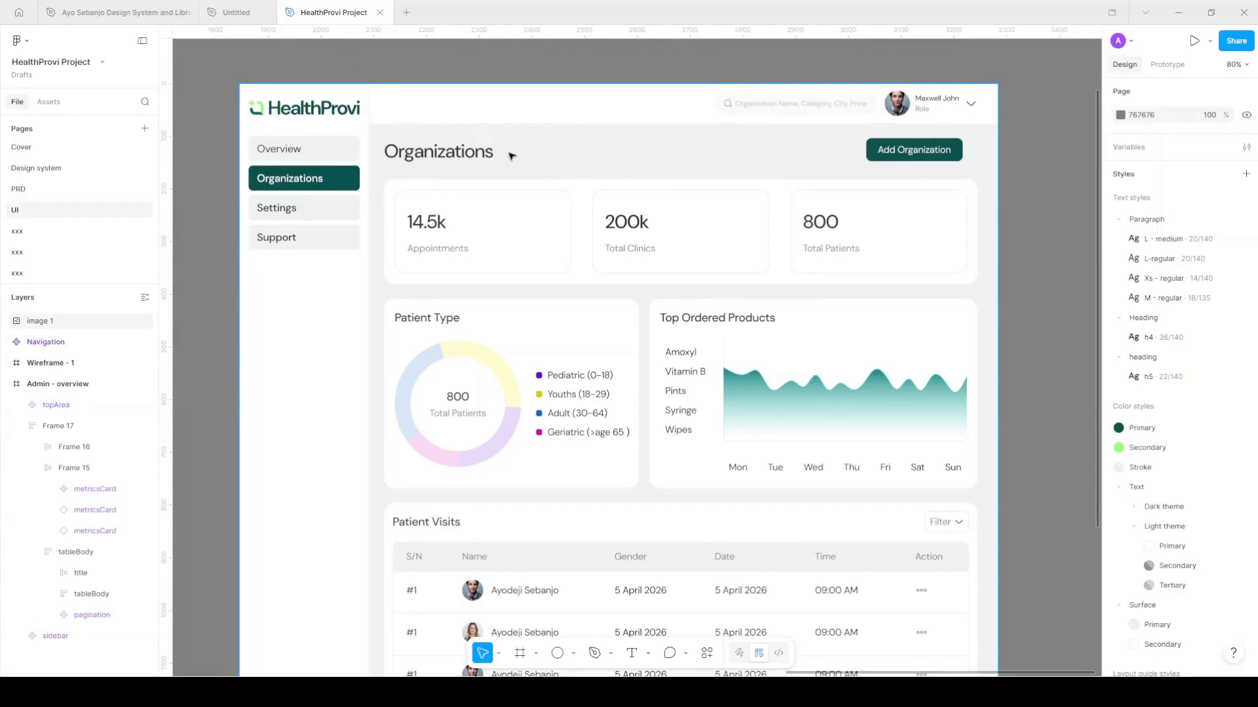
# Move the reference screenshot further right on the canvas
pyautogui.scroll(-2, 480, 123)
pyautogui.scroll(-3, 490, 124)
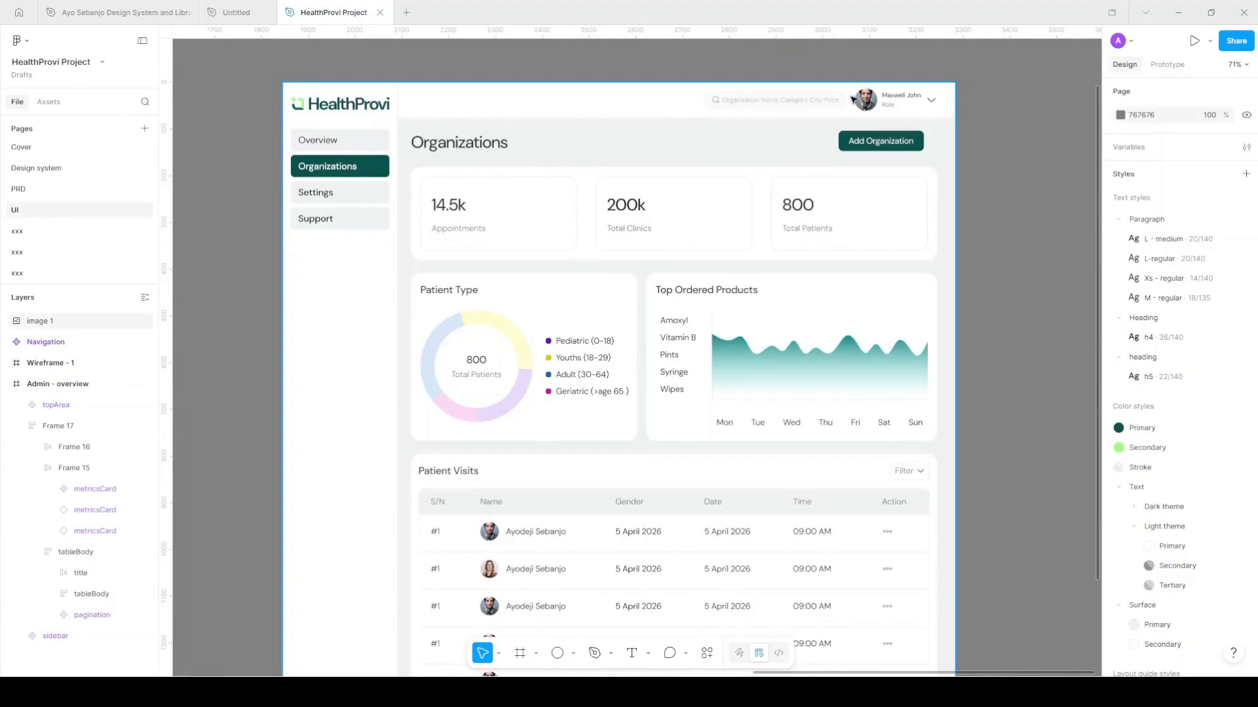
pyautogui.scroll(5, 853, 100)
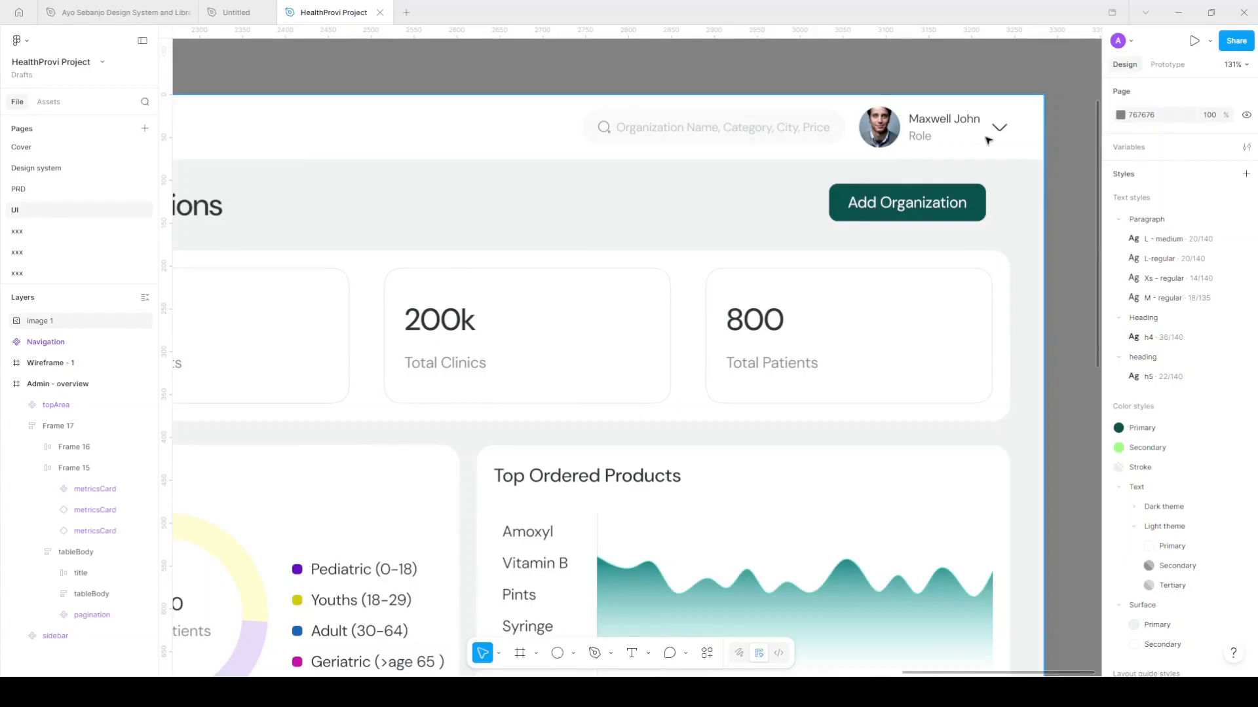
pyautogui.scroll(-5, 976, 138)
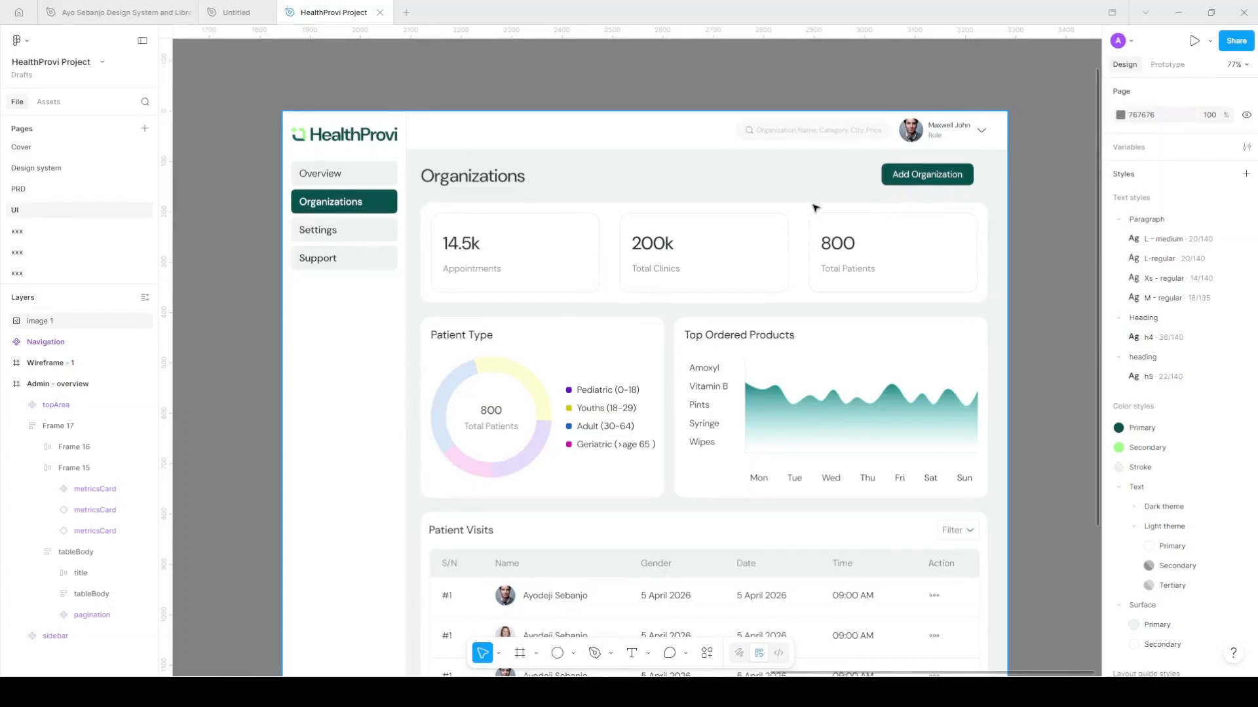
pyautogui.scroll(-1, 815, 208)
pyautogui.scroll(-1, 816, 208)
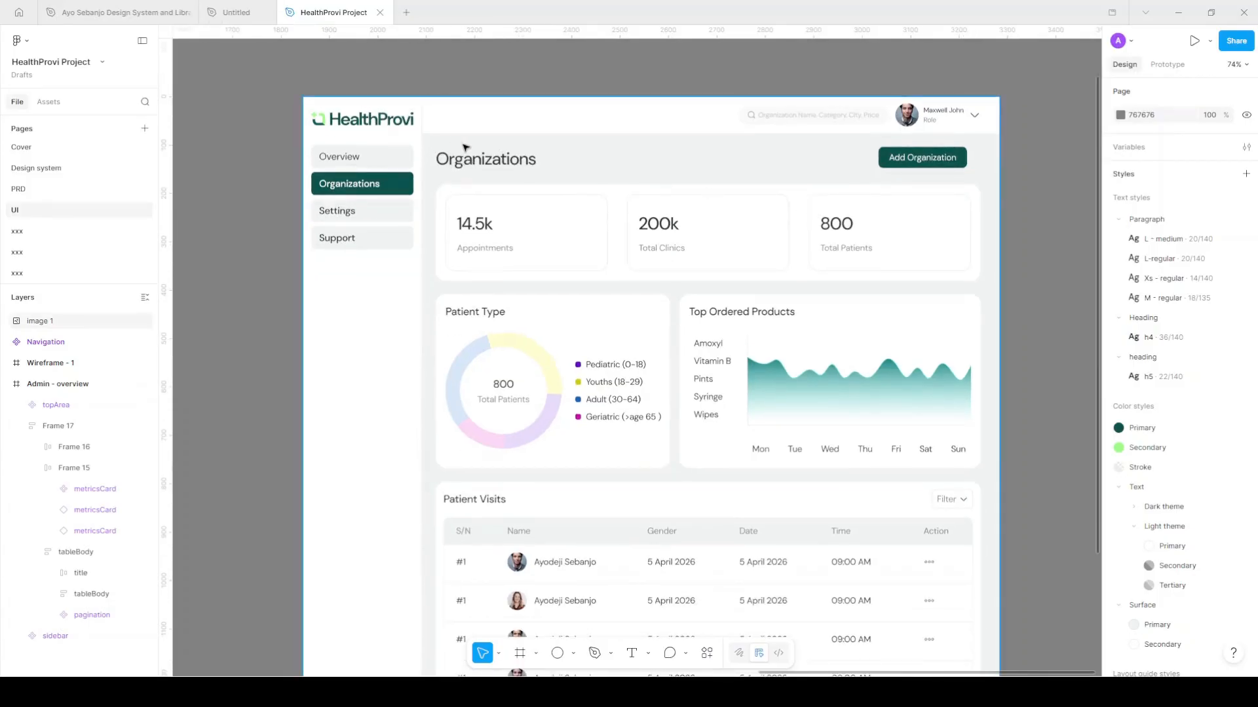
pyautogui.scroll(-2, 949, 508)
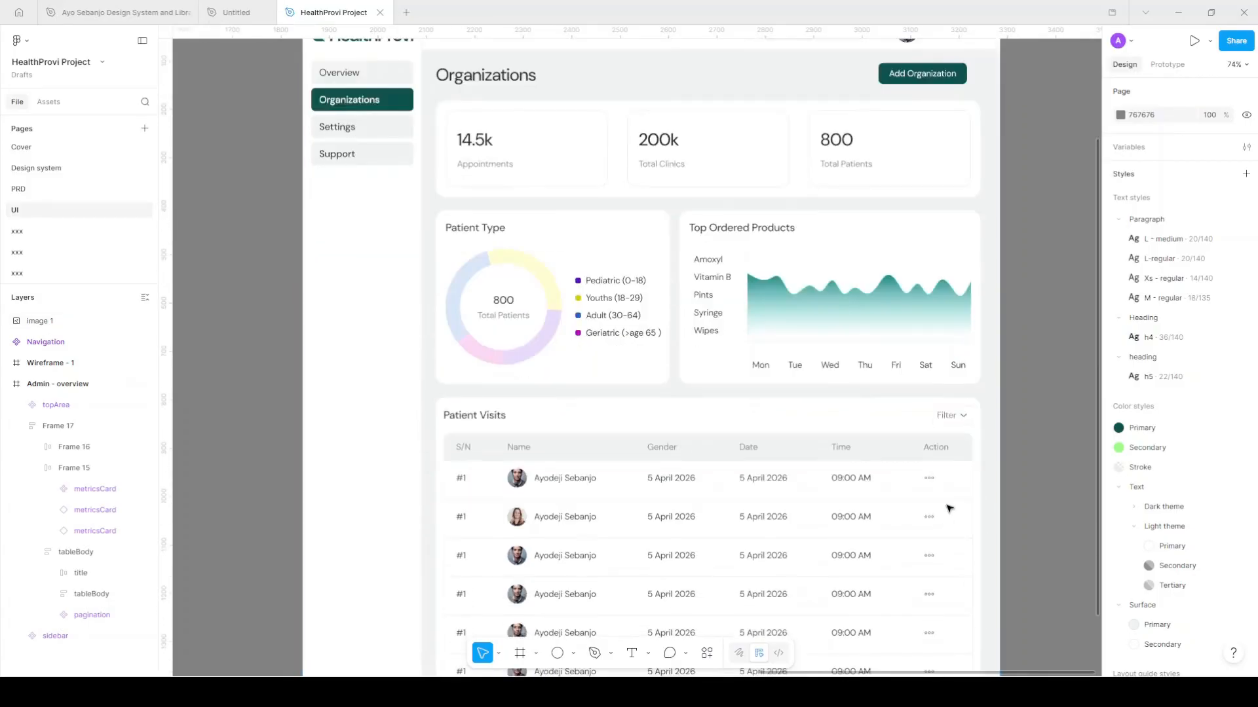
pyautogui.scroll(-3, 953, 506)
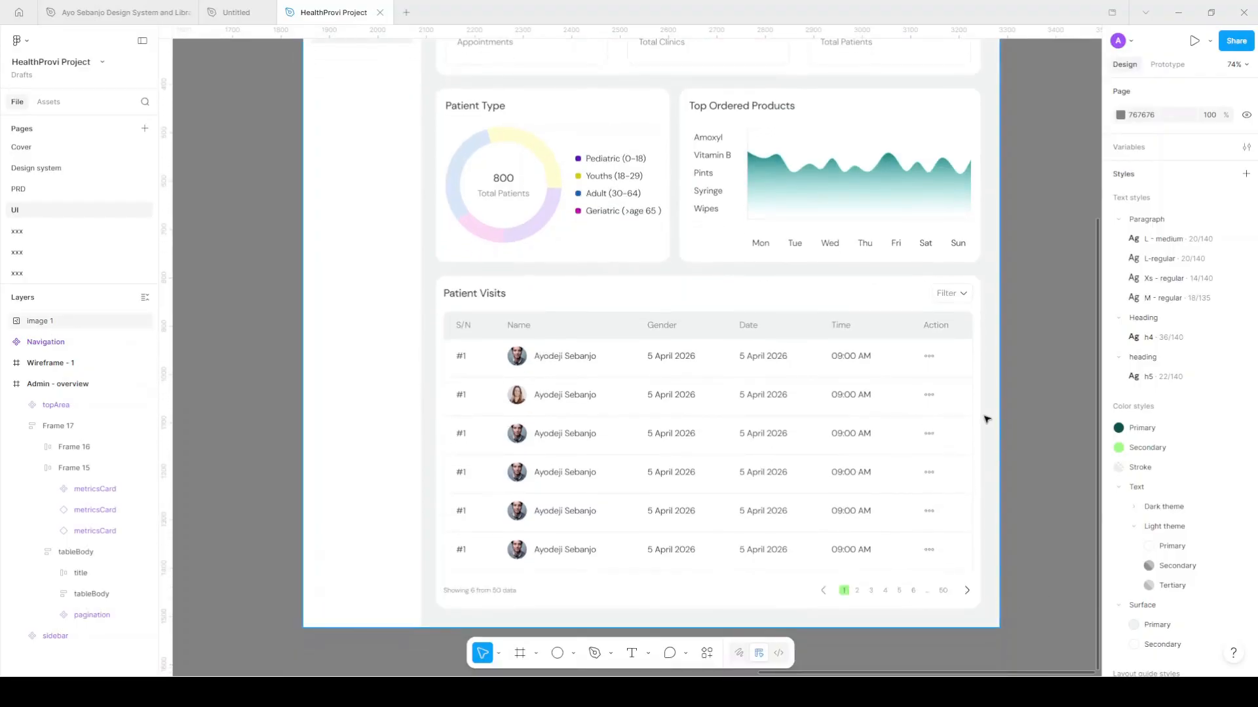
pyautogui.scroll(11, 987, 406)
pyautogui.scroll(-2, 685, 382)
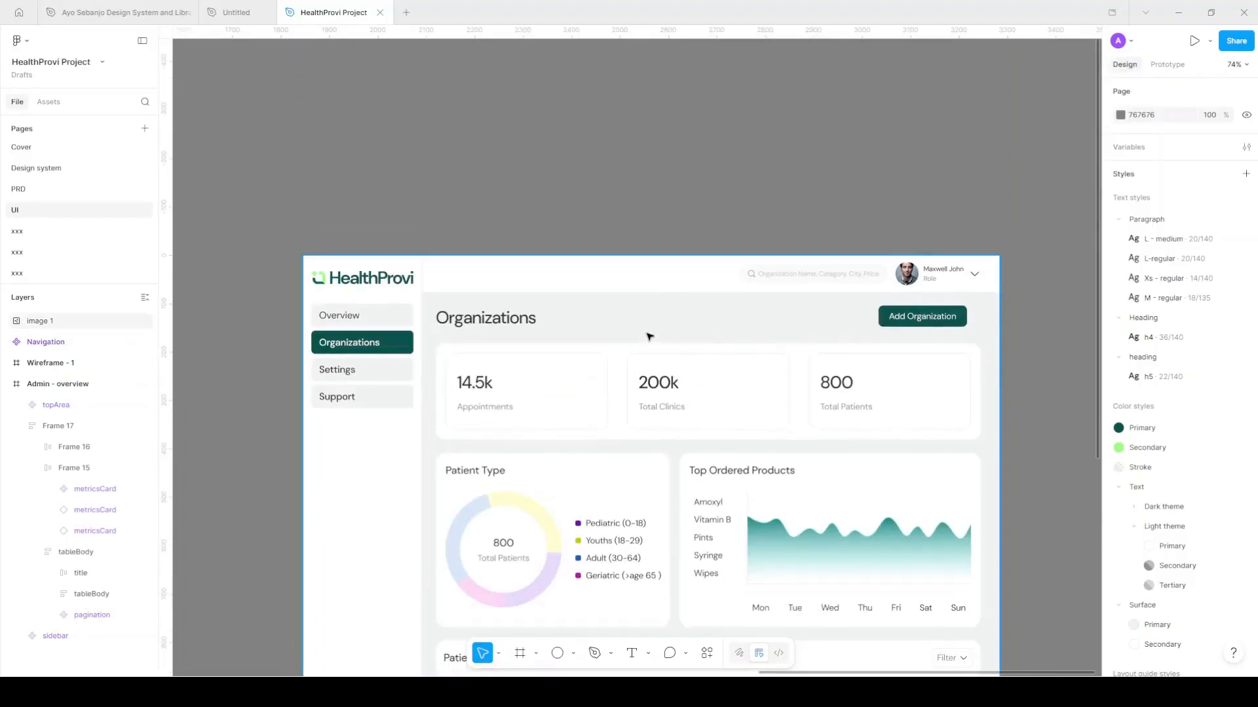
pyautogui.scroll(-2, 649, 336)
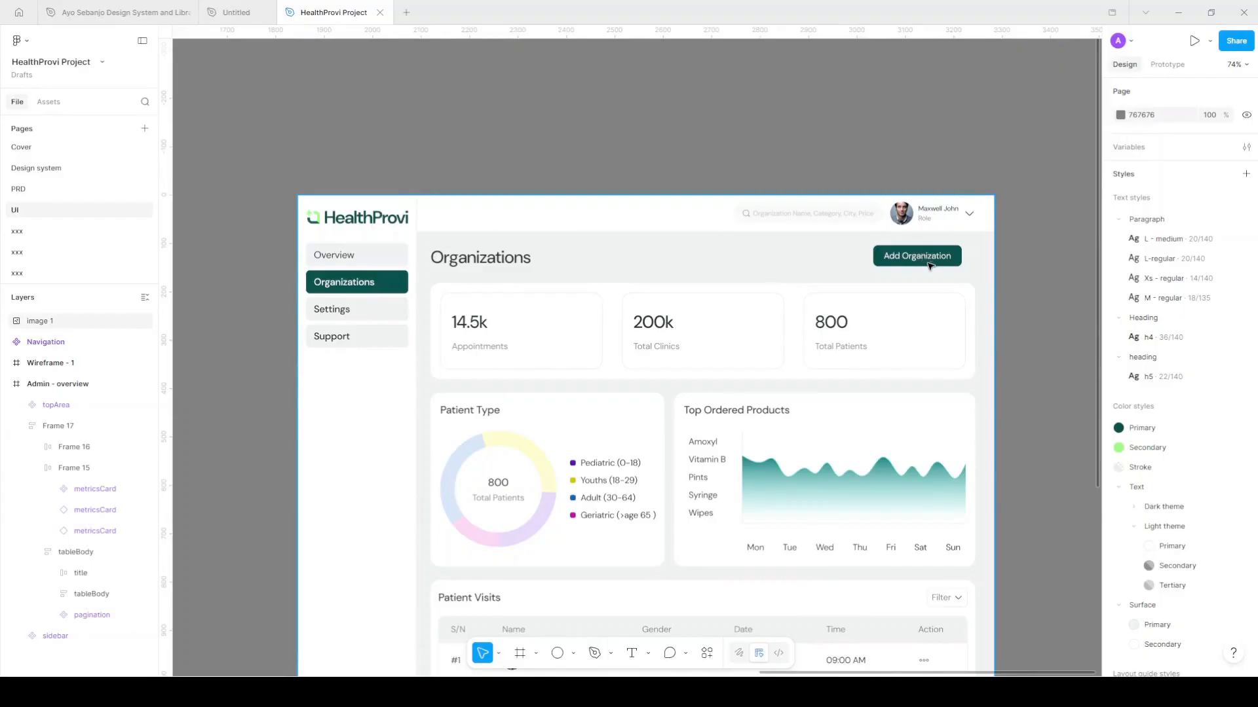
pyautogui.scroll(-1, 925, 261)
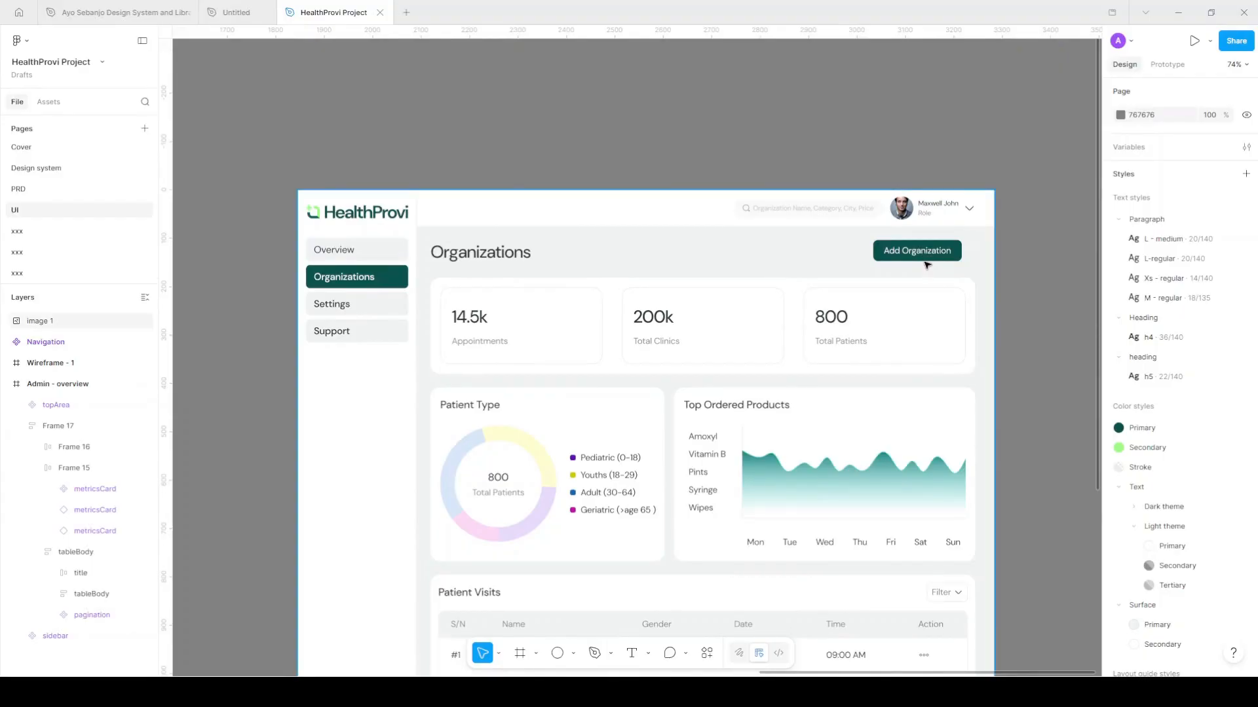
pyautogui.scroll(-5, 920, 266)
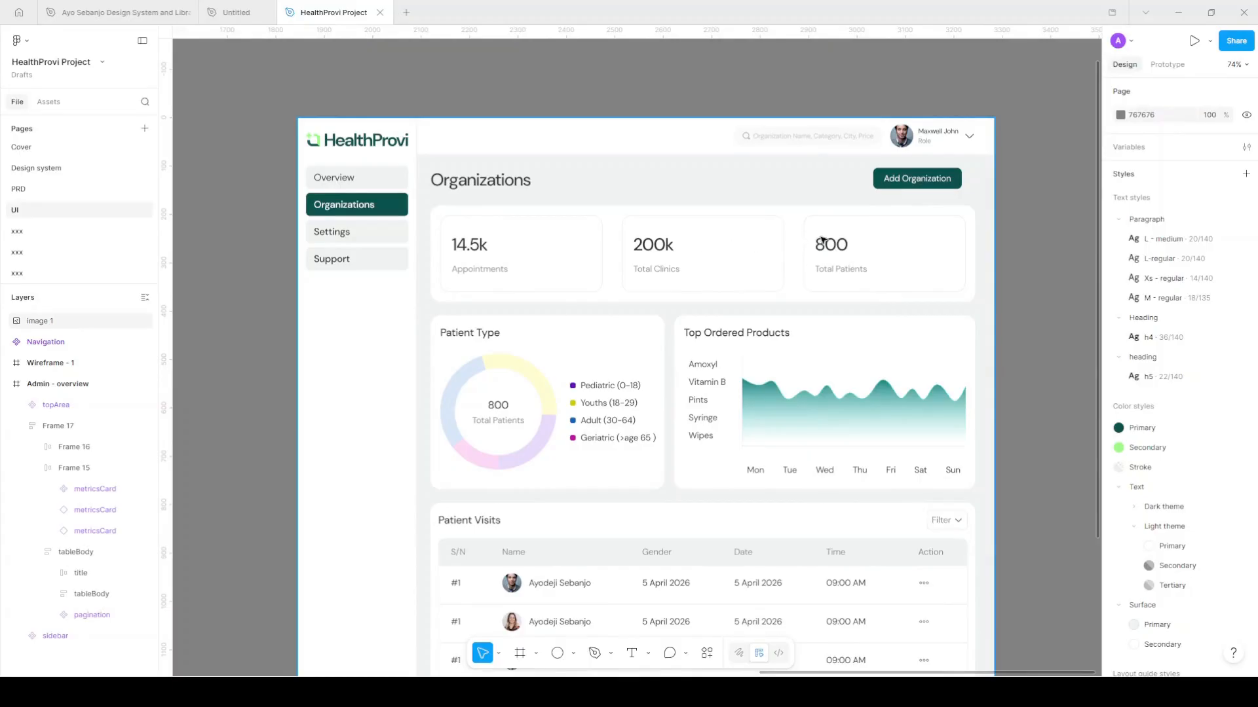
pyautogui.scroll(-5, 822, 252)
pyautogui.scroll(-1, 816, 272)
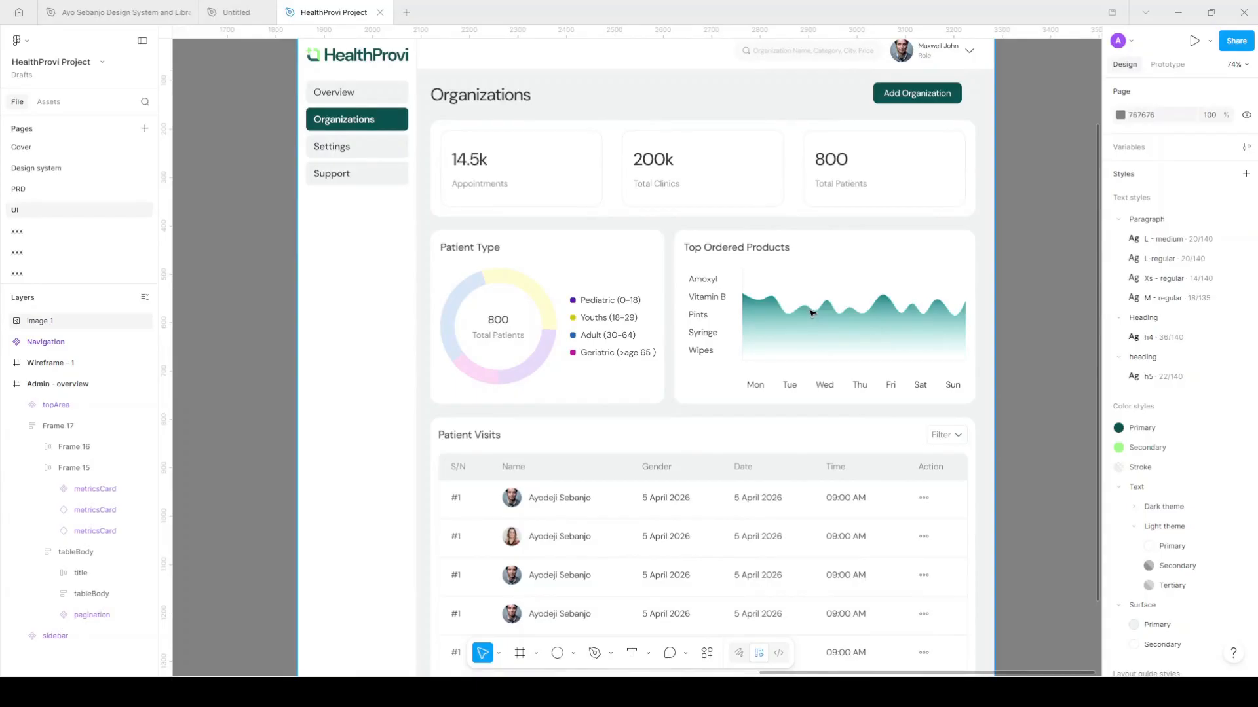
pyautogui.scroll(-4, 779, 301)
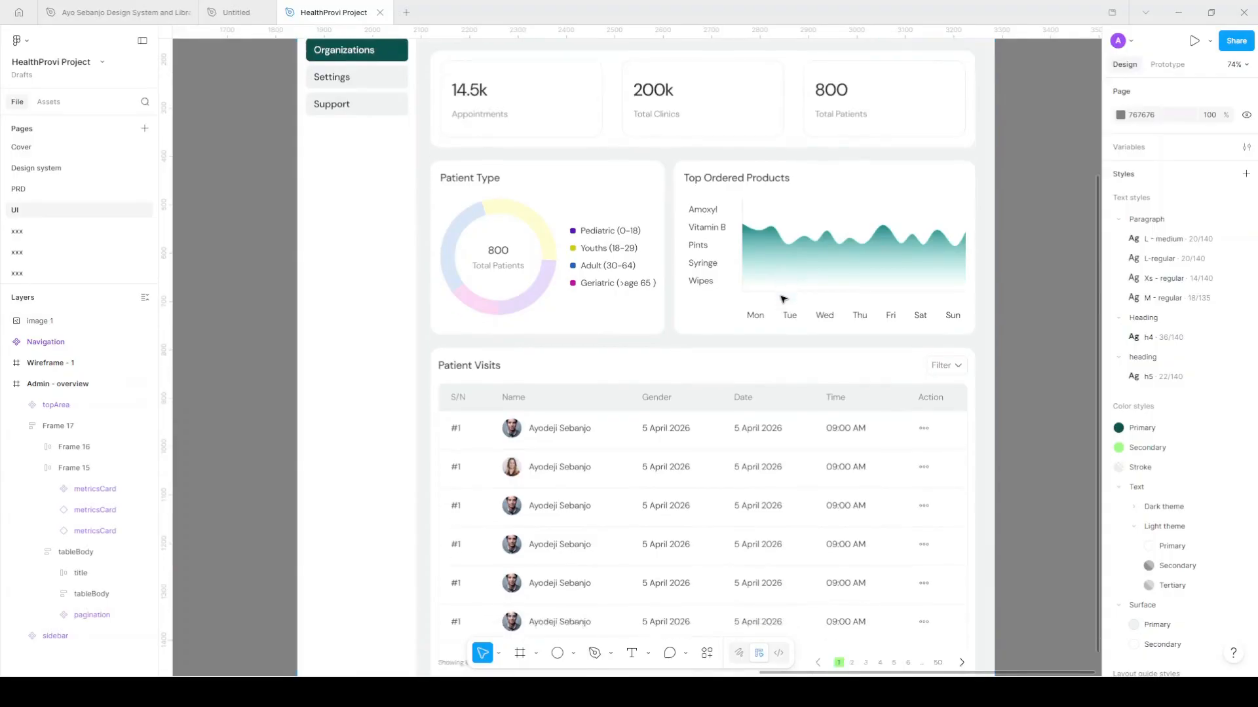
pyautogui.scroll(-2, 773, 304)
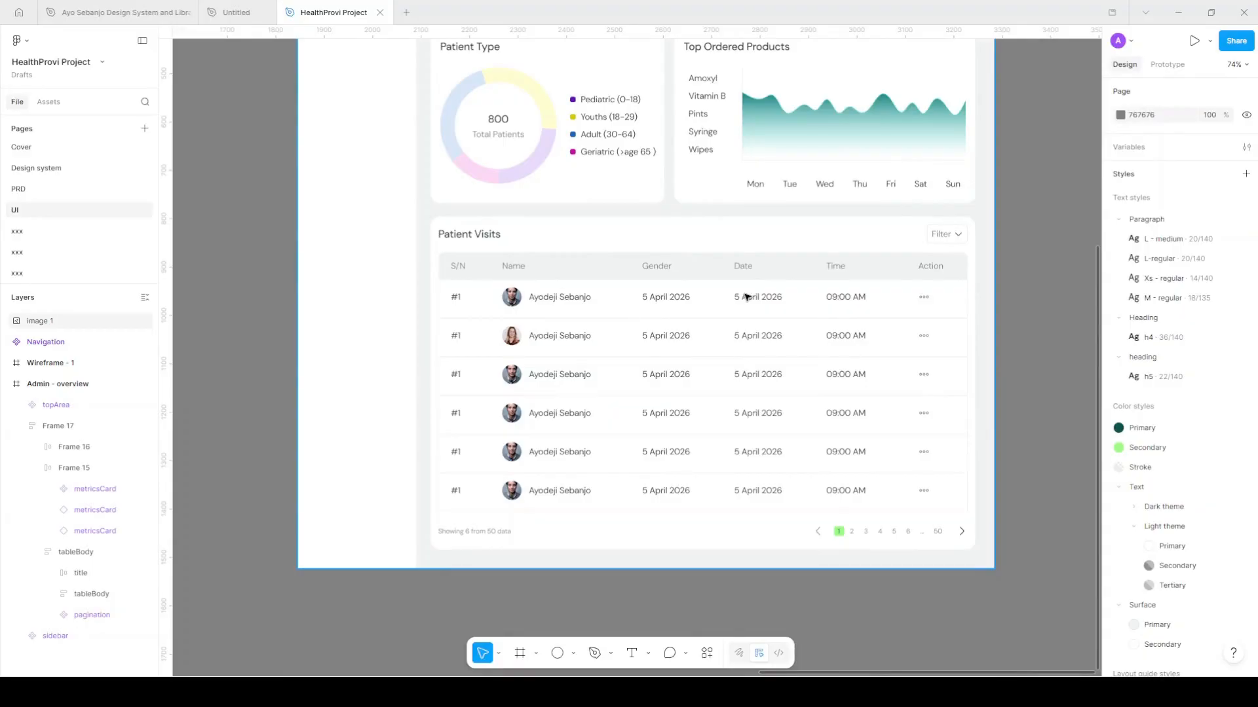
pyautogui.scroll(10, 747, 297)
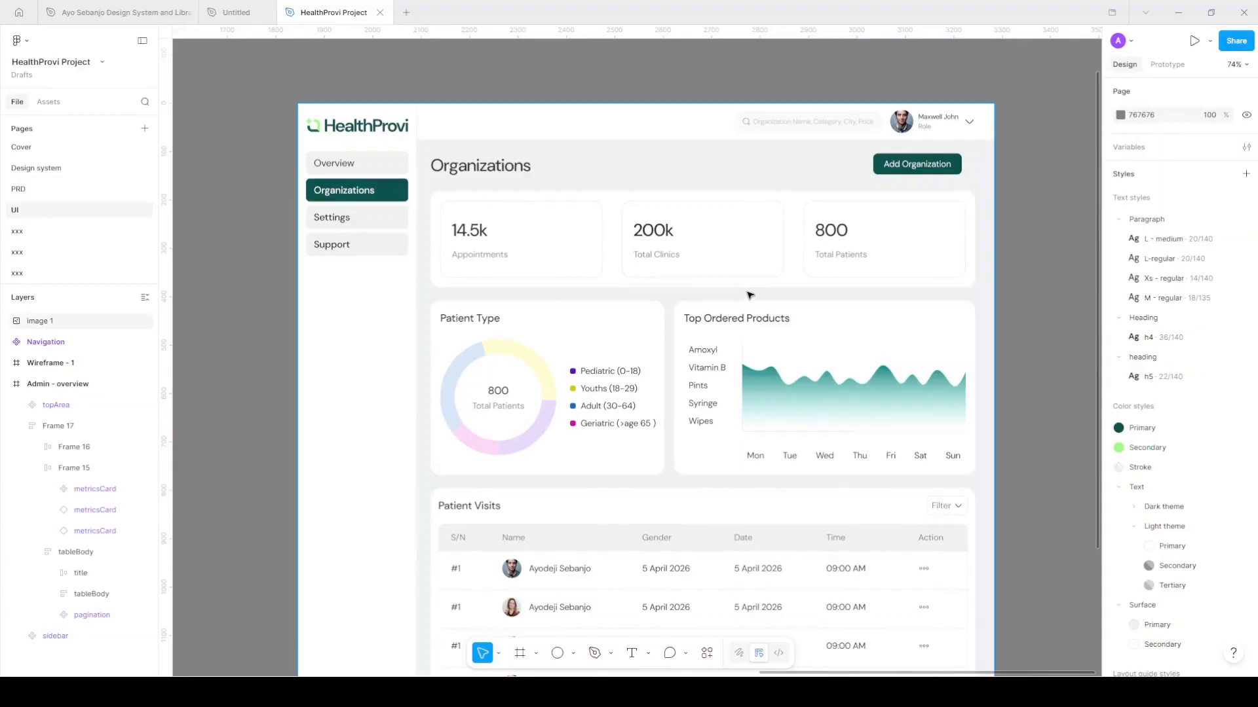
pyautogui.scroll(-1, 749, 296)
pyautogui.scroll(-6, 751, 296)
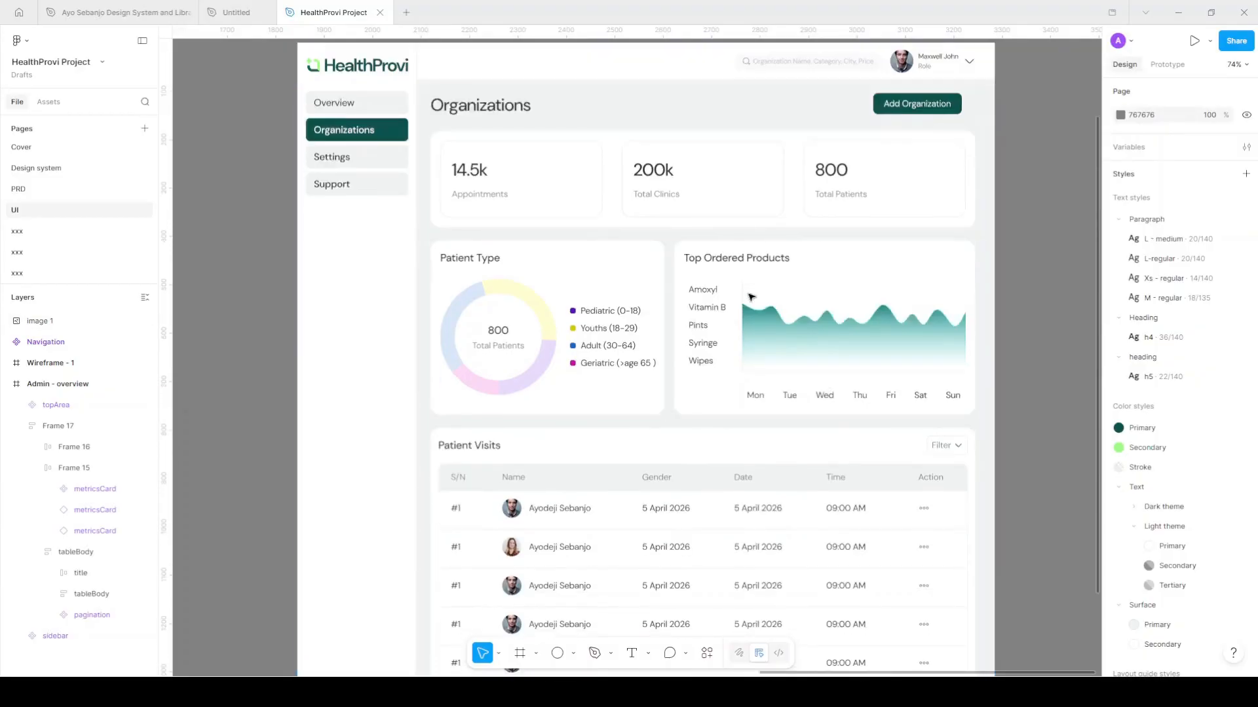
pyautogui.scroll(8, 751, 297)
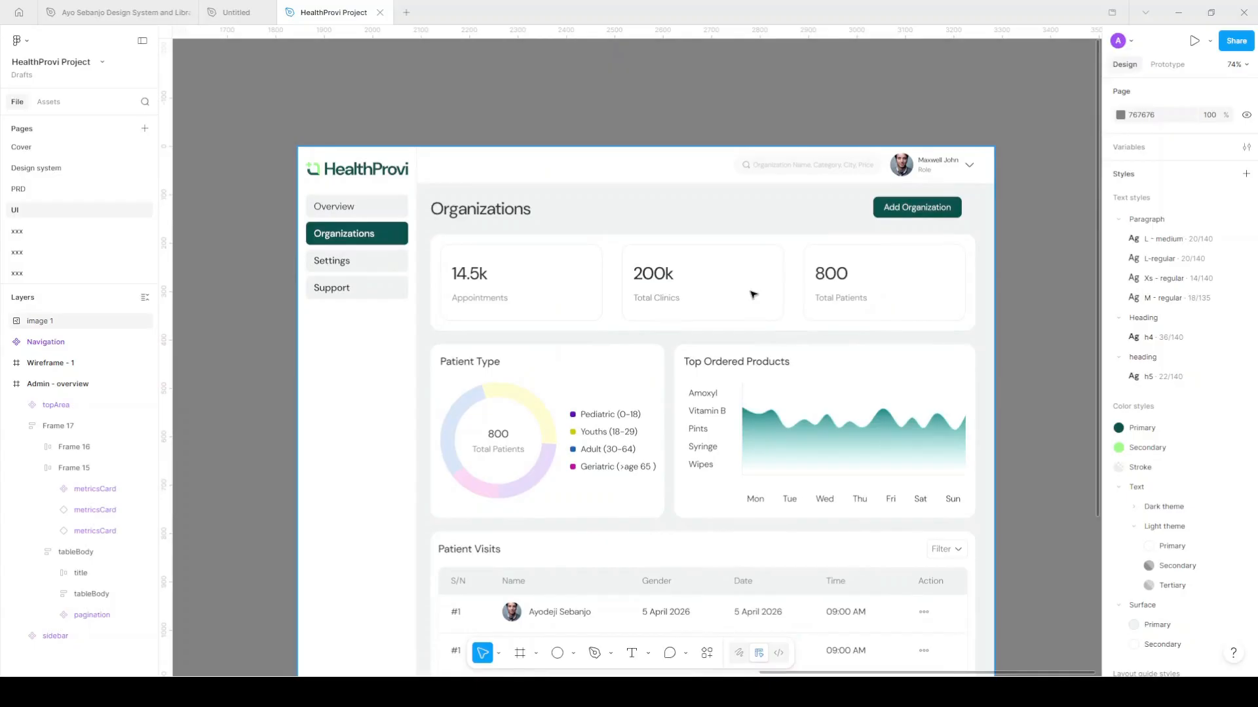
pyautogui.scroll(-3, 750, 300)
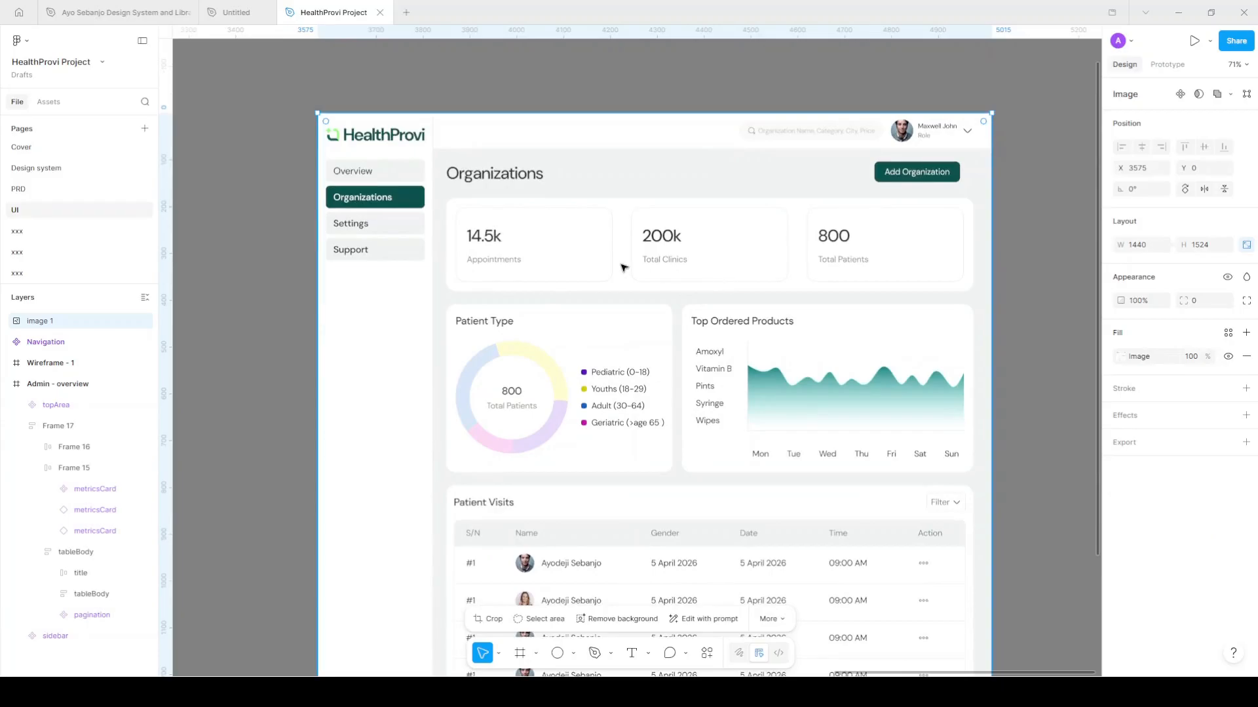
pyautogui.scroll(-5, 627, 270)
pyautogui.moveTo(736, 308); pyautogui.dragTo(960, 305)
pyautogui.hscroll(-8, 635, 317)
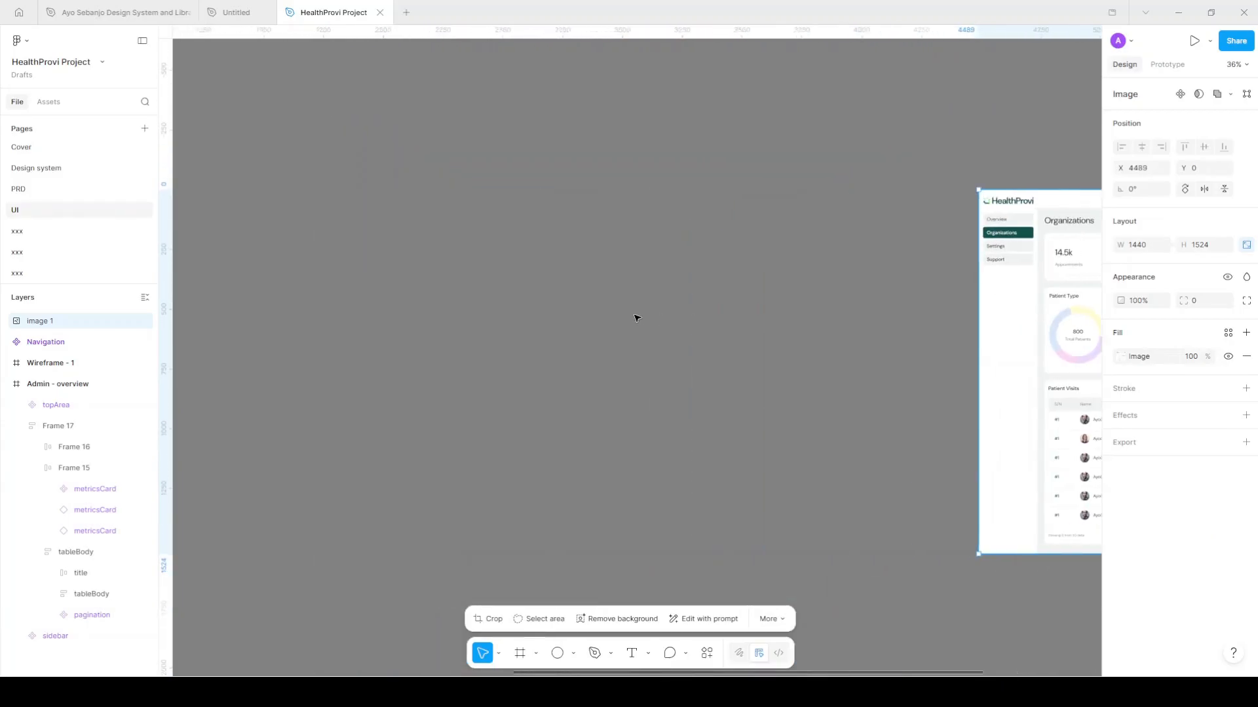
pyautogui.hscroll(-4, 636, 319)
pyautogui.scroll(5, 640, 317)
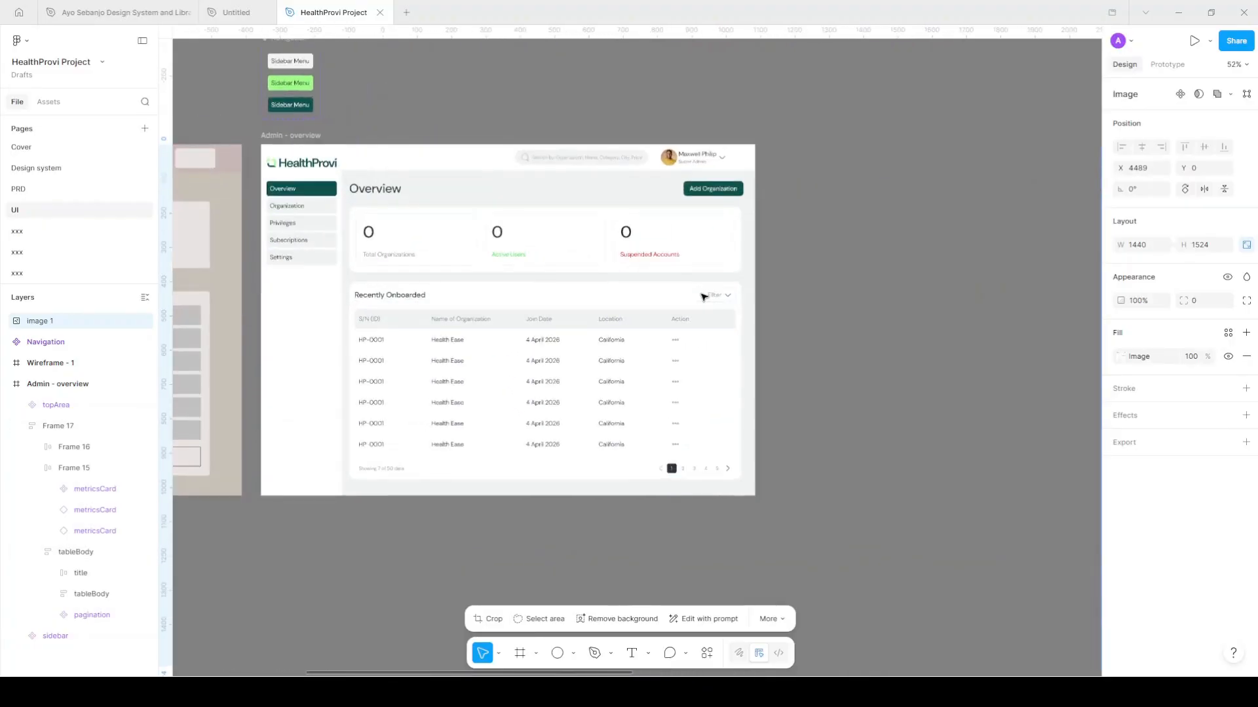
pyautogui.hscroll(-1, 694, 294)
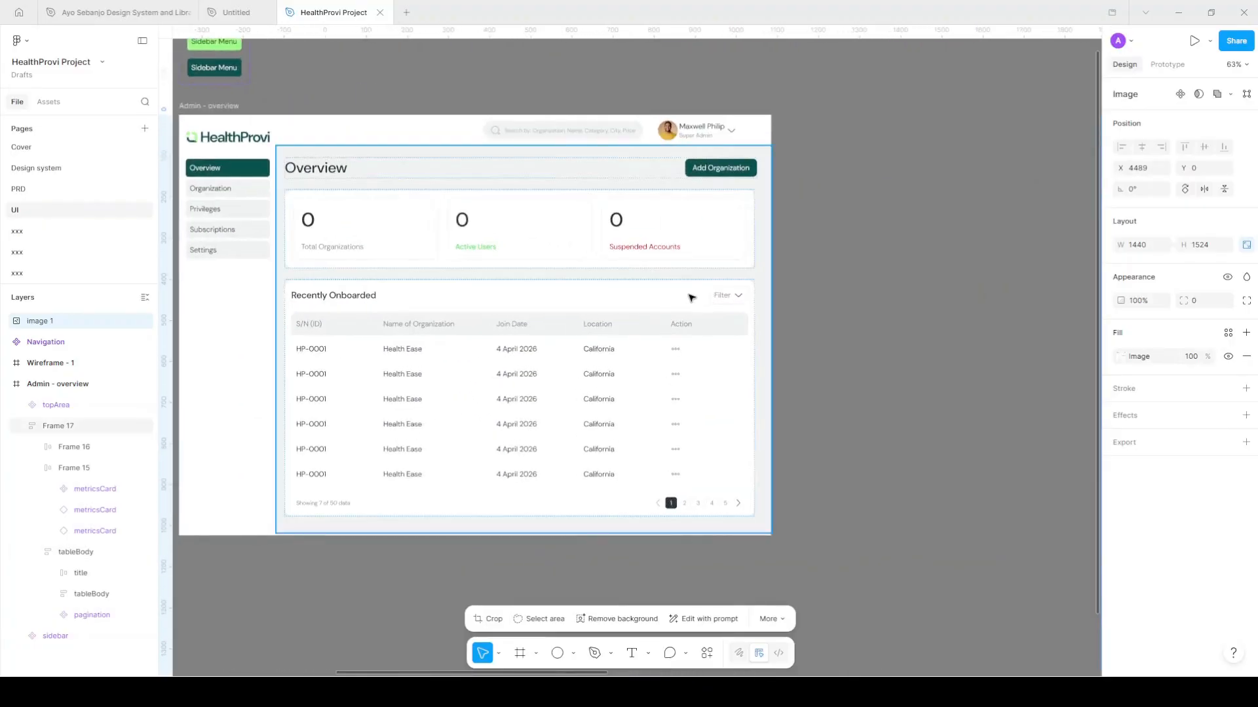
pyautogui.click(199, 100)
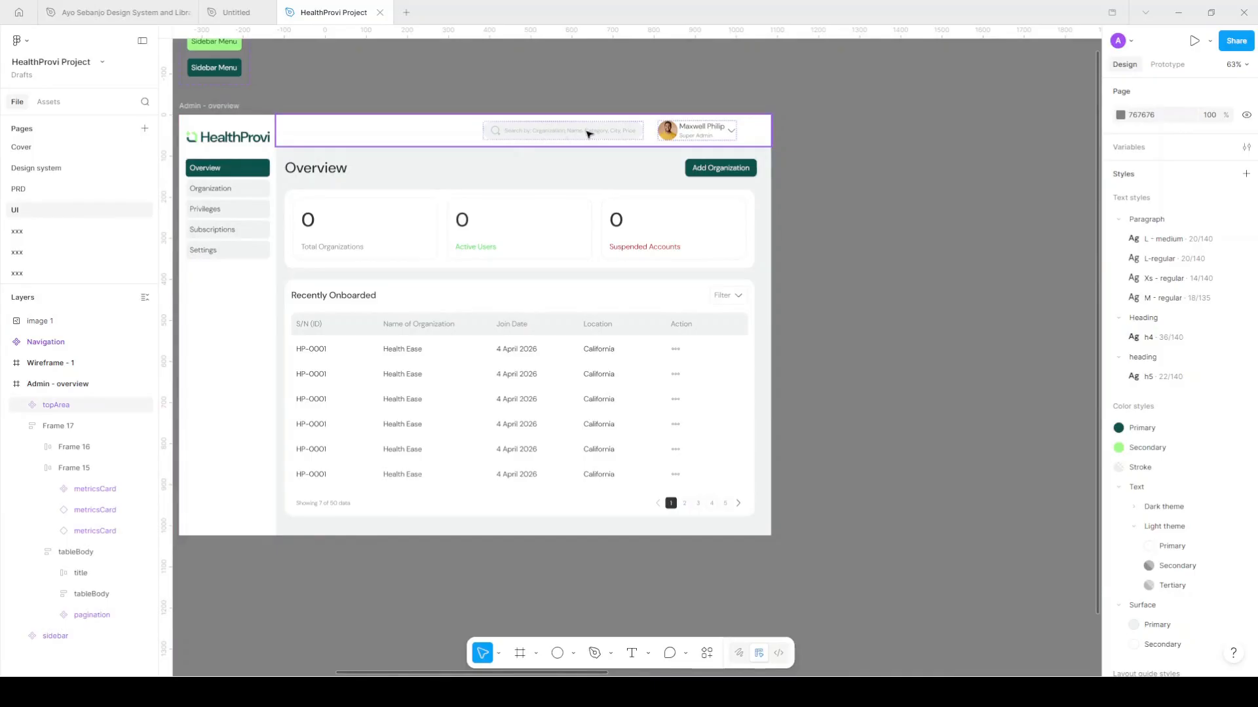
# Set the Overview header row (Frame 16) width to Fill container, making it 1143 wide
pyautogui.click(764, 196)
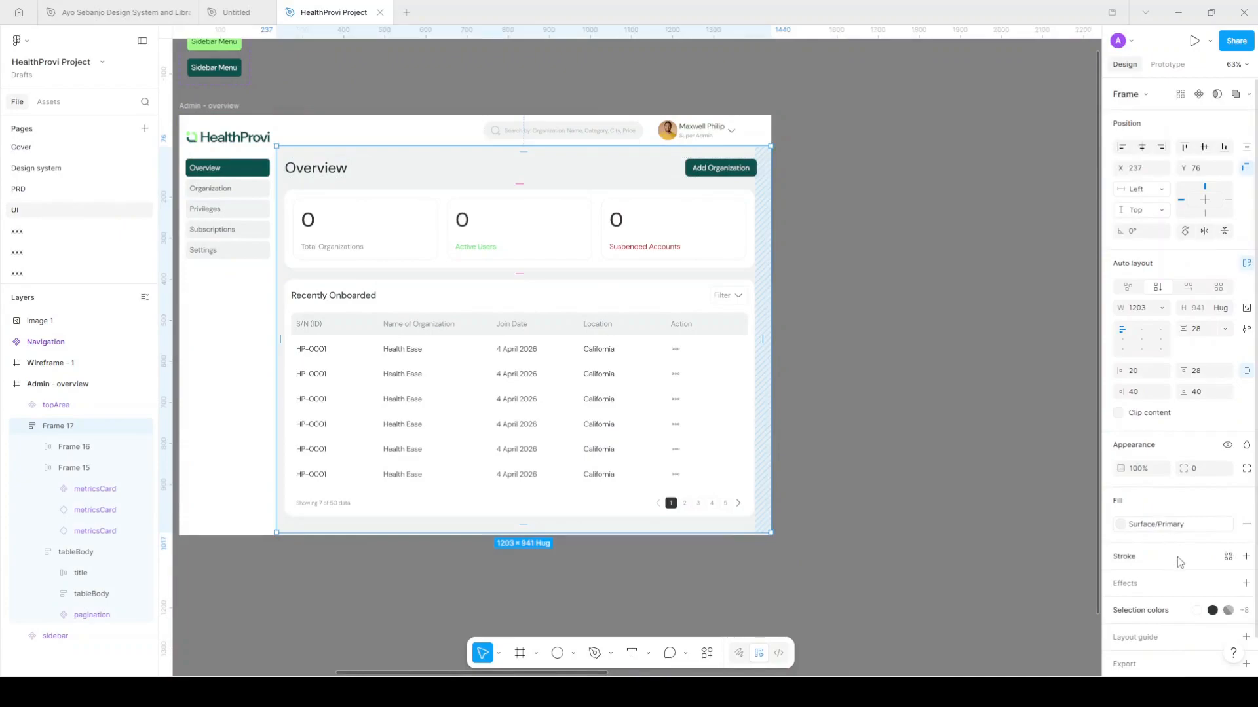
pyautogui.click(1034, 388)
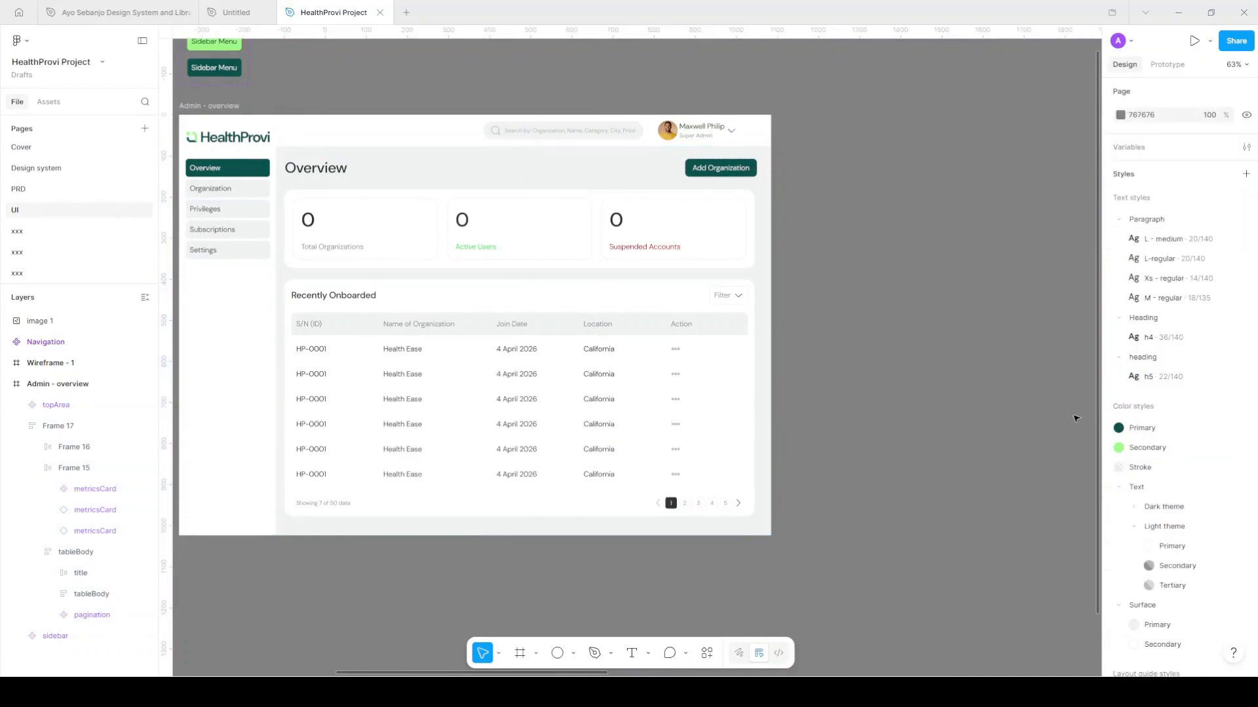
pyautogui.scroll(-3, 1181, 469)
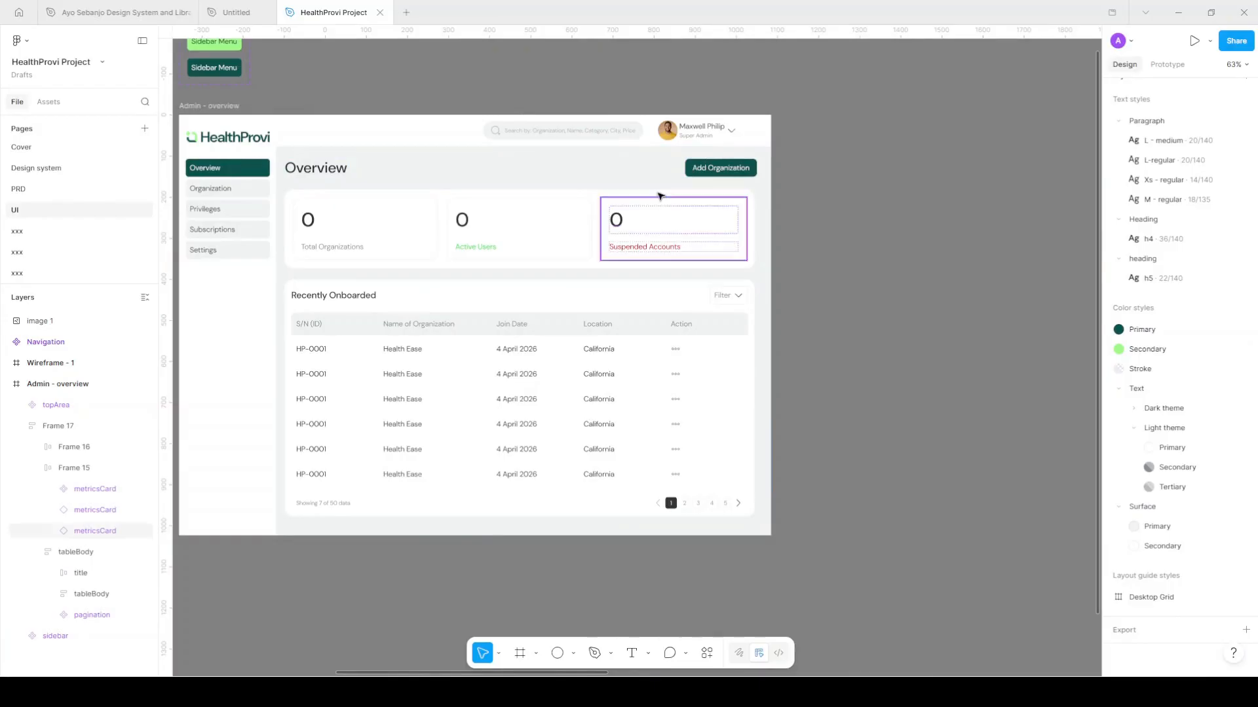
pyautogui.click(647, 173)
pyautogui.click(646, 174)
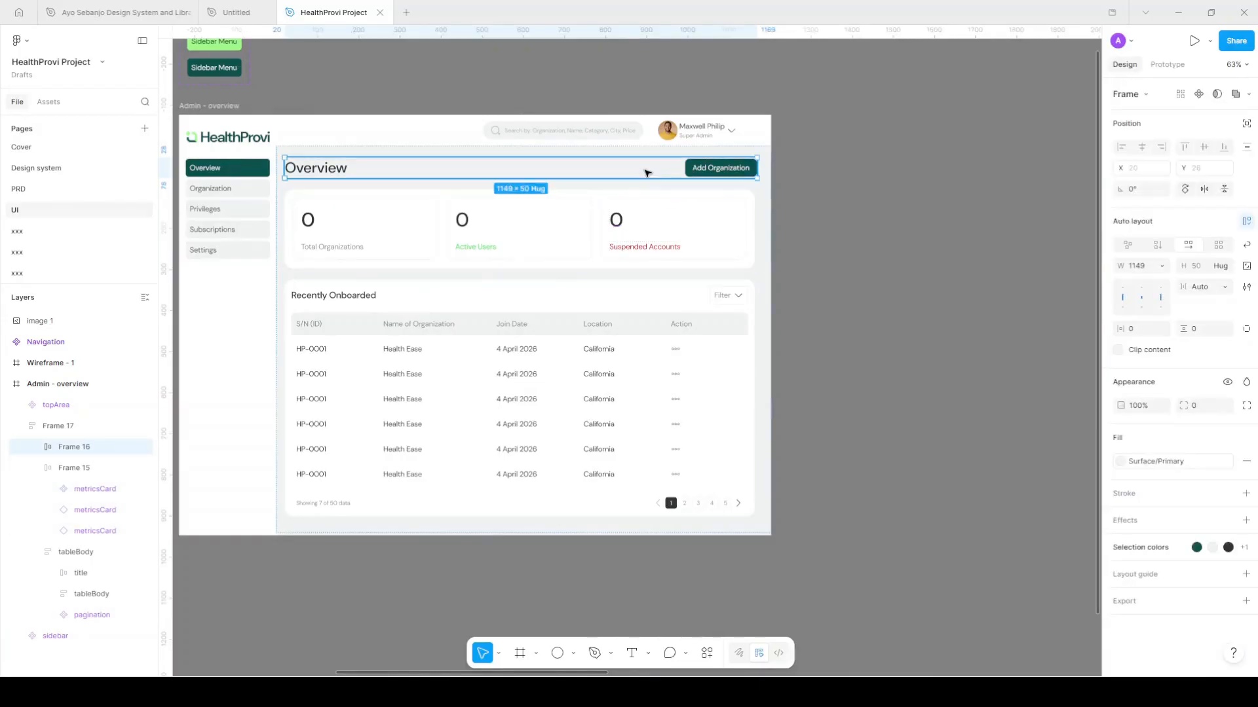
pyautogui.click(1162, 266)
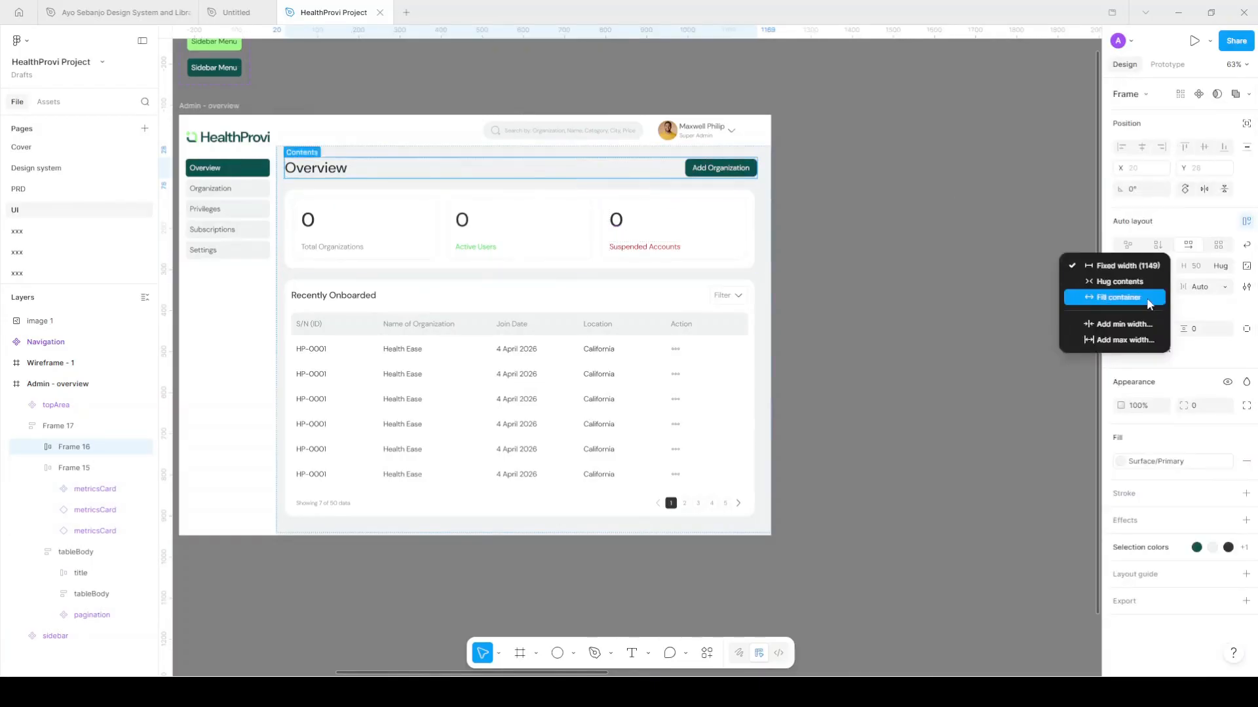
pyautogui.click(1147, 305)
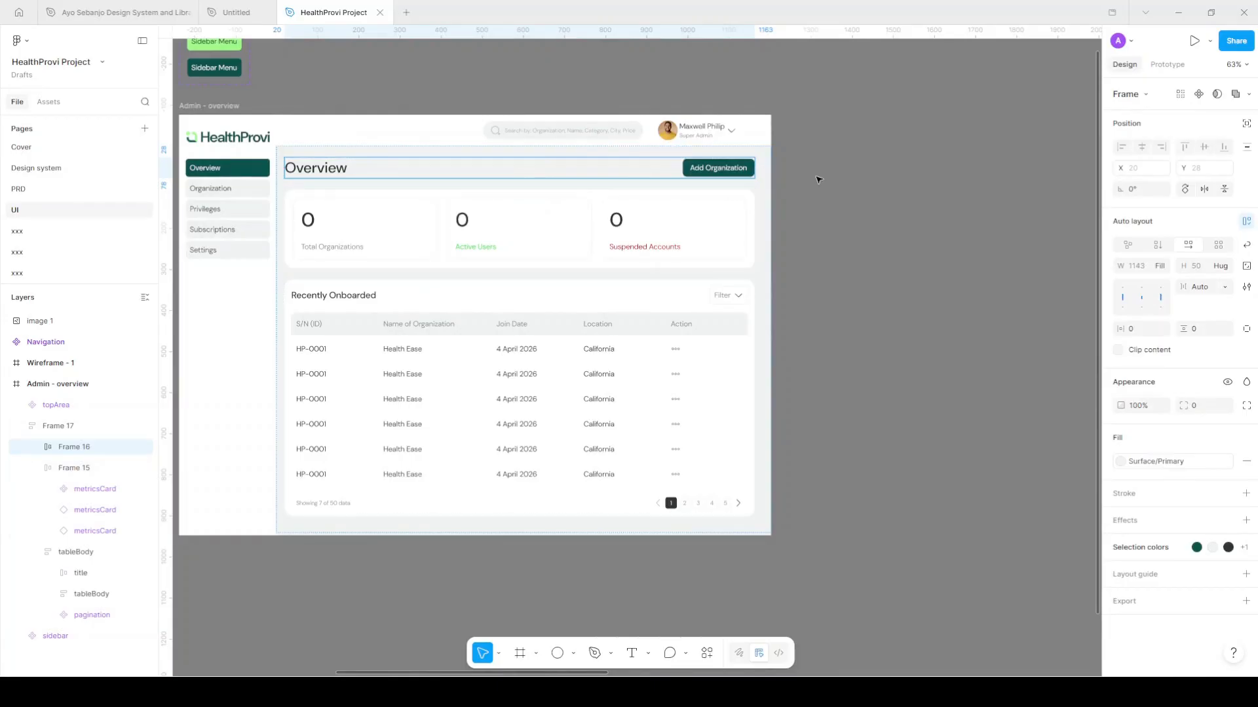
pyautogui.click(849, 231)
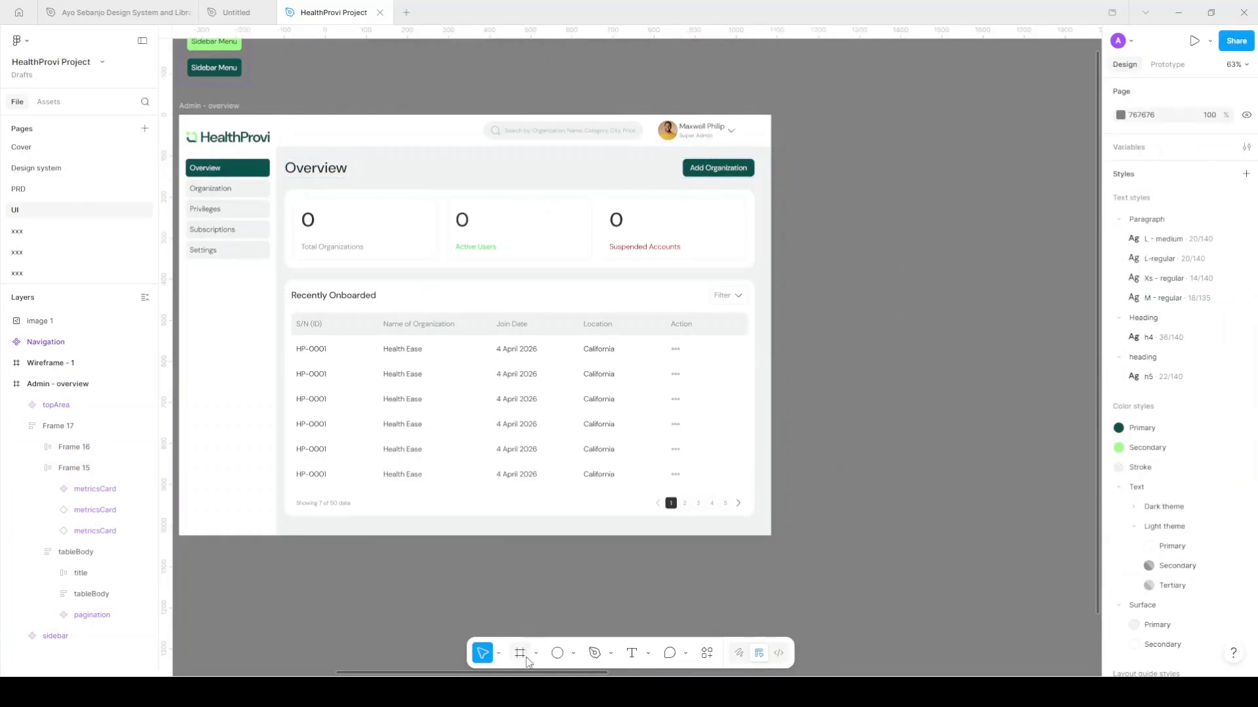
# Add a 1440×1024 Desktop frame aligned with Admin - overview, named 'Admin - Organizations'
pyautogui.click(524, 657)
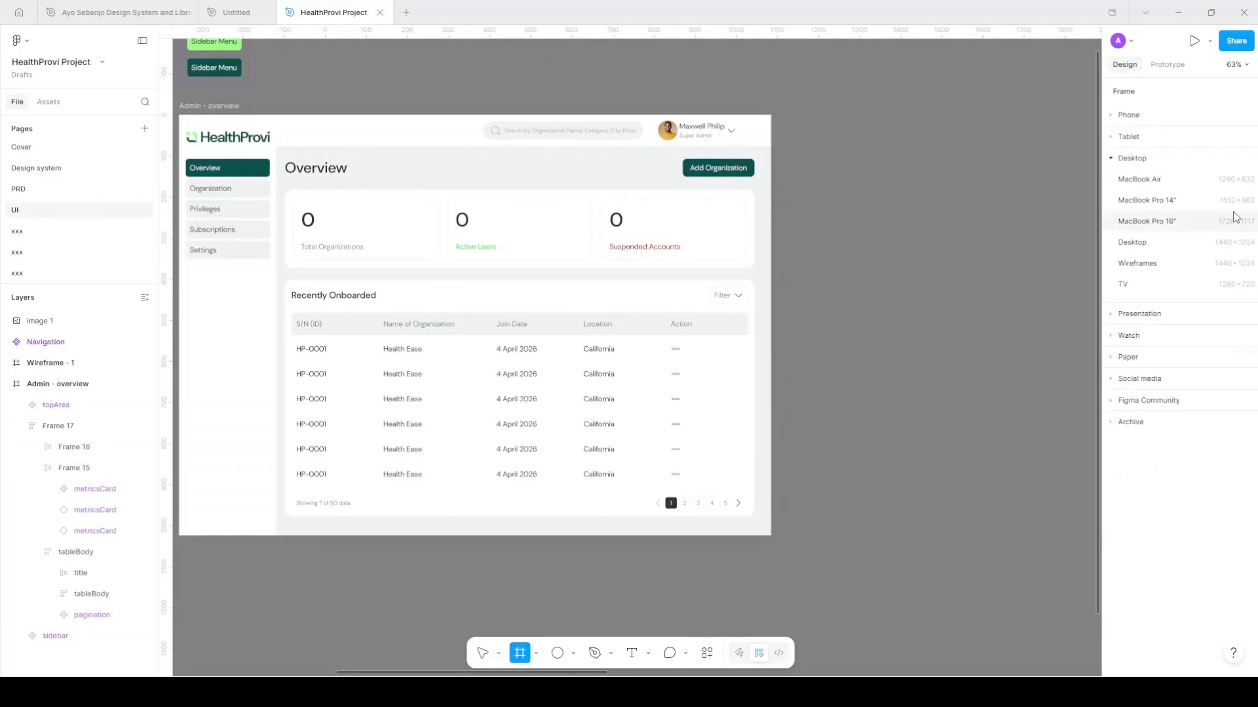
pyautogui.click(1162, 249)
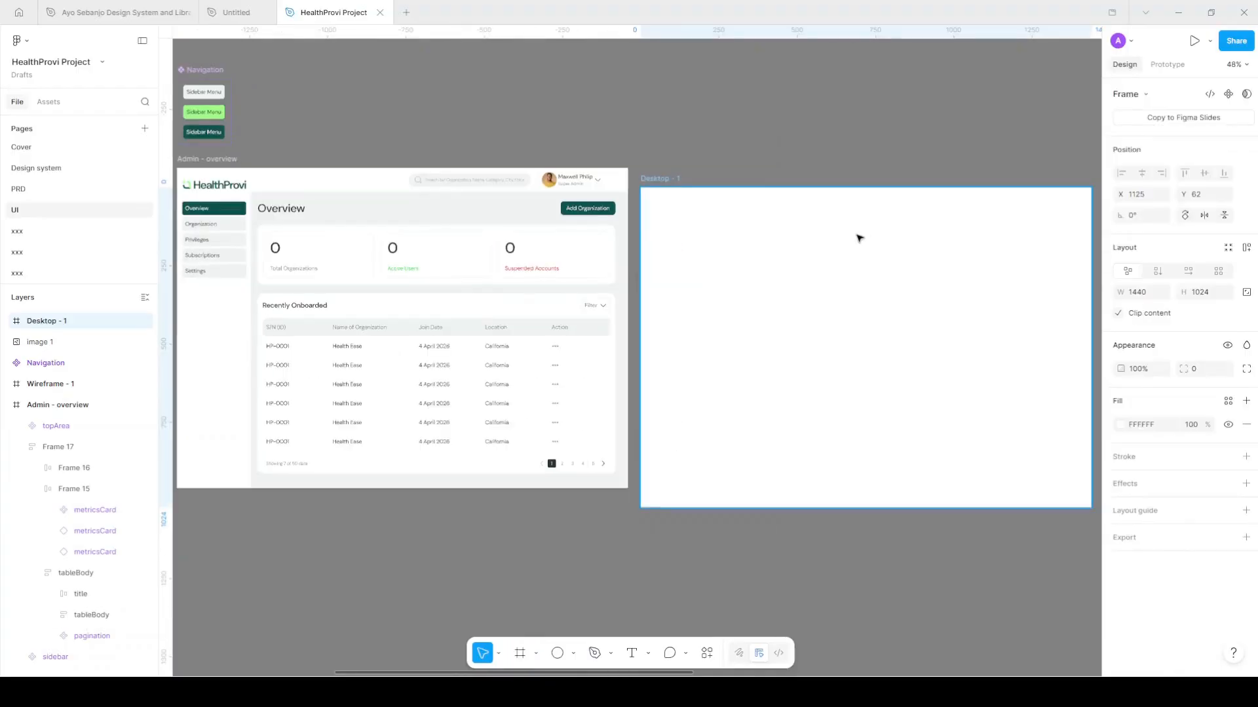
pyautogui.moveTo(823, 243); pyautogui.dragTo(822, 235)
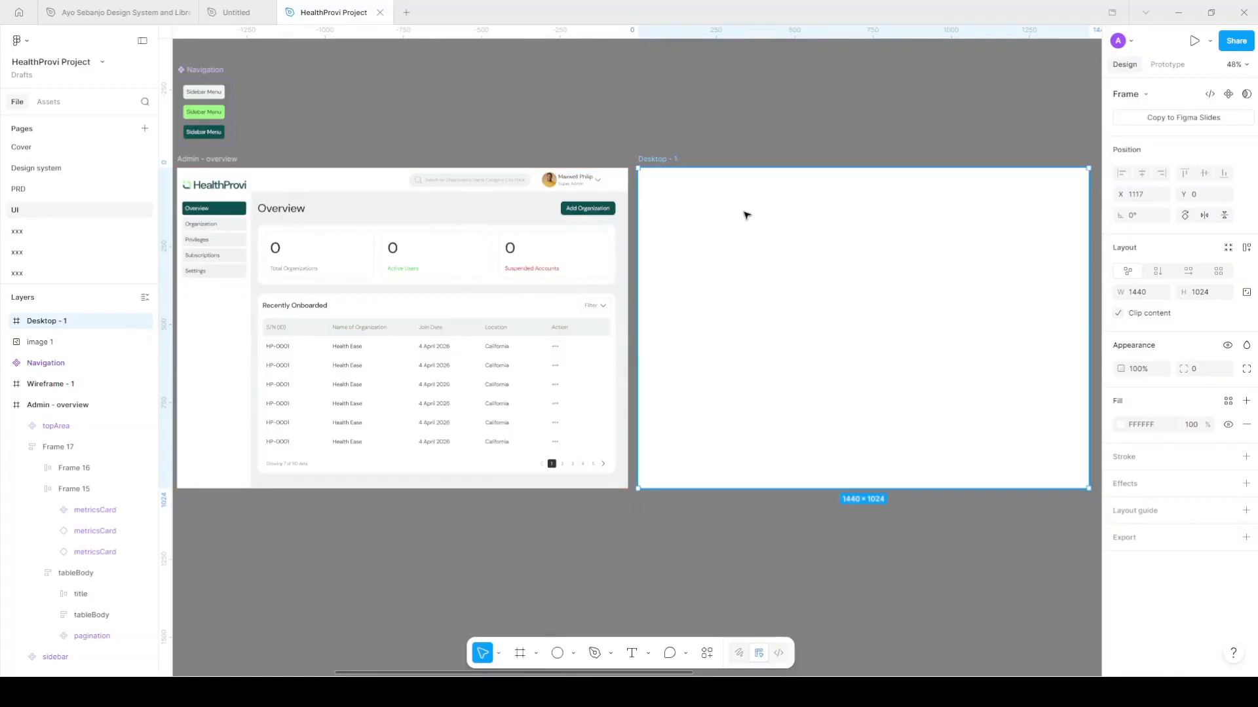
pyautogui.hscroll(1, 740, 223)
pyautogui.write('Admin - Organizat')
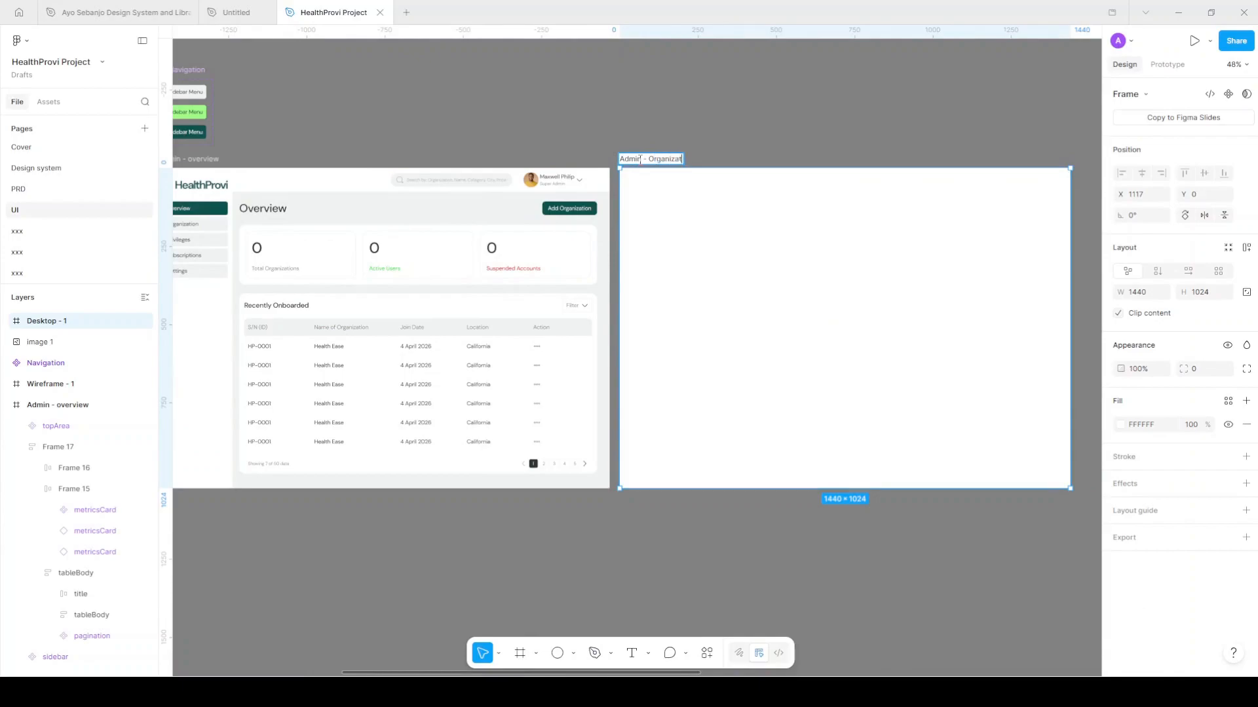
pyautogui.write('ions')
pyautogui.press('Return')
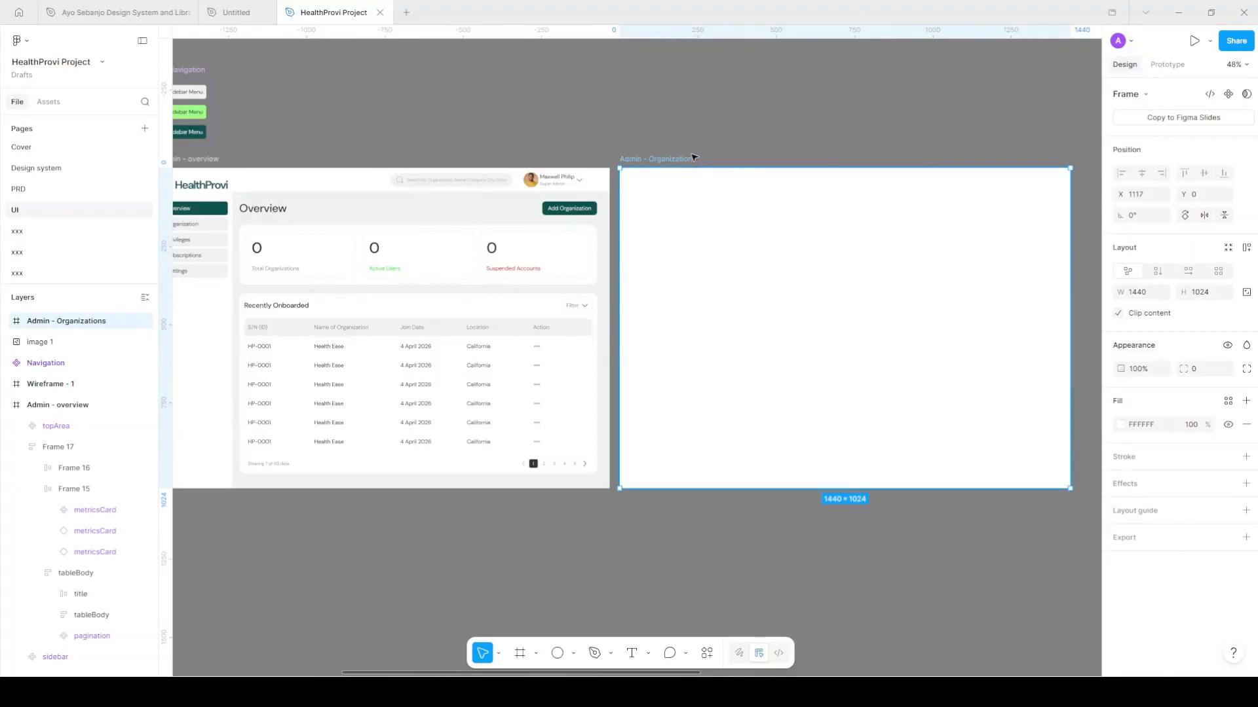
# Fill the new frame with the Surface/Primary colour style
pyautogui.hscroll(2, 694, 157)
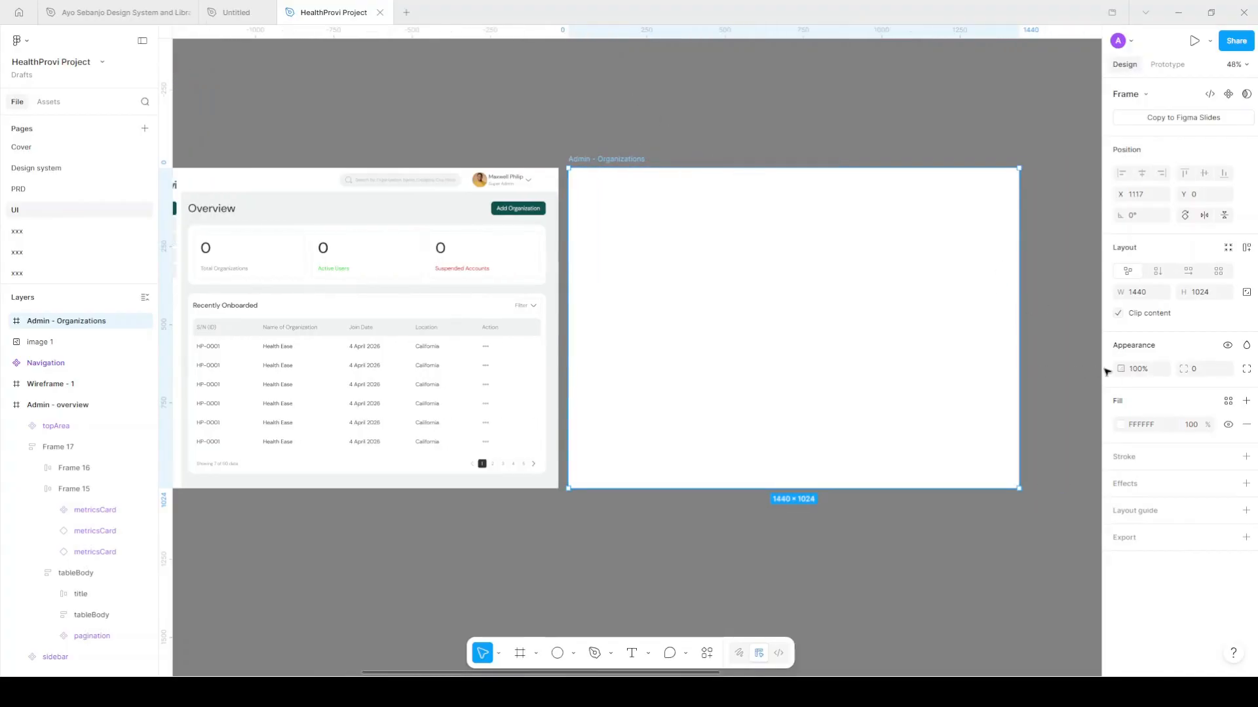
pyautogui.click(1227, 401)
pyautogui.scroll(-2, 1038, 538)
pyautogui.click(1028, 630)
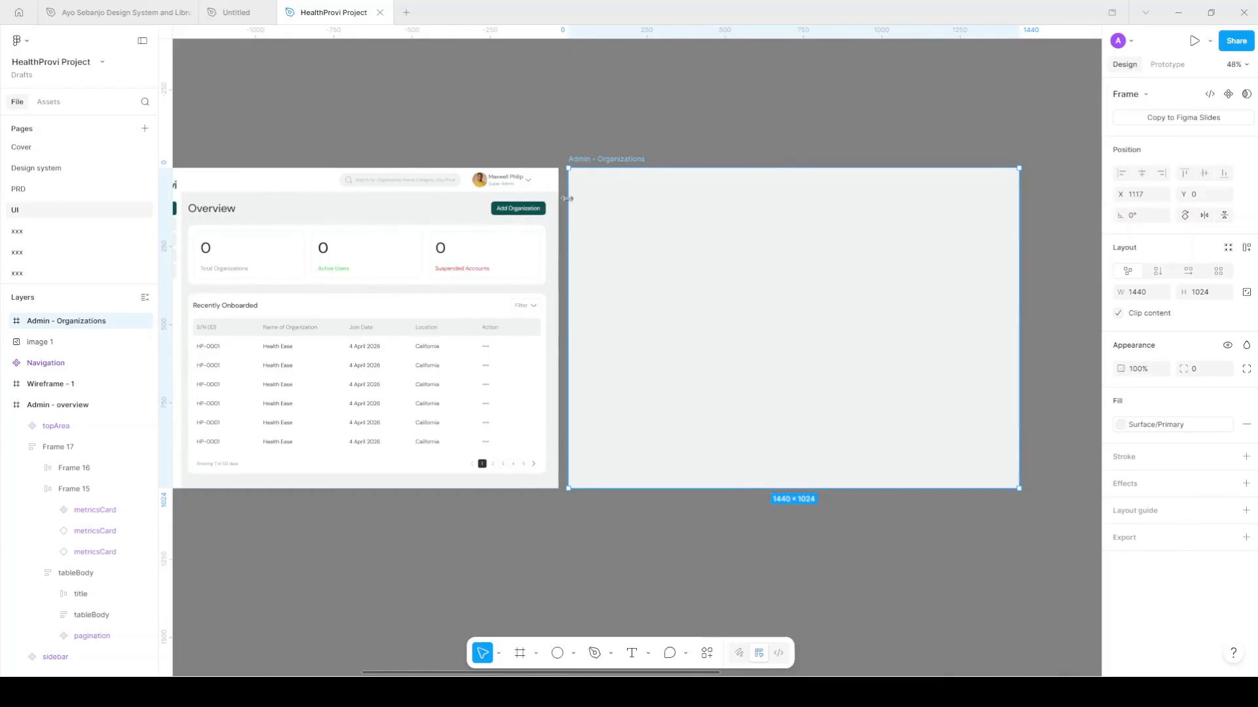
pyautogui.hscroll(-3, 626, 228)
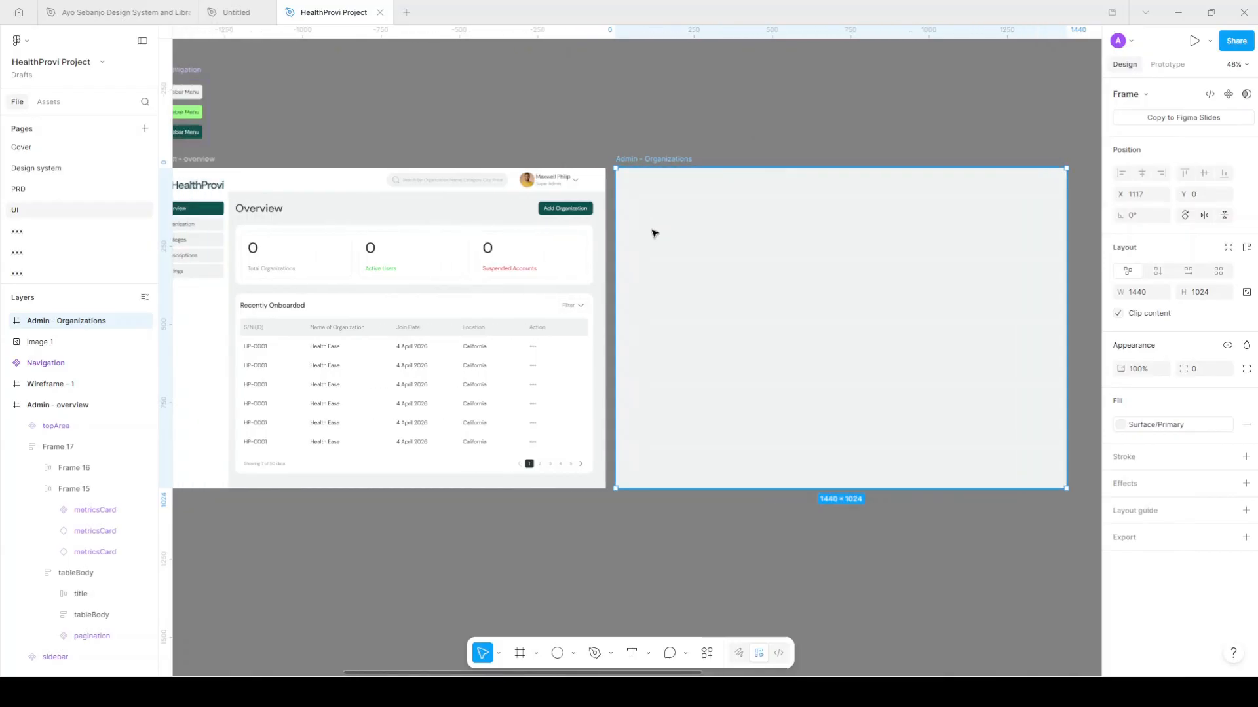
pyautogui.hscroll(-1, 704, 213)
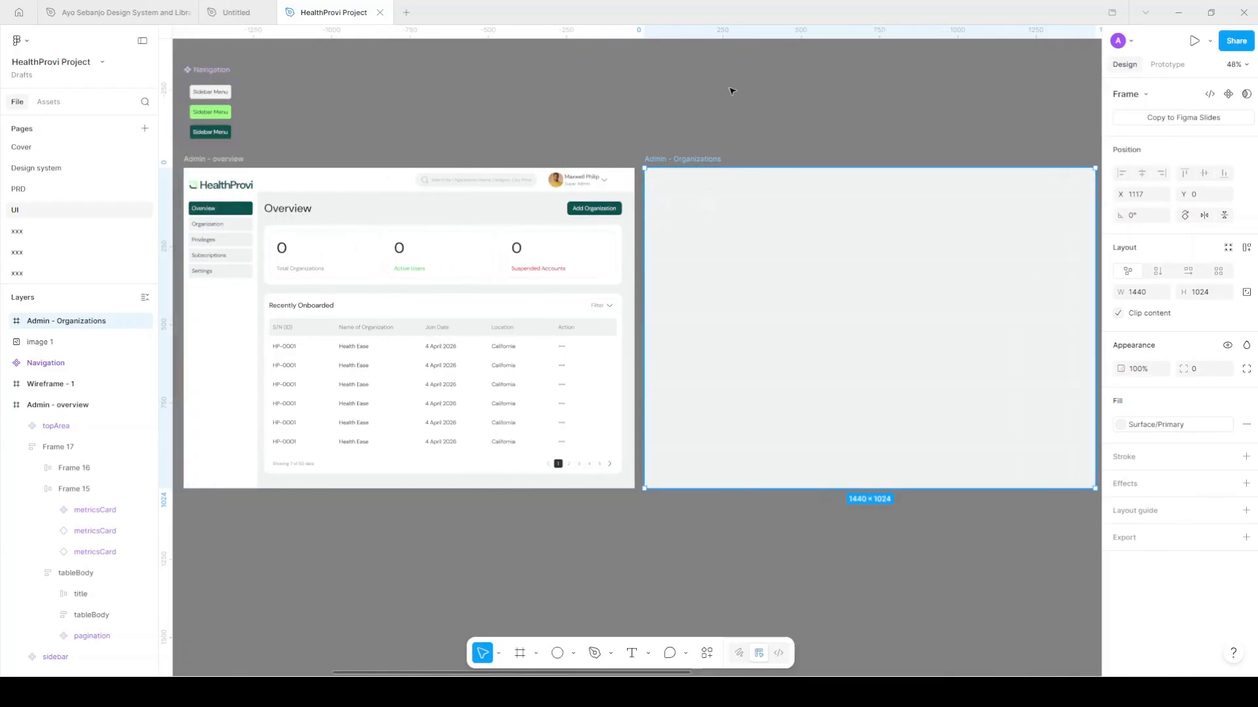
pyautogui.press('Escape')
pyautogui.click(221, 337)
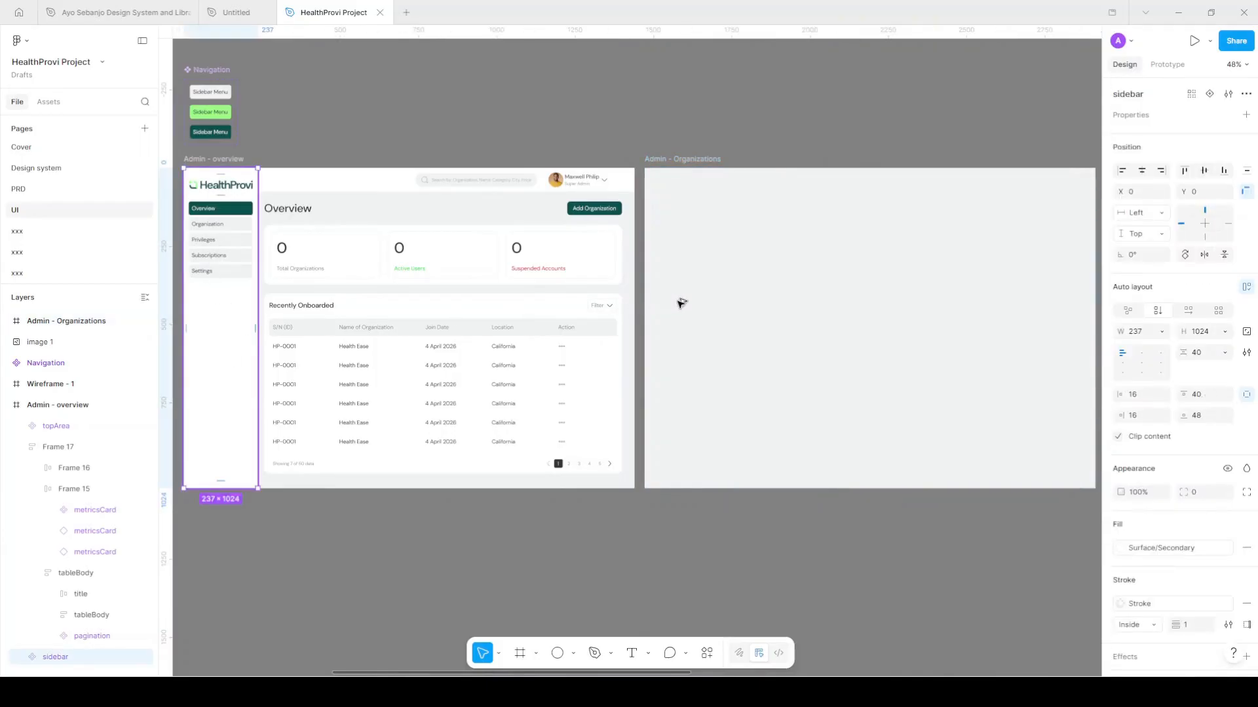
# Copy the sidebar into Admin - Organizations aligned left, and the top bar aligned right
pyautogui.hotkey('ctrl', 'v')
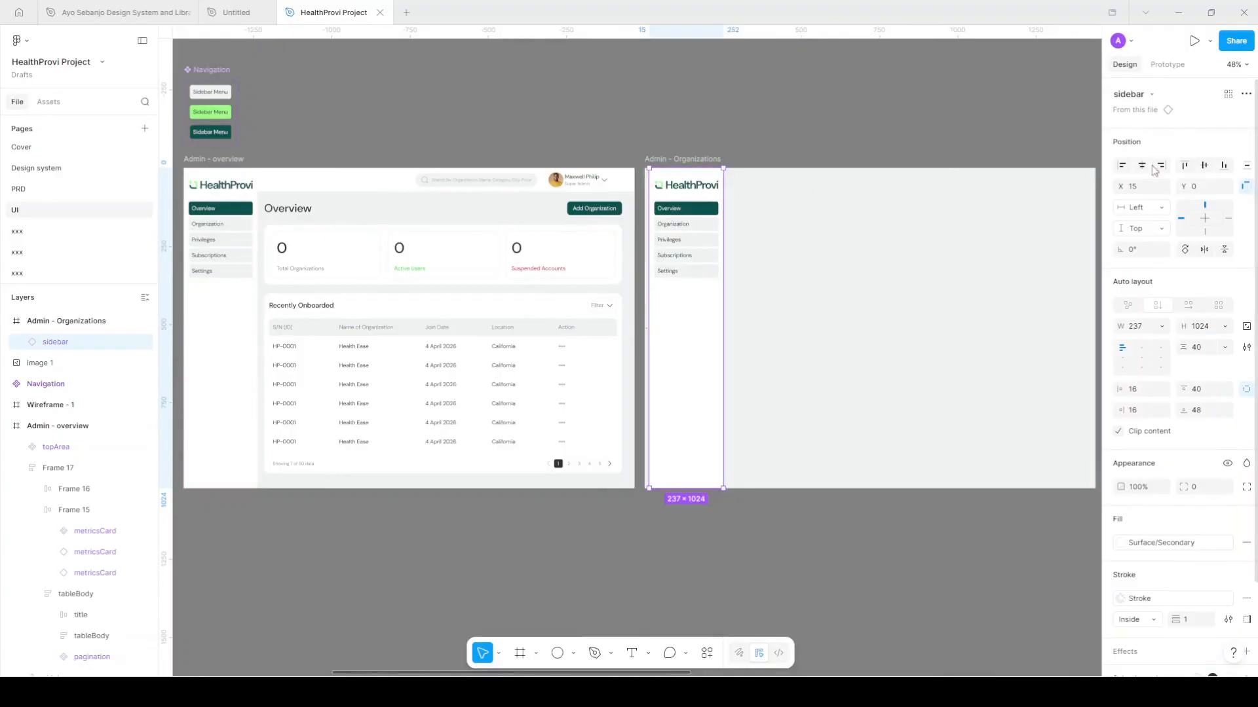
pyautogui.click(1124, 170)
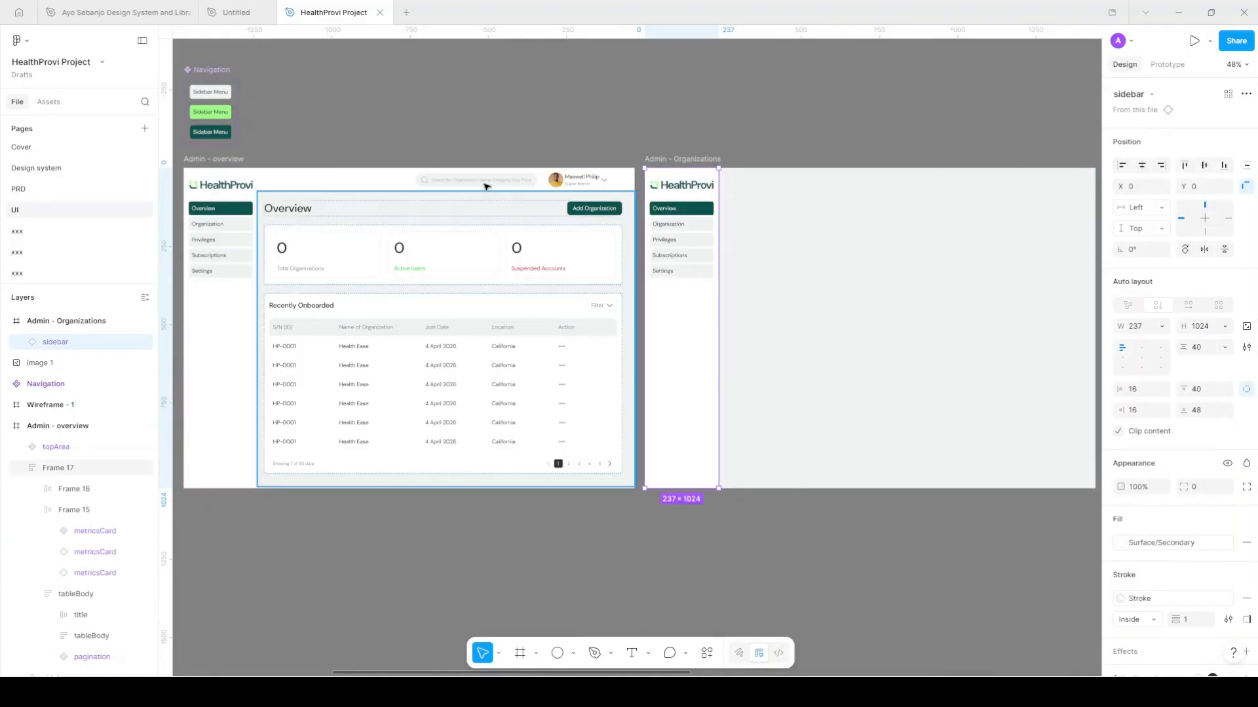
pyautogui.moveTo(473, 190); pyautogui.dragTo(837, 184)
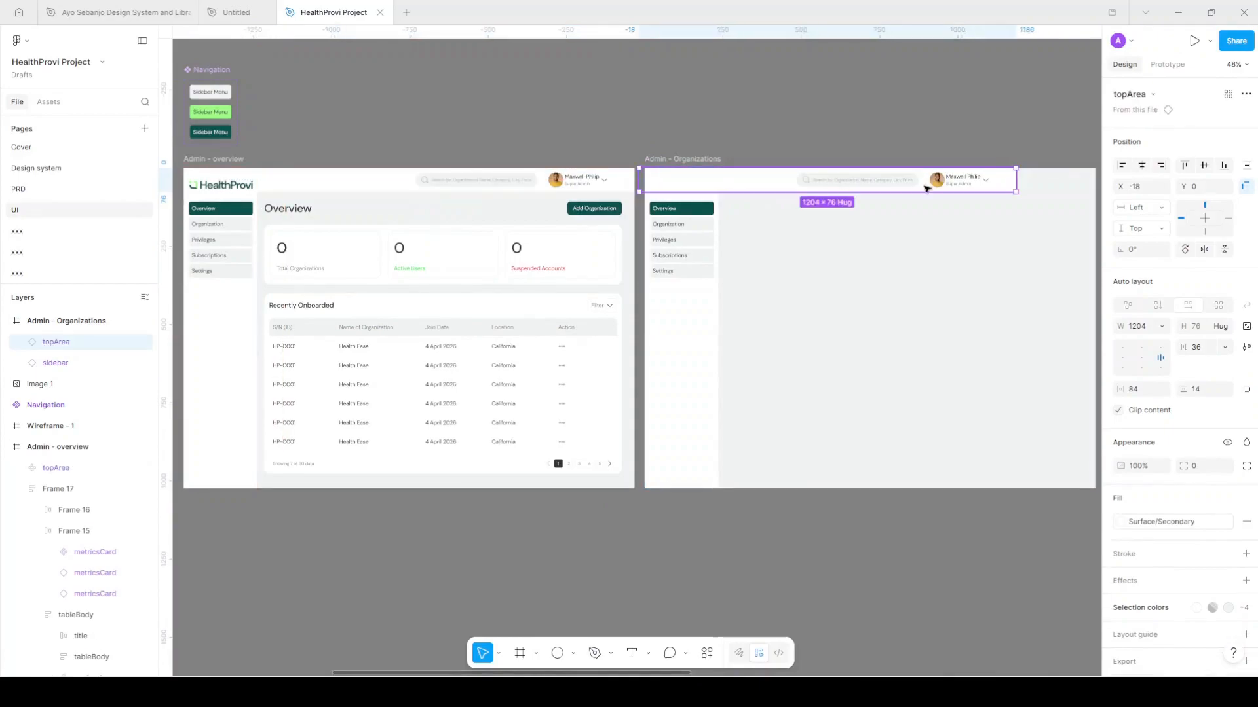
pyautogui.click(1161, 166)
pyautogui.keyDown('ctrl'); pyautogui.scroll(5, 735, 292); pyautogui.keyUp('ctrl')
pyautogui.keyDown('ctrl'); pyautogui.scroll(3, 773, 452); pyautogui.keyUp('ctrl')
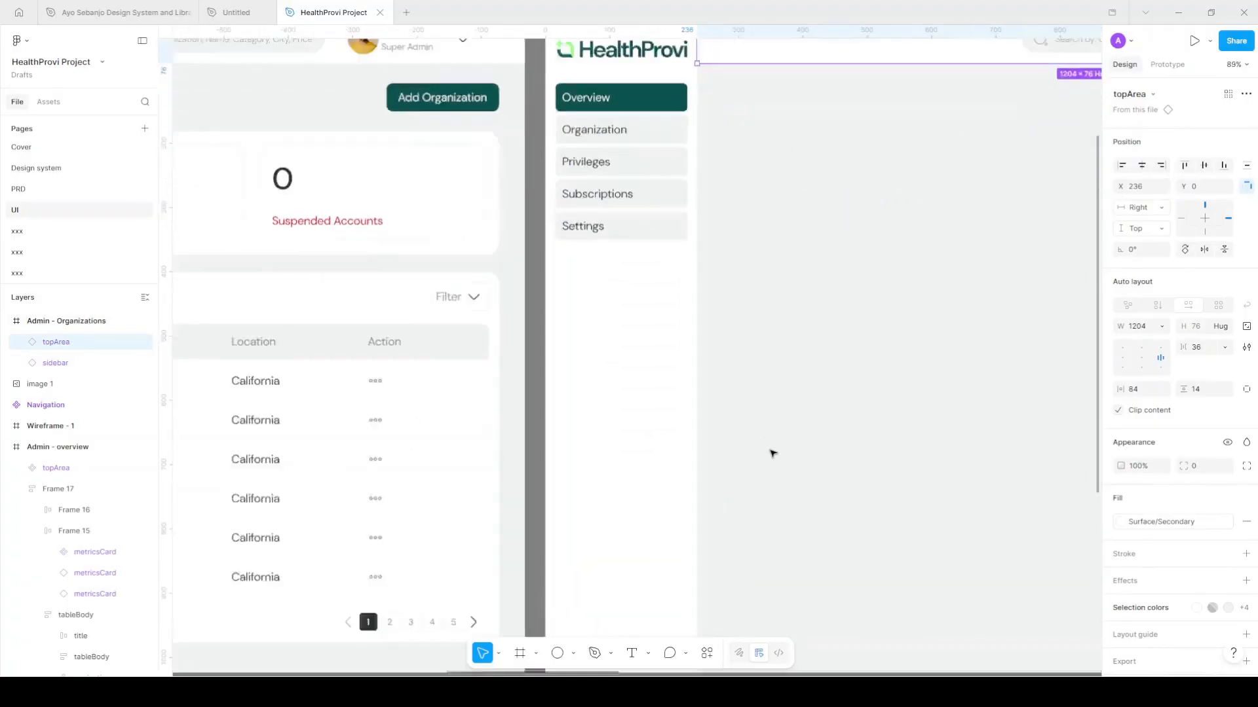
pyautogui.click(547, 435)
pyautogui.keyDown('ctrl'); pyautogui.scroll(-4, 548, 434); pyautogui.keyUp('ctrl')
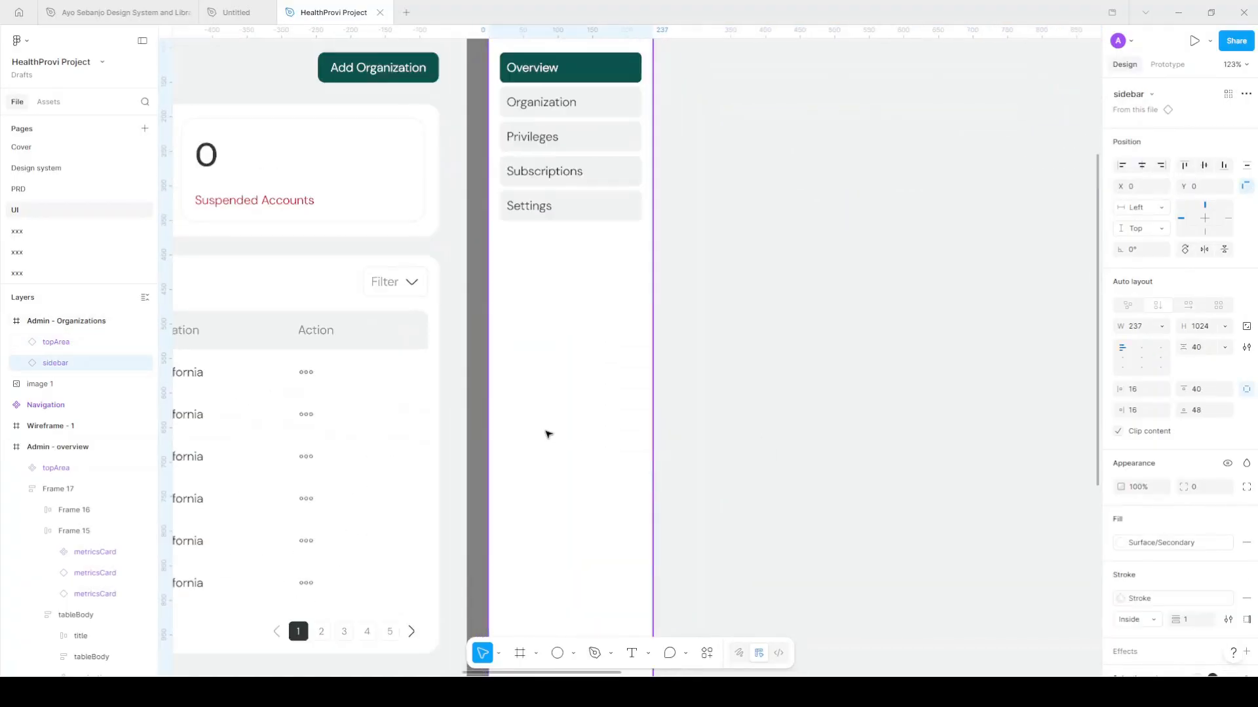
pyautogui.hscroll(2, 585, 362)
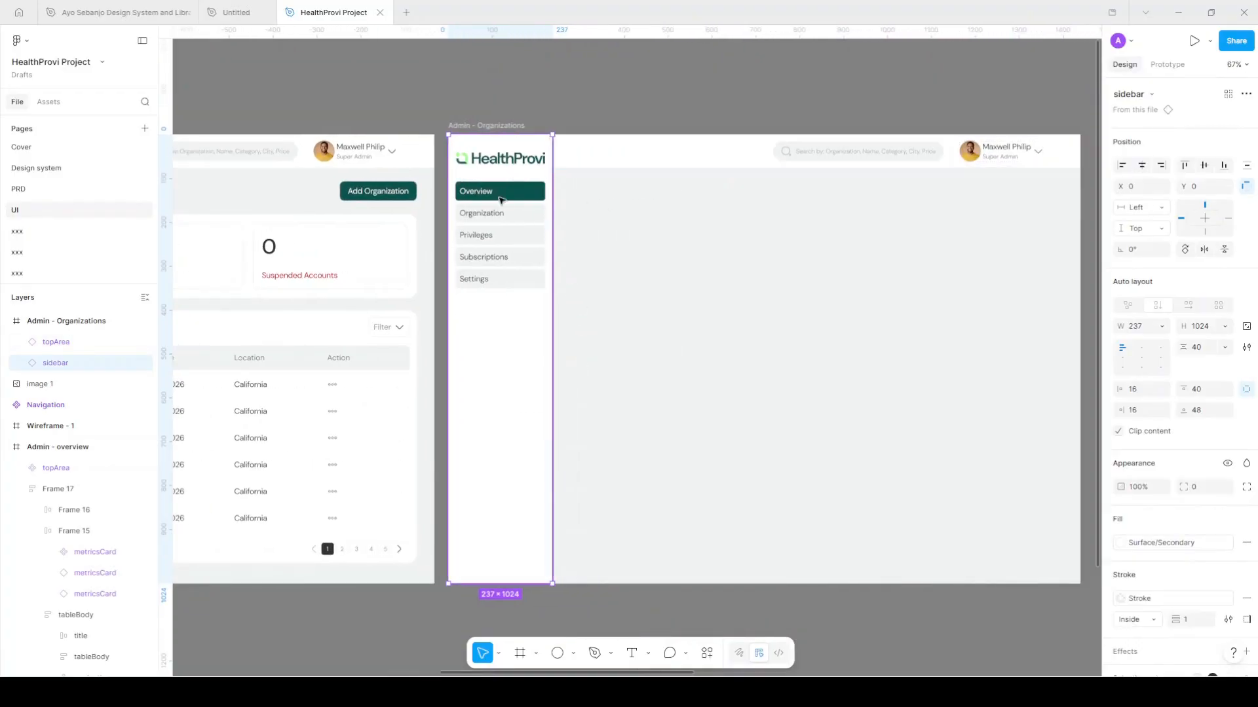
# Set the Organization navigation item to active and return Overview to default state
pyautogui.keyDown('ctrl'); pyautogui.scroll(3, 536, 208); pyautogui.keyUp('ctrl')
pyautogui.keyDown('ctrl'); pyautogui.scroll(2, 535, 208); pyautogui.keyUp('ctrl')
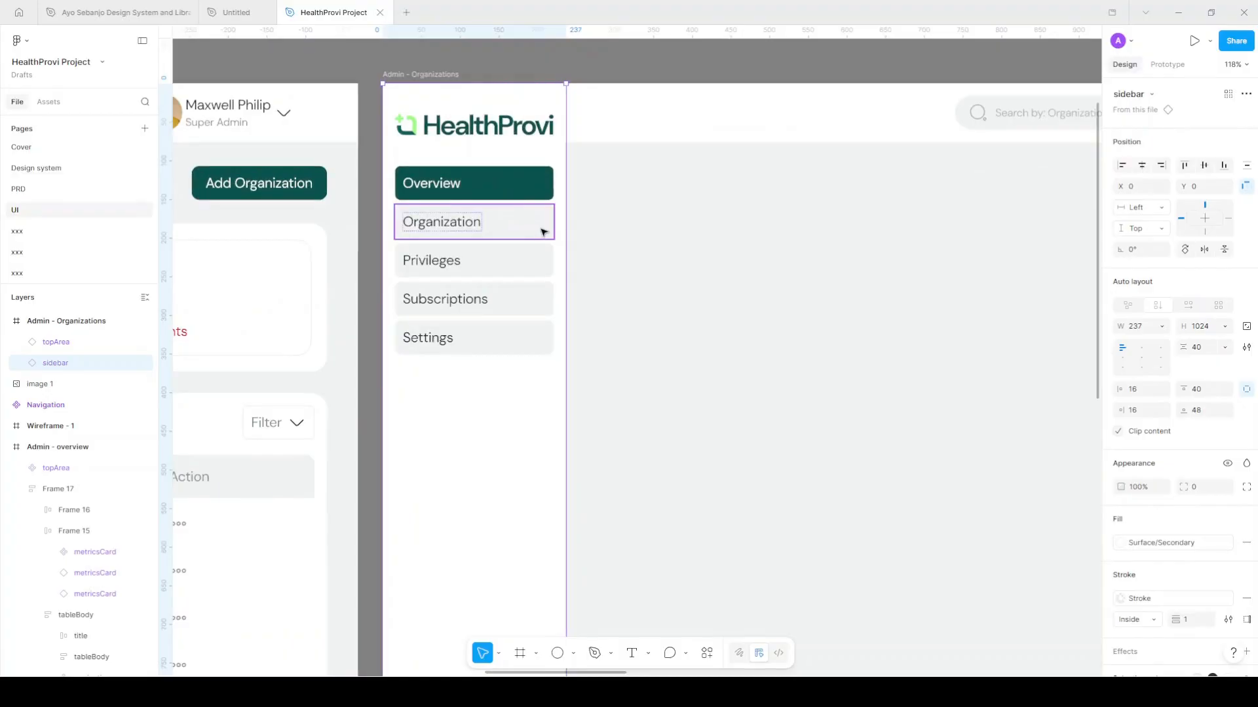
pyautogui.click(542, 227)
pyautogui.click(523, 232)
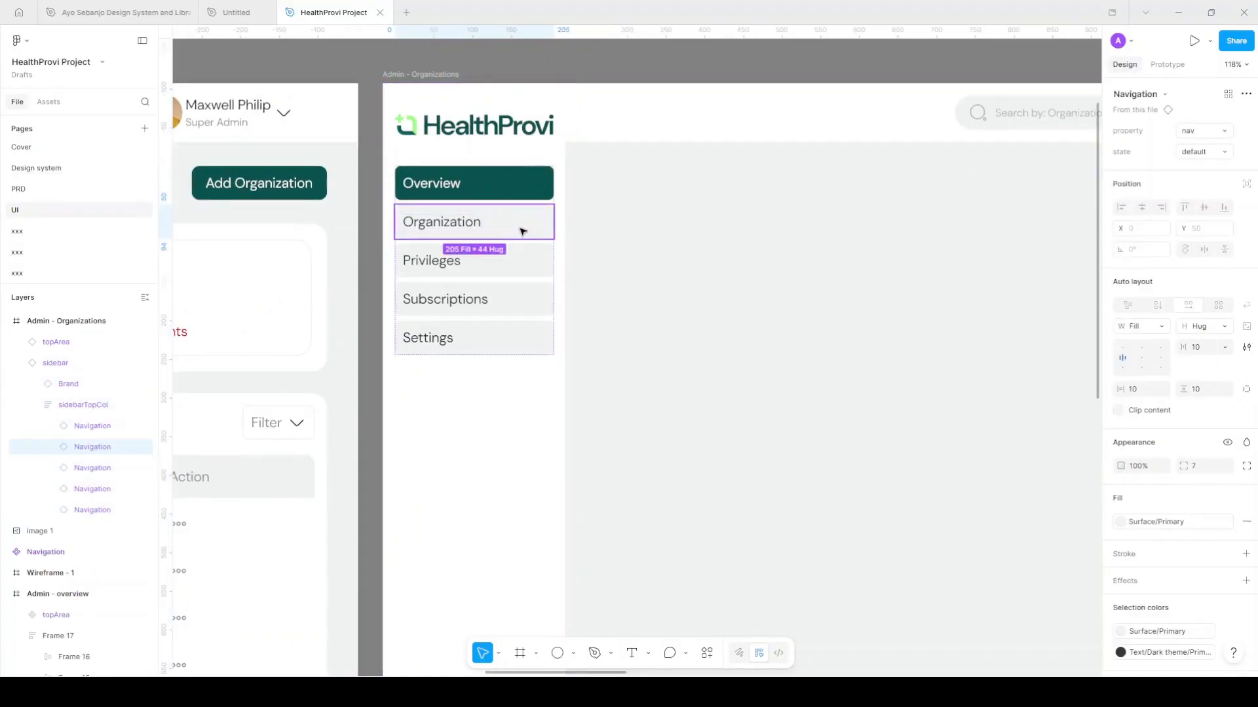
pyautogui.click(1225, 152)
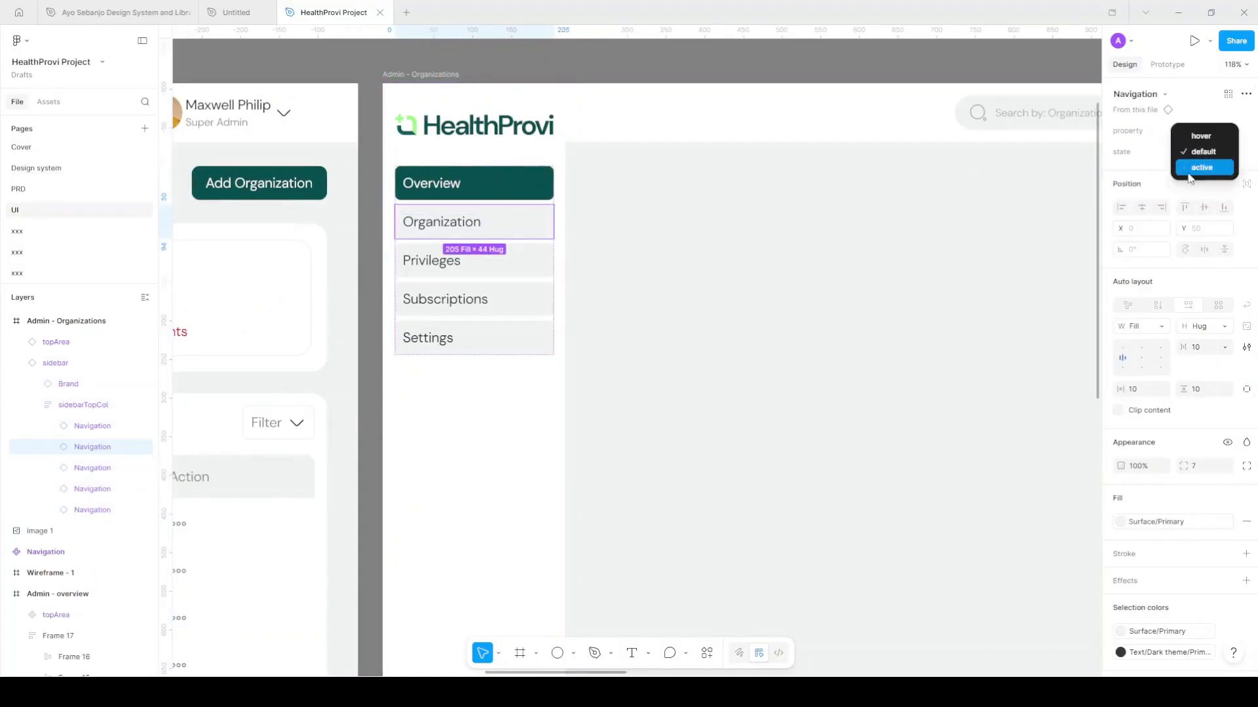
pyautogui.press('Return')
pyautogui.click(529, 188)
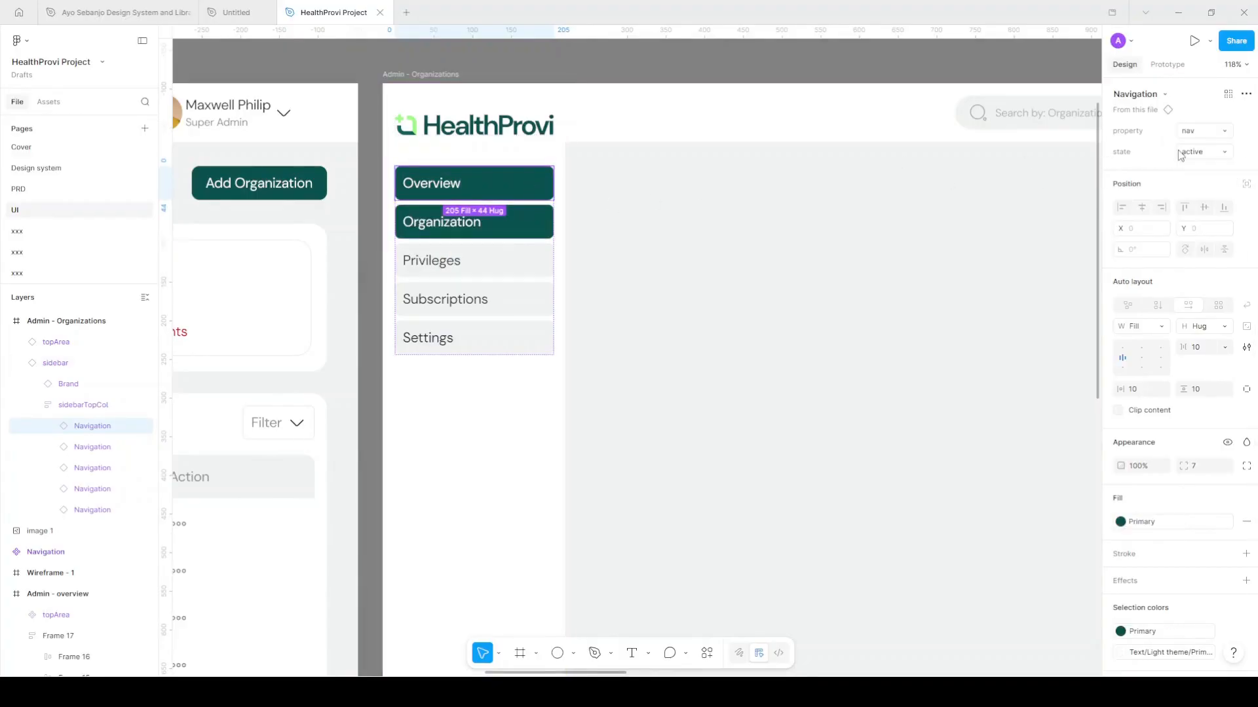
pyautogui.click(1203, 152)
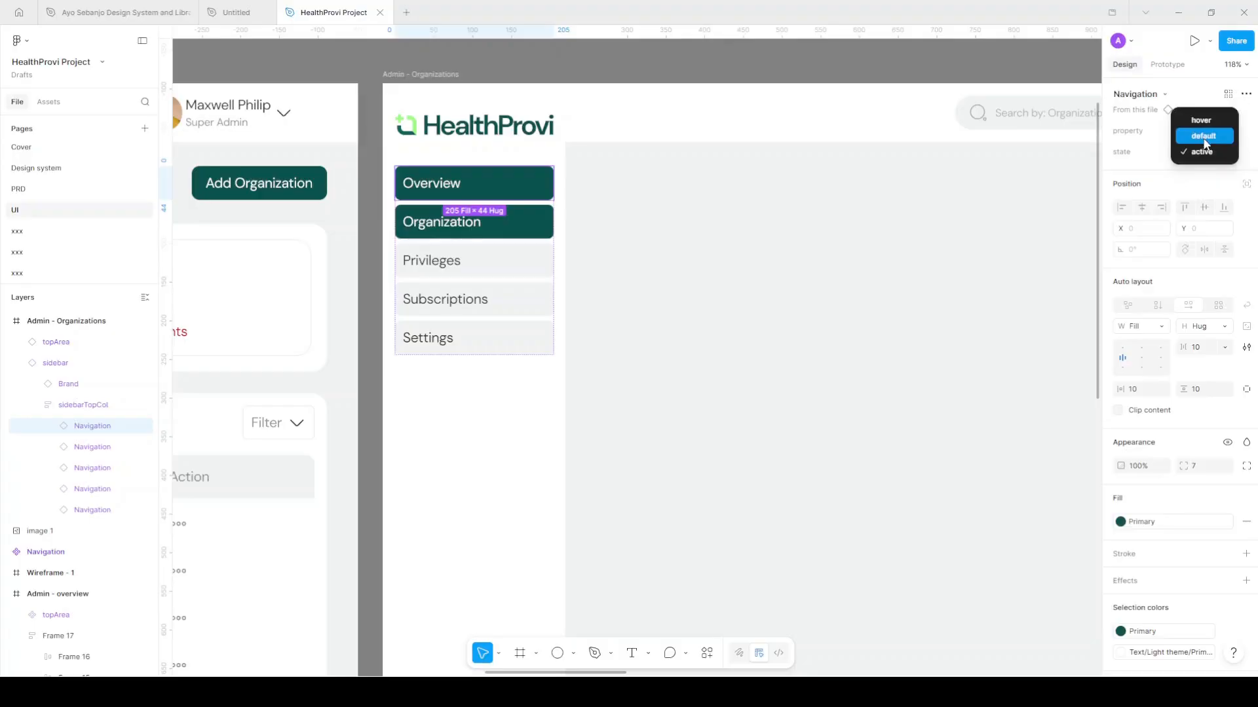
pyautogui.press('Return')
pyautogui.scroll(-5, 585, 283)
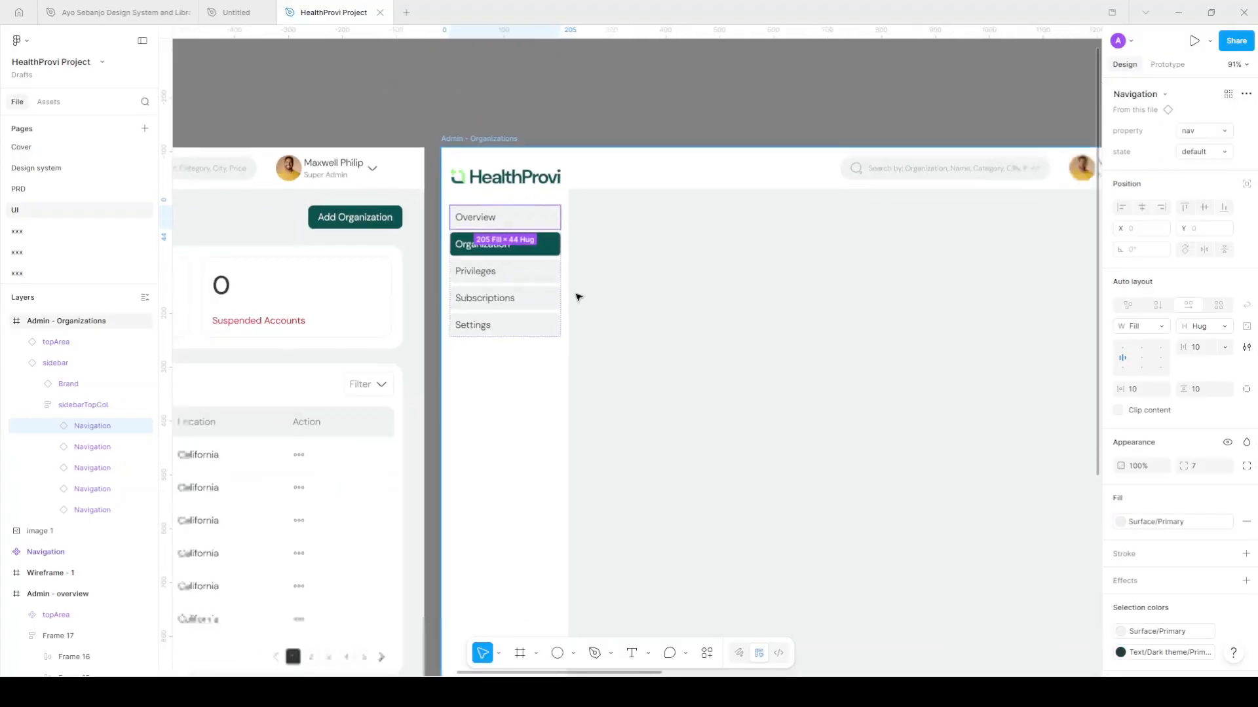
pyautogui.click(629, 174)
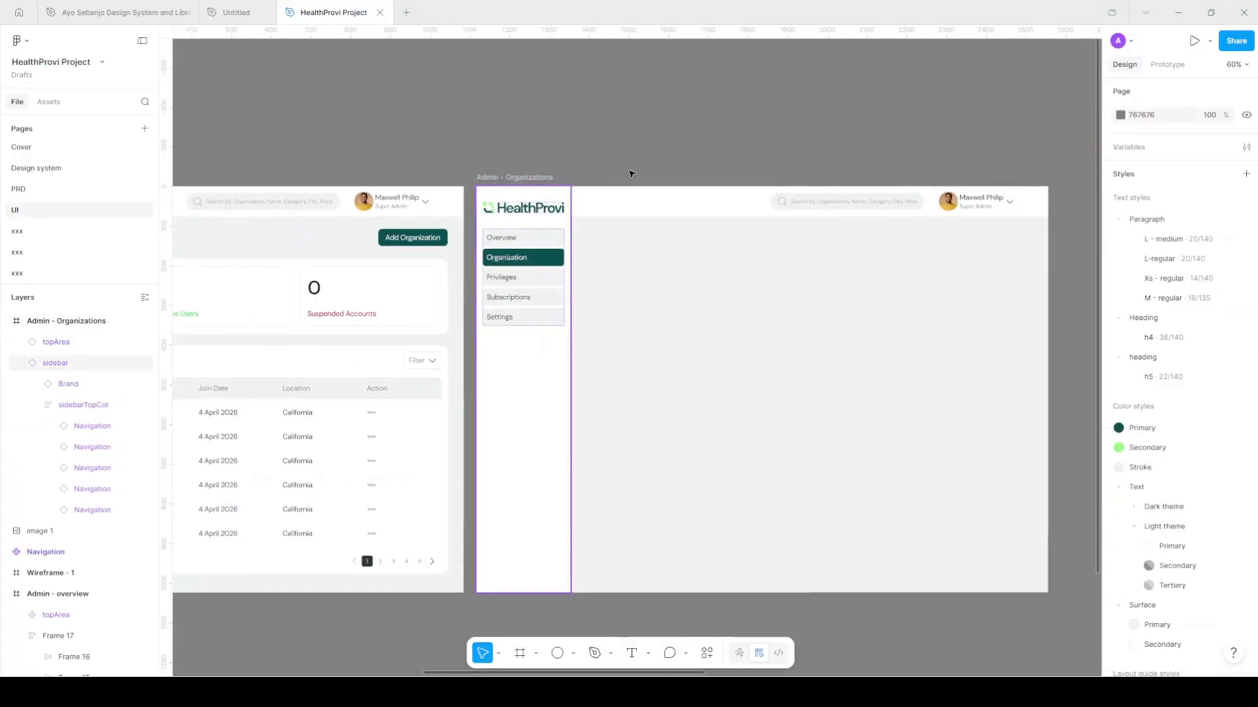
pyautogui.hscroll(-2, 668, 321)
pyautogui.hscroll(2, 668, 321)
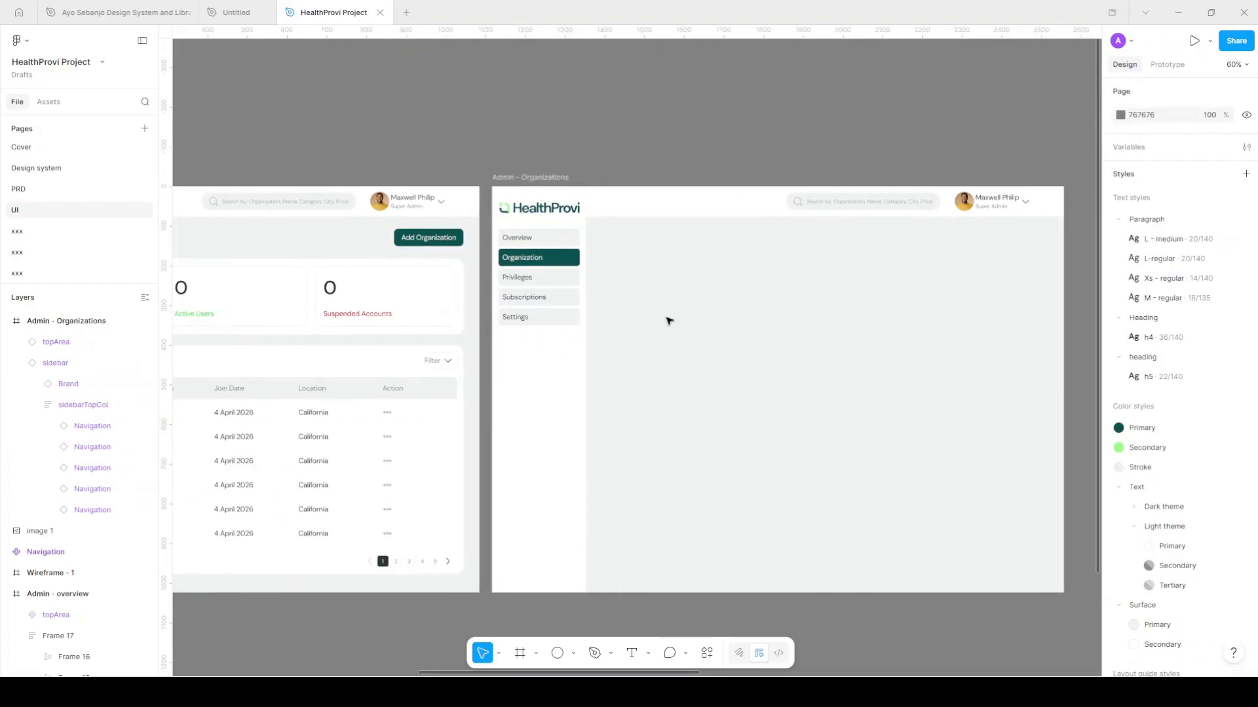
pyautogui.hscroll(2, 694, 317)
pyautogui.scroll(1, 733, 313)
pyautogui.scroll(1, 734, 313)
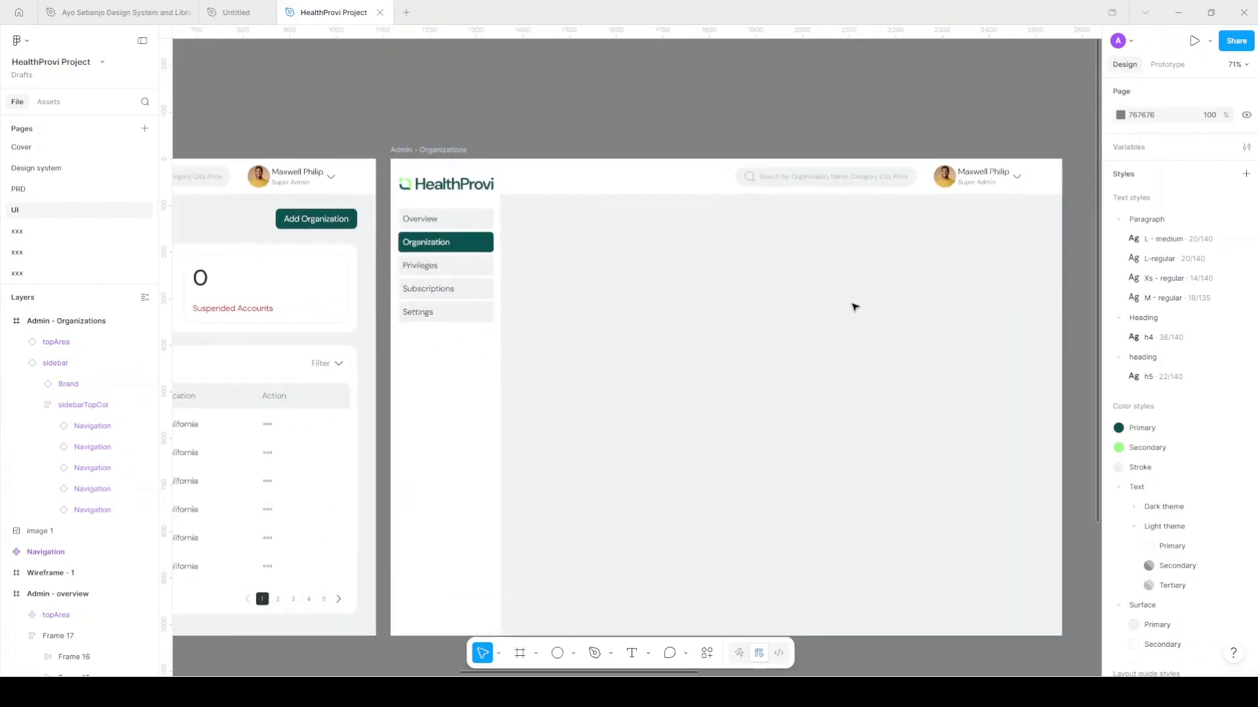
pyautogui.hscroll(2, 853, 305)
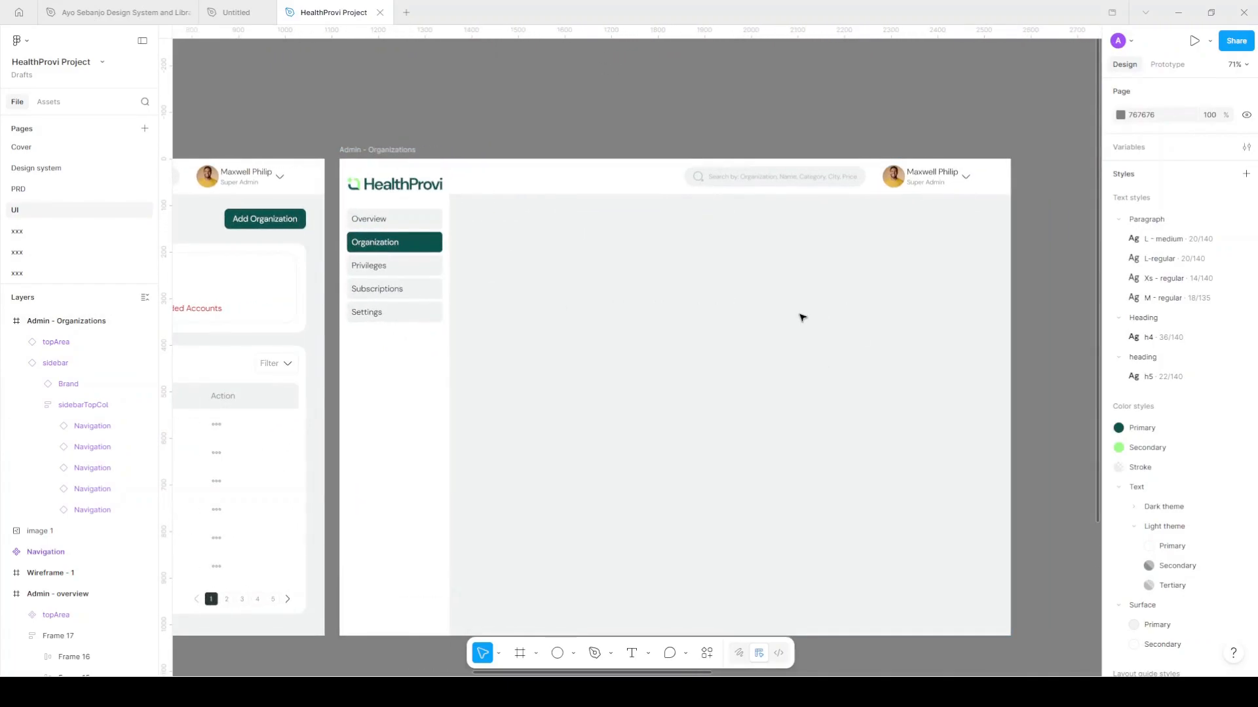
pyautogui.hscroll(-1, 802, 318)
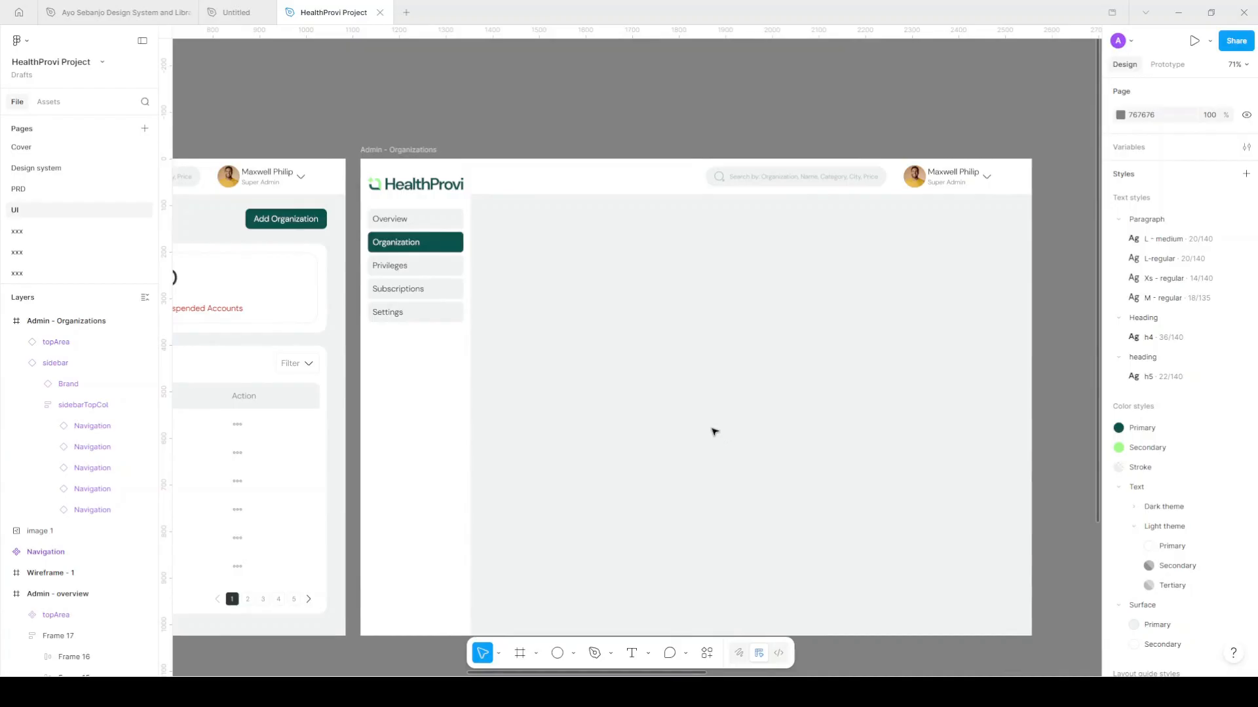
pyautogui.scroll(-1, 714, 433)
pyautogui.scroll(-1, 714, 432)
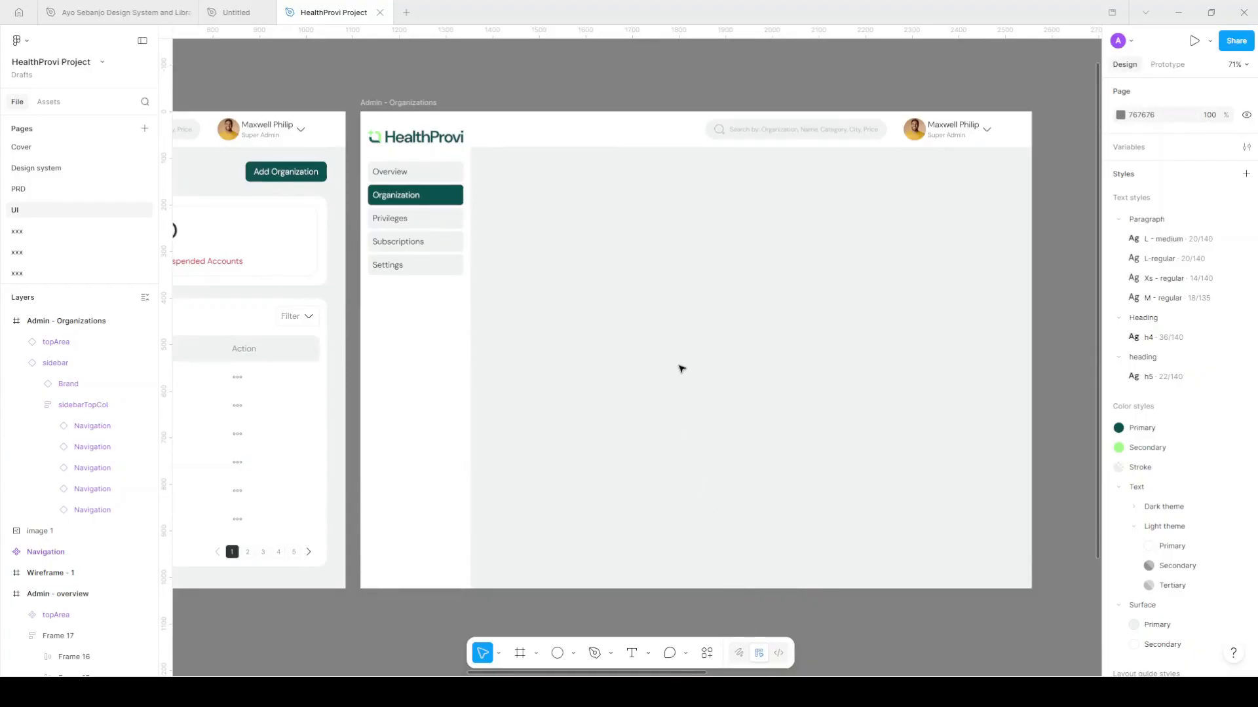
pyautogui.hscroll(-10, 657, 354)
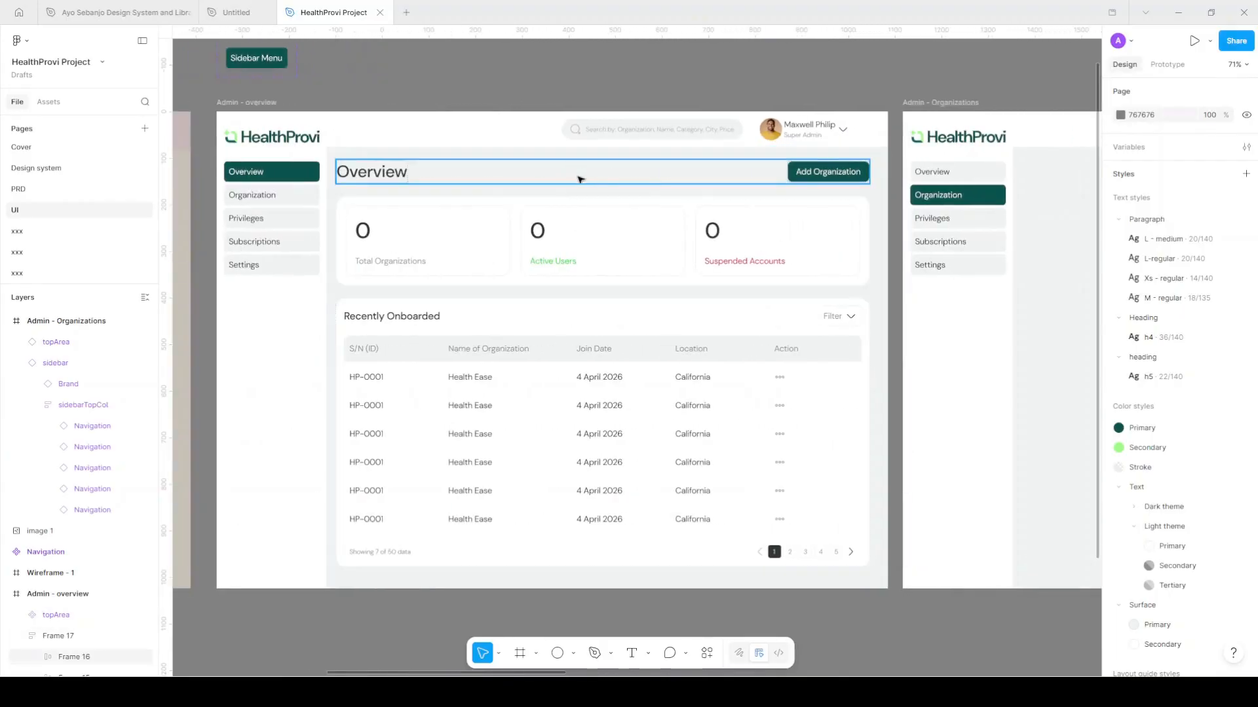
# Duplicate the Overview header row into Admin - Organizations, placed right of the sidebar
pyautogui.click(580, 179)
pyautogui.scroll(-2, 563, 182)
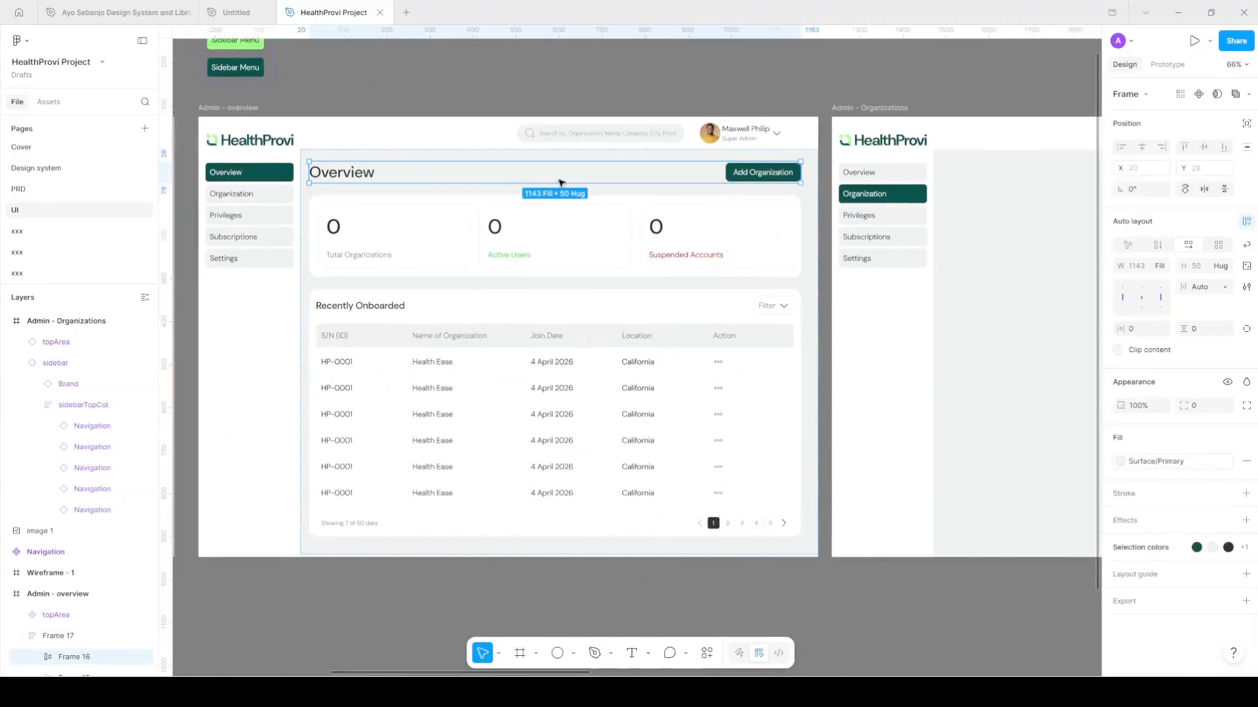
pyautogui.hscroll(4, 561, 183)
pyautogui.moveTo(716, 188); pyautogui.dragTo(955, 185)
pyautogui.hscroll(3, 907, 200)
pyautogui.hscroll(3, 904, 202)
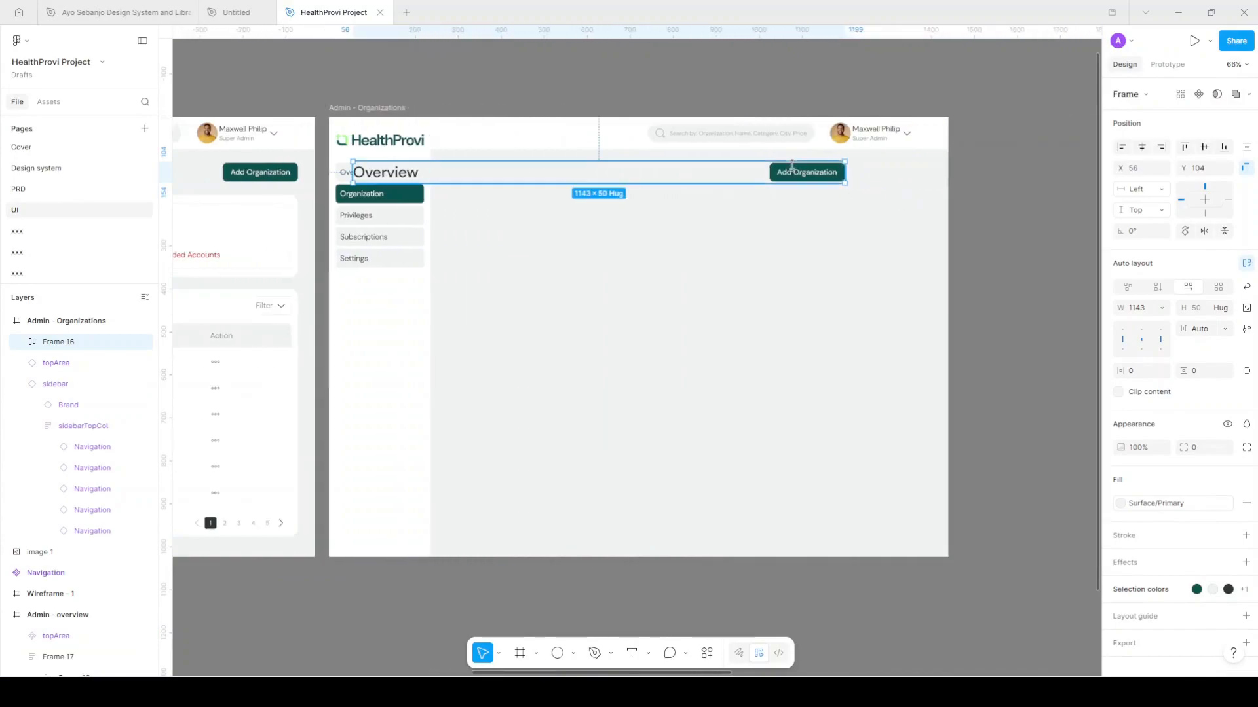
pyautogui.moveTo(757, 174); pyautogui.dragTo(829, 177)
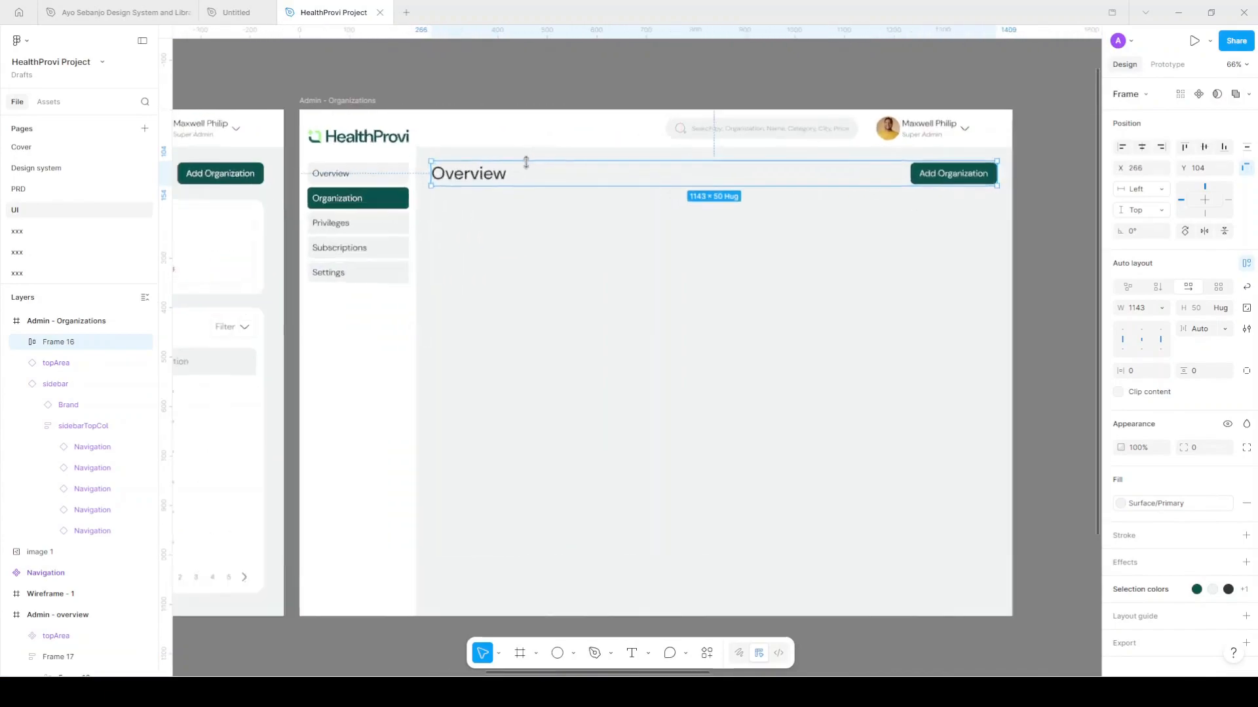
pyautogui.scroll(3, 525, 163)
pyautogui.hscroll(1, 640, 180)
pyautogui.moveTo(675, 181); pyautogui.dragTo(673, 186)
# Change the copied heading text from Overview to 'Organizations'
pyautogui.doubleClick(419, 182)
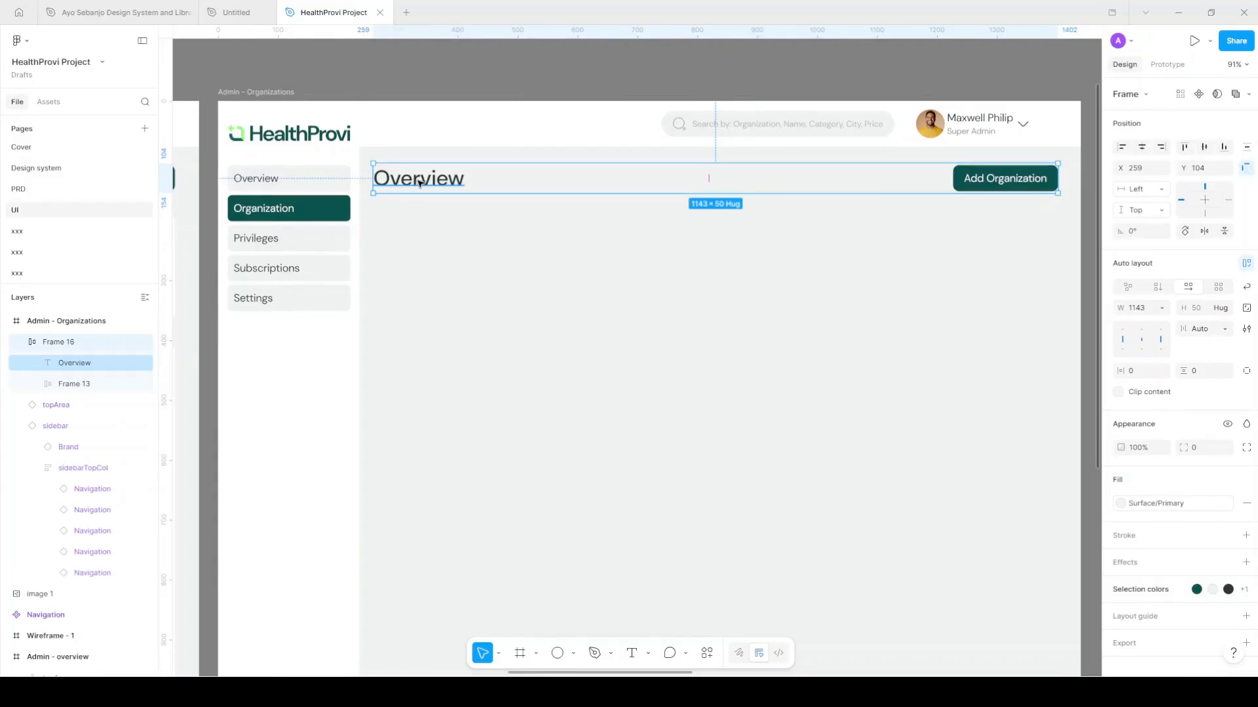
pyautogui.doubleClick(419, 182)
pyautogui.write('Over')
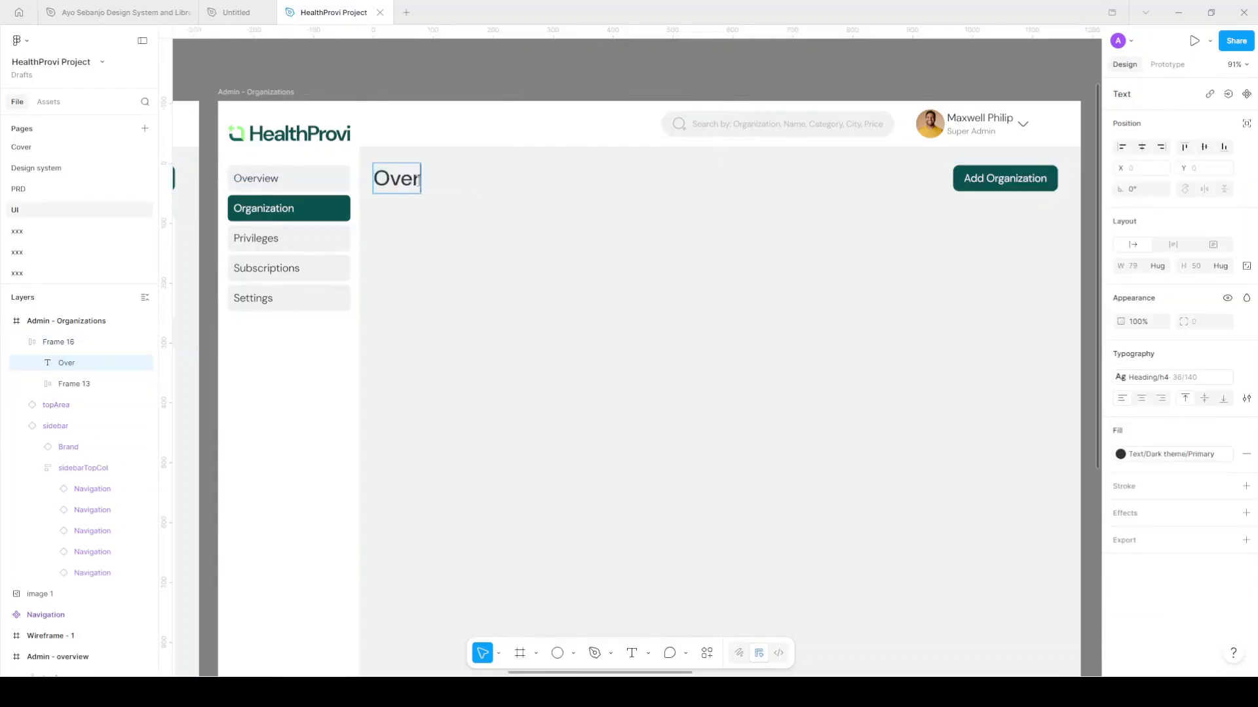
pyautogui.press('BackSpace')
pyautogui.write('rganization')
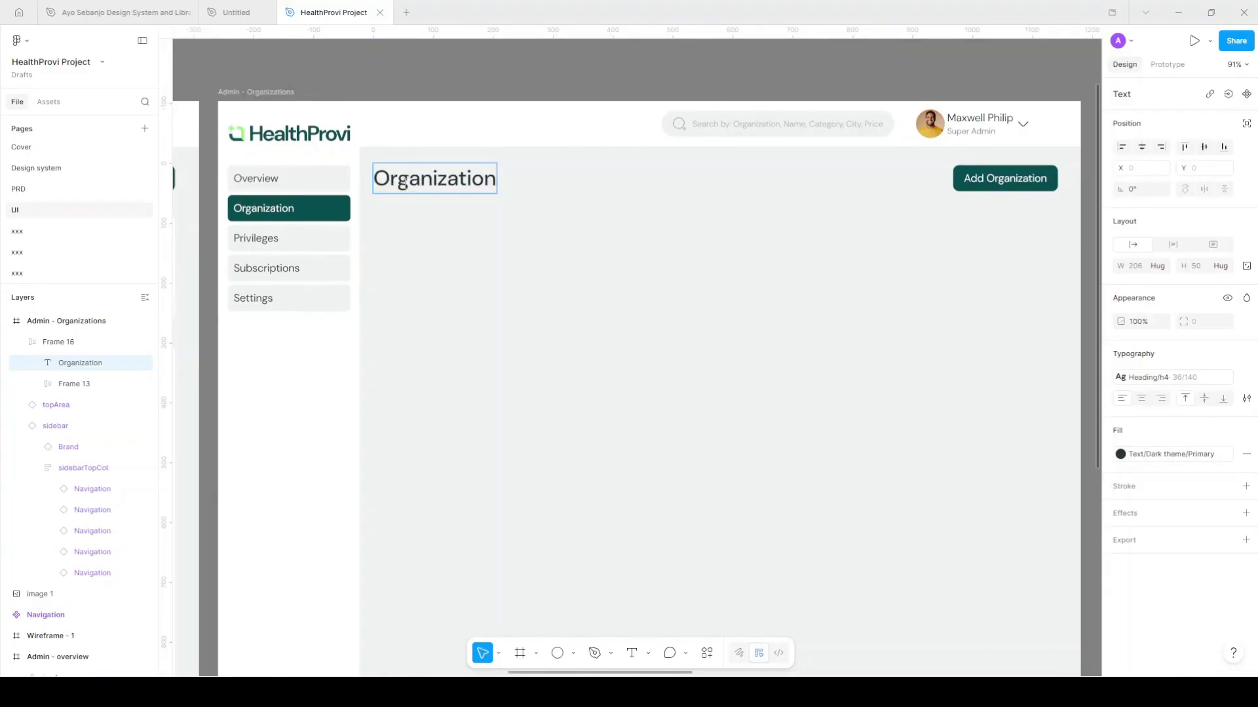
pyautogui.write('s')
pyautogui.click(713, 164)
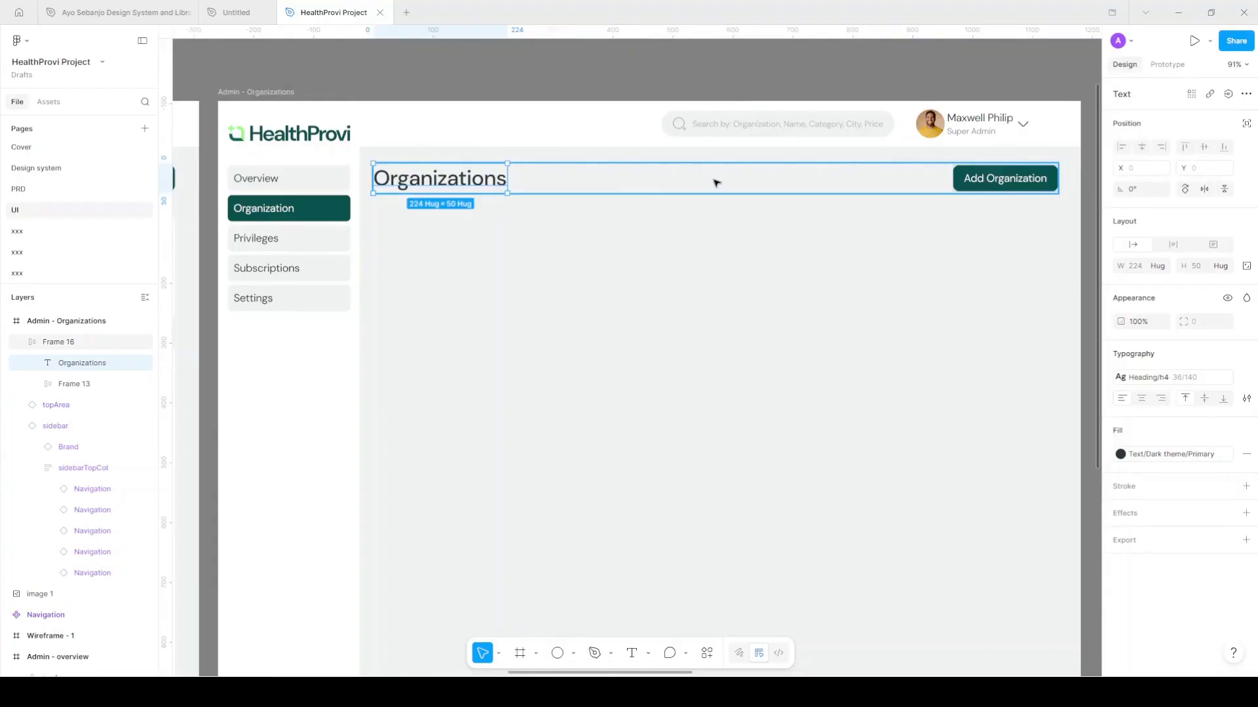
pyautogui.scroll(-2, 470, 195)
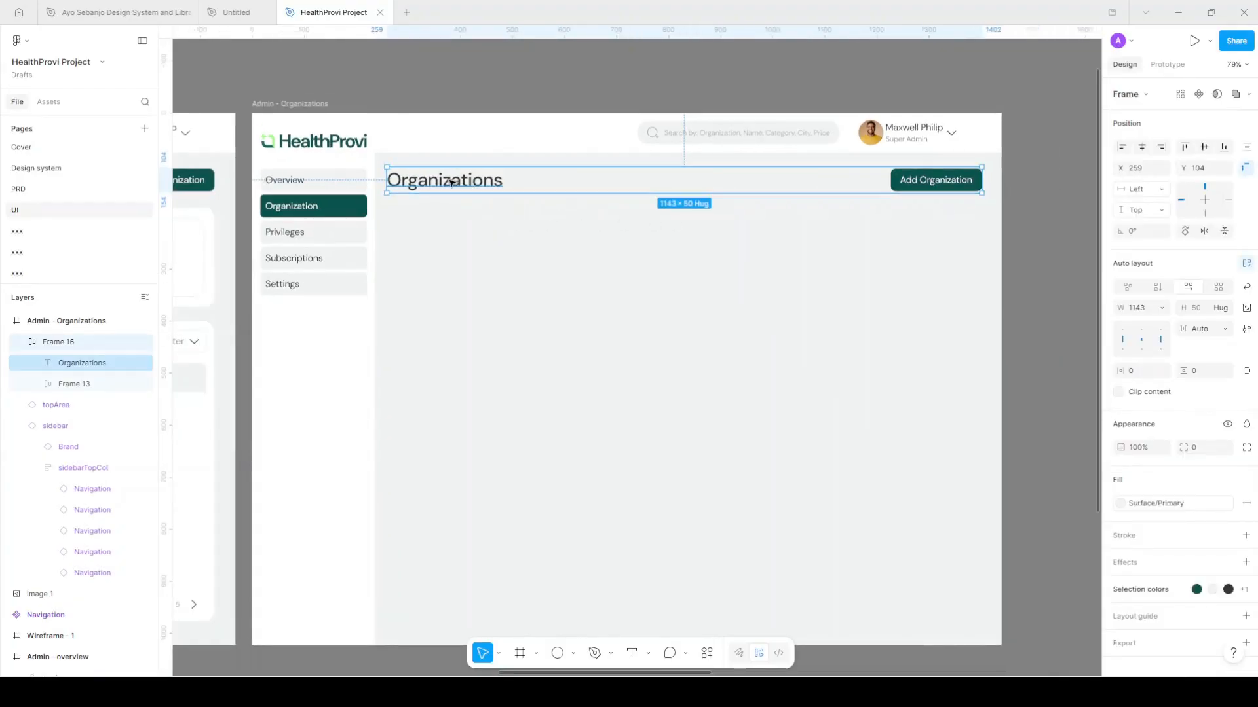
# Duplicate the heading text below the header row and change it to '415k'
pyautogui.moveTo(454, 184); pyautogui.dragTo(457, 249)
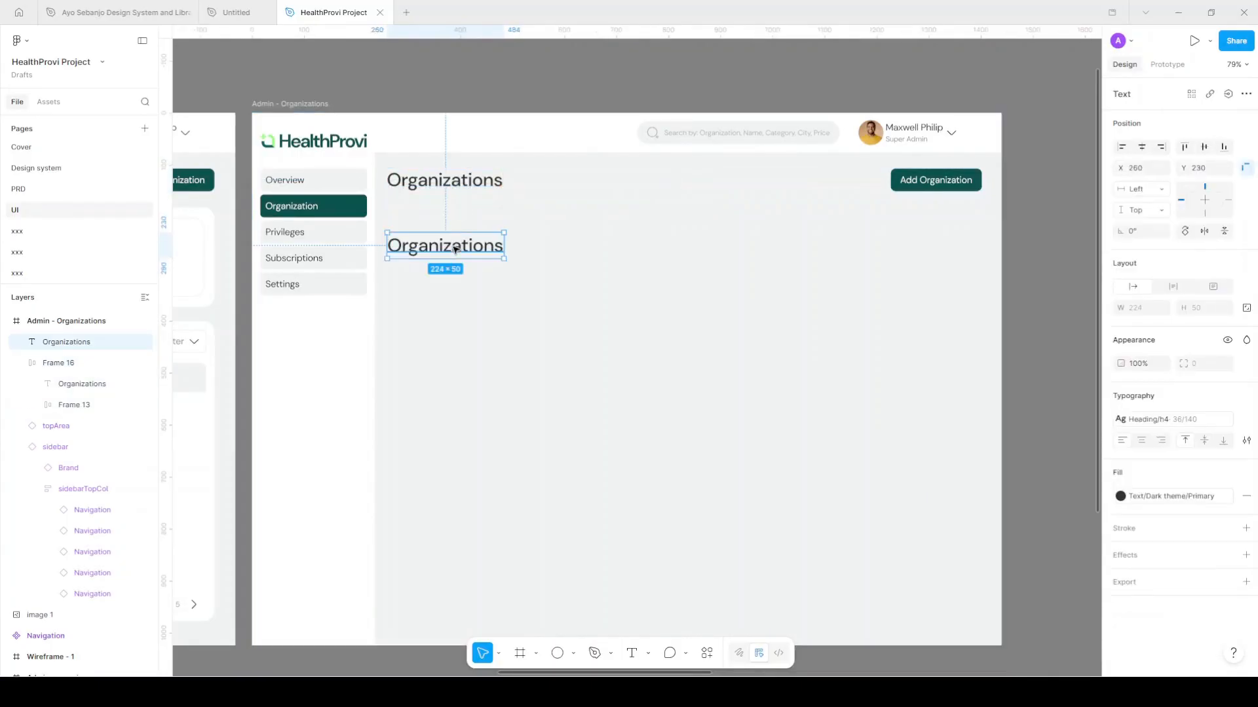
pyautogui.scroll(3, 456, 249)
pyautogui.doubleClick(456, 248)
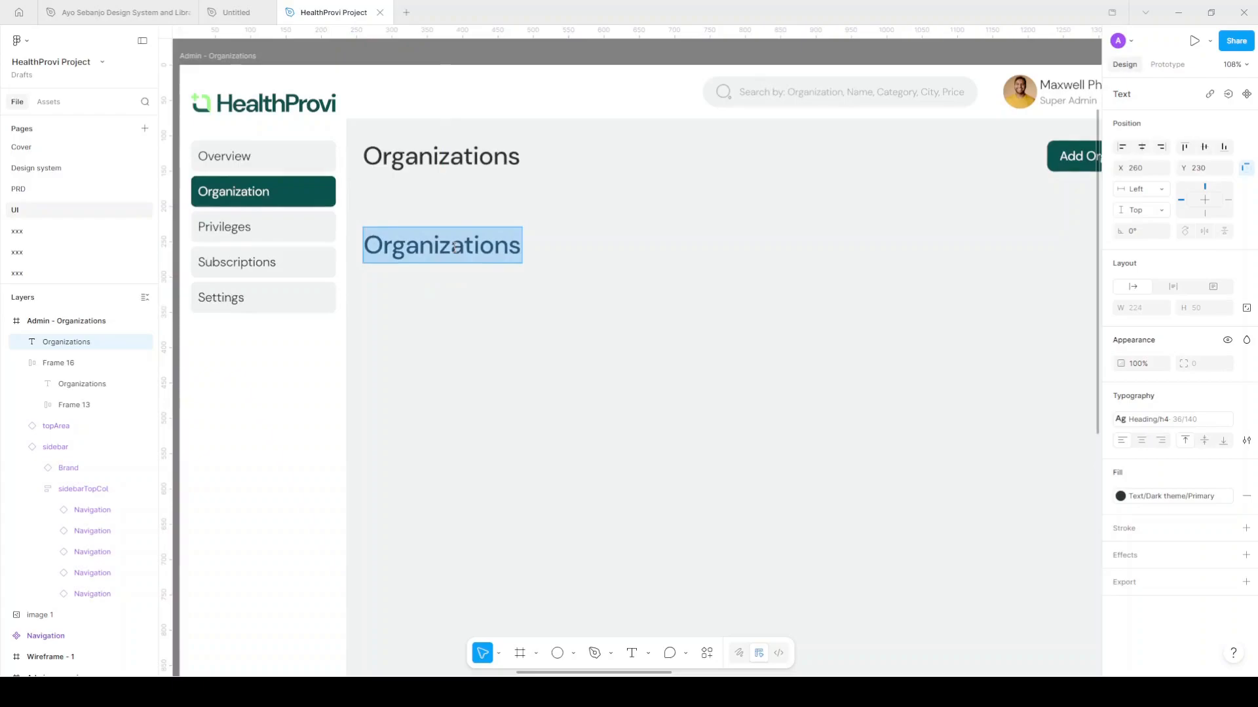
pyautogui.write('415')
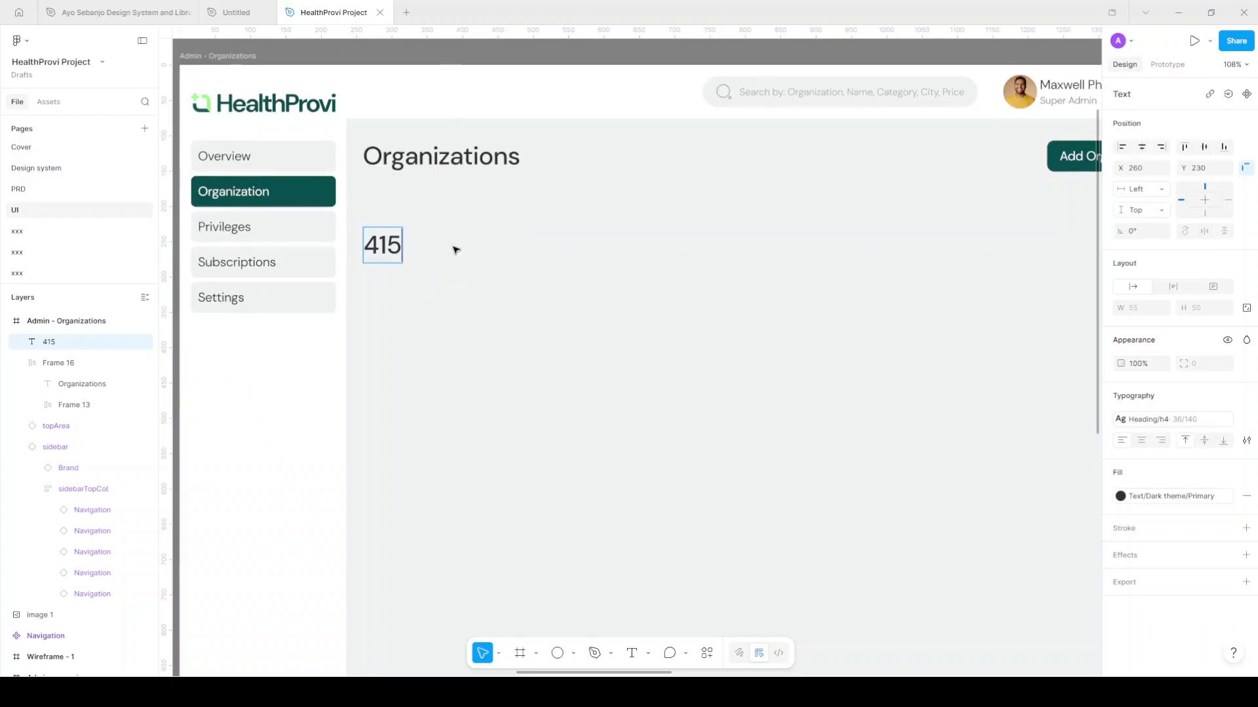
pyautogui.write('k')
pyautogui.press('Escape')
pyautogui.hscroll(-1, 420, 231)
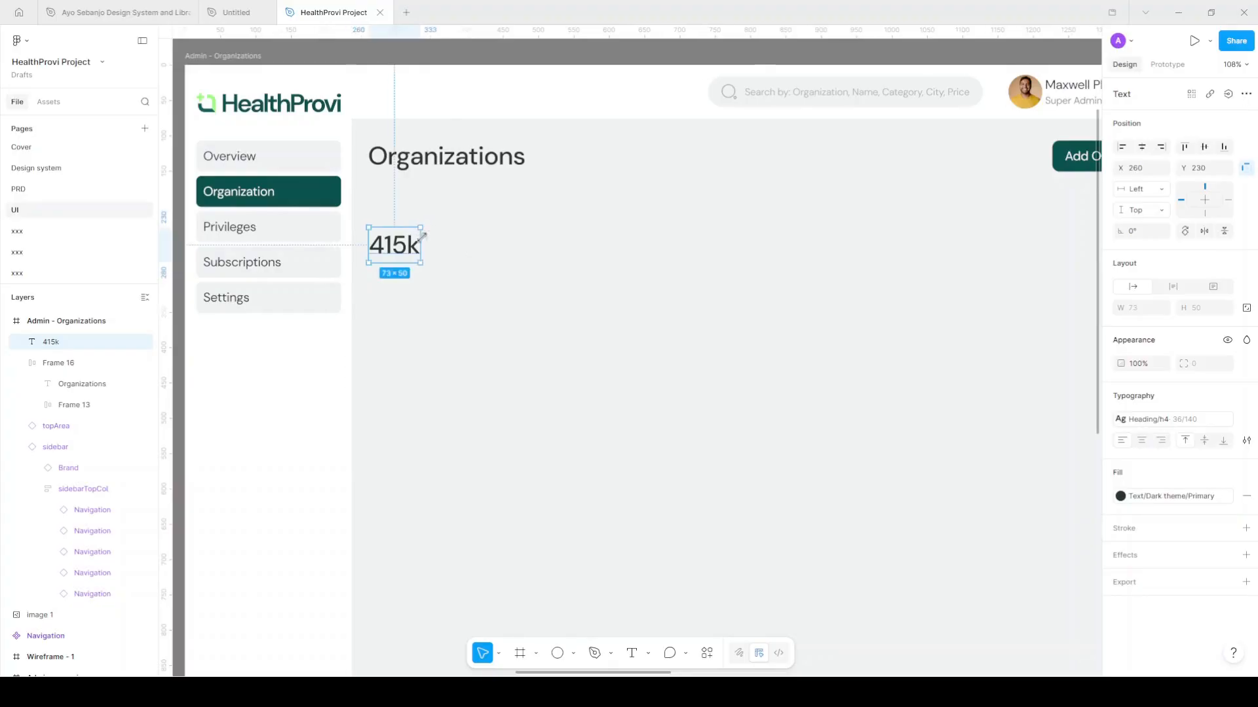
pyautogui.press('Escape')
# Add a 'Total Organizations' label in Paragraph/L-regular style directly under 415k
pyautogui.press('t')
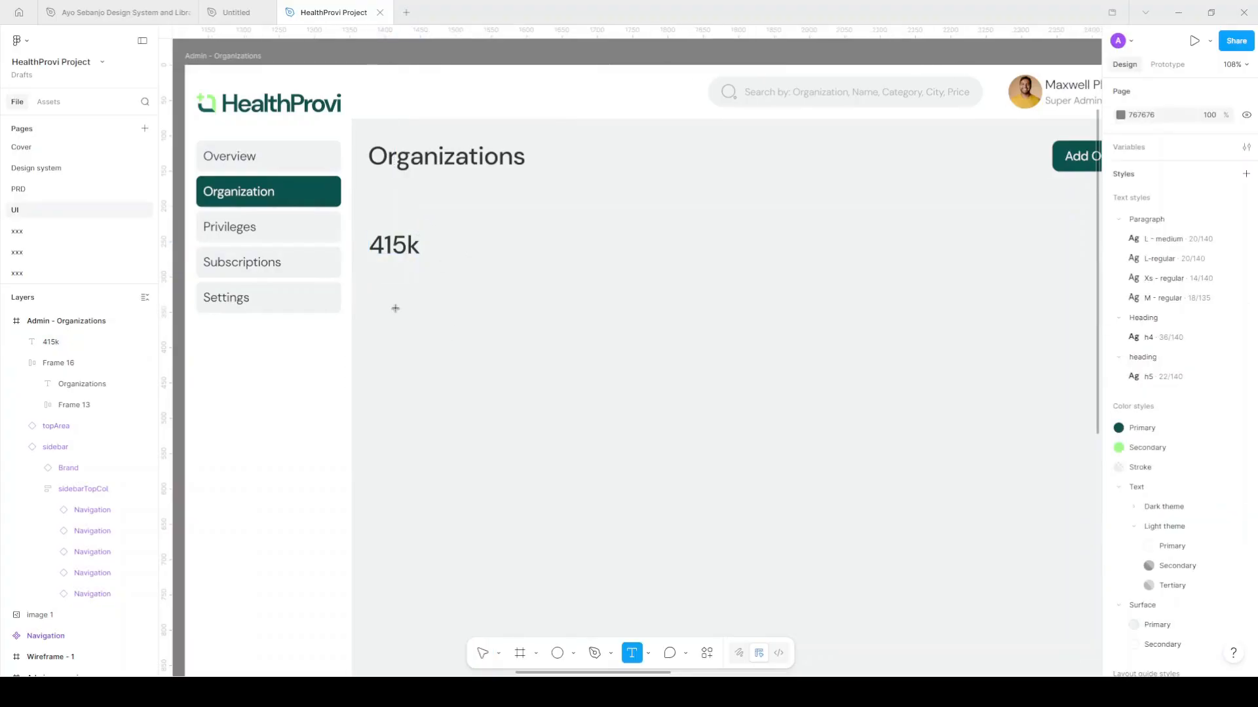
pyautogui.click(388, 288)
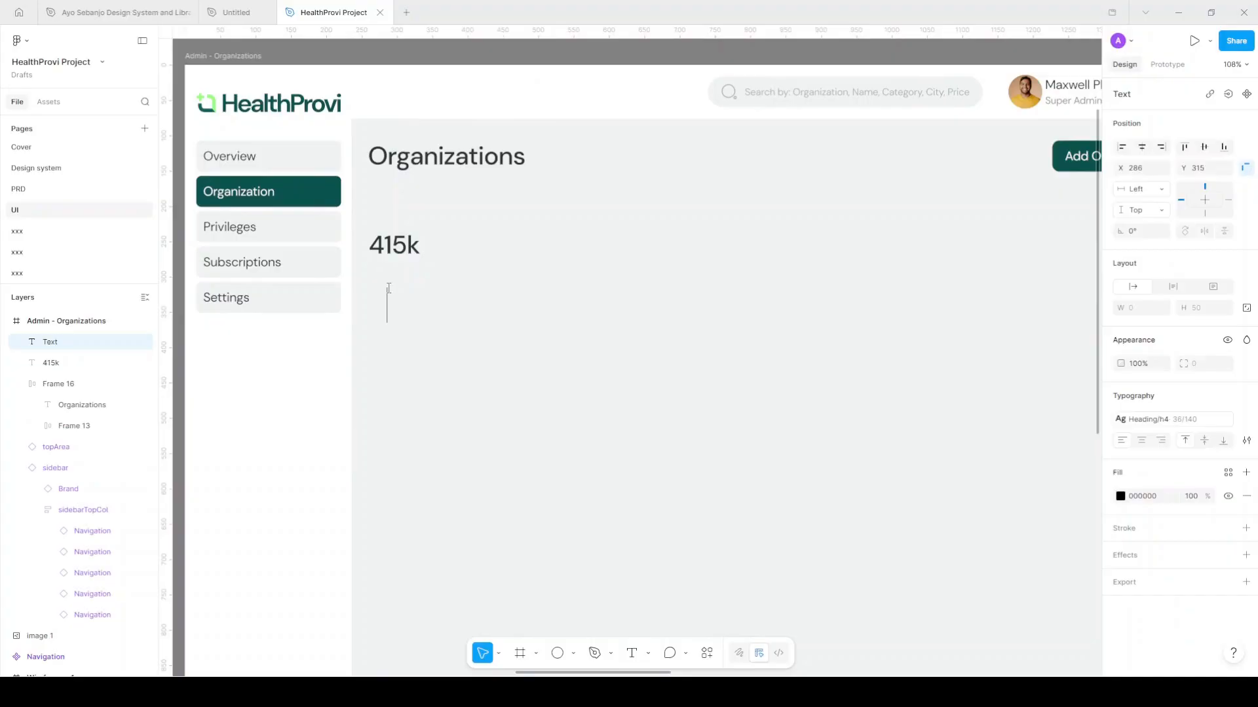
pyautogui.write('Total Organizations')
pyautogui.press('Escape')
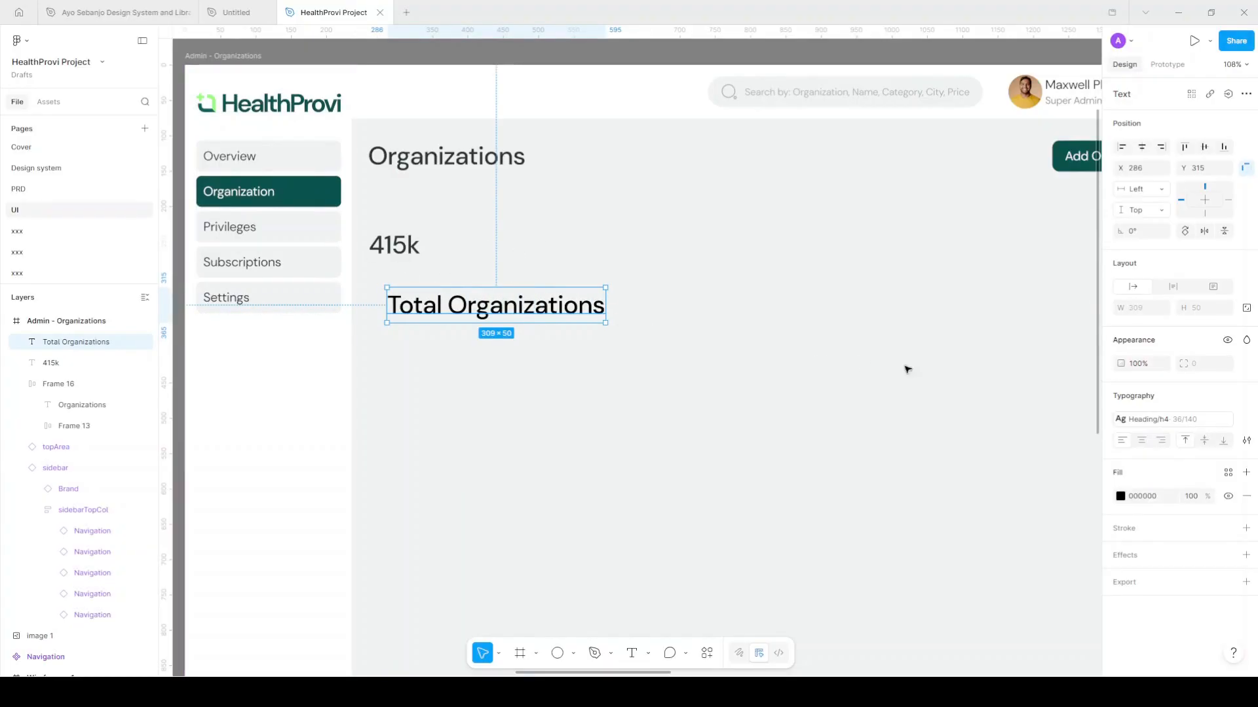
pyautogui.click(1153, 419)
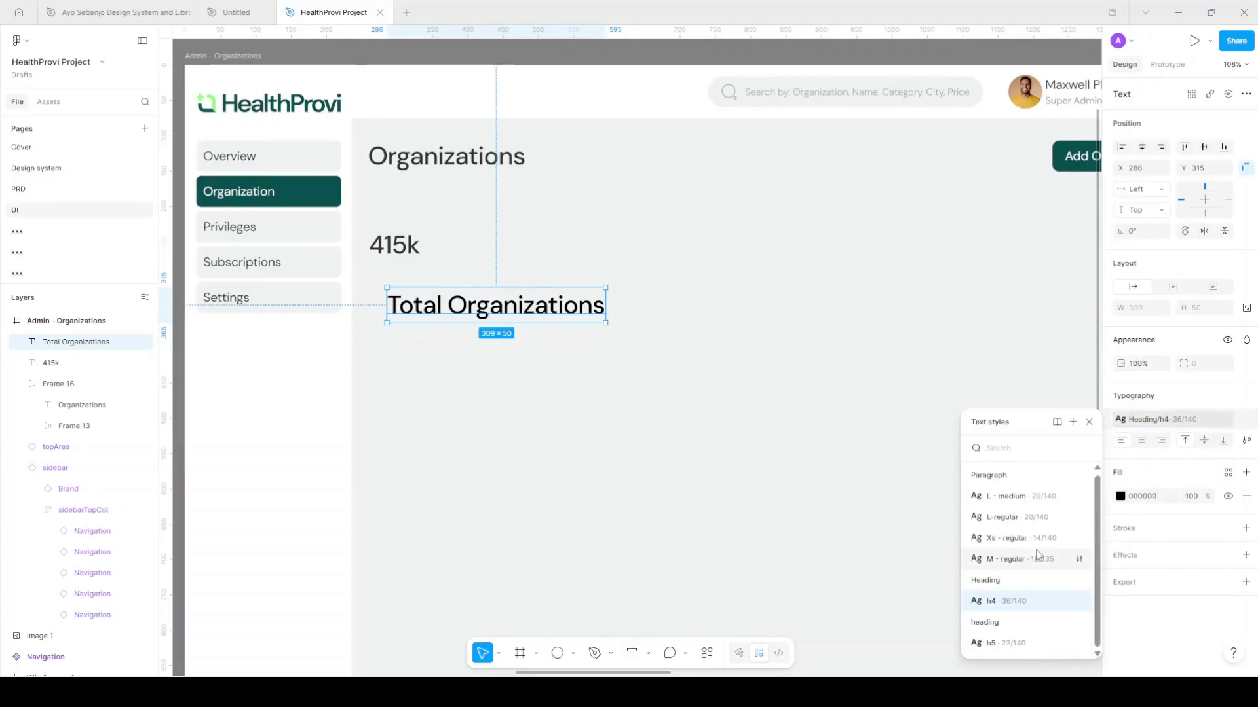
pyautogui.click(1037, 518)
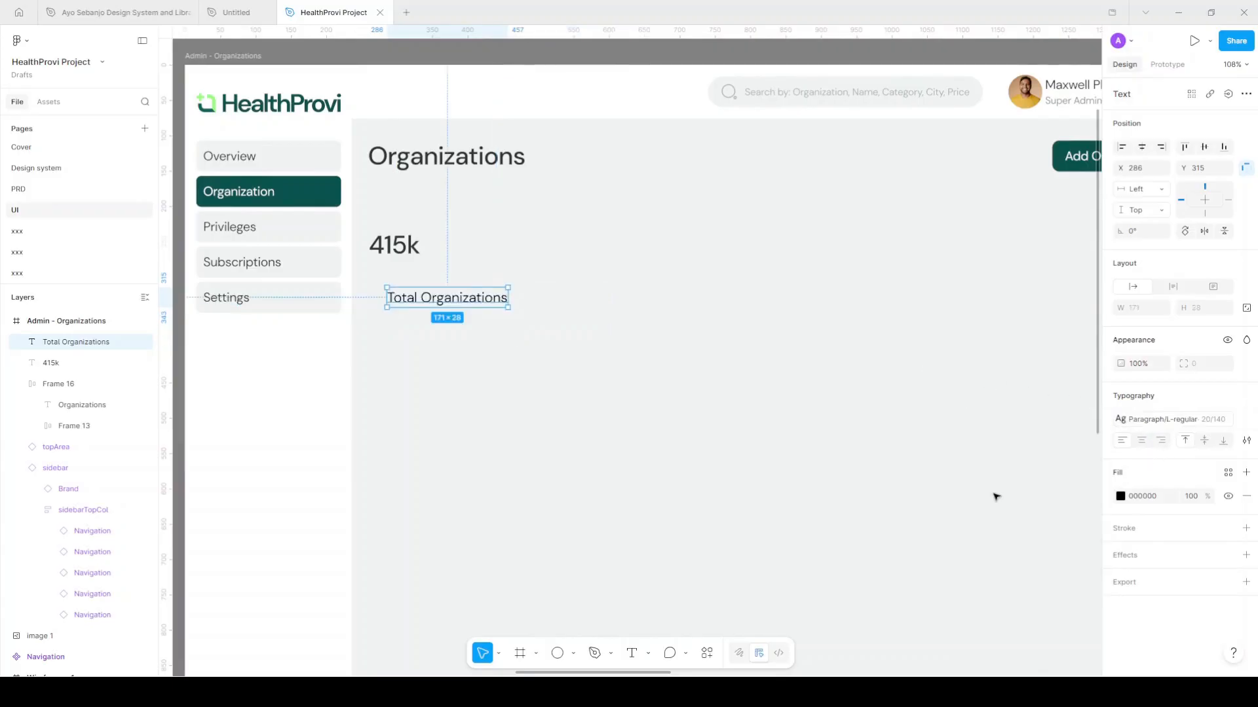
pyautogui.moveTo(417, 301); pyautogui.dragTo(404, 247)
pyautogui.click(404, 247)
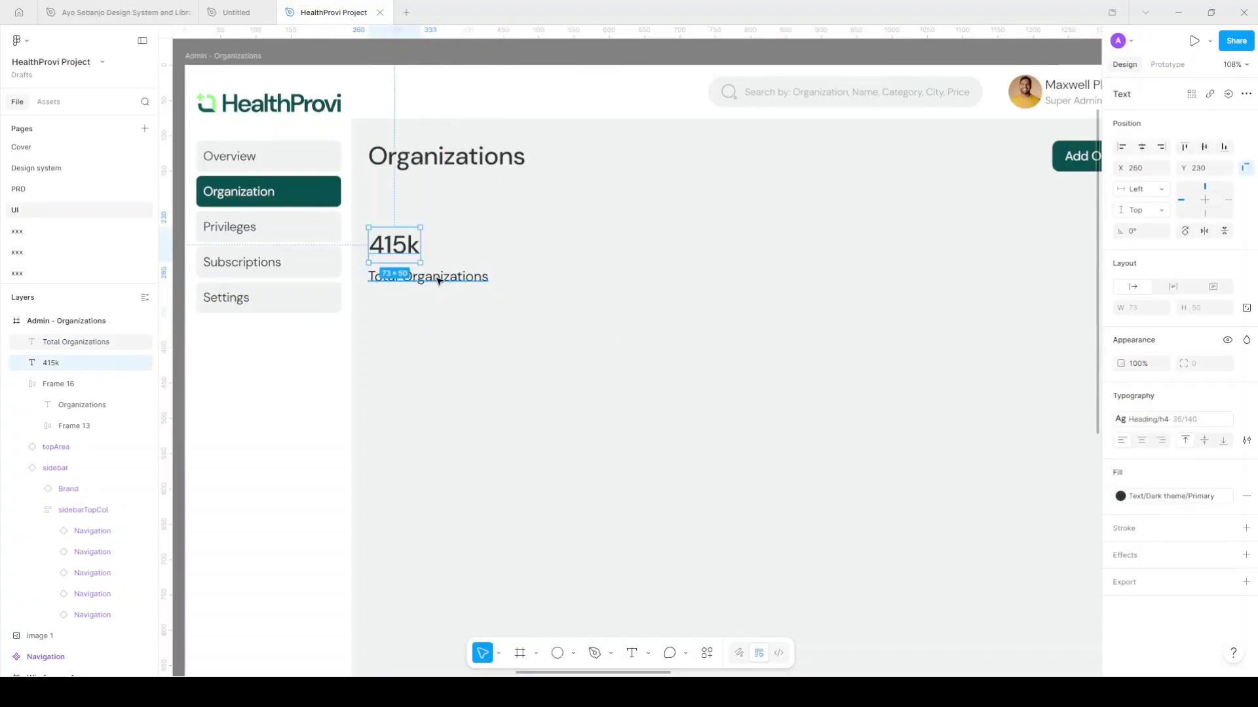
# Wrap 415k and Total Organizations in an auto-layout frame filled Surface/Secondary
pyautogui.keyDown('shift'); pyautogui.click(439, 281); pyautogui.keyUp('shift')
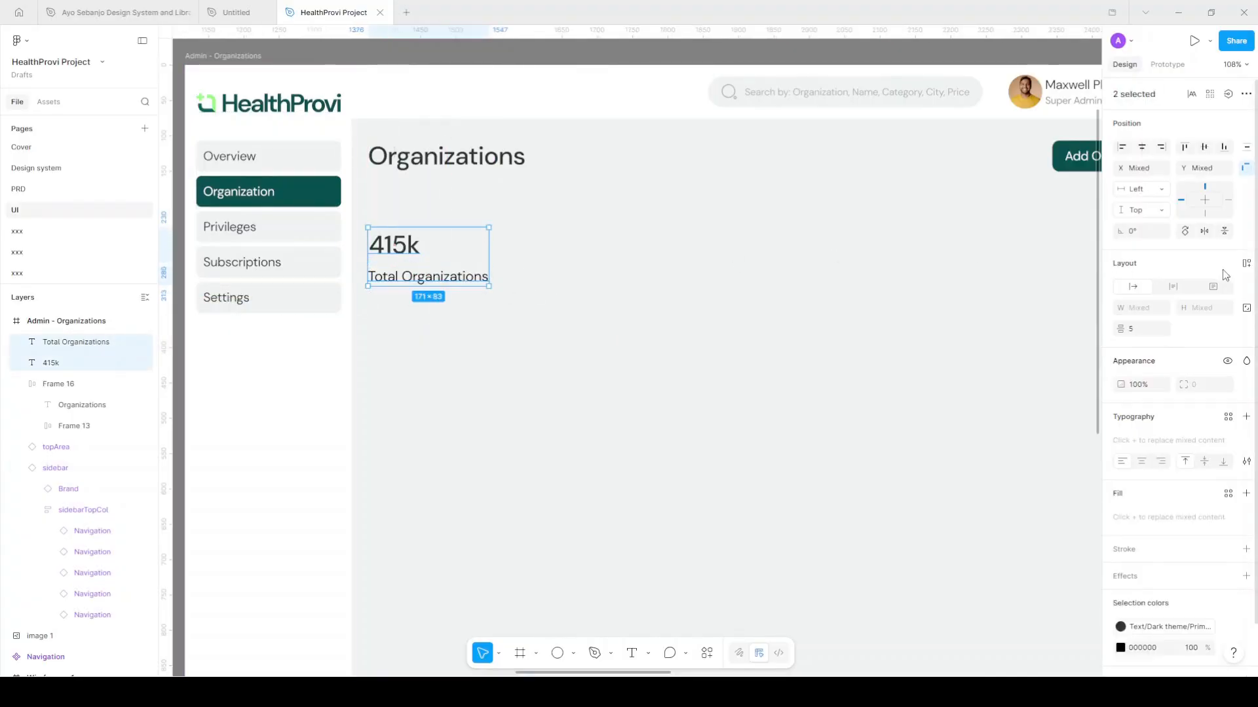
pyautogui.click(1247, 265)
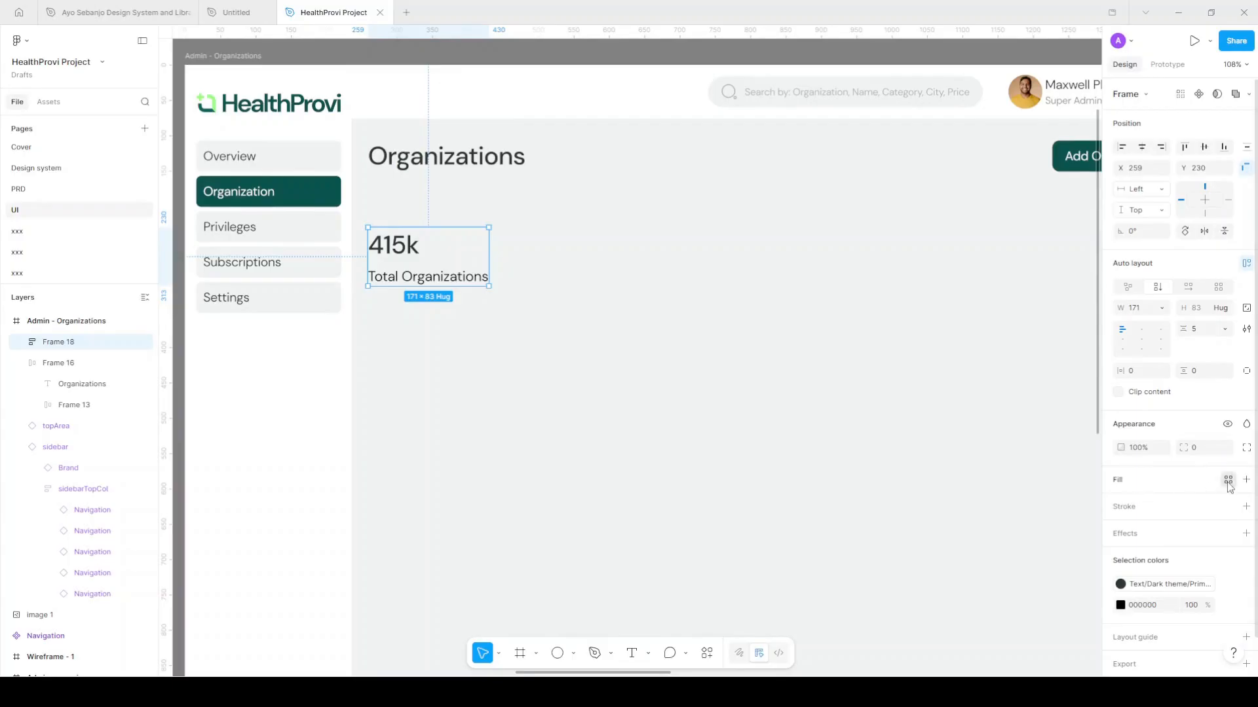
pyautogui.click(1229, 479)
pyautogui.scroll(-2, 1064, 577)
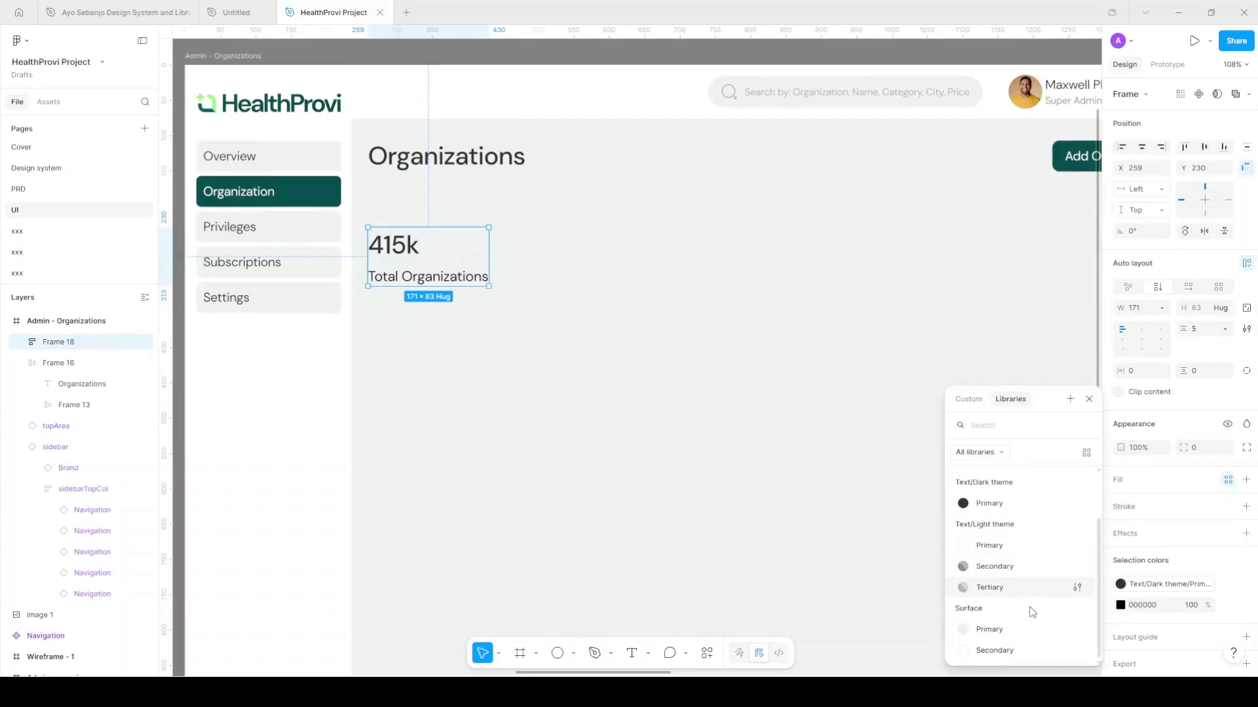
pyautogui.click(1016, 650)
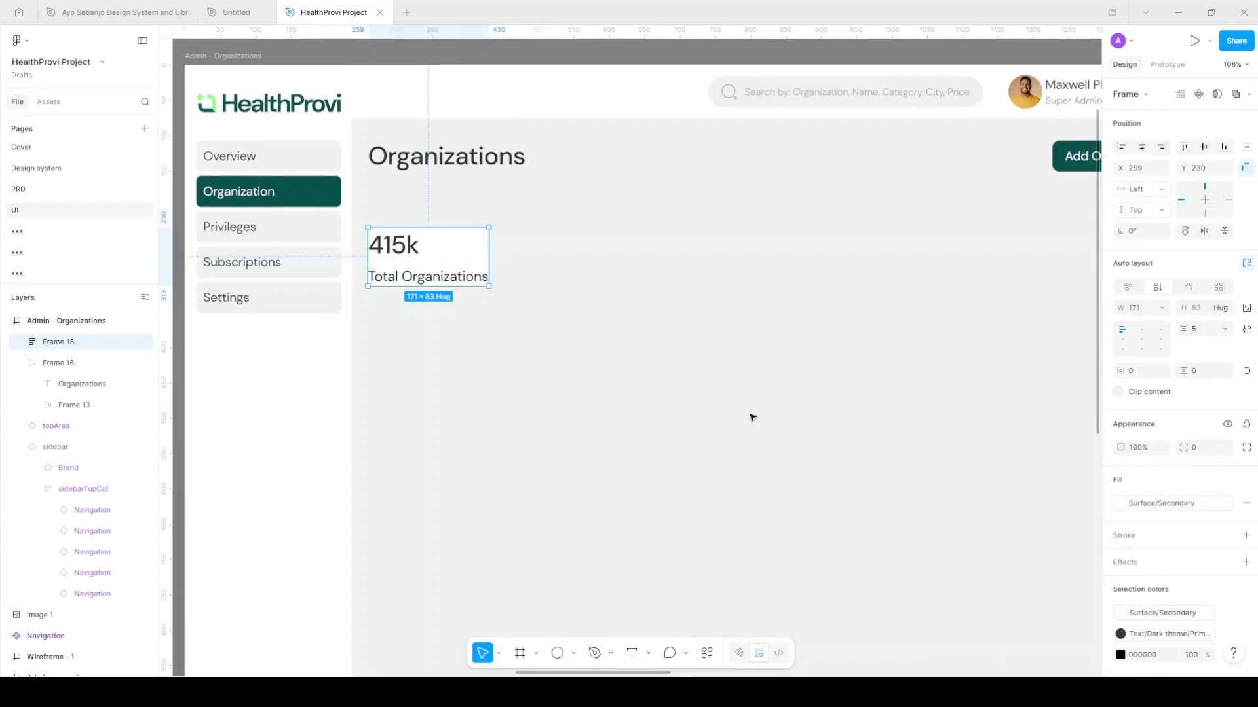
# Give the card 20 padding on all sides and widen it to 279
pyautogui.click(1142, 379)
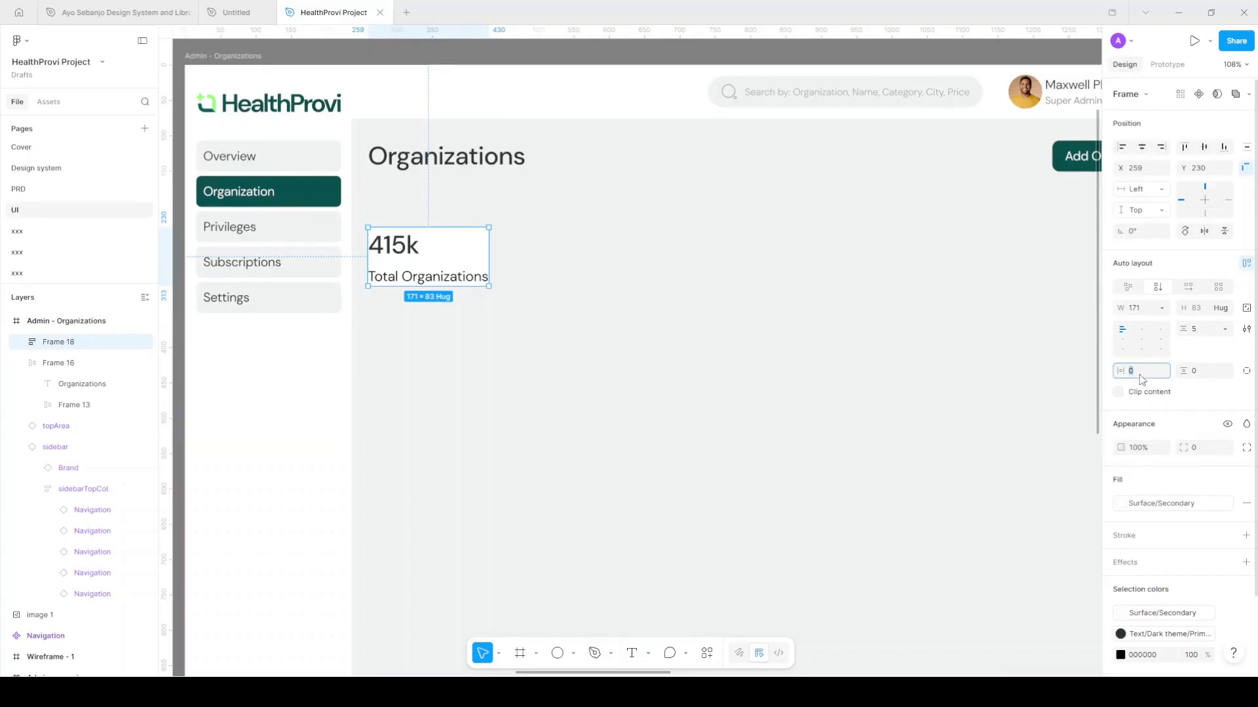
pyautogui.press('Return')
pyautogui.click(1202, 371)
pyautogui.write('20')
pyautogui.press('Return')
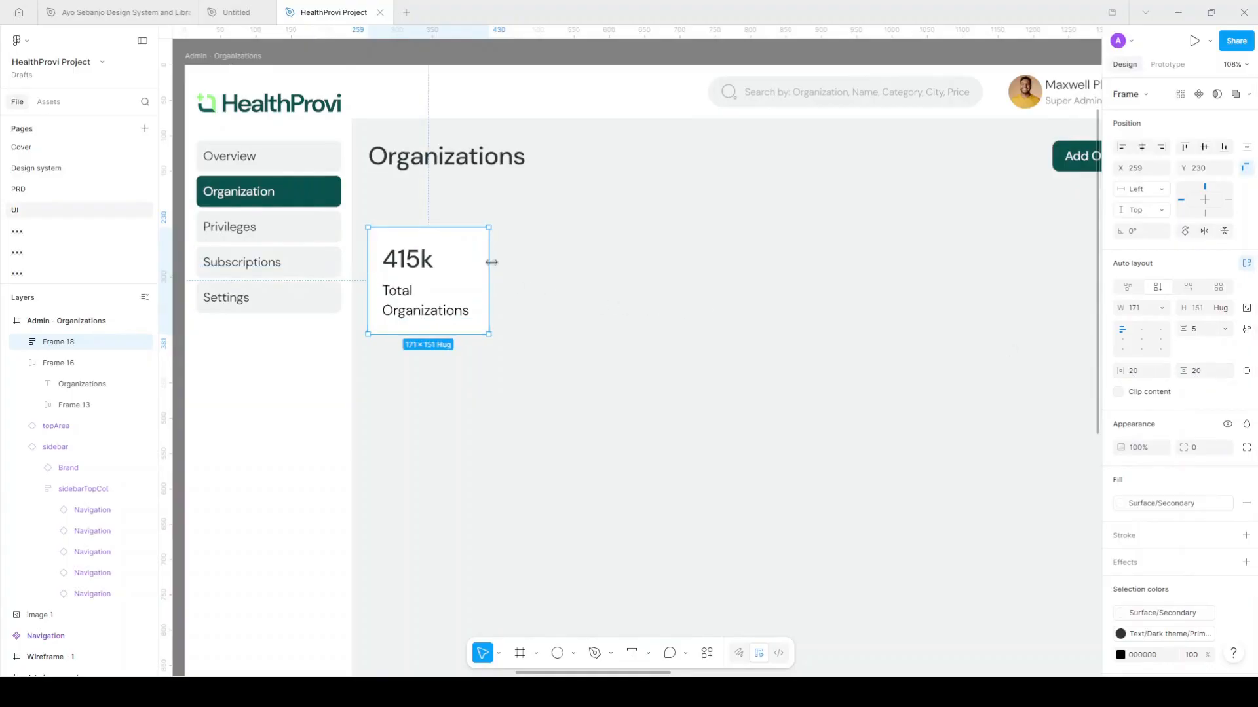
pyautogui.moveTo(499, 262); pyautogui.dragTo(564, 262)
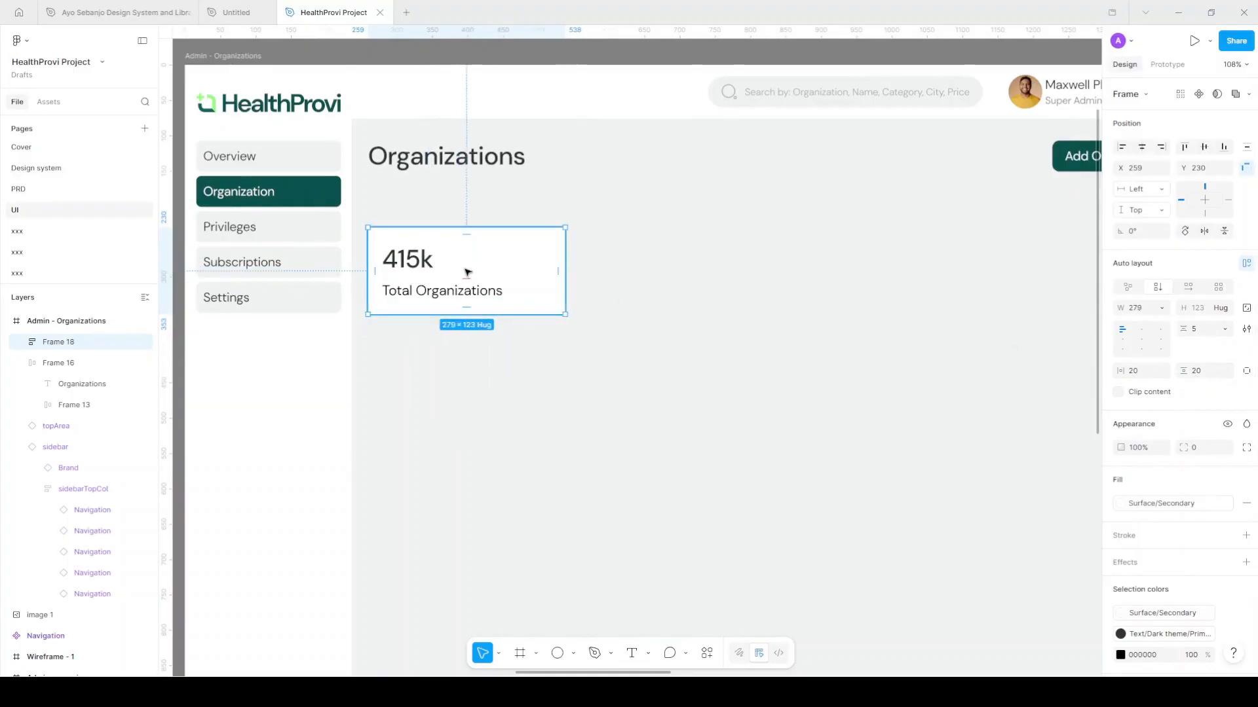
pyautogui.hscroll(2, 466, 272)
pyautogui.scroll(-1, 452, 273)
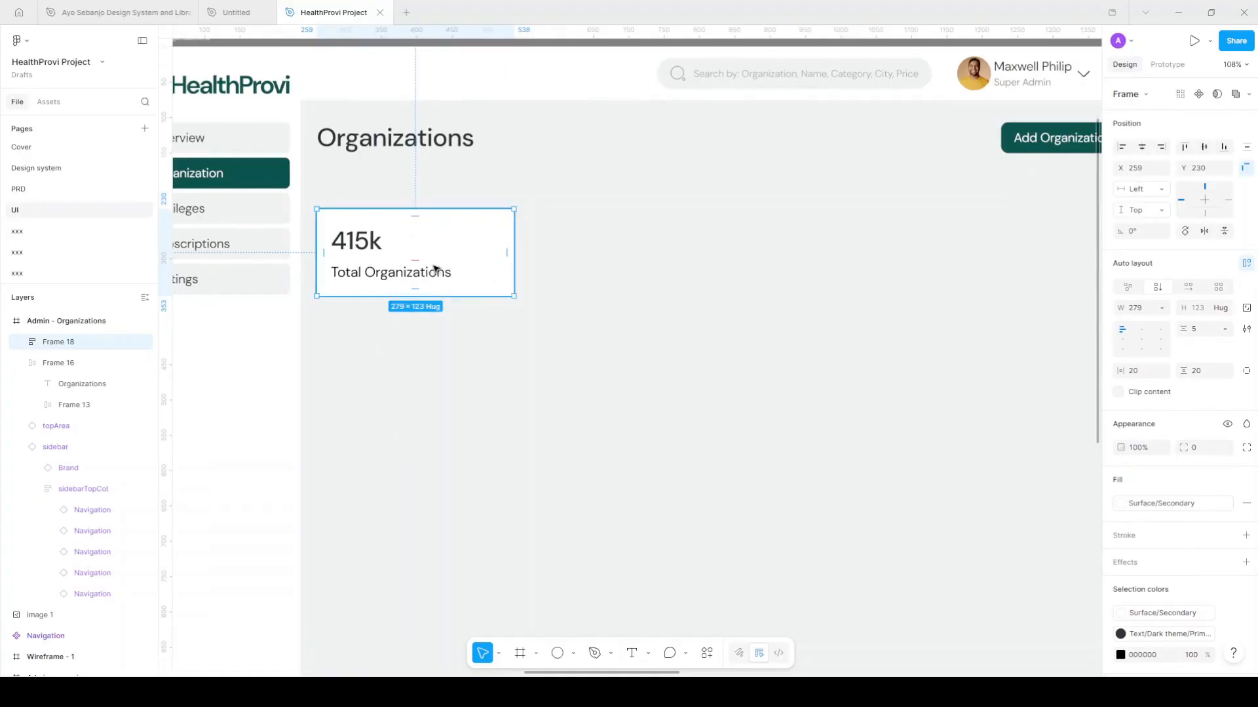
pyautogui.scroll(-5, 435, 269)
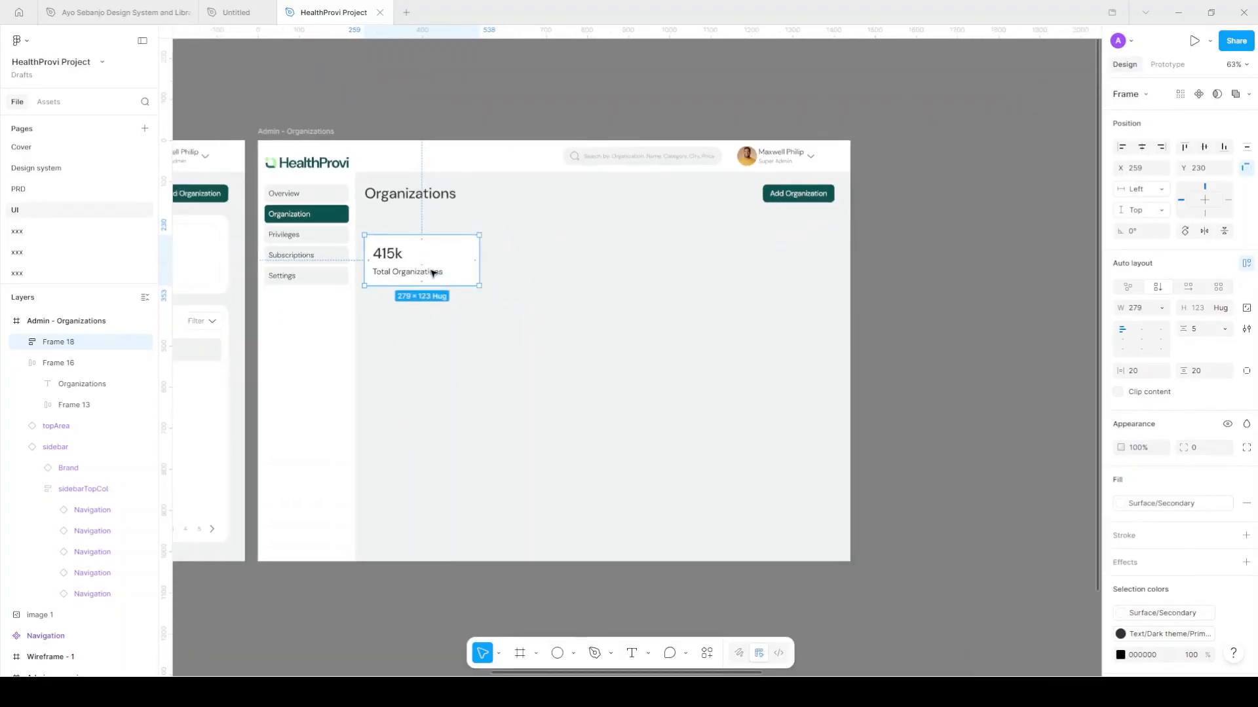
pyautogui.scroll(-3, 430, 272)
# Move the reference dashboard image right next to the Admin - Organizations frame
pyautogui.hscroll(2, 606, 261)
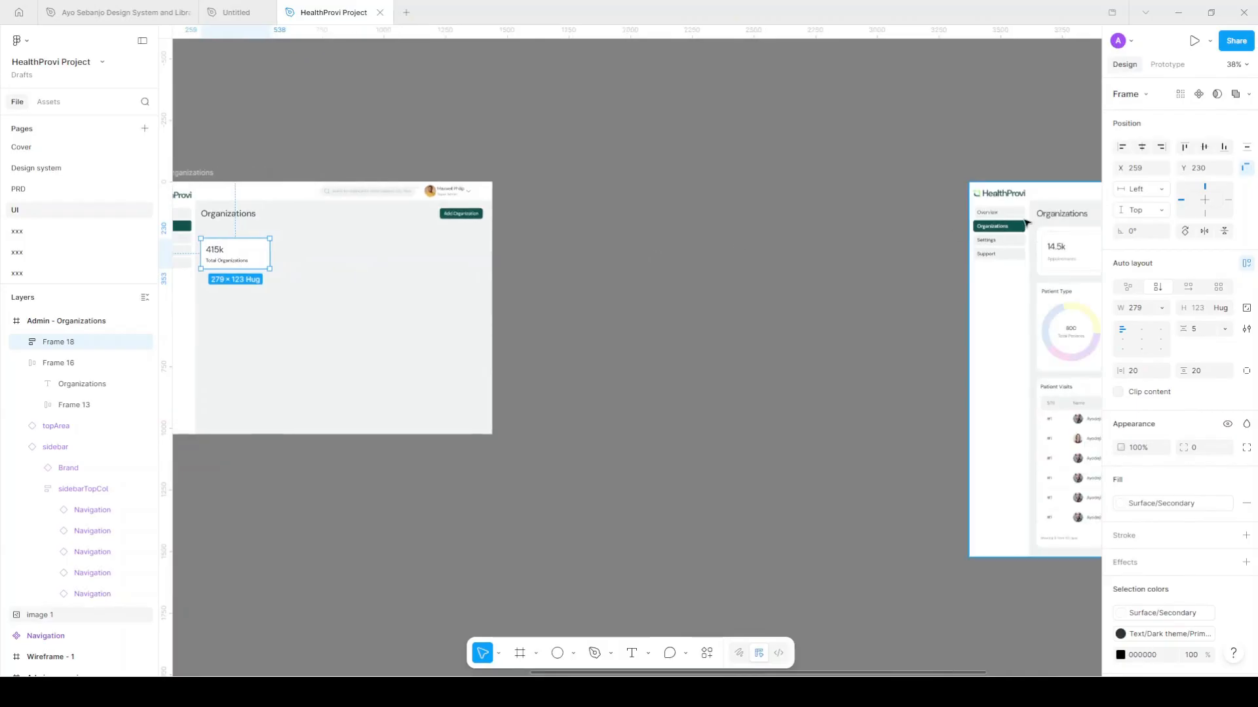
pyautogui.moveTo(1018, 238); pyautogui.dragTo(558, 252)
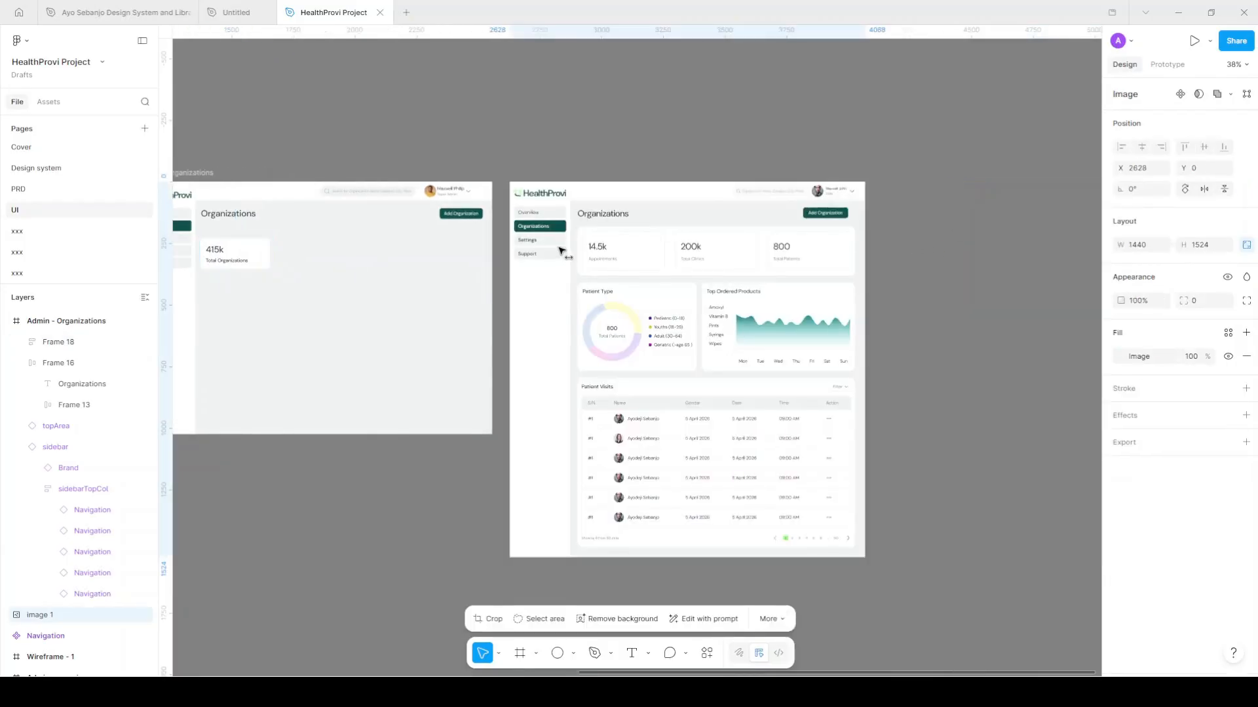
pyautogui.scroll(10, 719, 247)
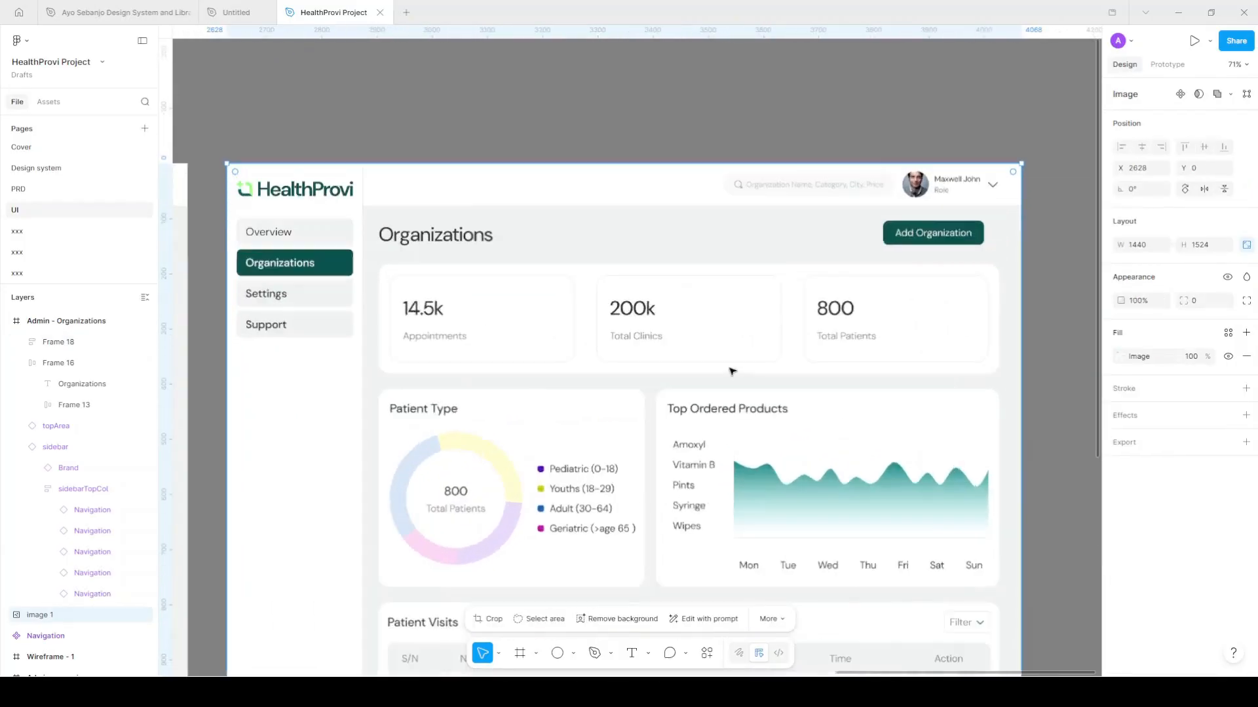
pyautogui.scroll(-2, 727, 360)
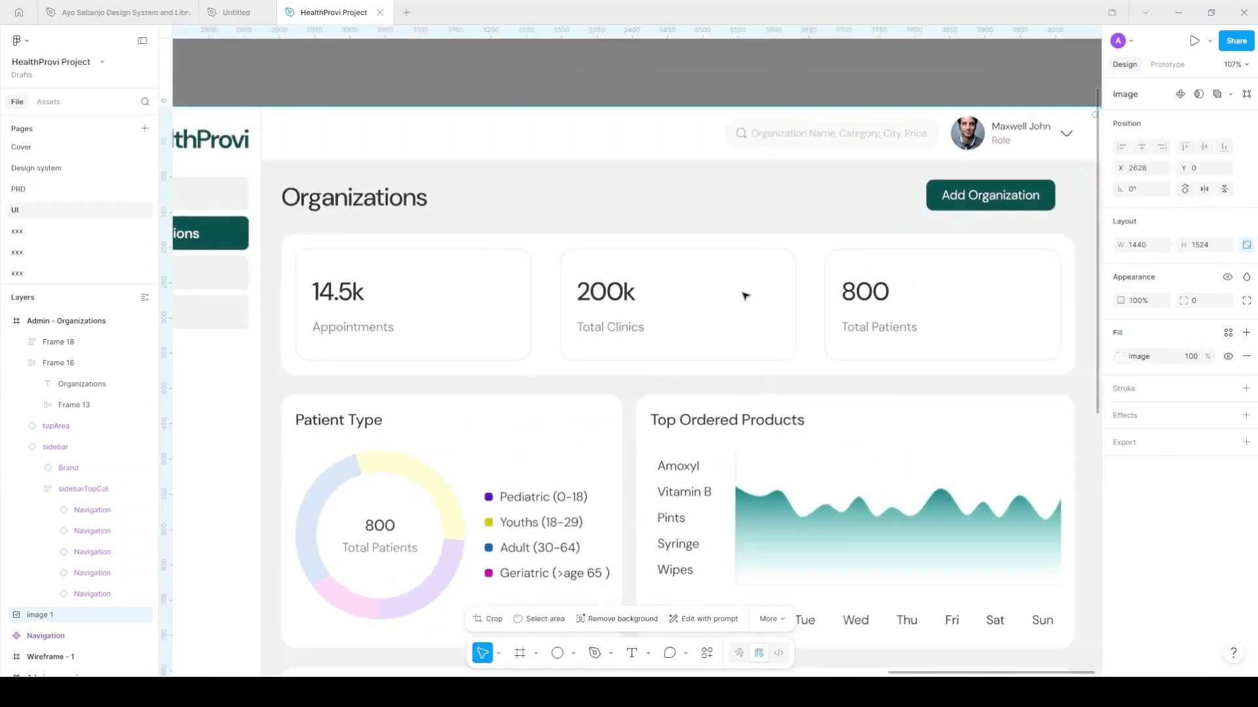
pyautogui.scroll(-6, 864, 292)
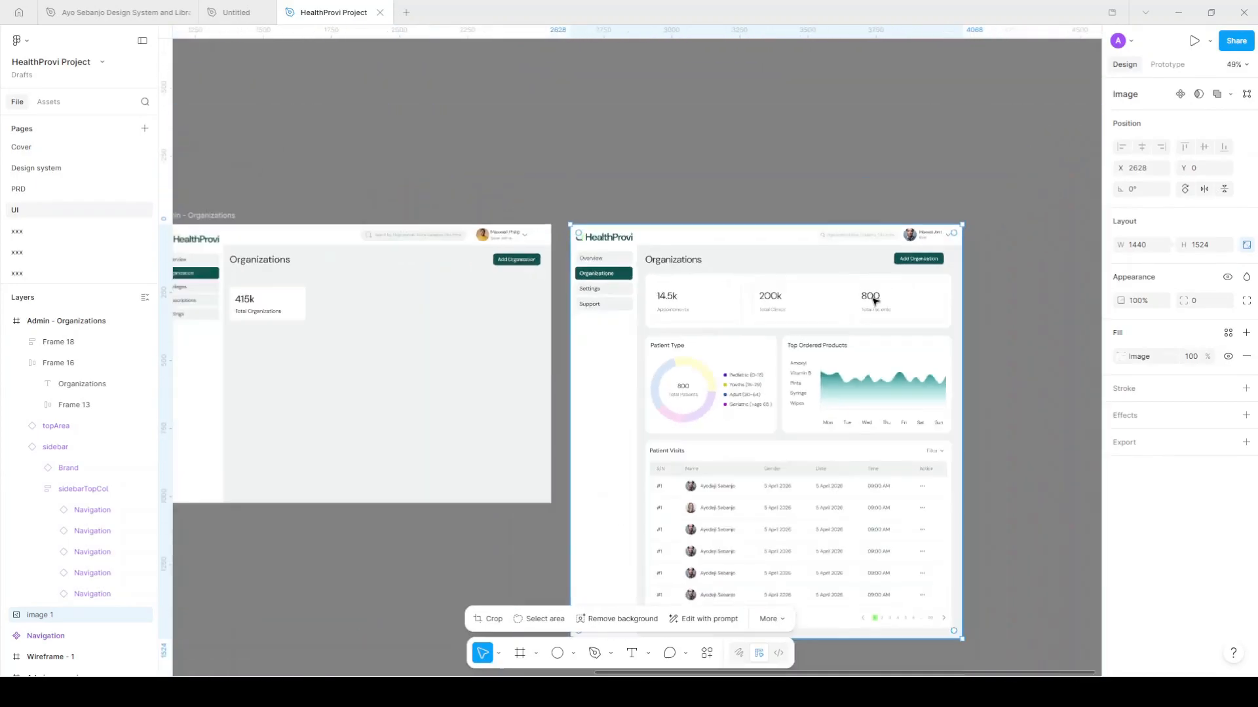
pyautogui.hscroll(-2, 390, 309)
pyautogui.scroll(3, 391, 308)
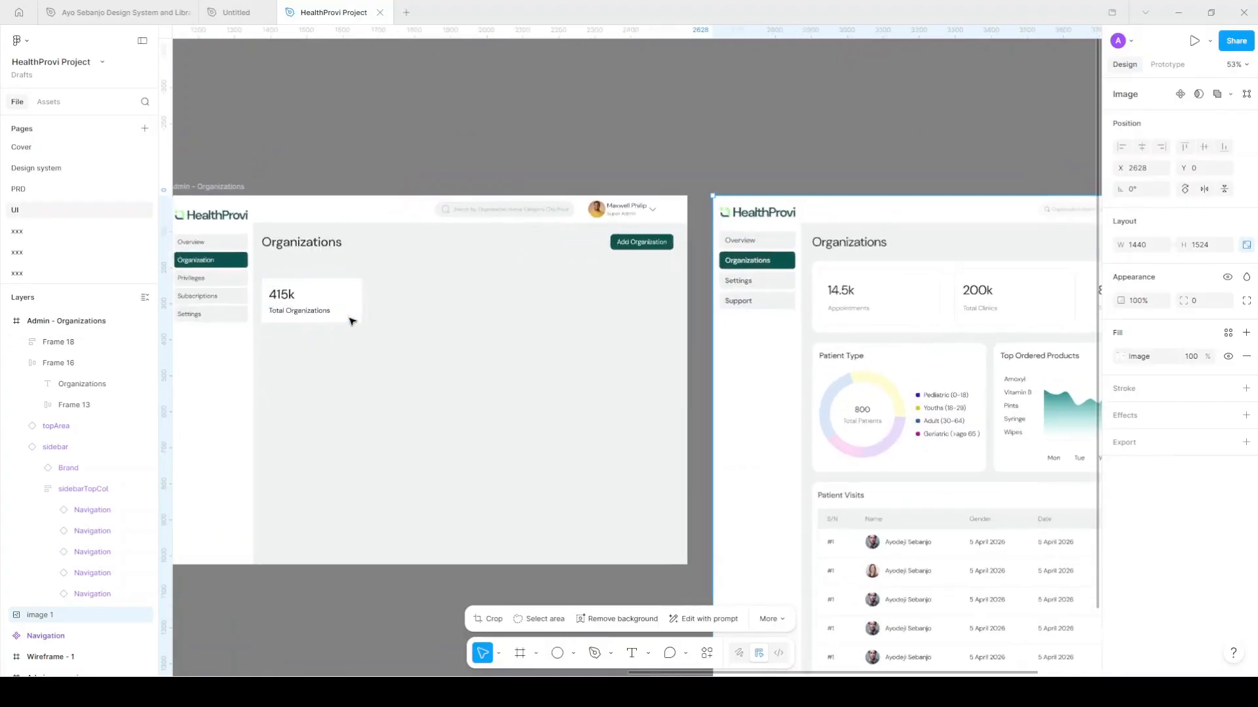
pyautogui.scroll(5, 391, 316)
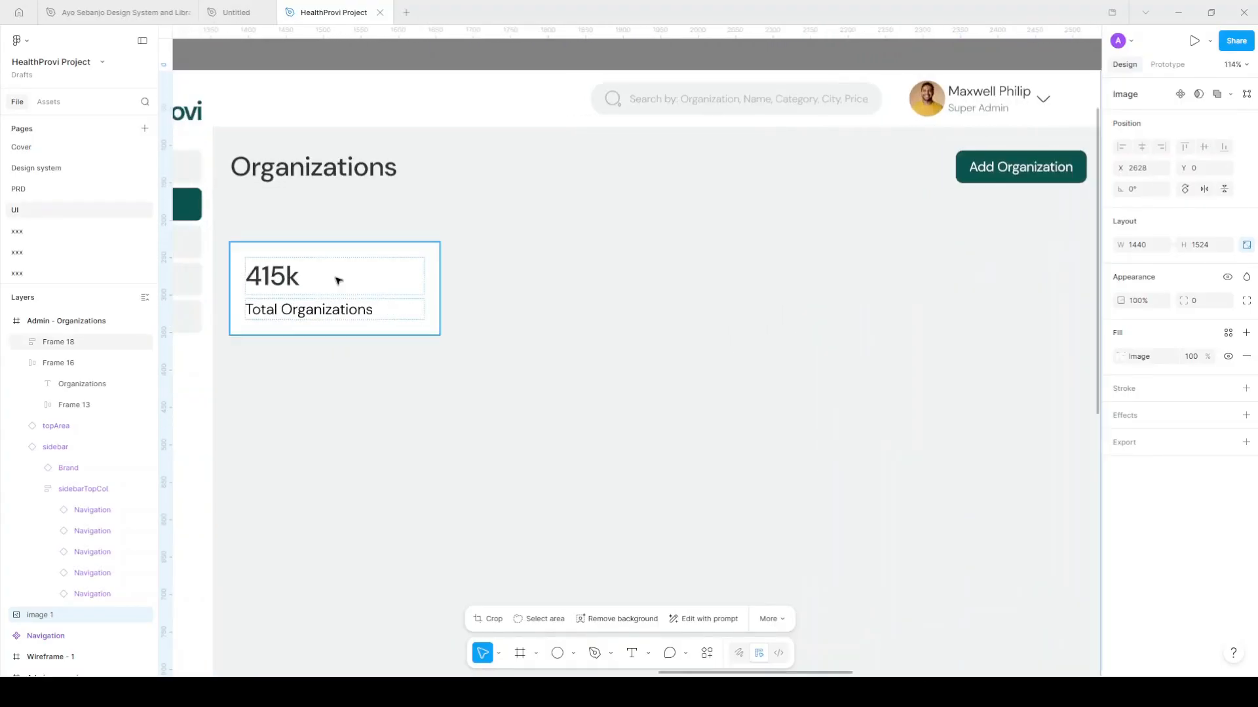
pyautogui.click(336, 279)
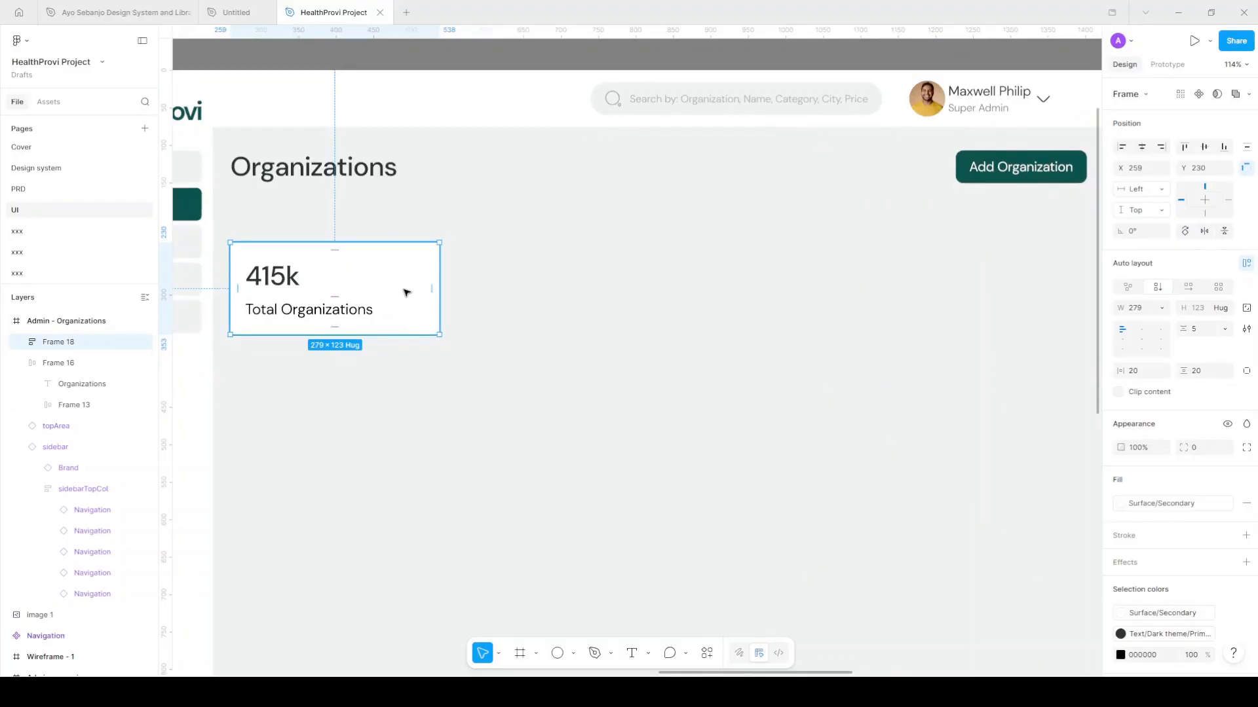
# Turn the Total Organizations card into a component named metricsCard
pyautogui.click(1199, 95)
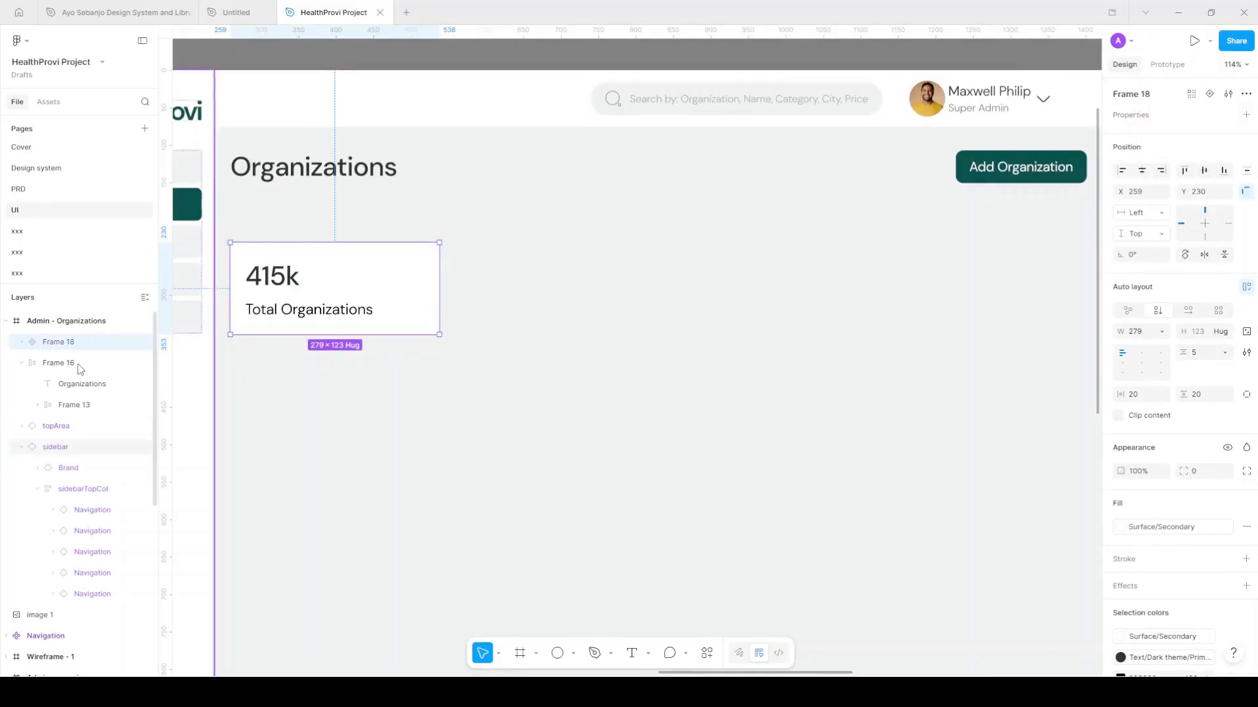
pyautogui.doubleClick(66, 342)
pyautogui.write('metricsCard')
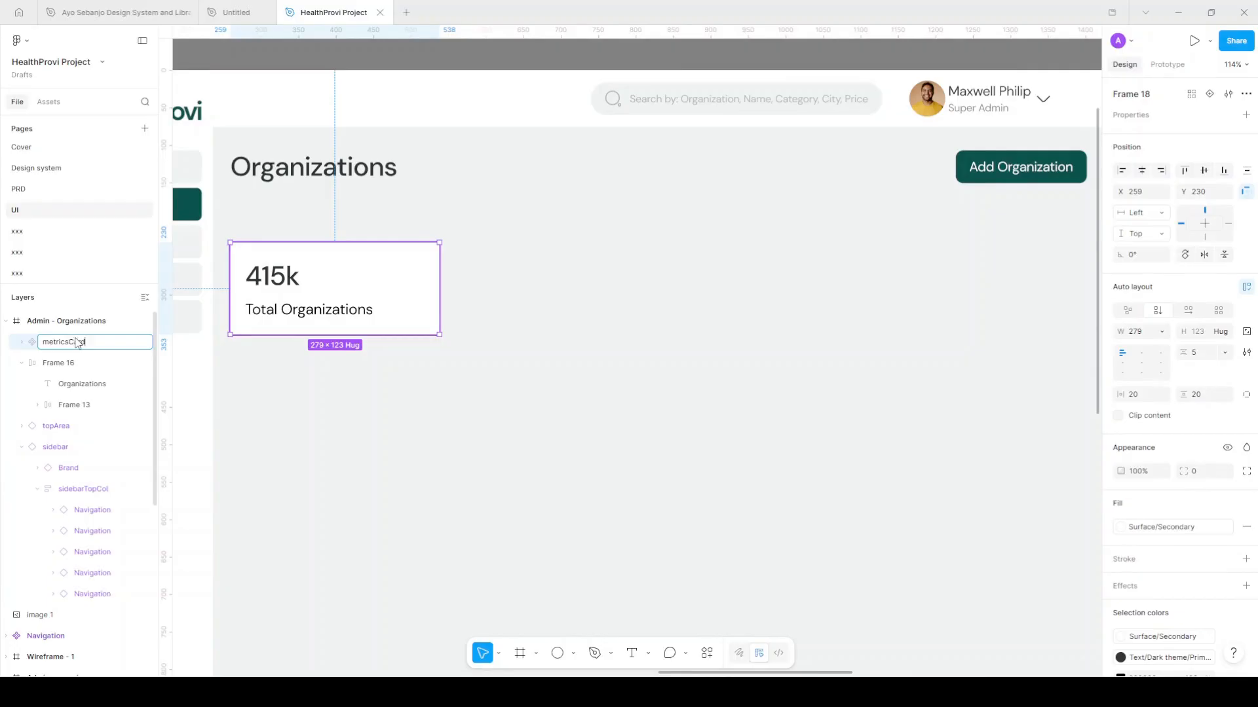
pyautogui.press('Return')
pyautogui.press('Return')
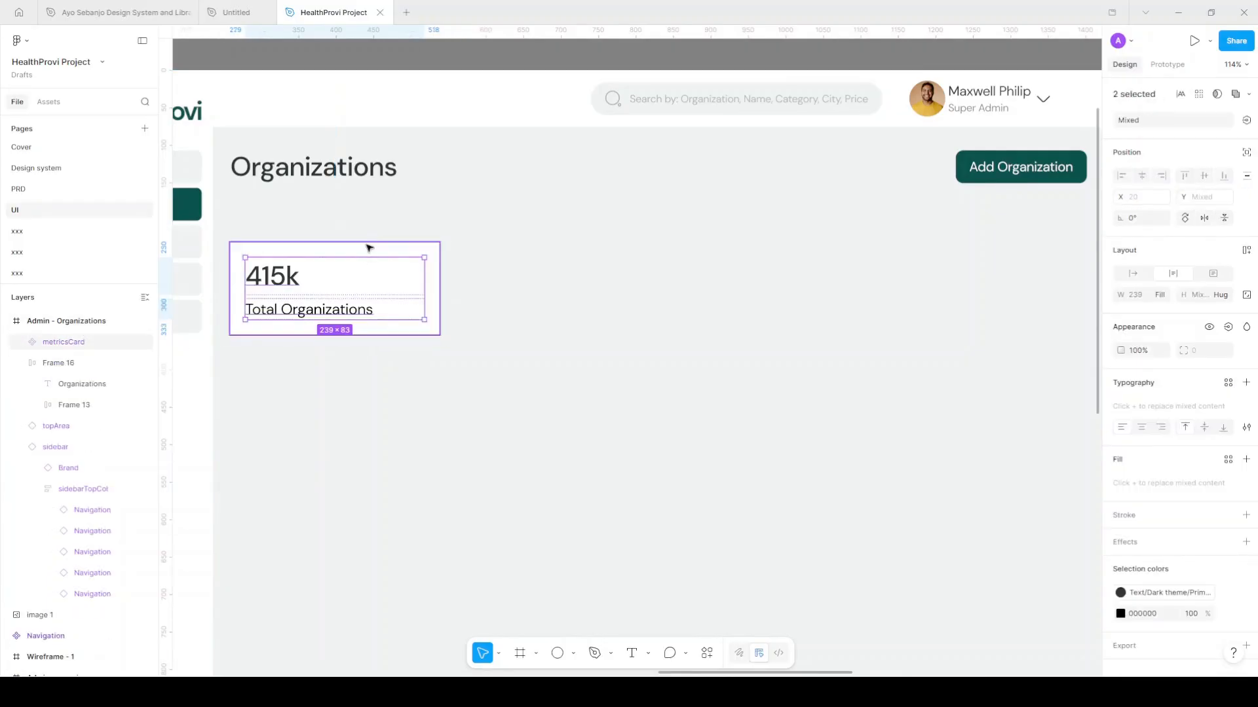
# Give metricsCard a 20 corner radius and duplicate it beside the original
pyautogui.hotkey('shift', 'Return')
pyautogui.click(1201, 472)
pyautogui.write('20')
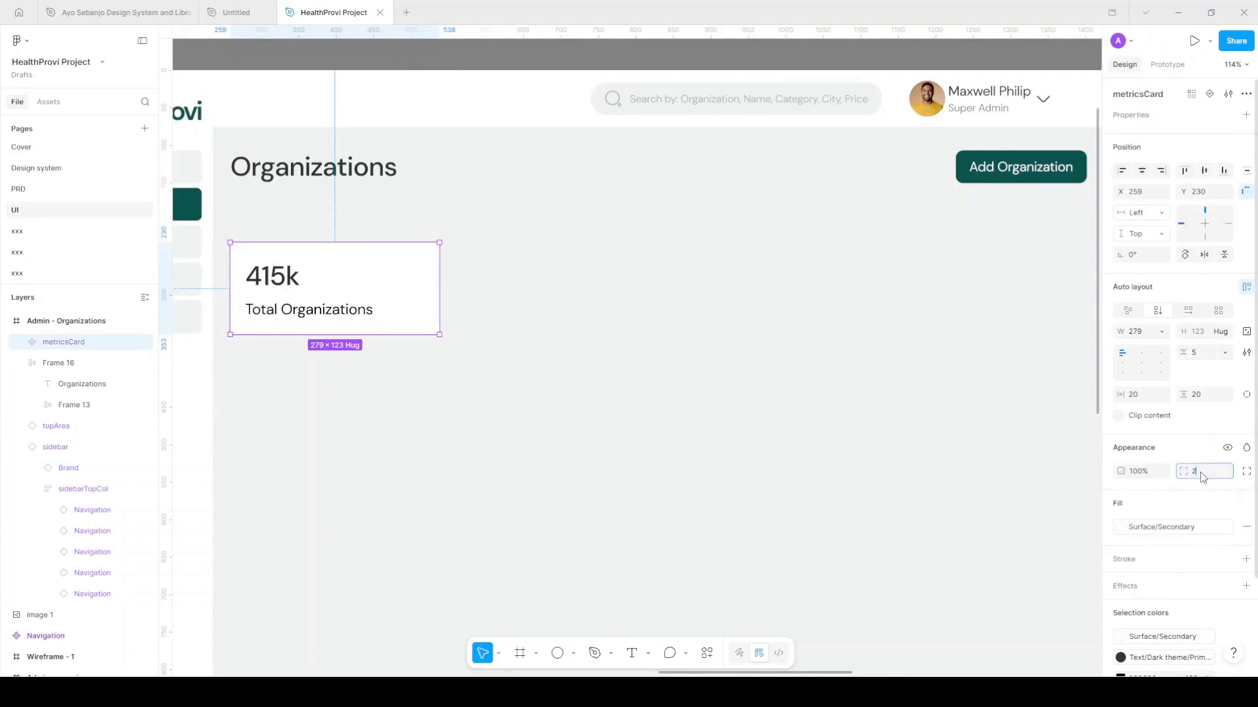
pyautogui.press('Return')
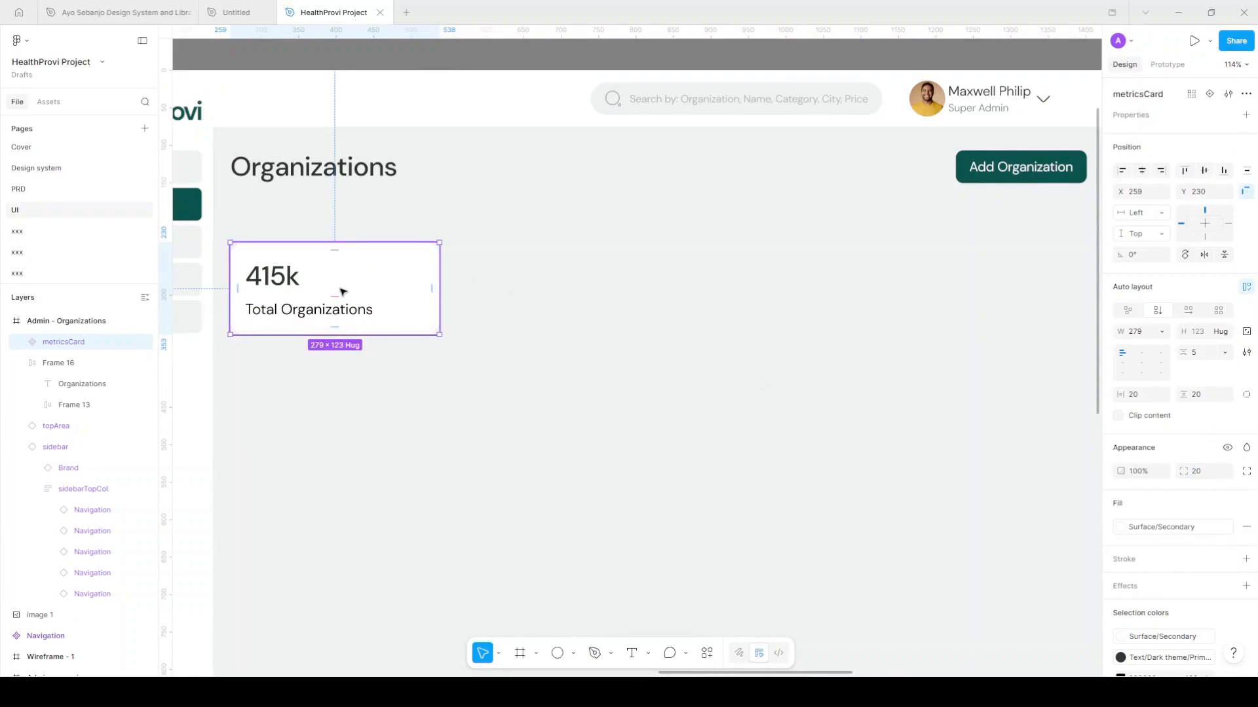
pyautogui.hotkey('ctrl', 'd')
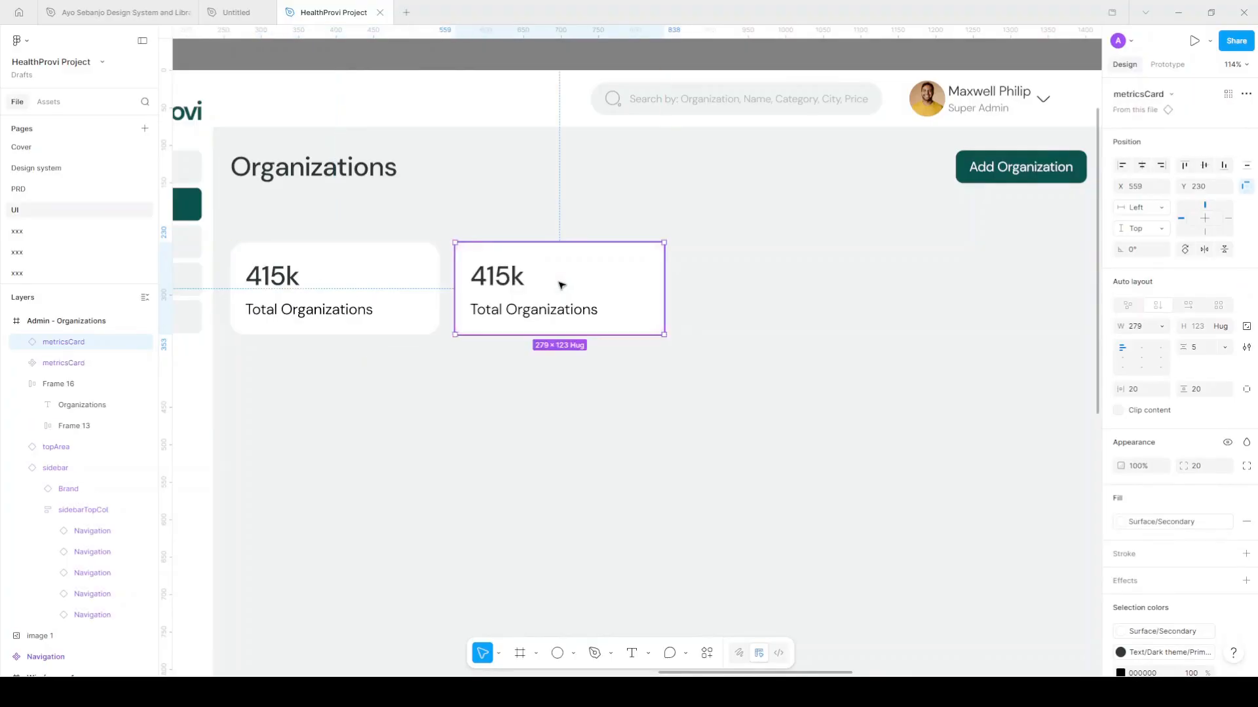
# Add a third metric card and colour the labels grey with Text/Light theme Secondary
pyautogui.hotkey('ctrl', 'd')
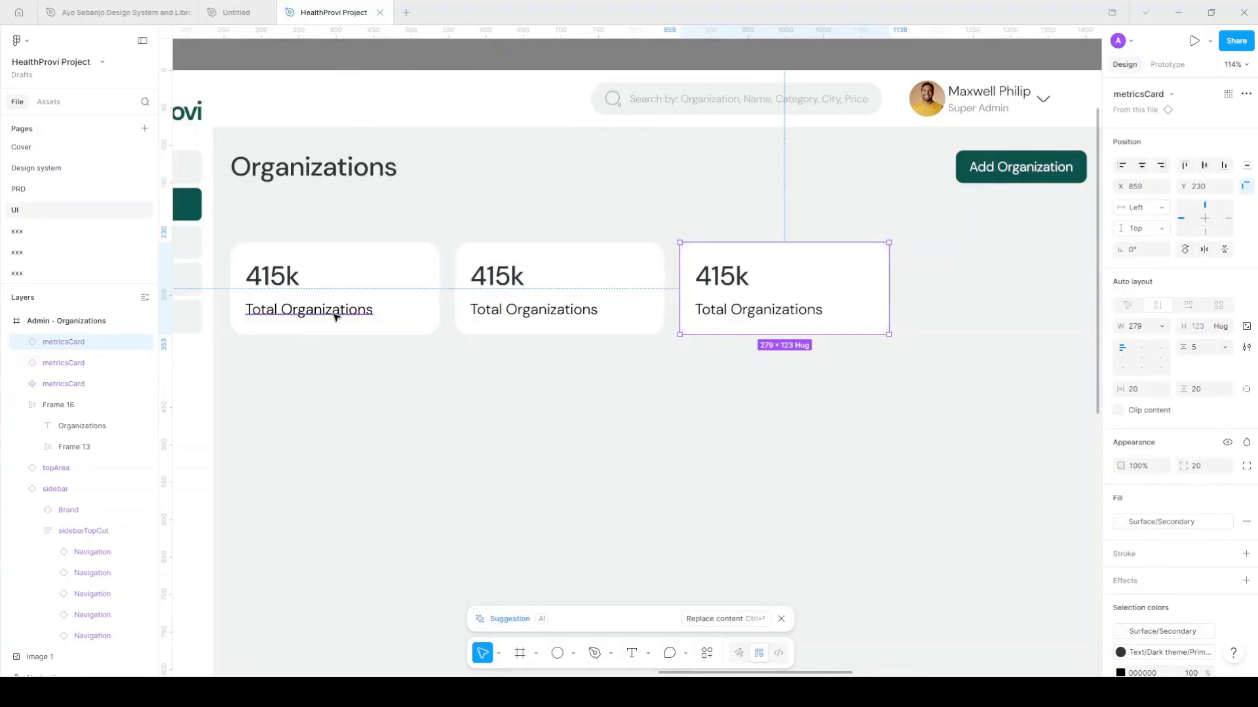
pyautogui.doubleClick(393, 315)
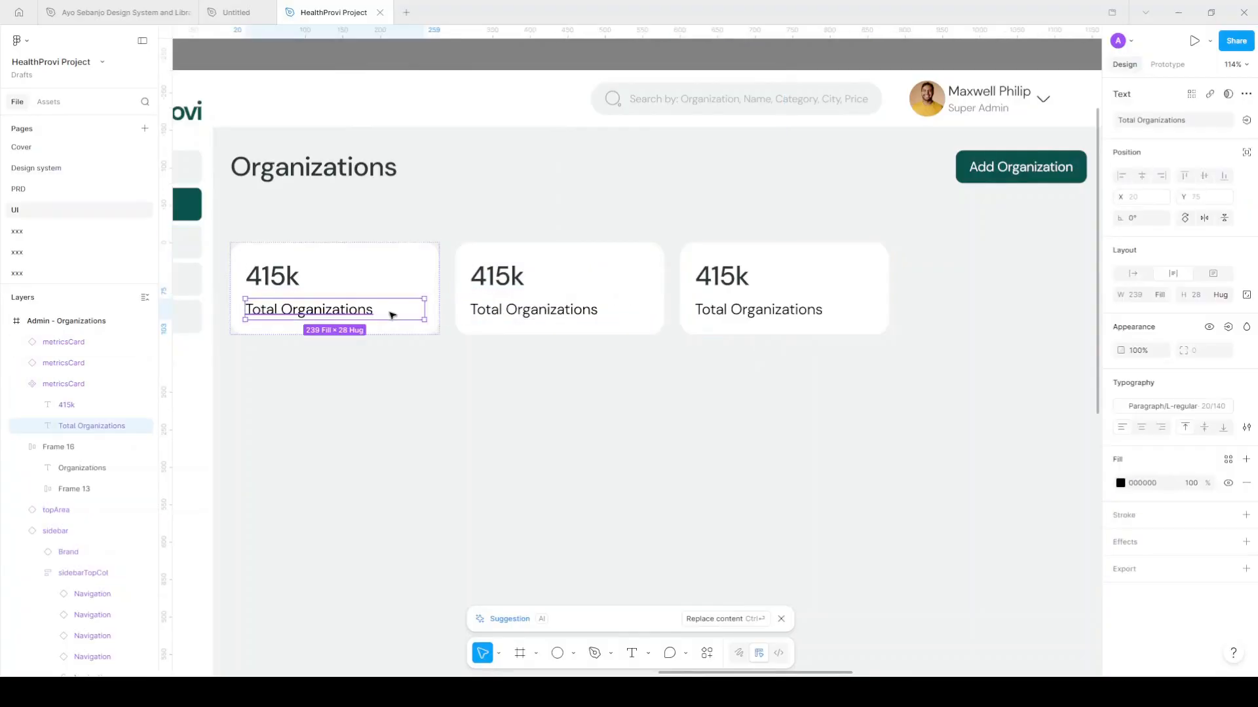
pyautogui.click(1228, 459)
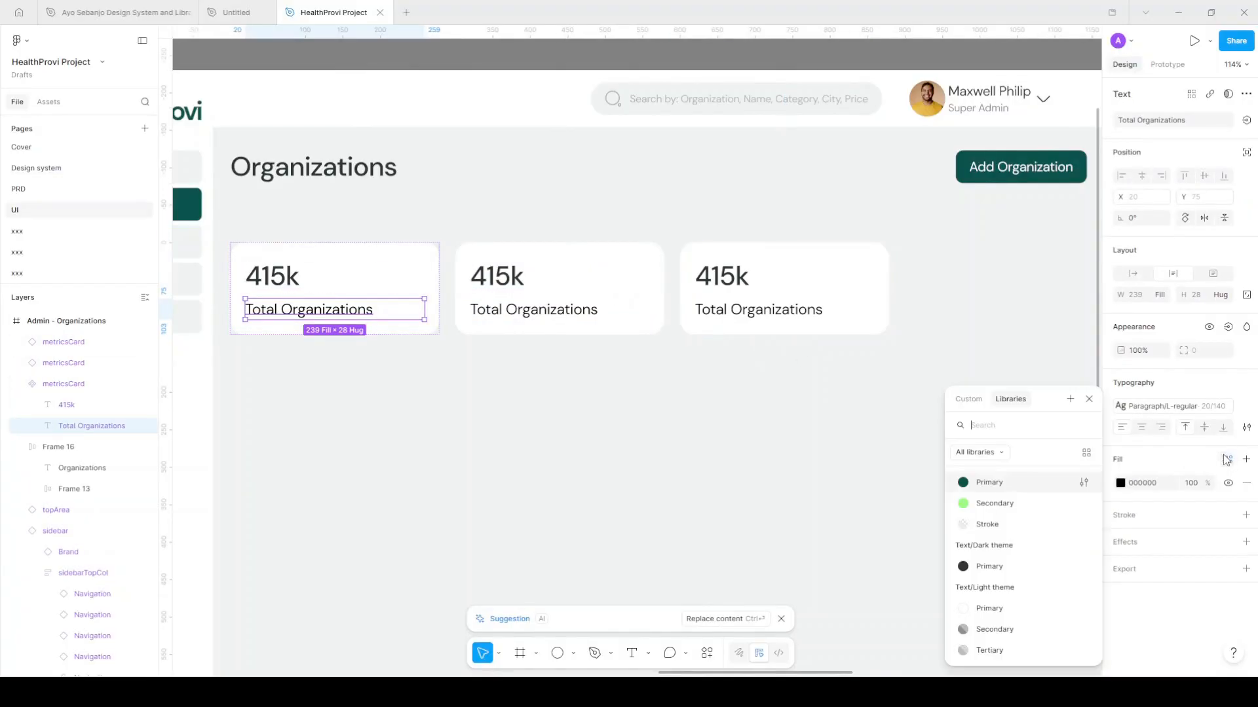
pyautogui.scroll(-2, 1028, 531)
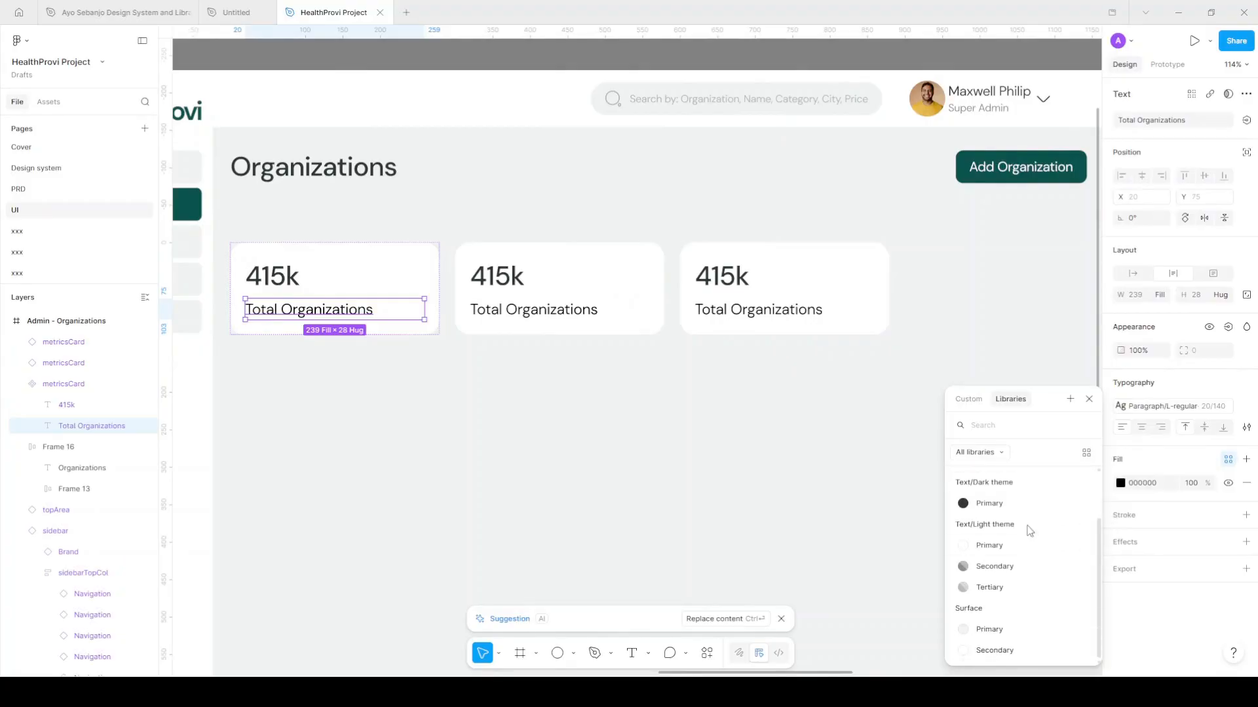
pyautogui.click(1027, 574)
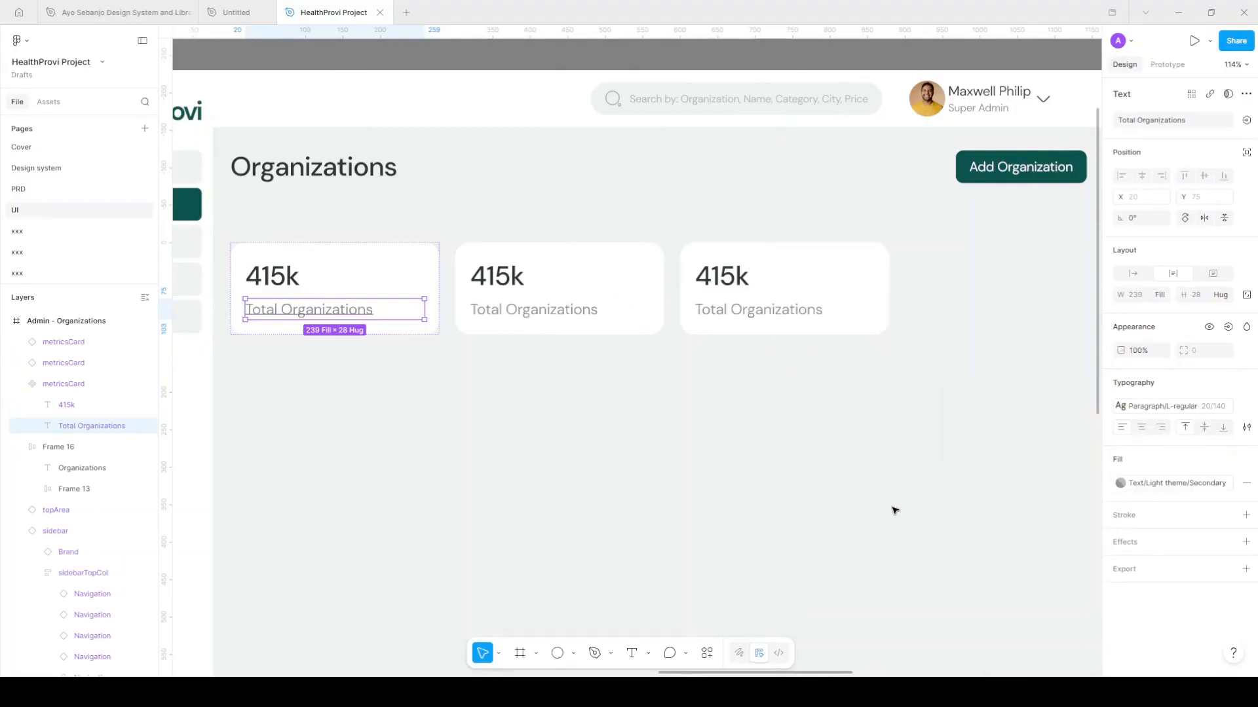
# Change the second card to read 300k Active Organizations
pyautogui.click(281, 283)
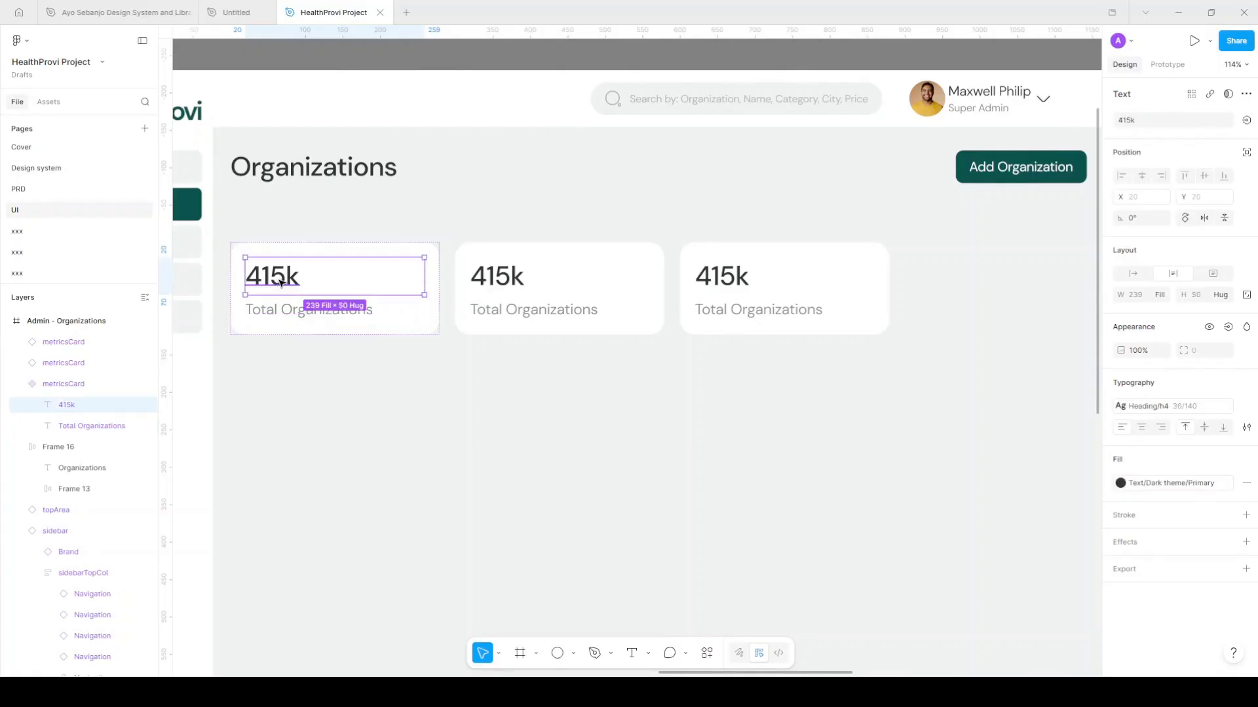
pyautogui.click(510, 279)
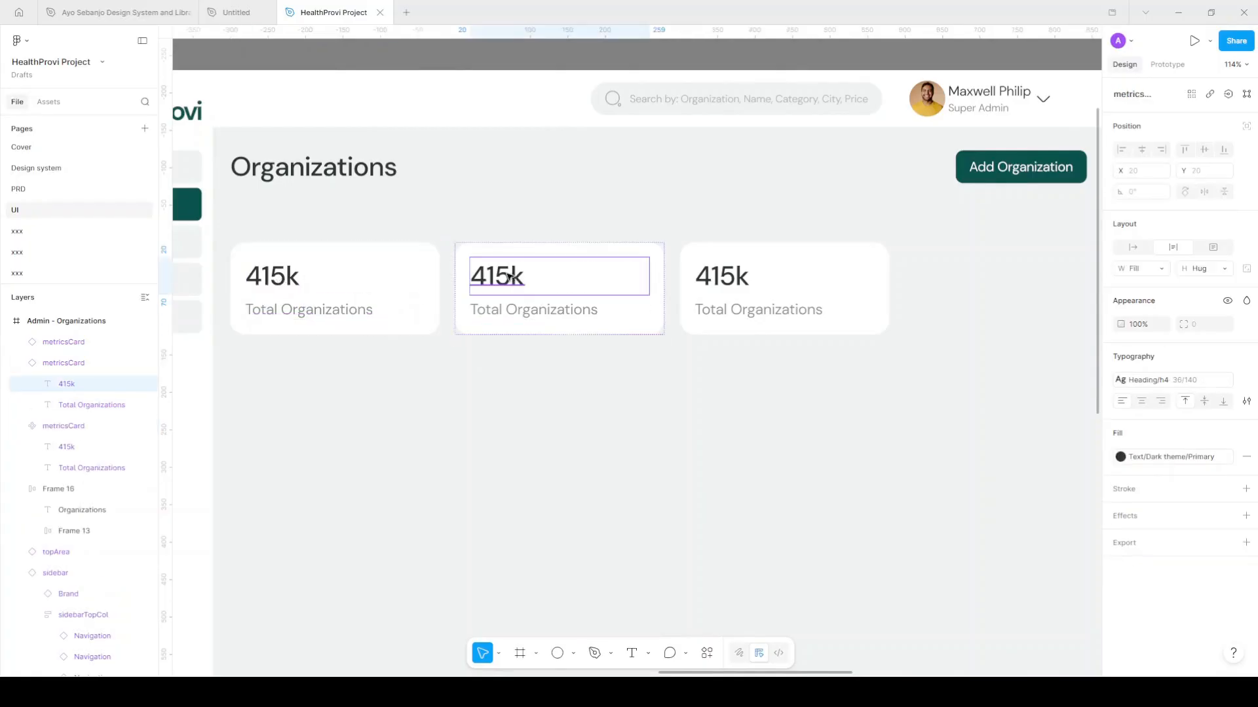
pyautogui.doubleClick(510, 277)
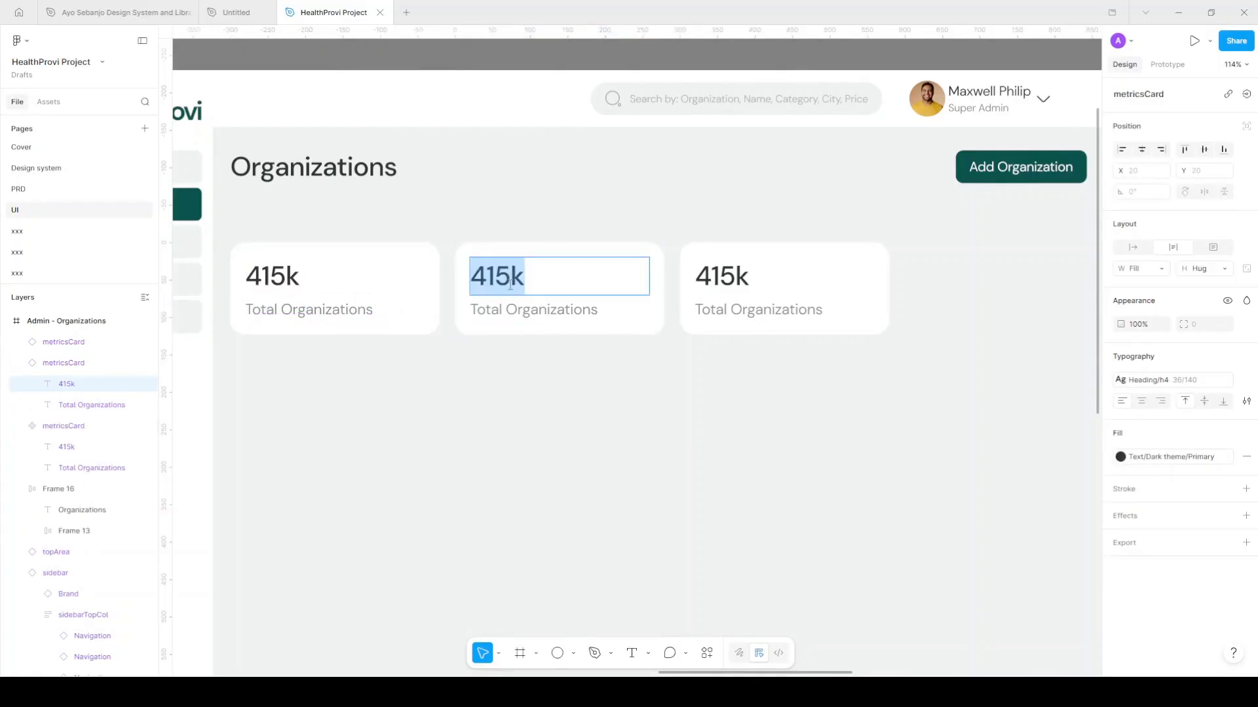
pyautogui.moveTo(510, 278); pyautogui.dragTo(466, 283)
pyautogui.write('300k')
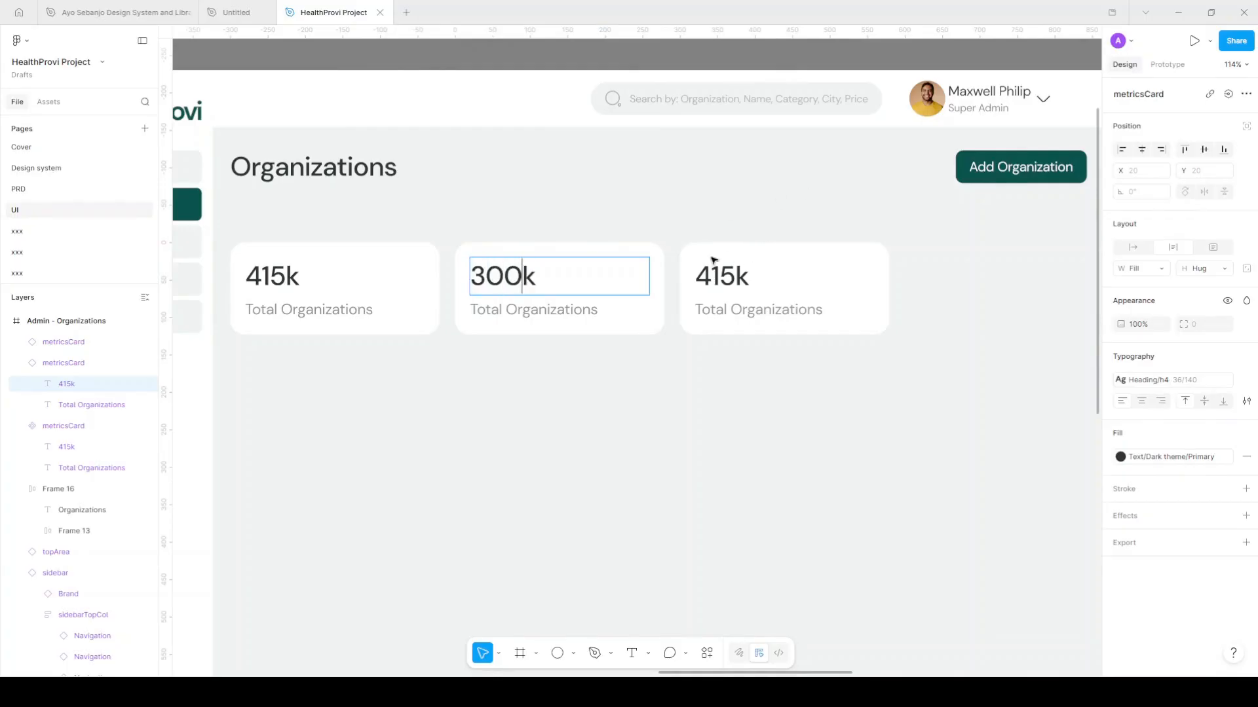
pyautogui.doubleClick(502, 313)
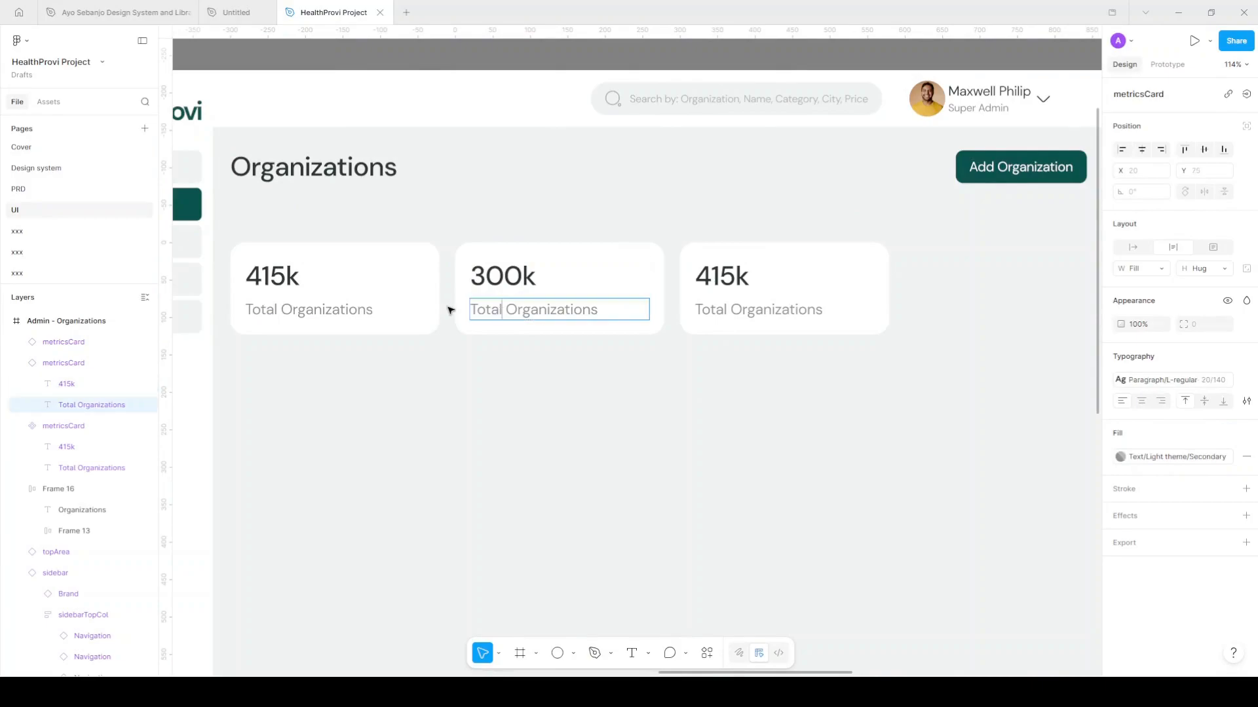
pyautogui.write('Active')
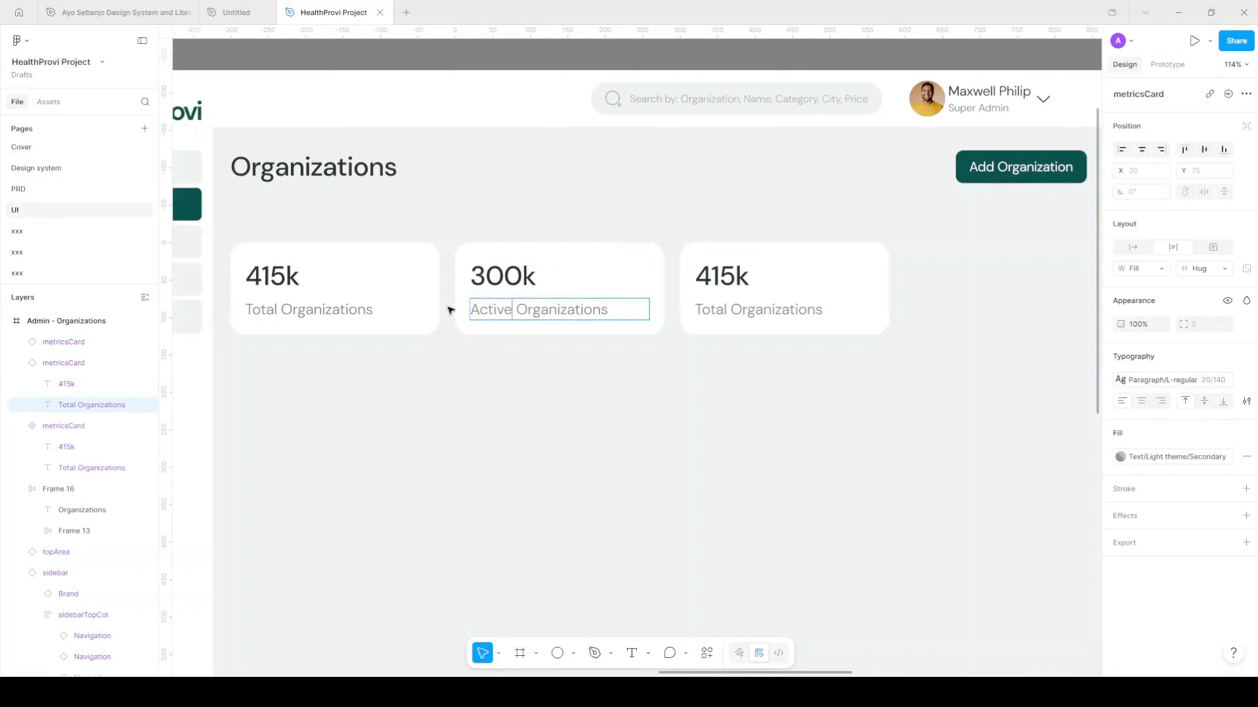
# Change the third card to read 890k Patients
pyautogui.click(733, 278)
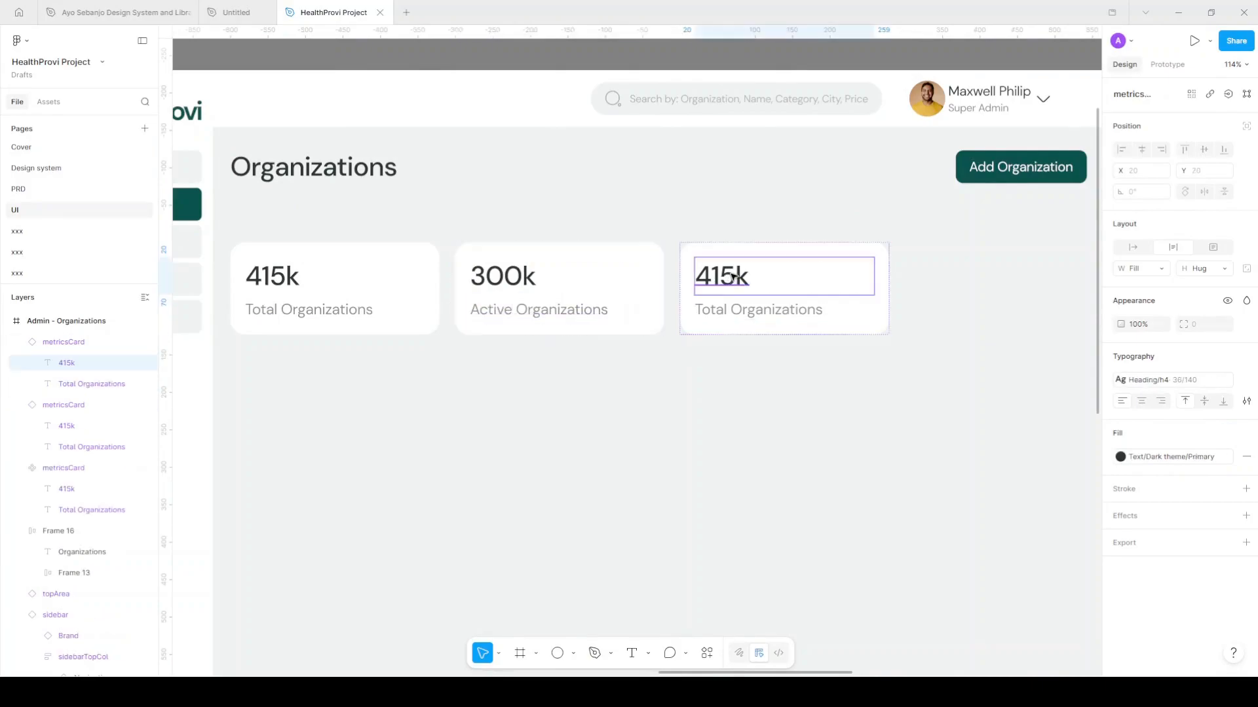
pyautogui.doubleClick(734, 278)
pyautogui.click(711, 278)
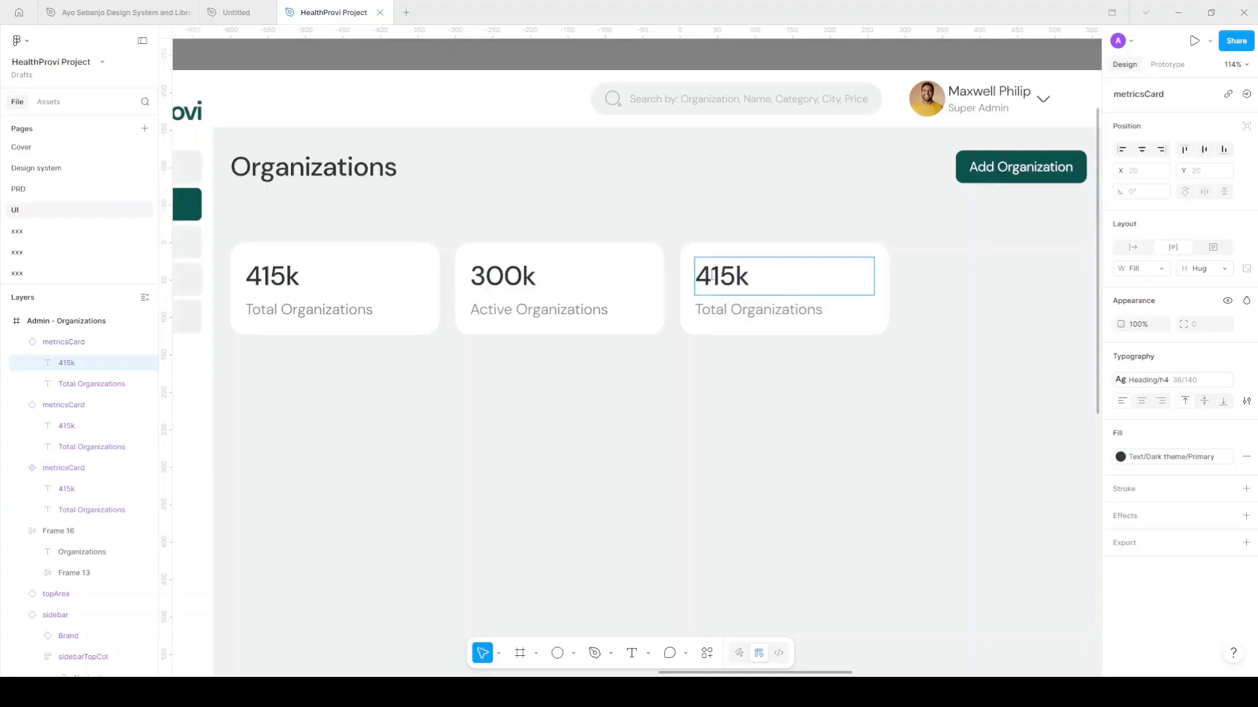
pyautogui.press('BackSpace')
pyautogui.write('8')
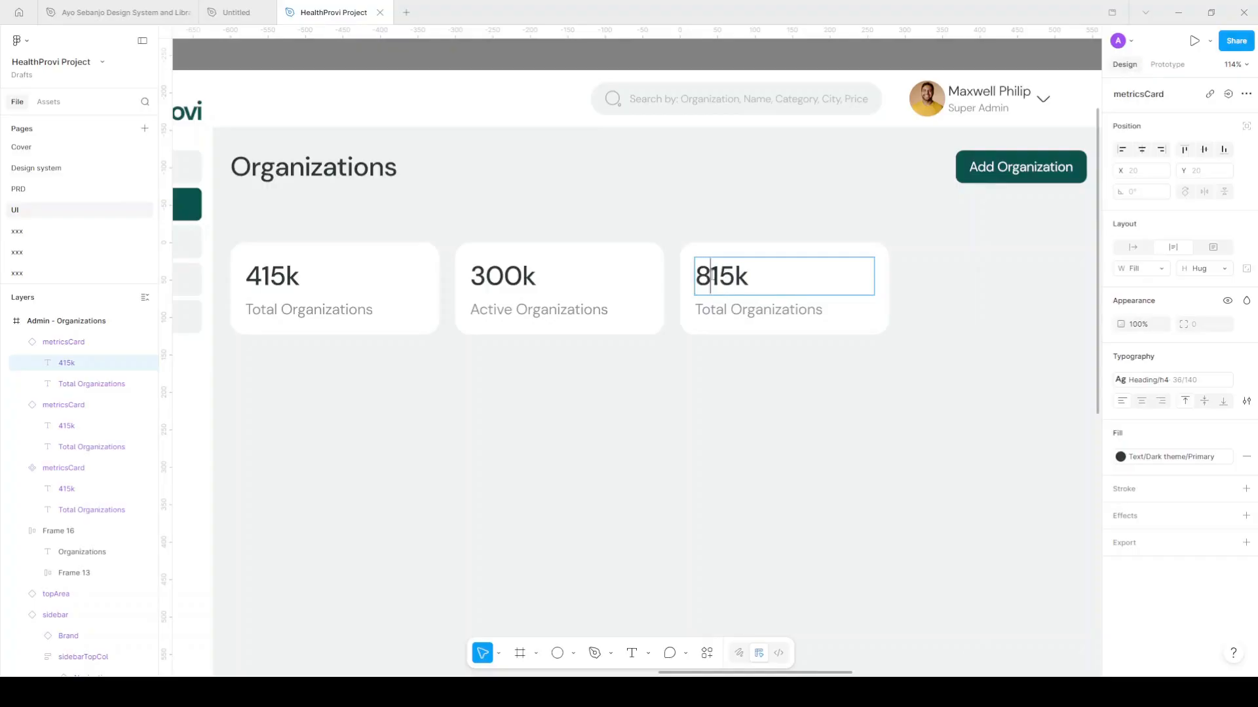
pyautogui.write('90')
pyautogui.press('Delete')
pyautogui.press('Delete')
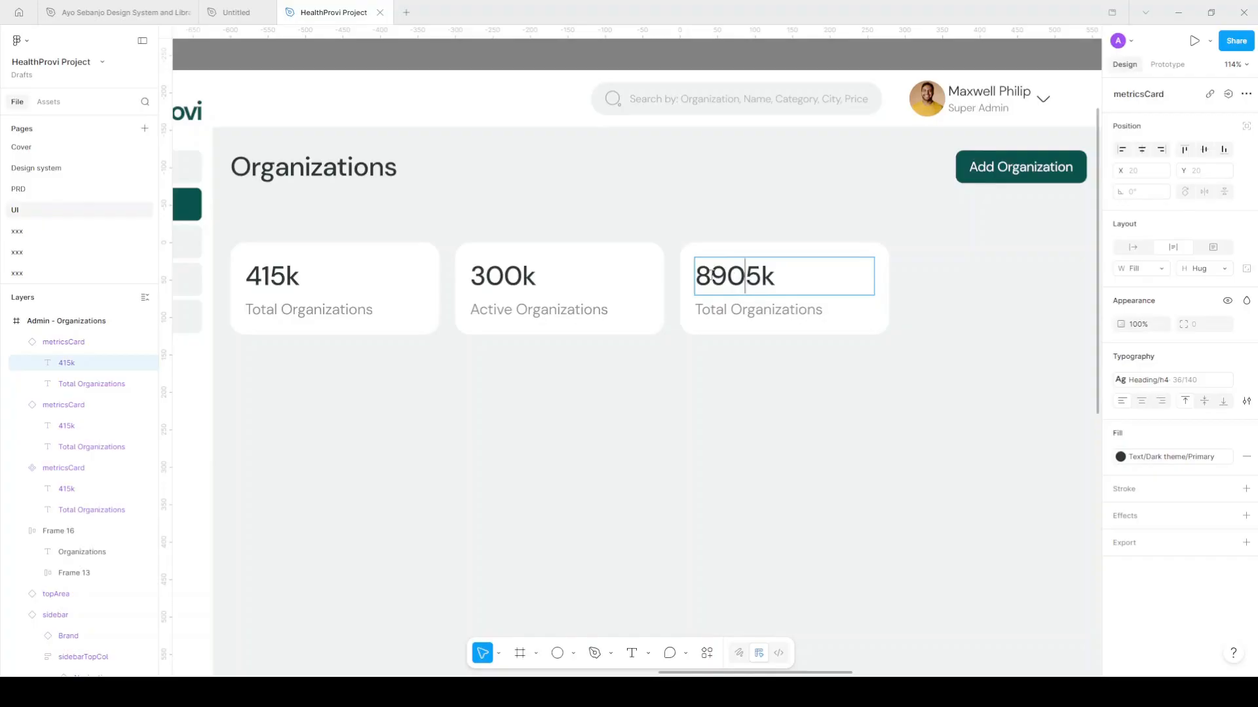
pyautogui.doubleClick(729, 309)
pyautogui.hotkey('ctrl', 'a')
pyautogui.write('Patient')
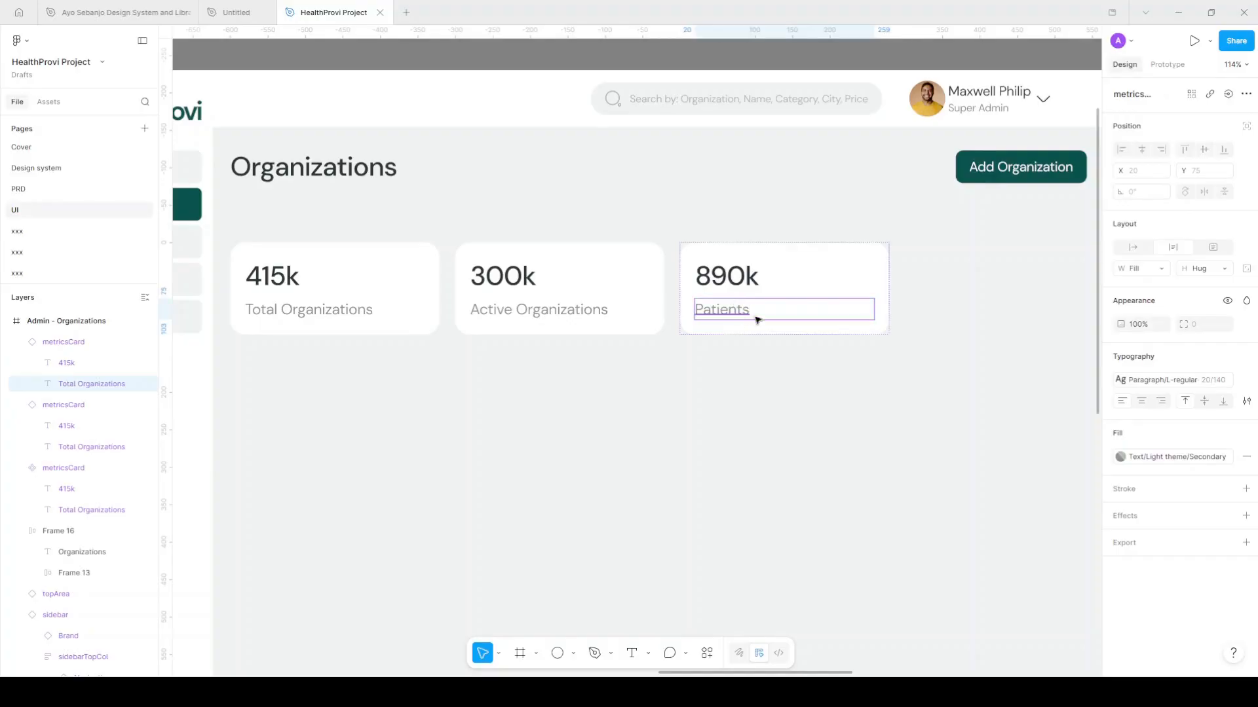
pyautogui.press('Escape')
pyautogui.scroll(-2, 751, 314)
pyautogui.press('Escape')
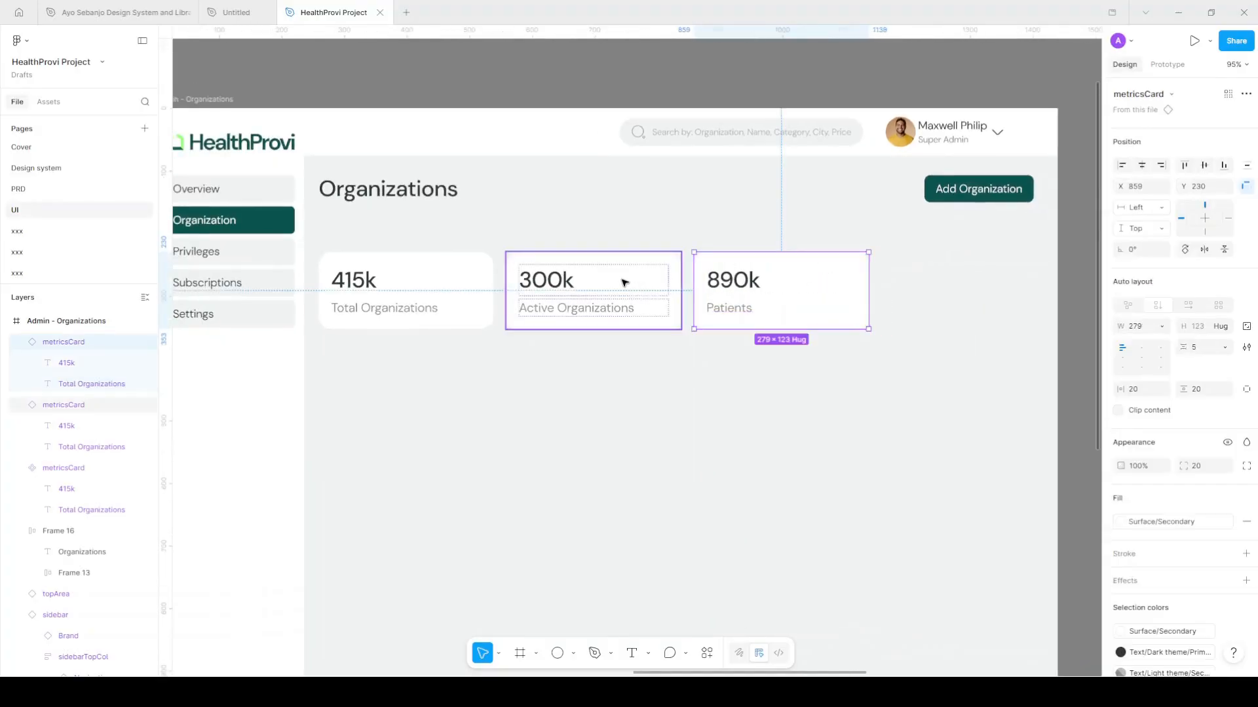
# Wrap the three metric cards in an auto-layout frame named metrics
pyautogui.keyDown('shift'); pyautogui.click(581, 284); pyautogui.keyUp('shift')
pyautogui.keyDown('shift'); pyautogui.click(457, 289); pyautogui.keyUp('shift')
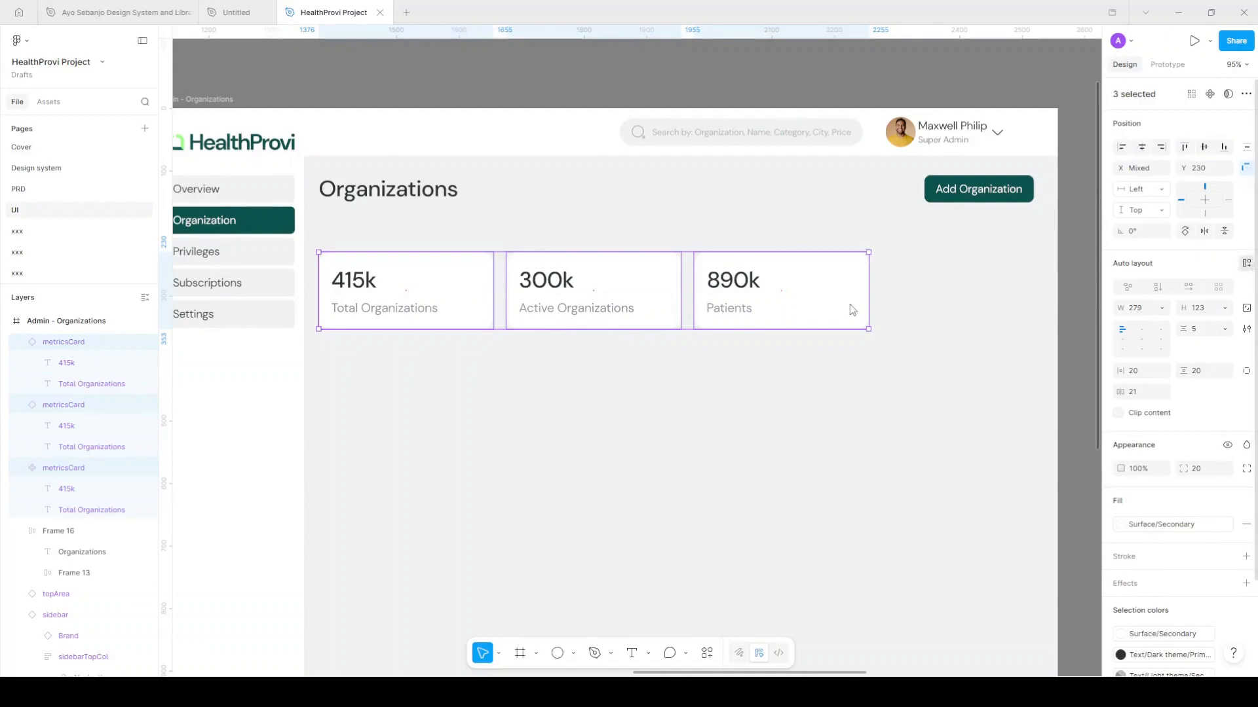
pyautogui.hotkey('shift', 'a')
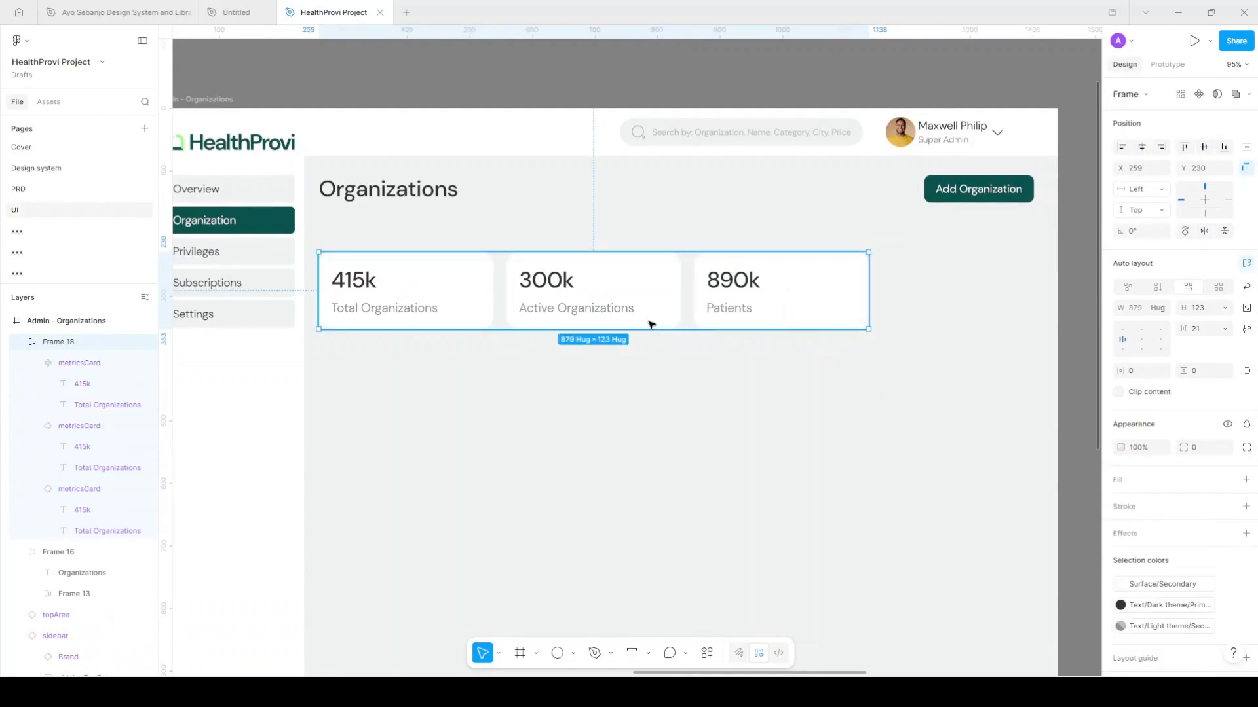
pyautogui.doubleClick(68, 342)
pyautogui.write('metrics')
pyautogui.press('Return')
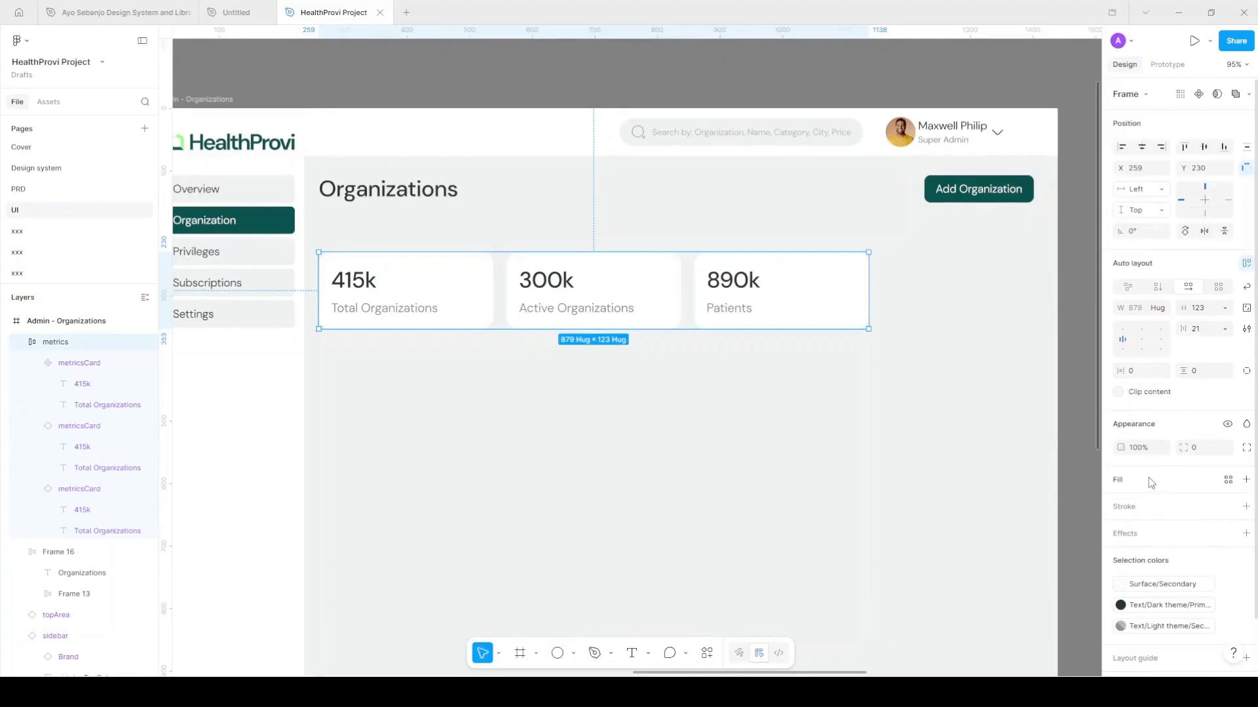
# Give the metrics frame 20 px horizontal and 20 px vertical padding
pyautogui.click(1140, 373)
pyautogui.write('20')
pyautogui.press('Return')
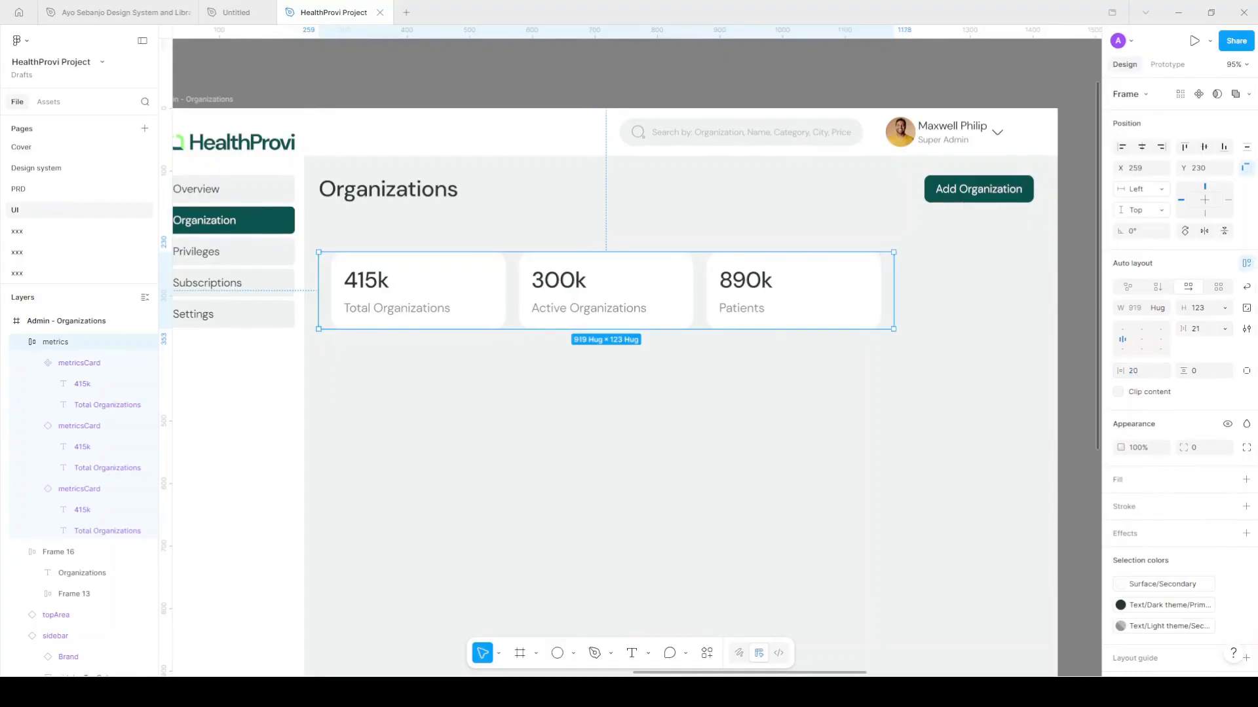
pyautogui.click(1201, 374)
pyautogui.write('20')
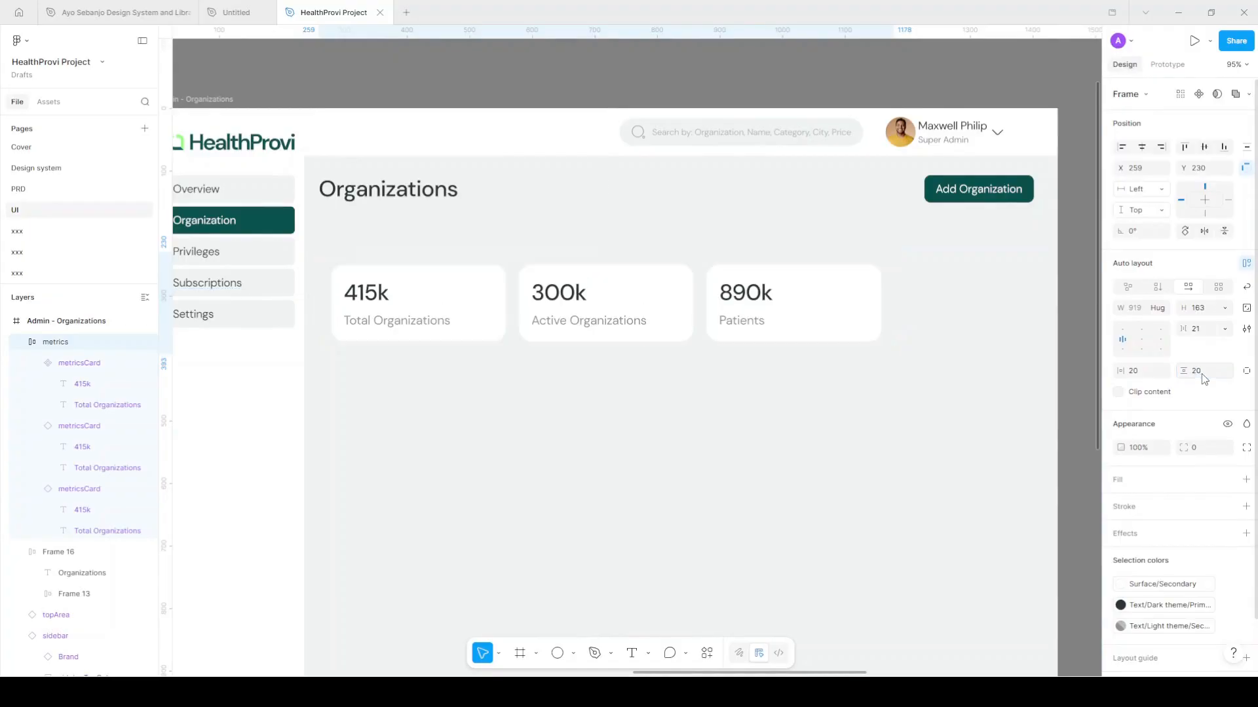
pyautogui.press('Return')
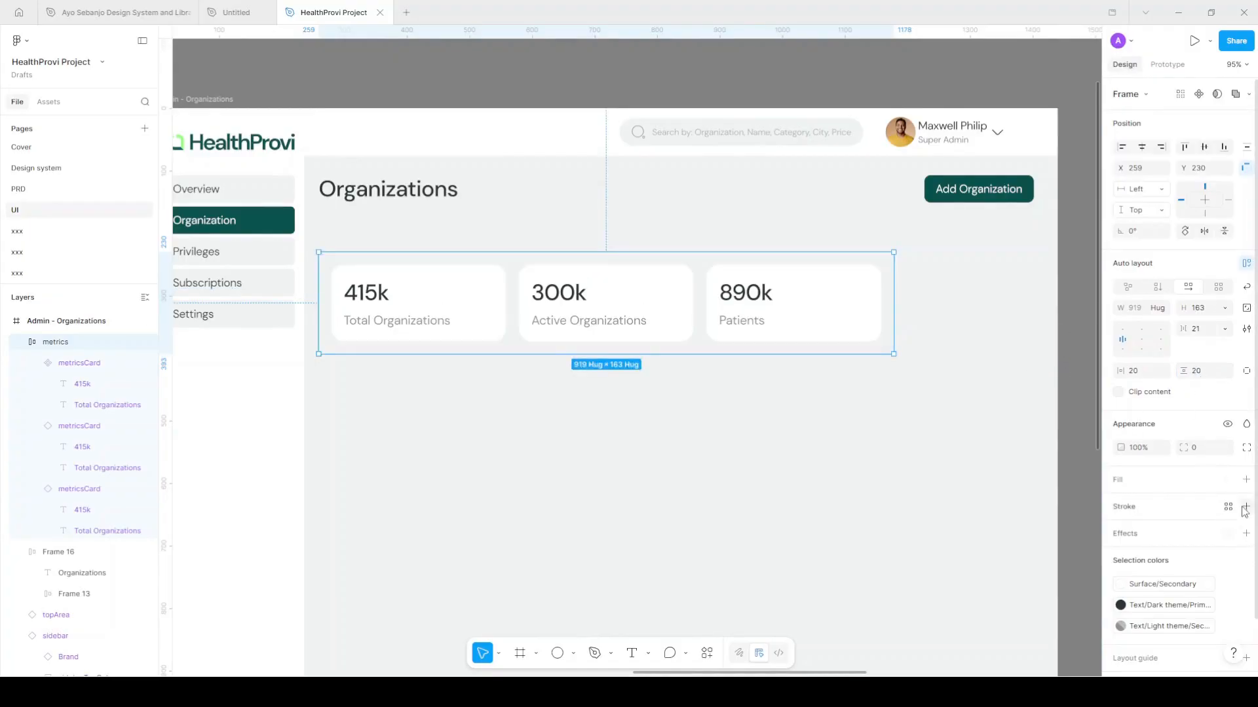
# Fill the metrics frame with Surface/Secondary and round its corners to 20
pyautogui.click(1228, 480)
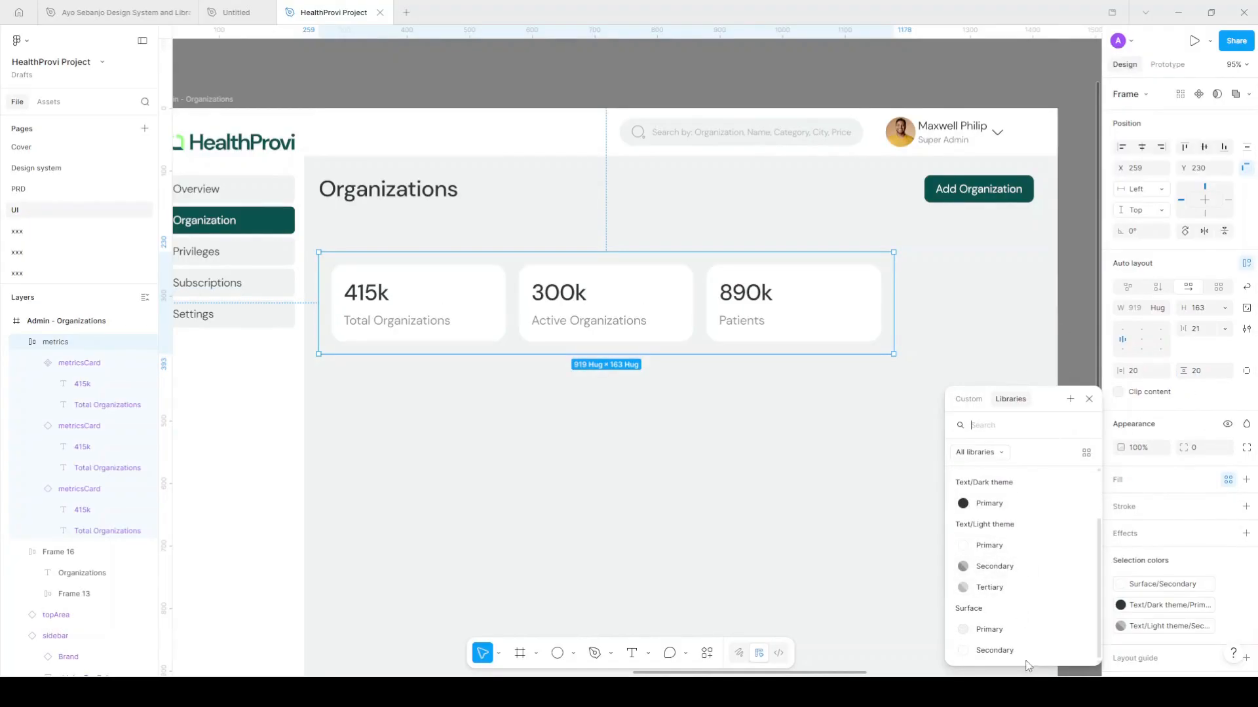
pyautogui.click(994, 651)
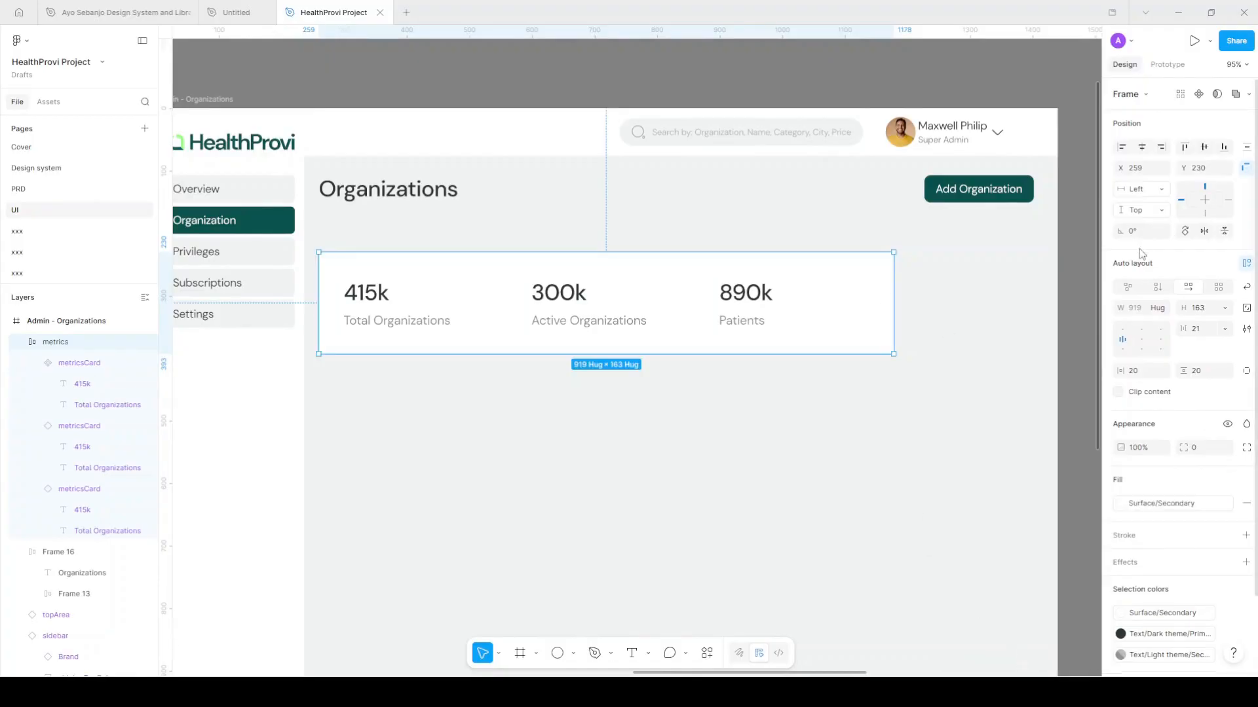
pyautogui.click(915, 265)
pyautogui.scroll(3, 925, 322)
pyautogui.scroll(-1, 922, 328)
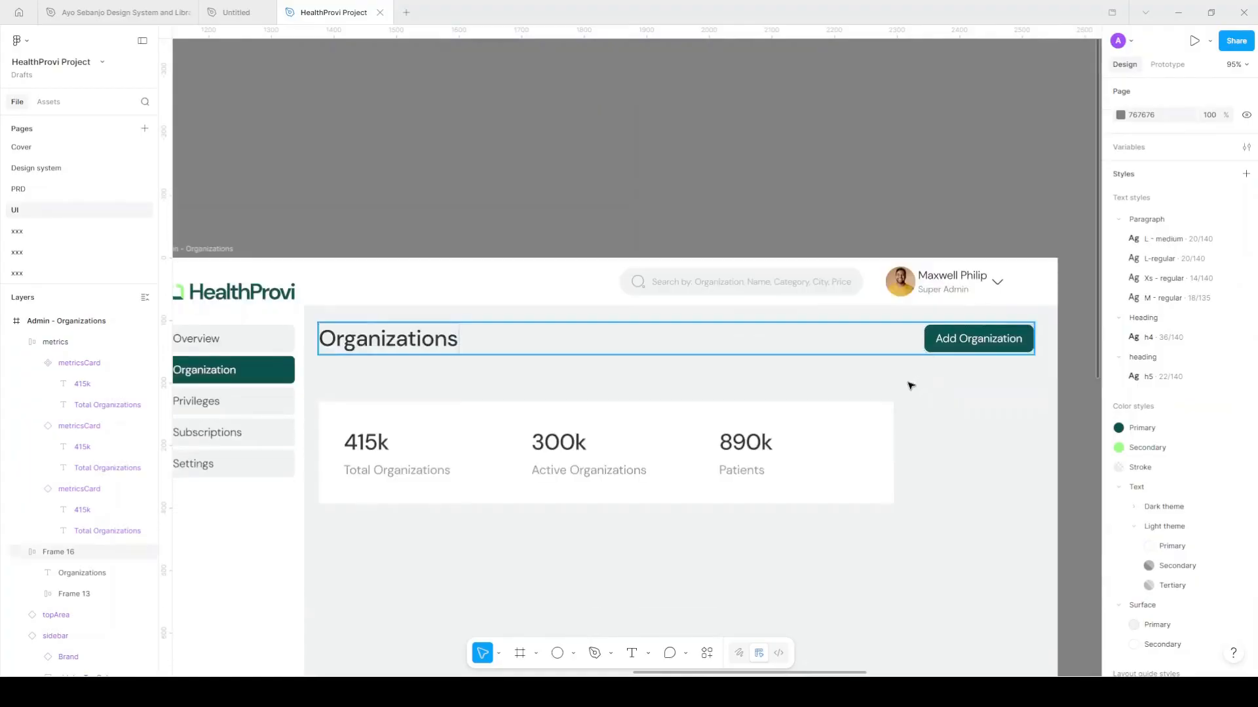
pyautogui.scroll(2, 908, 406)
pyautogui.scroll(-3, 903, 393)
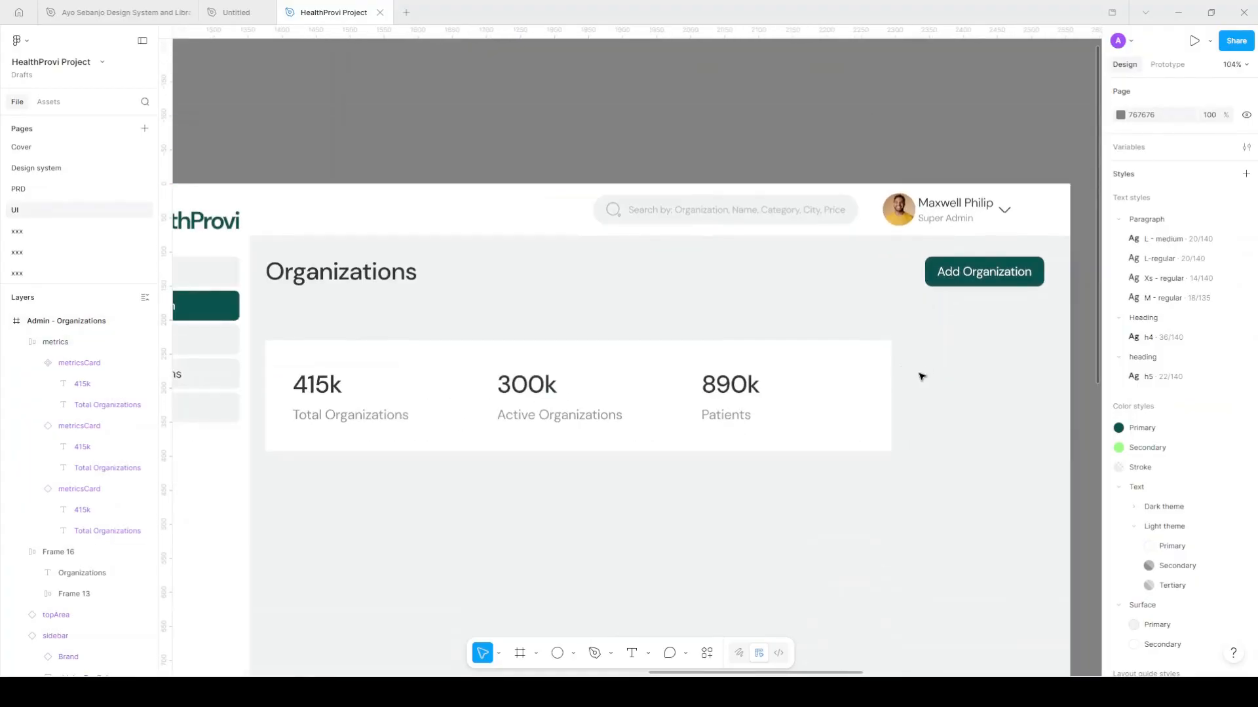
pyautogui.click(866, 376)
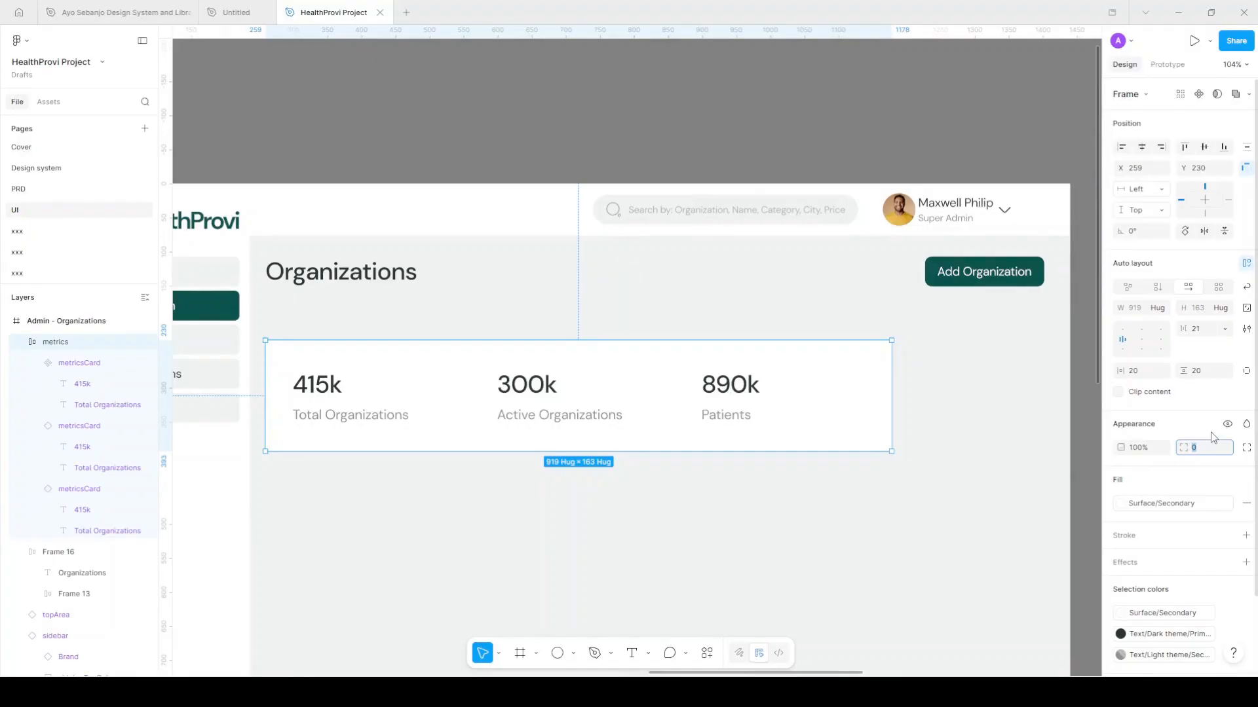
pyautogui.write('20')
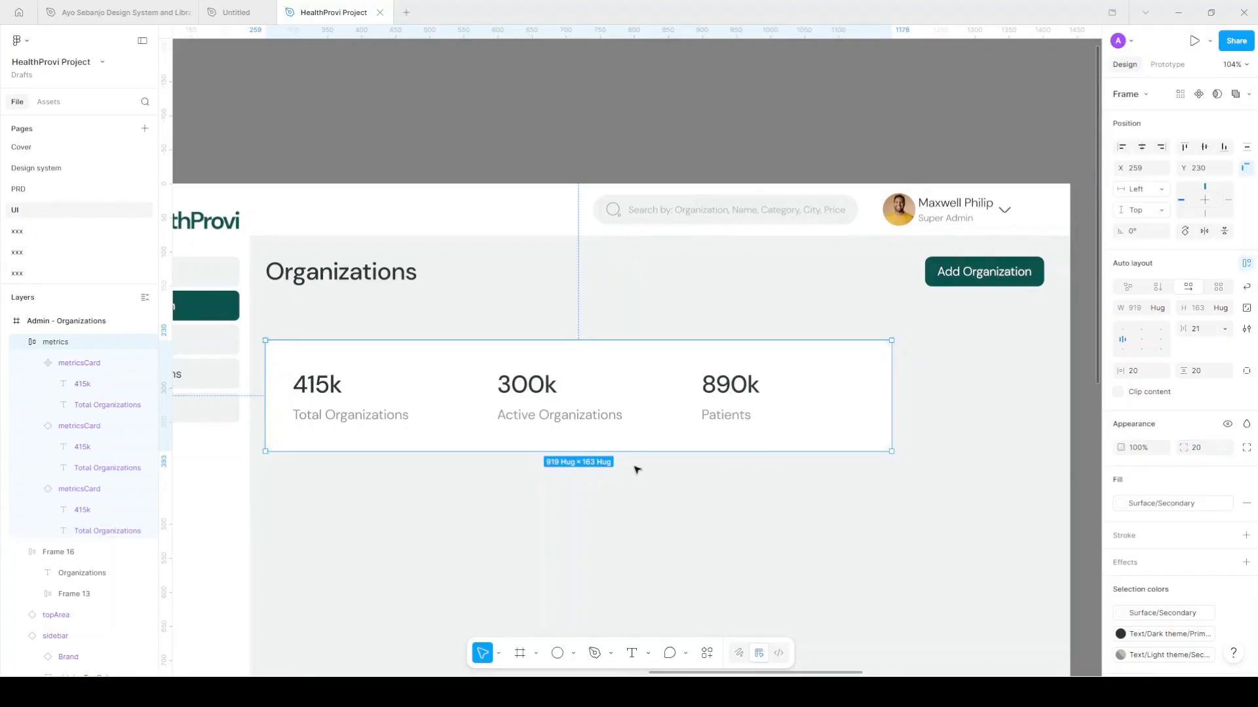
pyautogui.press('Return')
pyautogui.click(424, 394)
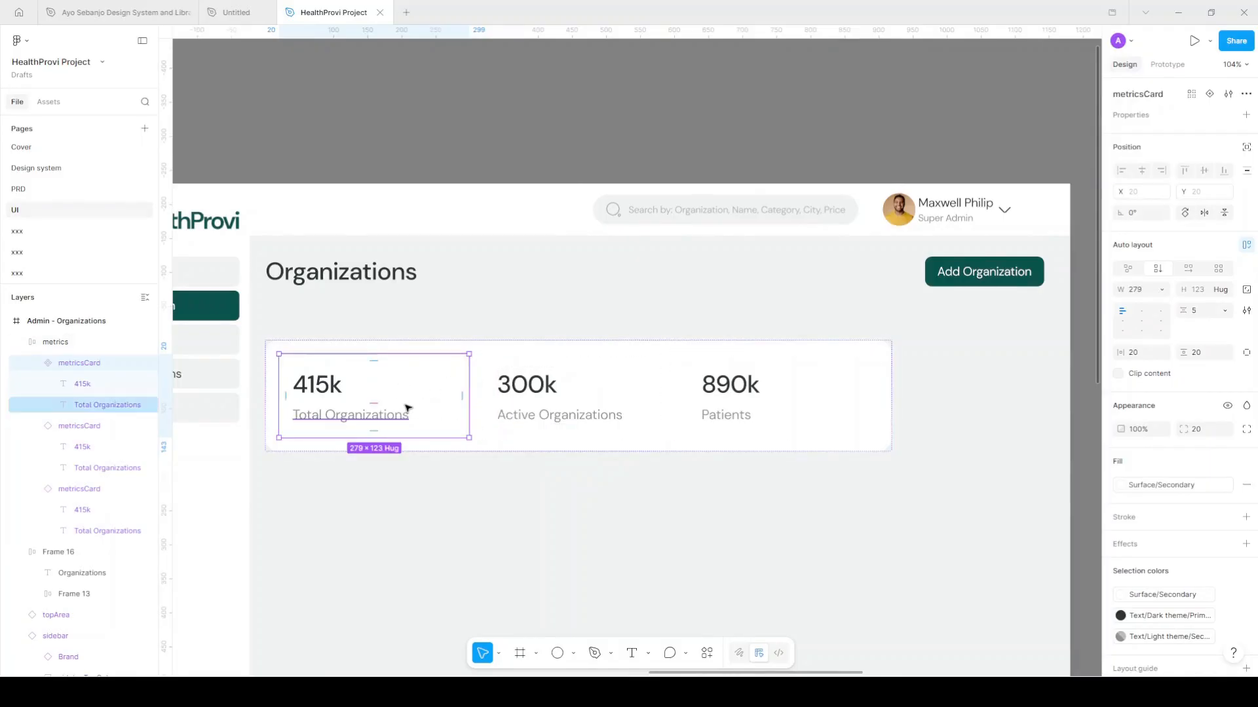
# Outline the metric card with the Stroke colour style
pyautogui.scroll(3, 408, 402)
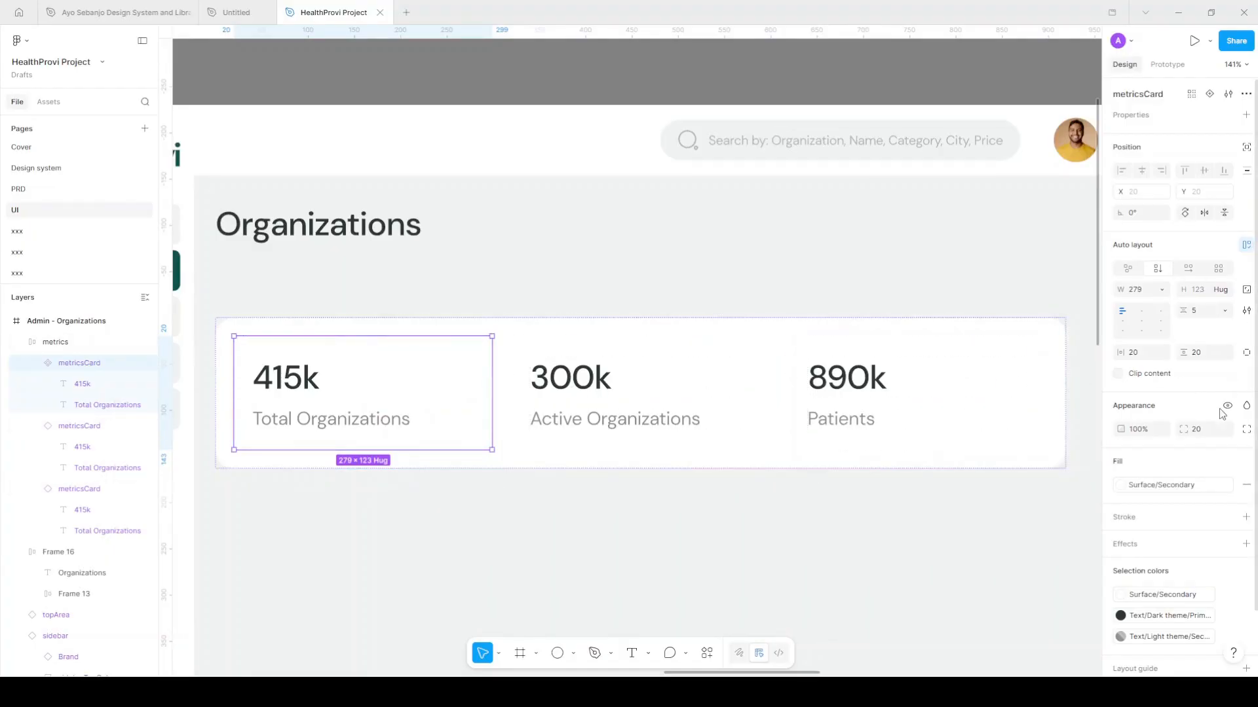
pyautogui.click(1229, 516)
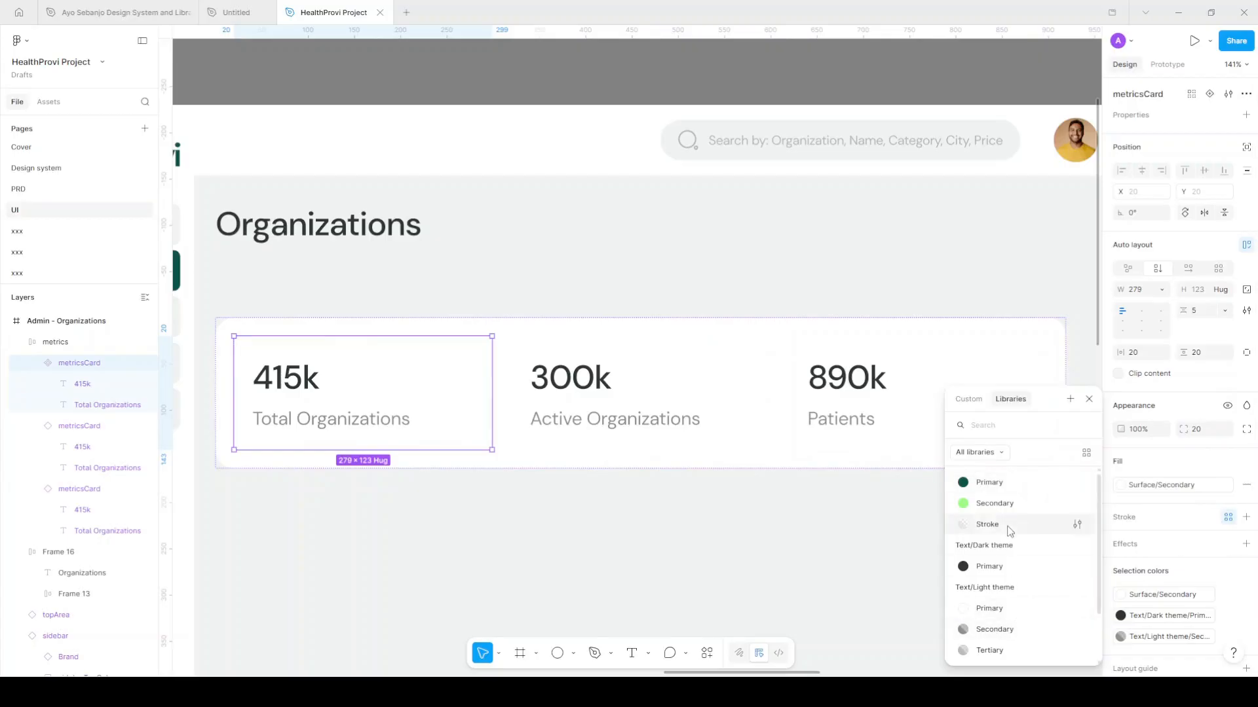
pyautogui.click(1009, 526)
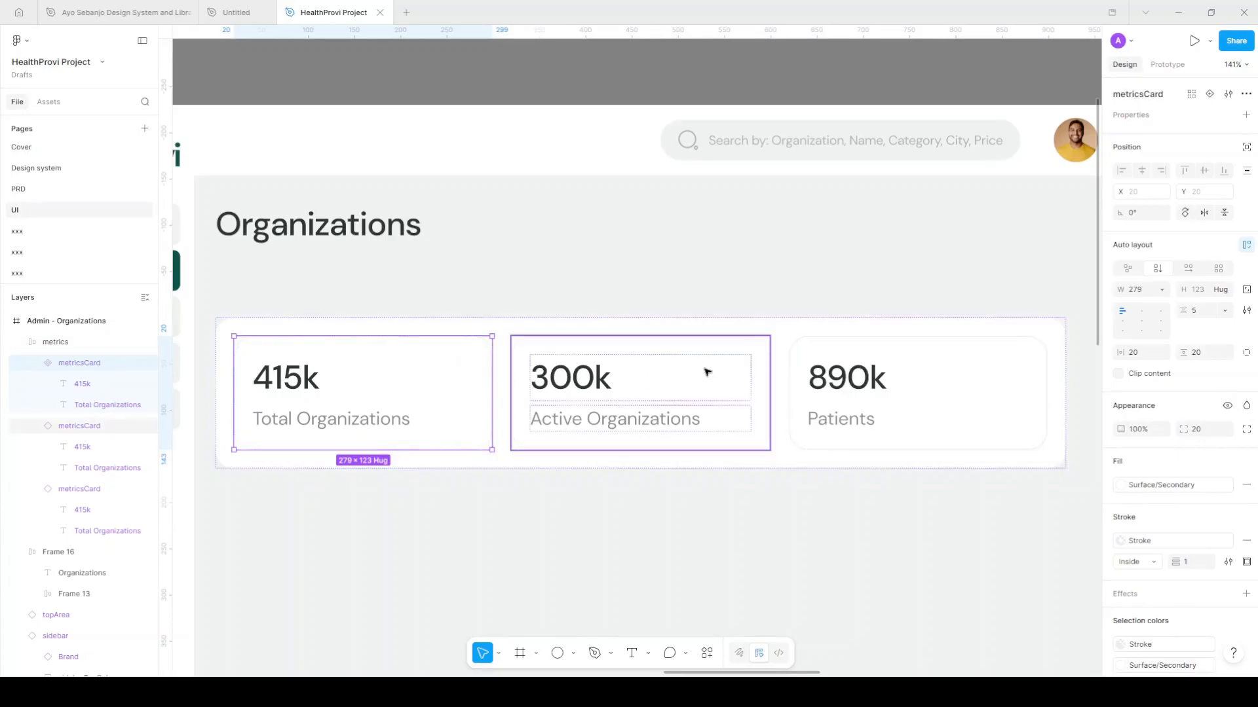
# Set the spacing between each card's number and label to 8
pyautogui.scroll(-5, 666, 364)
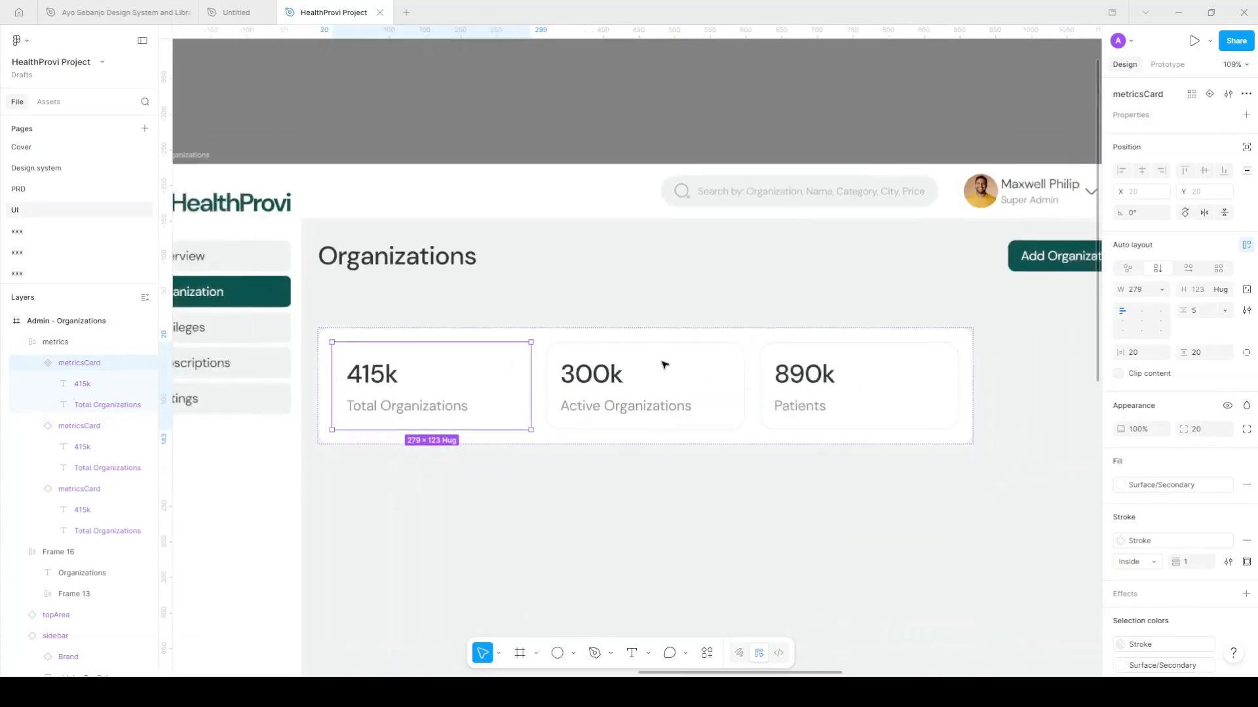
pyautogui.scroll(5, 666, 364)
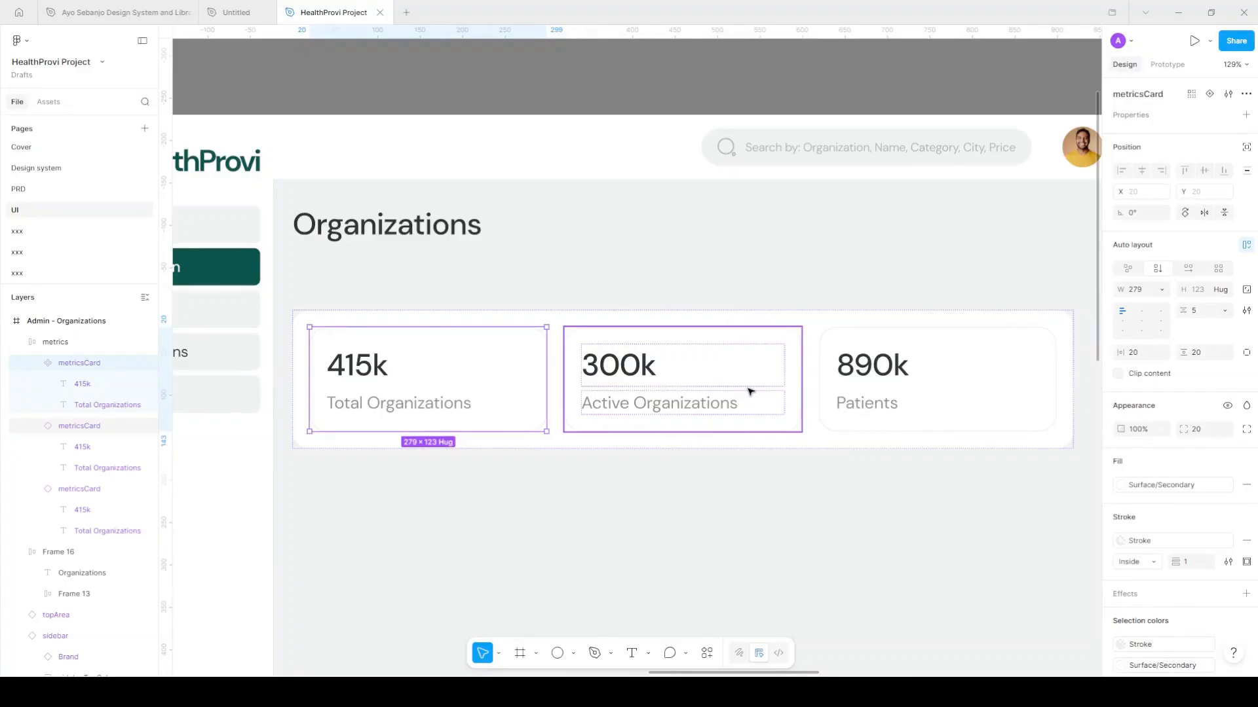
pyautogui.click(1209, 318)
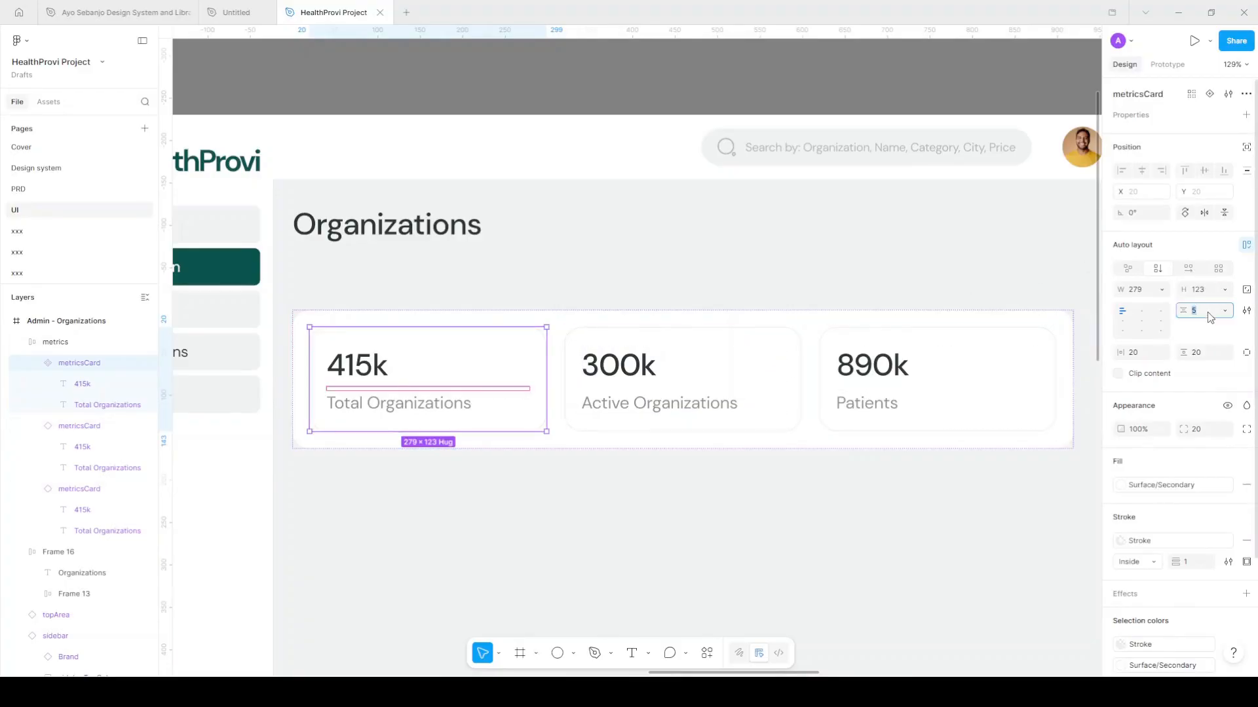
pyautogui.write('16')
pyautogui.press('Return')
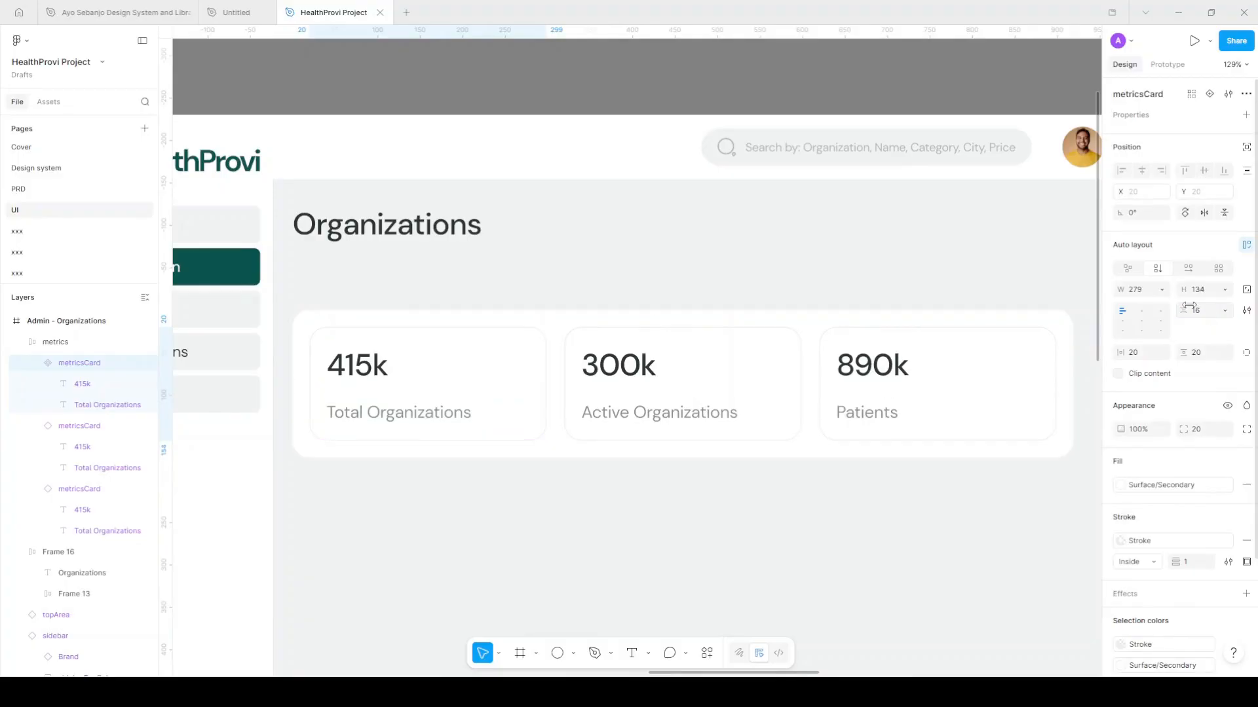
pyautogui.write('12')
pyautogui.press('Return')
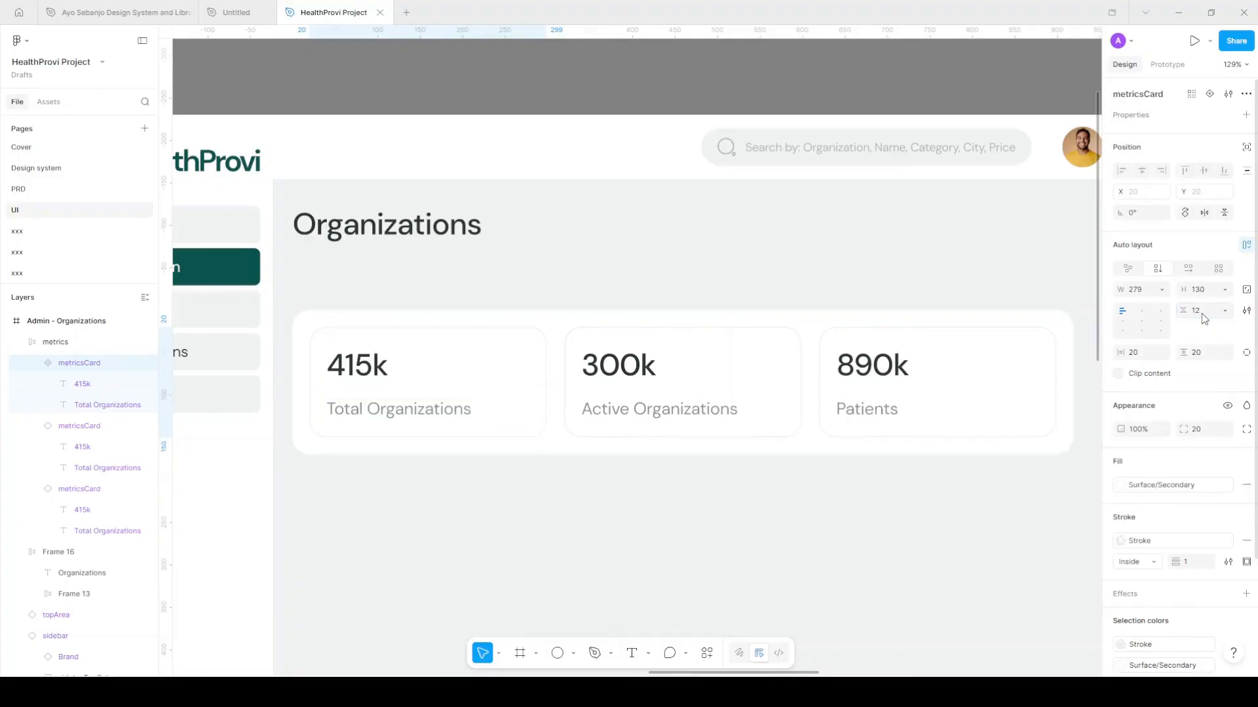
pyautogui.click(1210, 318)
pyautogui.press('Return')
# Apply the M - regular 18/135 text style to the Total Organizations label
pyautogui.click(437, 405)
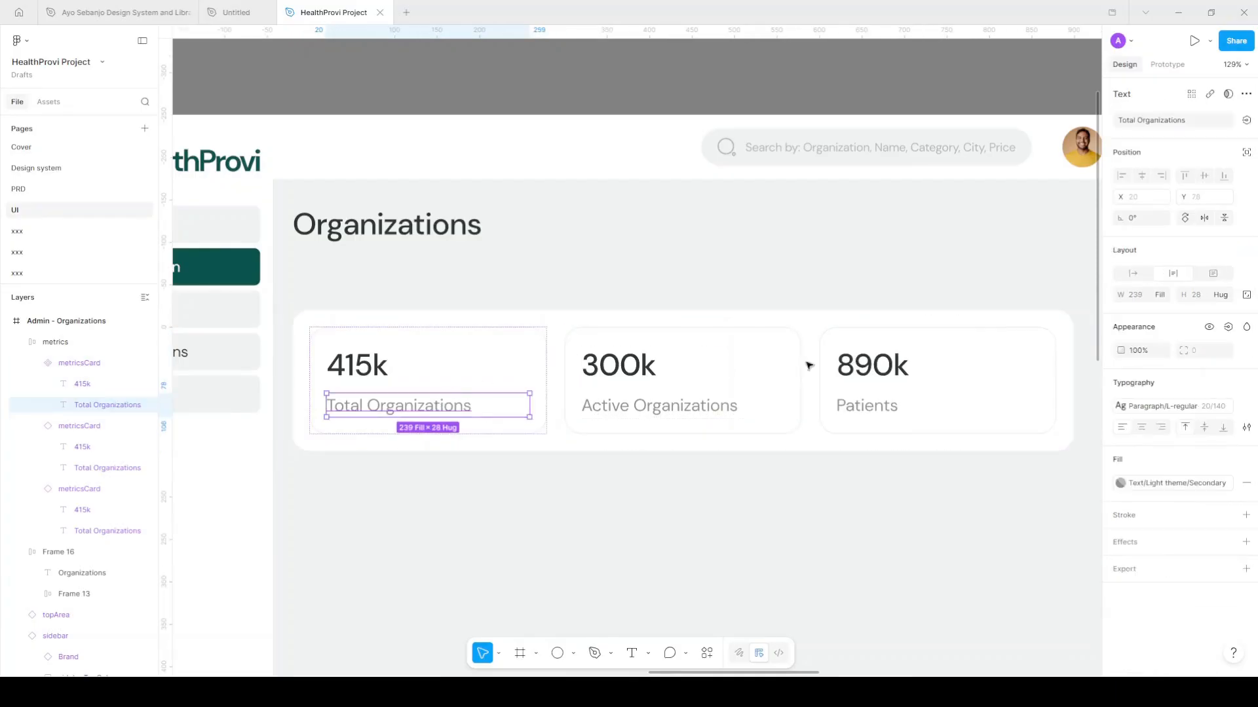
pyautogui.click(1215, 409)
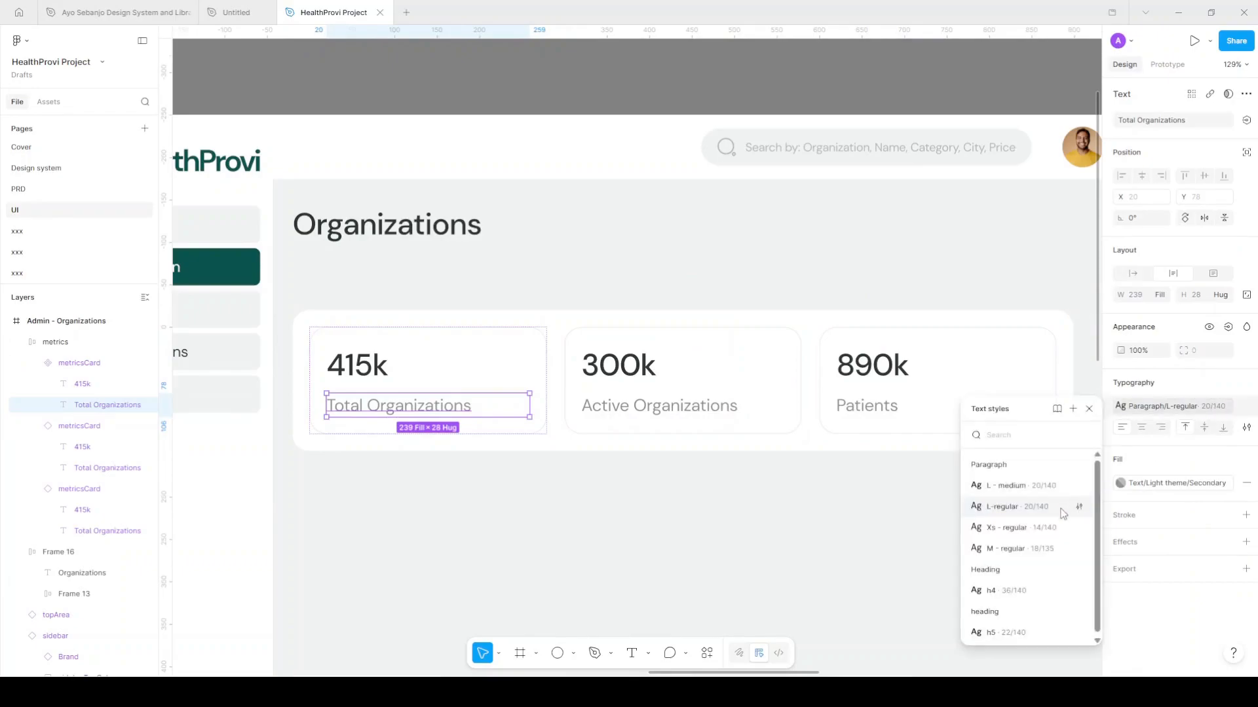
pyautogui.click(1047, 550)
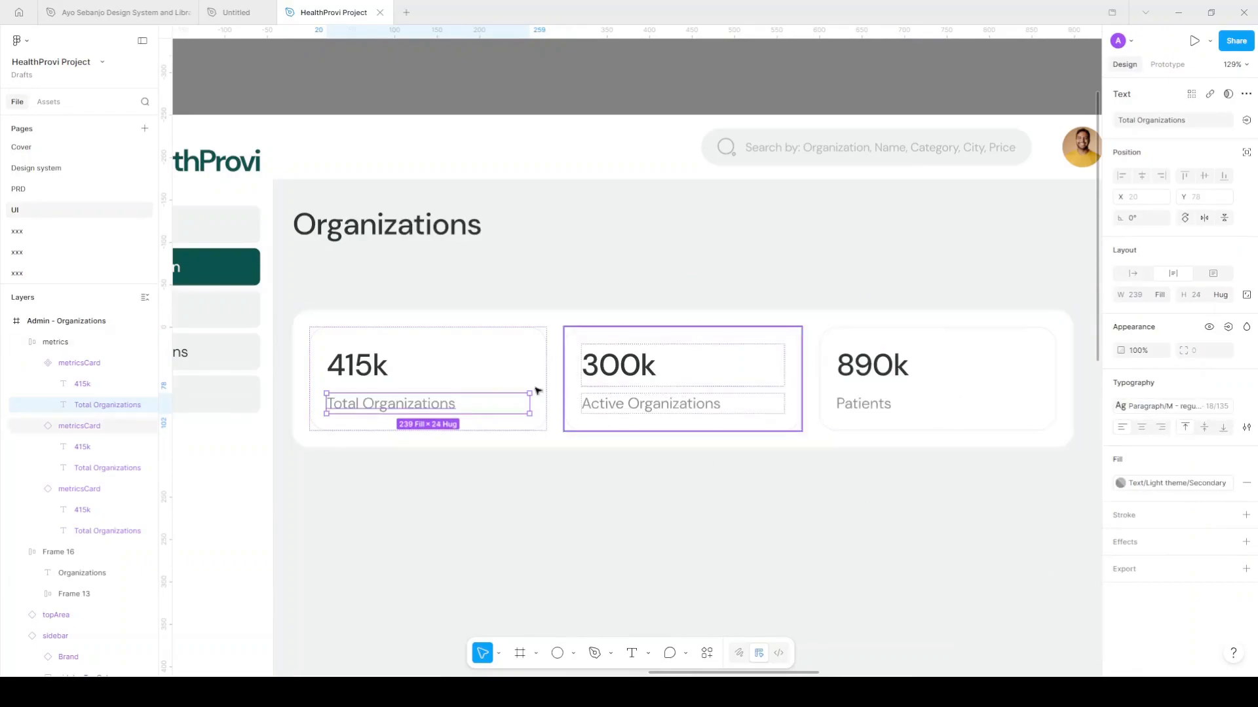
# Change the h4 text style's line height to 132%
pyautogui.click(375, 374)
pyautogui.click(378, 372)
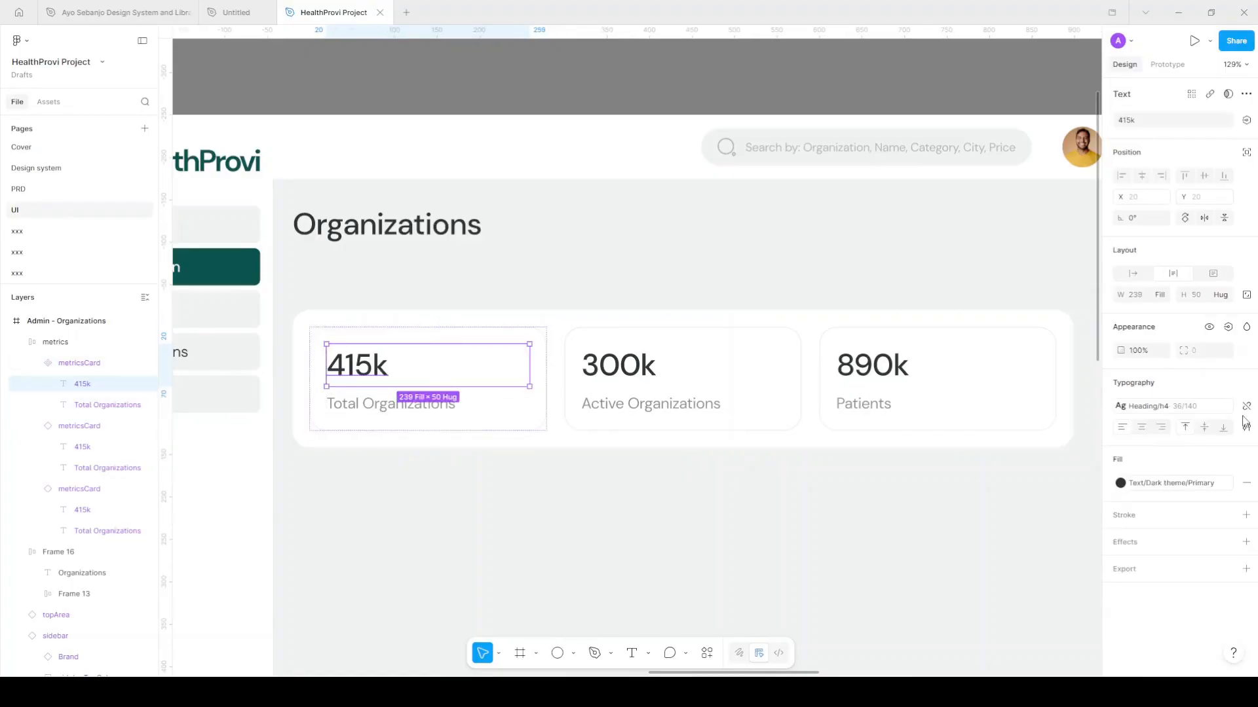
pyautogui.click(1182, 406)
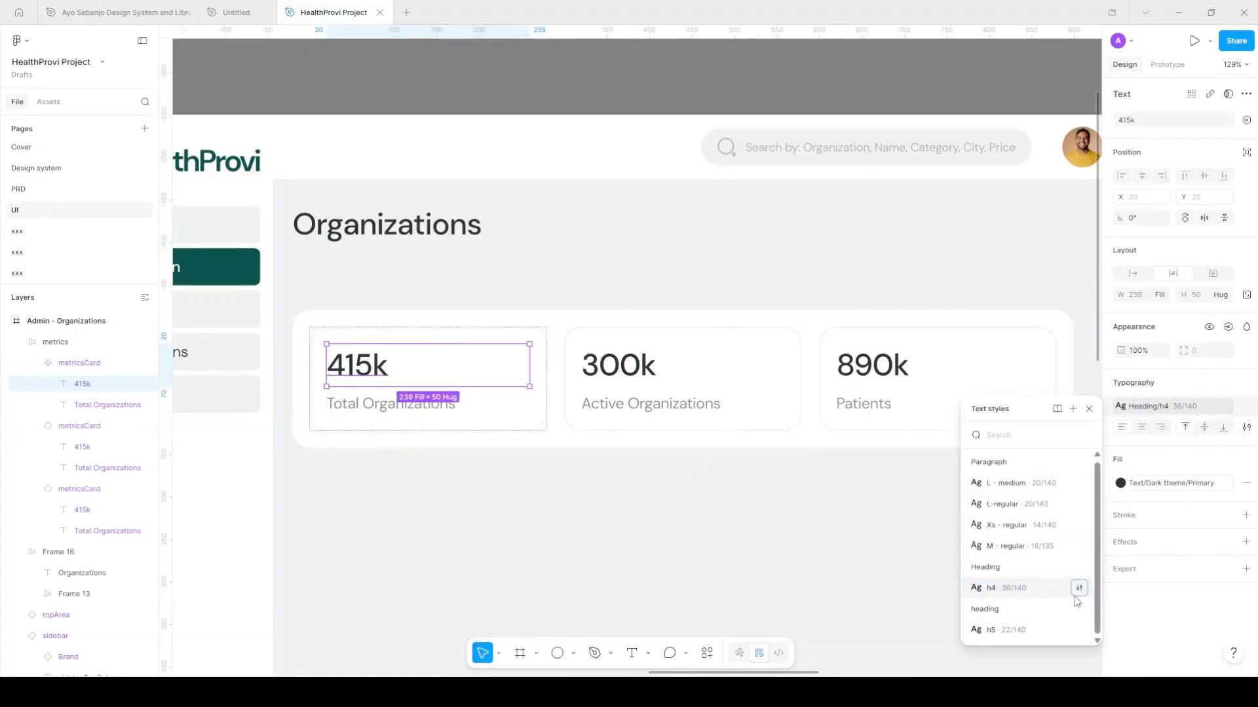
pyautogui.click(1079, 588)
pyautogui.click(811, 651)
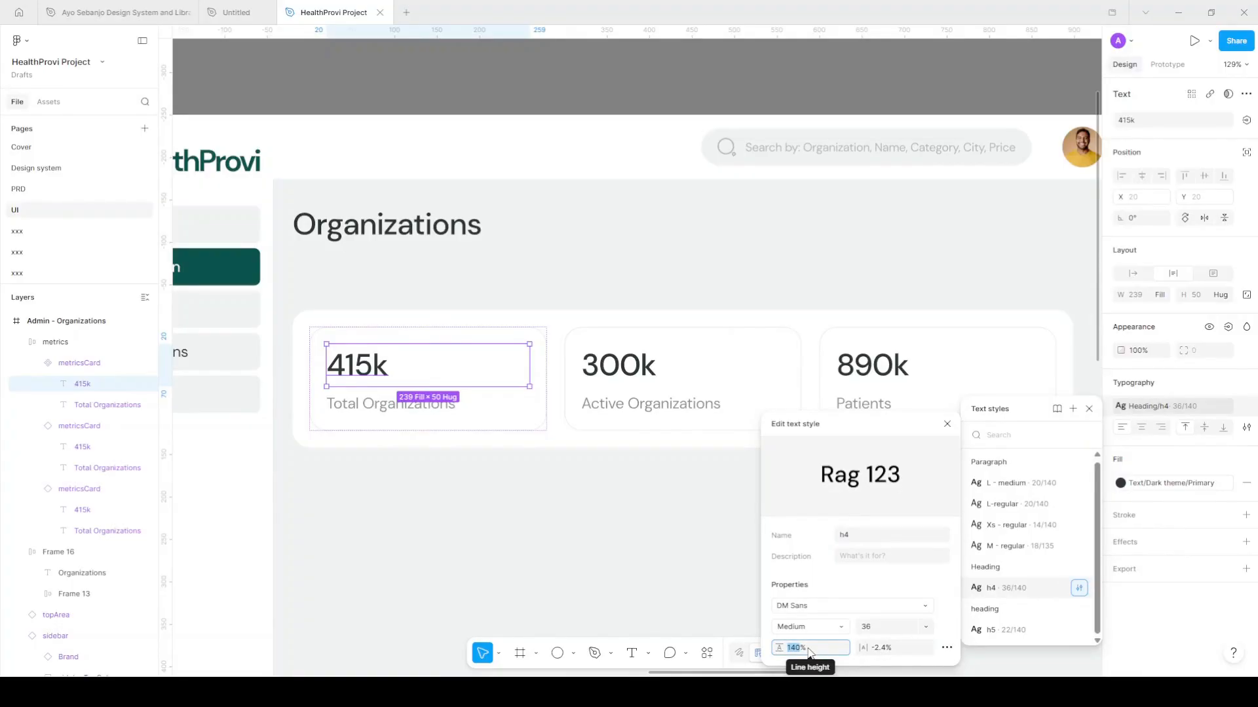
pyautogui.write('135')
pyautogui.press('Return')
pyautogui.click(811, 653)
pyautogui.write('13')
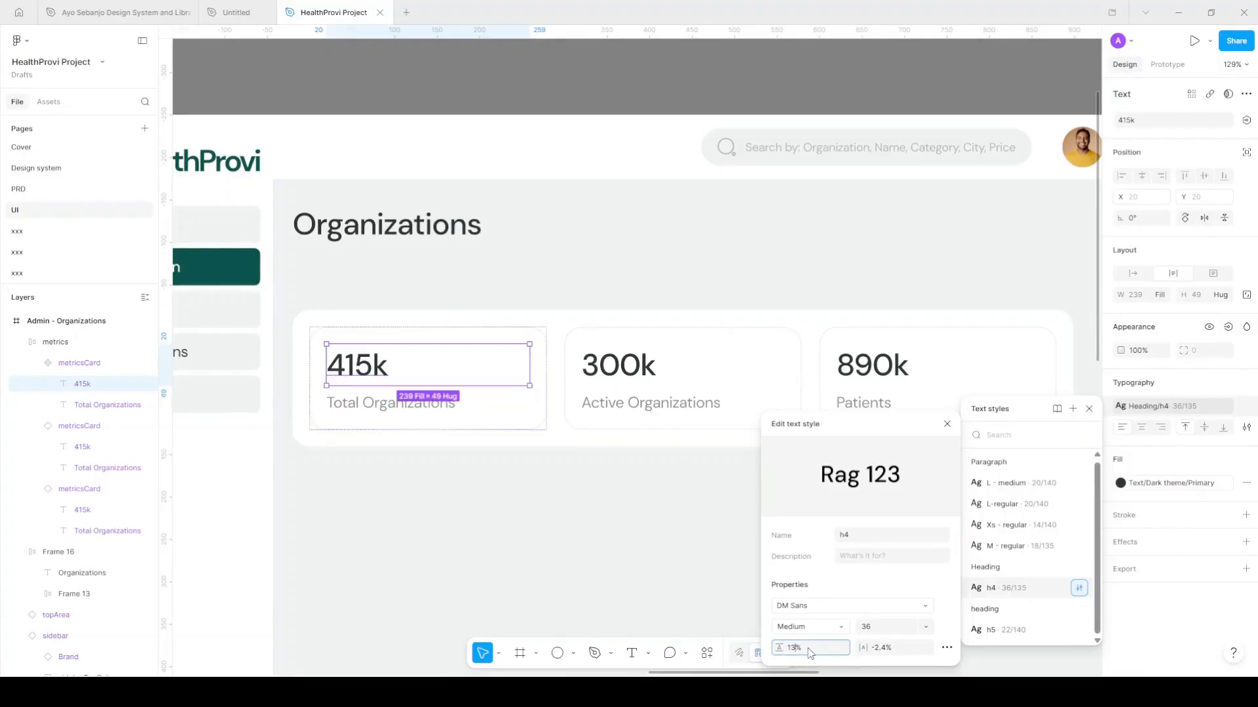
pyautogui.write('0')
pyautogui.press('Return')
pyautogui.click(810, 653)
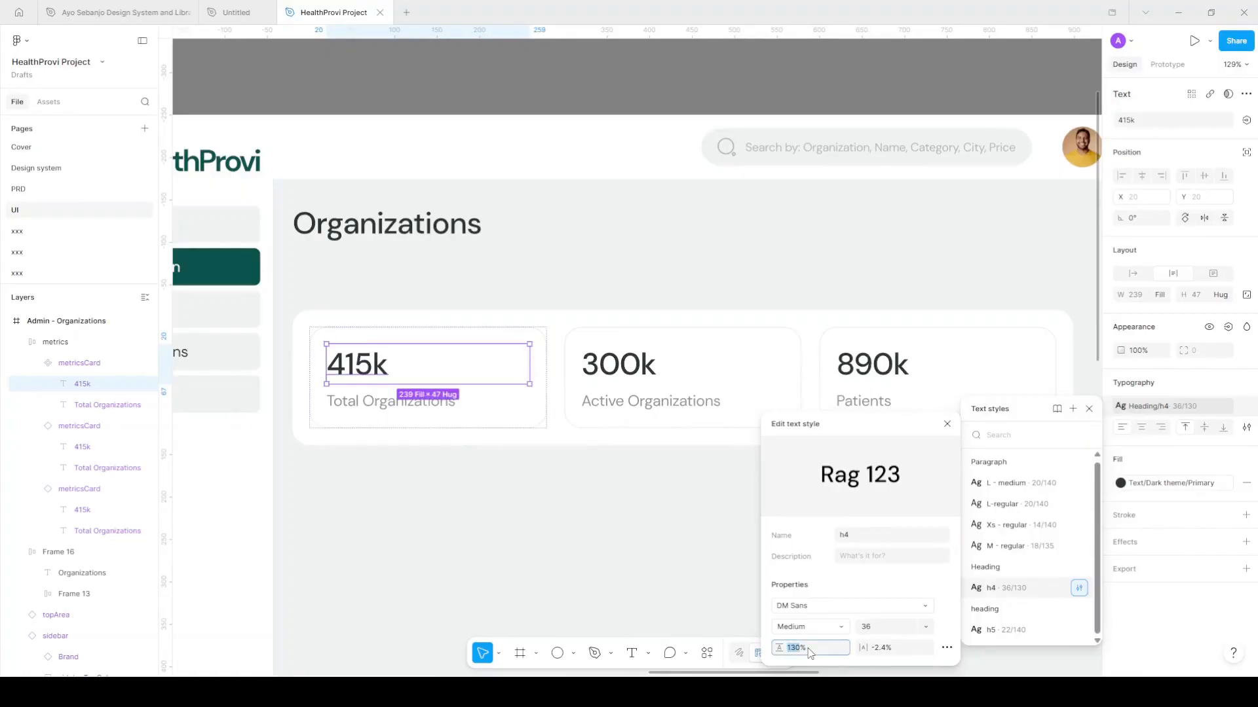
pyautogui.write('1')
pyautogui.press('Return')
pyautogui.click(546, 365)
pyautogui.click(665, 483)
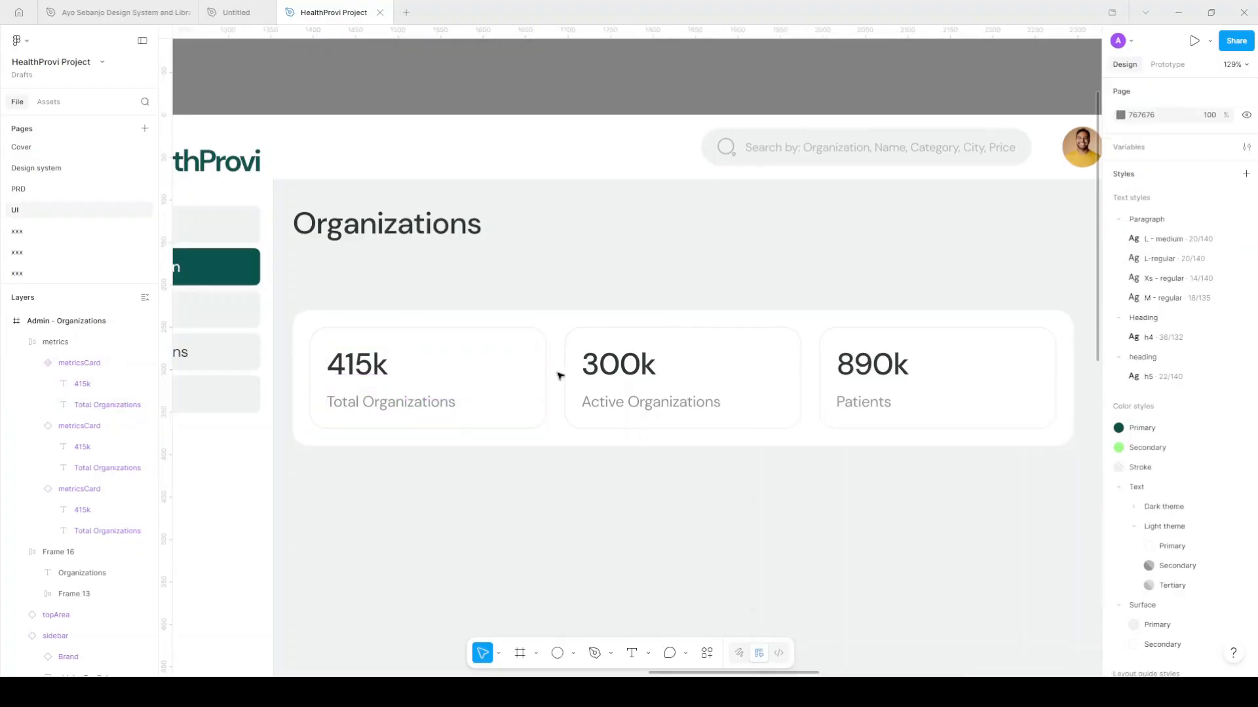
# Move the metrics row up to Y 201 and widen it across the content area
pyautogui.click(699, 382)
pyautogui.scroll(-2, 668, 388)
pyautogui.hscroll(1, 675, 389)
pyautogui.moveTo(623, 372); pyautogui.dragTo(624, 364)
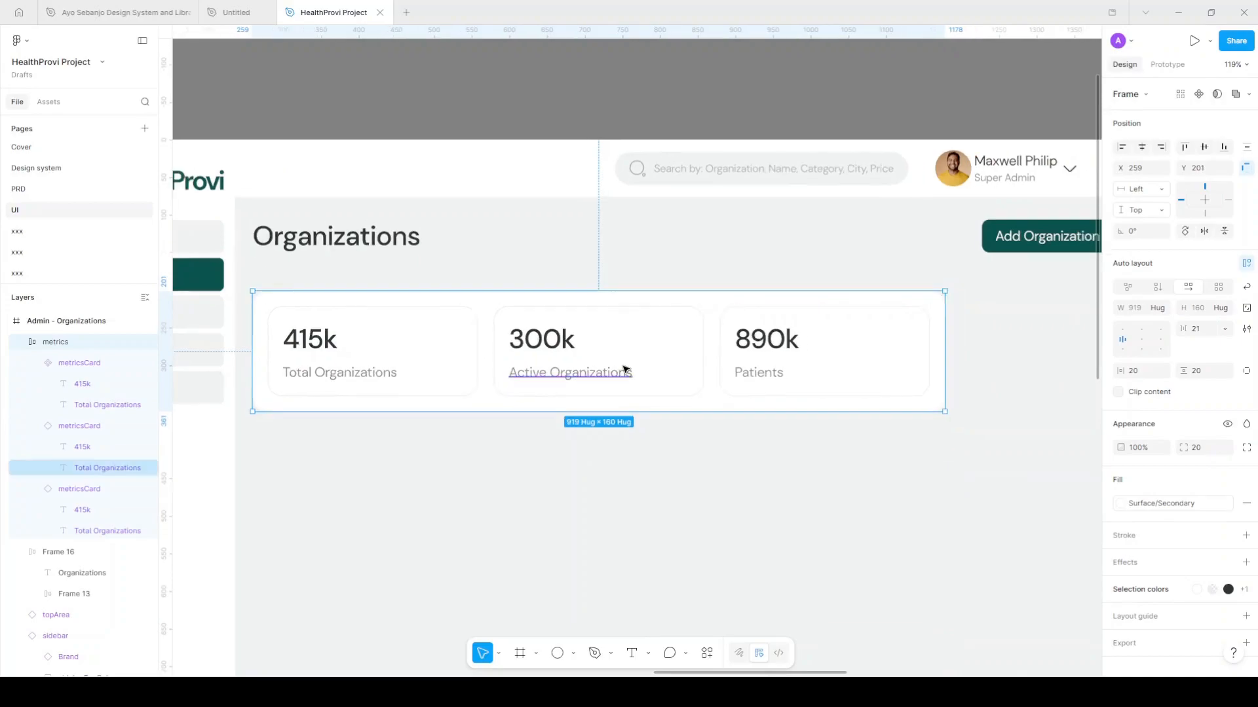
pyautogui.scroll(-3, 626, 365)
pyautogui.moveTo(876, 341); pyautogui.dragTo(1011, 347)
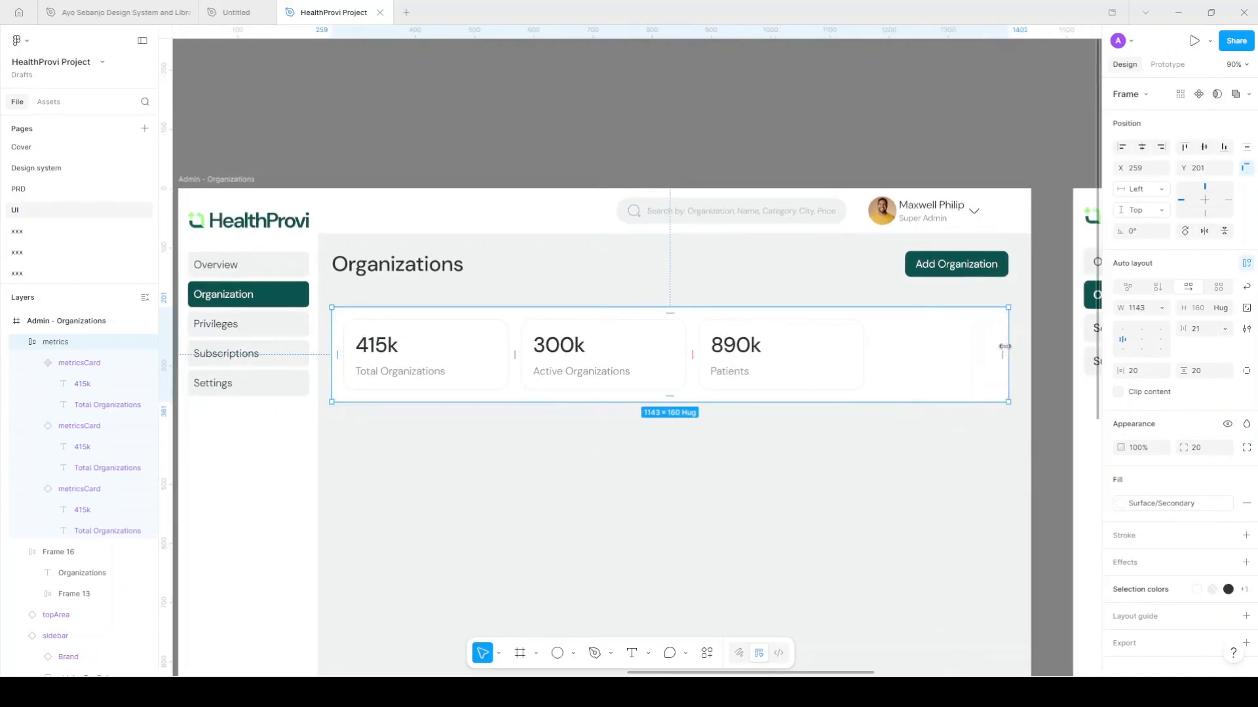
# Apply the Desktop Grid layout guide to the Admin - Organizations frame
pyautogui.click(246, 180)
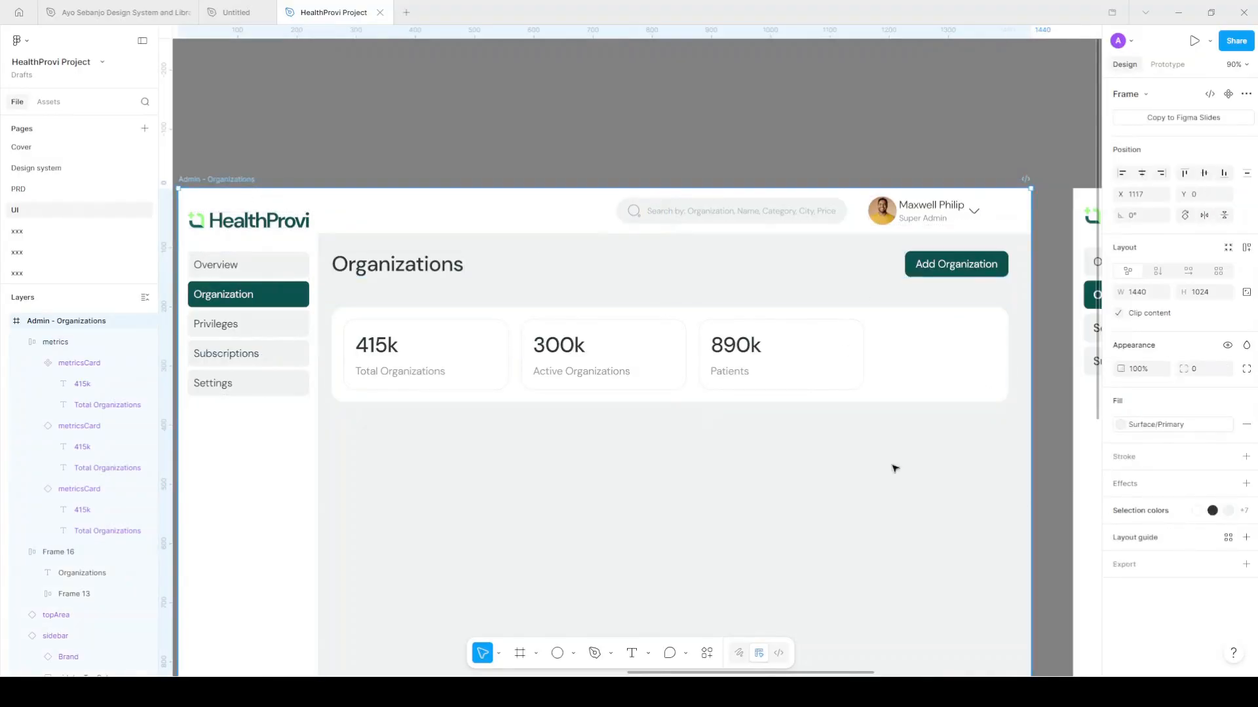
pyautogui.scroll(-1, 396, 292)
pyautogui.hscroll(-1, 562, 321)
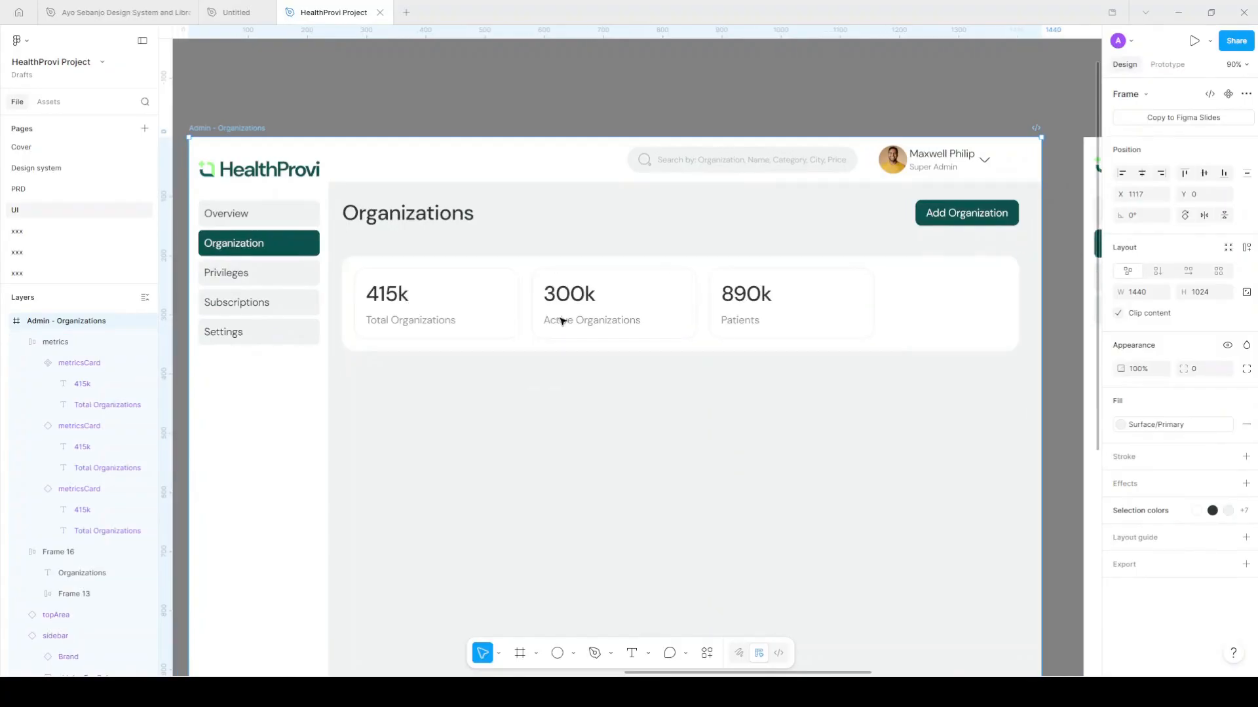
pyautogui.click(1227, 537)
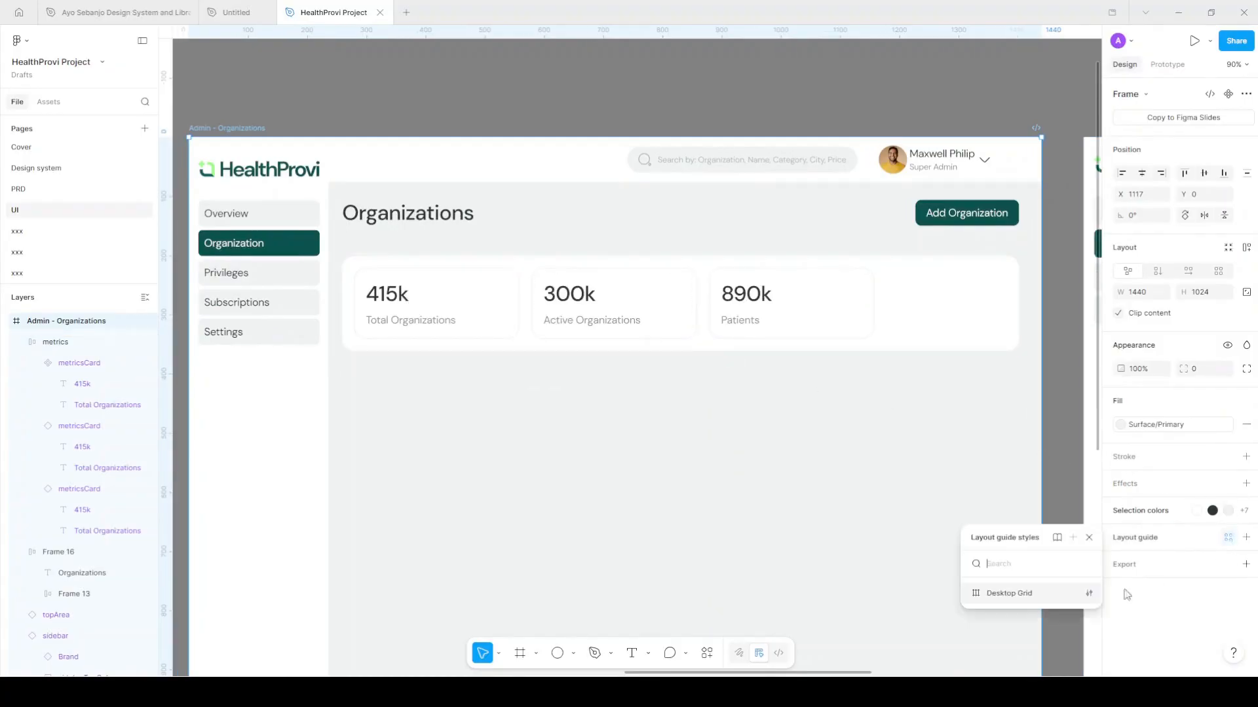
pyautogui.click(1024, 594)
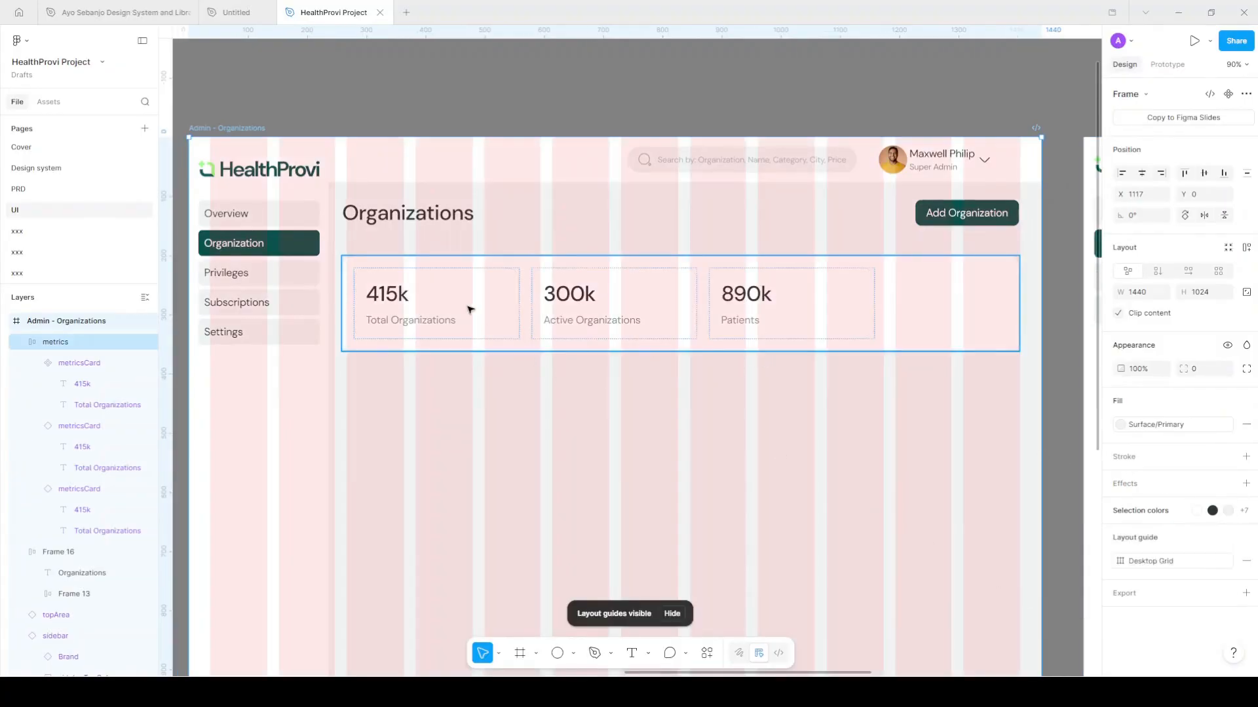
# Inset the metrics row's left edge to x 267 and extend its right edge to the grid
pyautogui.click(341, 305)
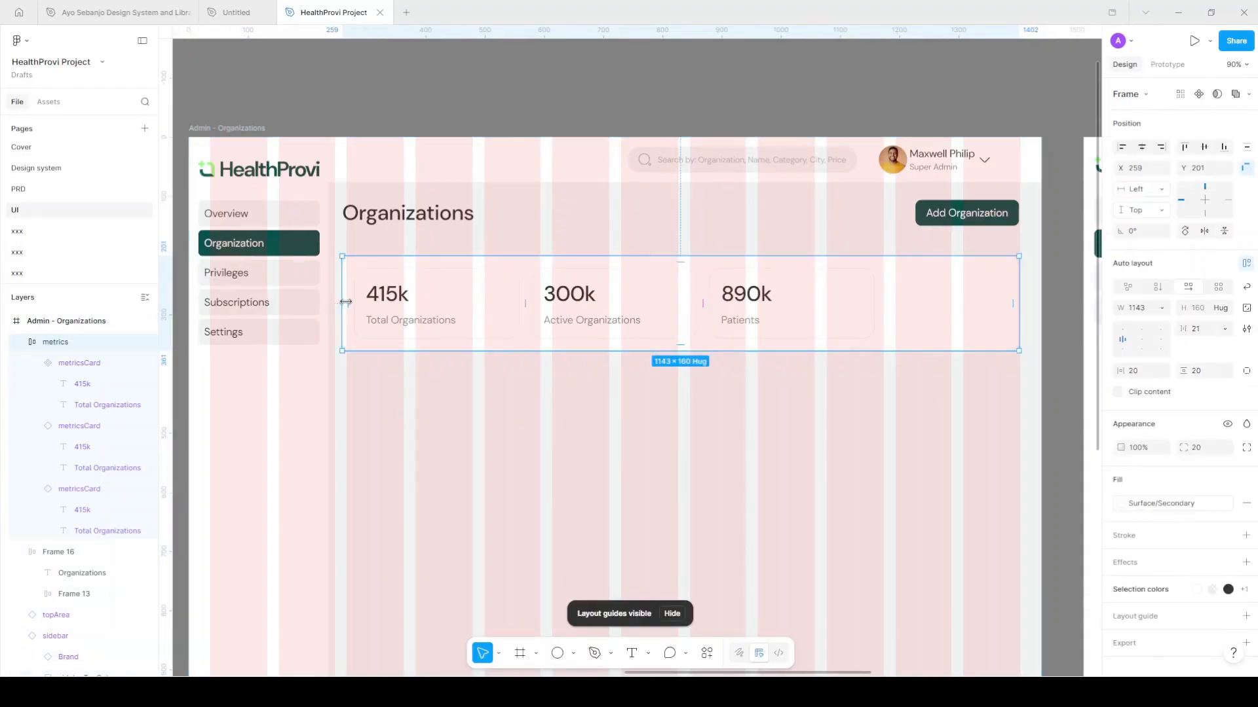
pyautogui.moveTo(345, 302); pyautogui.dragTo(350, 302)
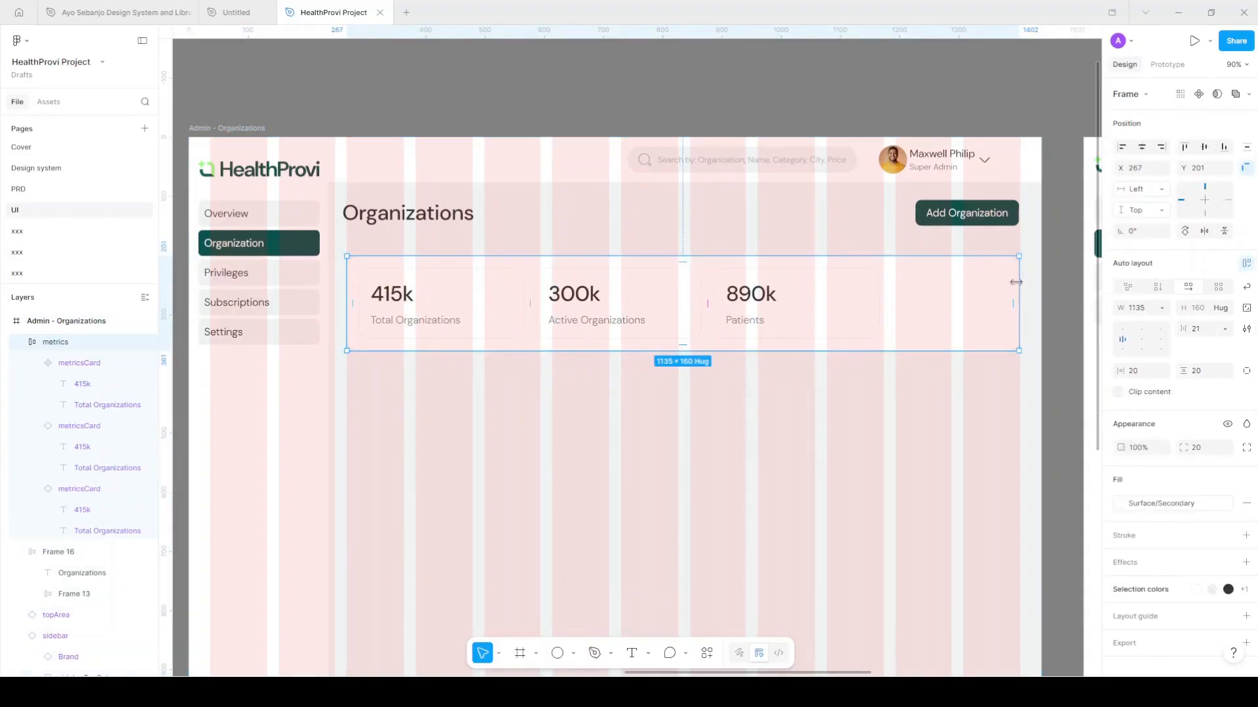
pyautogui.press('alt')
pyautogui.moveTo(1019, 303); pyautogui.dragTo(1019, 303)
pyautogui.press('alt')
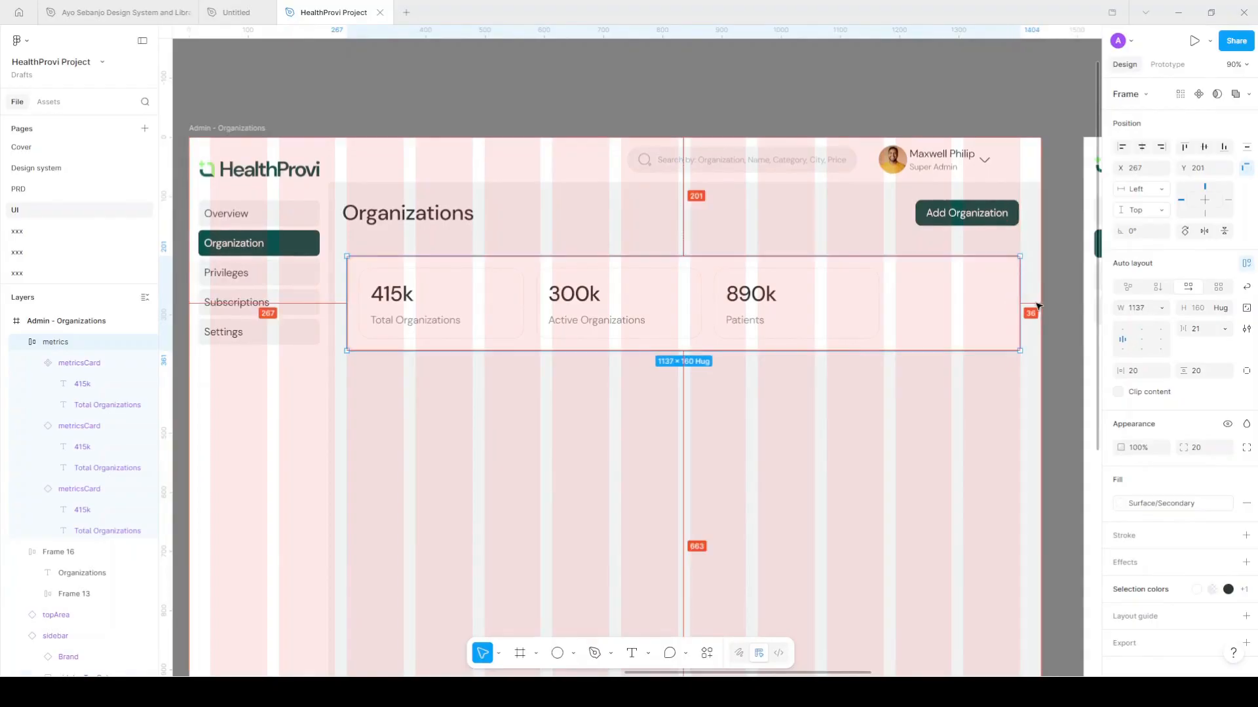
# Inset the header row to x 267, hide the grid, and place a label copy below the metrics
pyautogui.click(1053, 355)
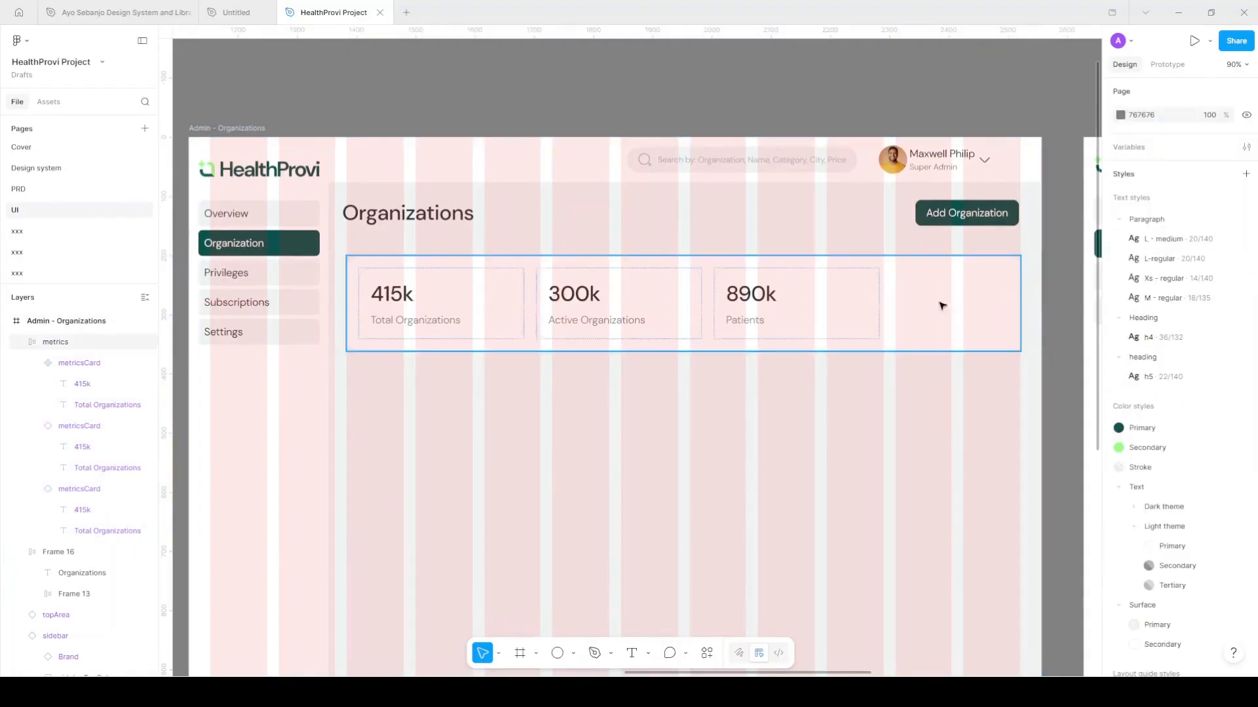
pyautogui.click(364, 226)
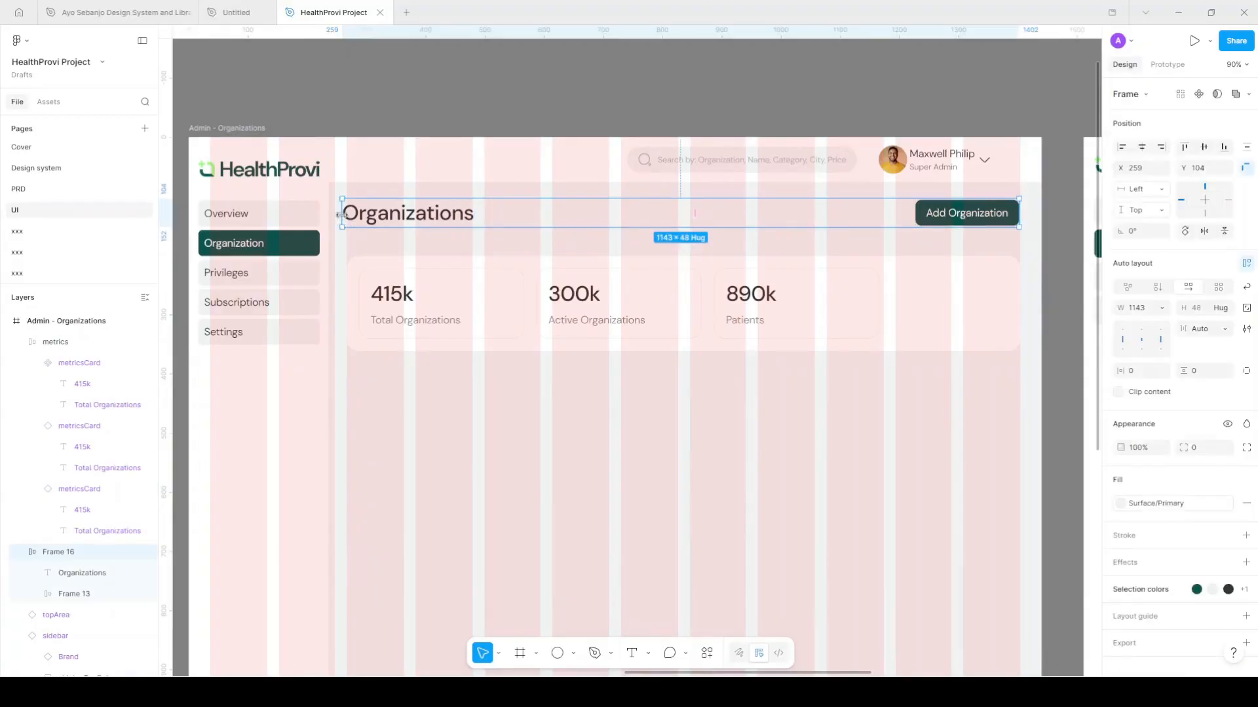
pyautogui.moveTo(342, 216); pyautogui.dragTo(347, 216)
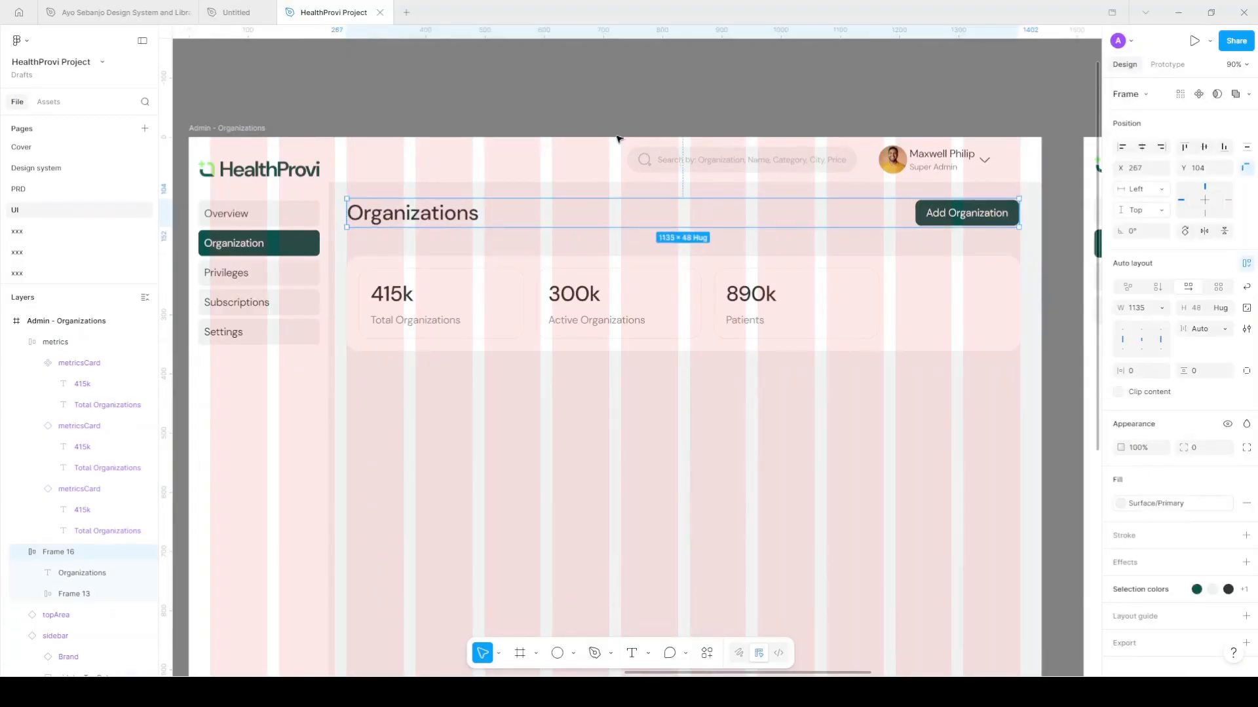
pyautogui.press('Escape')
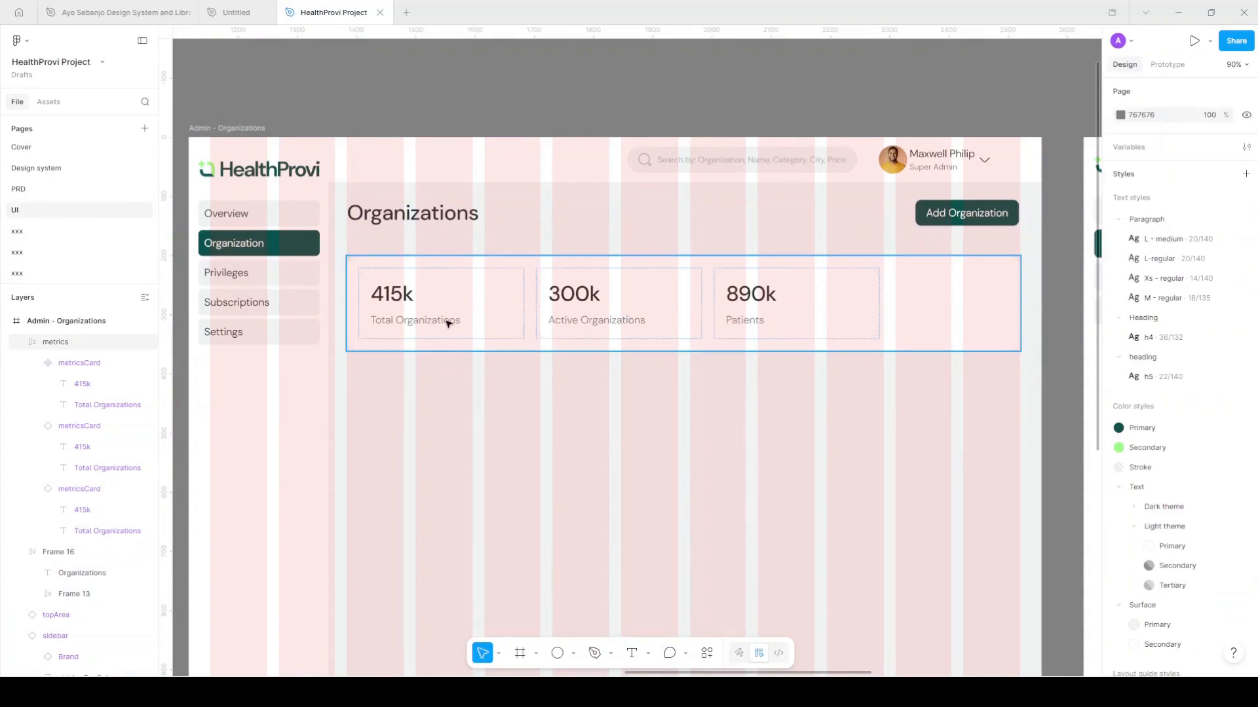
pyautogui.hotkey('ctrl', 'shift', '4')
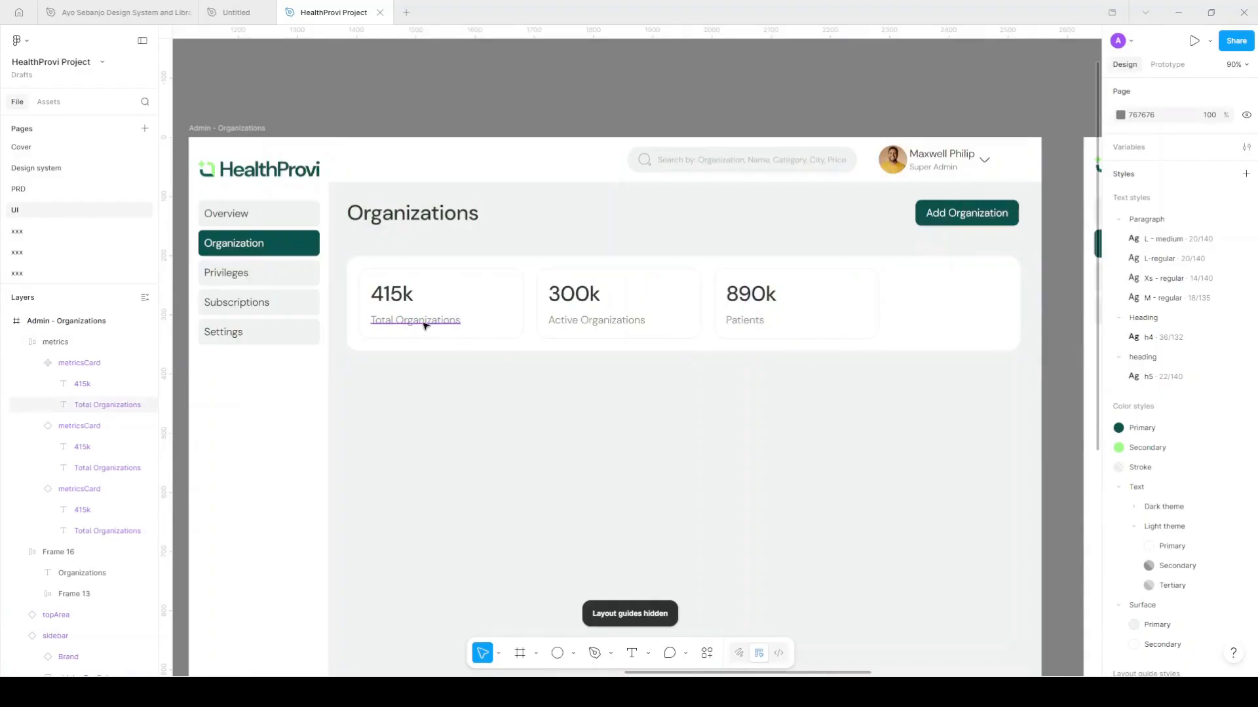
pyautogui.moveTo(418, 325); pyautogui.dragTo(395, 400)
# Retype the copied label to read 'Patient type'
pyautogui.doubleClick(395, 400)
pyautogui.write('Pato')
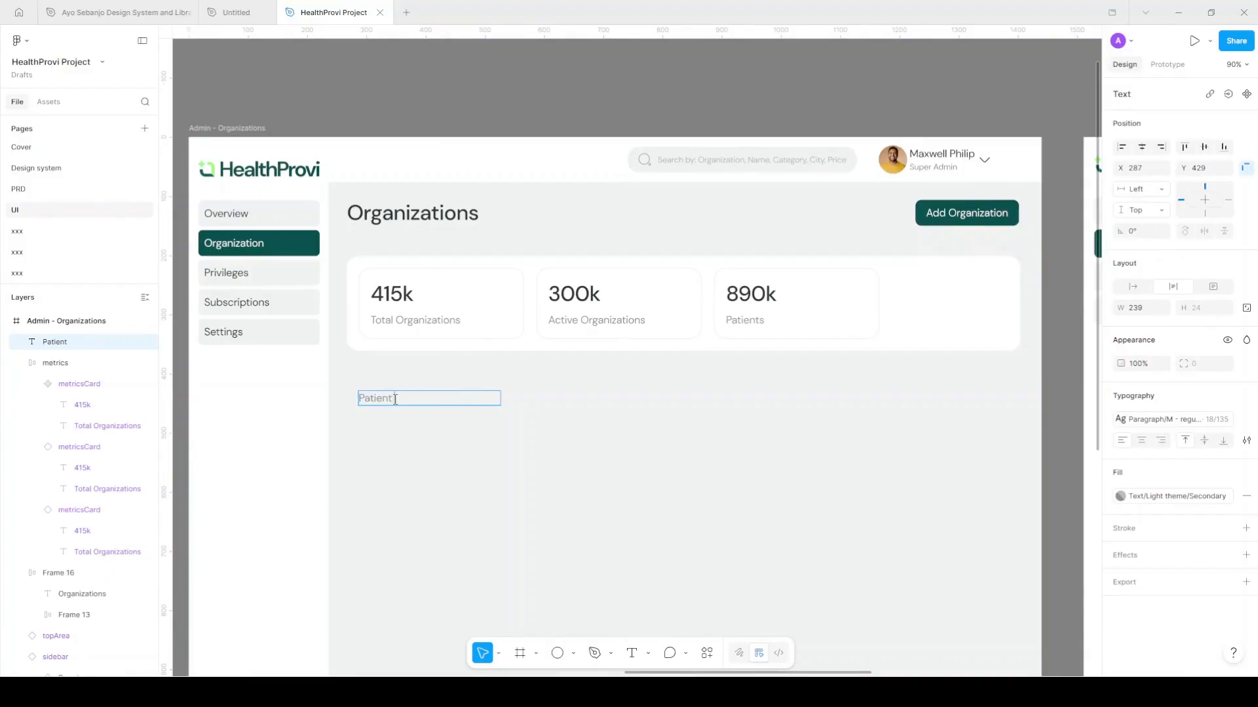
pyautogui.hscroll(10, 871, 256)
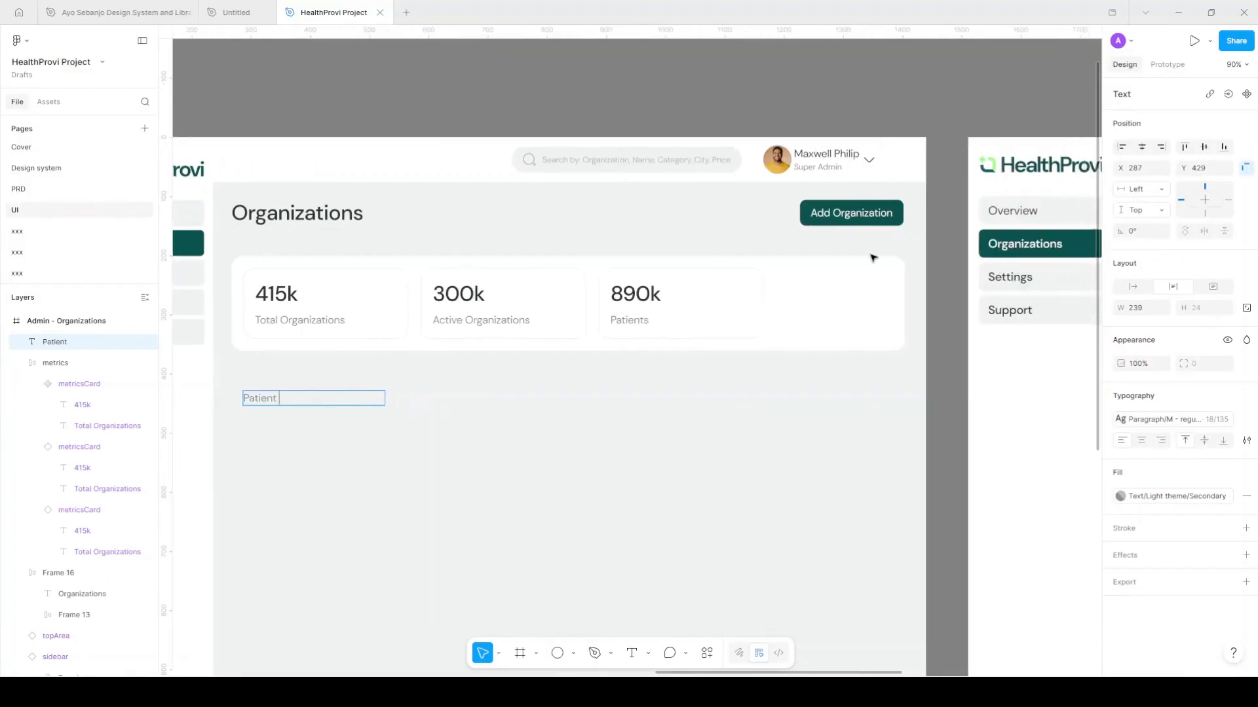
pyautogui.hscroll(-8, 871, 258)
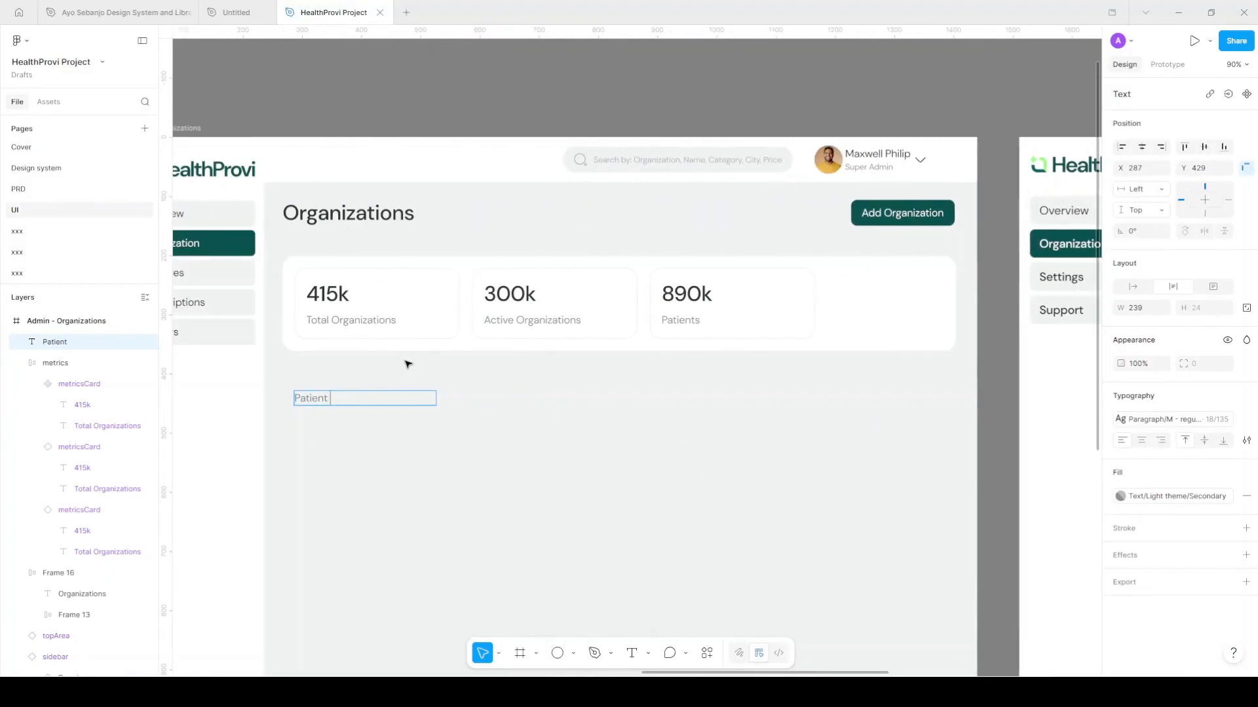
pyautogui.write('type')
pyautogui.press('Escape')
# Colour the Patient type label with the Text/Dark theme/Primary style
pyautogui.scroll(5, 317, 401)
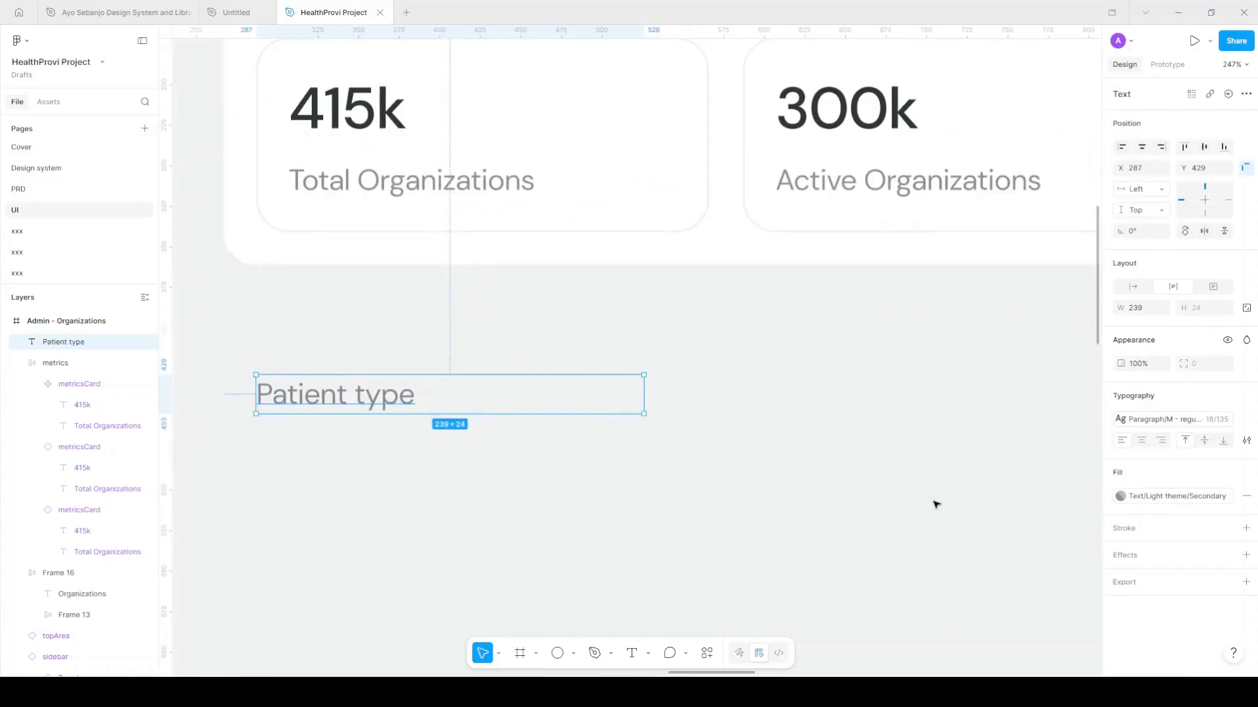
pyautogui.click(1153, 496)
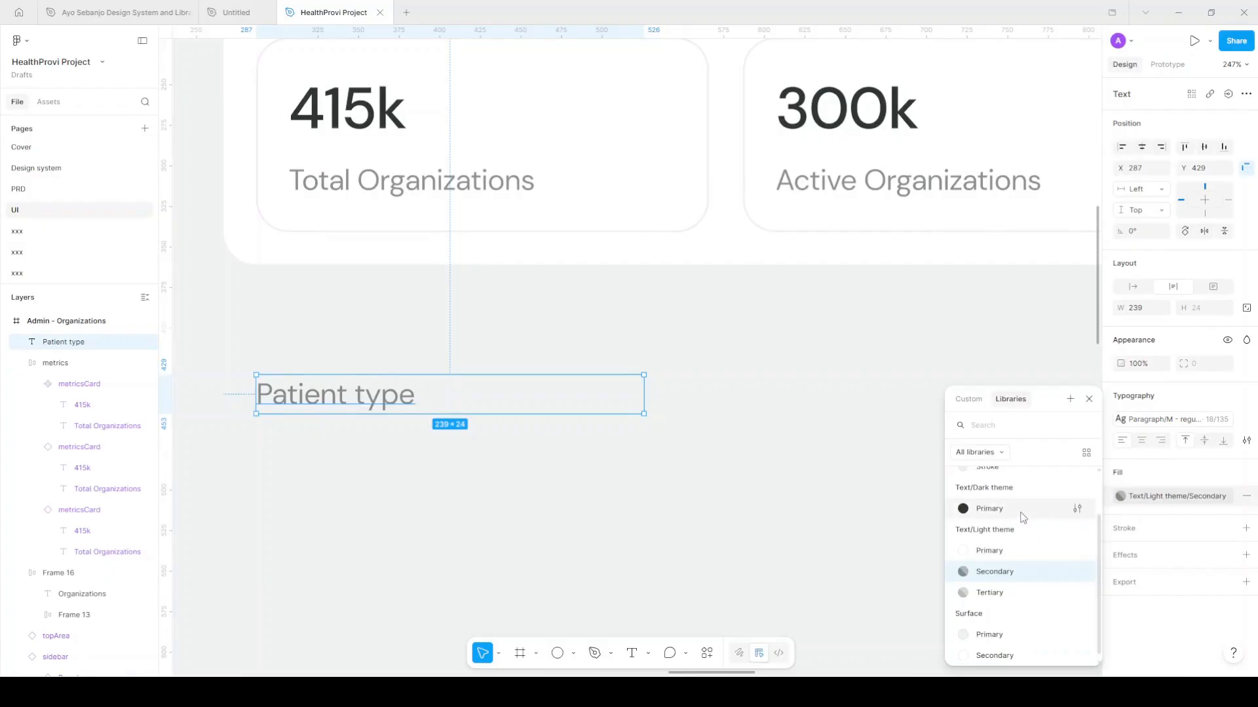
pyautogui.click(1019, 511)
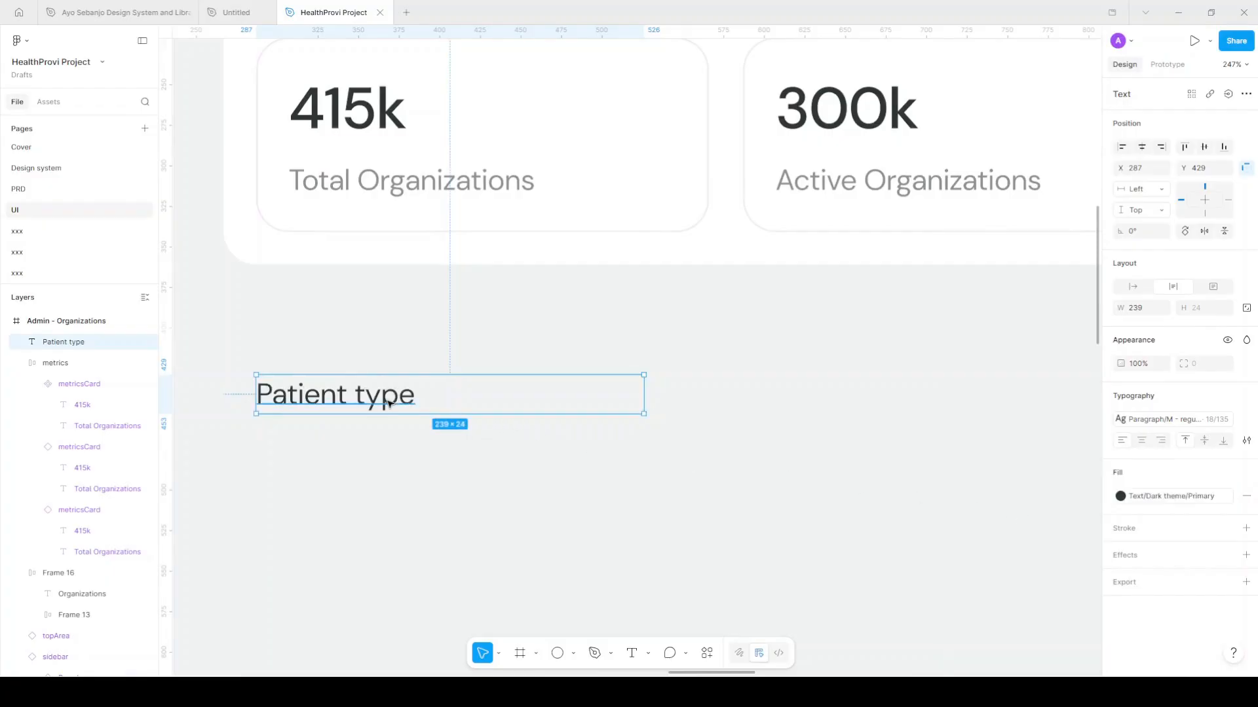
pyautogui.scroll(-2, 405, 439)
pyautogui.scroll(-2, 405, 438)
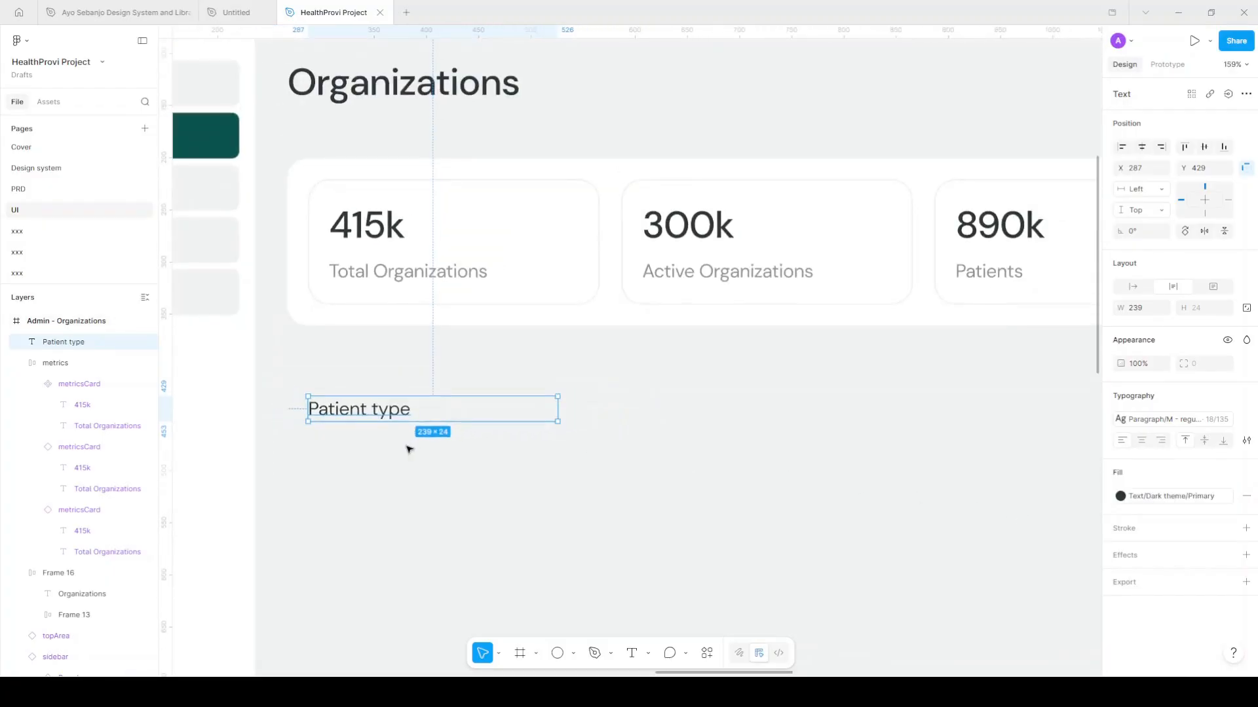
pyautogui.scroll(-2, 435, 429)
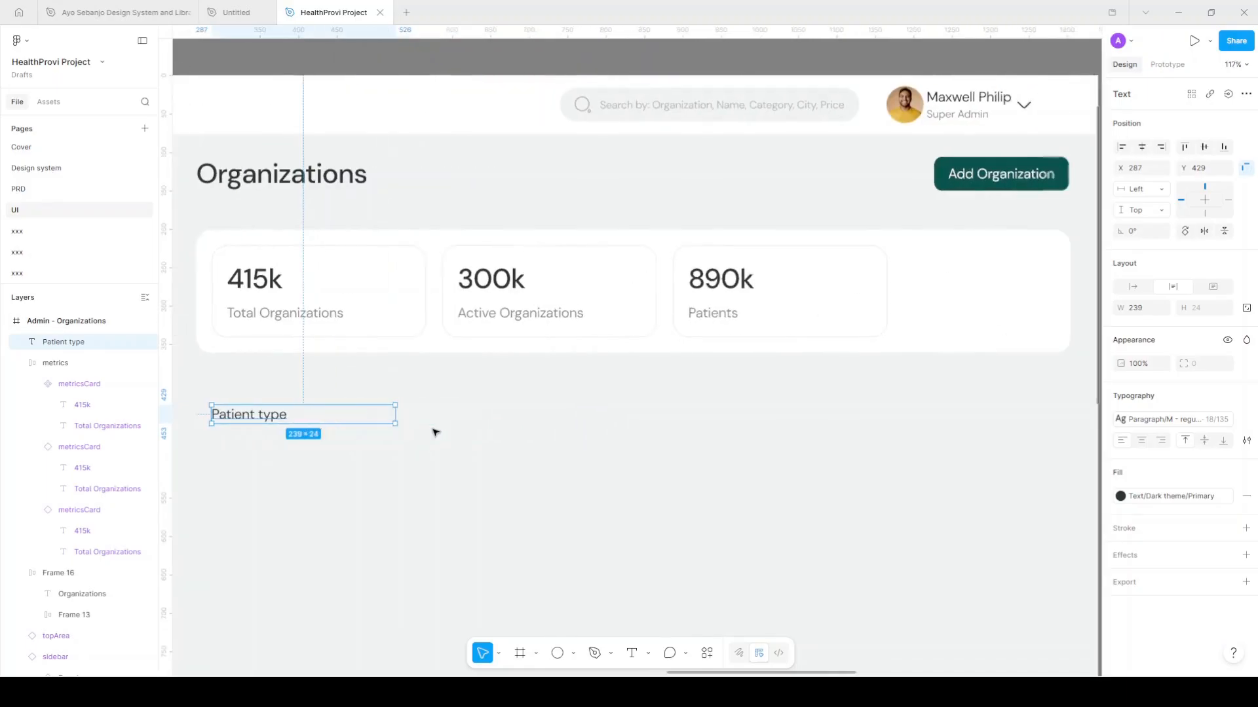
pyautogui.scroll(-2, 435, 430)
pyautogui.hscroll(-3, 435, 430)
pyautogui.hscroll(2, 435, 430)
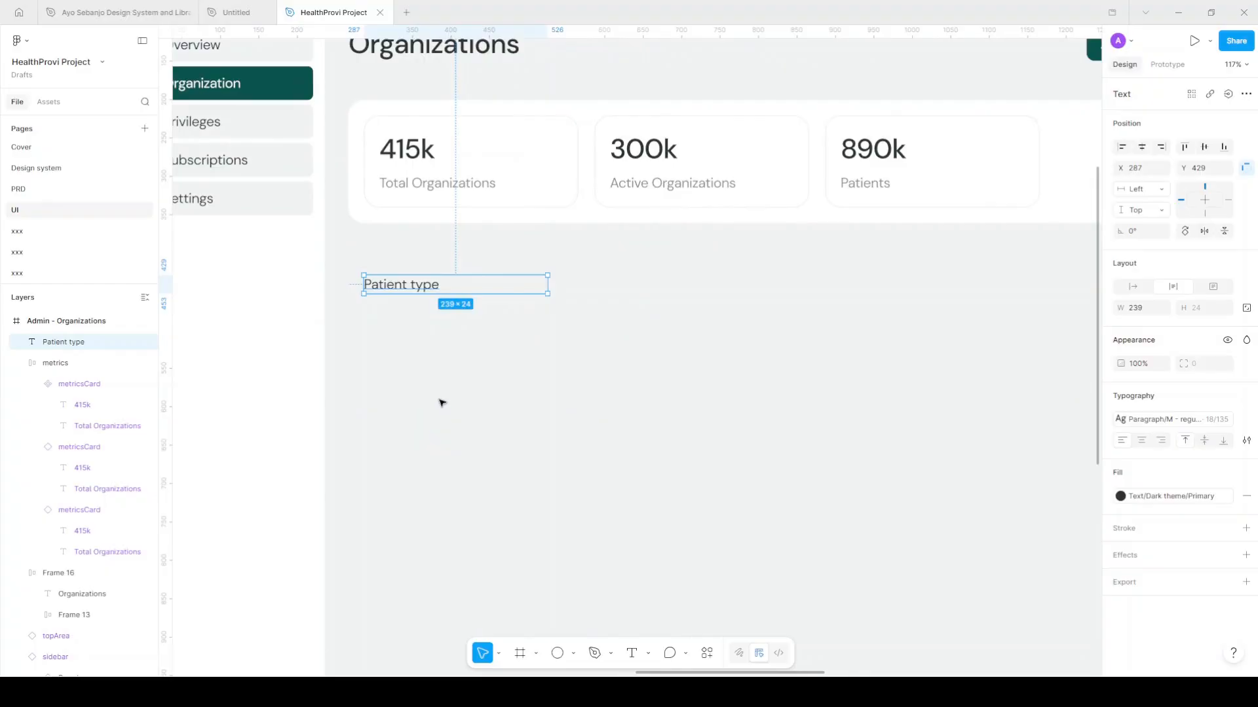
# Draw a 998-wide card frame around Patient type filled with Surface/Secondary
pyautogui.press('f')
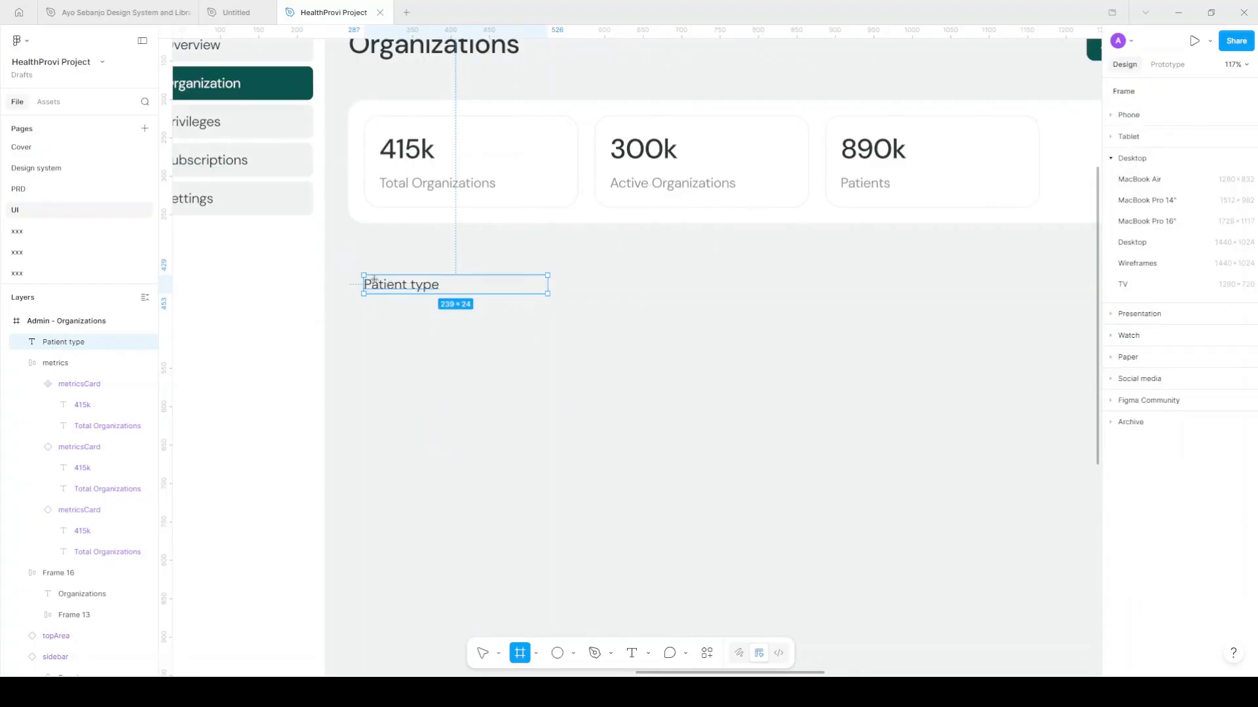
pyautogui.moveTo(342, 251)
pyautogui.mouseDown()
pyautogui.moveTo(1157, 458)
pyautogui.moveTo(1142, 445)
pyautogui.mouseUp()
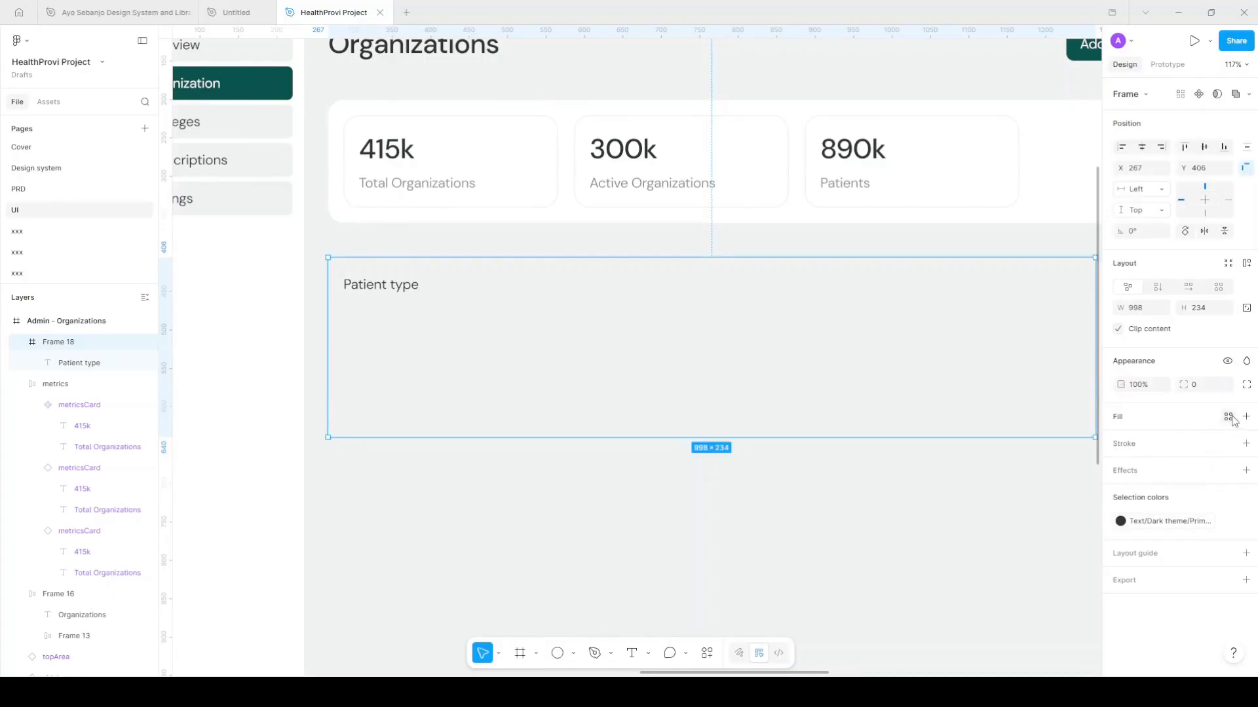
pyautogui.click(1228, 417)
pyautogui.scroll(-2, 1027, 589)
pyautogui.click(1012, 650)
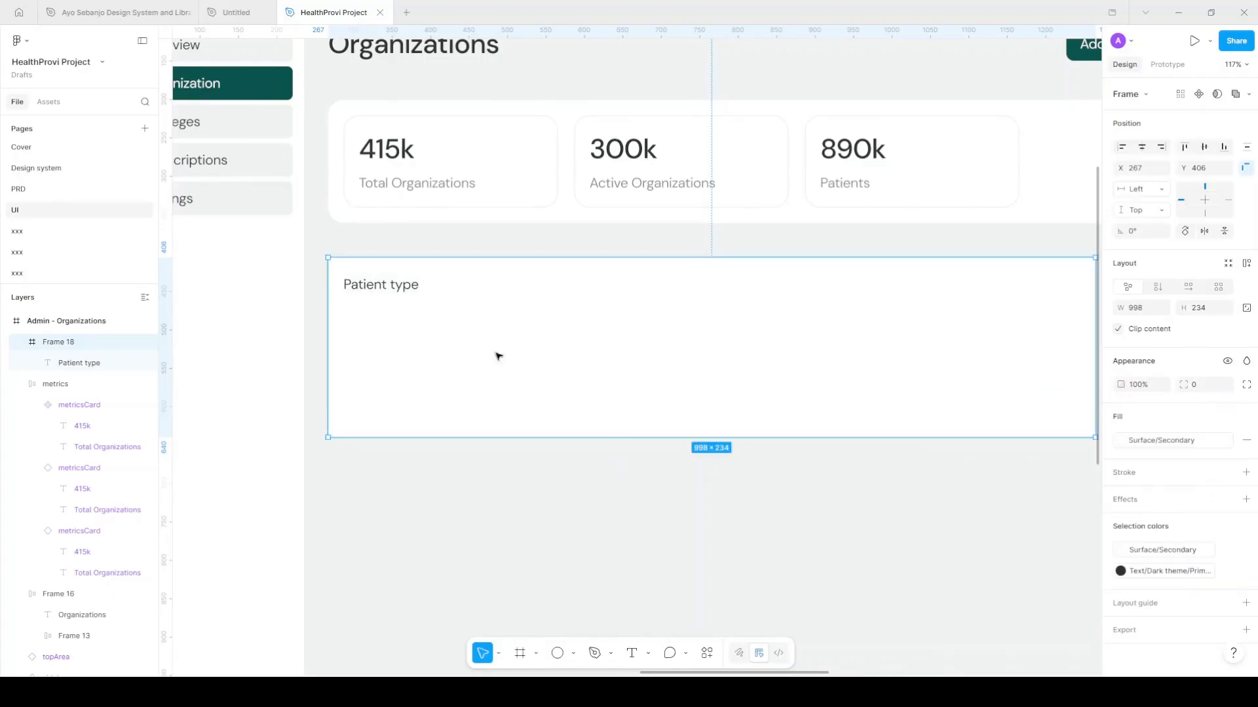
pyautogui.hscroll(1, 346, 300)
pyautogui.keyDown('ctrl'); pyautogui.scroll(-2, 346, 299); pyautogui.keyUp('ctrl')
pyautogui.hscroll(10, 346, 305)
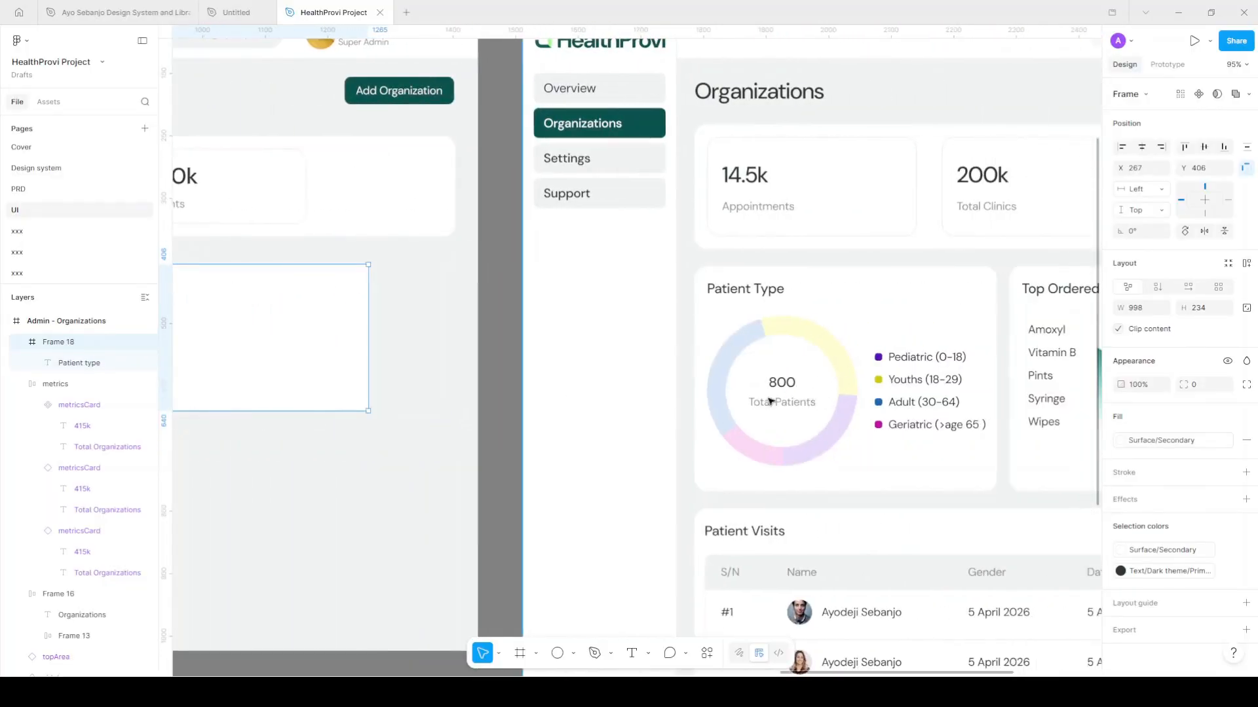
pyautogui.hscroll(-8, 844, 439)
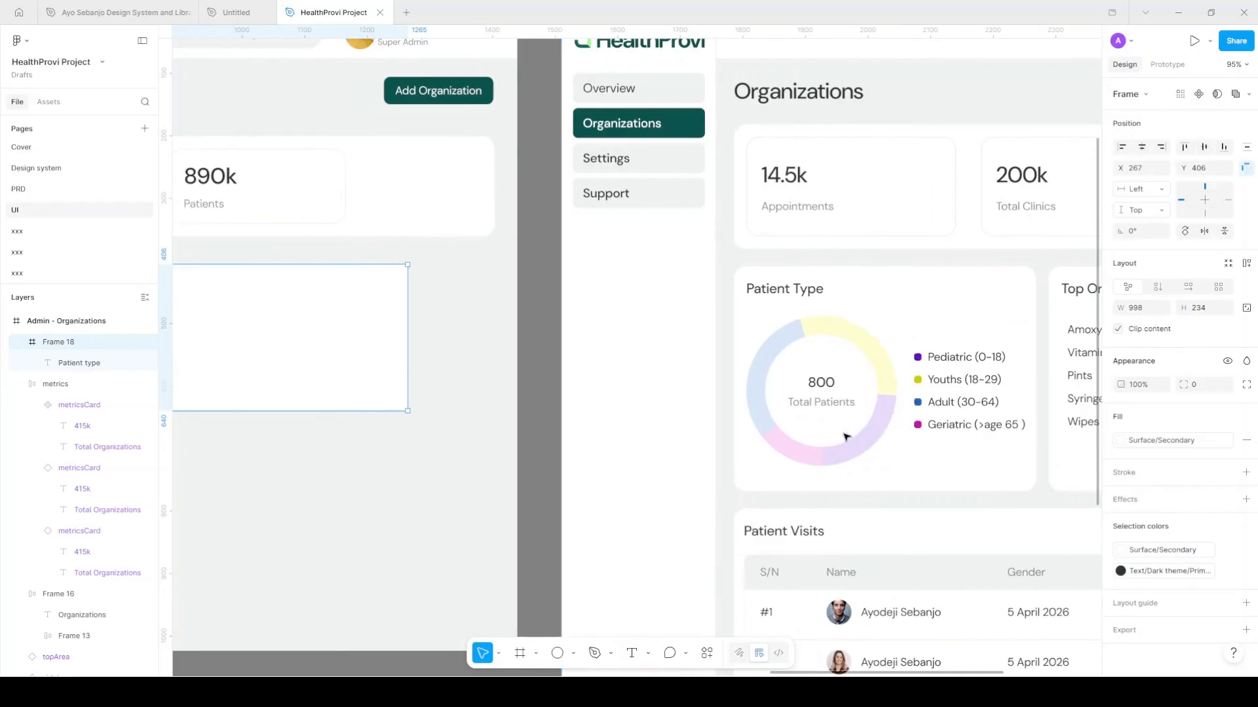
pyautogui.hscroll(-3, 844, 439)
pyautogui.hscroll(3, 550, 429)
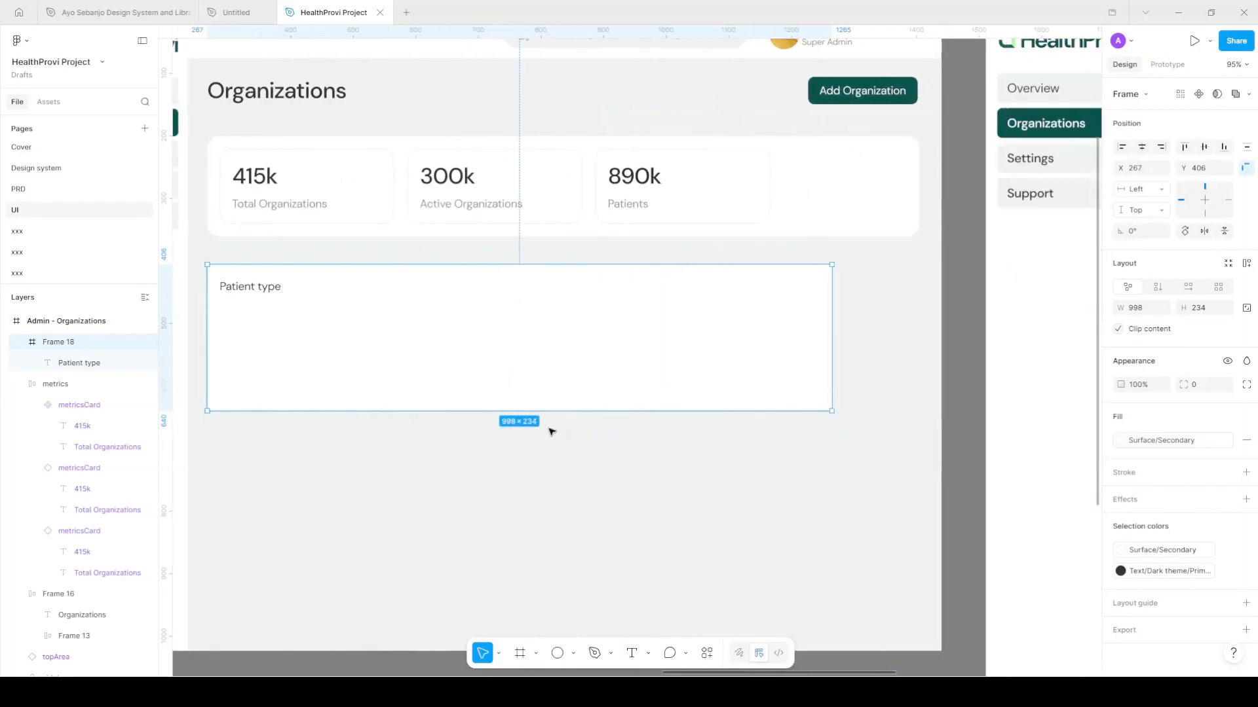
pyautogui.keyDown('ctrl'); pyautogui.scroll(-1, 574, 442); pyautogui.keyUp('ctrl')
# Draw a 187×187 circle in the card and move it below the label
pyautogui.click(558, 655)
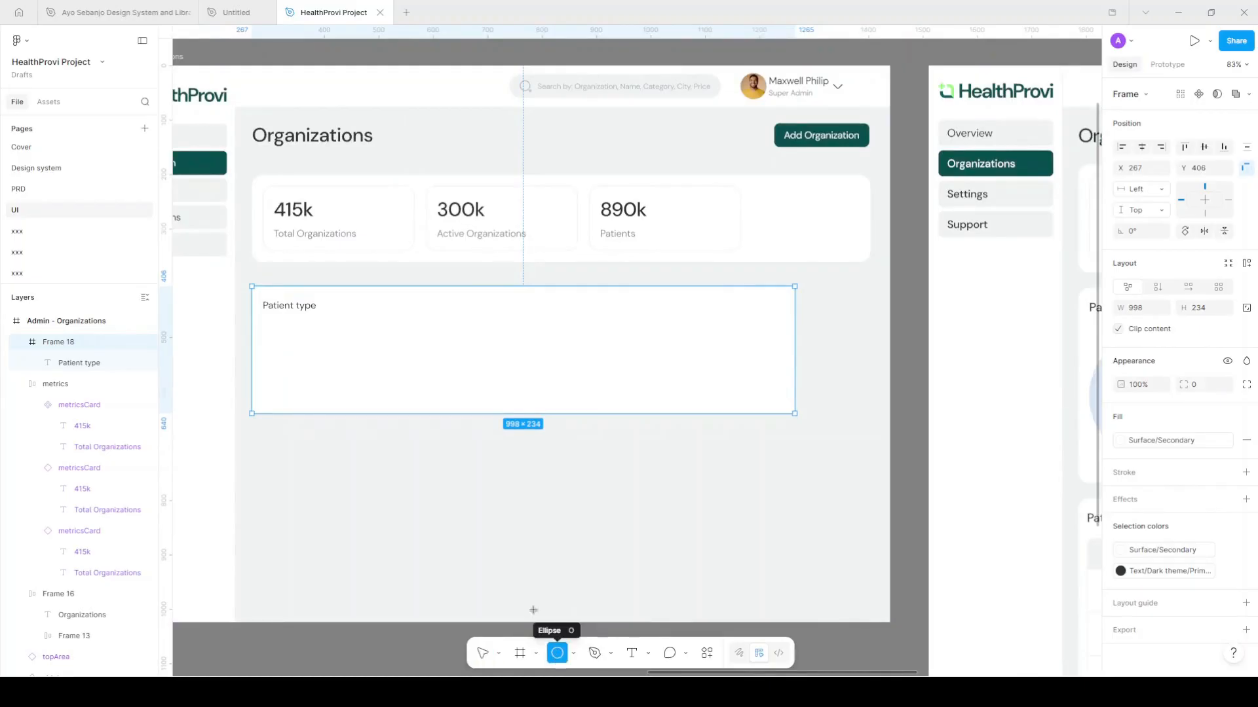
pyautogui.moveTo(269, 323)
pyautogui.mouseDown()
pyautogui.moveTo(370, 424)
pyautogui.moveTo(430, 522)
pyautogui.mouseUp()
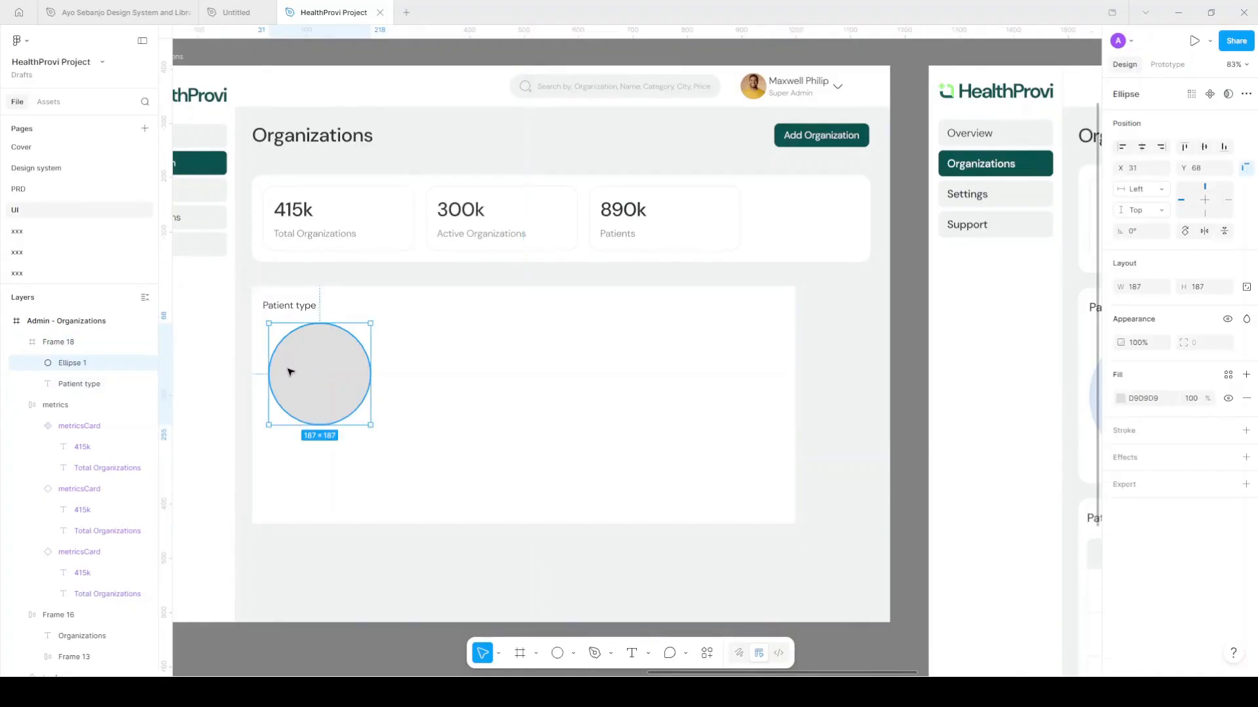
pyautogui.click(286, 369)
pyautogui.scroll(3, 286, 368)
pyautogui.moveTo(315, 374); pyautogui.dragTo(315, 394)
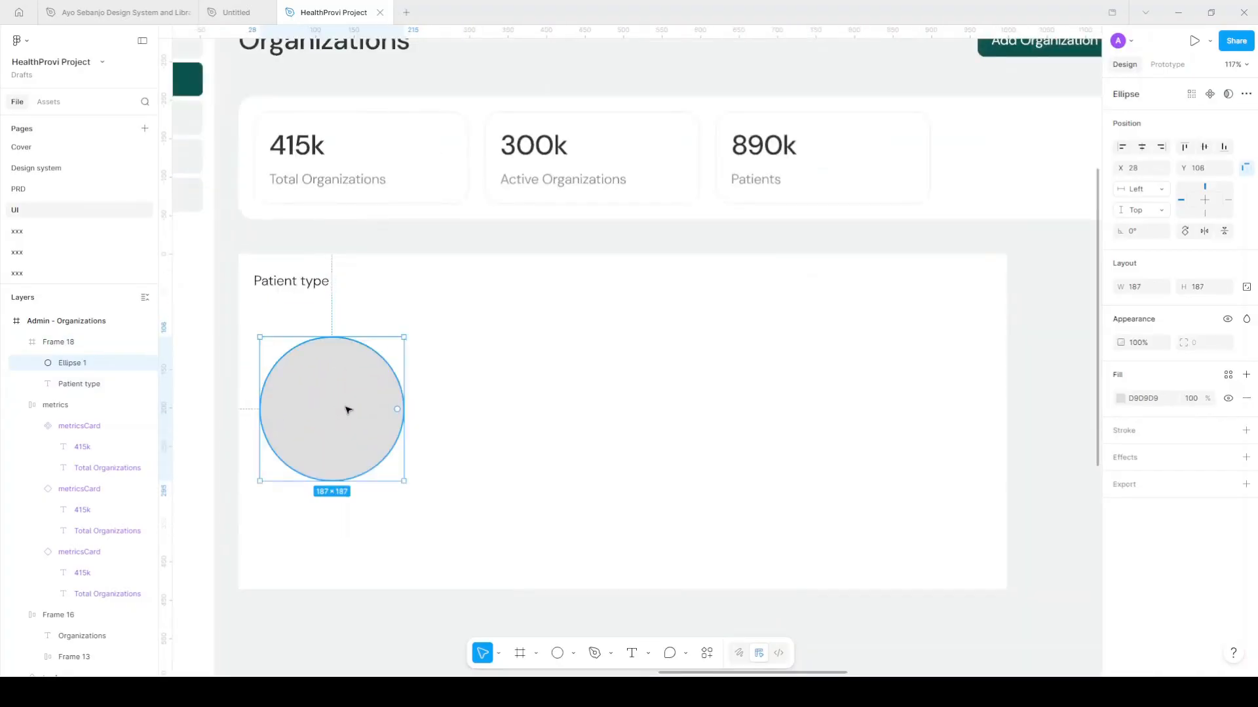
# Pan to the reference dashboard's Patient Type chart, then return to the grey circle
pyautogui.hscroll(-3, 347, 409)
pyautogui.scroll(2, 393, 410)
pyautogui.scroll(-4, 401, 413)
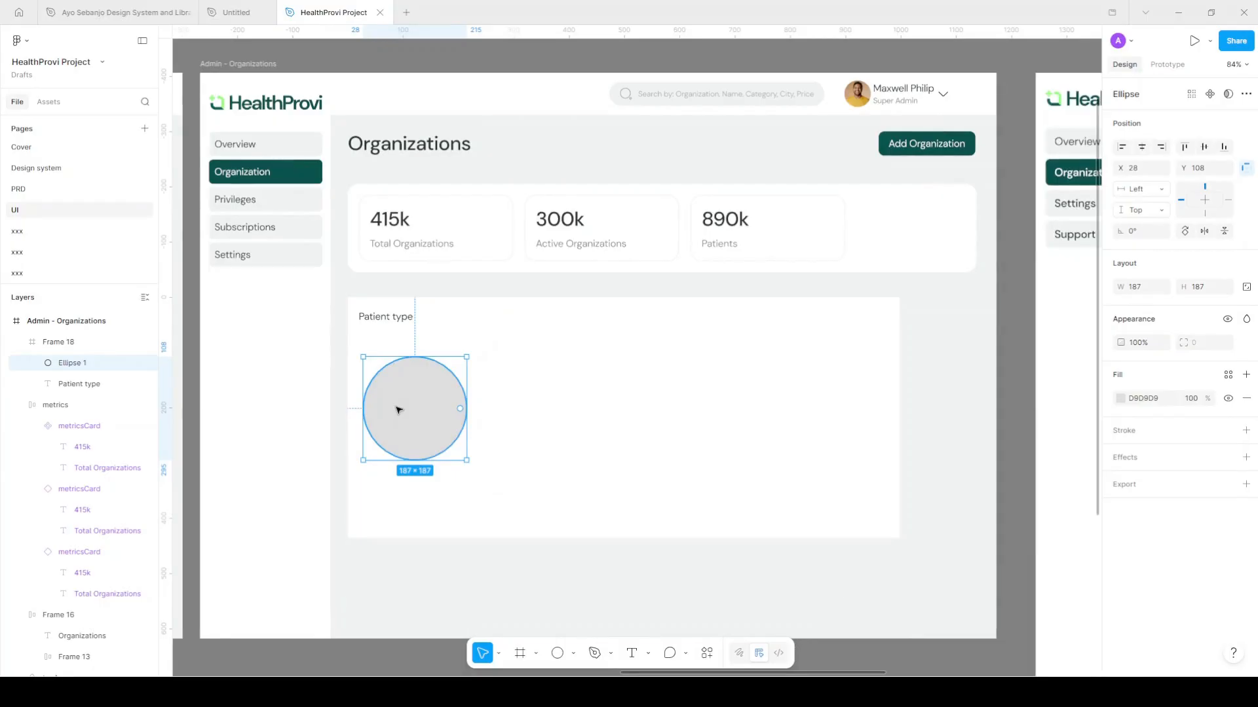
pyautogui.hscroll(10, 427, 397)
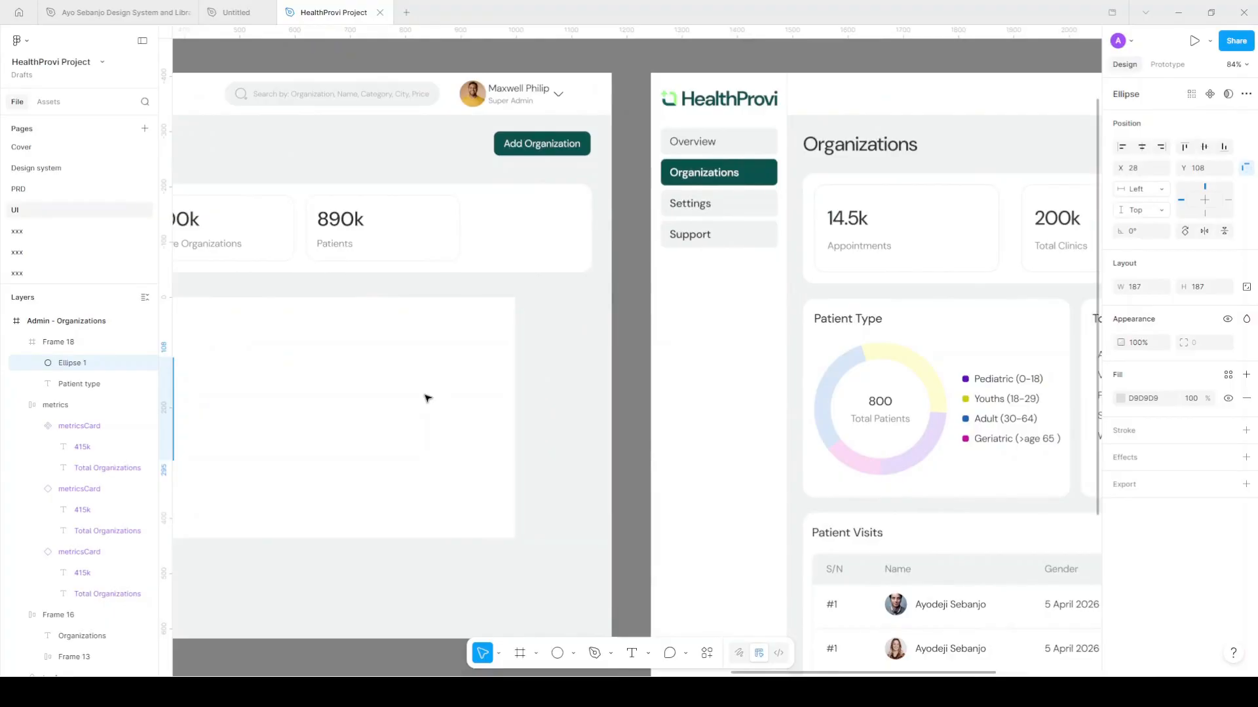
pyautogui.hscroll(-7, 427, 397)
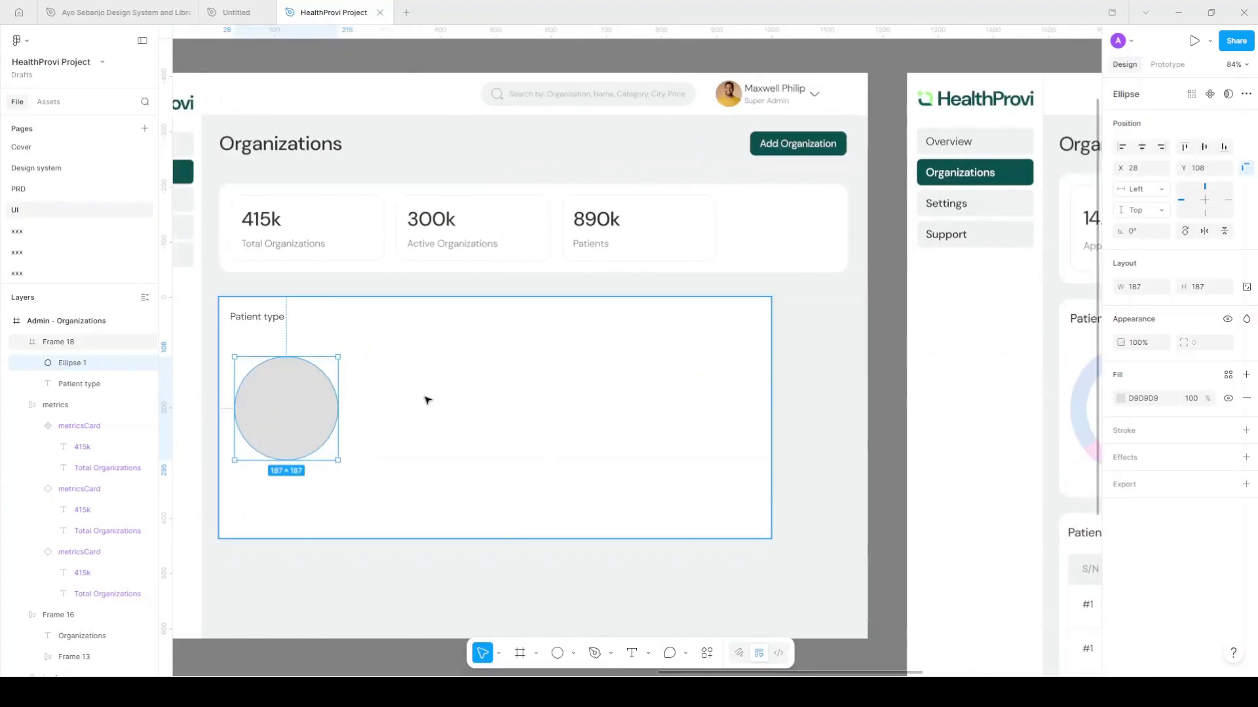
pyautogui.hscroll(8, 432, 397)
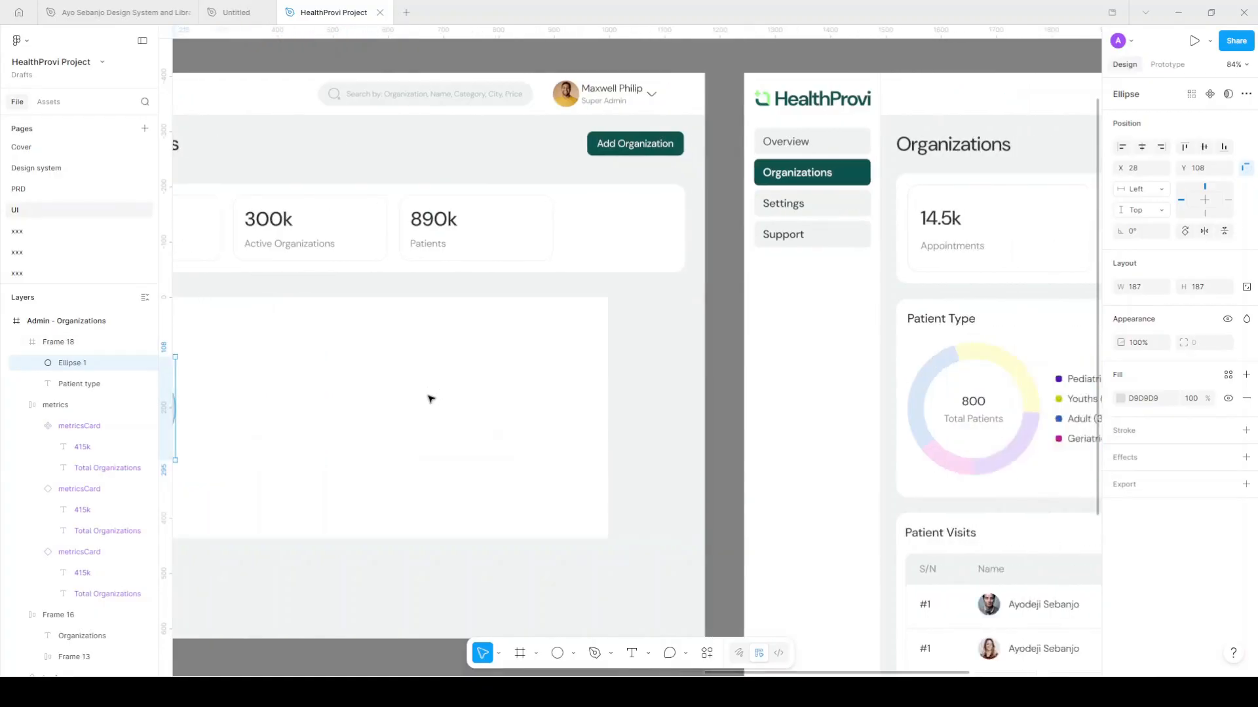
pyautogui.scroll(3, 662, 452)
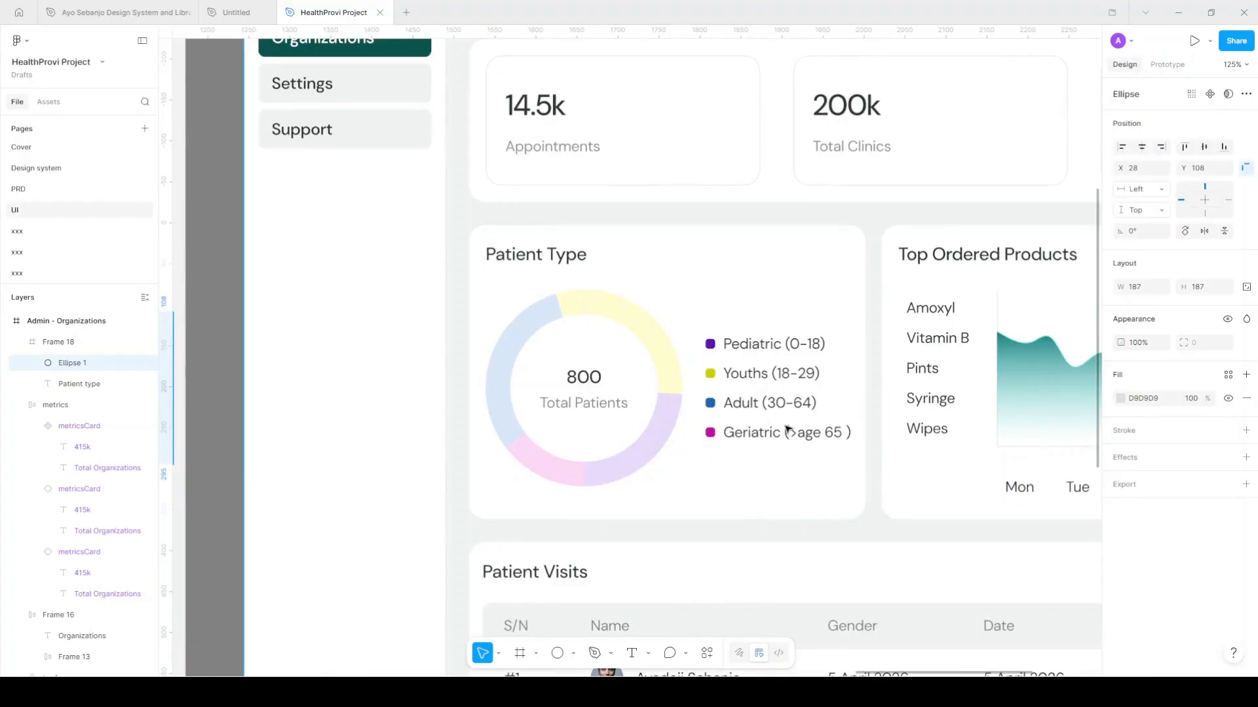
pyautogui.scroll(-5, 795, 430)
pyautogui.scroll(5, 536, 429)
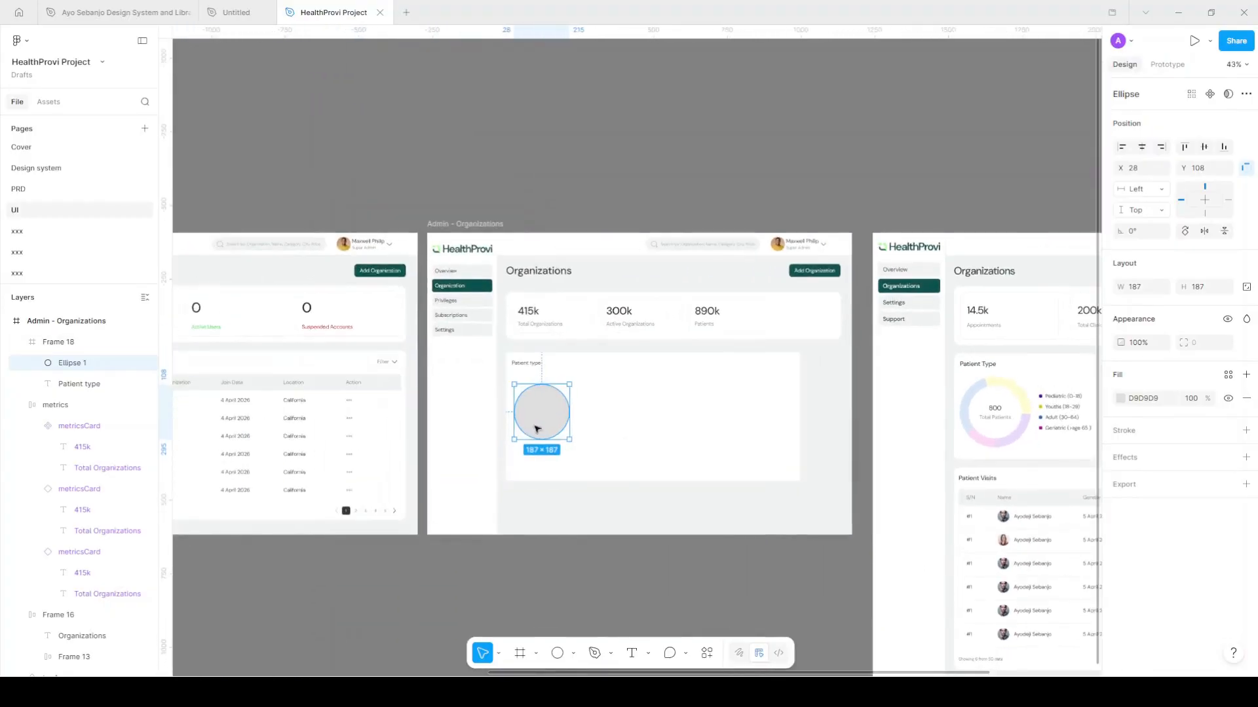
pyautogui.scroll(2, 555, 435)
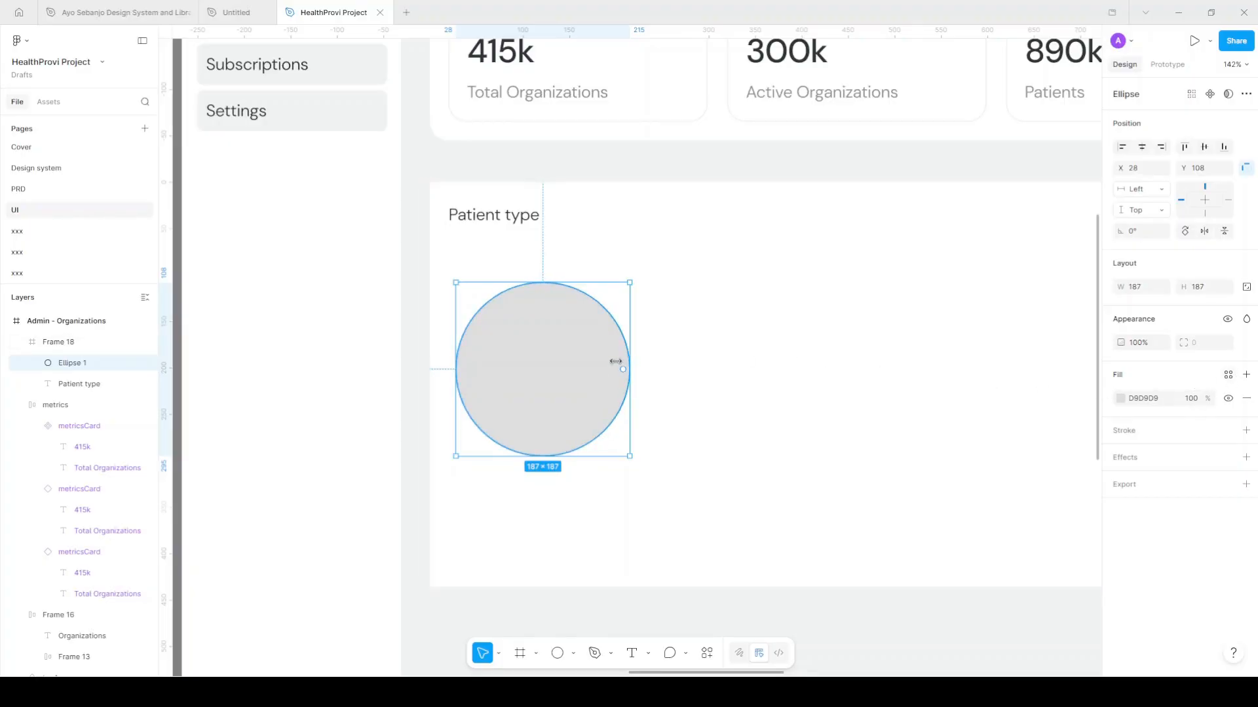
# Fill the grey circle with the Surface/Primary library colour style
pyautogui.click(1228, 375)
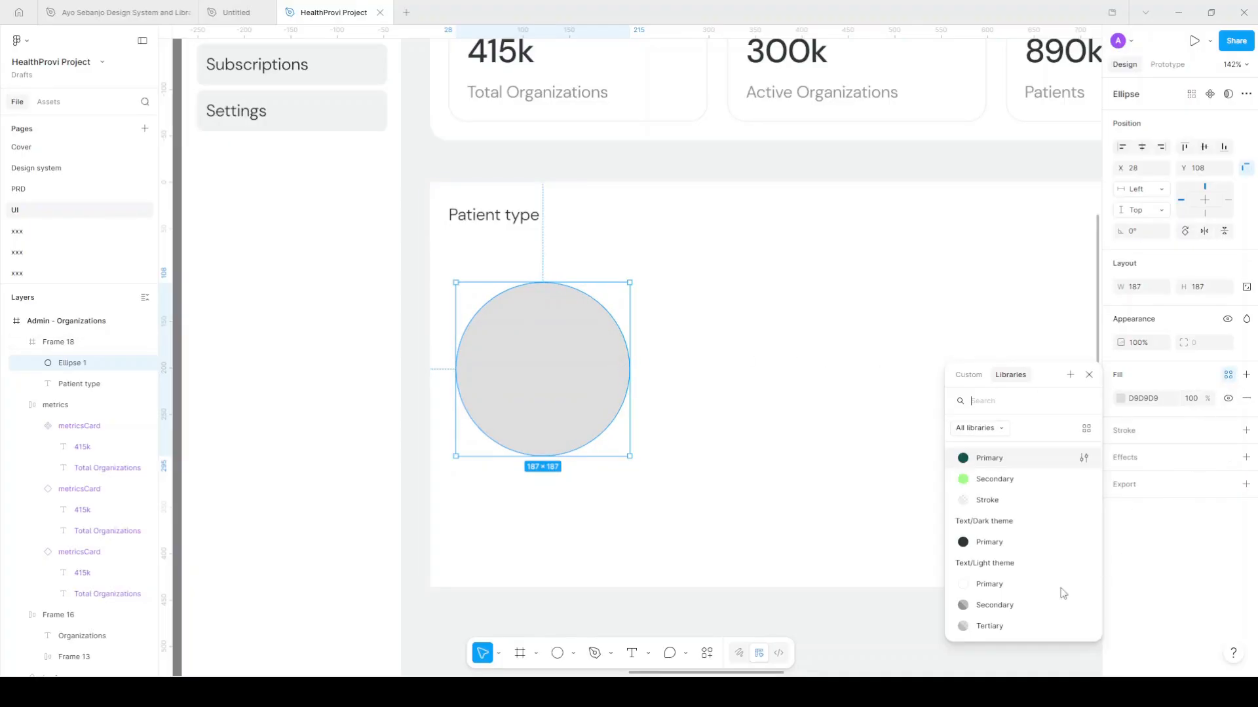
pyautogui.scroll(-3, 1004, 603)
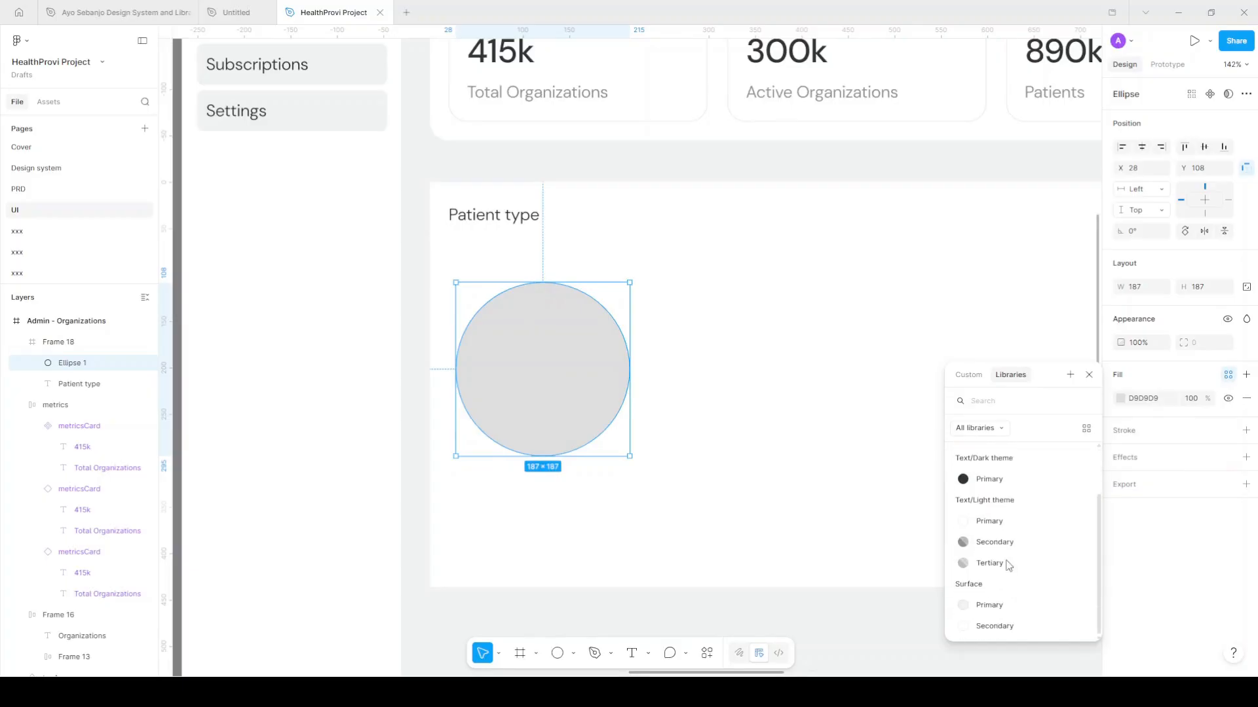
pyautogui.click(1004, 605)
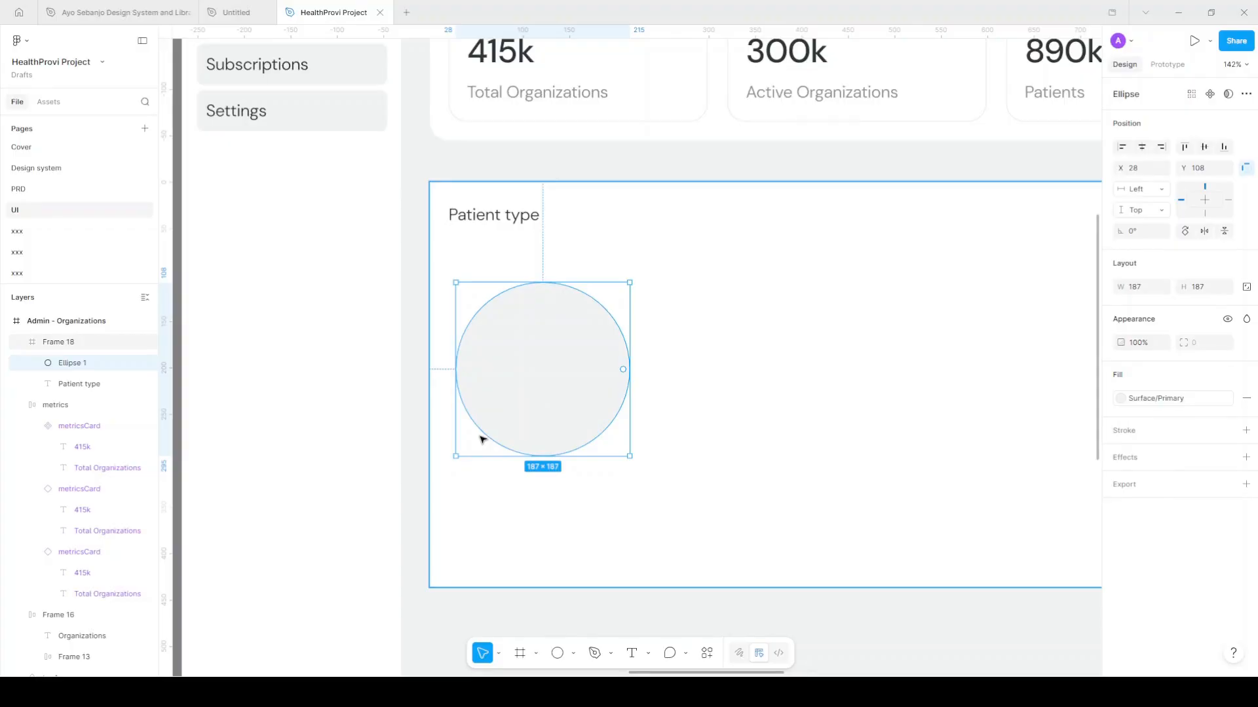
# Duplicate the circle to create Ellipse 2 stacked on top
pyautogui.hotkey('ctrl', 'd')
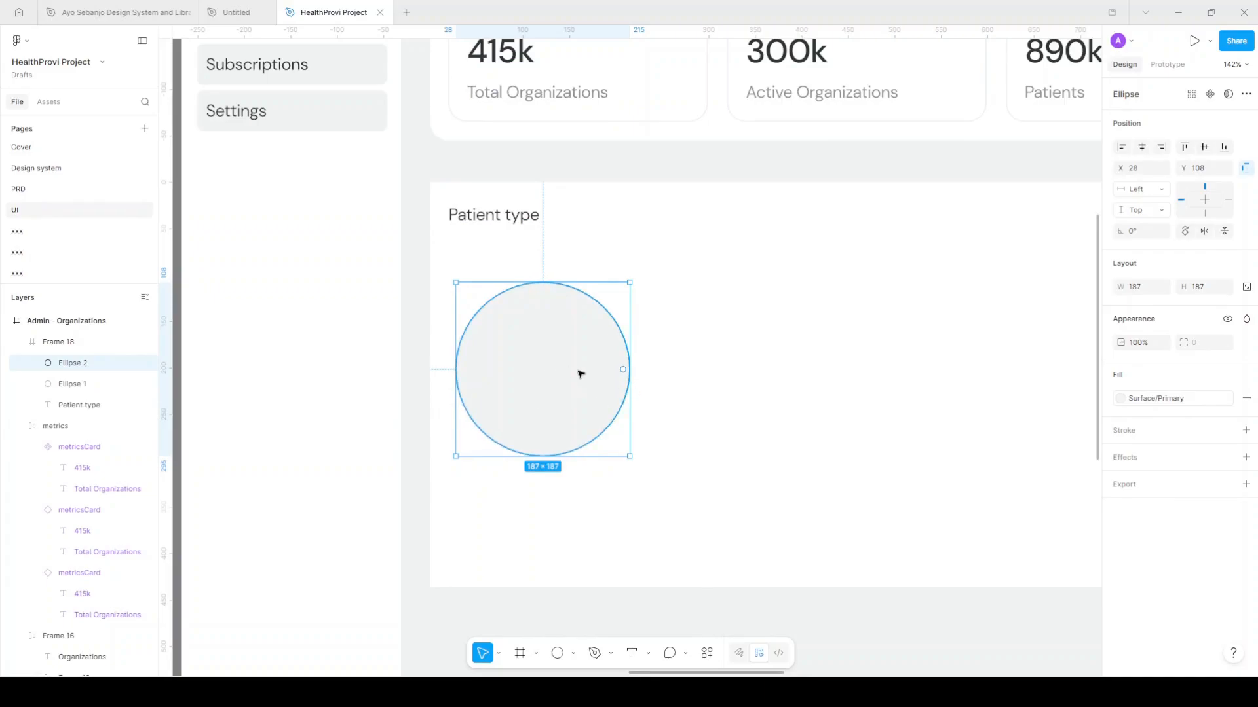
pyautogui.scroll(1, 587, 377)
pyautogui.scroll(1, 589, 377)
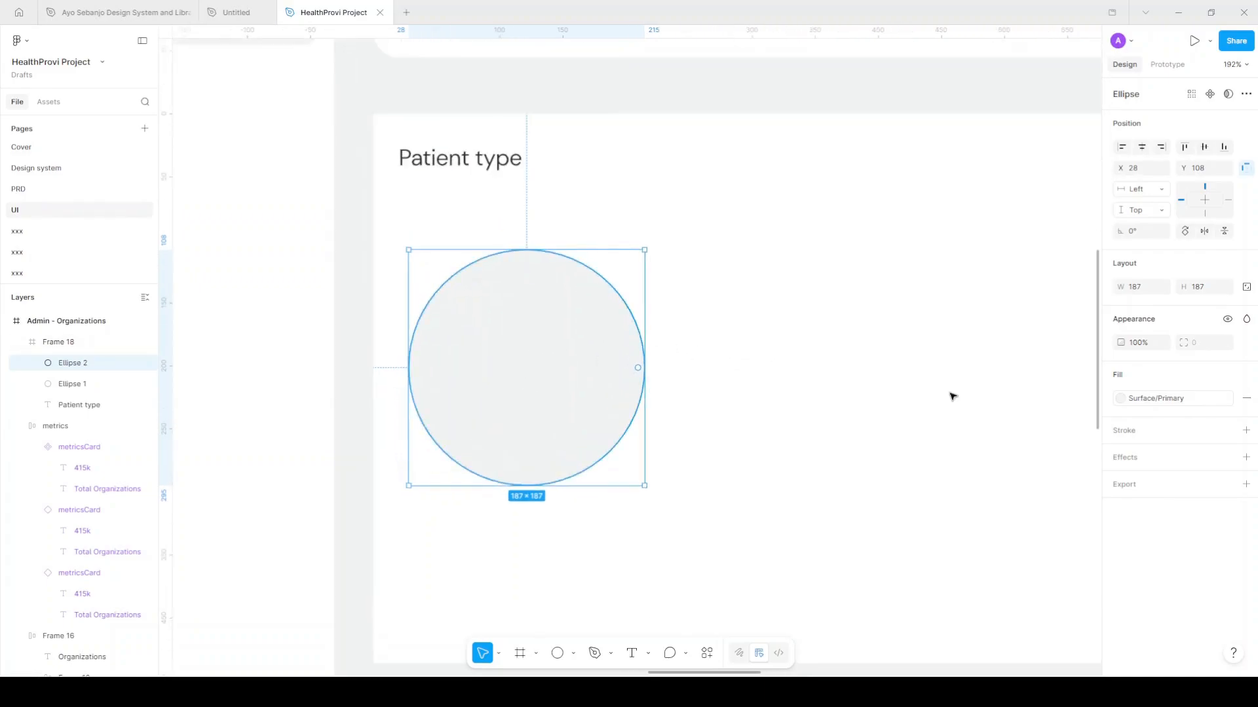
# Move Ellipse 2 beside the original circle at X 226 and fill it teal 62B6B6
pyautogui.moveTo(568, 372); pyautogui.dragTo(815, 374)
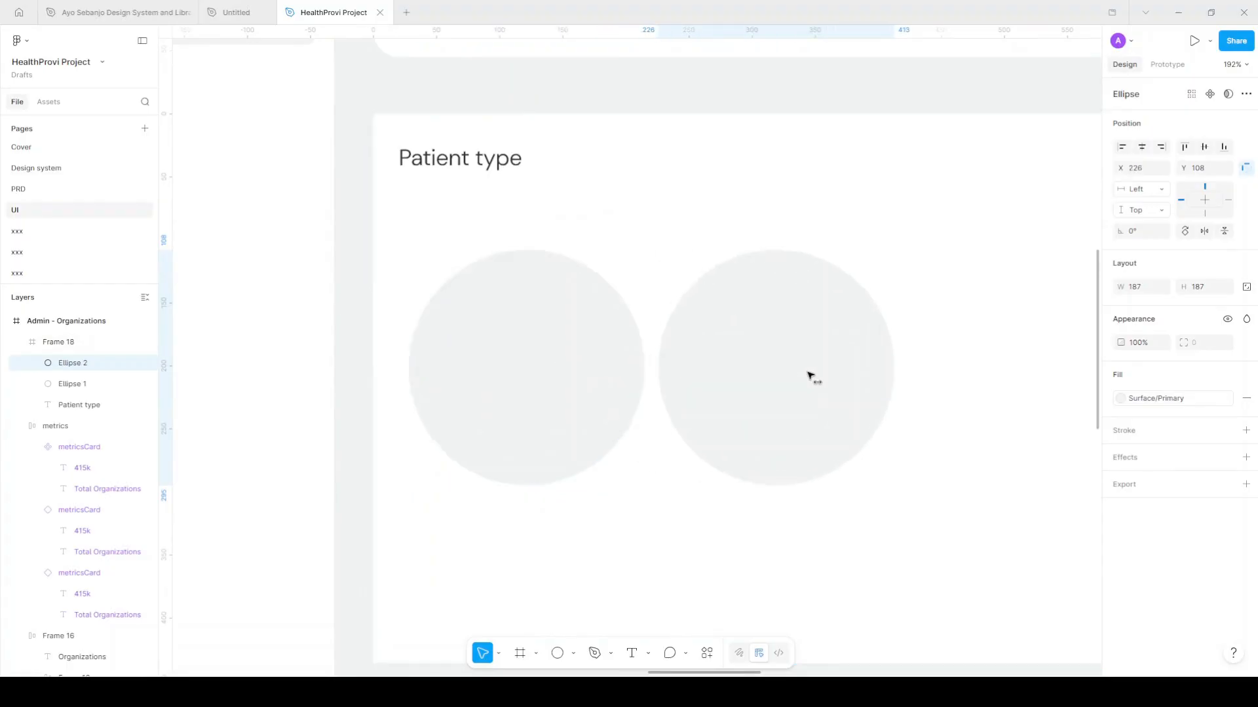
pyautogui.click(1231, 399)
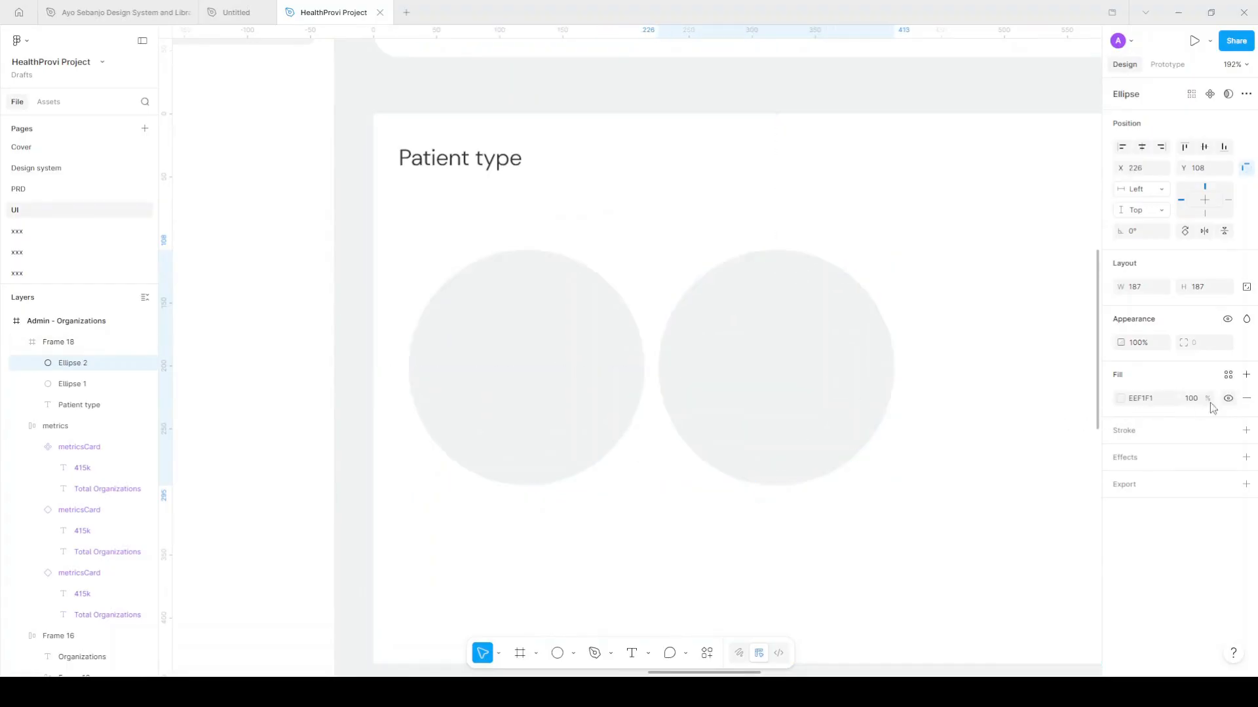
pyautogui.click(1121, 398)
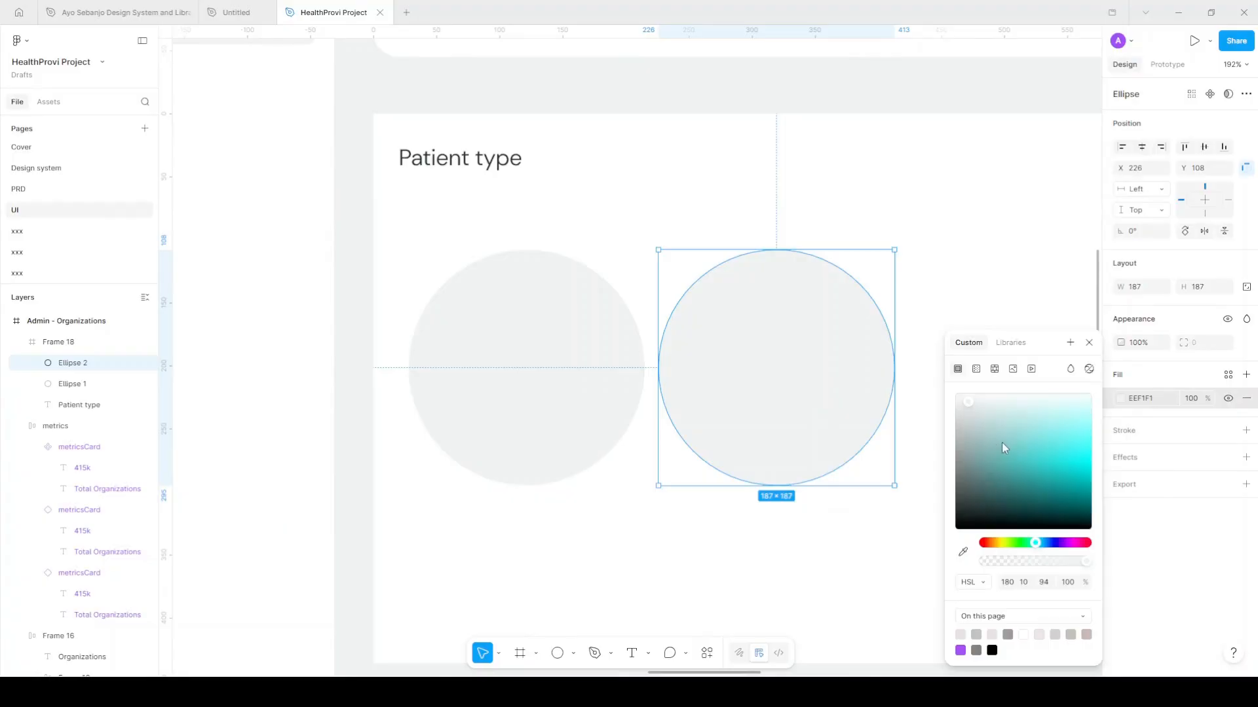
pyautogui.click(1002, 449)
pyautogui.click(1086, 342)
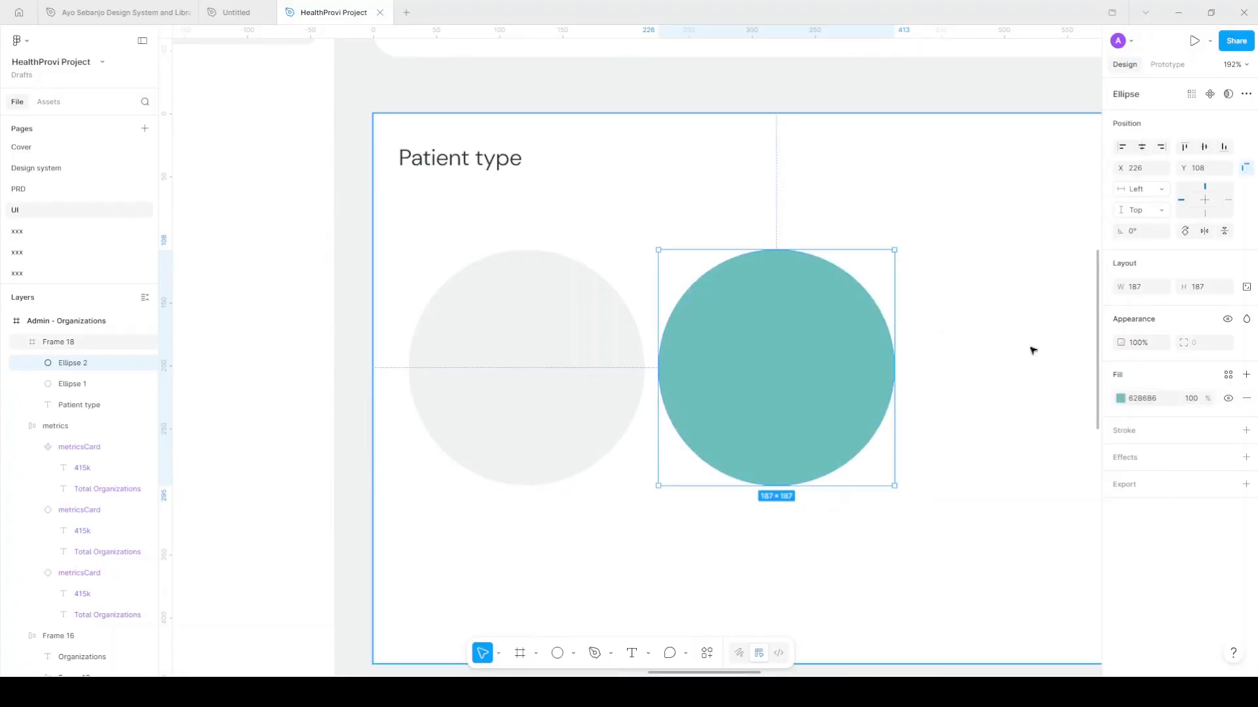
pyautogui.hscroll(3, 762, 344)
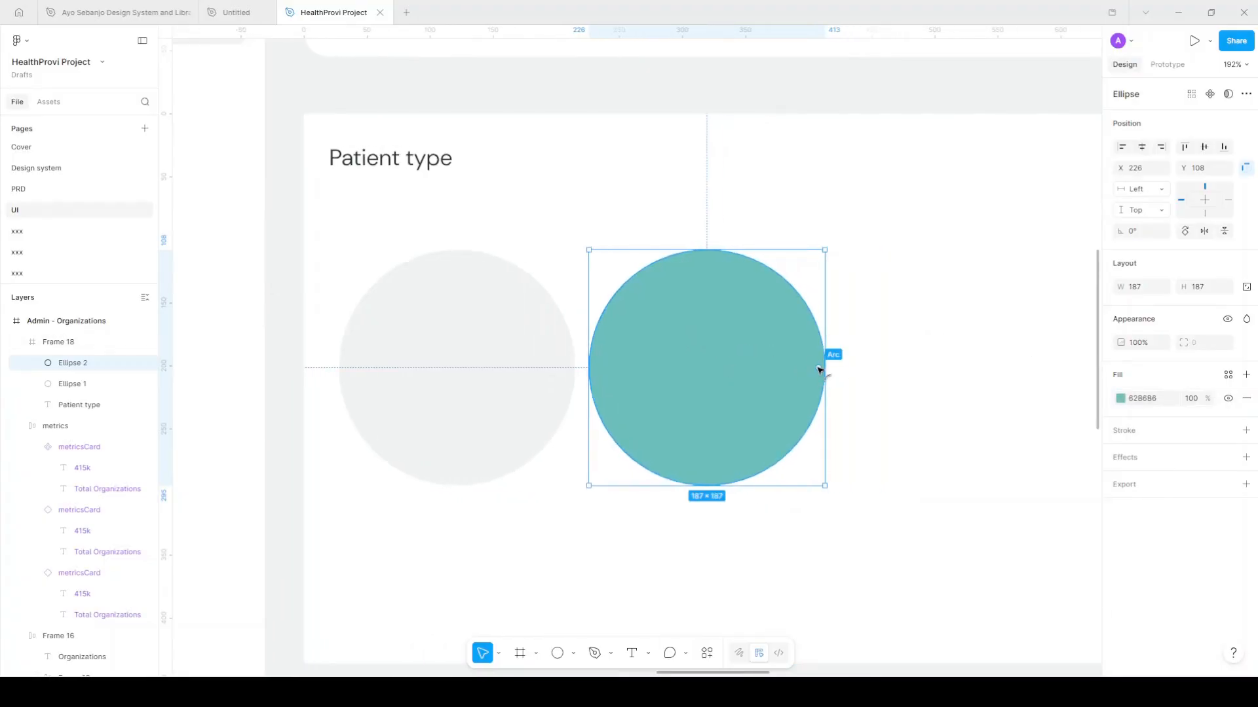
pyautogui.scroll(3, 819, 370)
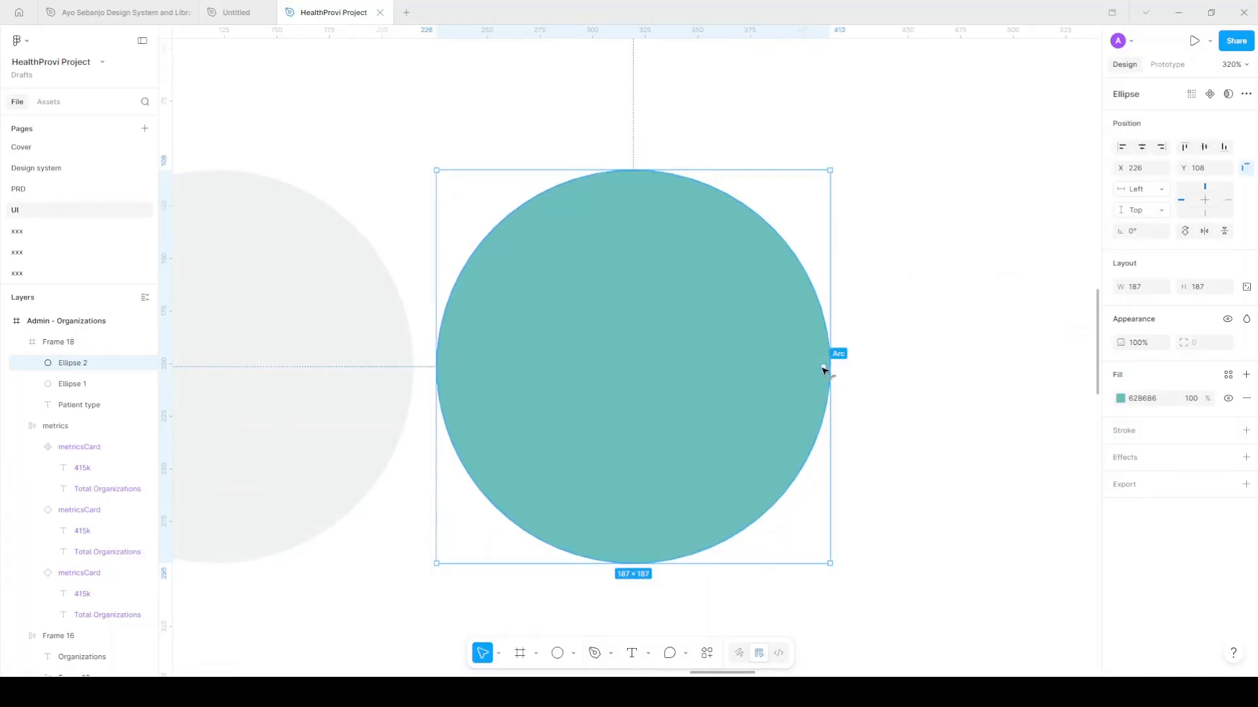
# Reshape teal Ellipse 2 into a hollow arc band starting at -20.86° with 74.98% inner ratio
pyautogui.moveTo(824, 369); pyautogui.dragTo(458, 369)
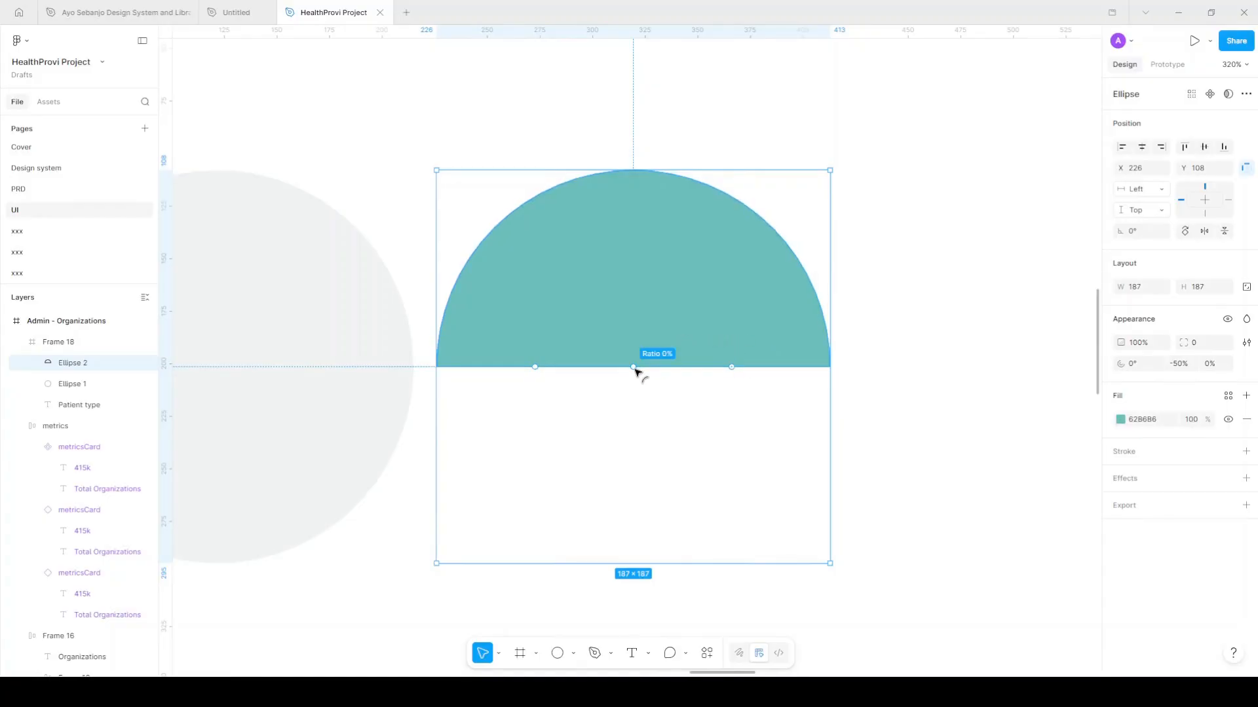
pyautogui.moveTo(633, 369); pyautogui.dragTo(675, 220)
pyautogui.moveTo(674, 219); pyautogui.dragTo(657, 344)
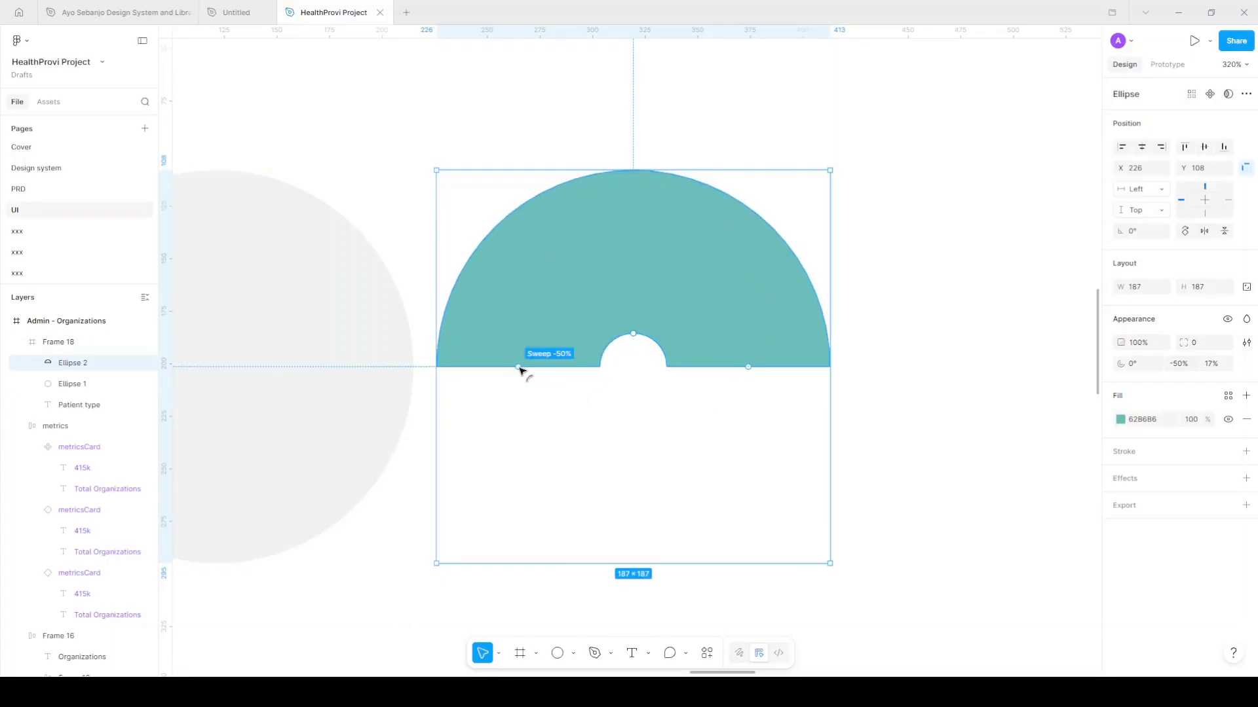
pyautogui.moveTo(519, 369); pyautogui.dragTo(666, 267)
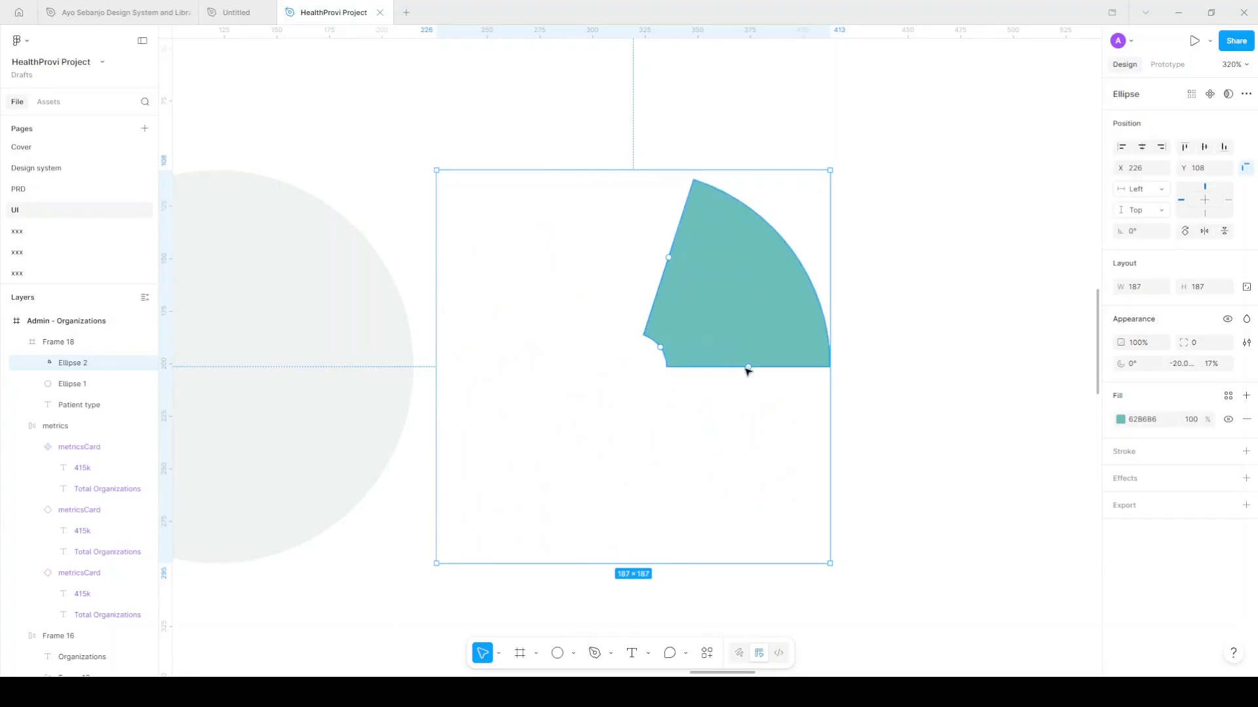
pyautogui.moveTo(750, 372); pyautogui.dragTo(634, 559)
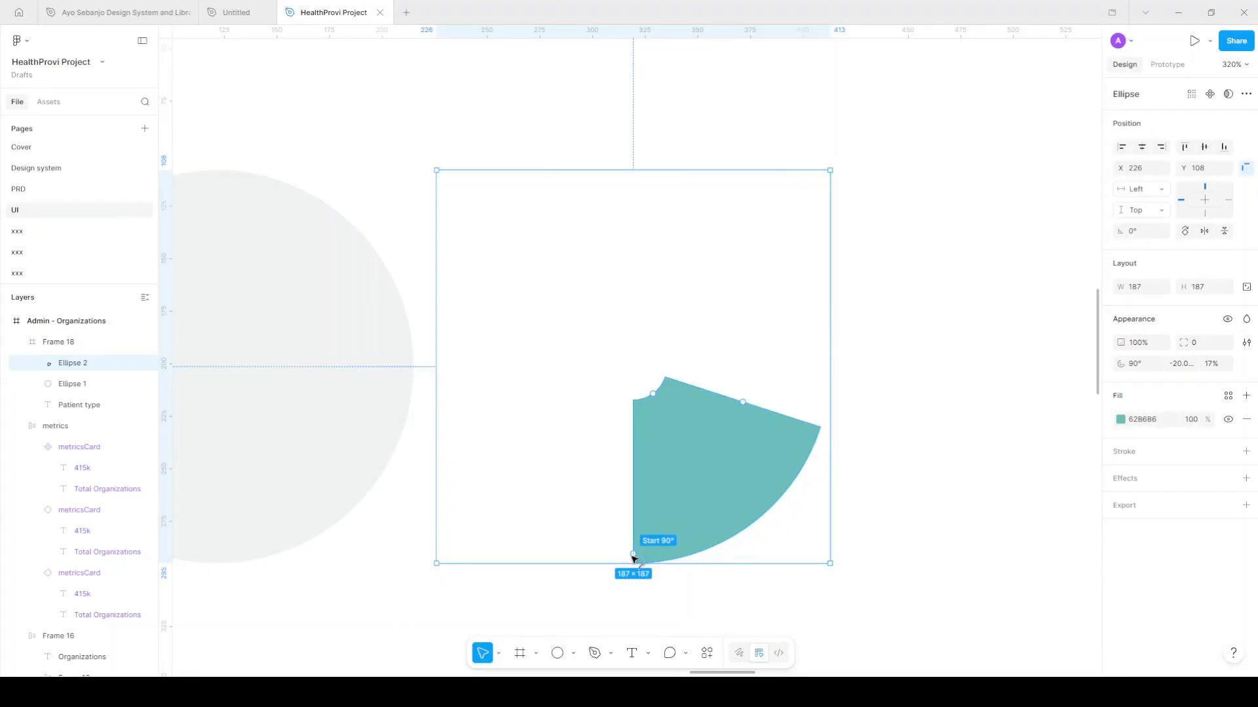
pyautogui.moveTo(633, 559); pyautogui.dragTo(785, 314)
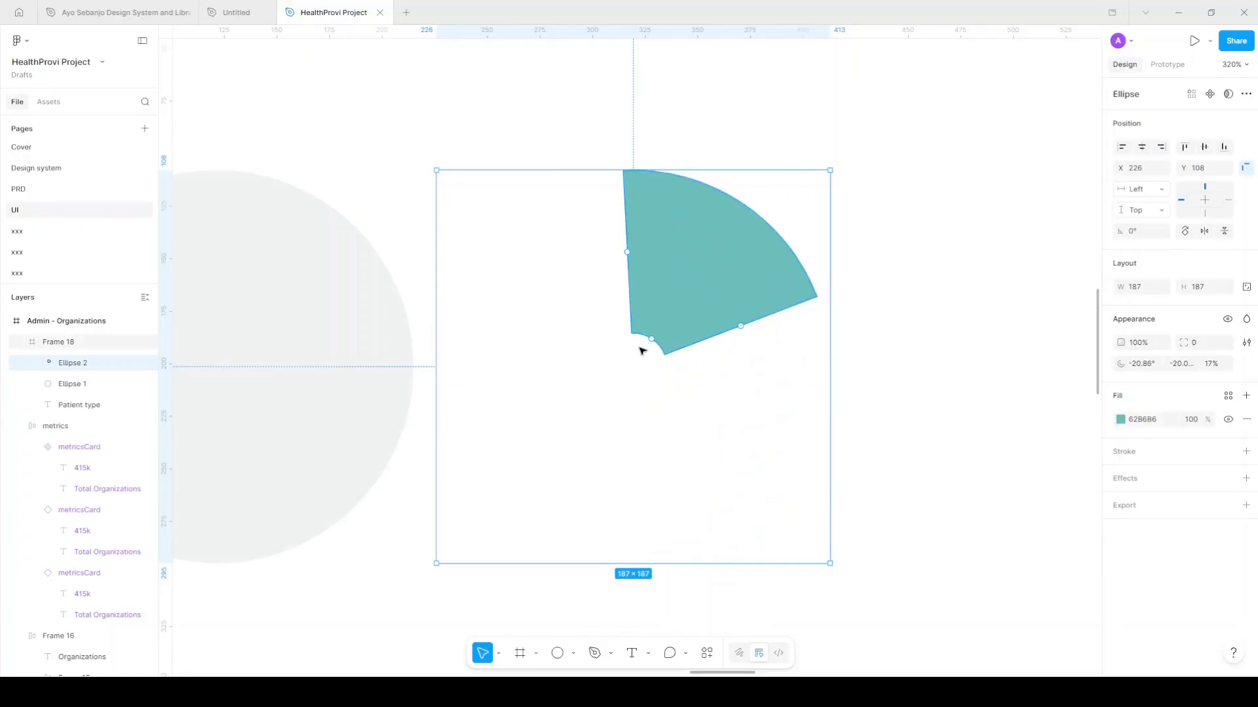
pyautogui.moveTo(653, 339); pyautogui.dragTo(713, 247)
pyautogui.moveTo(626, 199); pyautogui.dragTo(499, 260)
# Set the teal band's inner ratio to exactly 75%
pyautogui.moveTo(659, 228); pyautogui.dragTo(657, 222)
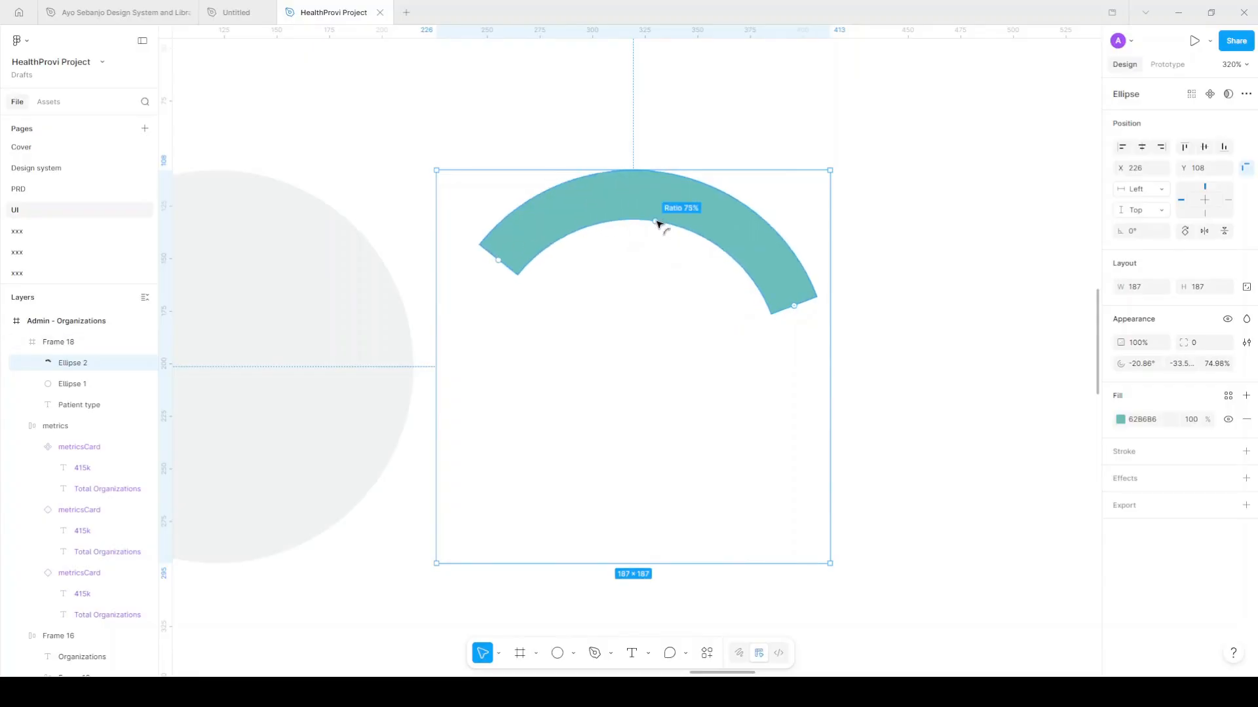
pyautogui.click(1225, 368)
pyautogui.write('75')
pyautogui.press('Return')
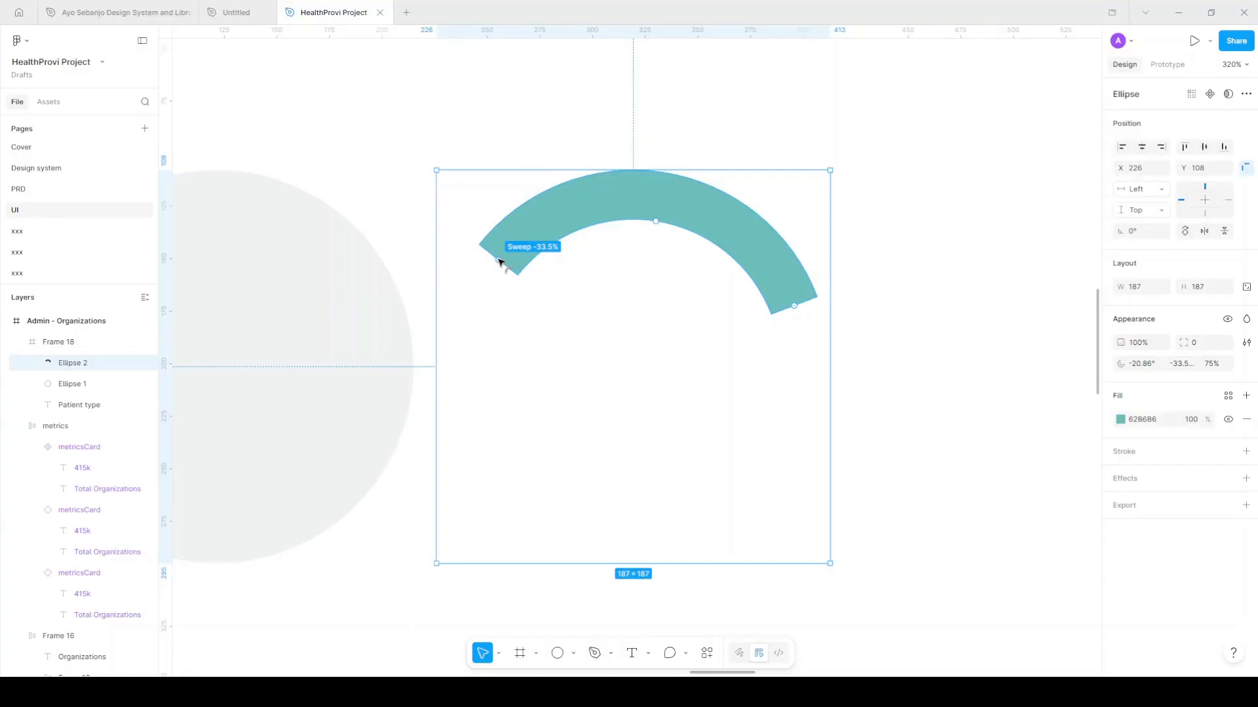
# Adjust the teal arc to start at 0° with a -25% sweep, forming a quarter ring
pyautogui.moveTo(499, 262); pyautogui.dragTo(605, 217)
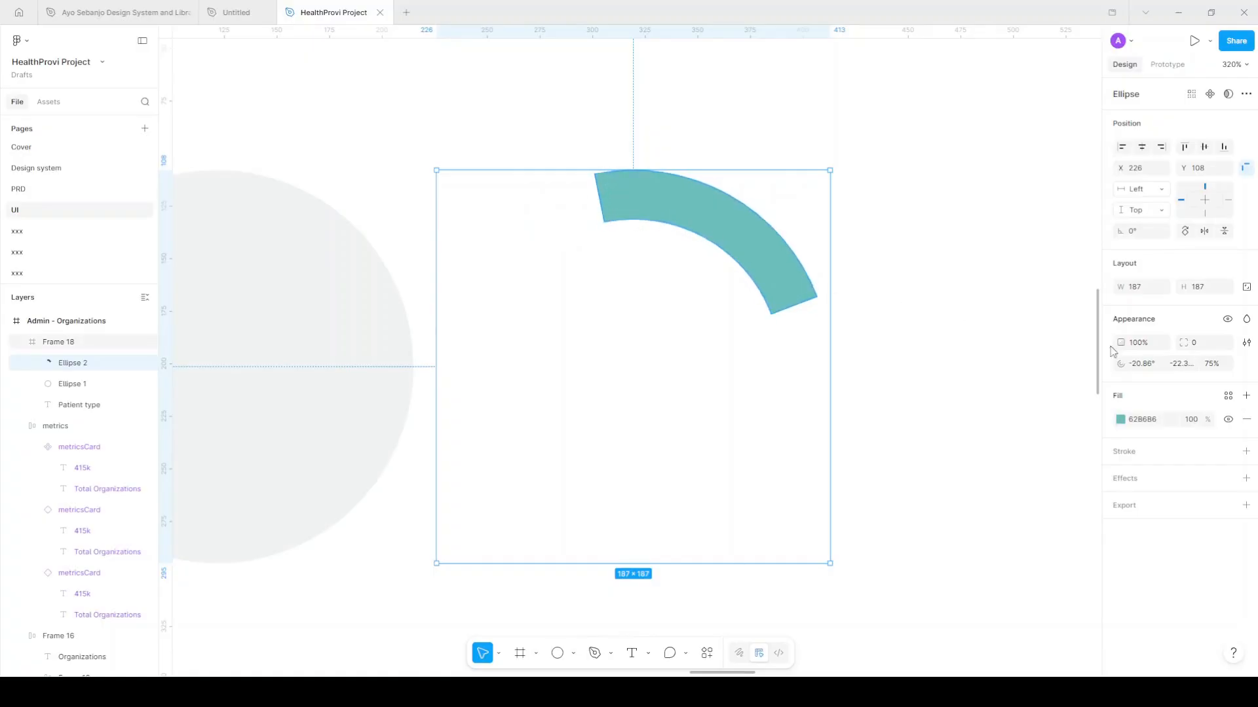
pyautogui.moveTo(794, 304); pyautogui.dragTo(795, 366)
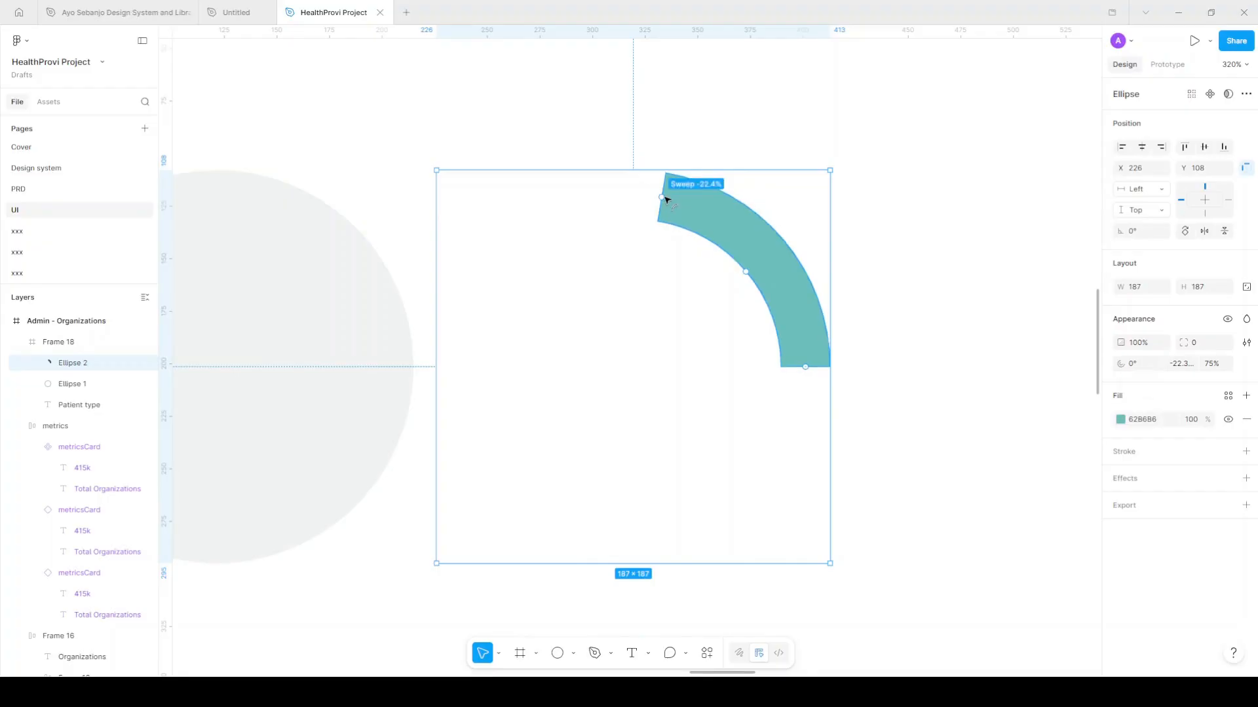
pyautogui.moveTo(663, 196); pyautogui.dragTo(636, 191)
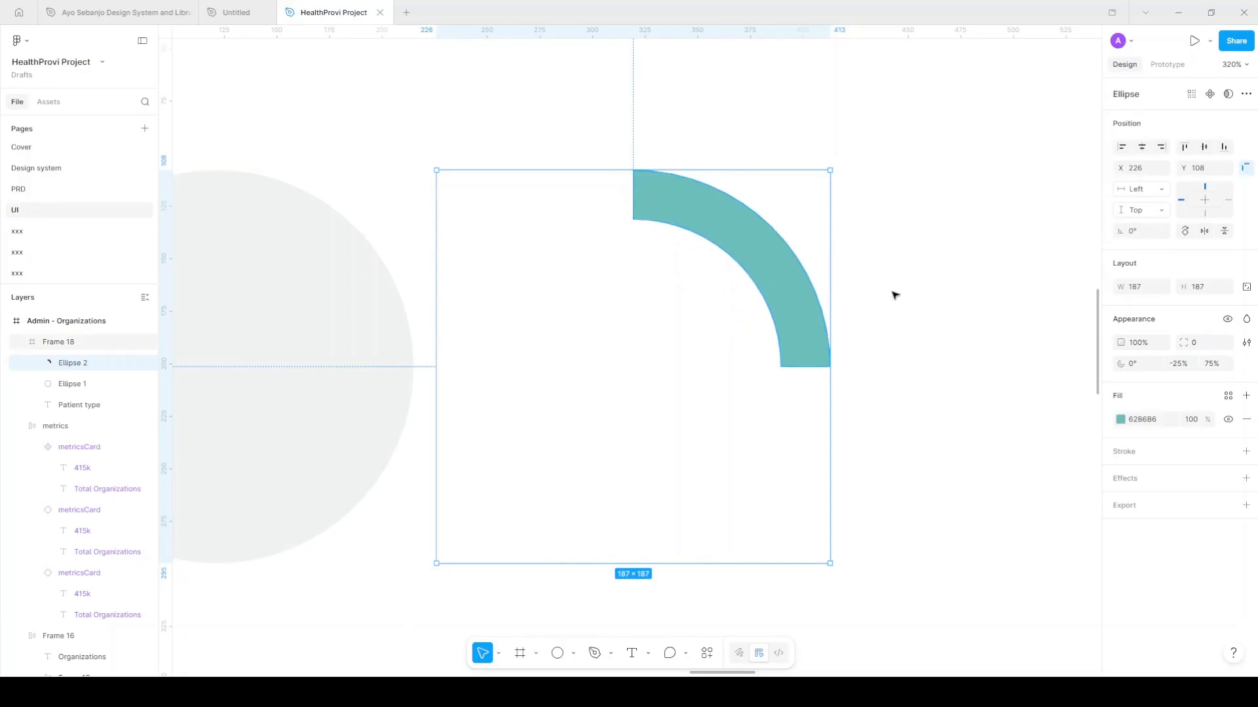
pyautogui.click(832, 303)
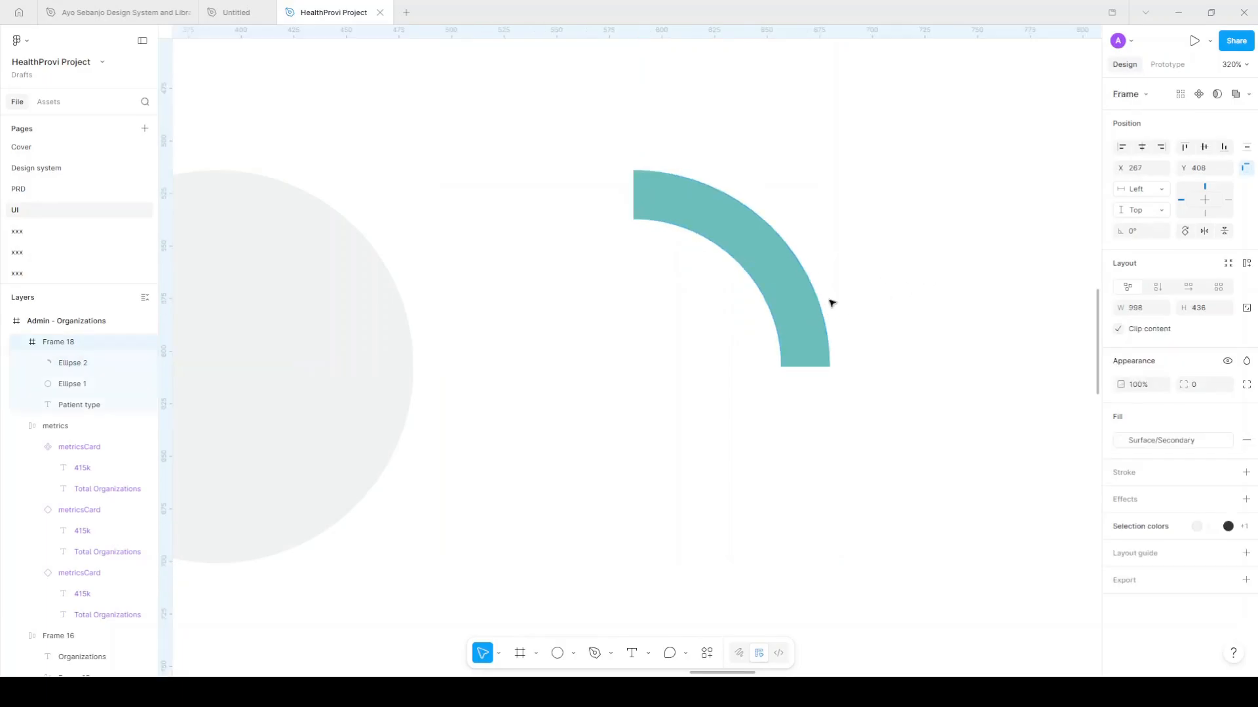
pyautogui.click(796, 309)
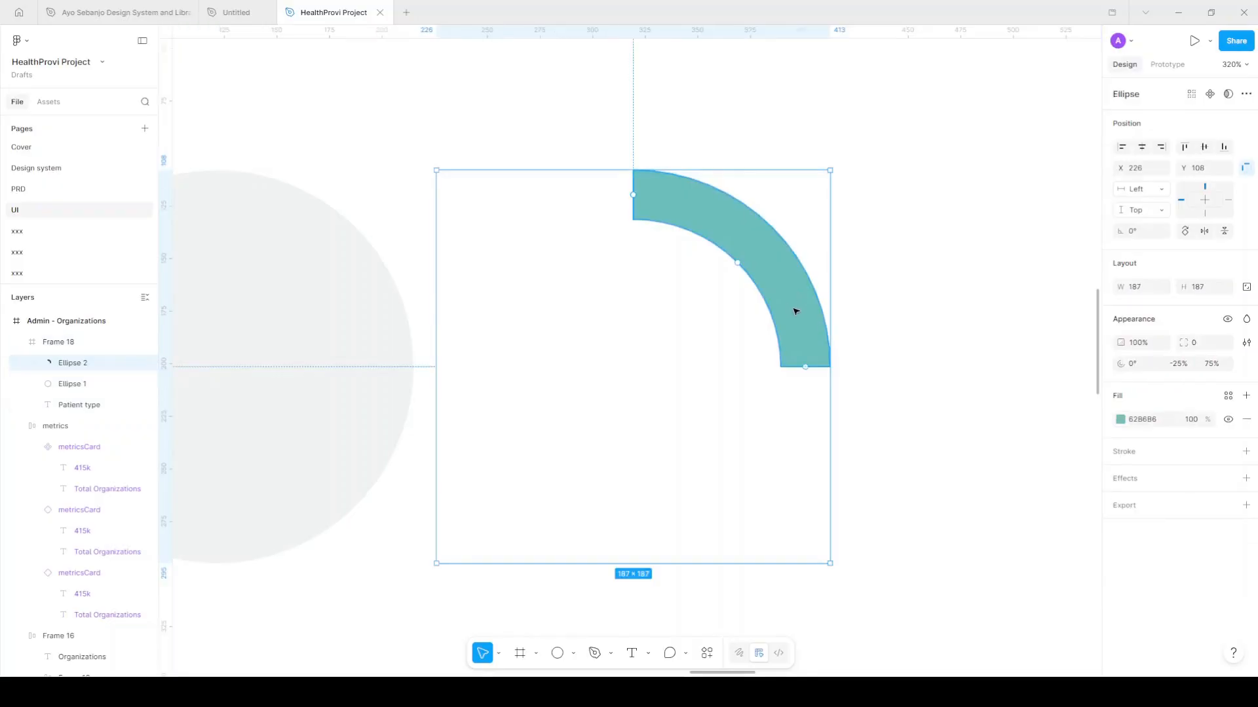
# Duplicate the teal arc and change the copy's fill to blue-violet 6266B6
pyautogui.hotkey('ctrl', 'd')
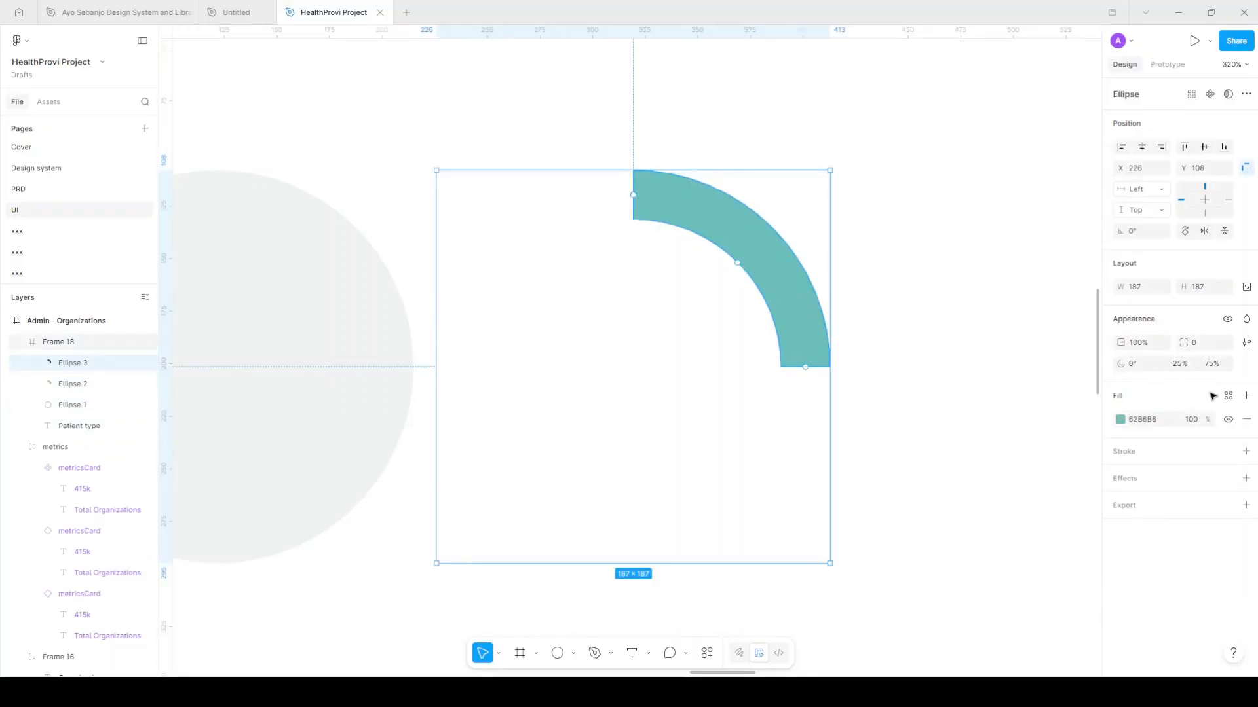
pyautogui.click(1120, 420)
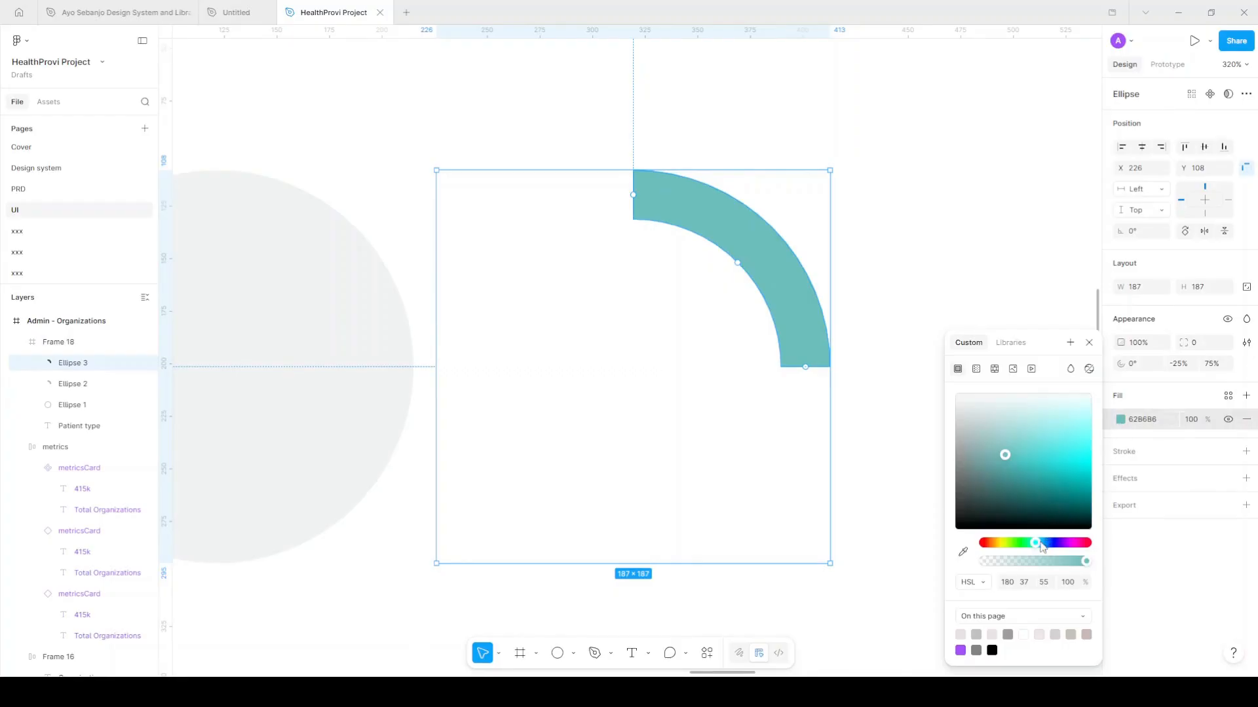
pyautogui.moveTo(1046, 548); pyautogui.dragTo(1054, 549)
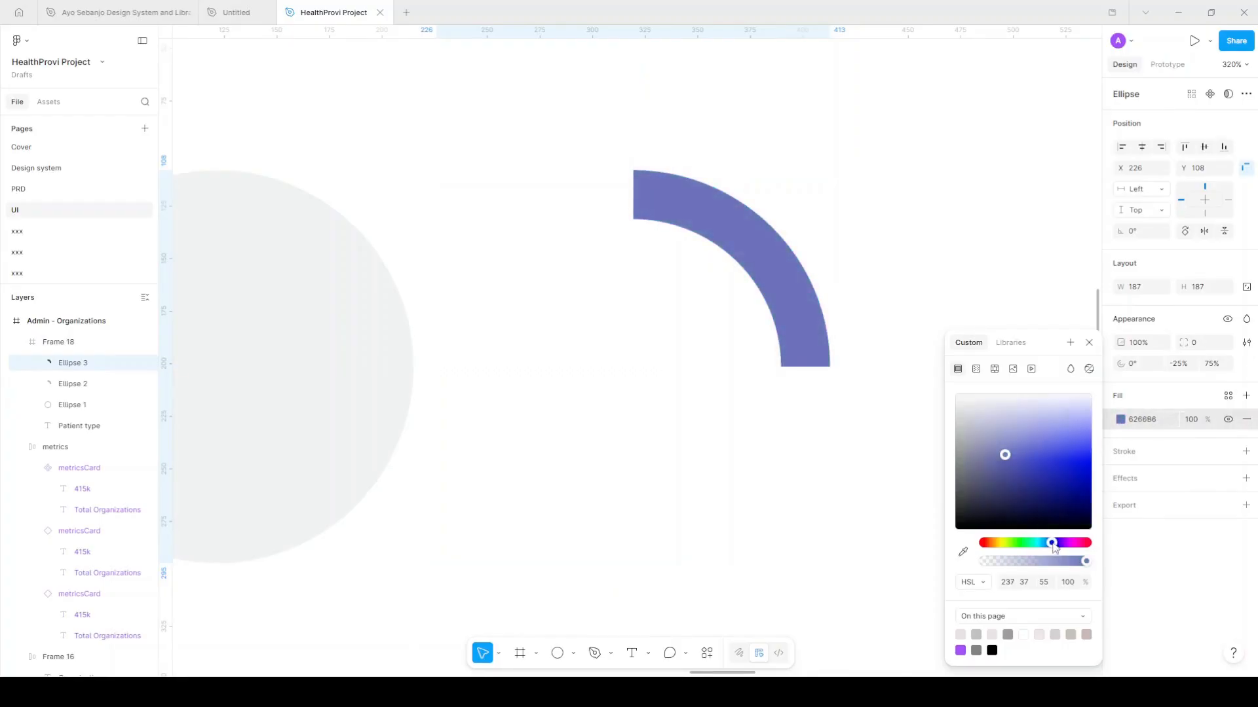
pyautogui.click(1089, 342)
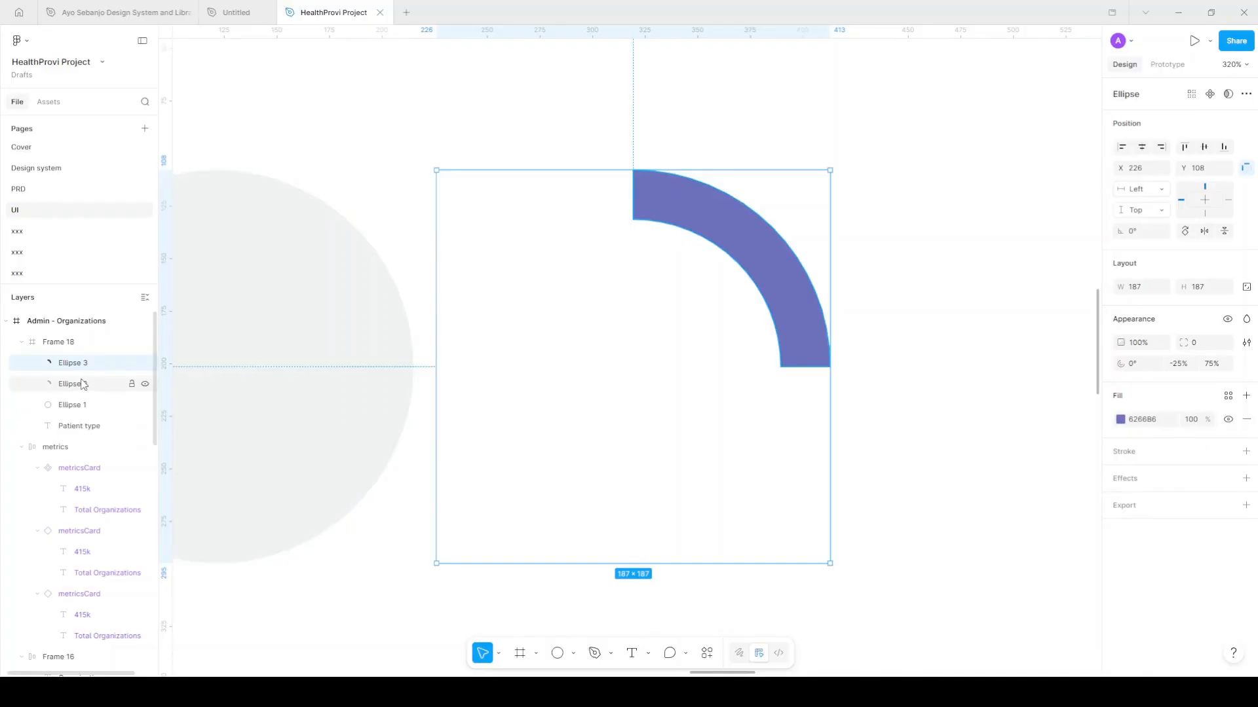
# Rotate the violet arc to start at -90°, filling the top-left quarter
pyautogui.moveTo(807, 369)
pyautogui.moveTo(806, 369); pyautogui.dragTo(634, 204)
pyautogui.moveTo(461, 367)
pyautogui.mouseDown()
pyautogui.moveTo(514, 278)
pyautogui.moveTo(476, 365)
pyautogui.mouseUp()
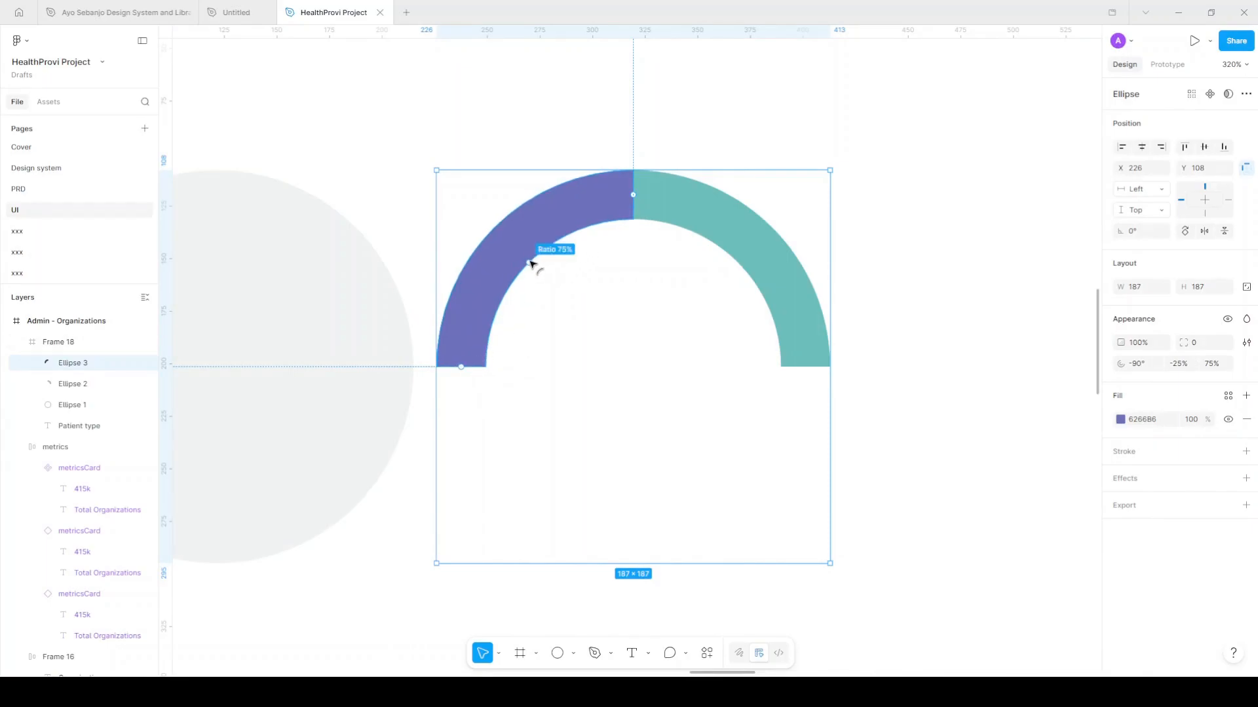
pyautogui.moveTo(531, 265)
pyautogui.mouseDown()
pyautogui.moveTo(515, 248)
pyautogui.moveTo(531, 267)
pyautogui.mouseUp()
# Duplicate the violet arc and select the new Ellipse 4 copy
pyautogui.hotkey('ctrl', 'd')
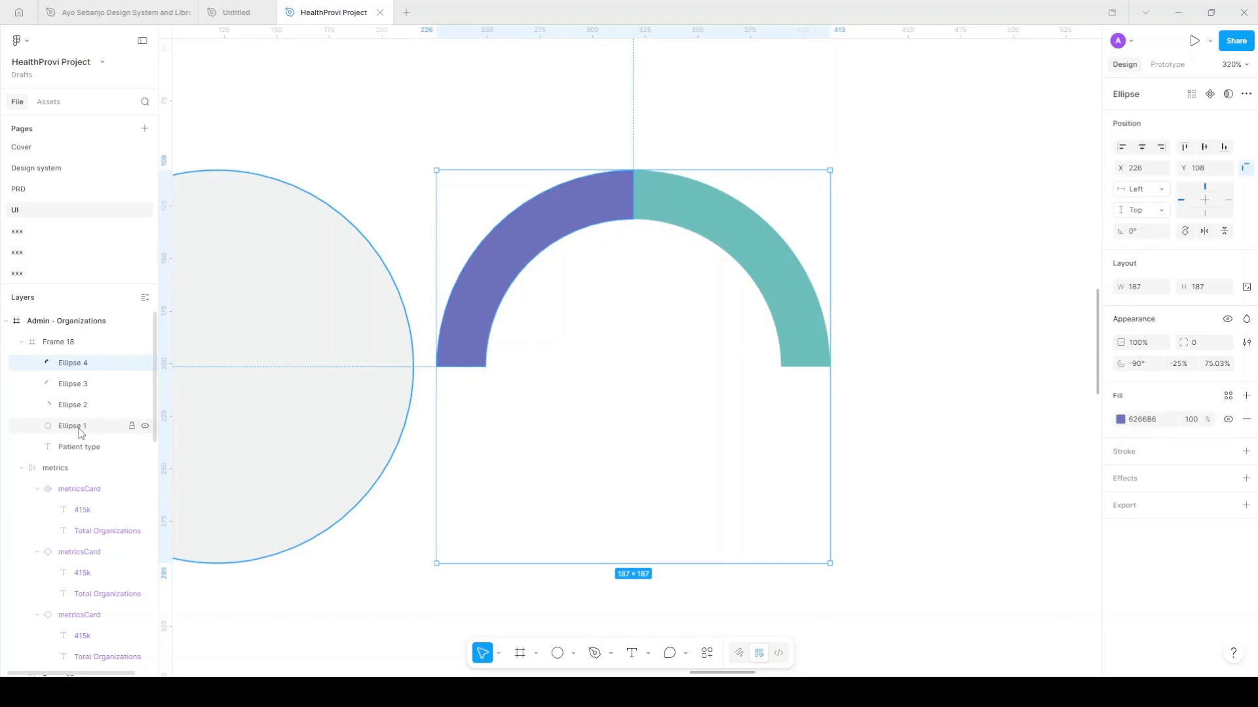
pyautogui.click(250, 427)
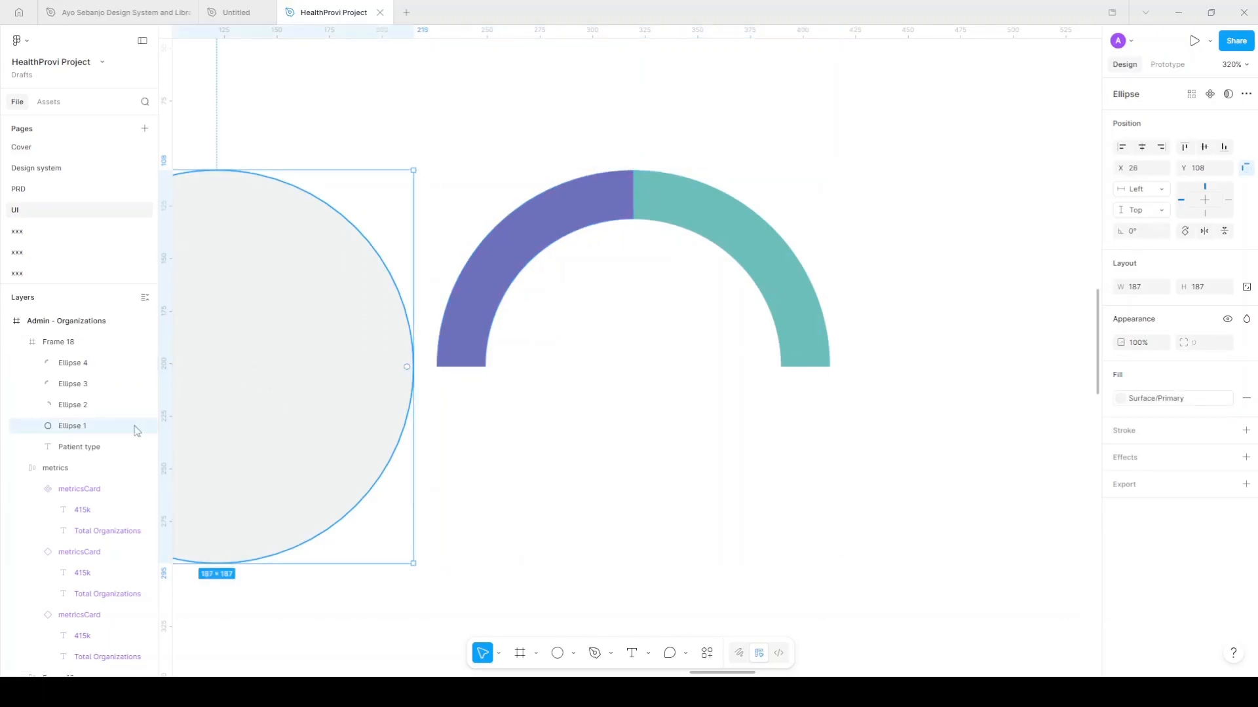
pyautogui.click(793, 285)
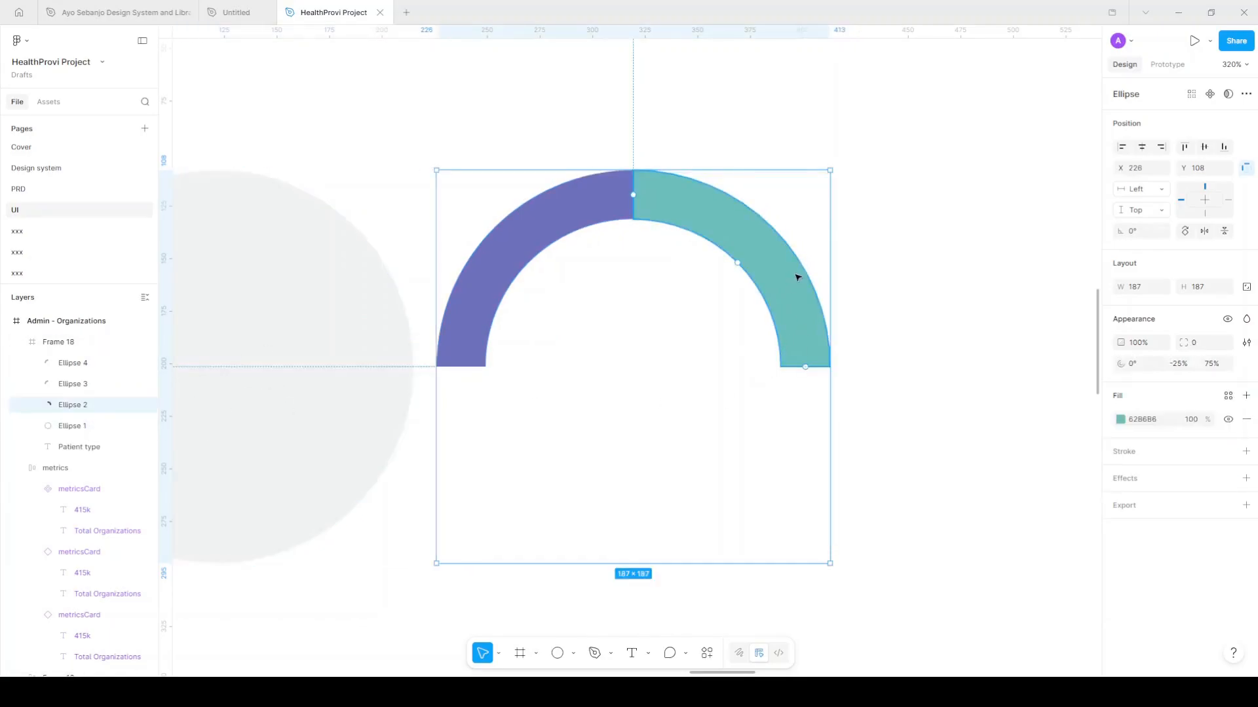
pyautogui.click(563, 227)
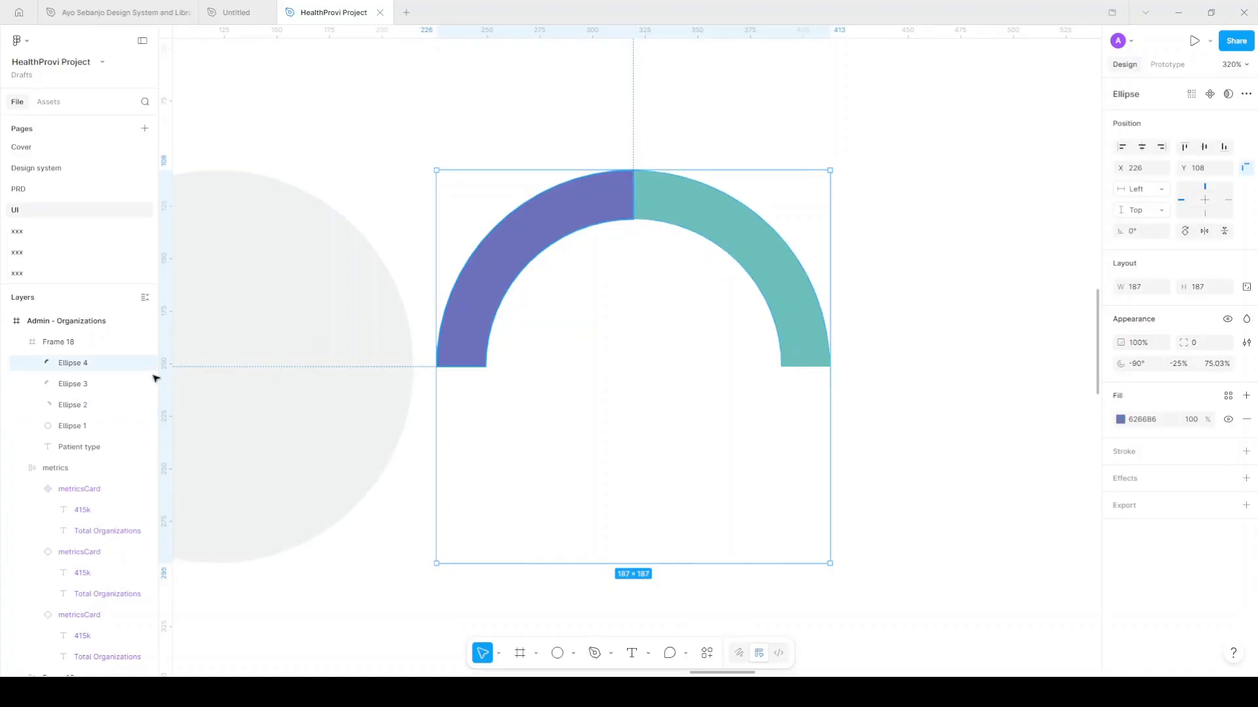
pyautogui.click(98, 381)
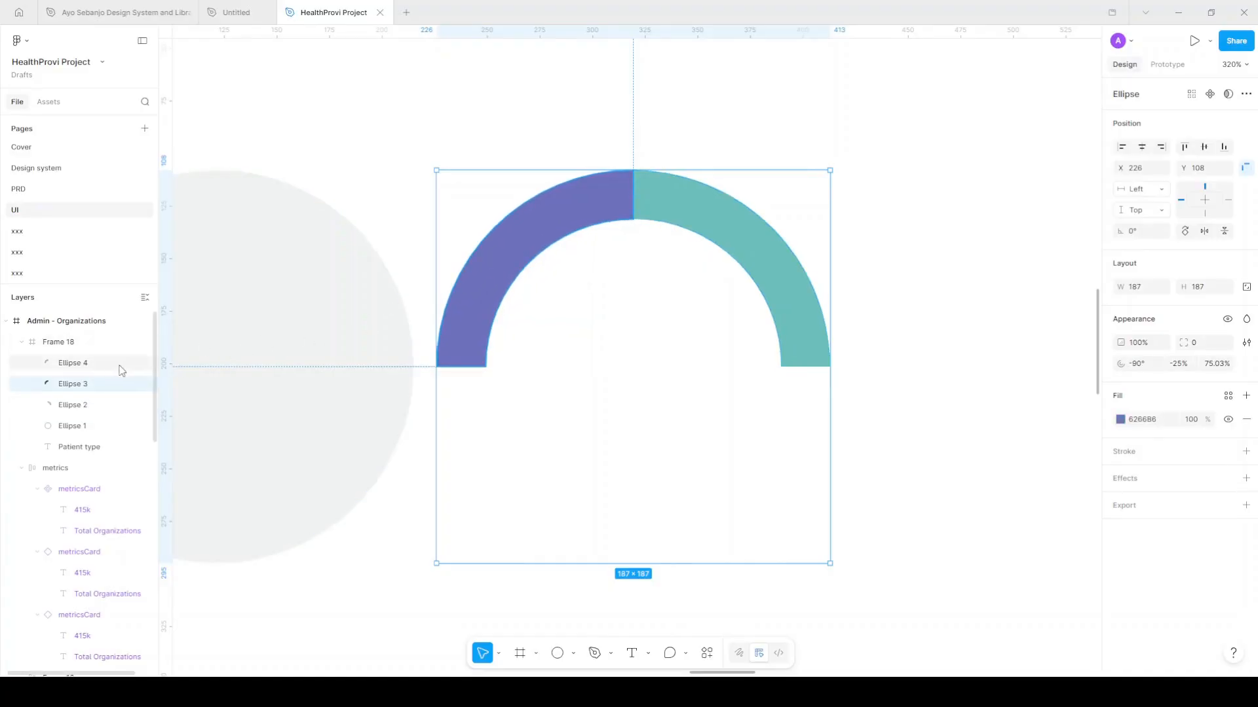
pyautogui.click(105, 365)
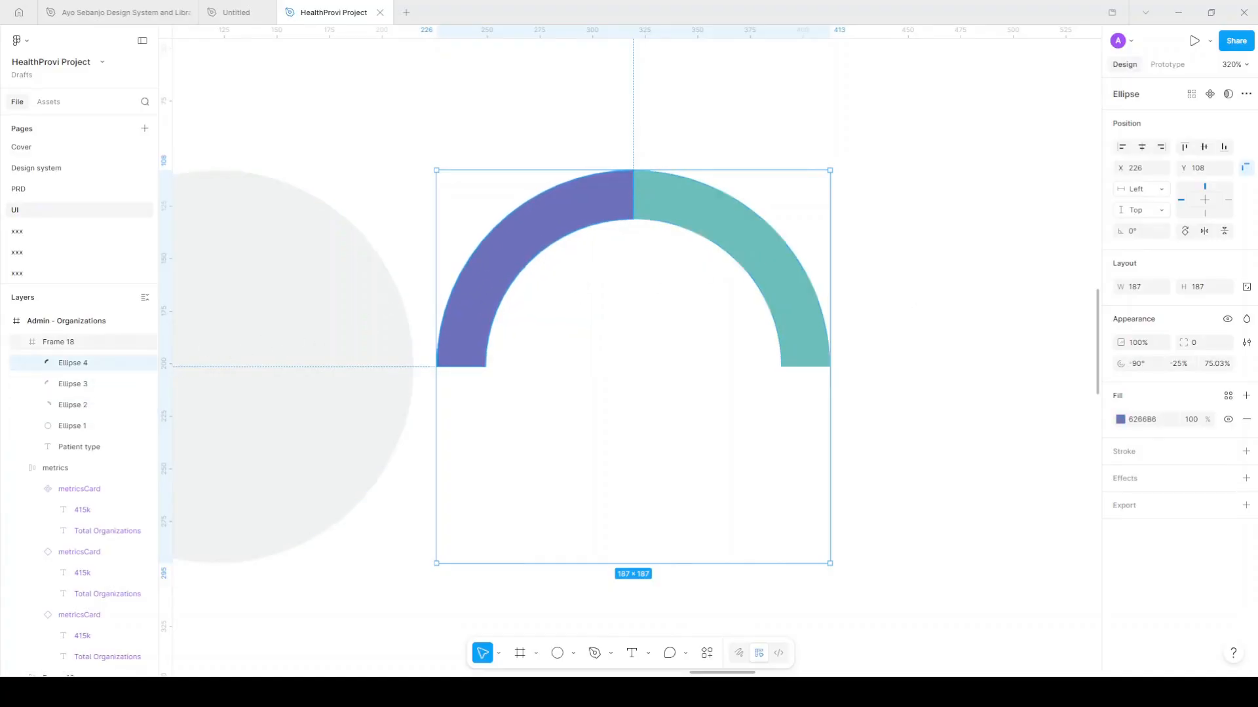
# Recolour Ellipse 4 magenta B662AB and rotate it to start at 180° in the lower left
pyautogui.click(1120, 419)
pyautogui.moveTo(1064, 543); pyautogui.dragTo(1074, 542)
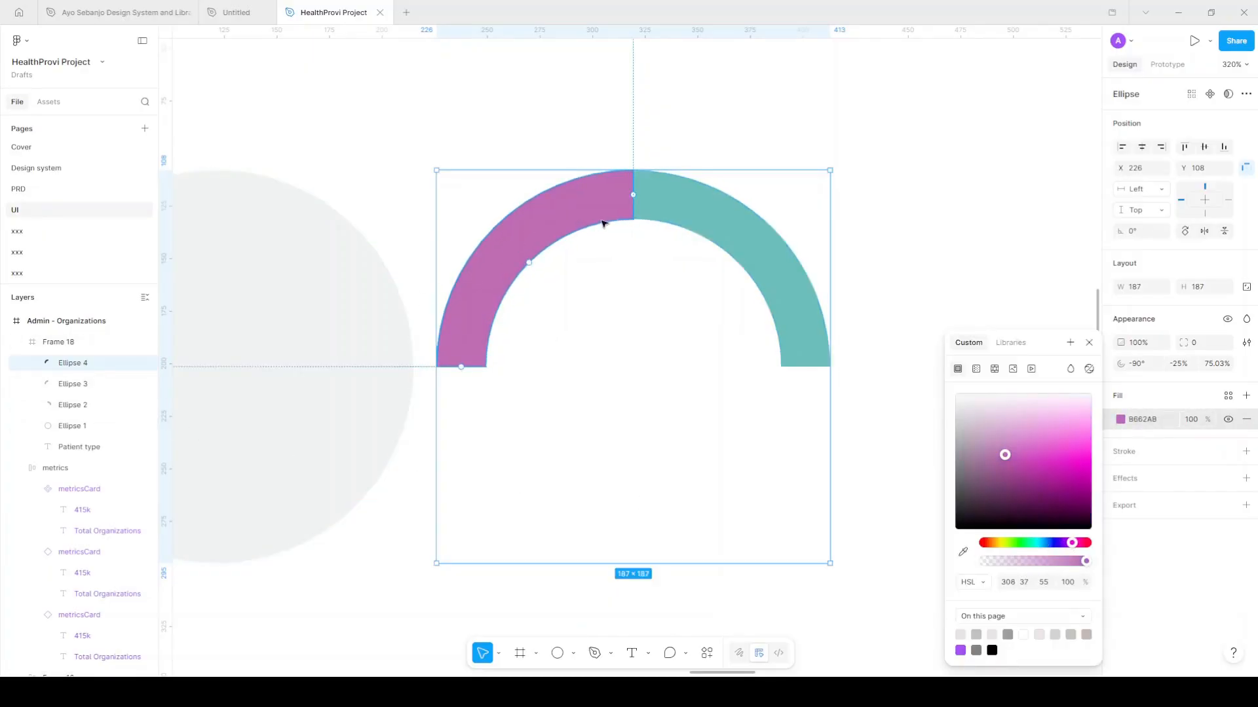
pyautogui.click(1089, 342)
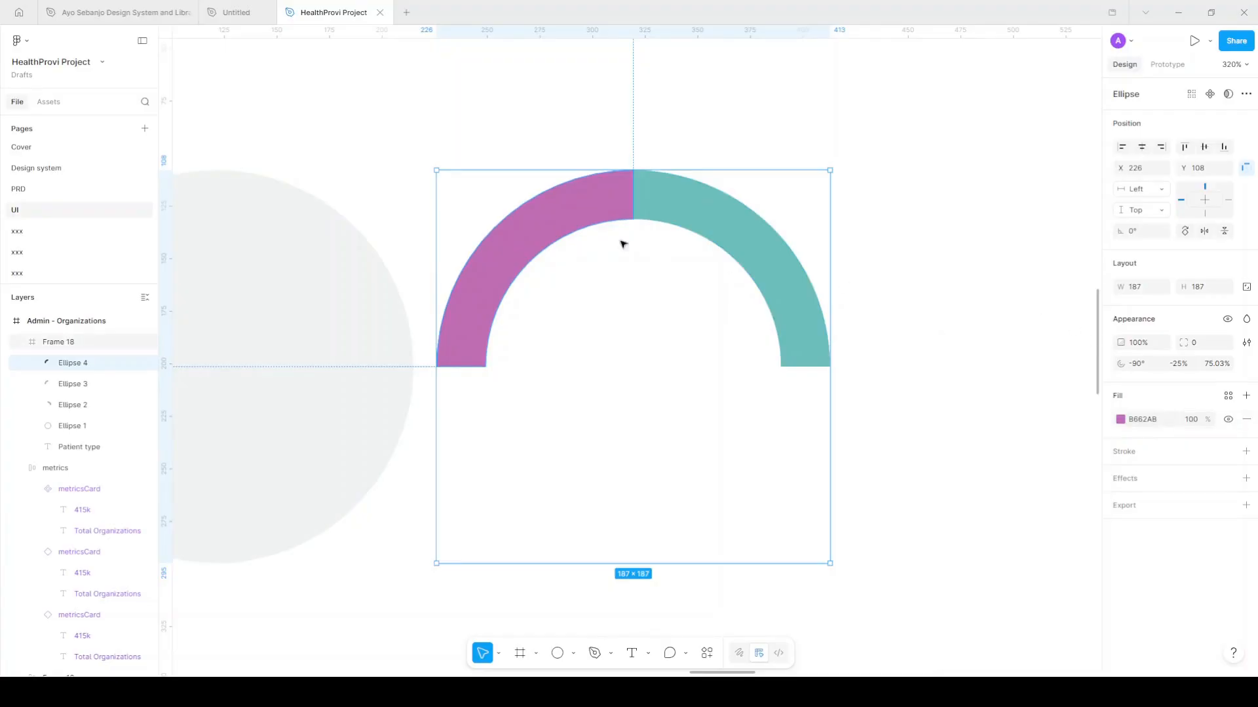
pyautogui.moveTo(634, 195); pyautogui.dragTo(482, 368)
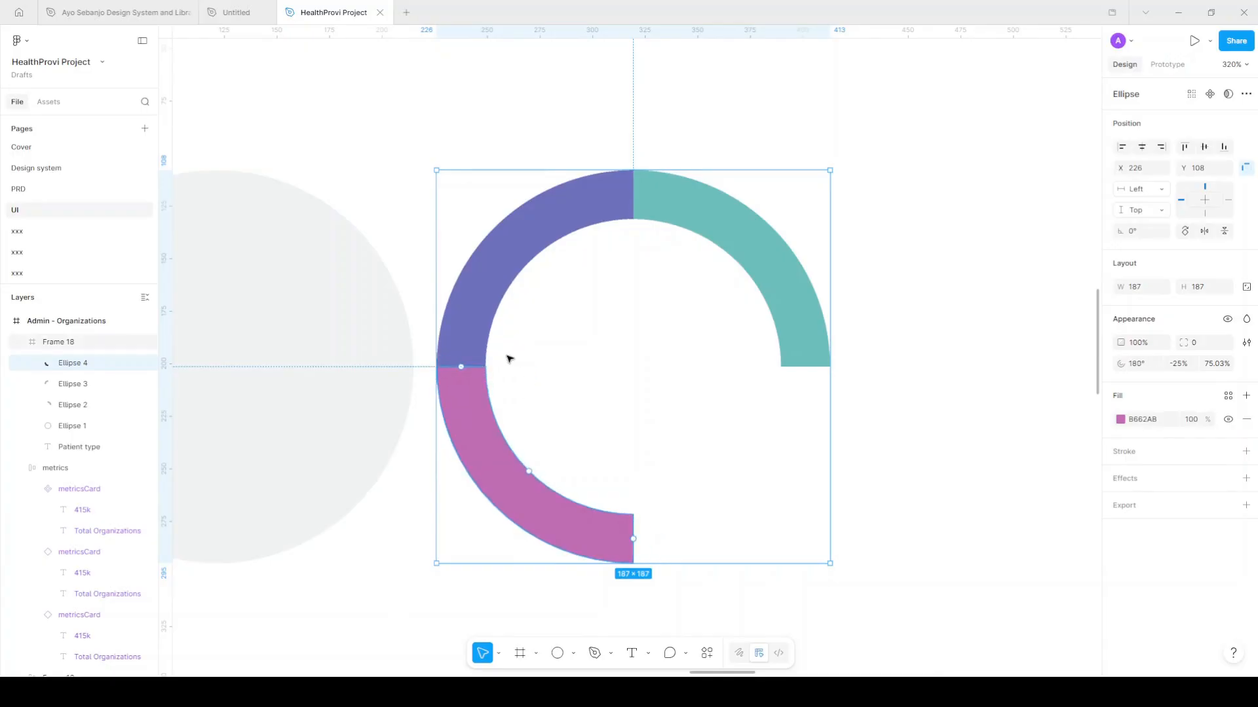
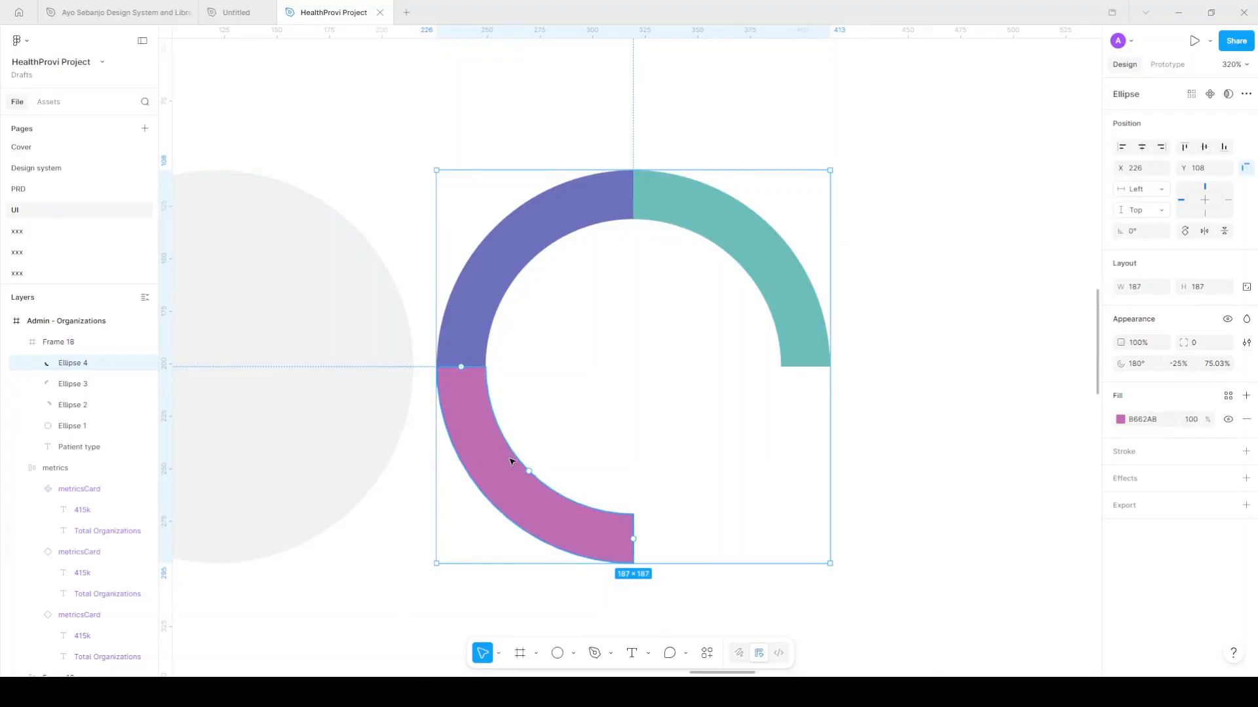
# Paste a copy of the pink arc and recolour it golden yellow D9A73A
pyautogui.hotkey('ctrl', 'v')
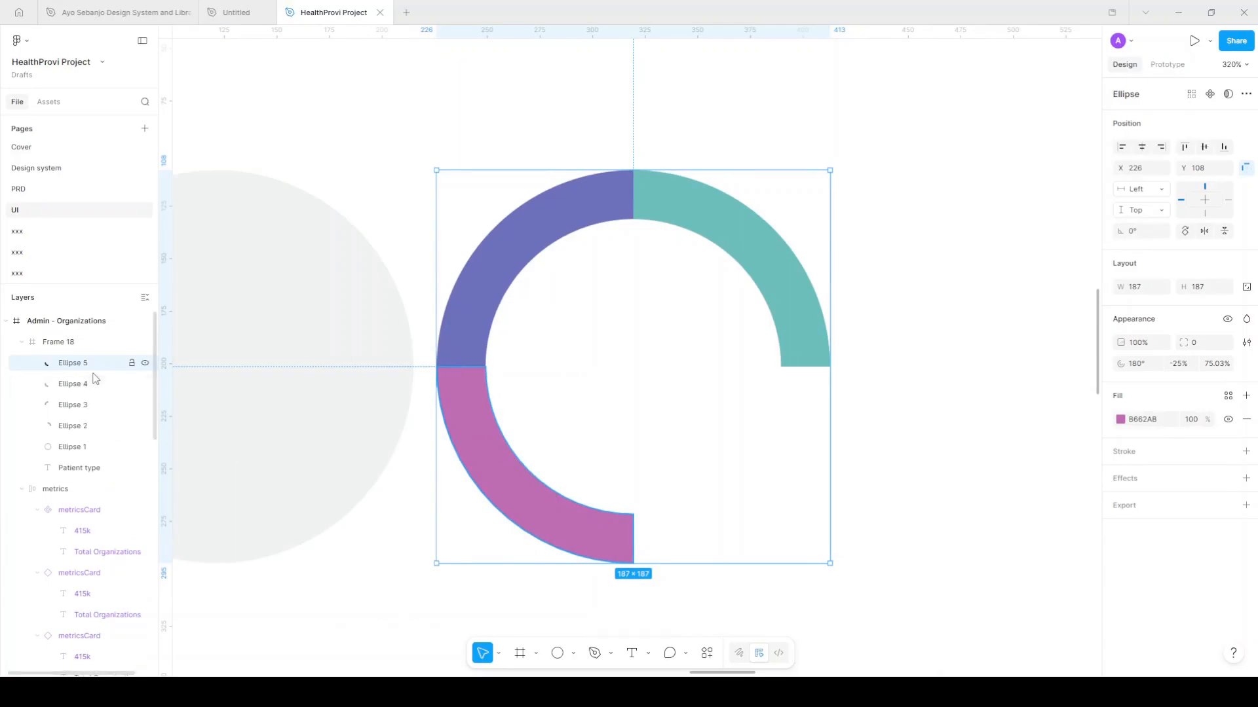
pyautogui.click(1121, 420)
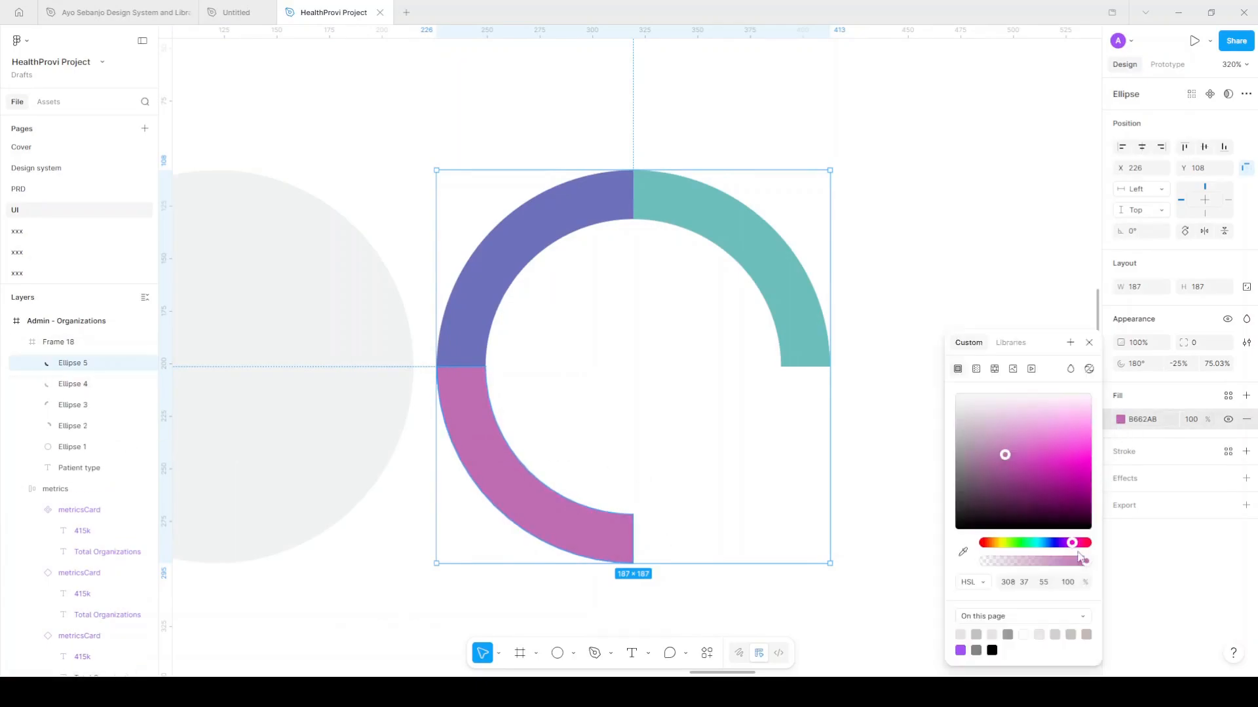
pyautogui.moveTo(1022, 552); pyautogui.dragTo(997, 552)
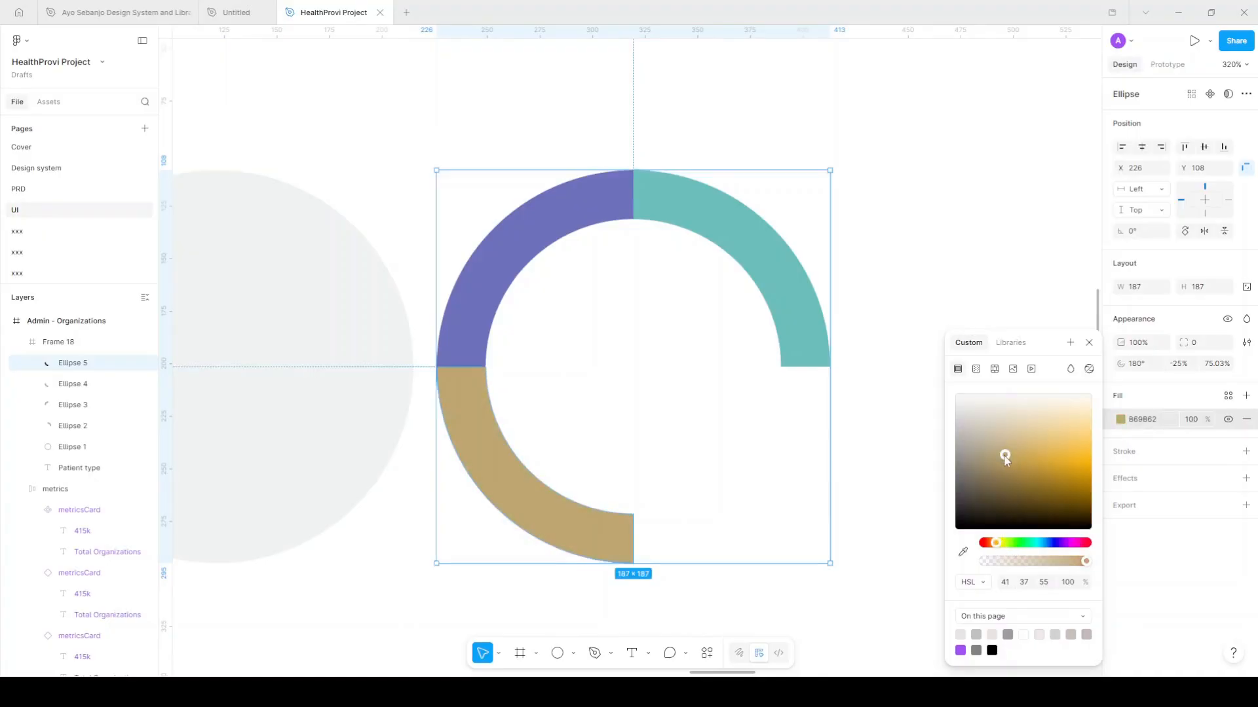
pyautogui.moveTo(1005, 456); pyautogui.dragTo(1042, 465)
pyautogui.click(1088, 344)
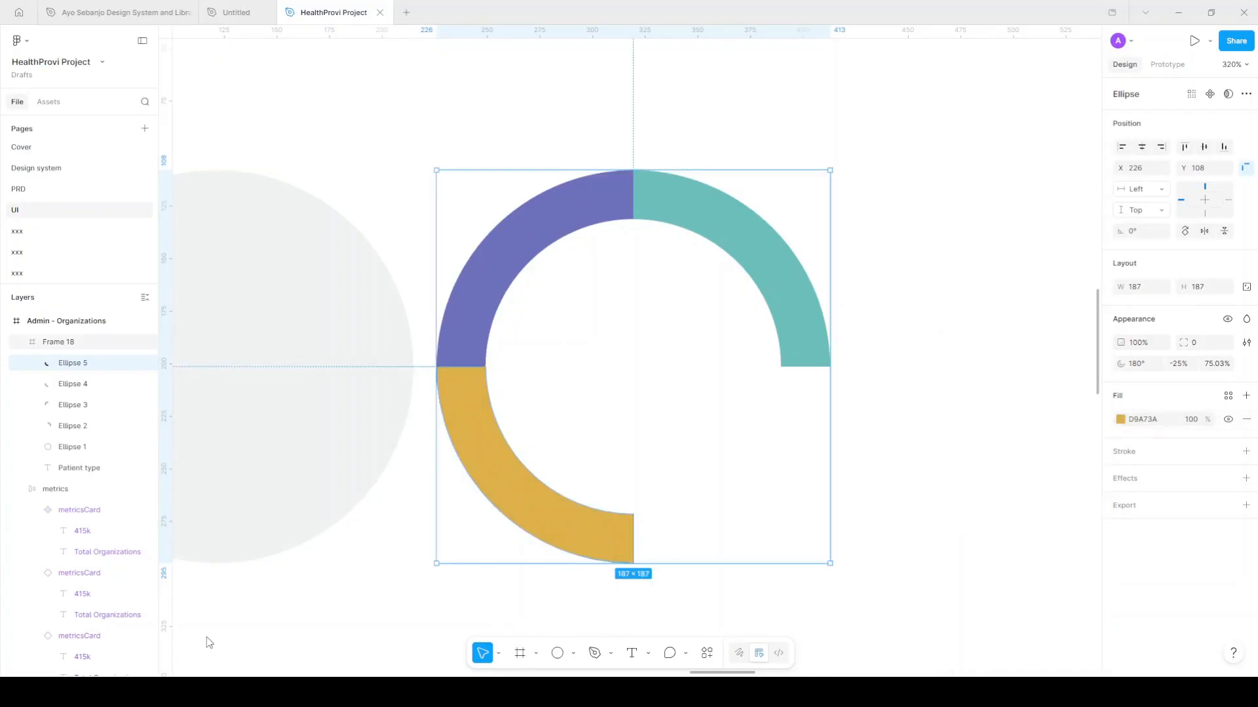
# Rotate the yellow arc to start at 90°, closing the ring's bottom-right quarter
pyautogui.moveTo(464, 368)
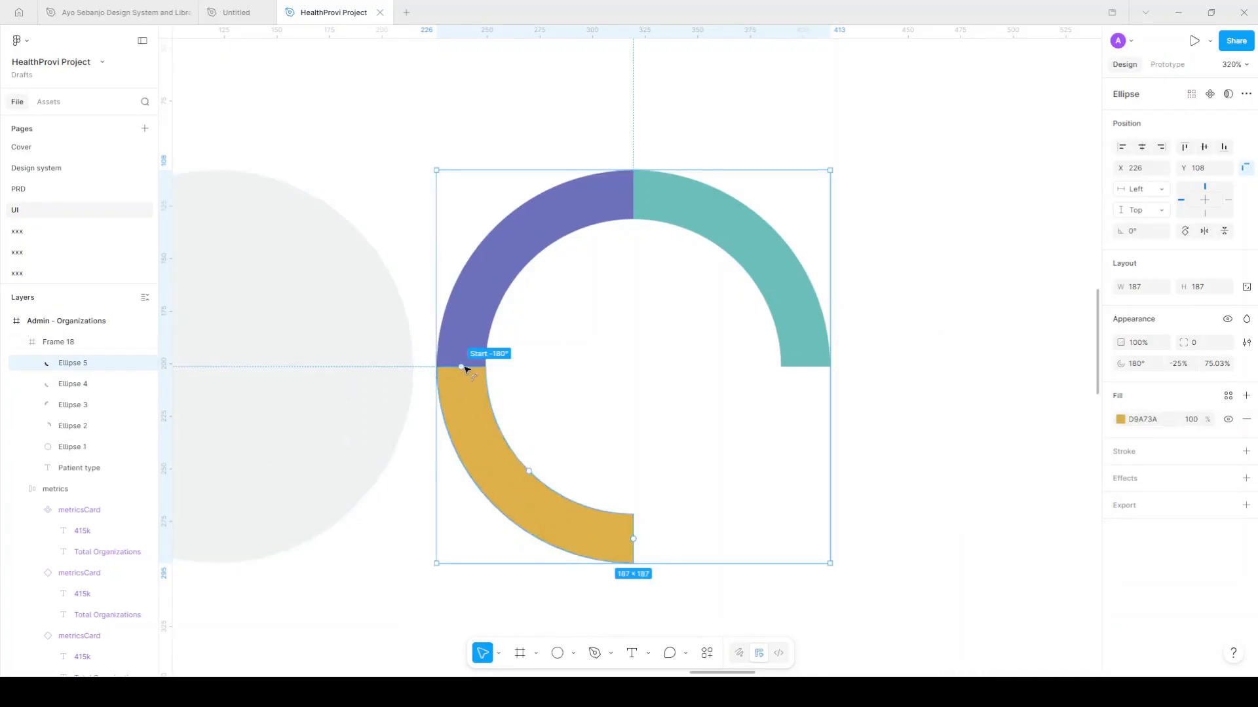
pyautogui.moveTo(463, 371); pyautogui.dragTo(648, 517)
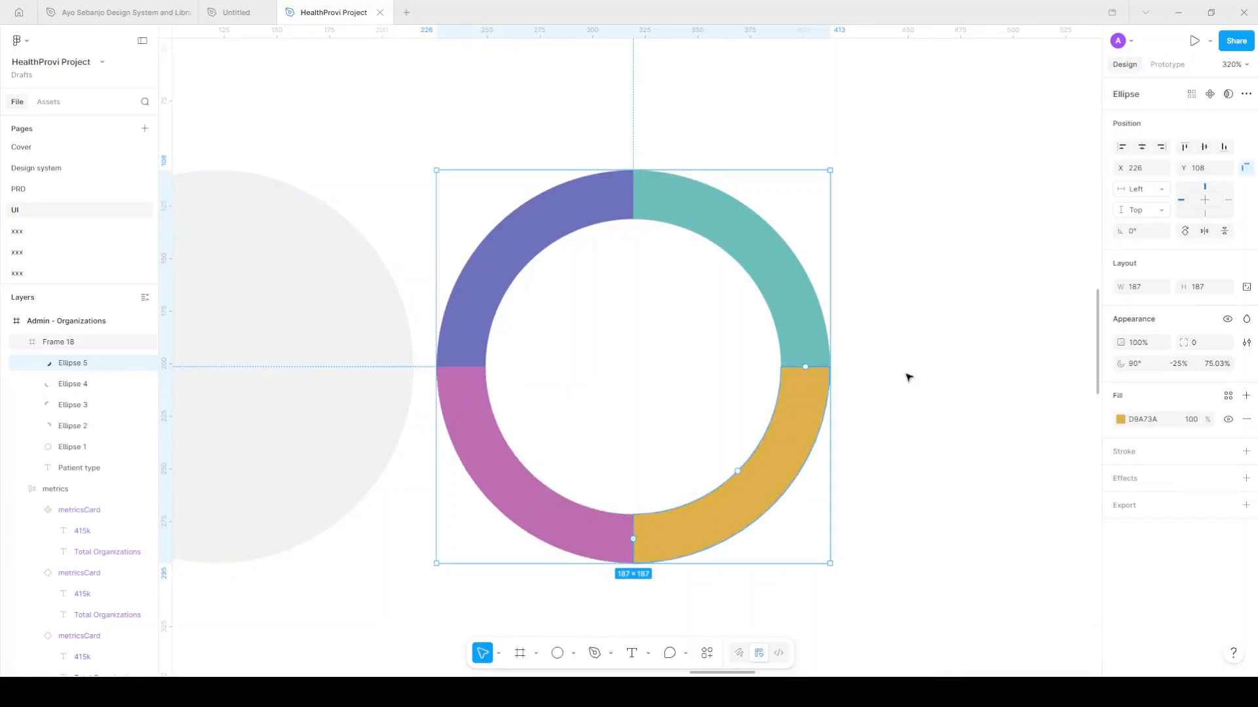
pyautogui.scroll(-1, 919, 411)
pyautogui.scroll(-2, 919, 412)
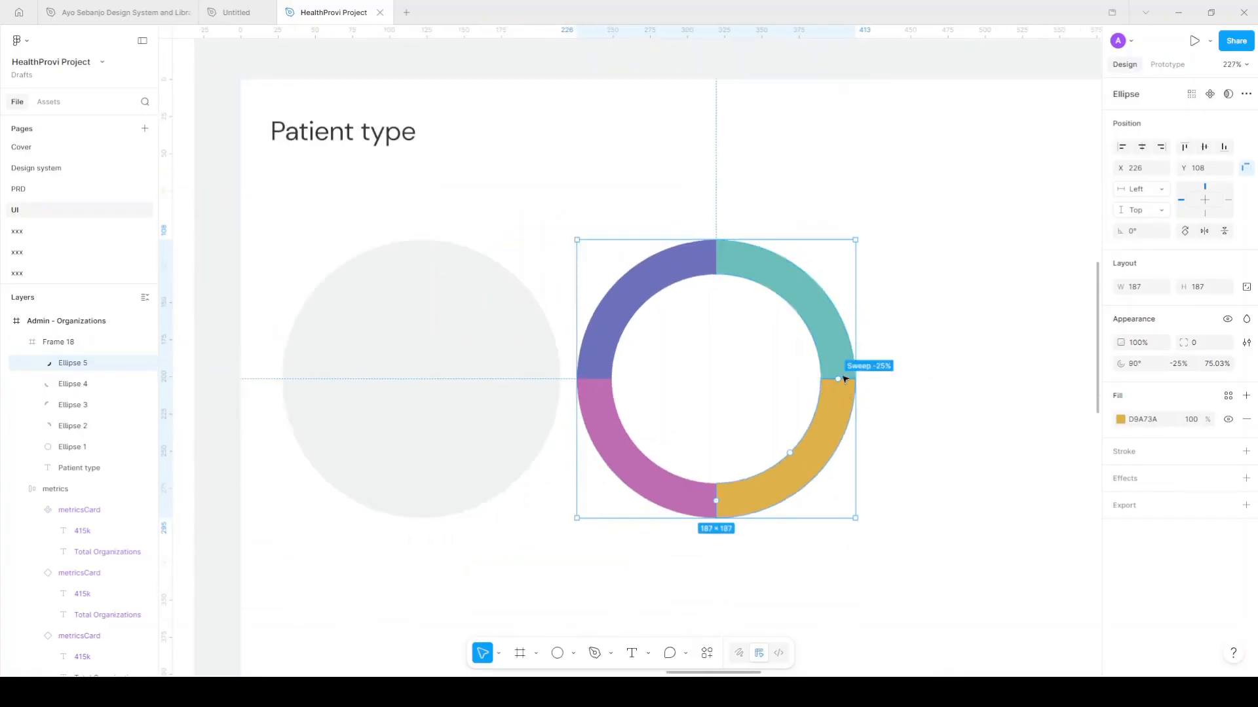
# Lengthen the teal top arc counter-clockwise and shorten the purple left arc
pyautogui.click(824, 326)
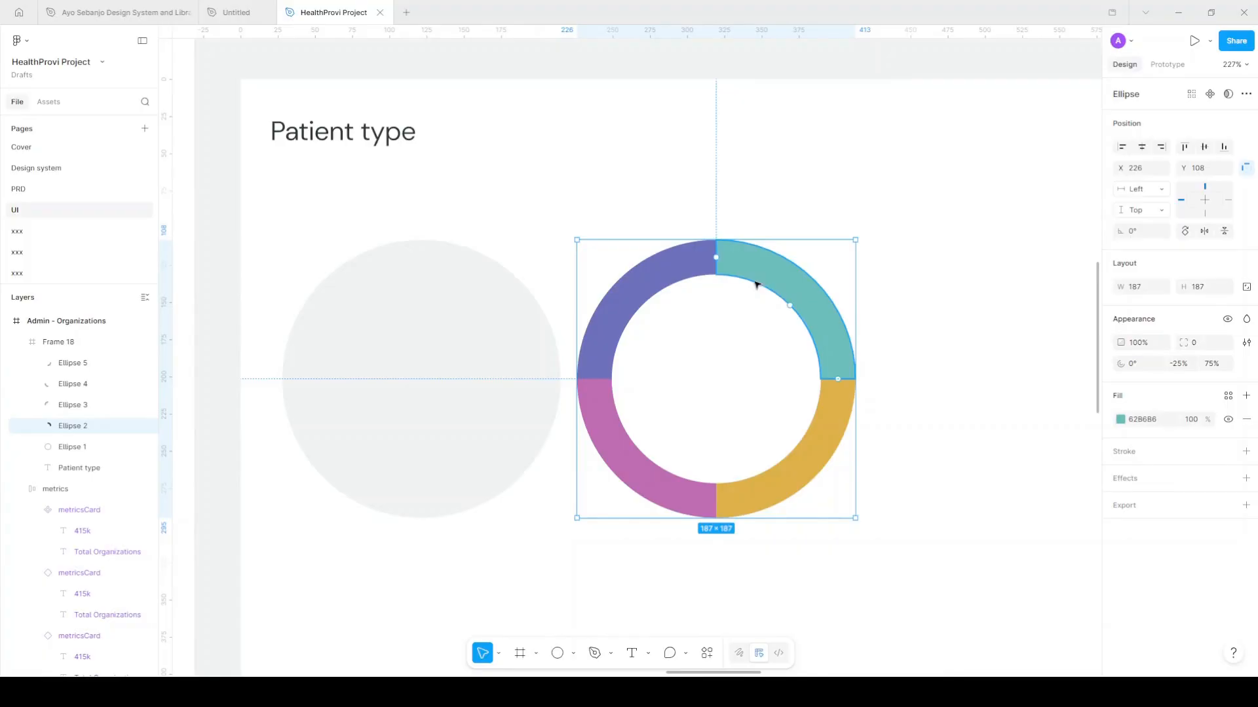
pyautogui.moveTo(717, 260); pyautogui.dragTo(640, 296)
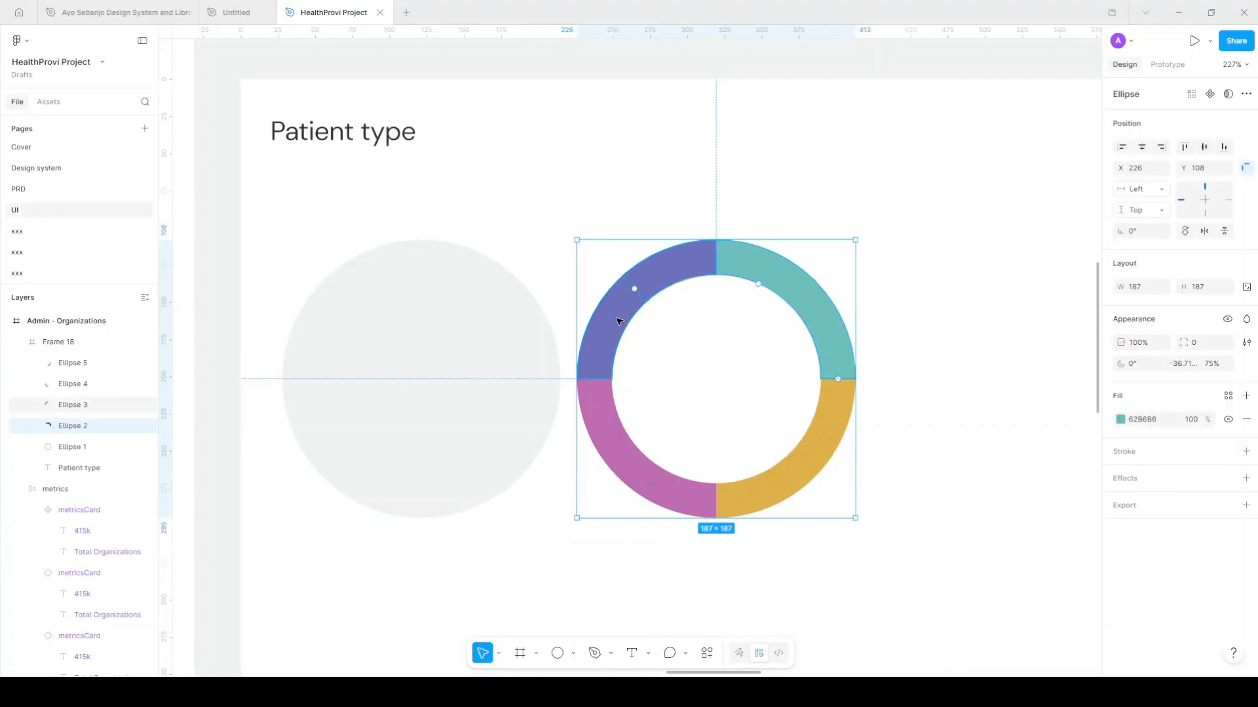
pyautogui.click(699, 273)
pyautogui.moveTo(719, 261); pyautogui.dragTo(634, 288)
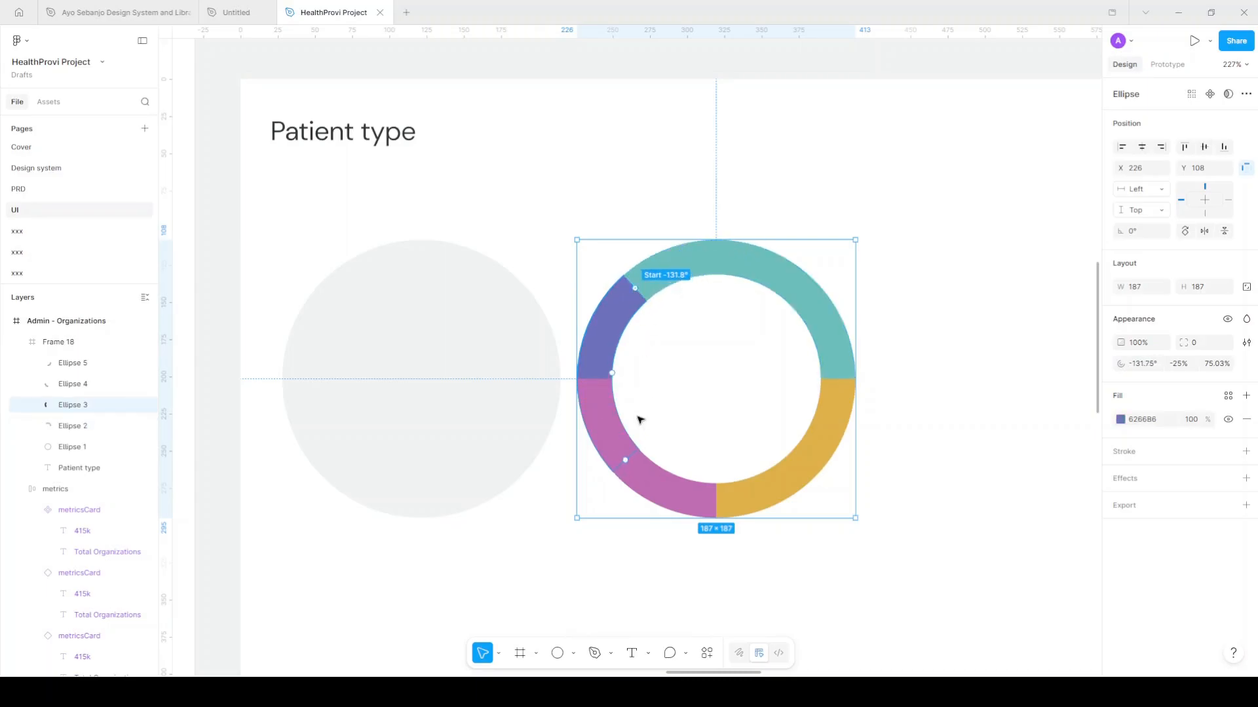
pyautogui.moveTo(628, 462); pyautogui.dragTo(596, 379)
pyautogui.moveTo(598, 375); pyautogui.dragTo(594, 381)
# Lengthen the pink arc and shift the yellow arc to start at 58.02° with -25% sweep
pyautogui.click(711, 495)
pyautogui.moveTo(771, 488); pyautogui.dragTo(784, 483)
pyautogui.click(720, 506)
pyautogui.moveTo(819, 313)
pyautogui.mouseDown()
pyautogui.moveTo(827, 334)
pyautogui.moveTo(823, 312)
pyautogui.mouseUp()
pyautogui.press('Tab')
# Lighten the pink bottom arc to F28ACC
pyautogui.click(1120, 420)
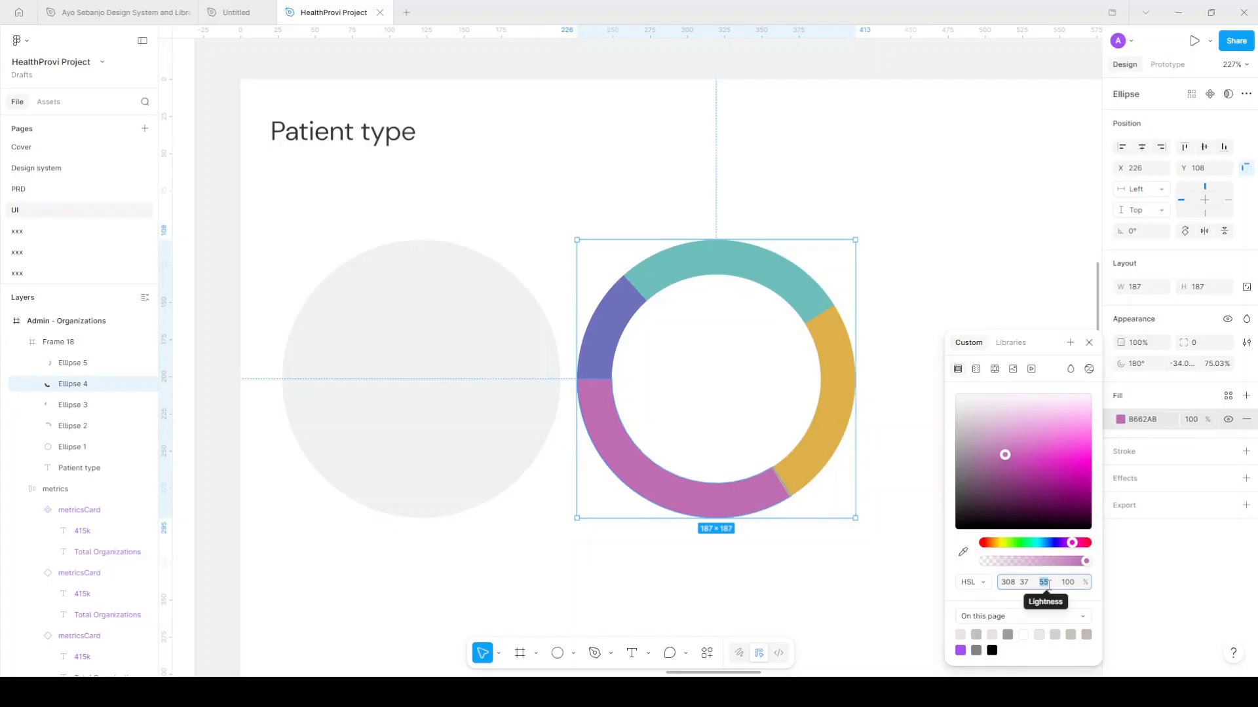
pyautogui.write('70')
pyautogui.press('Return')
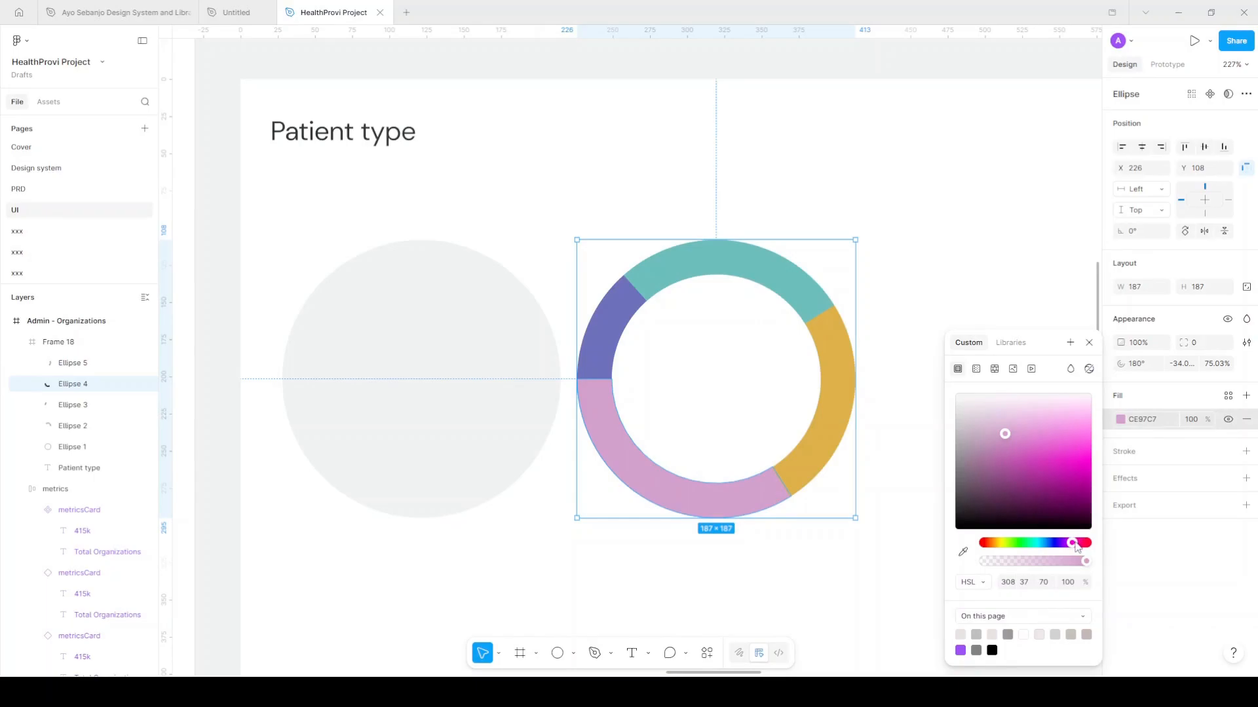
pyautogui.moveTo(1074, 545); pyautogui.dragTo(1079, 546)
pyautogui.moveTo(1024, 432); pyautogui.dragTo(1059, 427)
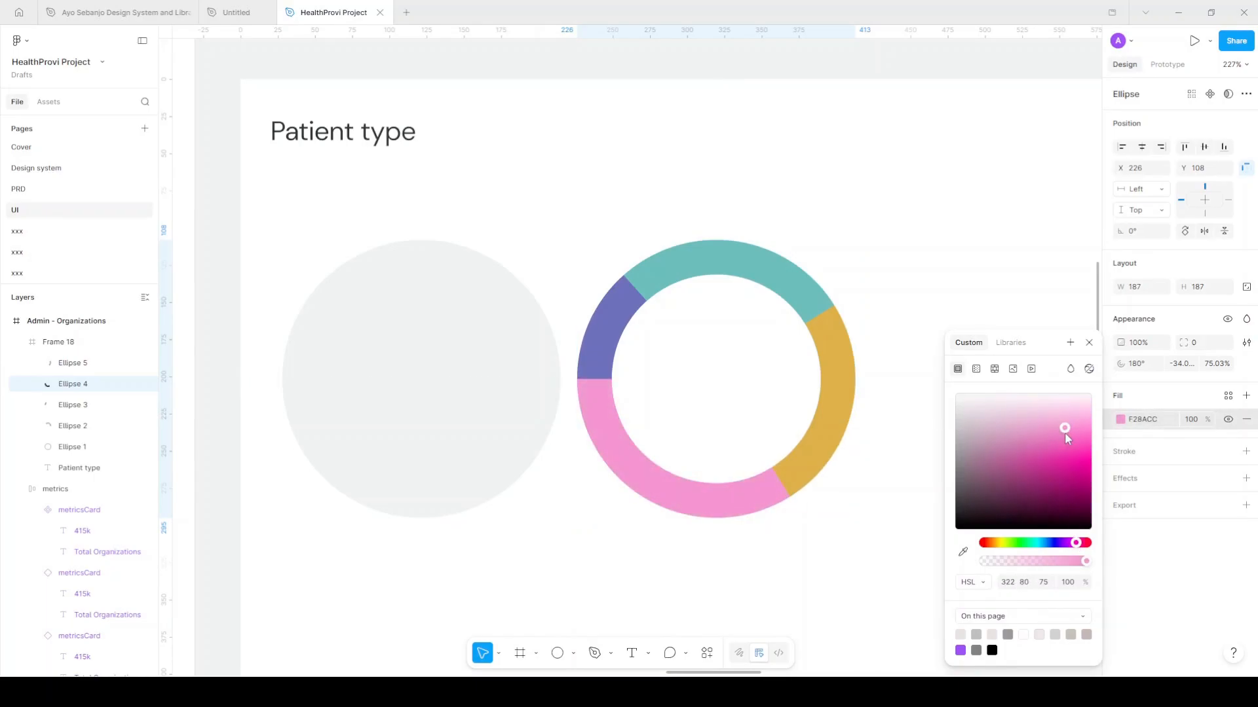
# Make the yellow right arc a pale beige F7DBA0
pyautogui.click(809, 433)
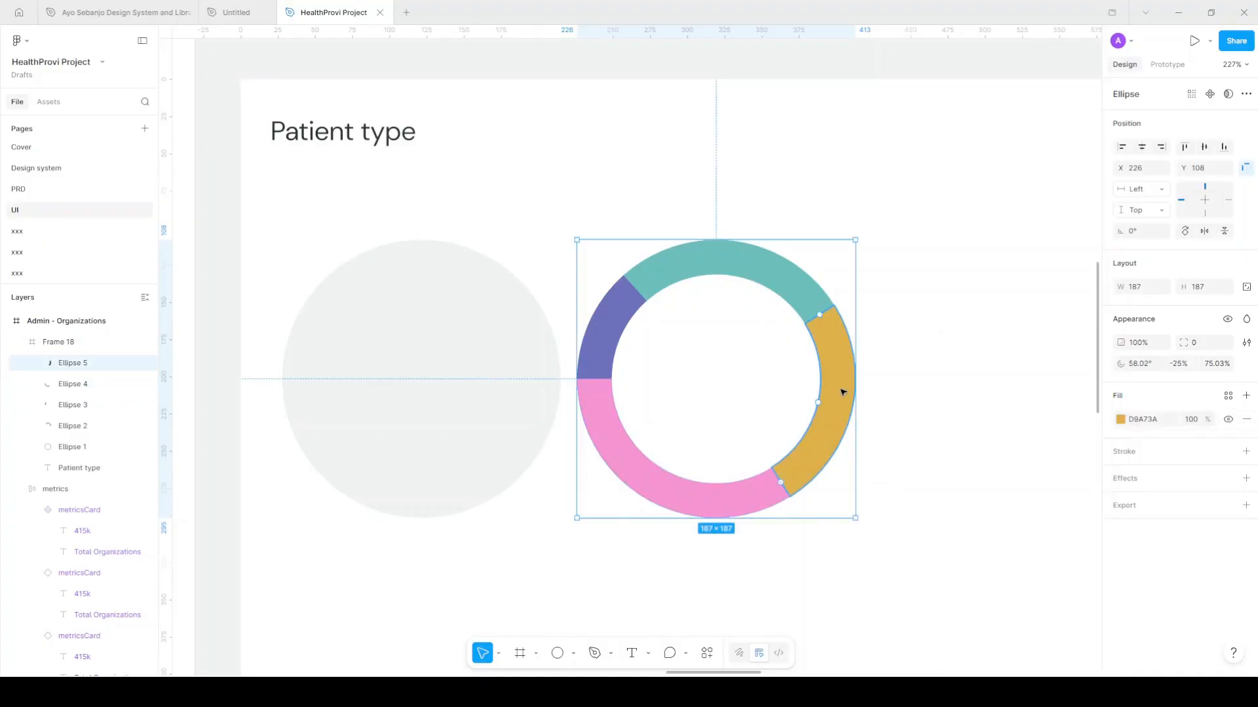
pyautogui.click(1121, 419)
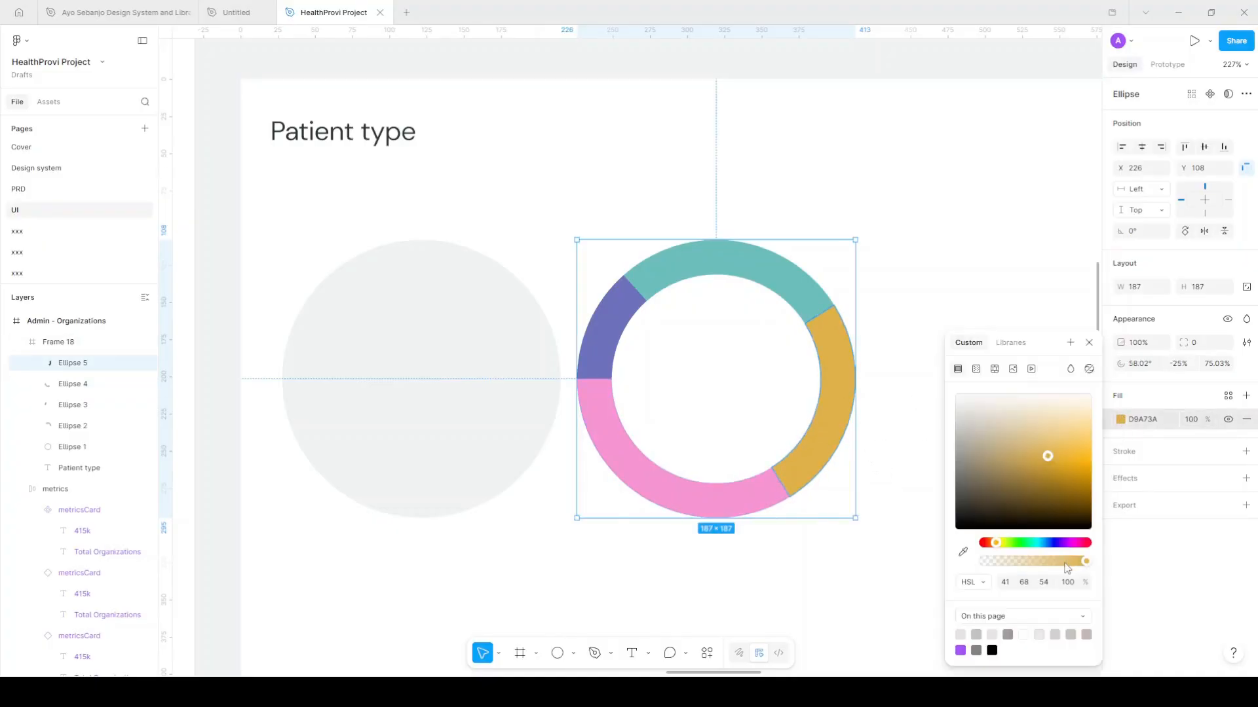
pyautogui.click(1049, 582)
pyautogui.write('70')
pyautogui.press('Return')
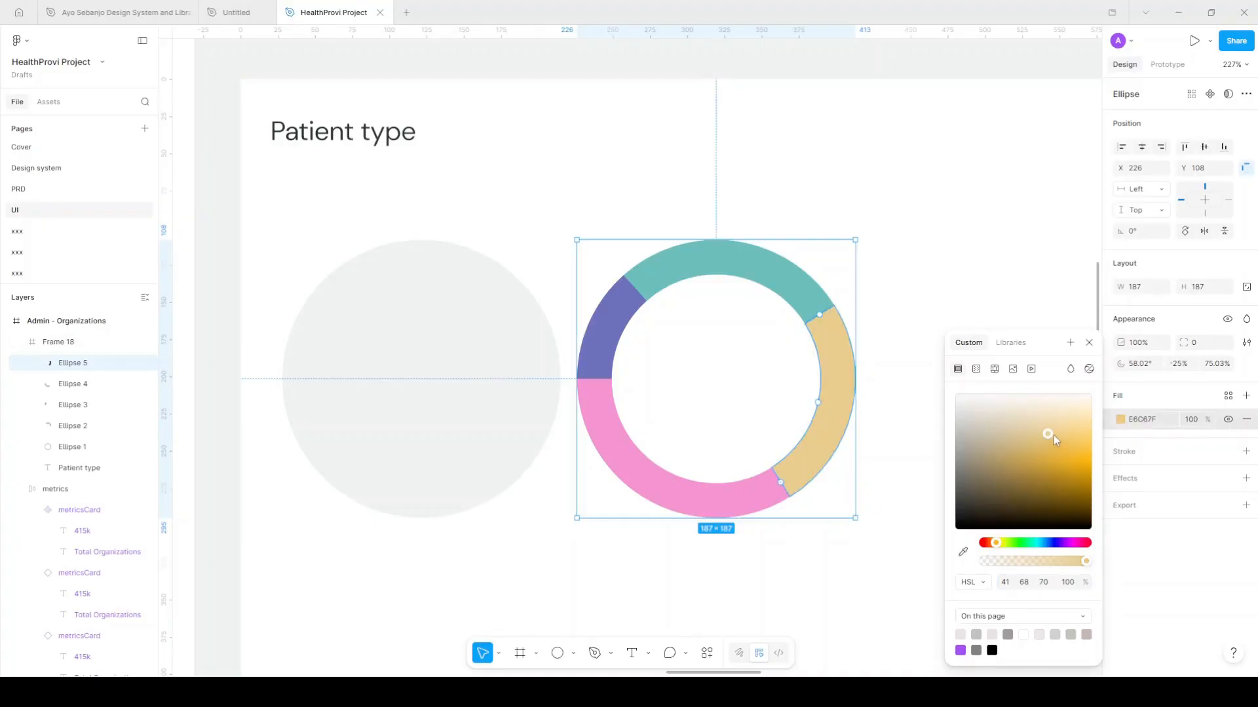
pyautogui.click(1067, 419)
pyautogui.moveTo(1072, 431); pyautogui.dragTo(1069, 420)
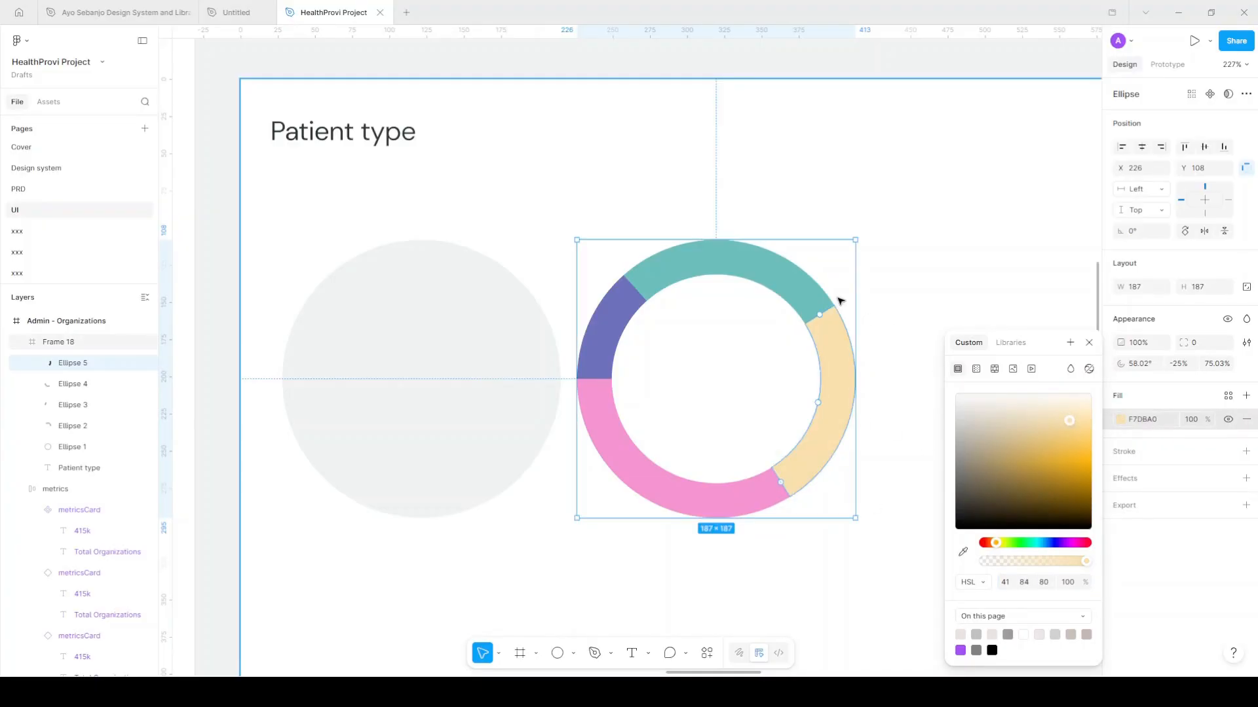
# Lighten the teal top arc toward a pale cyan
pyautogui.click(811, 288)
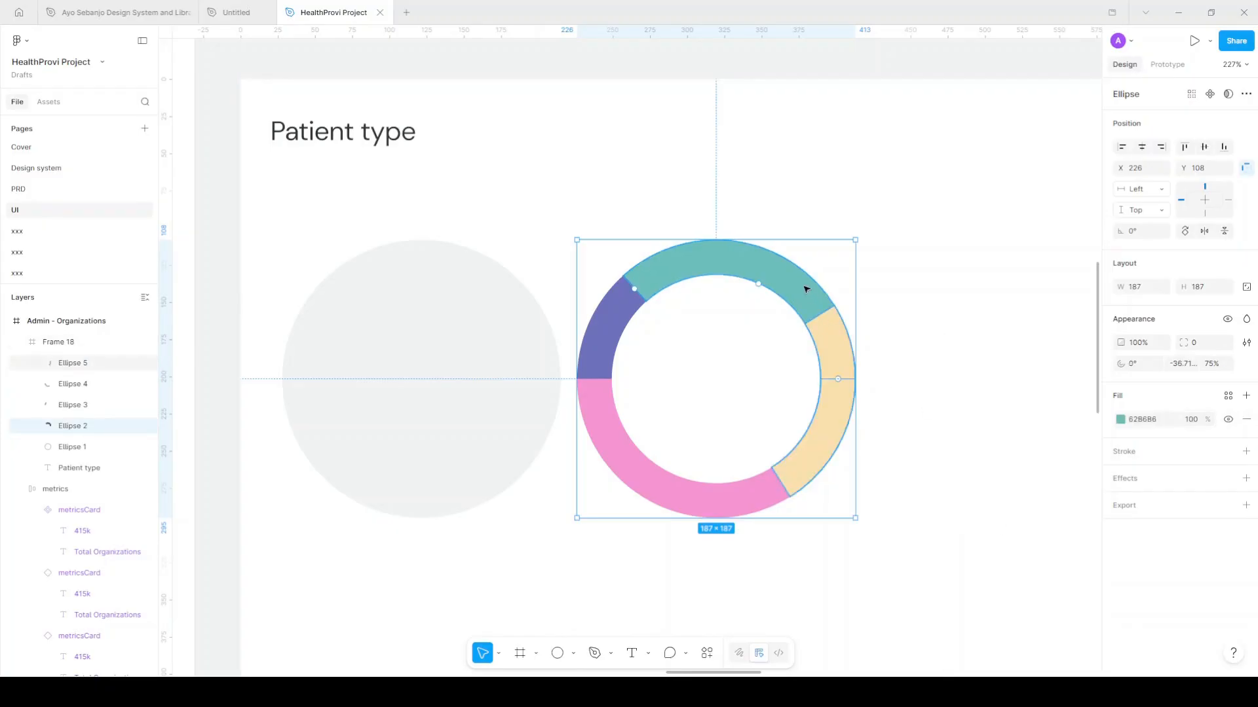
pyautogui.doubleClick(805, 284)
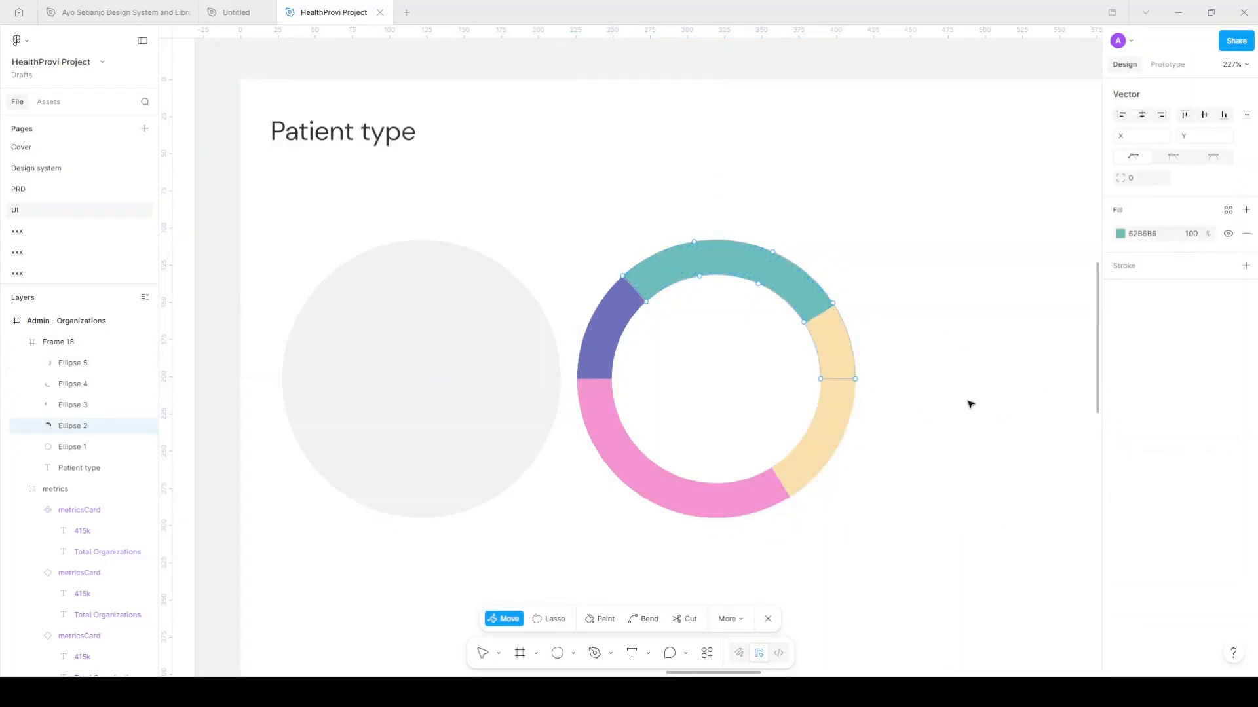
pyautogui.press('Escape')
pyautogui.click(1120, 420)
pyautogui.moveTo(1009, 455); pyautogui.dragTo(1039, 434)
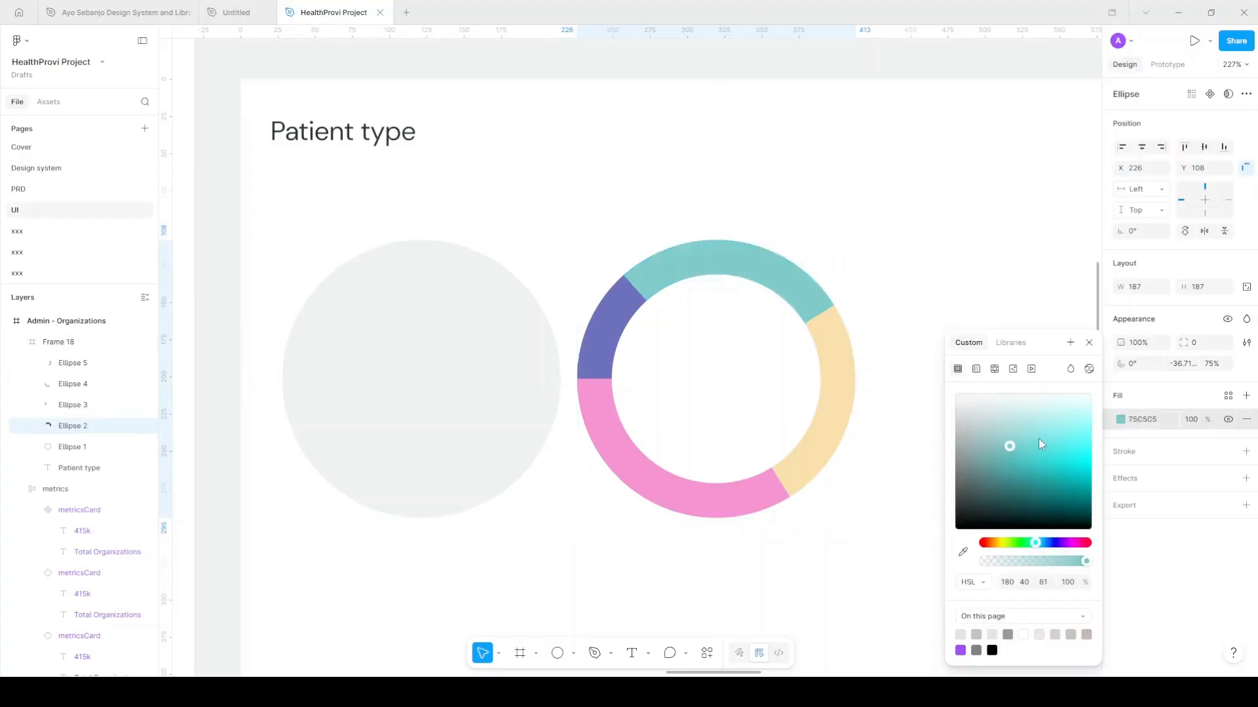
# Recolour the purple left arc bright blue 6C94FA
pyautogui.click(687, 342)
pyautogui.click(1121, 420)
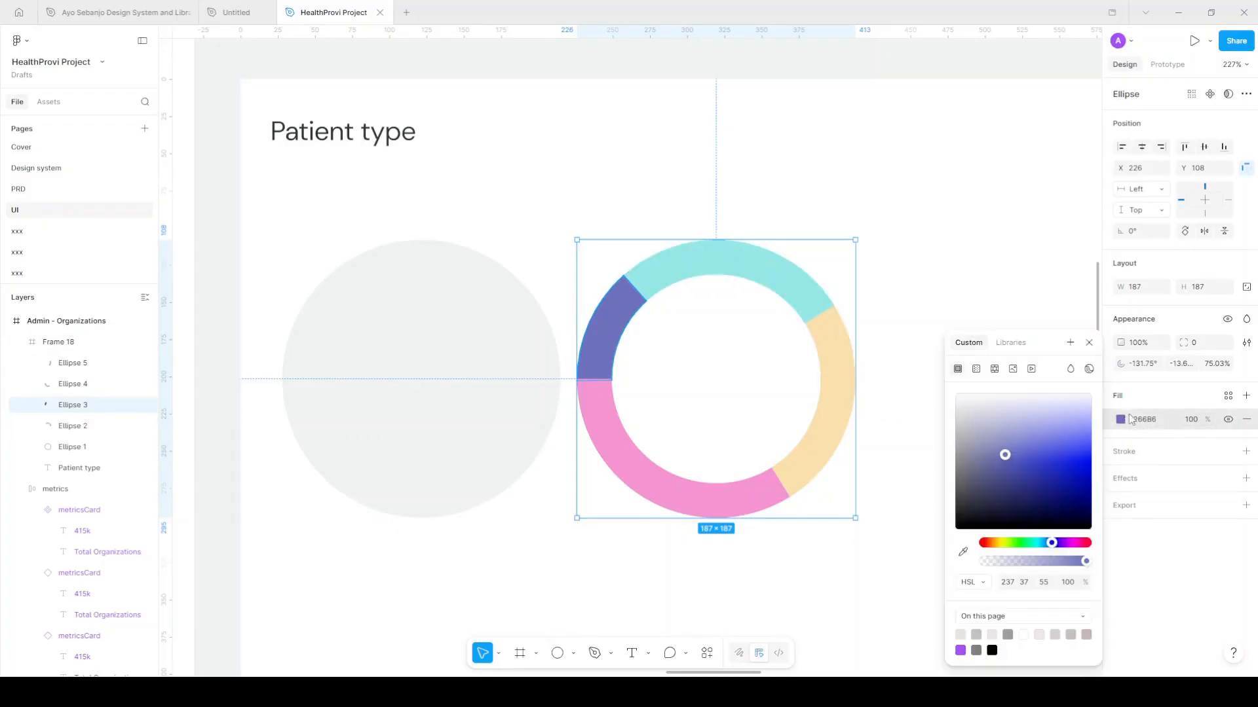
pyautogui.moveTo(1005, 455); pyautogui.dragTo(1047, 441)
pyautogui.click(1014, 545)
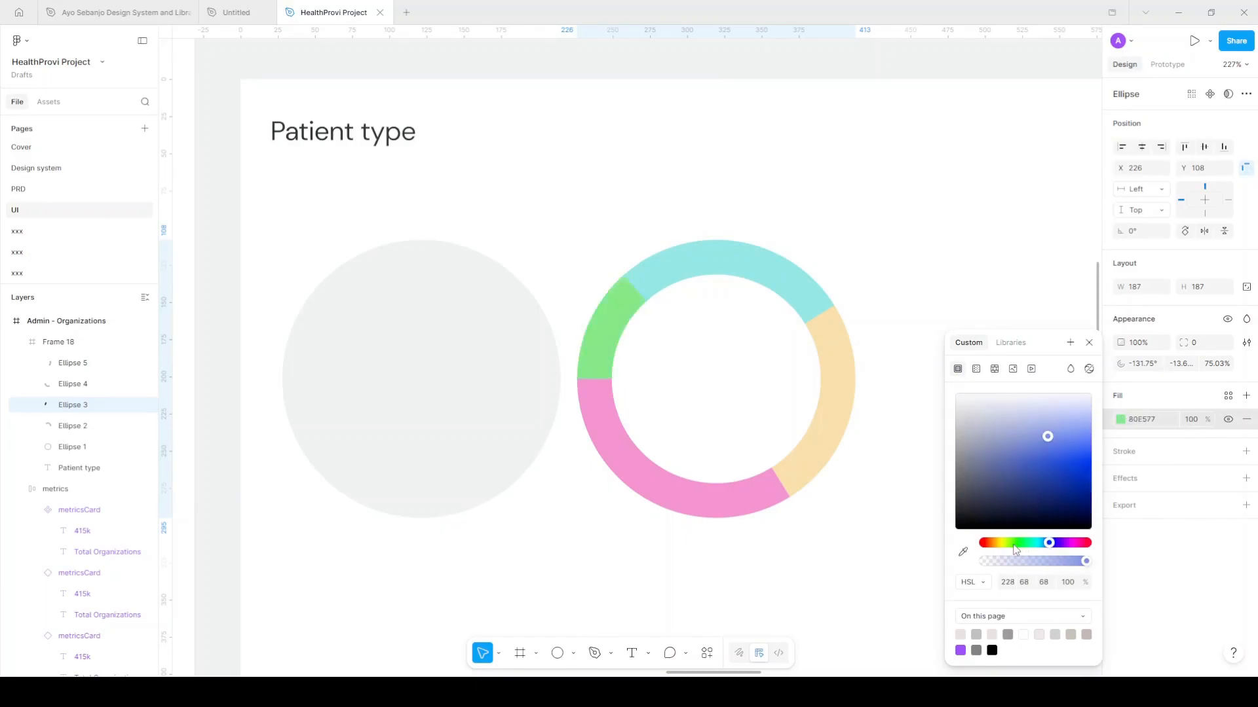
pyautogui.moveTo(1006, 550); pyautogui.dragTo(1046, 534)
pyautogui.moveTo(1046, 444); pyautogui.dragTo(1082, 433)
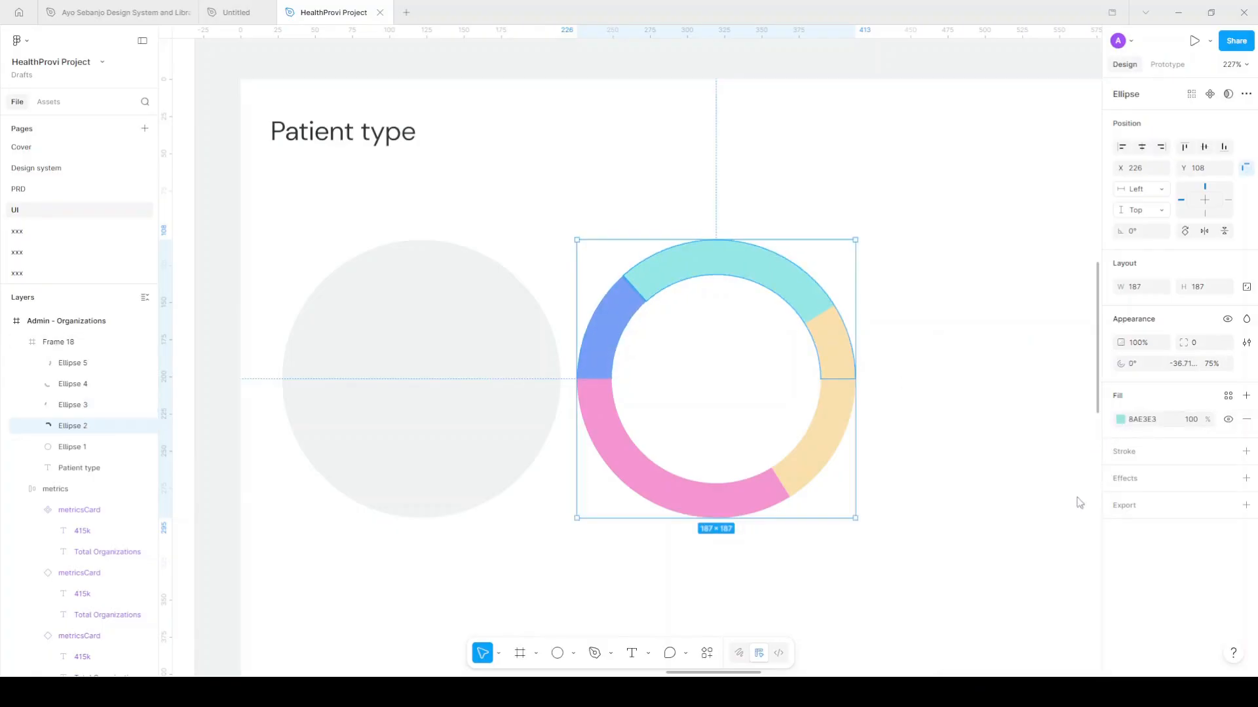
# Set the top arc to vivid cyan 1CD5D5
pyautogui.click(1120, 419)
pyautogui.moveTo(1048, 433); pyautogui.dragTo(1059, 470)
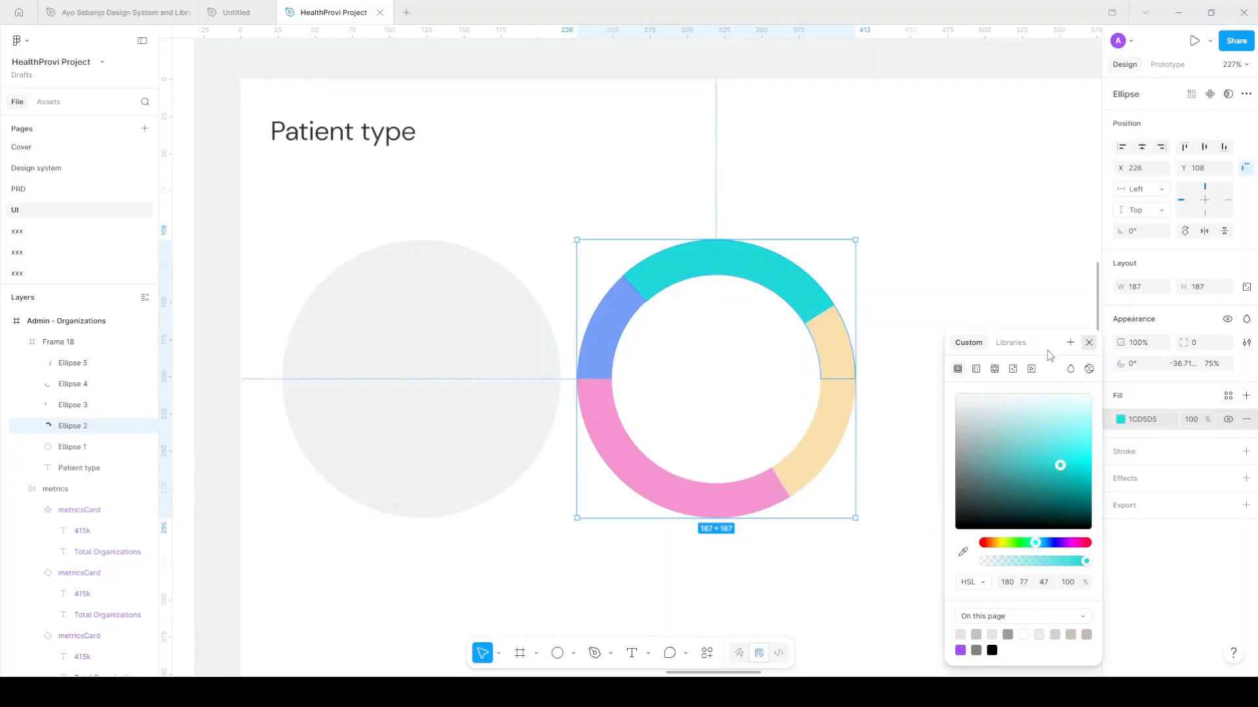
pyautogui.click(1089, 342)
pyautogui.scroll(-3, 847, 367)
pyautogui.scroll(-3, 849, 454)
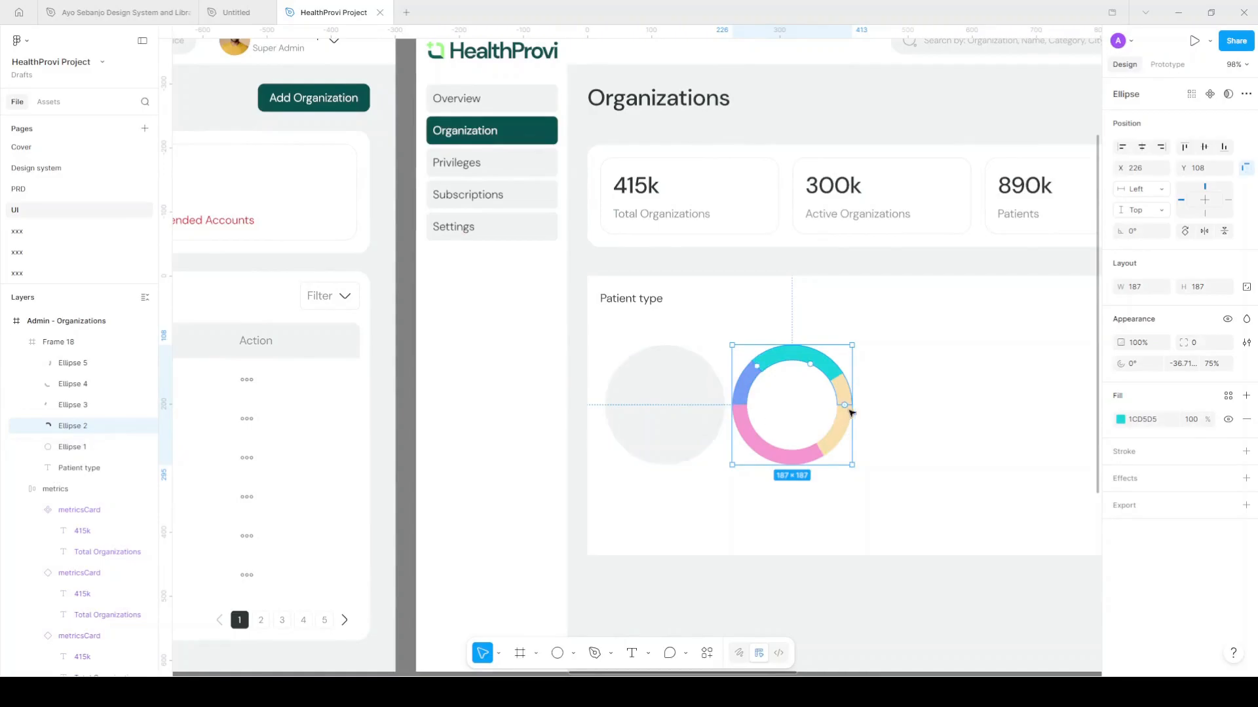
# Select the four coloured arcs and move them over the grey background circle
pyautogui.scroll(2, 839, 442)
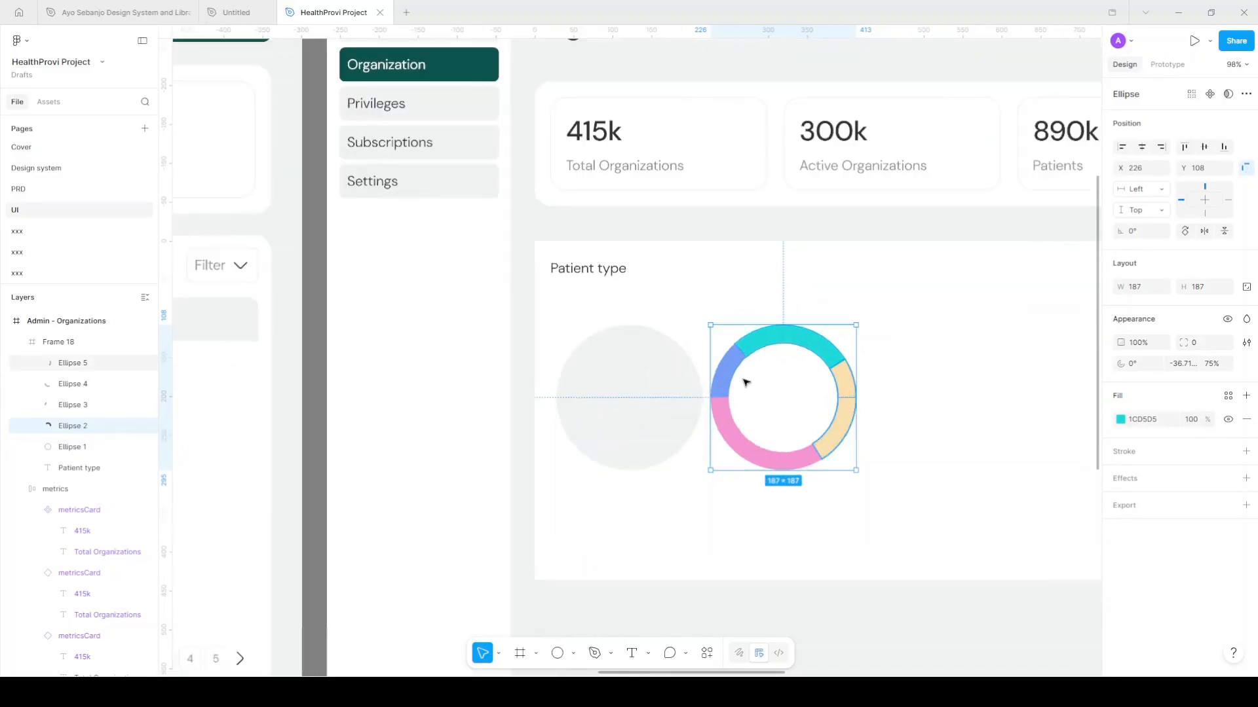
pyautogui.keyDown('shift'); pyautogui.click(839, 440); pyautogui.keyUp('shift')
pyautogui.keyDown('shift'); pyautogui.click(732, 374); pyautogui.keyUp('shift')
pyautogui.scroll(2, 778, 402)
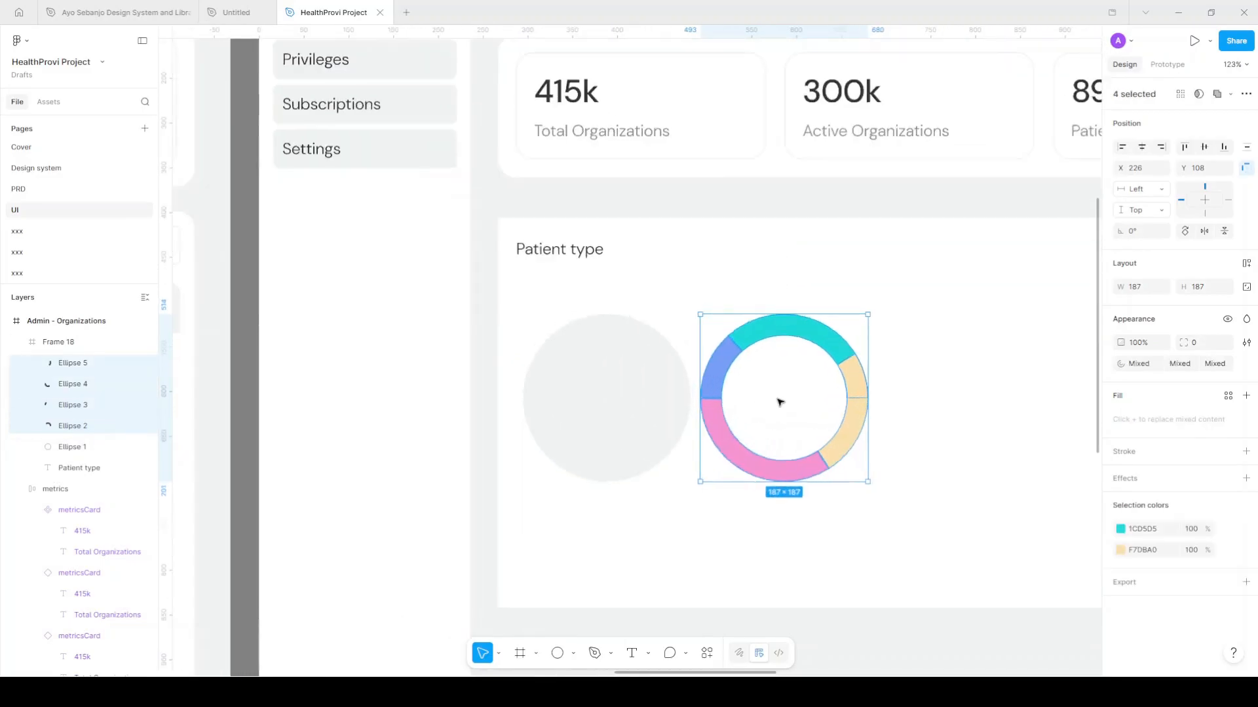
pyautogui.scroll(2, 787, 401)
pyautogui.moveTo(779, 402); pyautogui.dragTo(577, 400)
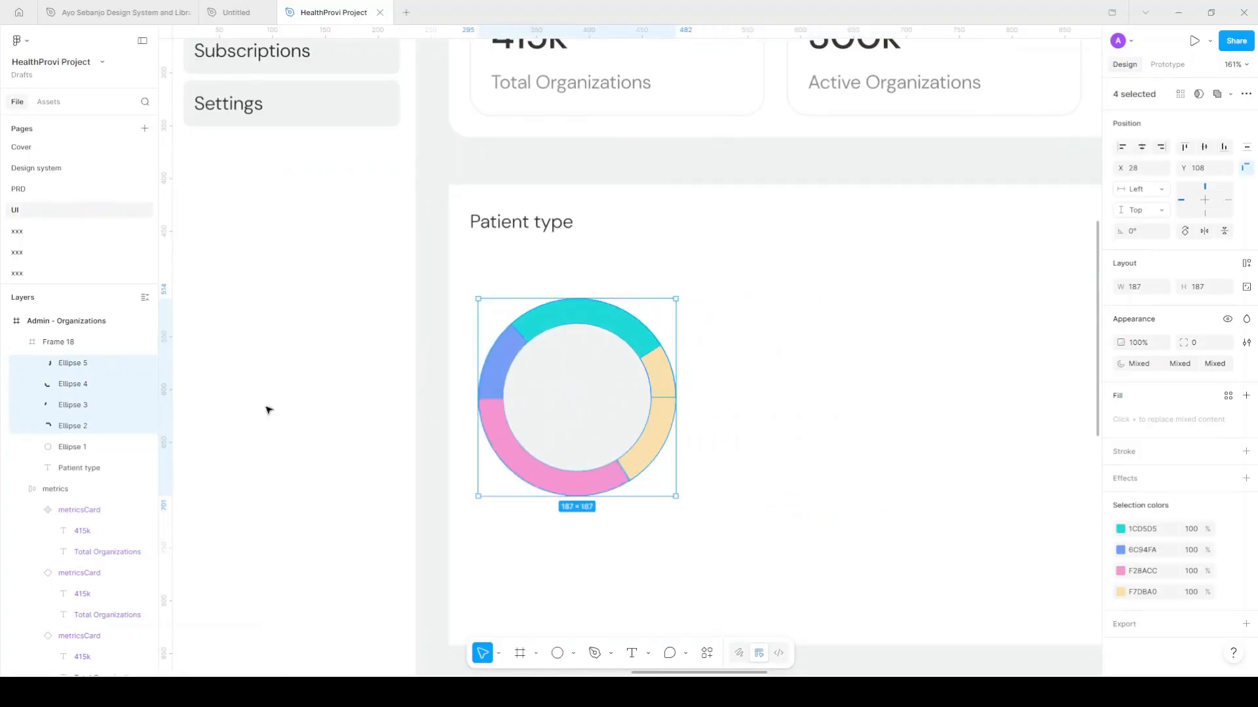
# Group the arcs with the grey circle as 'arc' and view the dashboard at 100%
pyautogui.keyDown('shift'); pyautogui.click(90, 452); pyautogui.keyUp('shift')
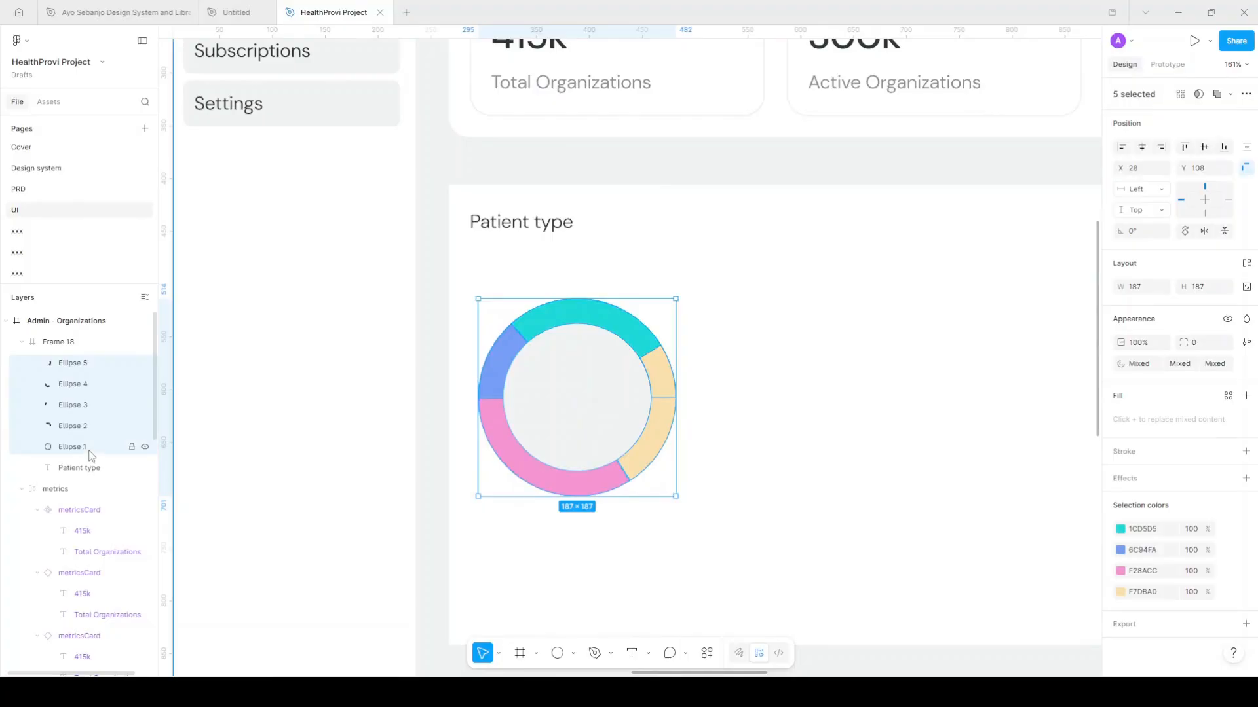
pyautogui.hotkey('ctrl', 'g')
pyautogui.doubleClick(85, 369)
pyautogui.write('ar')
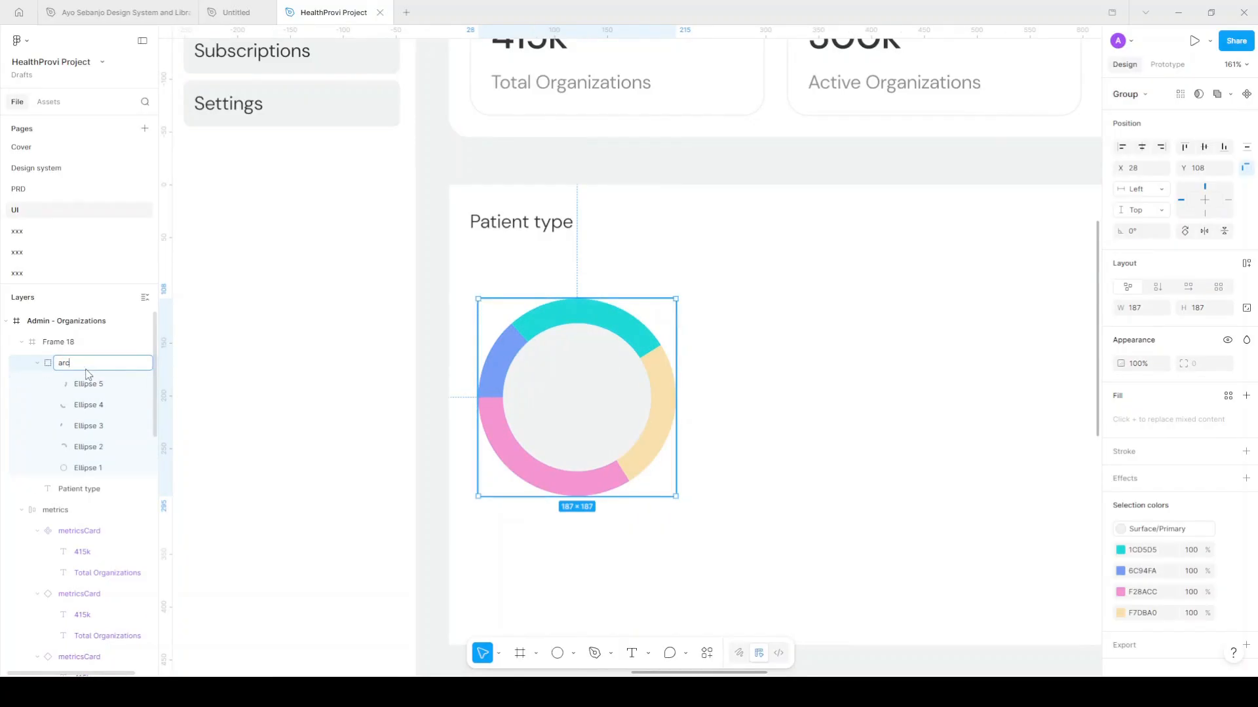
pyautogui.write('c')
pyautogui.press('Return')
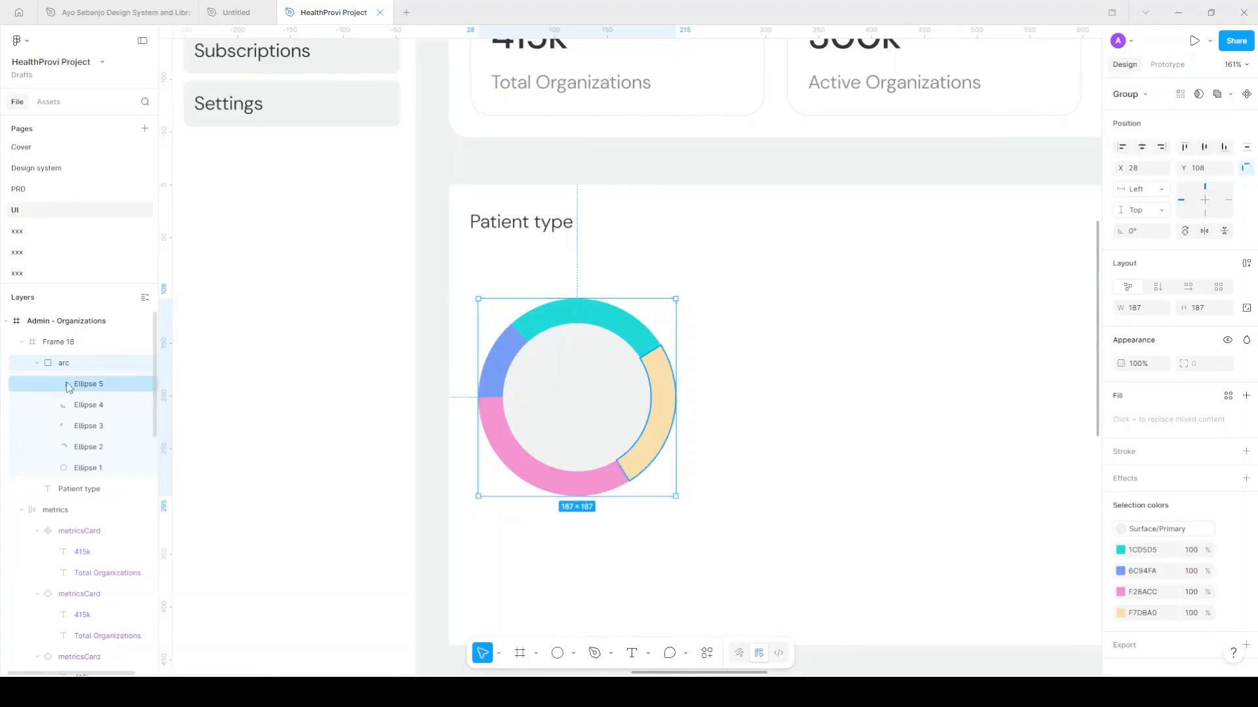
pyautogui.hotkey('shift', '0')
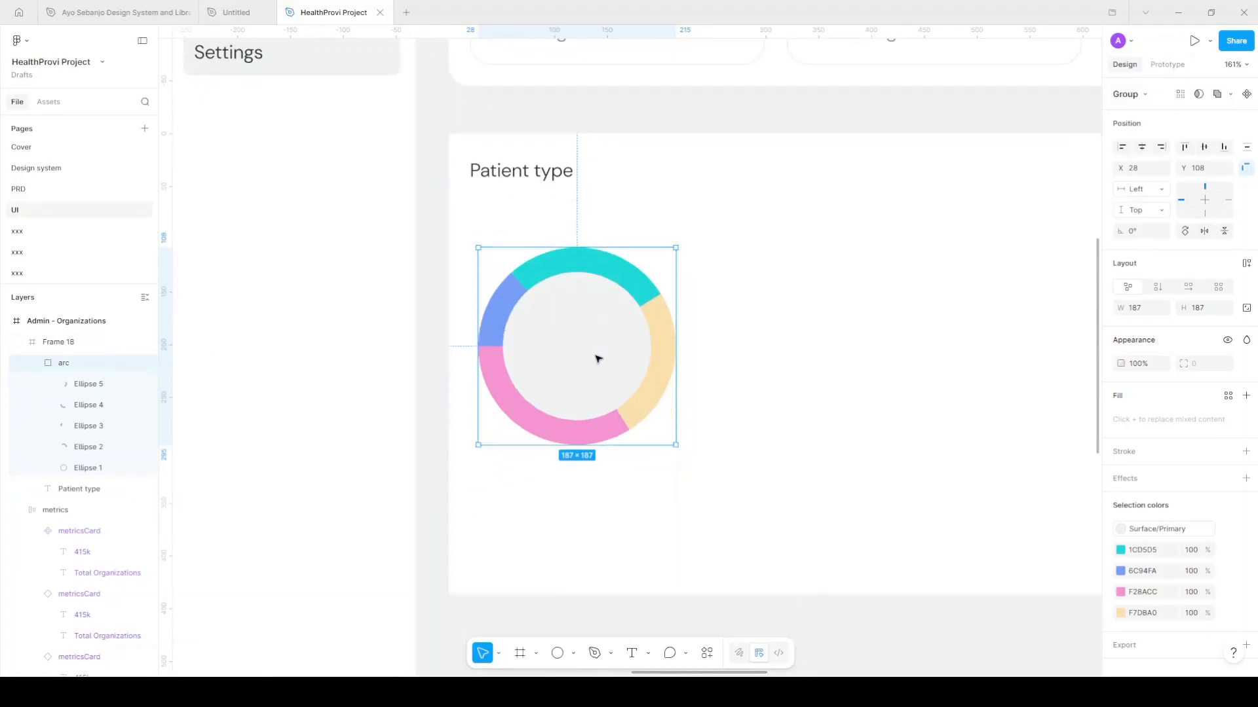
# Copy the Total Organizations label onto the donut and change its text to 800
pyautogui.scroll(-3, 597, 359)
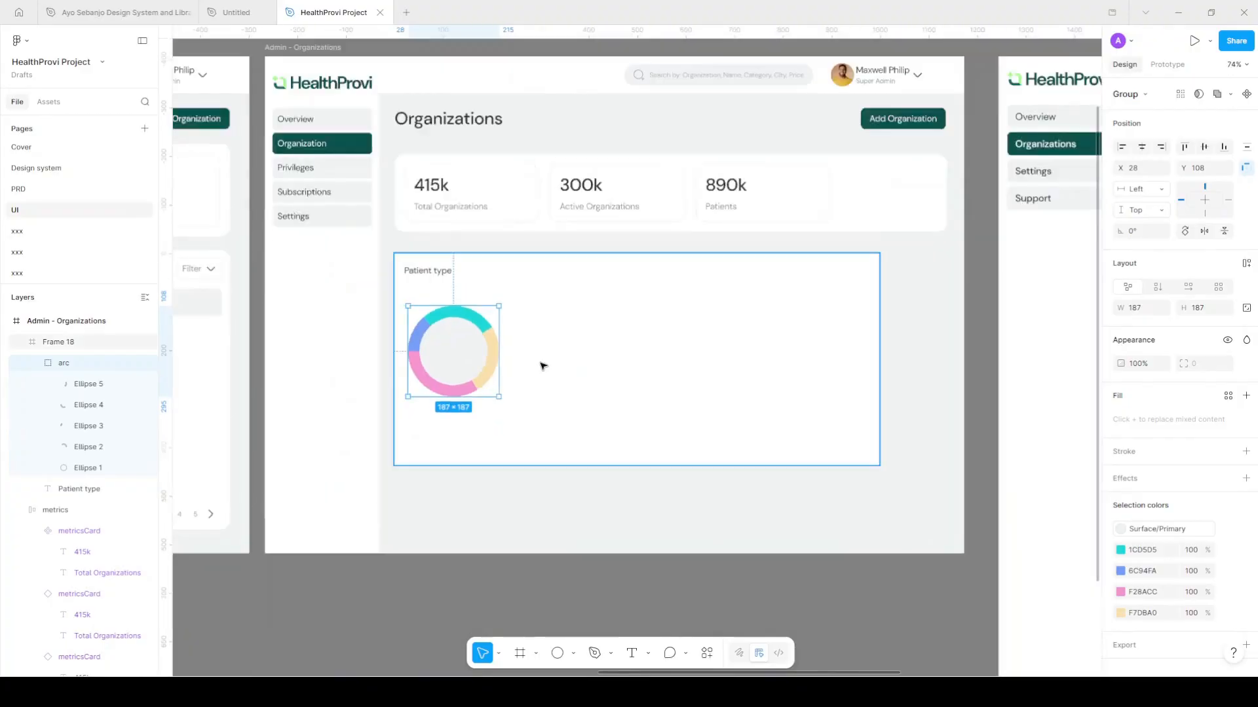
pyautogui.hscroll(4, 486, 362)
pyautogui.hscroll(2, 486, 364)
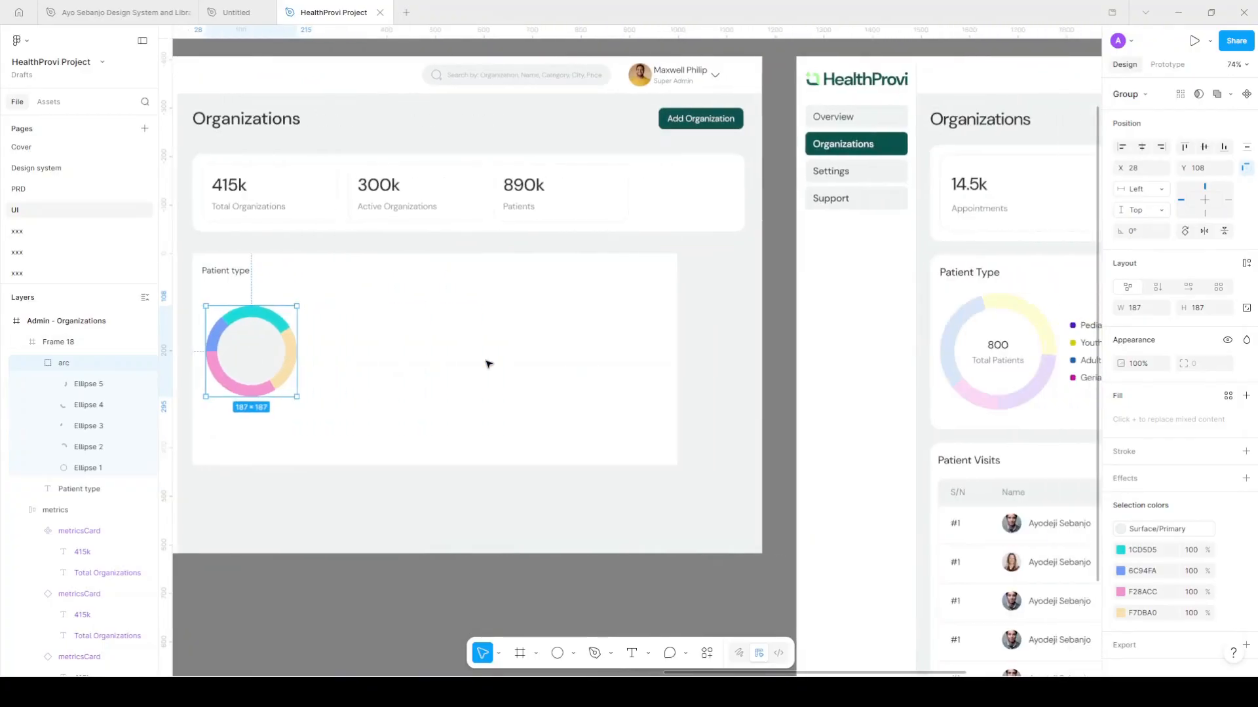
pyautogui.hscroll(-1, 302, 233)
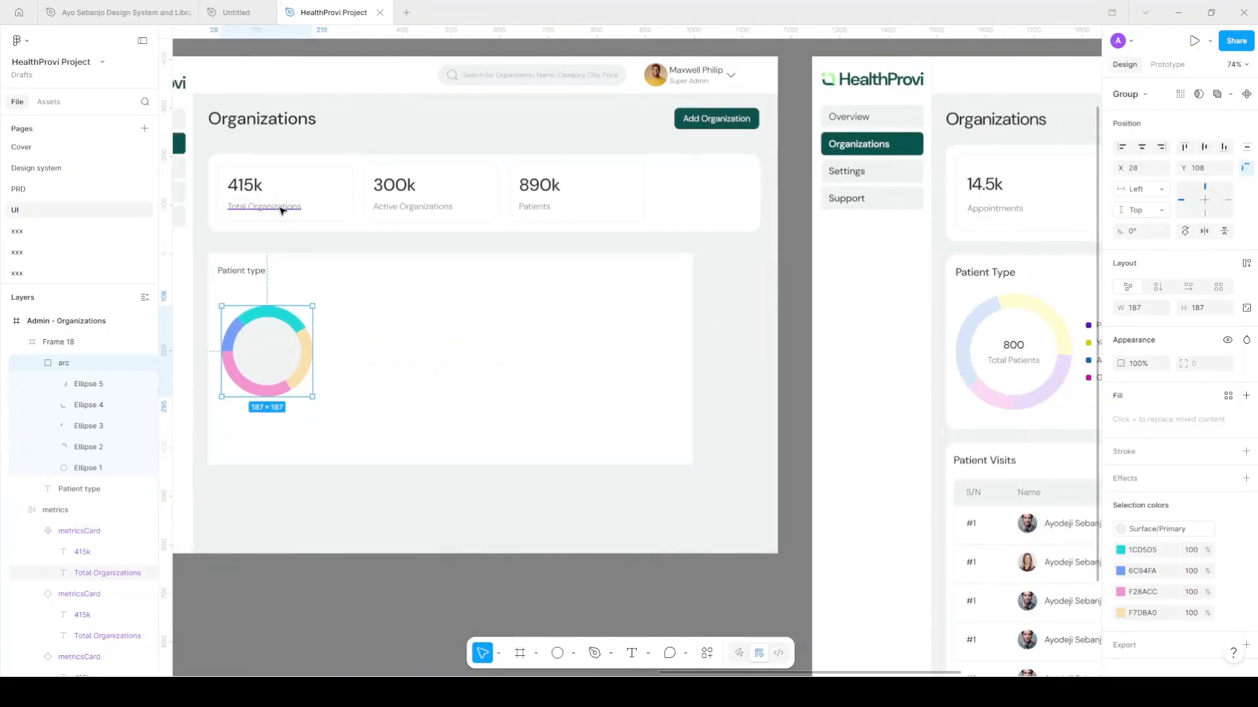
pyautogui.moveTo(279, 209); pyautogui.dragTo(268, 358)
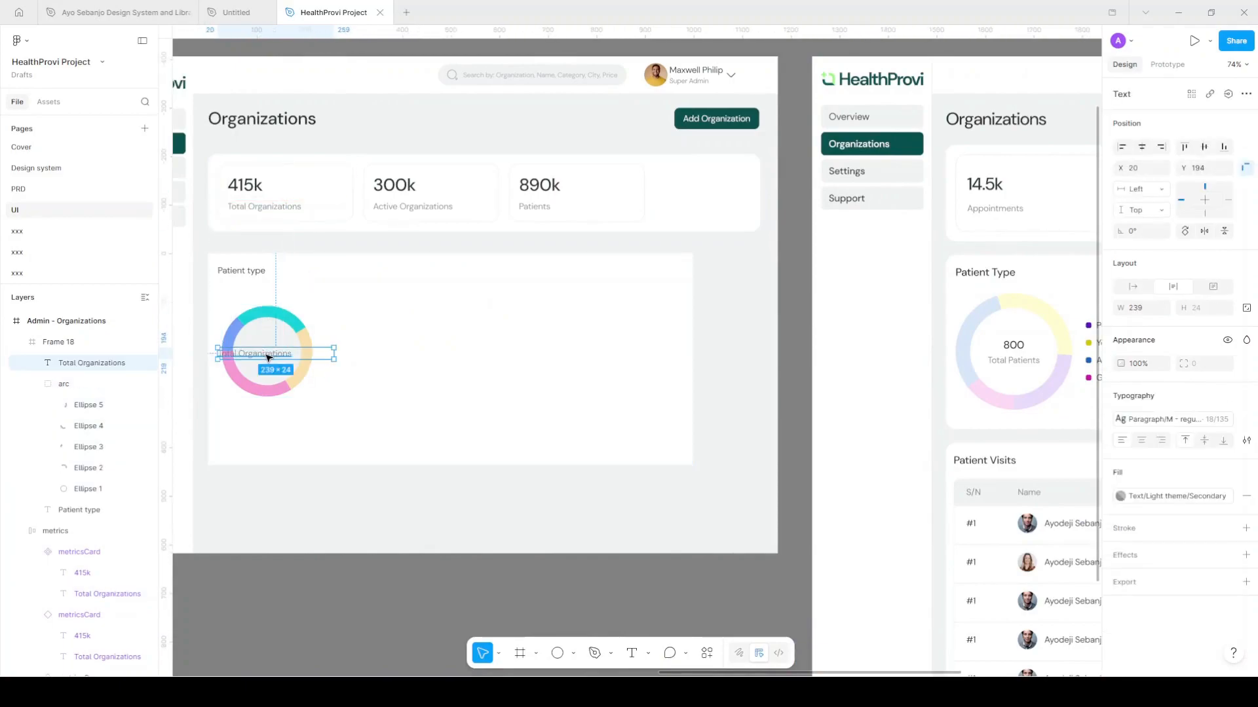
pyautogui.doubleClick(268, 356)
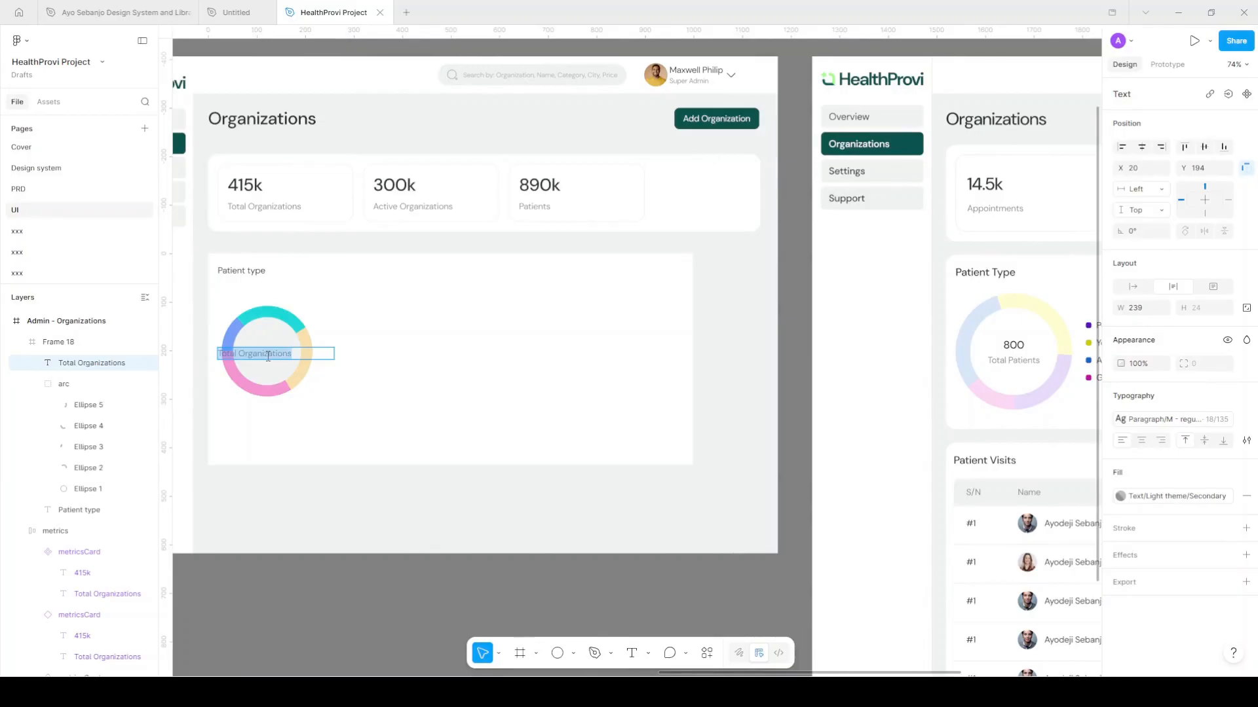
pyautogui.write('8')
pyautogui.press('Escape')
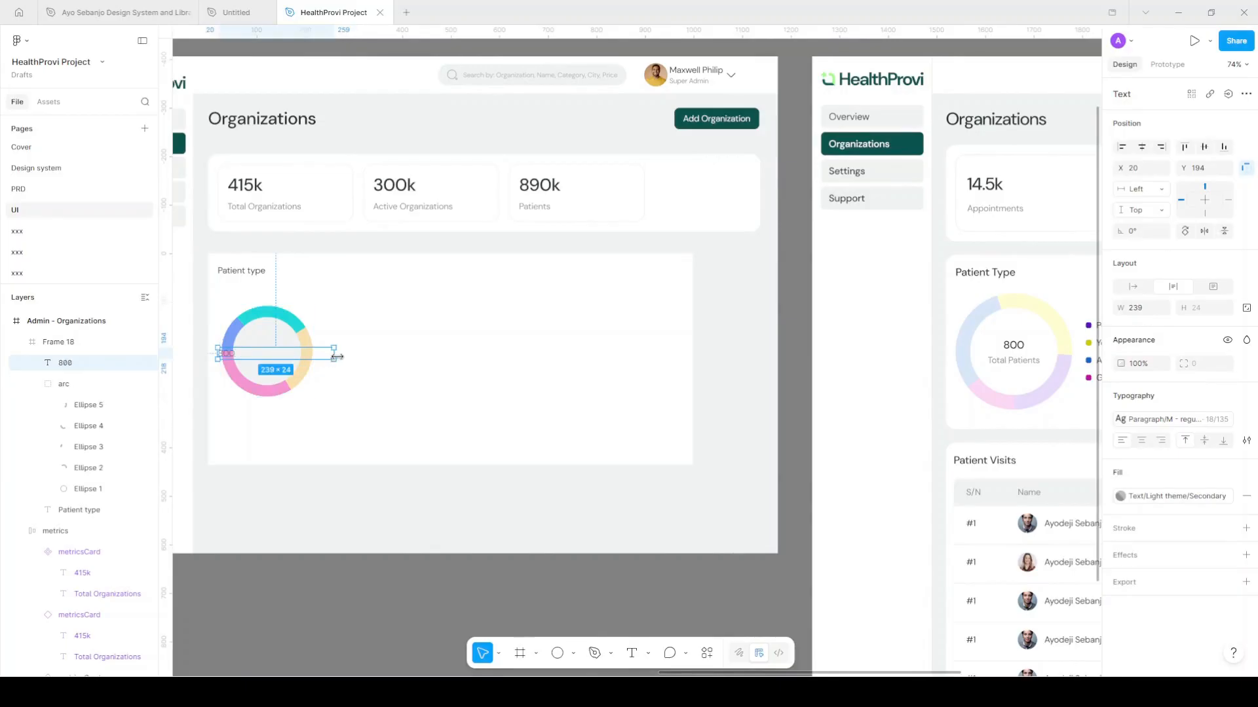
# Centre 800 in the donut and apply the Paragraph/L - medium text style
pyautogui.doubleClick(334, 356)
pyautogui.scroll(1, 224, 353)
pyautogui.scroll(5, 225, 354)
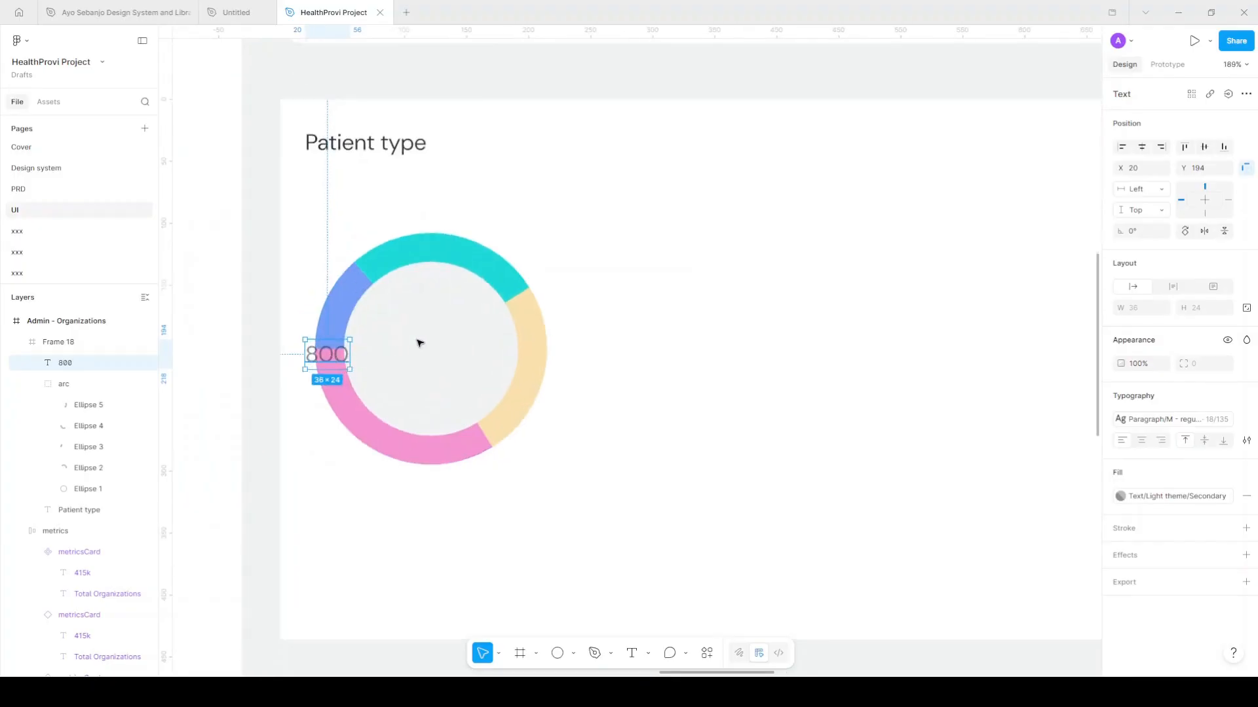
pyautogui.moveTo(327, 354); pyautogui.dragTo(436, 335)
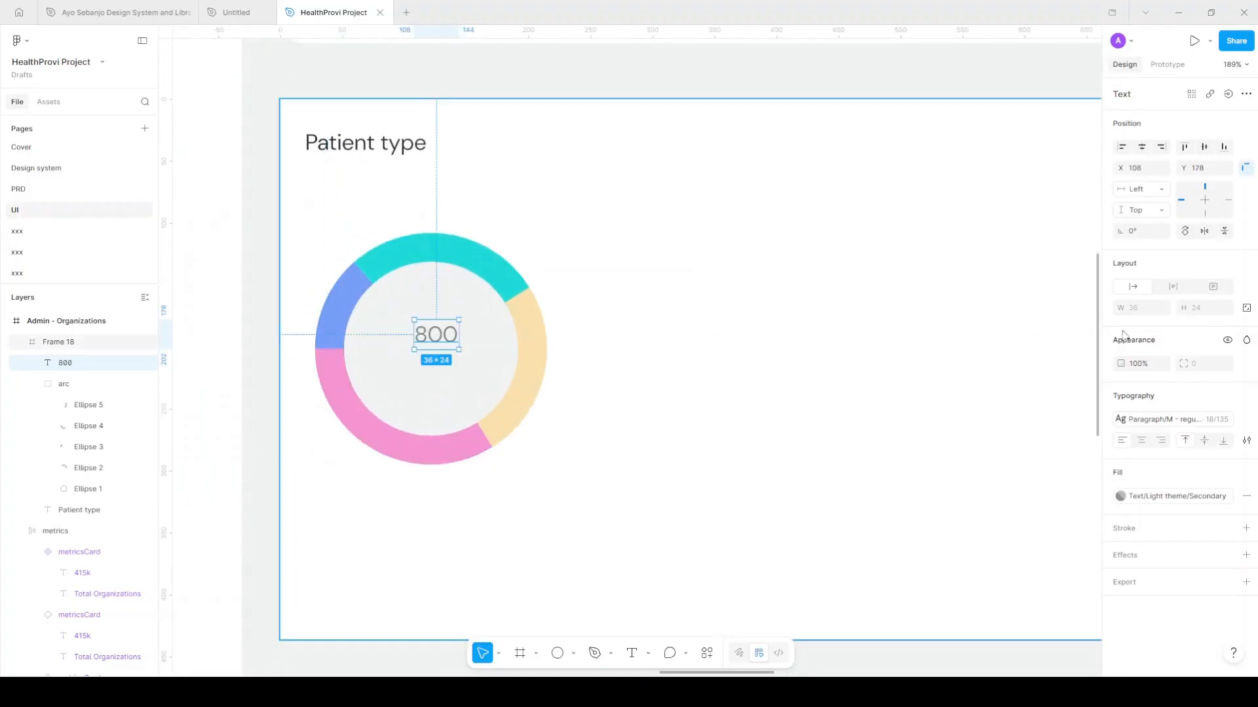
pyautogui.click(1175, 420)
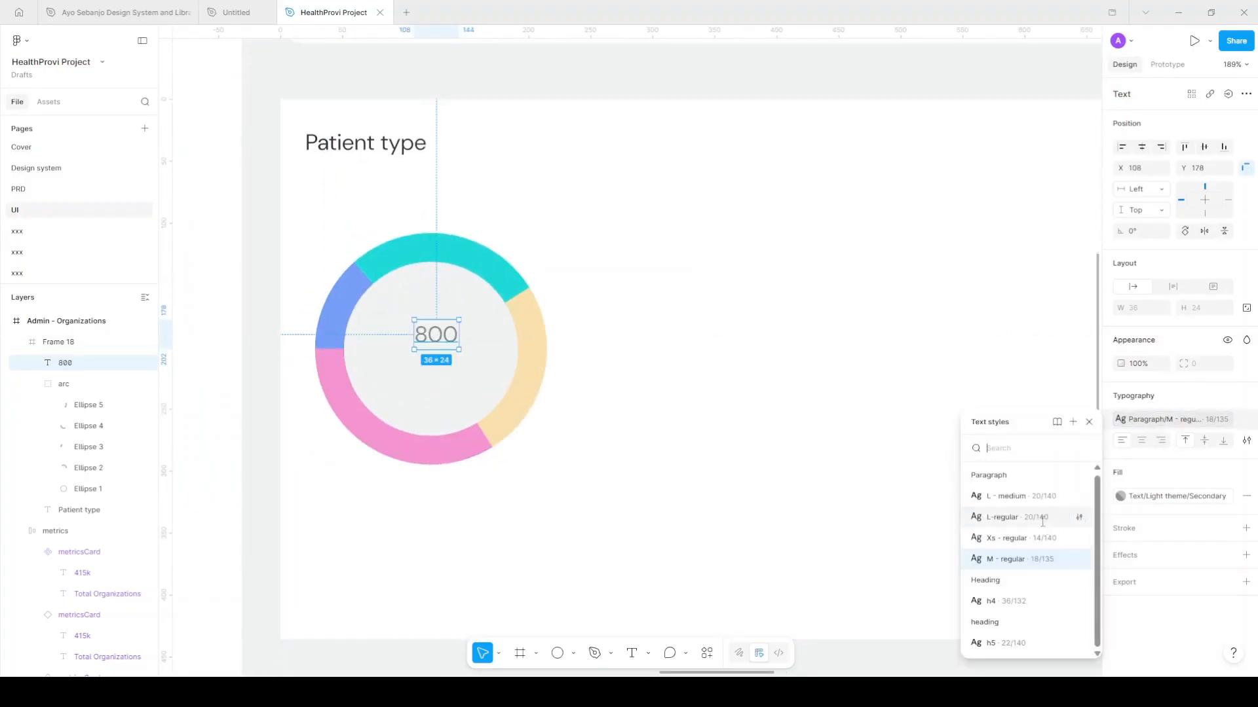
pyautogui.click(1041, 495)
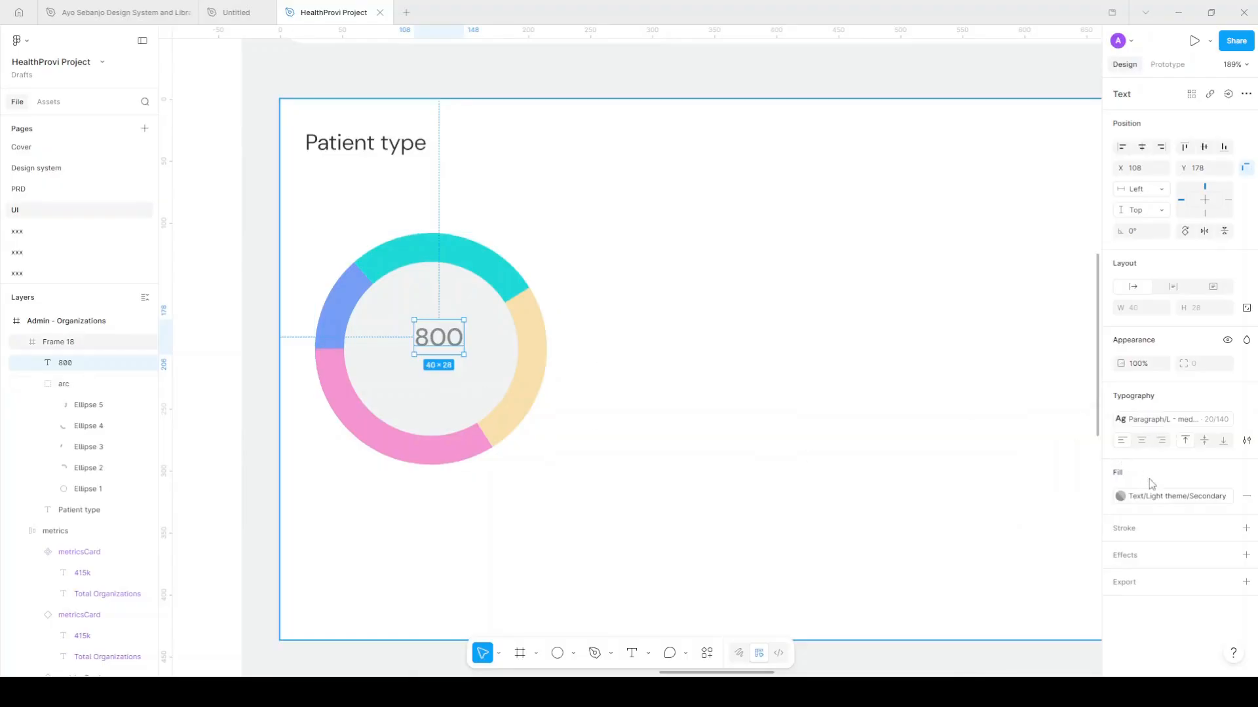
pyautogui.click(1157, 498)
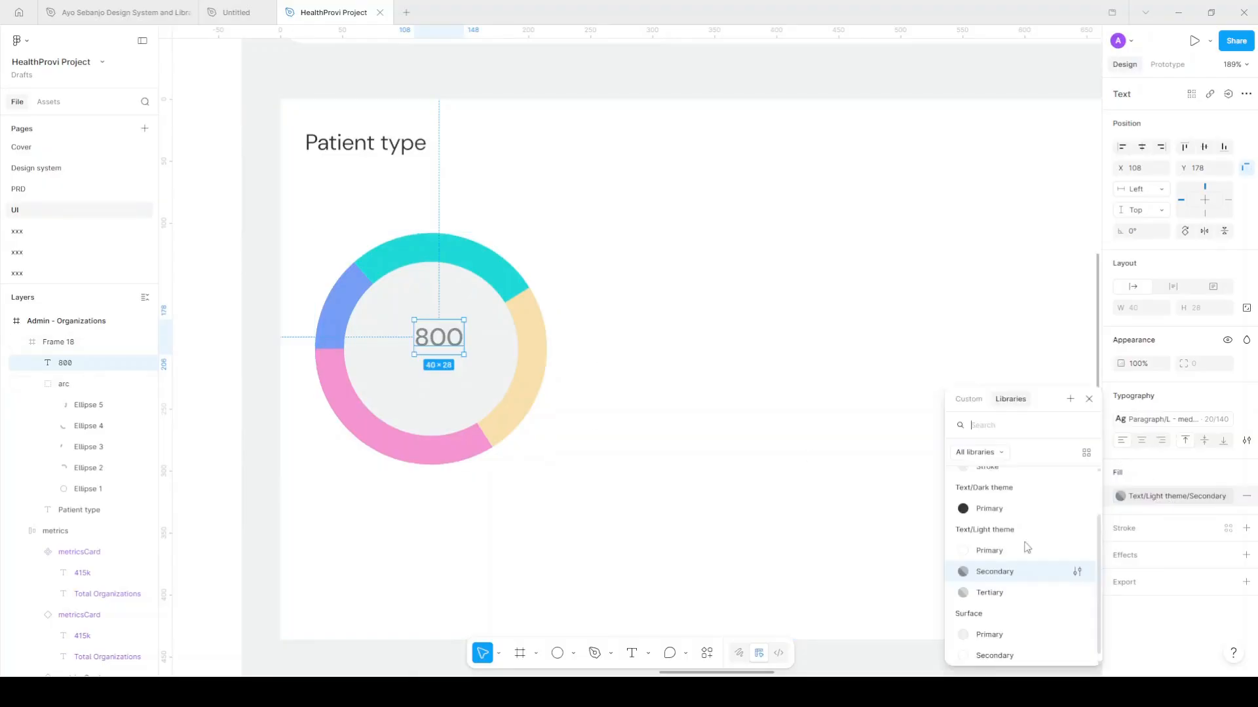
# Colour 800 Text/Dark theme/Primary and add a 'Total Patients' copy beneath it
pyautogui.click(1005, 509)
pyautogui.moveTo(439, 340); pyautogui.dragTo(440, 380)
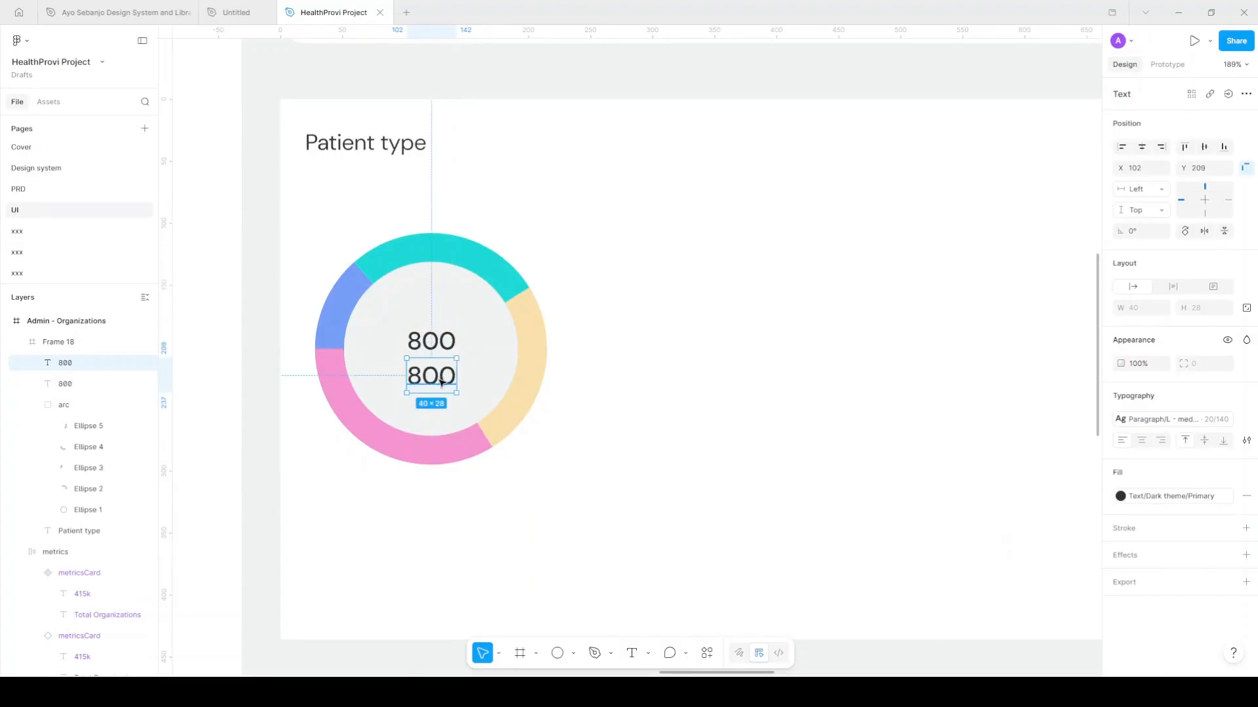
pyautogui.doubleClick(441, 382)
pyautogui.write('Total')
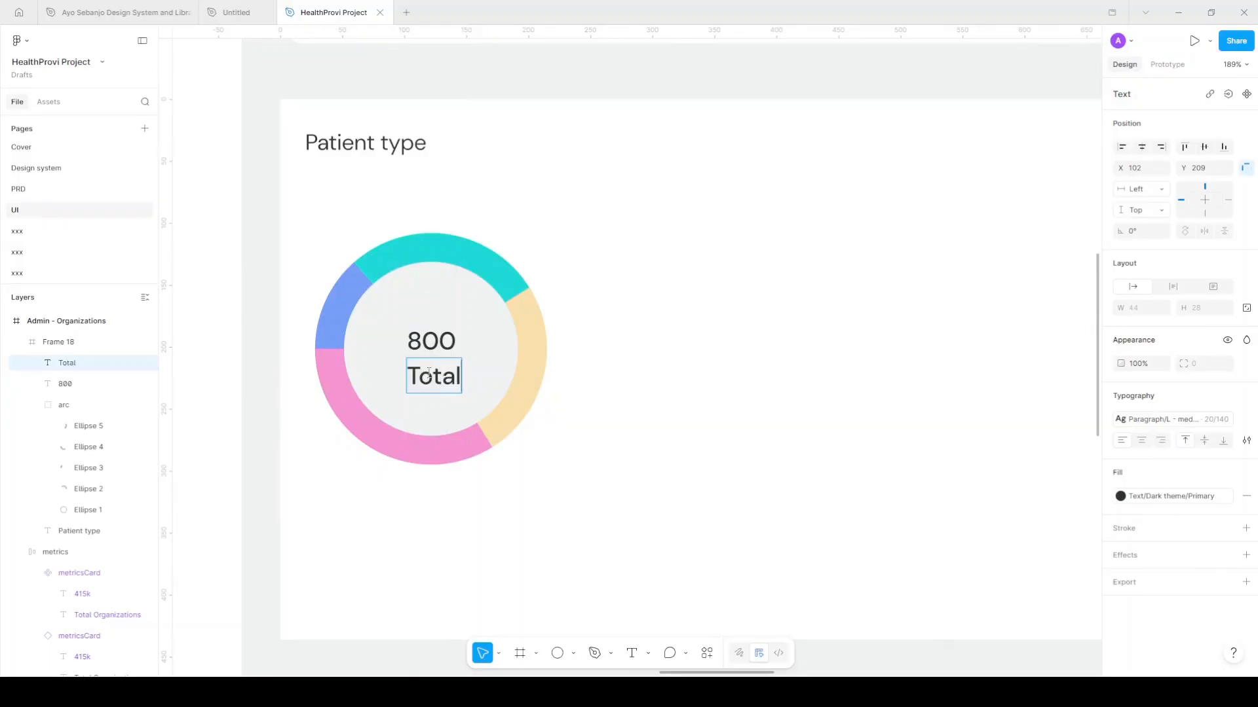
pyautogui.scroll(-5, 429, 374)
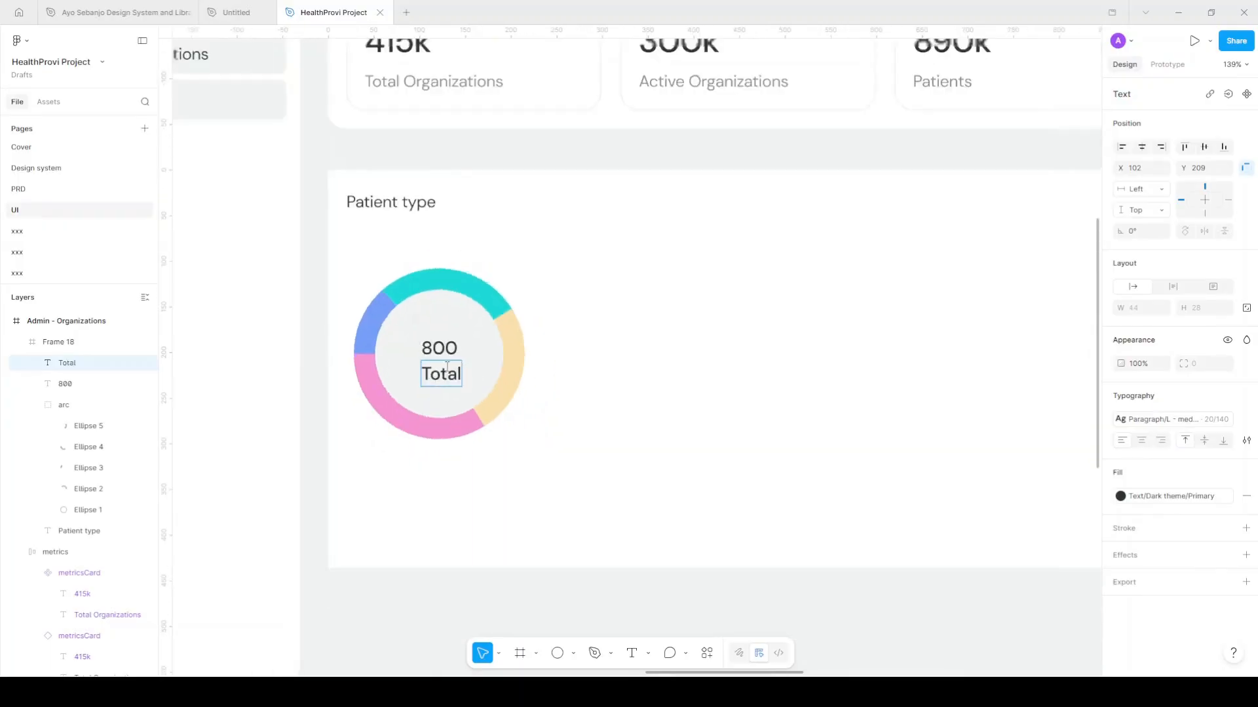
pyautogui.hscroll(10, 457, 364)
pyautogui.hscroll(-10, 457, 363)
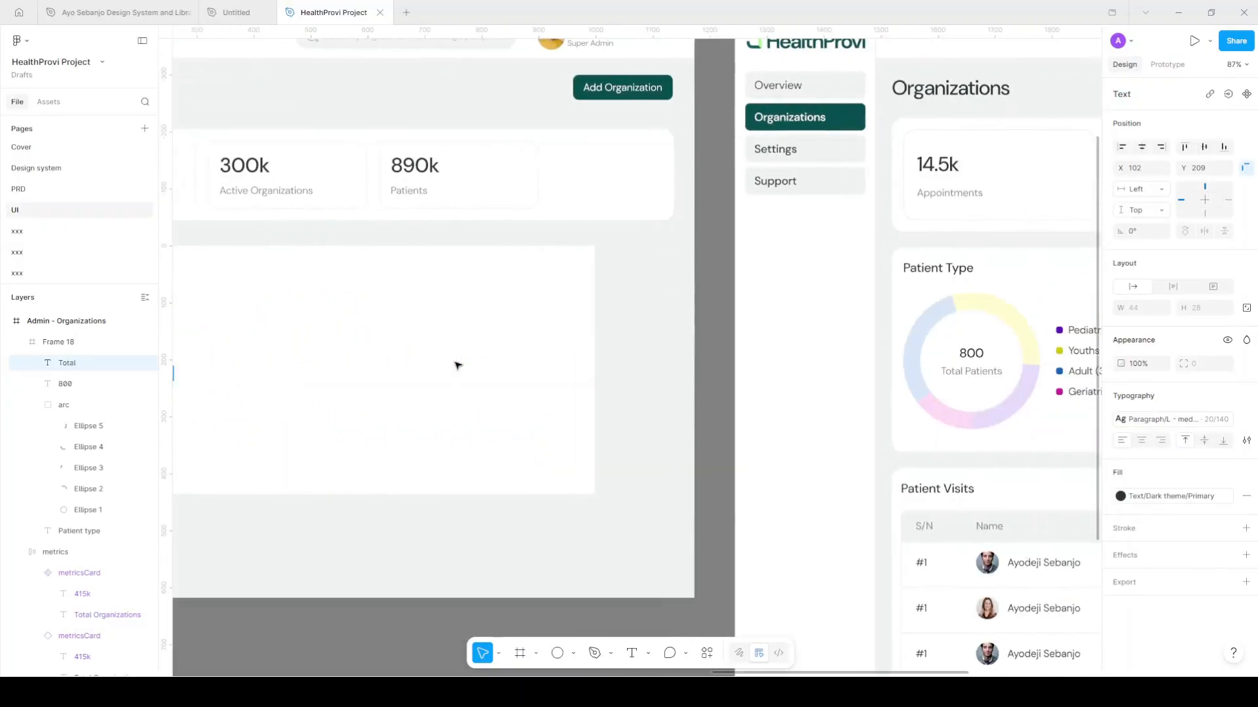
pyautogui.scroll(5, 584, 373)
pyautogui.scroll(3, 619, 379)
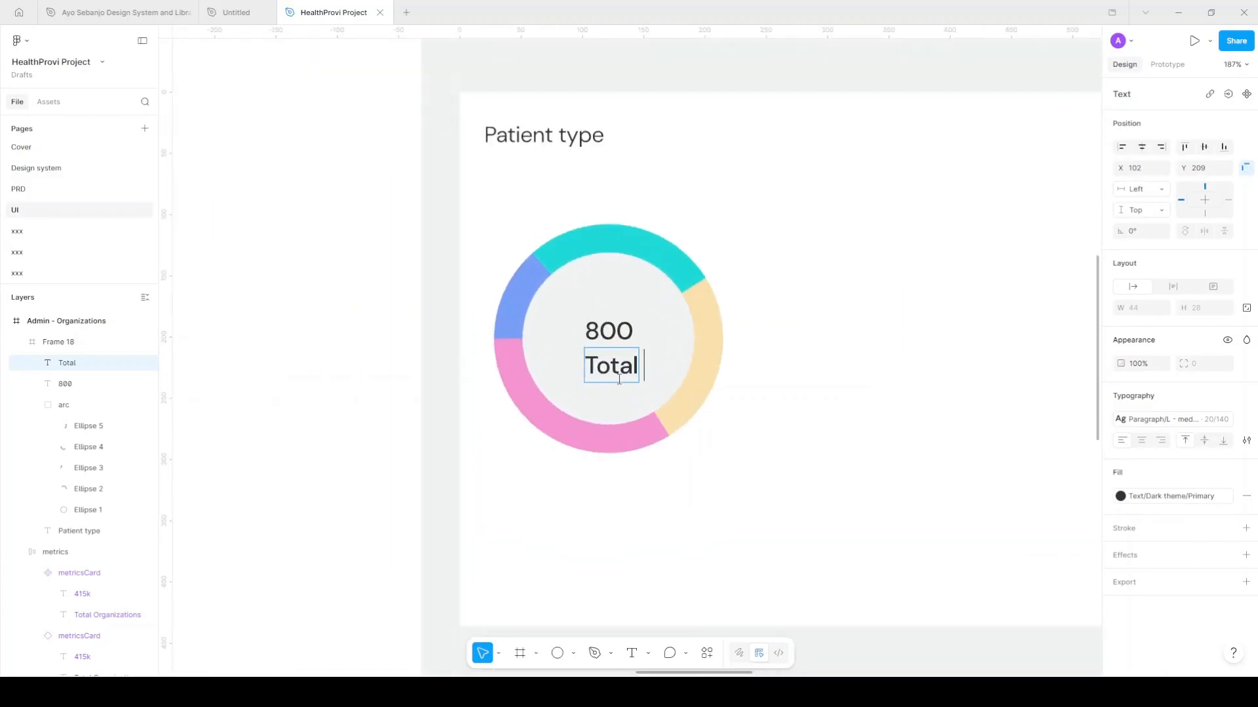
pyautogui.write('Patients')
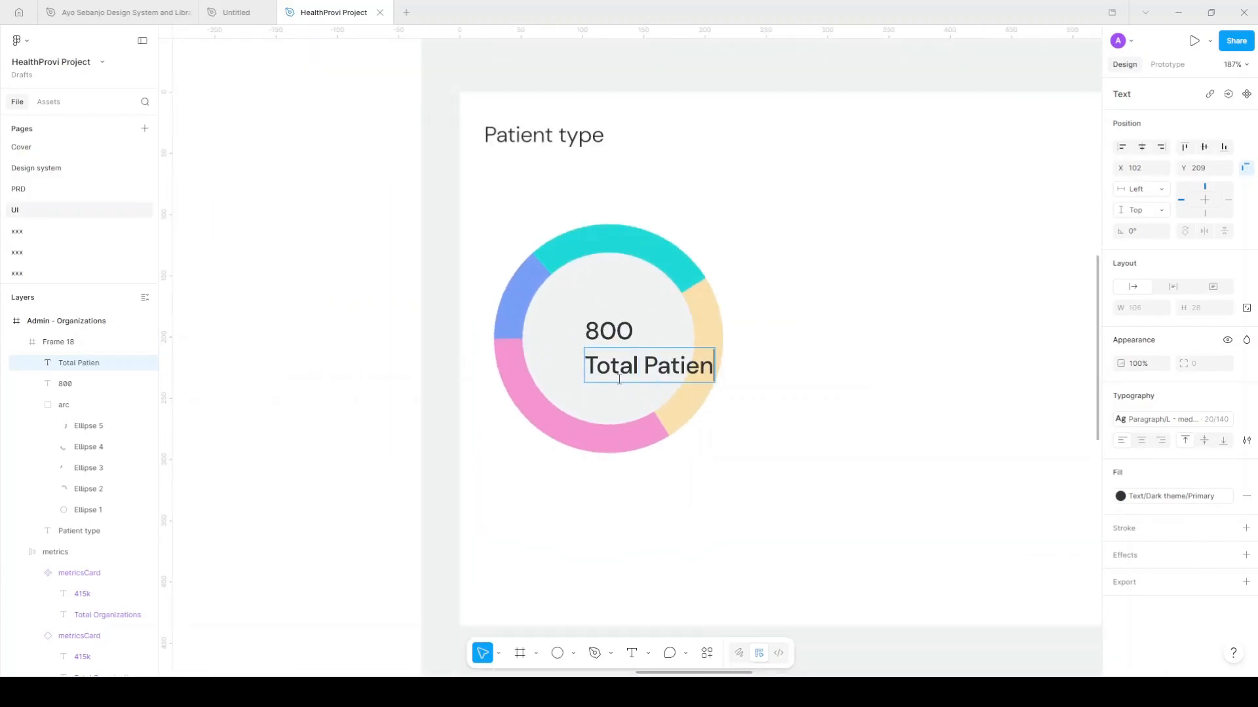
pyautogui.press('Escape')
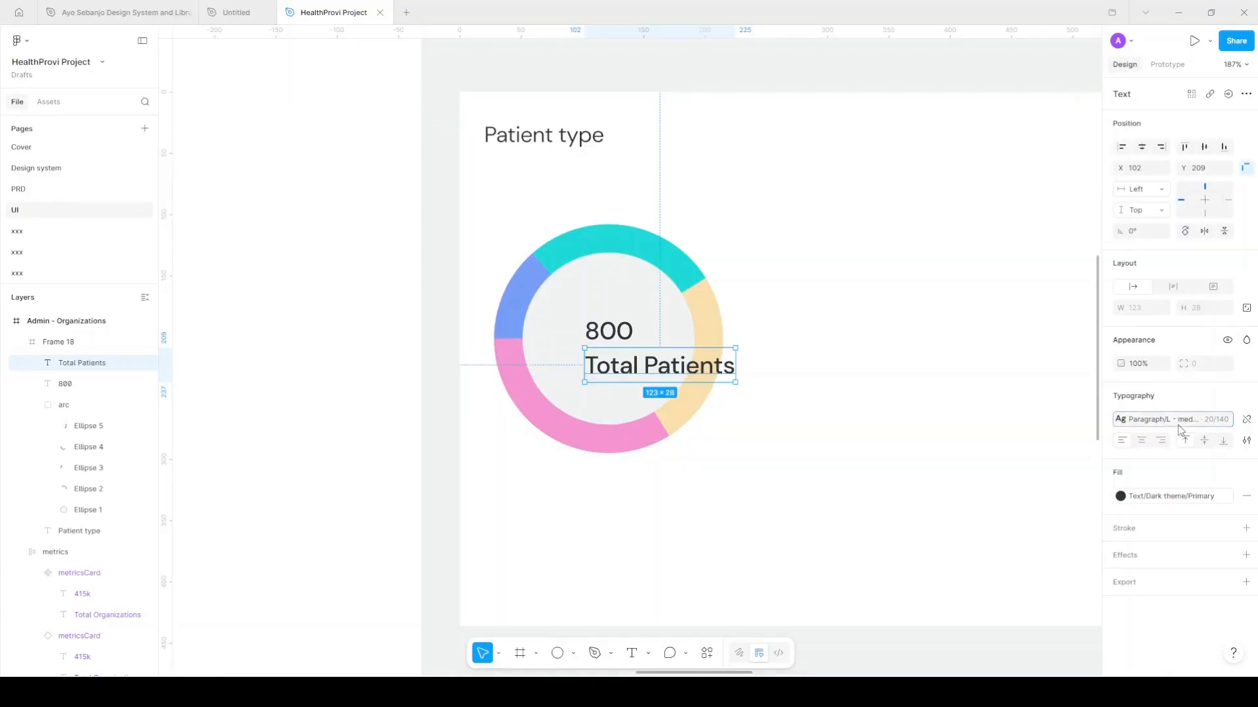
# Style Total Patients as Paragraph/Xs - regular and nudge it left to centre it
pyautogui.click(1172, 419)
pyautogui.click(1047, 542)
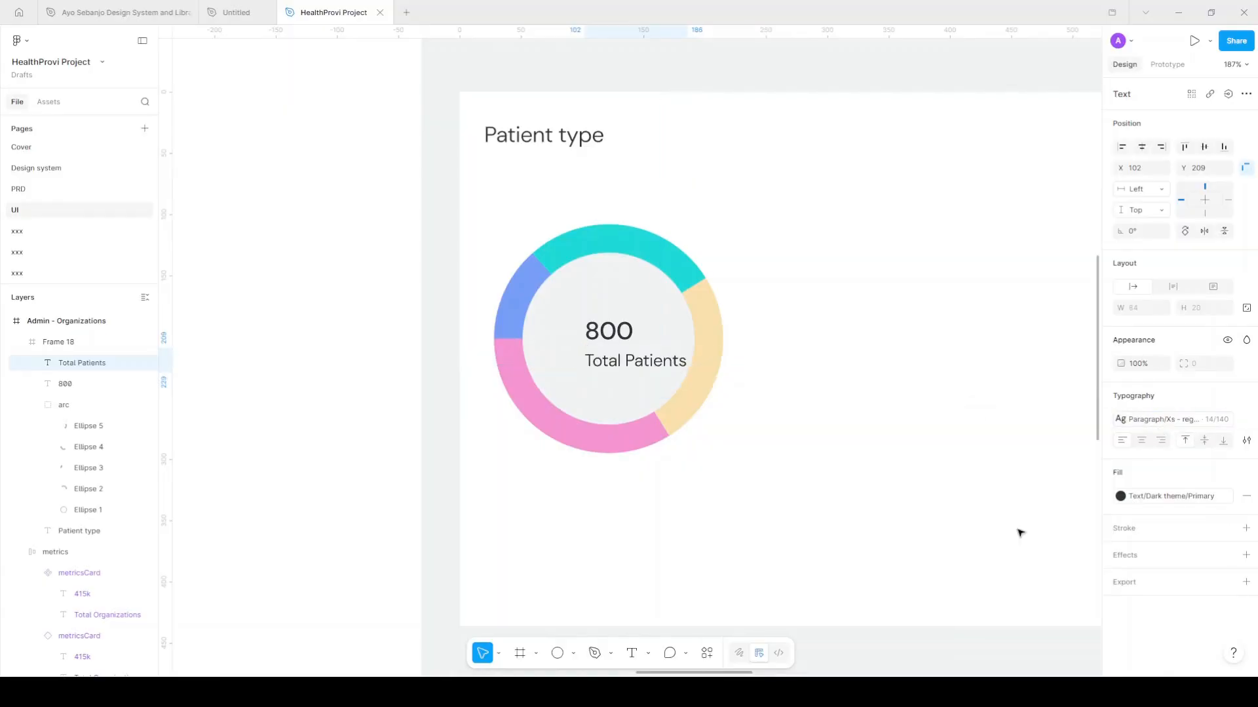
pyautogui.hotkey('shift', 'Left')
pyautogui.hotkey('shift', 'Left')
pyautogui.press('Left')
pyautogui.press('Left')
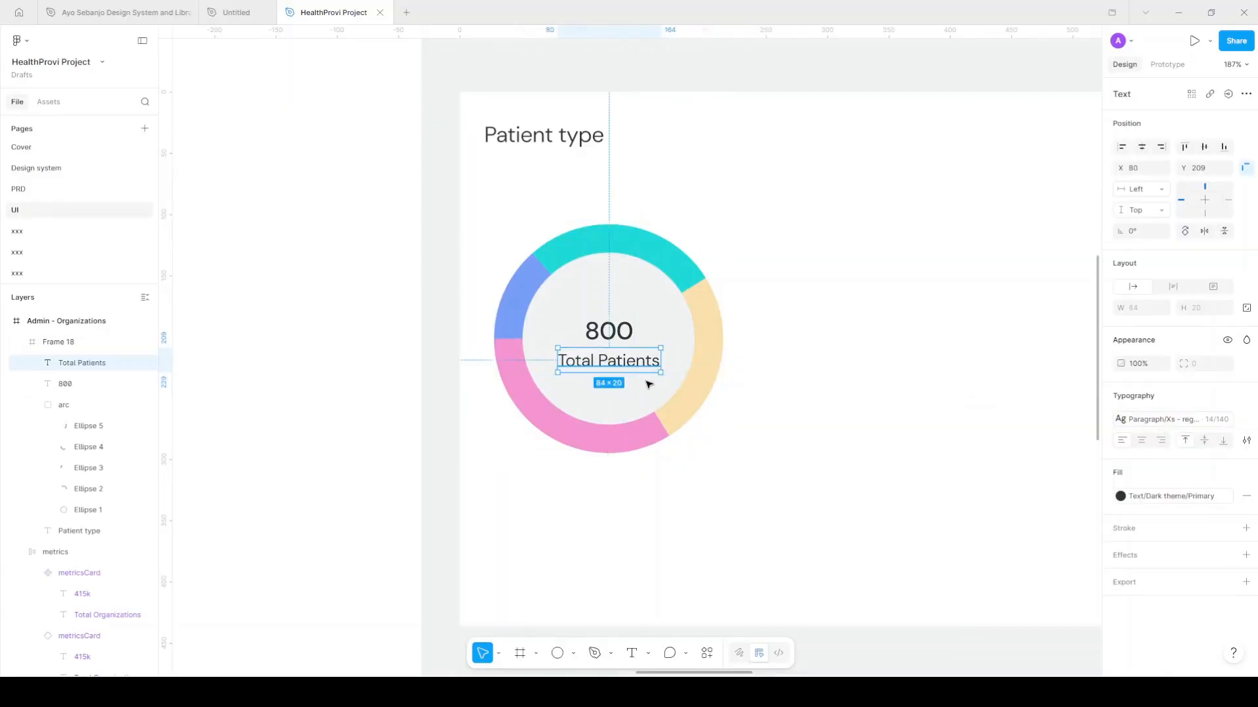
pyautogui.click(36, 410)
pyautogui.click(37, 405)
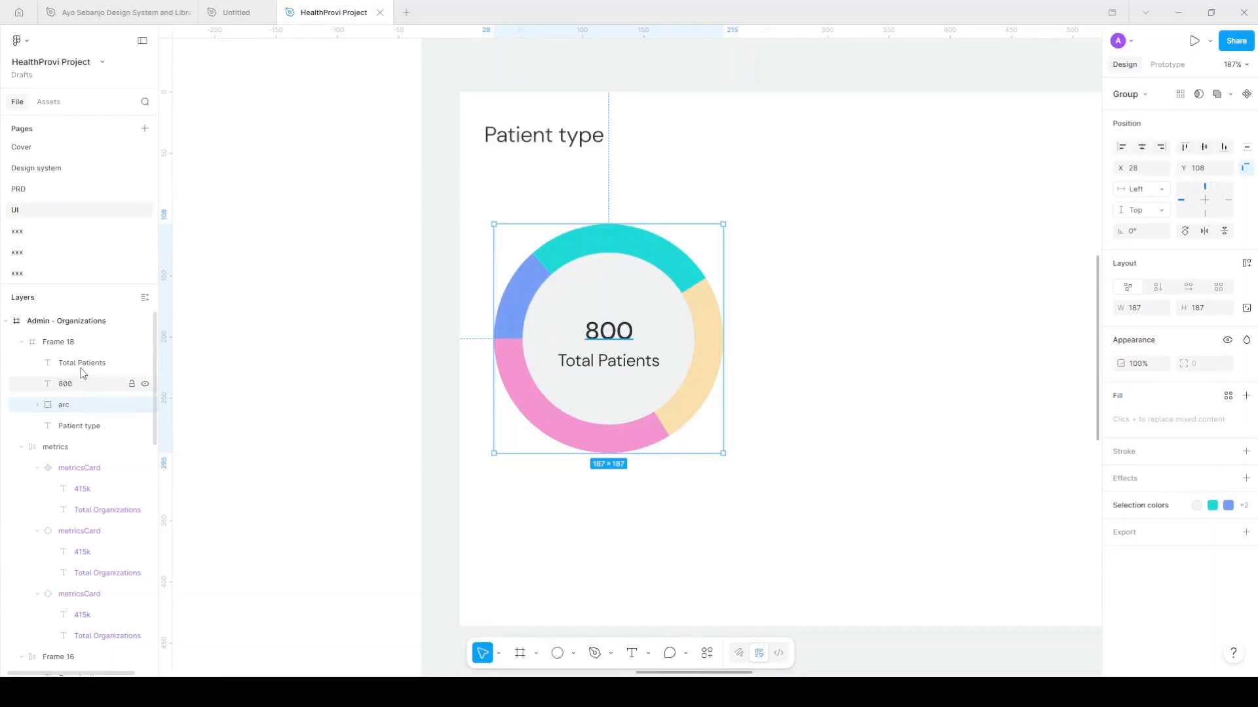
# Wrap 800 and Total Patients in an auto-layout frame filled Surface/Primary, placed inside arc
pyautogui.click(82, 374)
pyautogui.keyDown('shift'); pyautogui.click(91, 365); pyautogui.keyUp('shift')
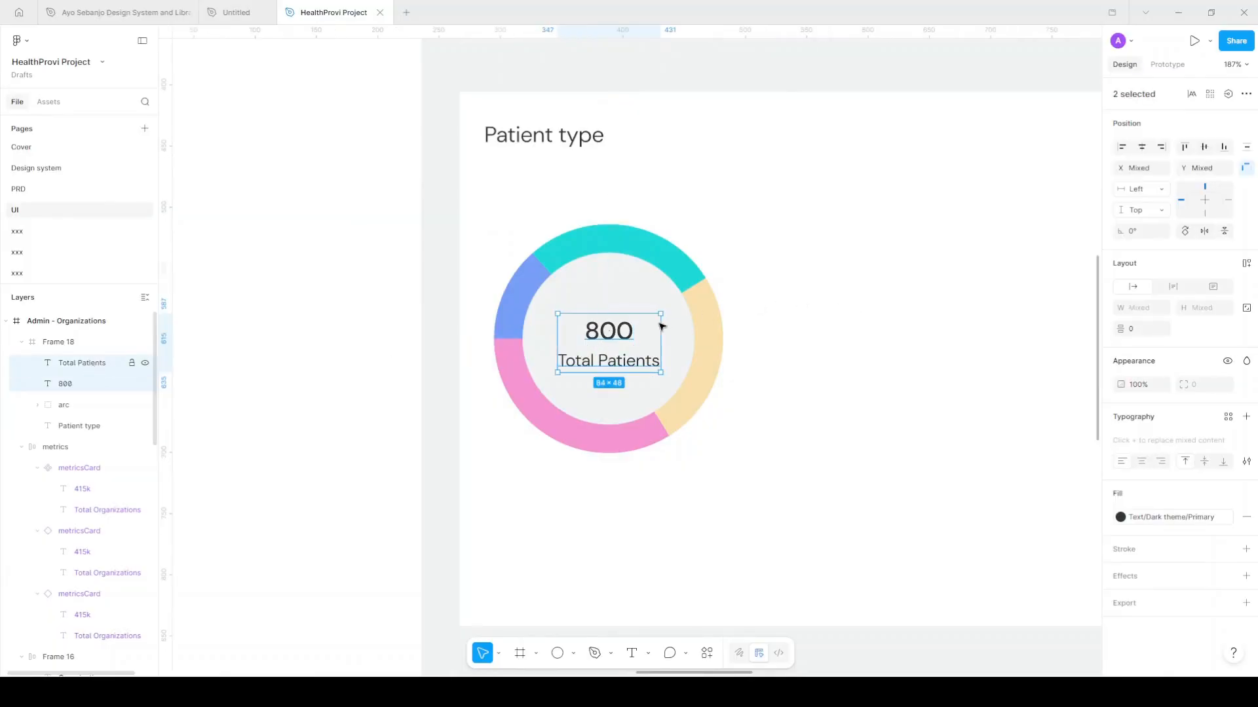
pyautogui.hotkey('shift', 'a')
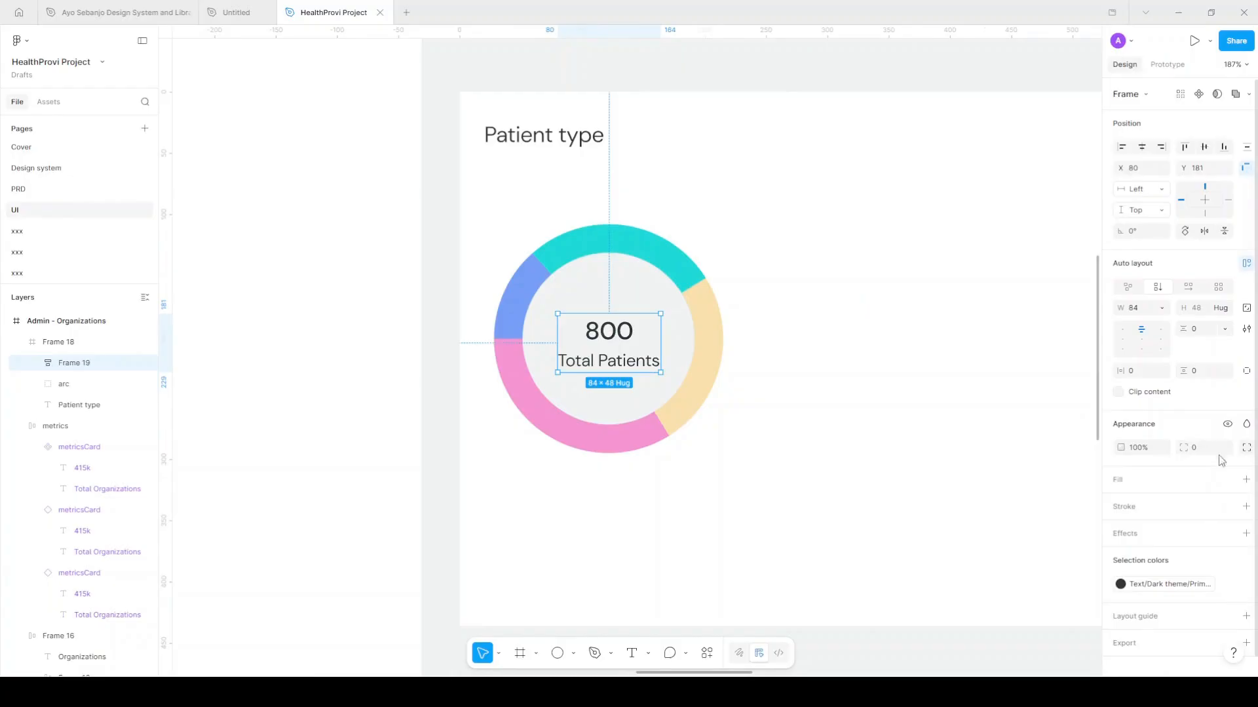
pyautogui.click(1228, 479)
pyautogui.scroll(-2, 1022, 590)
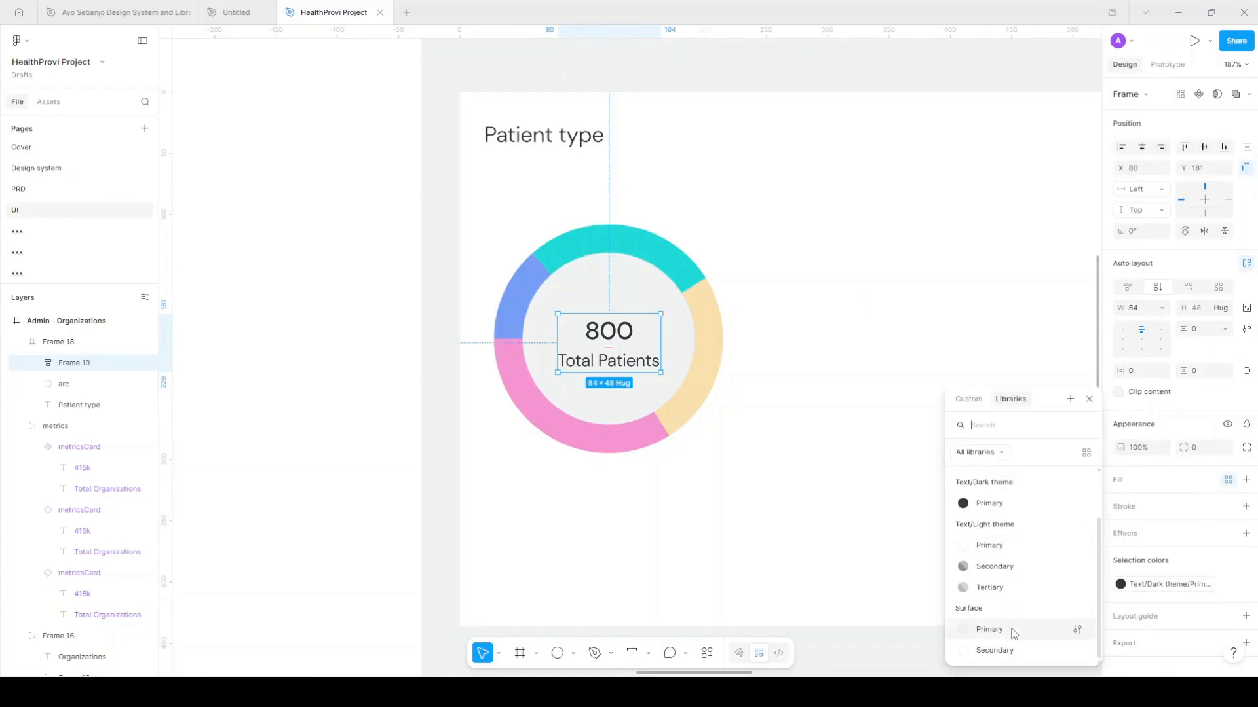
pyautogui.click(1012, 630)
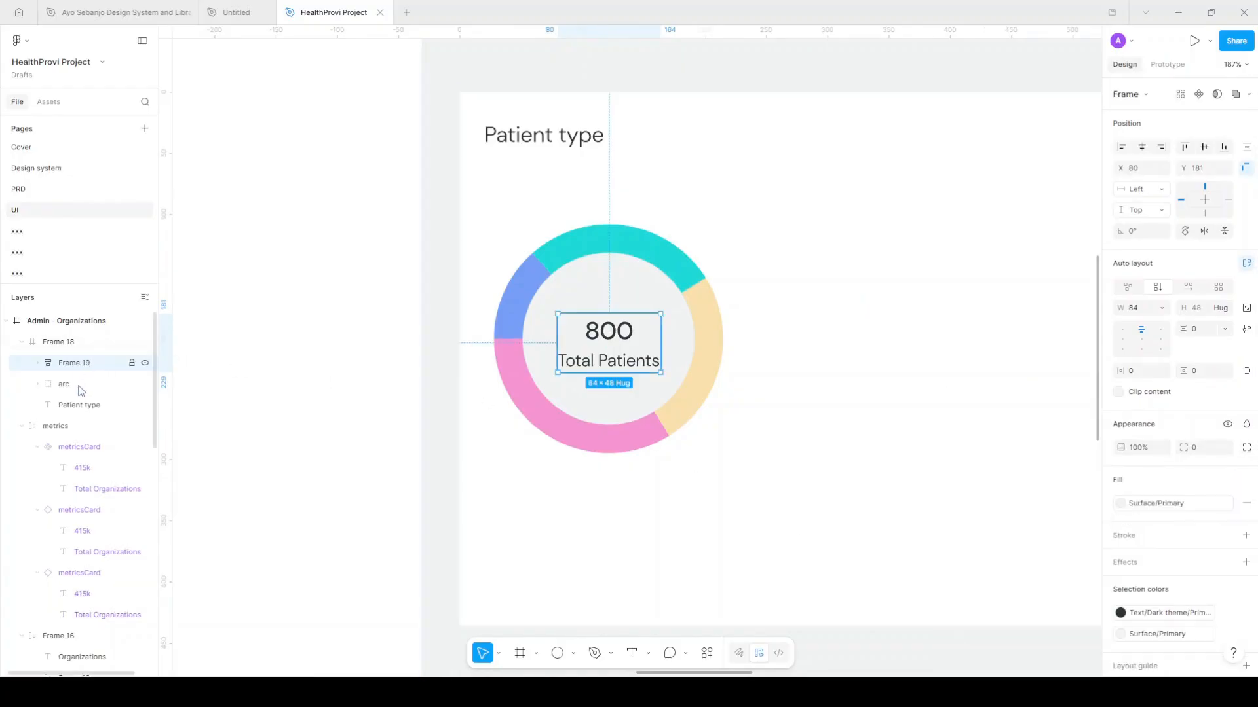
pyautogui.moveTo(82, 392)
pyautogui.mouseDown()
pyautogui.moveTo(82, 360)
pyautogui.moveTo(69, 387)
pyautogui.mouseUp()
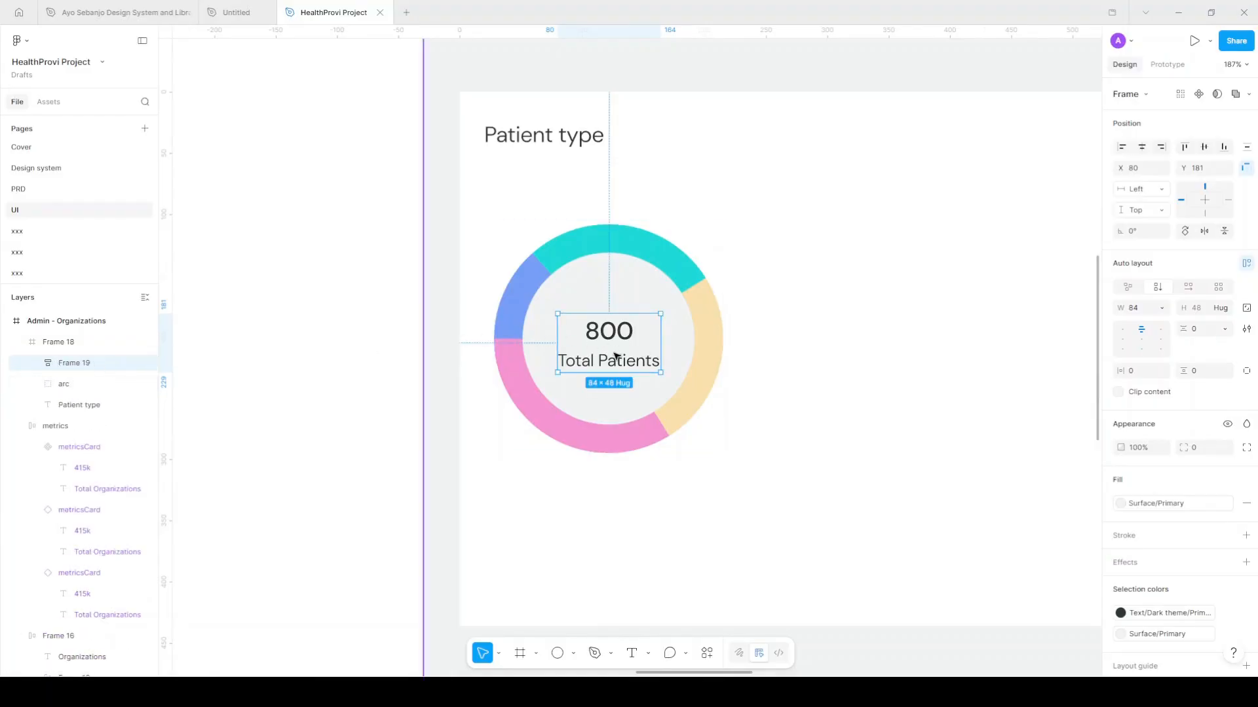
pyautogui.keyDown('shift'); pyautogui.click(97, 391); pyautogui.keyUp('shift')
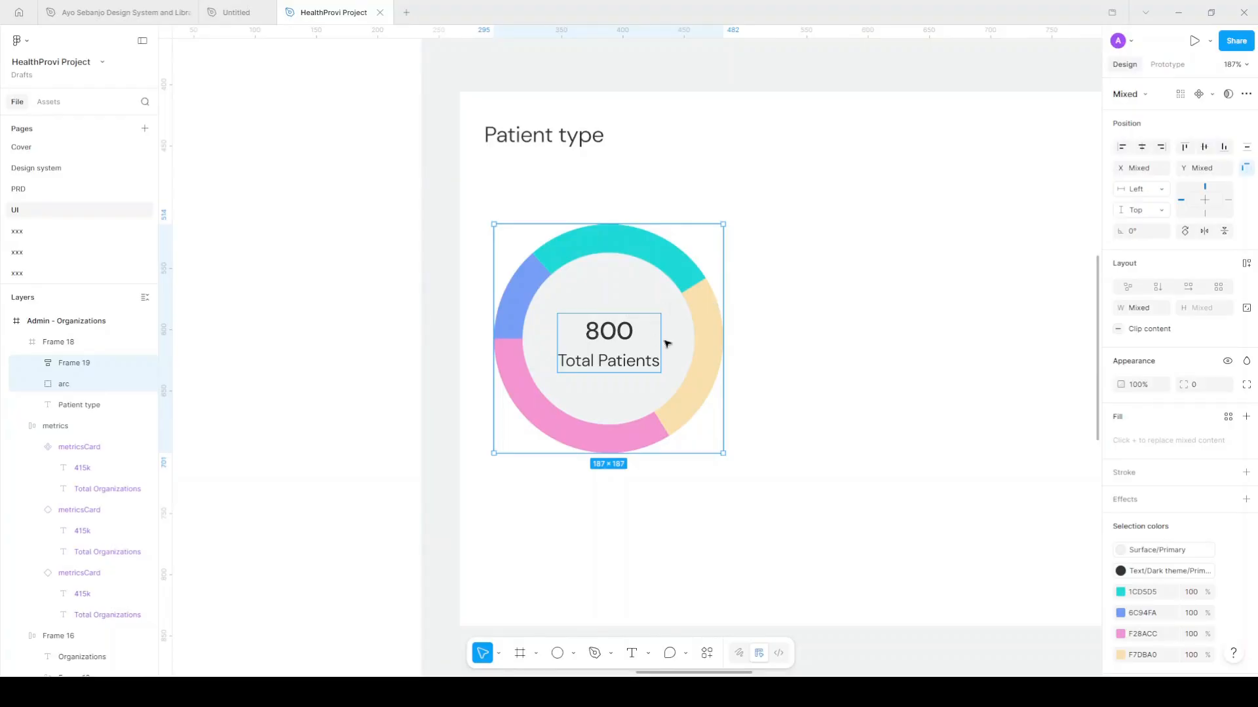
# Group the label frame with the donut and scale the group down slightly
pyautogui.hotkey('ctrl', 'g')
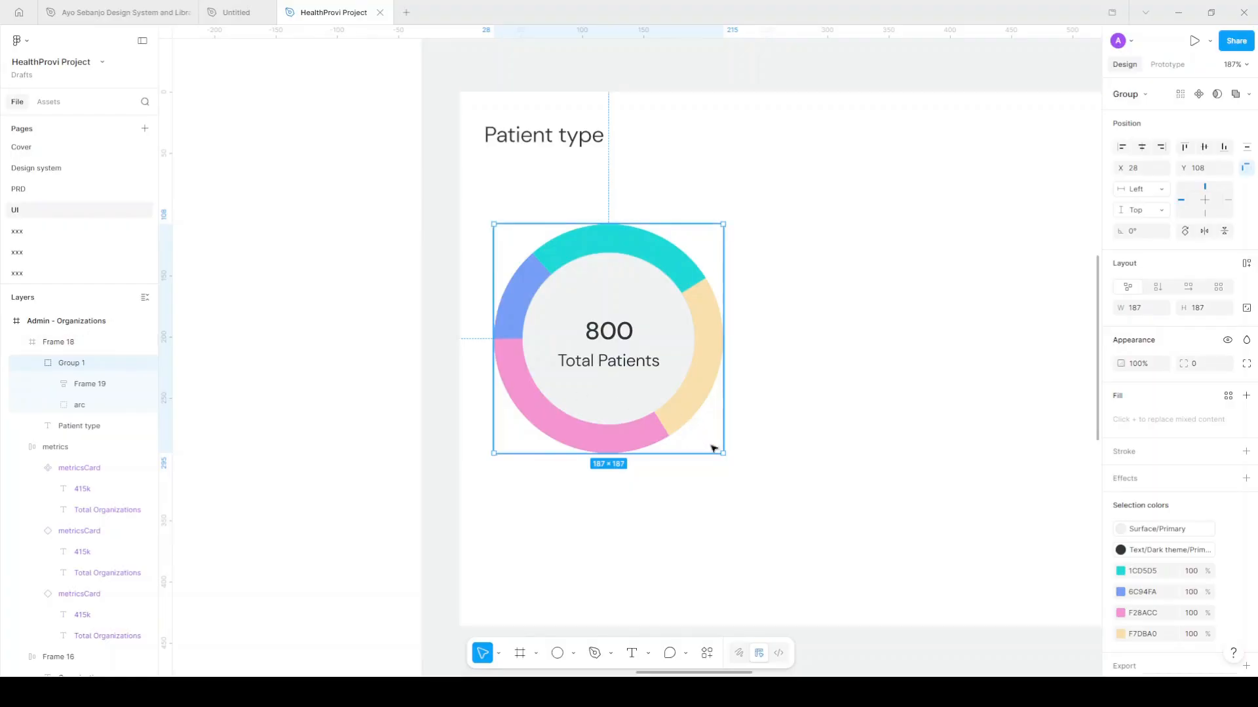
pyautogui.moveTo(722, 453); pyautogui.dragTo(689, 418)
pyautogui.moveTo(689, 417); pyautogui.dragTo(662, 391)
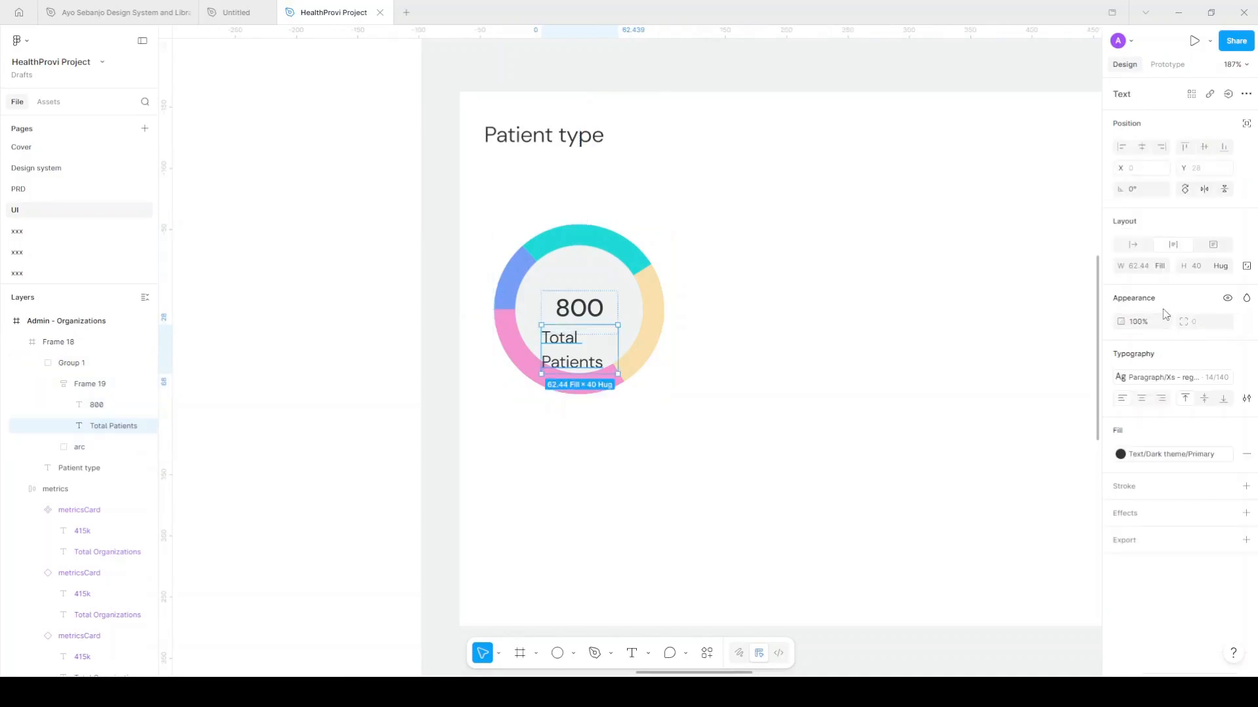
# Set Total Patients and the label frame to hug contents in width and height
pyautogui.click(1163, 270)
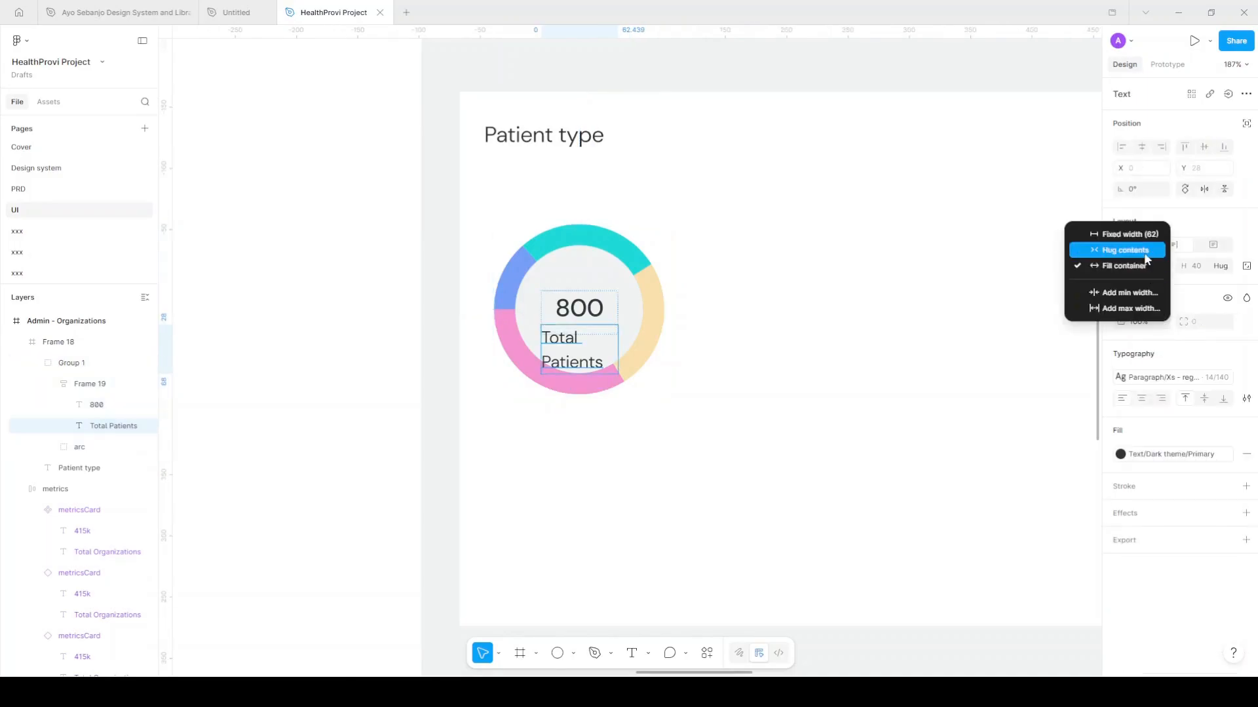
pyautogui.click(1114, 250)
pyautogui.scroll(5, 615, 332)
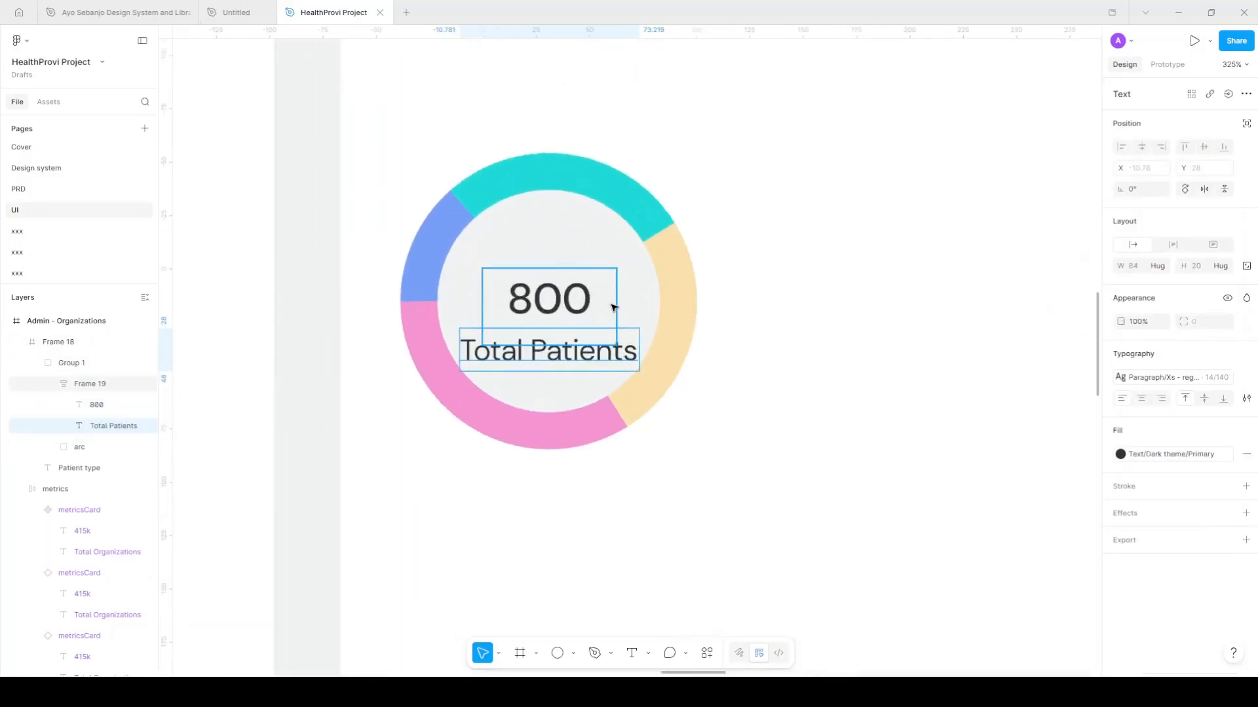
pyautogui.hotkey('shift', 'Return')
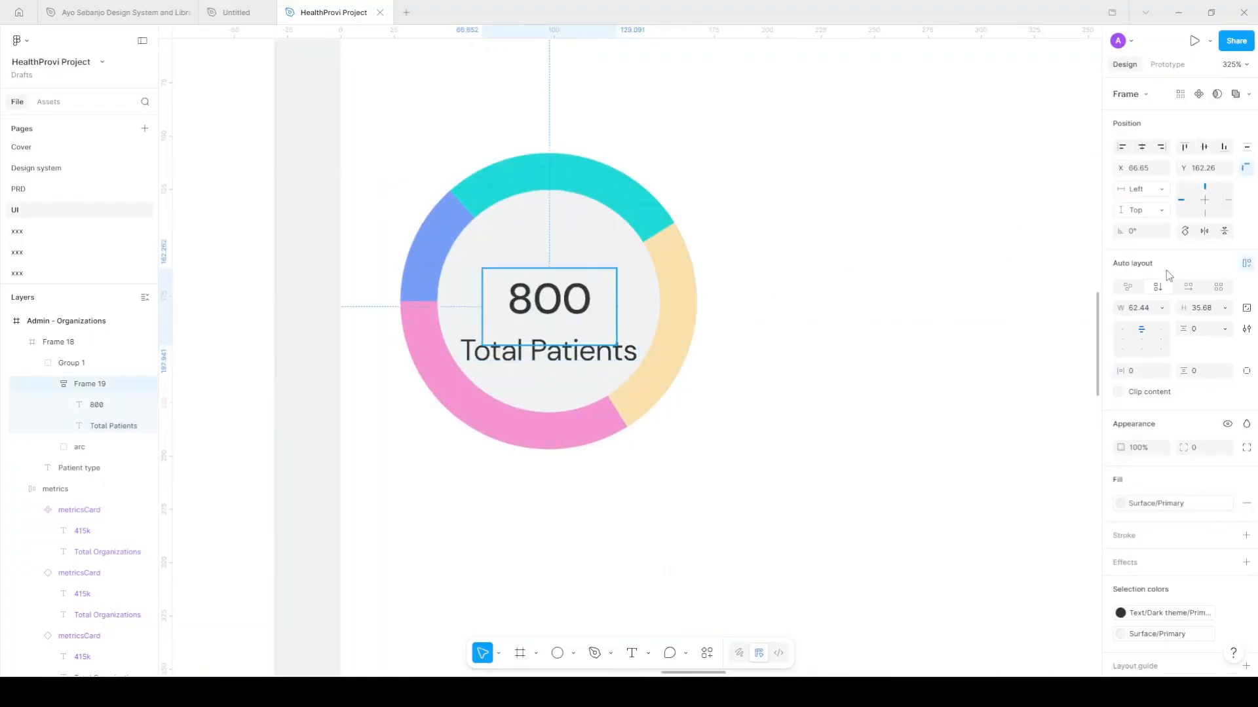
pyautogui.click(1160, 309)
pyautogui.click(1152, 325)
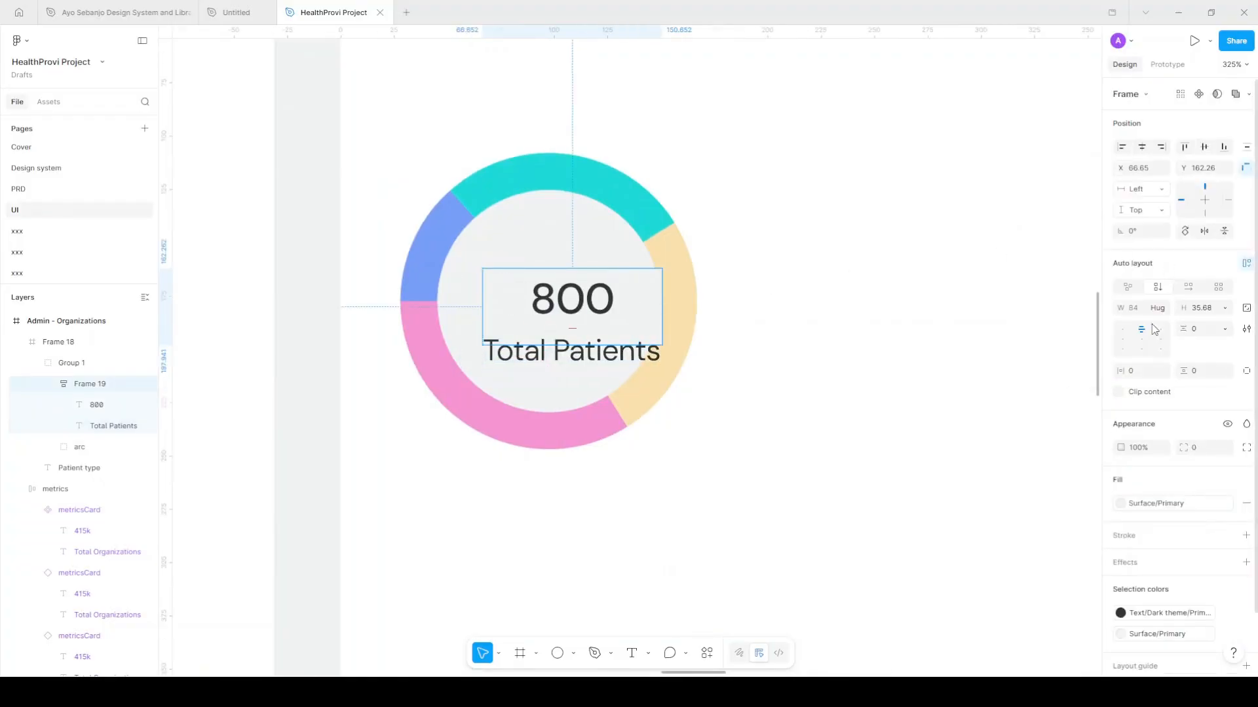
pyautogui.click(1224, 308)
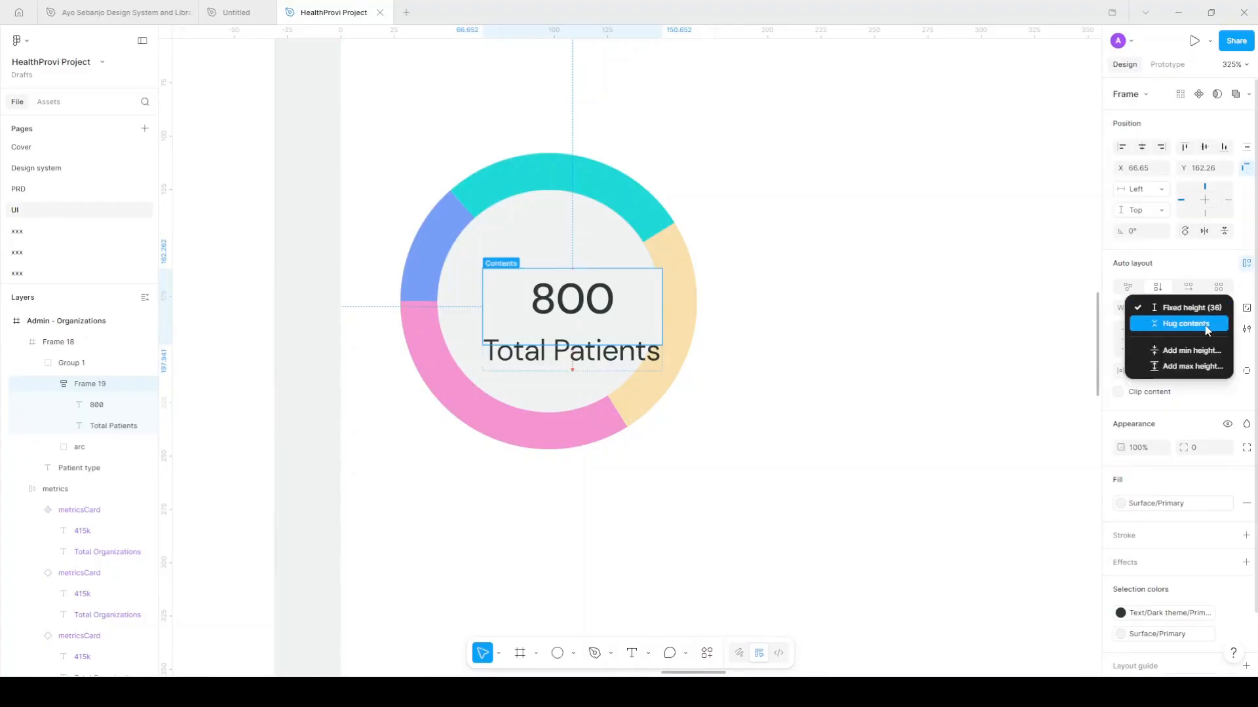
pyautogui.click(1207, 327)
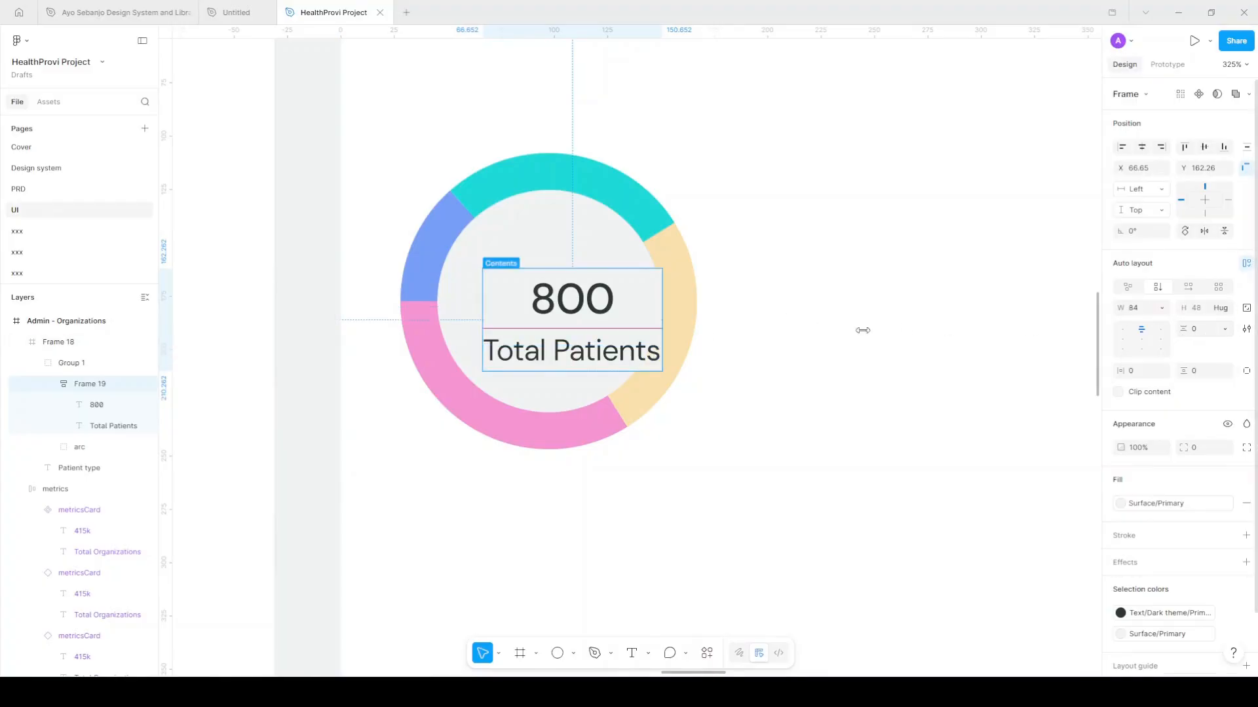
# Tighten the label spacing to -6 and centre the frame inside the donut ring
pyautogui.moveTo(1185, 328); pyautogui.dragTo(1177, 333)
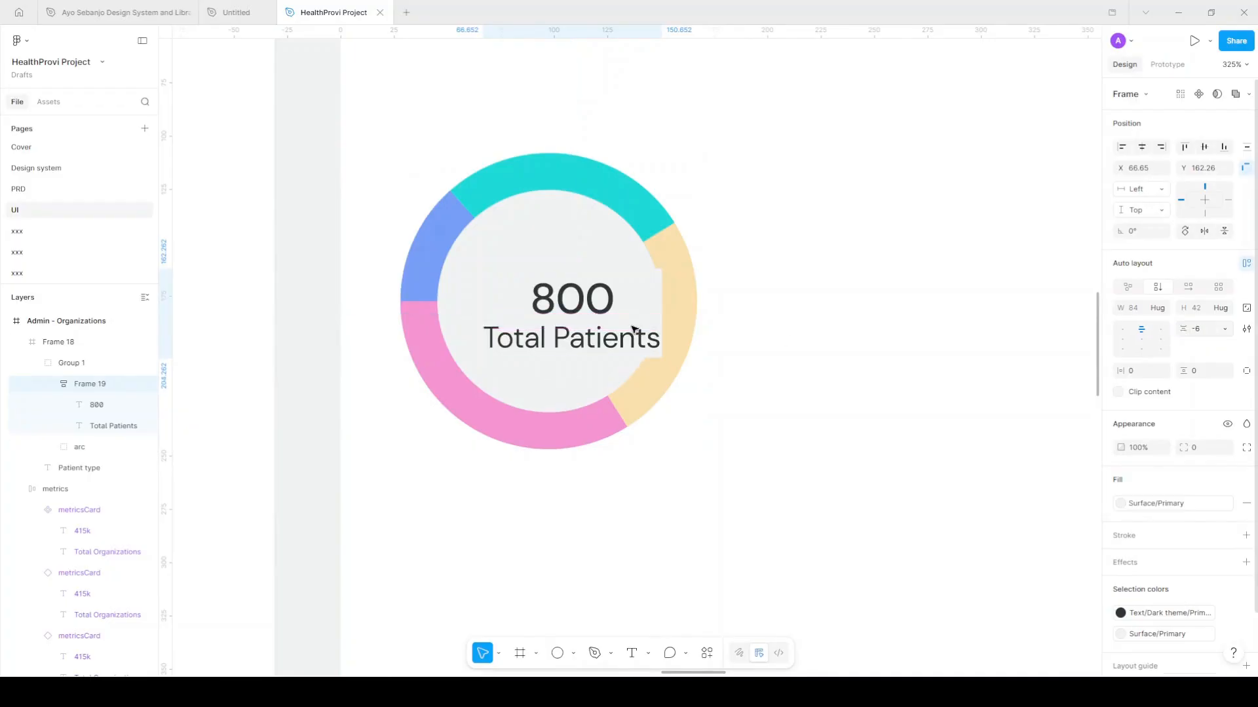
pyautogui.moveTo(623, 315); pyautogui.dragTo(603, 307)
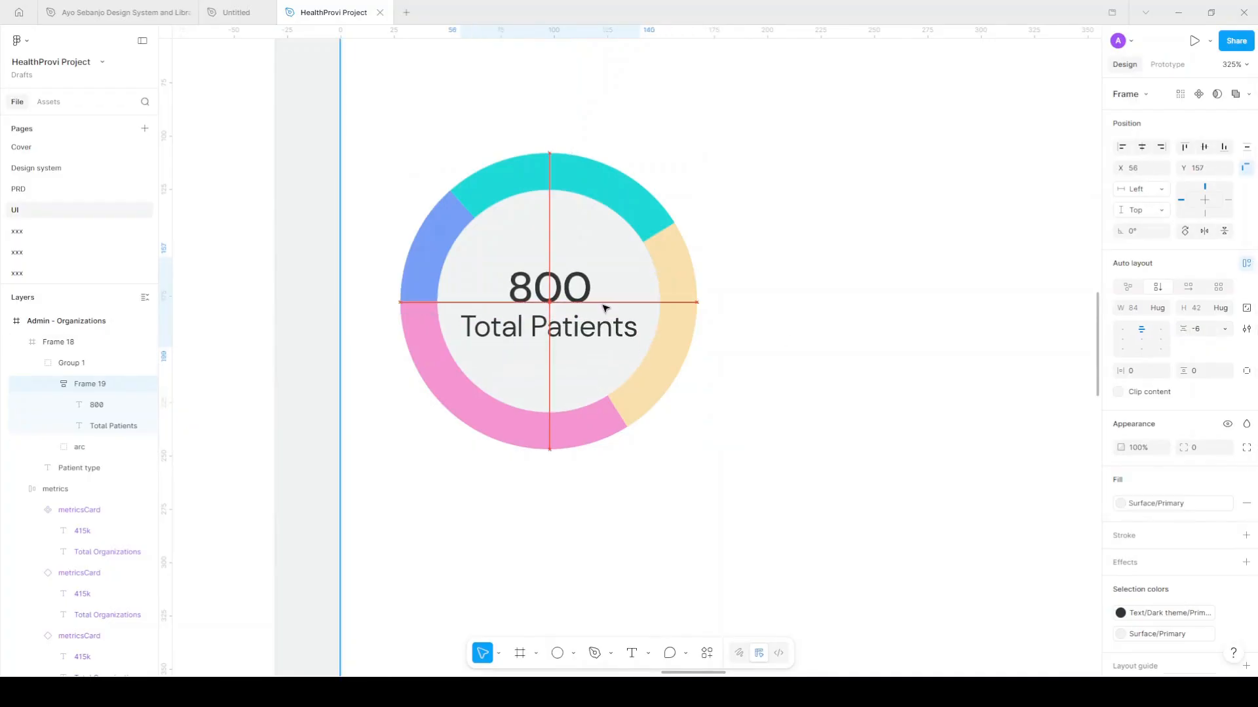
pyautogui.scroll(-5, 603, 309)
pyautogui.scroll(-3, 604, 309)
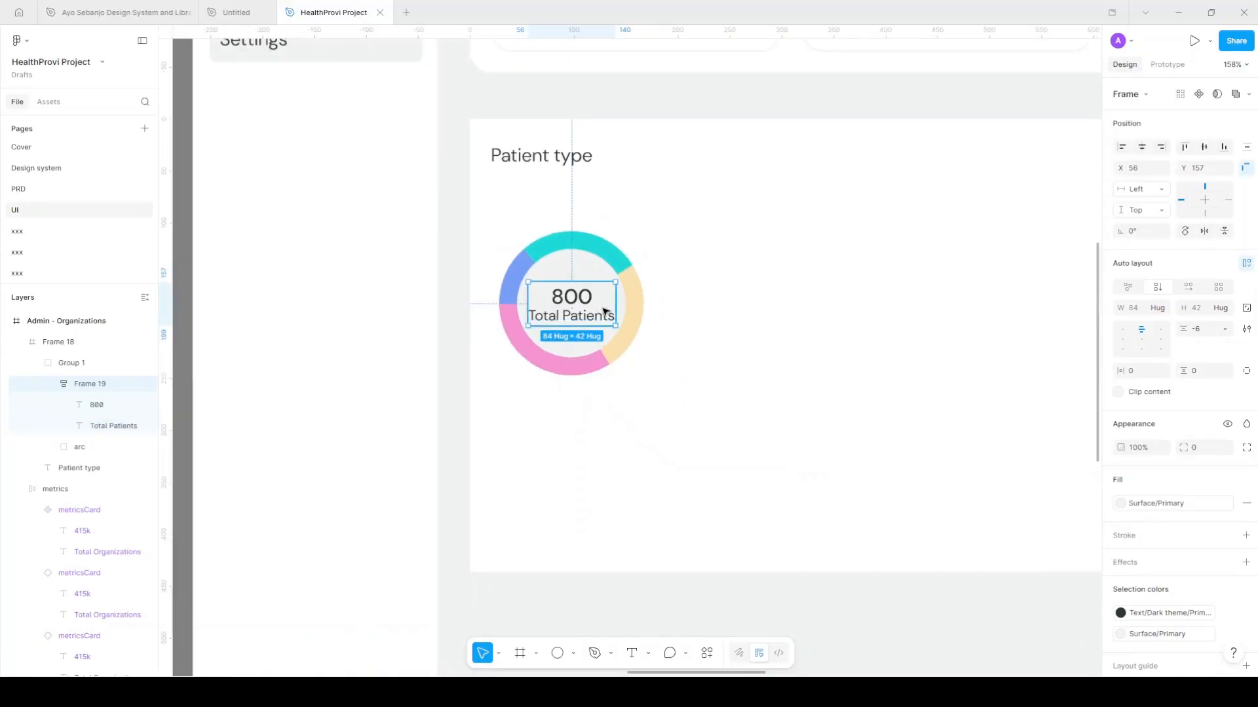
pyautogui.hscroll(3, 603, 312)
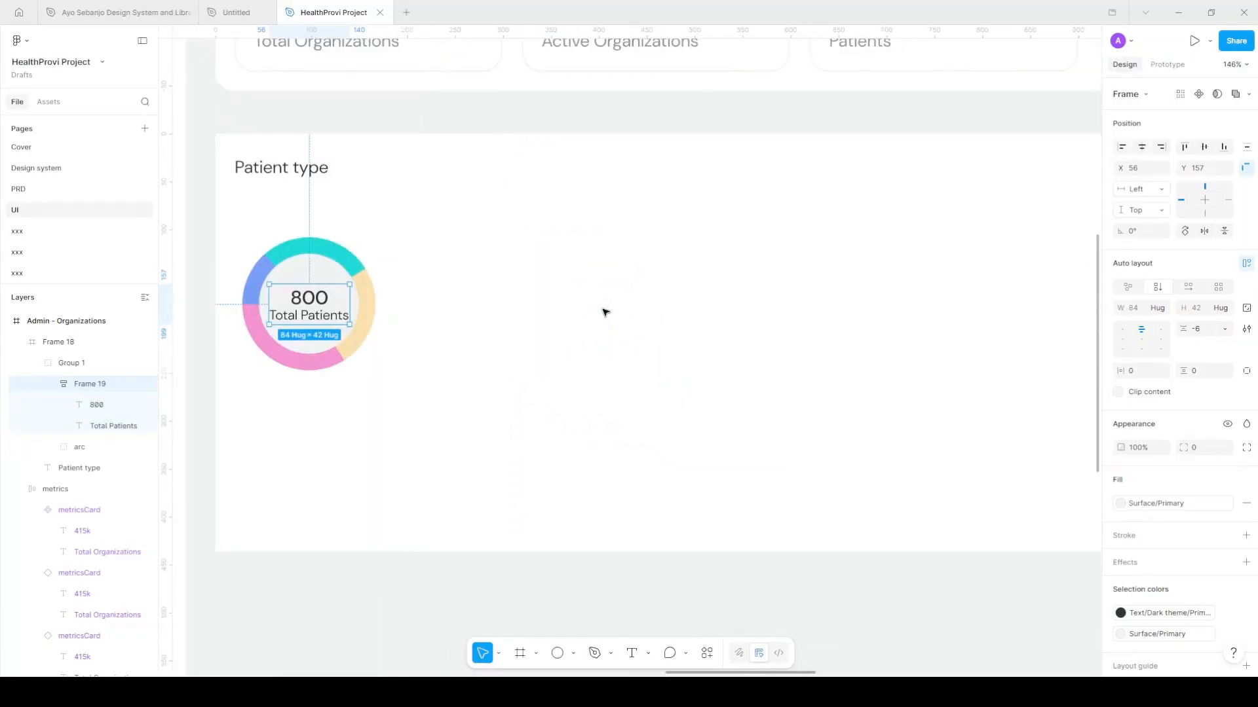
pyautogui.hscroll(-3, 603, 312)
pyautogui.scroll(5, 459, 285)
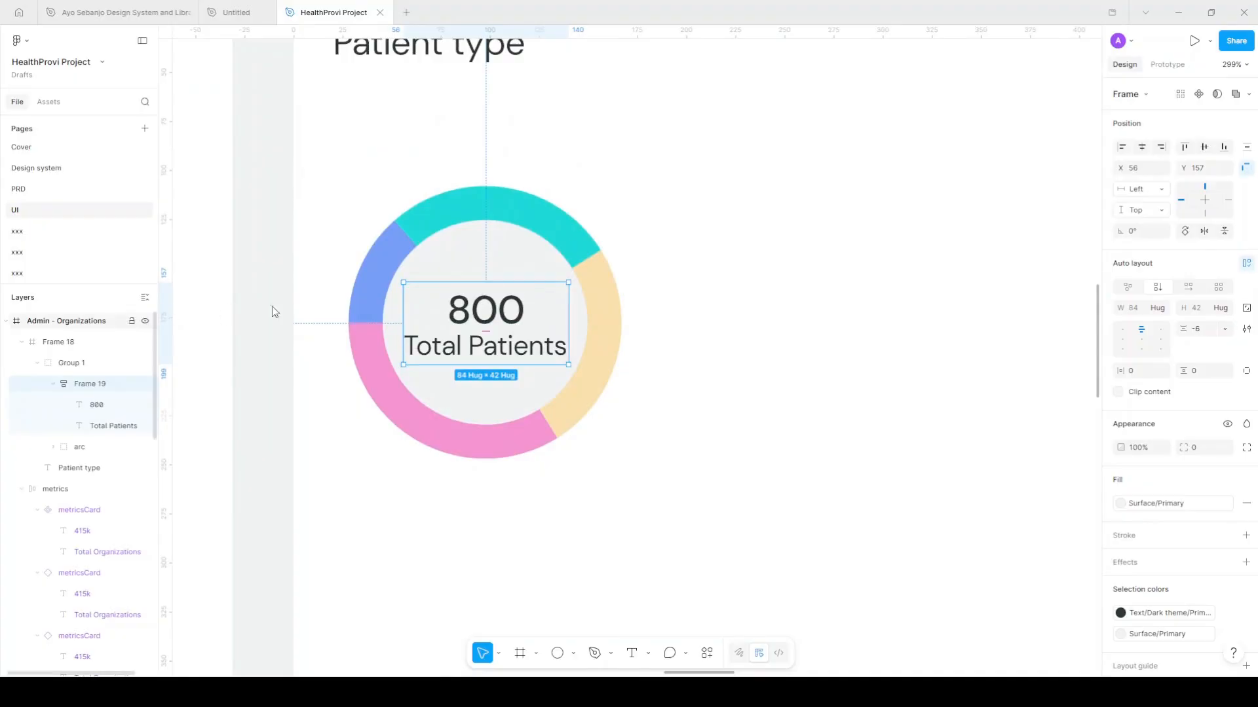
pyautogui.scroll(-2, 531, 348)
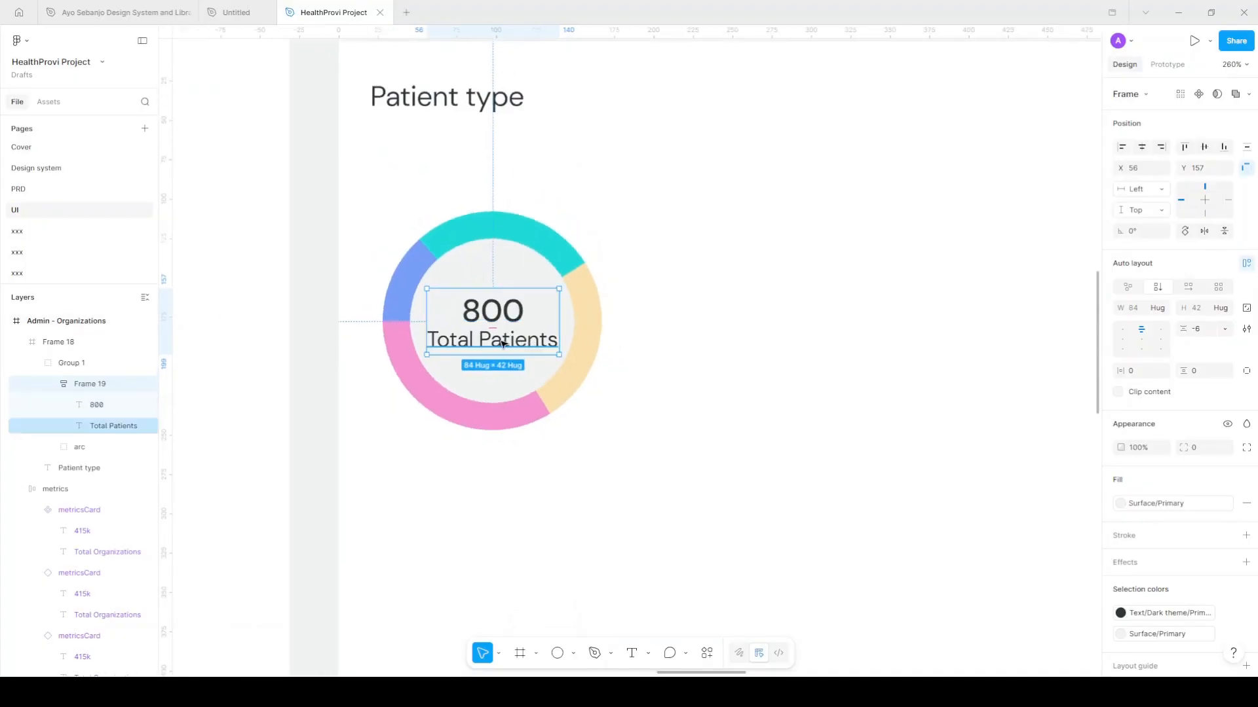
# Copy Total Patients to the right of the ring and retype it as 'Indicator 1'
pyautogui.doubleClick(531, 342)
pyautogui.moveTo(721, 325); pyautogui.dragTo(766, 306)
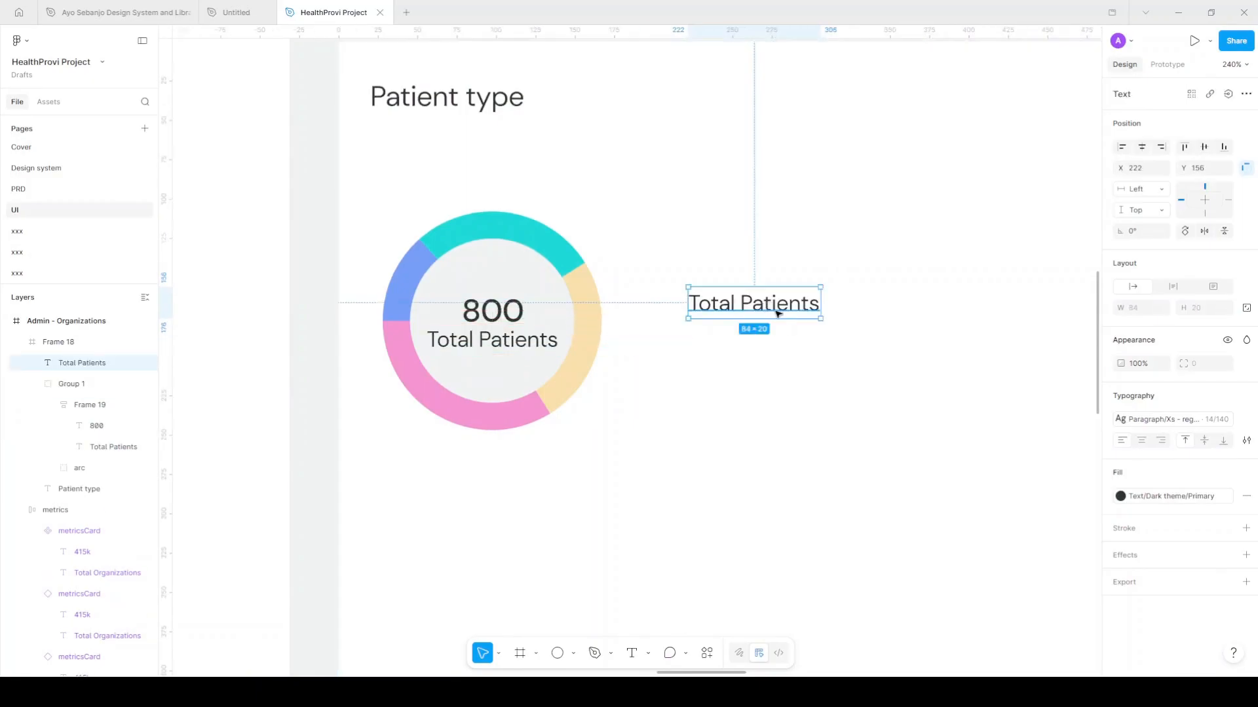
pyautogui.doubleClick(777, 312)
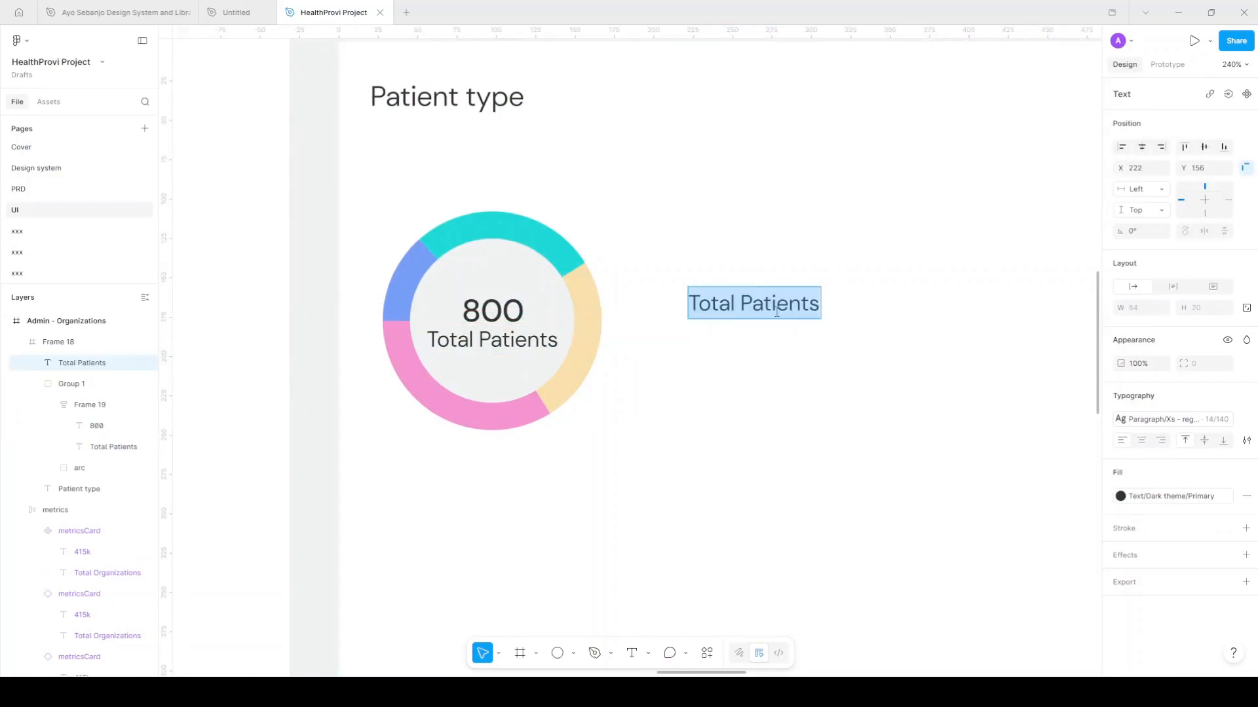
pyautogui.write('I')
pyautogui.press('BackSpace')
pyautogui.write('Indicator 1')
pyautogui.scroll(-5, 792, 273)
pyautogui.press('Escape')
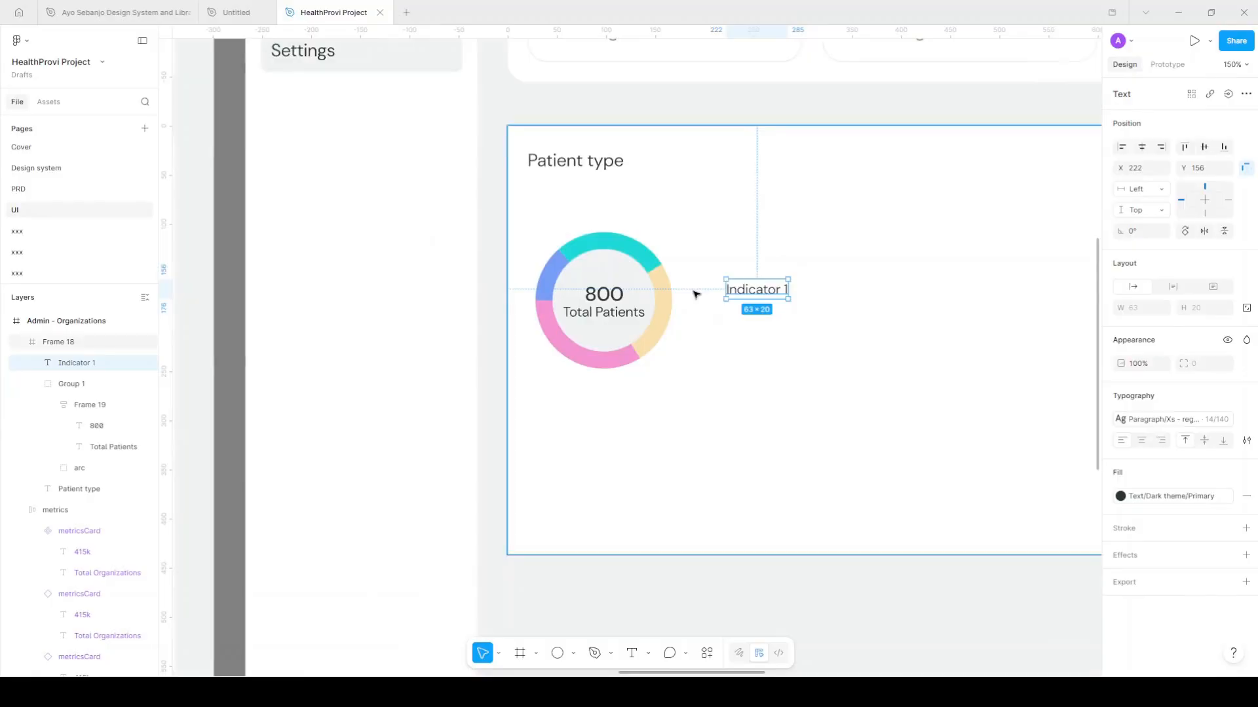
pyautogui.scroll(4, 696, 294)
# Draw a small square beside Indicator 1, fill it with the donut's teal and round corners to 4
pyautogui.click(520, 653)
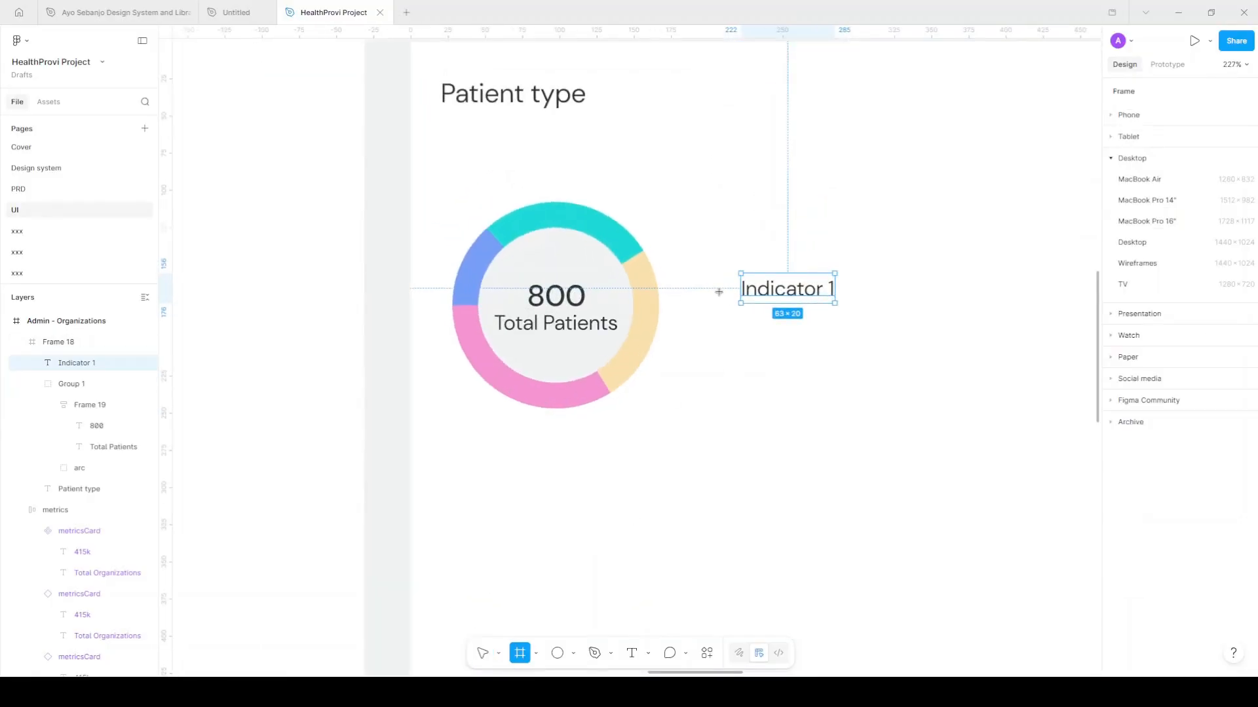
pyautogui.scroll(2, 719, 291)
pyautogui.moveTo(705, 279); pyautogui.dragTo(731, 306)
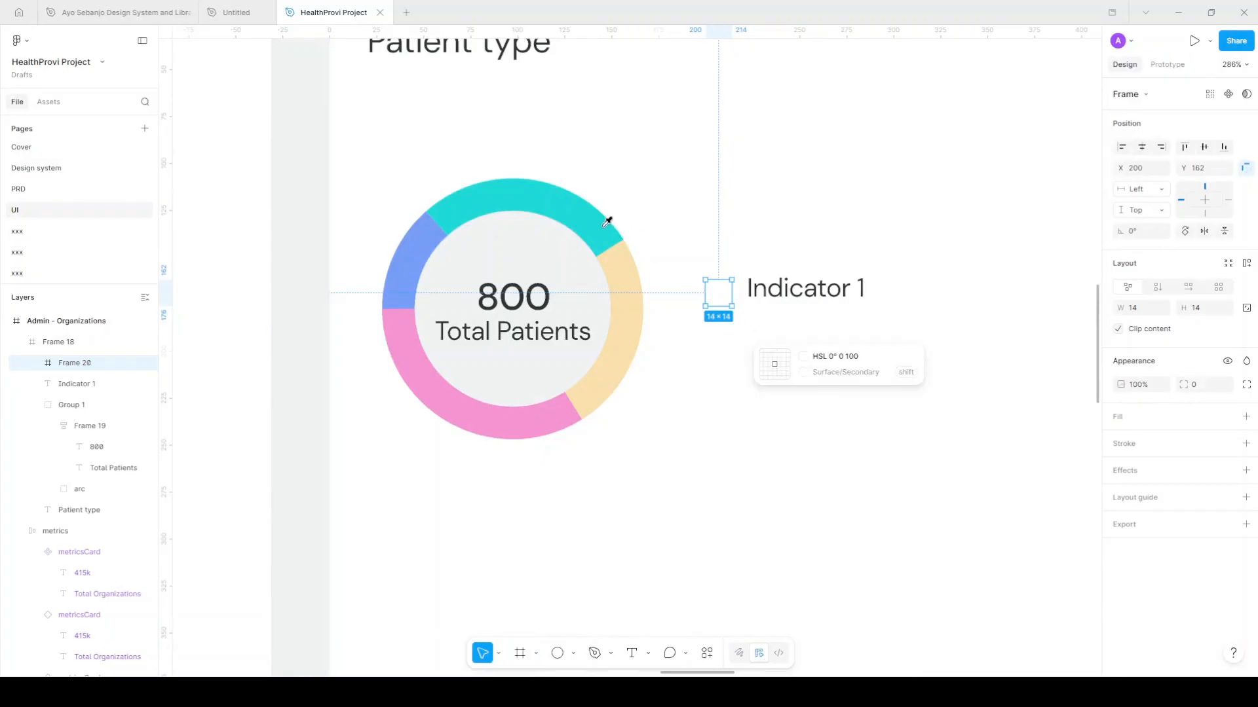
pyautogui.click(625, 228)
pyautogui.scroll(1, 780, 295)
pyautogui.scroll(3, 779, 295)
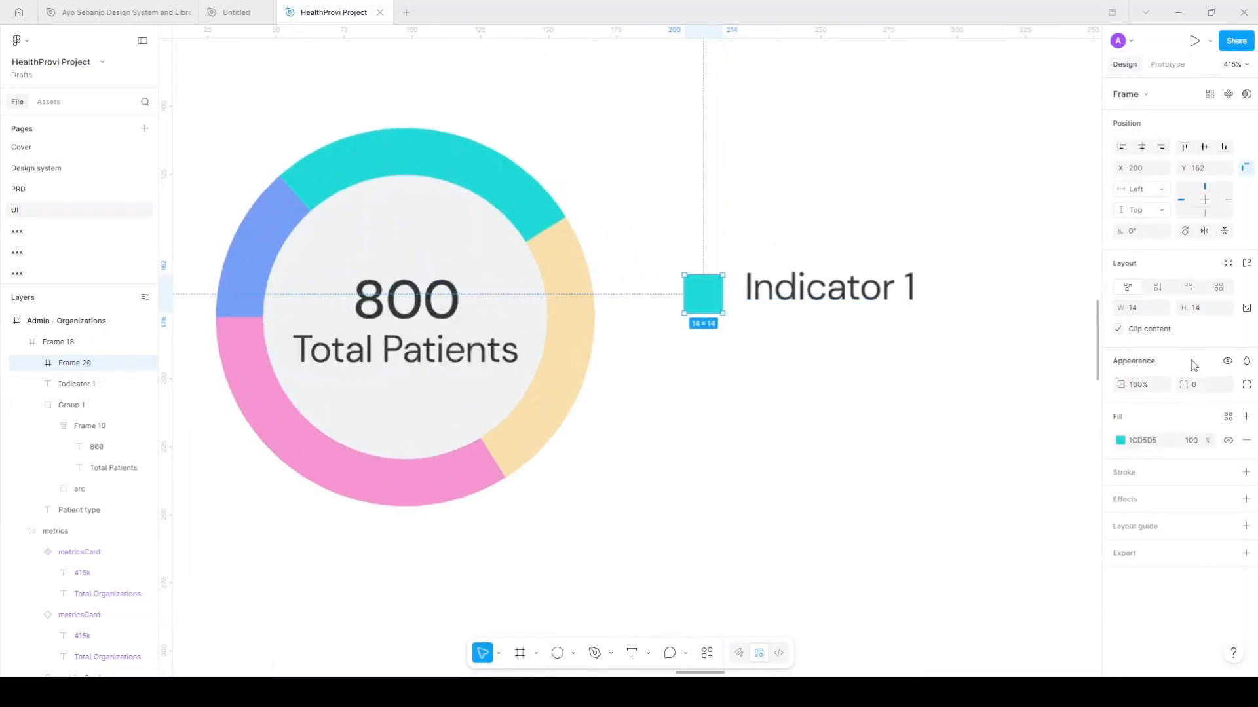
pyautogui.click(1204, 387)
pyautogui.write('4')
pyautogui.press('Return')
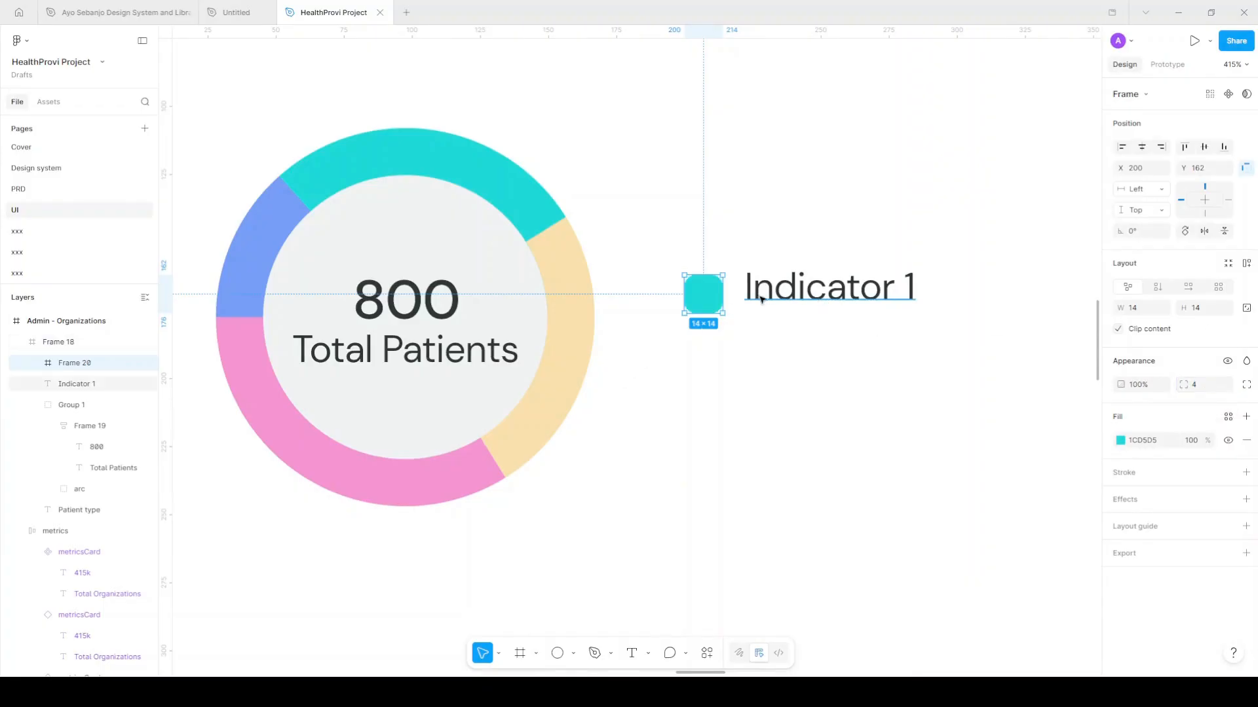
pyautogui.moveTo(709, 300); pyautogui.dragTo(709, 292)
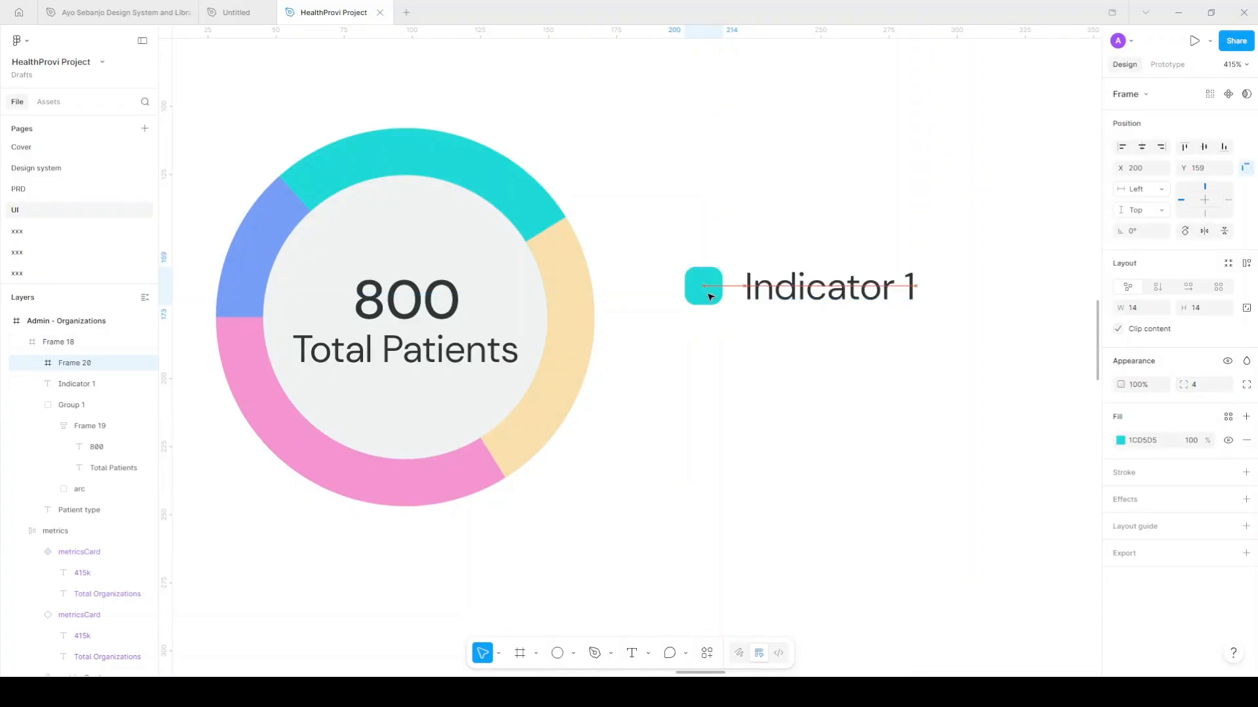
# Wrap the teal square and Indicator 1 label in an auto-layout row filled Surface/Secondary
pyautogui.keyDown('shift'); pyautogui.click(781, 298); pyautogui.keyUp('shift')
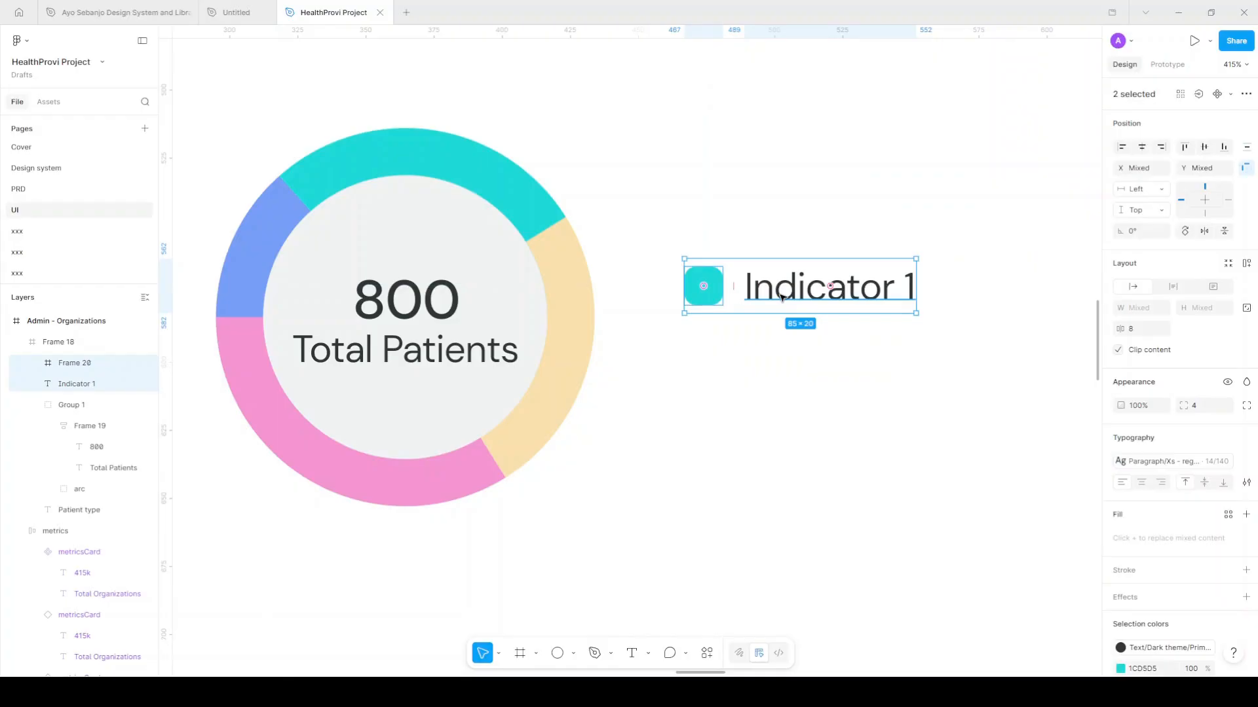
pyautogui.hotkey('shift', 'a')
pyautogui.click(1228, 480)
pyautogui.scroll(-2, 1043, 599)
pyautogui.click(1011, 648)
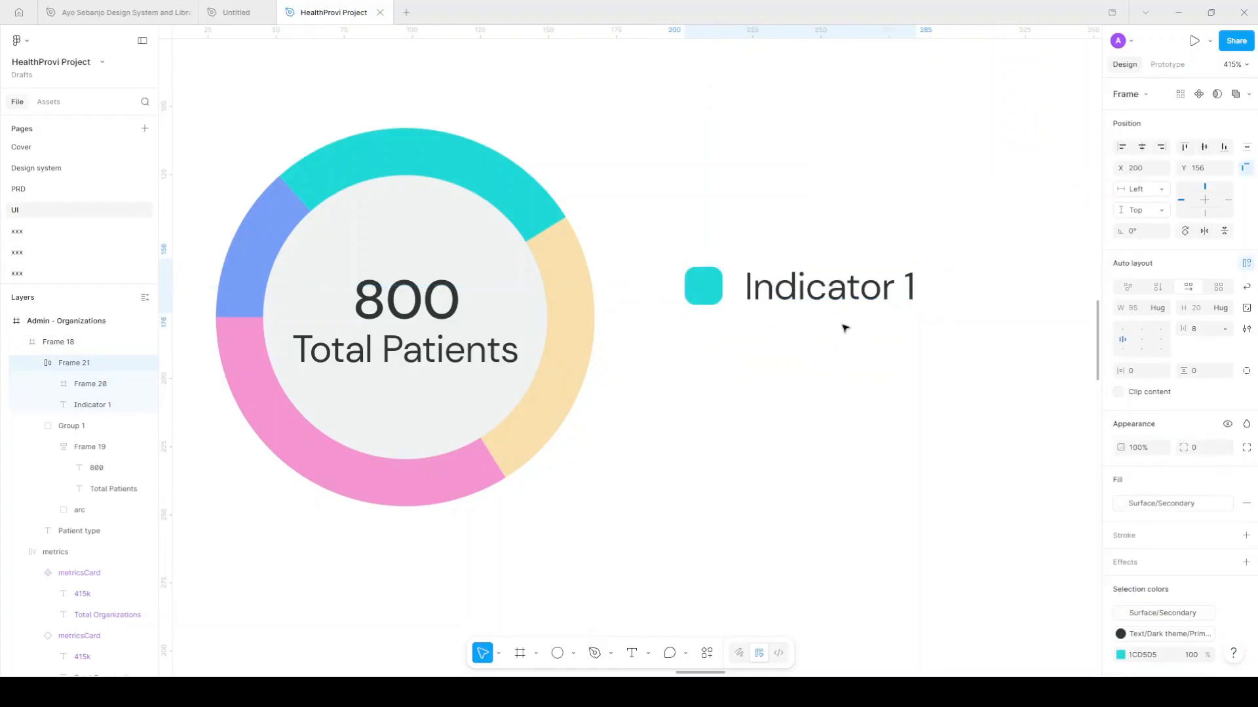
# Move the legend row beside the donut and duplicate it into further rows below
pyautogui.moveTo(826, 286); pyautogui.dragTo(796, 259)
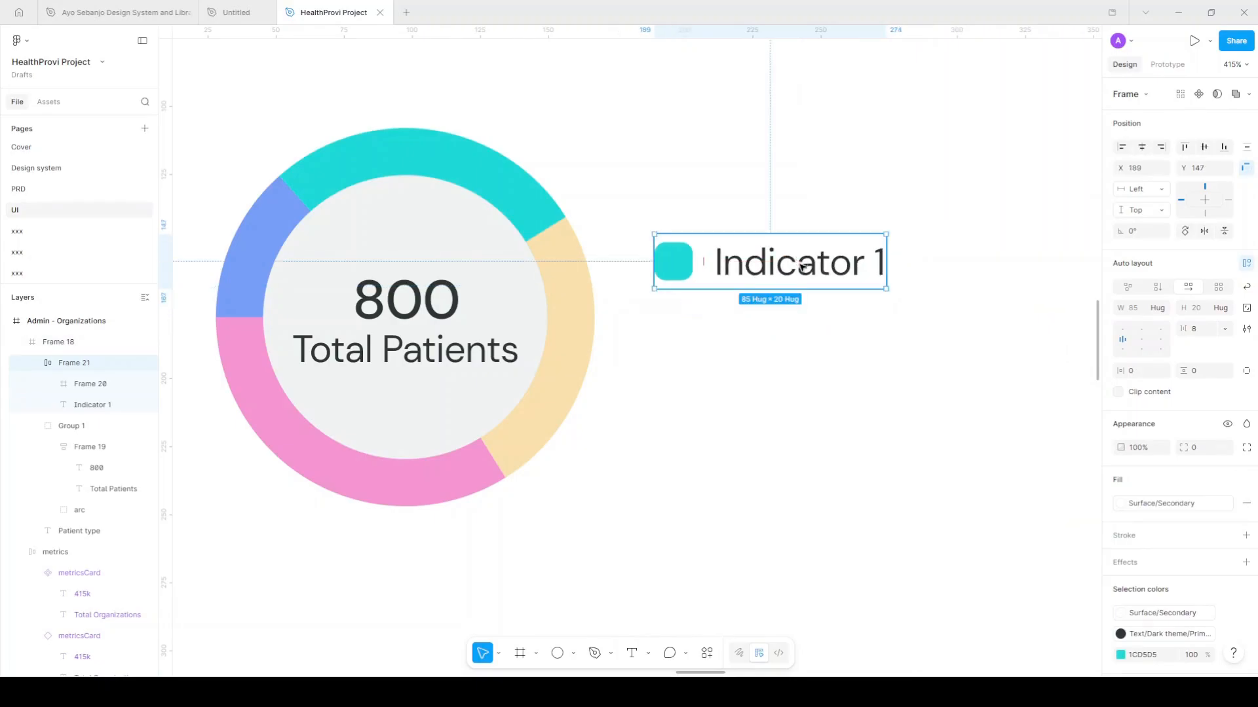
pyautogui.keyDown('alt'); pyautogui.moveTo(807, 276); pyautogui.dragTo(811, 334); pyautogui.keyUp('alt')
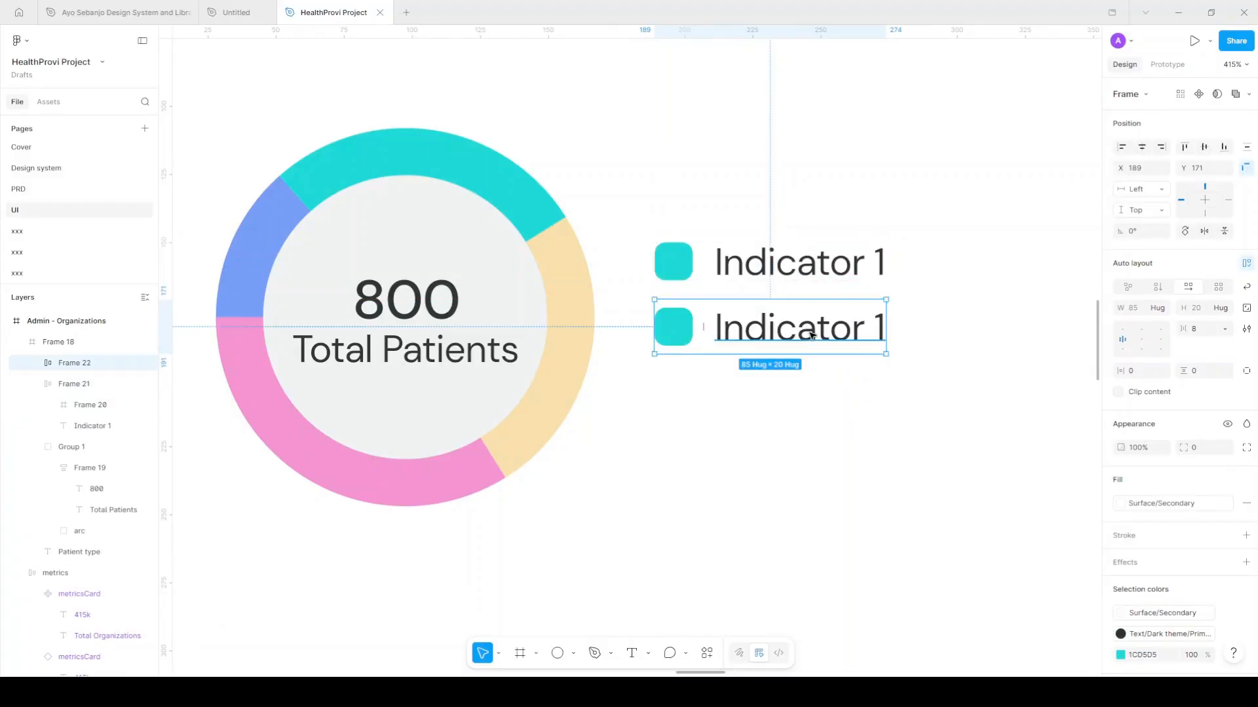
pyautogui.hotkey('ctrl', 'd')
pyautogui.hotkey('ctrl', 'd')
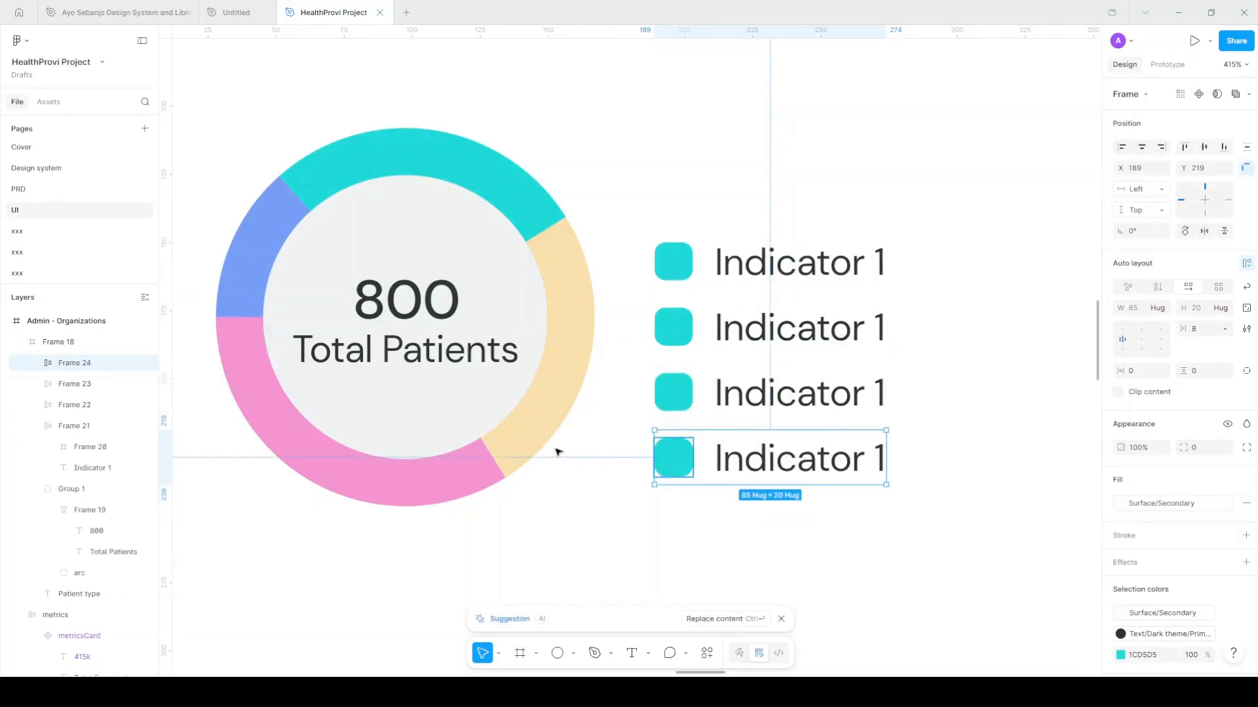
# Eyedrop the beige and pink arc colours onto the fourth and third legend squares
pyautogui.doubleClick(681, 462)
pyautogui.press('i')
pyautogui.click(524, 446)
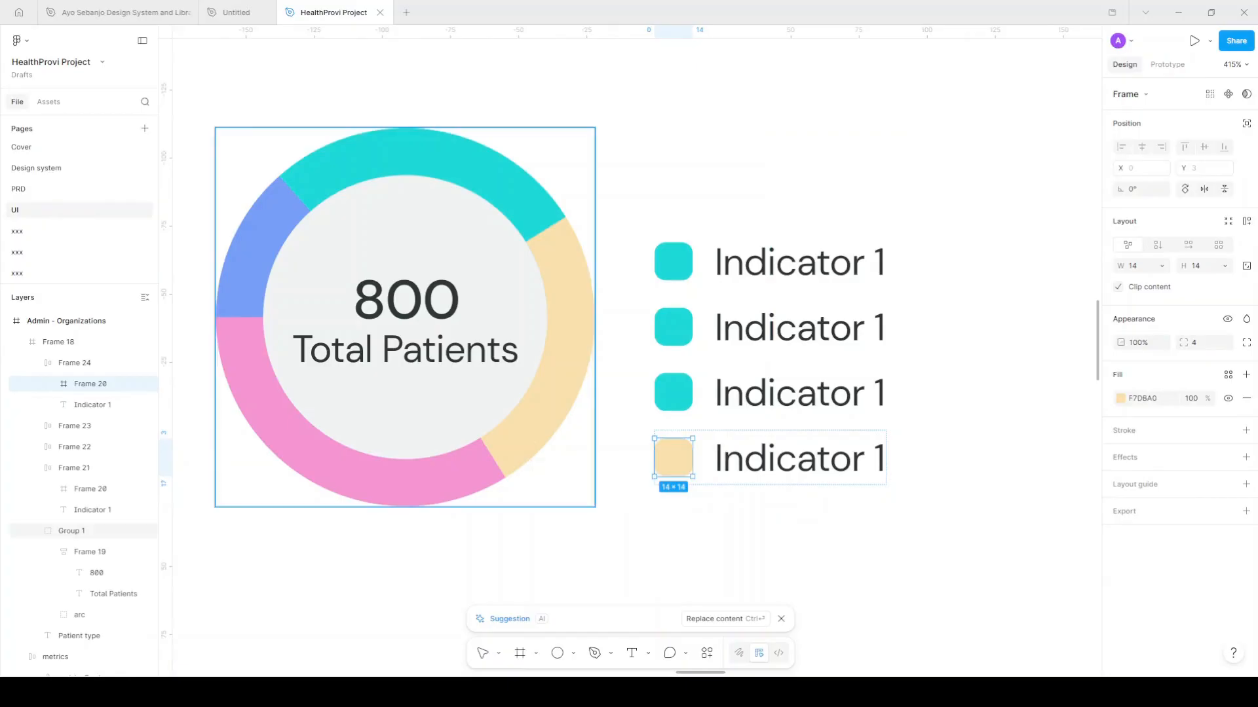
pyautogui.click(683, 401)
pyautogui.press('i')
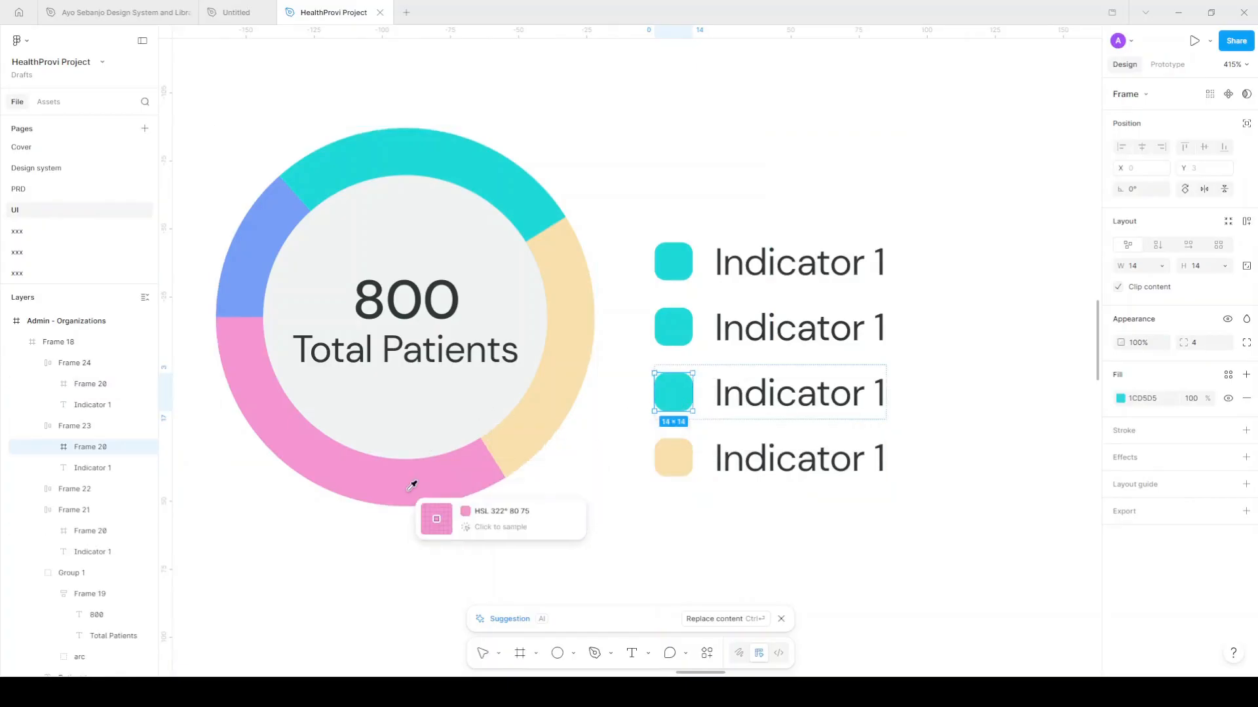
pyautogui.click(409, 490)
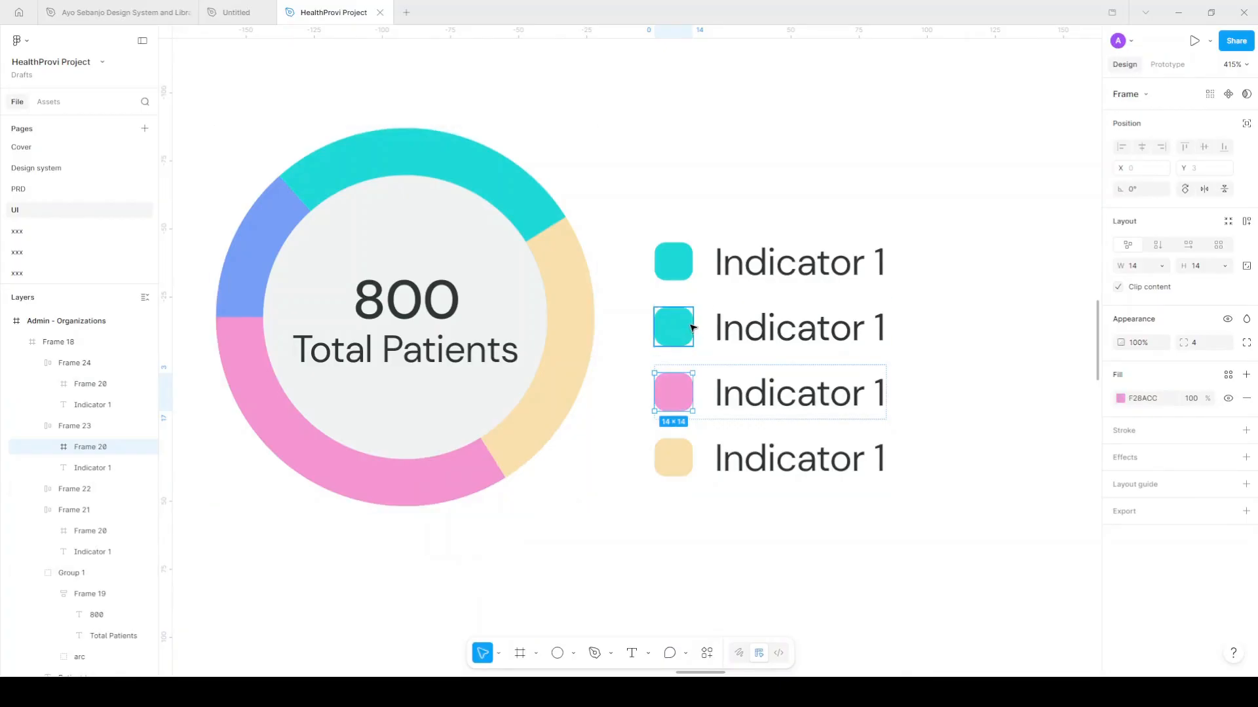
# Colour the second legend square with the blue arc colour 6C94FA and review the legend
pyautogui.click(692, 328)
pyautogui.press('i')
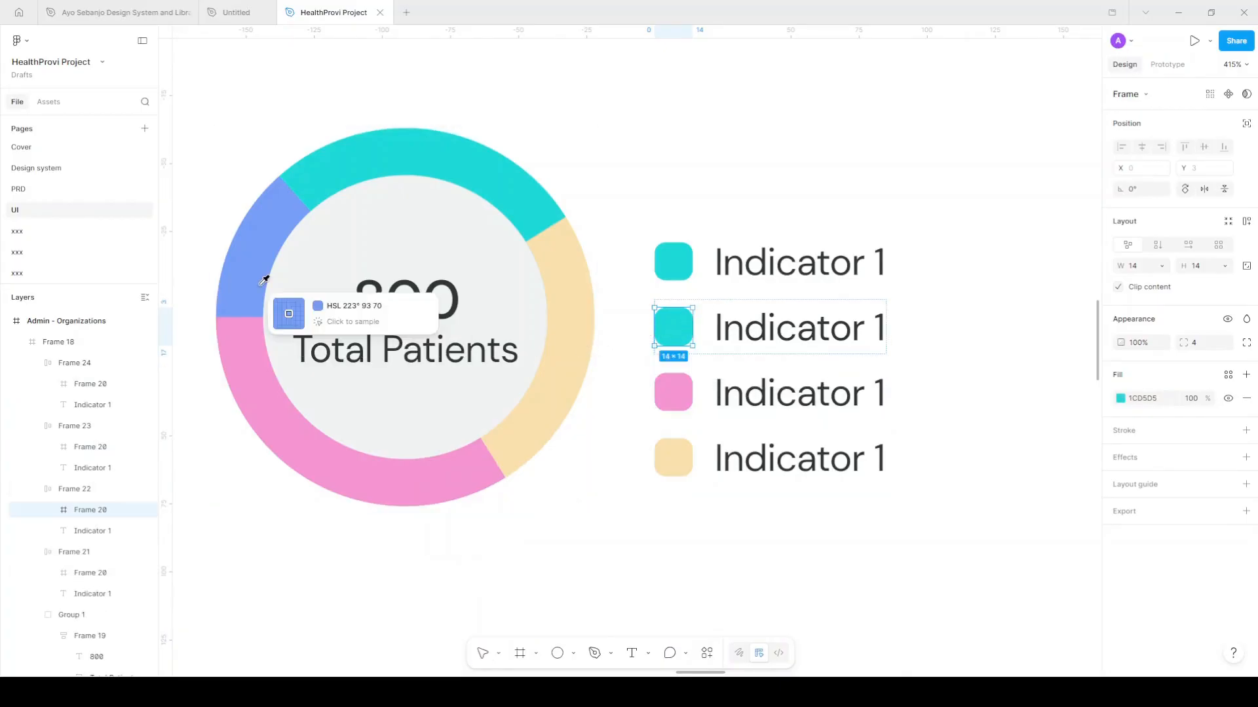
pyautogui.click(259, 275)
pyautogui.scroll(-5, 331, 414)
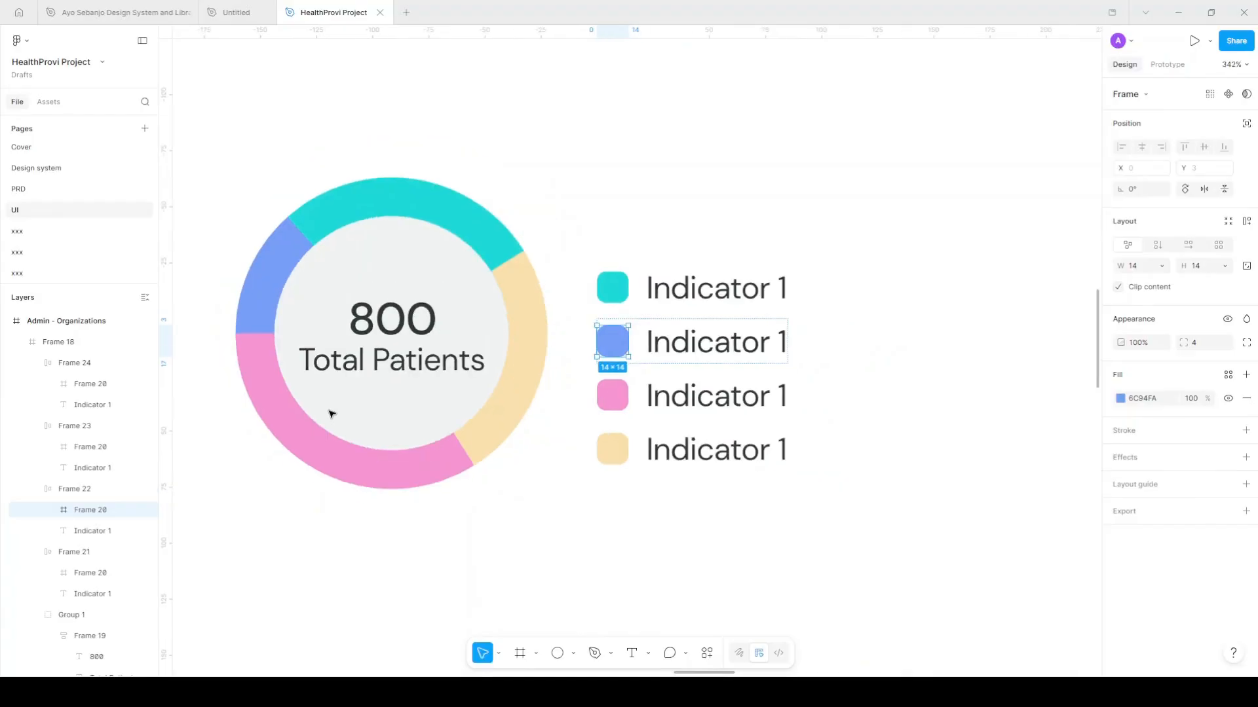
pyautogui.scroll(-5, 332, 414)
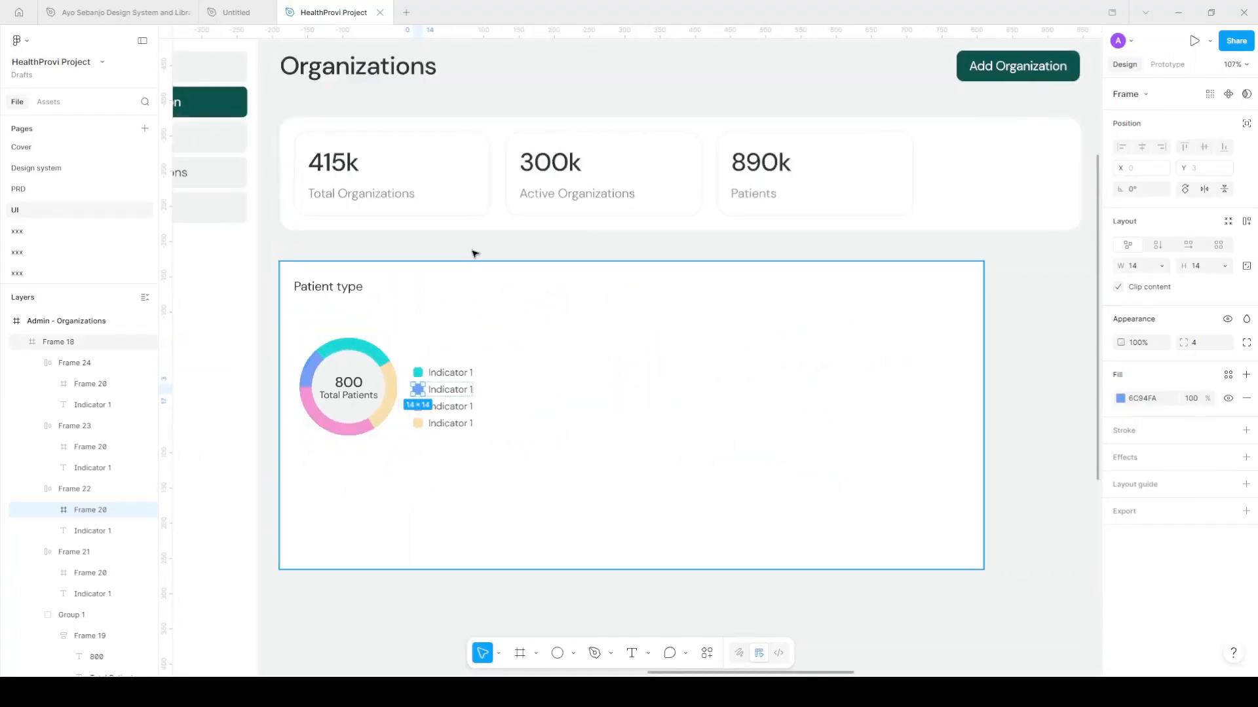
pyautogui.press('Escape')
pyautogui.scroll(-2, 564, 415)
pyautogui.hscroll(6, 564, 416)
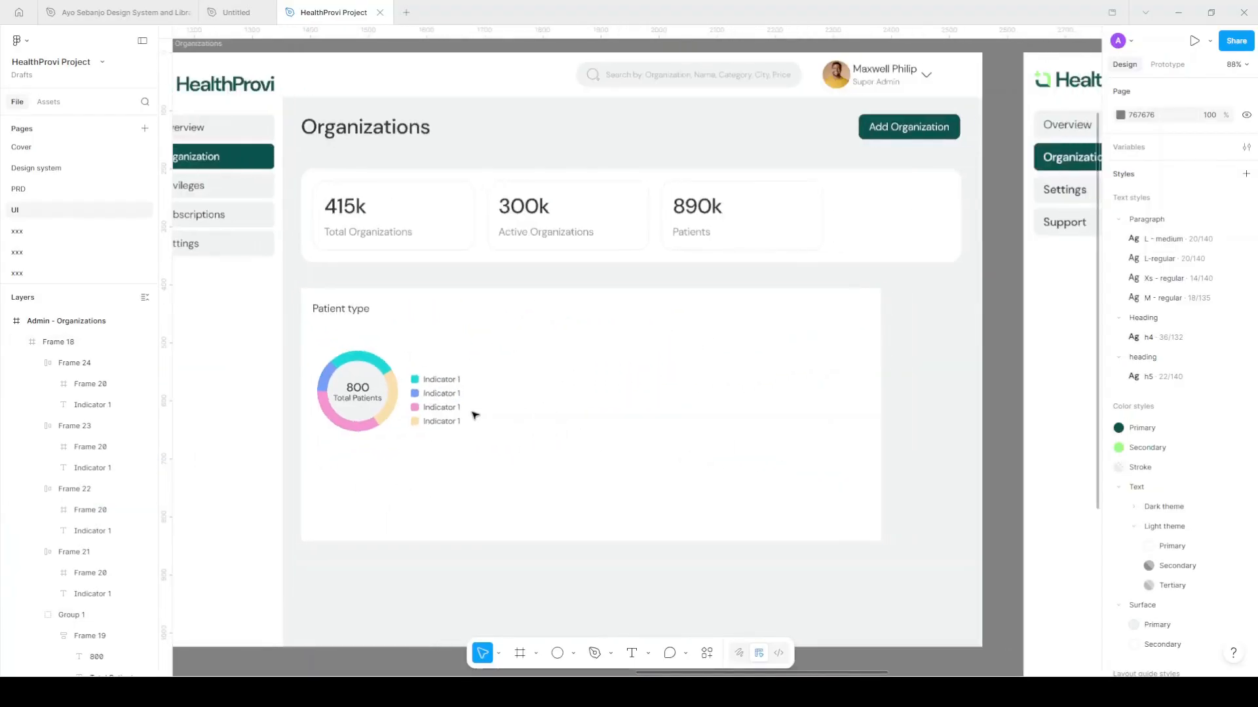
pyautogui.scroll(-2, 471, 415)
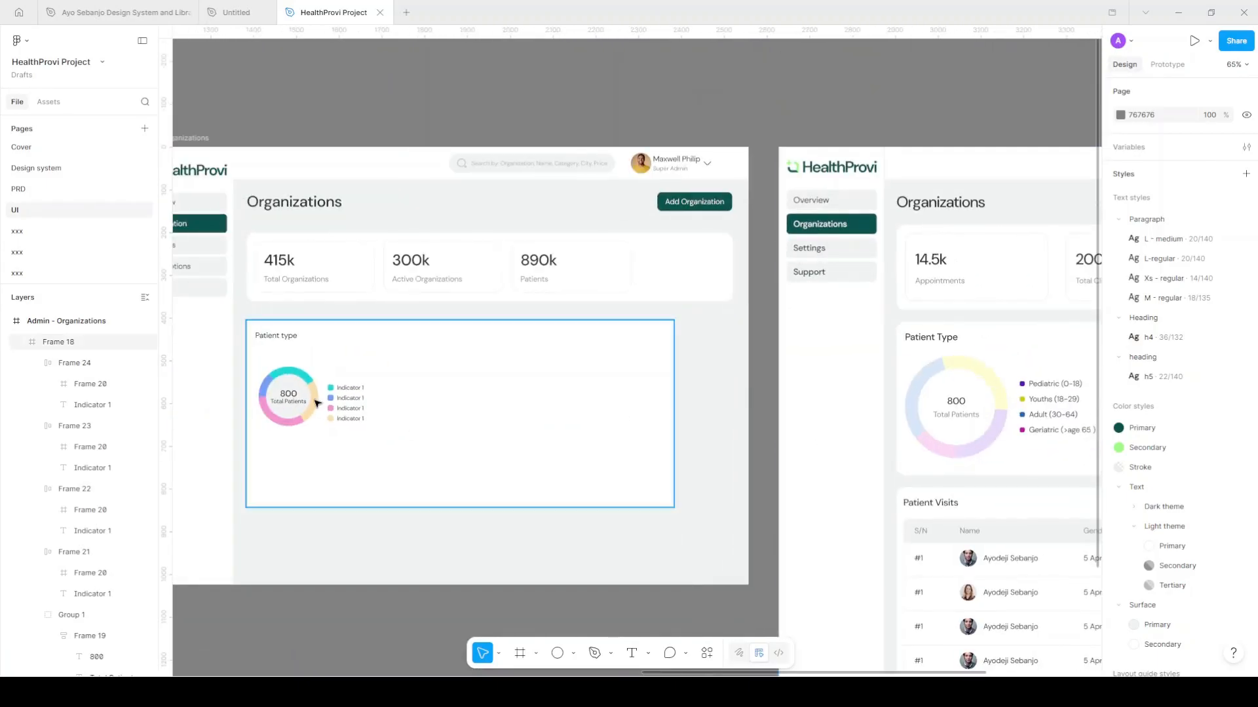
pyautogui.scroll(5, 321, 402)
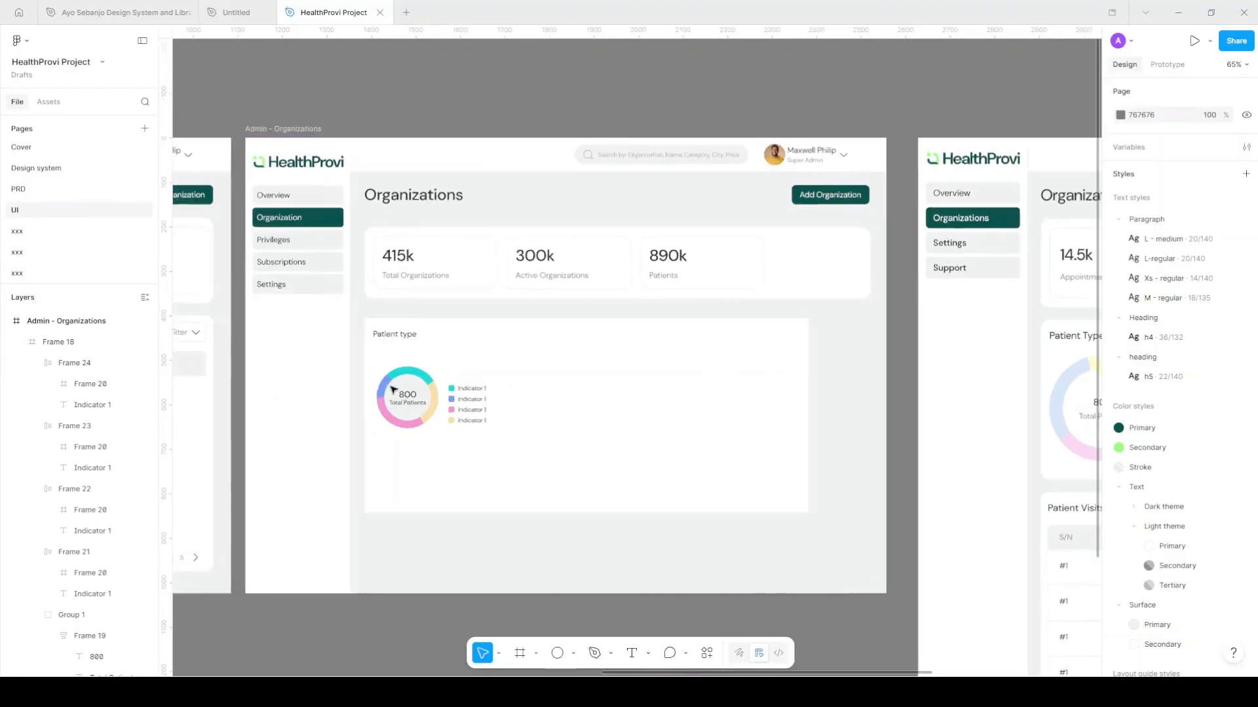
pyautogui.scroll(4, 440, 401)
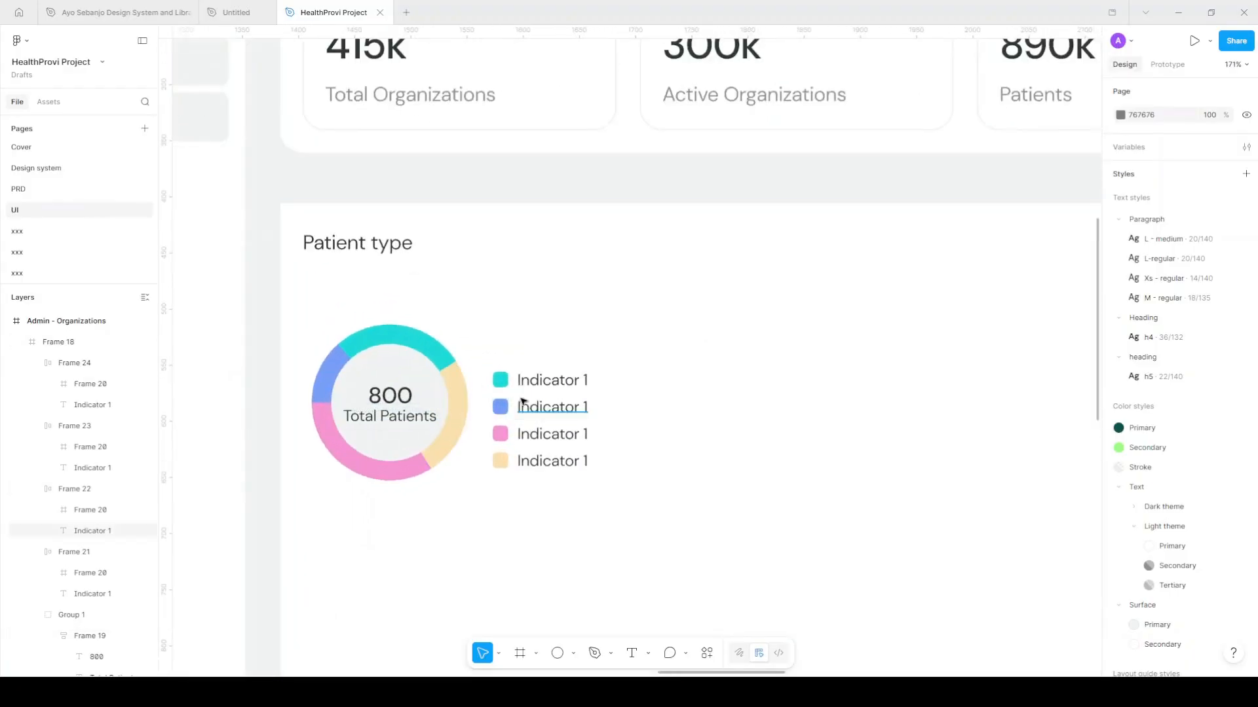
# Wrap the four legend rows in a Surface/Secondary auto-layout frame named 'indicator' beside the donut
pyautogui.click(537, 371)
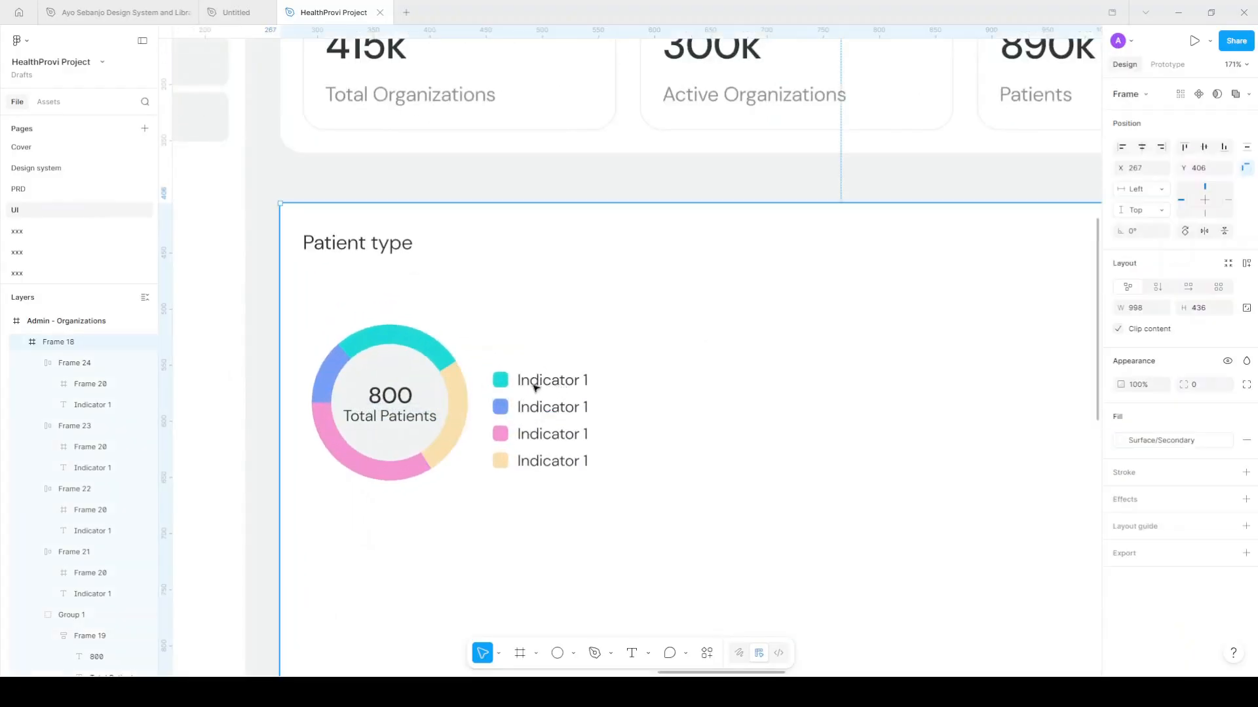
pyautogui.scroll(3, 524, 380)
pyautogui.doubleClick(508, 388)
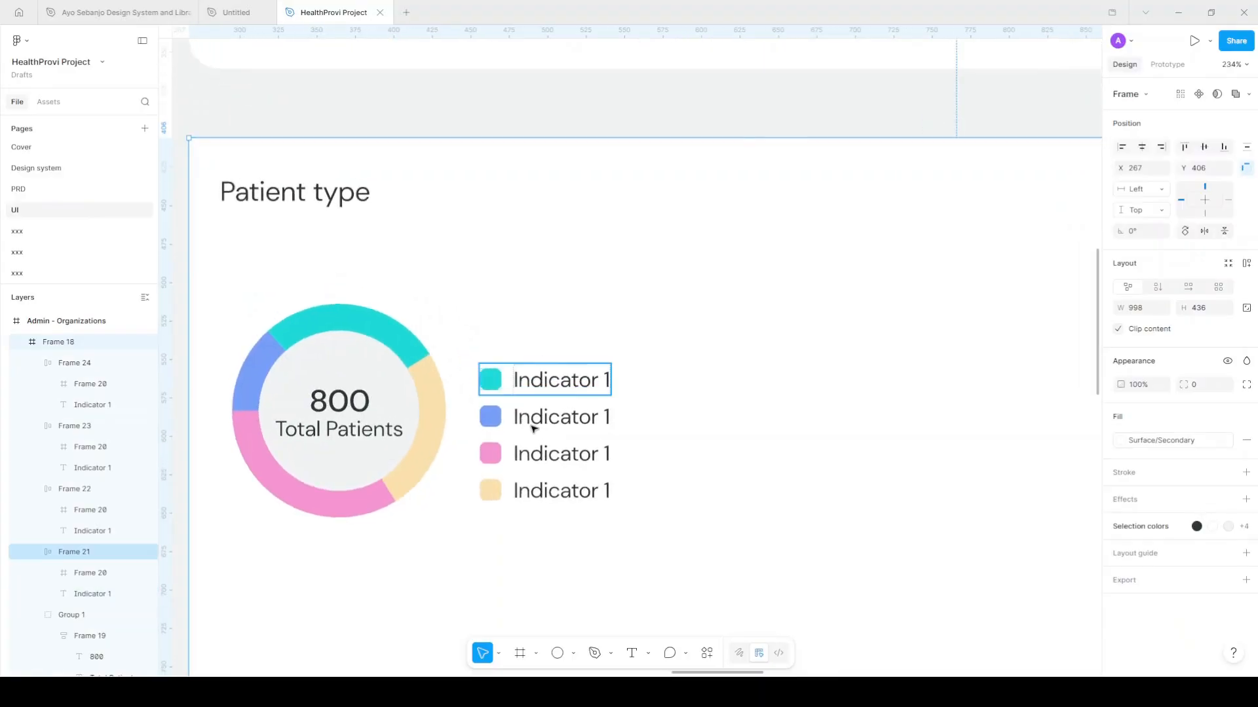
pyautogui.hotkey('ctrl', 'a')
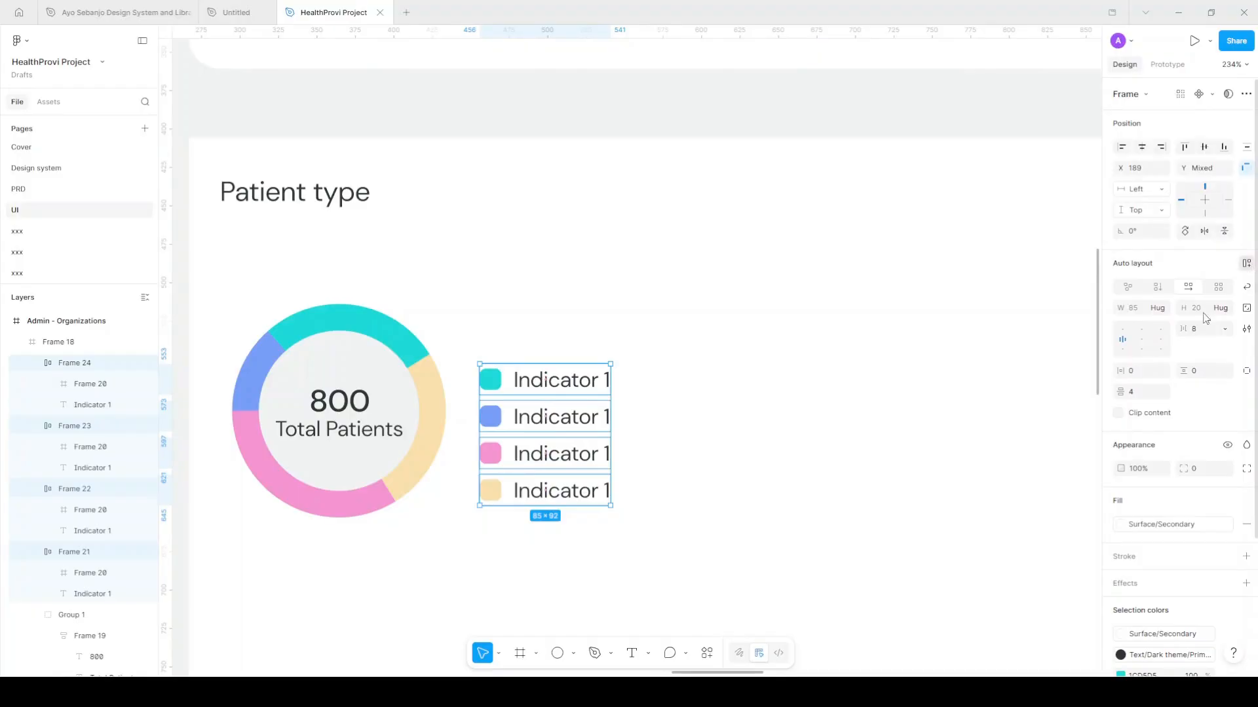
pyautogui.hotkey('shift', 'a')
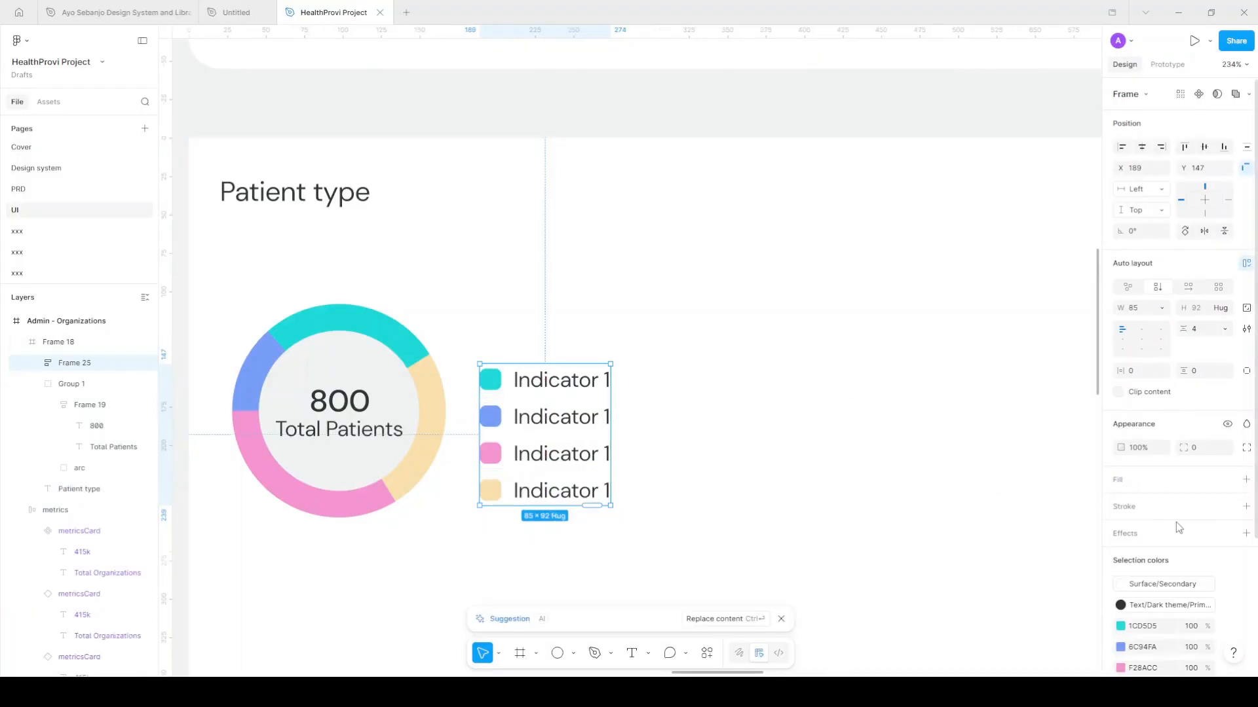
pyautogui.click(1228, 479)
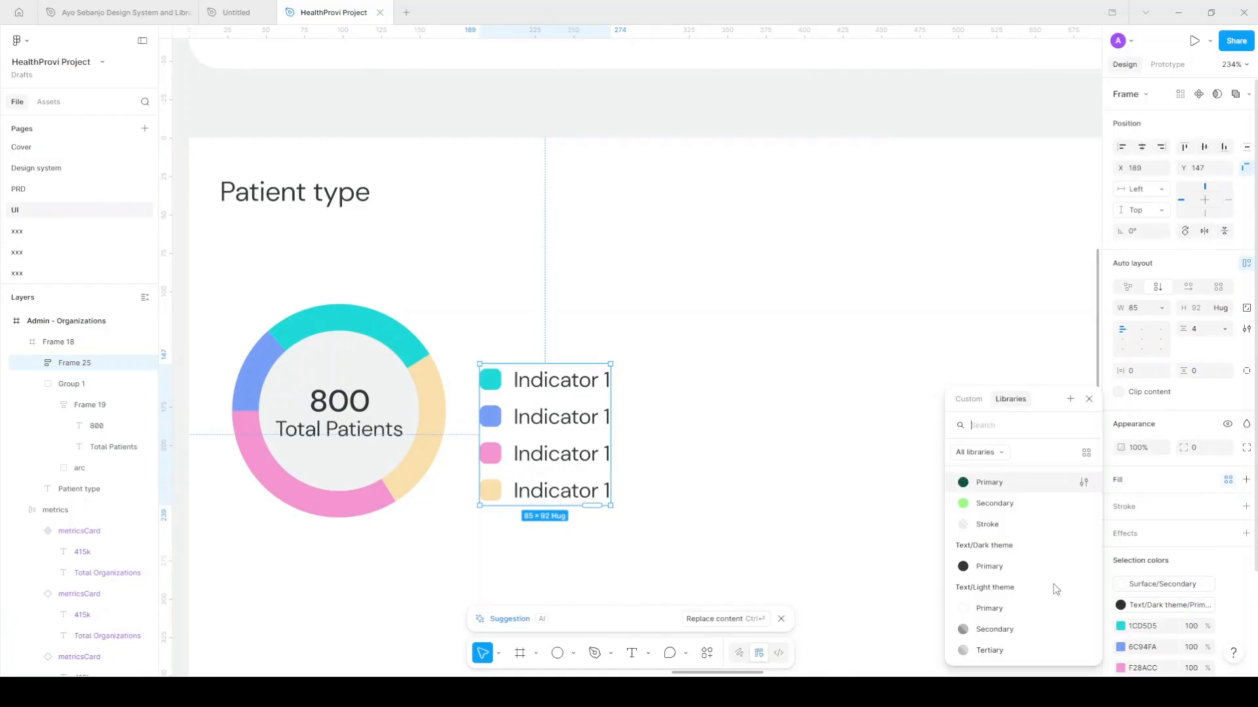
pyautogui.click(1020, 649)
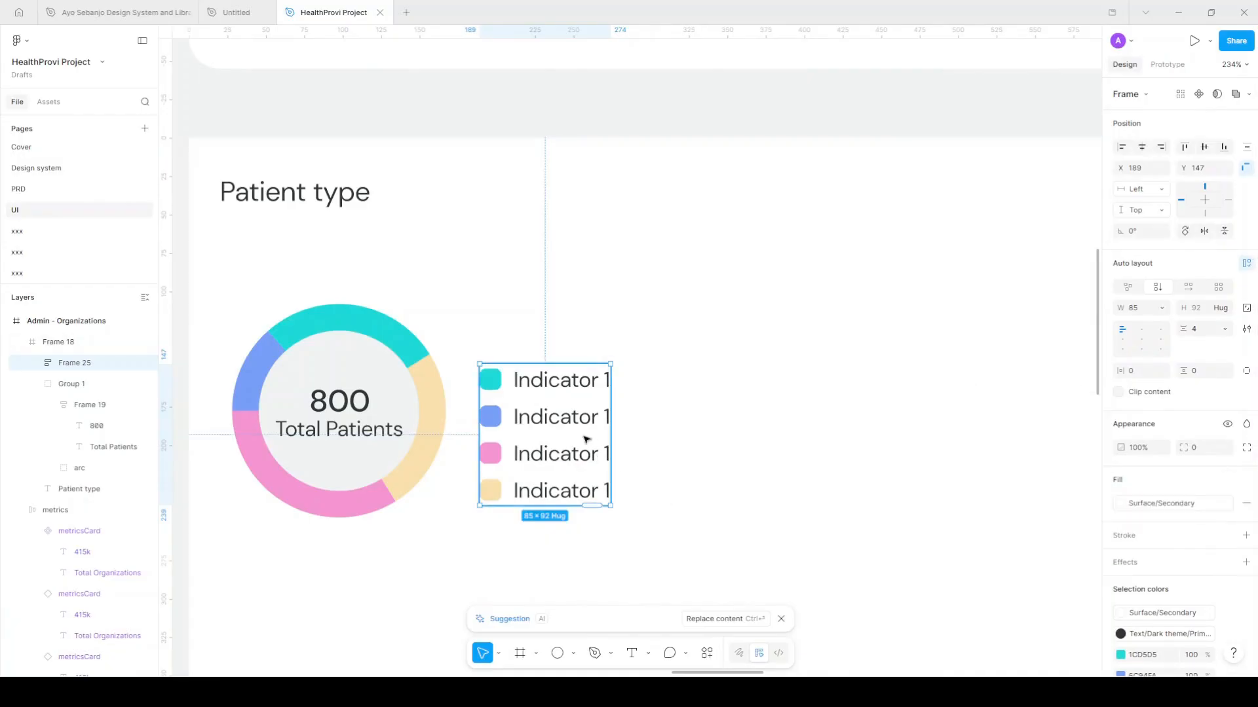
pyautogui.moveTo(565, 421); pyautogui.dragTo(570, 389)
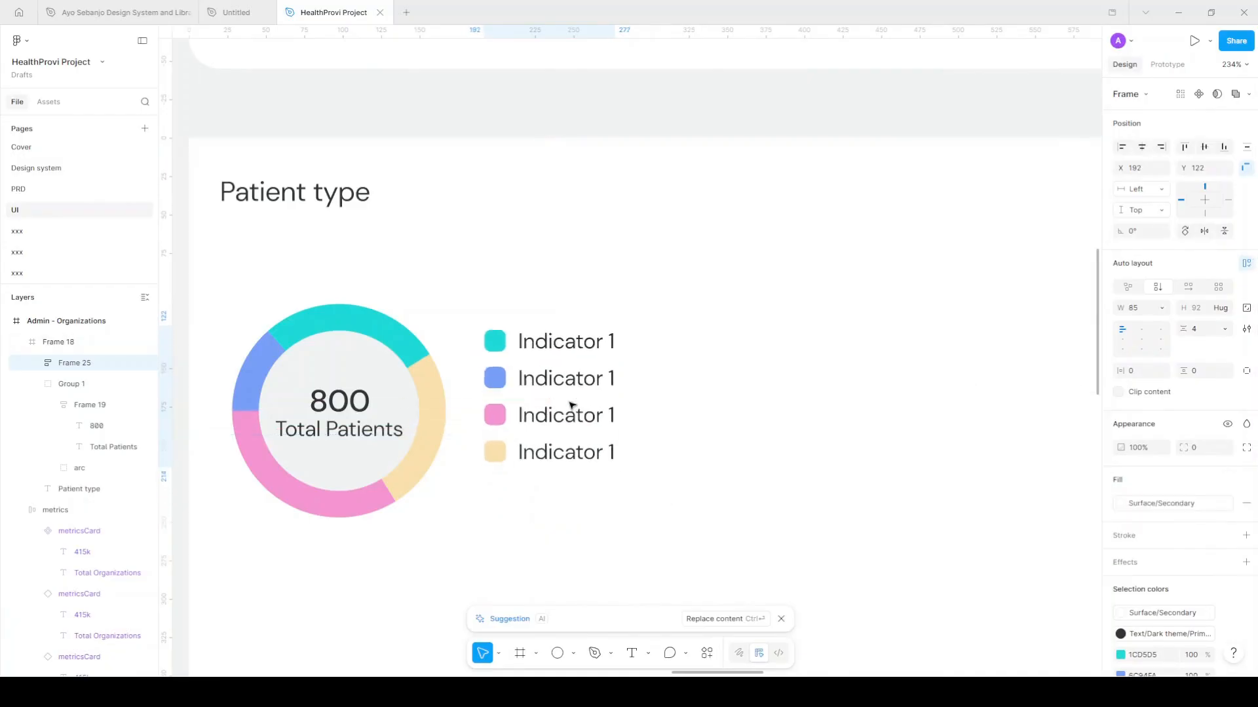
pyautogui.doubleClick(74, 364)
pyautogui.press('BackSpace')
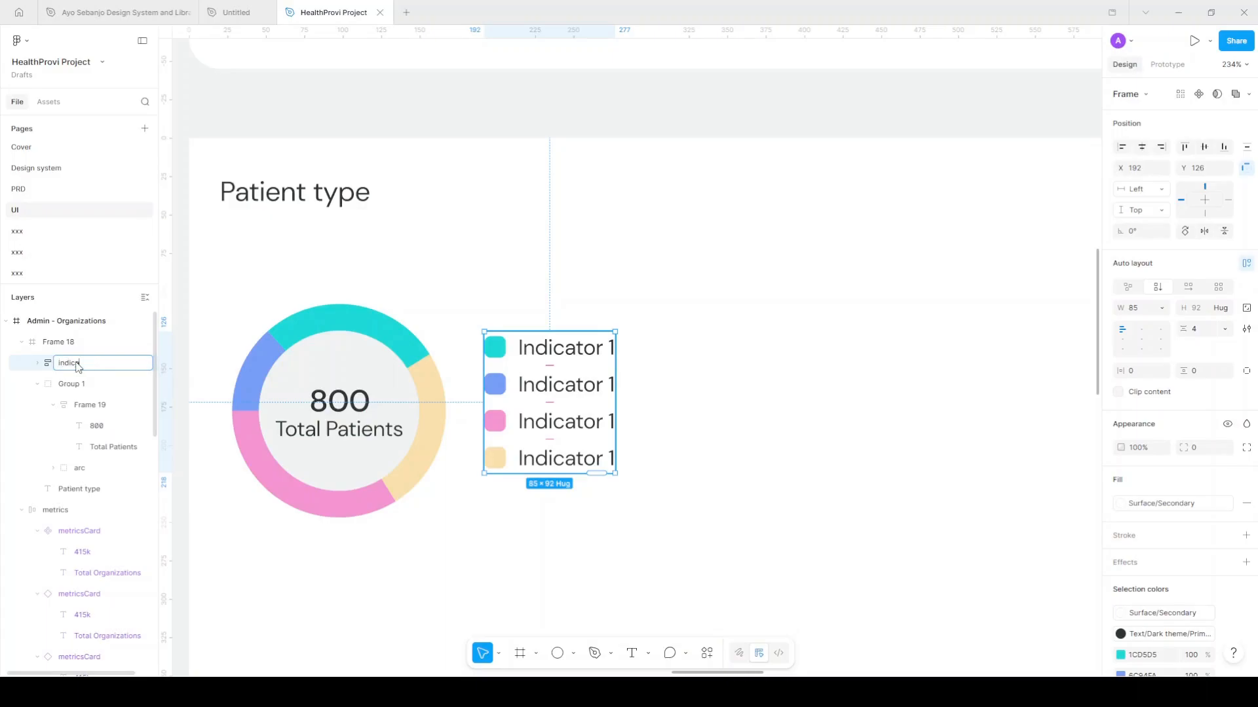
pyautogui.press('Return')
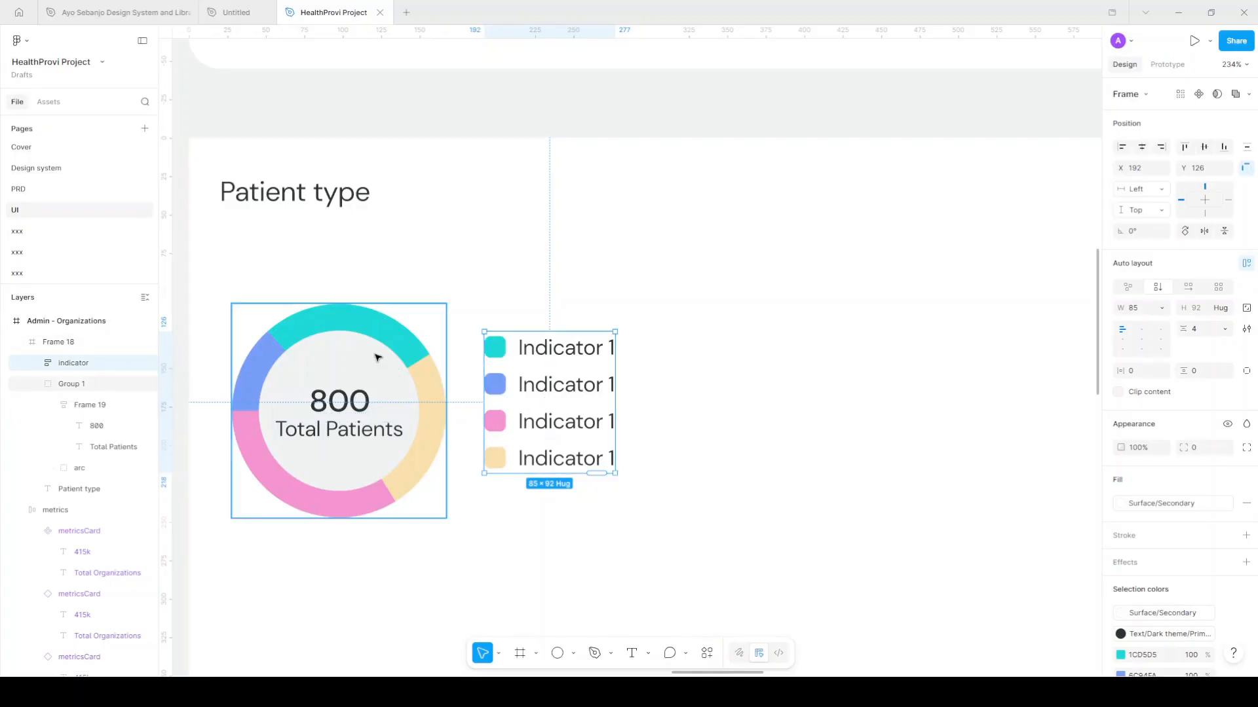
# Wrap the donut and legend in an auto-layout frame with 20 padding and Surface/Secondary fill
pyautogui.keyDown('shift'); pyautogui.click(439, 411); pyautogui.keyUp('shift')
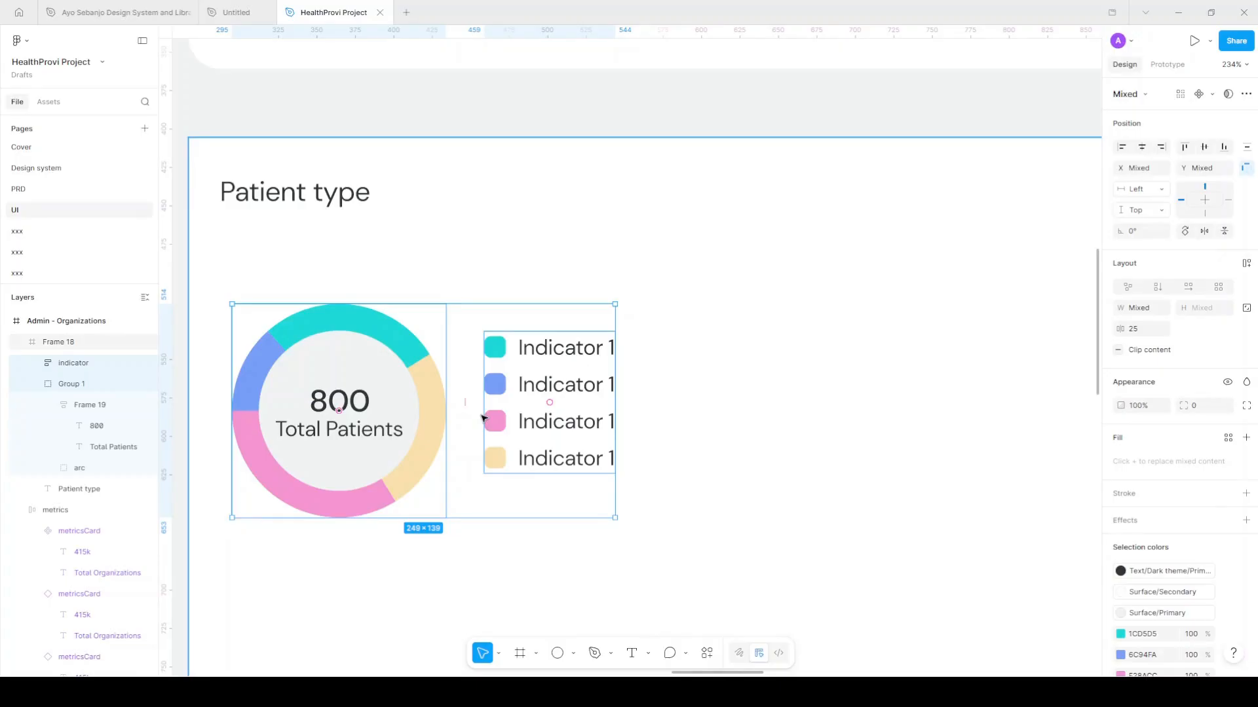
pyautogui.hotkey('shift', 'a')
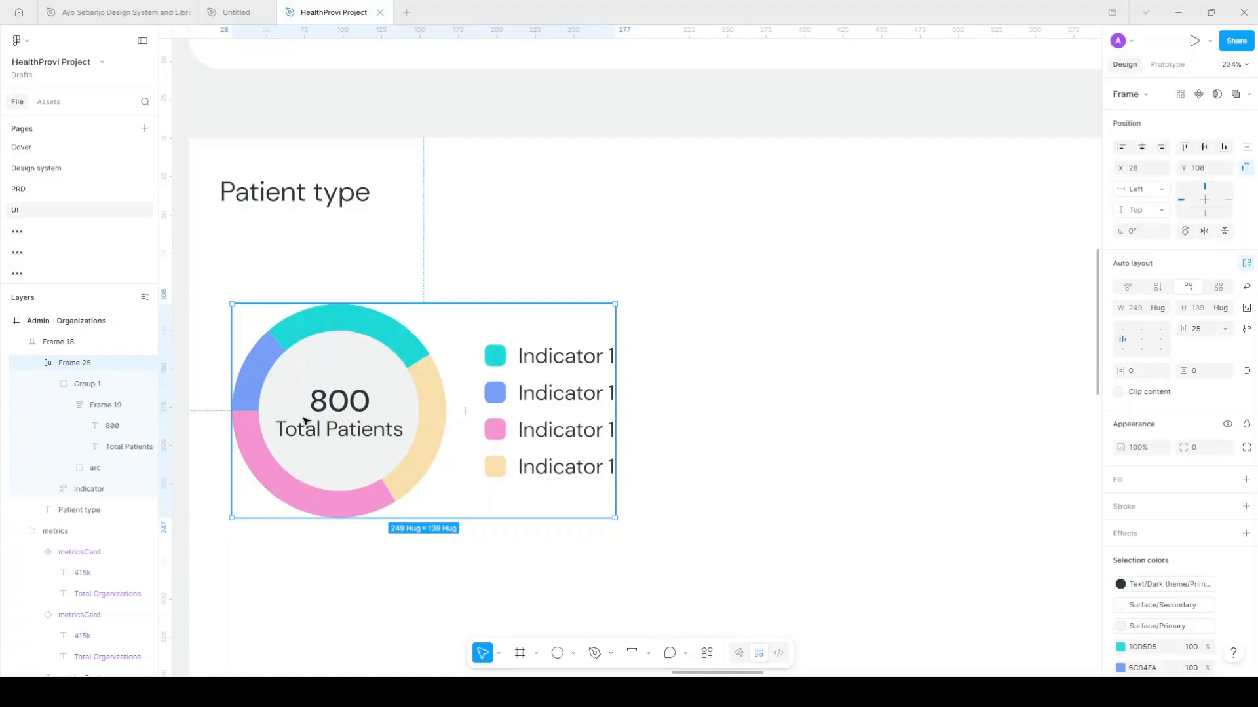
pyautogui.click(1139, 377)
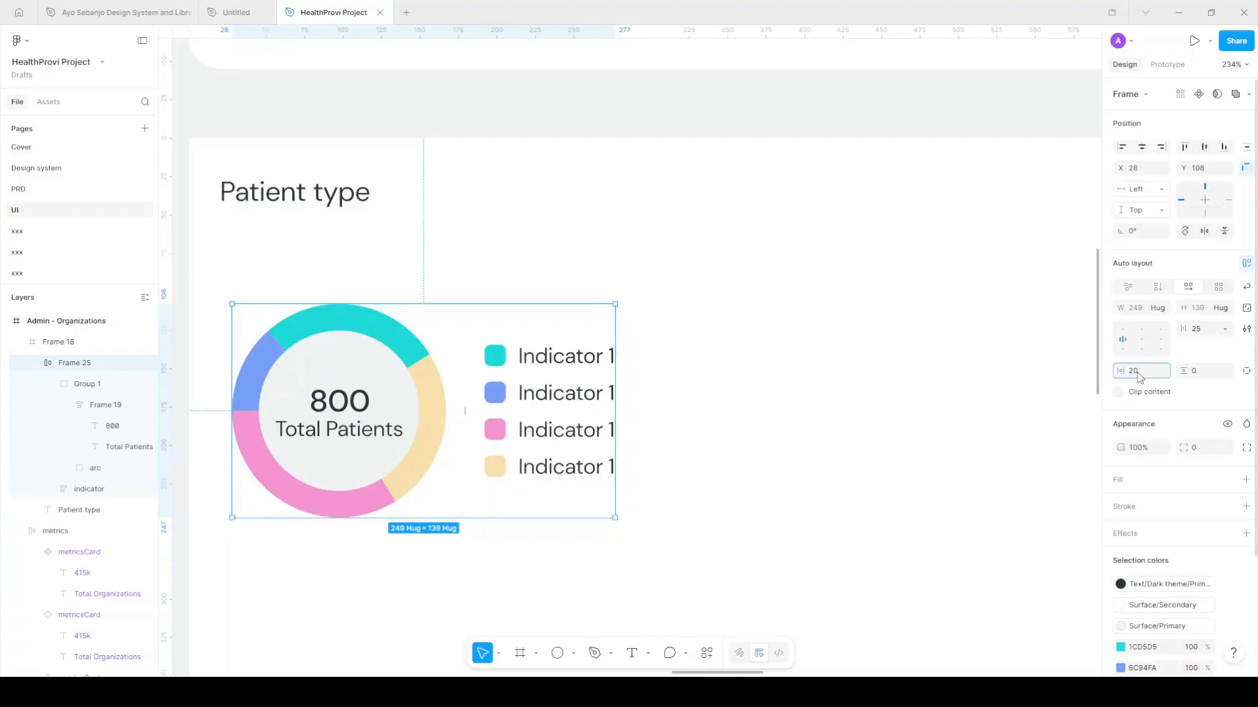
pyautogui.press('Tab')
pyautogui.press('Return')
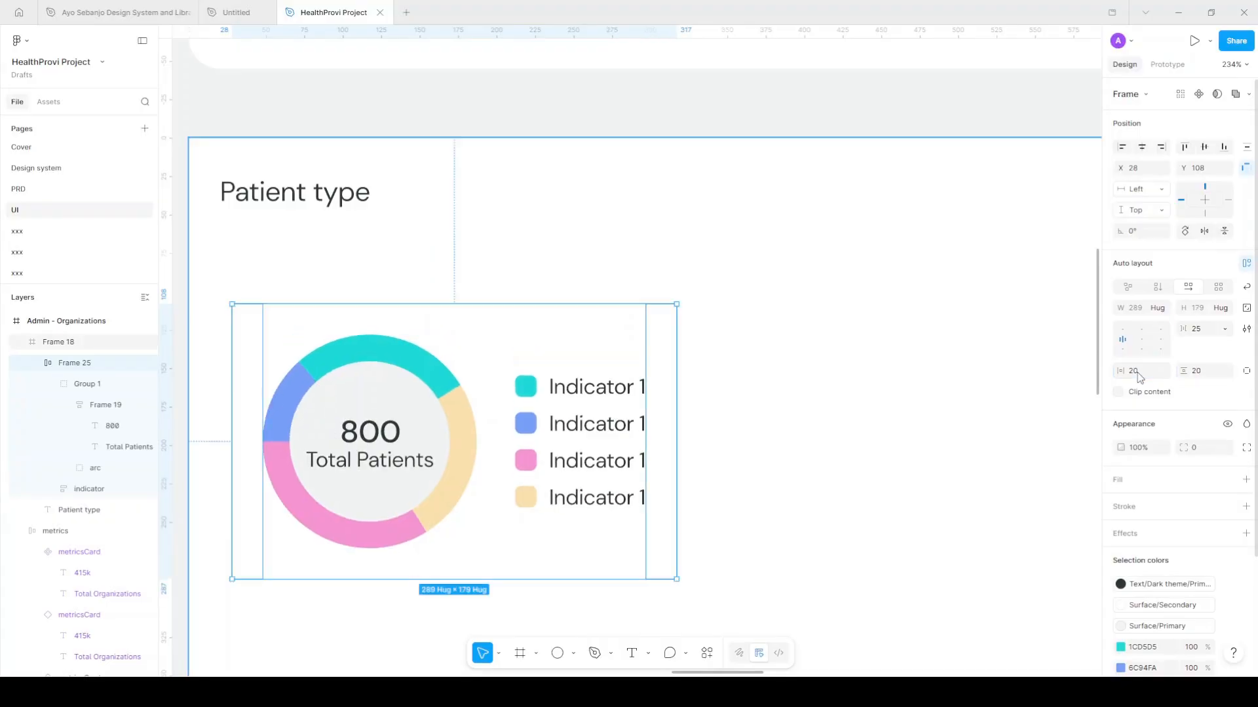
pyautogui.click(1228, 479)
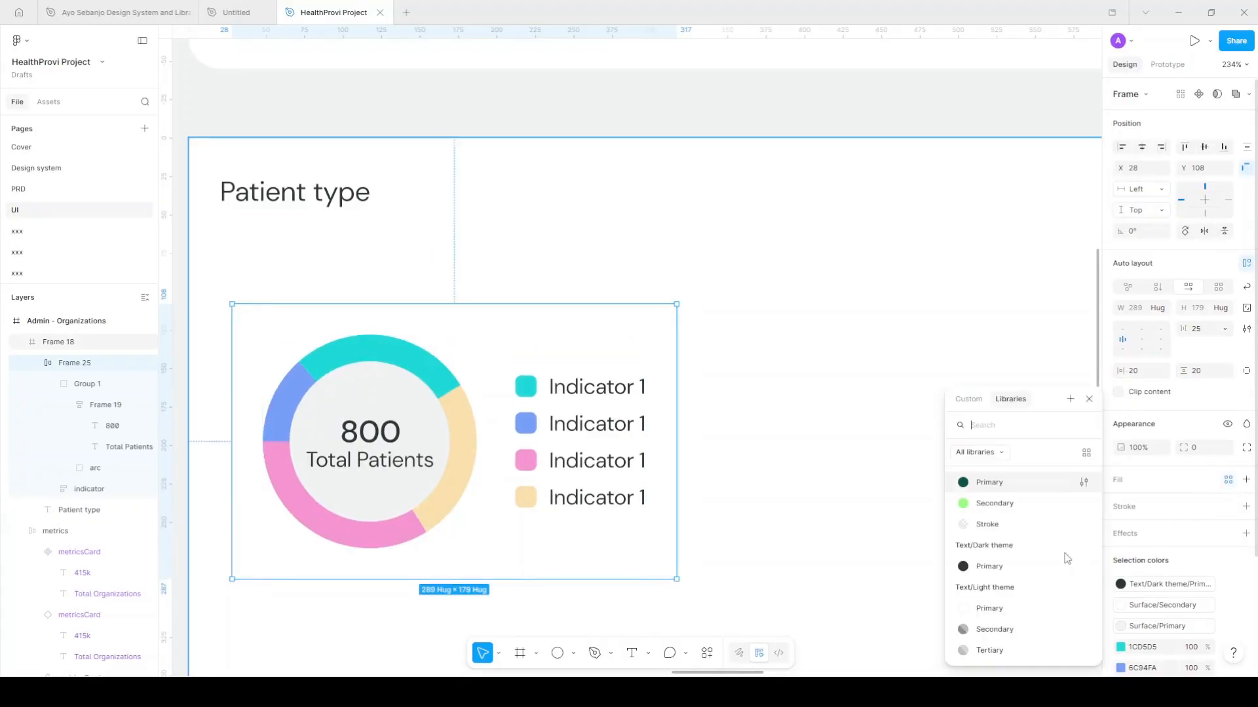
pyautogui.scroll(-2, 1048, 577)
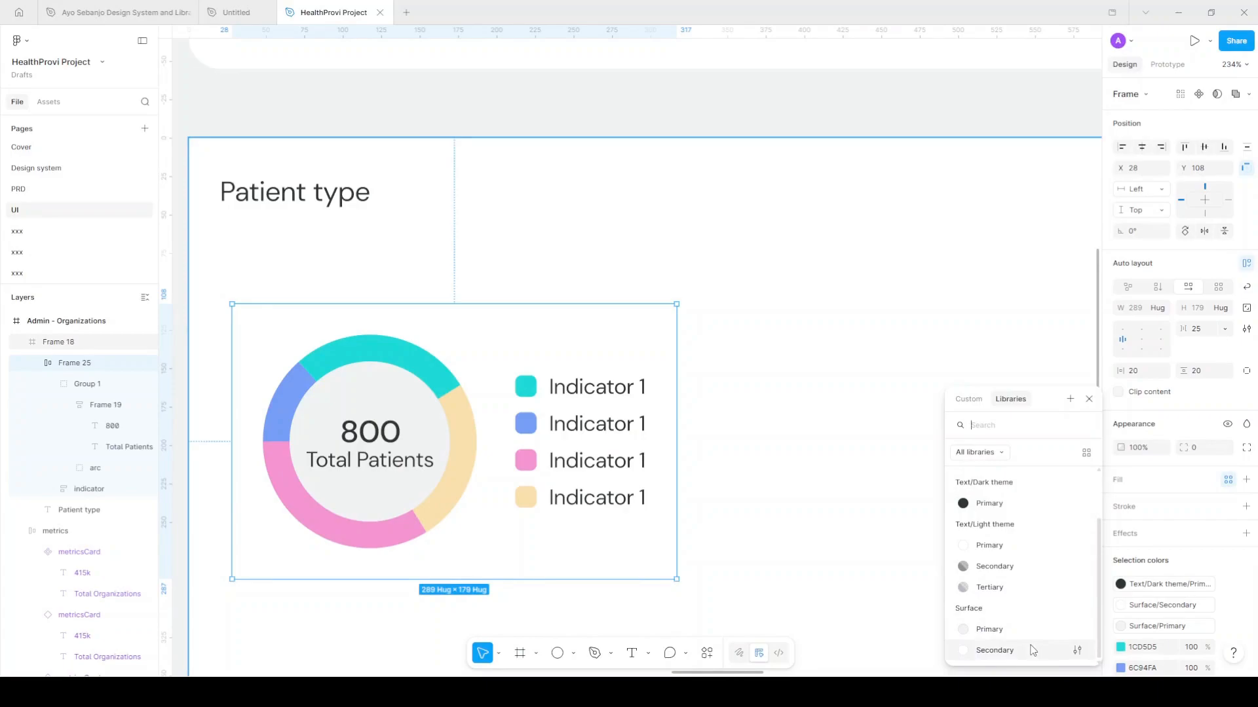
pyautogui.click(1032, 650)
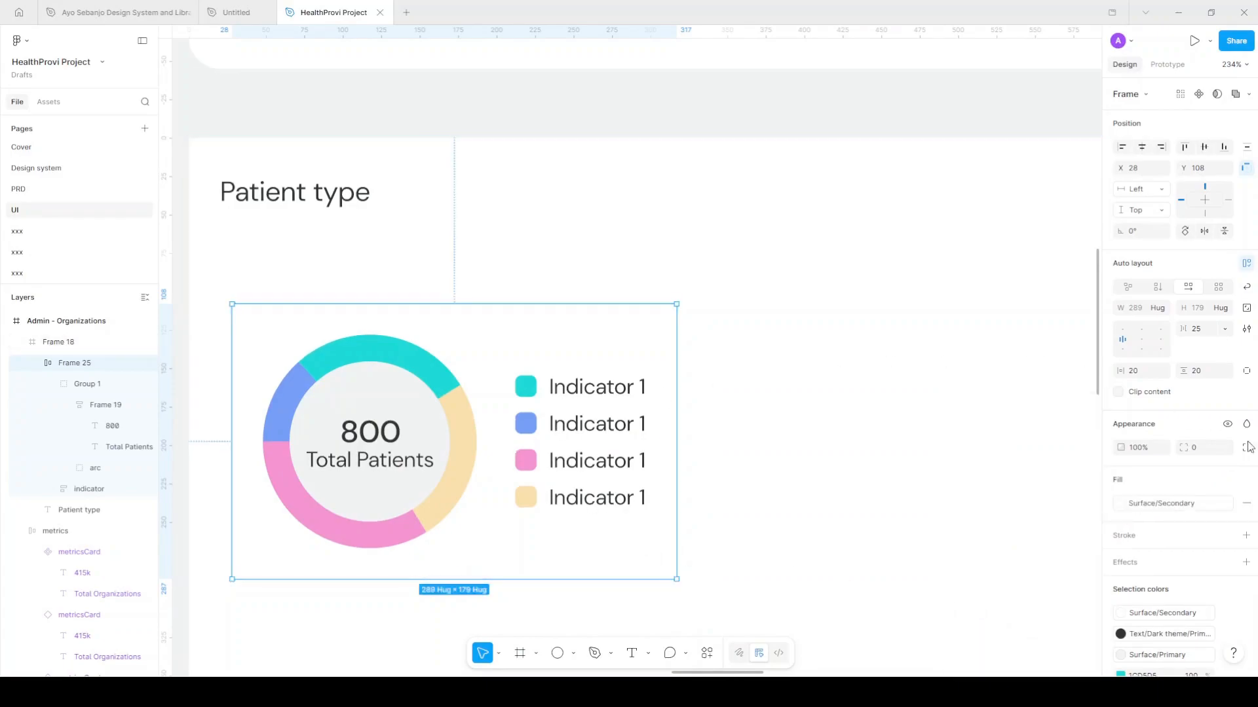
# Give the chart frame a 20 corner radius and nudge it left and up
pyautogui.click(1200, 450)
pyautogui.write('20')
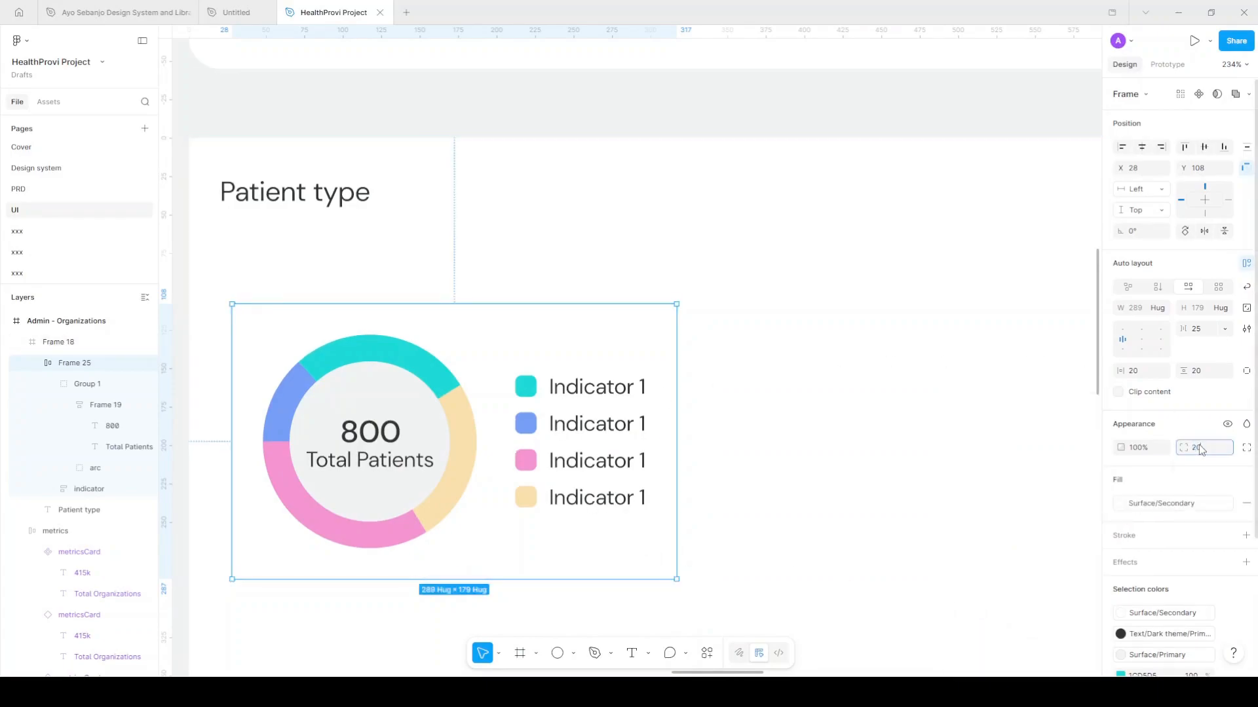
pyautogui.press('Return')
pyautogui.scroll(-1, 423, 410)
pyautogui.scroll(-3, 422, 410)
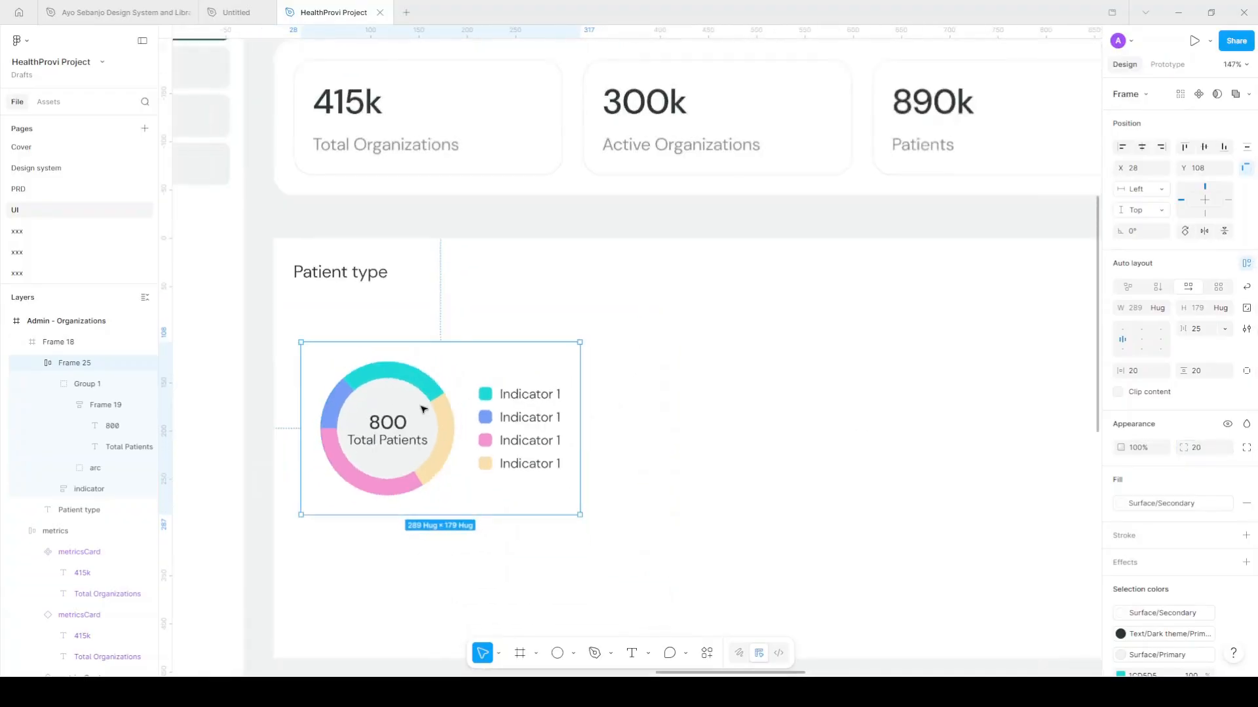
pyautogui.hotkey('shift', 'Left')
pyautogui.hotkey('shift', 'Up')
pyautogui.press('Left')
pyautogui.press('Left')
pyautogui.press('Up')
pyautogui.press('Up')
pyautogui.press('Up')
pyautogui.press('Up')
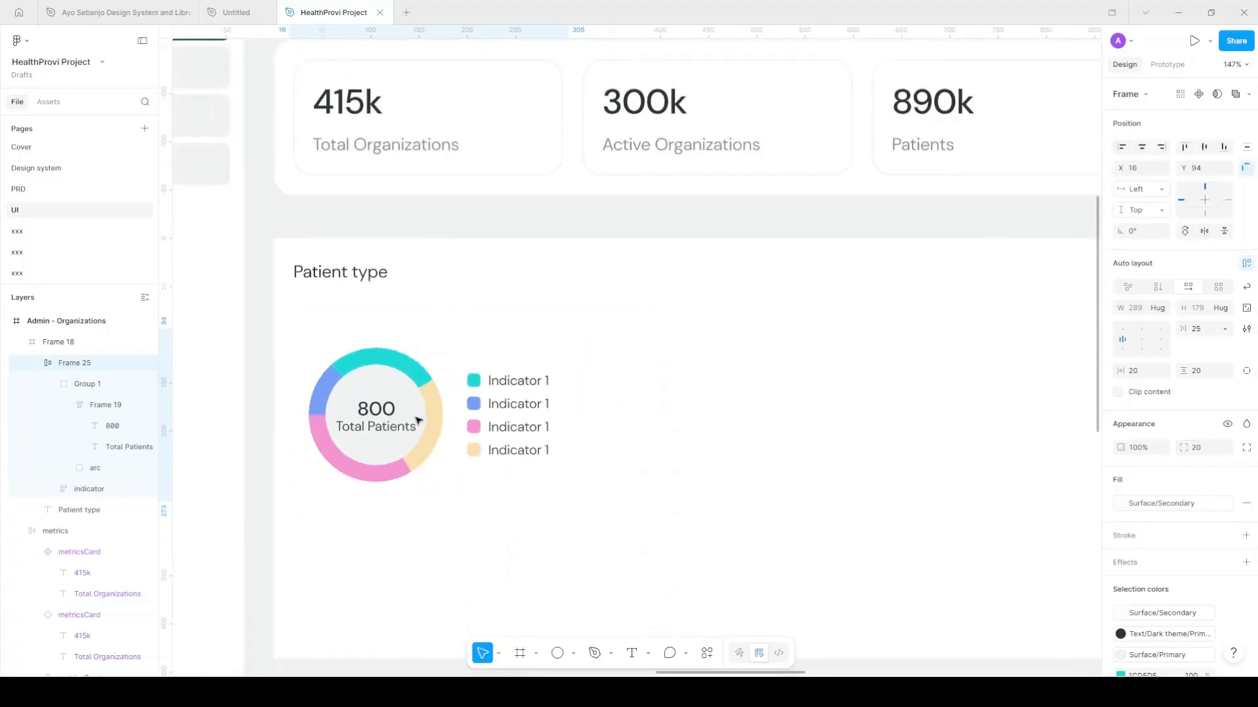
pyautogui.scroll(-3, 419, 422)
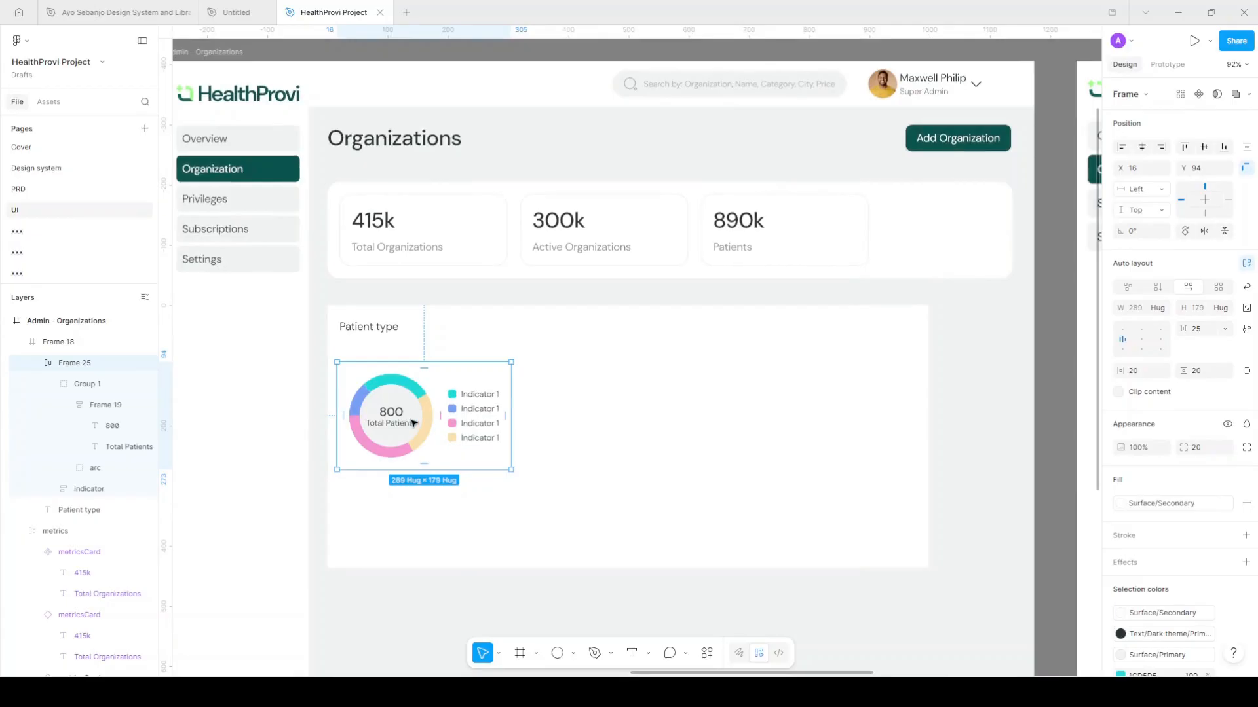
pyautogui.hscroll(3, 441, 413)
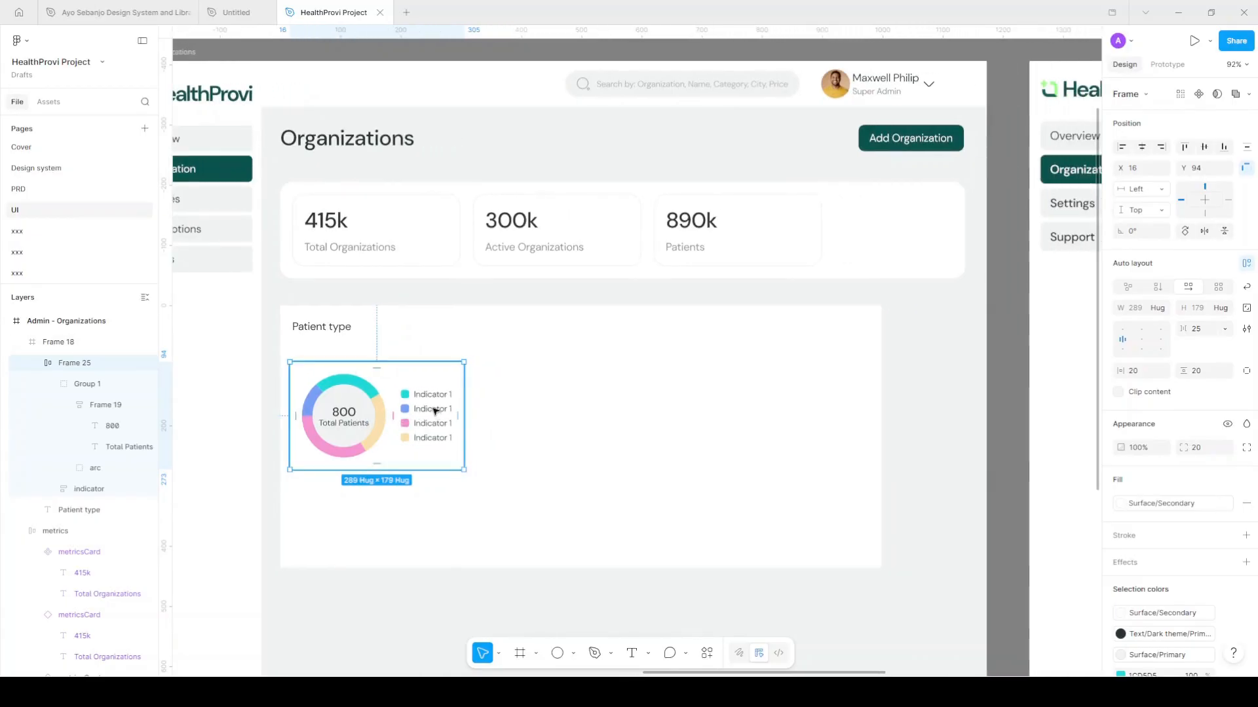
pyautogui.hscroll(8, 419, 378)
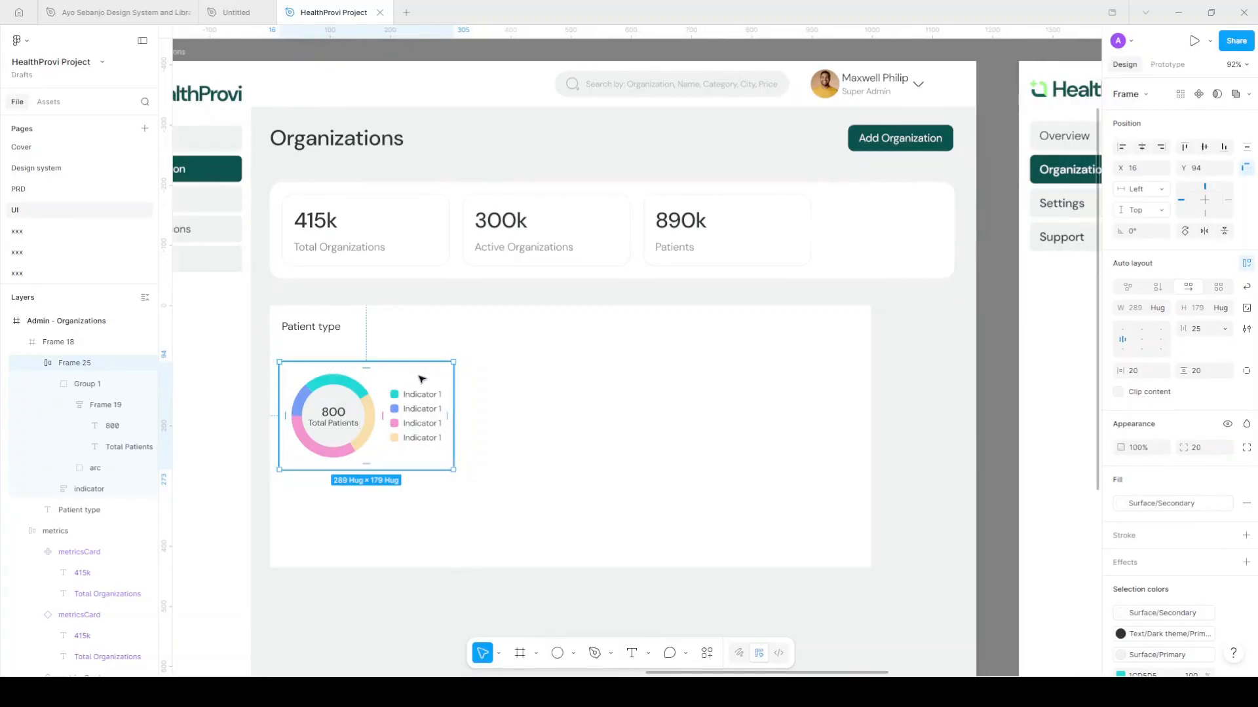
pyautogui.hscroll(20, 421, 379)
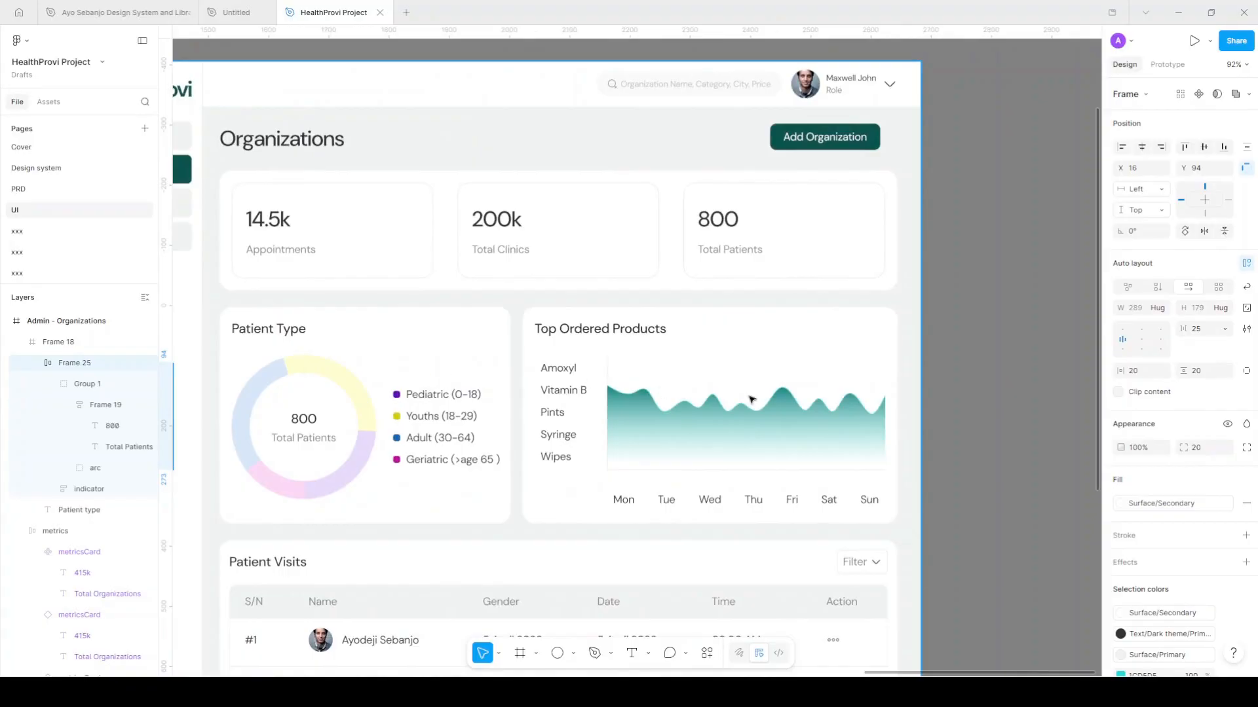
pyautogui.scroll(5, 753, 397)
pyautogui.hscroll(5, 753, 400)
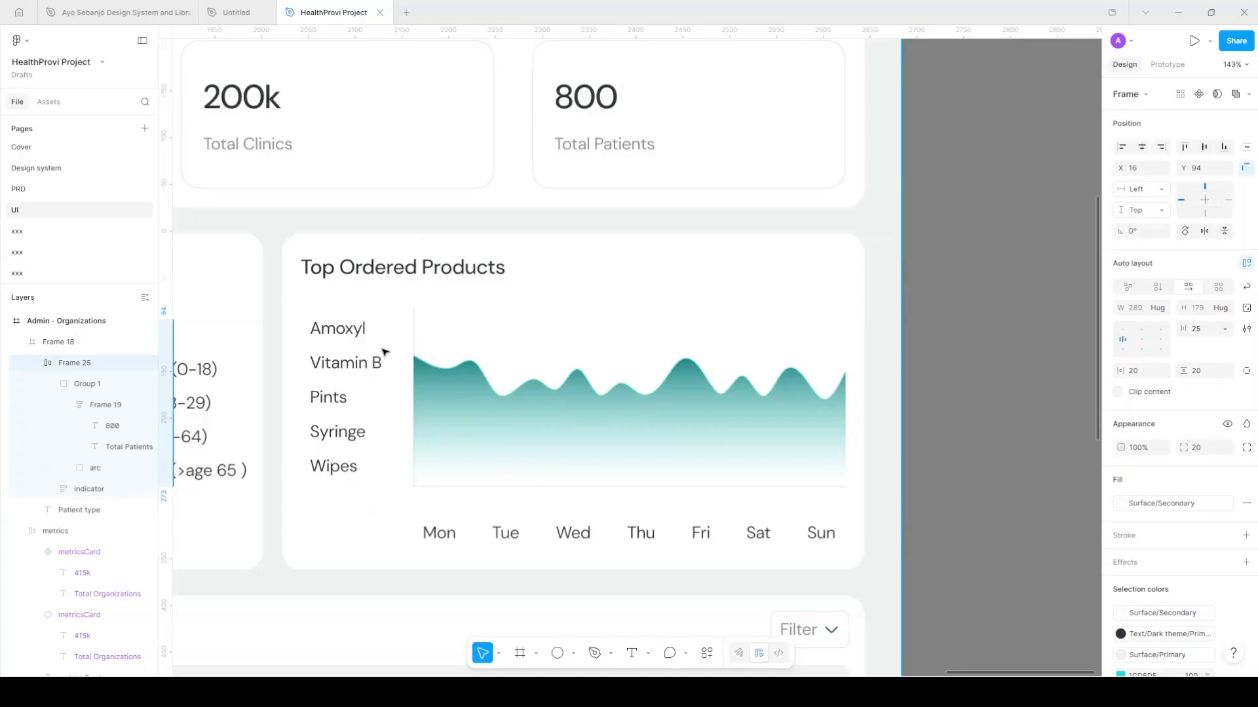
pyautogui.keyDown('ctrl'); pyautogui.scroll(-10, 506, 401); pyautogui.keyUp('ctrl')
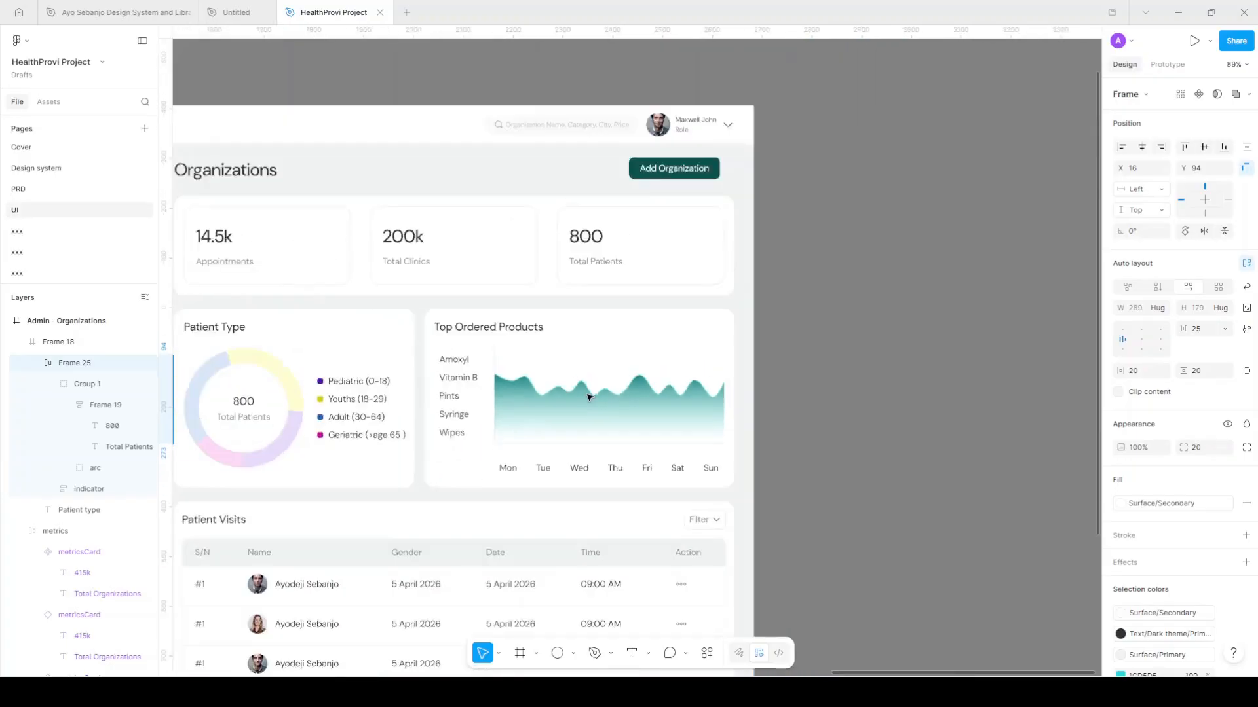
pyautogui.hscroll(-10, 610, 421)
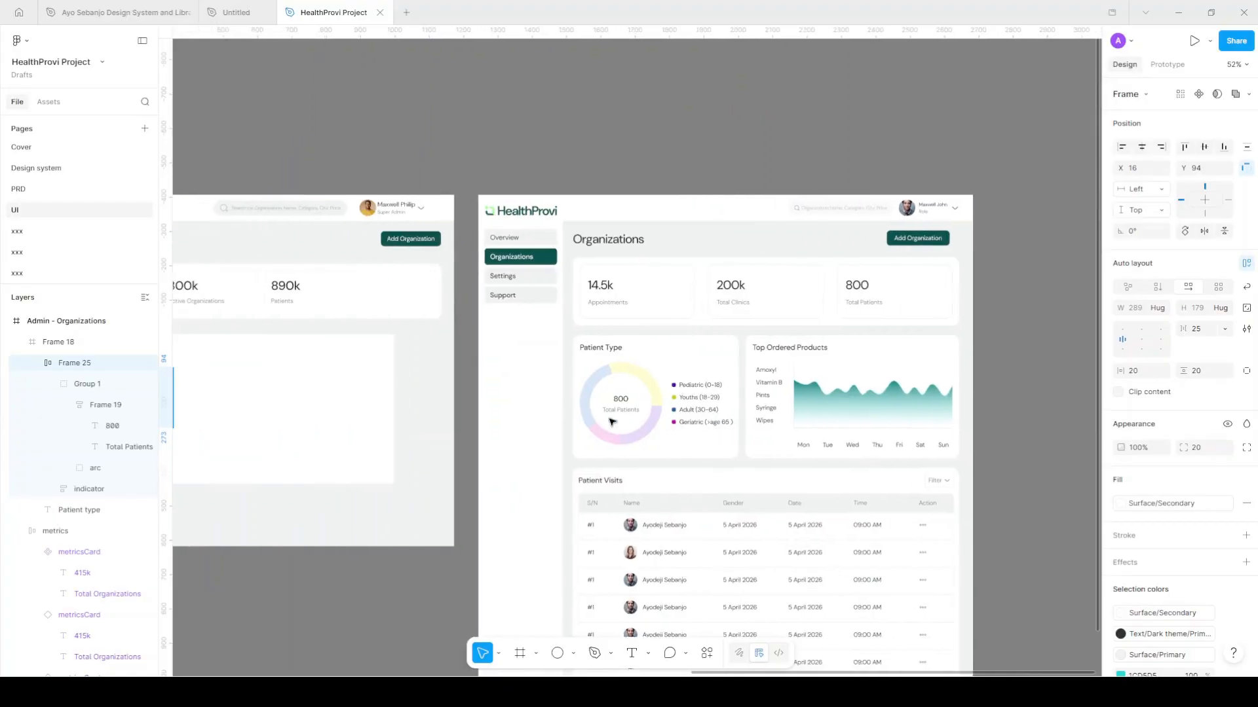
pyautogui.keyDown('ctrl'); pyautogui.scroll(5, 336, 393); pyautogui.keyUp('ctrl')
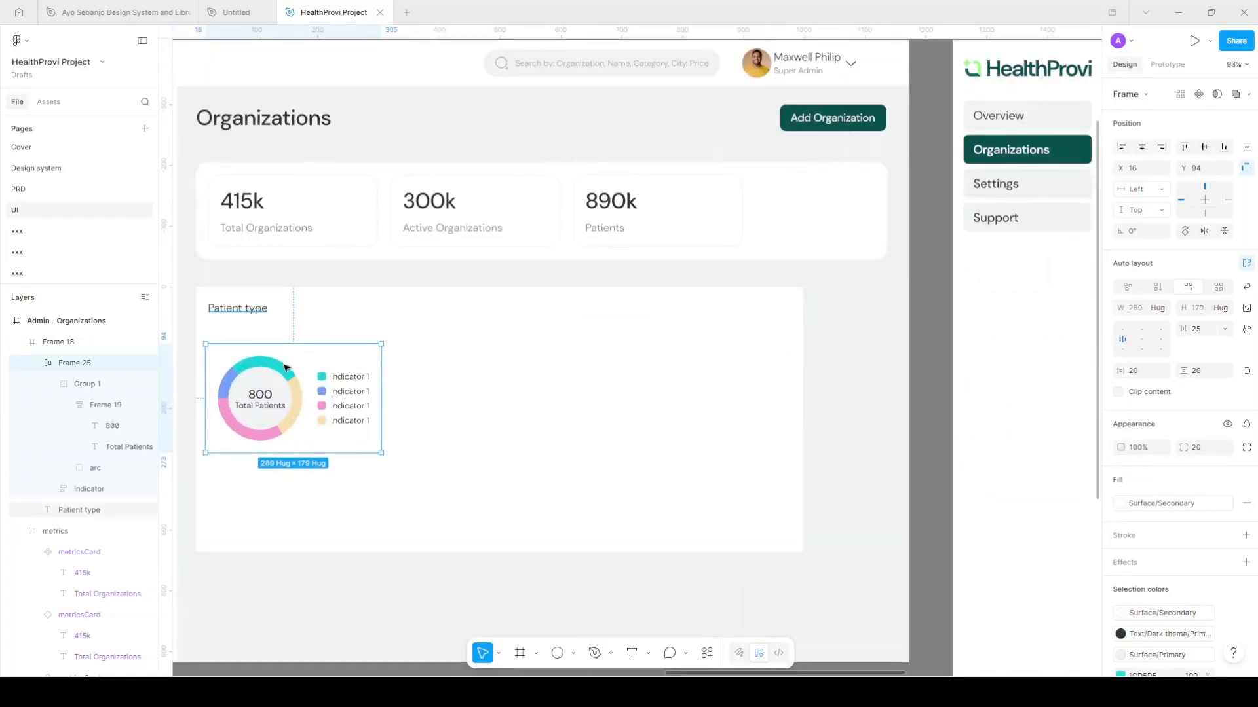
# Wrap the Patient type title and chart in an auto-layout frame with a 20 gap
pyautogui.hotkey('ctrl', 'a')
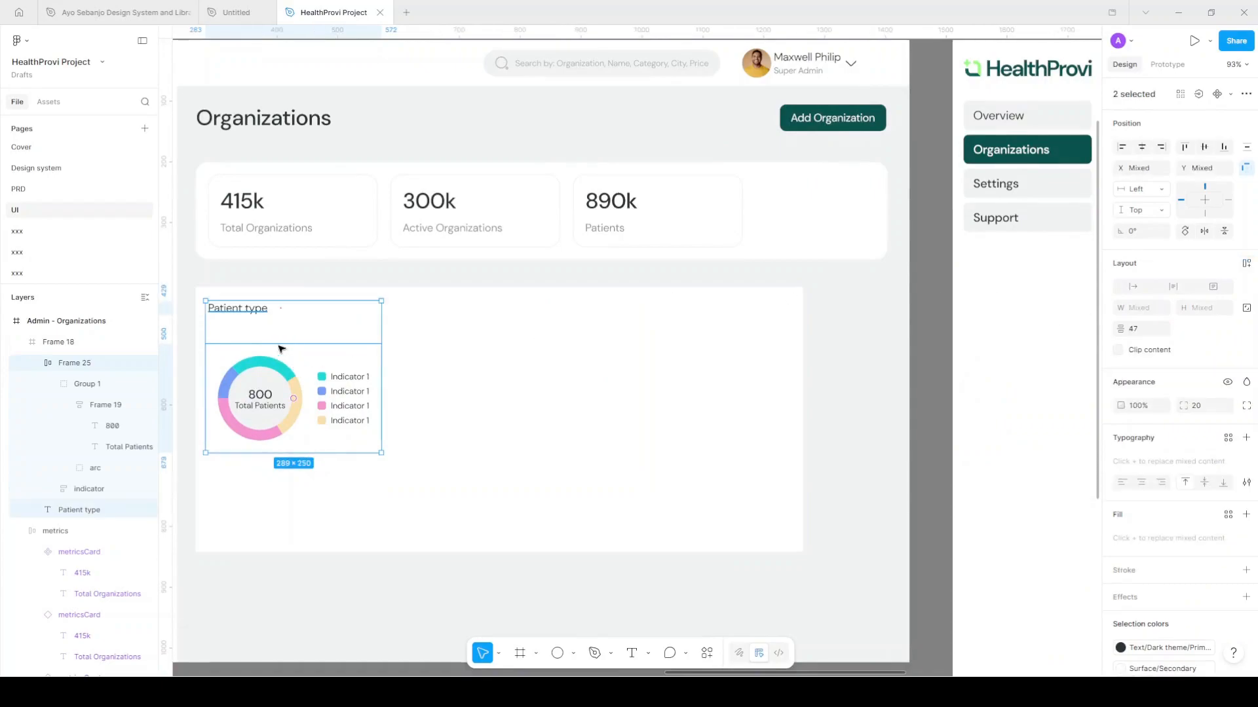
pyautogui.hotkey('shift', 'a')
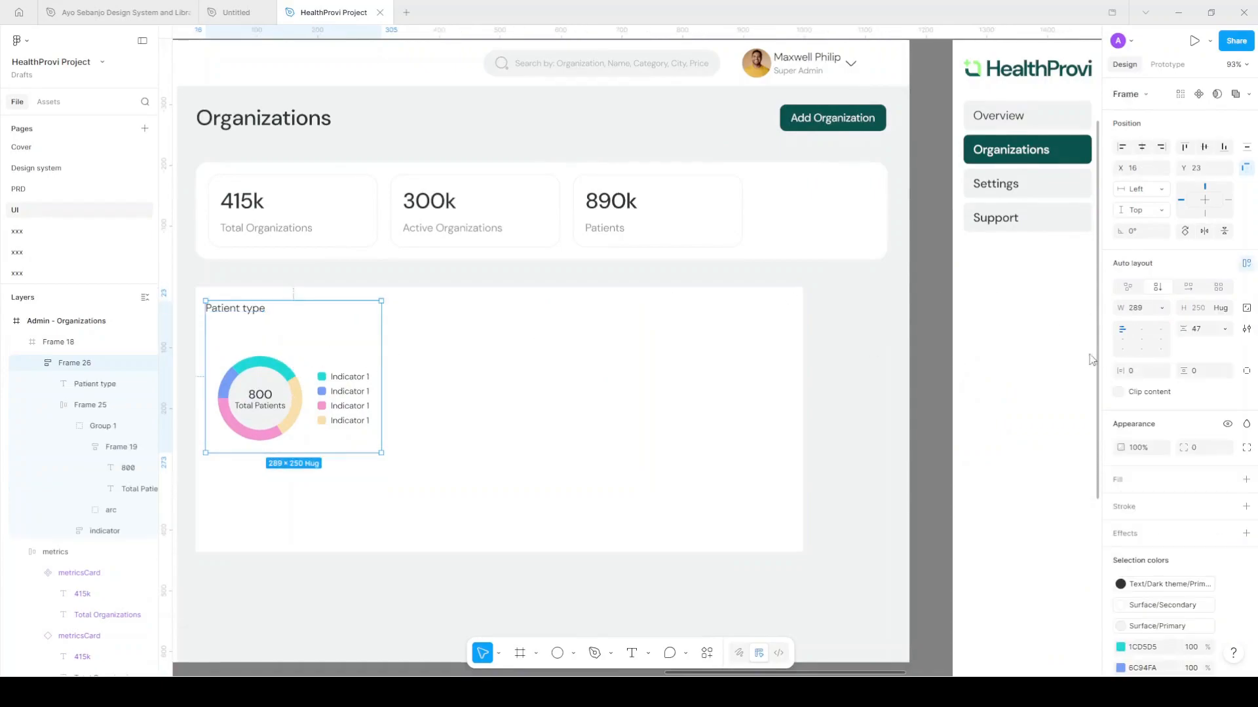
pyautogui.click(1218, 335)
pyautogui.write('20')
pyautogui.press('Return')
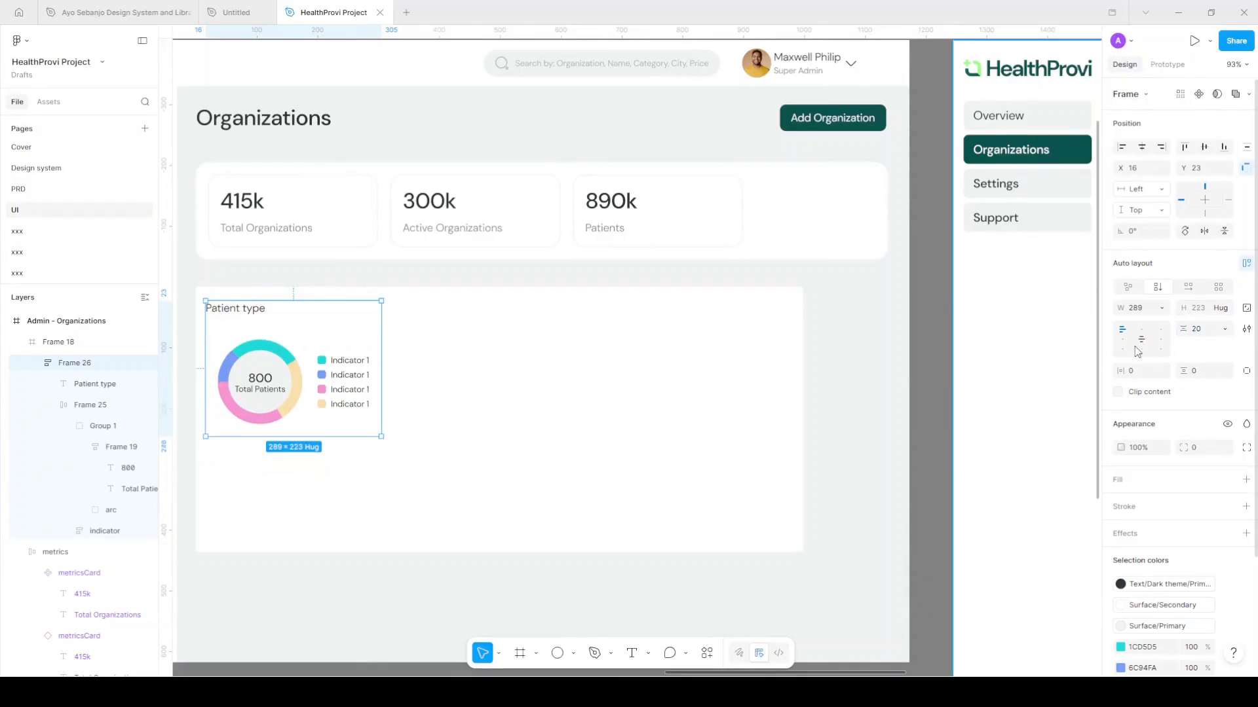
# Give the card 20 horizontal and vertical padding and a 20 corner radius
pyautogui.click(1143, 378)
pyautogui.write('20')
pyautogui.press('Tab')
pyautogui.write('20')
pyautogui.press('Return')
pyautogui.click(1204, 451)
pyautogui.write('20')
pyautogui.press('Return')
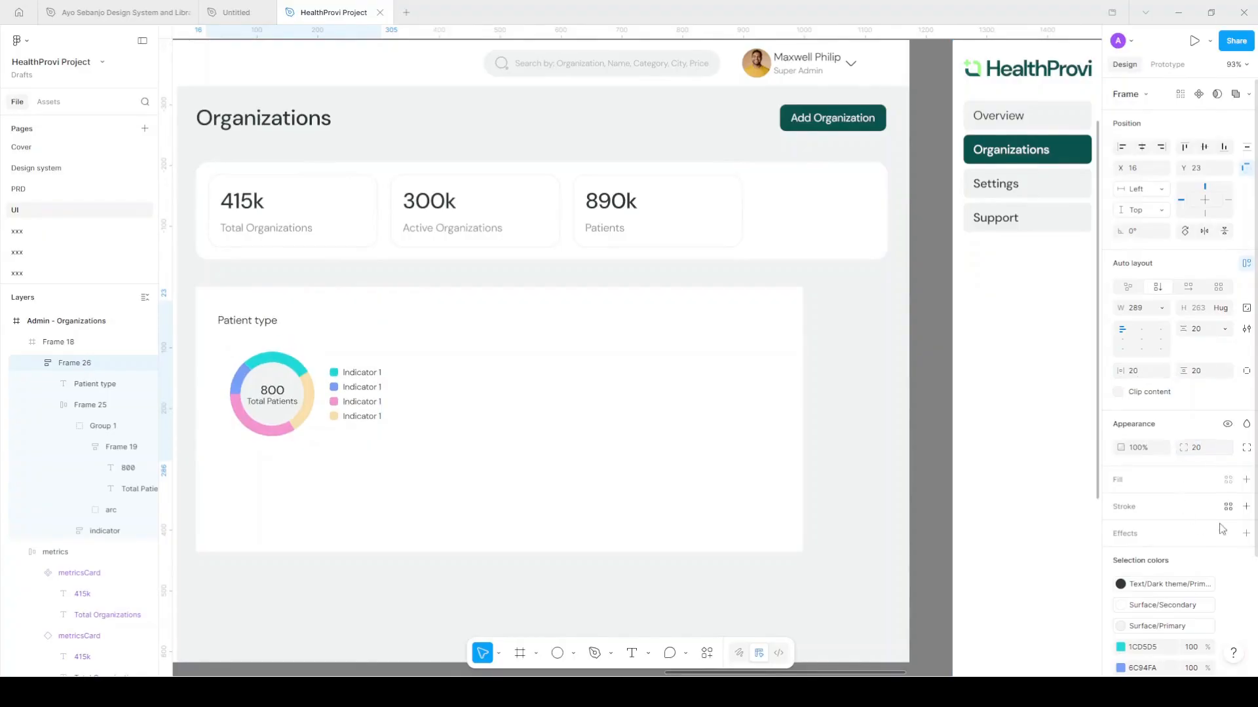
# Fill the card with Surface/Primary and set its width to Hug contents
pyautogui.click(1228, 481)
pyautogui.scroll(-3, 1048, 596)
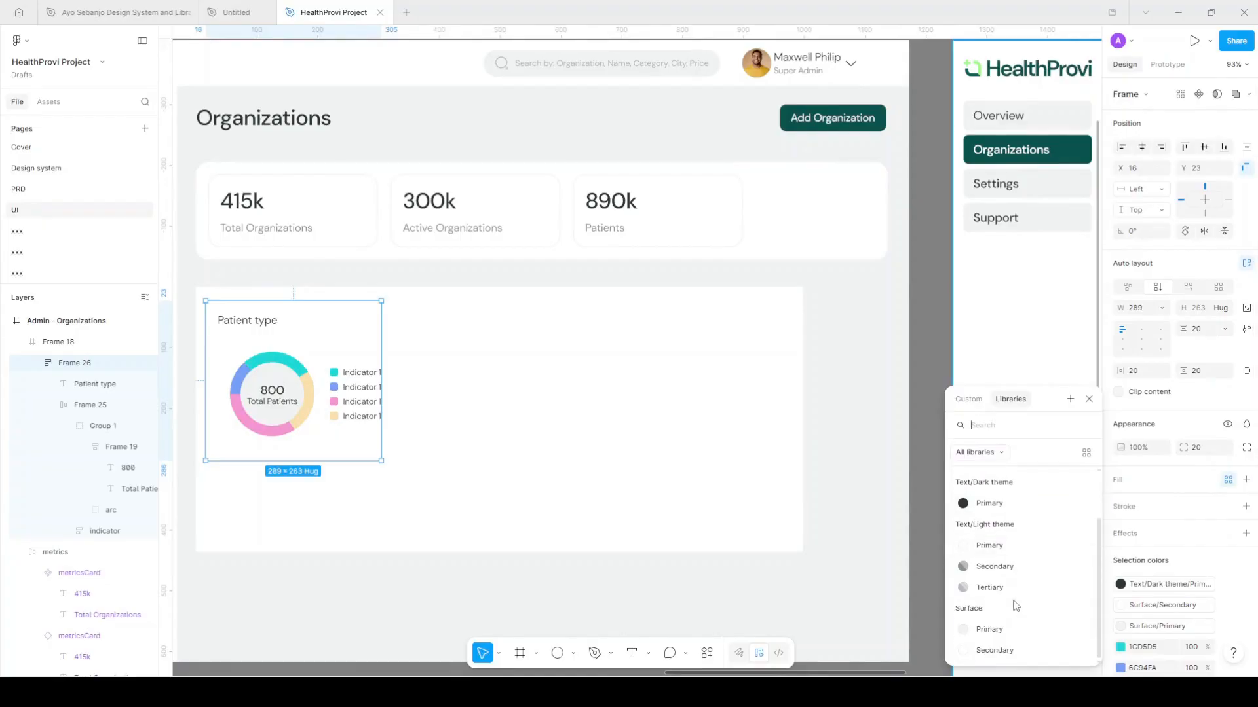
pyautogui.click(989, 629)
pyautogui.scroll(2, 266, 331)
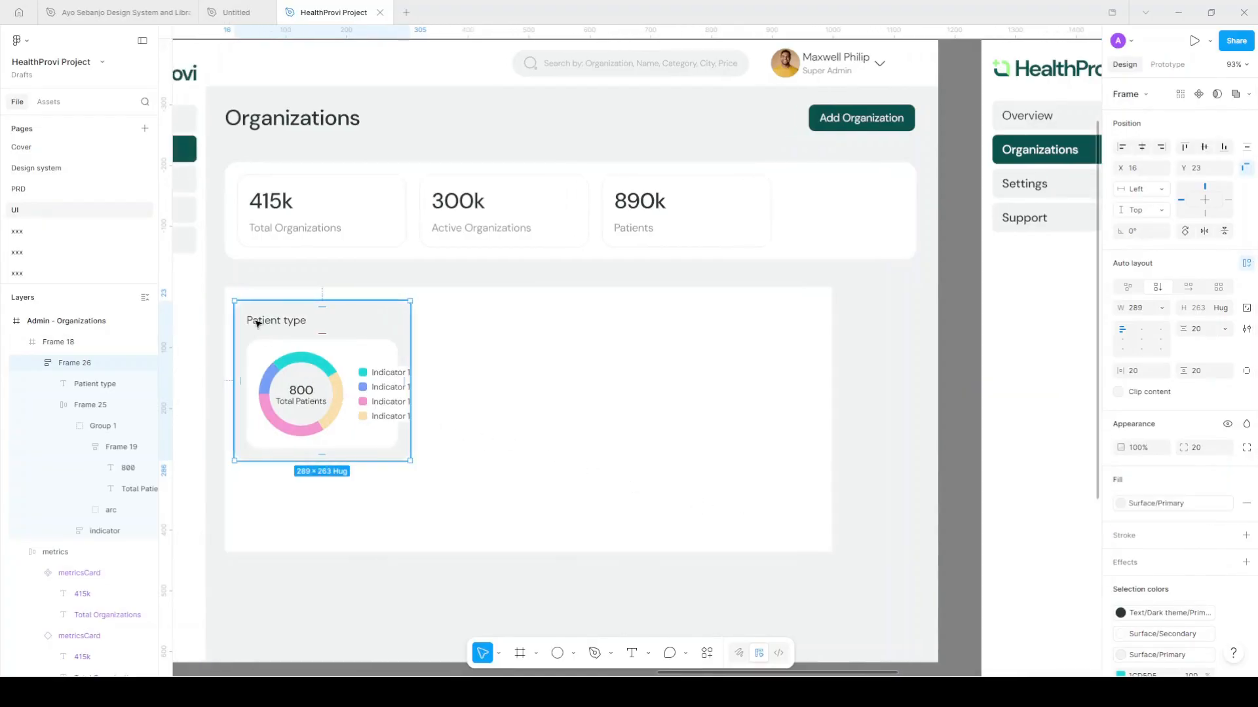
pyautogui.scroll(3, 228, 378)
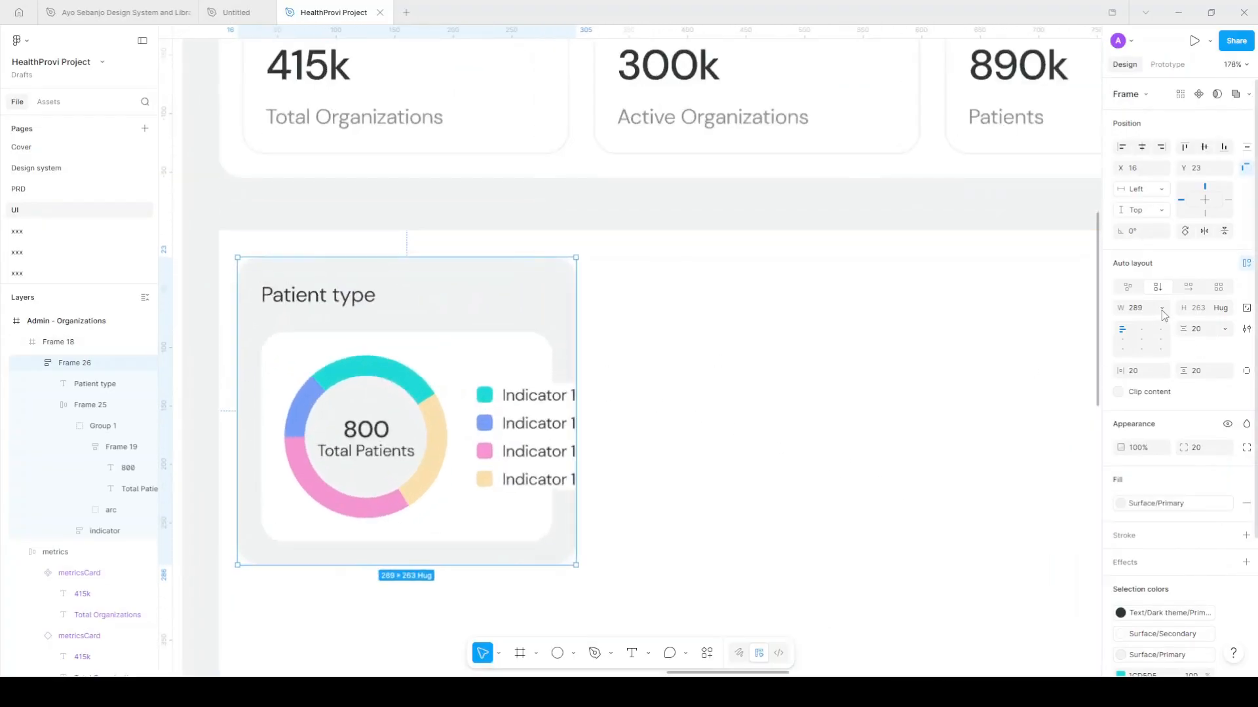
pyautogui.click(1161, 308)
pyautogui.click(1150, 325)
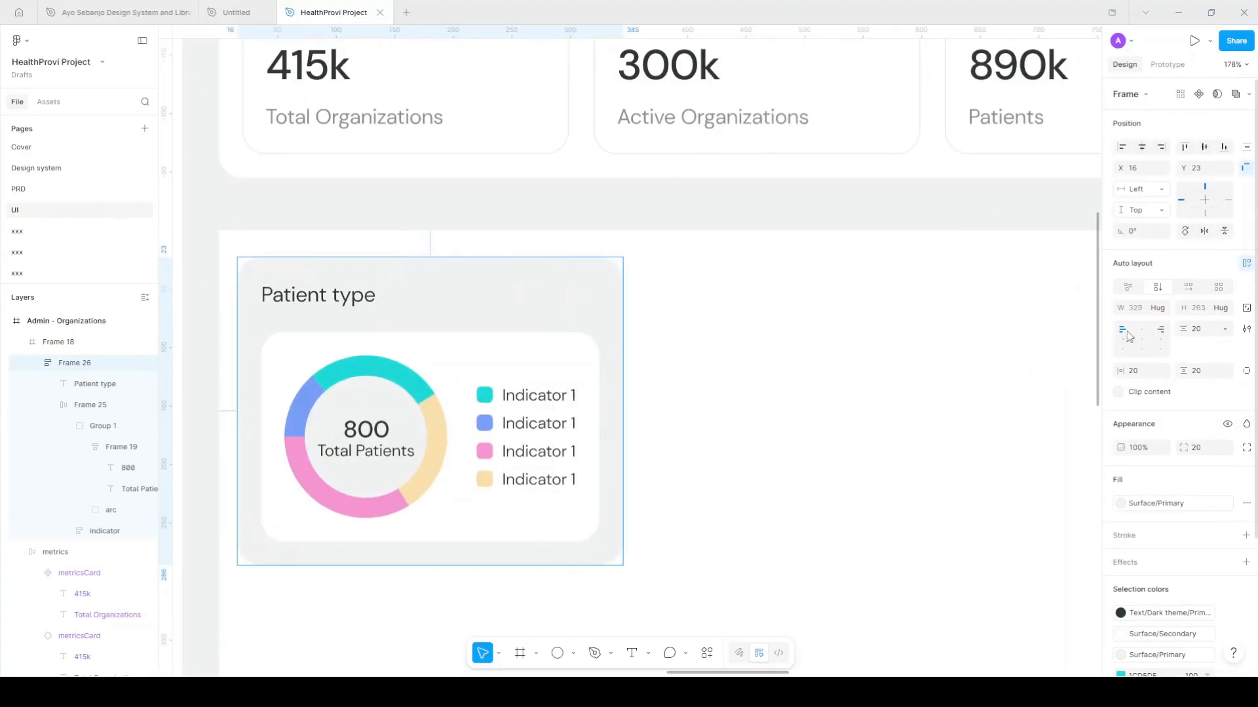
# Change the card's gap between title and chart to 8, then to 16
pyautogui.scroll(-1, 658, 396)
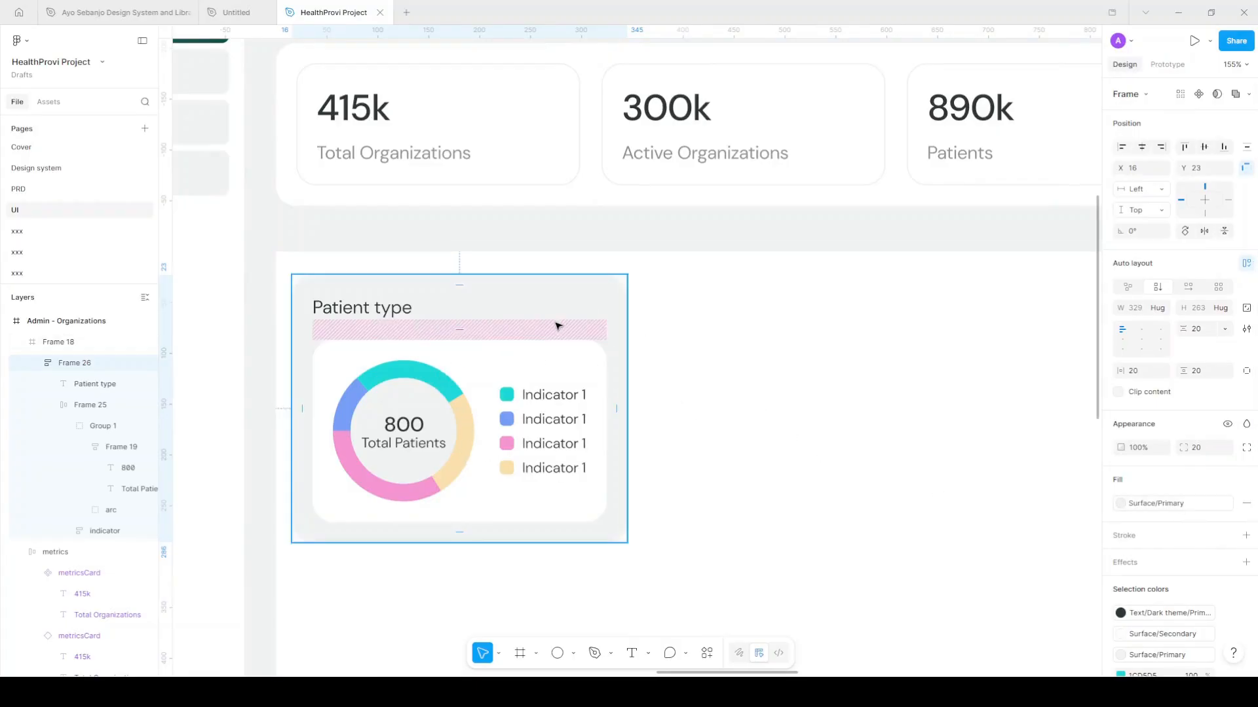
pyautogui.click(1203, 331)
pyautogui.write('8')
pyautogui.press('Return')
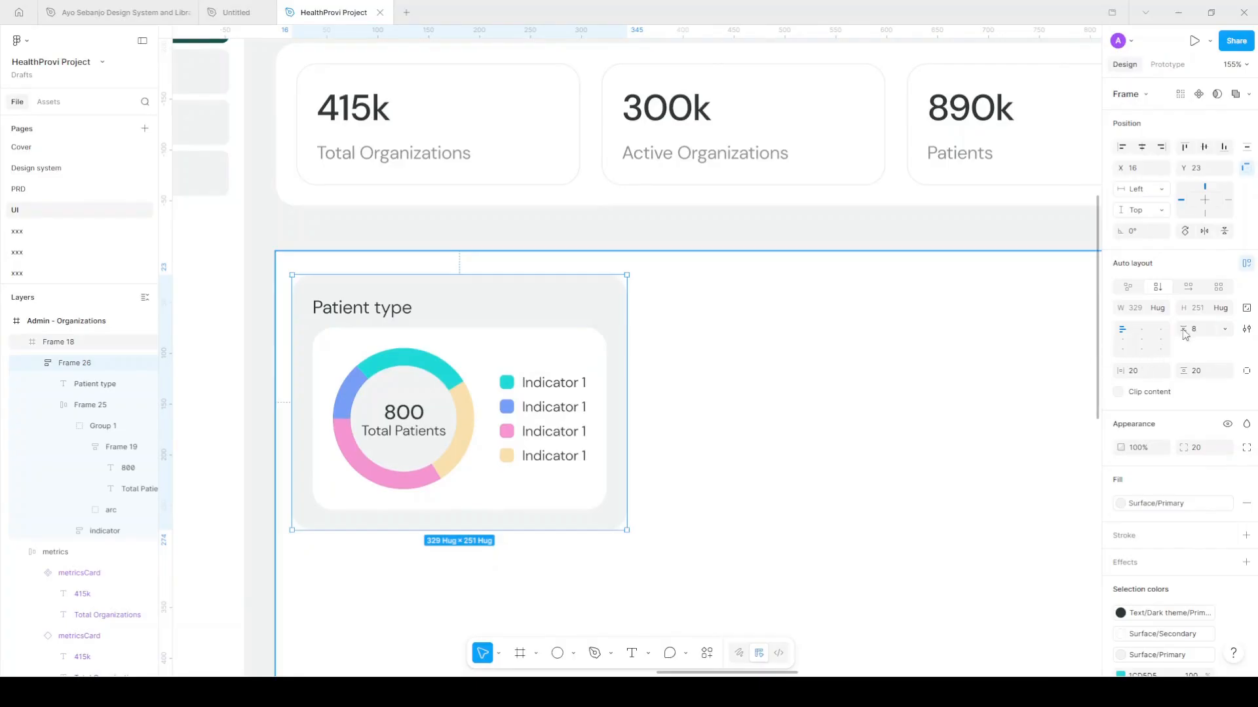
pyautogui.click(1204, 330)
pyautogui.write('16')
pyautogui.press('Return')
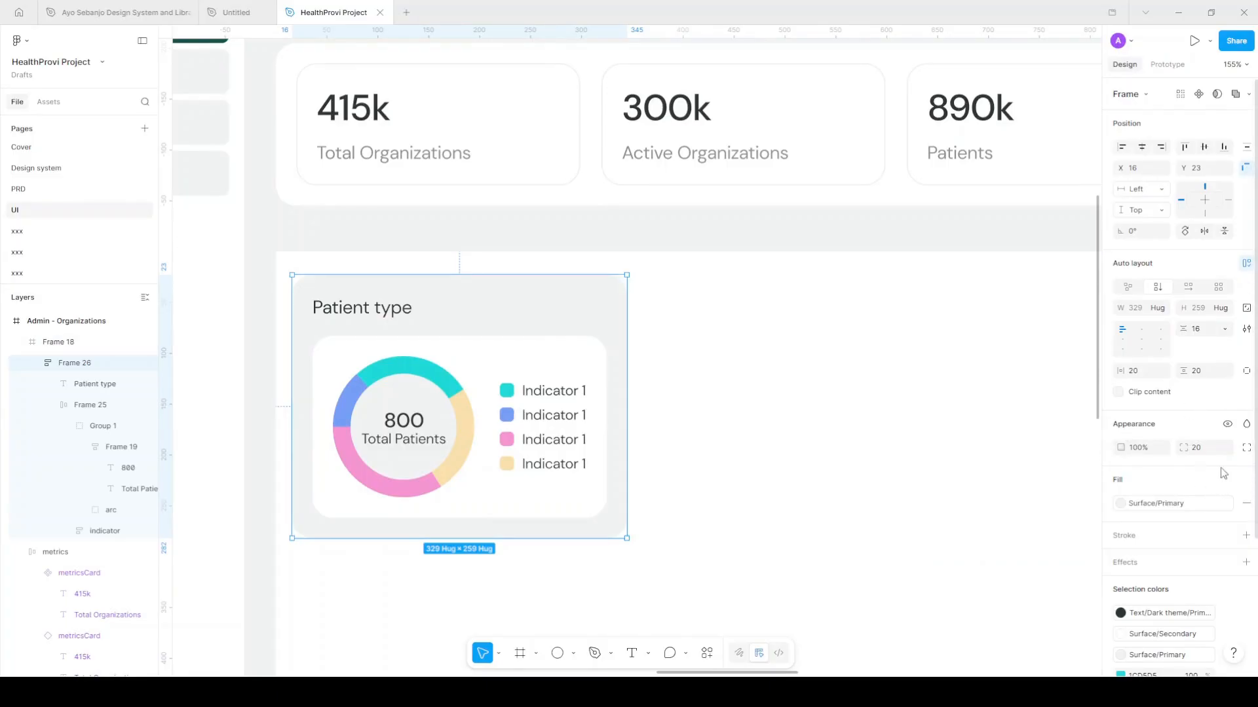
# Switch the card's fill to Surface/Secondary
pyautogui.scroll(-3, 1210, 501)
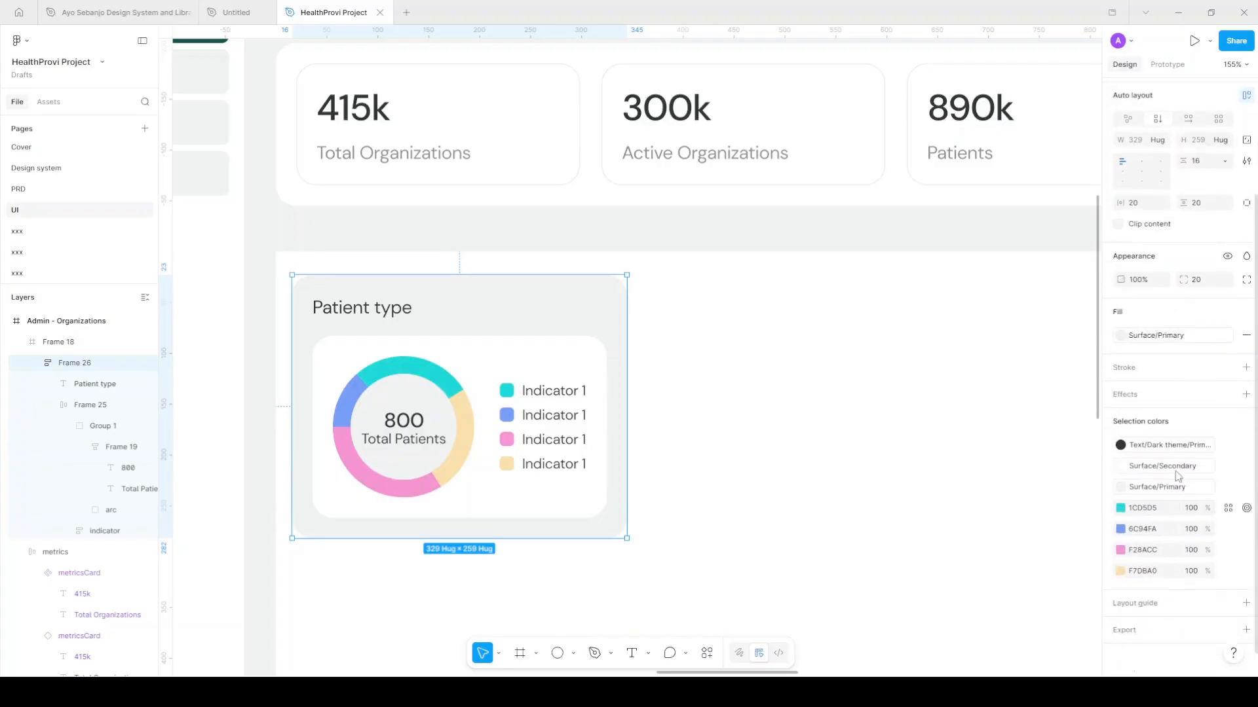
pyautogui.click(1163, 335)
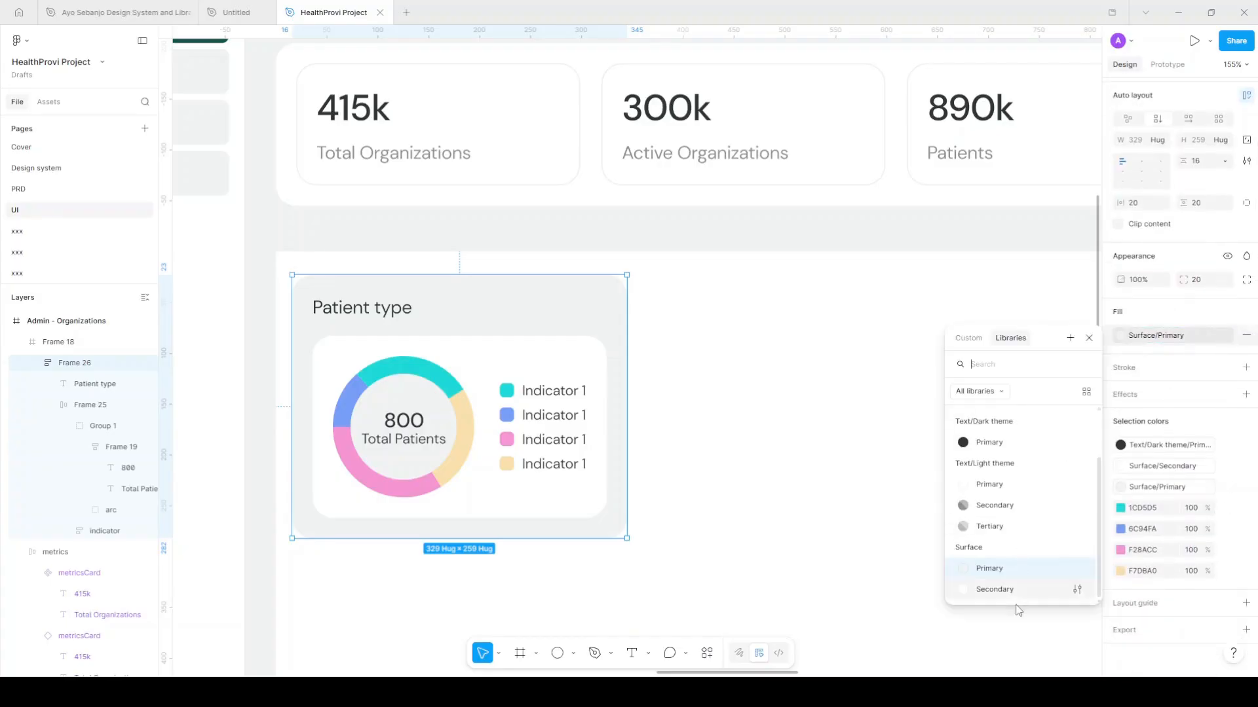
pyautogui.click(995, 589)
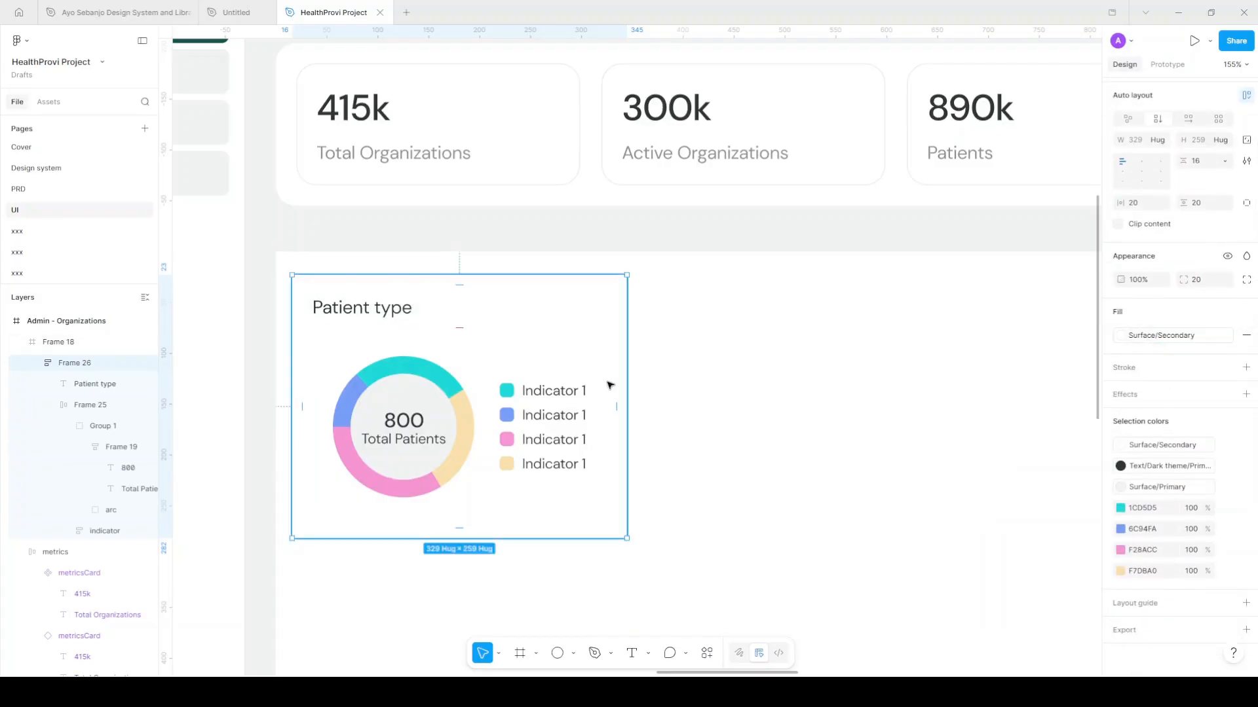
pyautogui.scroll(-2, 430, 446)
pyautogui.hscroll(1, 430, 447)
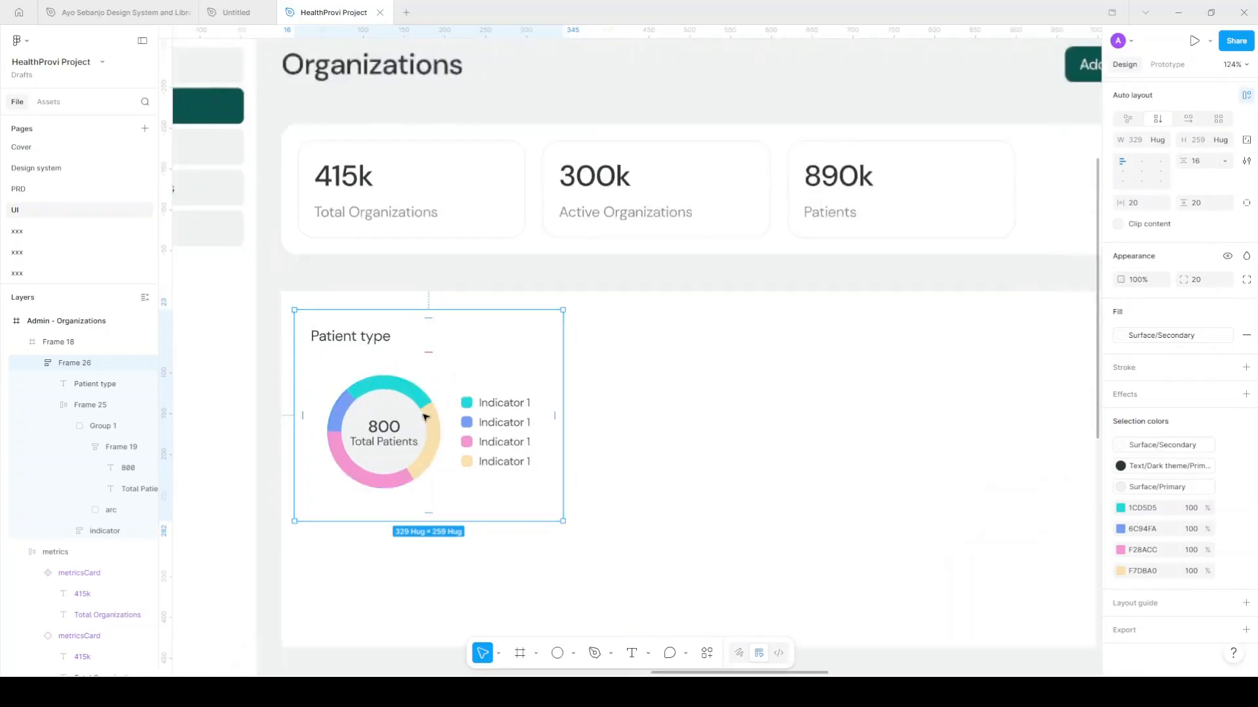
# Apply the heading/h5 text style to the Patient type title and copy it to the card's right
pyautogui.click(370, 342)
pyautogui.click(1189, 385)
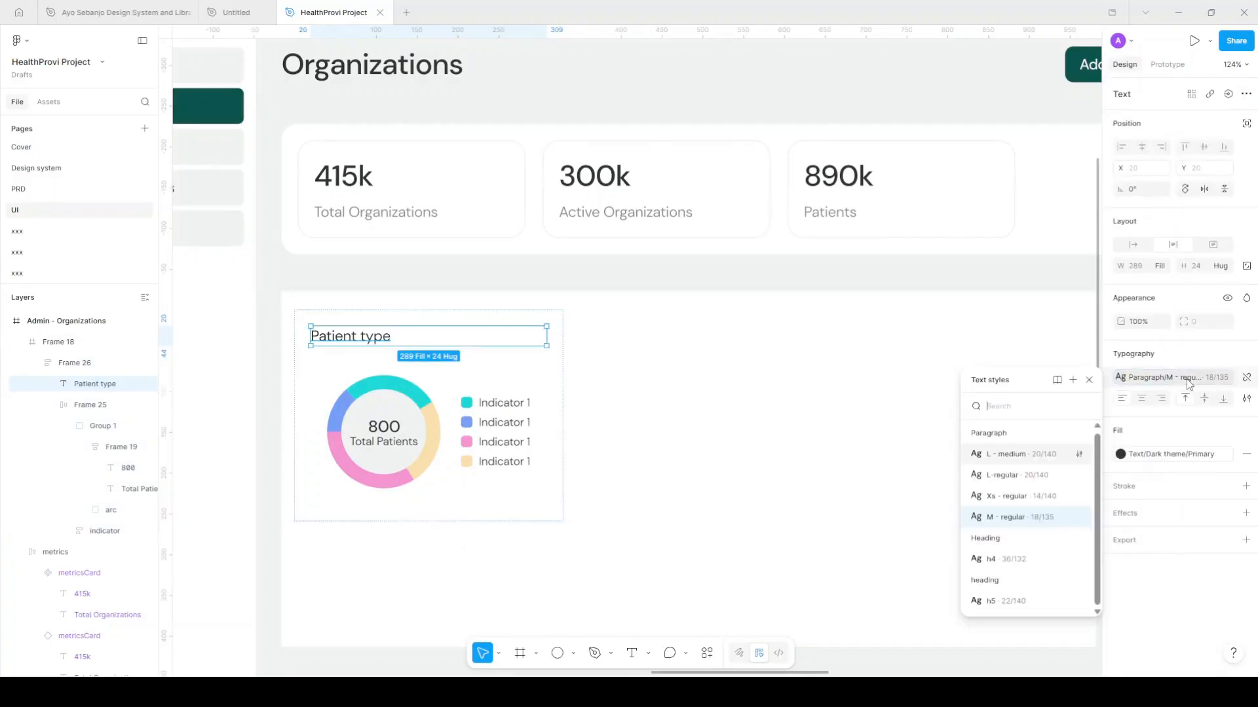
pyautogui.click(1174, 382)
pyautogui.click(1175, 382)
pyautogui.click(1032, 600)
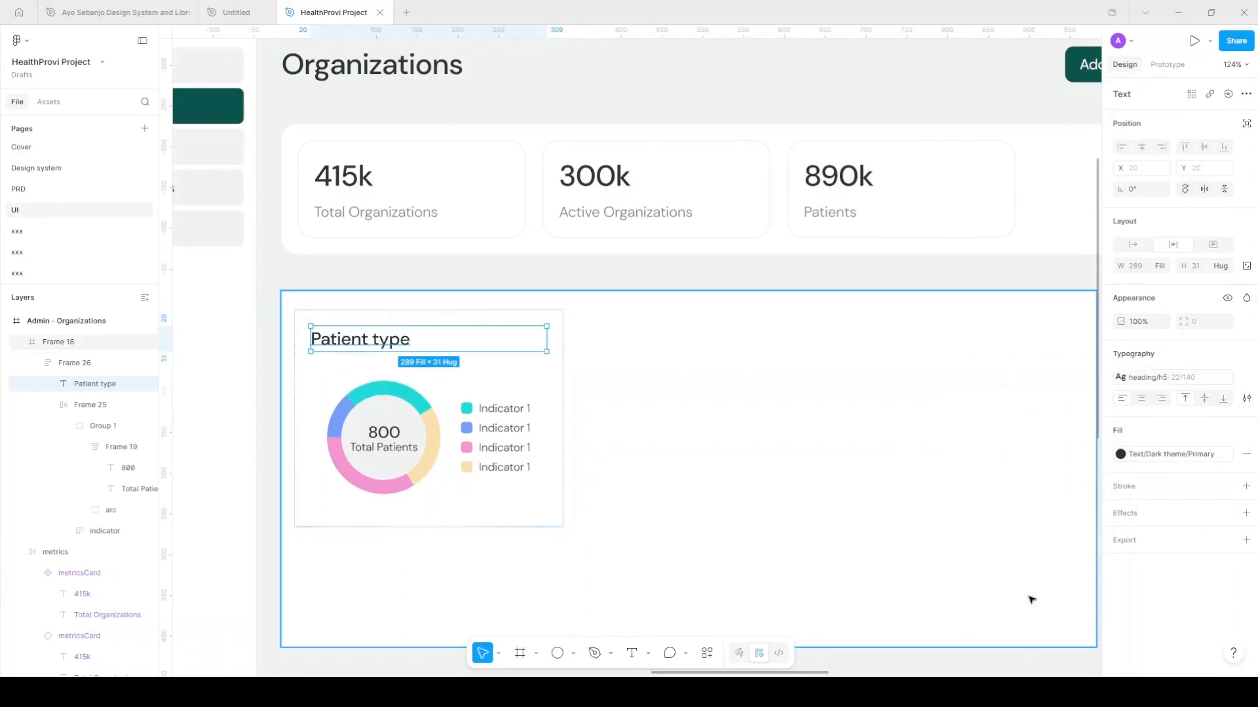
pyautogui.moveTo(347, 342); pyautogui.dragTo(767, 355)
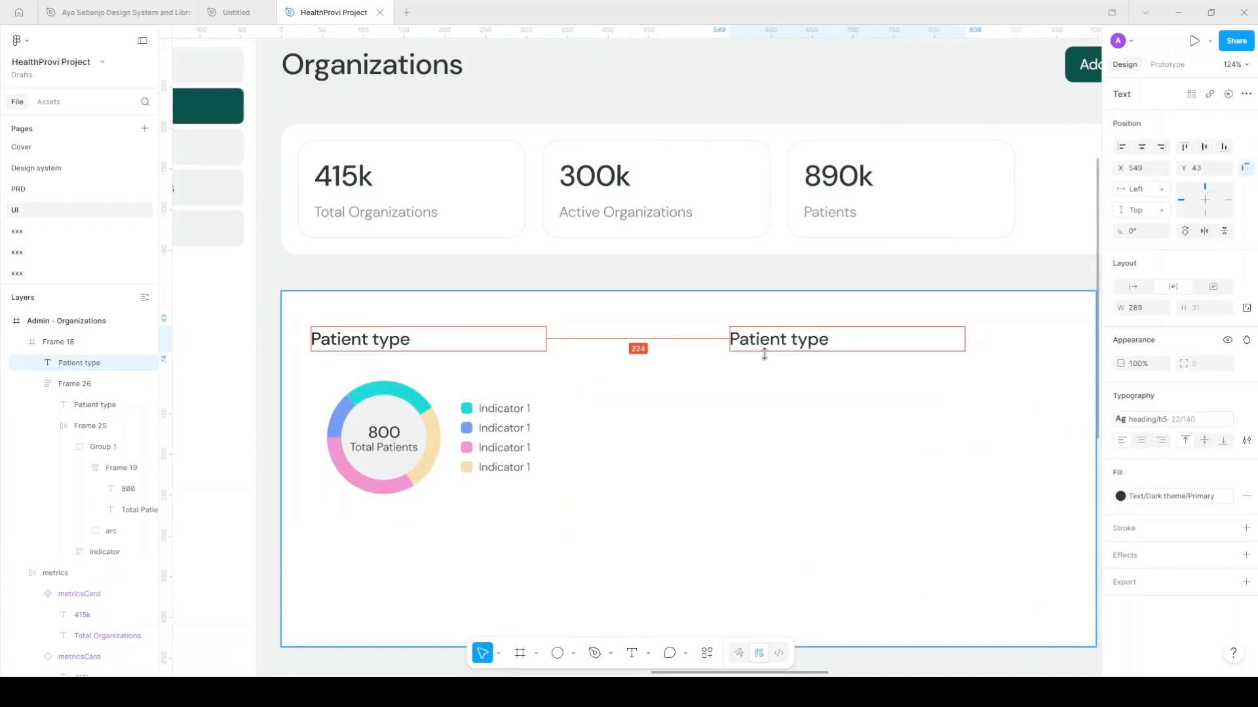
# Retype the copied title as 'Top Ordered Products' and move it left to X 412
pyautogui.hscroll(6, 764, 354)
pyautogui.keyDown('ctrl'); pyautogui.scroll(-3, 579, 377); pyautogui.keyUp('ctrl')
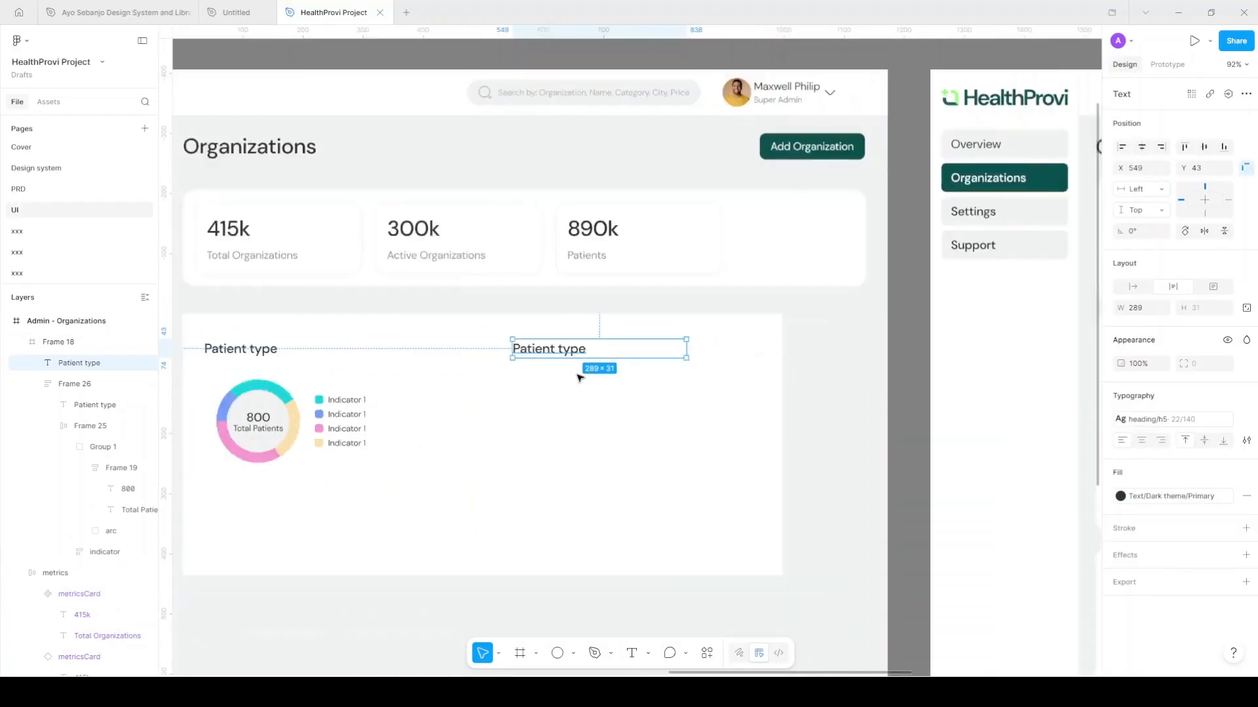
pyautogui.hscroll(5, 579, 377)
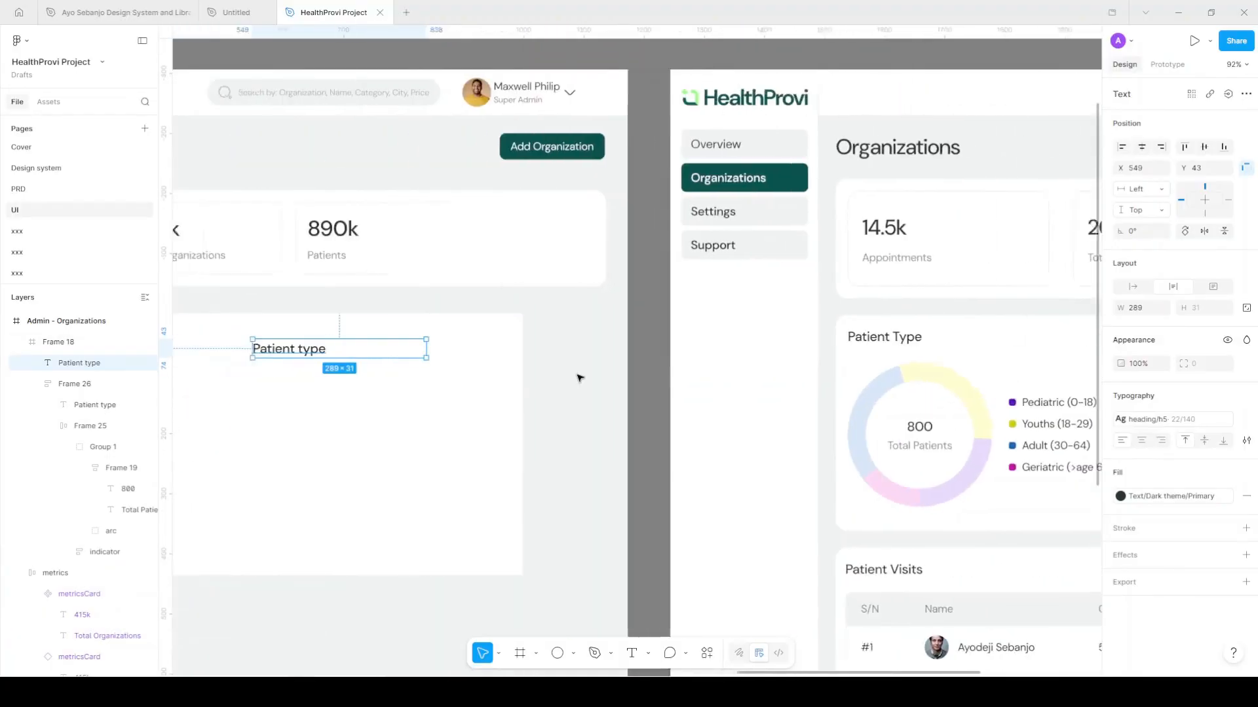
pyautogui.hscroll(-4, 580, 377)
pyautogui.doubleClick(521, 349)
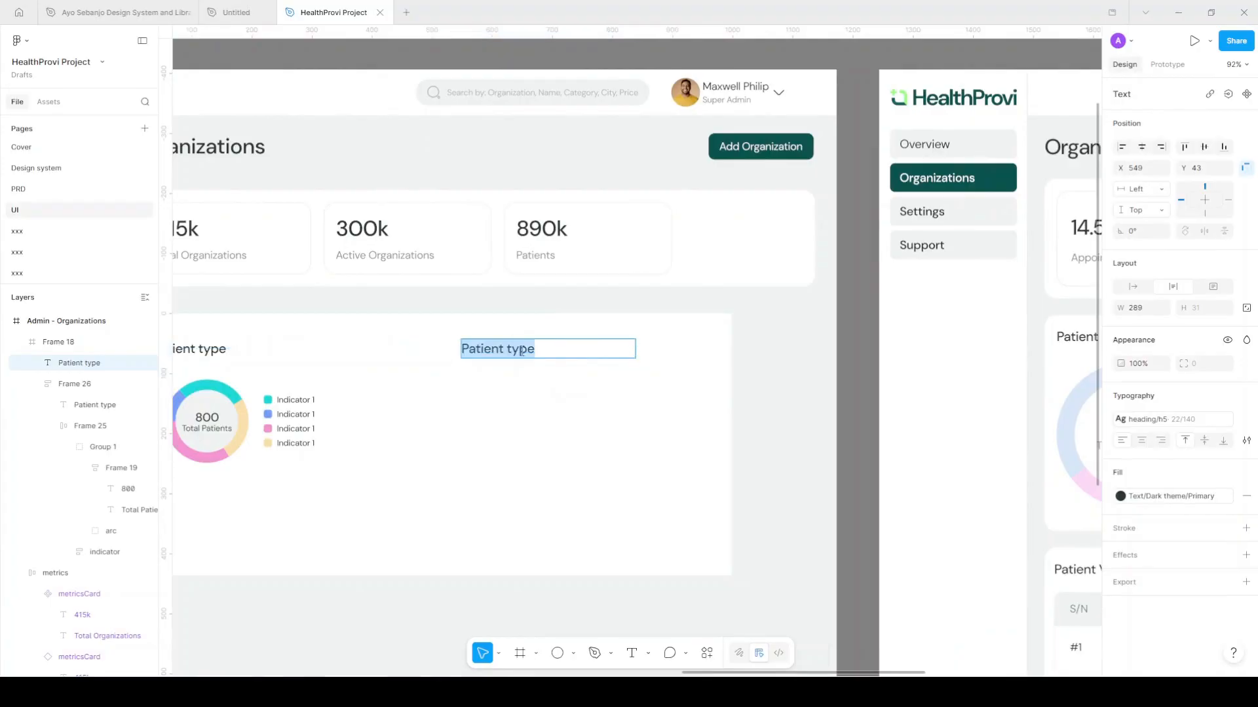
pyautogui.write('To')
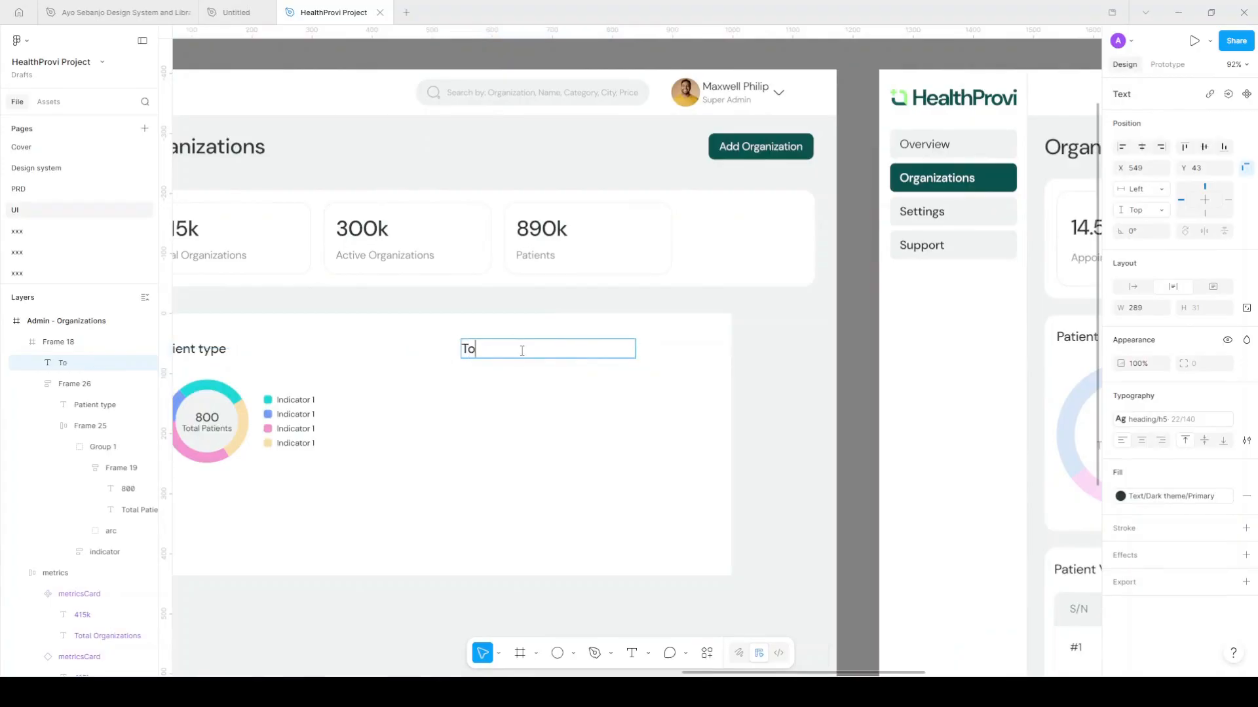
pyautogui.write('p Ordered Products')
pyautogui.press('Escape')
pyautogui.moveTo(541, 360); pyautogui.dragTo(469, 360)
pyautogui.keyDown('ctrl'); pyautogui.scroll(3, 300, 420); pyautogui.keyUp('ctrl')
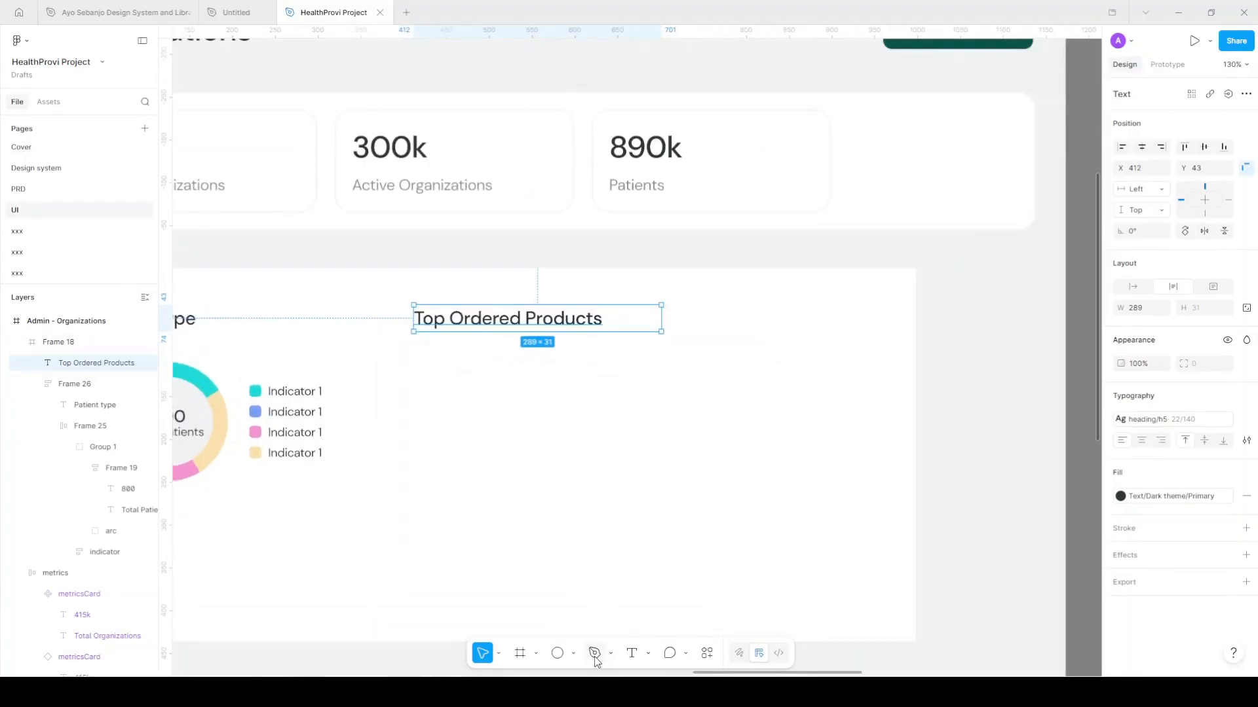
# Try drawing a vertical line below the heading with the Line tool, then delete it
pyautogui.click(574, 655)
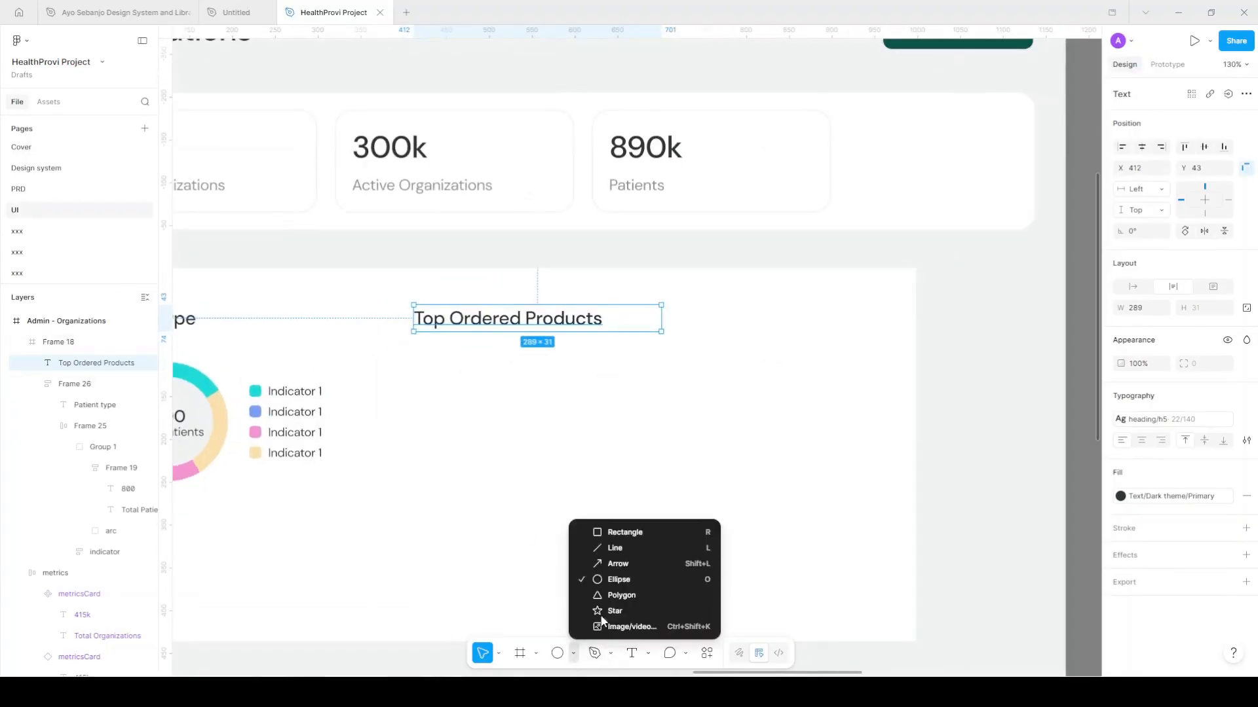
pyautogui.click(643, 552)
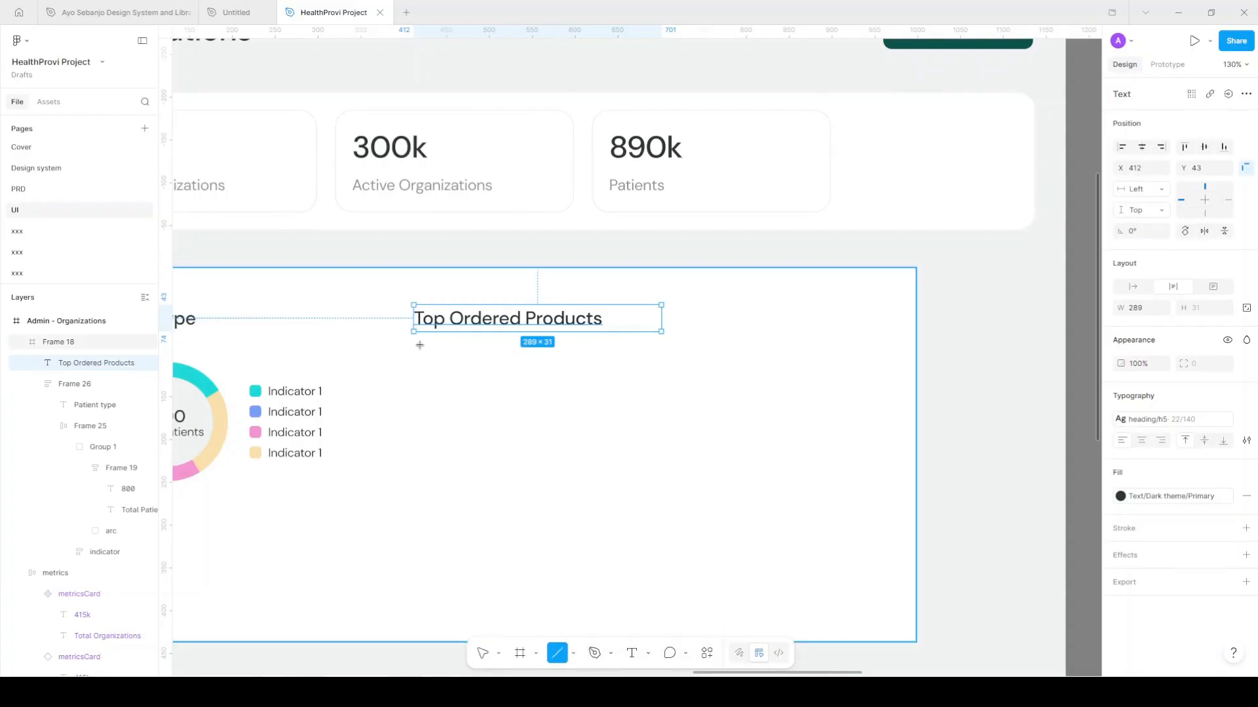
pyautogui.moveTo(421, 344); pyautogui.dragTo(421, 346)
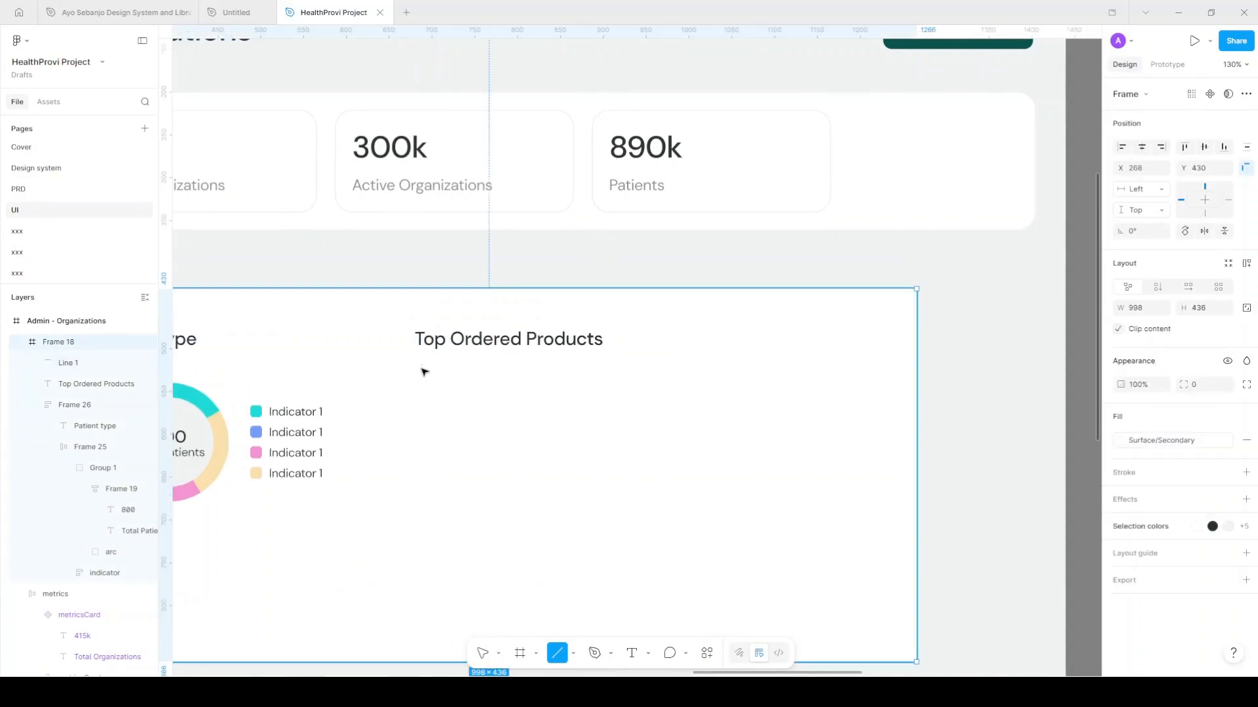
pyautogui.press('Escape')
pyautogui.press('i')
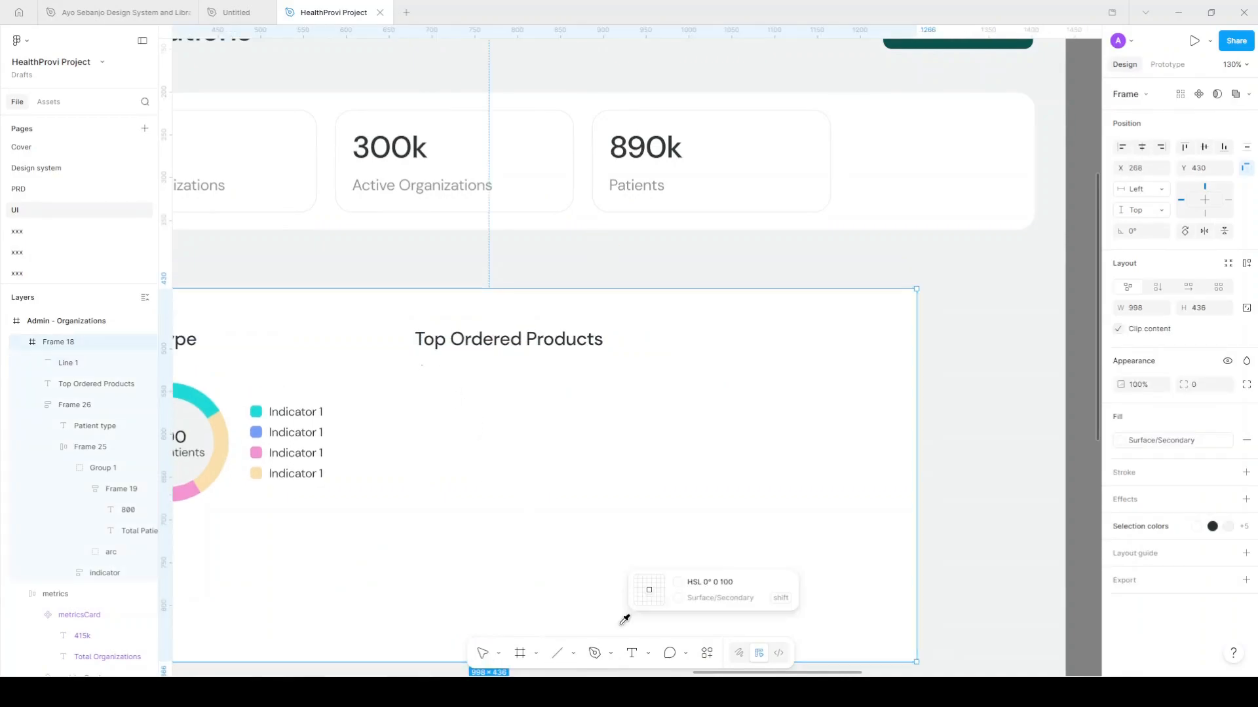
pyautogui.press('l')
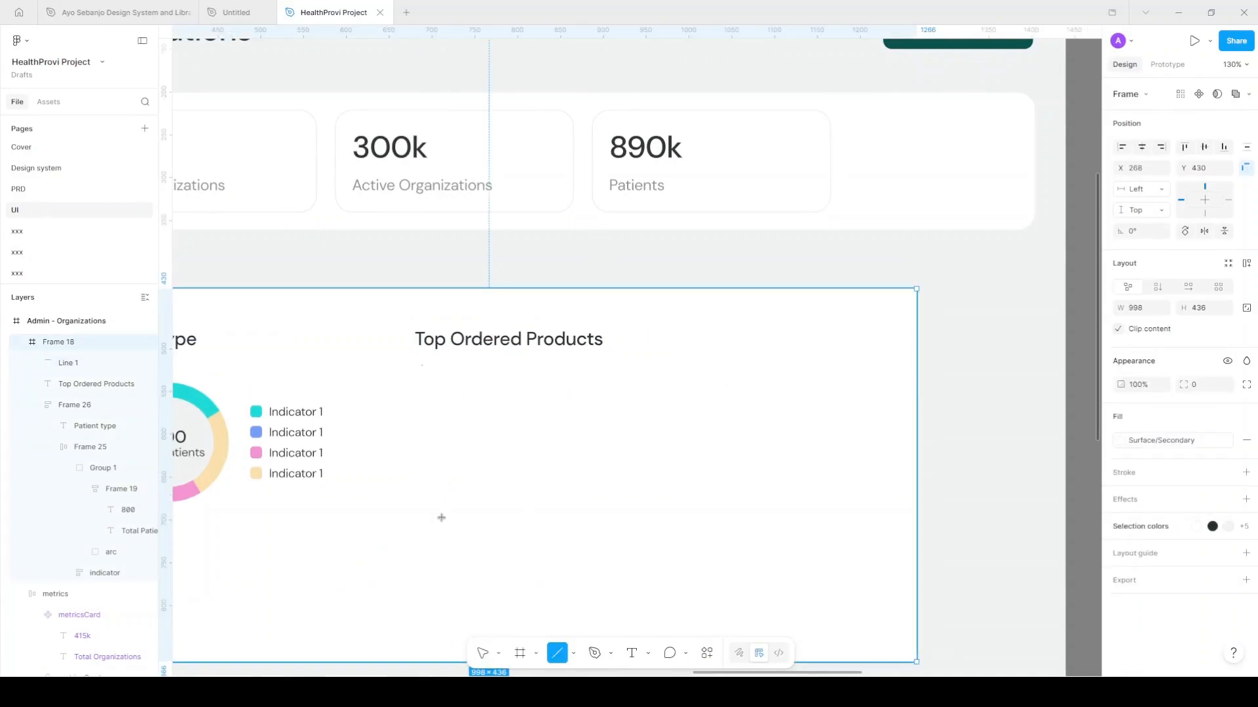
pyautogui.moveTo(440, 369); pyautogui.dragTo(441, 523)
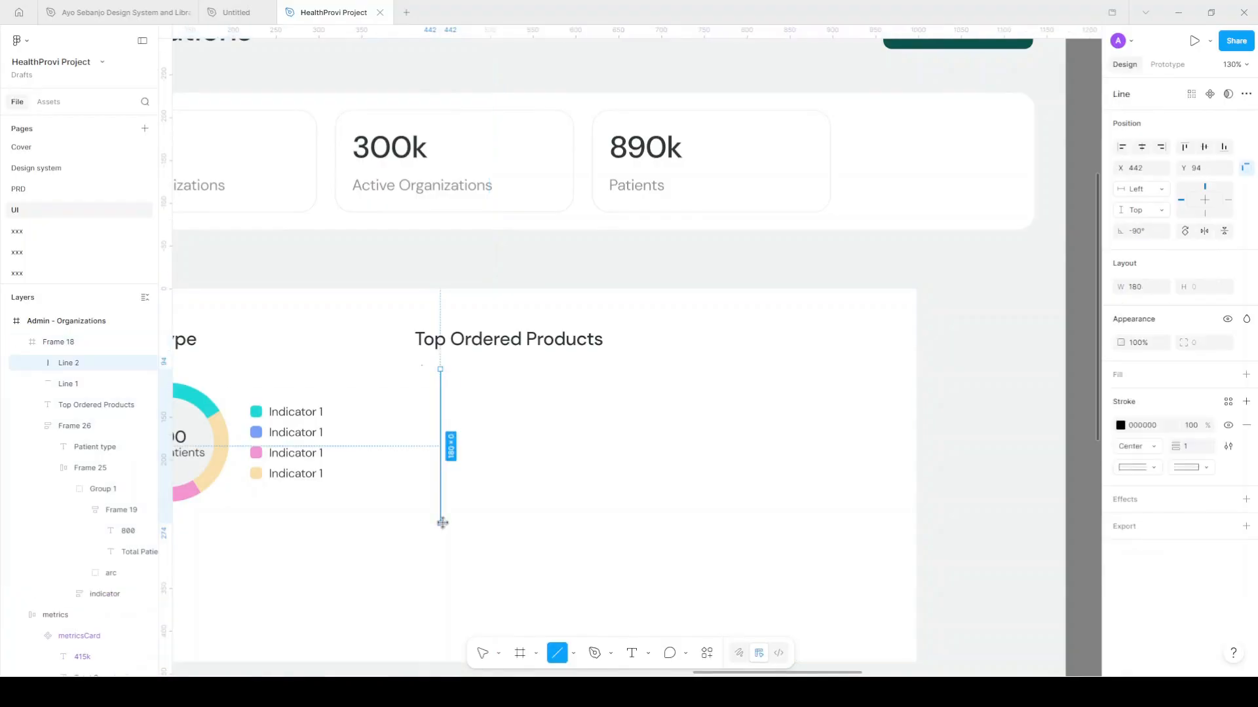
pyautogui.press('Delete')
# Draw an L-shaped axis path with the Pen tool under Top Ordered Products
pyautogui.click(597, 654)
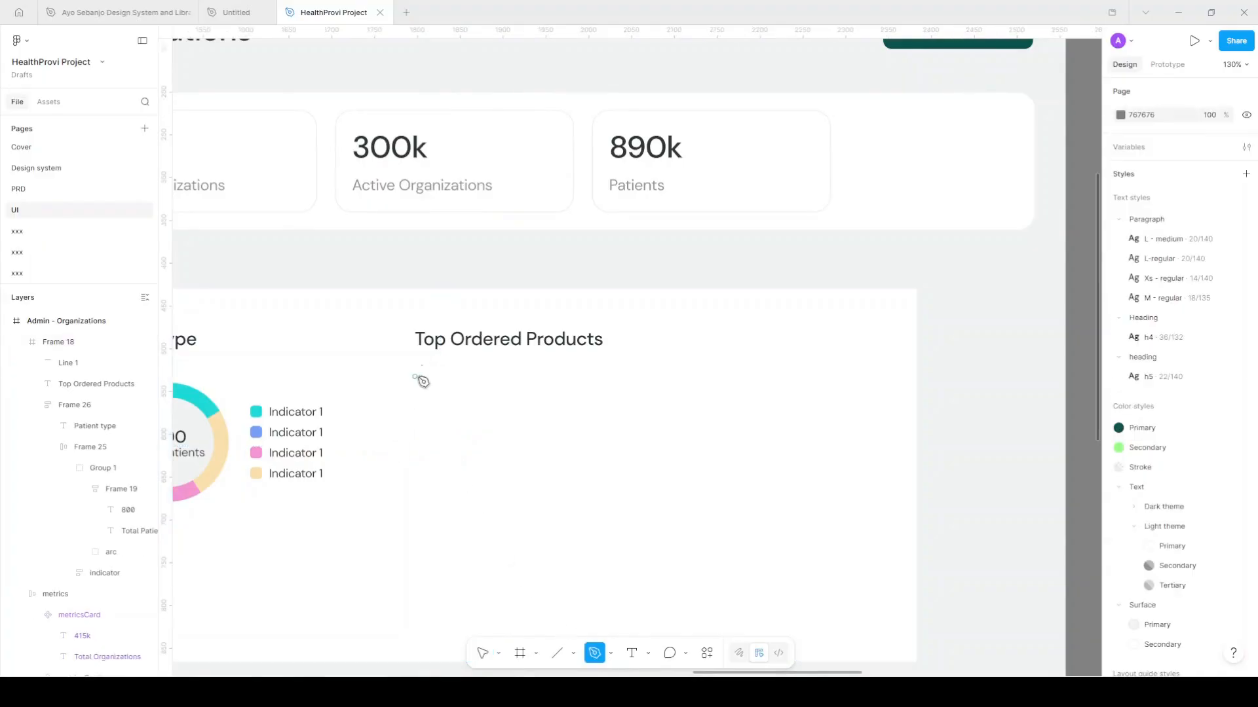
pyautogui.click(431, 375)
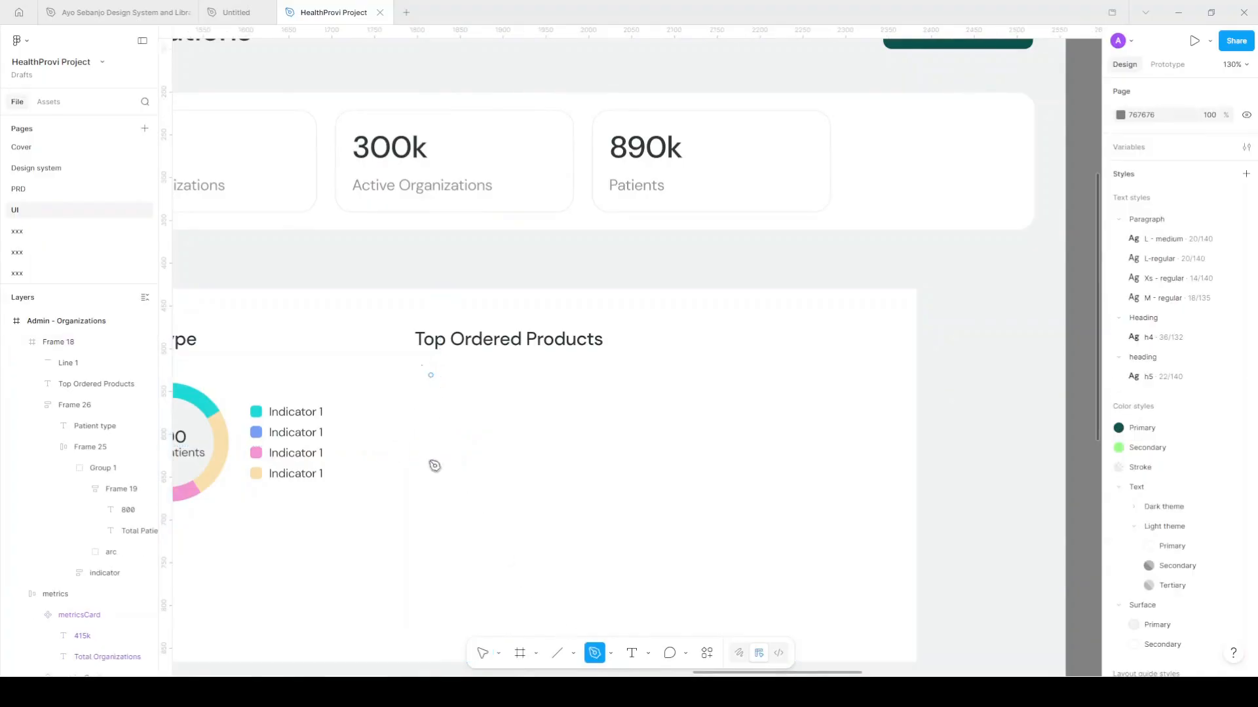
pyautogui.click(430, 516)
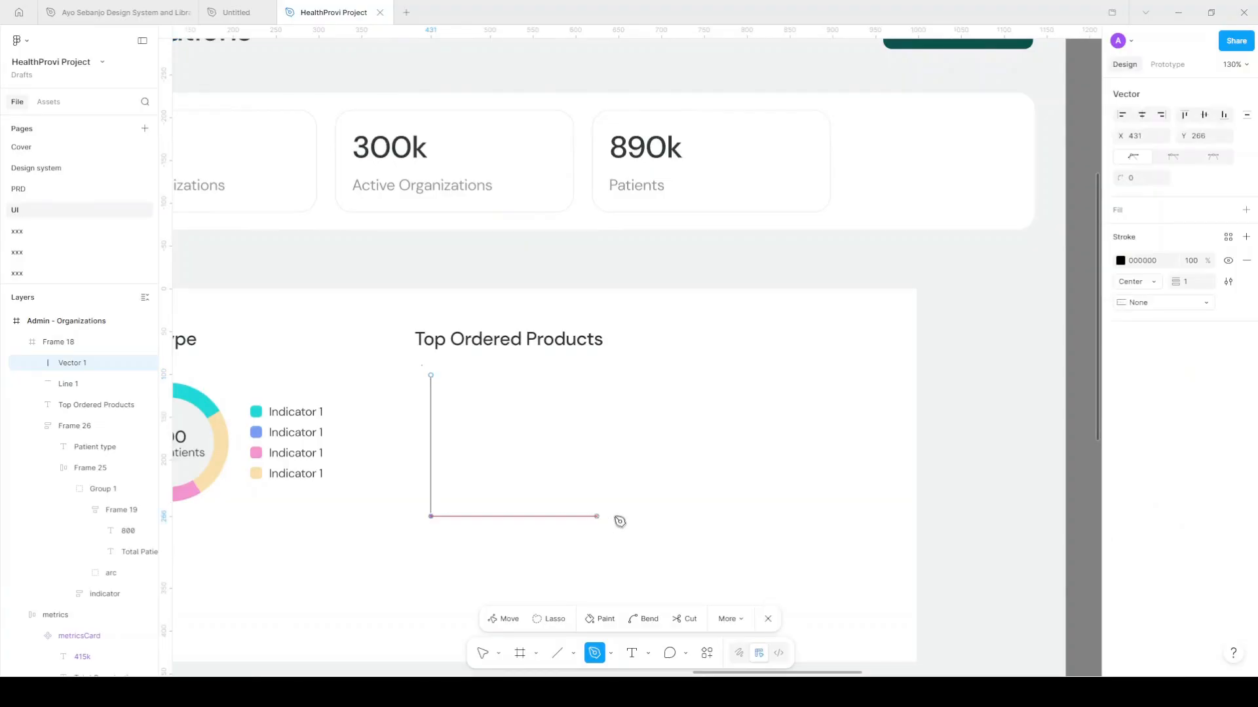
pyautogui.click(732, 516)
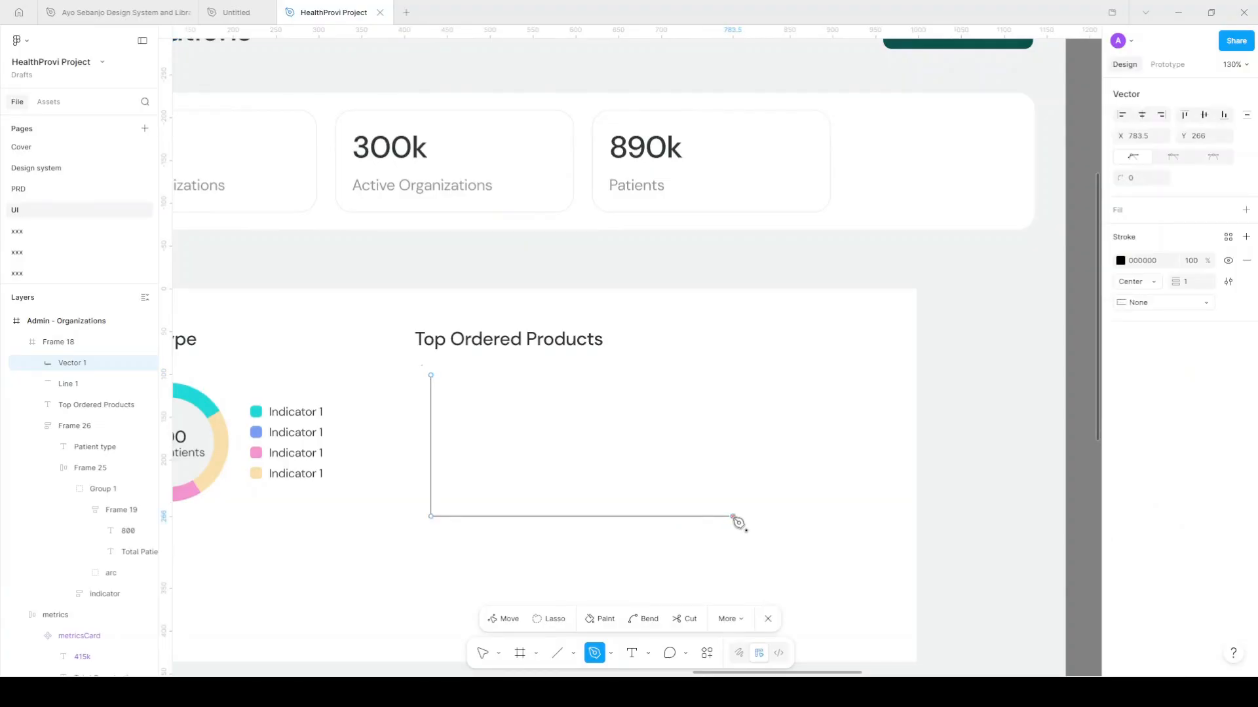
pyautogui.press('Escape')
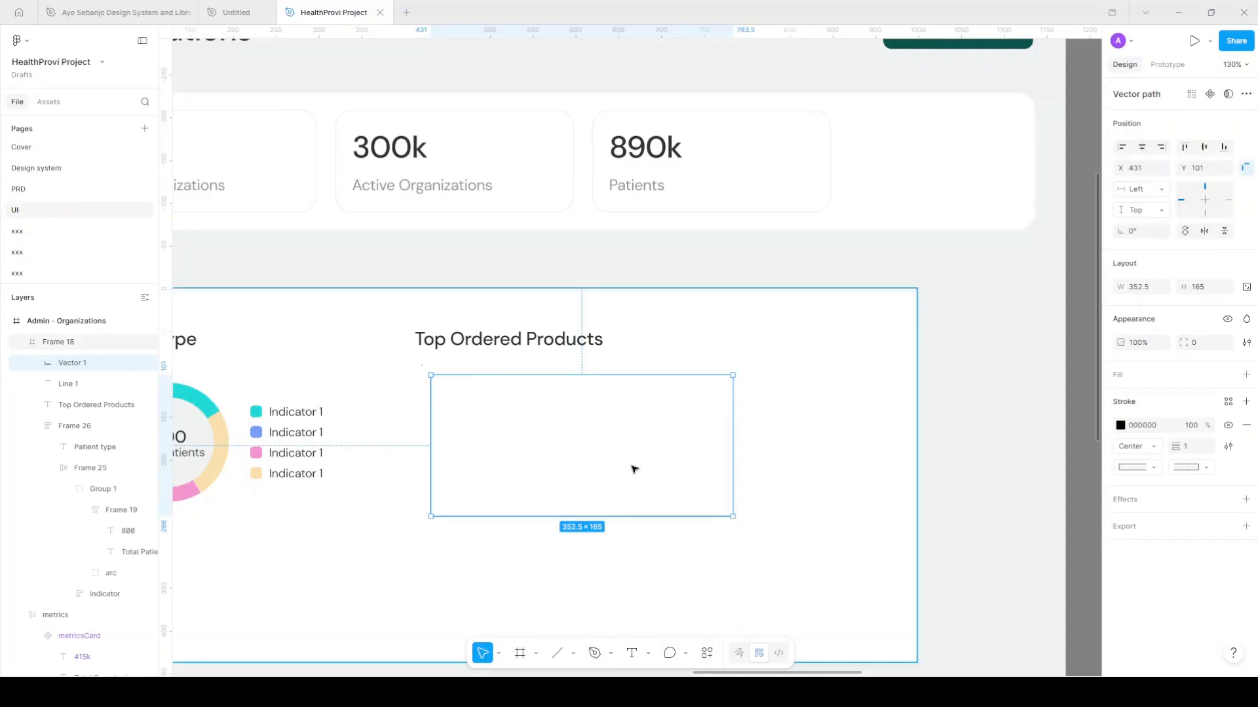
pyautogui.click(458, 413)
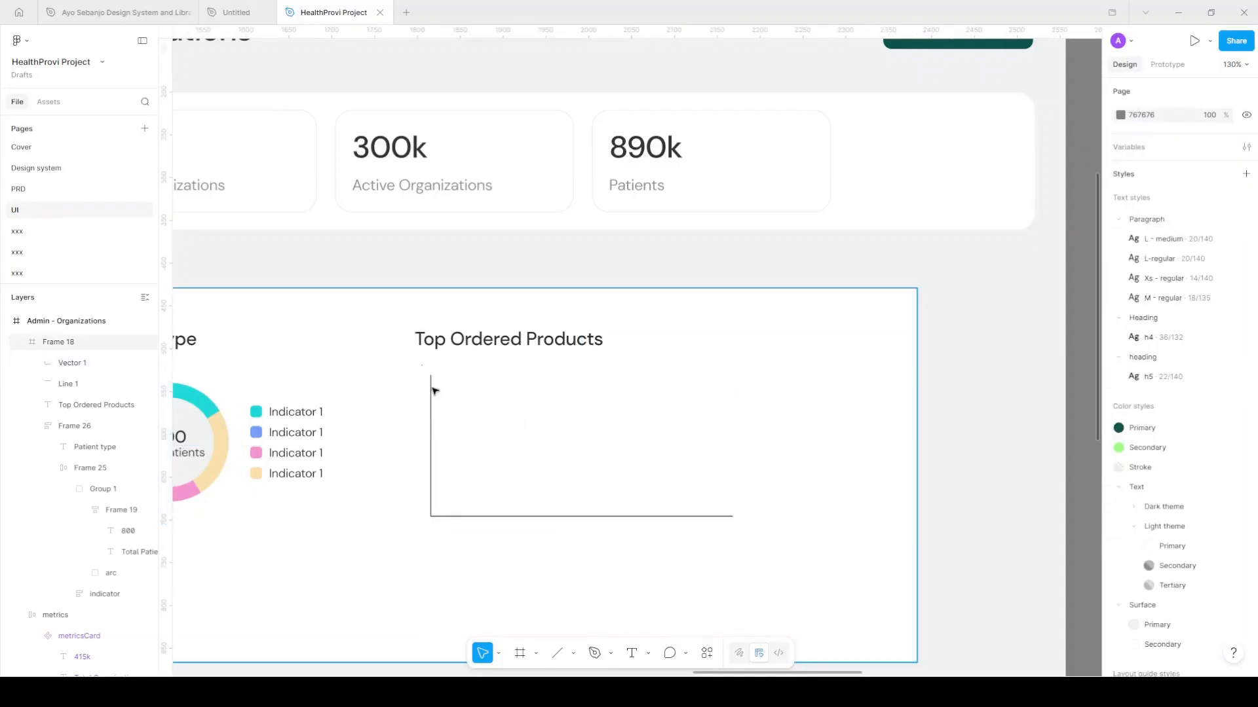
pyautogui.click(699, 454)
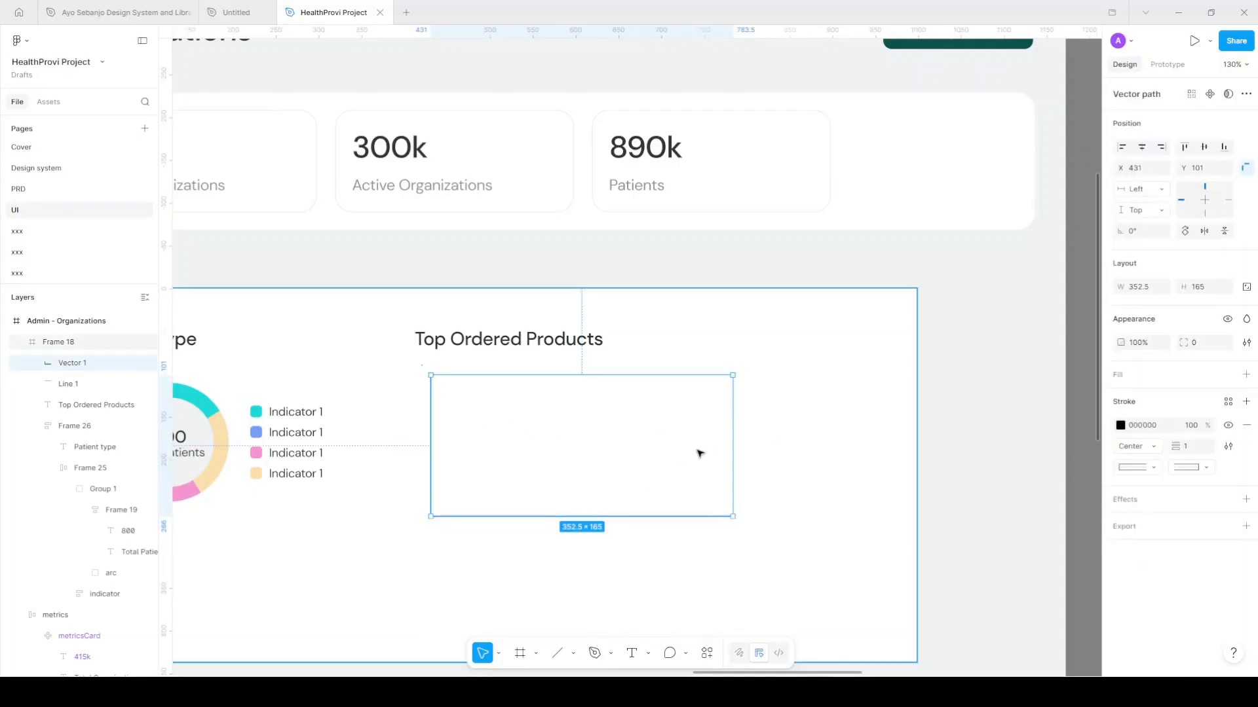
# Pull an Indicator 1 legend label out of the legend and change its text to 'Product 1'
pyautogui.doubleClick(315, 416)
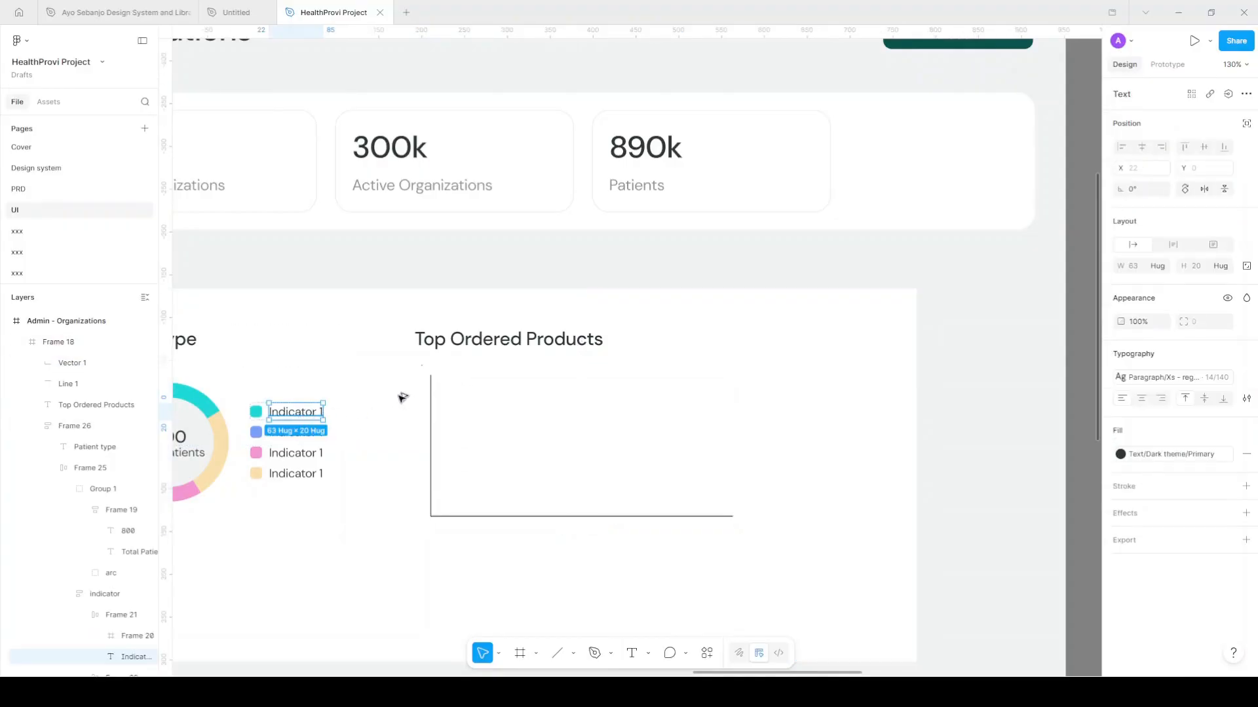
pyautogui.moveTo(403, 398); pyautogui.dragTo(402, 397)
pyautogui.keyDown('ctrl'); pyautogui.scroll(3, 423, 460); pyautogui.keyUp('ctrl')
pyautogui.scroll(-1, 586, 524)
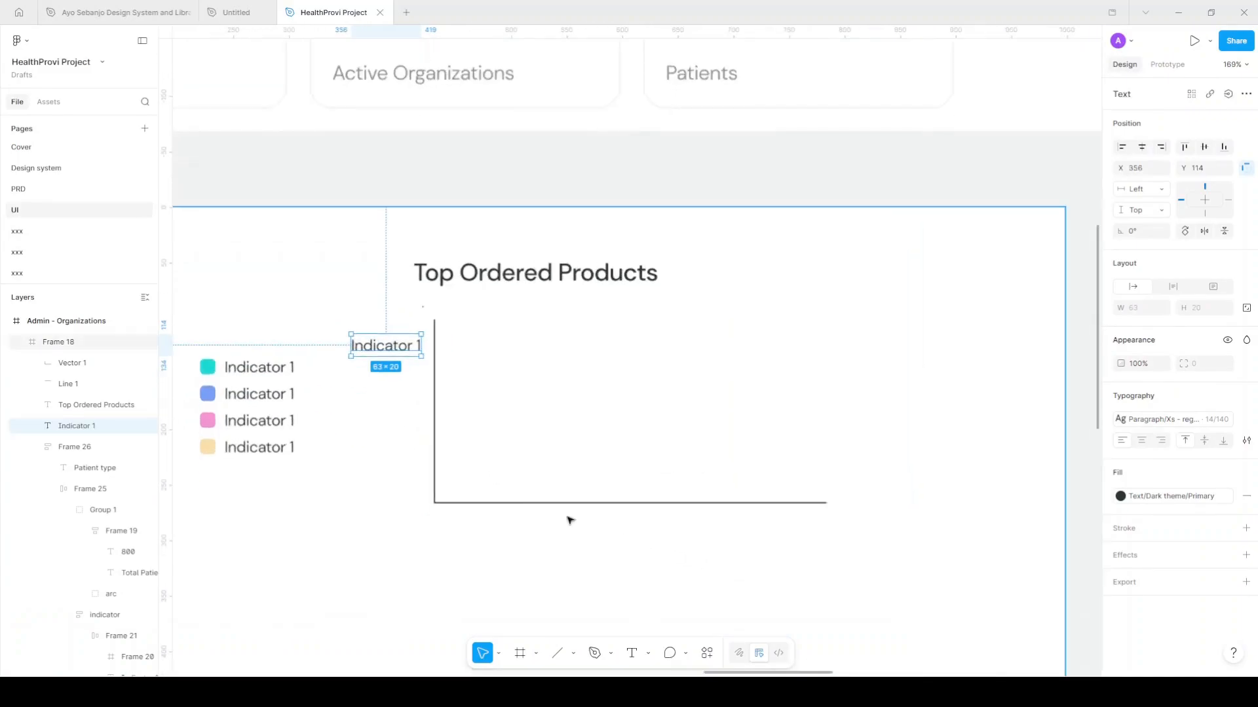
pyautogui.keyDown('ctrl'); pyautogui.scroll(3, 402, 478); pyautogui.keyUp('ctrl')
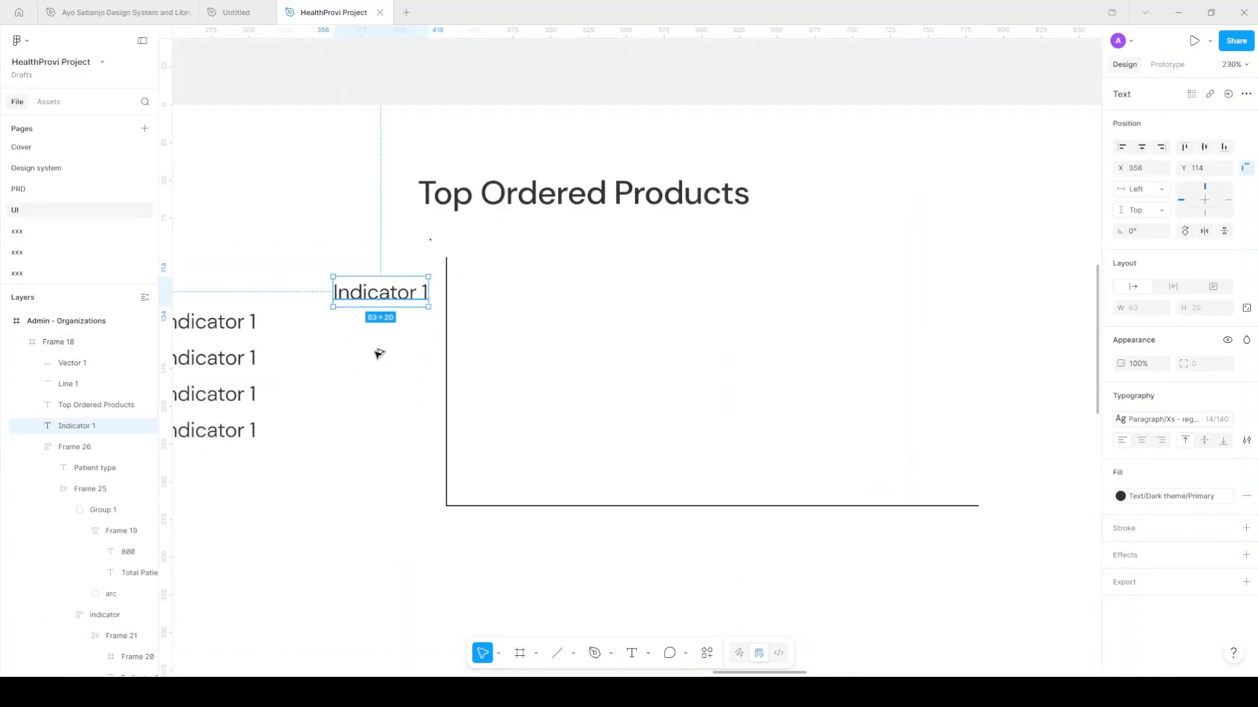
pyautogui.keyDown('alt'); pyautogui.moveTo(395, 303); pyautogui.dragTo(395, 361); pyautogui.keyUp('alt')
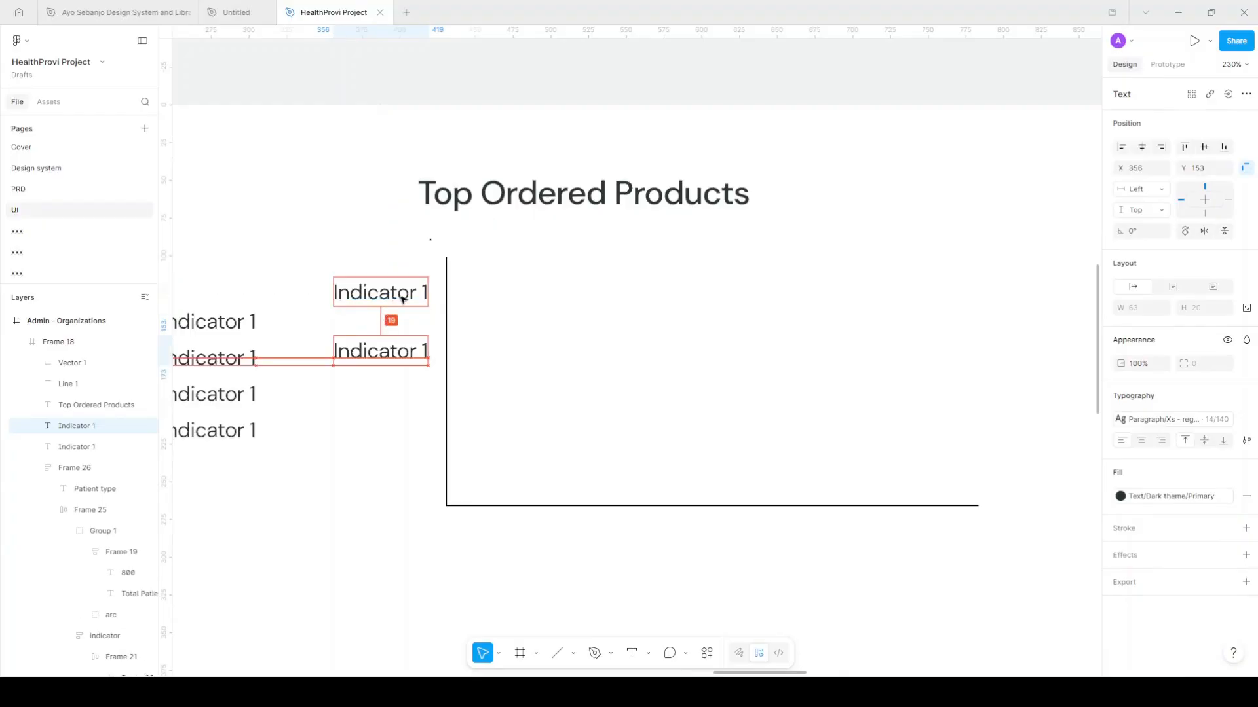
pyautogui.hotkey('ctrl', 'z')
pyautogui.doubleClick(418, 293)
pyautogui.moveTo(418, 293); pyautogui.dragTo(306, 298)
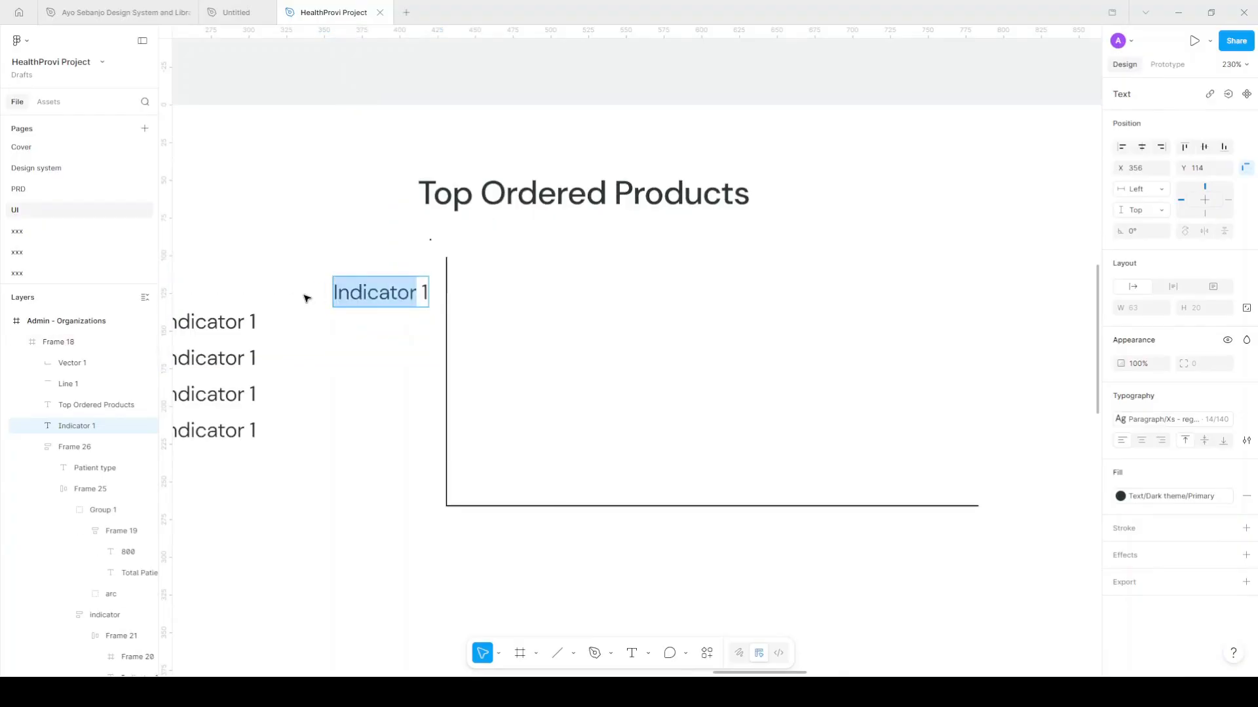
pyautogui.write('Product')
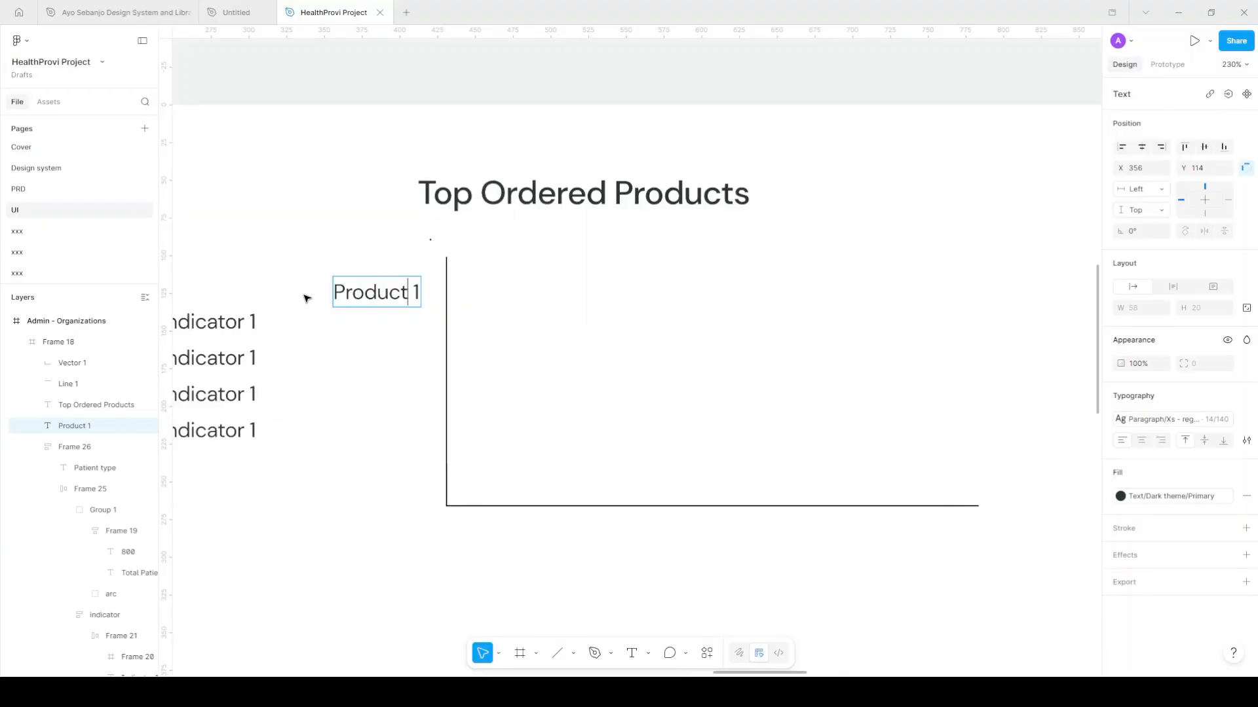
pyautogui.press('Escape')
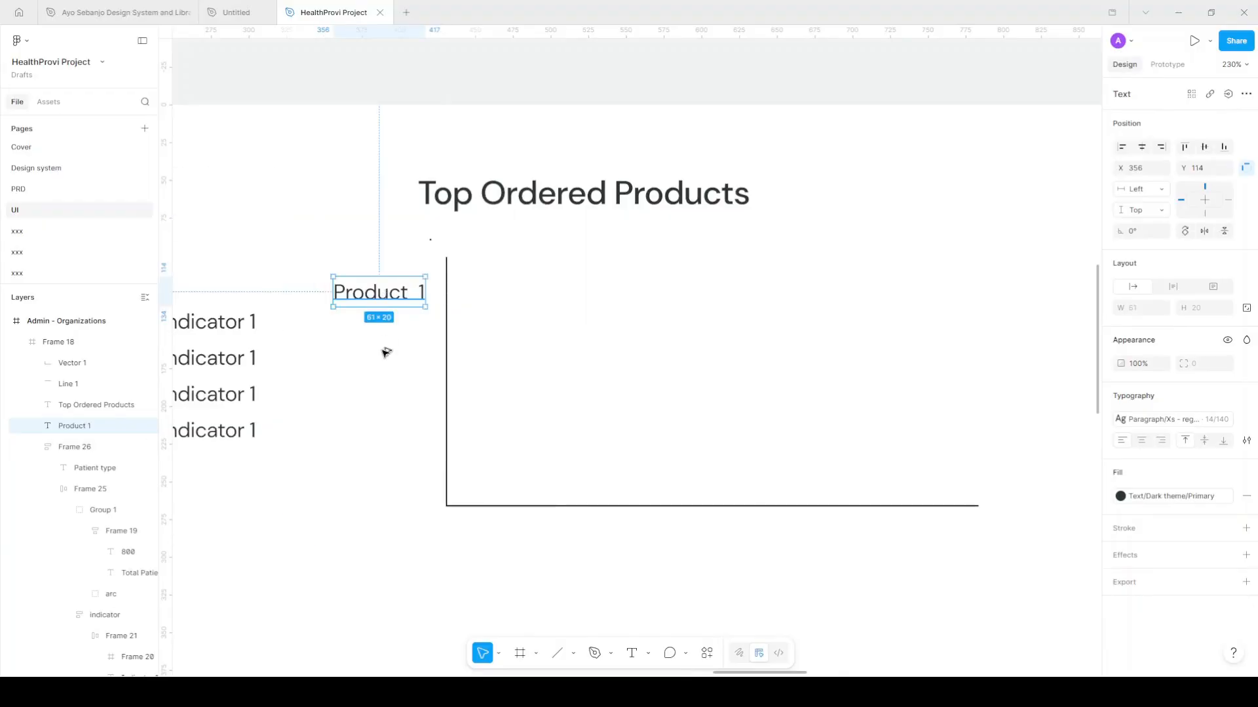
# Duplicate the Product 1 label into an auto-layout column of five rows
pyautogui.keyDown('alt'); pyautogui.moveTo(384, 298); pyautogui.dragTo(384, 352); pyautogui.keyUp('alt')
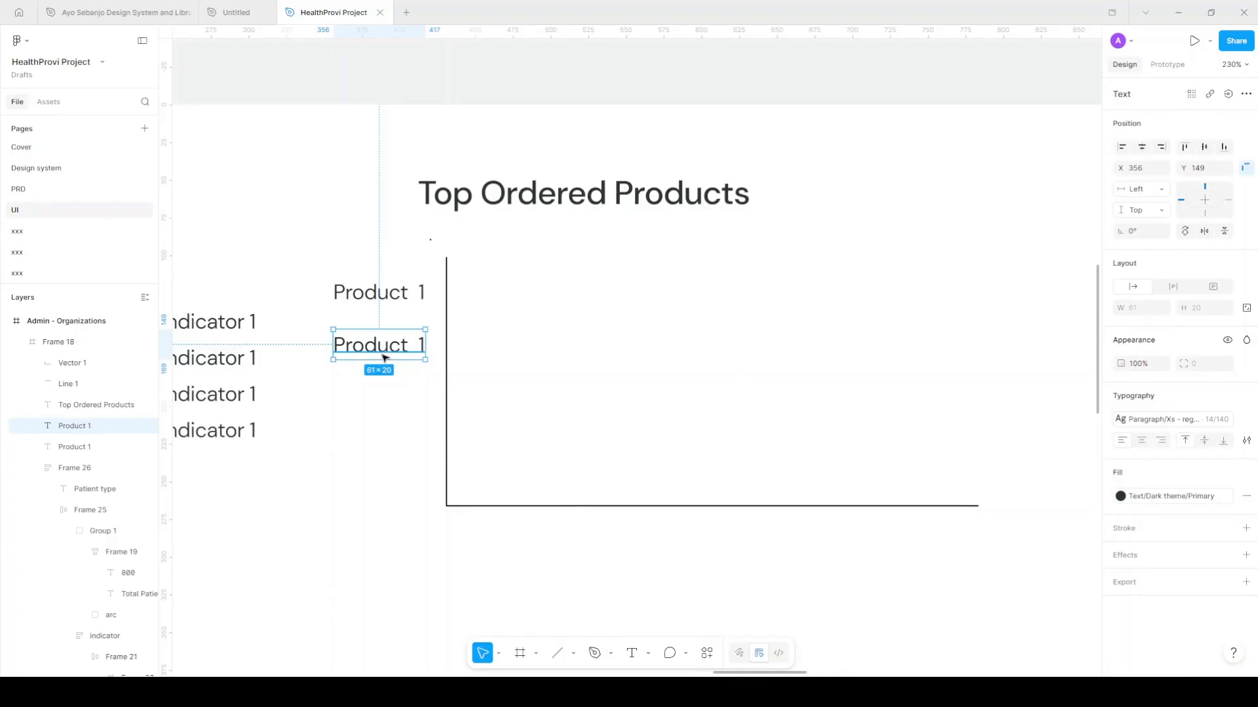
pyautogui.keyDown('shift'); pyautogui.click(394, 300); pyautogui.keyUp('shift')
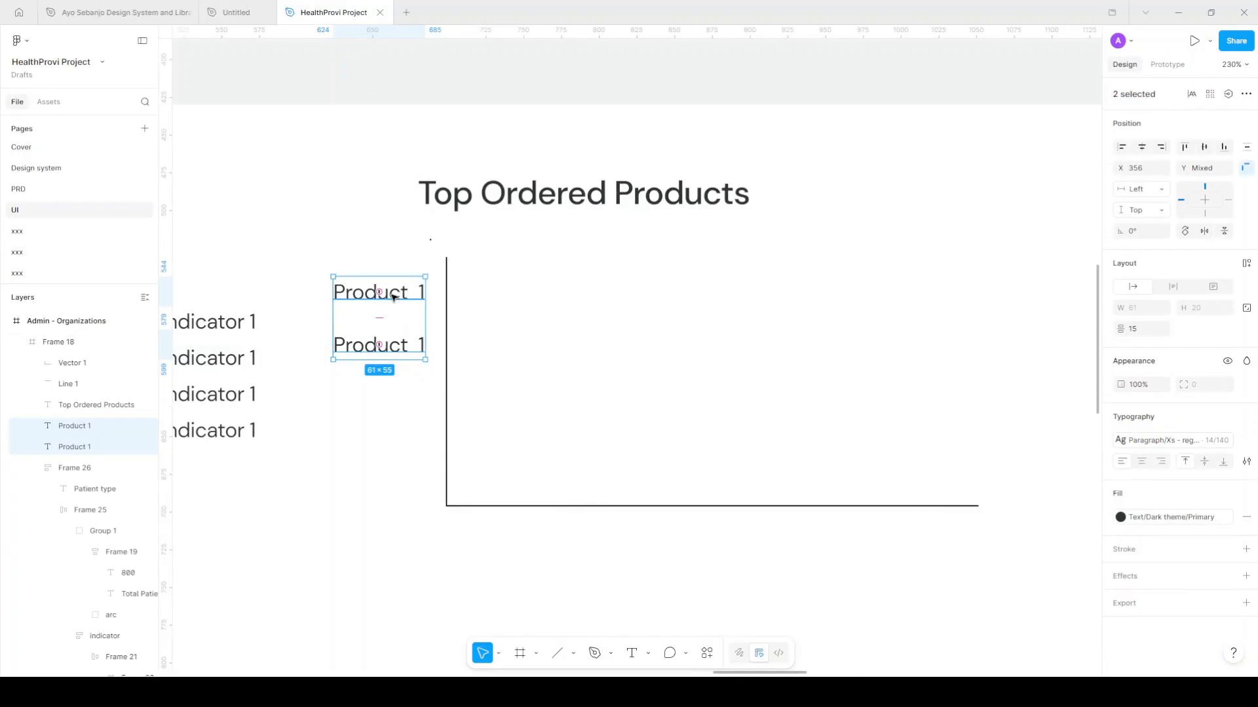
pyautogui.hotkey('shift', 'a')
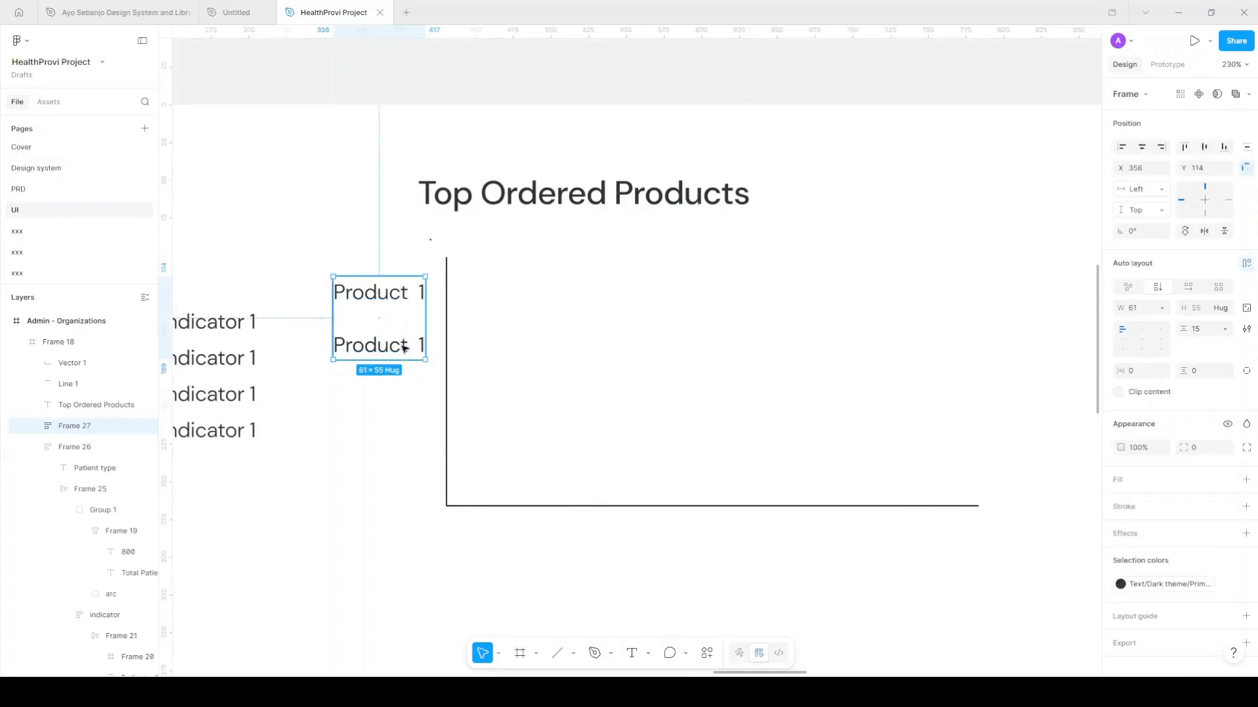
pyautogui.click(402, 345)
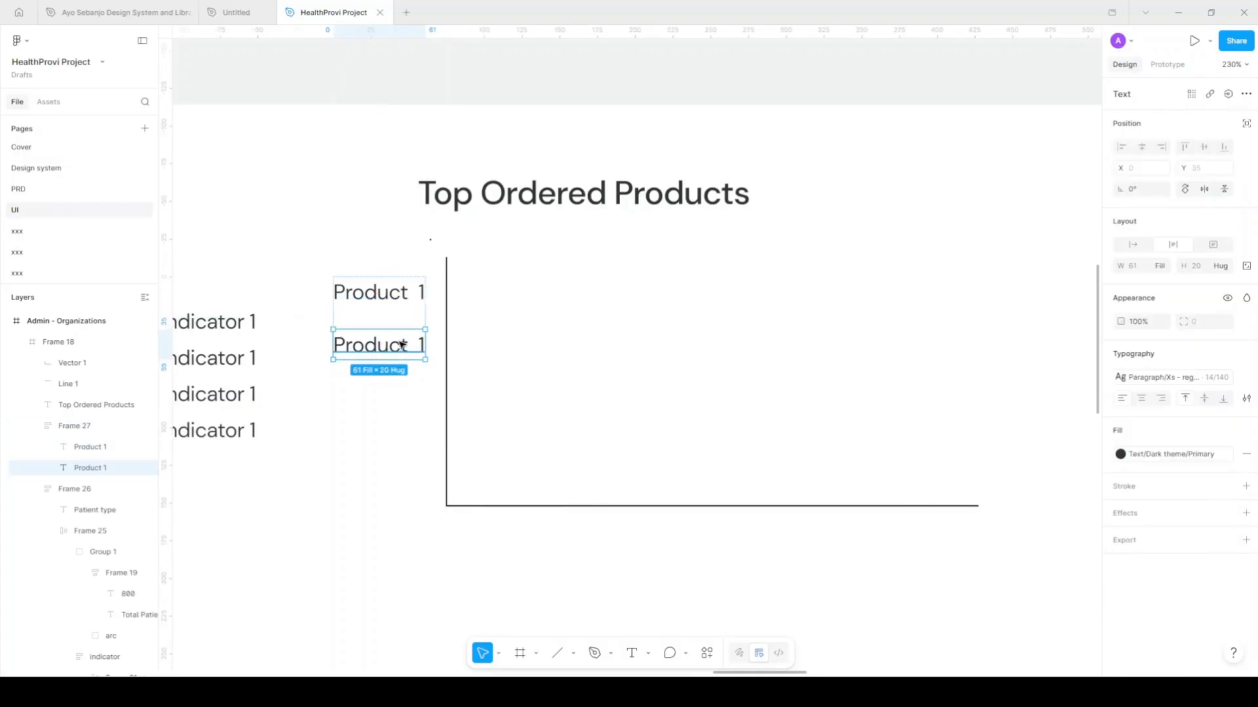
pyautogui.hotkey('ctrl', 'd')
pyautogui.hotkey('ctrl', 'd')
pyautogui.hotkey('ctrl', 'd')
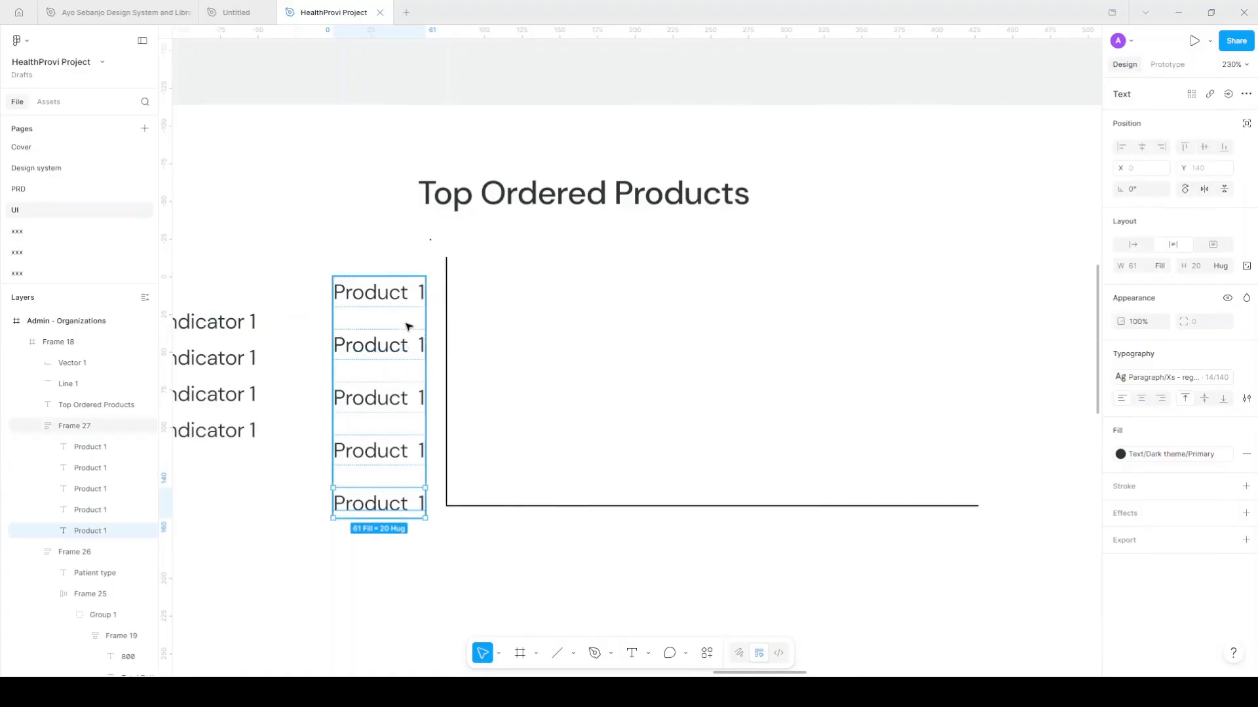
pyautogui.press('Escape')
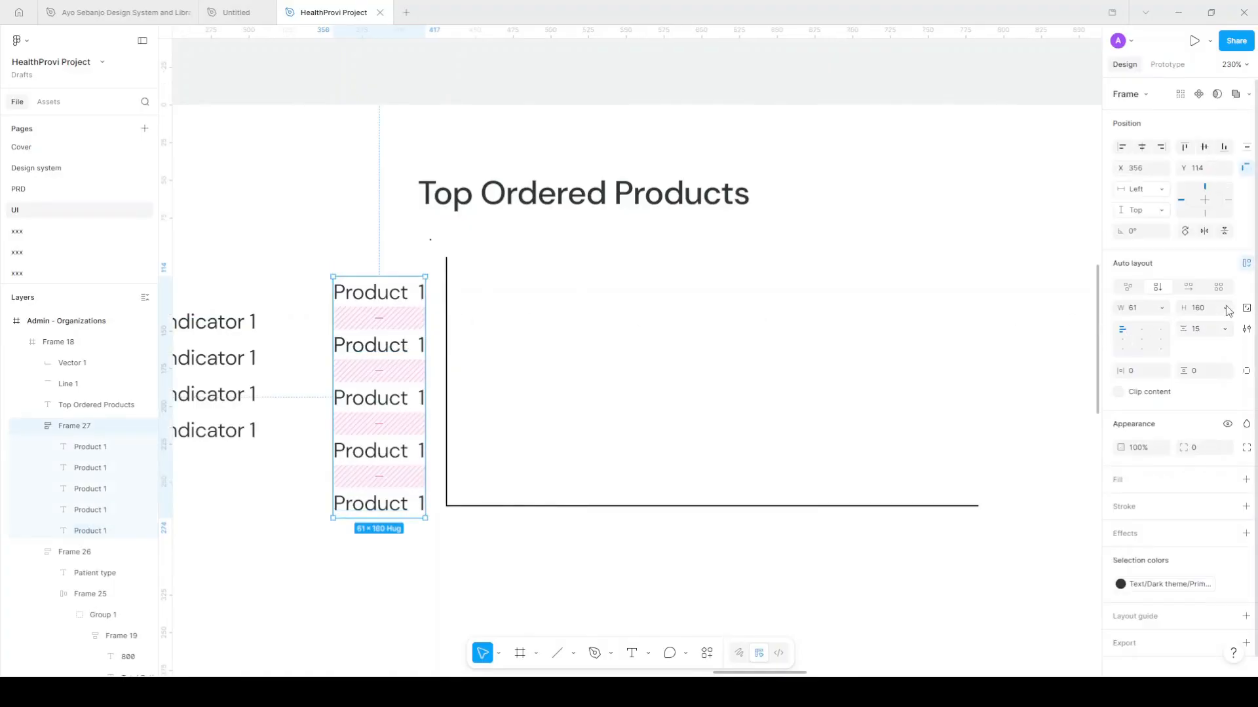
# Give the label column a gap of 10 and a Surface/Secondary fill
pyautogui.click(1209, 331)
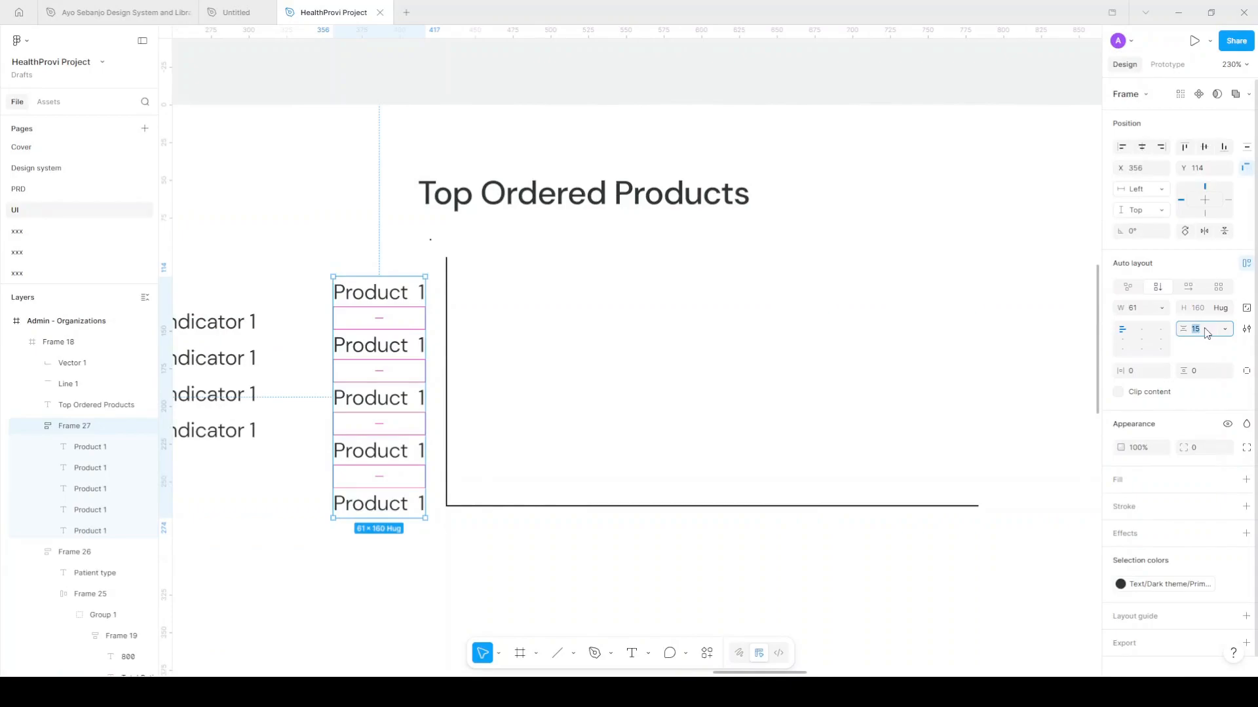
pyautogui.write('10')
pyautogui.press('Return')
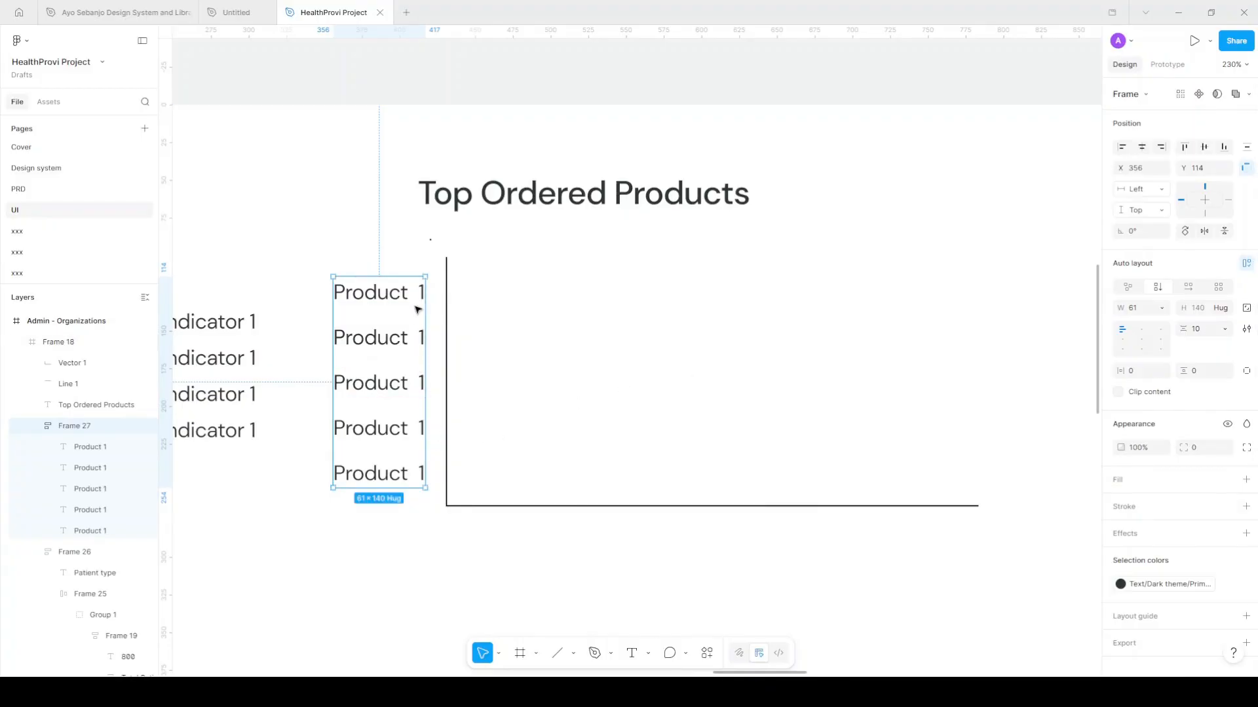
pyautogui.click(1228, 479)
pyautogui.scroll(-2, 979, 606)
pyautogui.click(1017, 650)
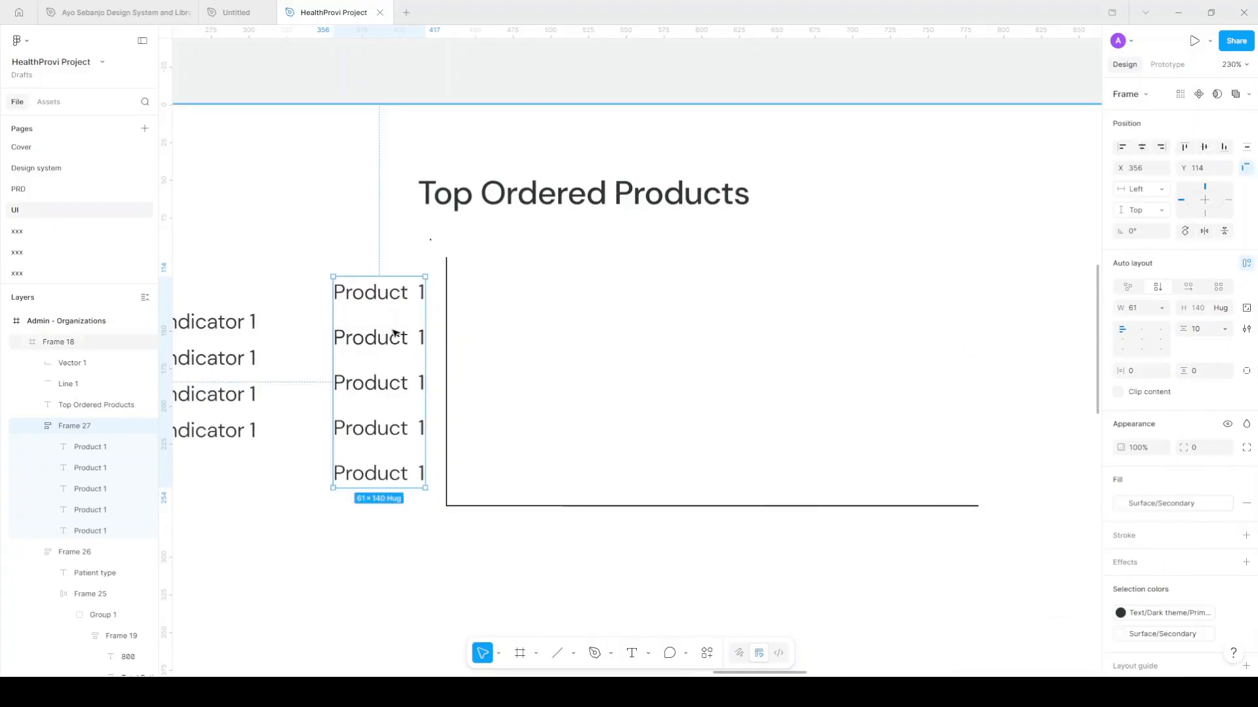
# Move the Product column up beside the chart's vertical axis
pyautogui.moveTo(395, 309); pyautogui.dragTo(403, 293)
pyautogui.press('Return')
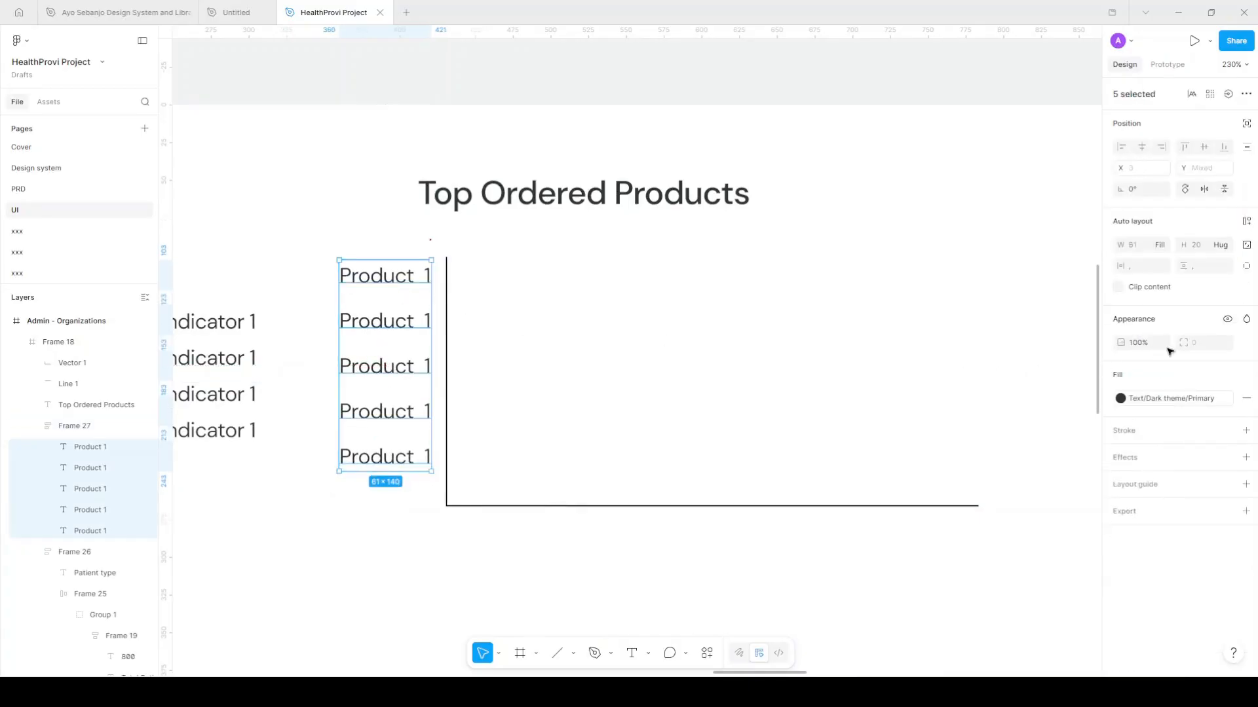
pyautogui.click(1188, 382)
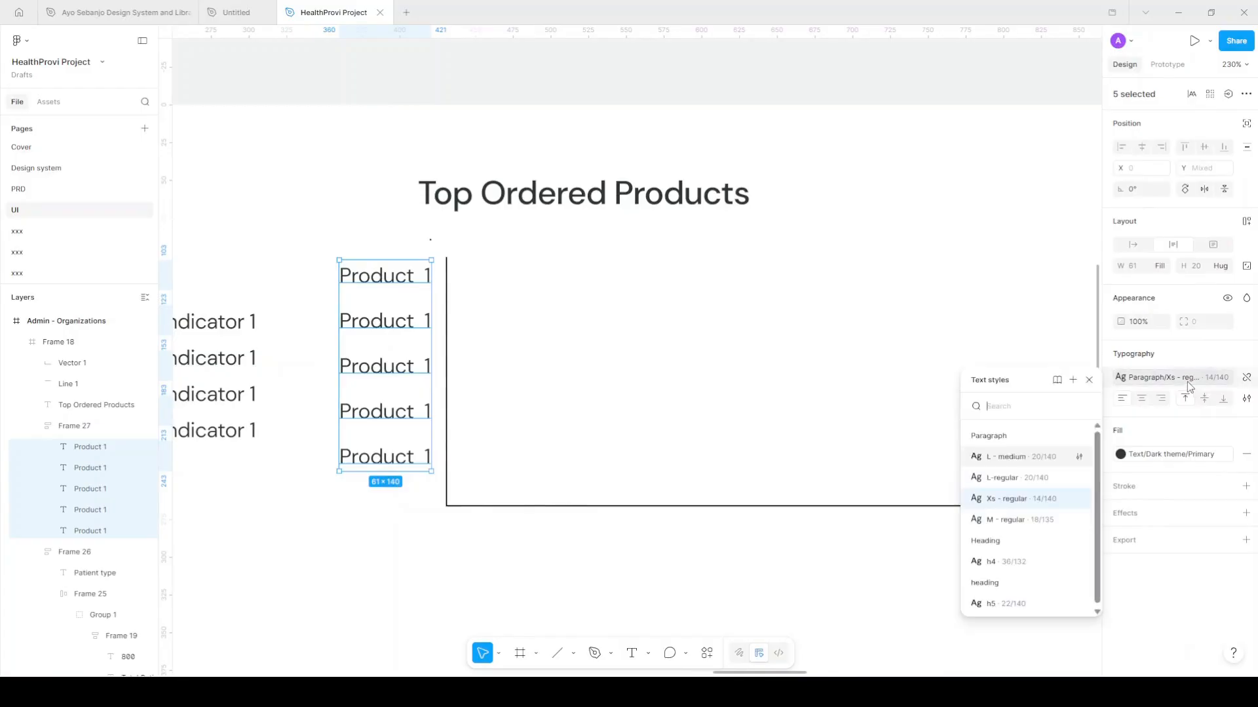
pyautogui.press('Escape')
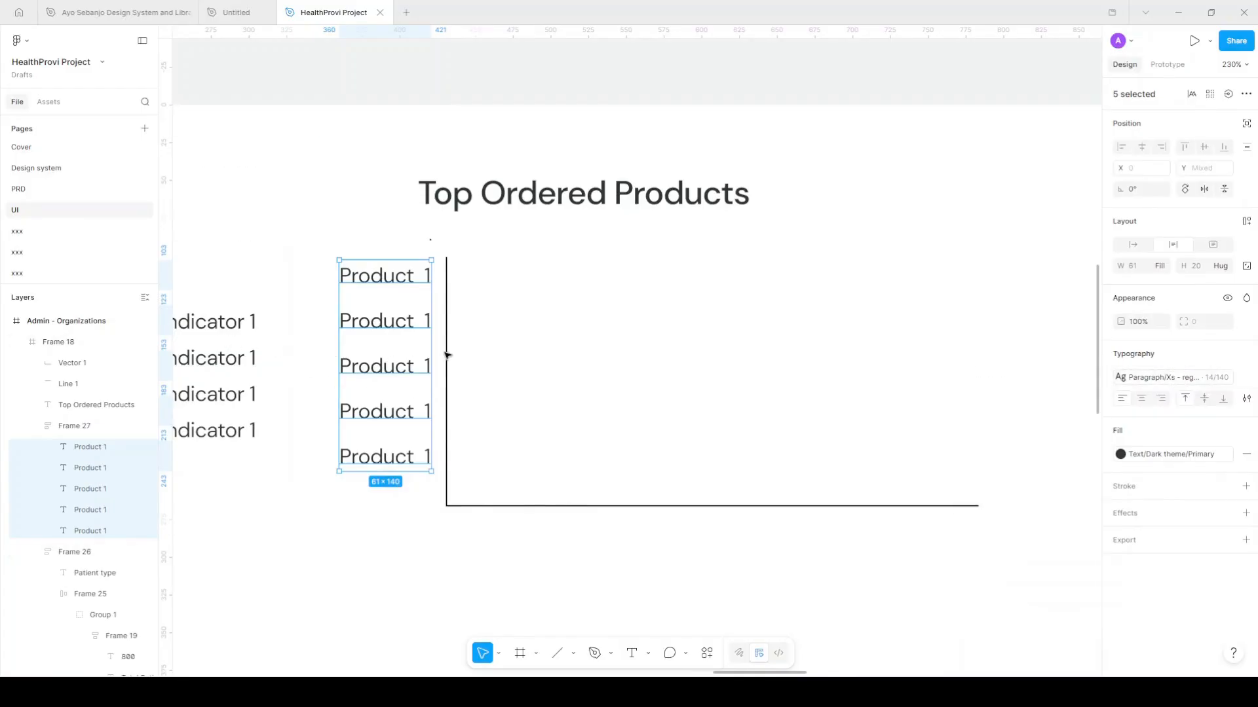
pyautogui.click(414, 308)
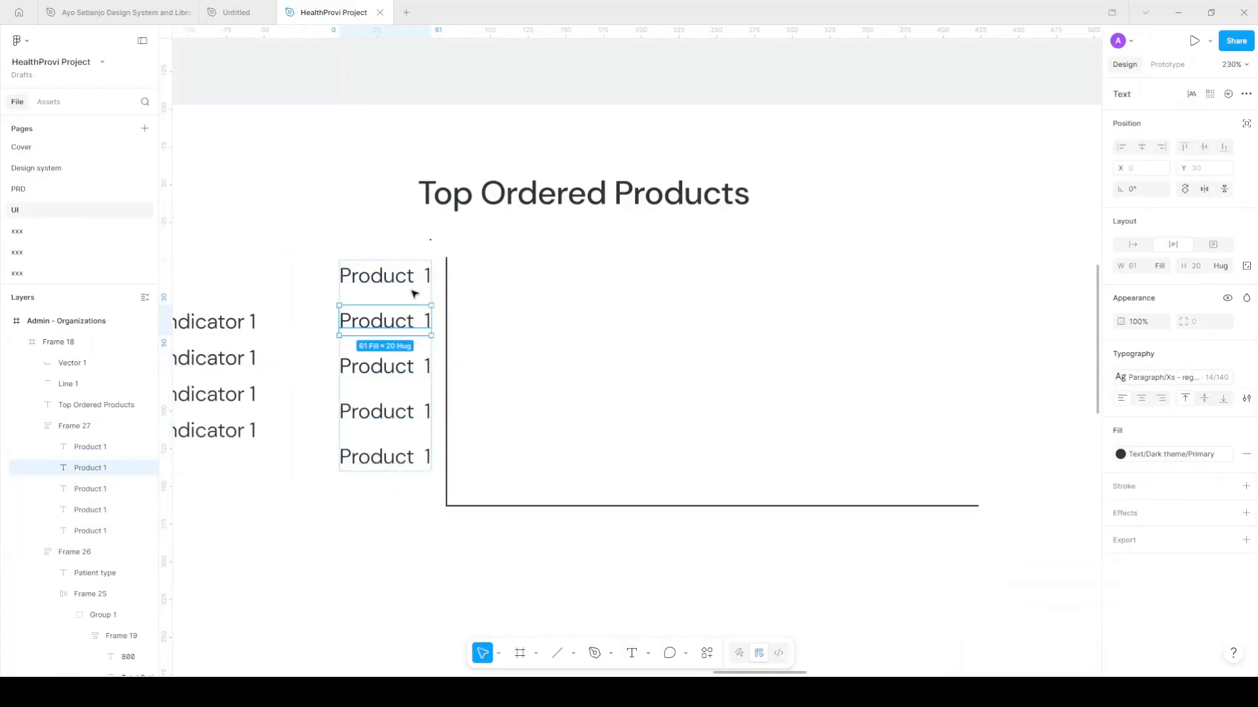
pyautogui.click(415, 282)
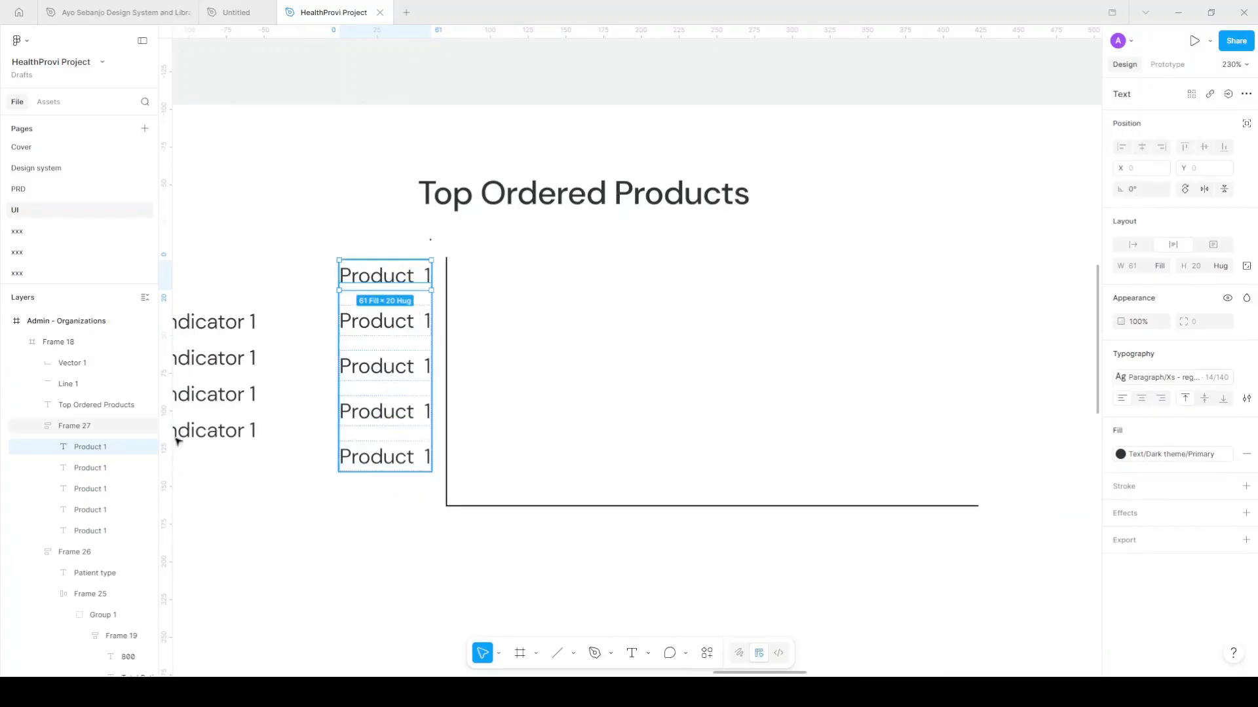
# Rename the column frame 'products' and duplicate it
pyautogui.click(95, 427)
pyautogui.doubleClick(95, 427)
pyautogui.write('prodcu')
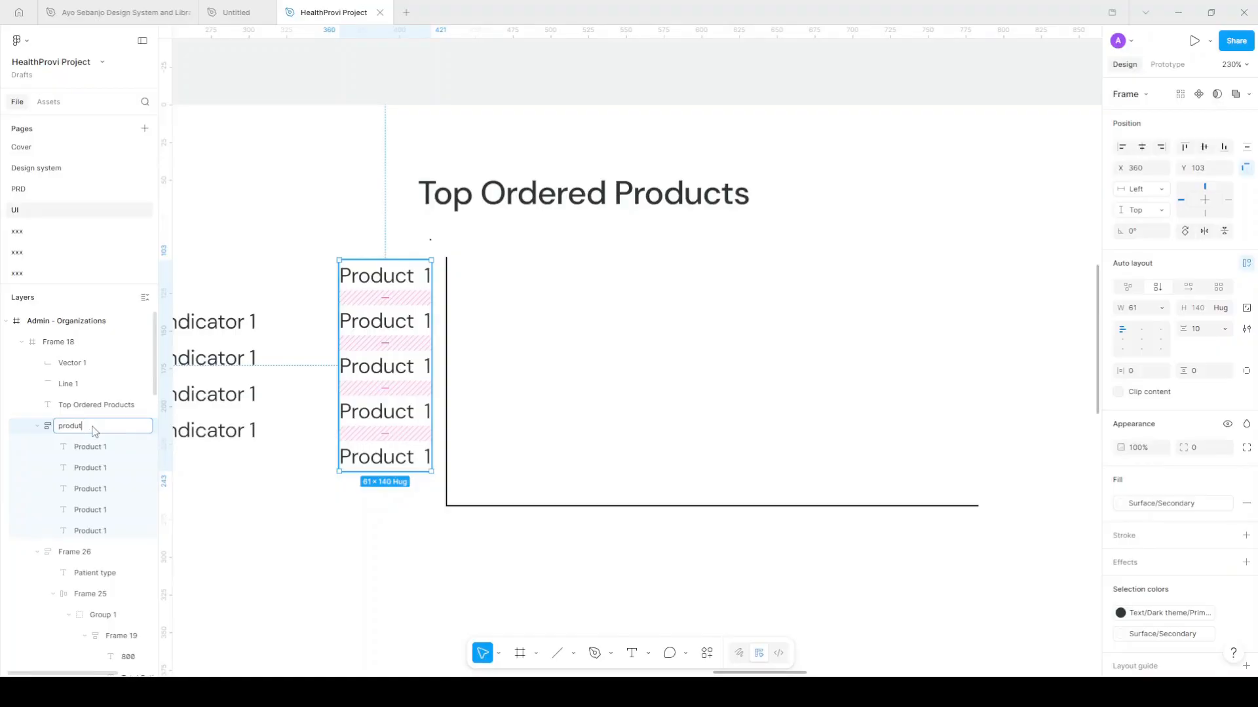
pyautogui.press('Return')
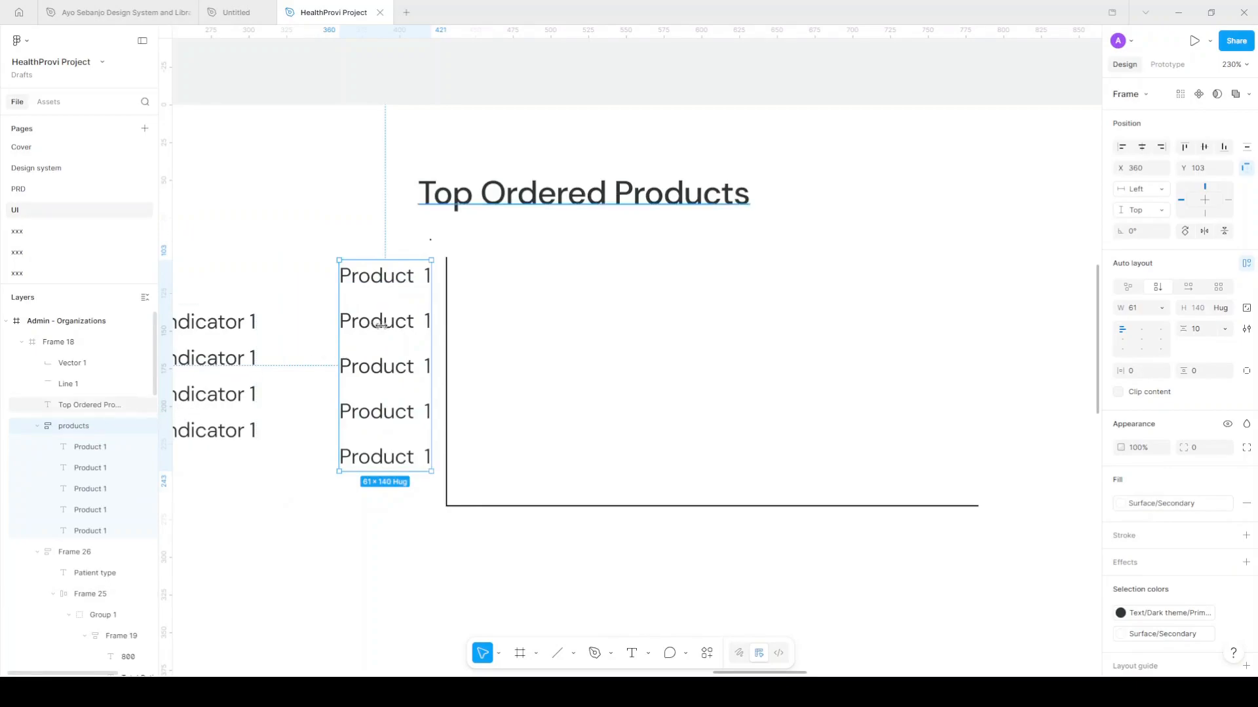
pyautogui.scroll(-1, 387, 326)
pyautogui.hotkey('ctrl', 'd')
# Place the copied labels below the chart baseline as a horizontal, hug-width row named 'days'
pyautogui.moveTo(403, 319); pyautogui.dragTo(505, 562)
pyautogui.scroll(-5, 573, 522)
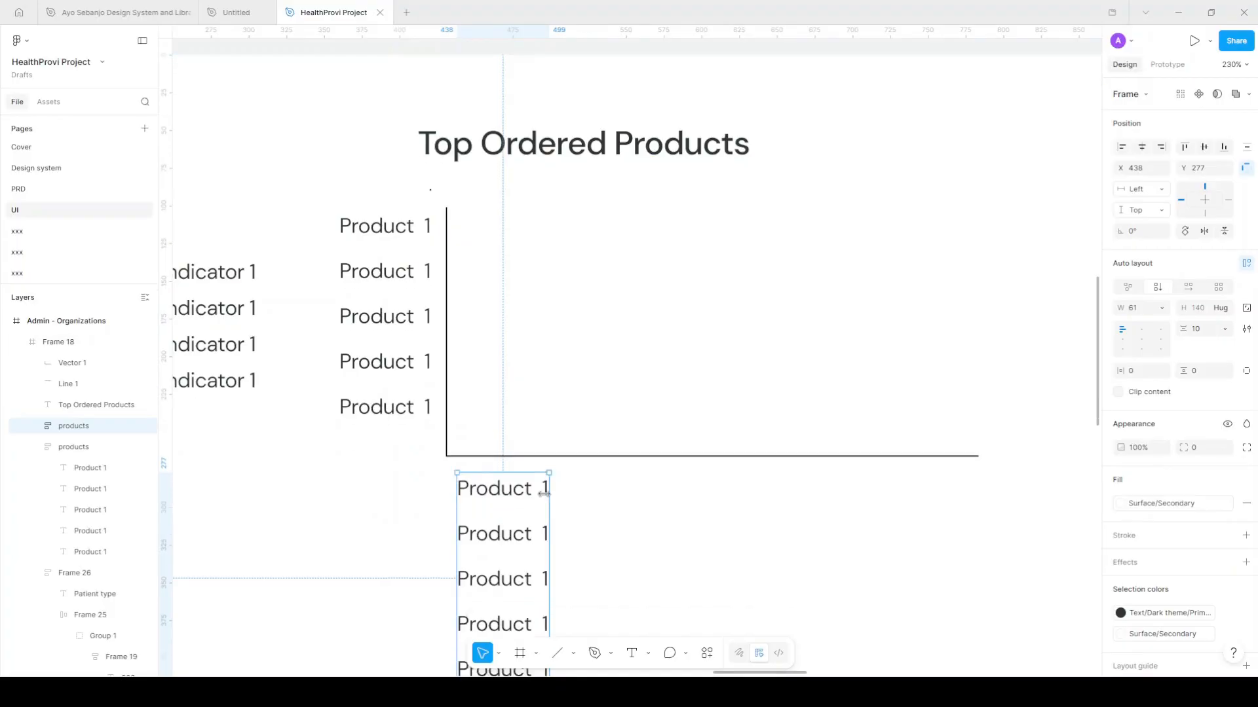
pyautogui.hscroll(2, 554, 481)
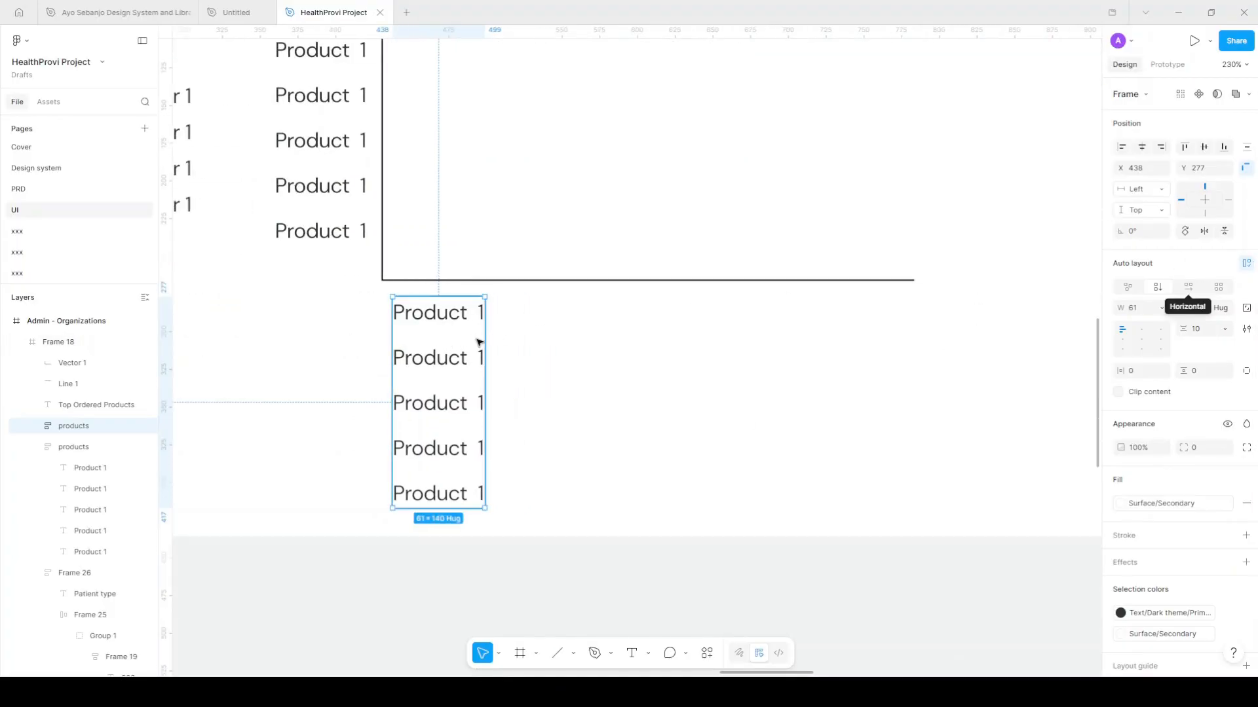
pyautogui.click(1184, 294)
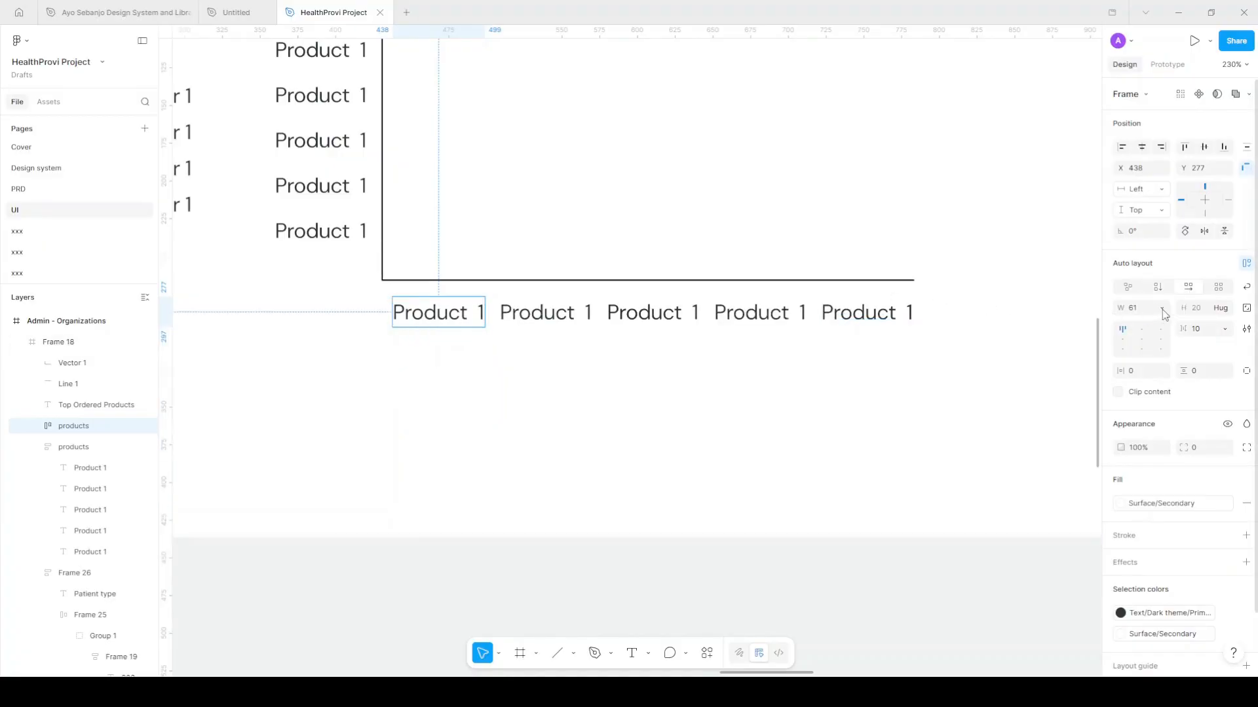
pyautogui.click(1161, 309)
pyautogui.click(1149, 331)
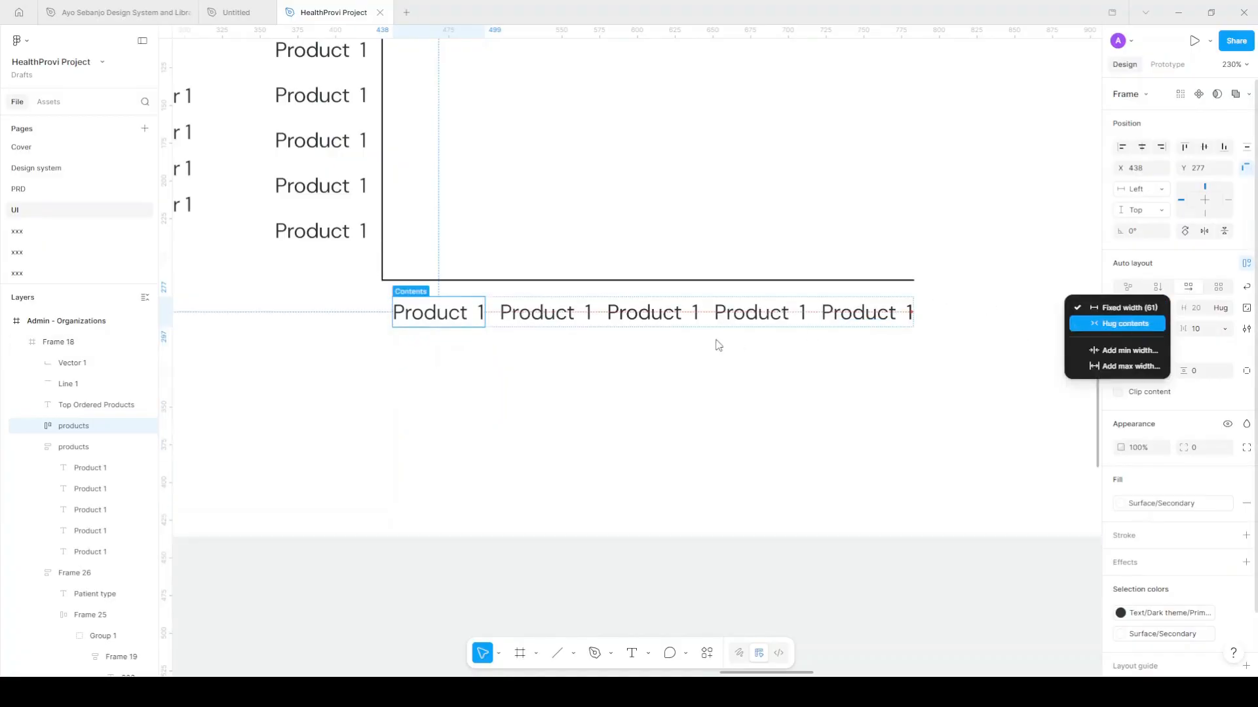
pyautogui.doubleClick(72, 426)
pyautogui.write('days')
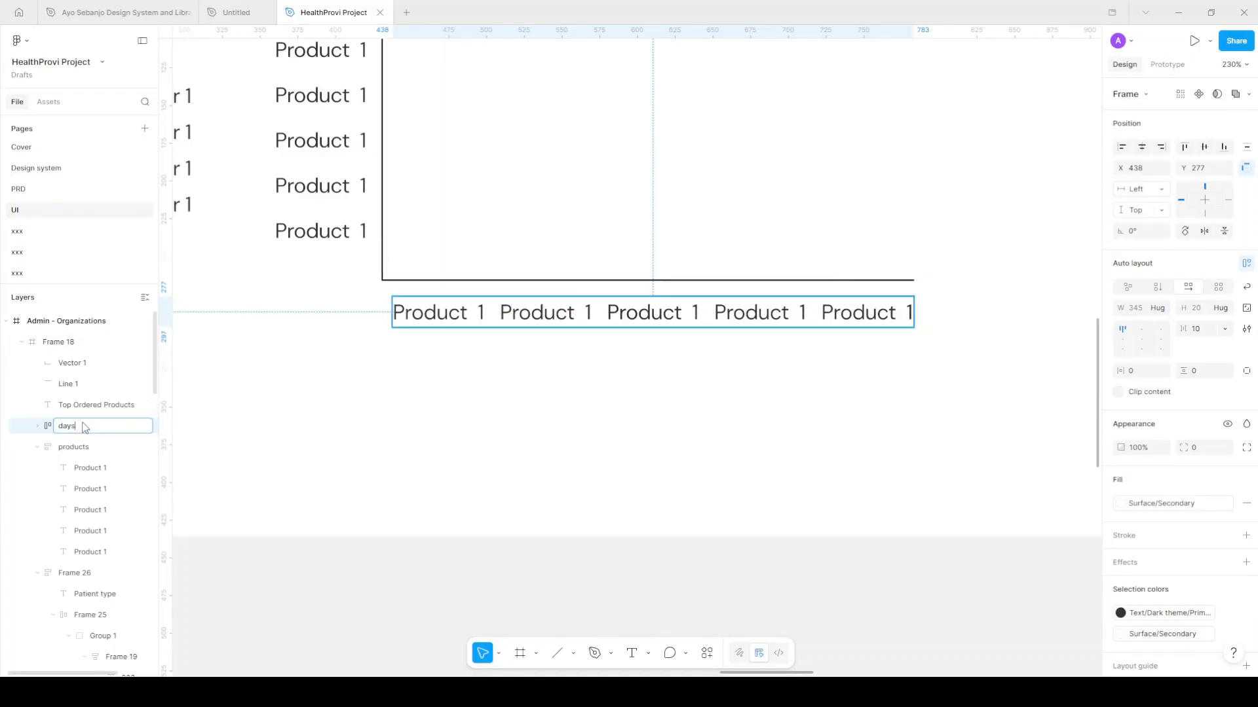
pyautogui.press('Return')
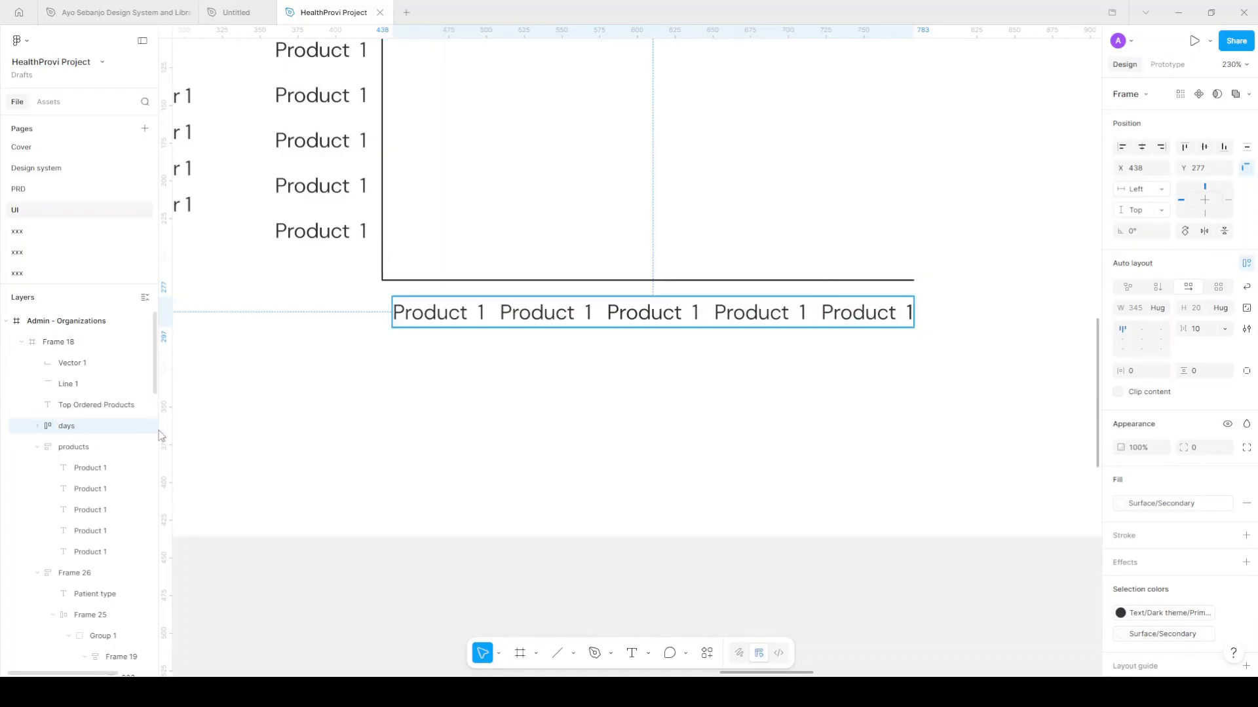
# Retype the five day labels as Mon, Tue, Wed, Thu and Fri
pyautogui.click(415, 320)
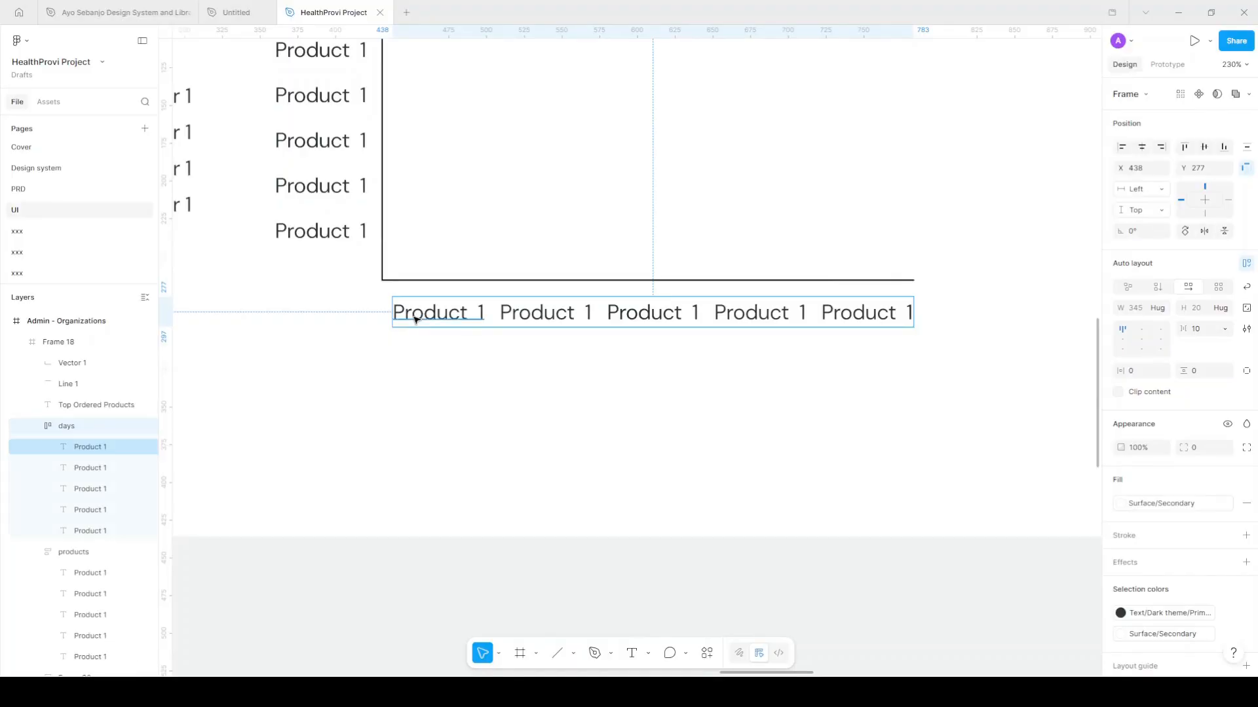
pyautogui.click(416, 320)
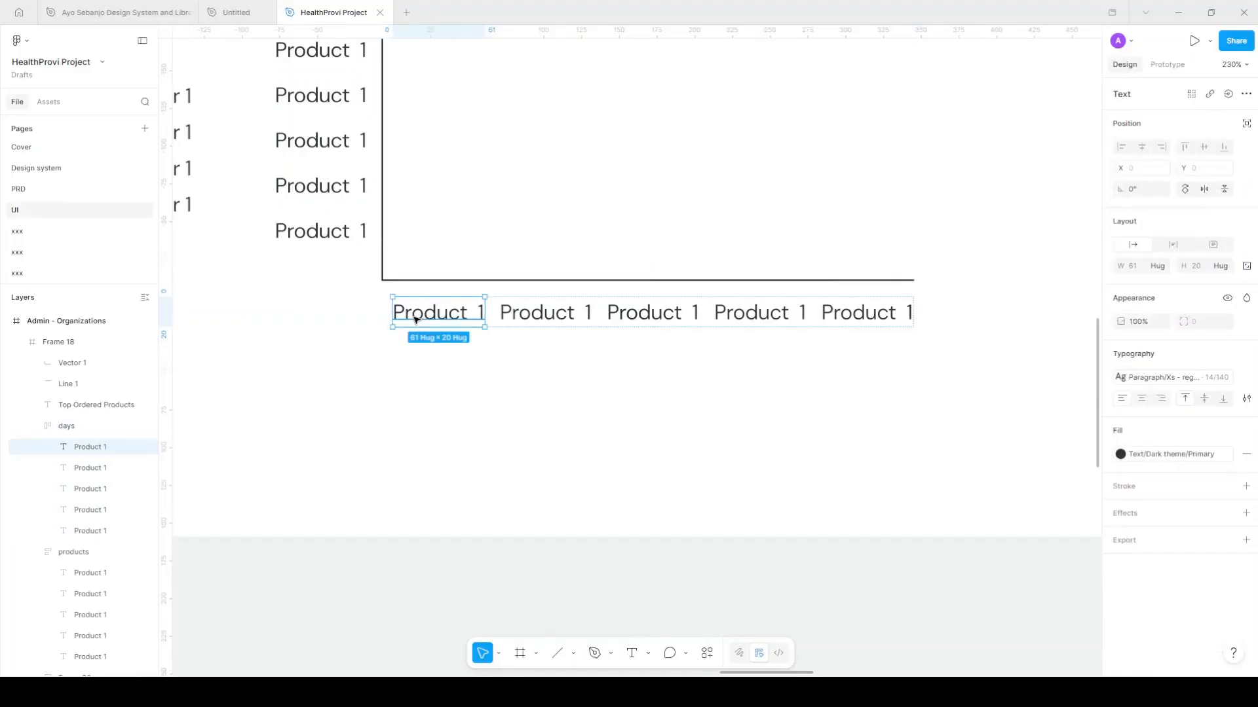
pyautogui.doubleClick(415, 320)
pyautogui.write('Mon')
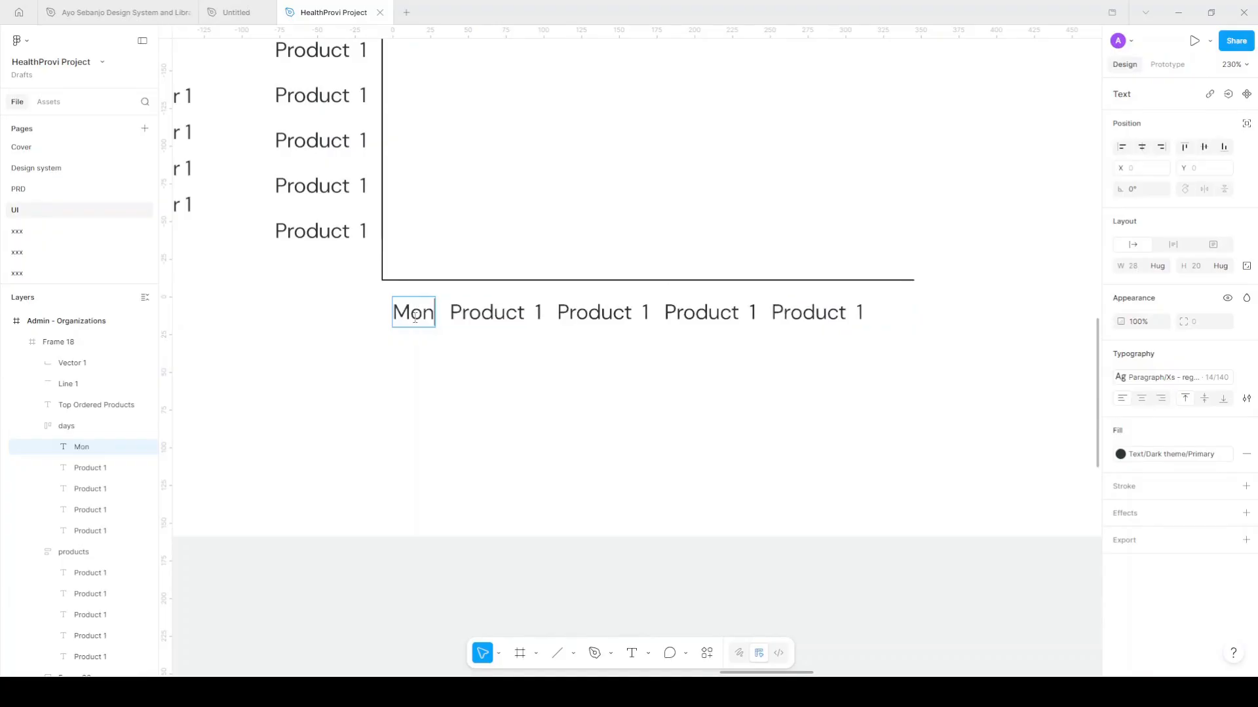
pyautogui.press('Tab')
pyautogui.write('Tue')
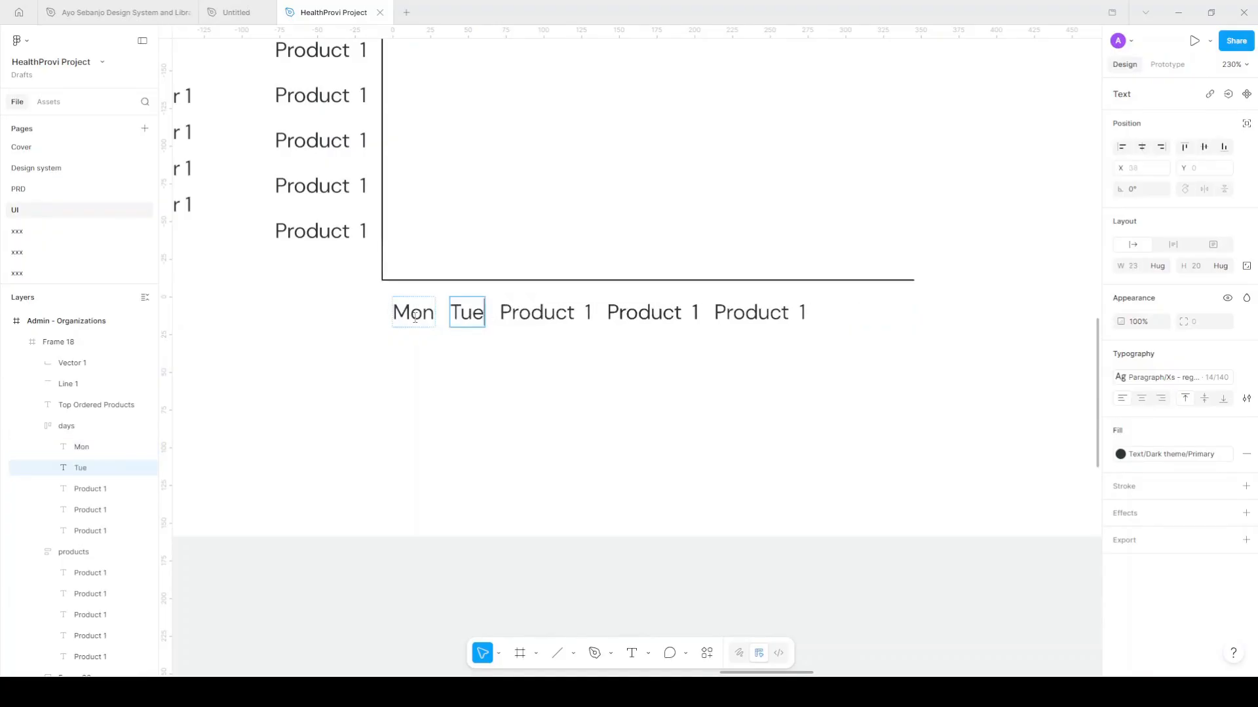
pyautogui.press('Tab')
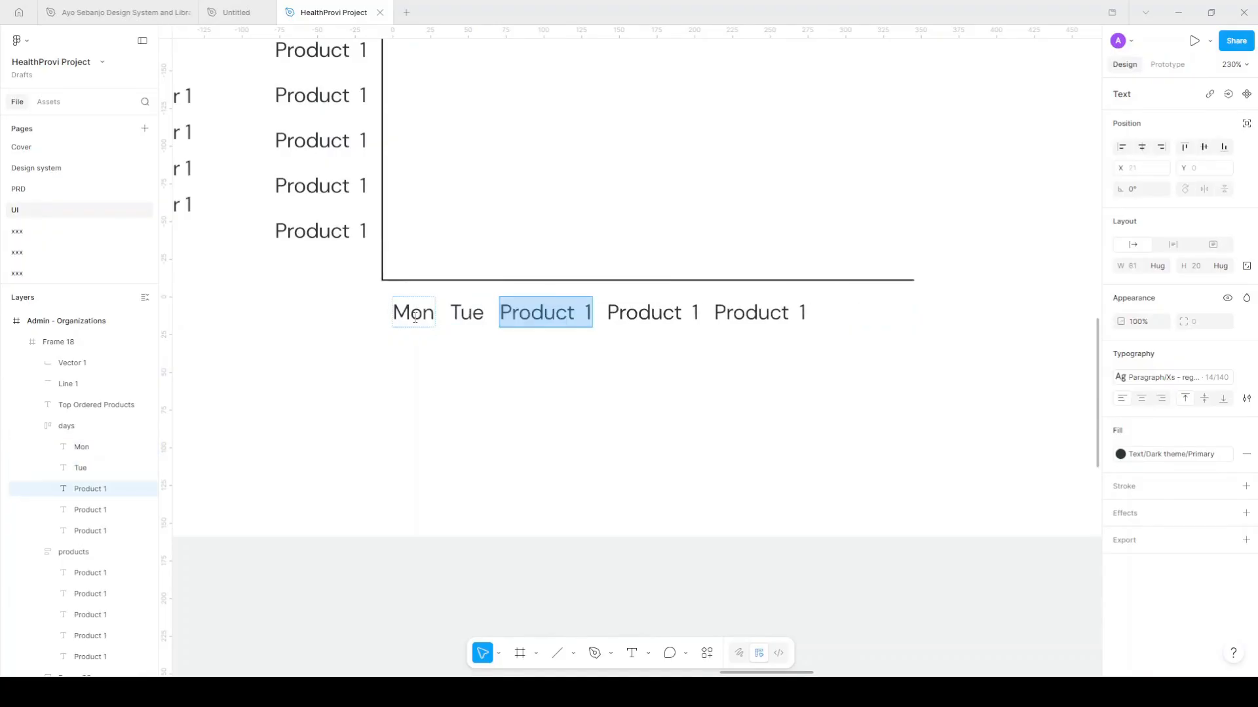
pyautogui.write('Wed')
pyautogui.press('Tab')
pyautogui.write('Thu')
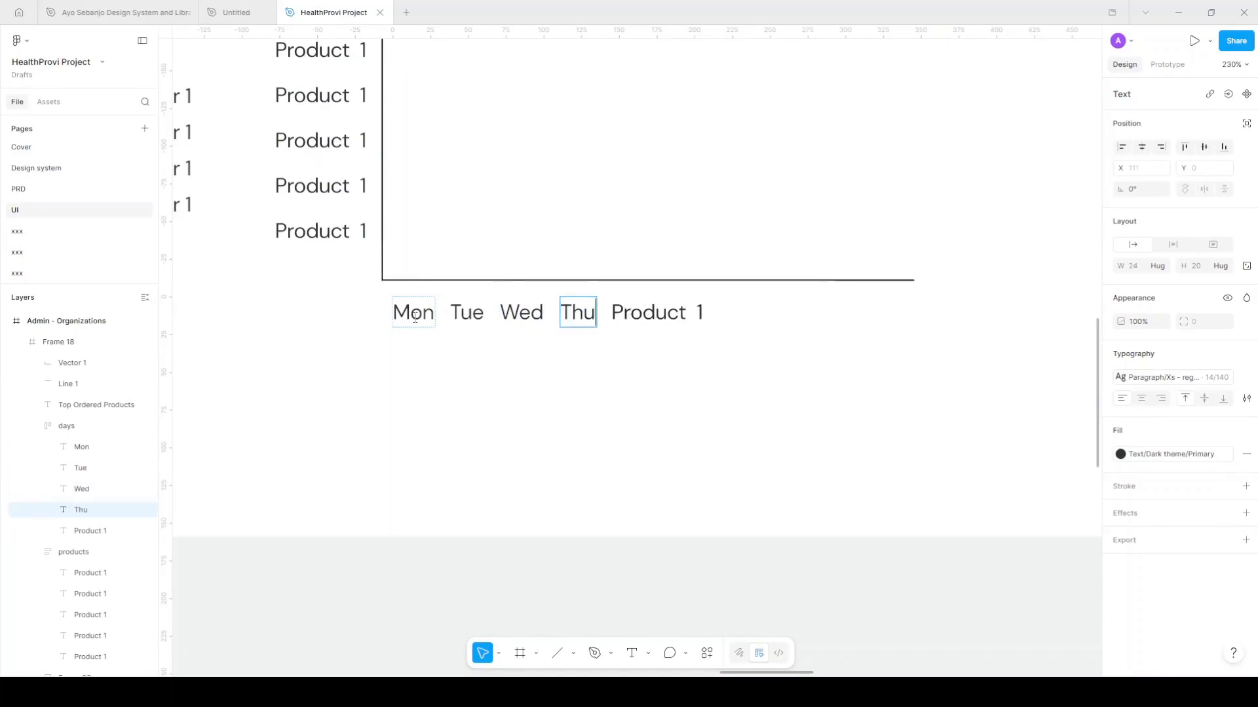
pyautogui.press('Tab')
pyautogui.write('F')
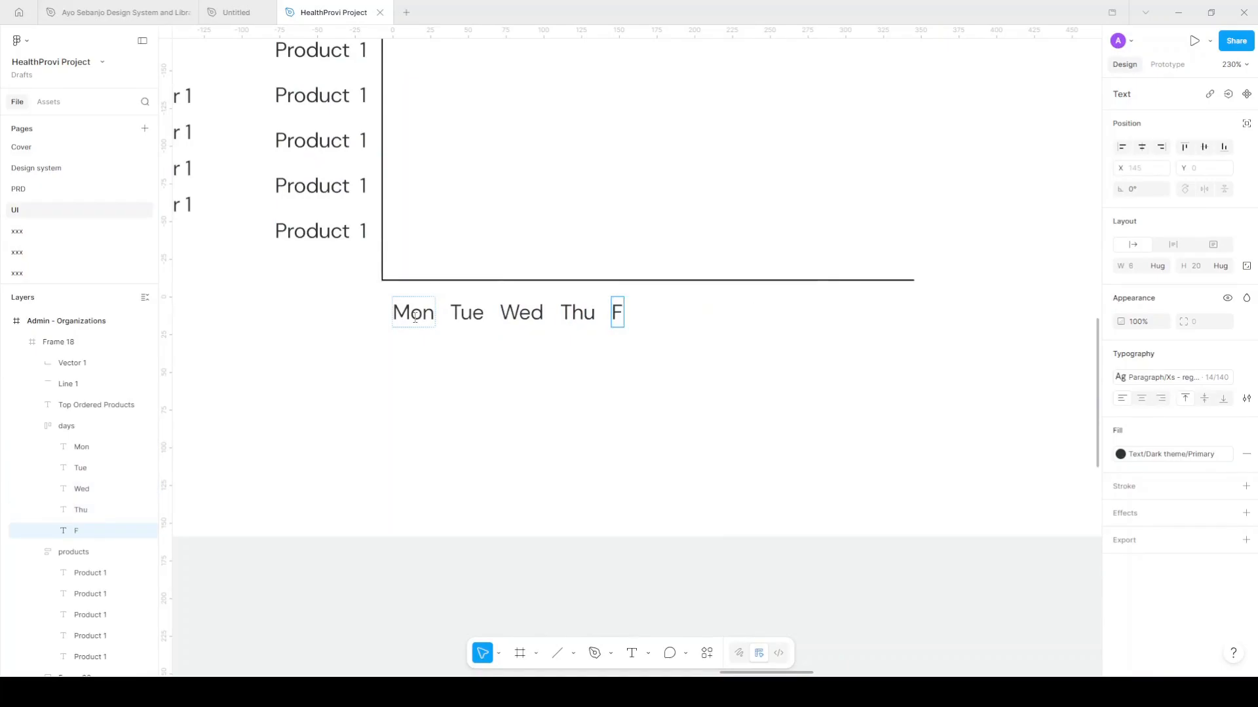
pyautogui.write('ri')
pyautogui.press('Escape')
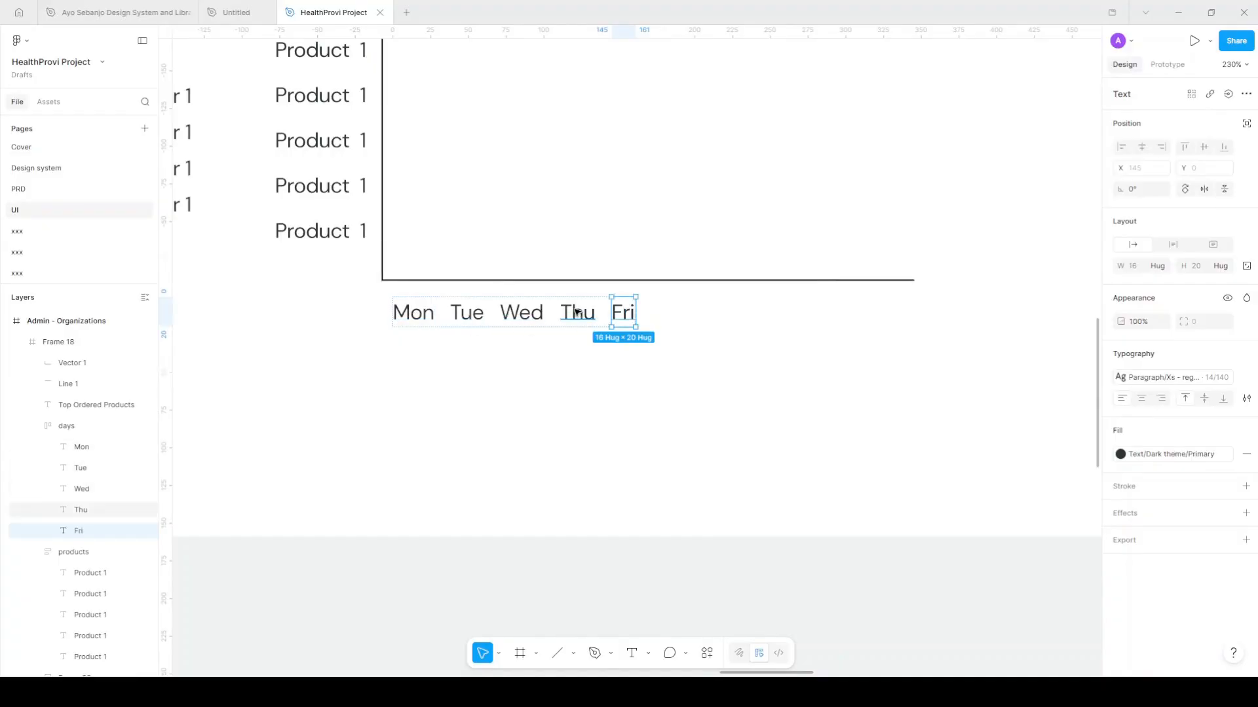
# Duplicate the Fri label twice and retype the copies as Sat and Sun
pyautogui.hotkey('ctrl', 'd')
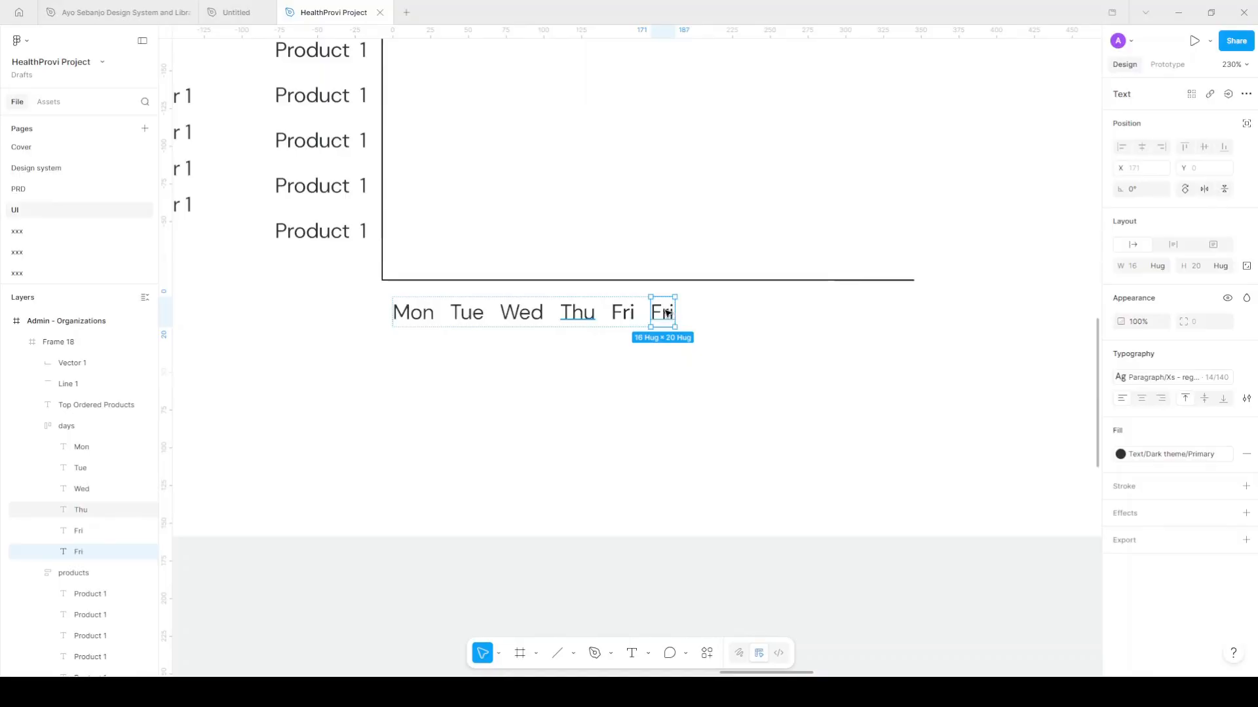
pyautogui.hotkey('ctrl', 'd')
pyautogui.click(668, 313)
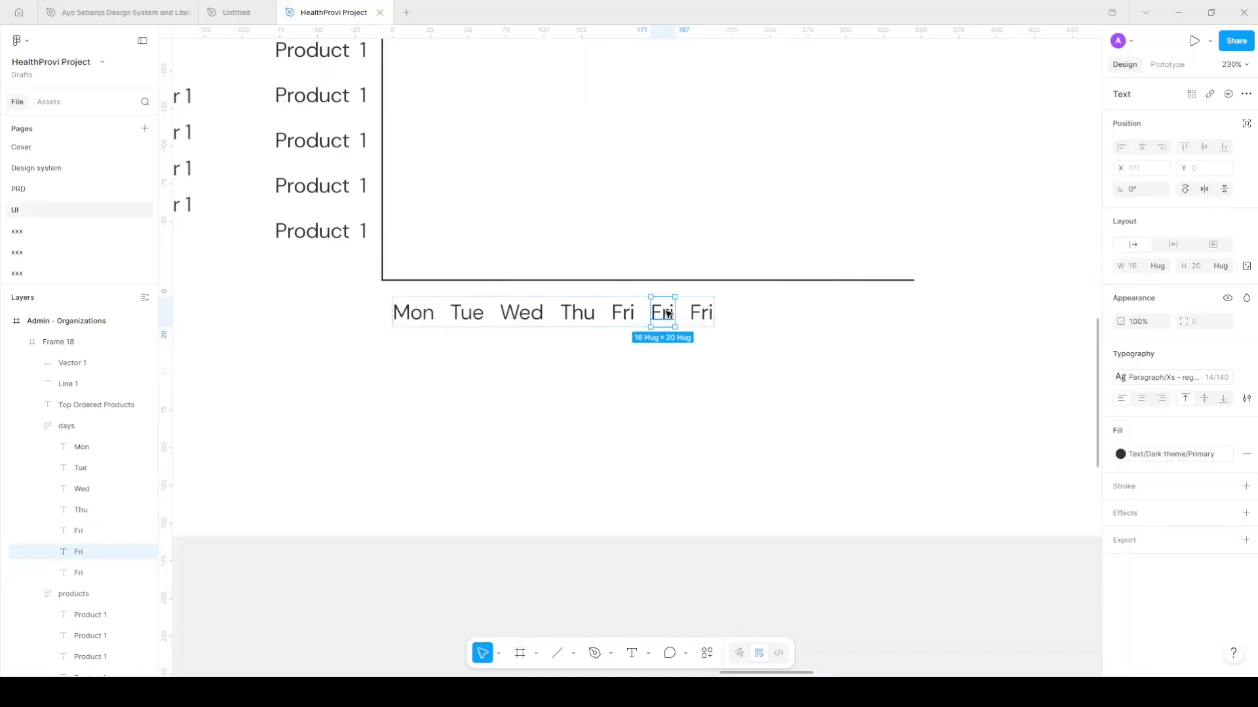
pyautogui.doubleClick(668, 313)
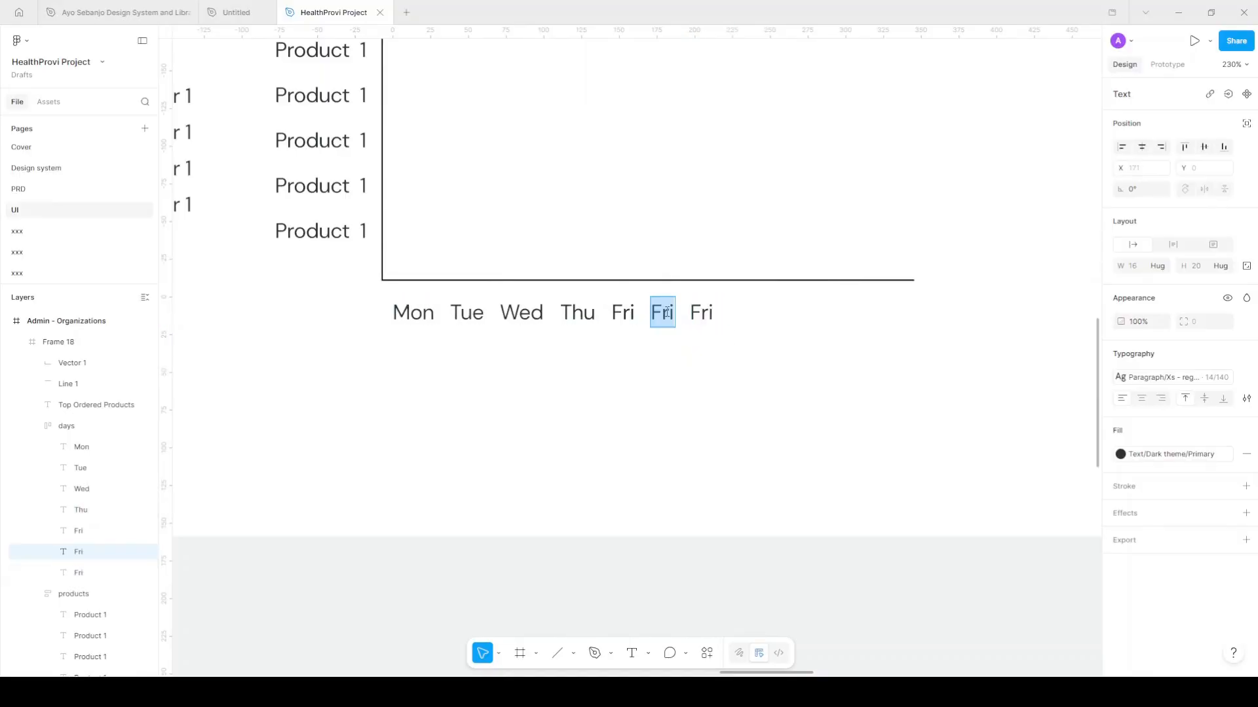
pyautogui.write('Sat')
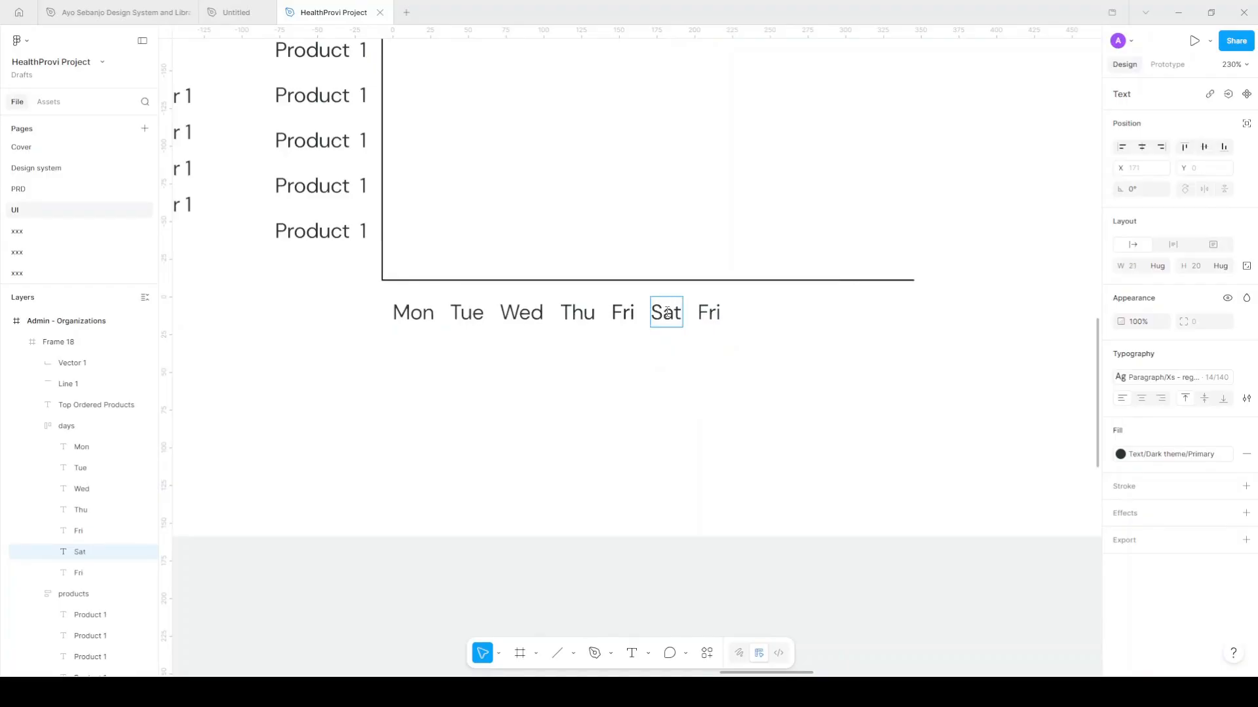
pyautogui.press('Tab')
pyautogui.write('Sun')
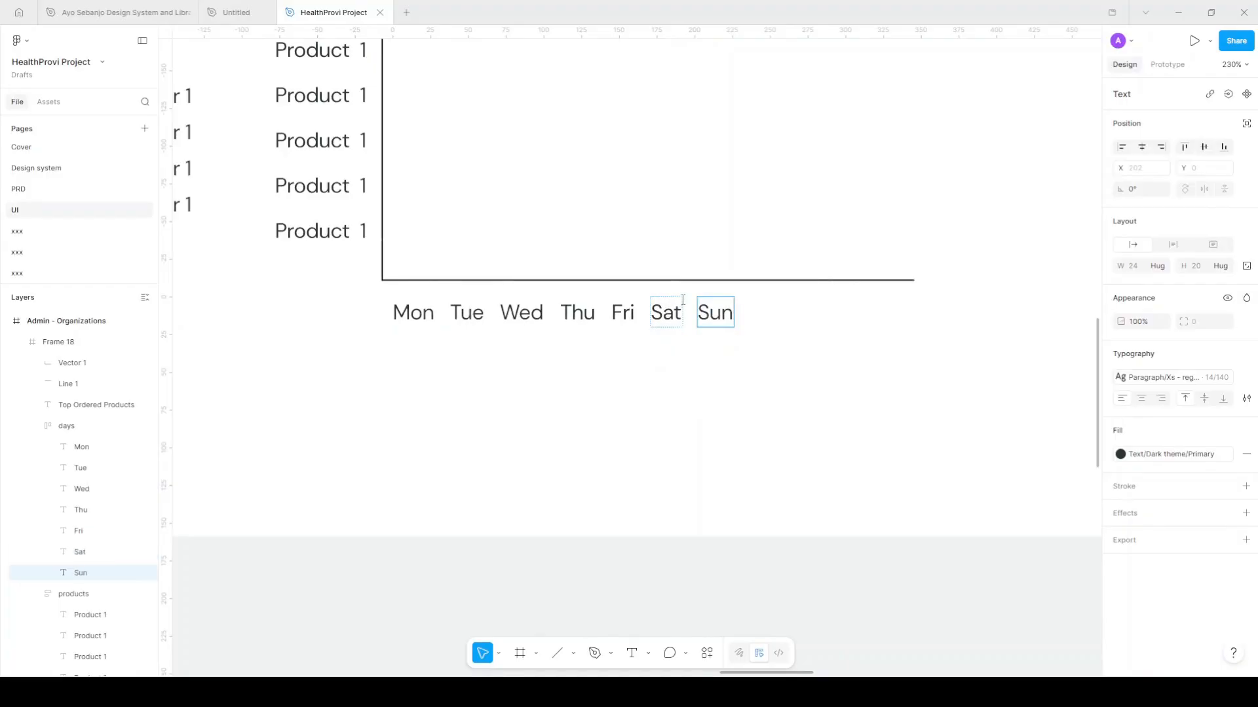
pyautogui.press('Escape')
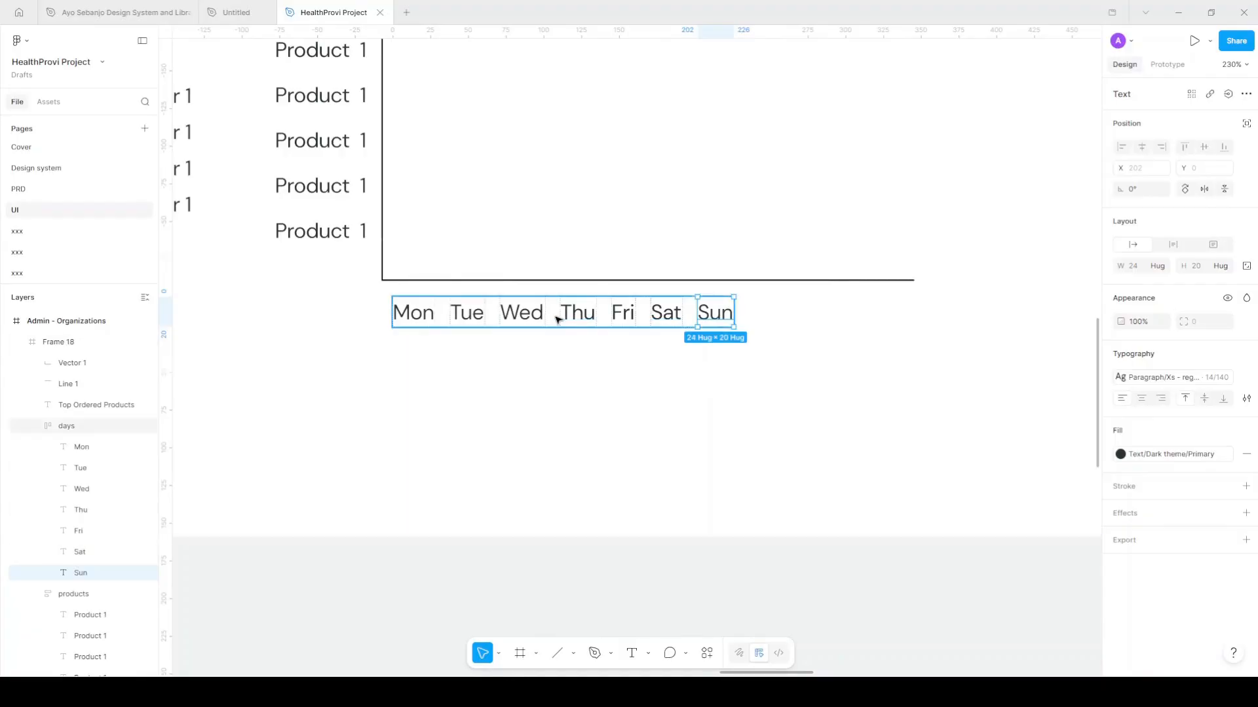
# Stretch the days row to the axis width and set its gap to Auto
pyautogui.press('Escape')
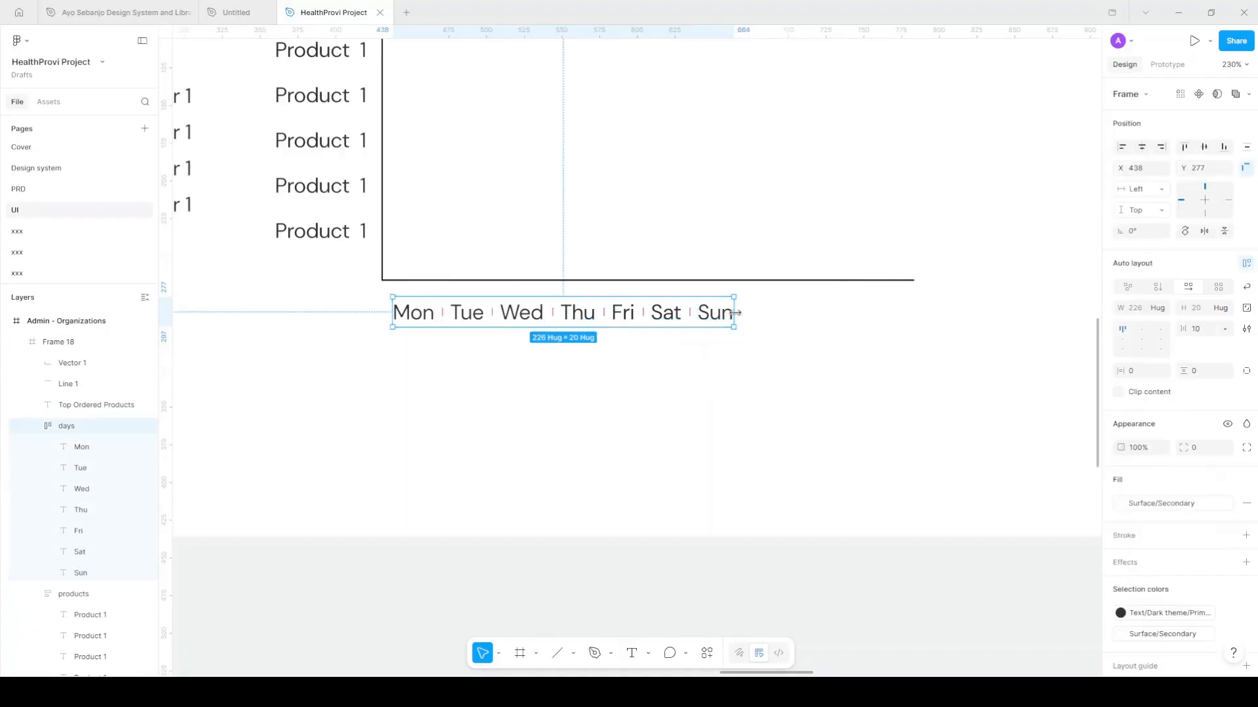
pyautogui.moveTo(735, 312); pyautogui.dragTo(914, 303)
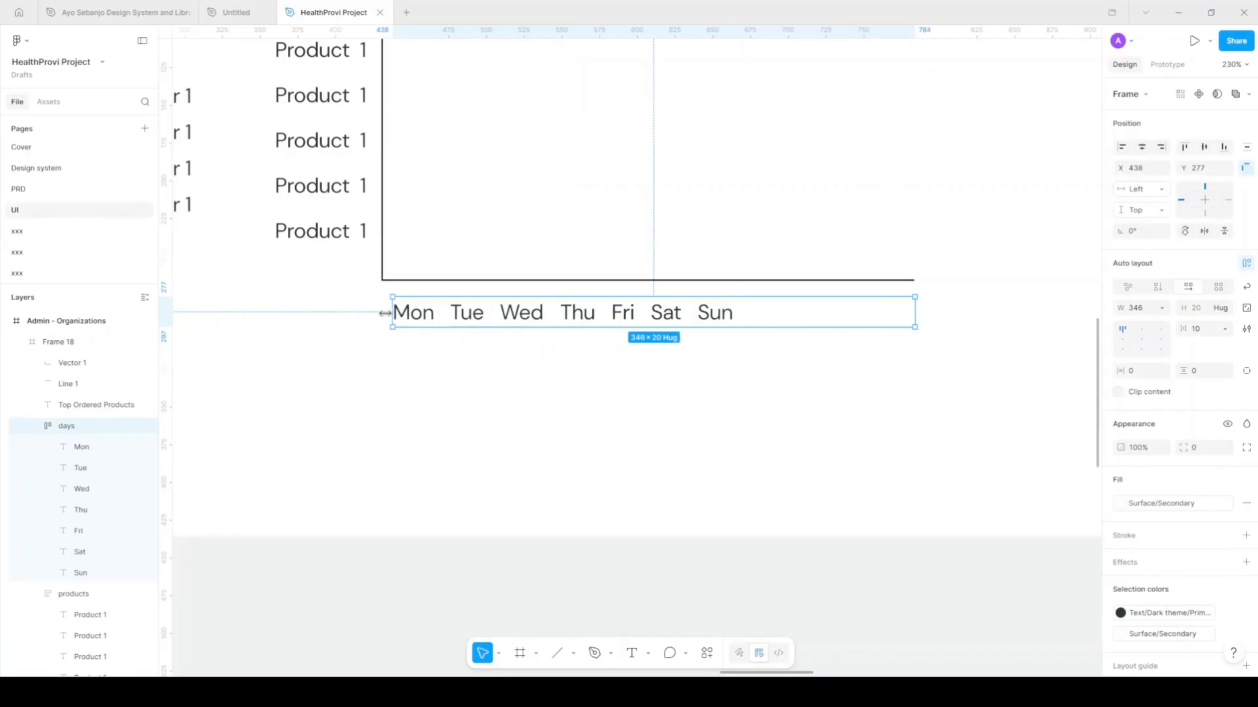
pyautogui.moveTo(391, 313); pyautogui.dragTo(378, 313)
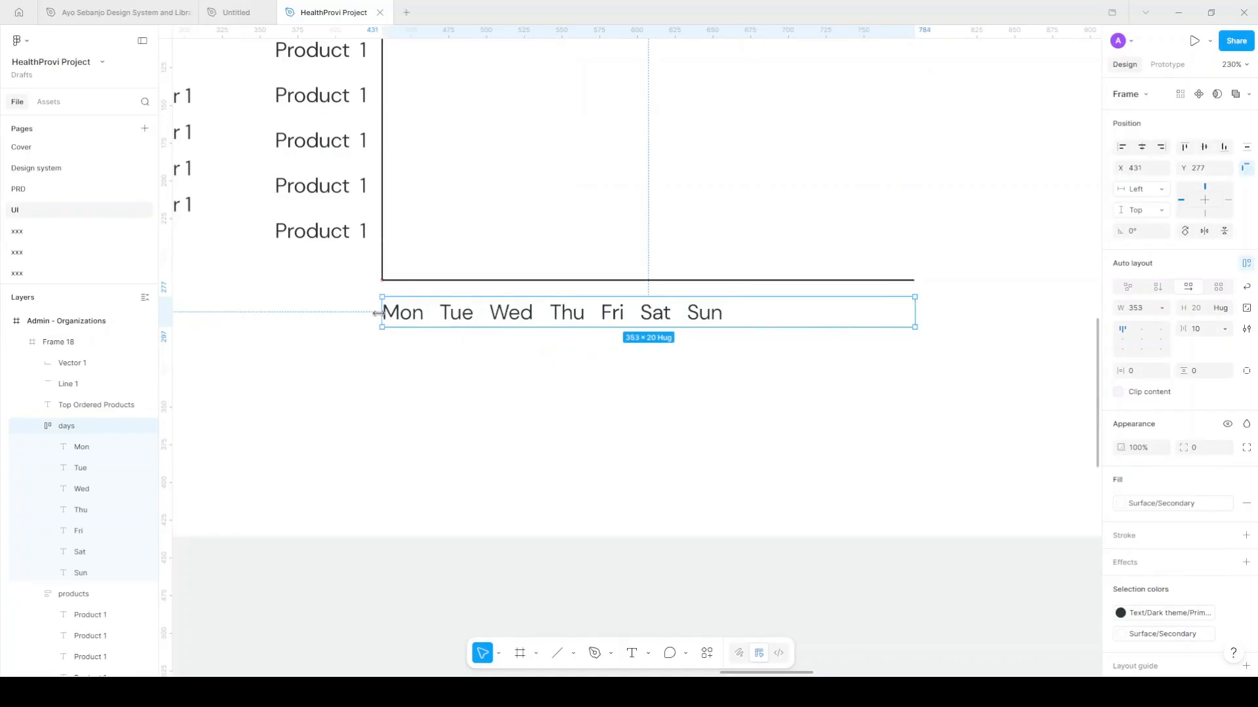
pyautogui.doubleClick(1122, 346)
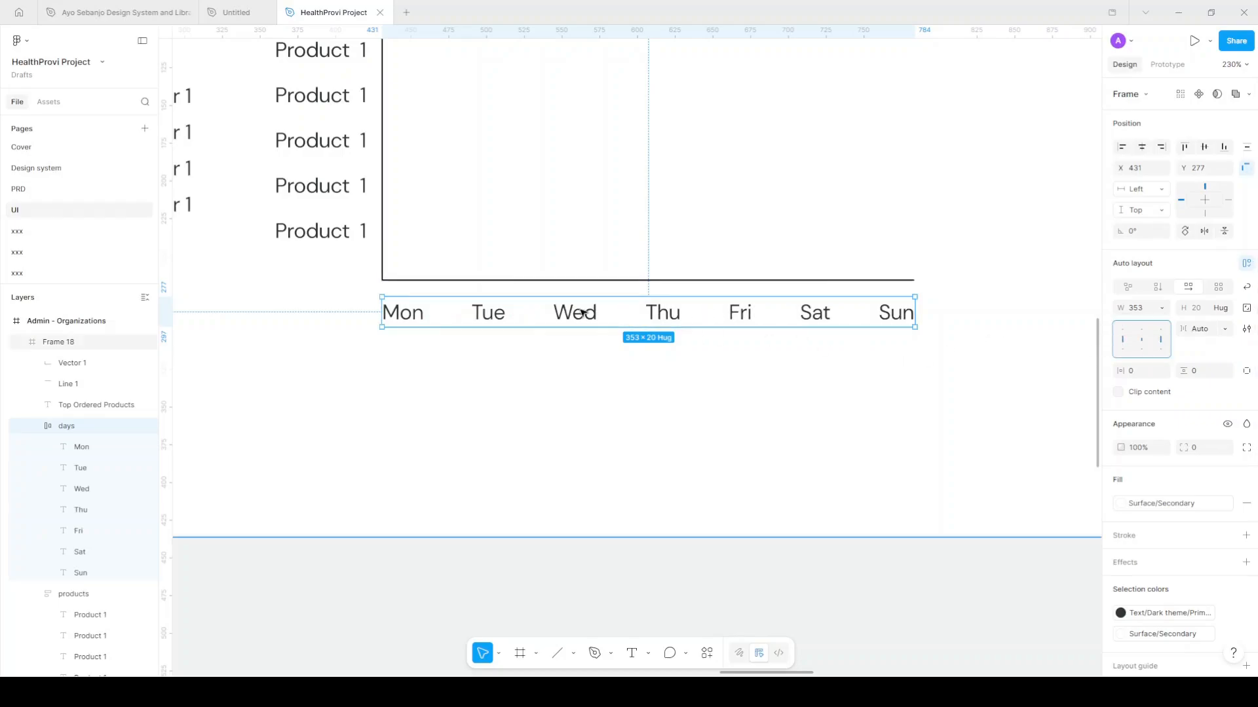
pyautogui.scroll(3, 469, 401)
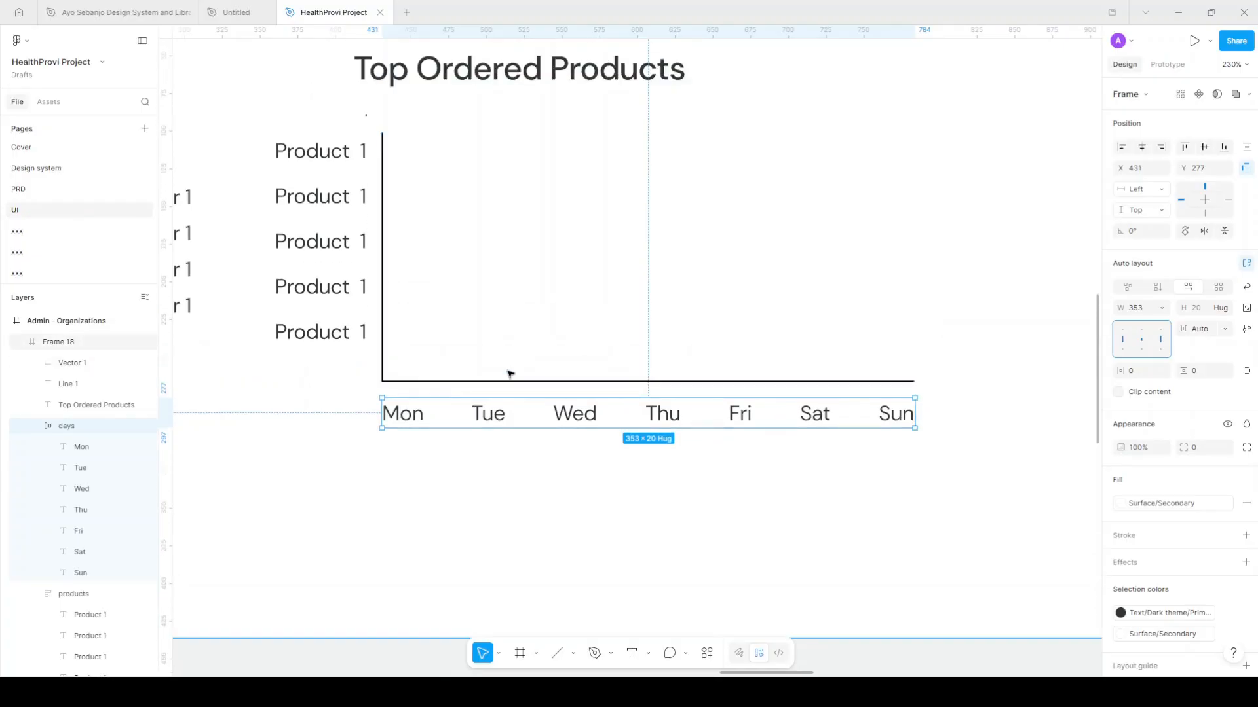
pyautogui.scroll(-2, 509, 373)
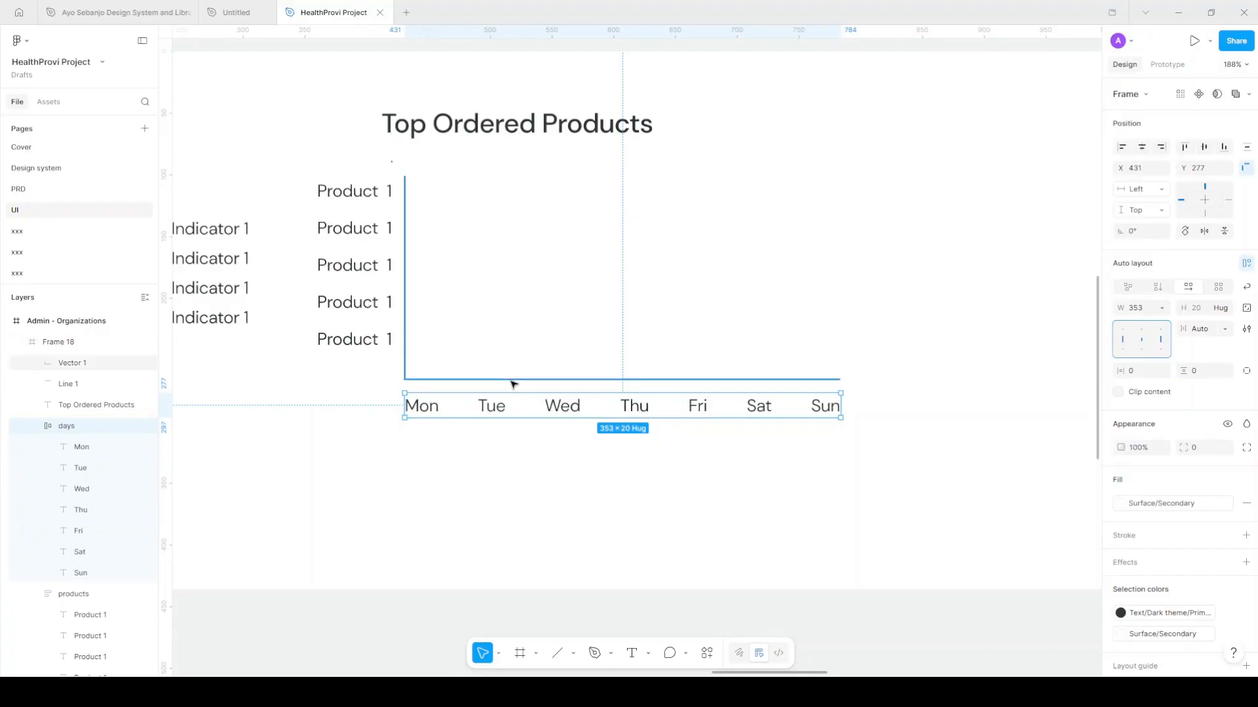
# Apply the Stroke colour style to the chart axes' outline
pyautogui.click(514, 378)
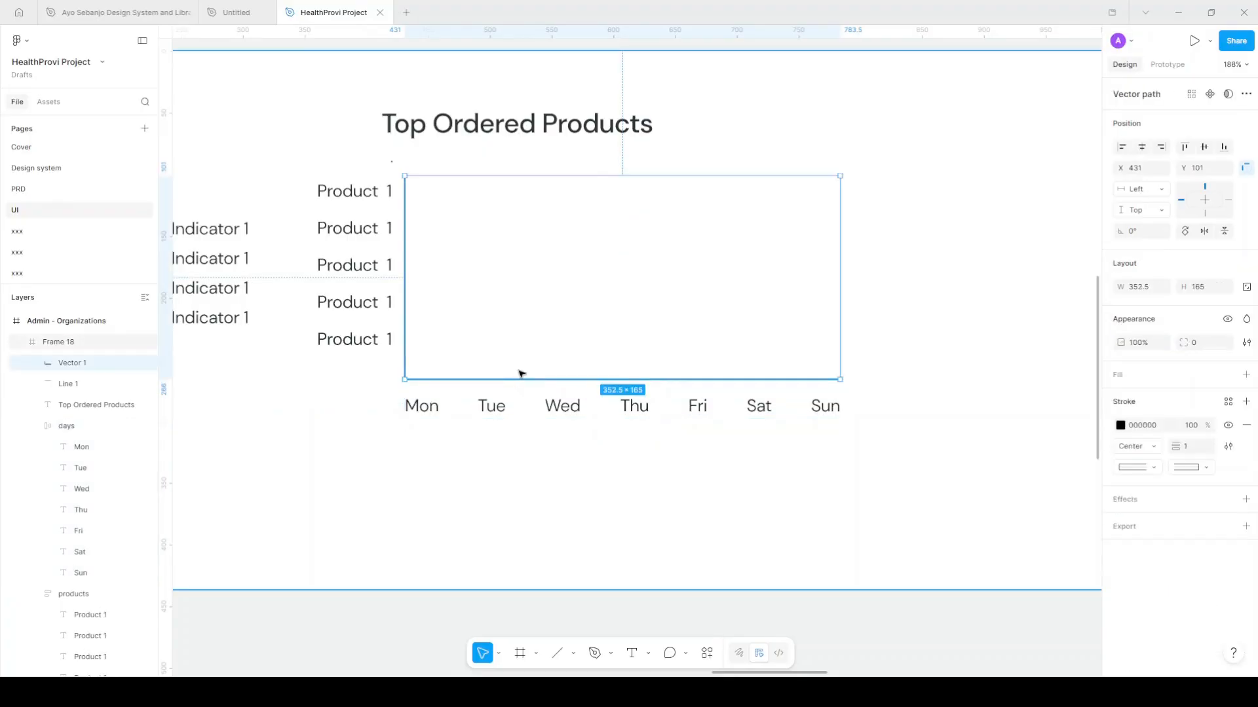
pyautogui.click(1228, 402)
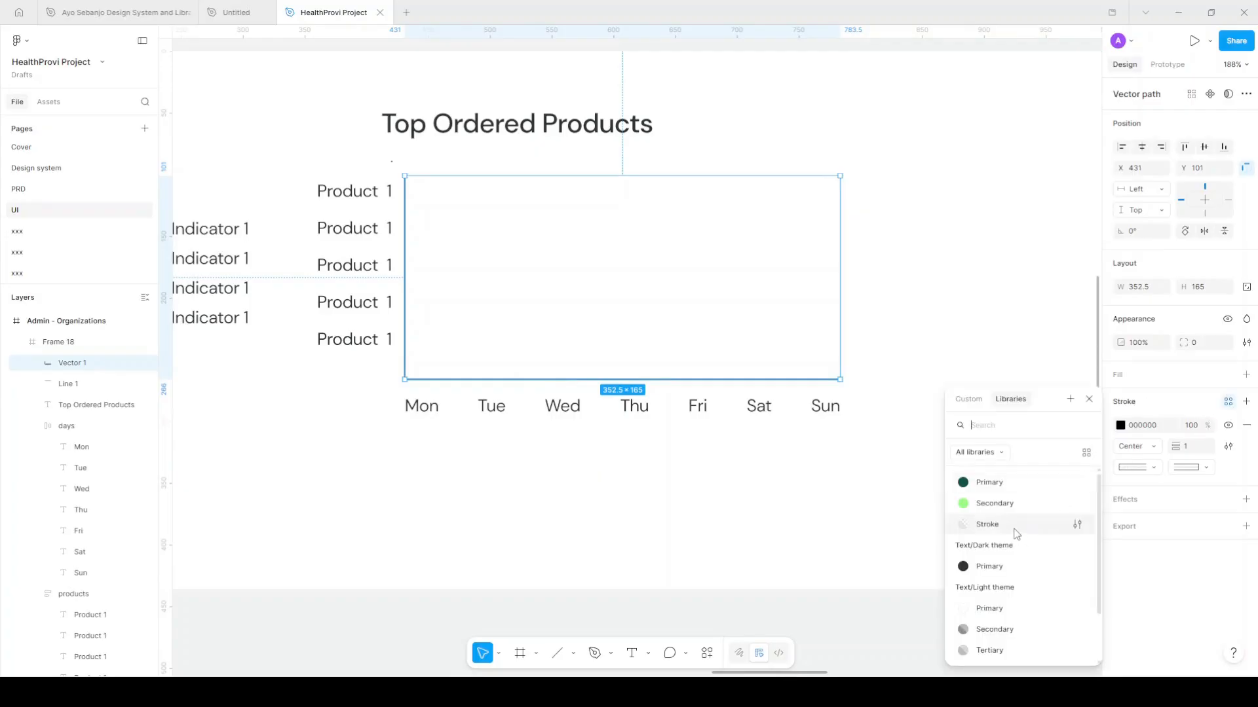
pyautogui.click(987, 525)
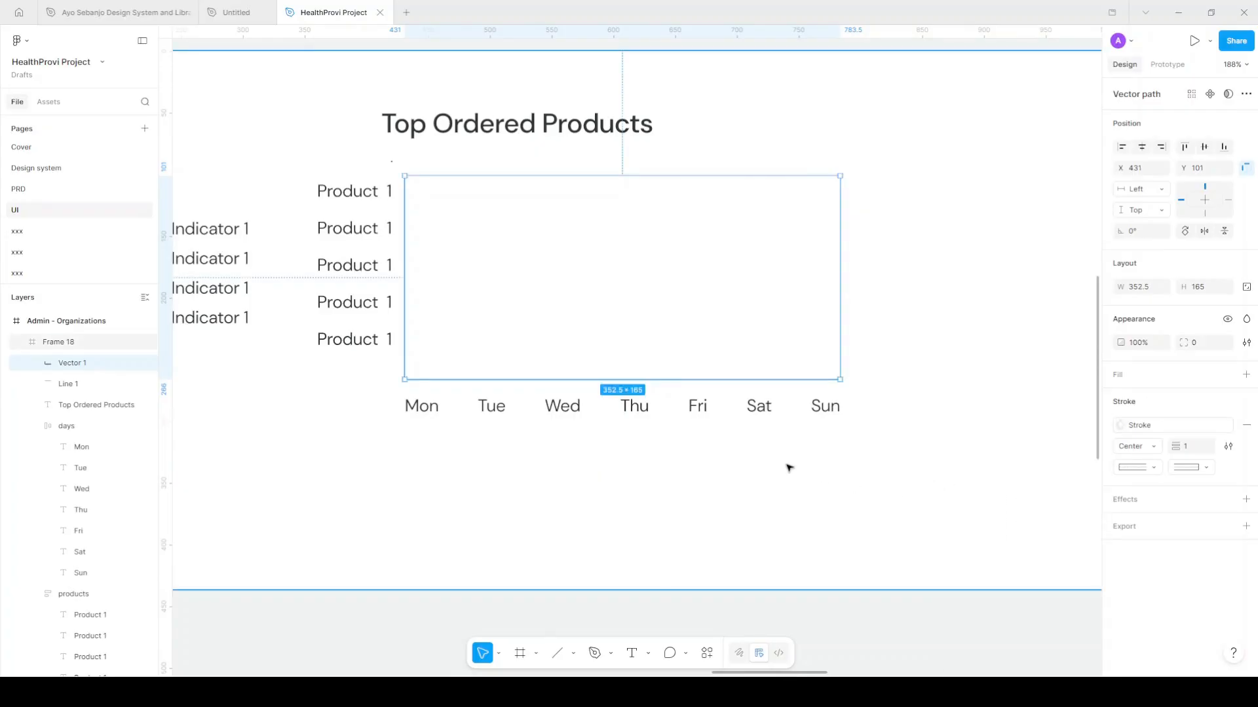
pyautogui.press('Escape')
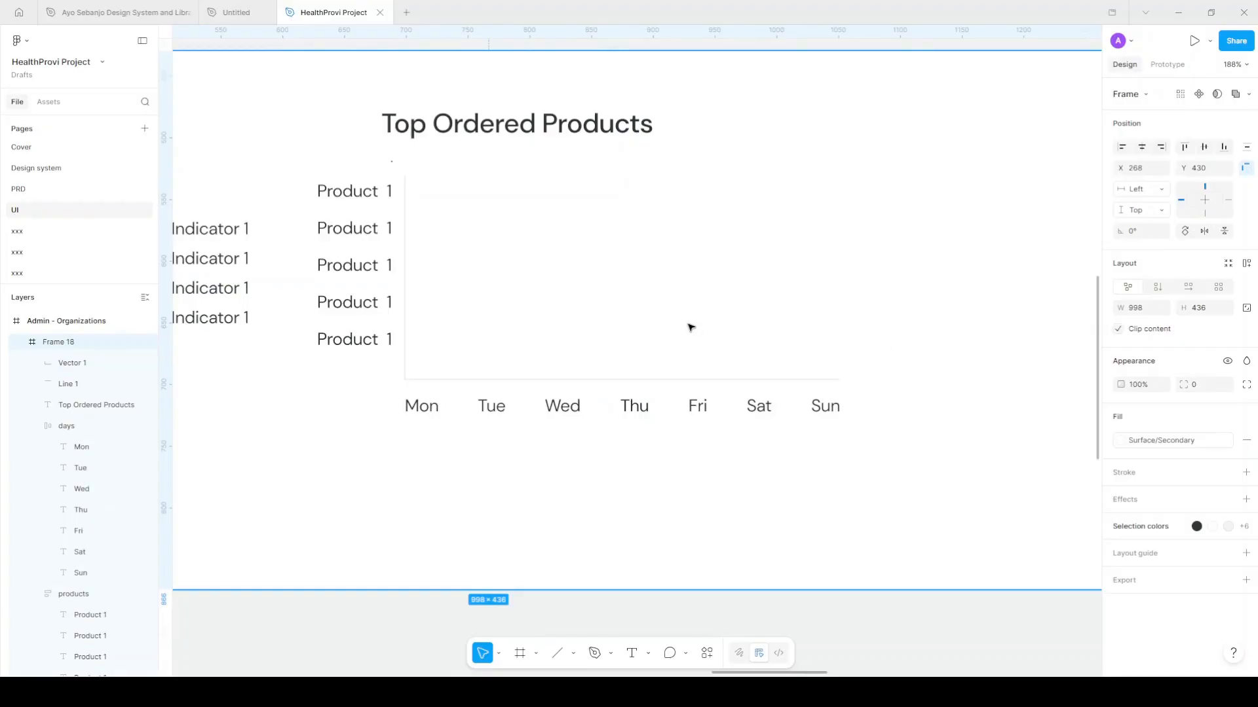
pyautogui.scroll(-5, 689, 327)
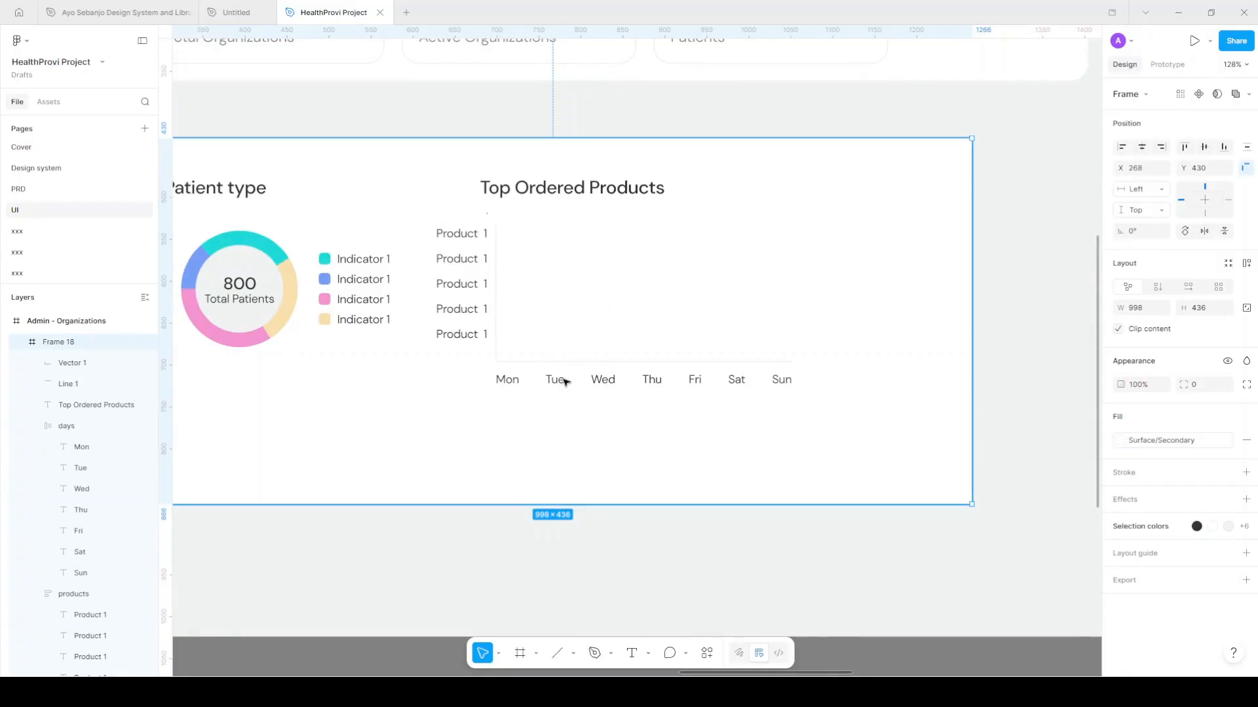
# Draw an eight-point zigzag path with the Pen tool above the weekdays from Mon to Sun
pyautogui.click(595, 654)
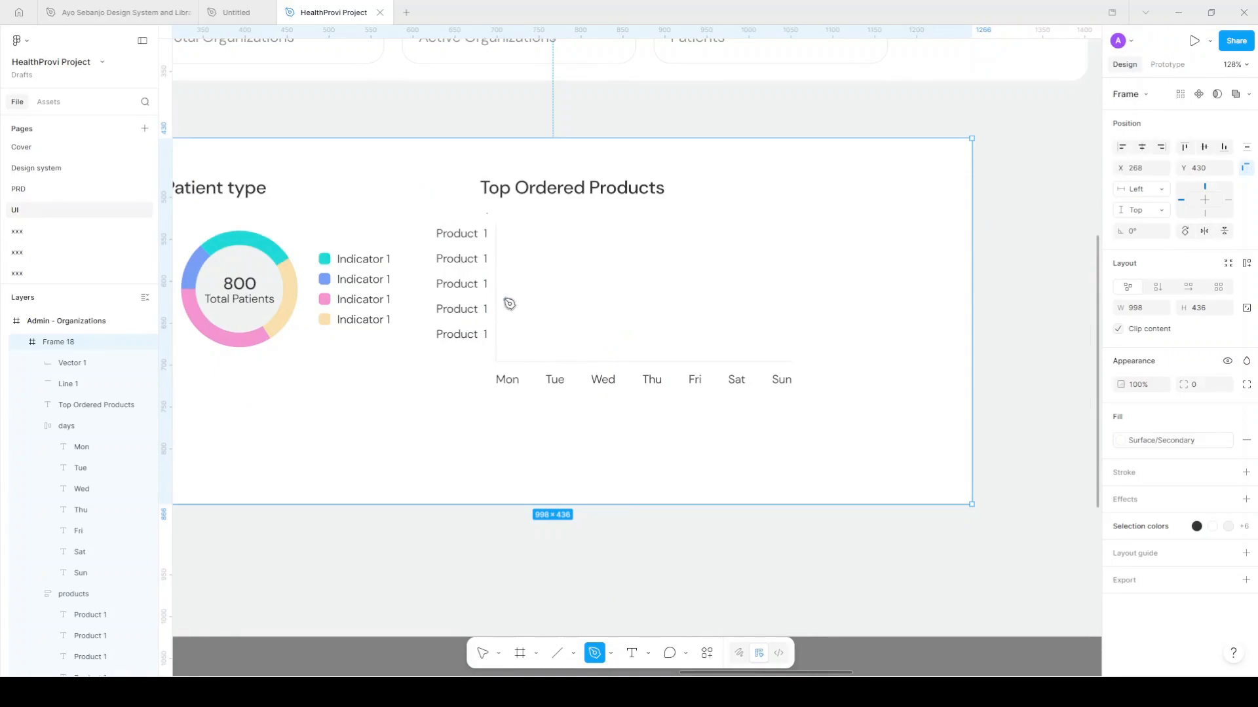
pyautogui.click(542, 258)
pyautogui.click(580, 298)
pyautogui.click(613, 253)
pyautogui.click(653, 308)
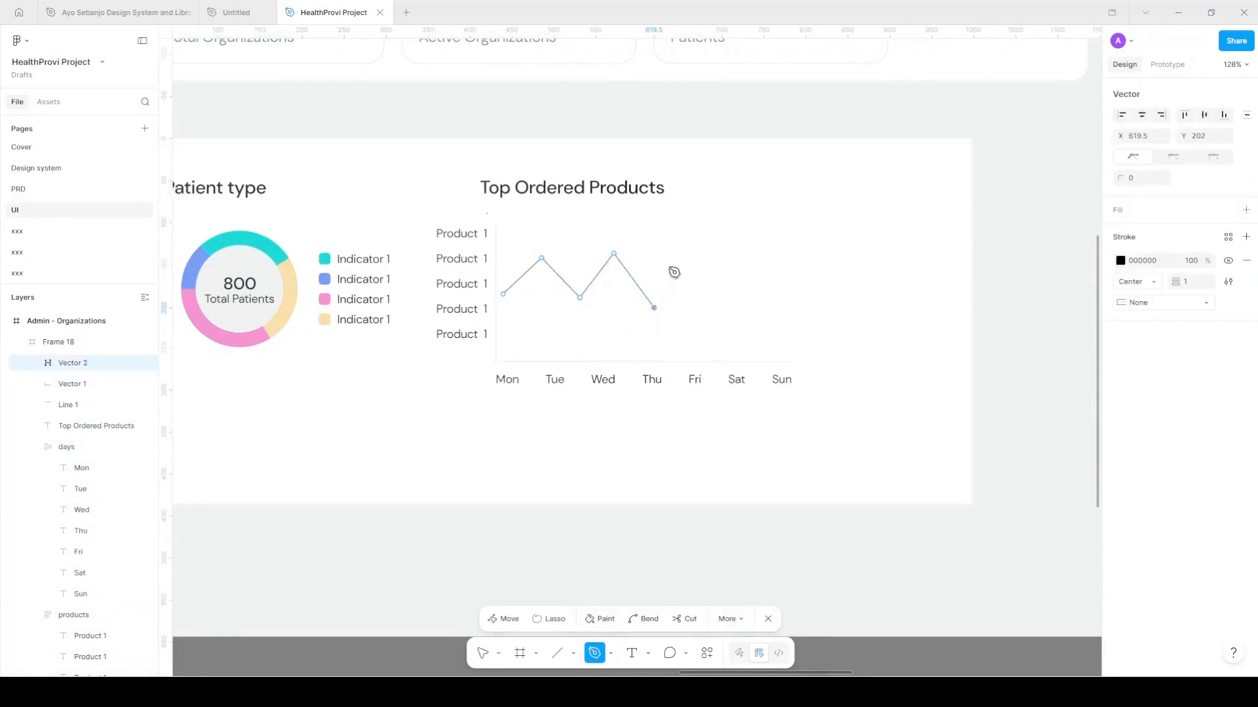
pyautogui.click(688, 238)
pyautogui.click(756, 333)
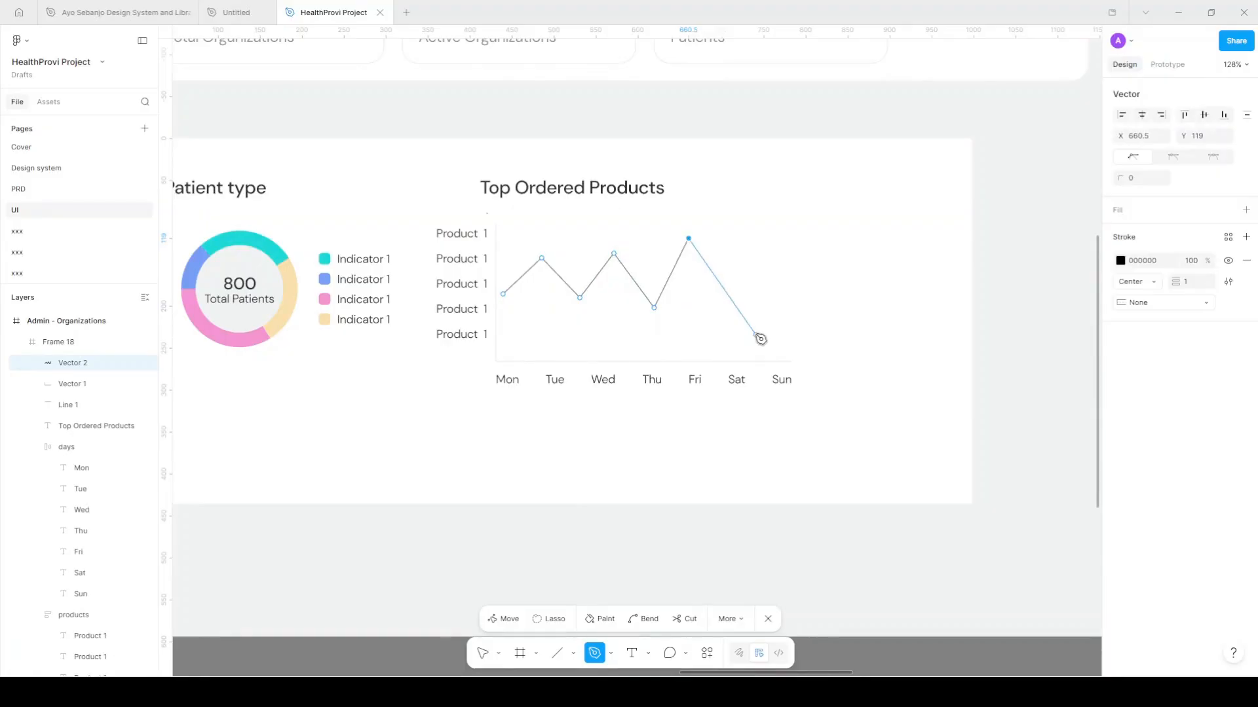
pyautogui.click(769, 290)
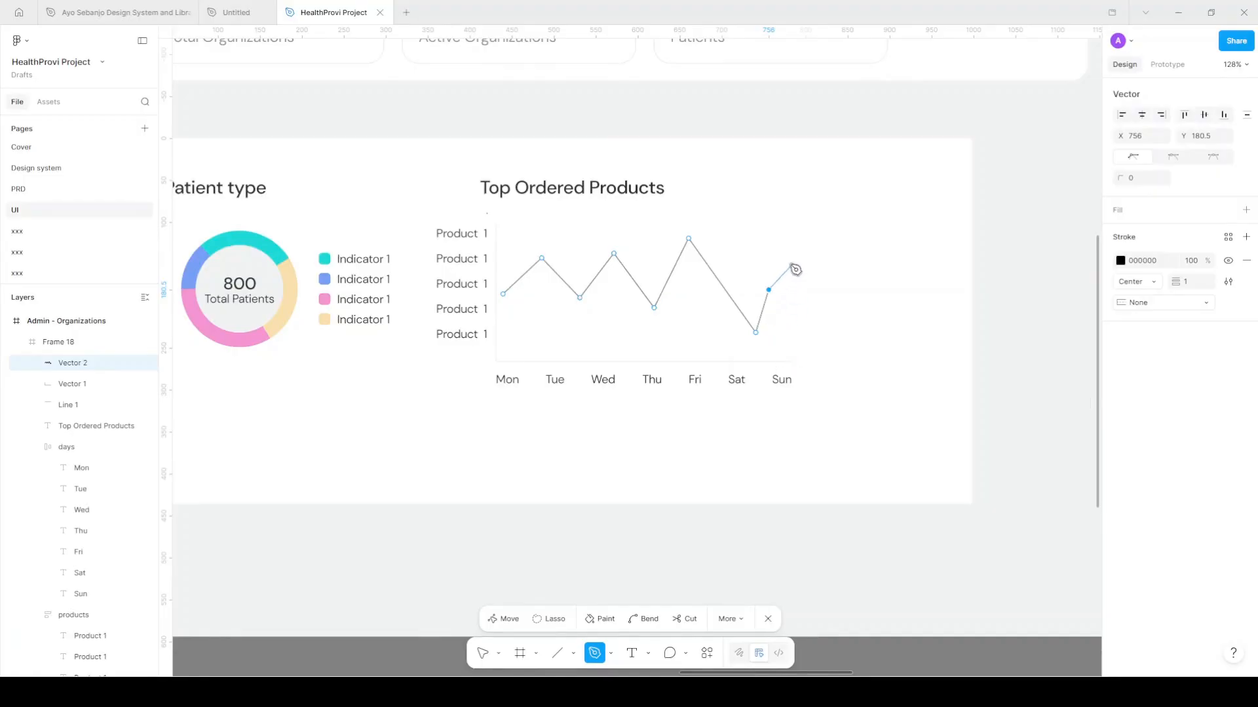
pyautogui.click(784, 265)
pyautogui.press('Escape')
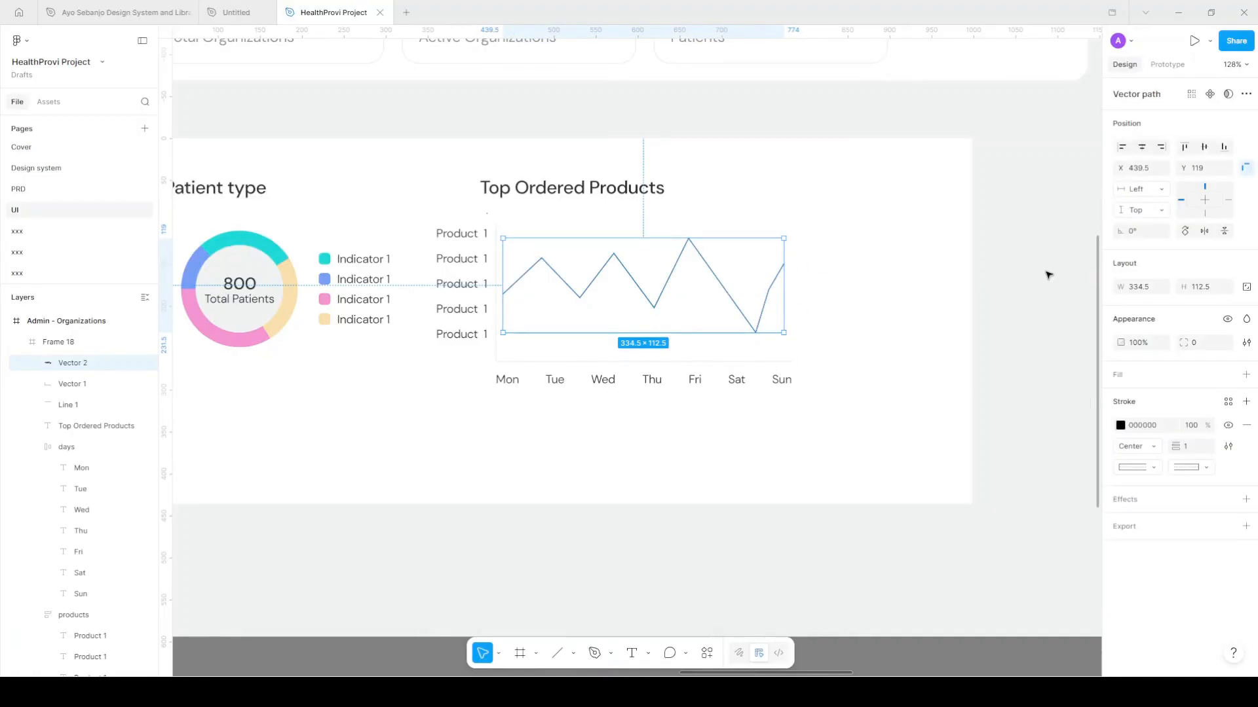
pyautogui.click(1042, 279)
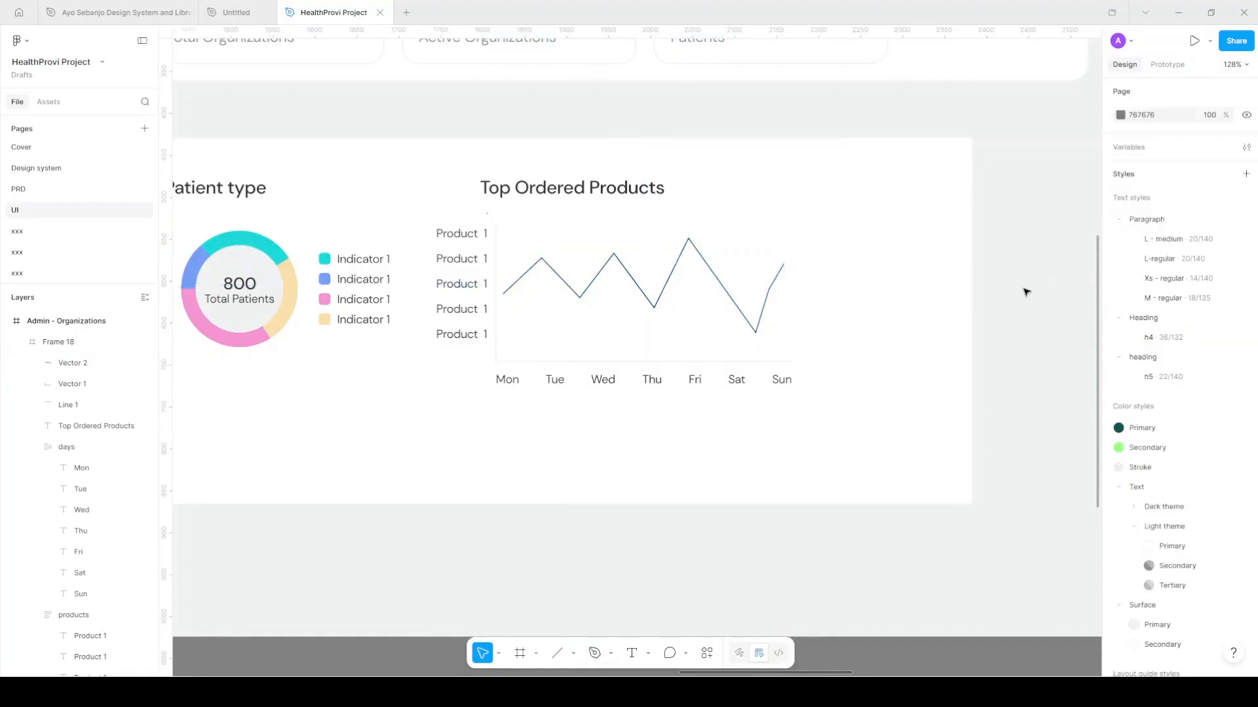
pyautogui.click(736, 304)
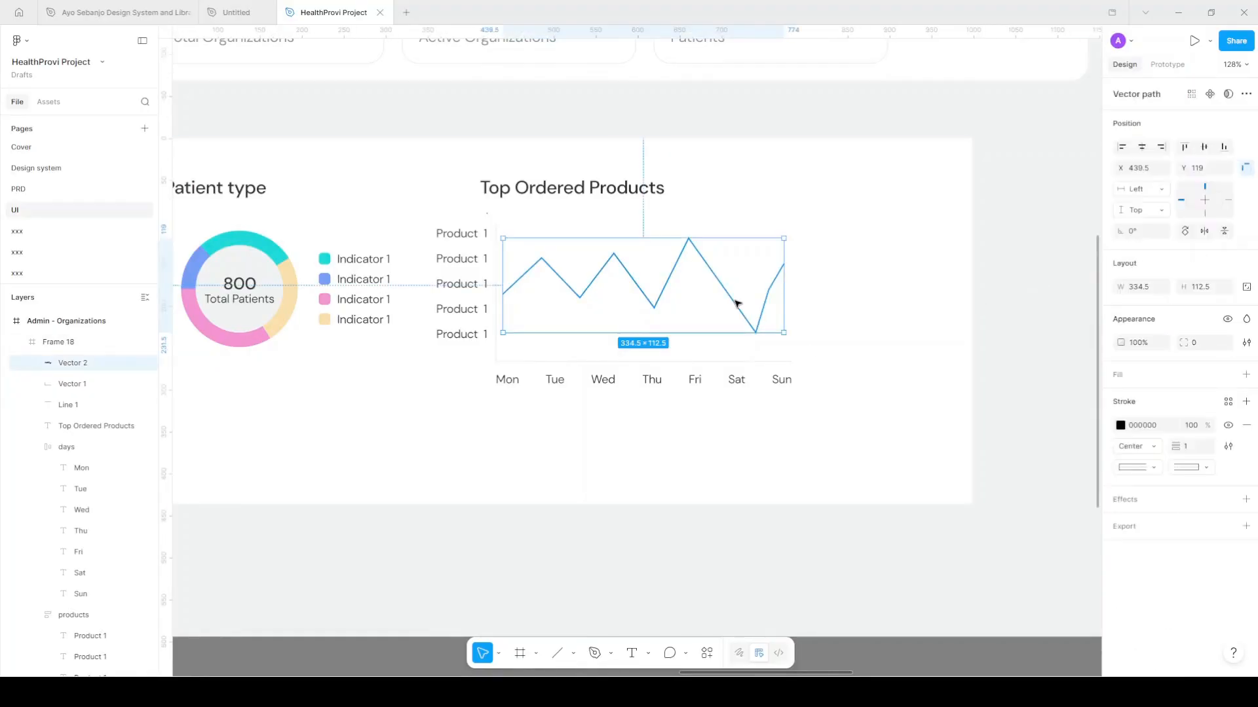
# Delete the hand-drawn line graph and search the plugins for 'chart'
pyautogui.press('Delete')
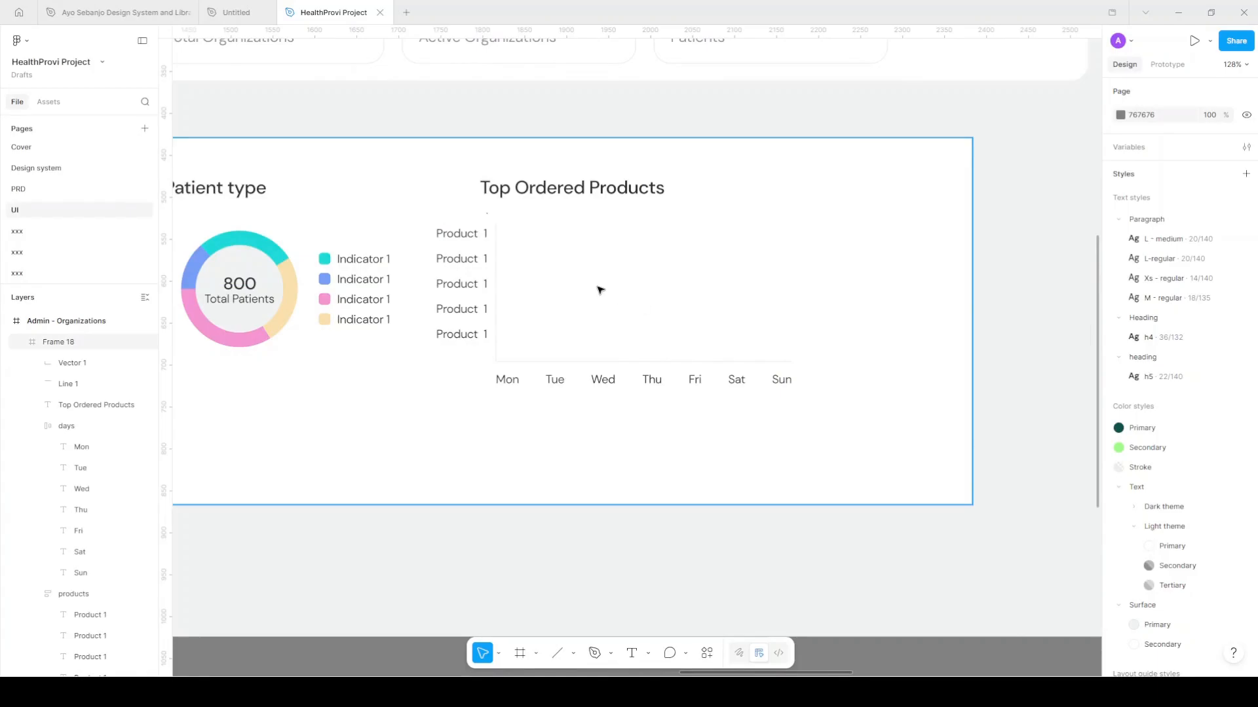
pyautogui.rightClick(600, 291)
pyautogui.moveTo(702, 536)
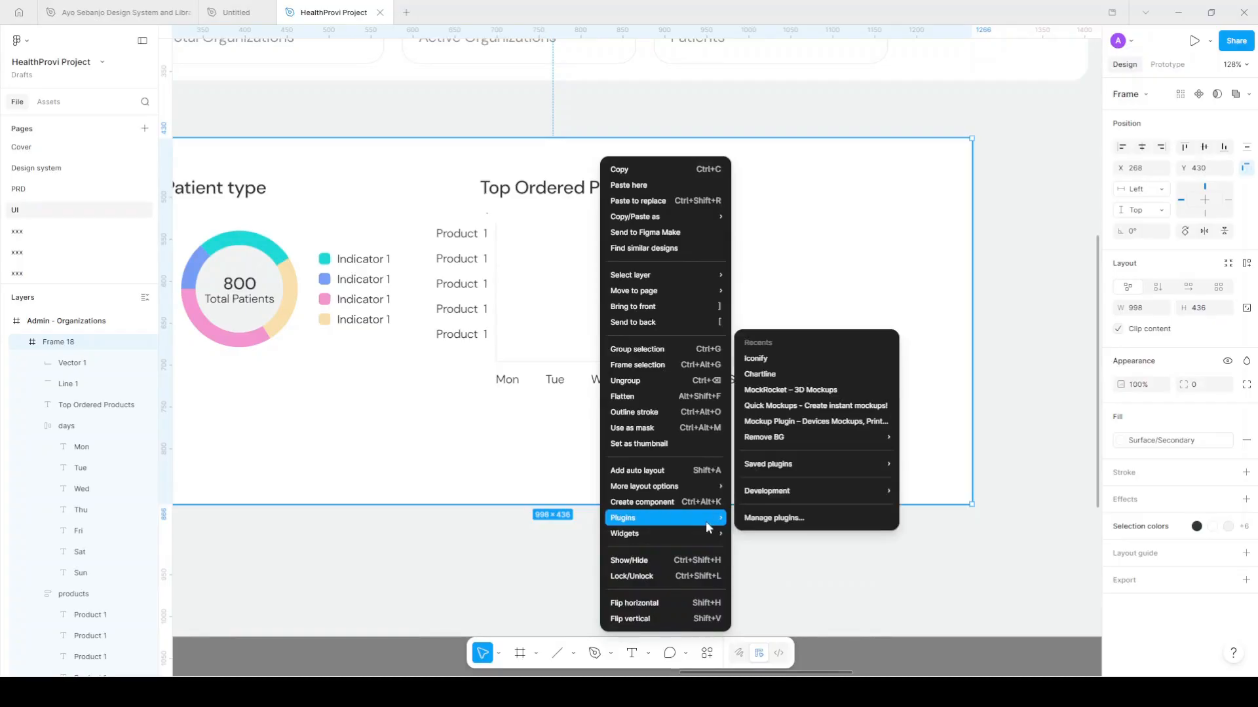
pyautogui.click(778, 523)
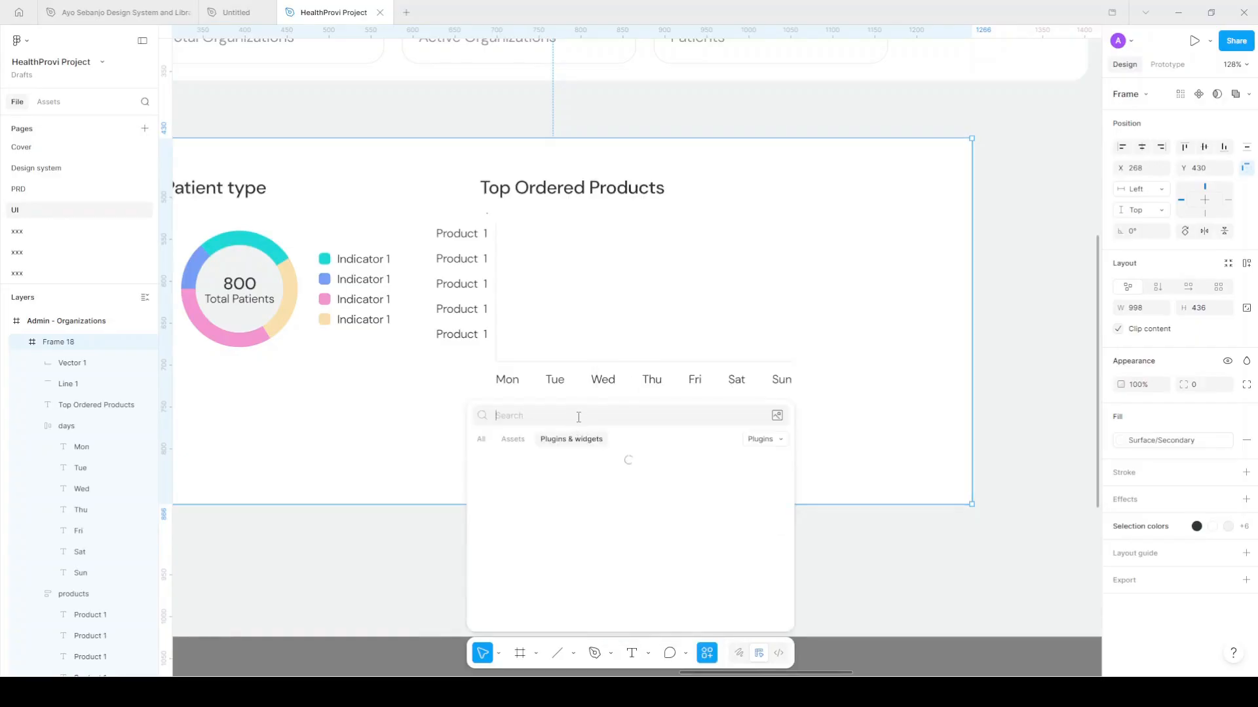
pyautogui.write('chart')
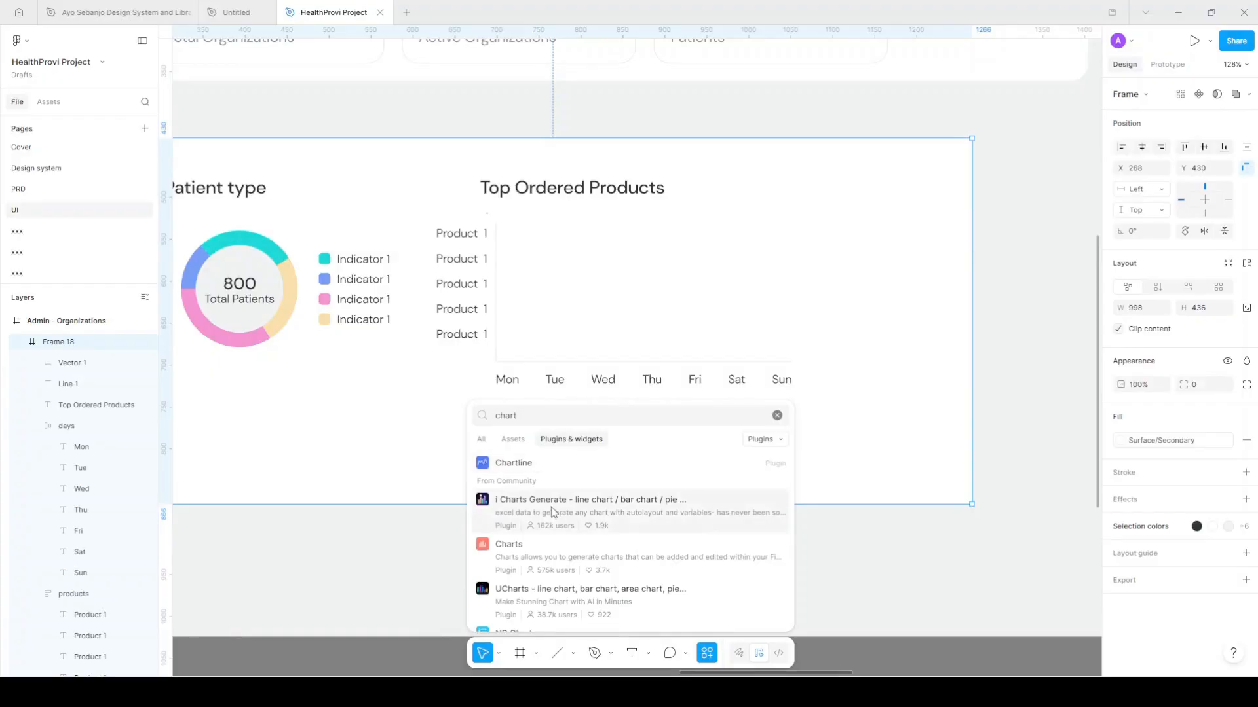
# In Chartline, tune the Points and Slope sliders and compare Straight versus Curved lines
pyautogui.click(536, 470)
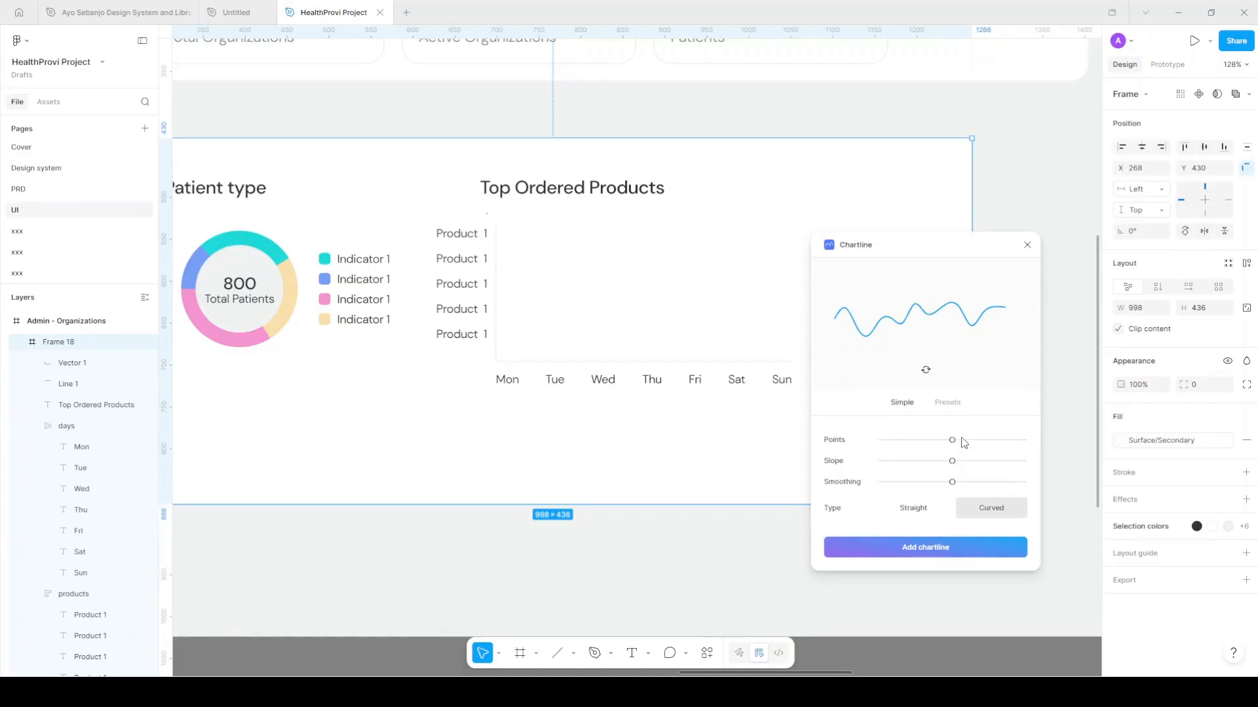
pyautogui.moveTo(952, 440); pyautogui.dragTo(953, 489)
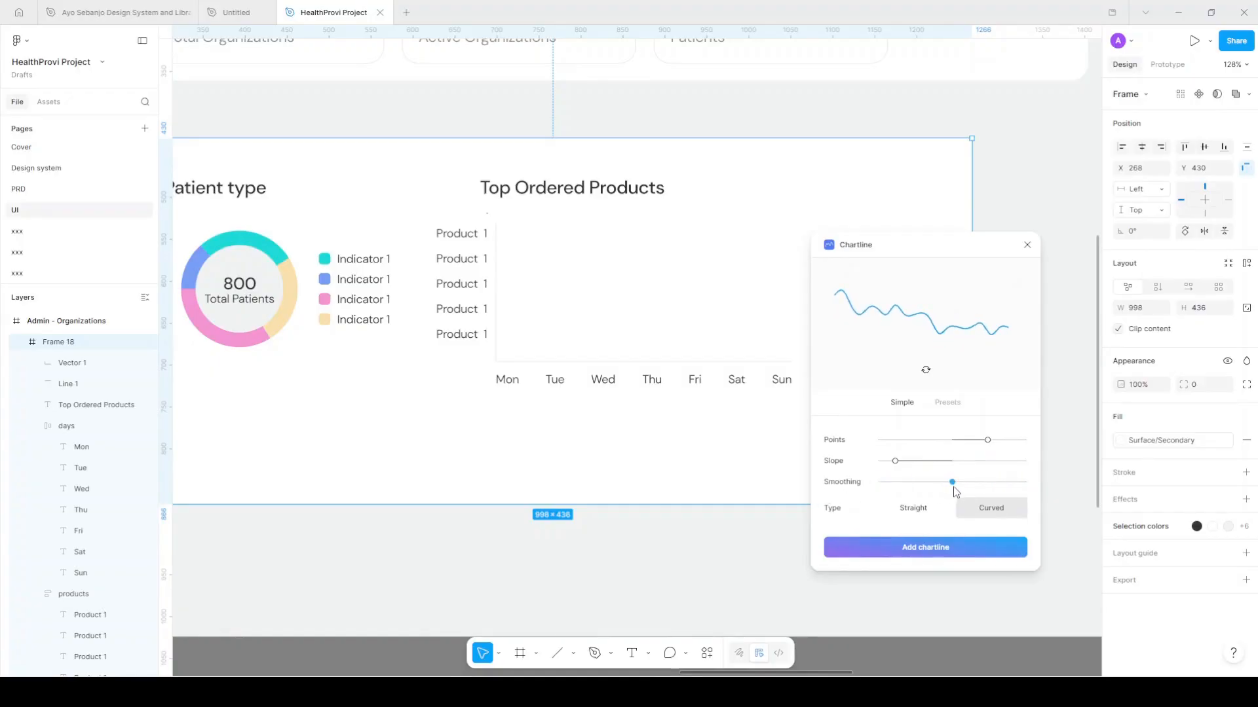
pyautogui.moveTo(896, 462); pyautogui.dragTo(936, 473)
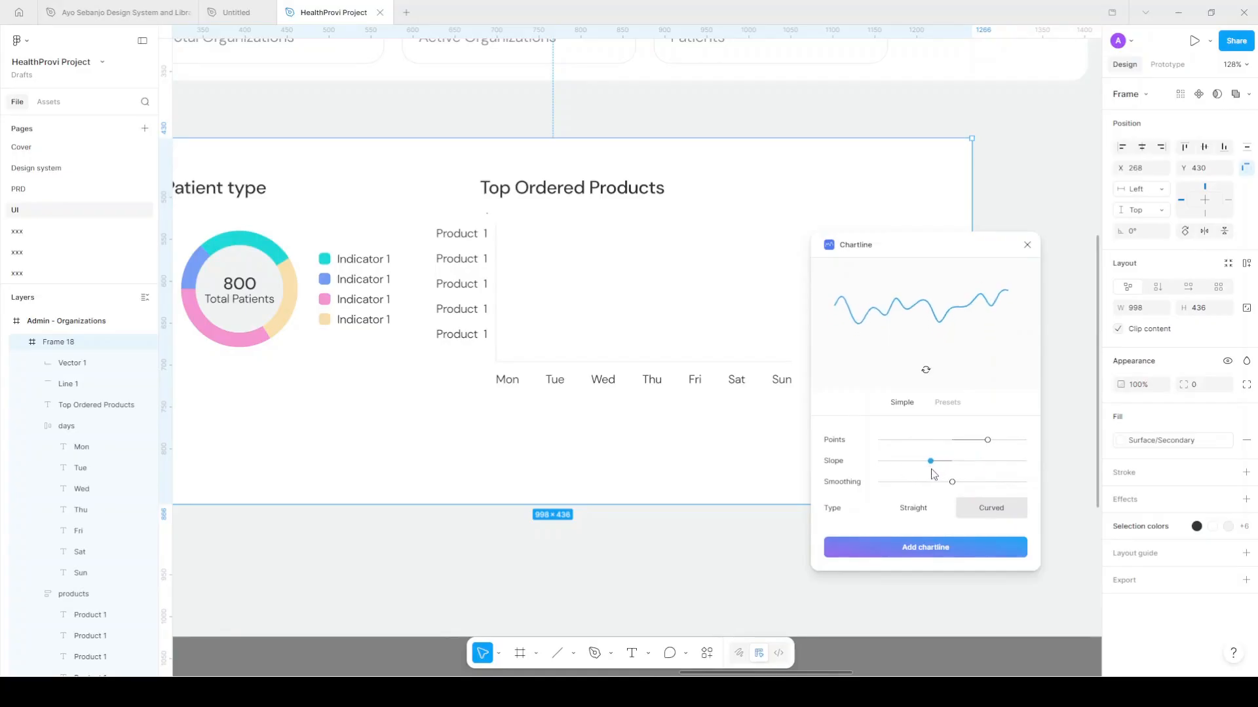
pyautogui.moveTo(987, 439); pyautogui.dragTo(1016, 441)
pyautogui.moveTo(930, 462); pyautogui.dragTo(952, 464)
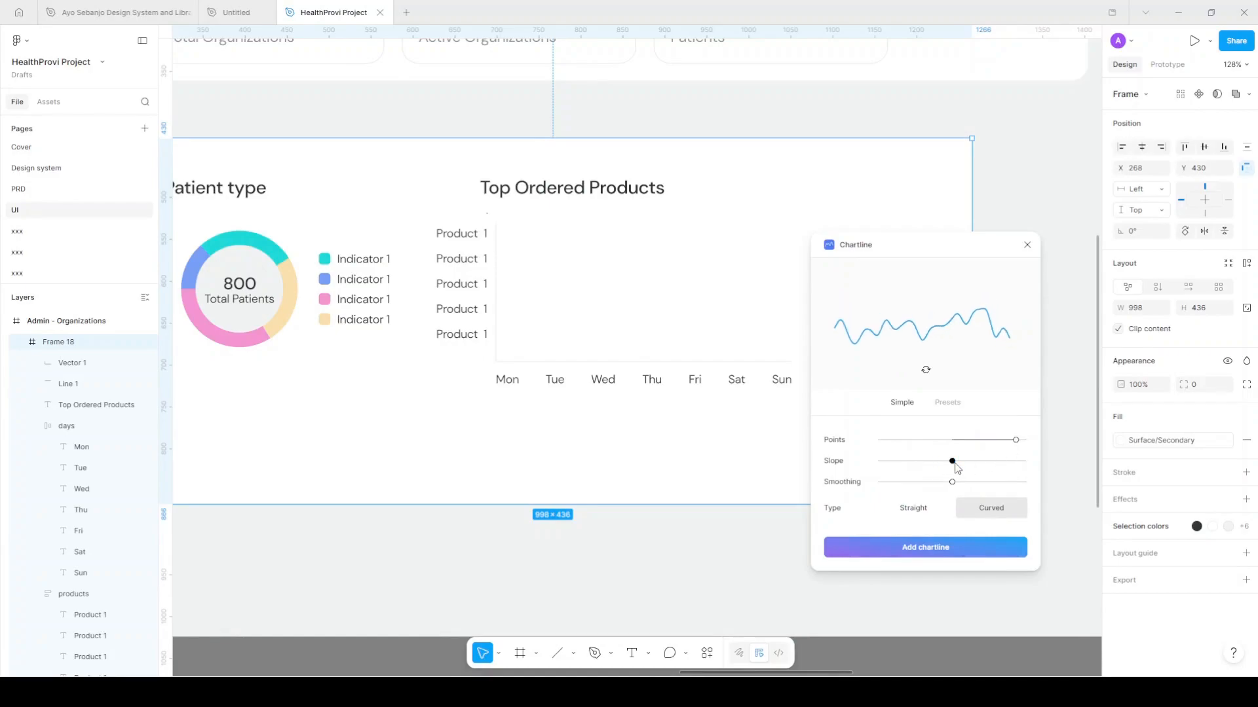
pyautogui.click(920, 515)
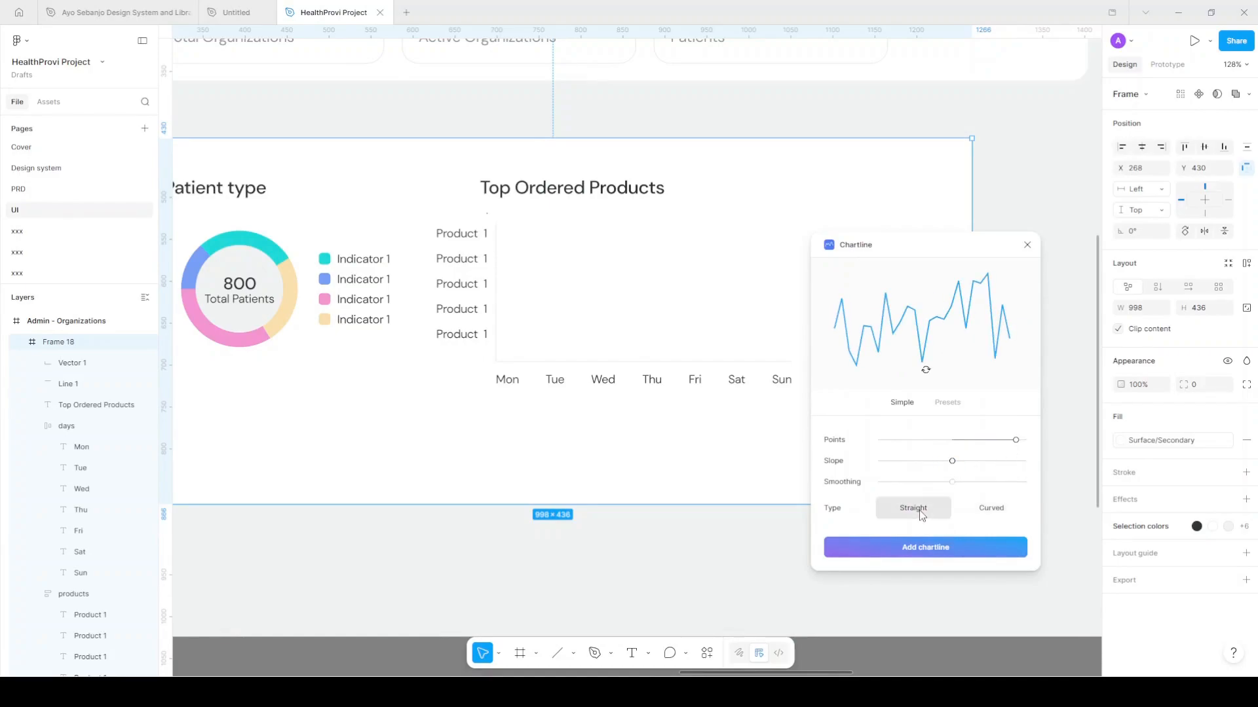
pyautogui.click(999, 511)
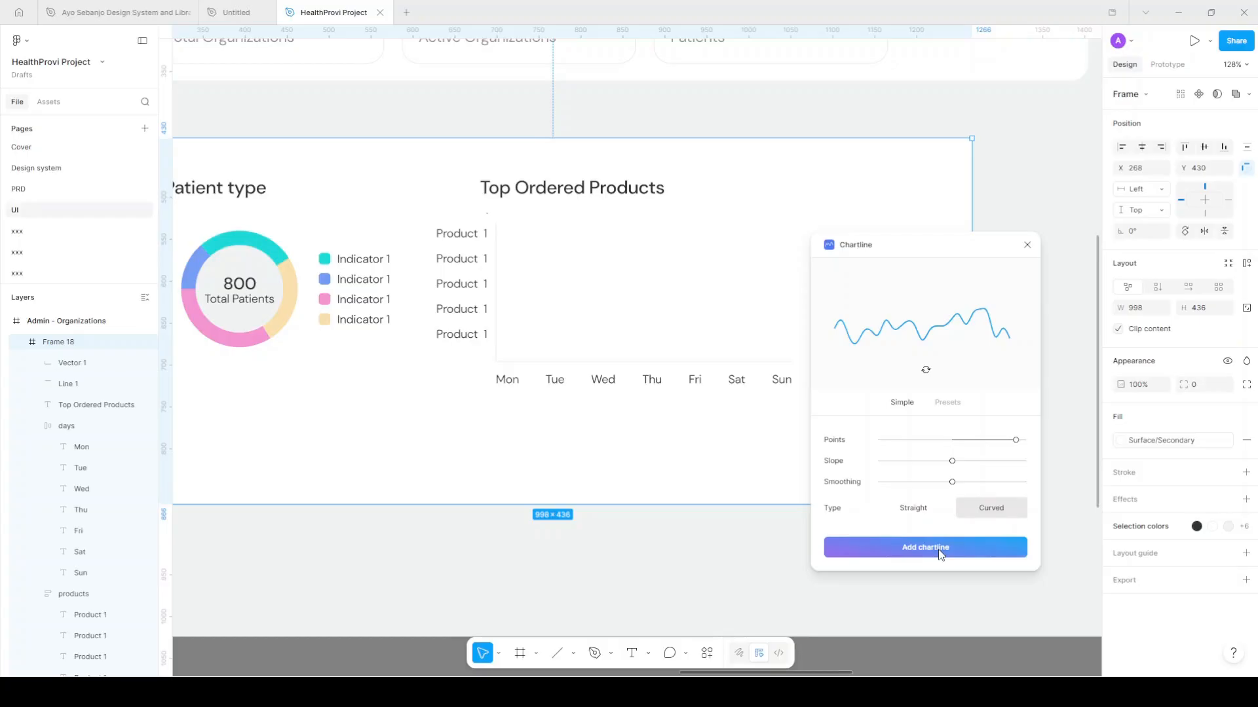
# Preview the S-curve, Tone burst, Sine wave and Normal distribution presets, then add the custom curved line
pyautogui.click(951, 405)
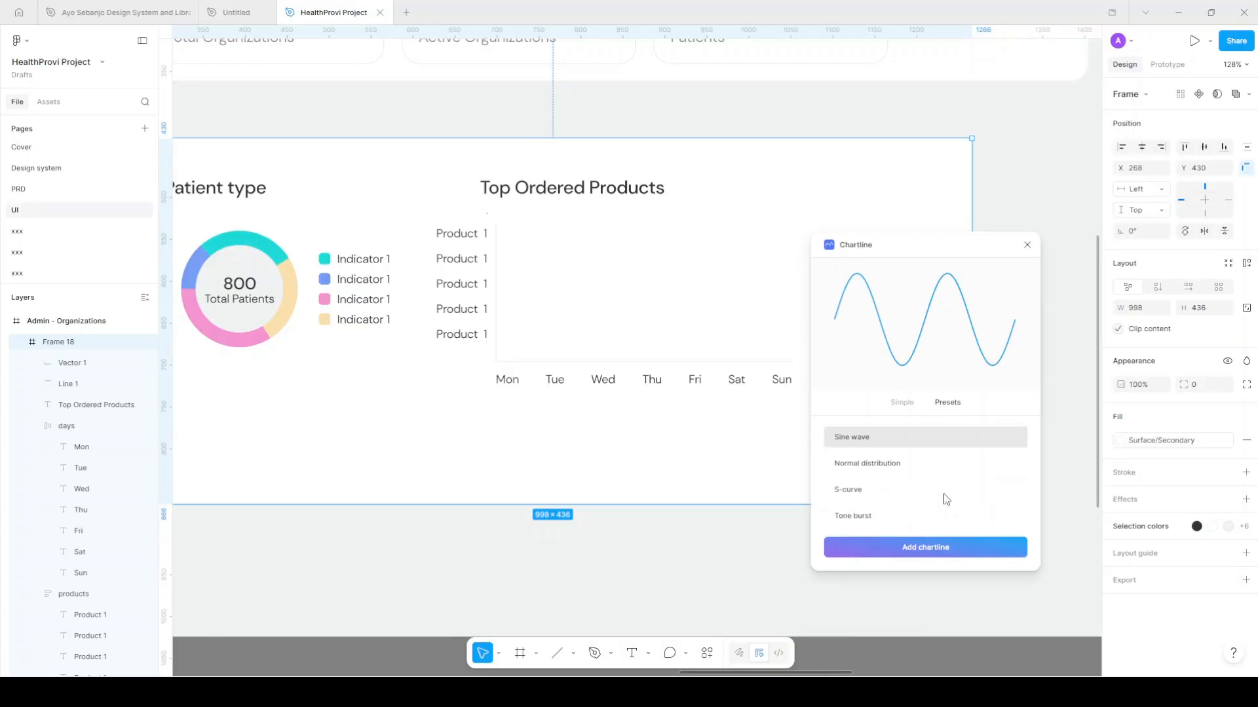
pyautogui.click(862, 493)
pyautogui.click(876, 519)
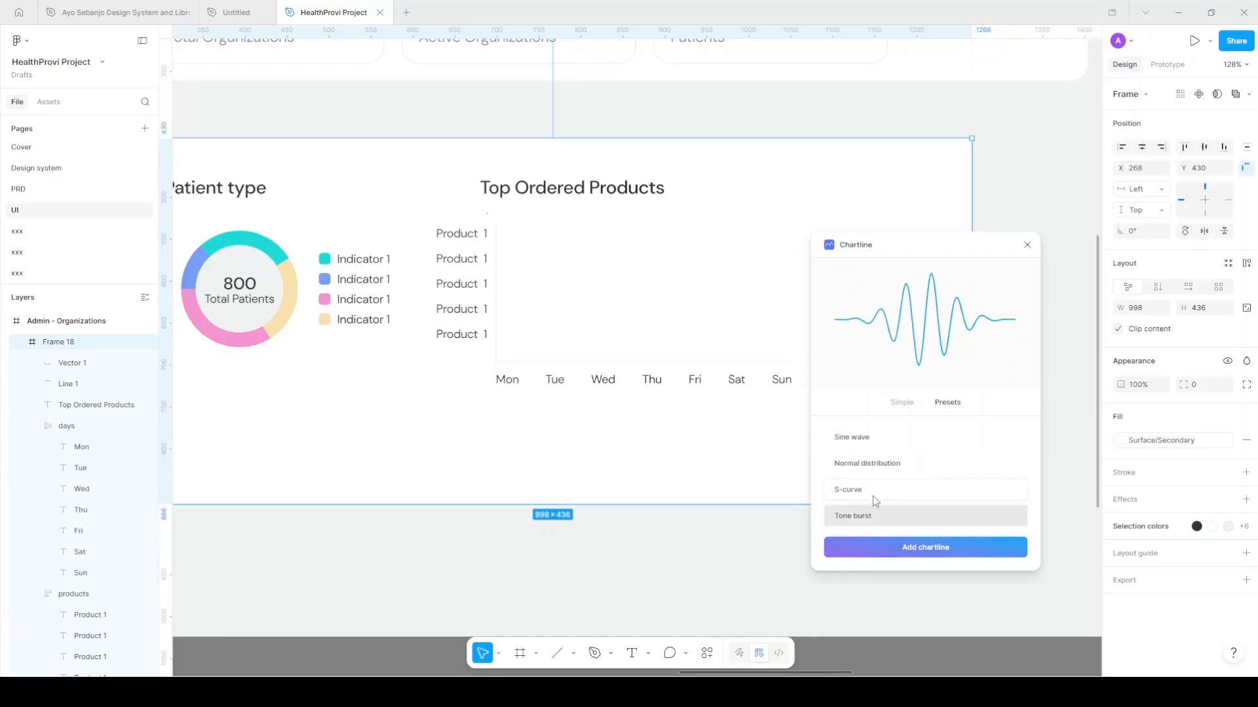
pyautogui.click(883, 444)
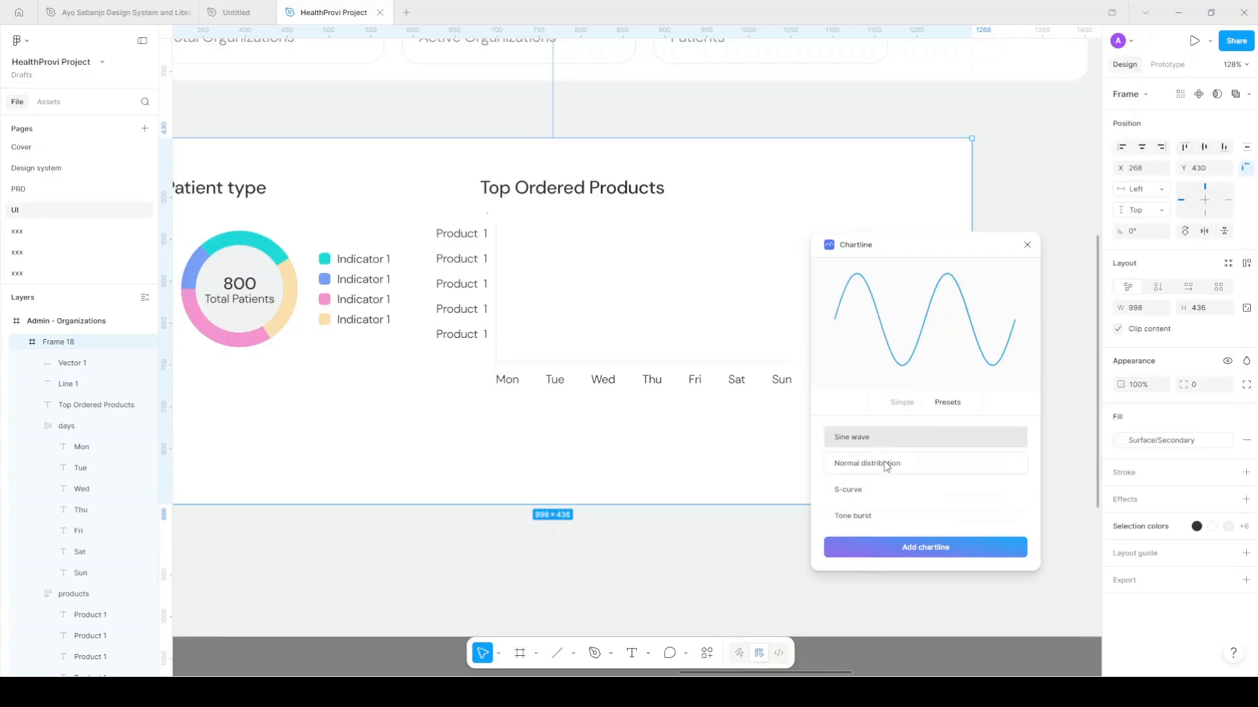
pyautogui.click(883, 461)
pyautogui.click(903, 407)
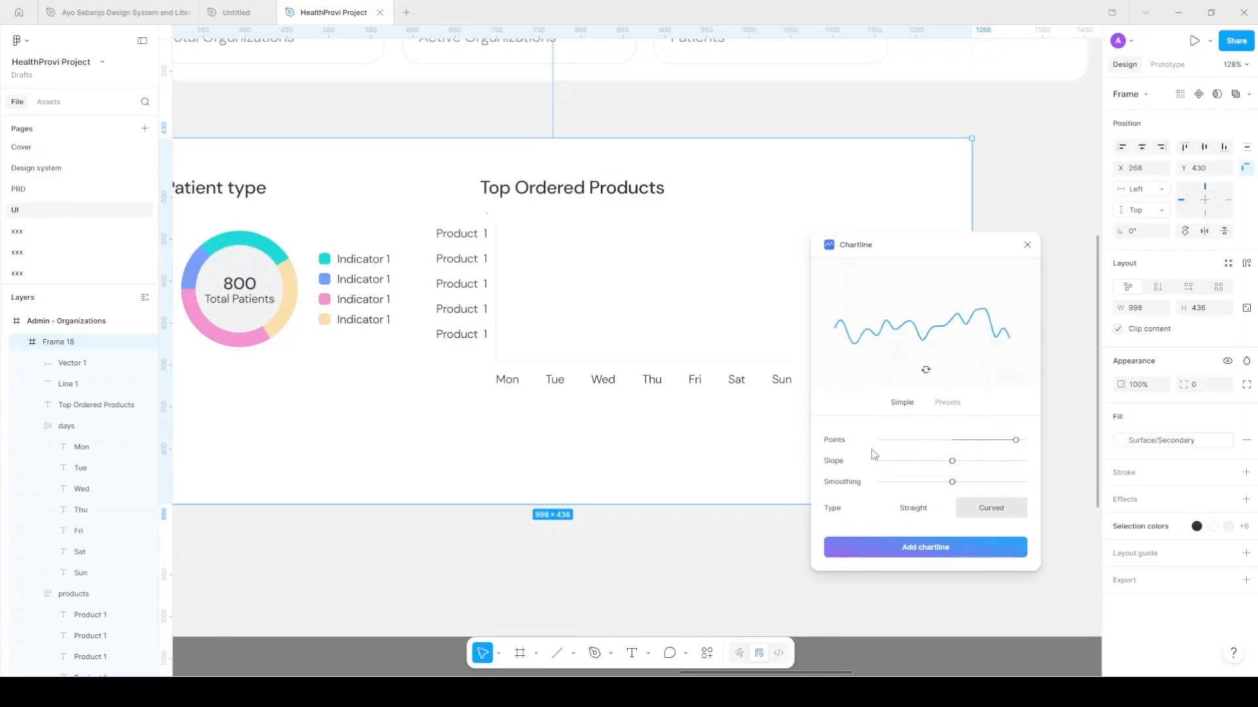
pyautogui.click(940, 562)
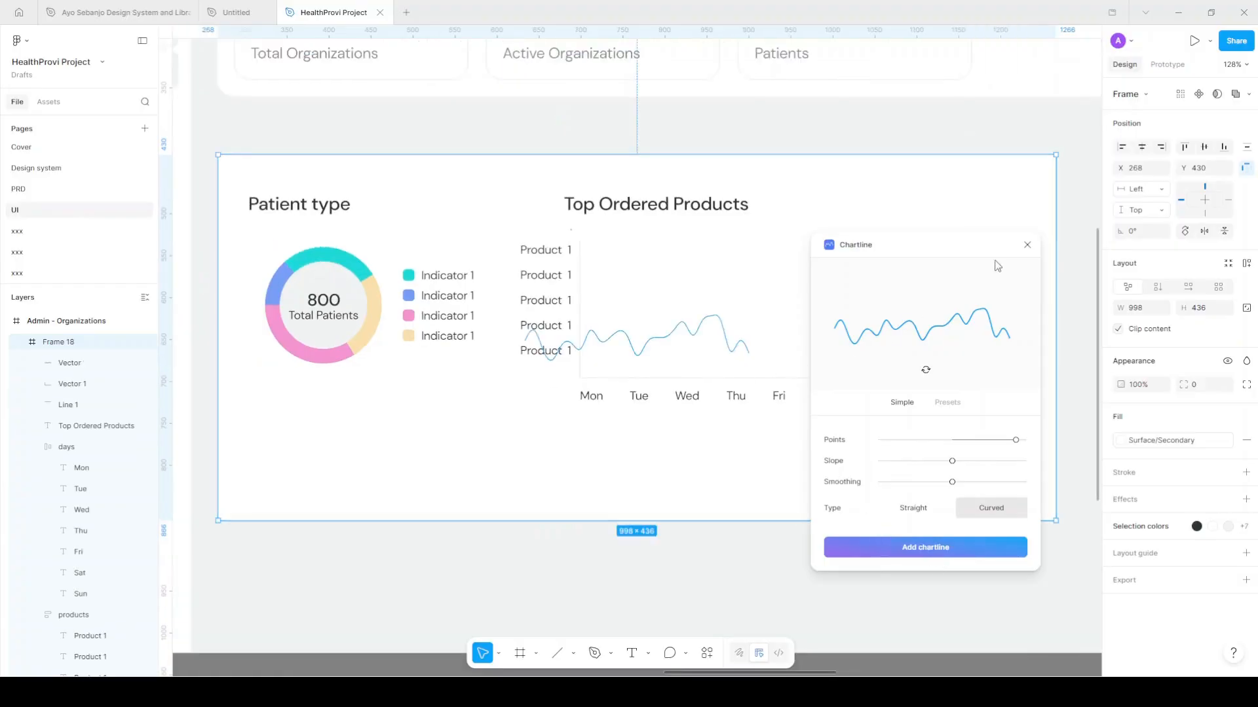
# Close Chartline and move the generated wave line out onto the empty canvas
pyautogui.click(1027, 245)
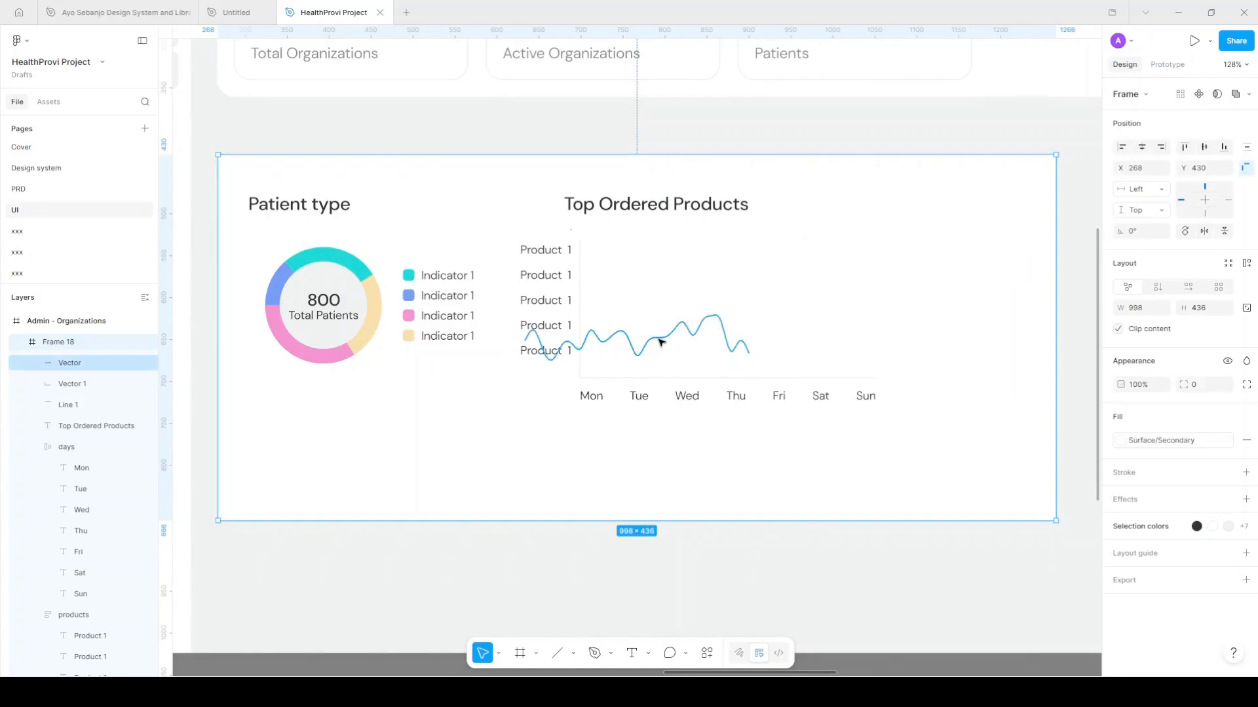
pyautogui.click(645, 356)
pyautogui.scroll(-3, 645, 355)
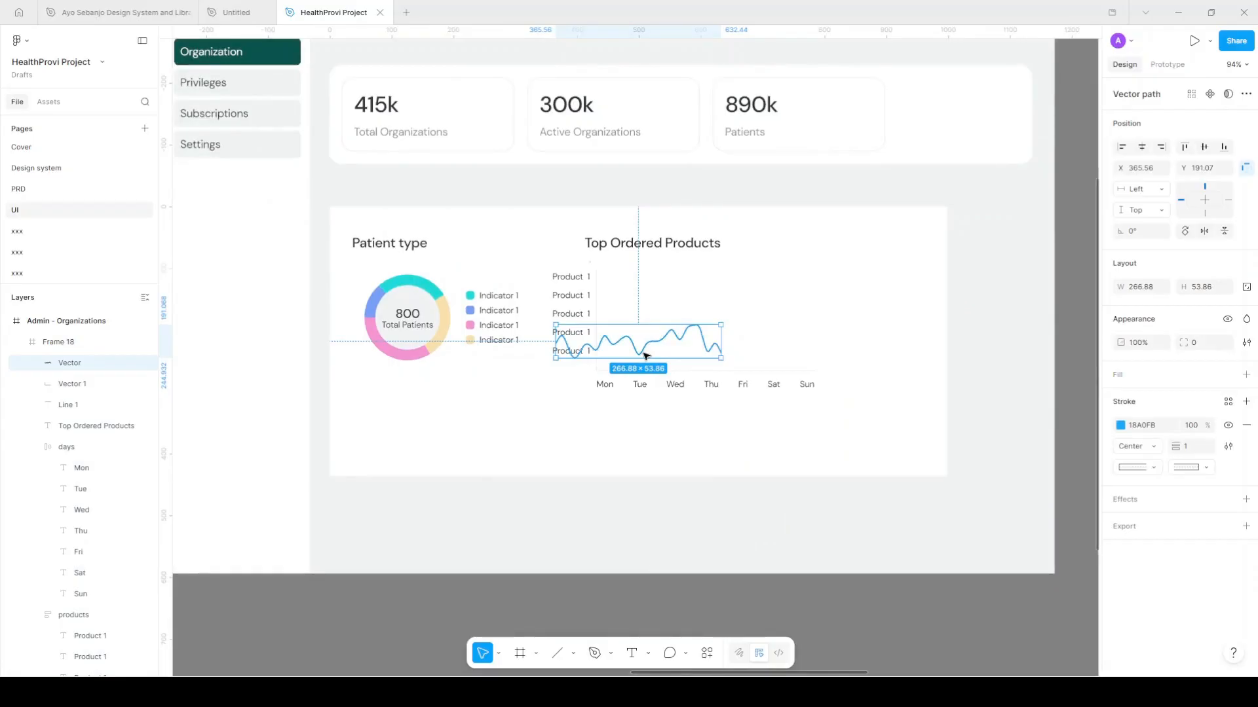
pyautogui.scroll(-3, 646, 355)
pyautogui.moveTo(598, 343); pyautogui.dragTo(604, 552)
pyautogui.scroll(-4, 589, 509)
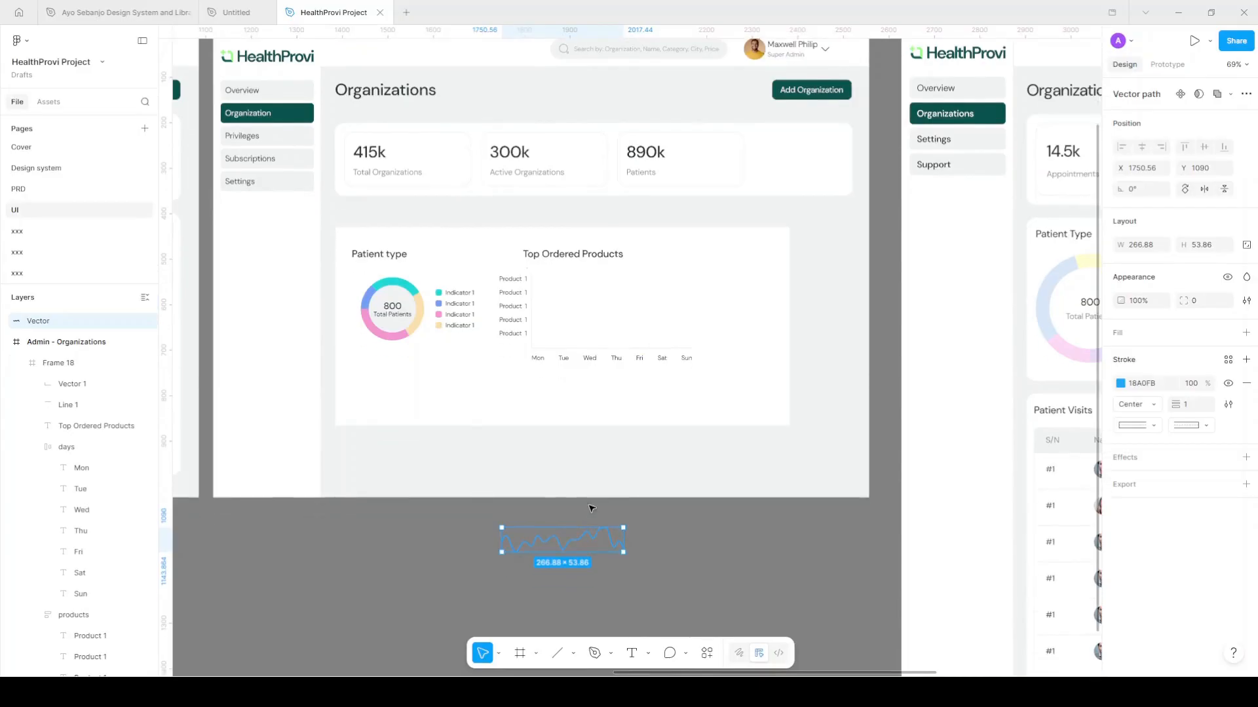
pyautogui.scroll(5, 572, 324)
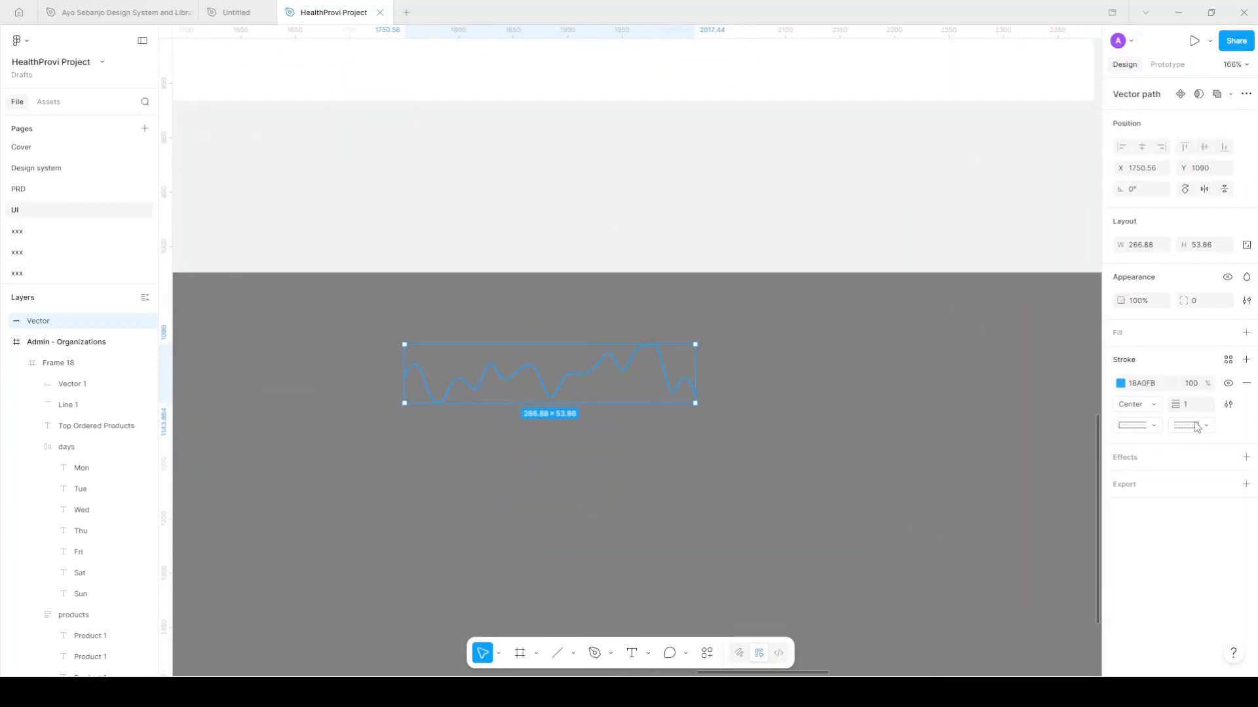
# Set the wave line's stroke to the Primary colour style
pyautogui.click(1228, 361)
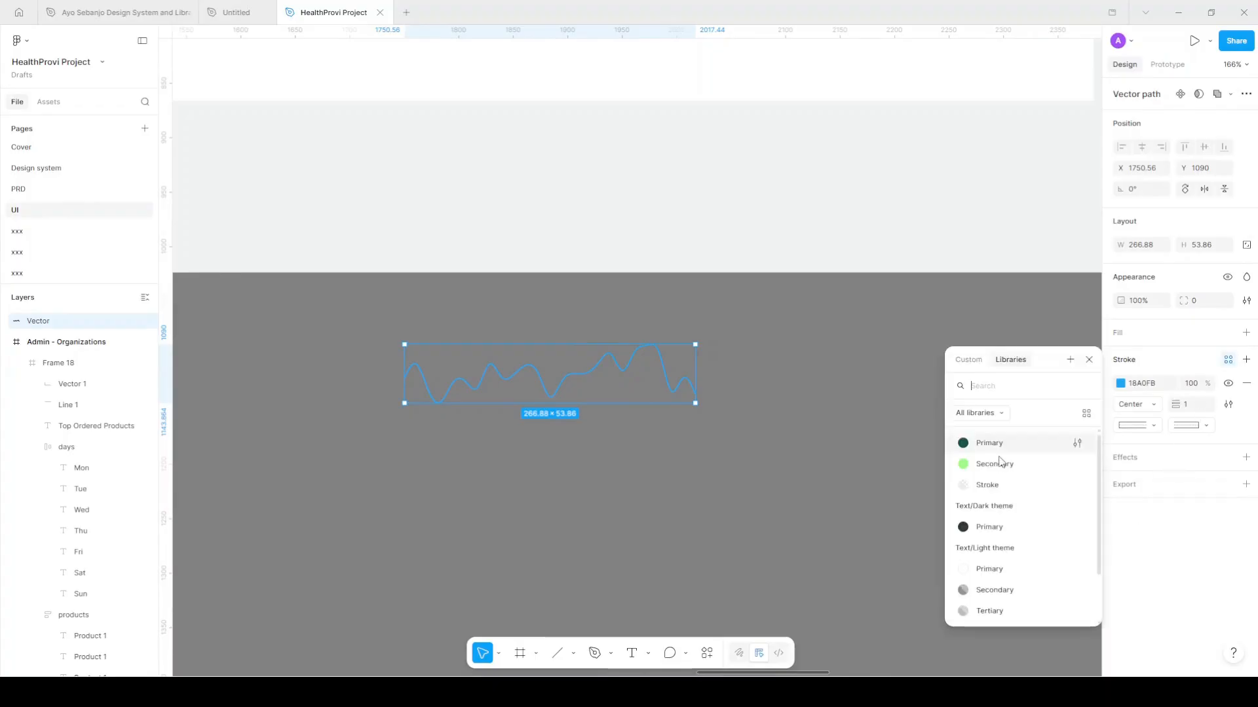
pyautogui.click(987, 441)
pyautogui.scroll(1, 580, 374)
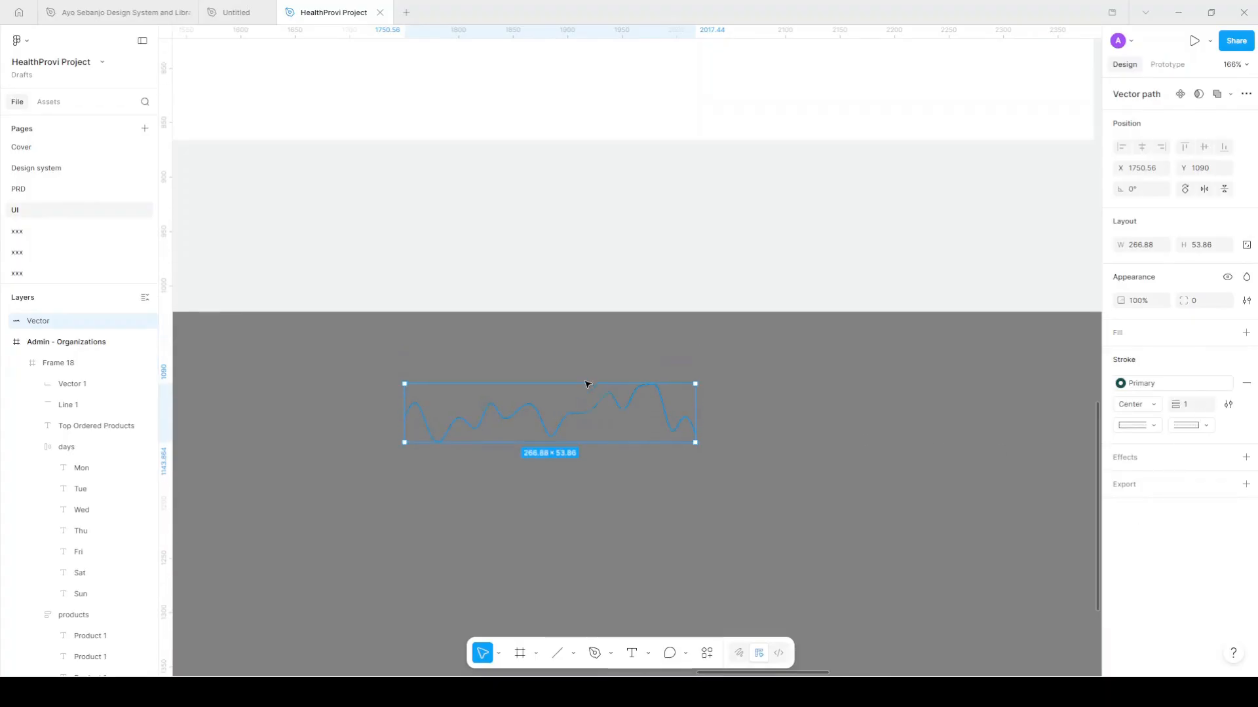
pyautogui.click(475, 461)
pyautogui.scroll(5, 475, 460)
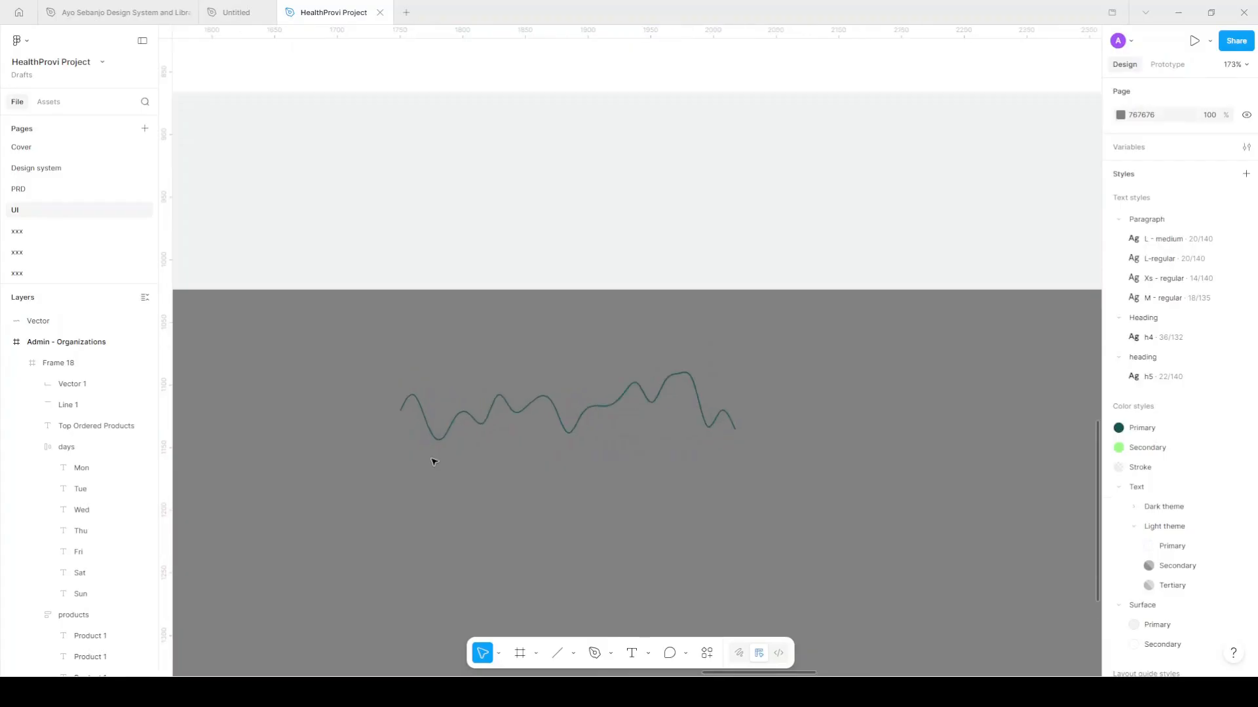
pyautogui.scroll(-4, 515, 402)
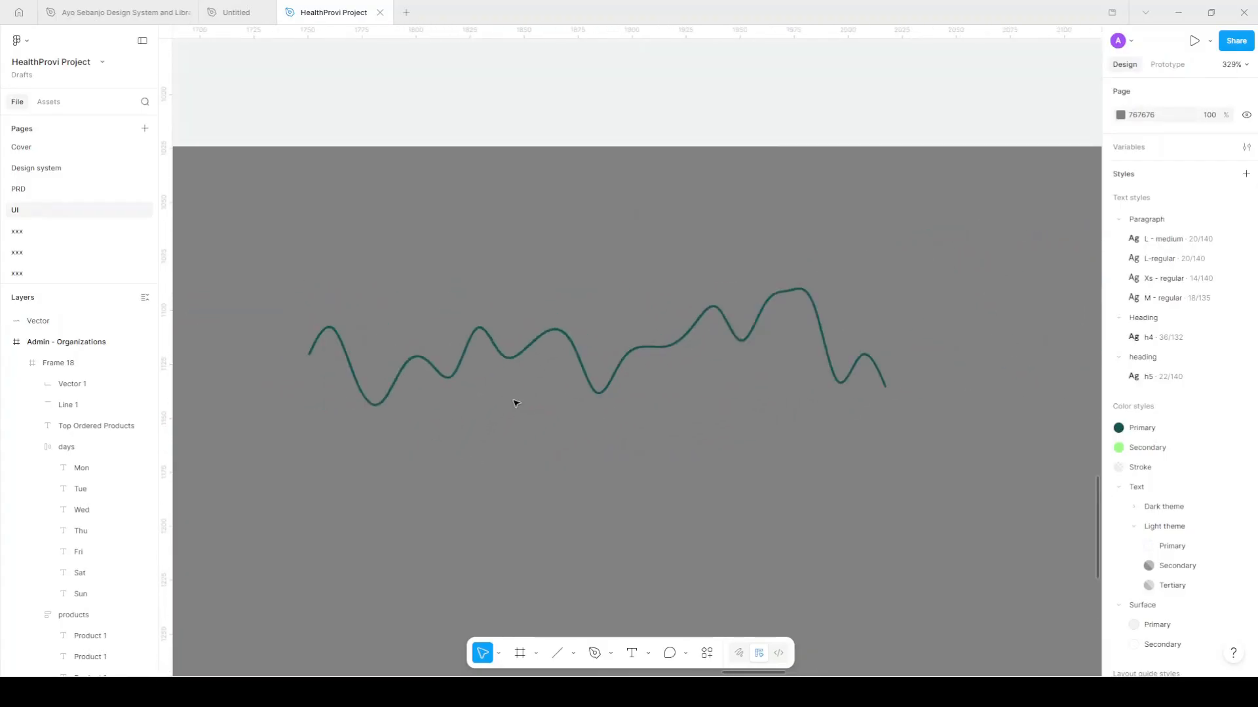
pyautogui.click(570, 345)
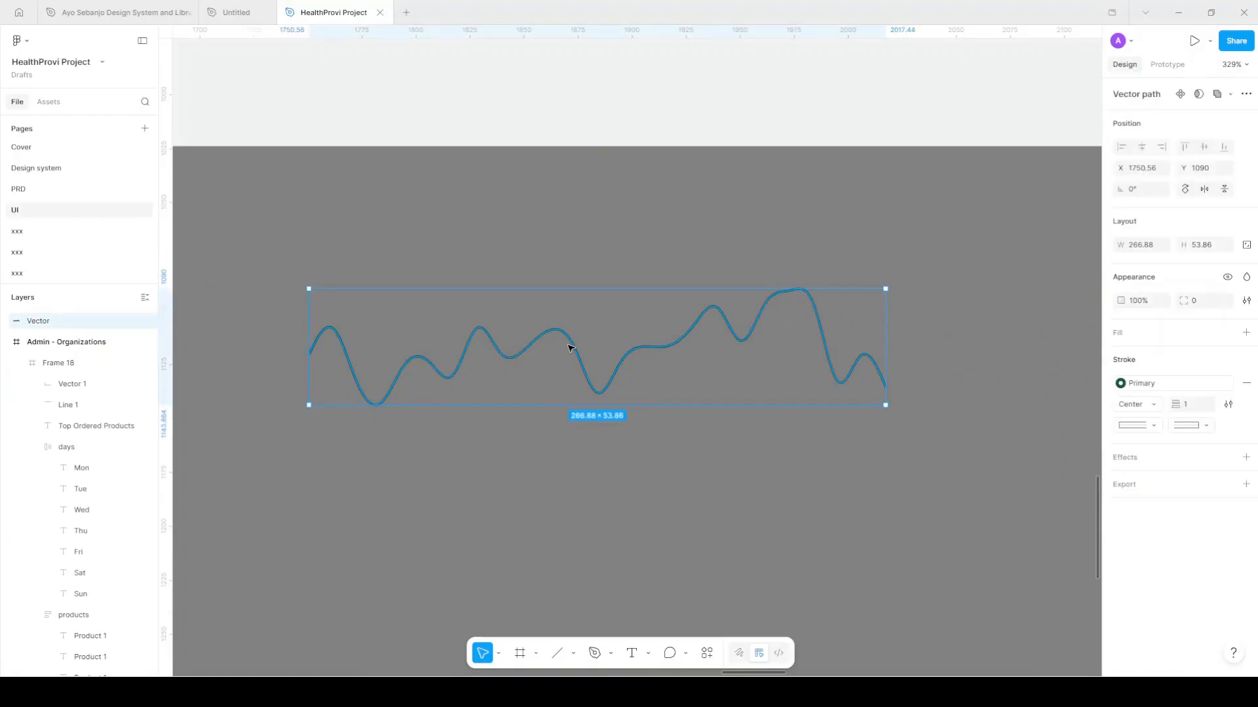
# Paste a duplicate of the wave line and start editing its points
pyautogui.hotkey('ctrl', 'v')
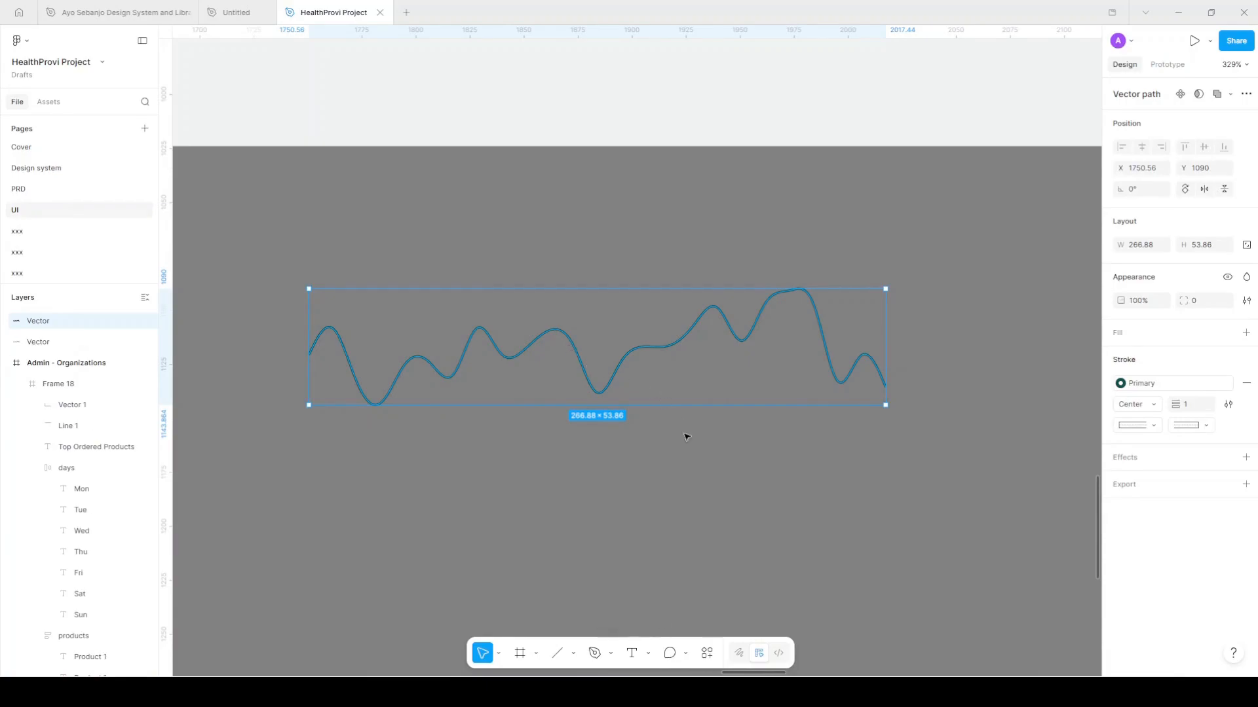
pyautogui.click(71, 342)
pyautogui.click(77, 321)
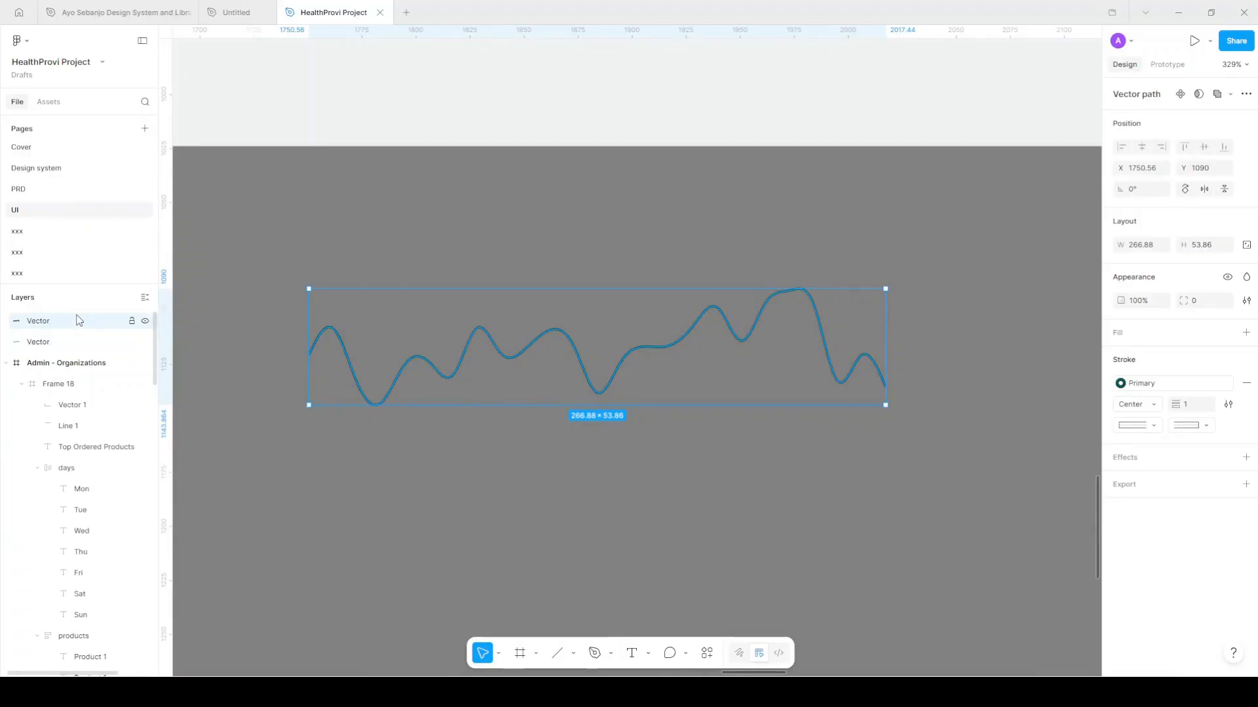
pyautogui.click(77, 343)
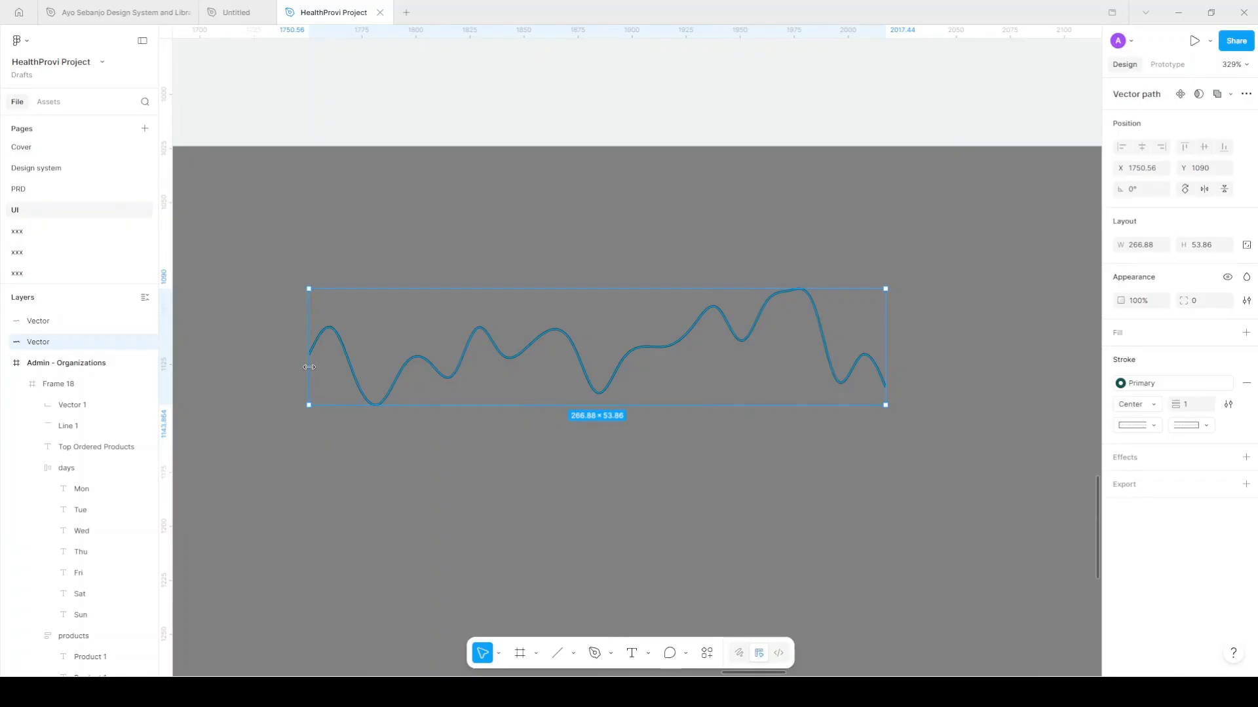
pyautogui.doubleClick(310, 367)
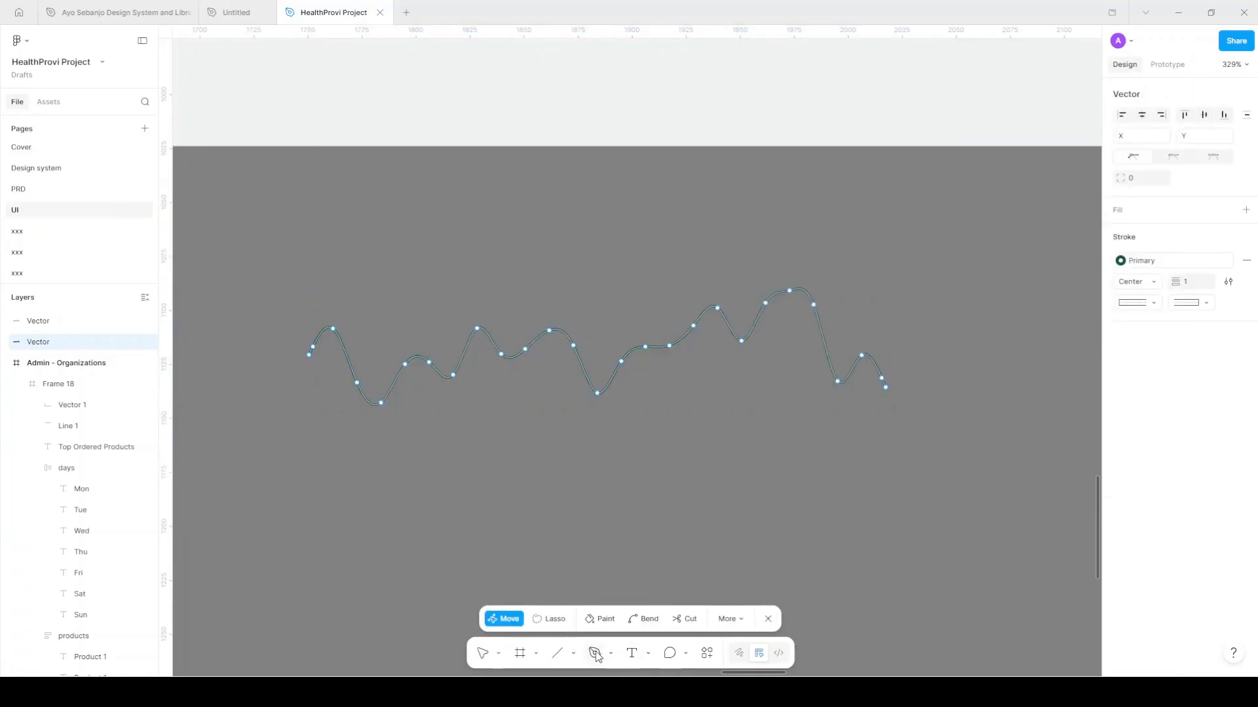
# Close the copy into an area shape with straight sides down to a flat bottom edge
pyautogui.press('p')
pyautogui.click(309, 355)
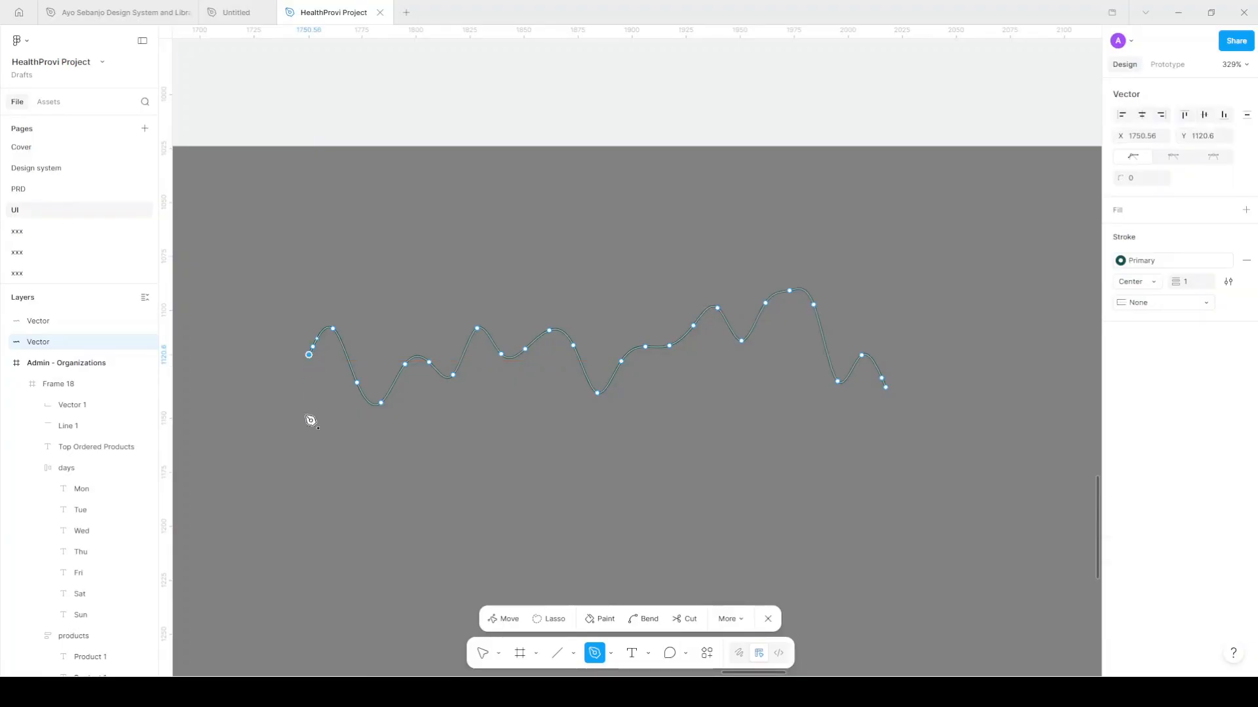
pyautogui.click(309, 553)
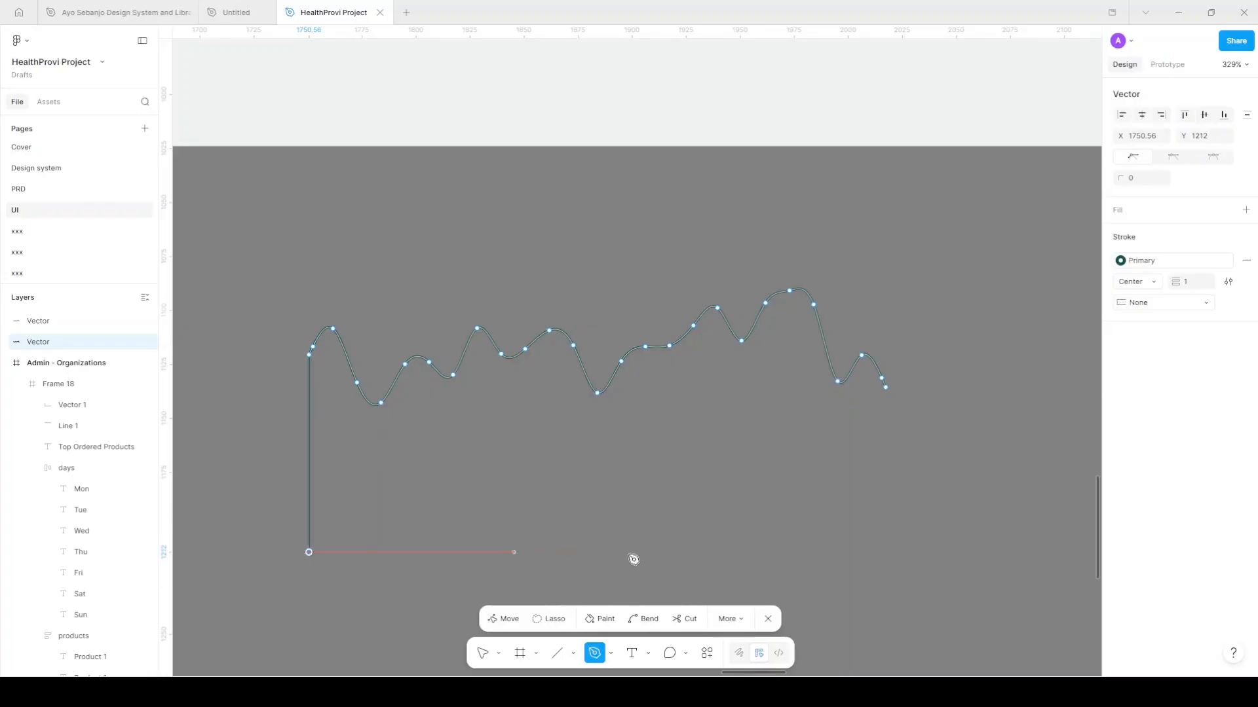
pyautogui.click(890, 551)
pyautogui.click(890, 391)
pyautogui.scroll(5, 897, 457)
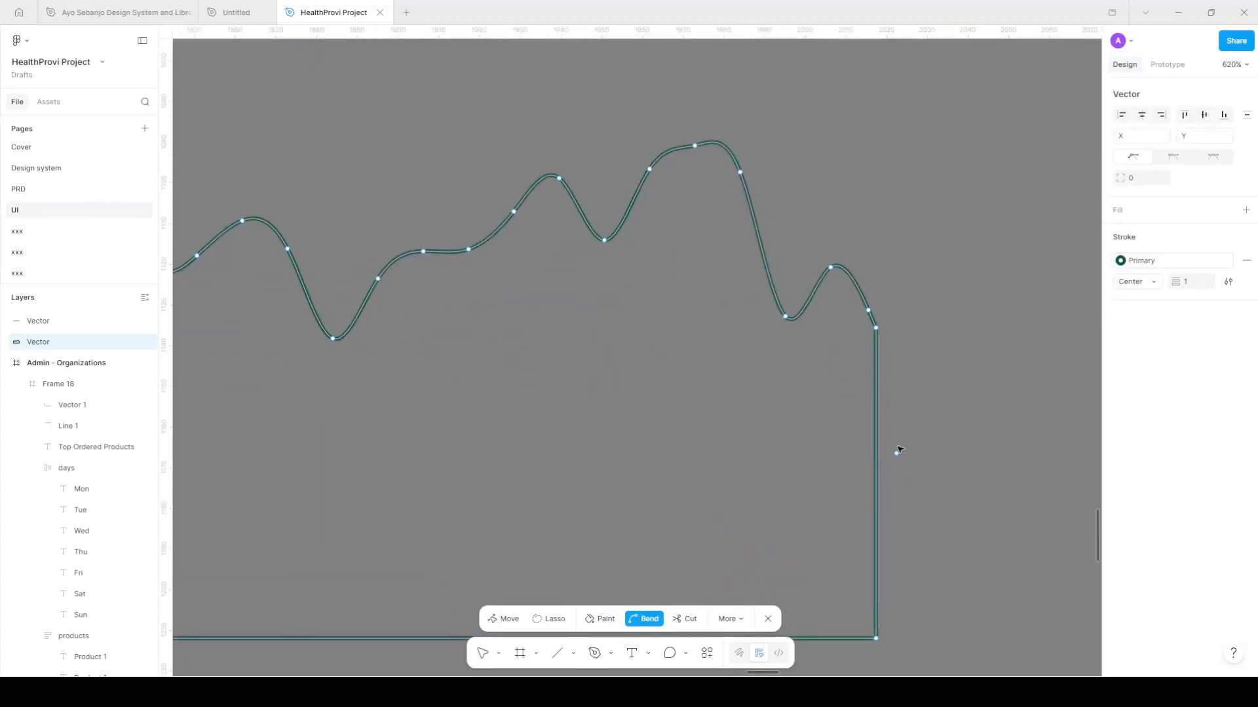
pyautogui.scroll(-5, 898, 359)
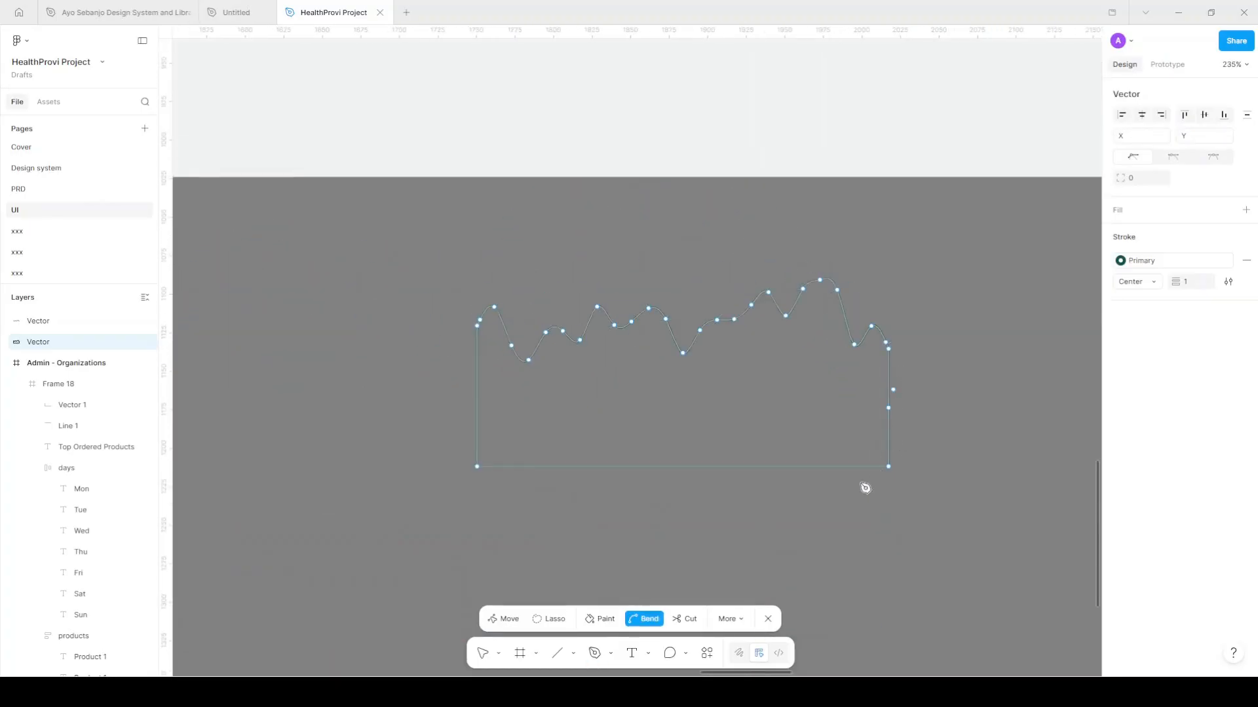
pyautogui.press('p')
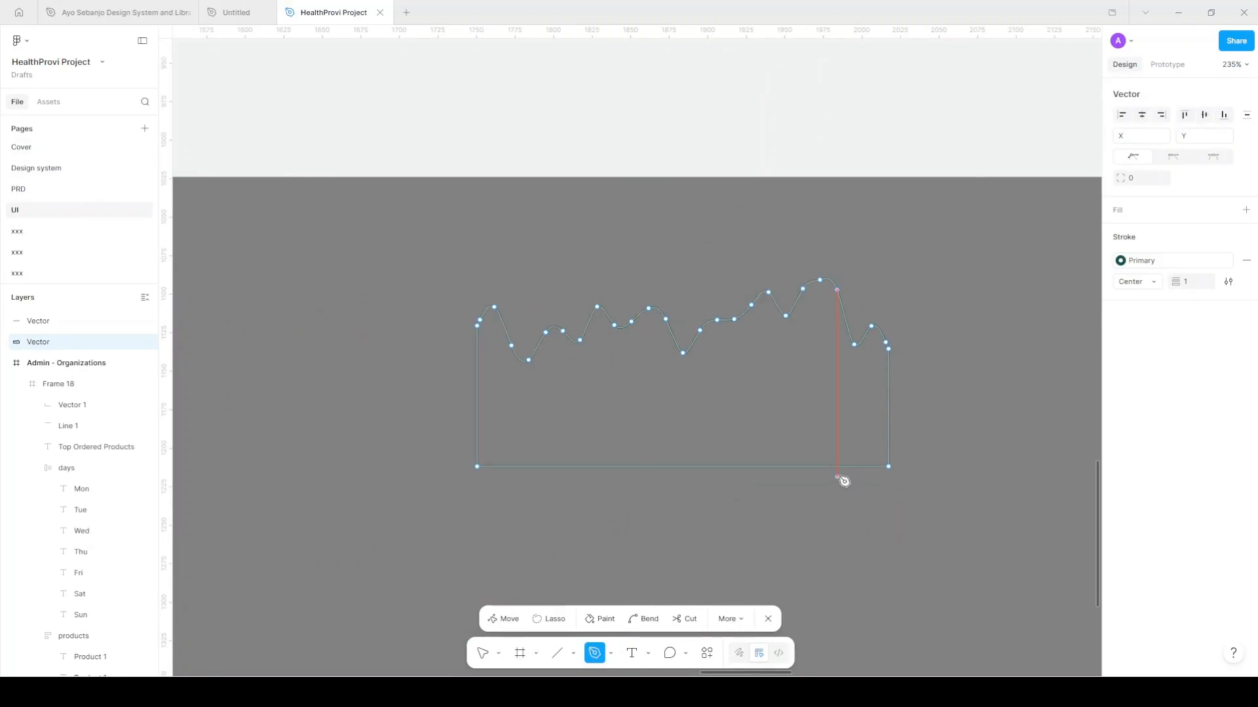
pyautogui.press('Escape')
pyautogui.click(932, 377)
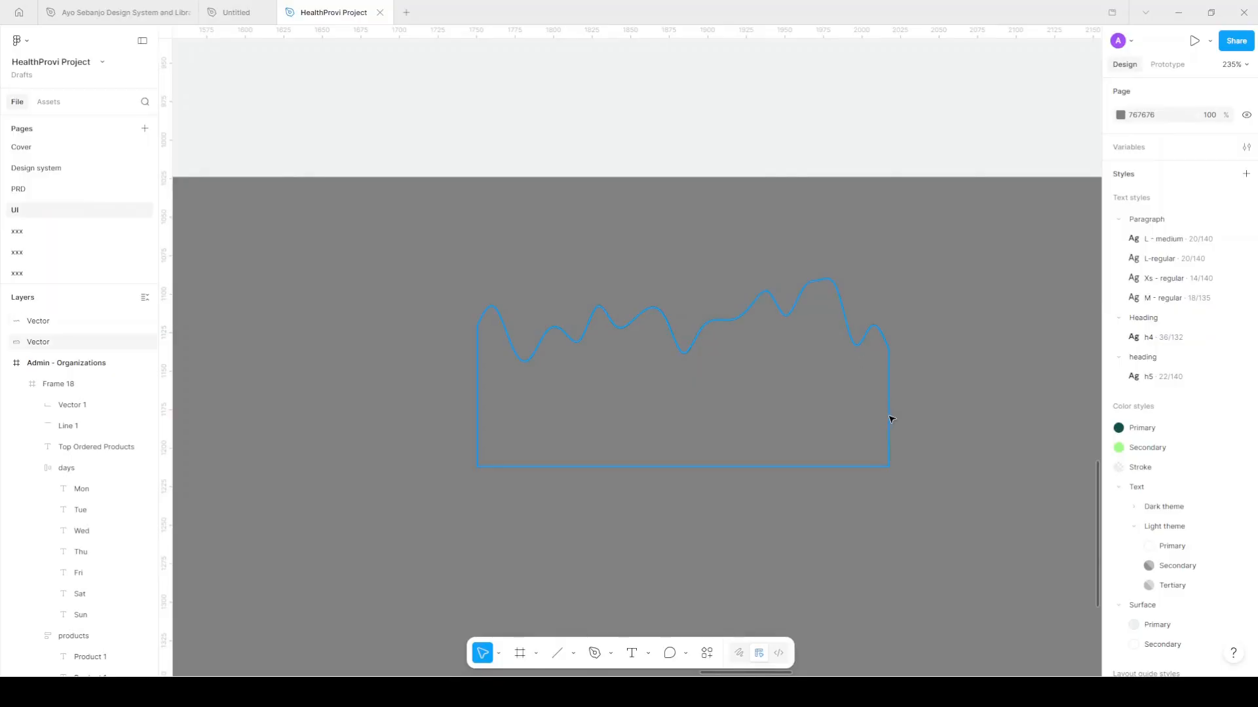
pyautogui.moveTo(889, 413); pyautogui.dragTo(733, 543)
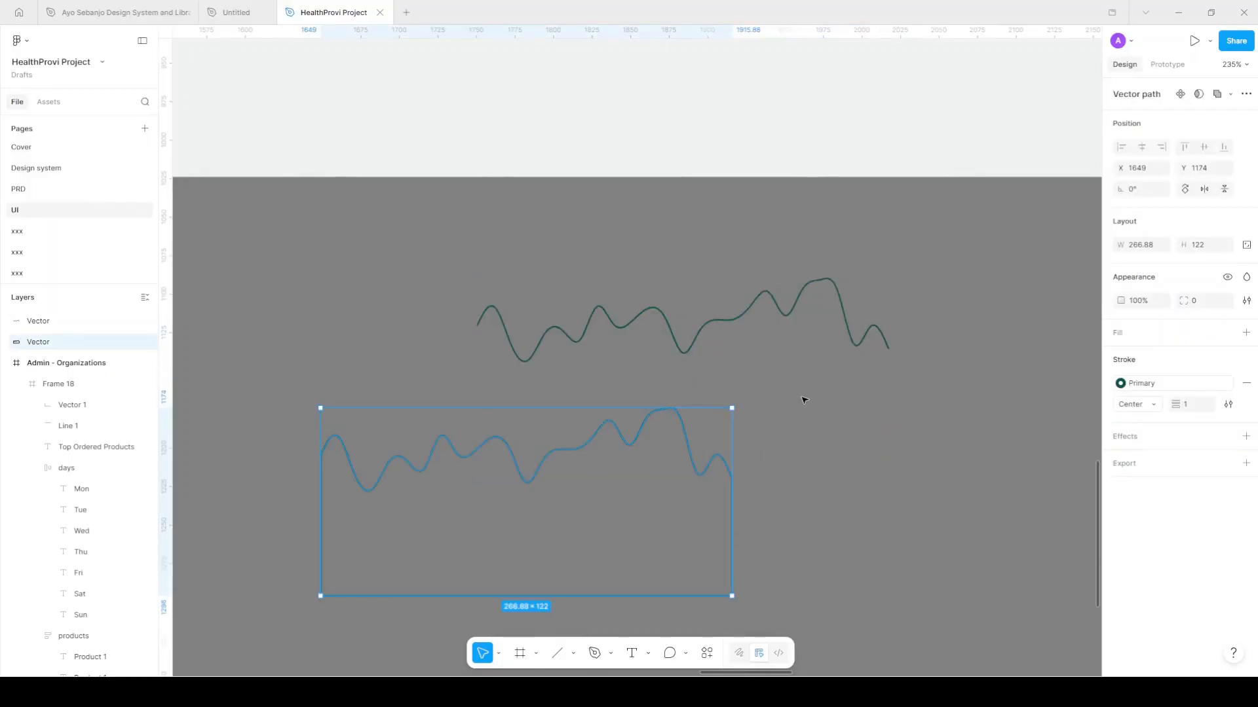
pyautogui.hotkey('ctrl', 'z')
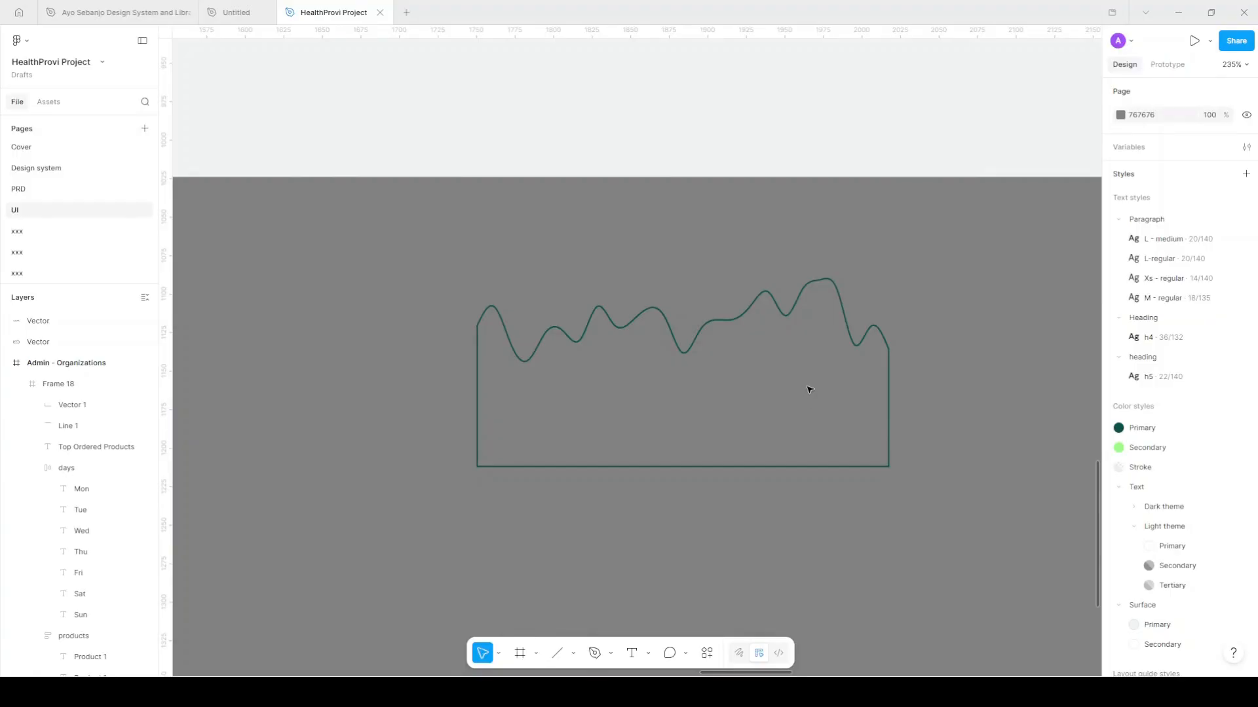
# Give the closed wave shape a dark teal 0E4944 linear gradient fill
pyautogui.click(683, 357)
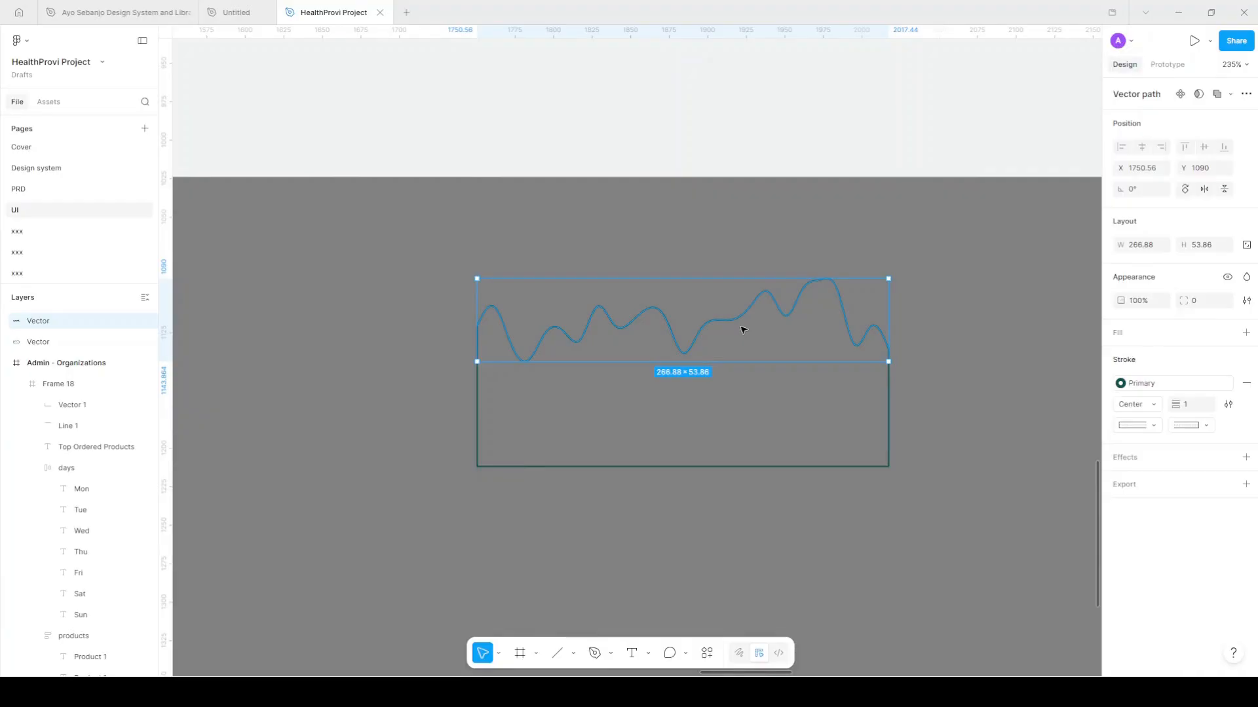
pyautogui.click(794, 466)
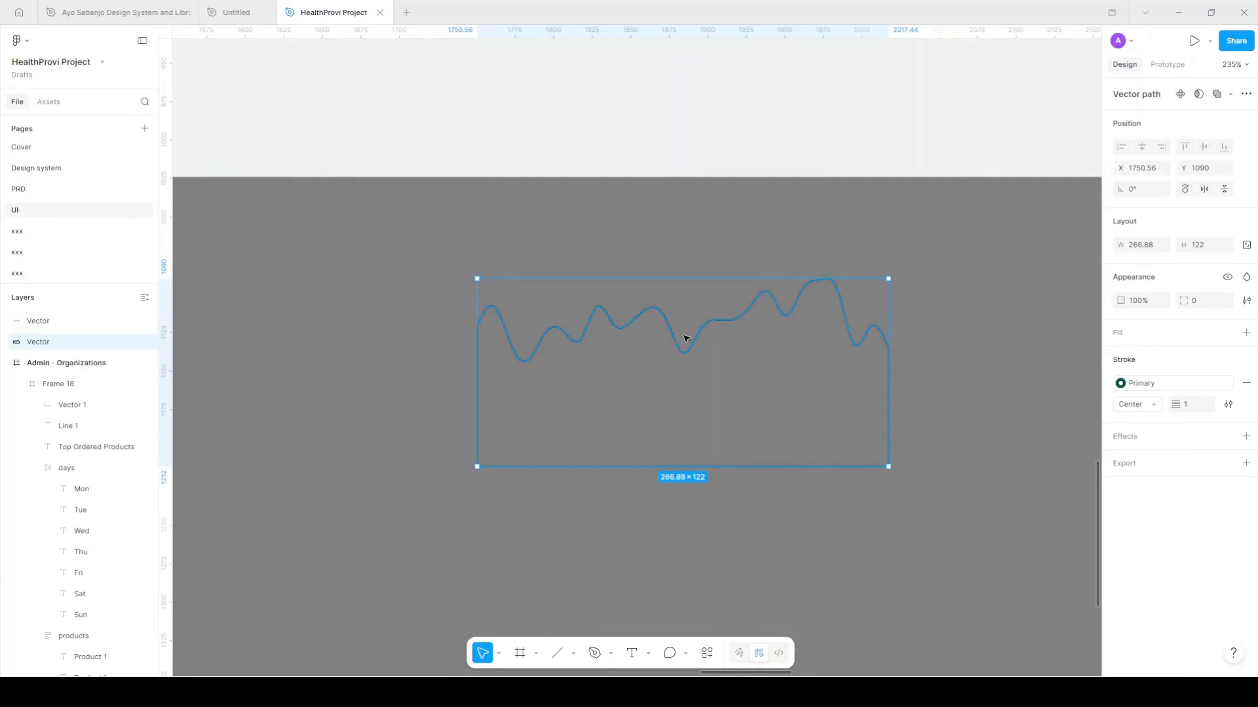
pyautogui.click(1244, 335)
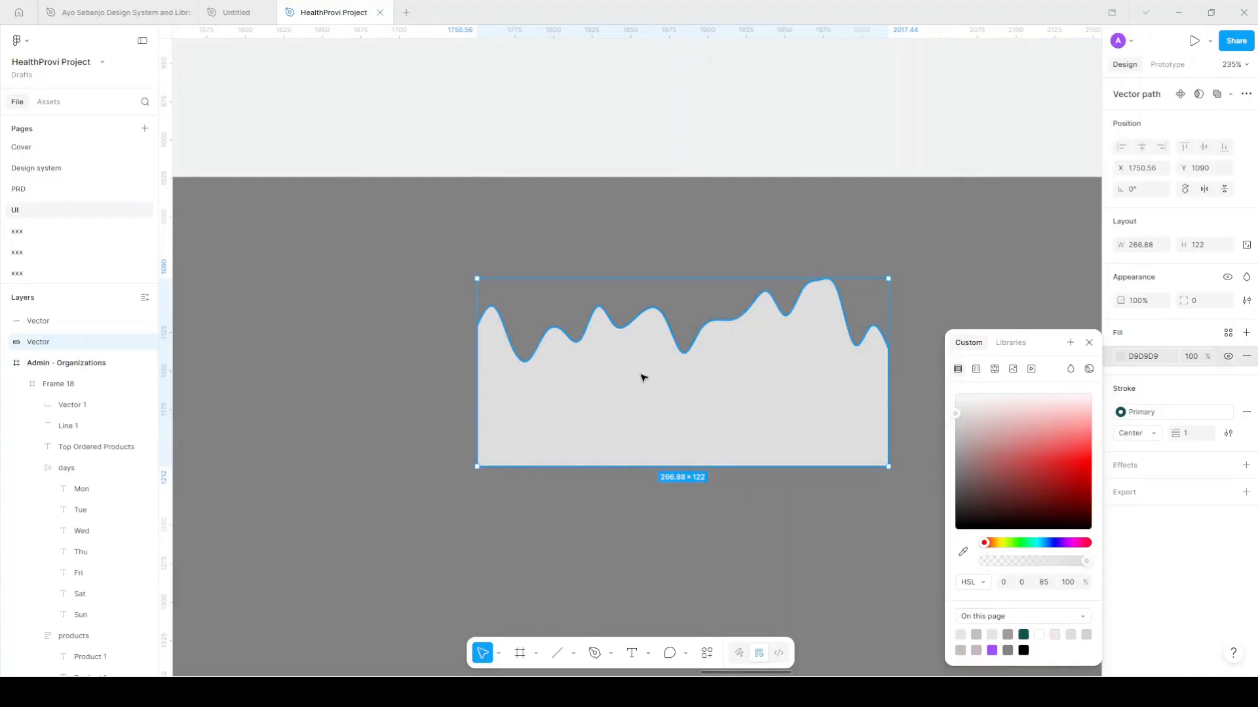
pyautogui.click(1023, 635)
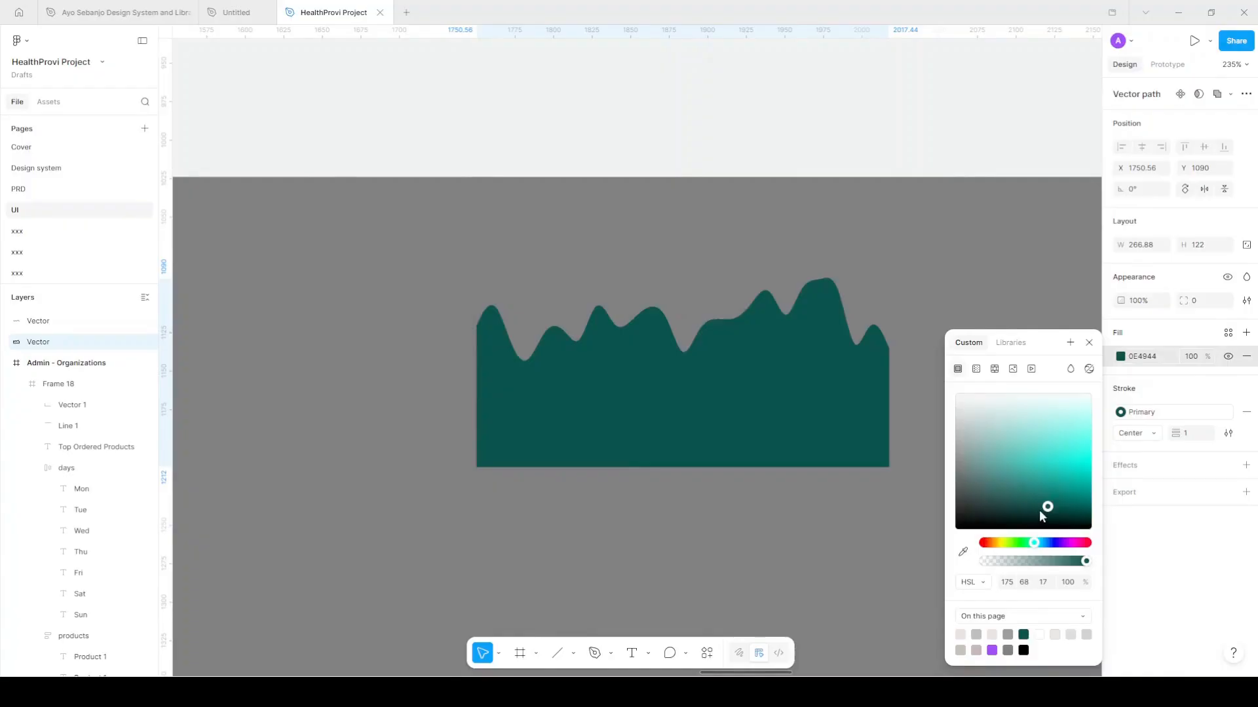
pyautogui.click(976, 370)
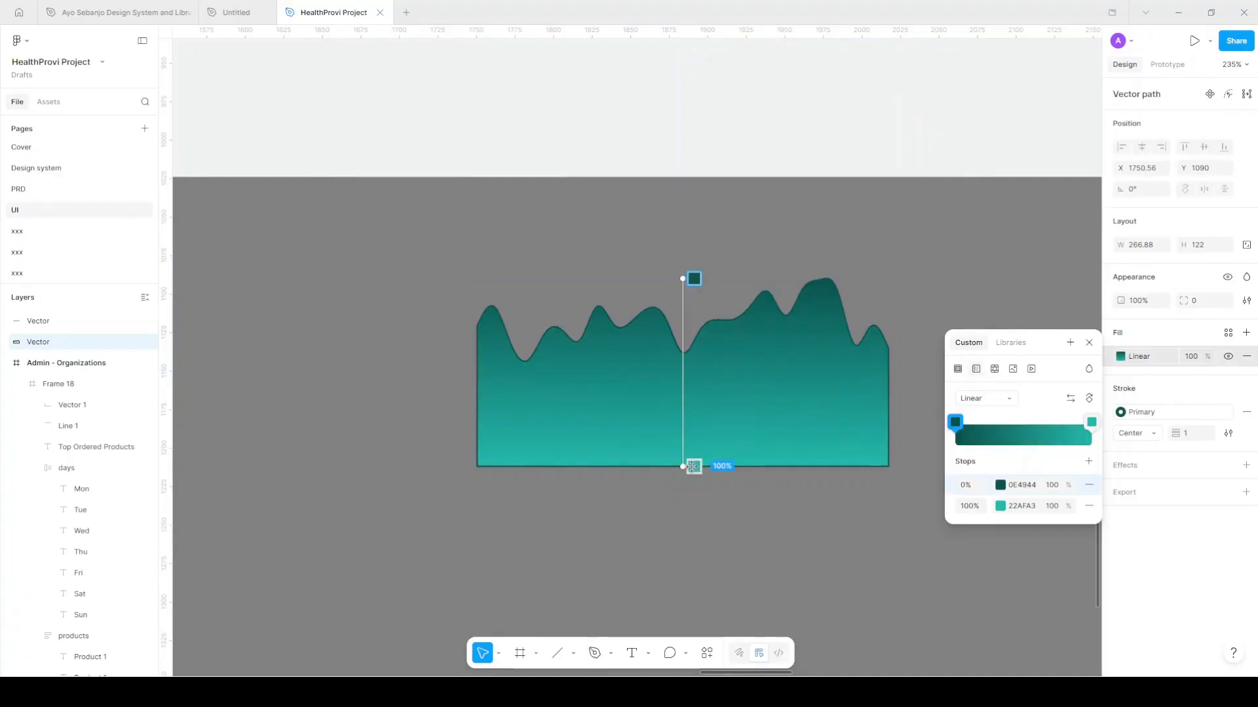
# Remove the shape's outline stroke and fade the gradient's end stop to 0% opacity
pyautogui.click(1246, 412)
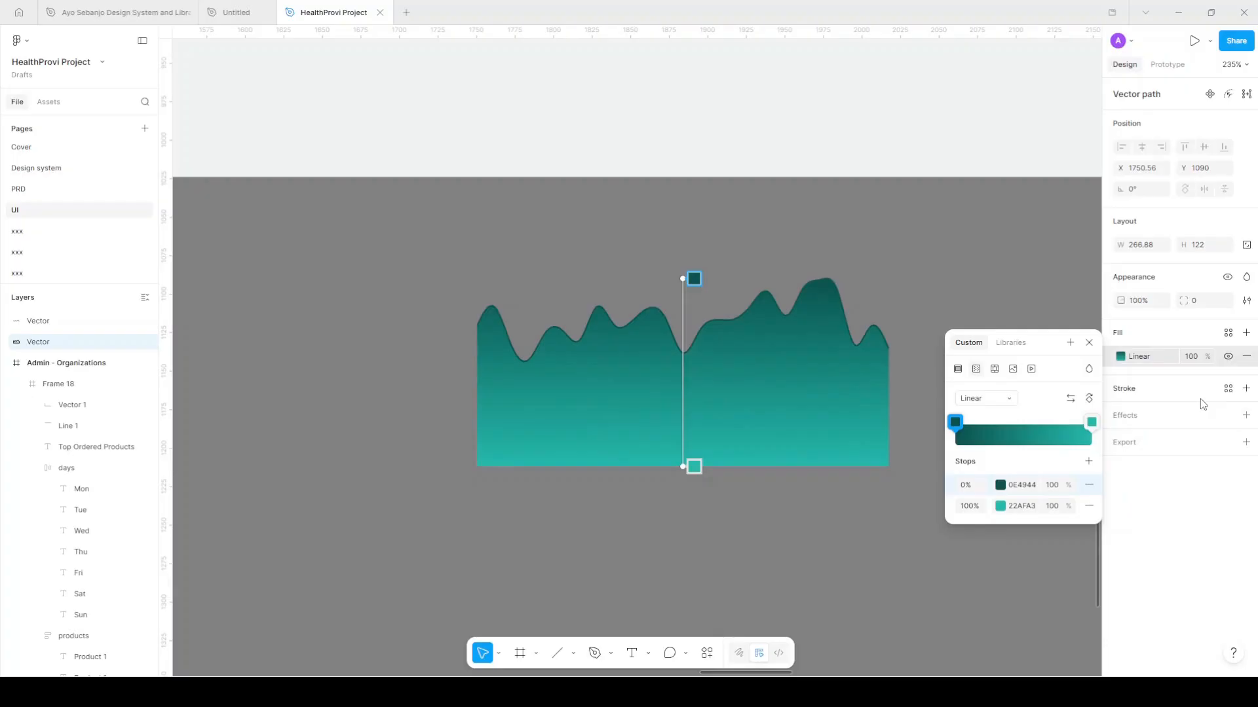
pyautogui.click(1052, 507)
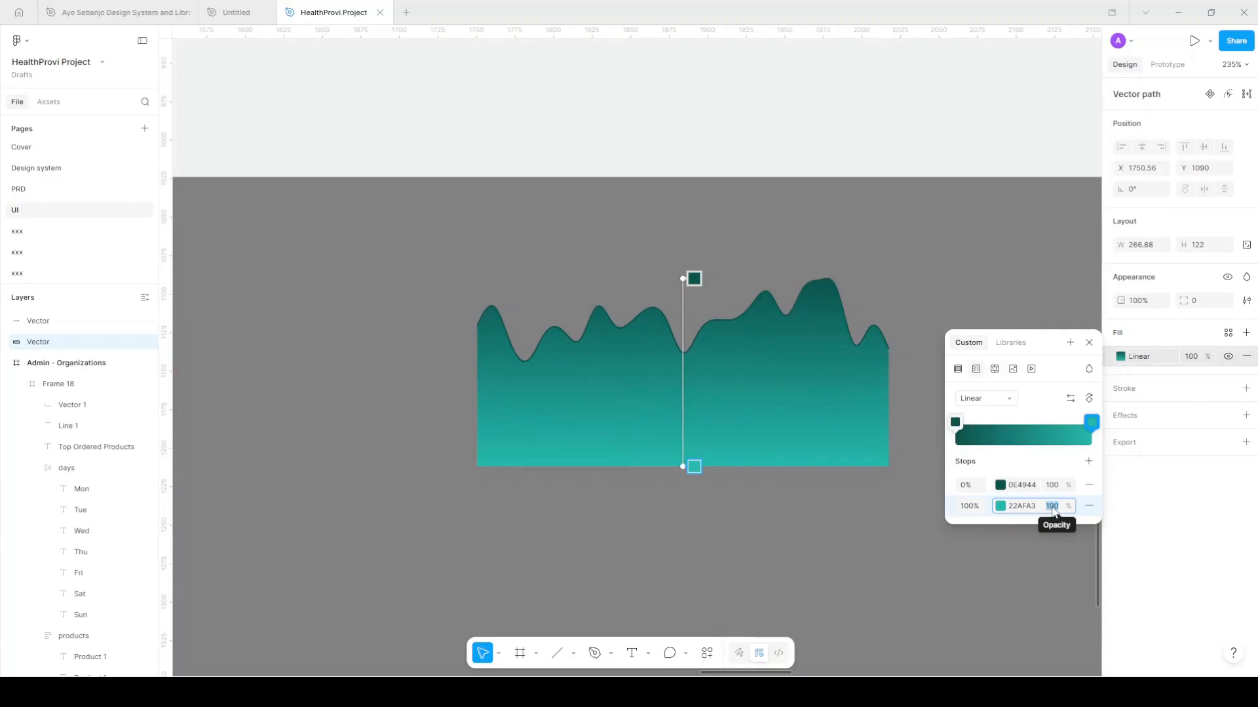
pyautogui.write('0')
pyautogui.press('Return')
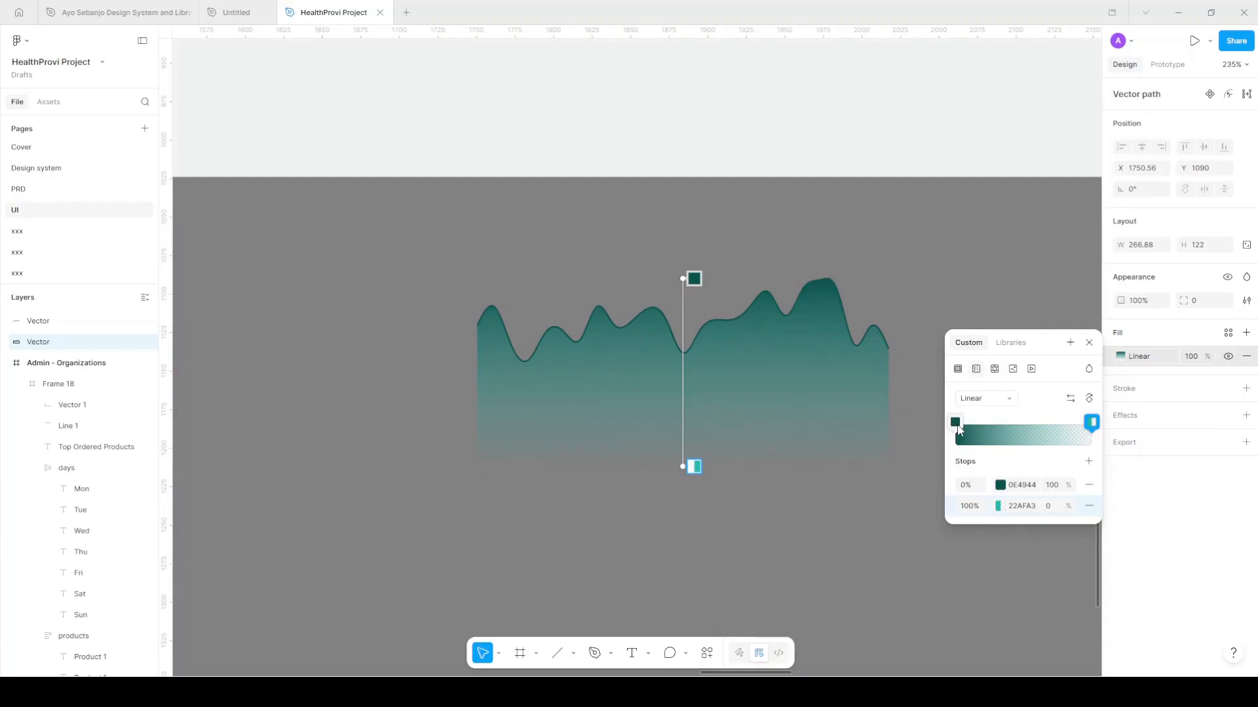
pyautogui.click(932, 280)
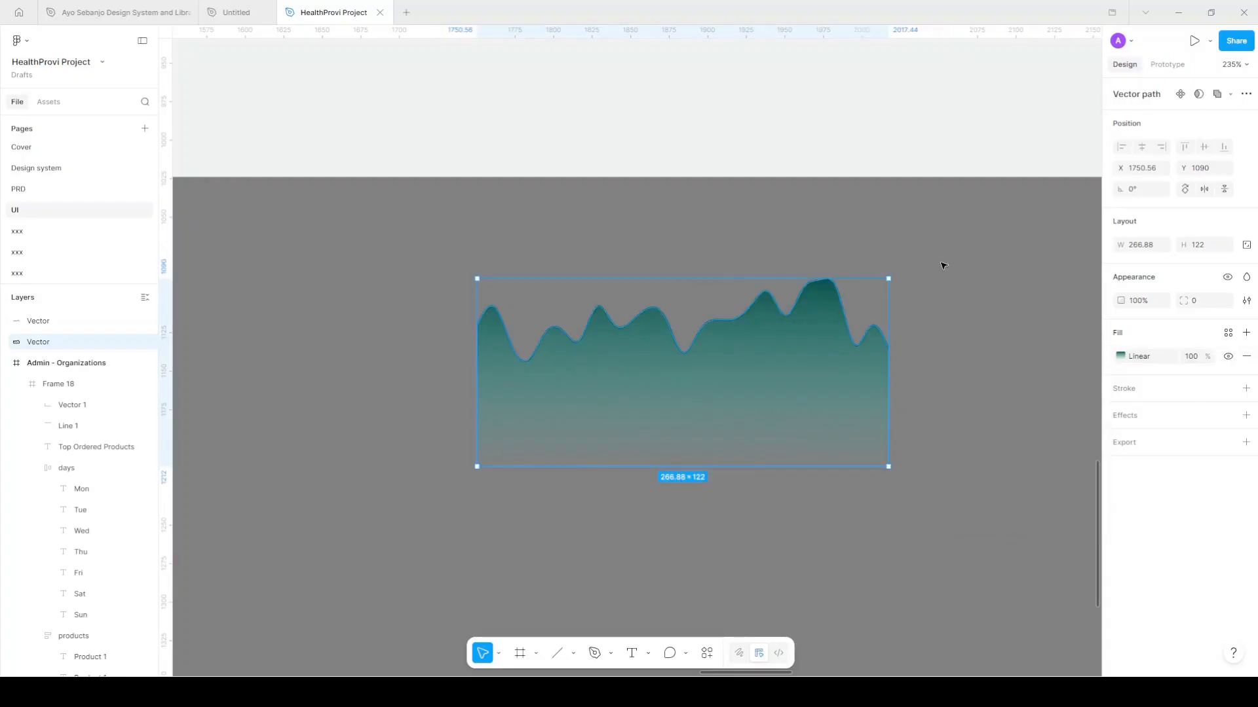
pyautogui.click(942, 266)
# Group both wave vectors, name the group 'graph', and drag it into the Top Ordered Products card
pyautogui.moveTo(960, 235); pyautogui.dragTo(384, 544)
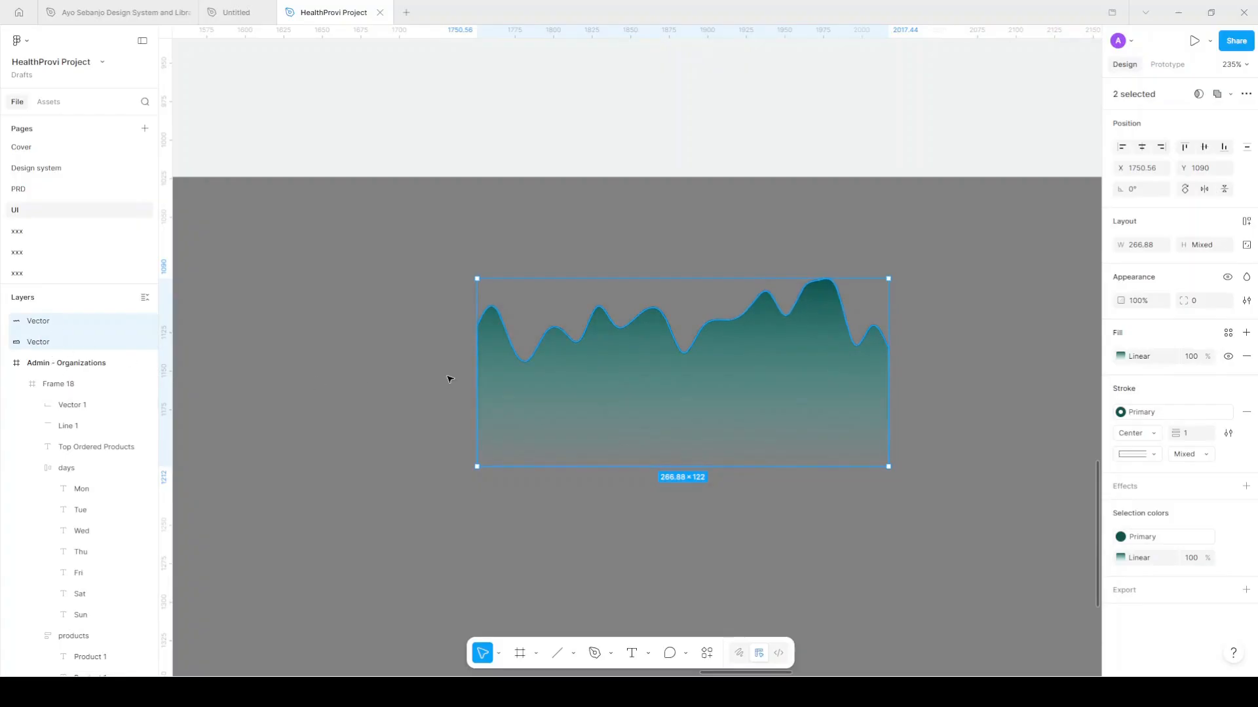
pyautogui.hotkey('ctrl', 'g')
pyautogui.doubleClick(53, 323)
pyautogui.write('gra')
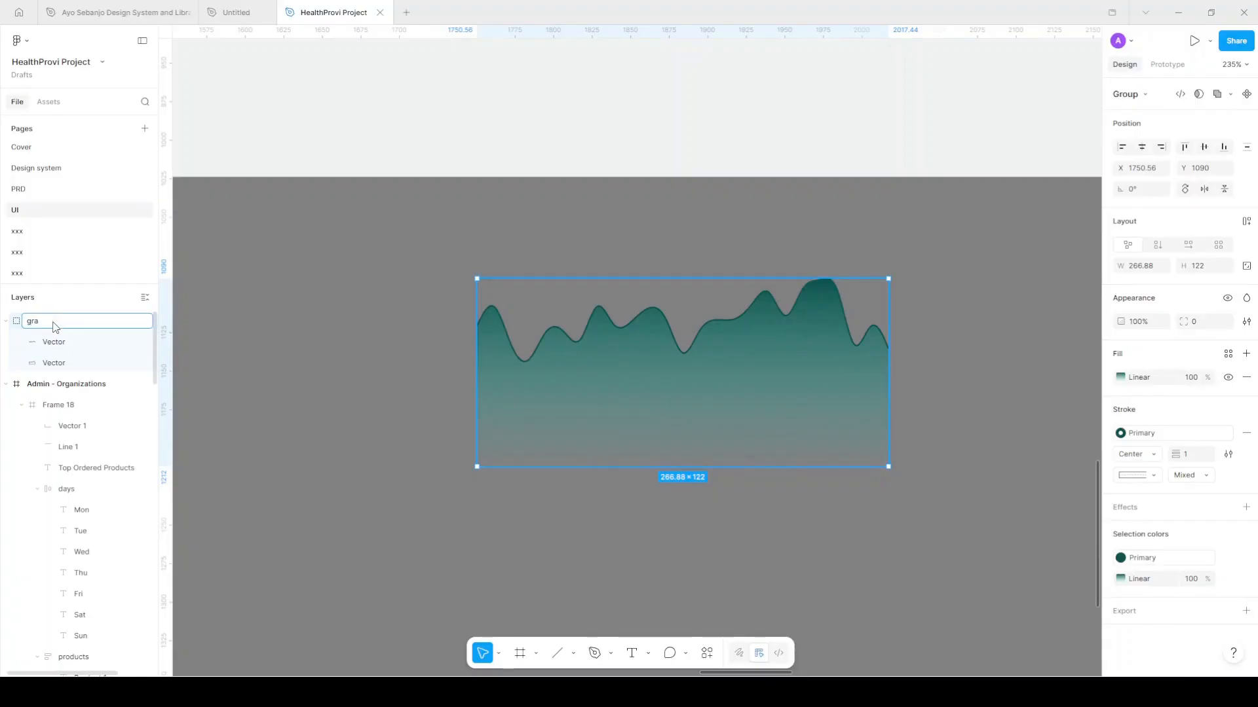
pyautogui.write('ph')
pyautogui.press('Return')
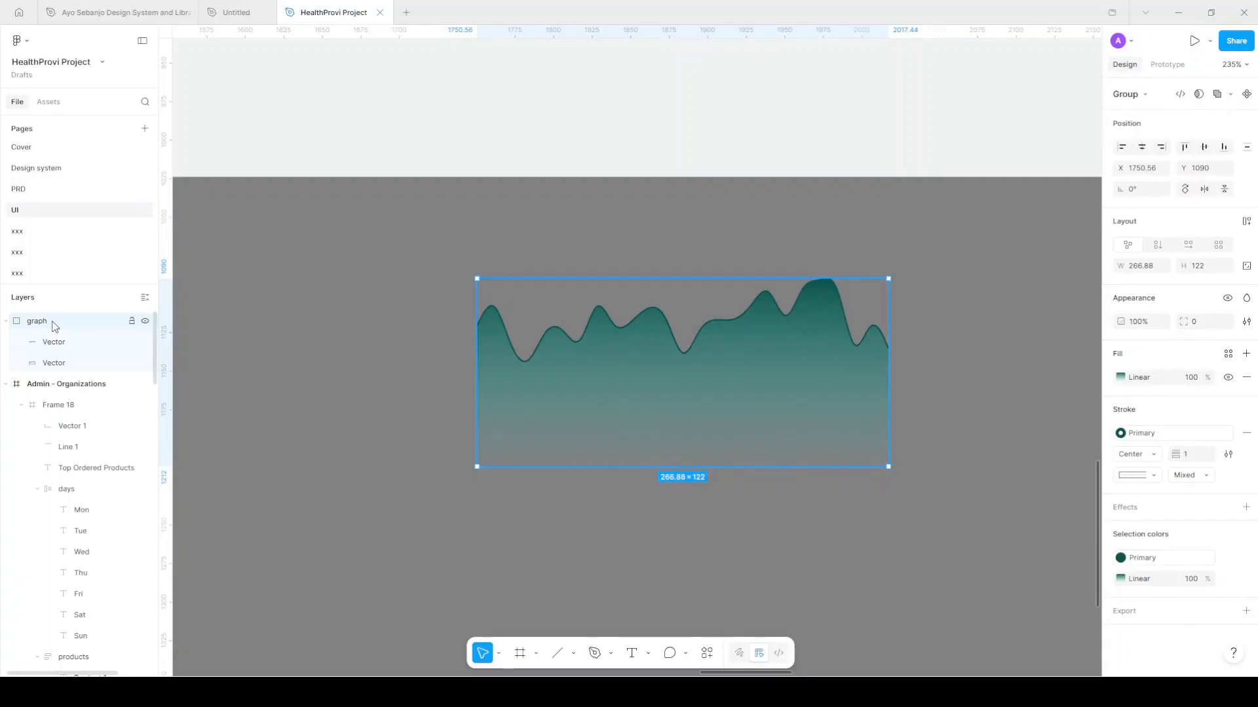
pyautogui.scroll(-5, 478, 376)
pyautogui.scroll(1, 569, 397)
pyautogui.moveTo(575, 401); pyautogui.dragTo(621, 126)
# Add a middle 50% stop to the graph's gradient, colour 187C74 at 25% opacity
pyautogui.scroll(1, 683, 107)
pyautogui.scroll(5, 699, 130)
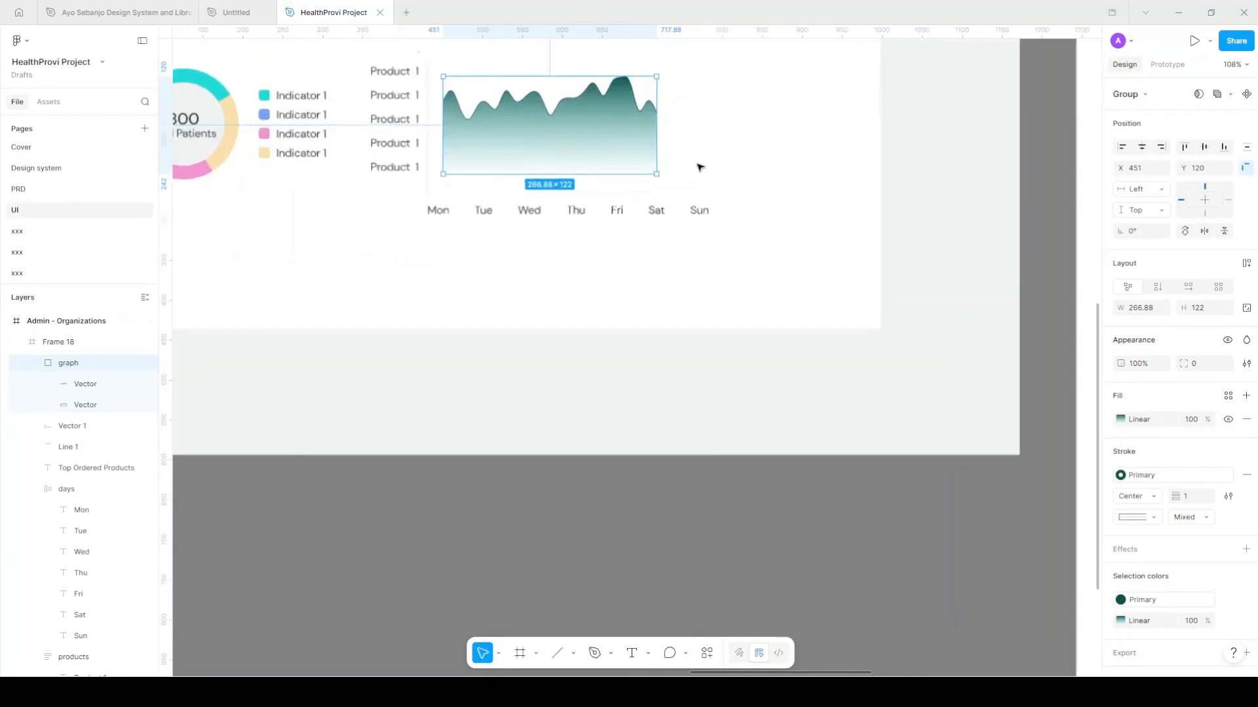
pyautogui.scroll(2, 476, 260)
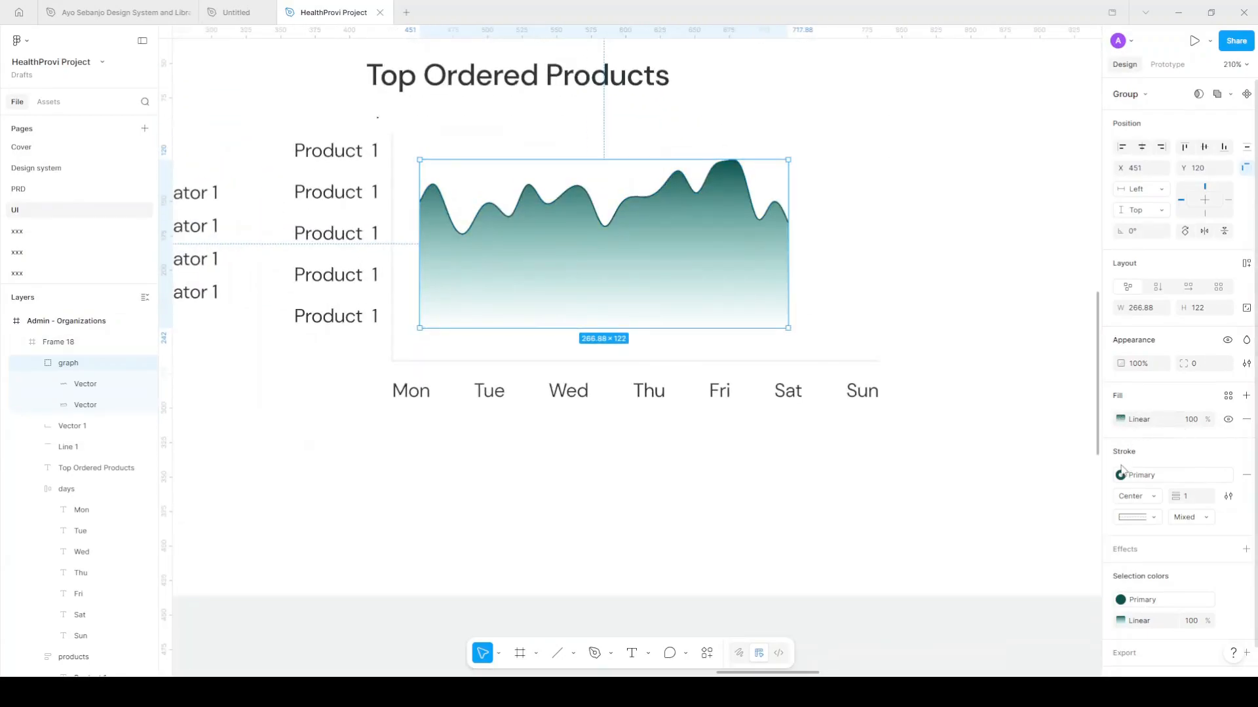
pyautogui.click(1121, 419)
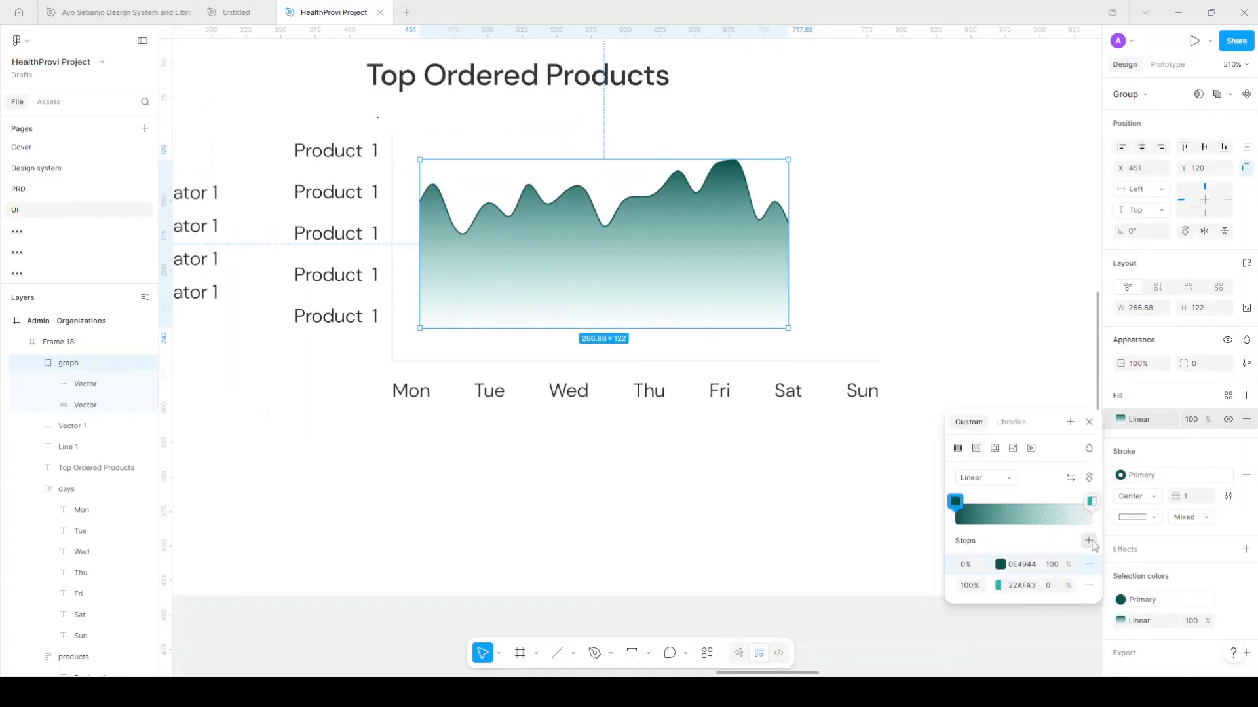
pyautogui.click(1090, 543)
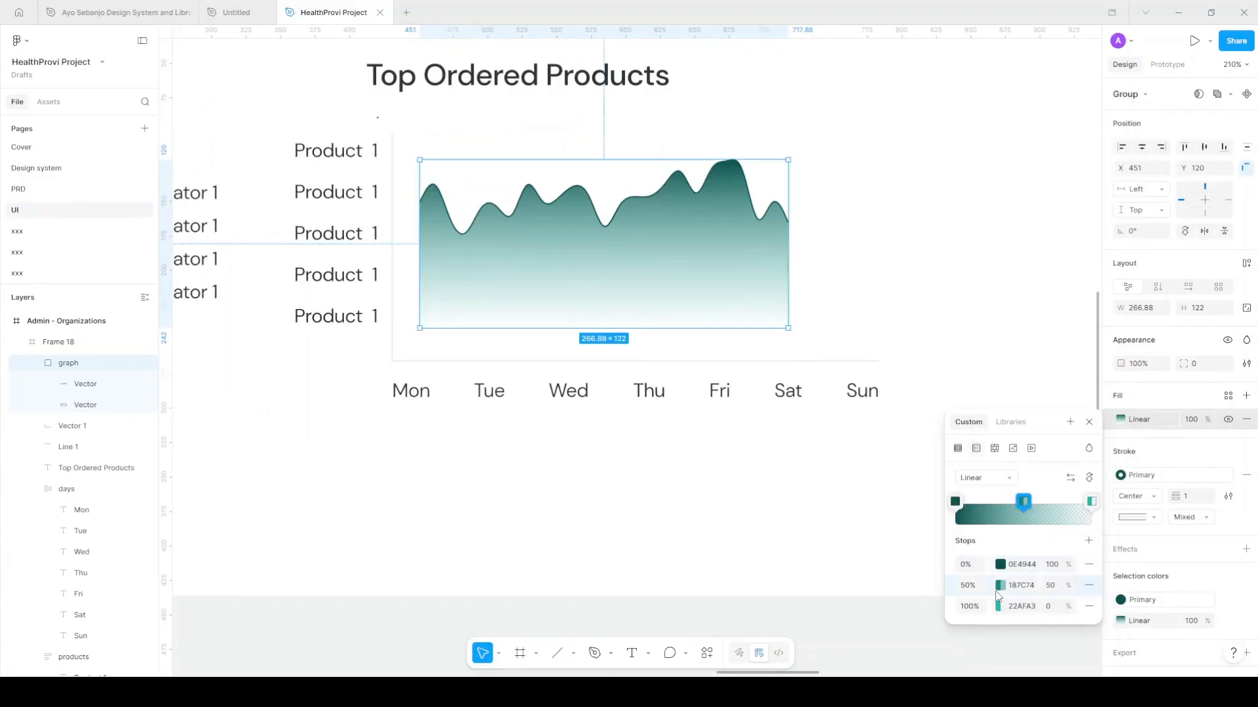
pyautogui.click(1054, 592)
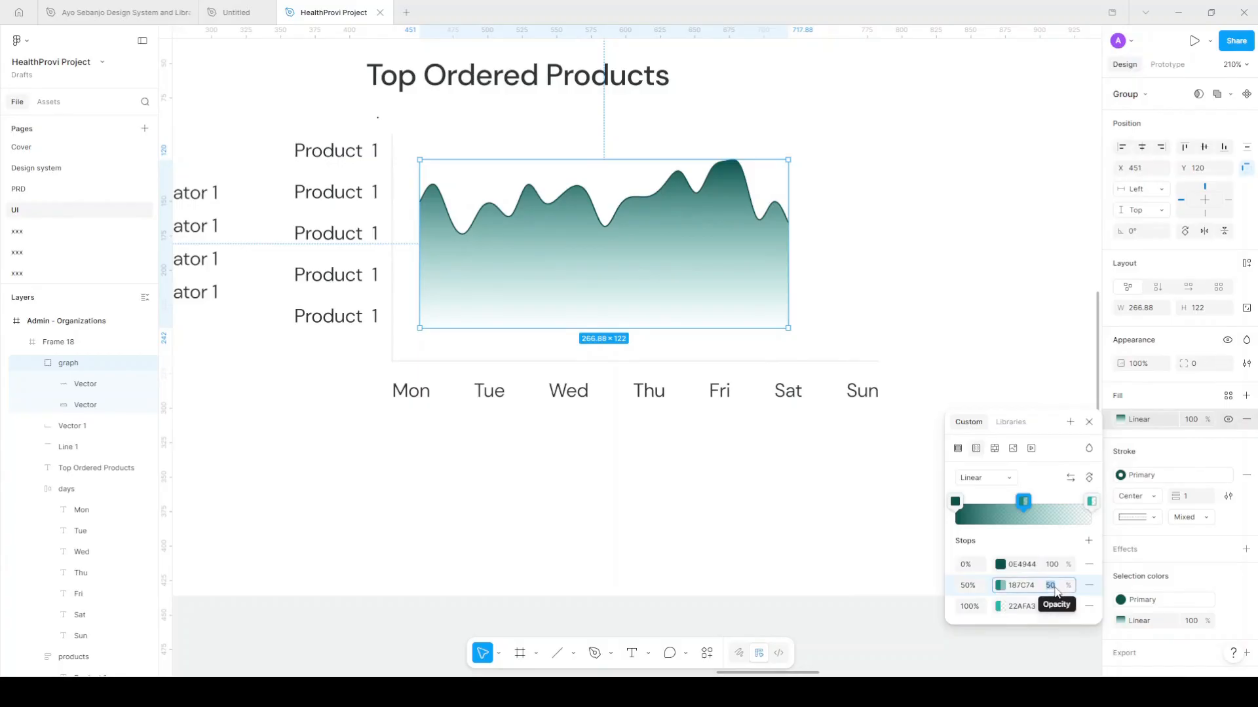
pyautogui.write('0')
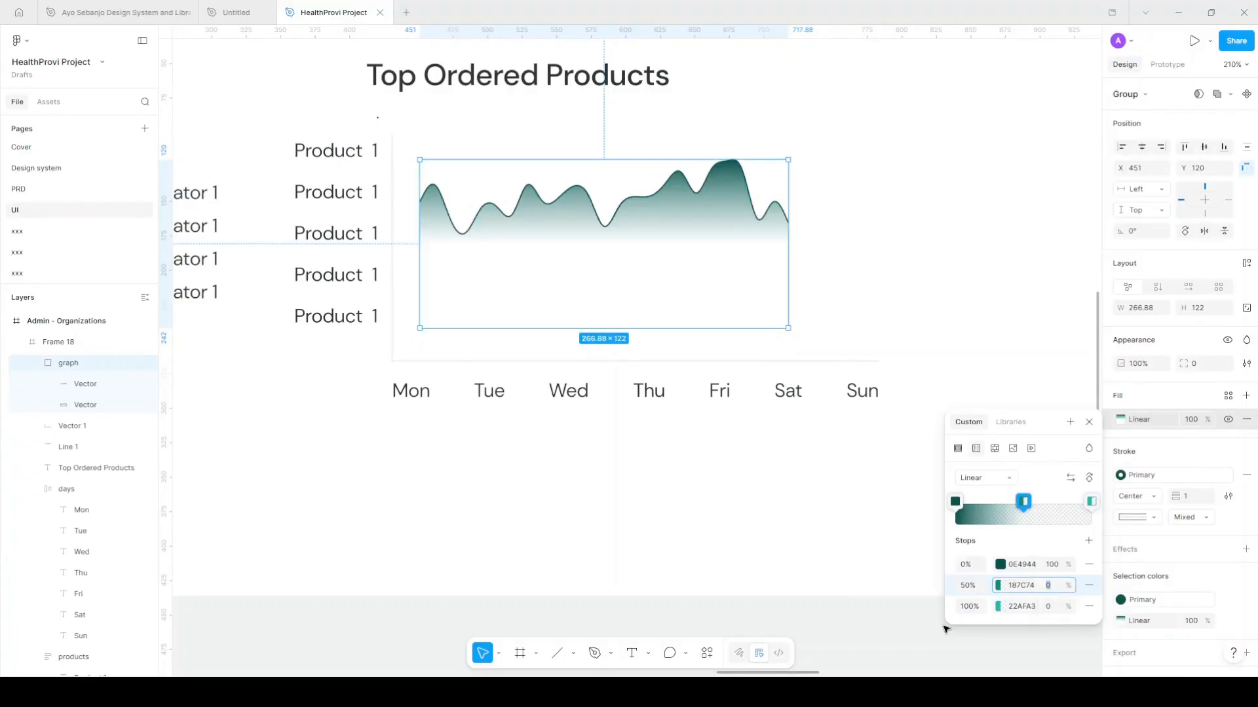
pyautogui.press('Return')
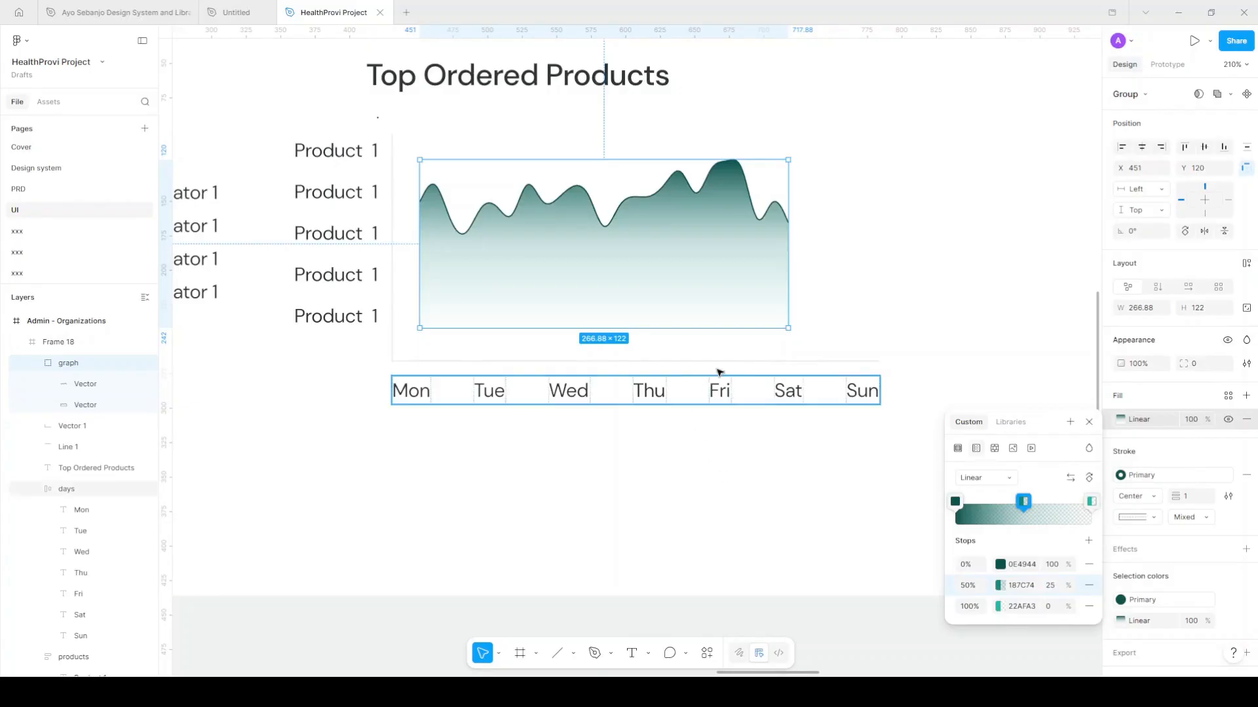
# Flatten and widen the graph to 353 × 79 so it spans the Mon–Sun labels
pyautogui.moveTo(619, 160); pyautogui.dragTo(620, 219)
pyautogui.moveTo(419, 274); pyautogui.dragTo(392, 275)
pyautogui.moveTo(789, 279); pyautogui.dragTo(877, 280)
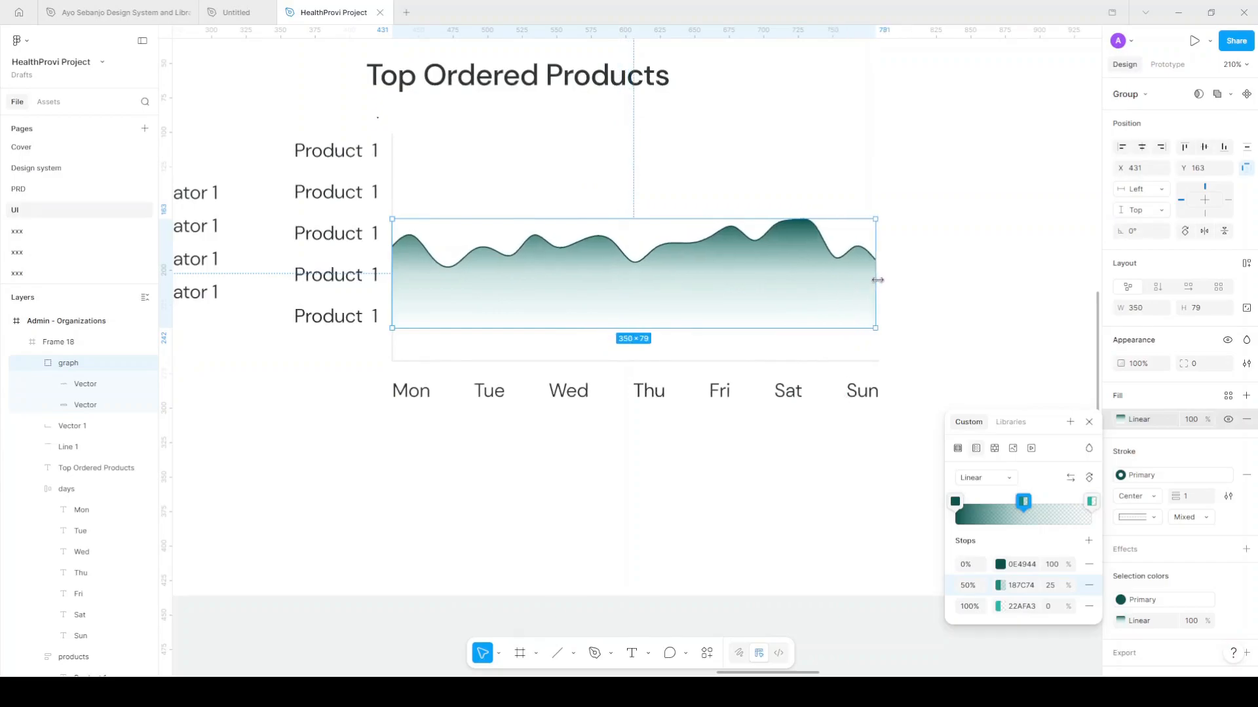
pyautogui.moveTo(882, 276); pyautogui.dragTo(879, 276)
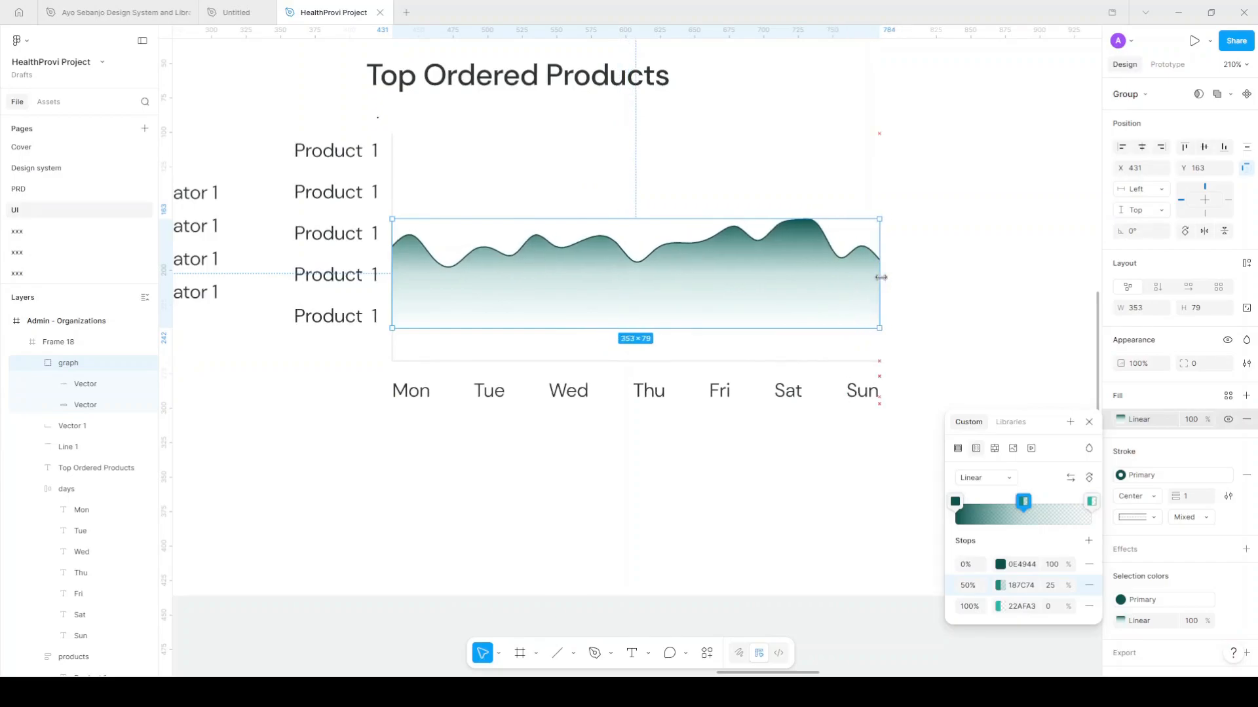
pyautogui.scroll(-5, 748, 336)
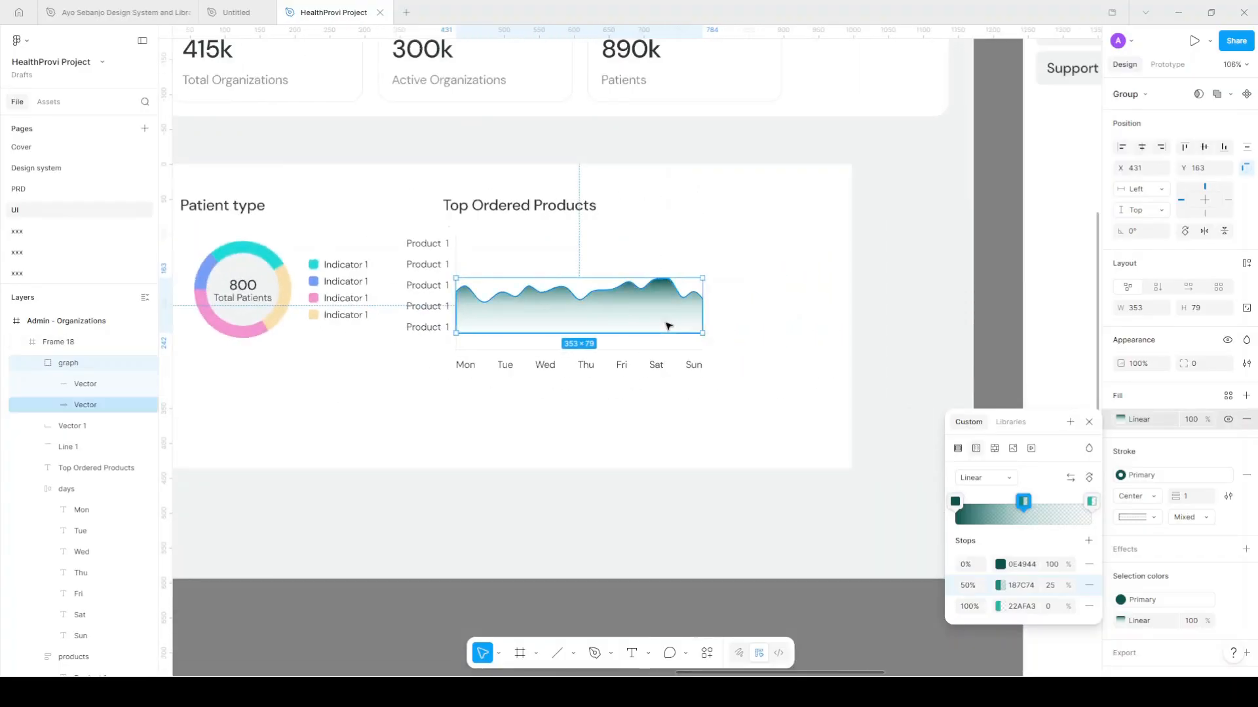
pyautogui.scroll(-5, 733, 346)
pyautogui.hscroll(5, 796, 323)
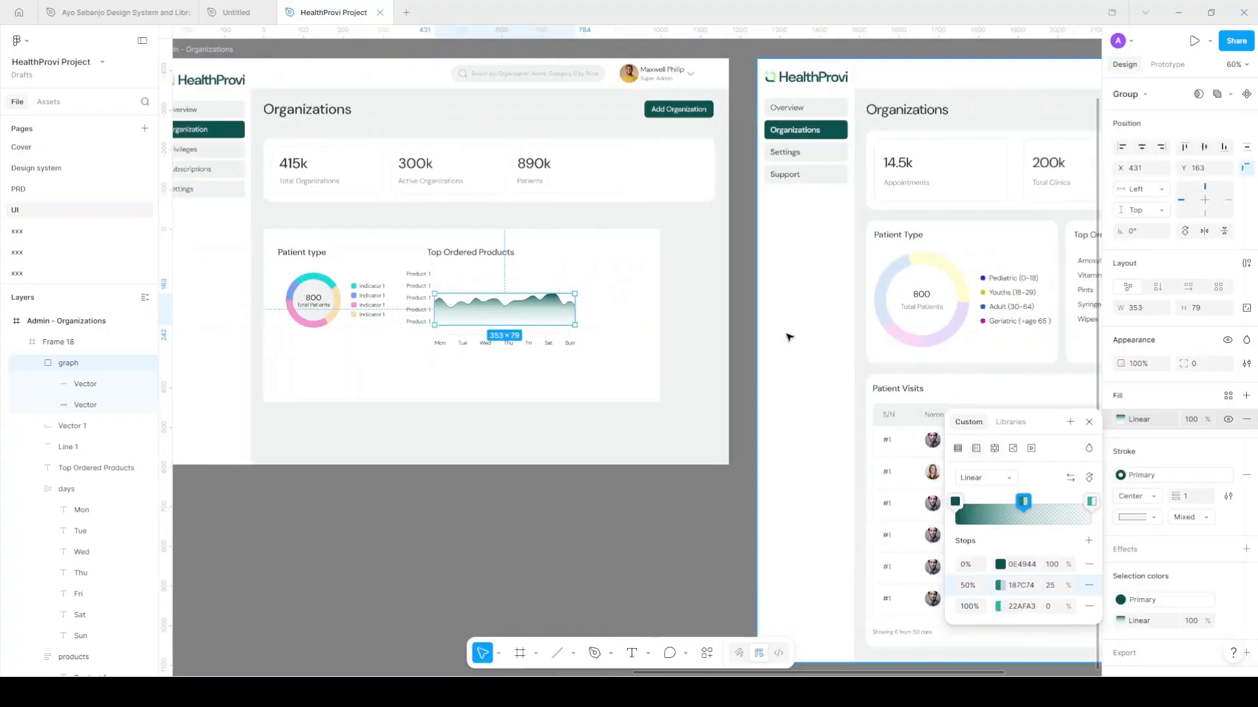
pyautogui.hscroll(-3, 950, 328)
pyautogui.scroll(6, 880, 450)
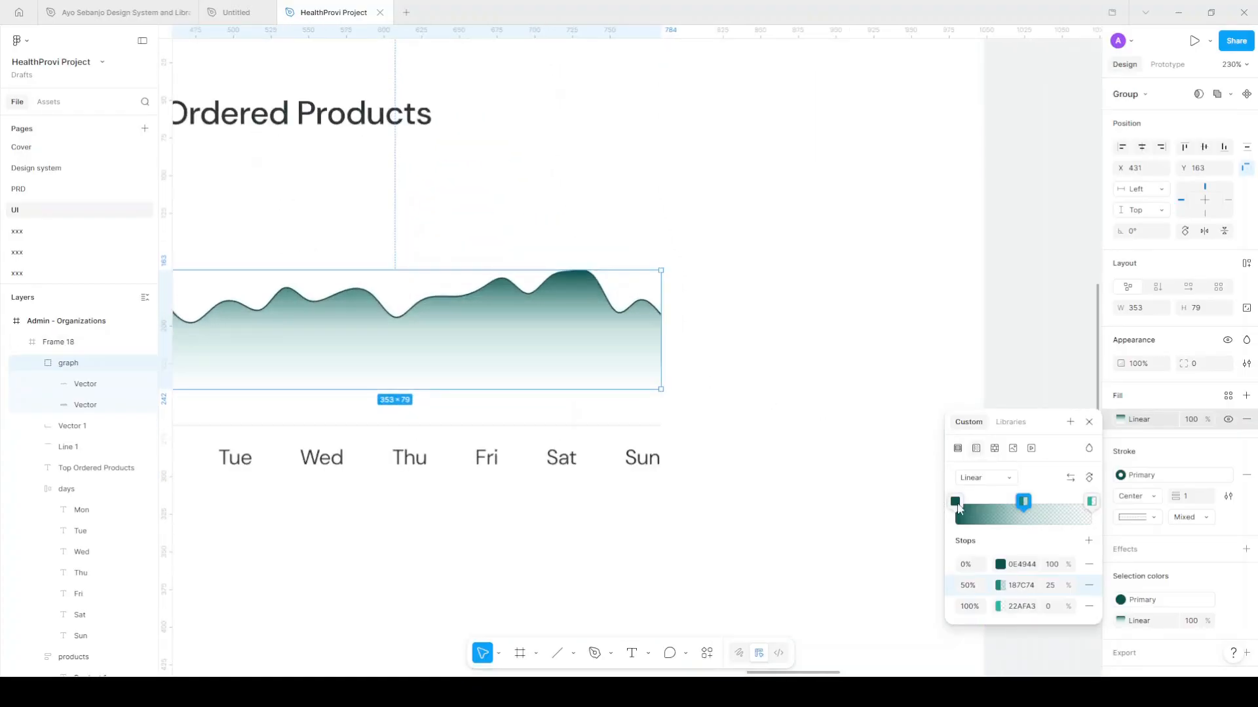
# Set lightness 40 on both the 0% and 50% gradient stops
pyautogui.click(999, 565)
pyautogui.click(885, 582)
pyautogui.write('40')
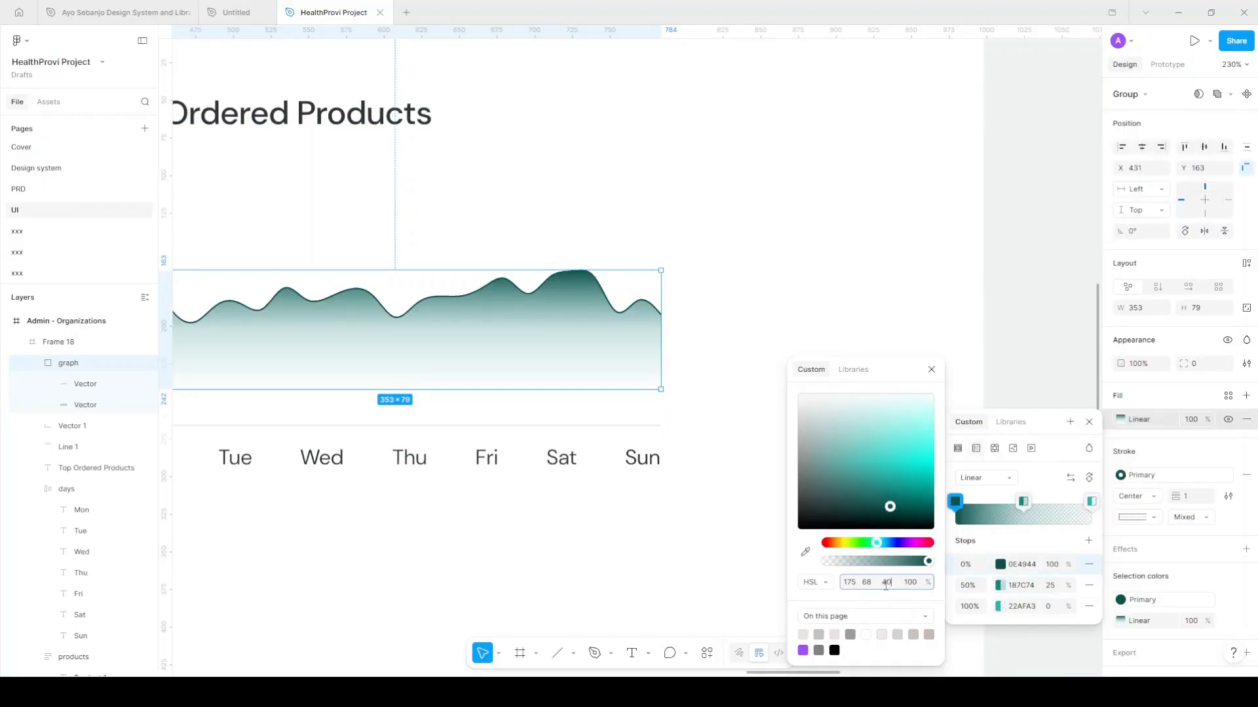
pyautogui.press('Return')
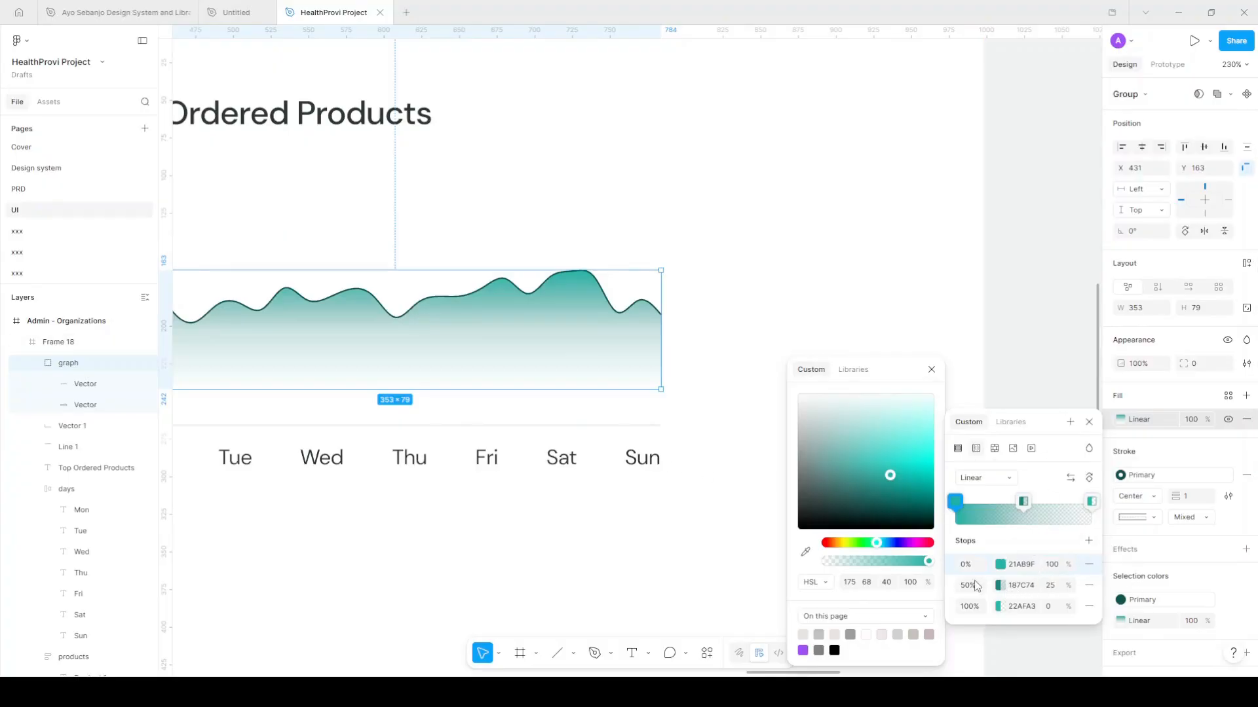
pyautogui.click(1005, 589)
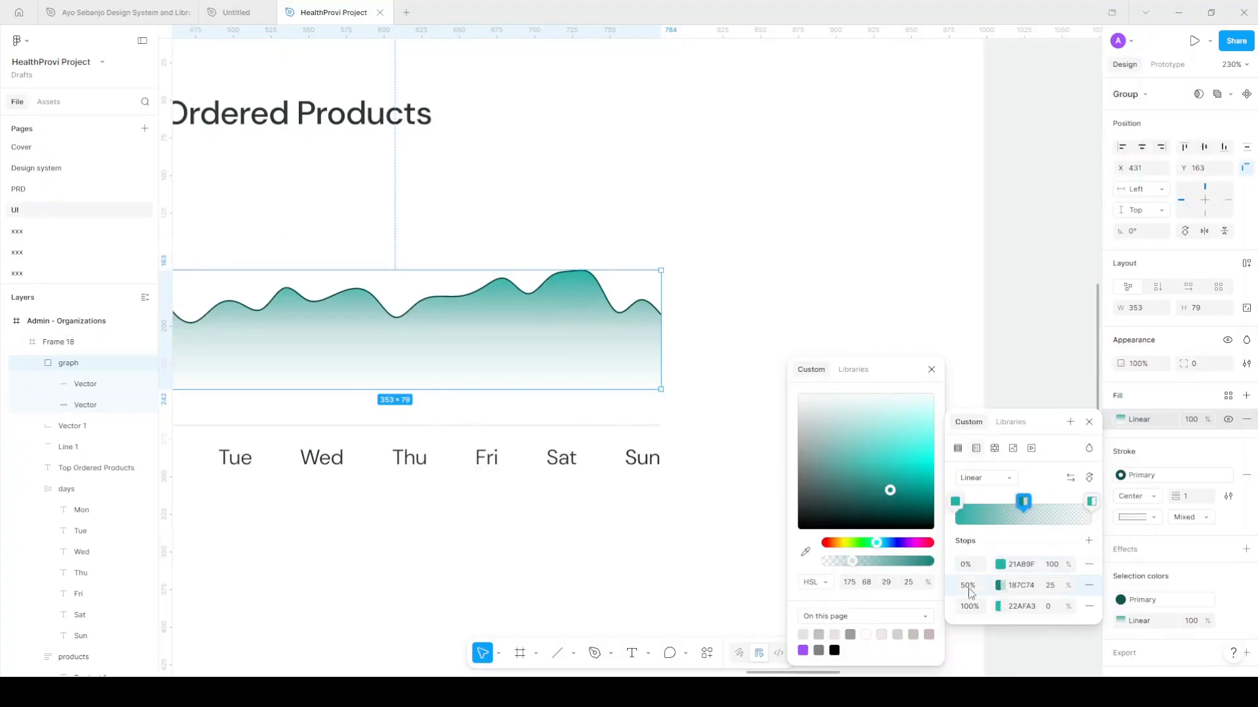
pyautogui.click(886, 582)
pyautogui.write('4')
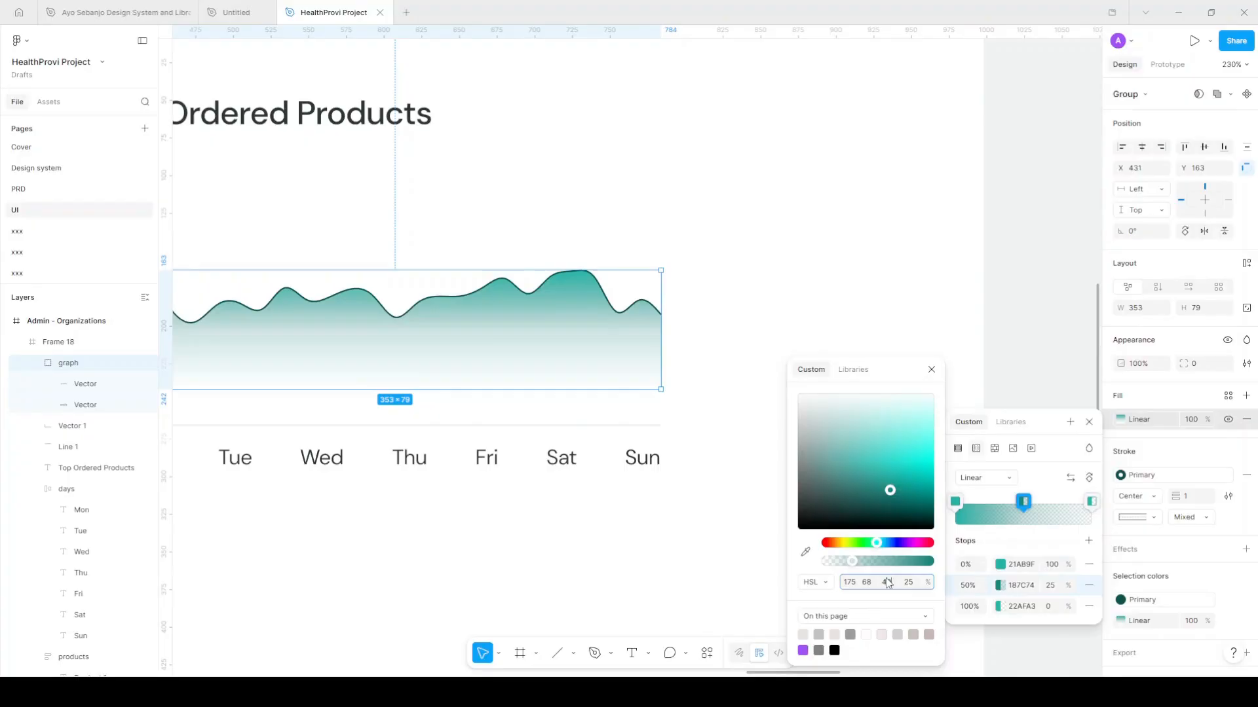
pyautogui.write('0')
pyautogui.press('Return')
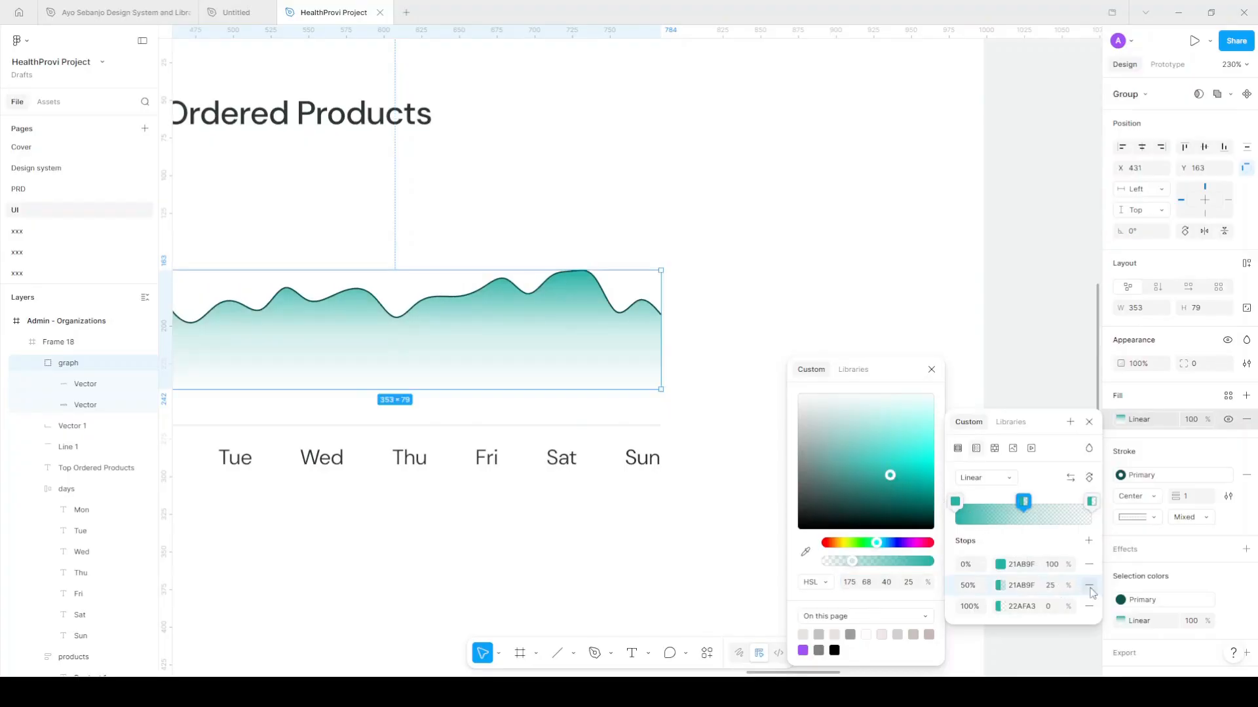
# Raise the middle gradient stop's opacity to 45%
pyautogui.click(1051, 586)
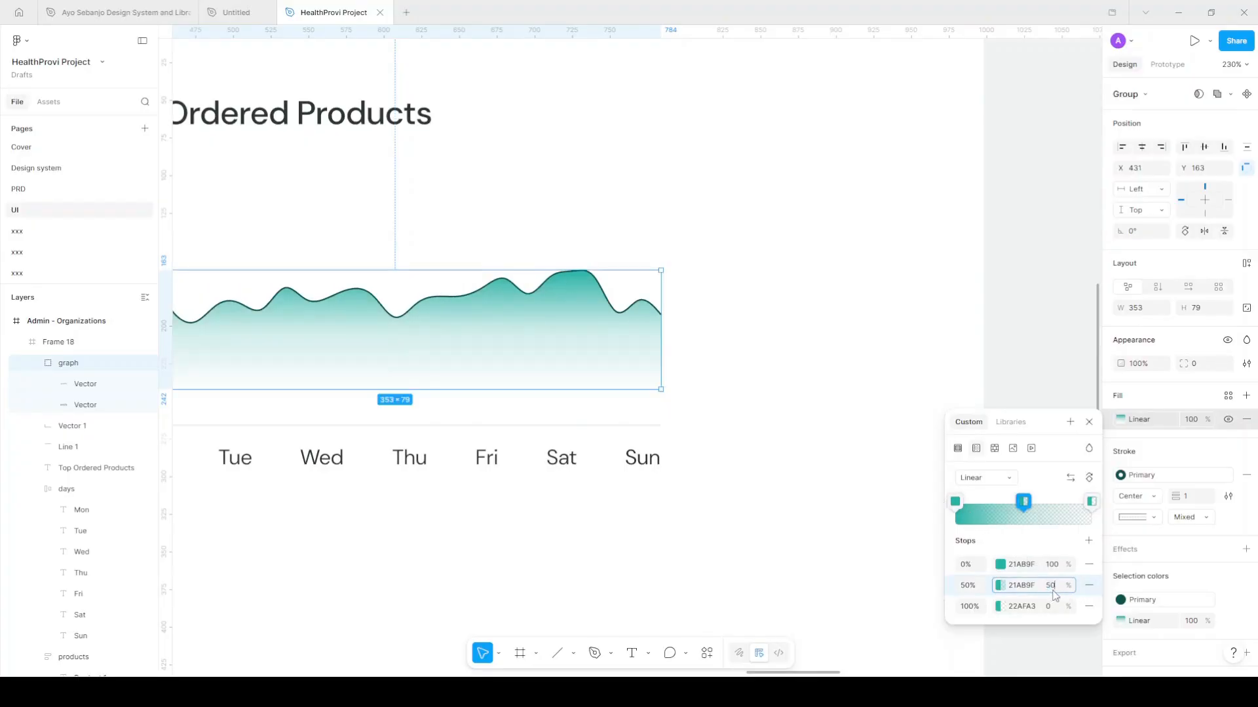
pyautogui.write('50')
pyautogui.press('Return')
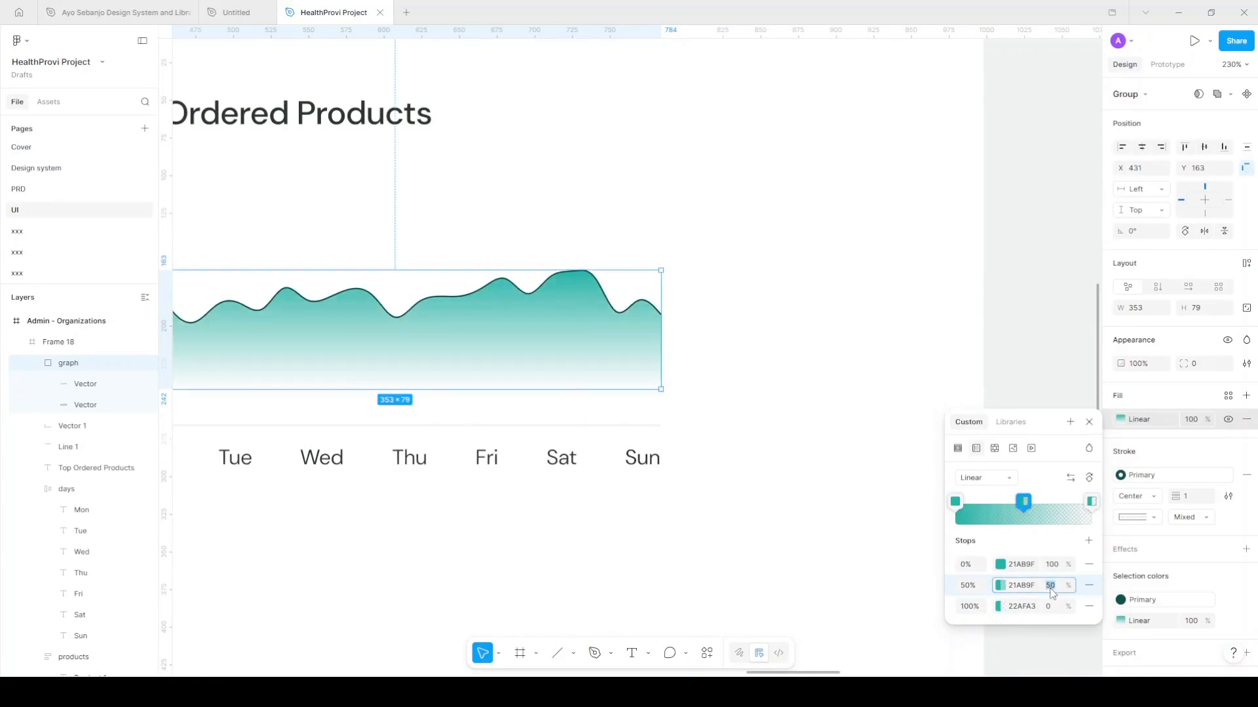
pyautogui.press('Return')
pyautogui.hscroll(-1, 910, 387)
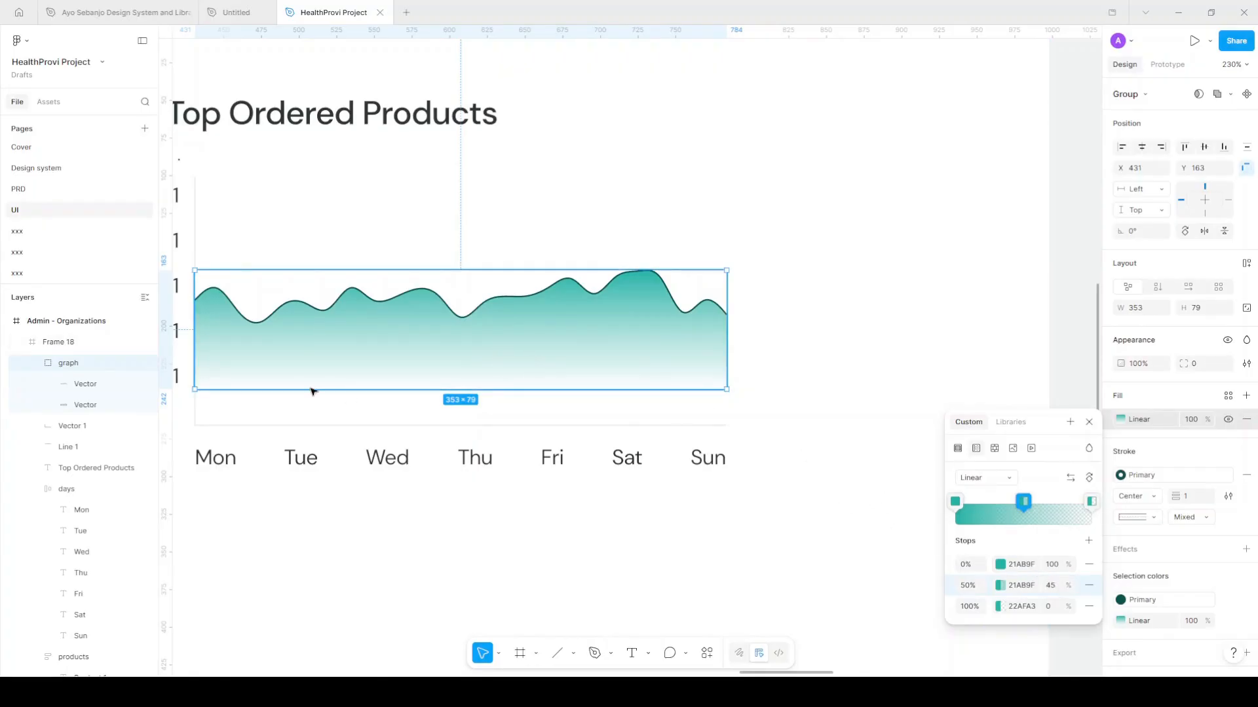
# Move the area shape's gradient start point higher up
pyautogui.click(570, 336)
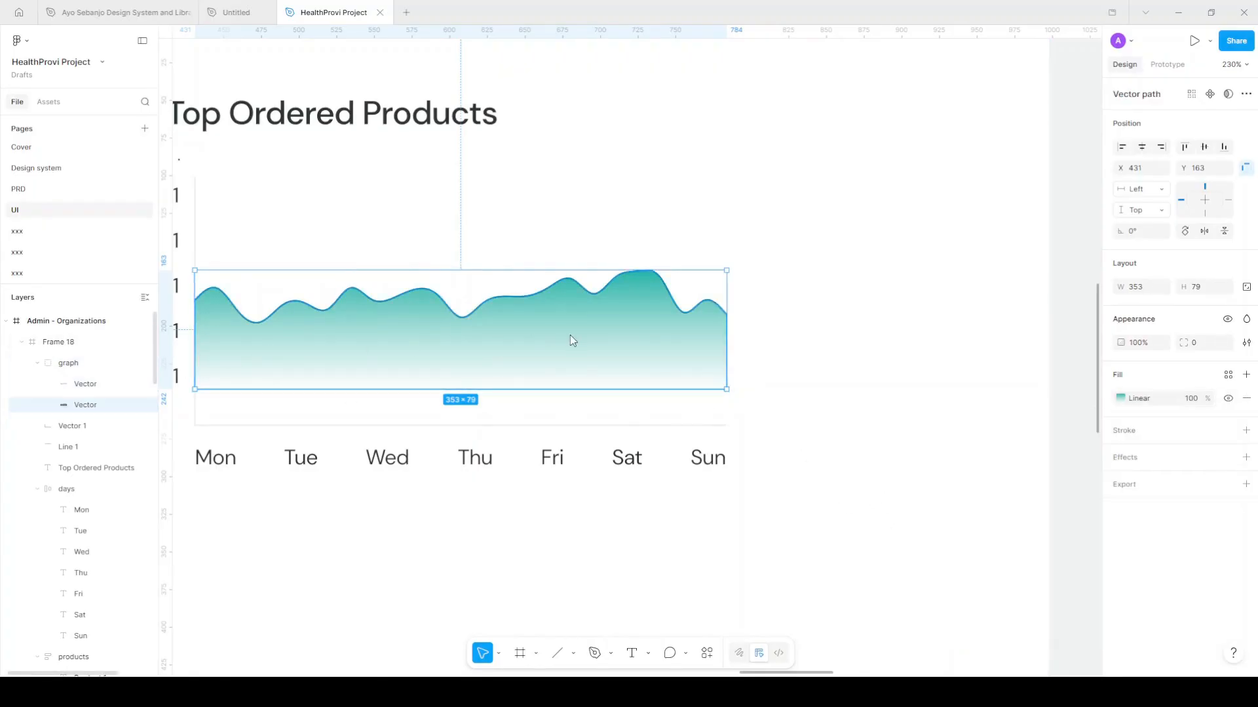
pyautogui.click(1121, 398)
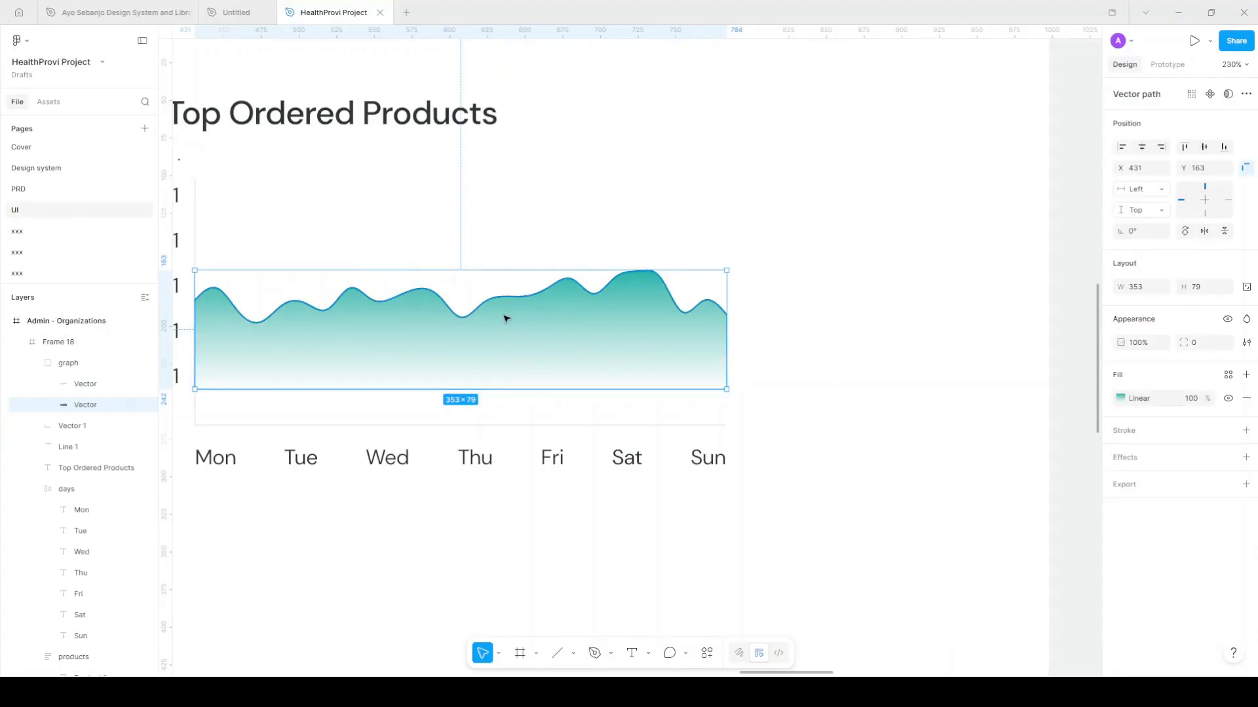
pyautogui.moveTo(462, 269); pyautogui.dragTo(462, 237)
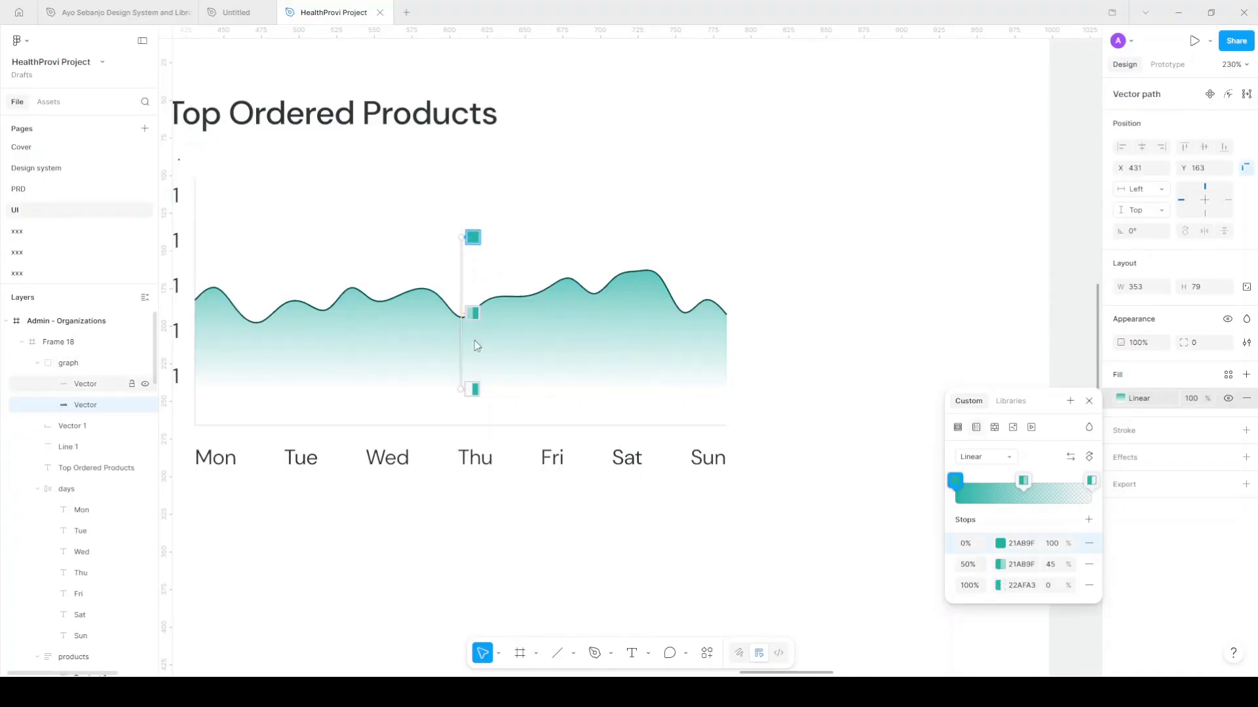
# Remove the wave line's fill and apply the Secondary colour style to its stroke
pyautogui.click(539, 309)
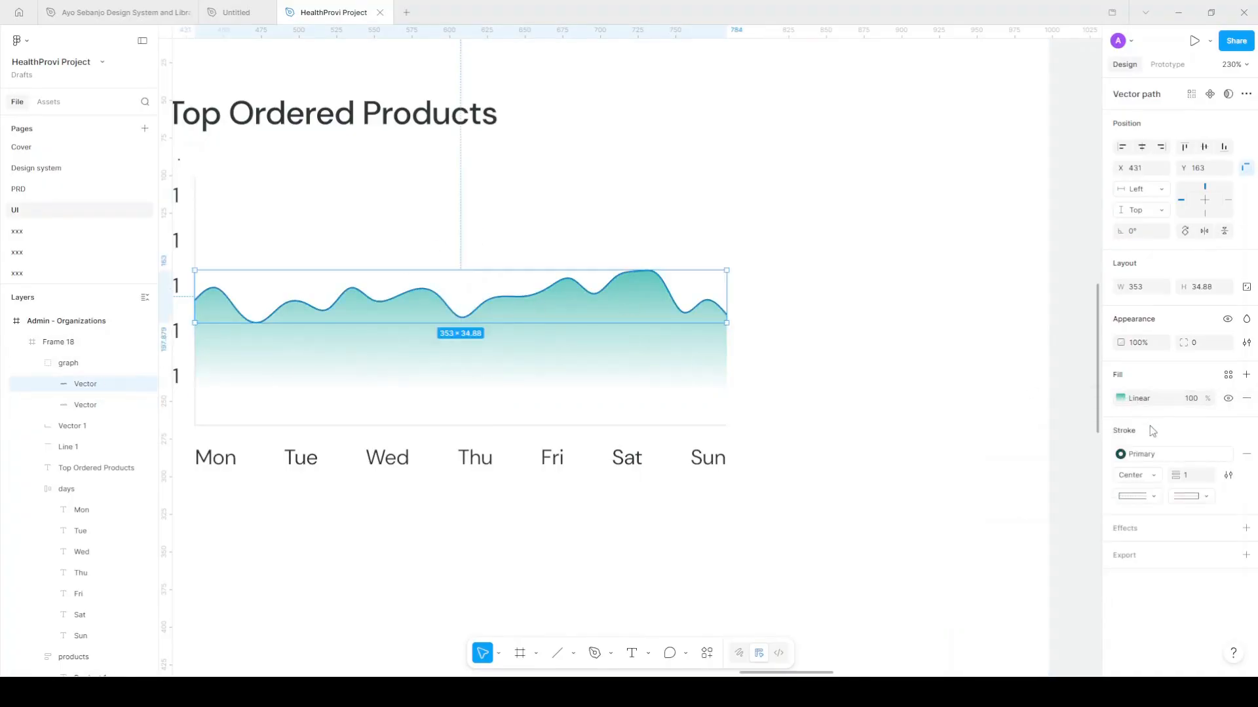
pyautogui.click(1228, 399)
pyautogui.click(1246, 398)
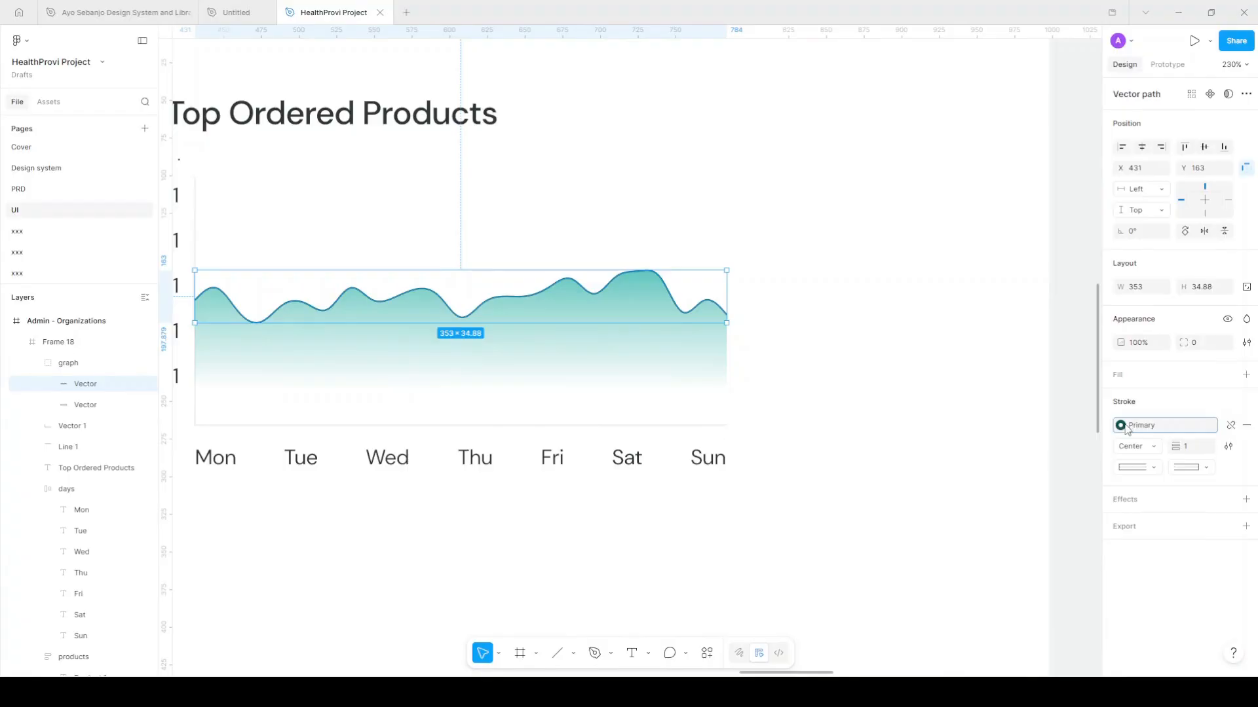
pyautogui.click(1219, 426)
pyautogui.click(994, 505)
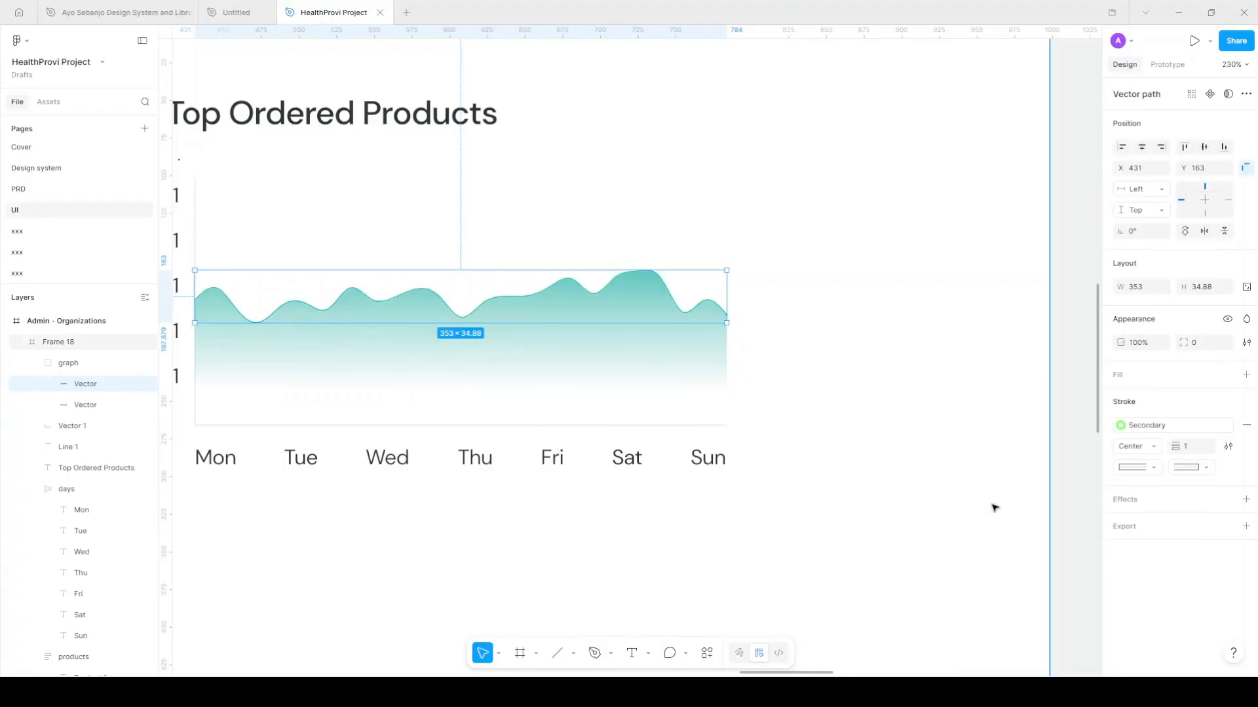
pyautogui.scroll(-1, 884, 331)
pyautogui.click(884, 331)
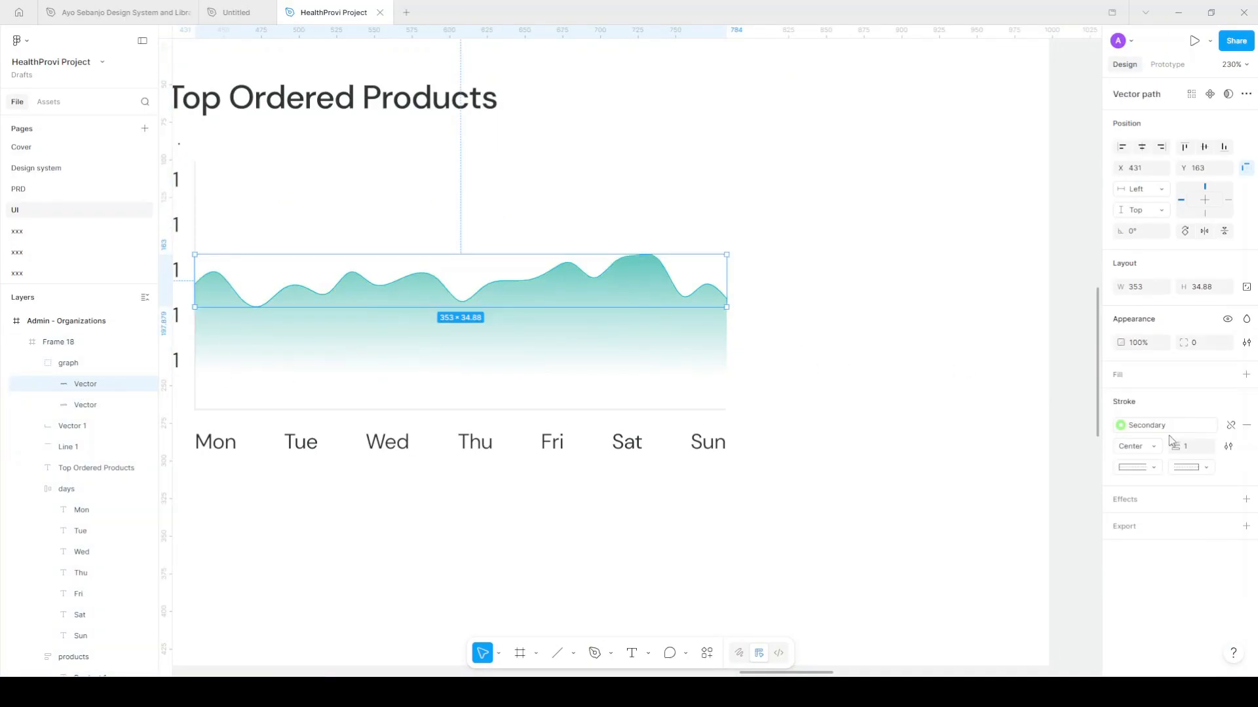
# Detach the stroke from its style and set it to dark green 438A2E
pyautogui.click(1230, 425)
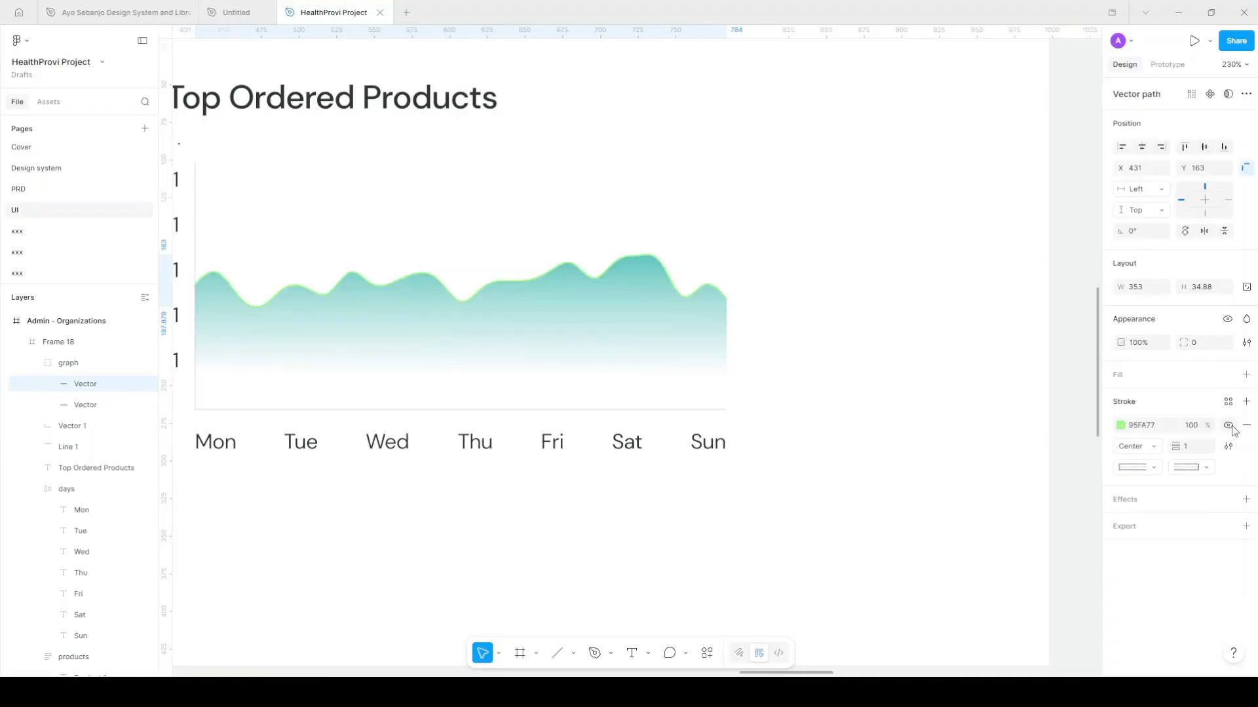
pyautogui.click(1122, 426)
pyautogui.moveTo(1082, 445)
pyautogui.mouseDown()
pyautogui.moveTo(1063, 482)
pyautogui.moveTo(1035, 478)
pyautogui.mouseUp()
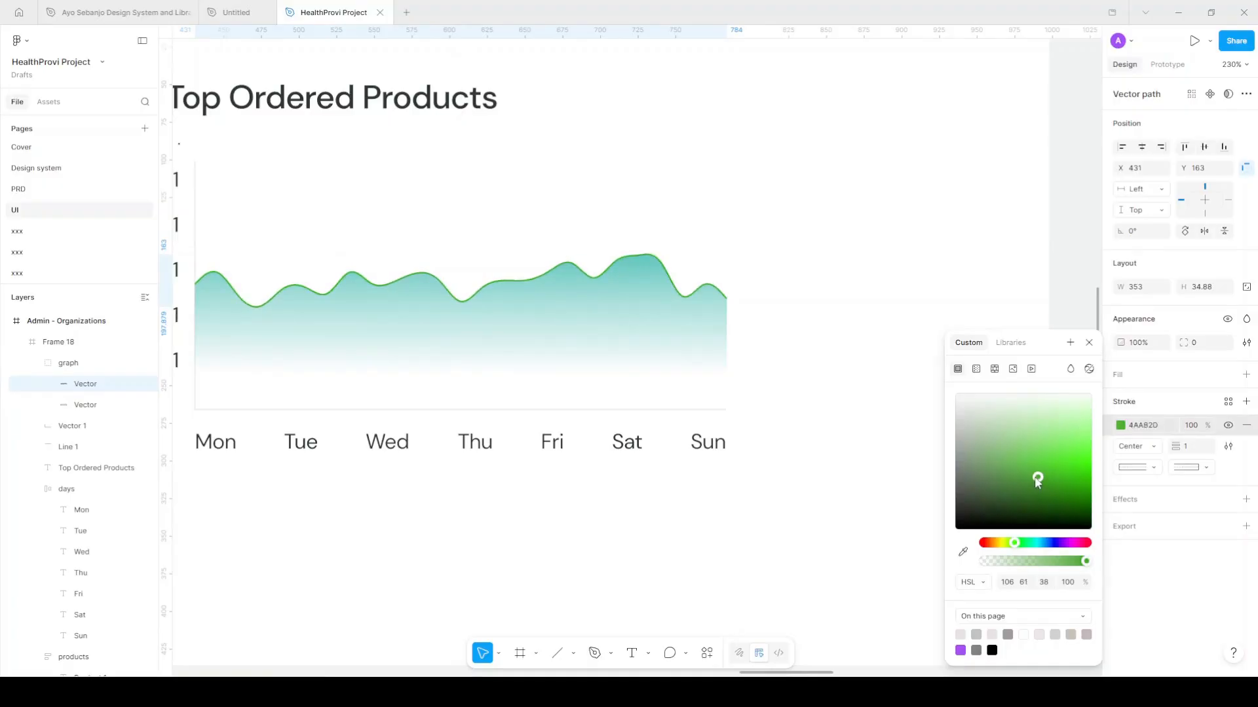
pyautogui.click(1025, 485)
pyautogui.click(1089, 343)
pyautogui.scroll(-5, 890, 340)
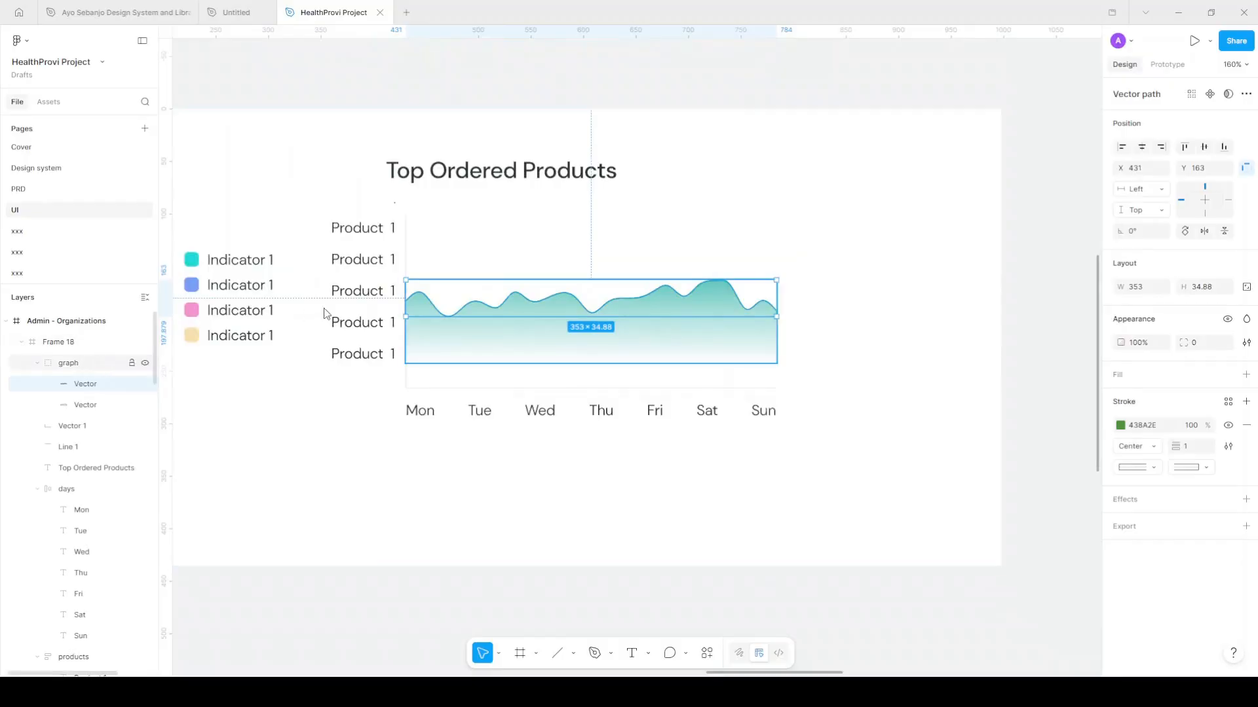
# Group the graph with its axis line Vector 1 into Group 2
pyautogui.hotkey('shift', 'Return')
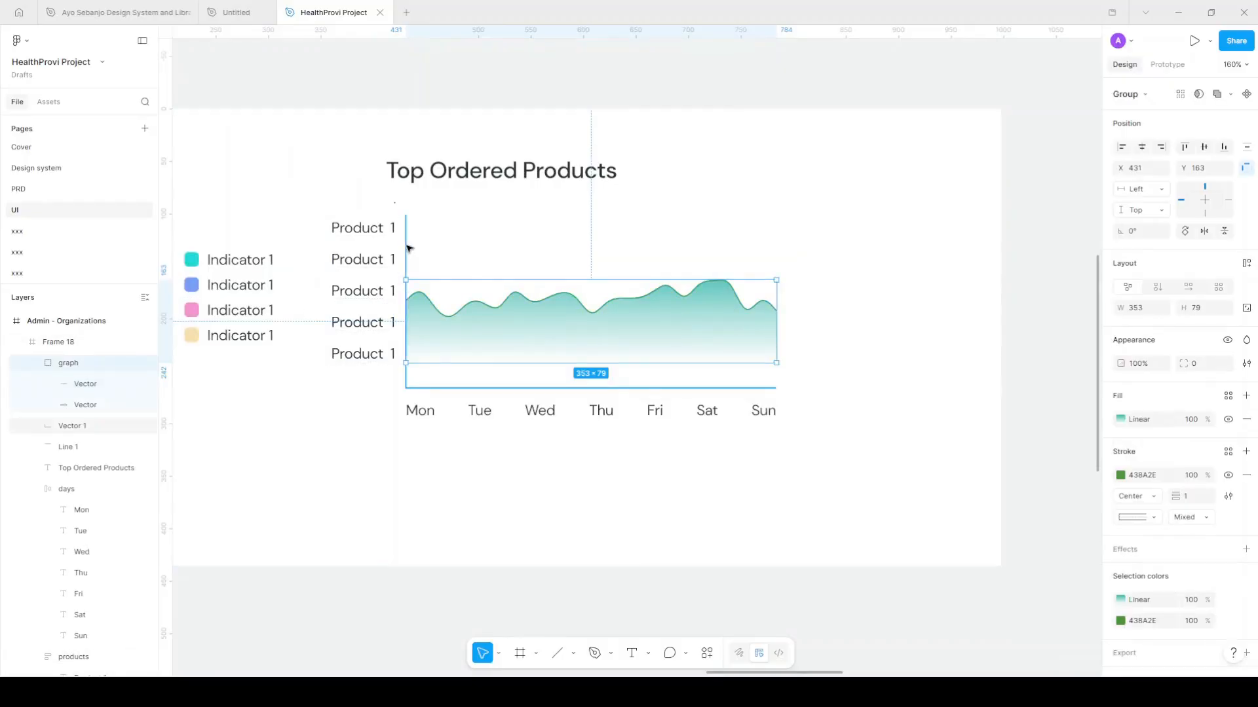
pyautogui.keyDown('shift'); pyautogui.click(407, 248); pyautogui.keyUp('shift')
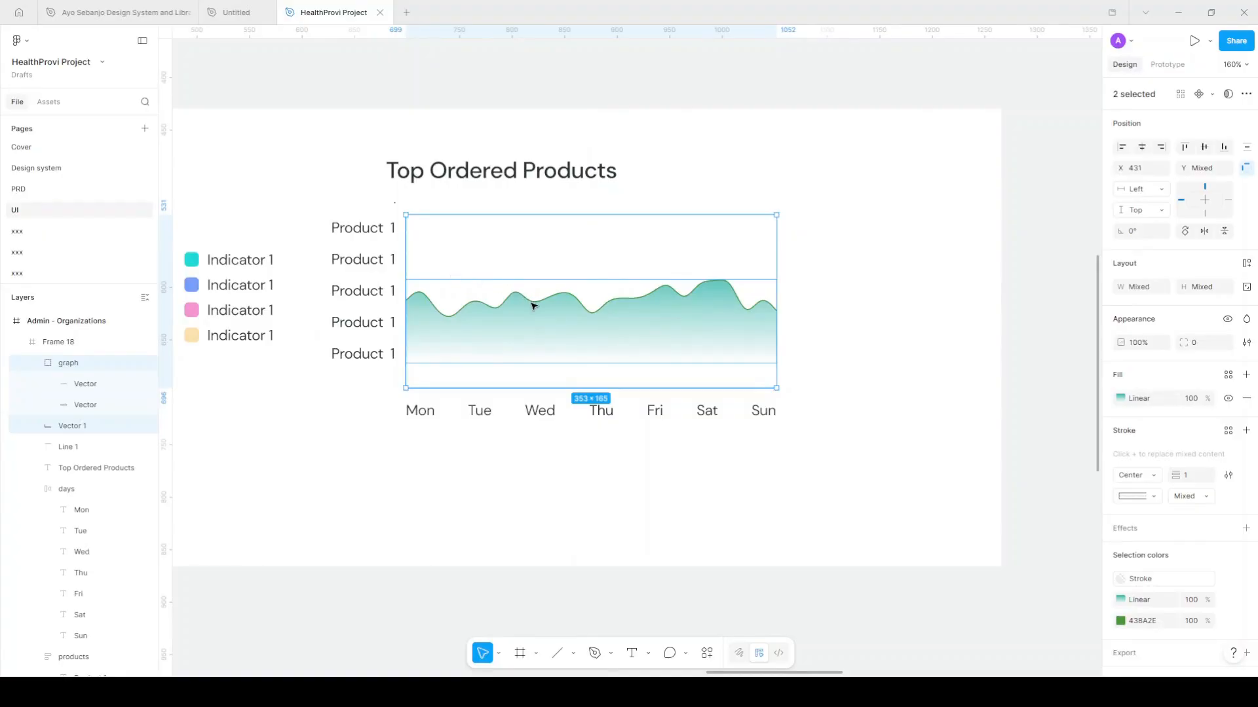
pyautogui.hotkey('ctrl', 'g')
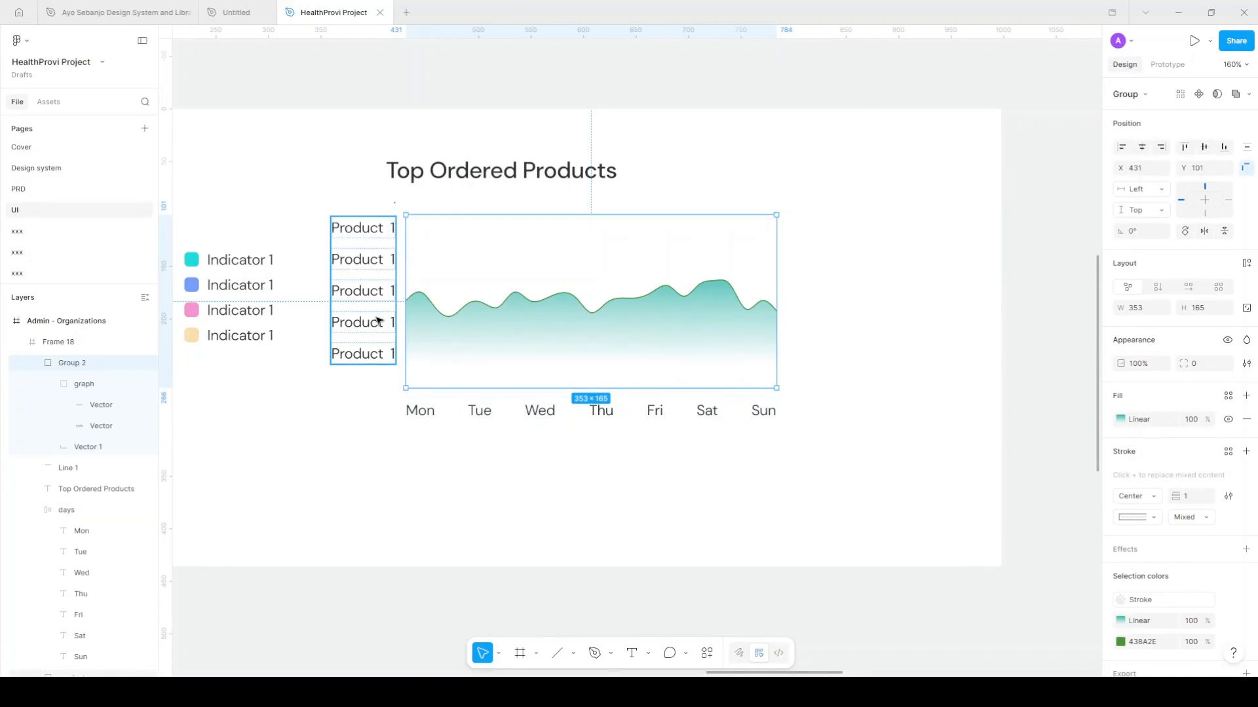
# Stretch the Product labels column to the graph's height with Auto spacing
pyautogui.click(387, 346)
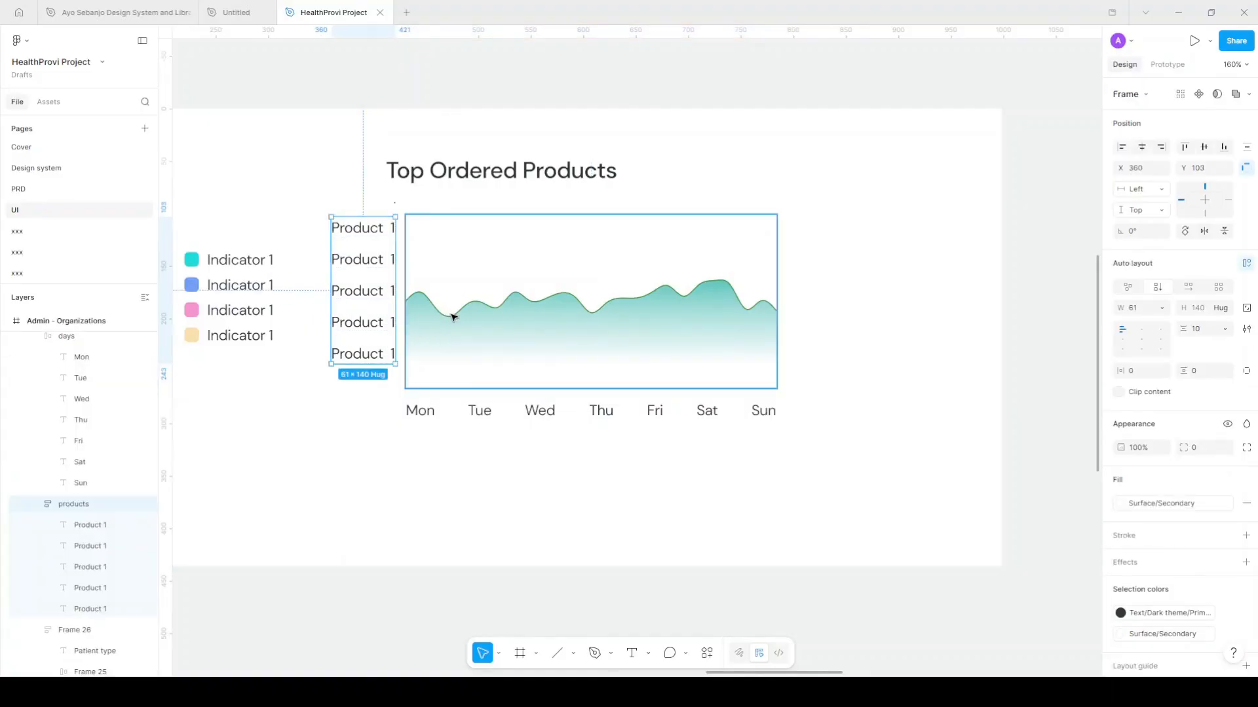
pyautogui.click(453, 317)
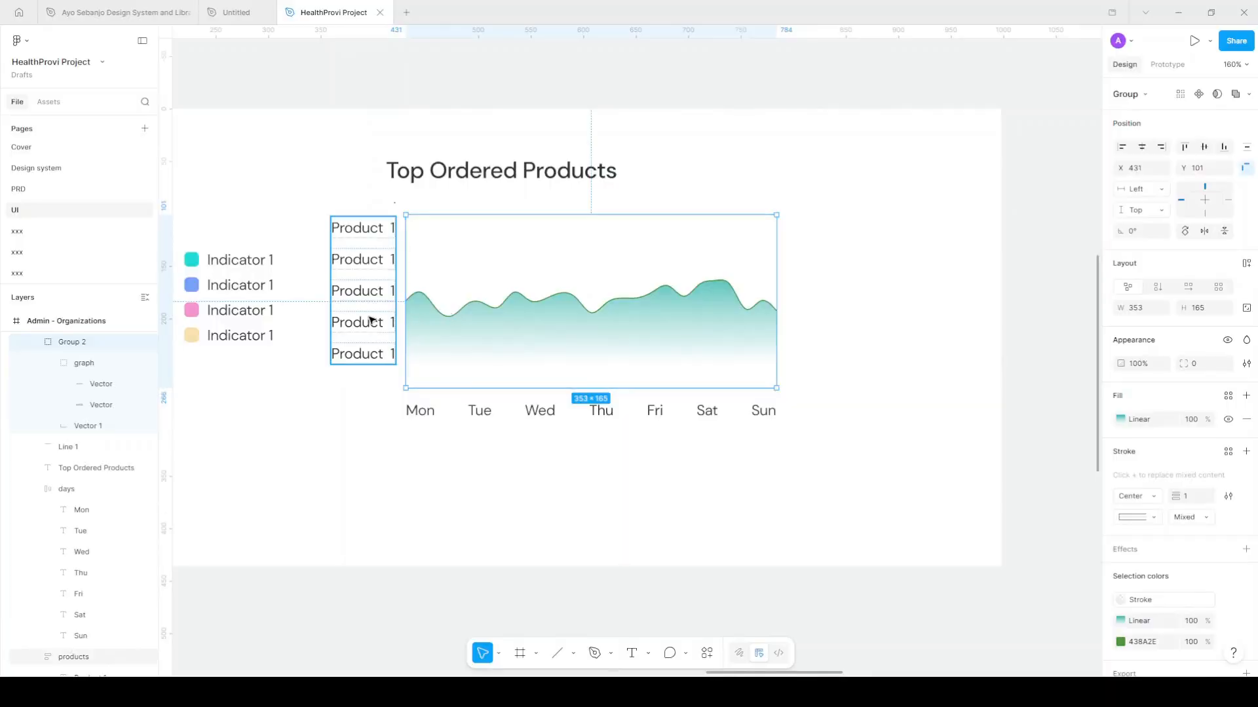
pyautogui.click(378, 360)
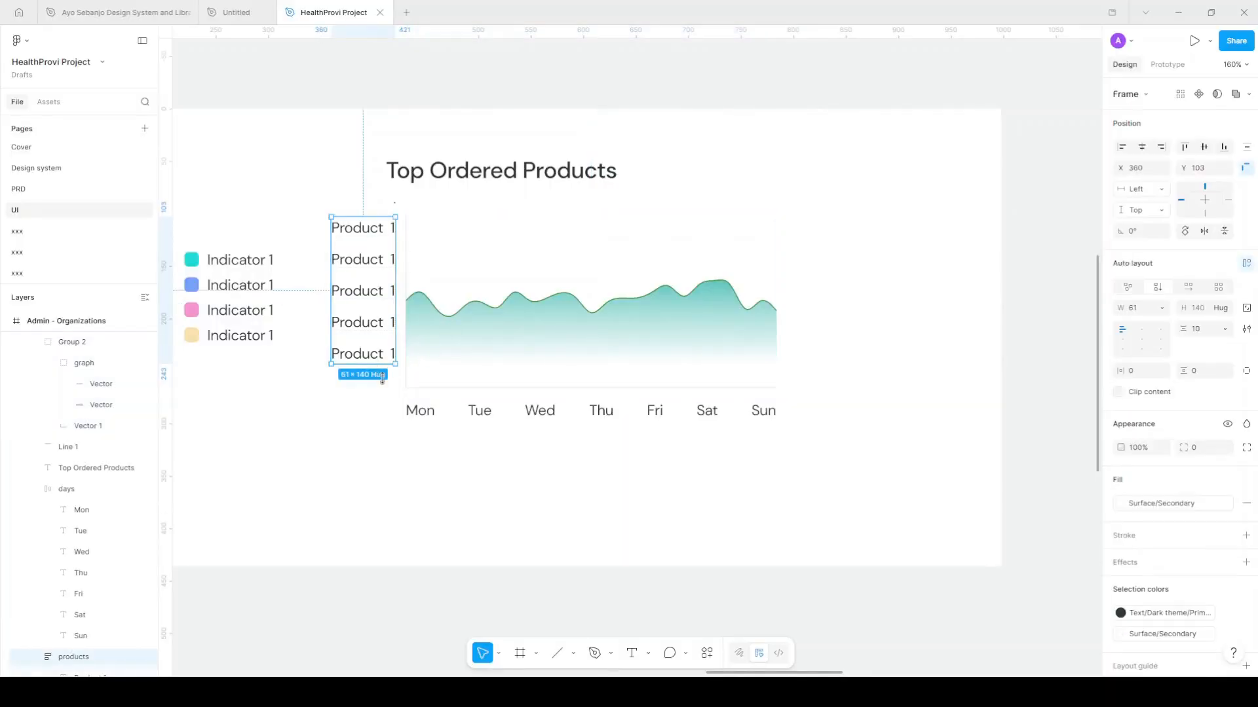
pyautogui.moveTo(391, 388); pyautogui.dragTo(392, 407)
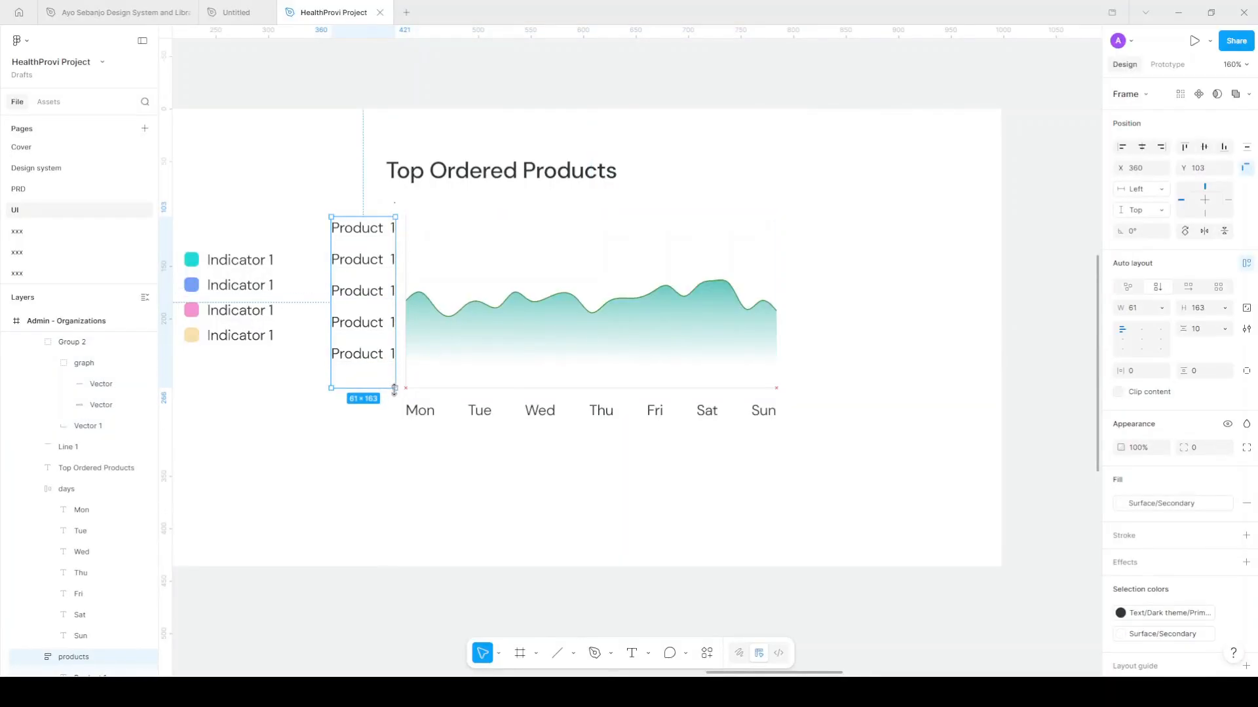
pyautogui.doubleClick(1124, 345)
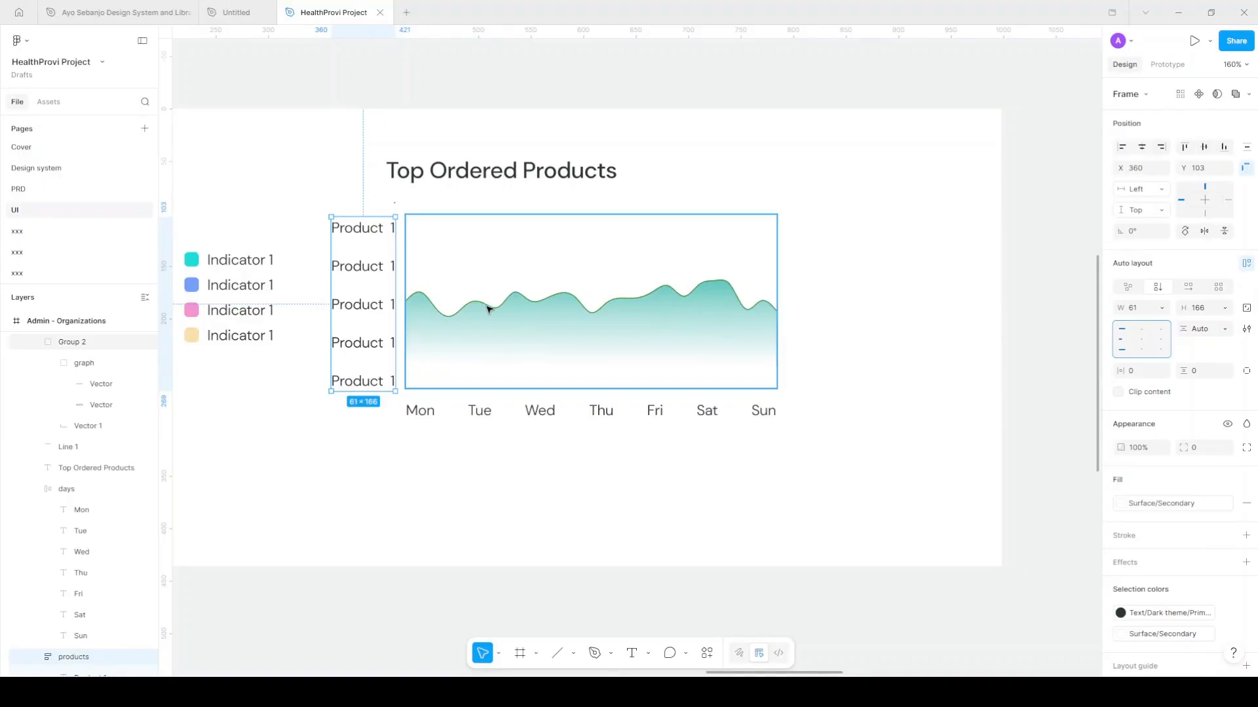
# Wrap labels and graph in auto layout, then group them with the weekday row as Group 3
pyautogui.keyDown('shift'); pyautogui.click(488, 309); pyautogui.keyUp('shift')
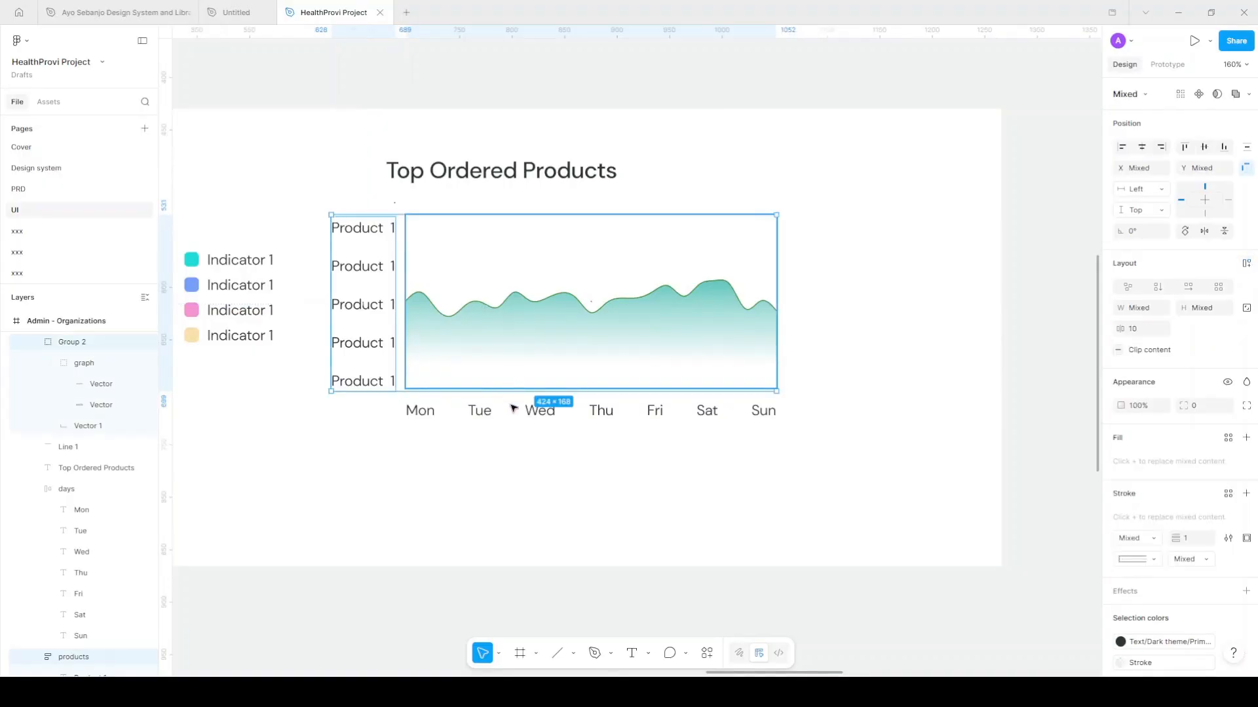
pyautogui.hotkey('shift', 'a')
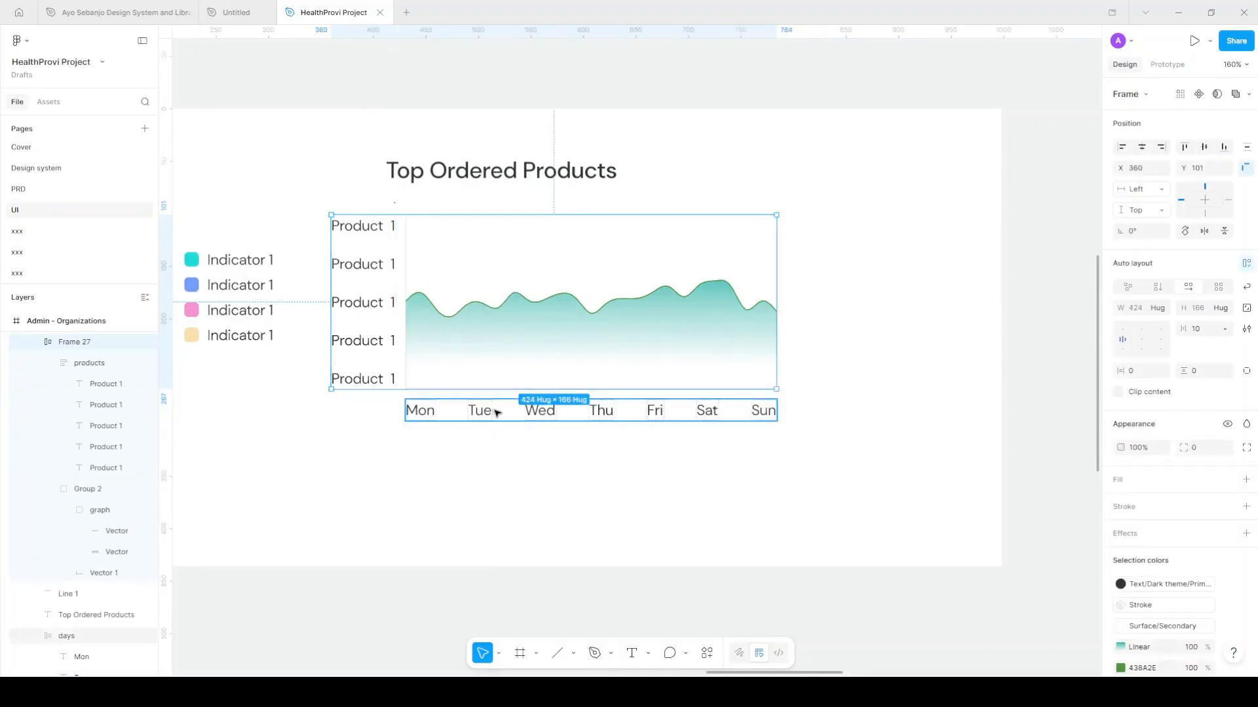
pyautogui.keyDown('shift'); pyautogui.click(738, 406); pyautogui.keyUp('shift')
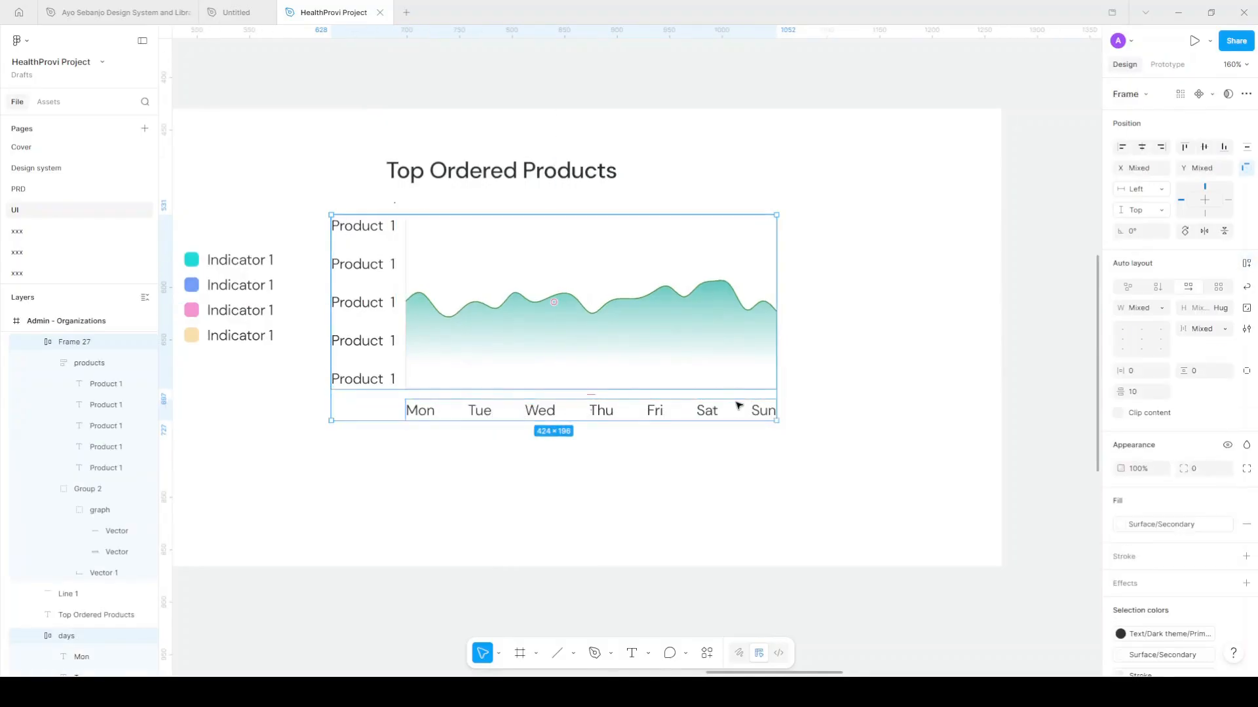
pyautogui.hotkey('ctrl', 'g')
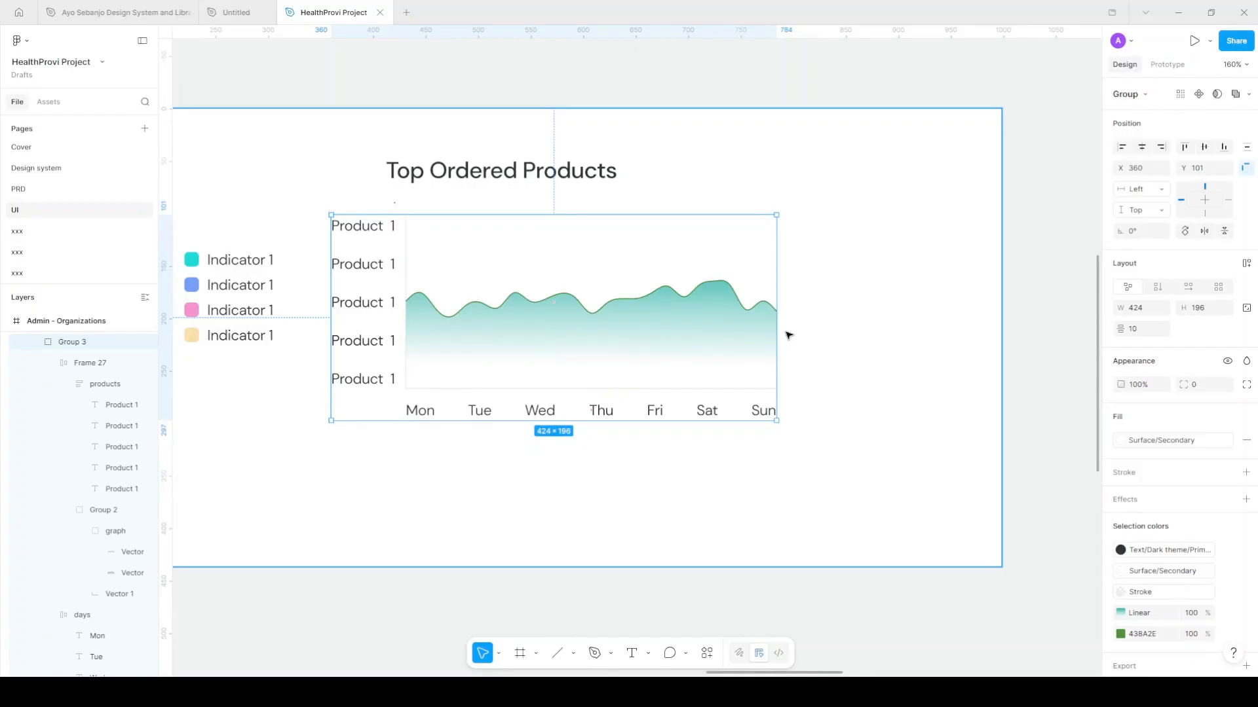
# Turn the chart group into an auto-layout frame with 20 padding on all sides
pyautogui.hotkey('shift', 'a')
pyautogui.click(1143, 373)
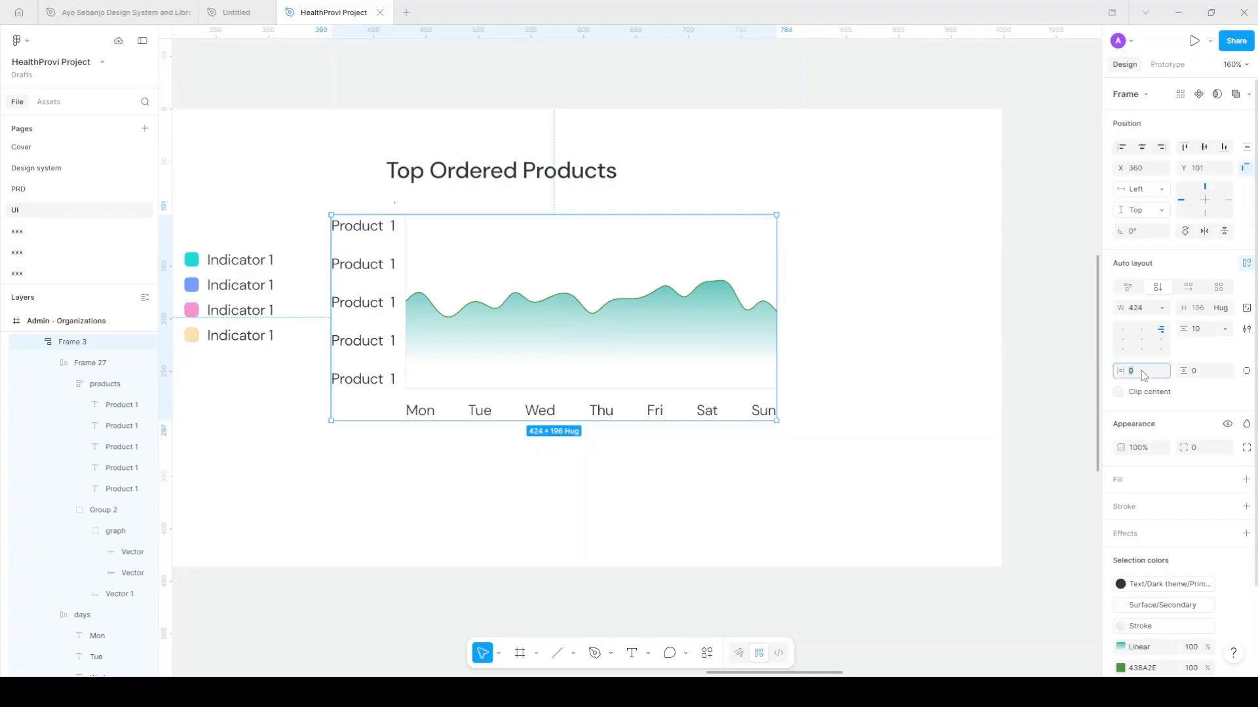
pyautogui.write('20')
pyautogui.press('Return')
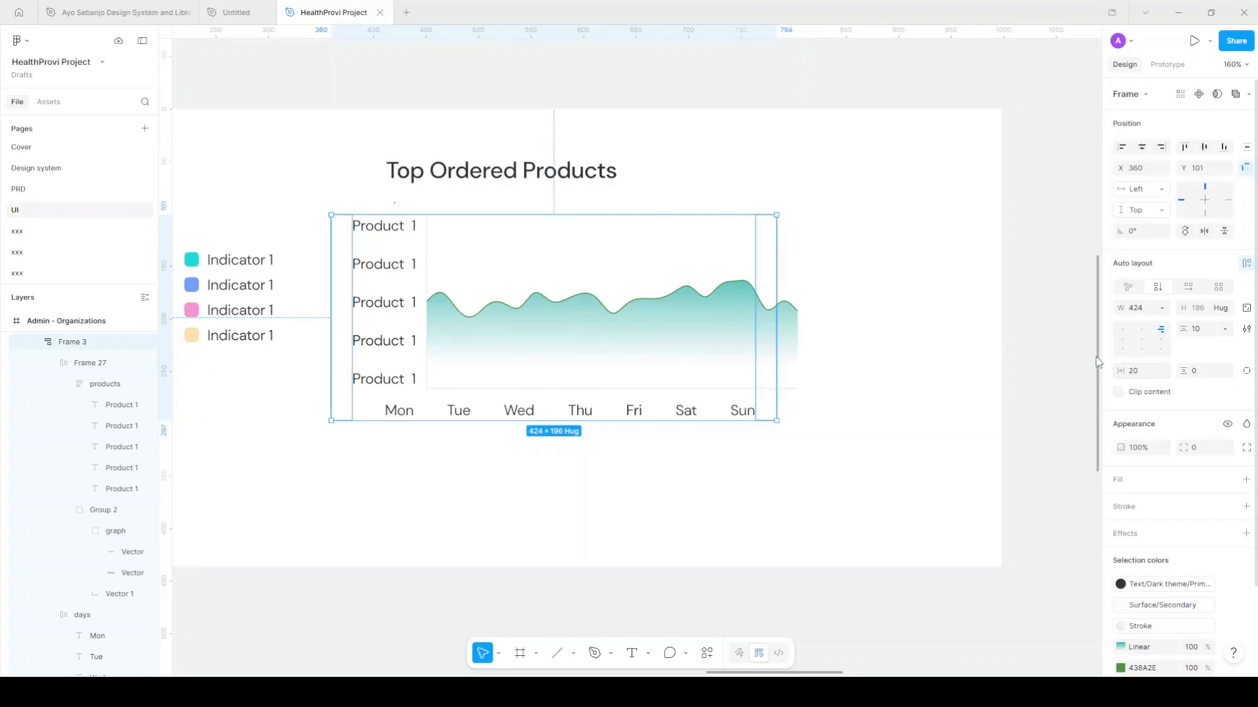
pyautogui.click(1202, 374)
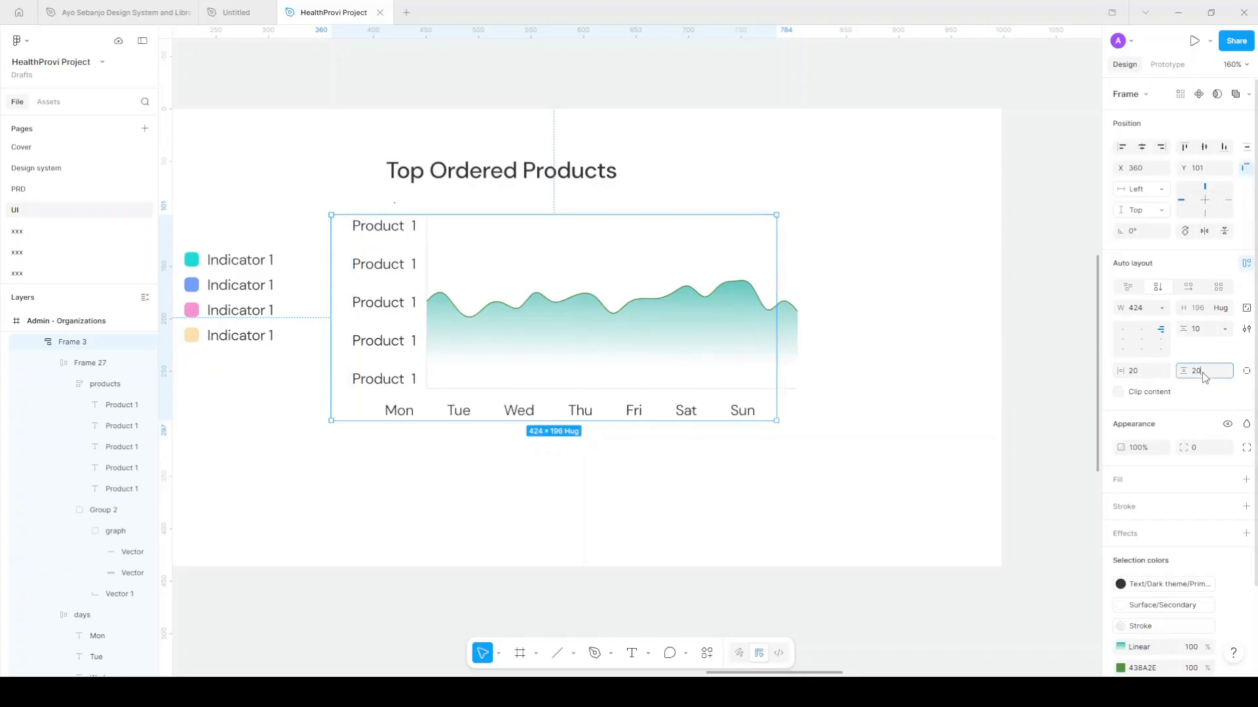
pyautogui.press('Return')
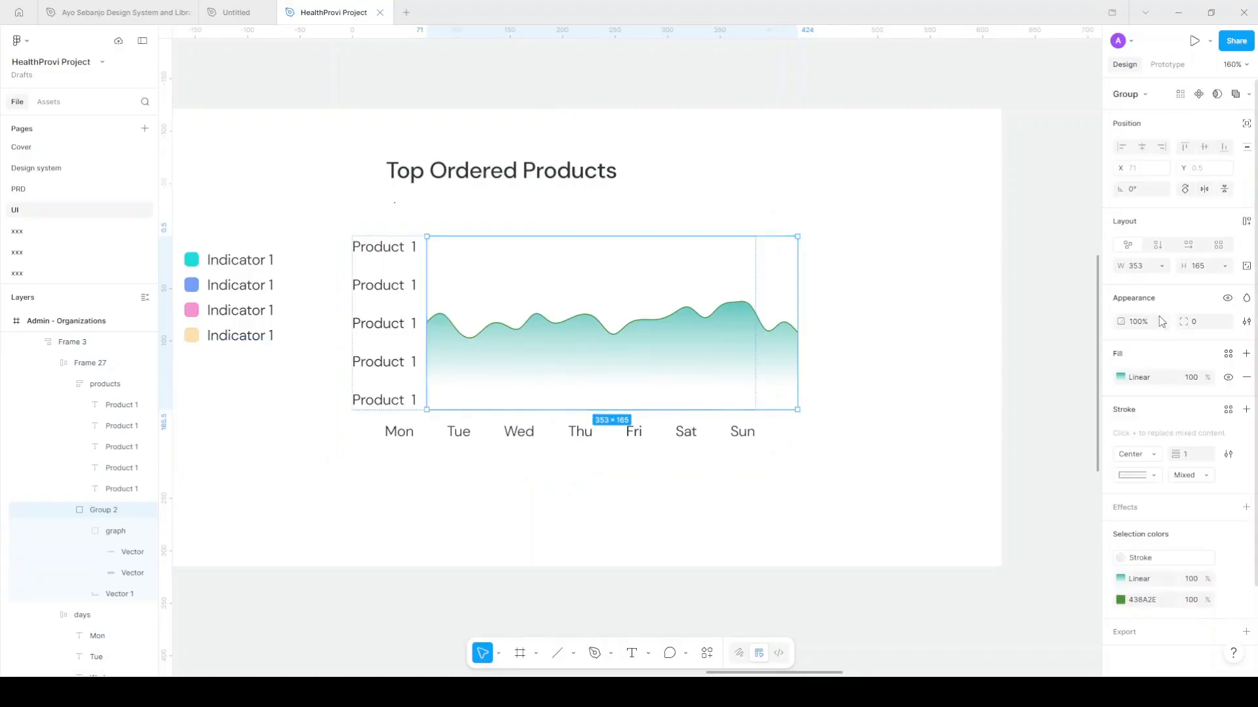
# Set the graph group to Fill container width and fill the frame with Surface/Secondary
pyautogui.click(1161, 266)
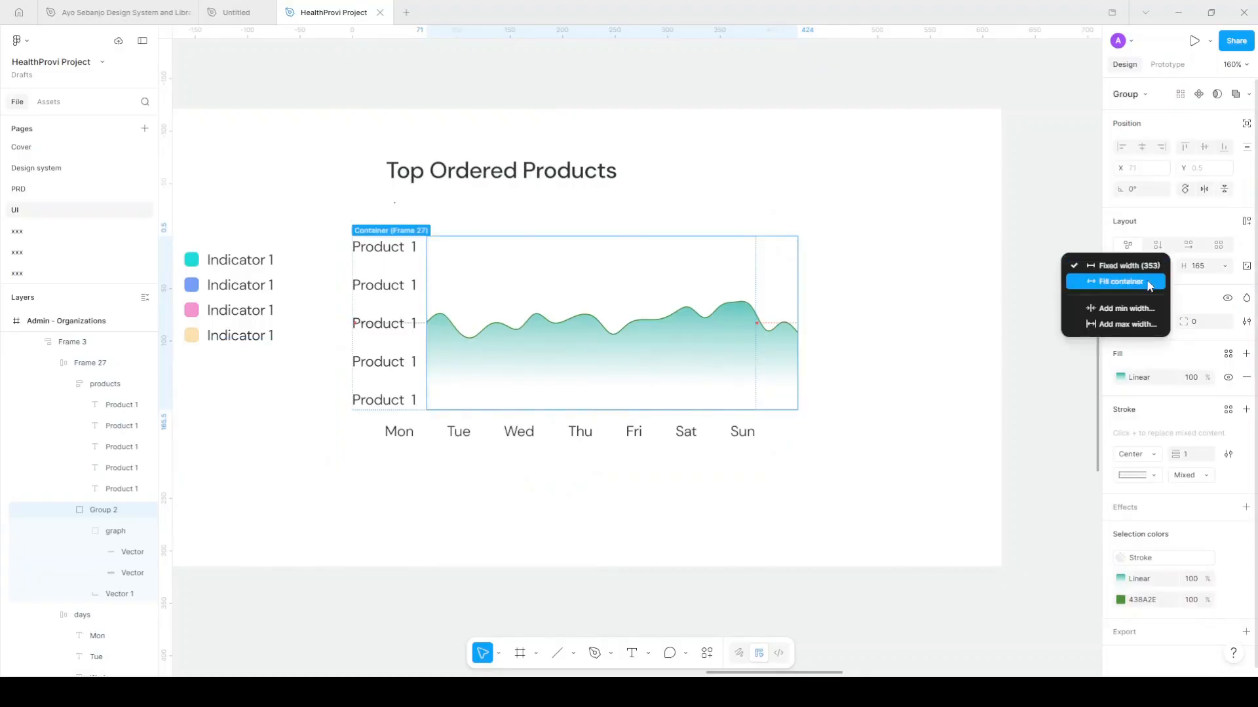
pyautogui.click(1149, 283)
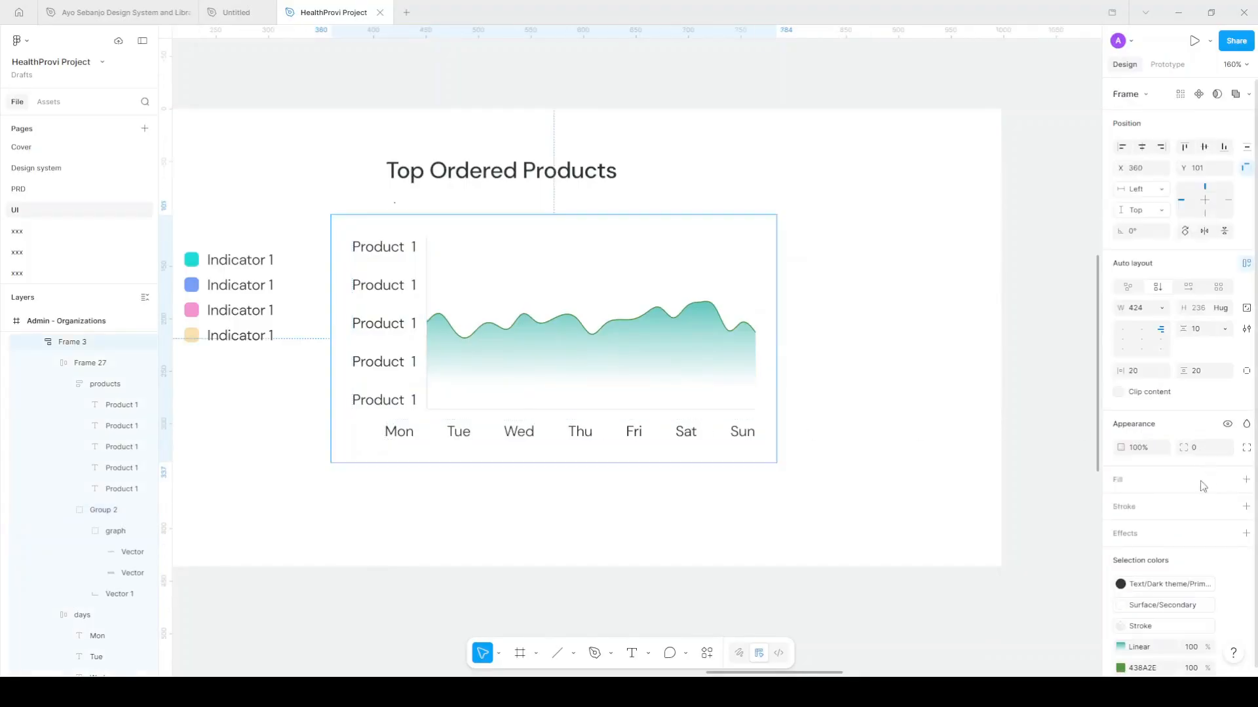
pyautogui.click(1228, 483)
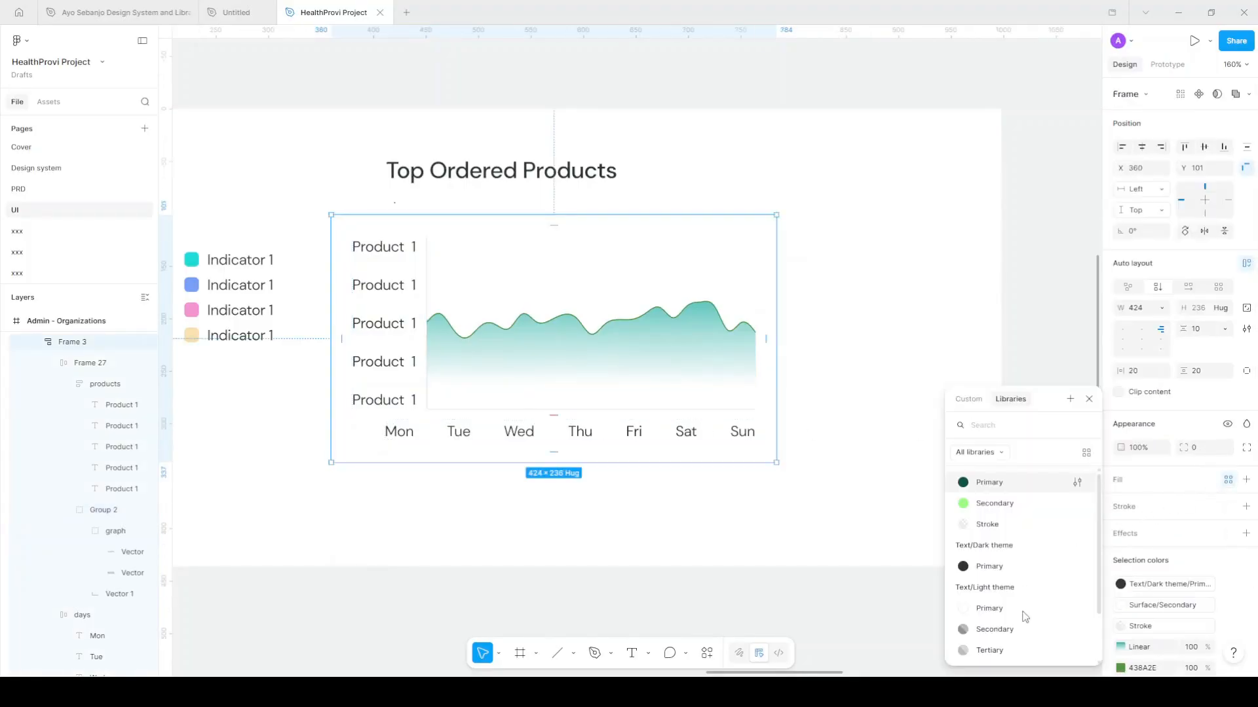
pyautogui.scroll(-2, 1022, 589)
pyautogui.click(1007, 652)
pyautogui.hscroll(-2, 901, 366)
pyautogui.hscroll(-3, 664, 203)
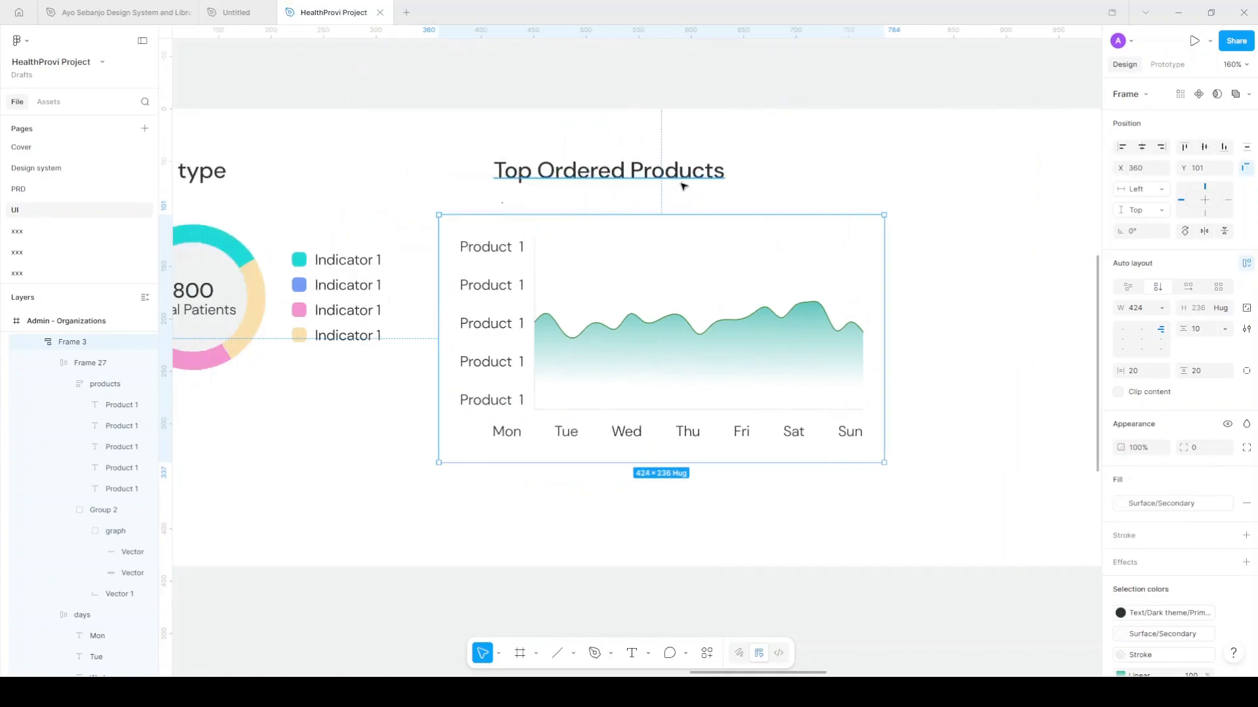
# Reposition the chart and wrap it with the Top Ordered Products title in auto layout
pyautogui.moveTo(642, 282); pyautogui.dragTo(614, 192)
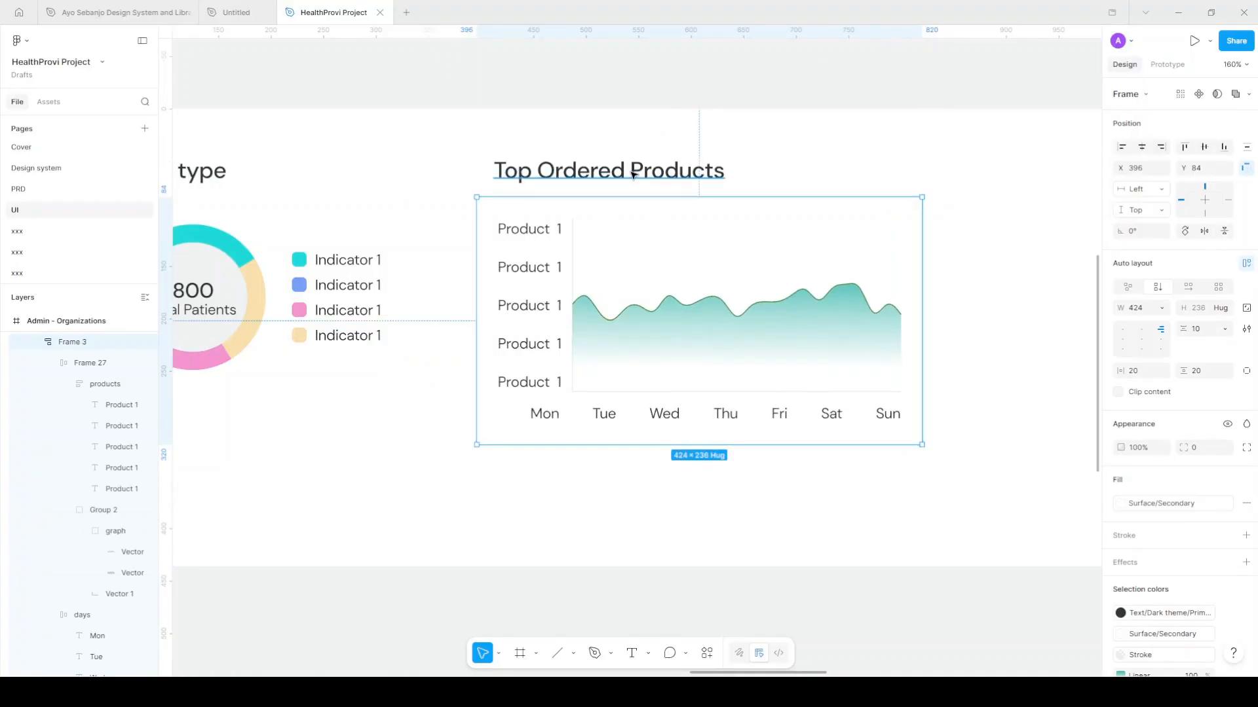
pyautogui.keyDown('shift'); pyautogui.click(633, 174); pyautogui.keyUp('shift')
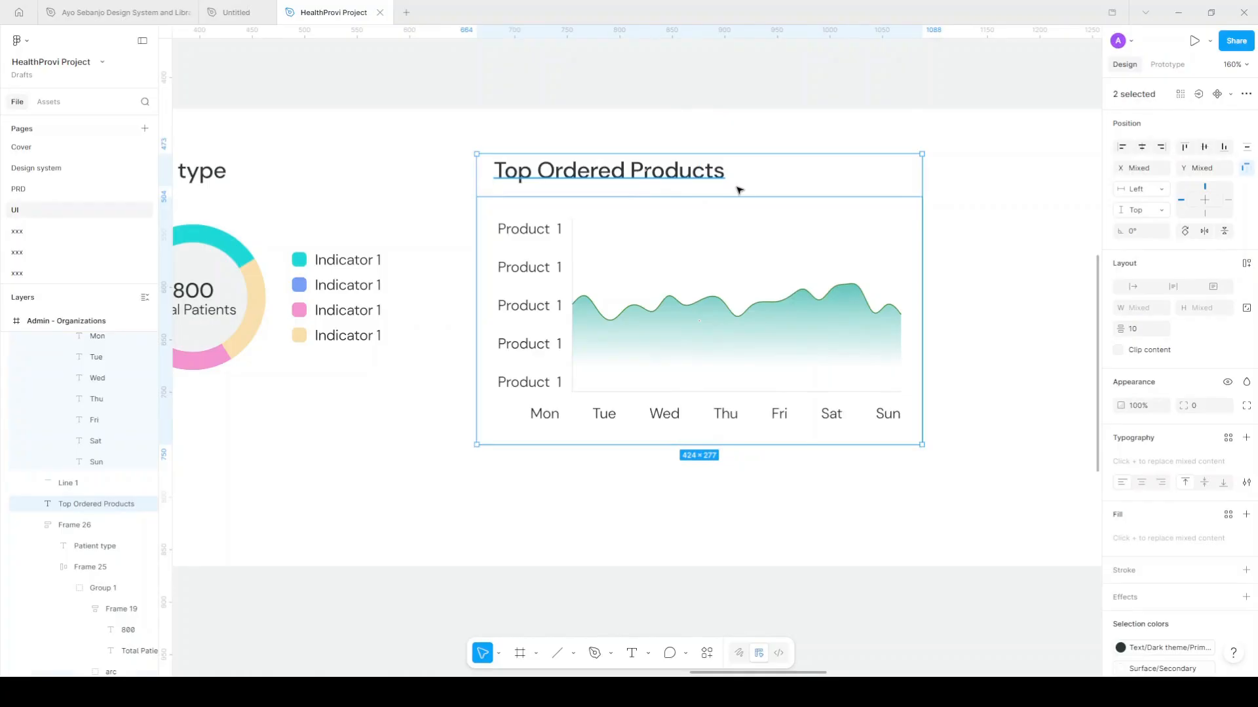
pyautogui.hotkey('shift', 'a')
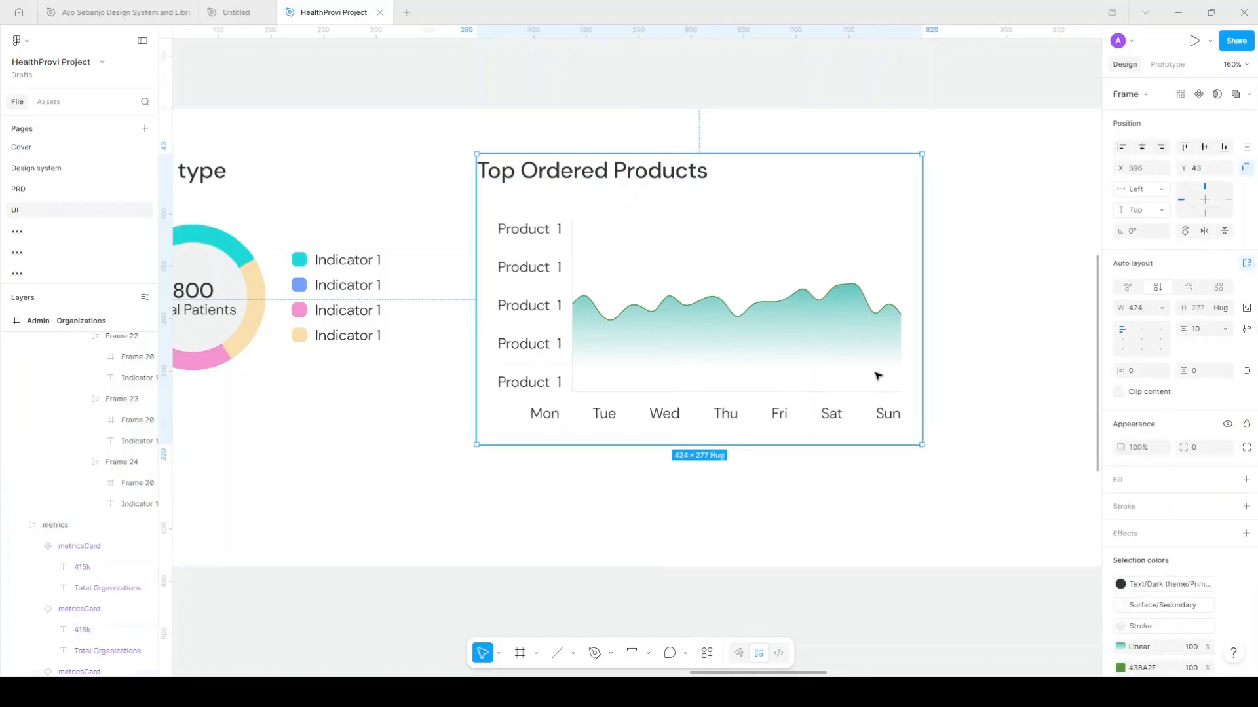
pyautogui.scroll(-5, 878, 376)
pyautogui.hscroll(1, 904, 365)
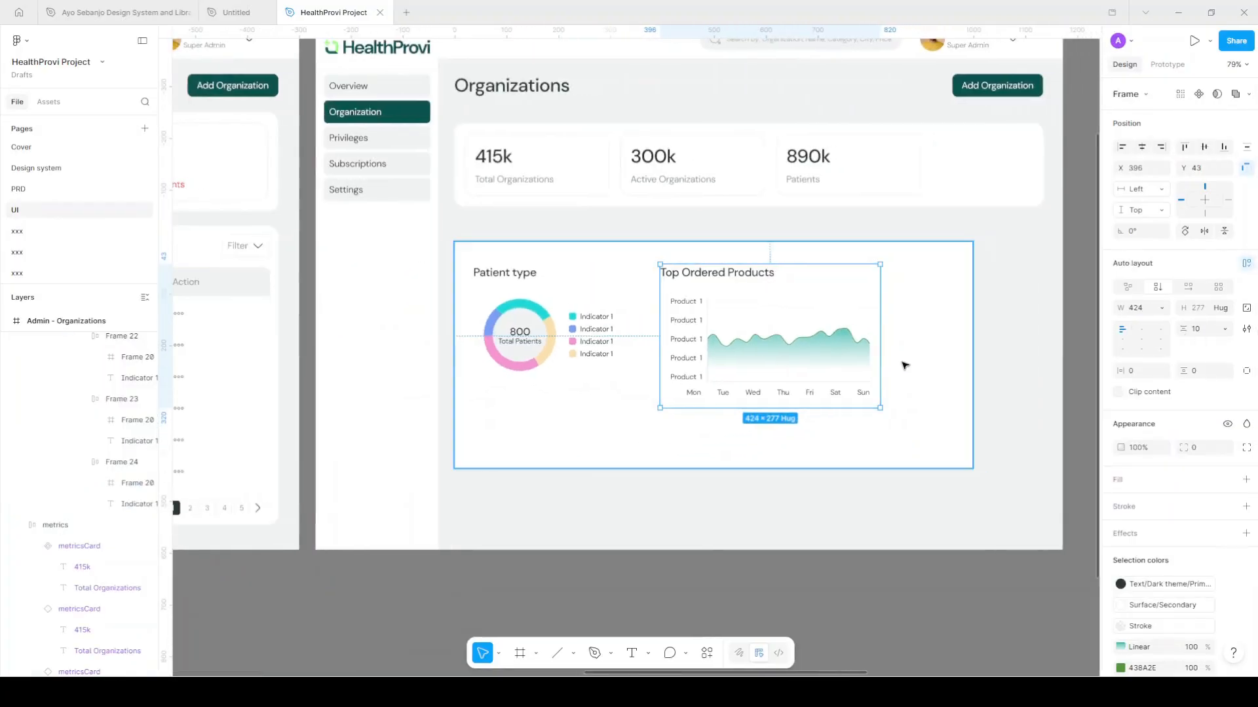
pyautogui.hotkey('shift', 'Right')
pyautogui.hotkey('shift', 'Right')
pyautogui.hotkey('shift', 'Right')
pyautogui.hotkey('shift', 'Right')
pyautogui.hotkey('shift', 'Right')
pyautogui.hotkey('shift', 'Right')
pyautogui.hotkey('shift', 'Right')
pyautogui.hotkey('shift', 'Right')
pyautogui.hotkey('shift', 'Right')
pyautogui.hotkey('shift', 'Right')
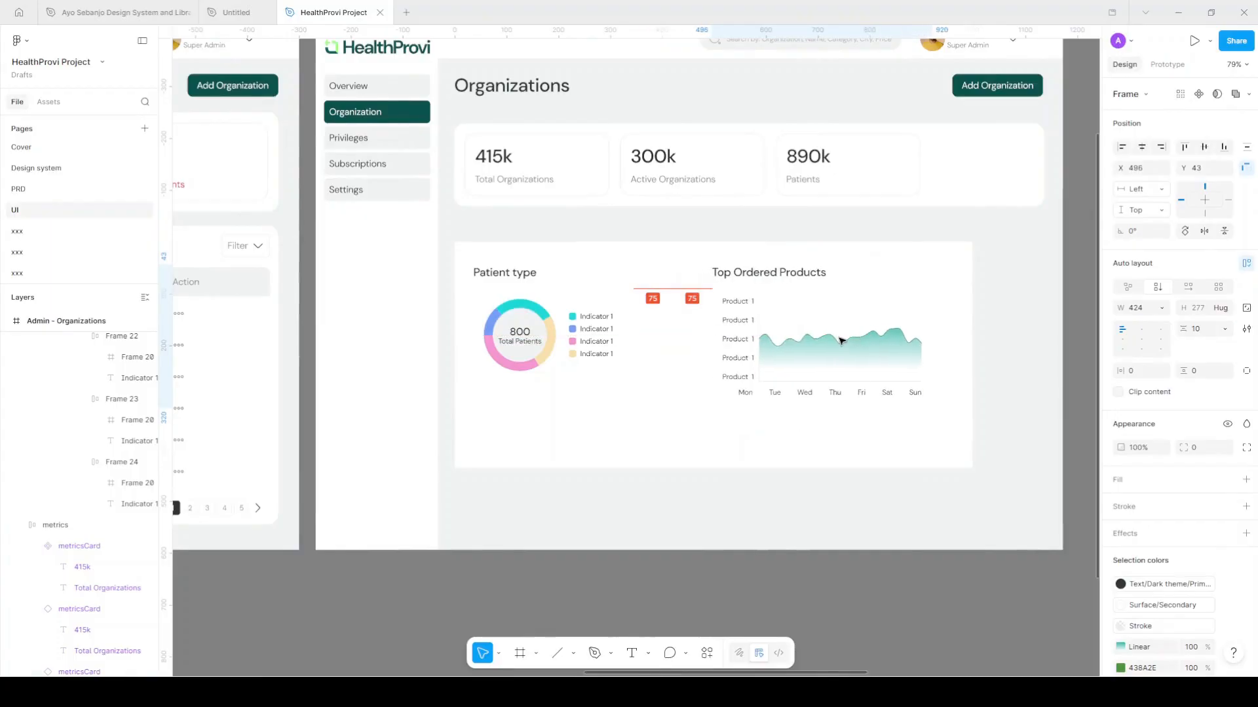
pyautogui.scroll(2, 842, 341)
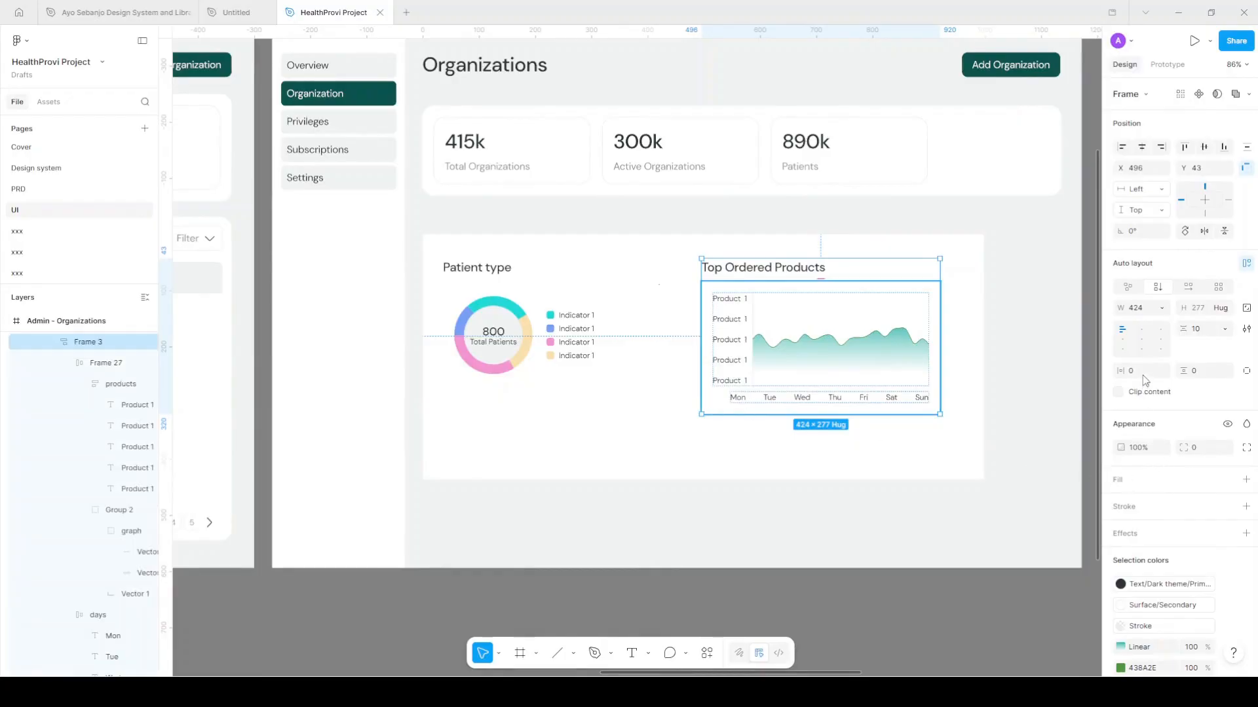
# Reduce the chart frame's horizontal and vertical padding to 10
pyautogui.click(1146, 335)
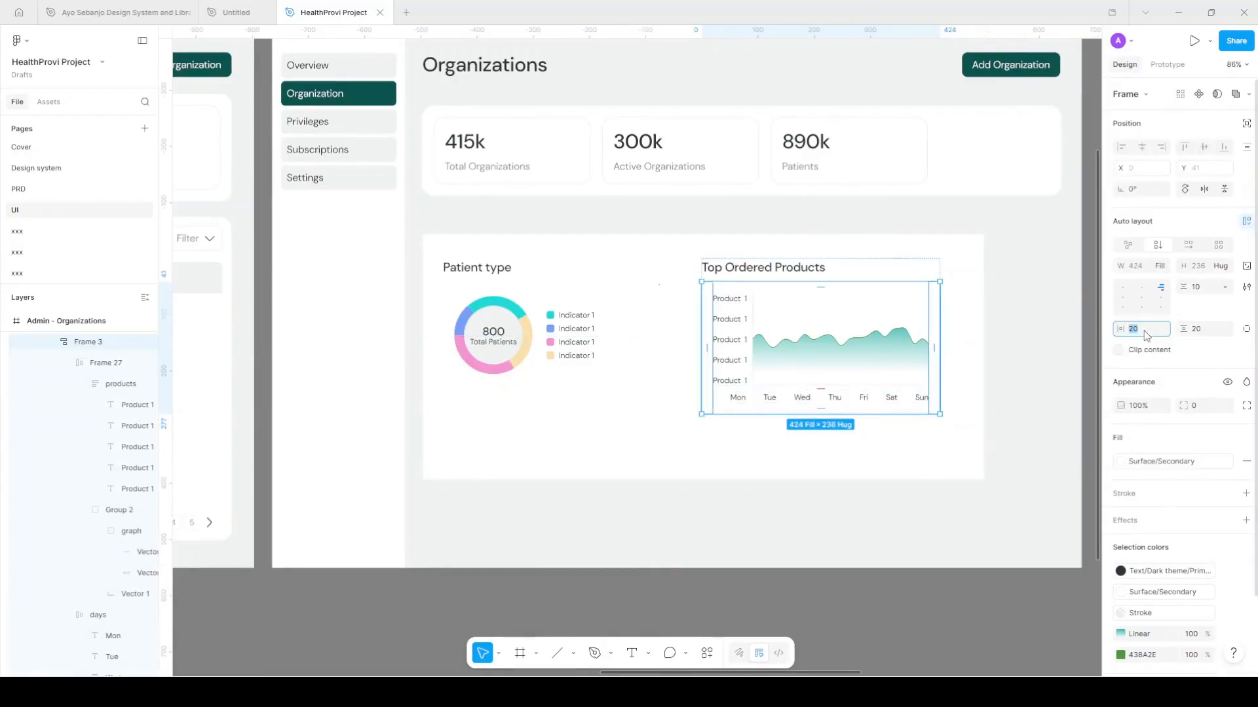
pyautogui.write('10')
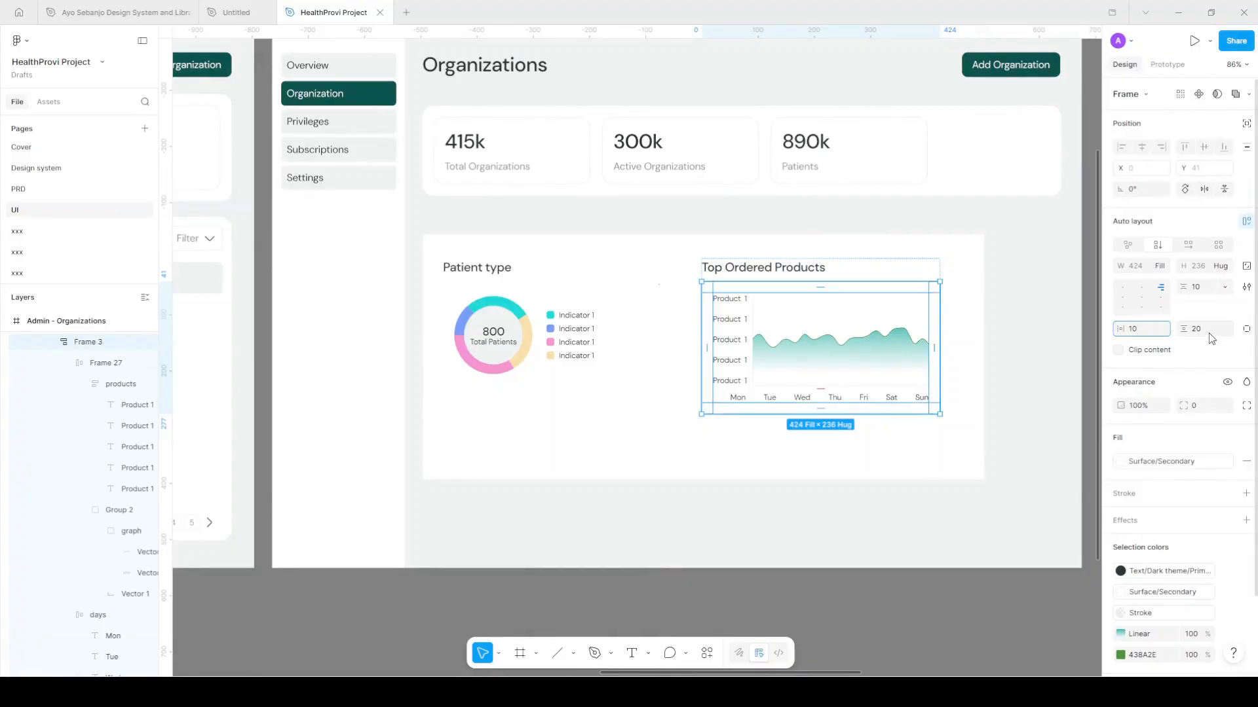
pyautogui.click(1189, 331)
pyautogui.write('10')
pyautogui.click(805, 269)
# Wrap title and chart in auto-layout Frame 28 with 20 padding on all sides
pyautogui.hotkey('shift', 'a')
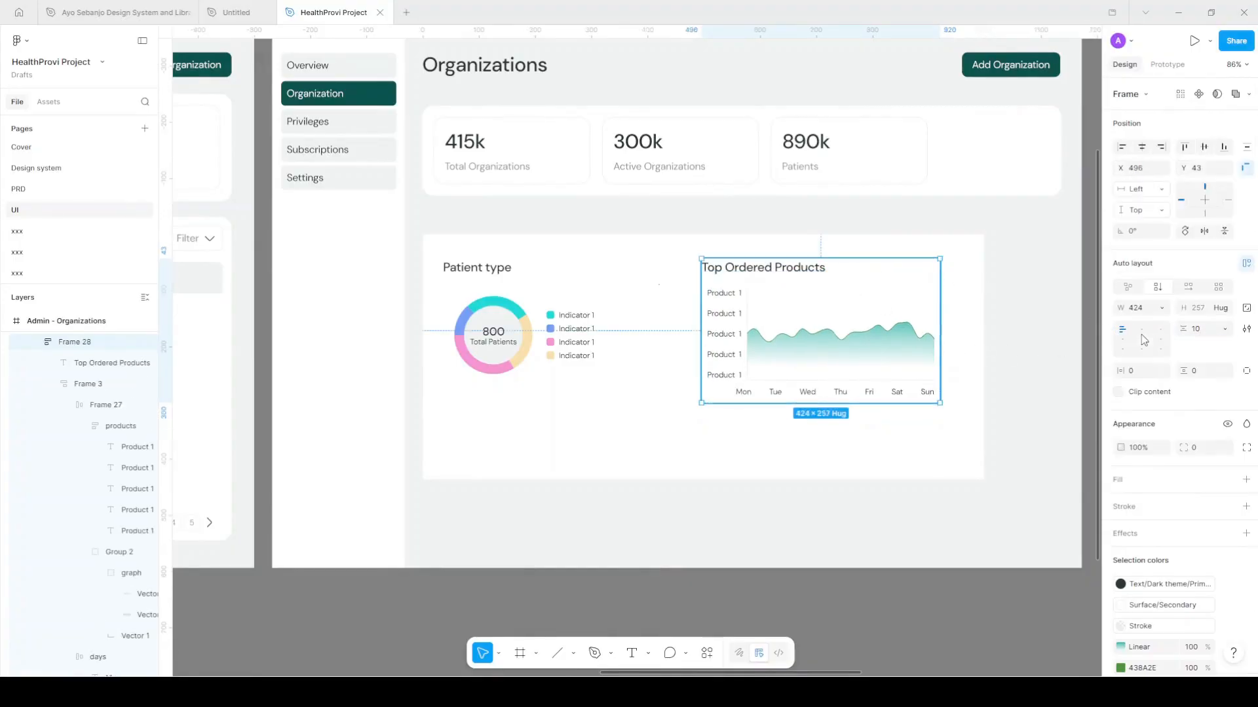
pyautogui.click(1140, 376)
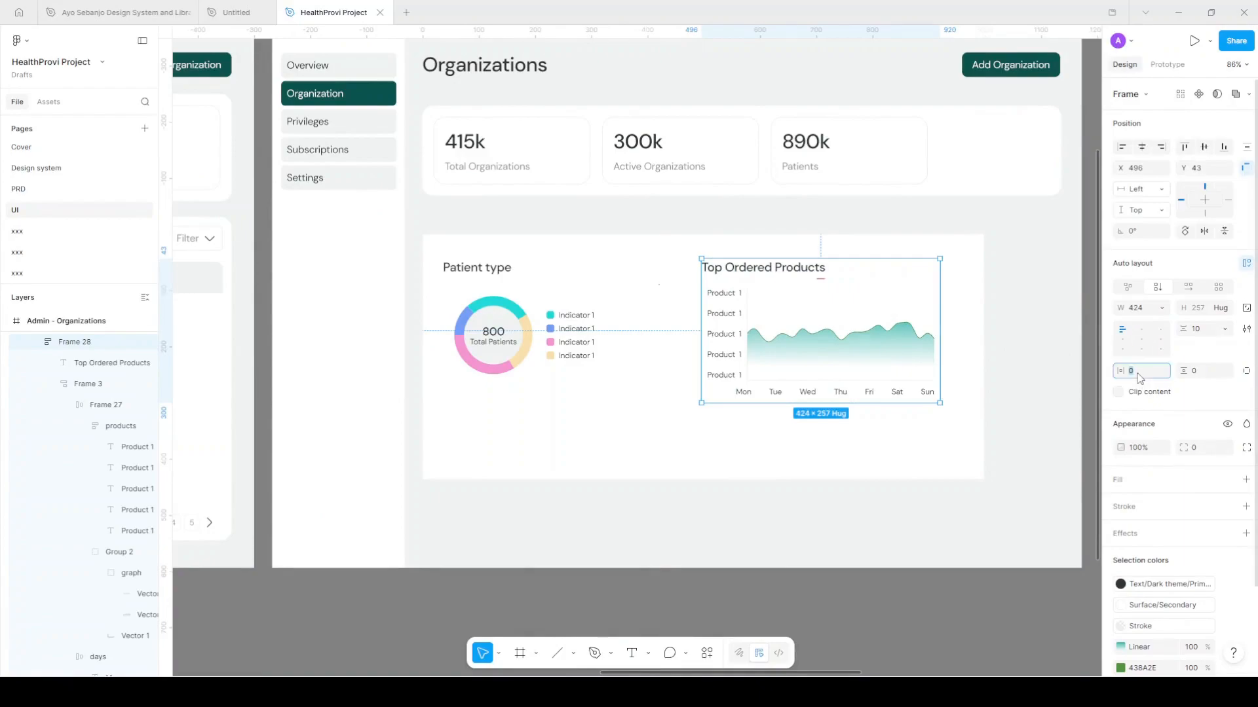
pyautogui.write('20')
pyautogui.press('Tab')
pyautogui.write('20')
pyautogui.press('Return')
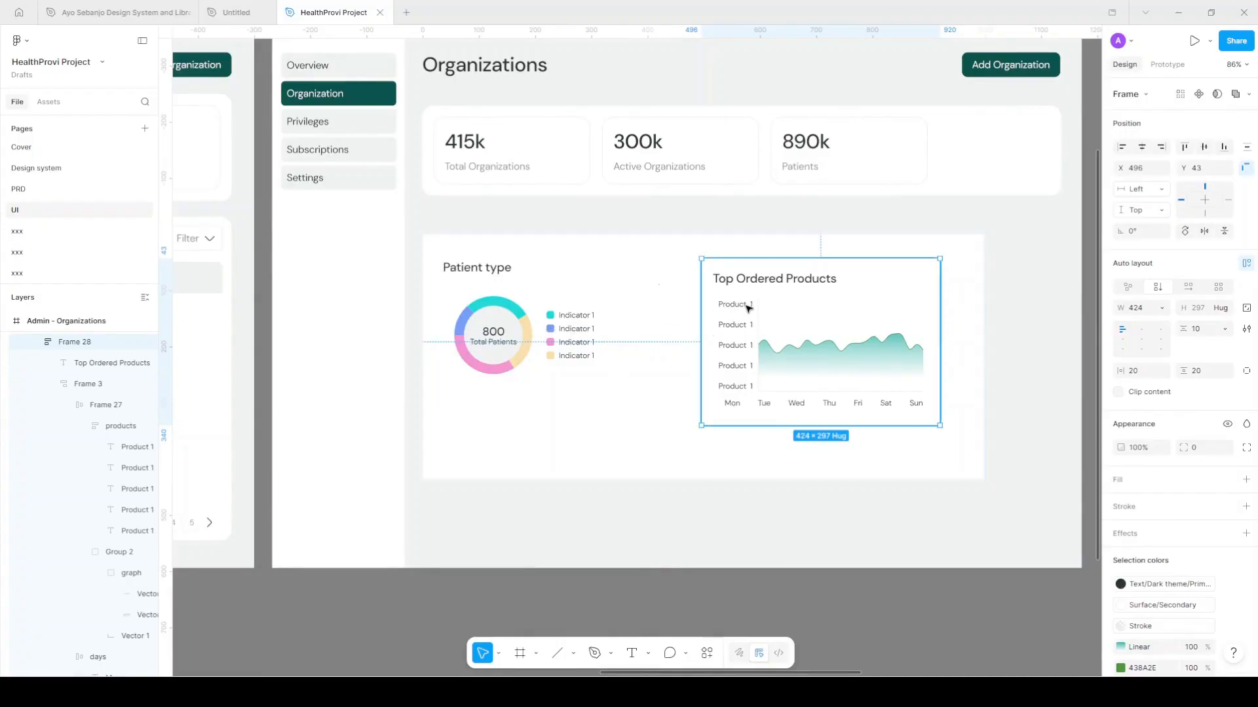
# Make the charts section auto-layout, 1116 wide, with a fill-width Patient type card and 28 gap
pyautogui.click(662, 260)
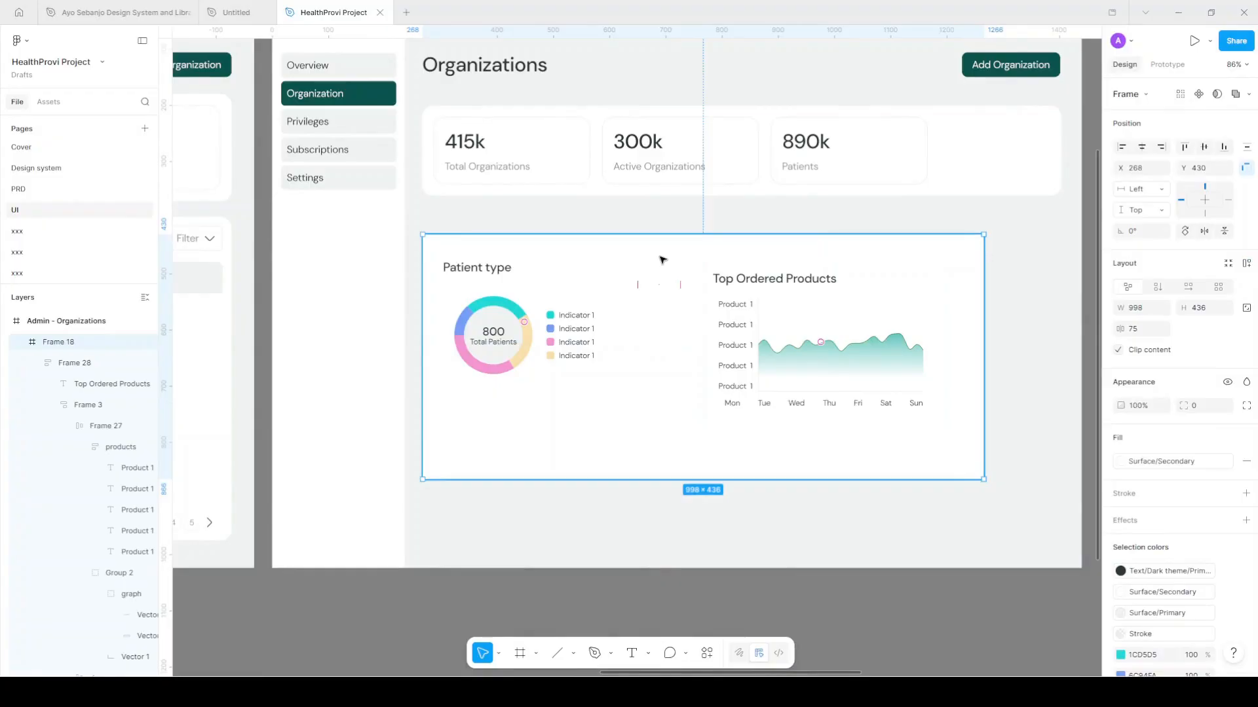
pyautogui.hotkey('shift', 'a')
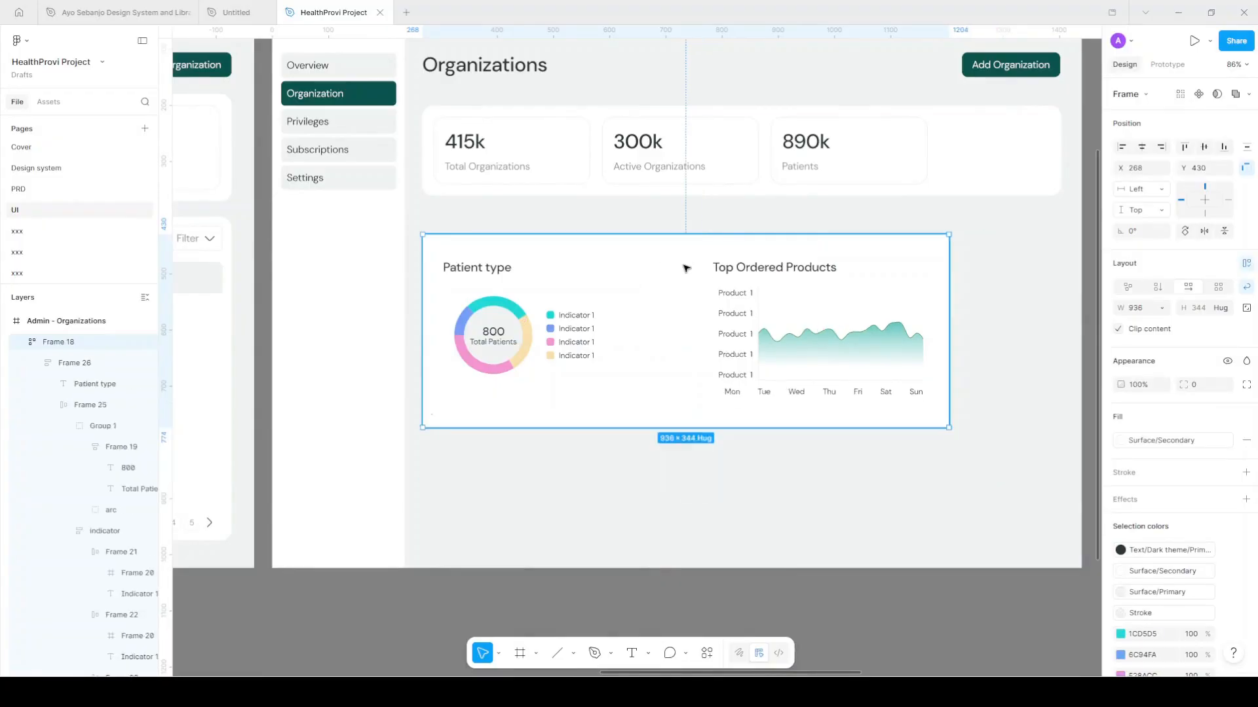
pyautogui.moveTo(1017, 317); pyautogui.dragTo(1061, 303)
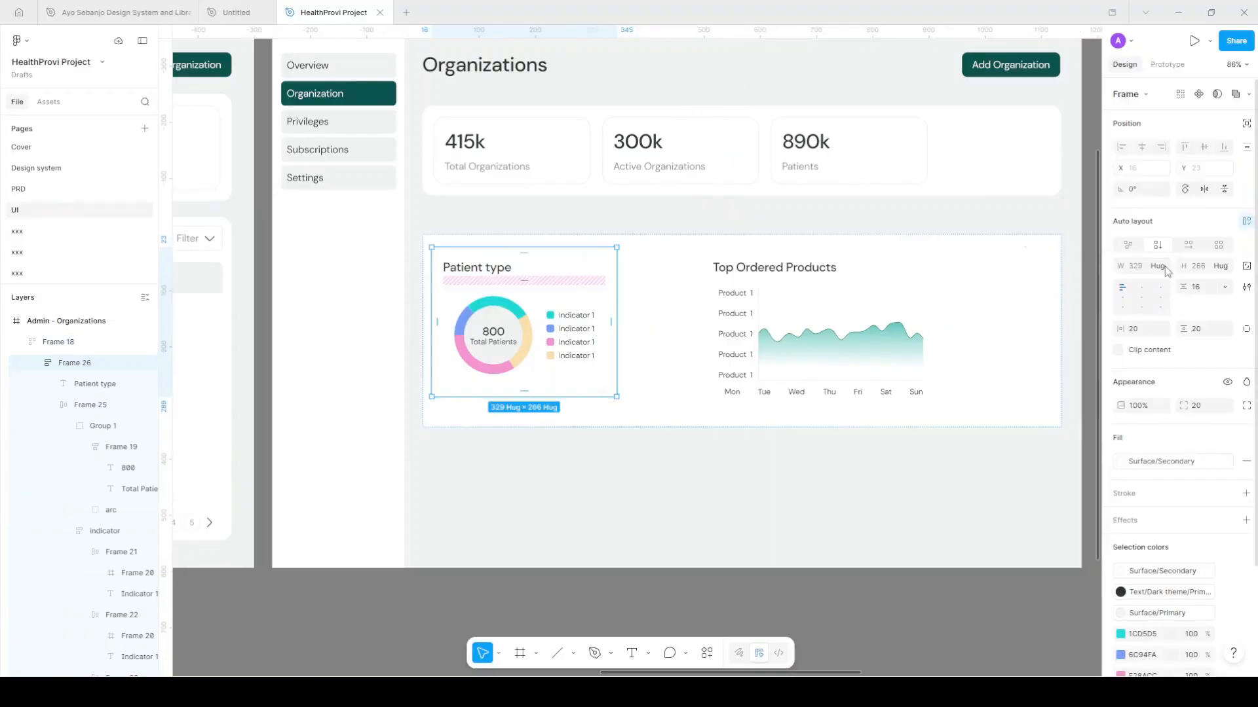
pyautogui.click(1158, 266)
pyautogui.click(1155, 283)
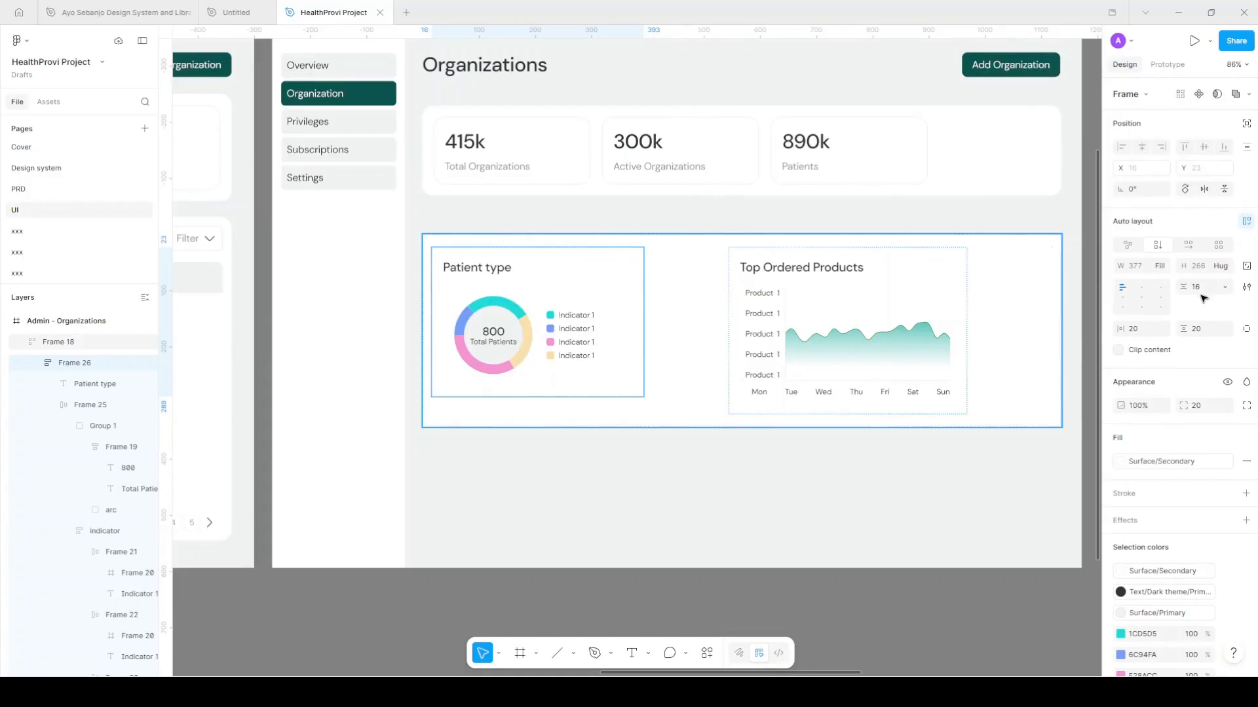
pyautogui.press('Escape')
pyautogui.click(1205, 330)
pyautogui.write('2')
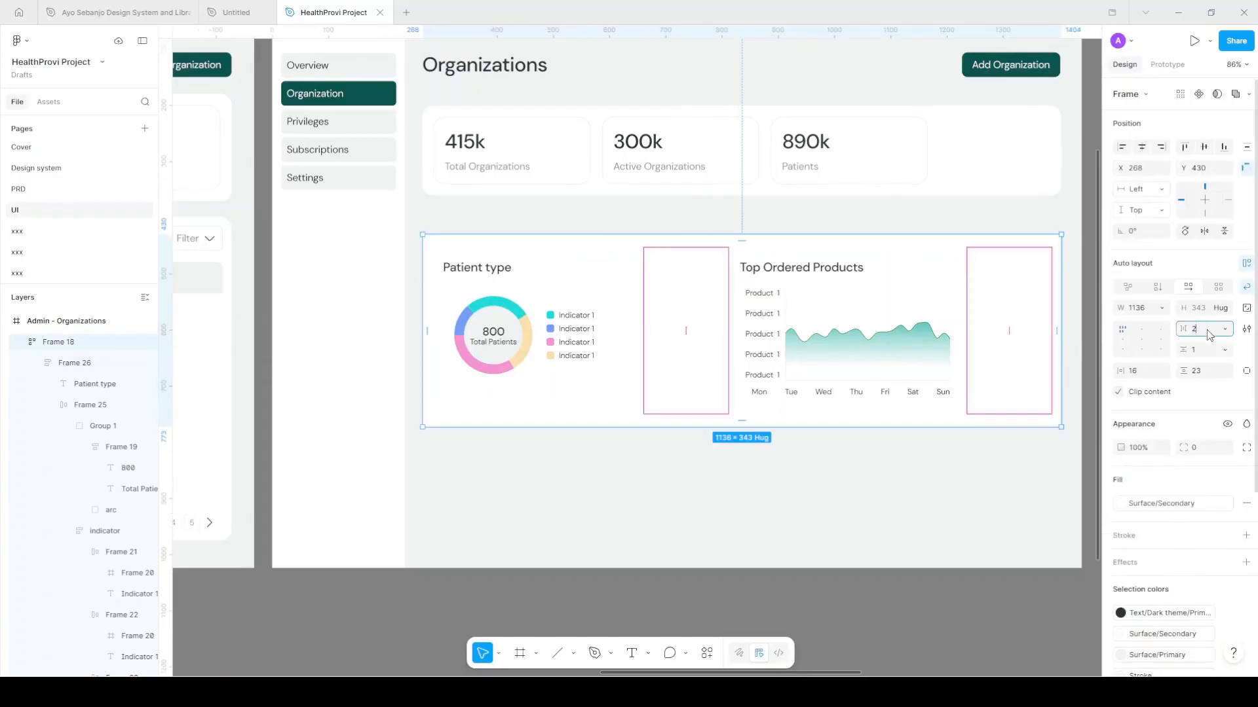
pyautogui.write('8')
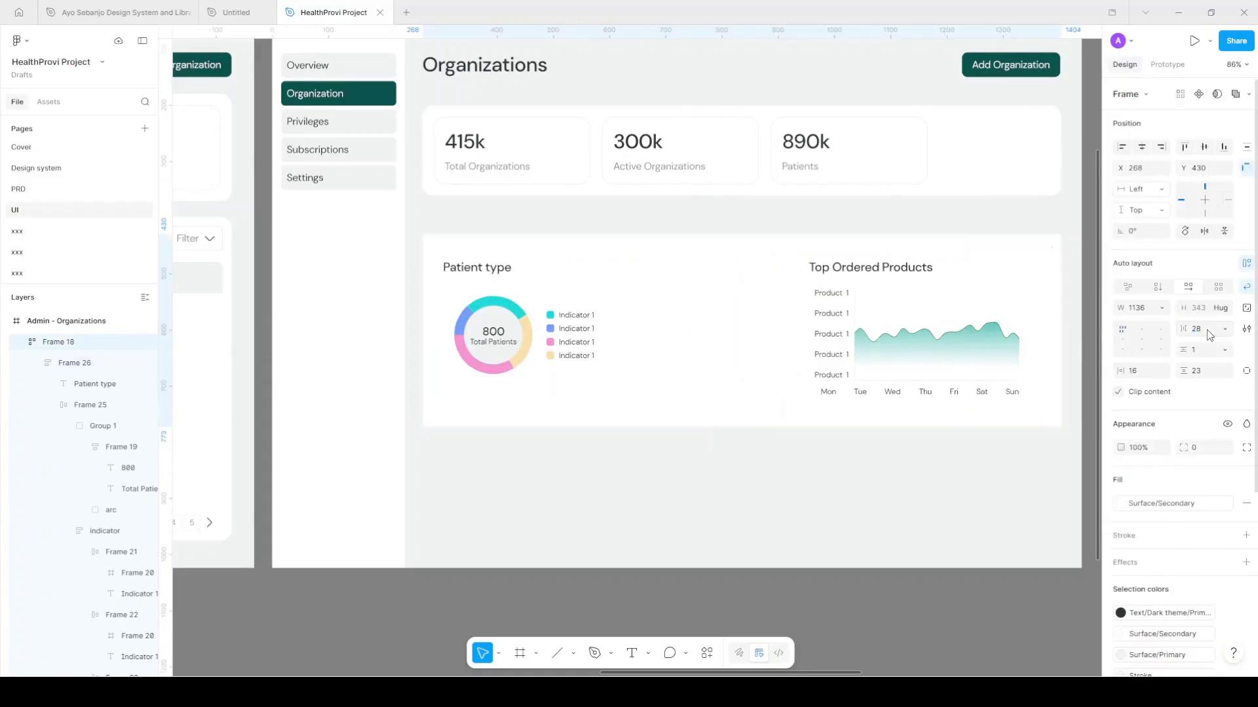
# Widen the Top Ordered Products card and stretch its weekday labels row to spread the days
pyautogui.click(812, 316)
pyautogui.click(801, 320)
pyautogui.moveTo(797, 321); pyautogui.dragTo(680, 328)
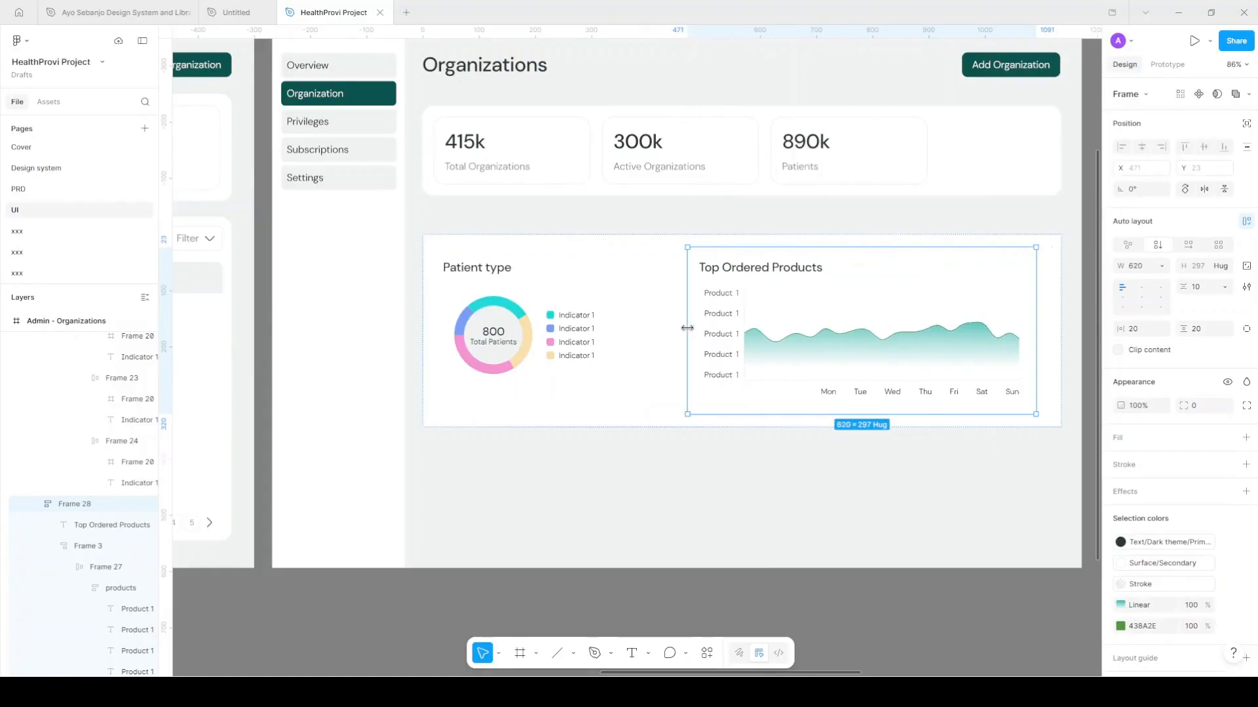
pyautogui.click(793, 394)
pyautogui.scroll(3, 794, 395)
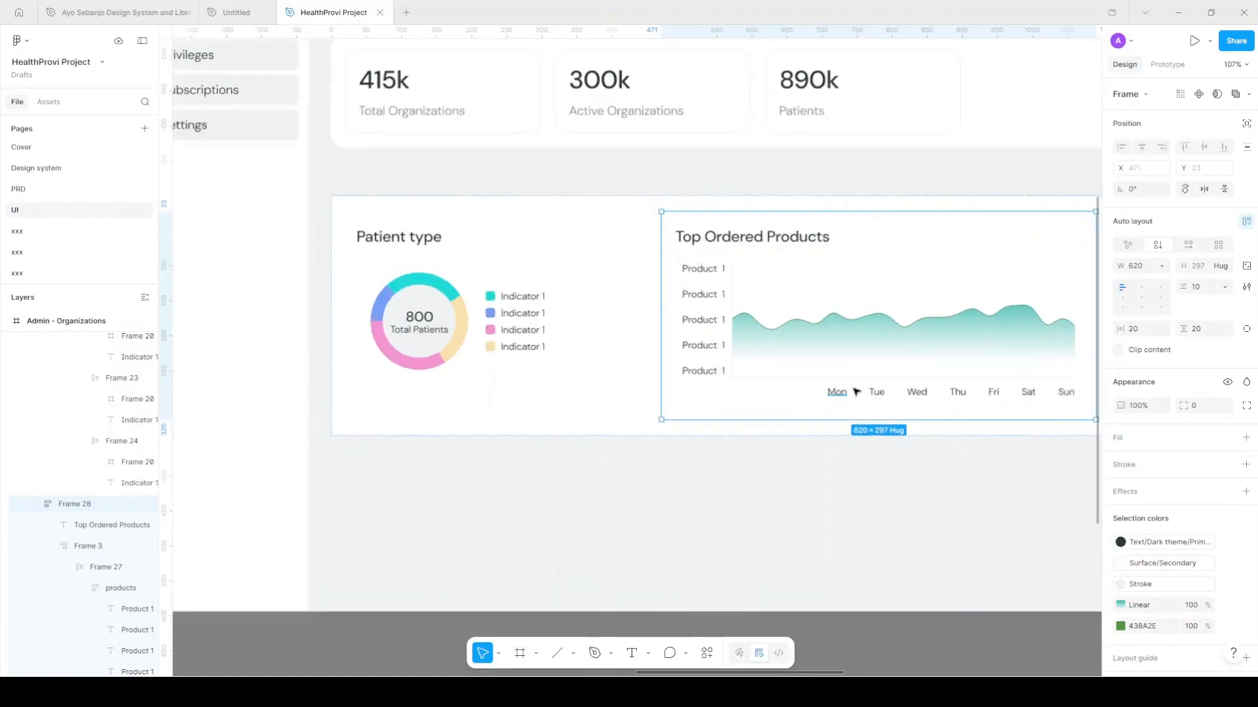
pyautogui.click(830, 395)
pyautogui.moveTo(827, 392); pyautogui.dragTo(731, 391)
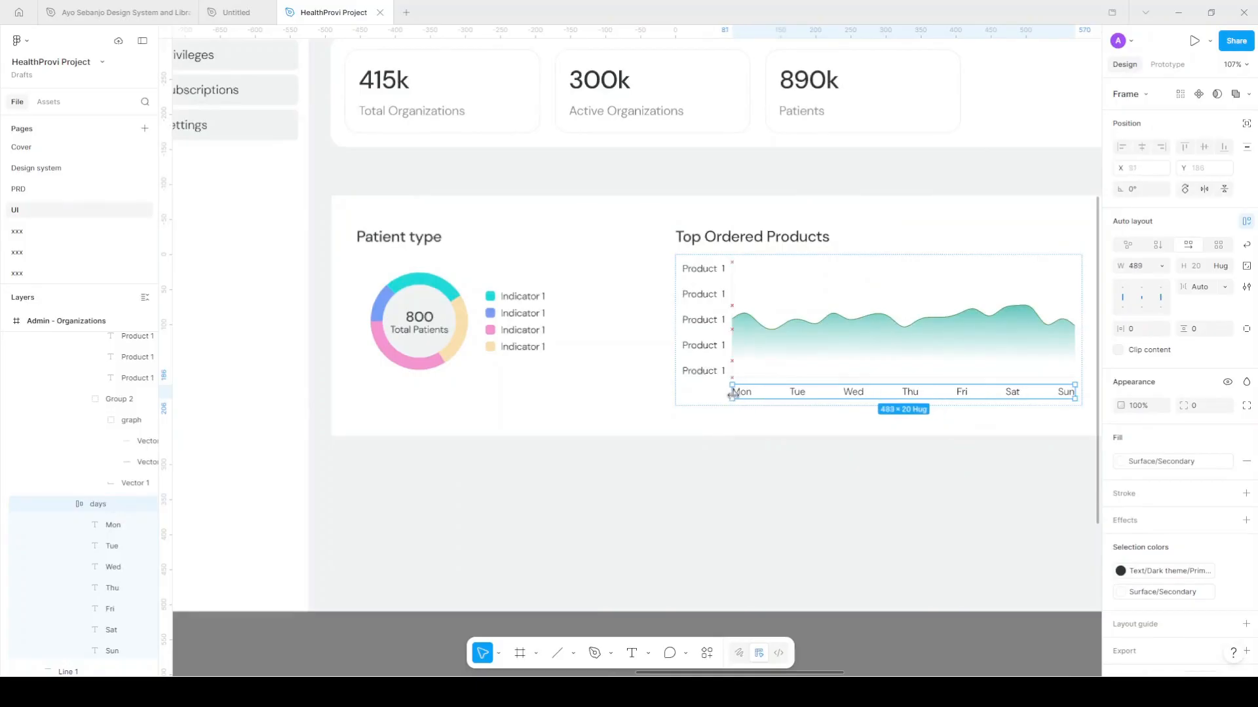
# Enlarge the pie chart inside the Patient type card
pyautogui.click(530, 329)
pyautogui.click(530, 329)
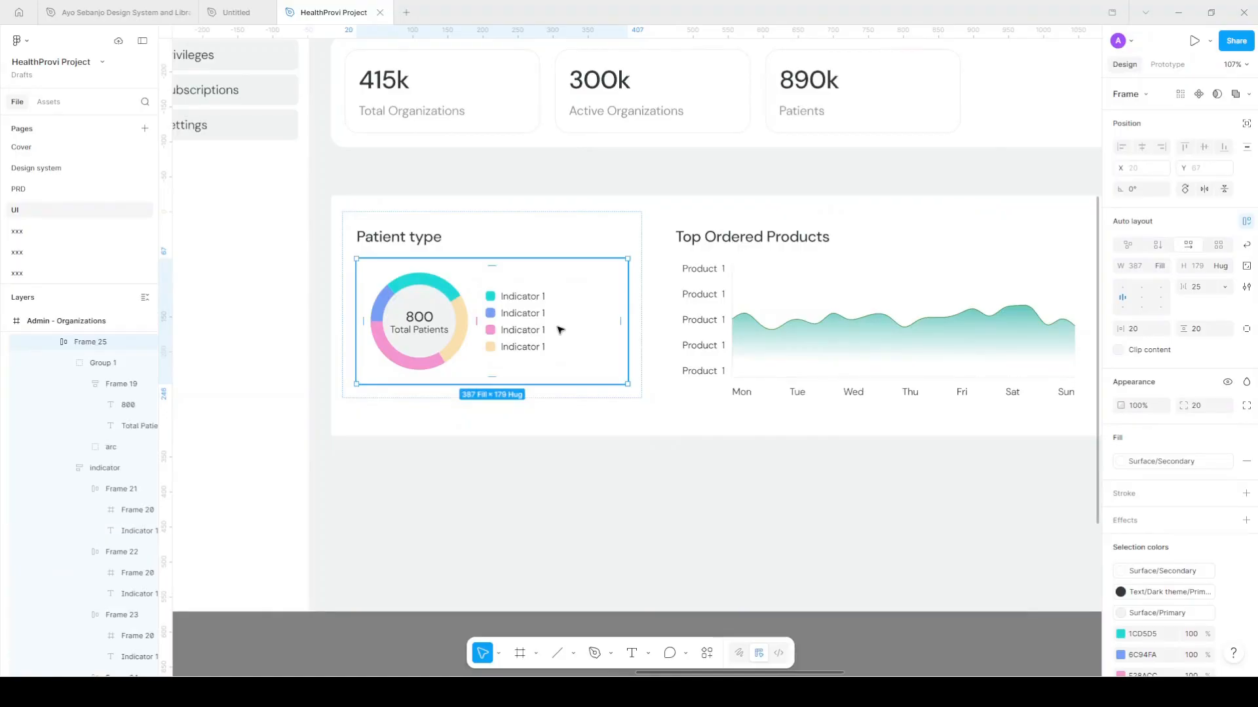
pyautogui.press('Return')
pyautogui.click(530, 283)
pyautogui.press('Return')
pyautogui.click(448, 378)
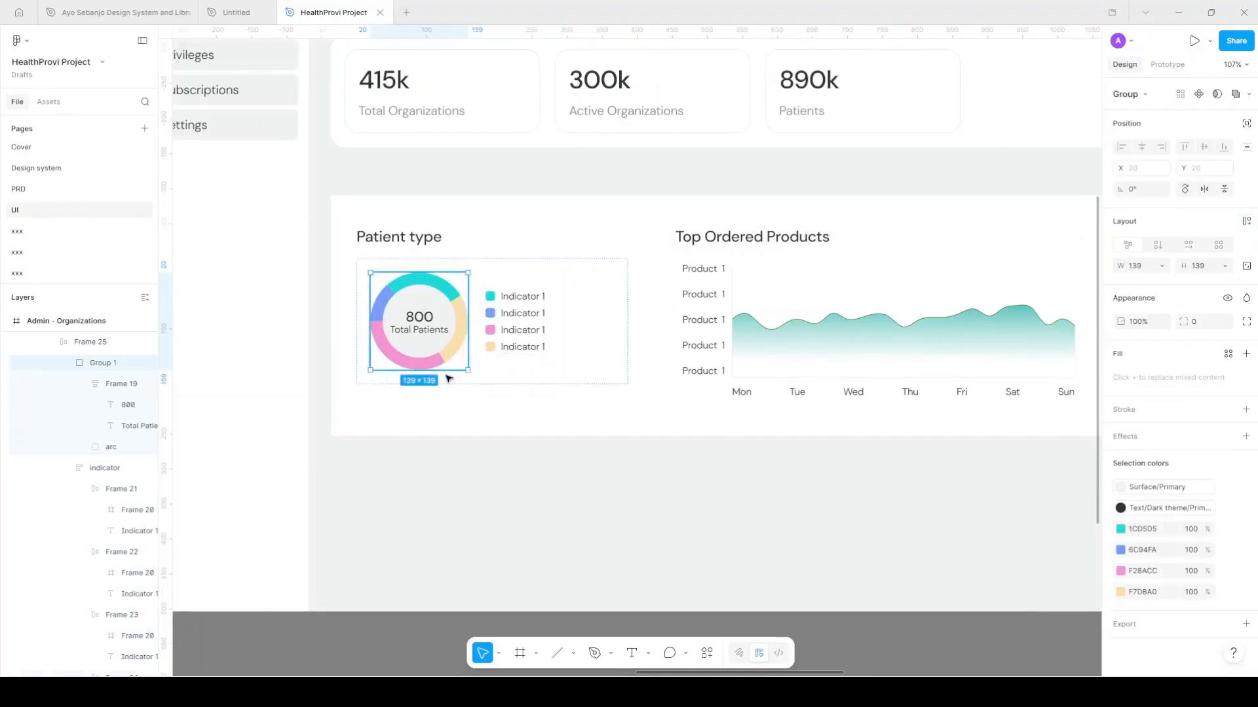
pyautogui.moveTo(480, 379); pyautogui.dragTo(503, 405)
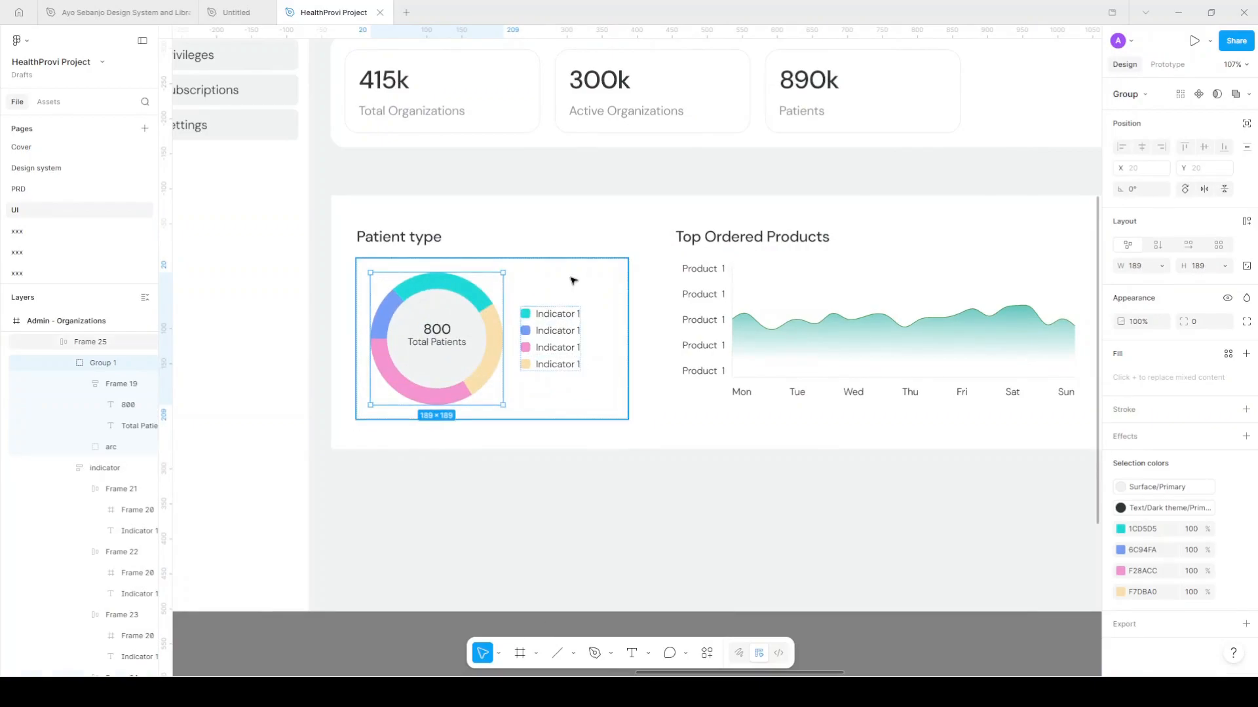
# Select the chart row holding both cards and nudge it upward
pyautogui.press('Escape')
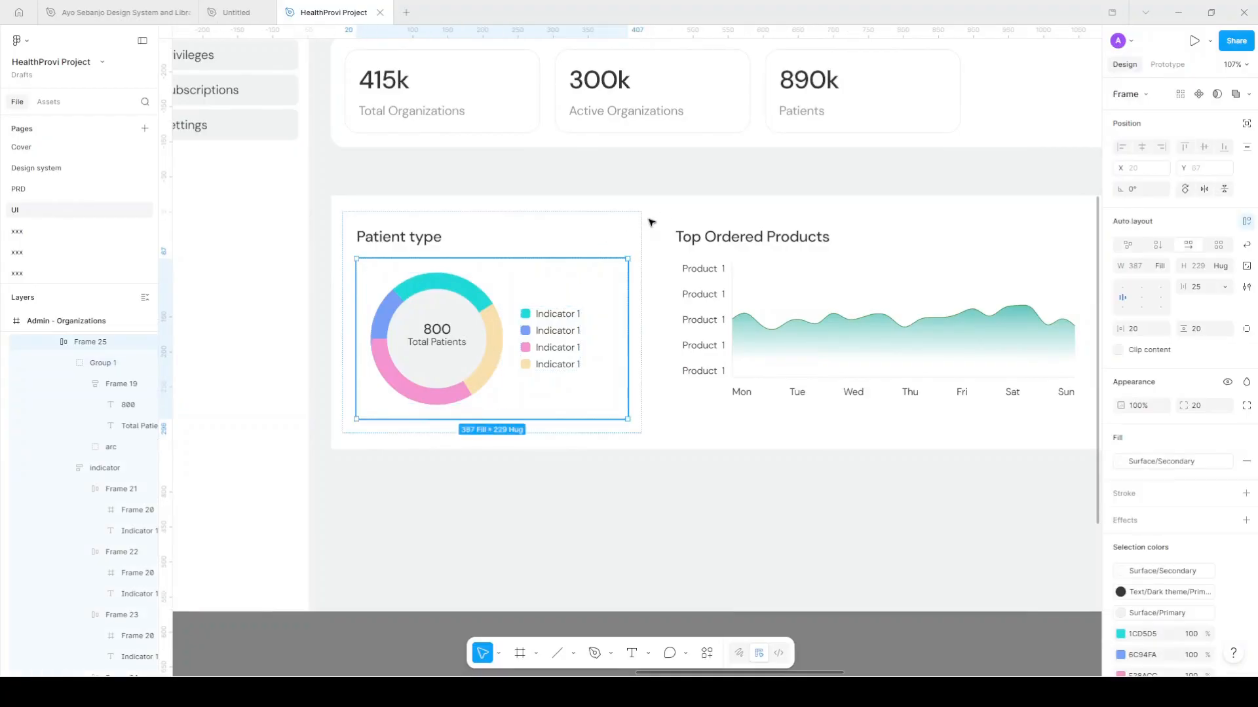
pyautogui.press('Escape')
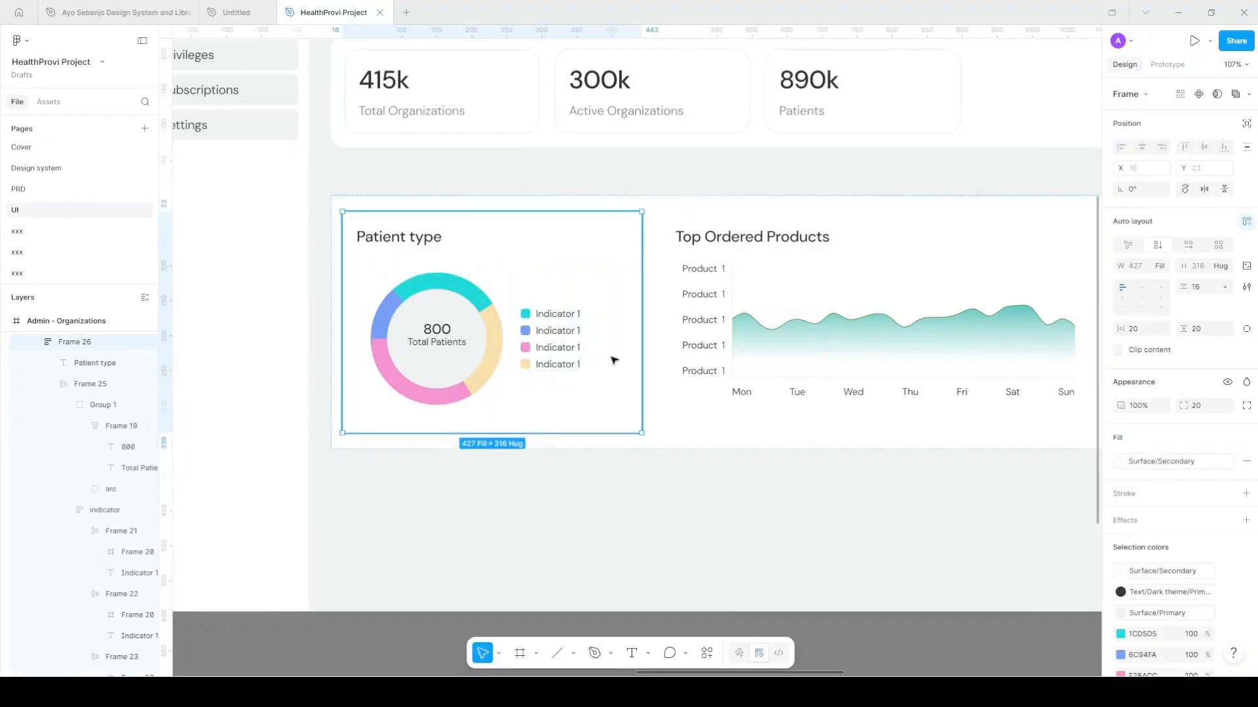
pyautogui.hotkey('shift', 'Return')
pyautogui.scroll(-1, 614, 359)
pyautogui.hscroll(1, 683, 341)
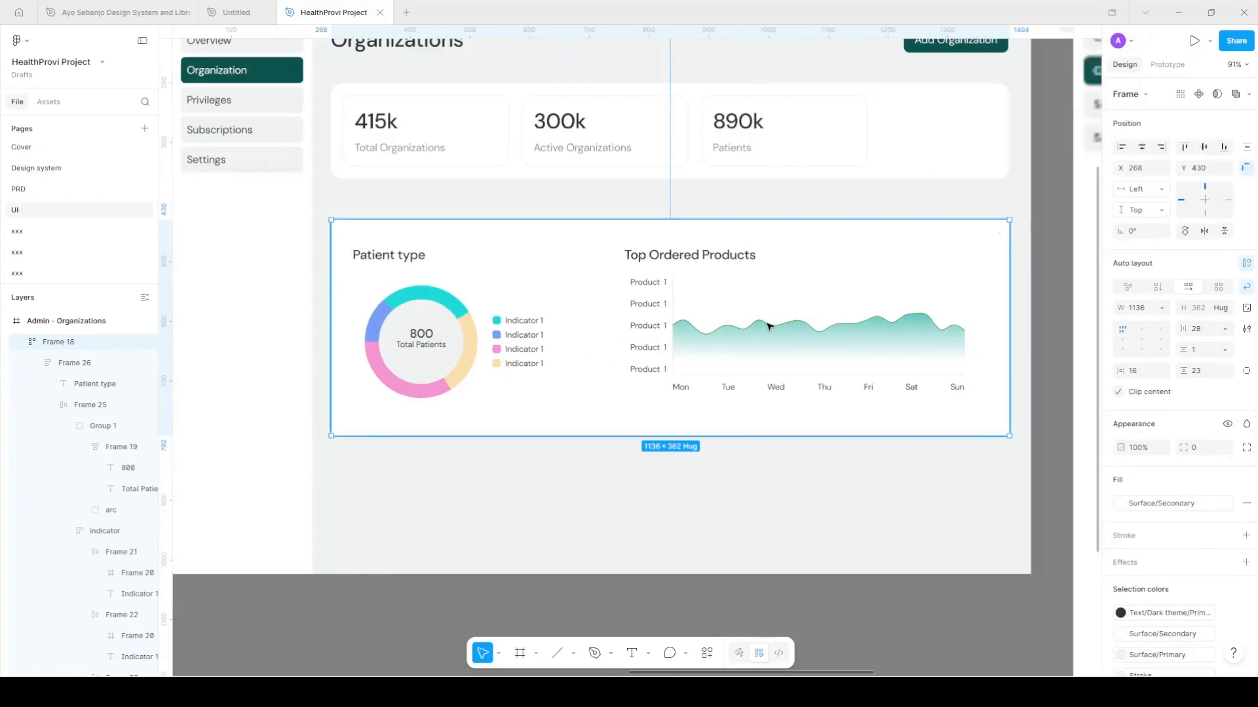
pyautogui.hotkey('shift', 'Up')
pyautogui.hotkey('shift', 'Up')
pyautogui.hotkey('shift', 'Up')
pyautogui.hotkey('shift', 'Up')
pyautogui.press('Up')
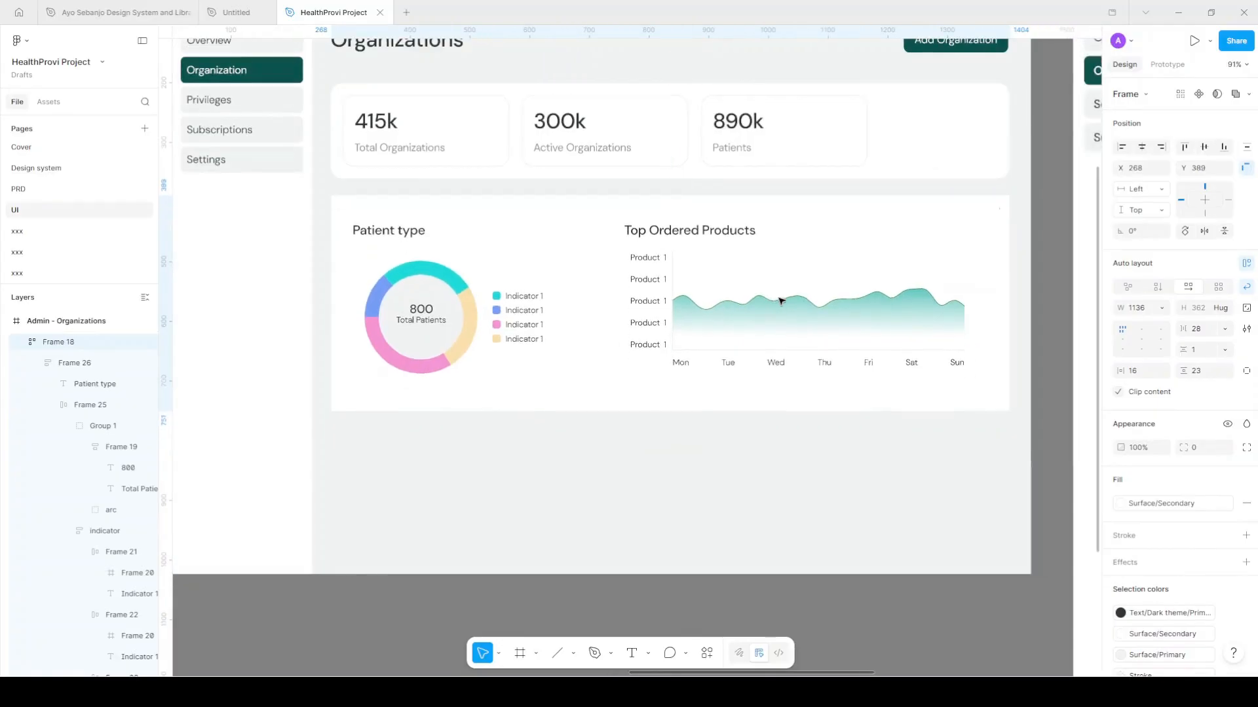
# Give the chart row a 20 corner radius and fine-tune its spacing below the stat cards
pyautogui.click(1206, 447)
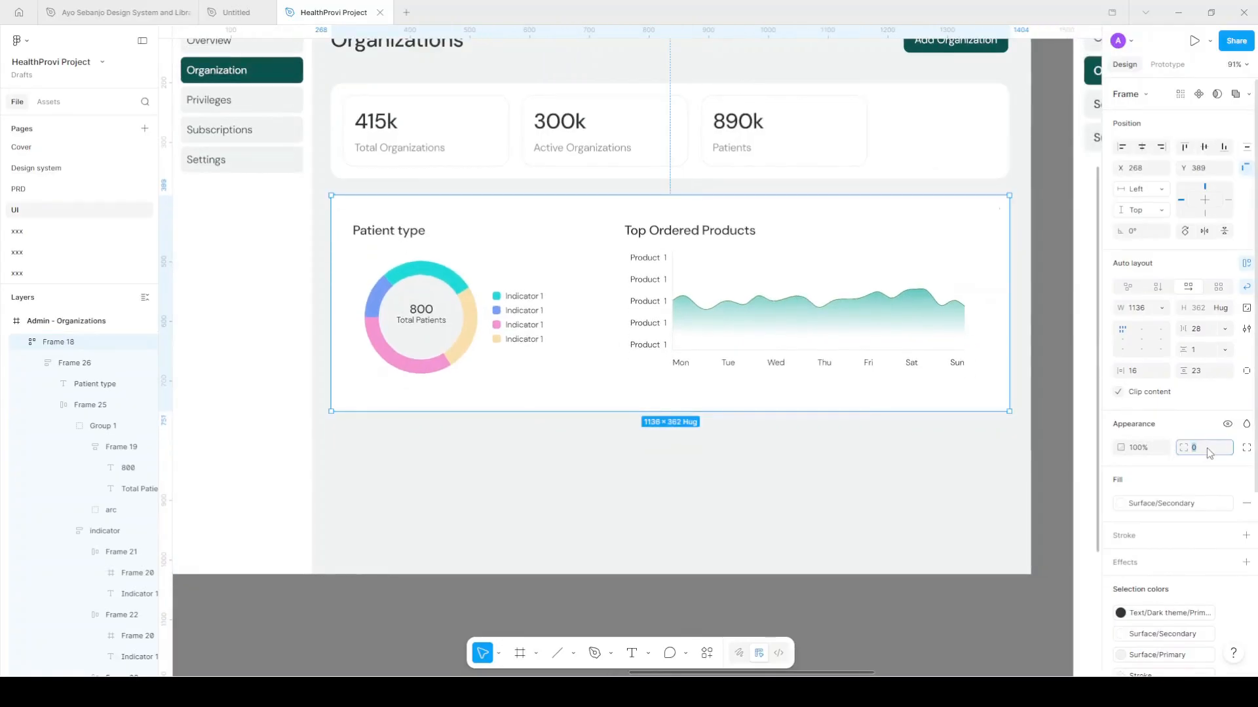
pyautogui.press('Return')
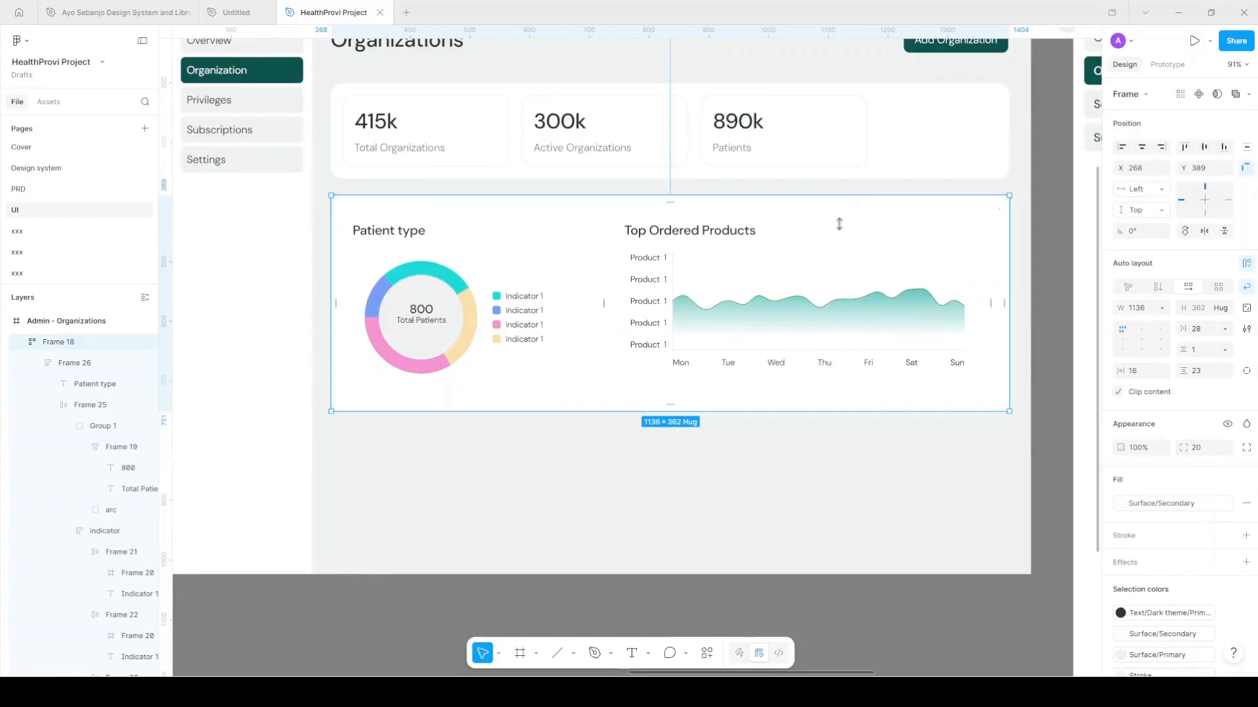
pyautogui.scroll(1, 831, 205)
pyautogui.press('alt')
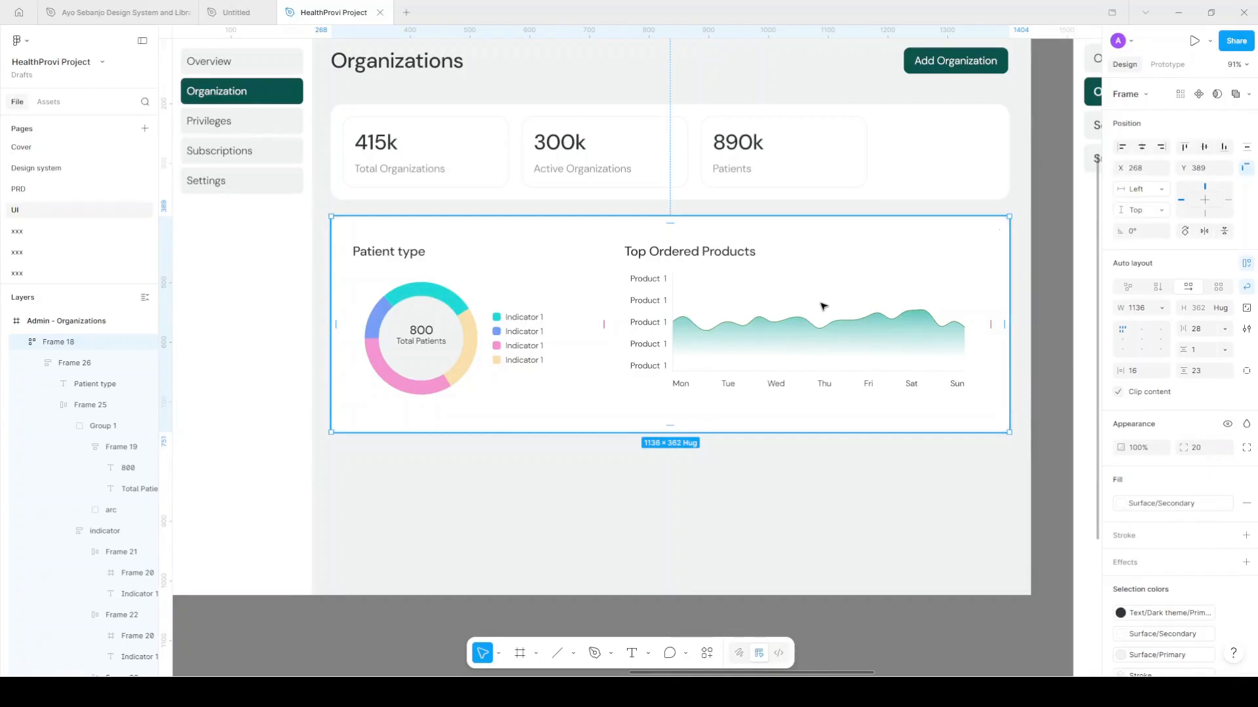
pyautogui.press('Down')
pyautogui.press('Down')
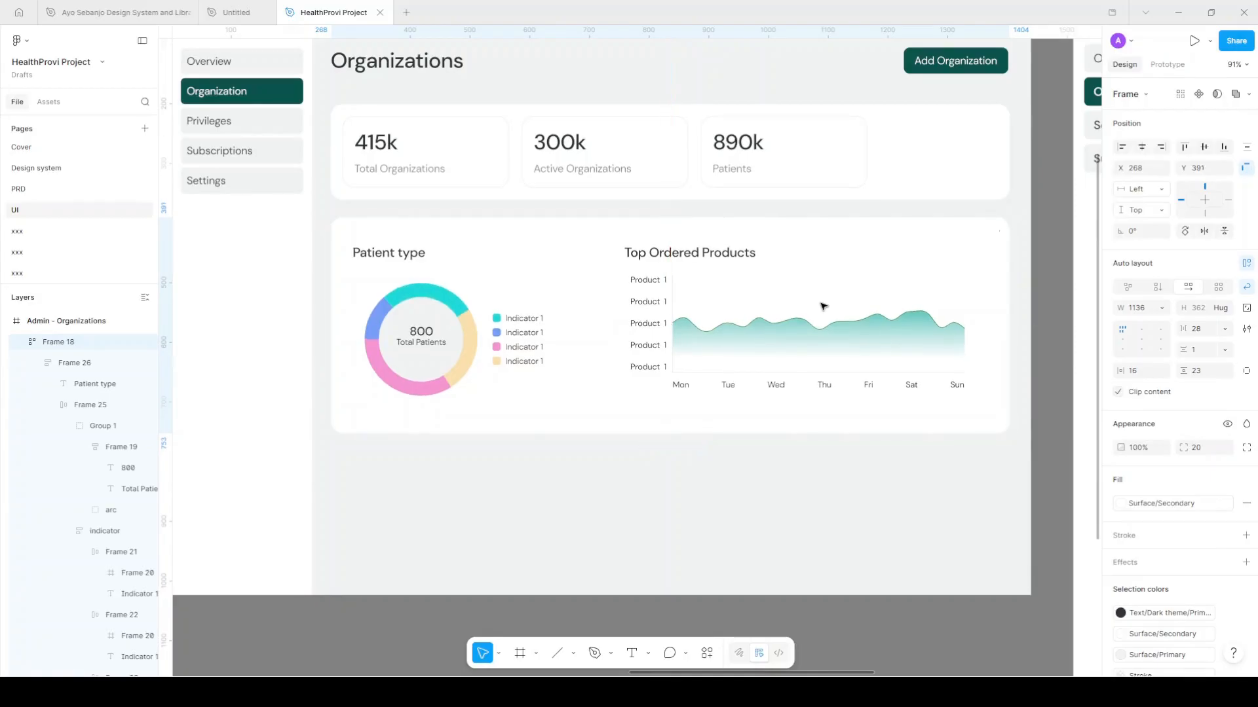
pyautogui.hotkey('shift', 'Up')
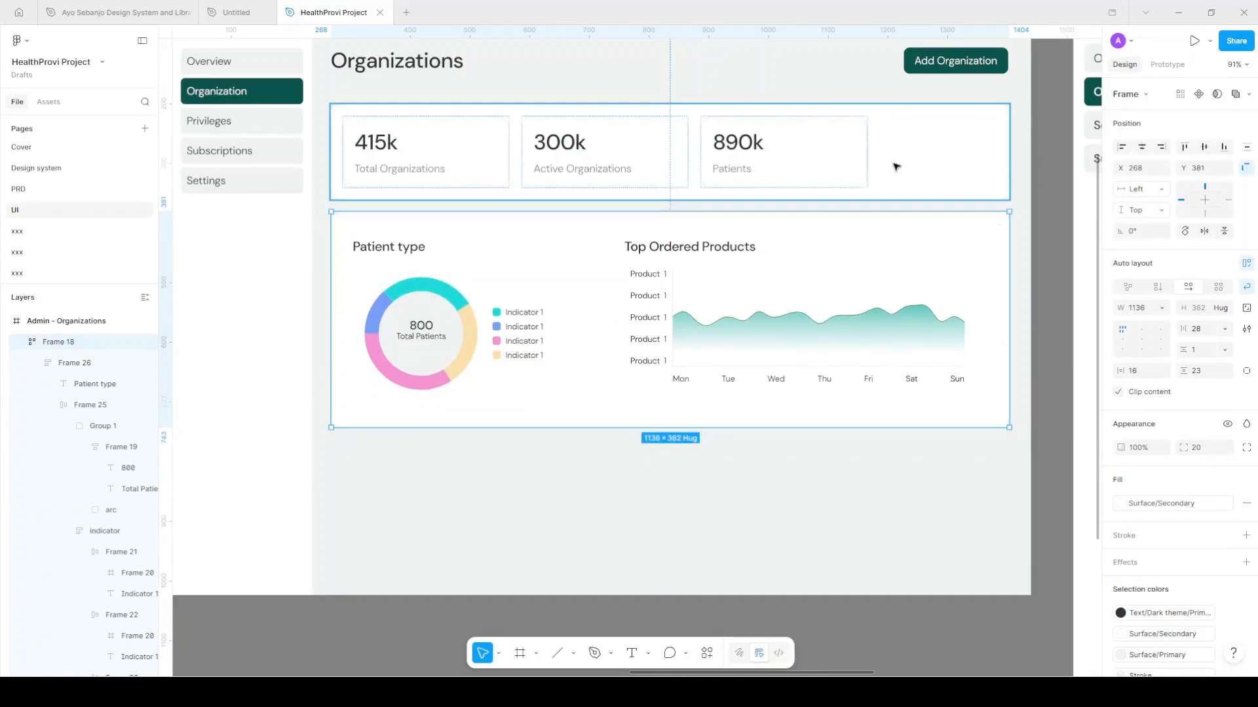
# Move the stat cards and chart row up together by about 20 px
pyautogui.keyDown('shift'); pyautogui.click(909, 122); pyautogui.keyUp('shift')
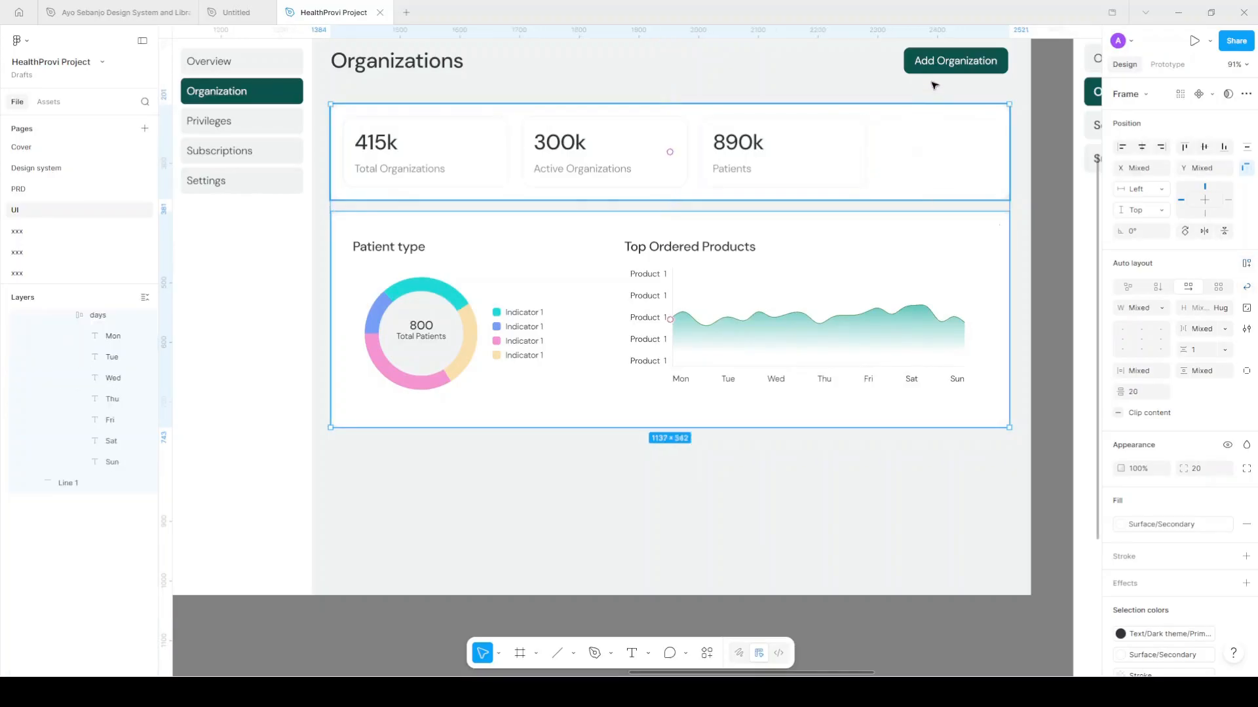
pyautogui.scroll(1, 935, 84)
pyautogui.press('alt')
pyautogui.moveTo(870, 194); pyautogui.dragTo(834, 92)
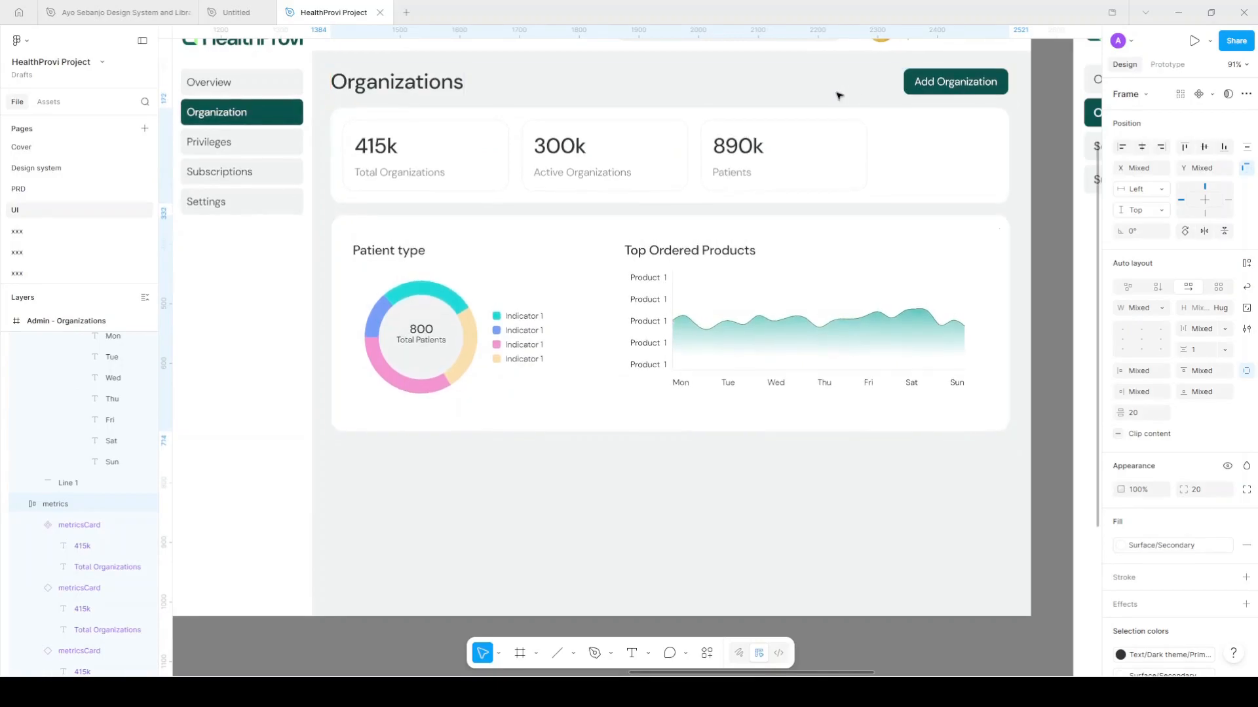
pyautogui.scroll(-1, 834, 93)
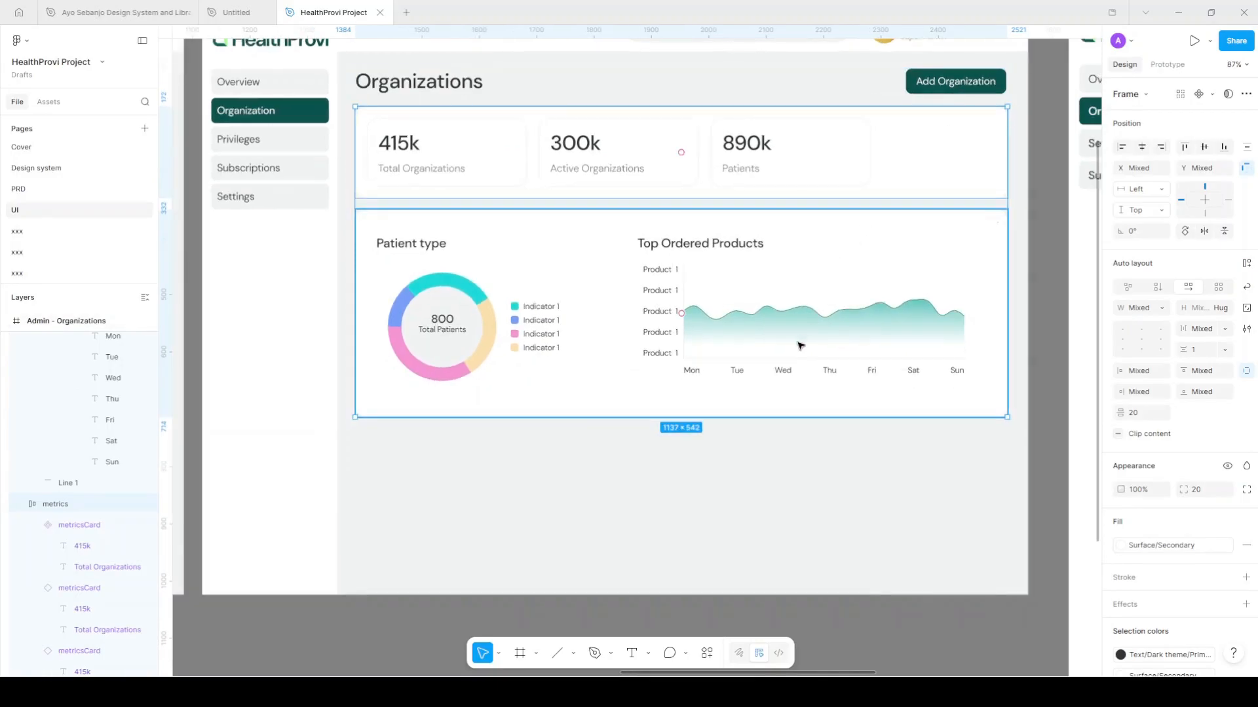
# Set the chart row's vertical padding to 20
pyautogui.click(753, 350)
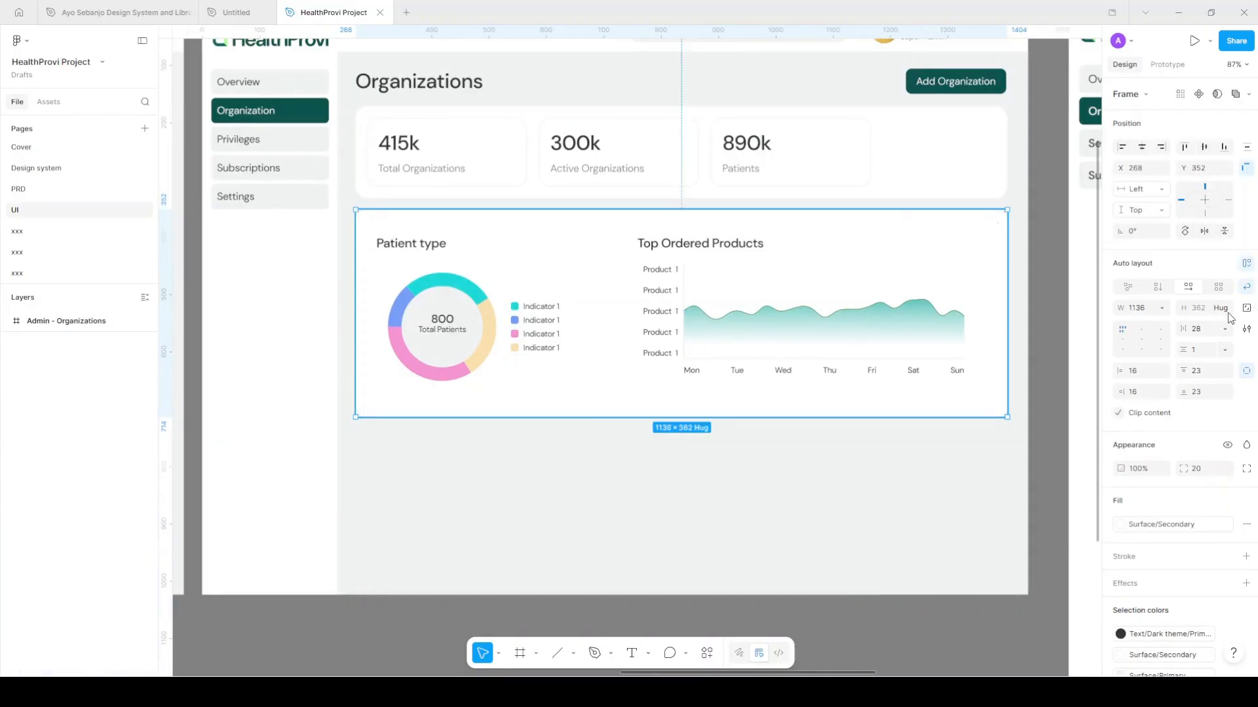
pyautogui.click(1207, 373)
pyautogui.write('20')
pyautogui.press('Return')
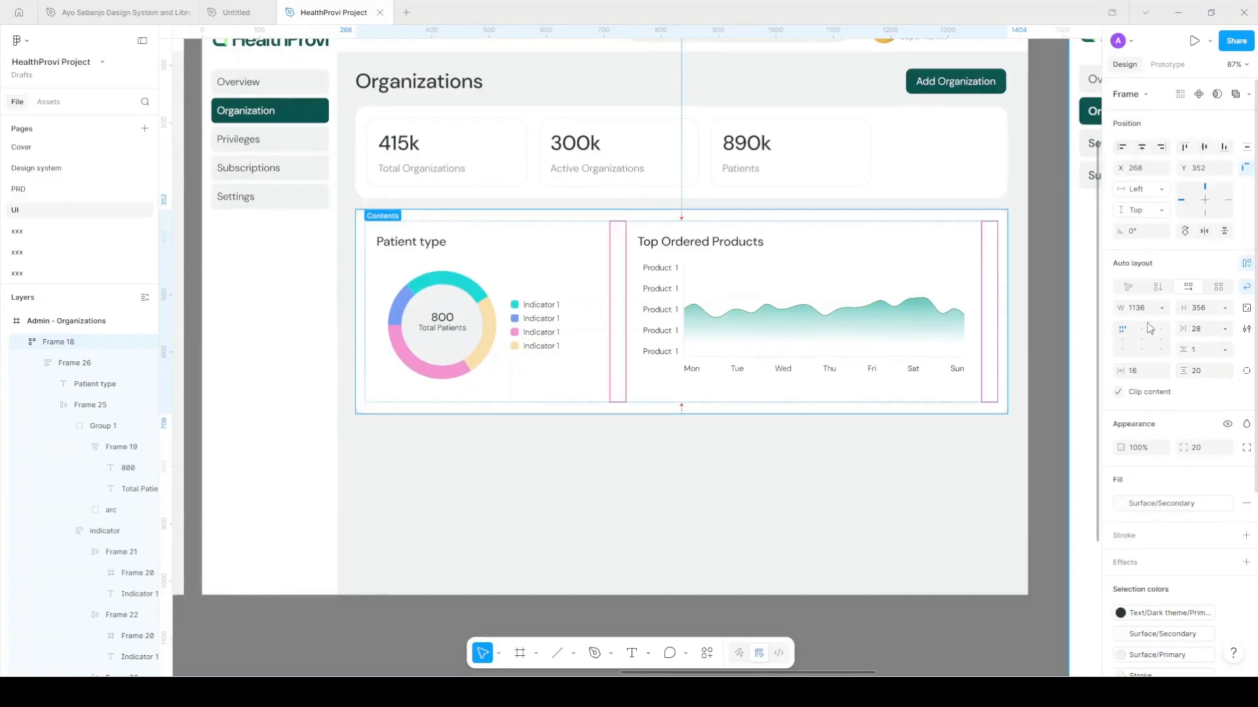
pyautogui.press('Return')
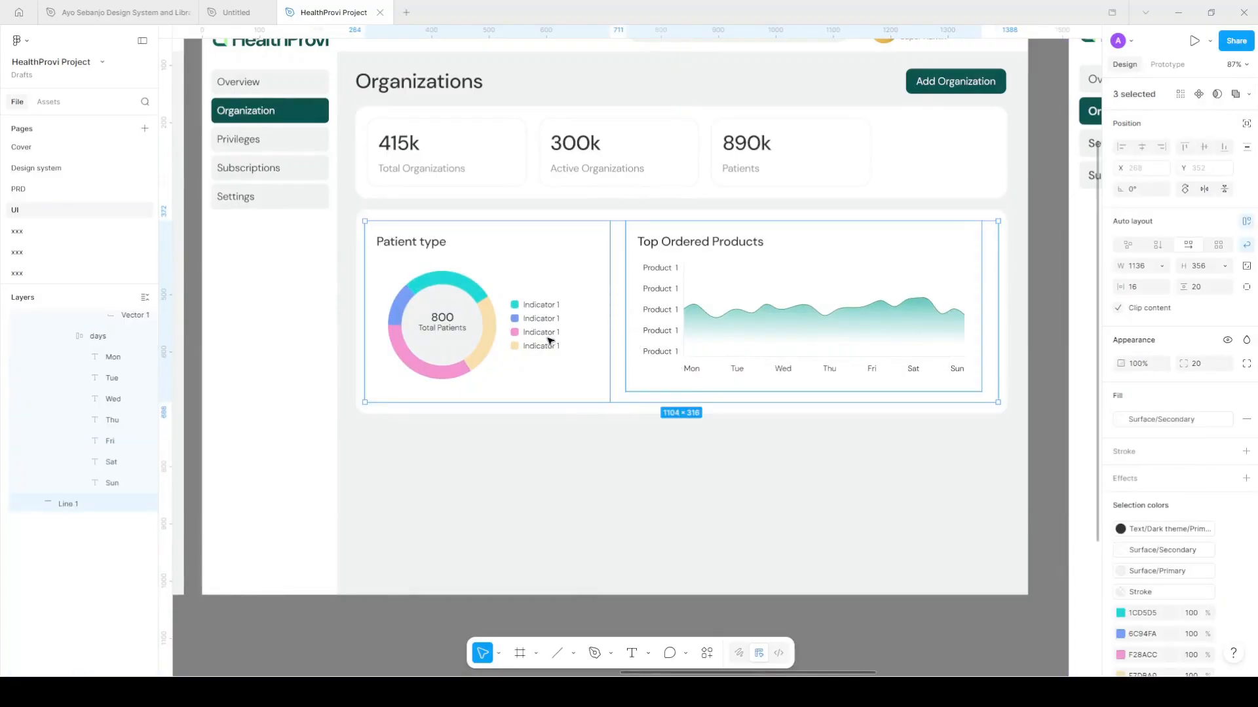
pyautogui.click(563, 355)
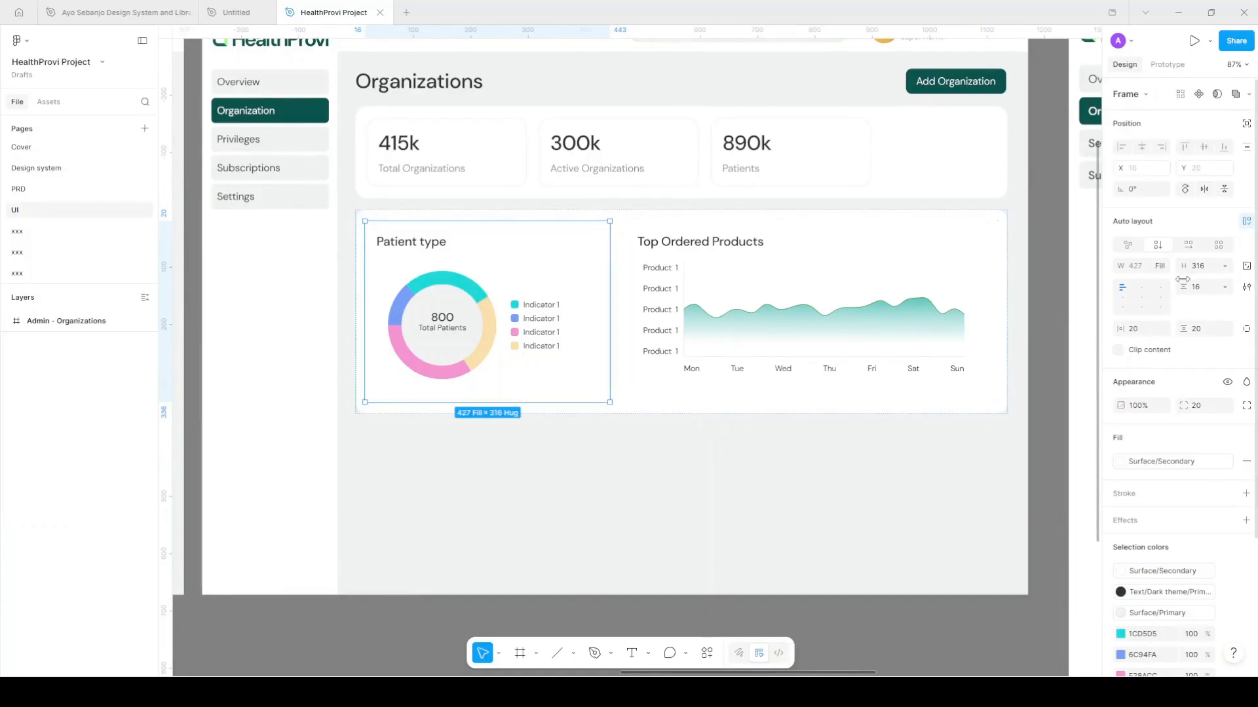
# Shorten the Patient type card to 277 px tall
pyautogui.click(1224, 266)
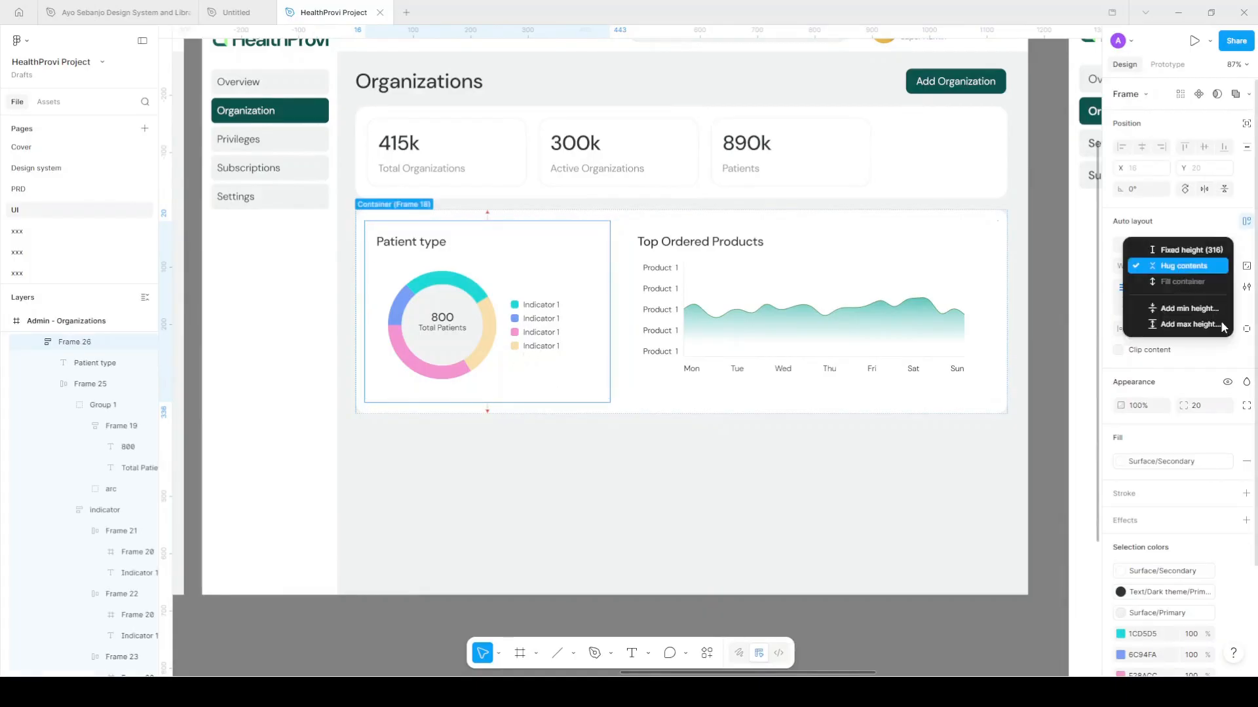
pyautogui.click(1228, 341)
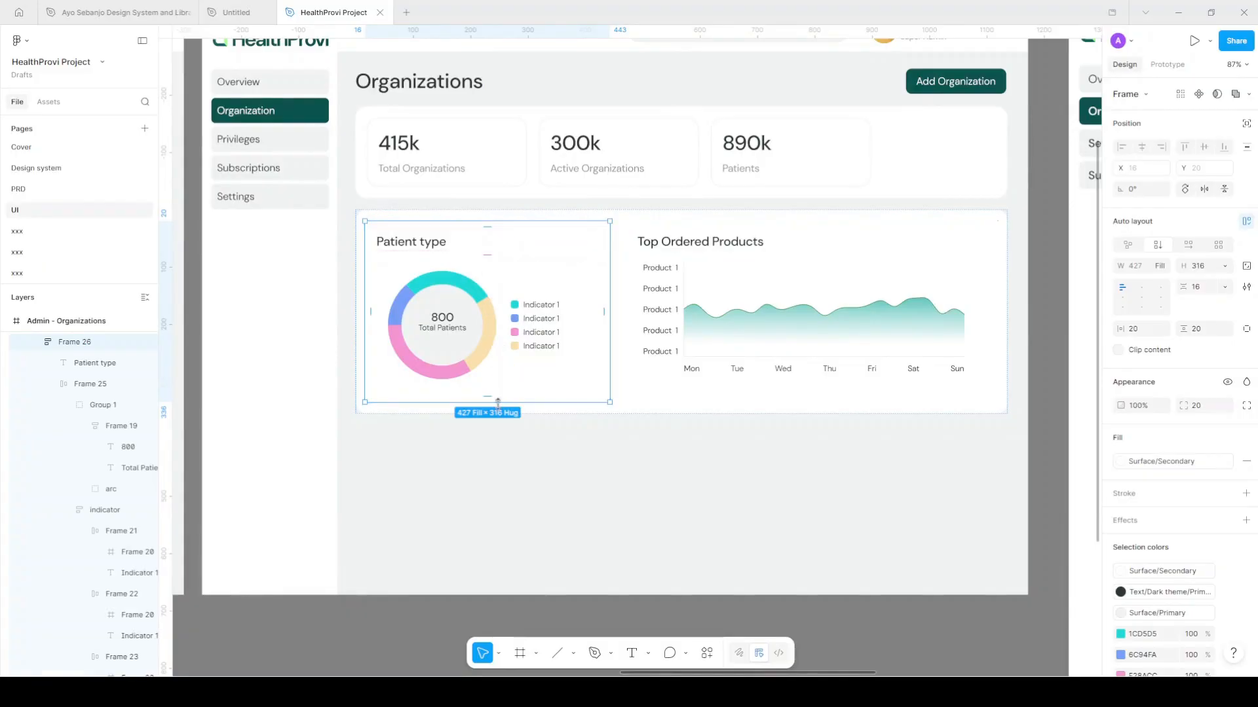
pyautogui.moveTo(499, 395); pyautogui.dragTo(492, 370)
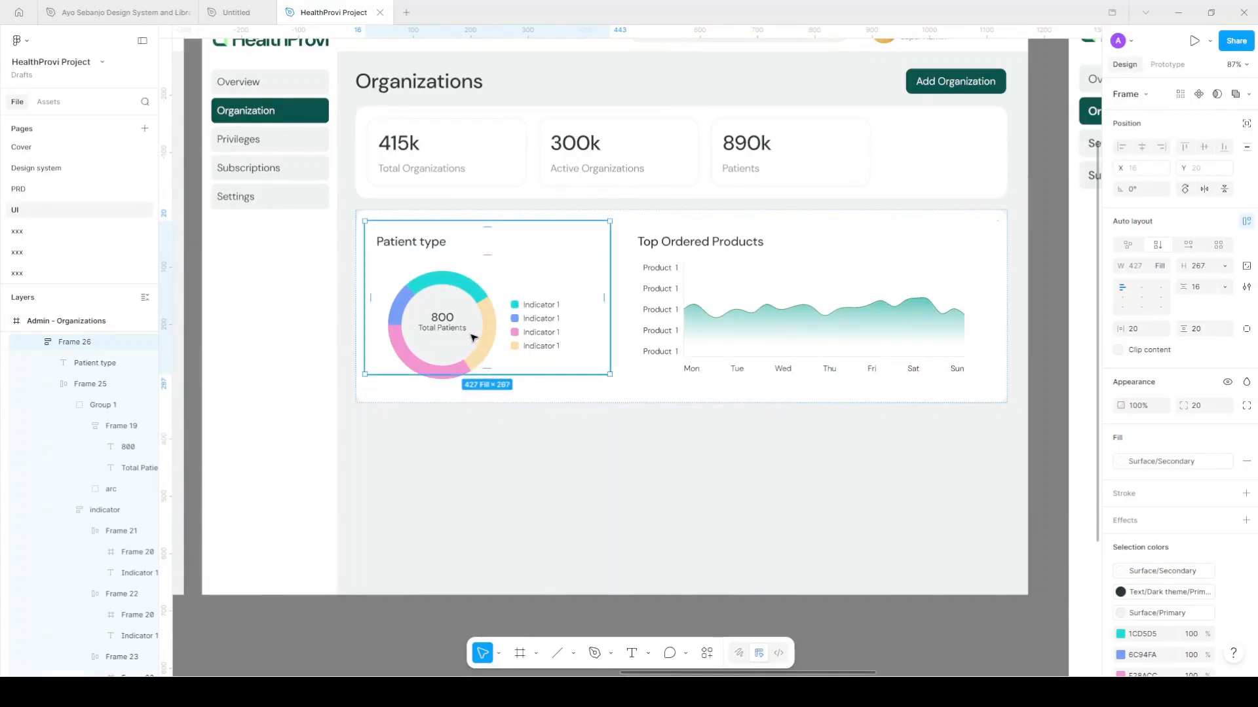
# Shrink the Patient type donut chart slightly to 165 × 165
pyautogui.press('Return')
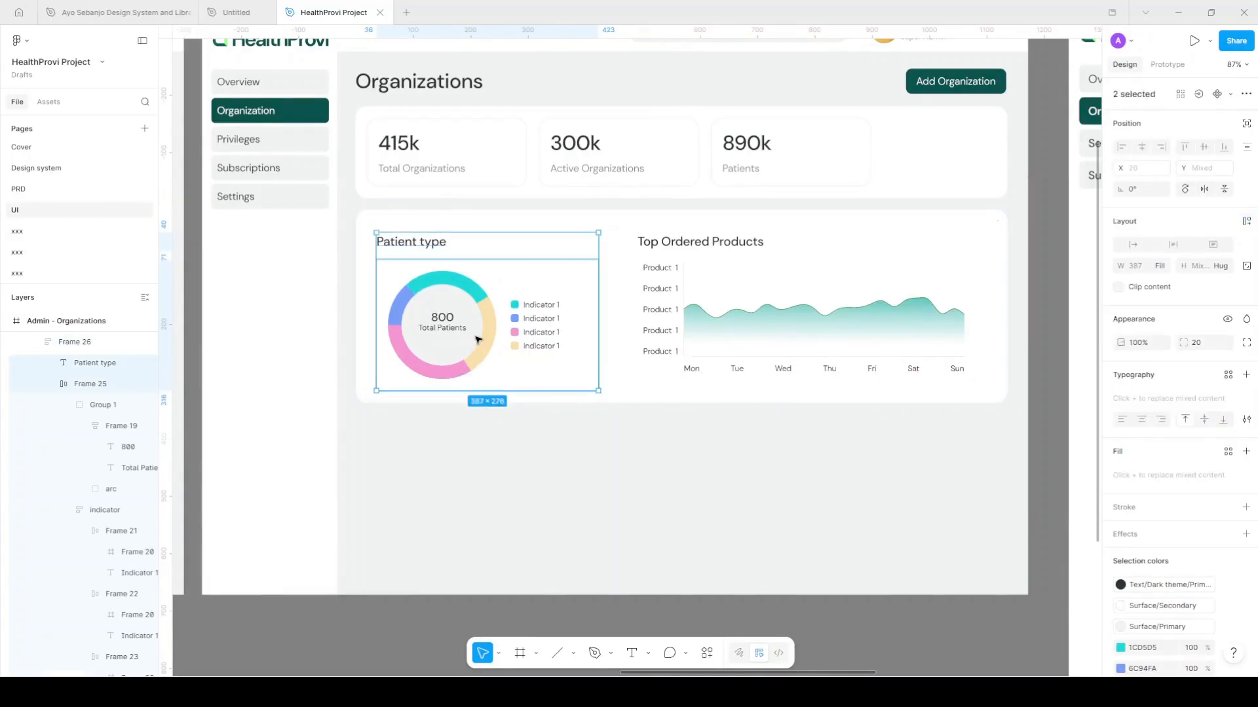
pyautogui.click(479, 341)
pyautogui.doubleClick(481, 347)
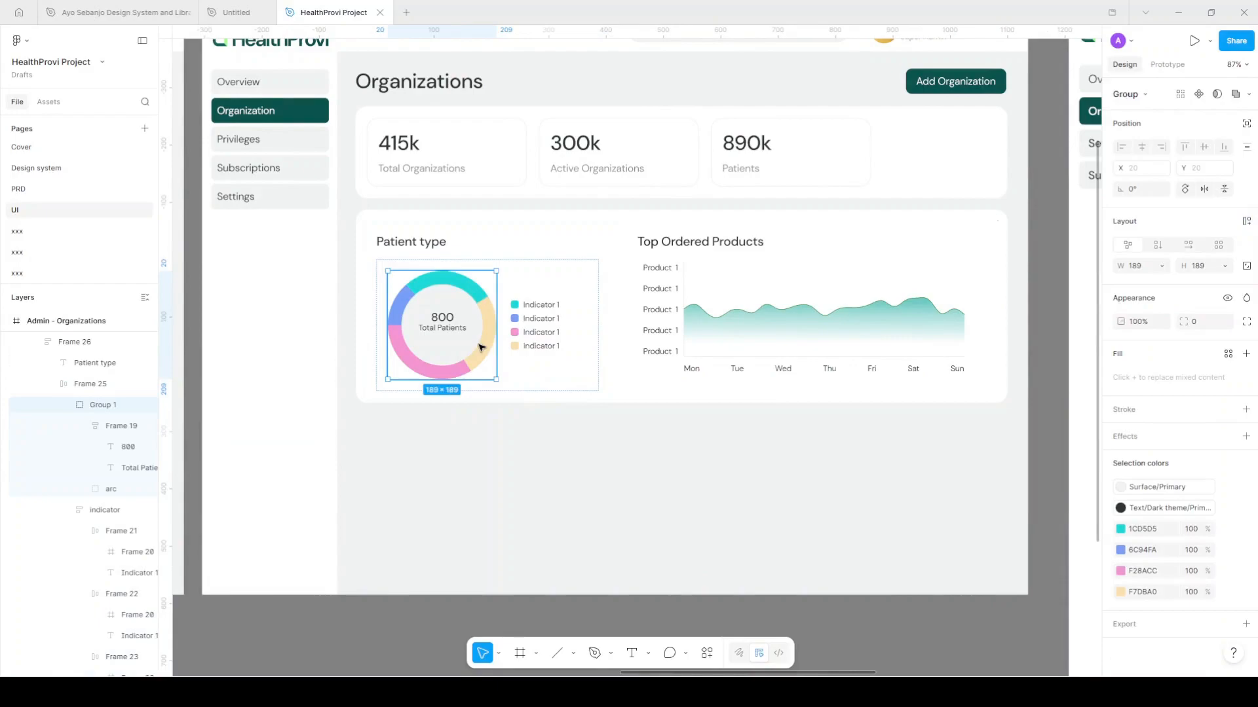
pyautogui.press('Return')
pyautogui.moveTo(489, 377); pyautogui.dragTo(481, 356)
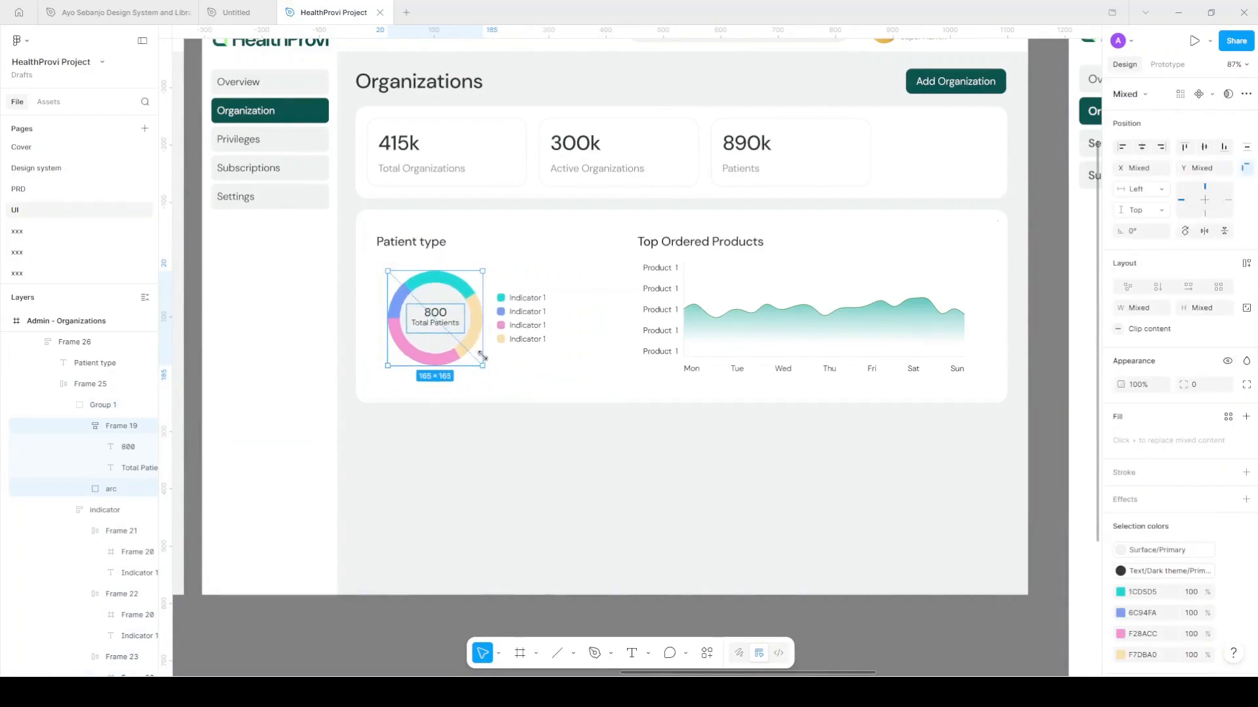
pyautogui.click(626, 387)
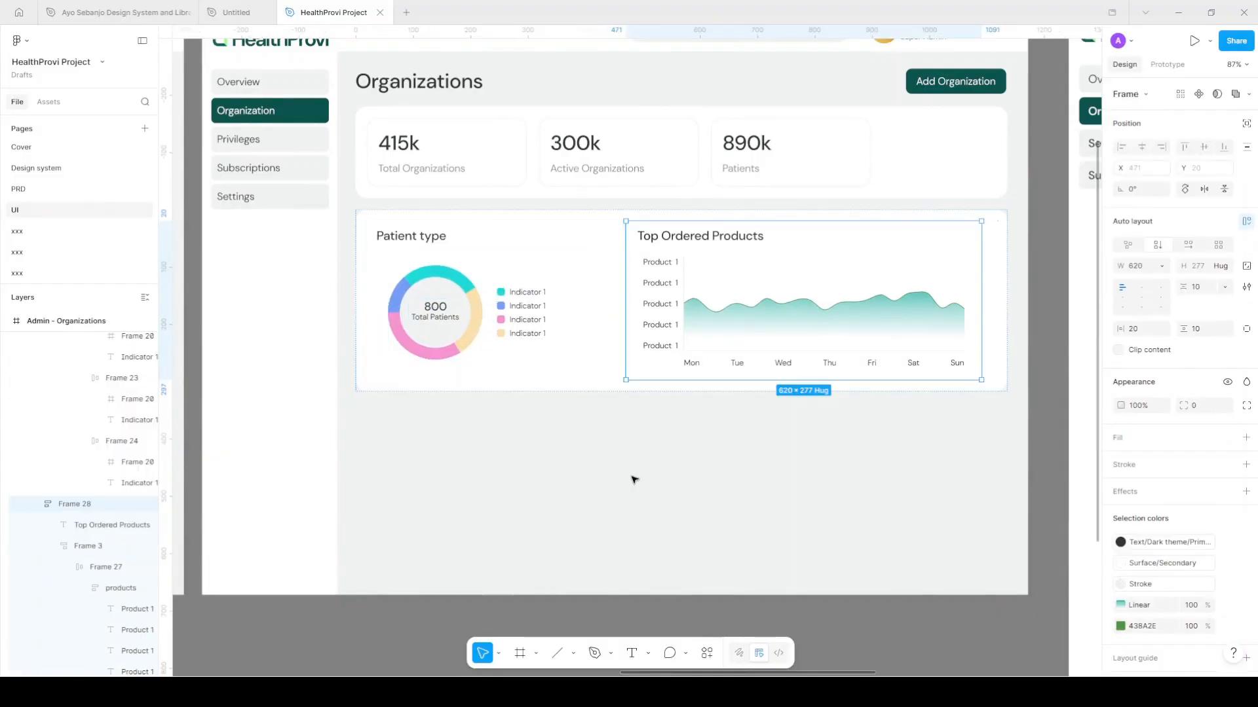
pyautogui.click(703, 434)
# Pull a copy of the Patient type title out below the chart card
pyautogui.scroll(-4, 652, 398)
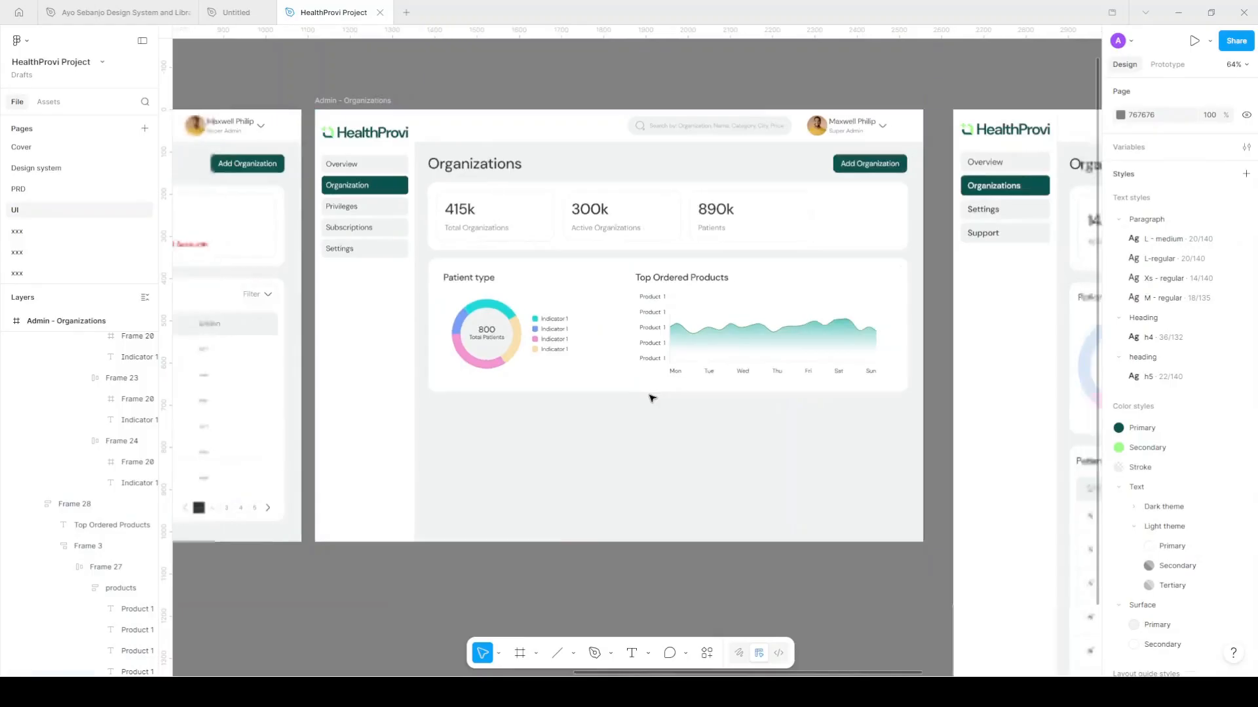
pyautogui.hscroll(1, 650, 397)
pyautogui.hscroll(-1, 665, 379)
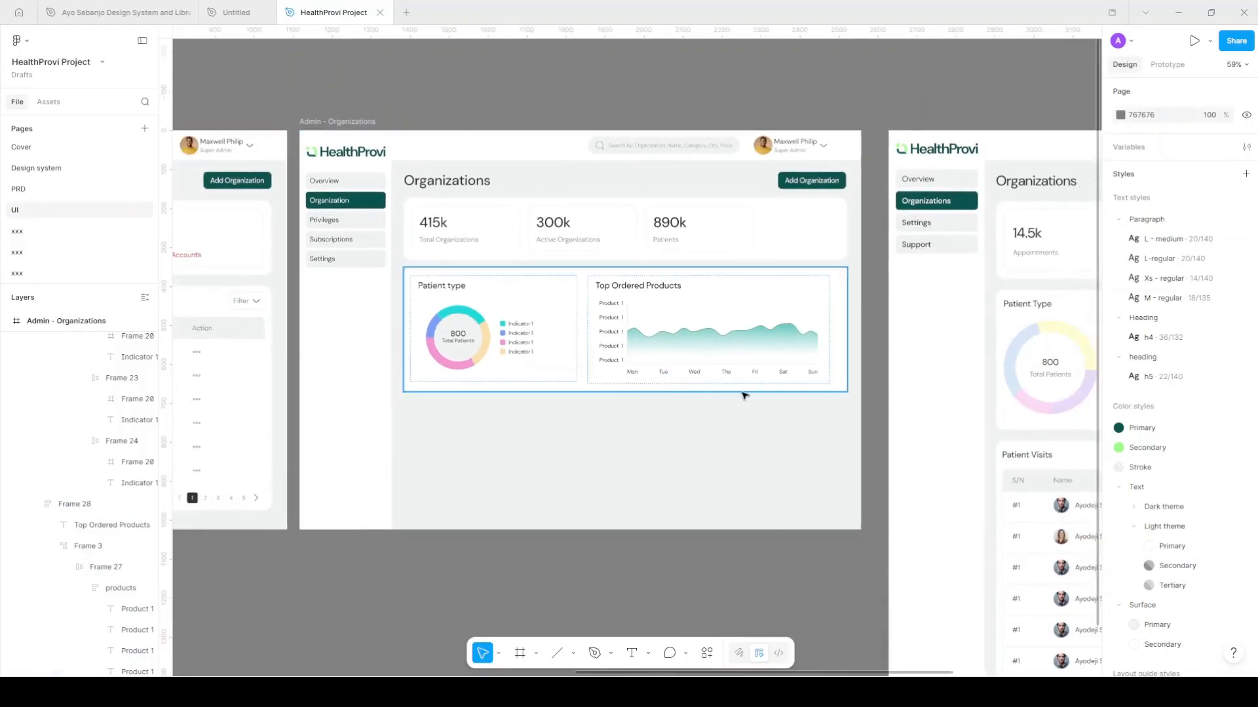
pyautogui.scroll(-1, 727, 396)
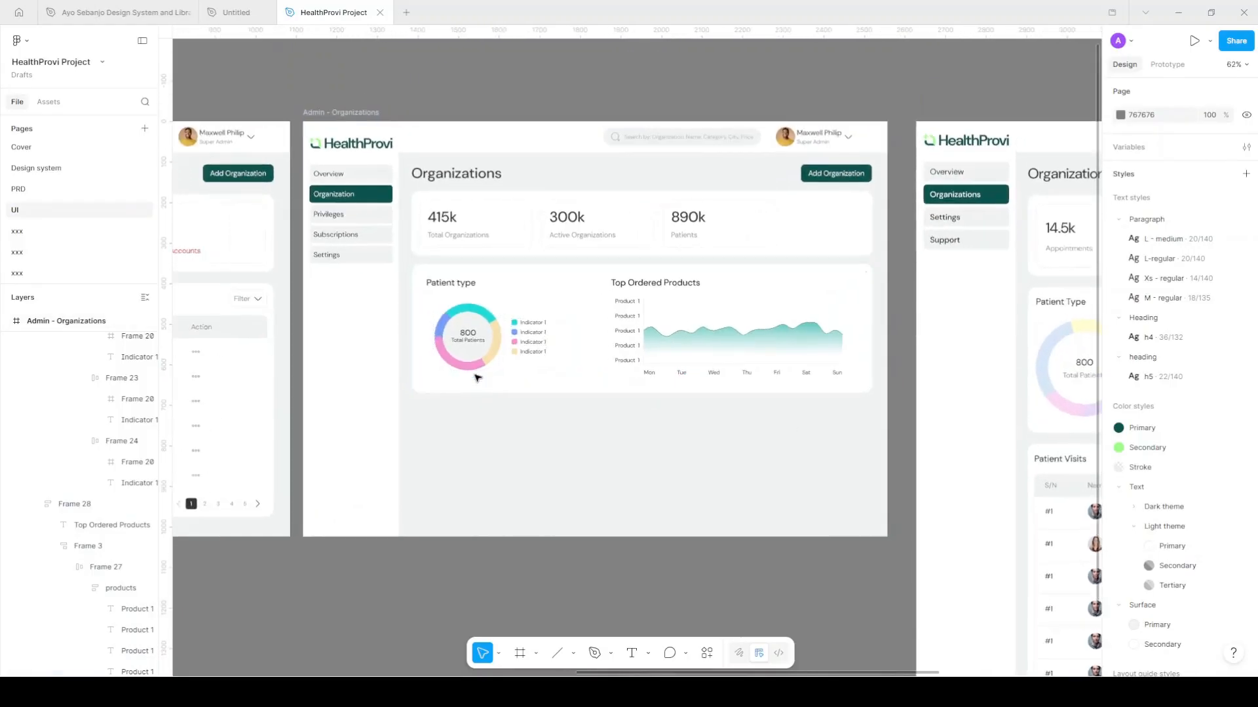
pyautogui.scroll(2, 475, 378)
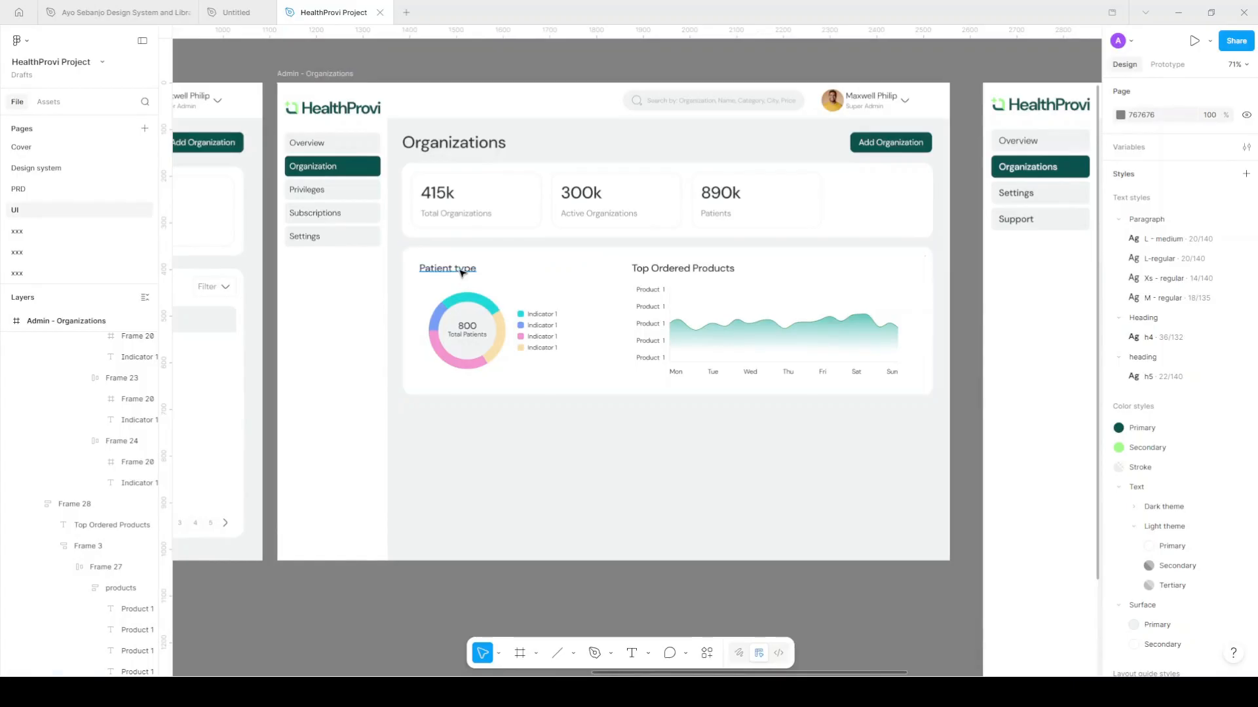
pyautogui.click(461, 273)
pyautogui.moveTo(458, 415); pyautogui.dragTo(458, 417)
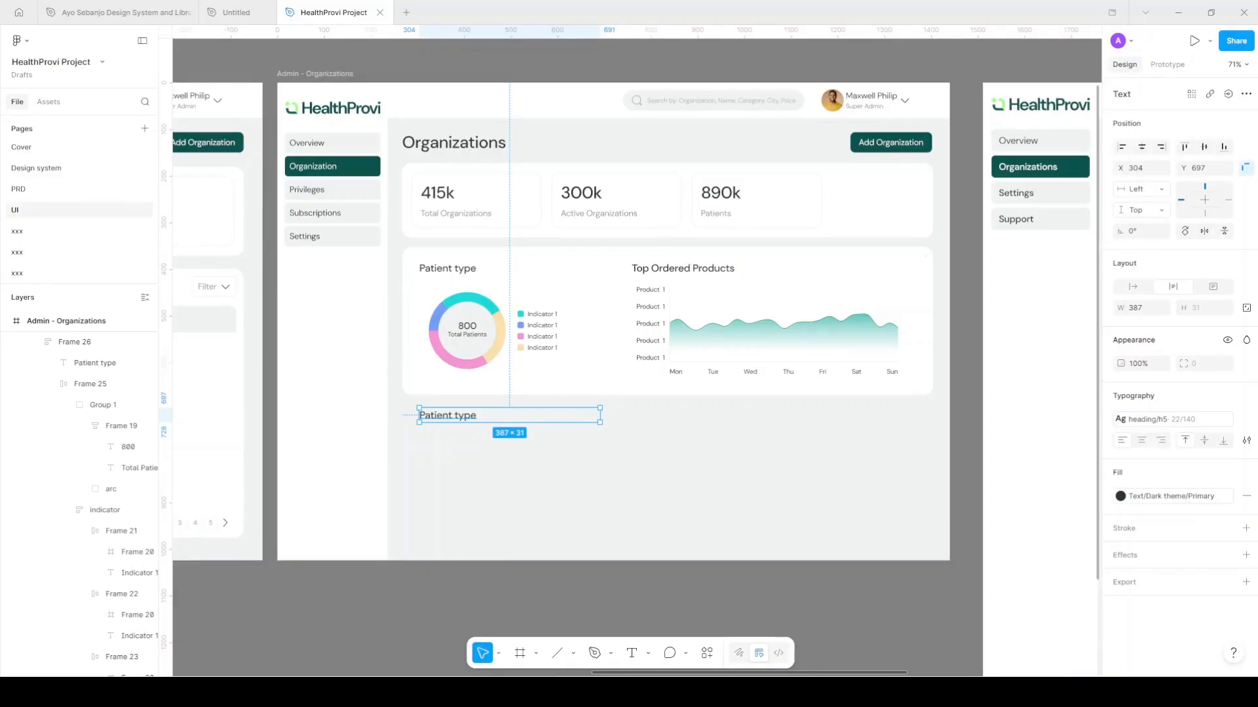
pyautogui.moveTo(440, 419); pyautogui.dragTo(431, 419)
pyautogui.doubleClick(431, 418)
pyautogui.press('Escape')
pyautogui.press('Escape')
pyautogui.hotkey('ctrl', 'z')
pyautogui.press('Return')
pyautogui.hotkey('ctrl', 'z')
pyautogui.hotkey('ctrl', 'z')
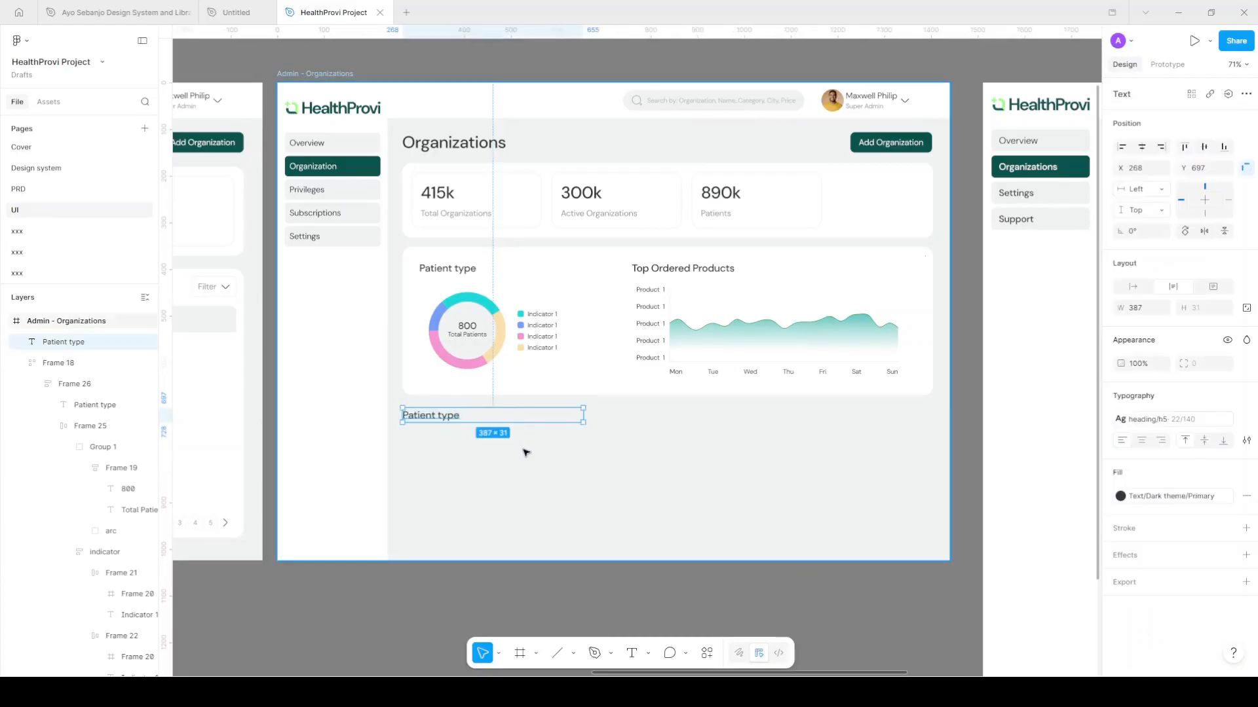
# Align the copied heading with the cards' left edge and retype it as 'Patient Visits'
pyautogui.hscroll(3, 496, 435)
pyautogui.keyDown('ctrl'); pyautogui.scroll(-2, 472, 435); pyautogui.keyUp('ctrl')
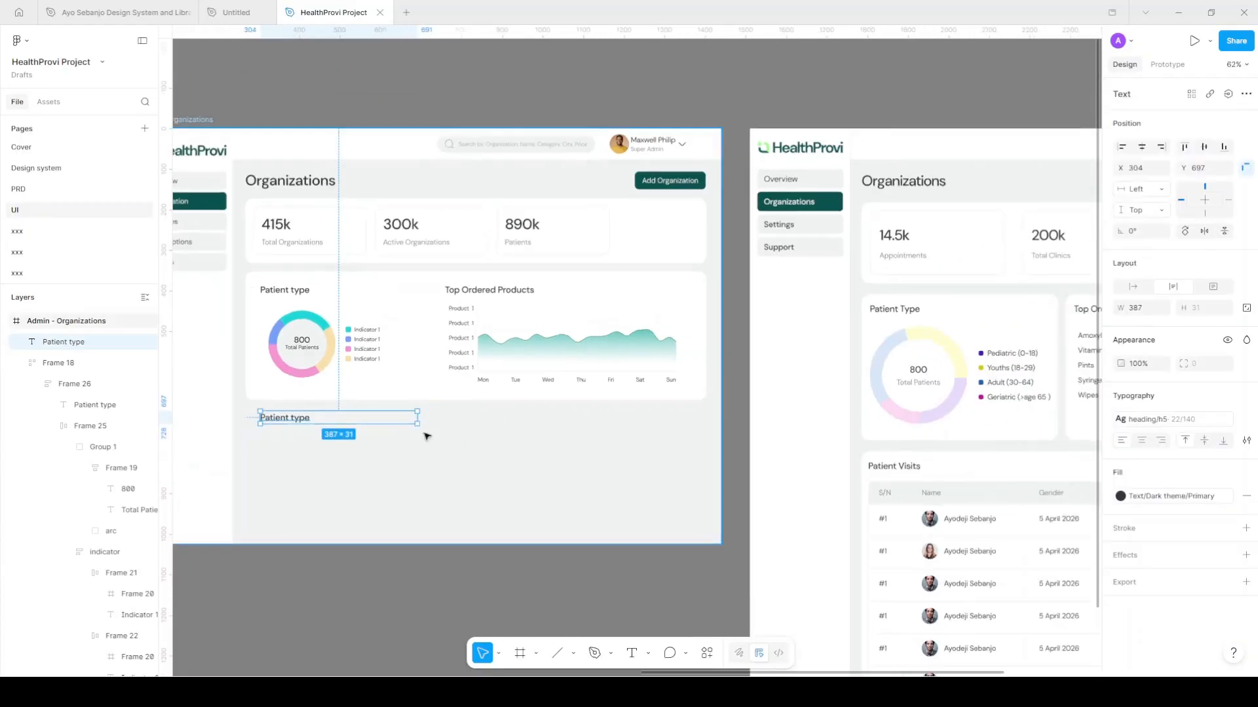
pyautogui.moveTo(303, 421); pyautogui.dragTo(291, 423)
pyautogui.press('Return')
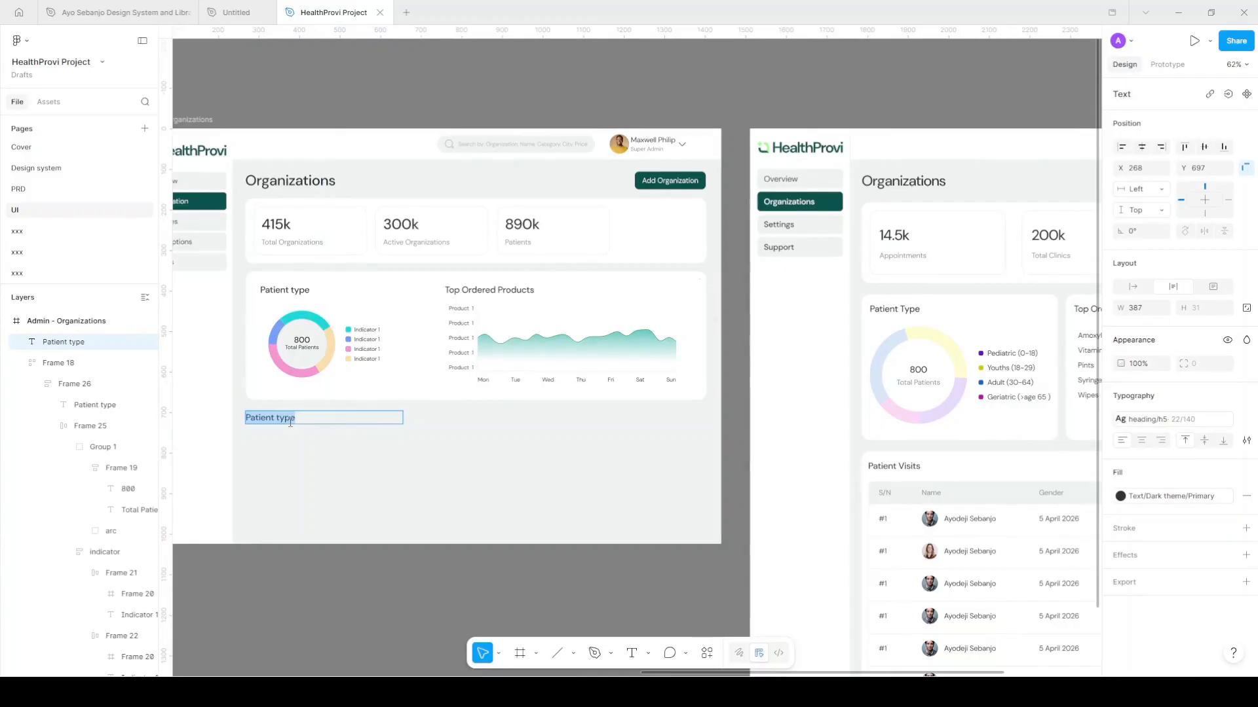
pyautogui.write('Patient')
pyautogui.press('Escape')
pyautogui.scroll(-2, 348, 464)
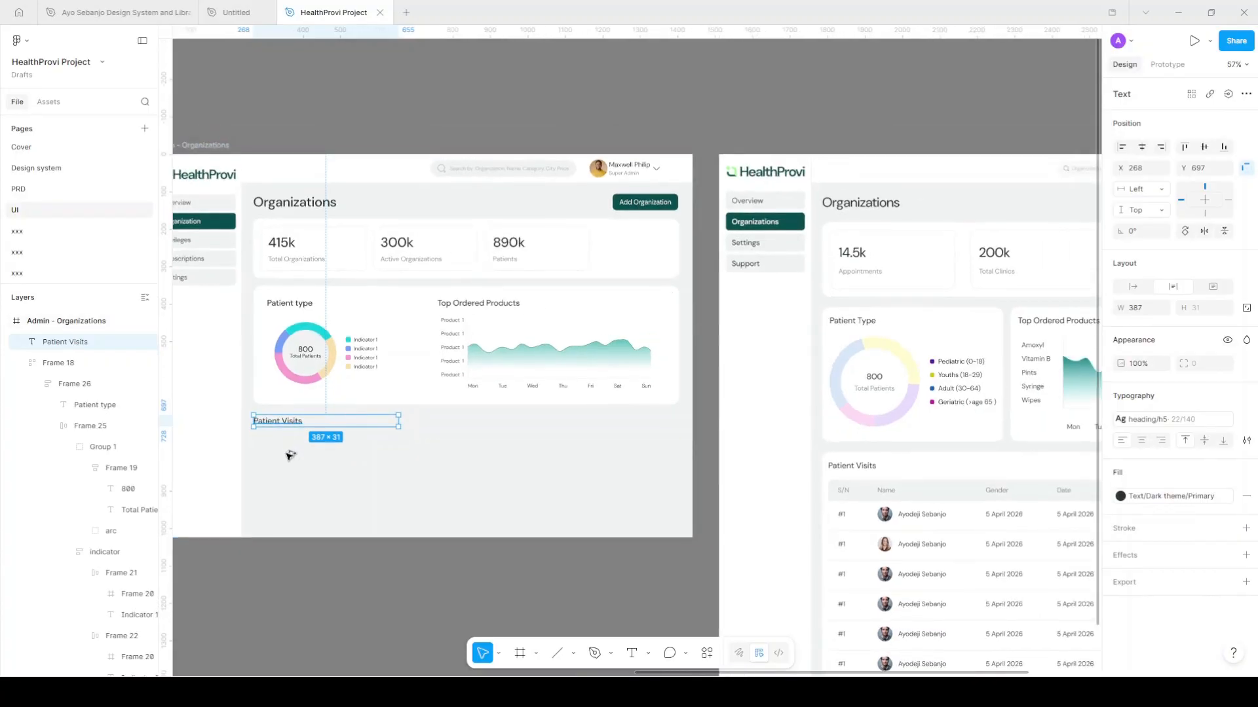
# Create a hug-width 'S/N' label below the heading and duplicate it across a row
pyautogui.moveTo(290, 425); pyautogui.dragTo(289, 452)
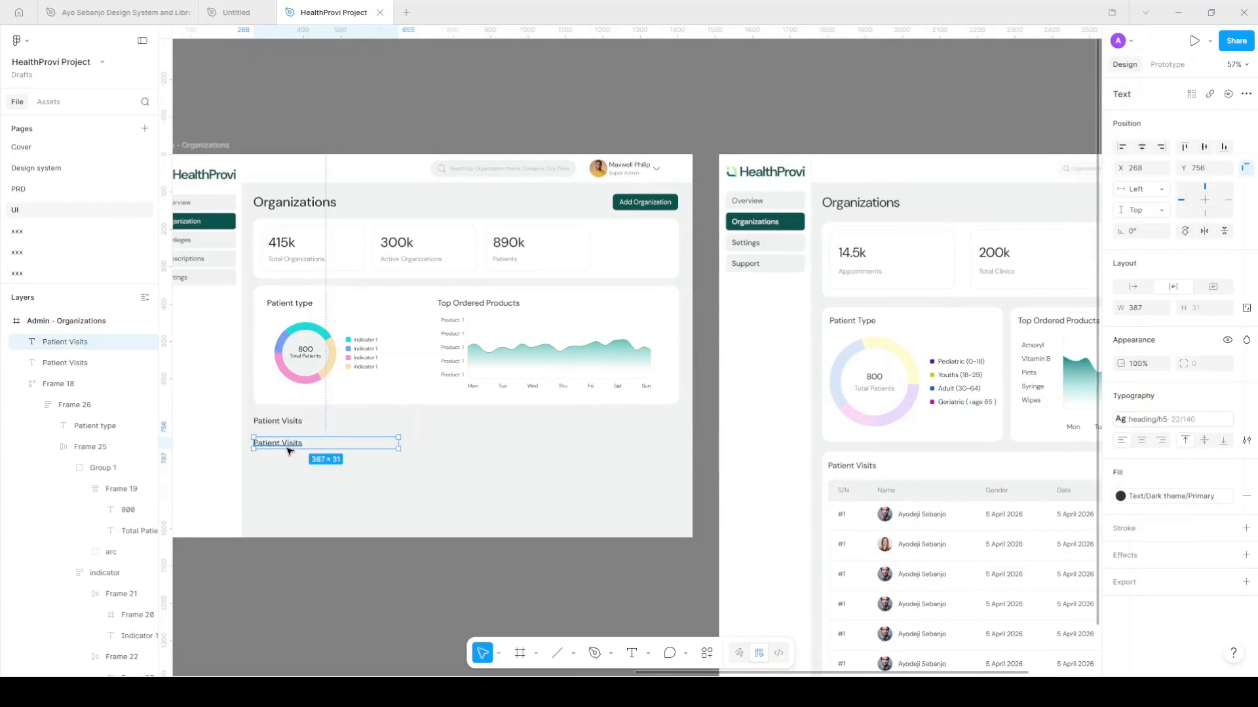
pyautogui.doubleClick(291, 443)
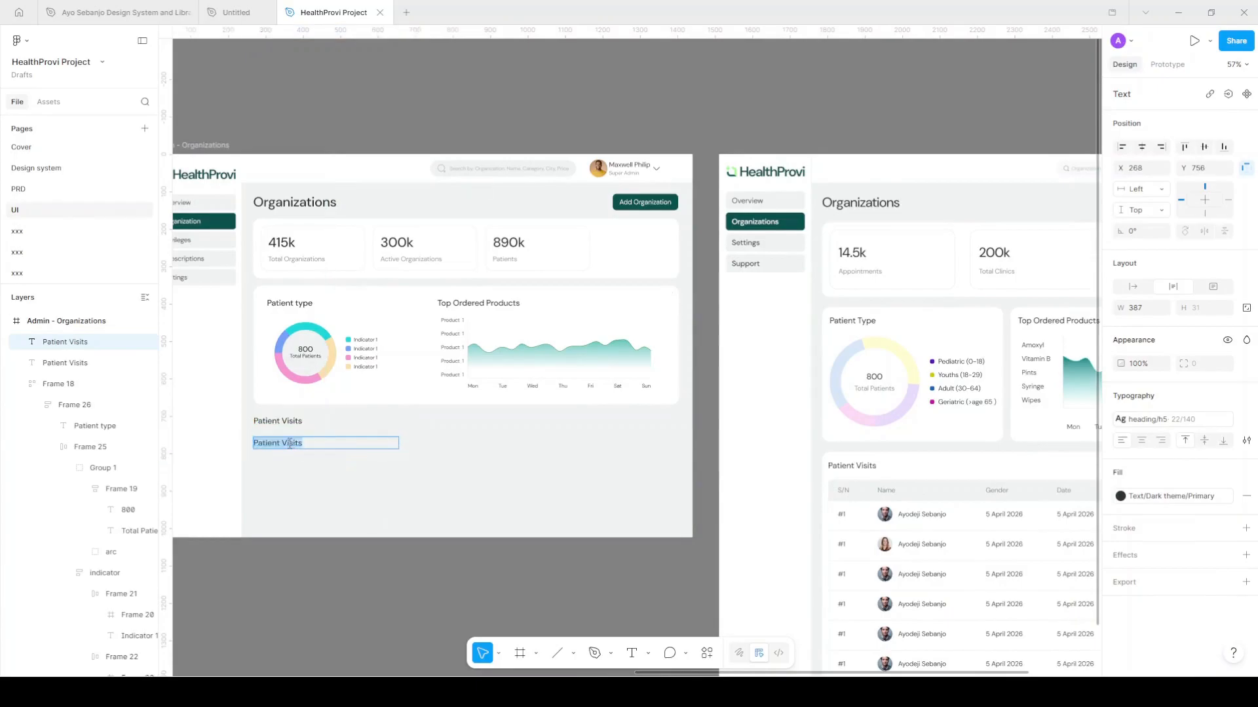
pyautogui.write('S')
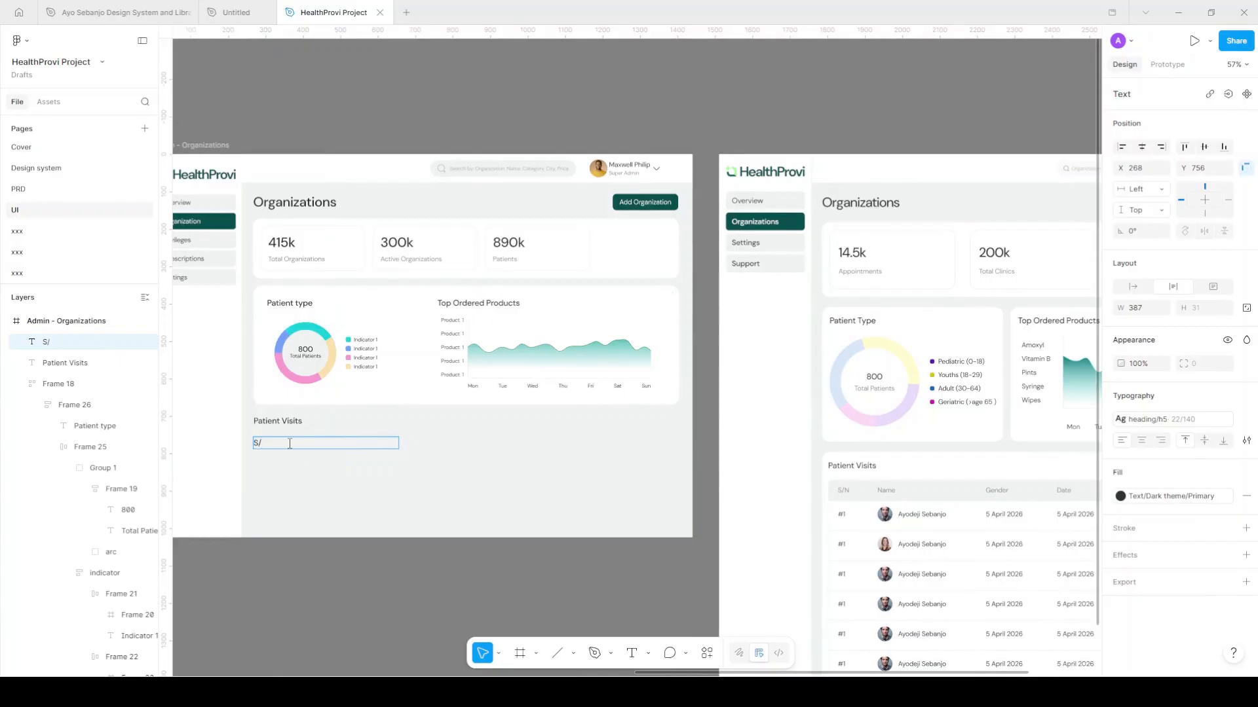
pyautogui.write('/N')
pyautogui.press('Escape')
pyautogui.doubleClick(398, 444)
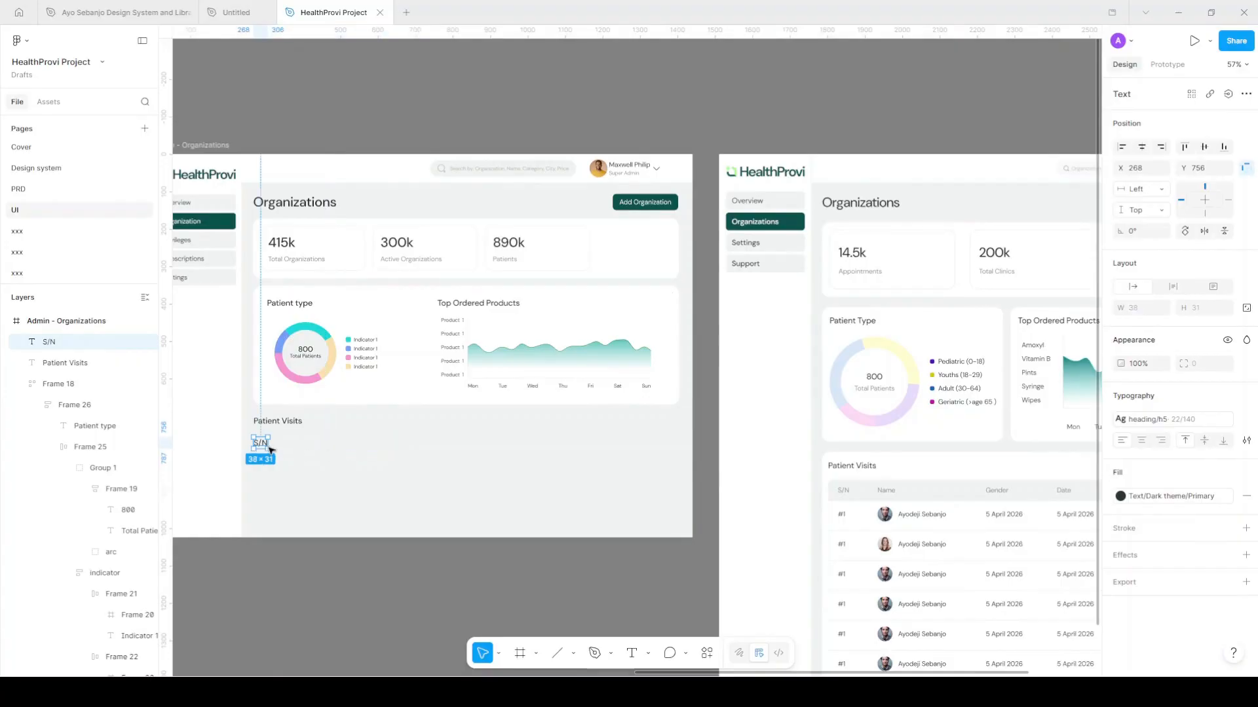
pyautogui.moveTo(261, 443); pyautogui.dragTo(307, 444)
pyautogui.hotkey('ctrl', 'd')
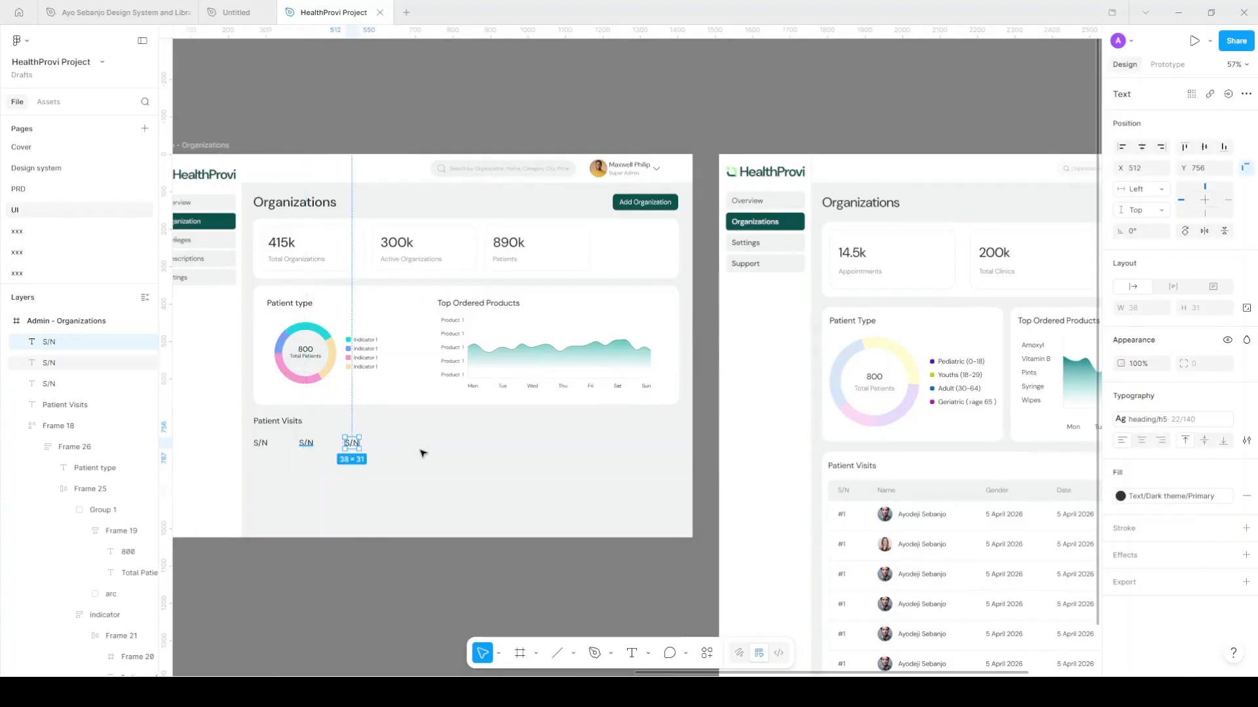
pyautogui.hscroll(4, 421, 450)
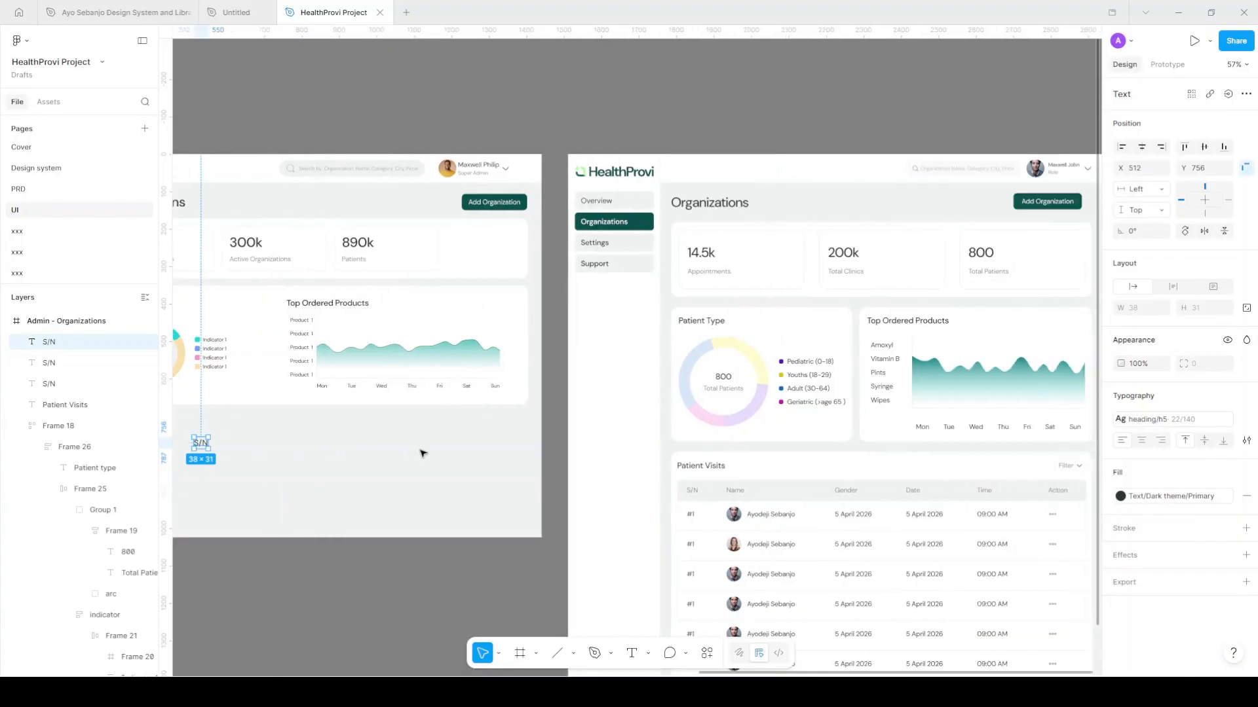
pyautogui.hscroll(-5, 423, 453)
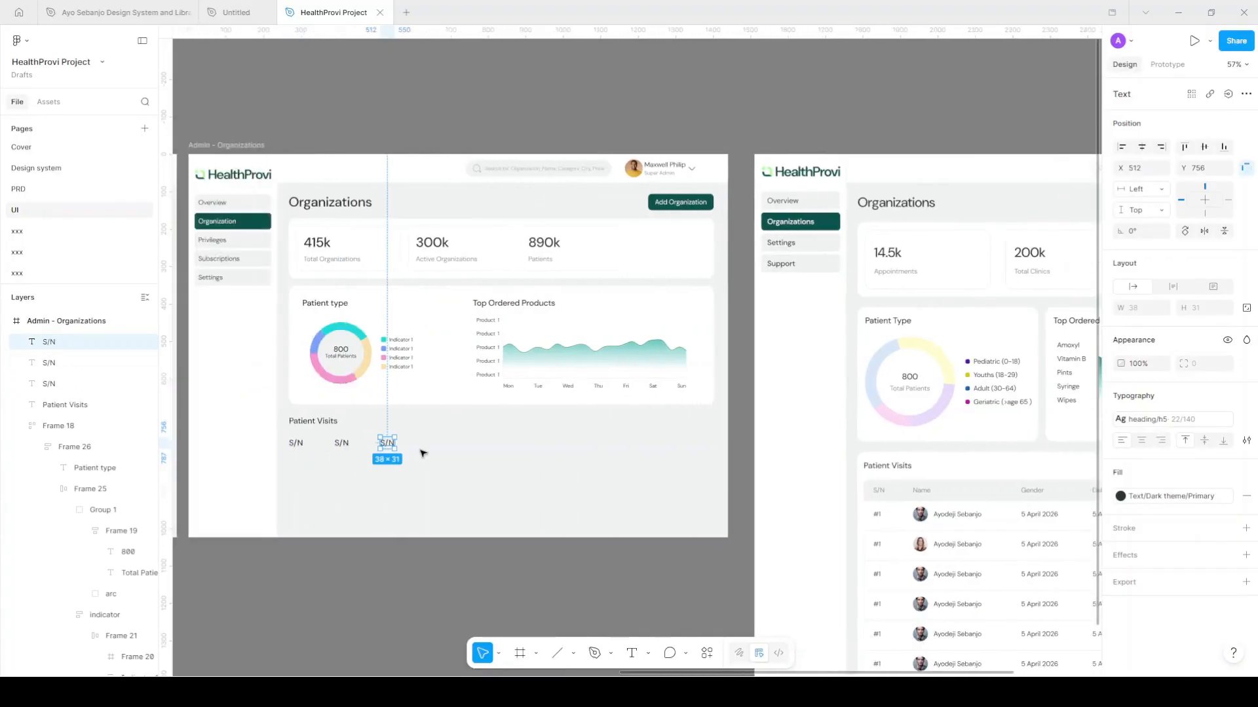
pyautogui.hotkey('ctrl', 'd')
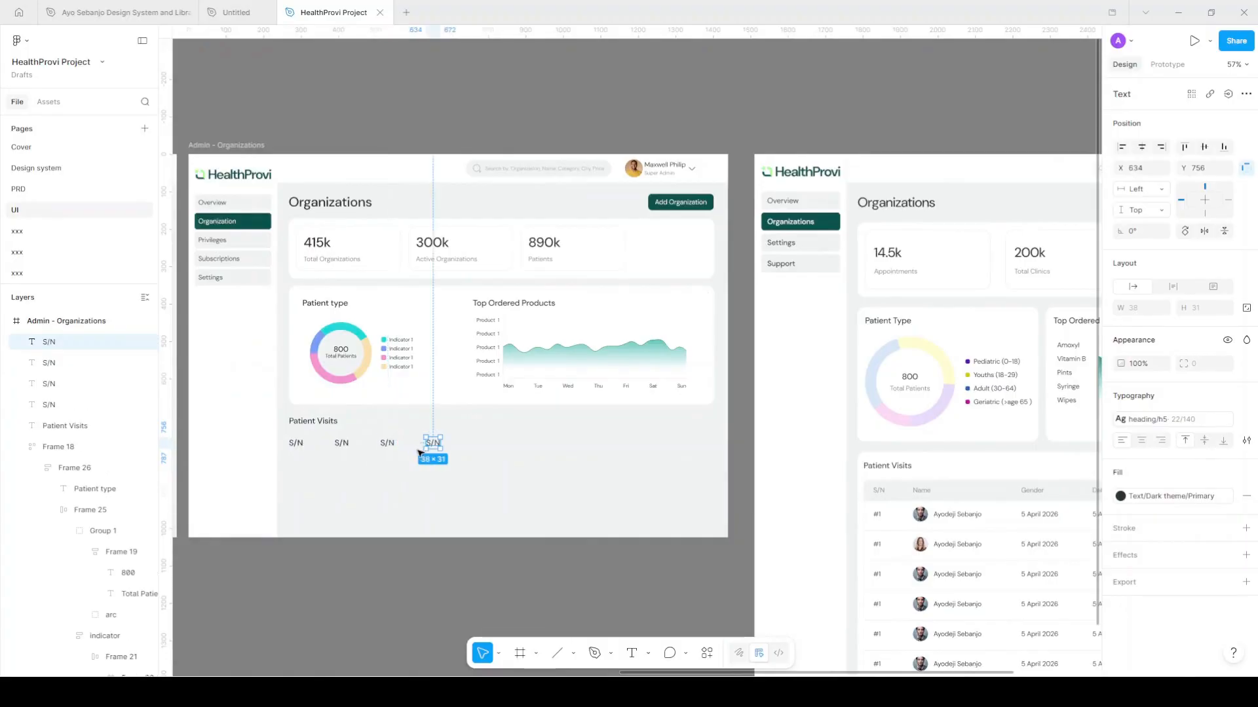
pyautogui.hotkey('ctrl', 'd')
pyautogui.hotkey('ctrl', 'd')
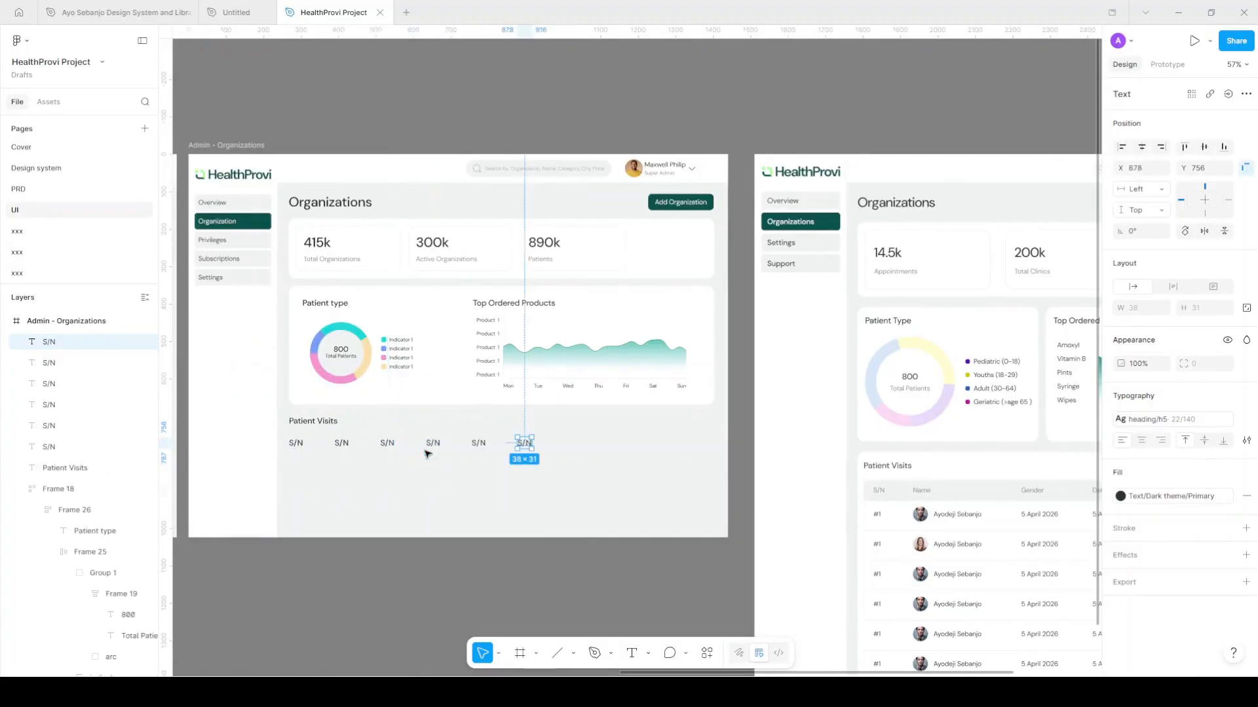
# Rename the copied labels to Name, Gender, Date, Time and Action
pyautogui.click(342, 445)
pyautogui.doubleClick(342, 444)
pyautogui.write('Name')
pyautogui.press('Tab')
pyautogui.write('Gender')
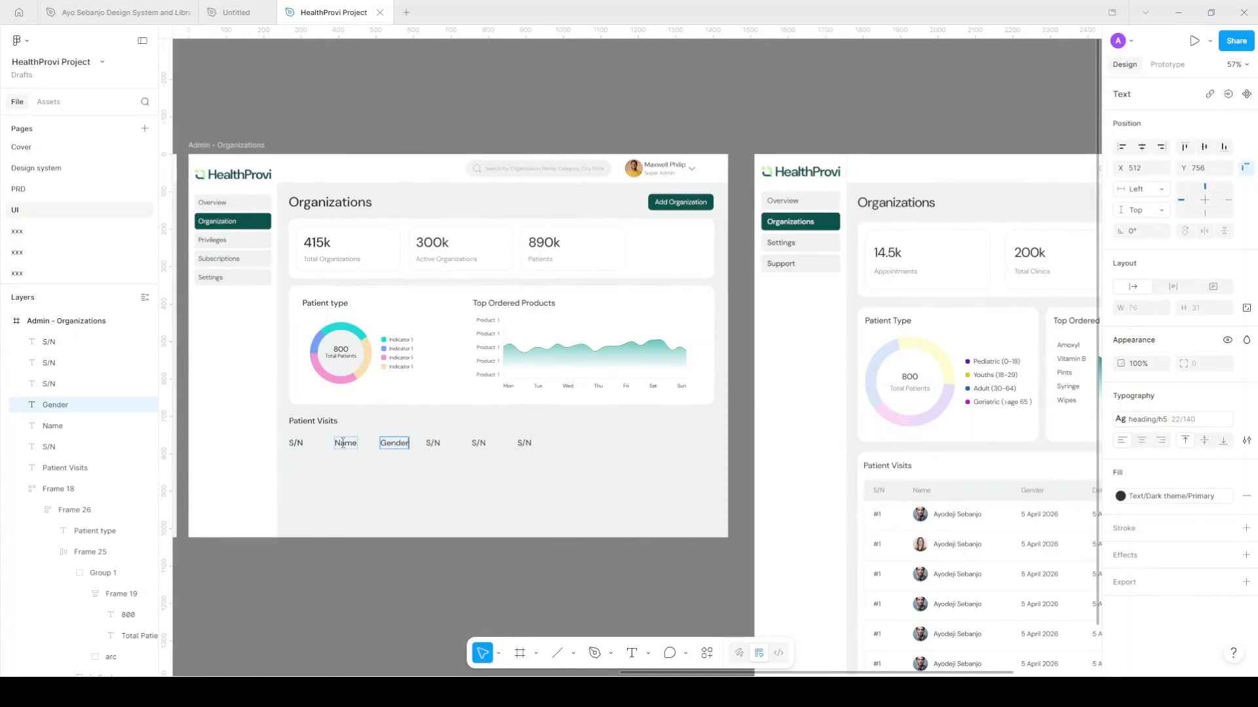
pyautogui.hscroll(3, 342, 443)
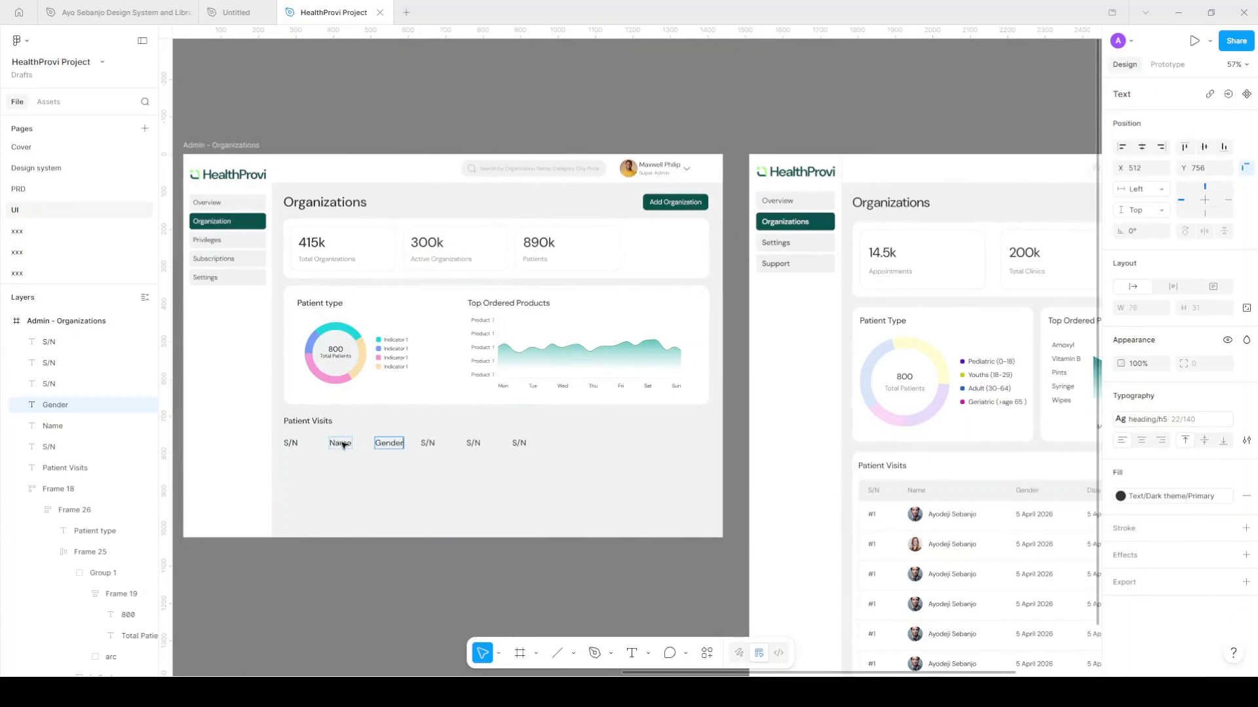
pyautogui.press('Tab')
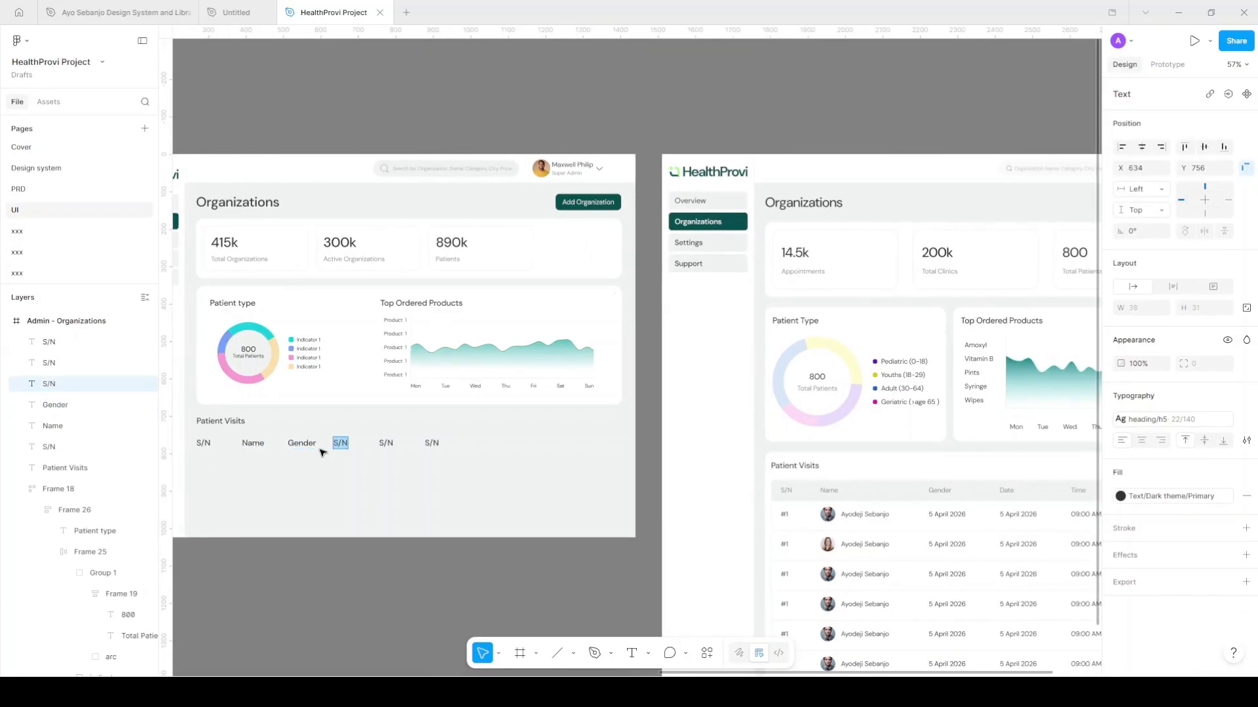
pyautogui.write('Date')
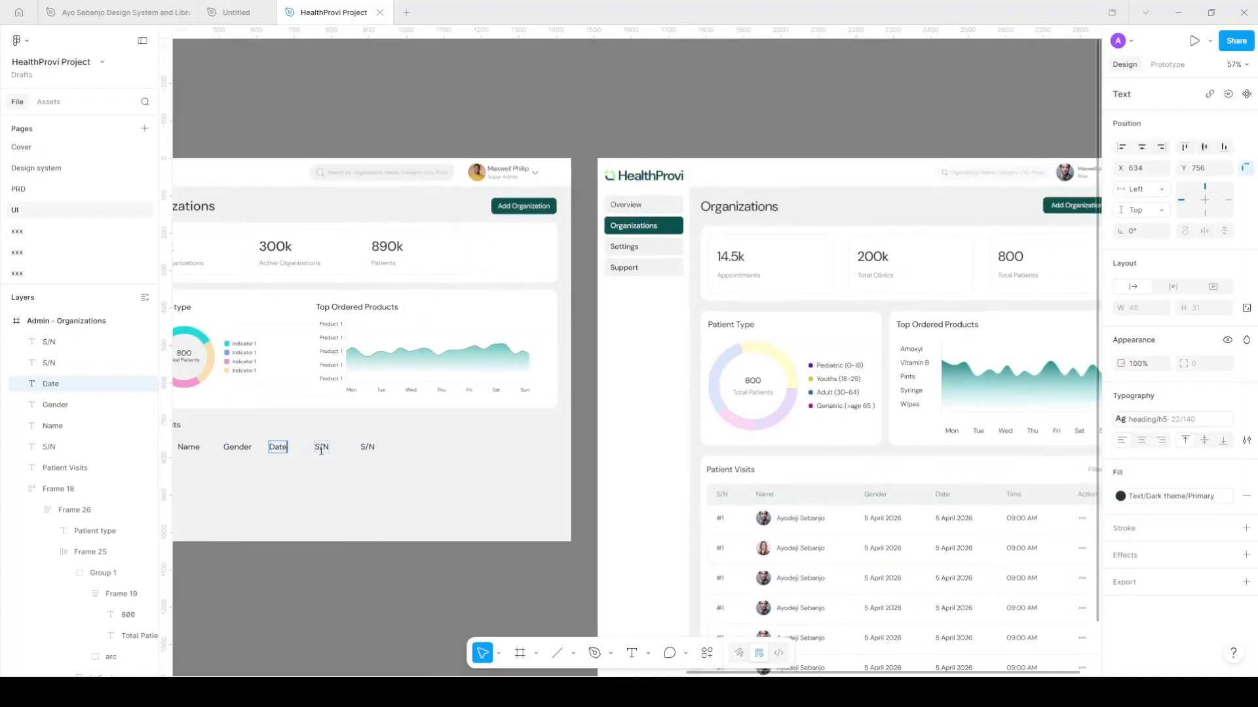
pyautogui.click(321, 449)
pyautogui.write('T')
pyautogui.press('Tab')
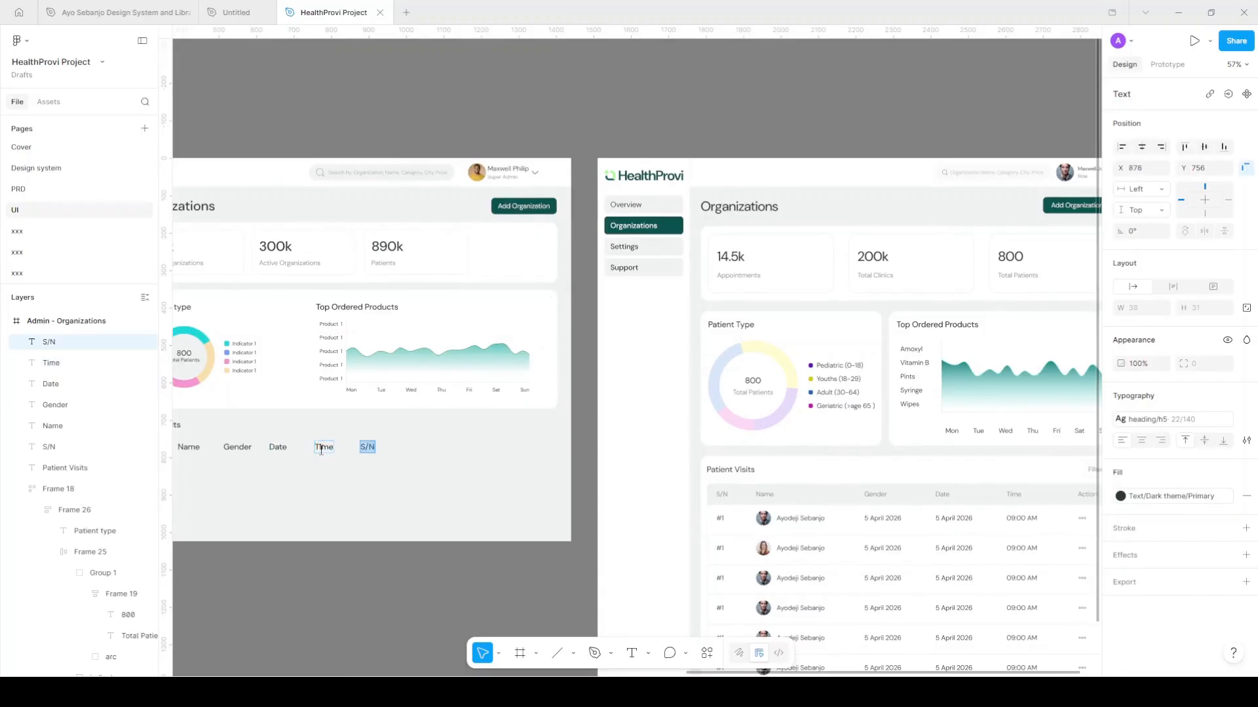
pyautogui.write('Action')
pyautogui.hscroll(-5, 393, 469)
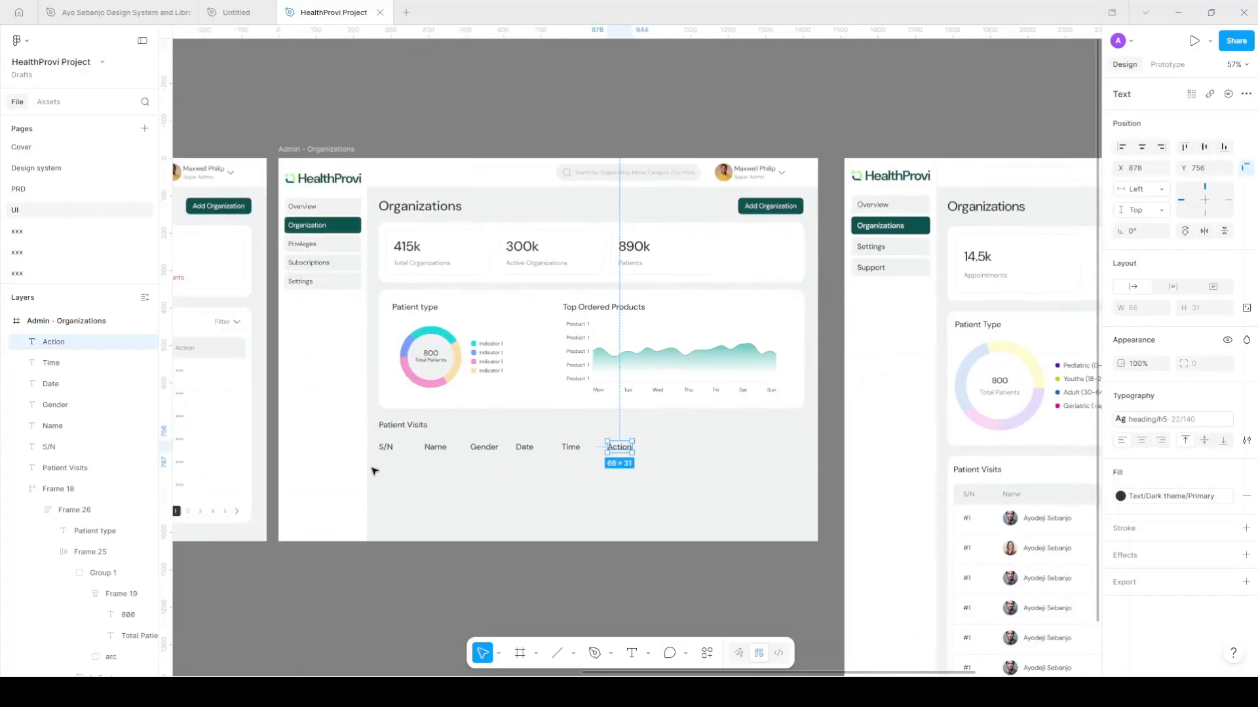
pyautogui.keyDown('shift'); pyautogui.click(388, 448); pyautogui.keyUp('shift')
# Apply the Paragraph/Xs-regular 14/140 text style to all six header labels
pyautogui.keyDown('shift'); pyautogui.click(442, 448); pyautogui.keyUp('shift')
pyautogui.keyDown('shift'); pyautogui.click(485, 448); pyautogui.keyUp('shift')
pyautogui.keyDown('shift'); pyautogui.click(526, 448); pyautogui.keyUp('shift')
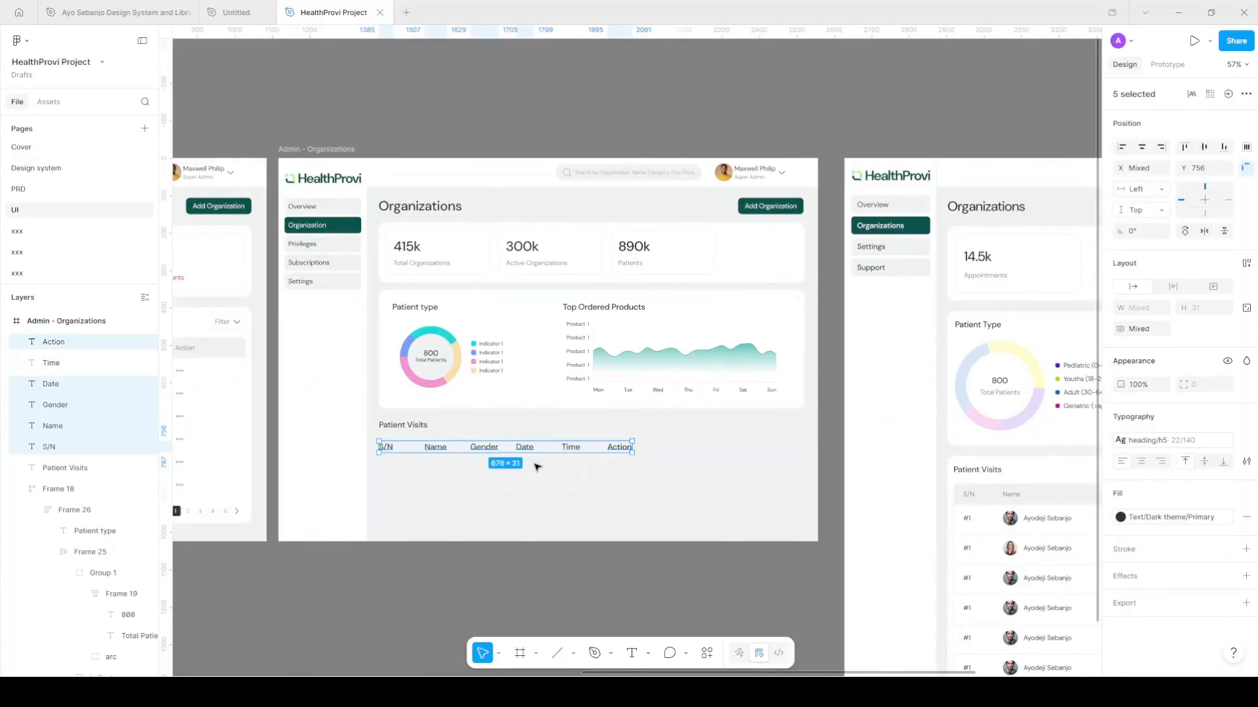
pyautogui.keyDown('shift'); pyautogui.click(580, 450); pyautogui.keyUp('shift')
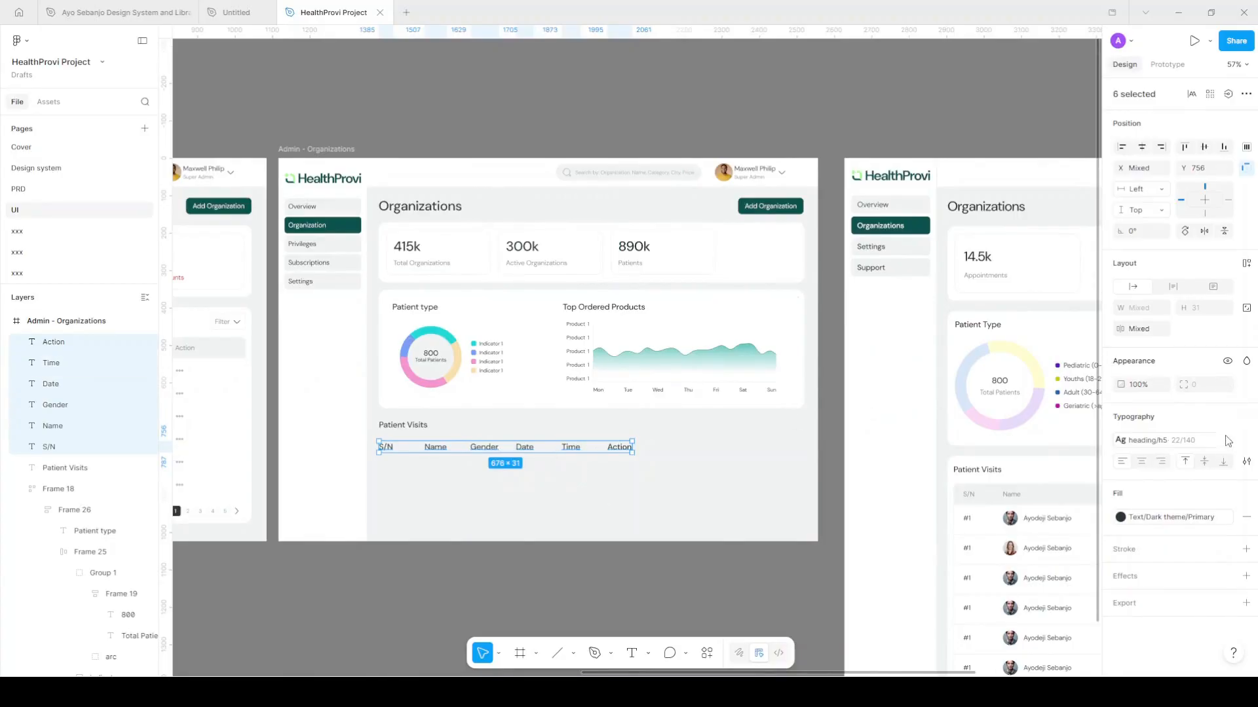
pyautogui.click(1207, 447)
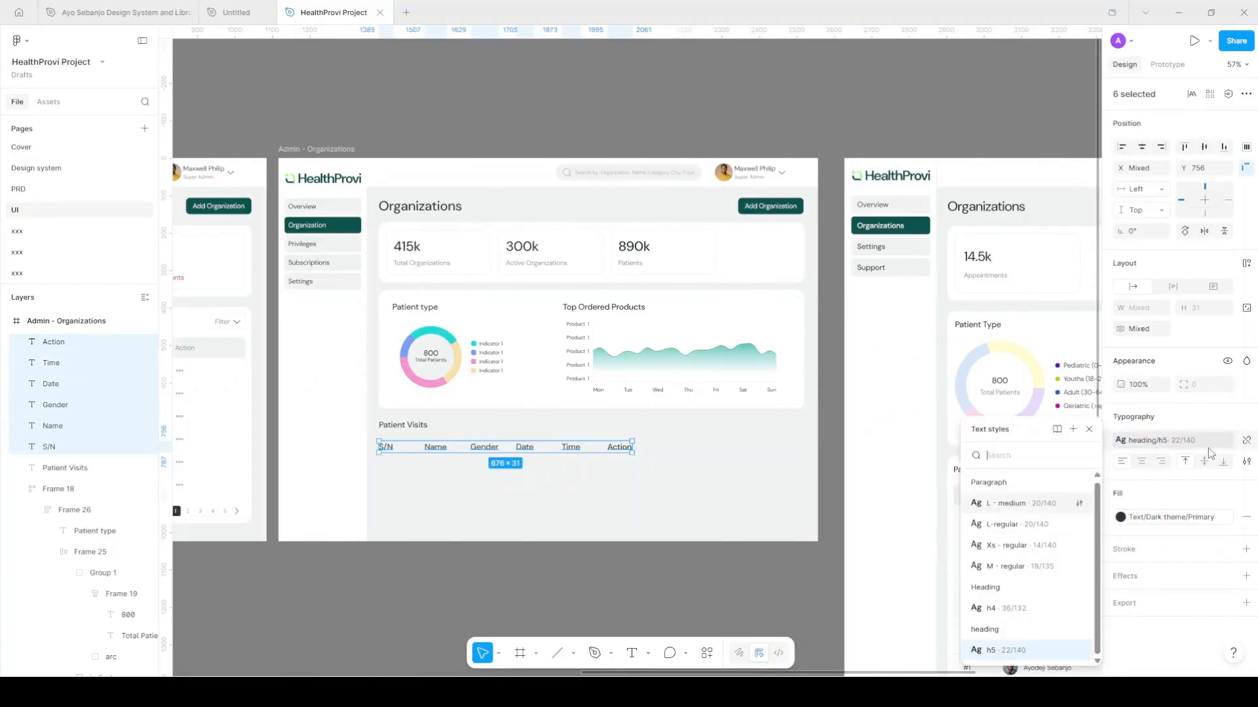
pyautogui.click(1045, 549)
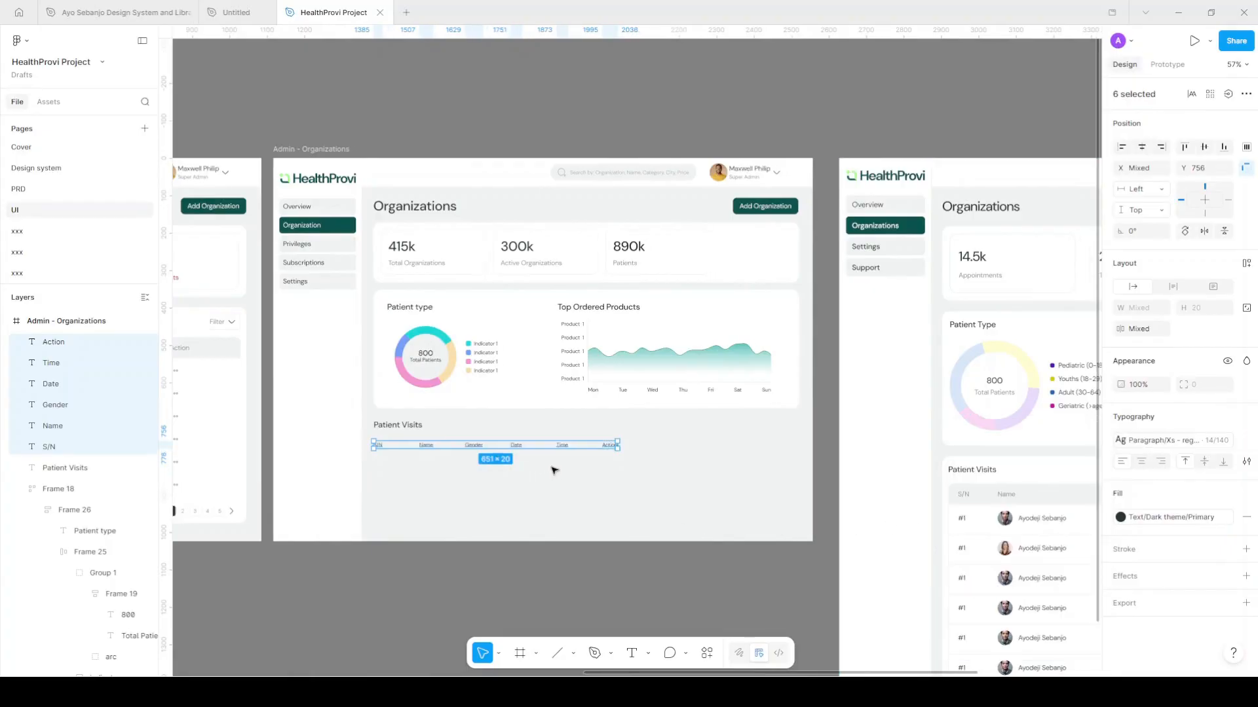
pyautogui.scroll(5, 492, 478)
# Wrap each header label, S/N through Action, in its own auto-layout frame
pyautogui.scroll(2, 377, 452)
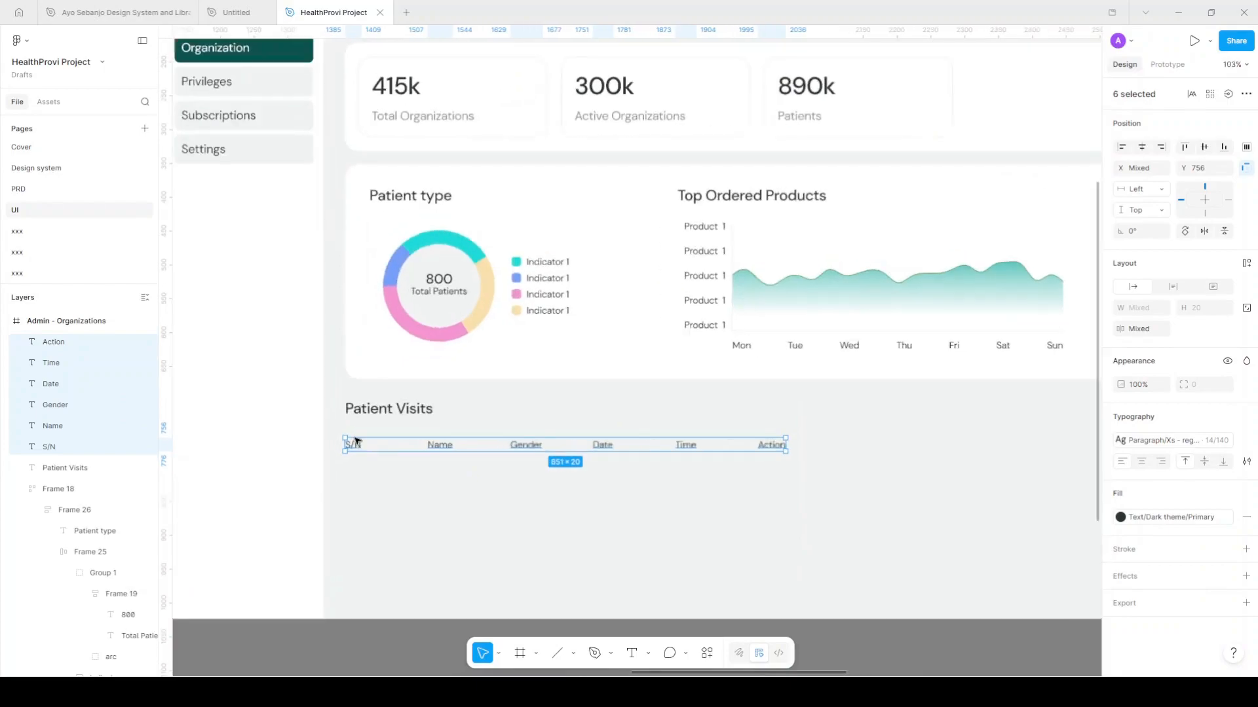
pyautogui.click(357, 446)
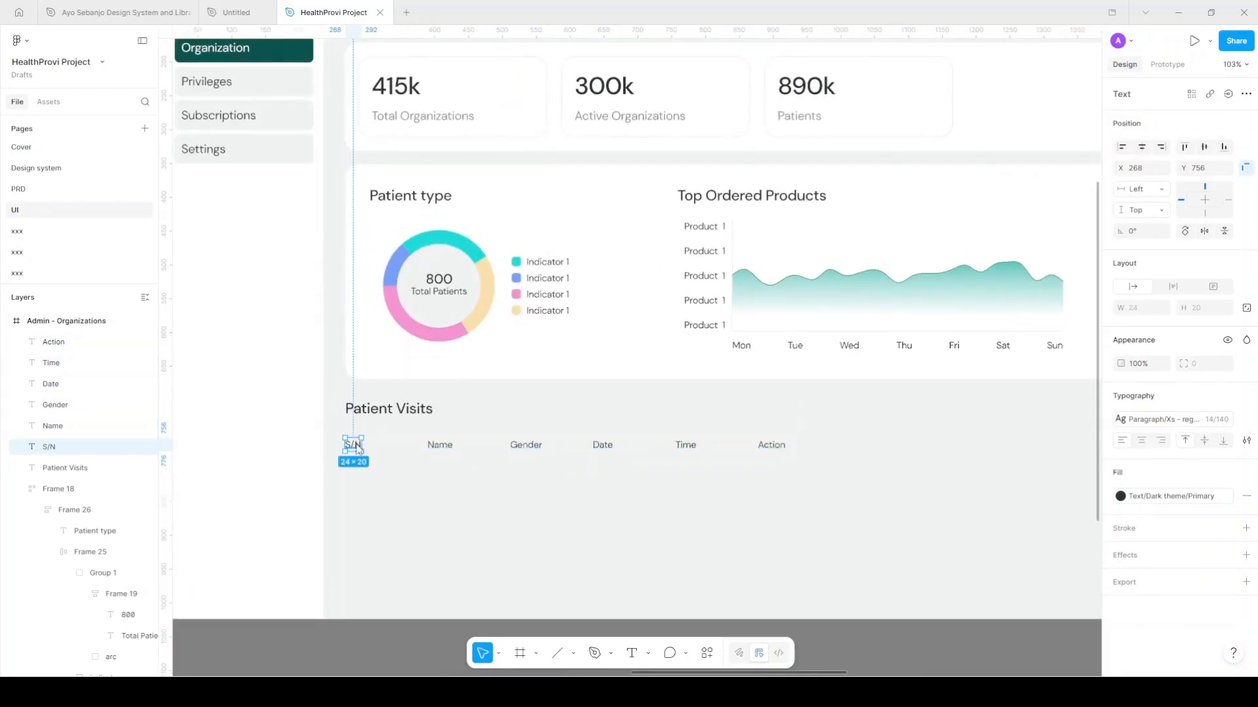
pyautogui.hotkey('shift', 'a')
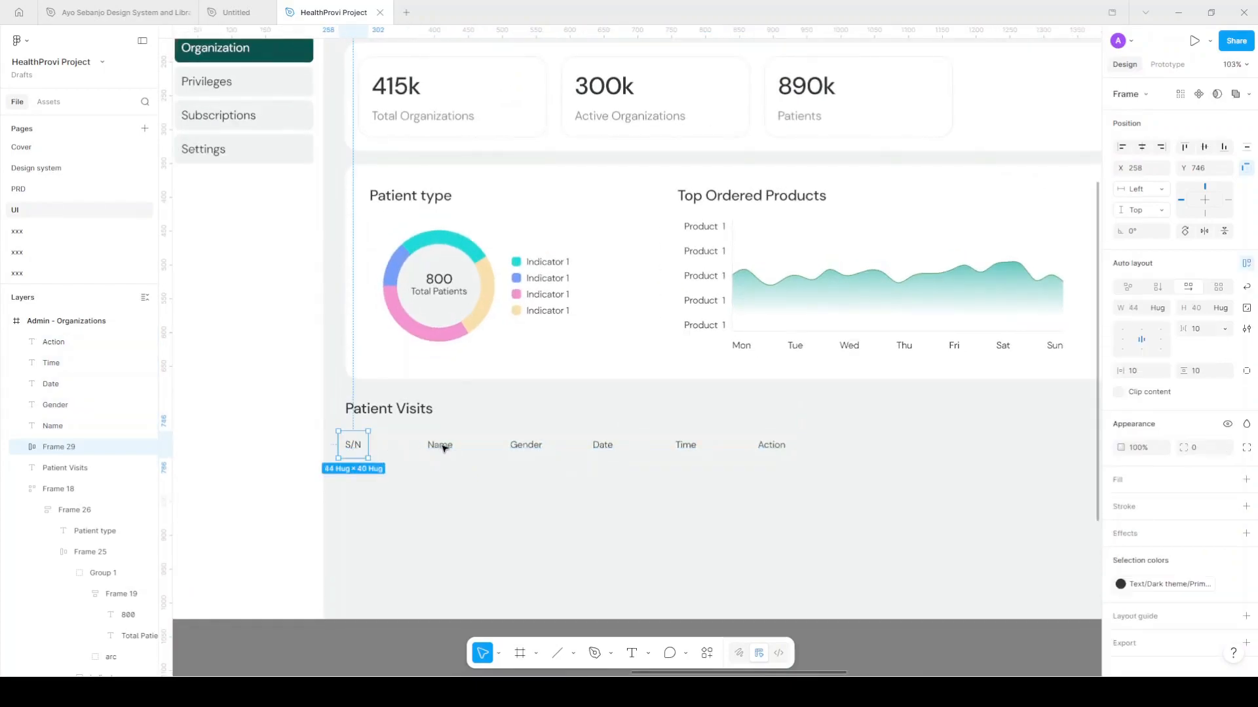
pyautogui.press('Tab')
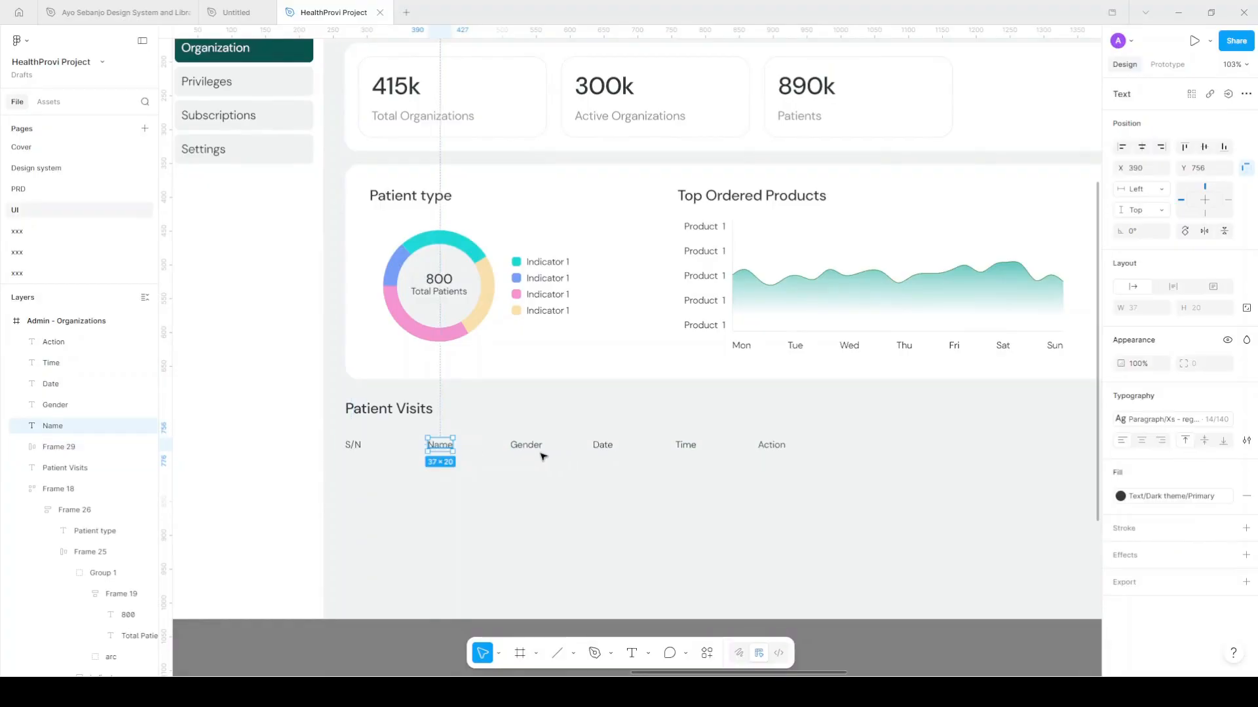
pyautogui.hotkey('shift', 'a')
pyautogui.press('Tab')
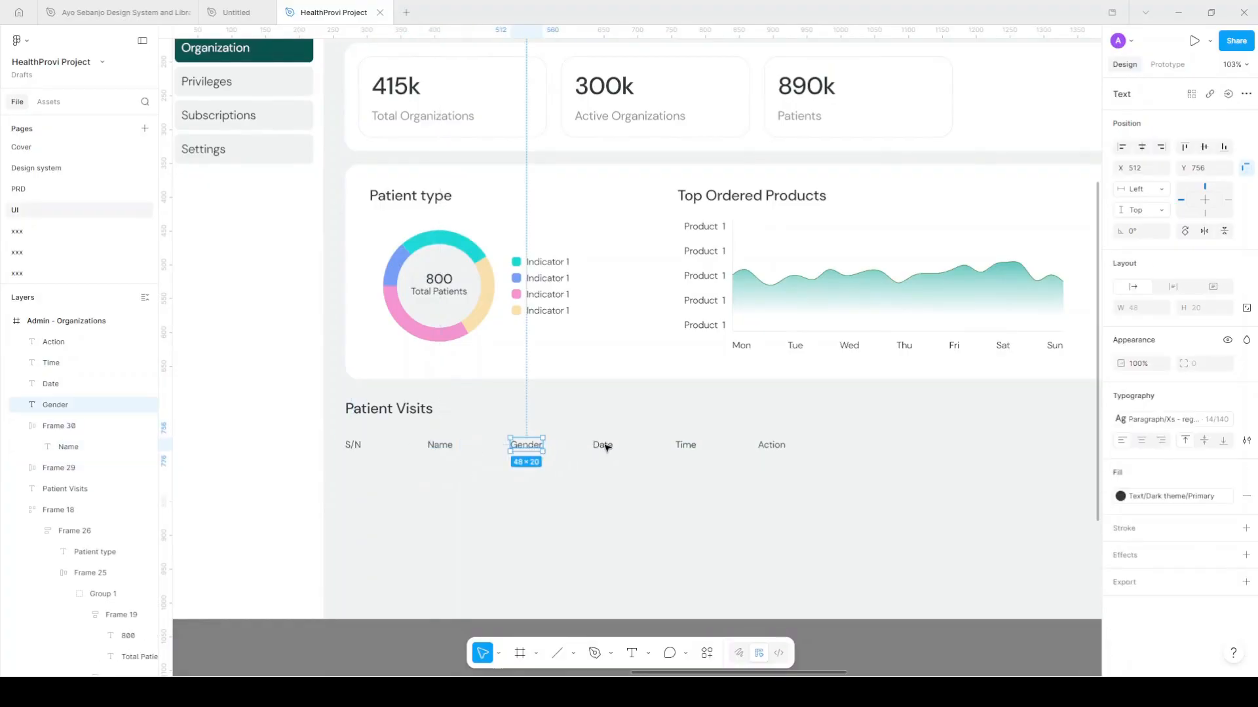
pyautogui.hotkey('shift', 'a')
pyautogui.press('Tab')
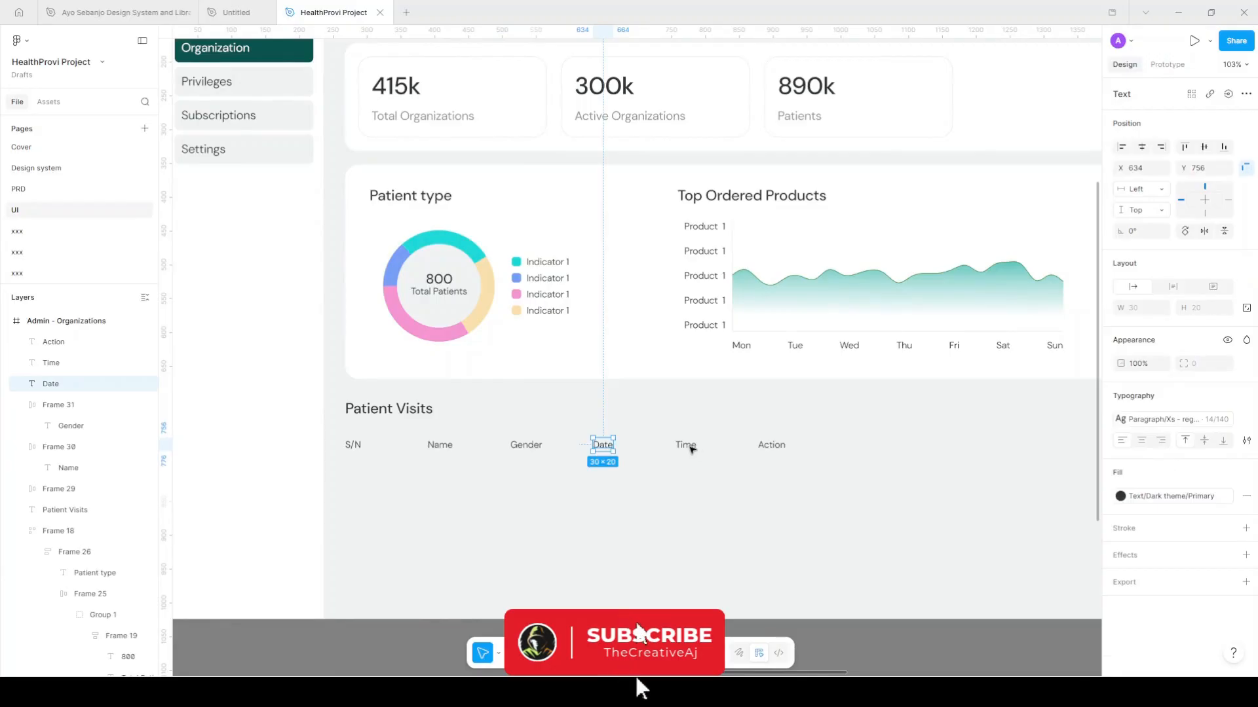
pyautogui.hotkey('shift', 'a')
pyautogui.press('Tab')
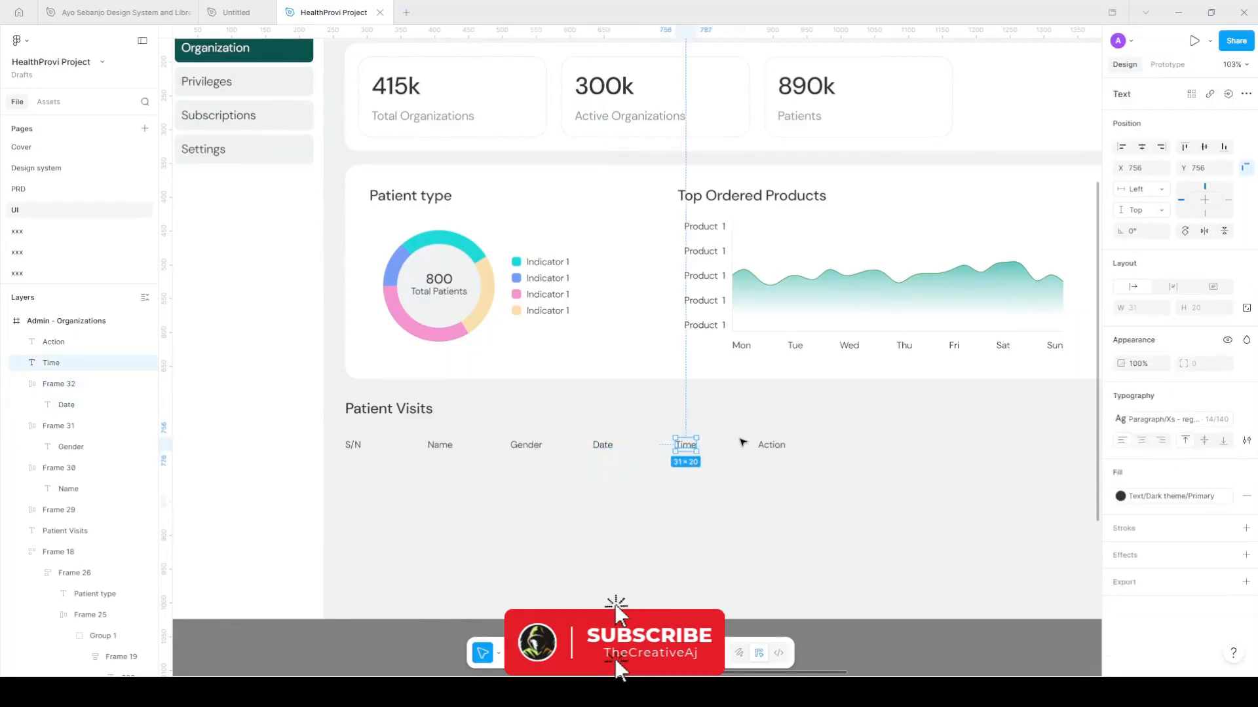
pyautogui.hotkey('shift', 'a')
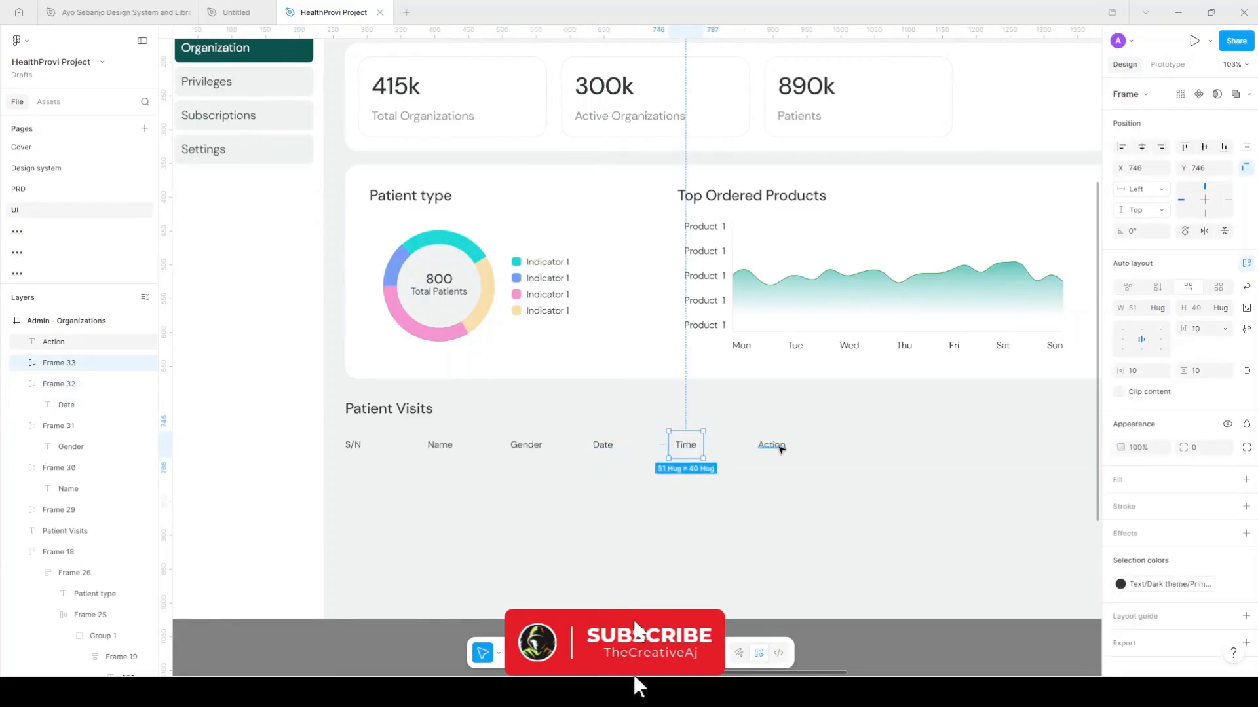
pyautogui.press('Tab')
pyautogui.hotkey('shift', 'a')
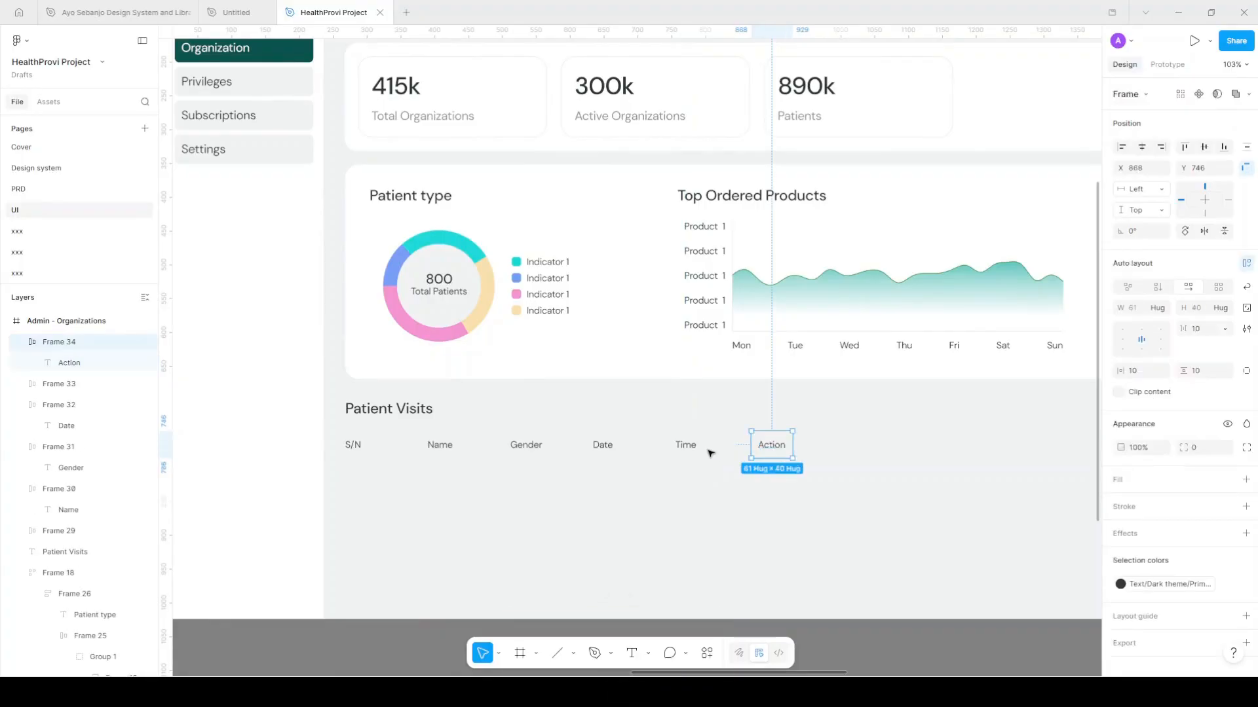
# Fill the Time, Date, Gender, Name and S/N header cells with Surface/Secondary
pyautogui.keyDown('shift'); pyautogui.click(684, 445); pyautogui.keyUp('shift')
pyautogui.keyDown('shift'); pyautogui.click(593, 446); pyautogui.keyUp('shift')
pyautogui.keyDown('shift'); pyautogui.click(532, 448); pyautogui.keyUp('shift')
pyautogui.keyDown('shift'); pyautogui.click(440, 446); pyautogui.keyUp('shift')
pyautogui.keyDown('shift'); pyautogui.click(348, 446); pyautogui.keyUp('shift')
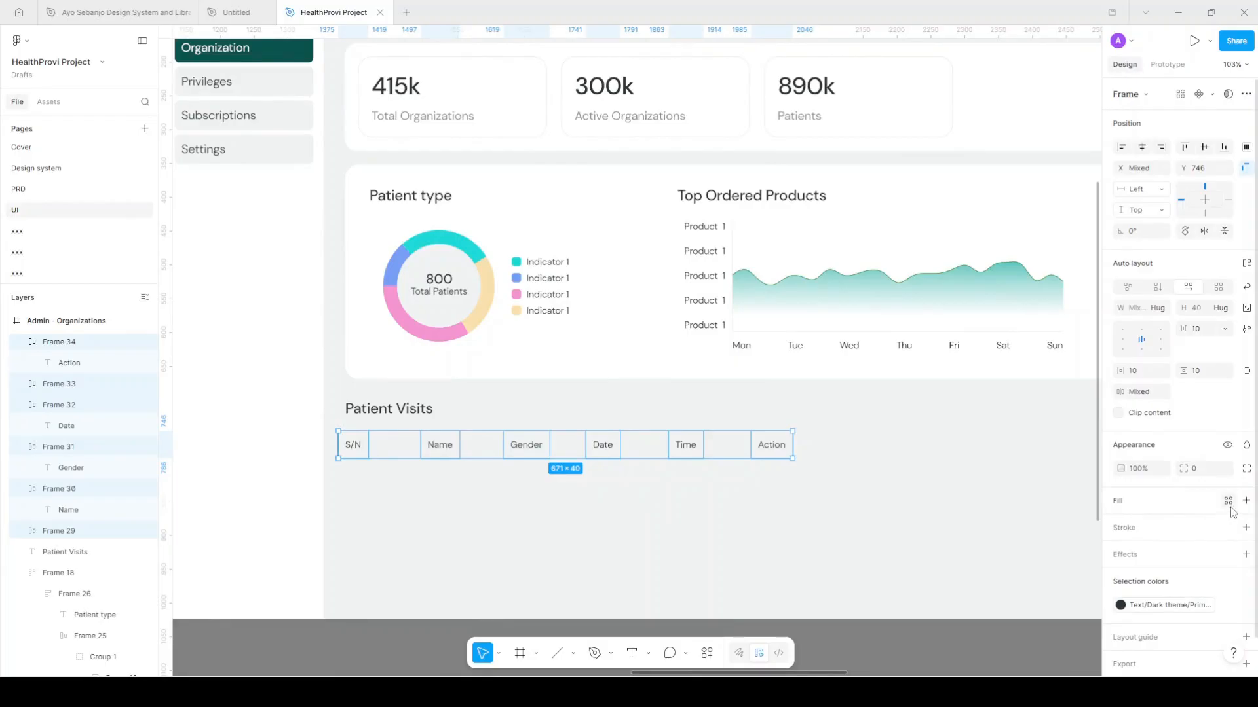
pyautogui.click(1228, 500)
pyautogui.scroll(-2, 1064, 621)
pyautogui.click(994, 650)
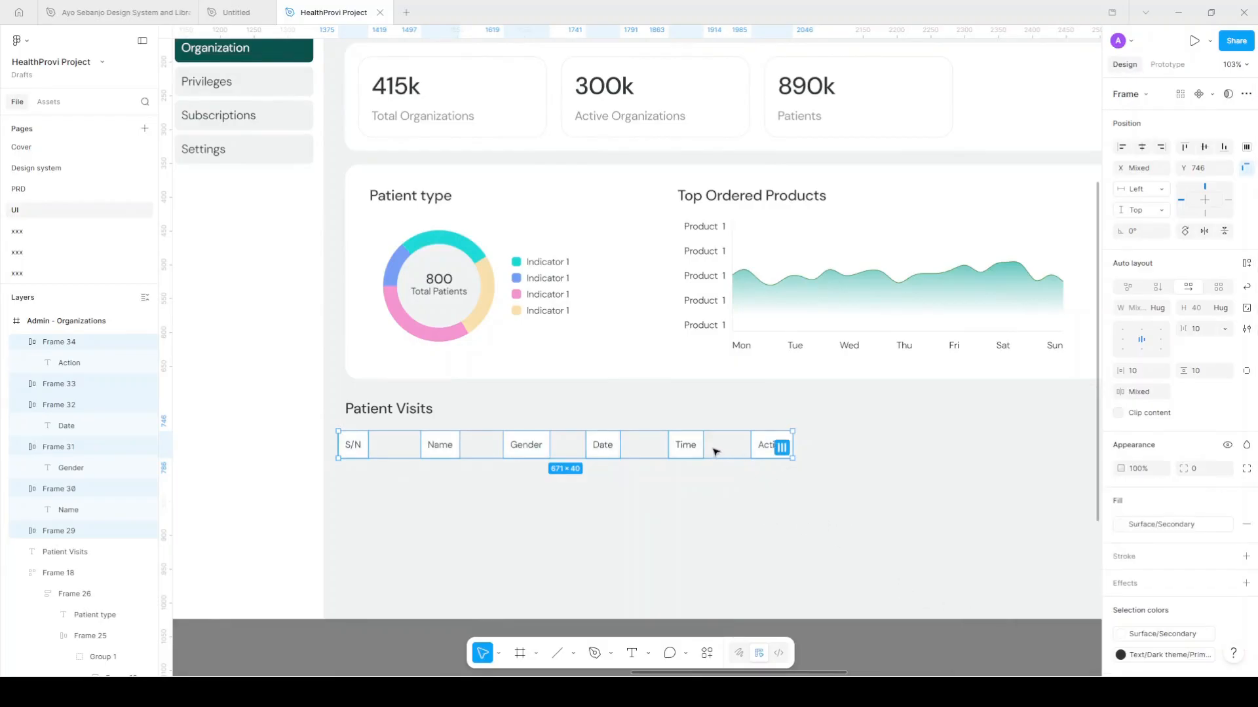
# Space the header cells 68 apart, then reselect all six header cells including Action
pyautogui.moveTo(783, 448); pyautogui.dragTo(786, 448)
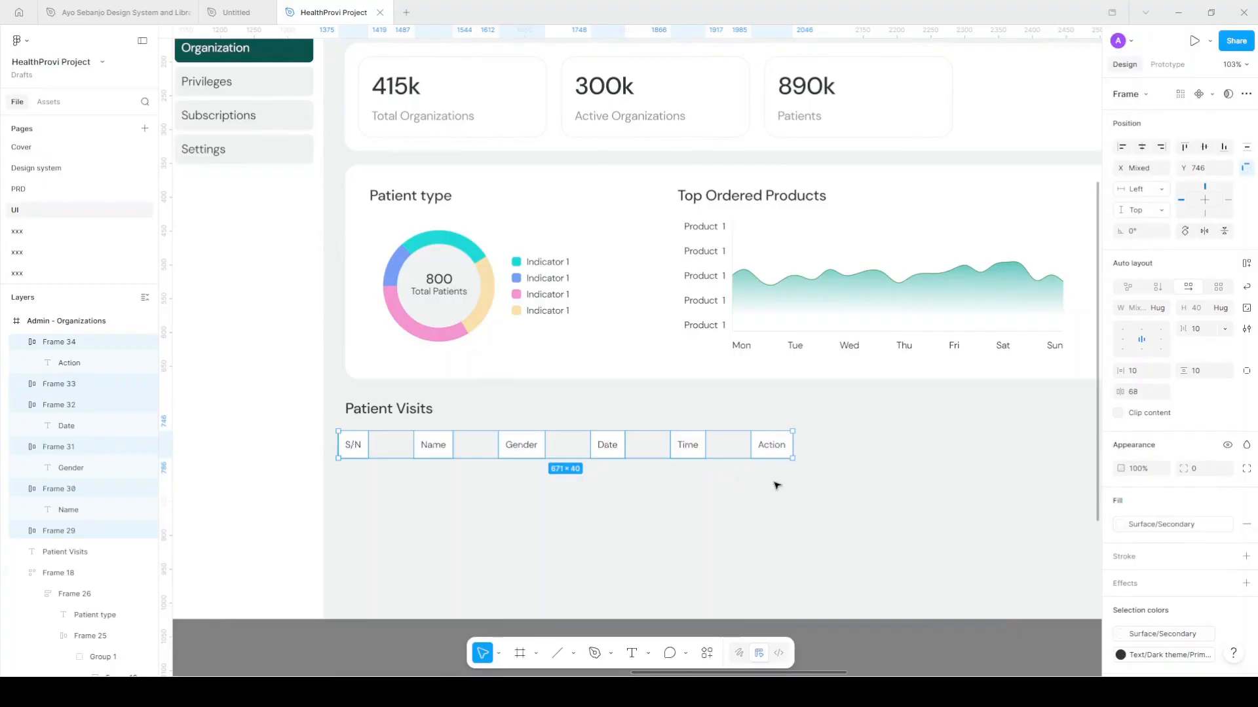
pyautogui.press('Escape')
pyautogui.click(771, 447)
pyautogui.click(697, 454)
pyautogui.click(615, 448)
pyautogui.click(522, 448)
pyautogui.click(436, 446)
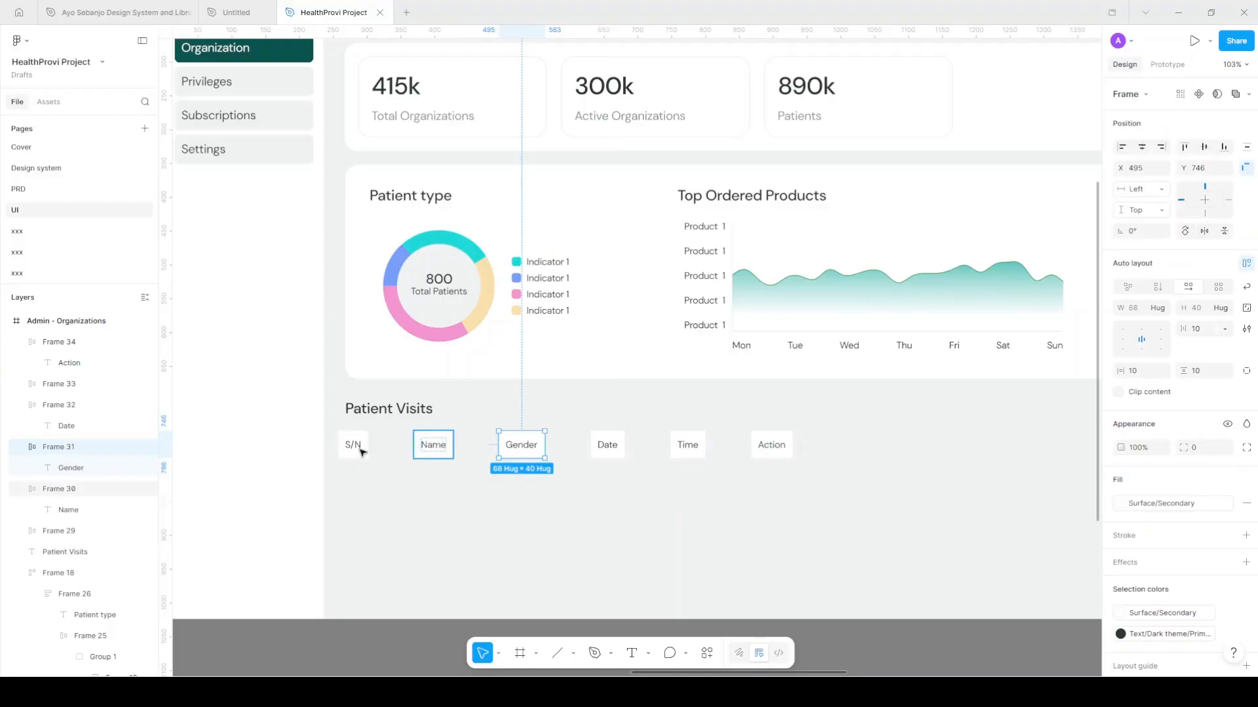
pyautogui.click(361, 451)
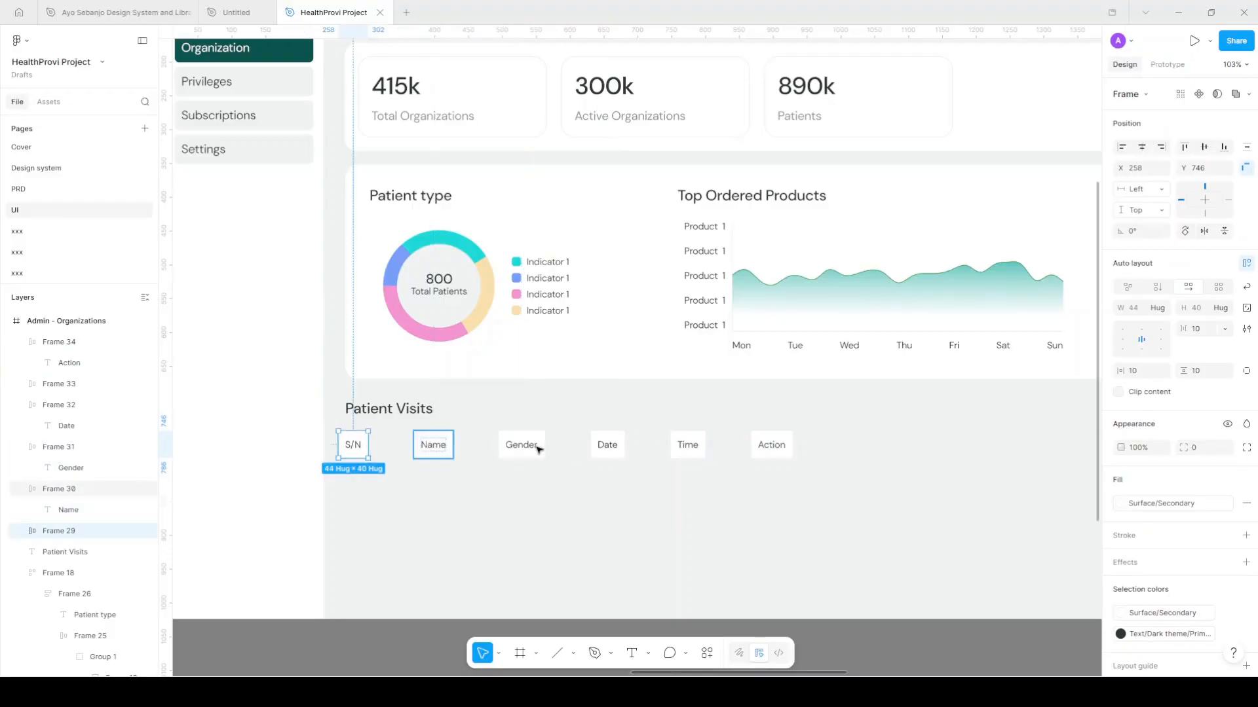
pyautogui.keyDown('shift'); pyautogui.click(537, 449); pyautogui.keyUp('shift')
pyautogui.keyDown('shift'); pyautogui.click(606, 445); pyautogui.keyUp('shift')
pyautogui.keyDown('shift'); pyautogui.click(688, 446); pyautogui.keyUp('shift')
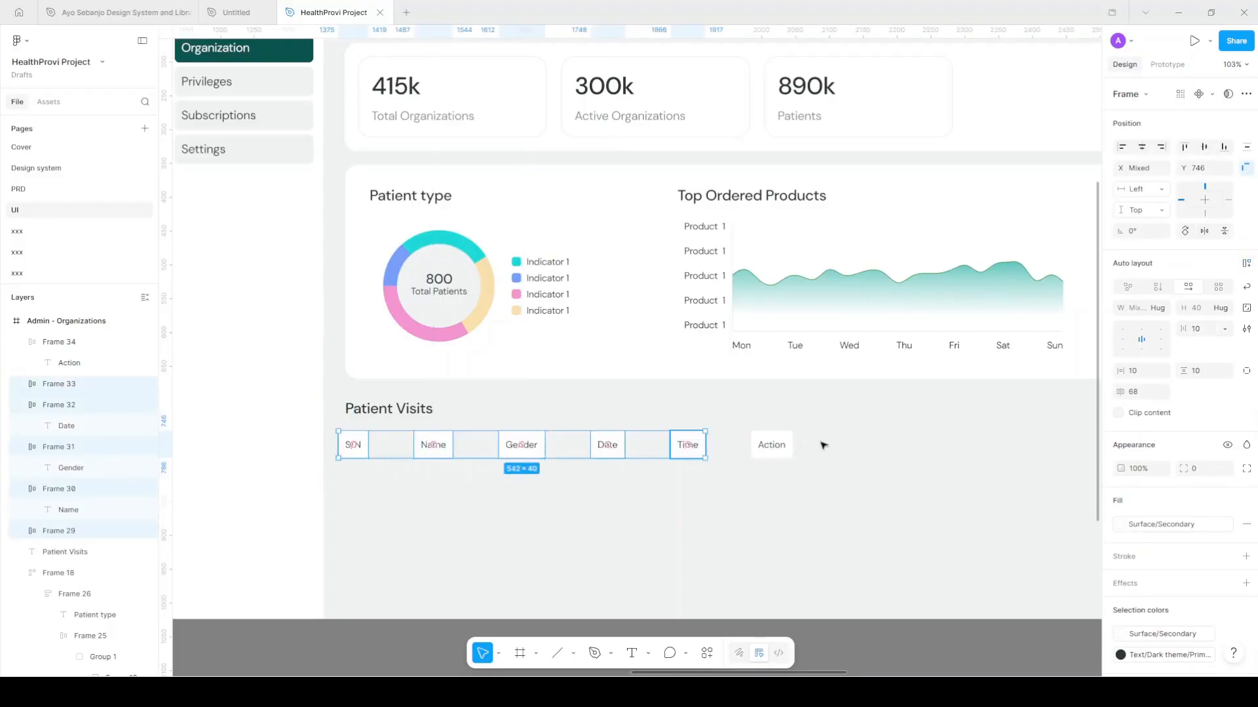
pyautogui.keyDown('shift'); pyautogui.click(777, 447); pyautogui.keyUp('shift')
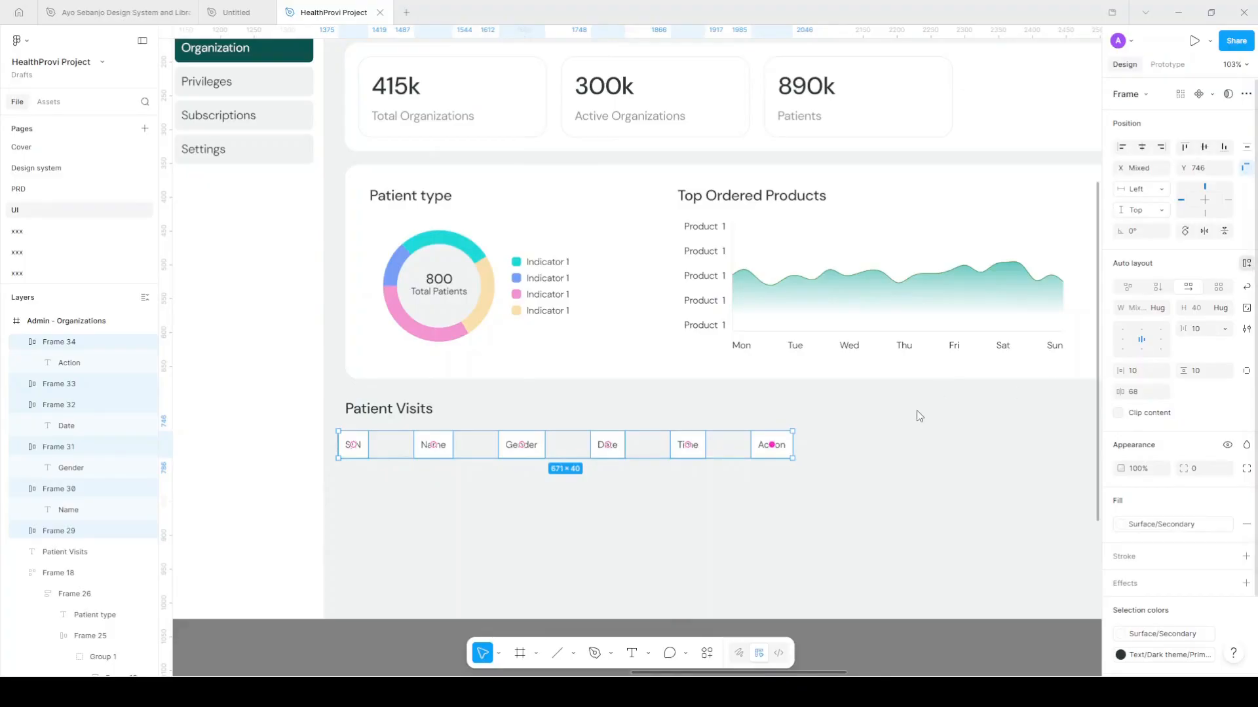
# Wrap the header cells in an auto-layout row under the title, with Auto spacing and 10 padding
pyautogui.hotkey('shift', 'a')
pyautogui.scroll(-3, 642, 452)
pyautogui.hscroll(1, 623, 452)
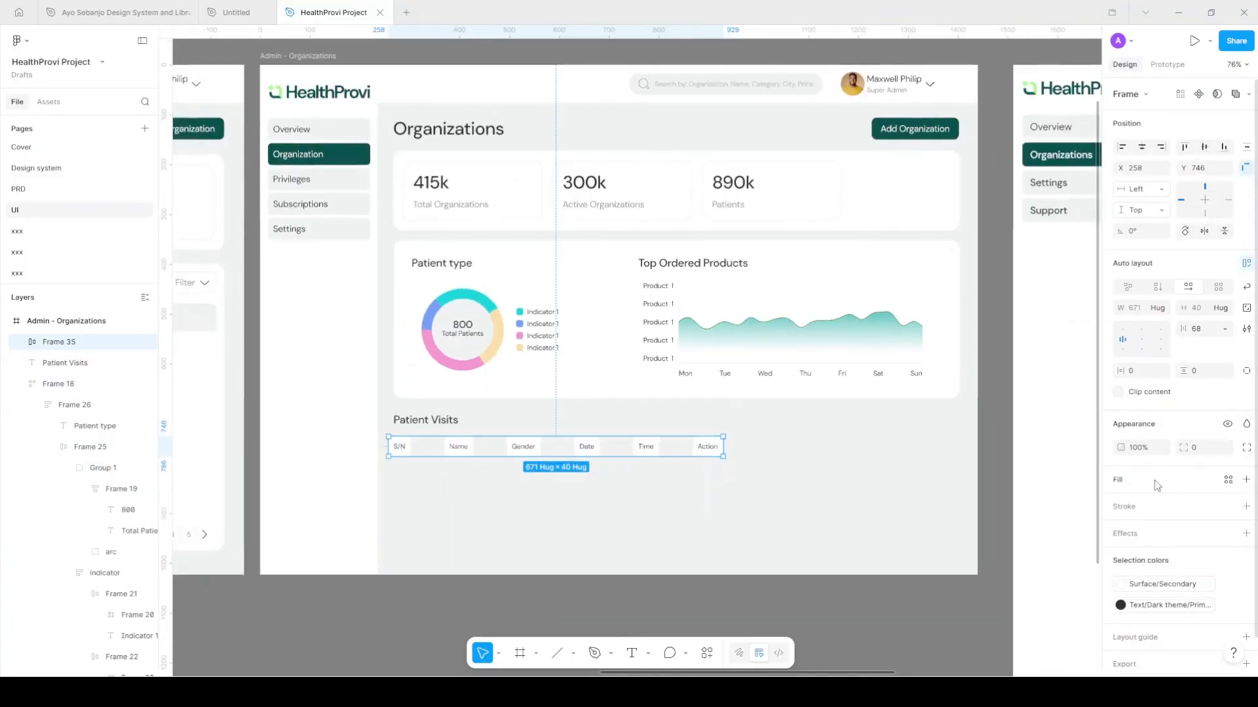
pyautogui.moveTo(685, 449); pyautogui.dragTo(927, 444)
pyautogui.hscroll(1, 695, 449)
pyautogui.doubleClick(1124, 345)
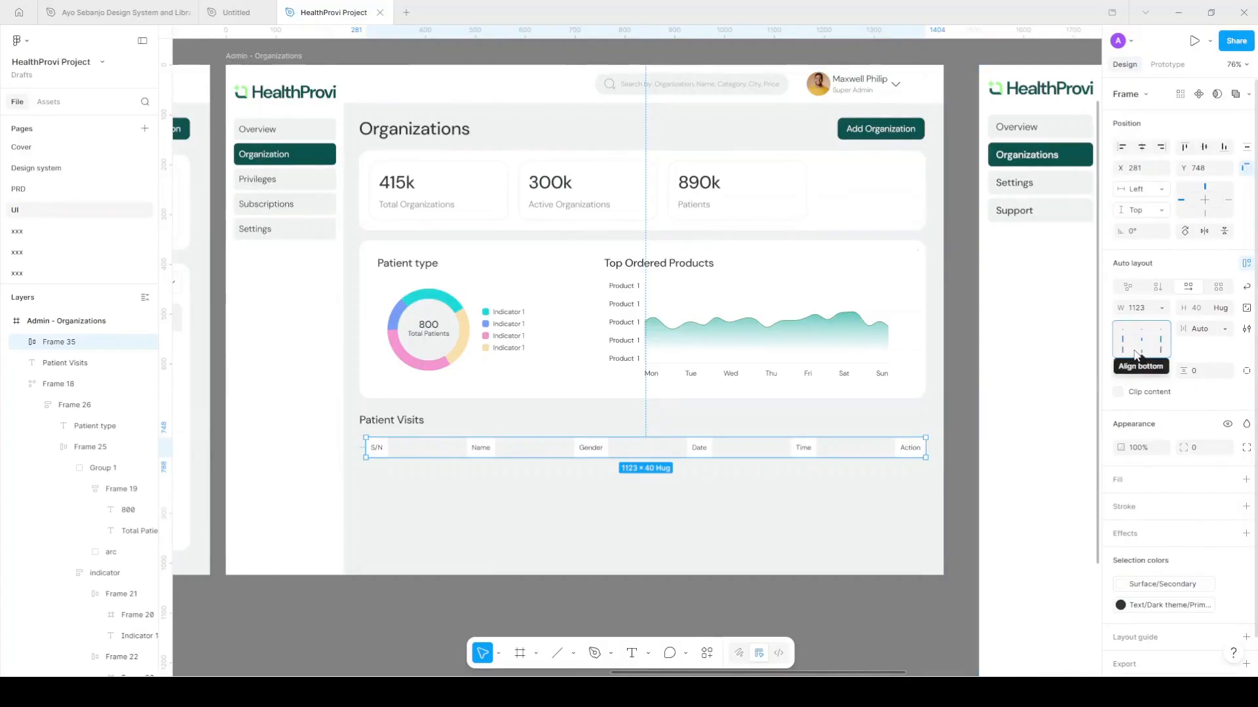
pyautogui.click(1136, 374)
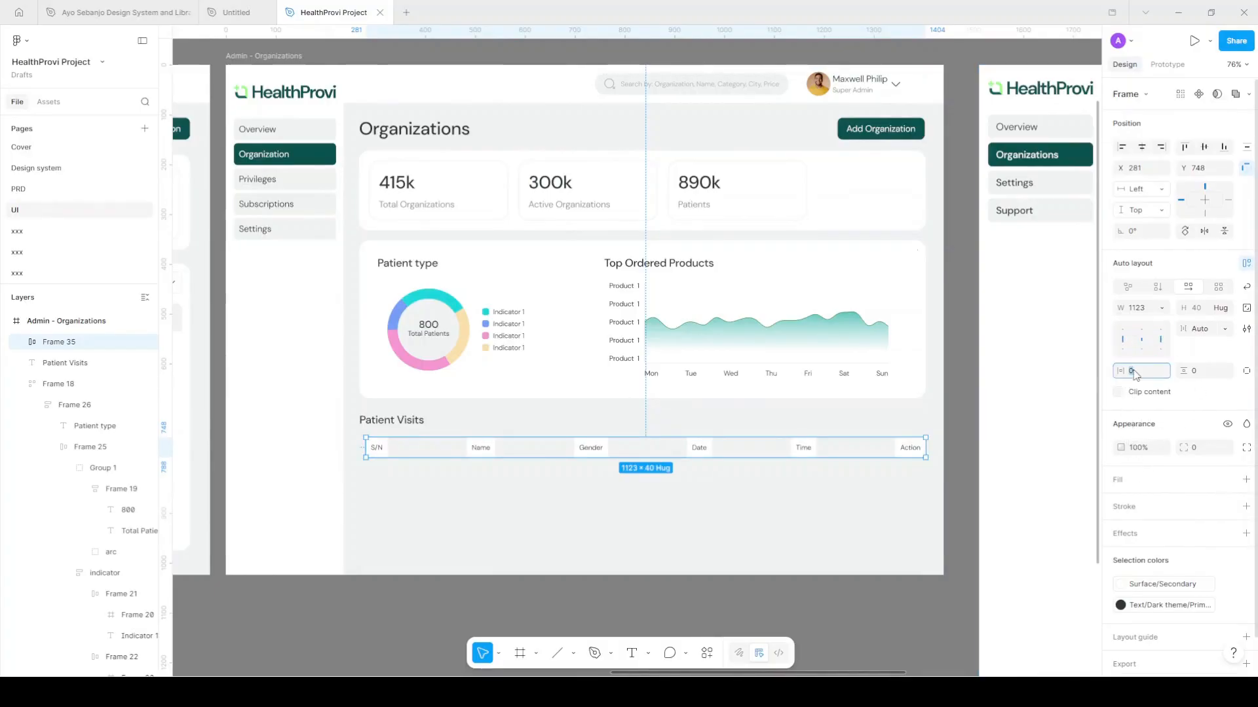
pyautogui.press('Tab')
pyautogui.write('1')
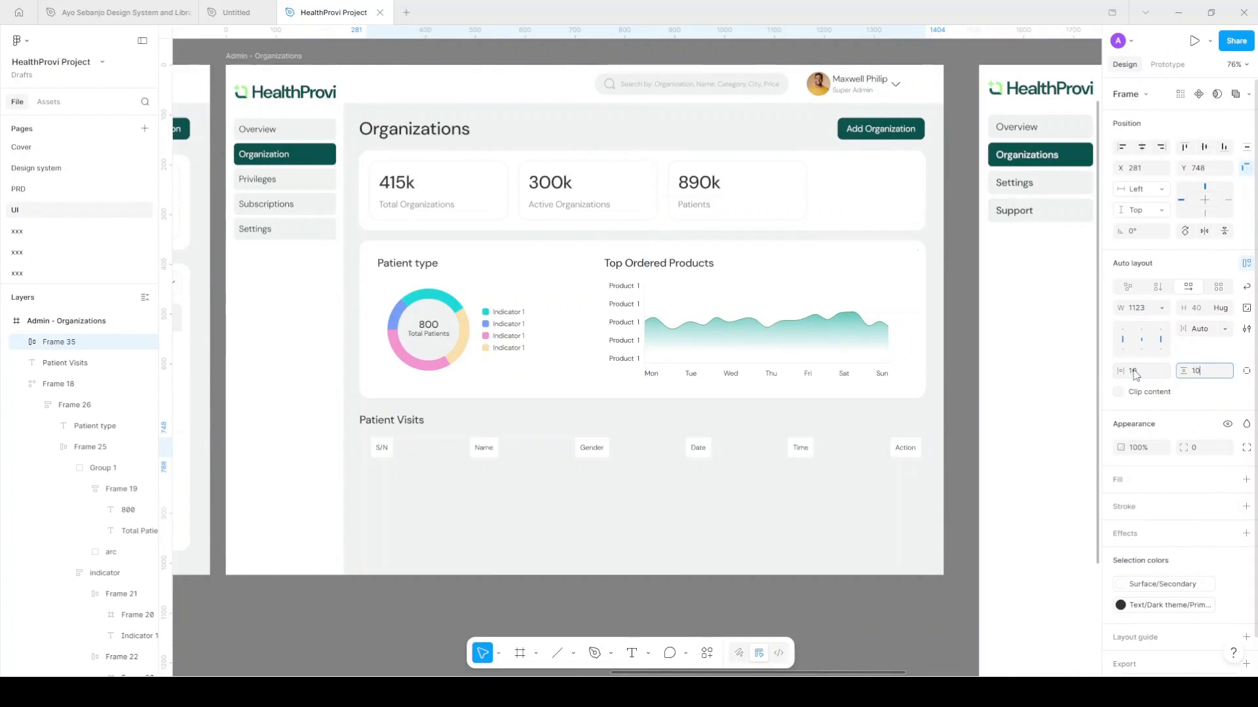
pyautogui.write('0')
pyautogui.press('Return')
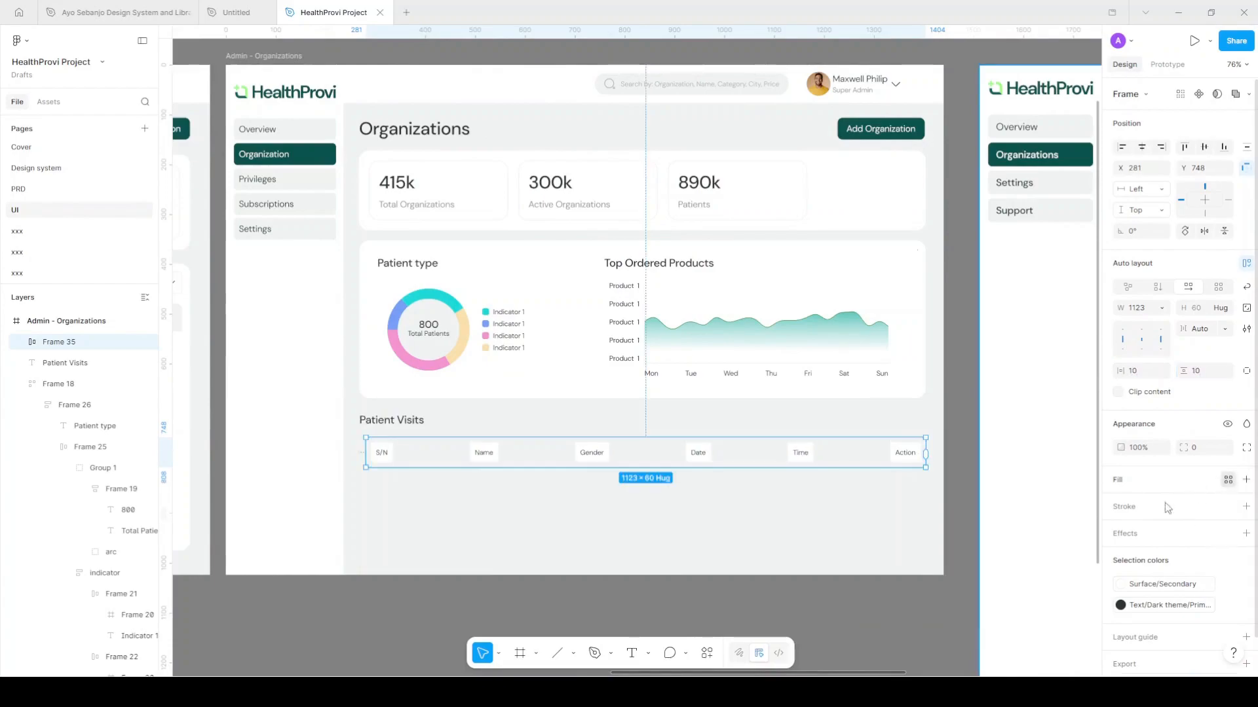
# Give the header row the Surface/Primary fill, replacing the first Secondary choice
pyautogui.click(1227, 480)
pyautogui.click(1022, 501)
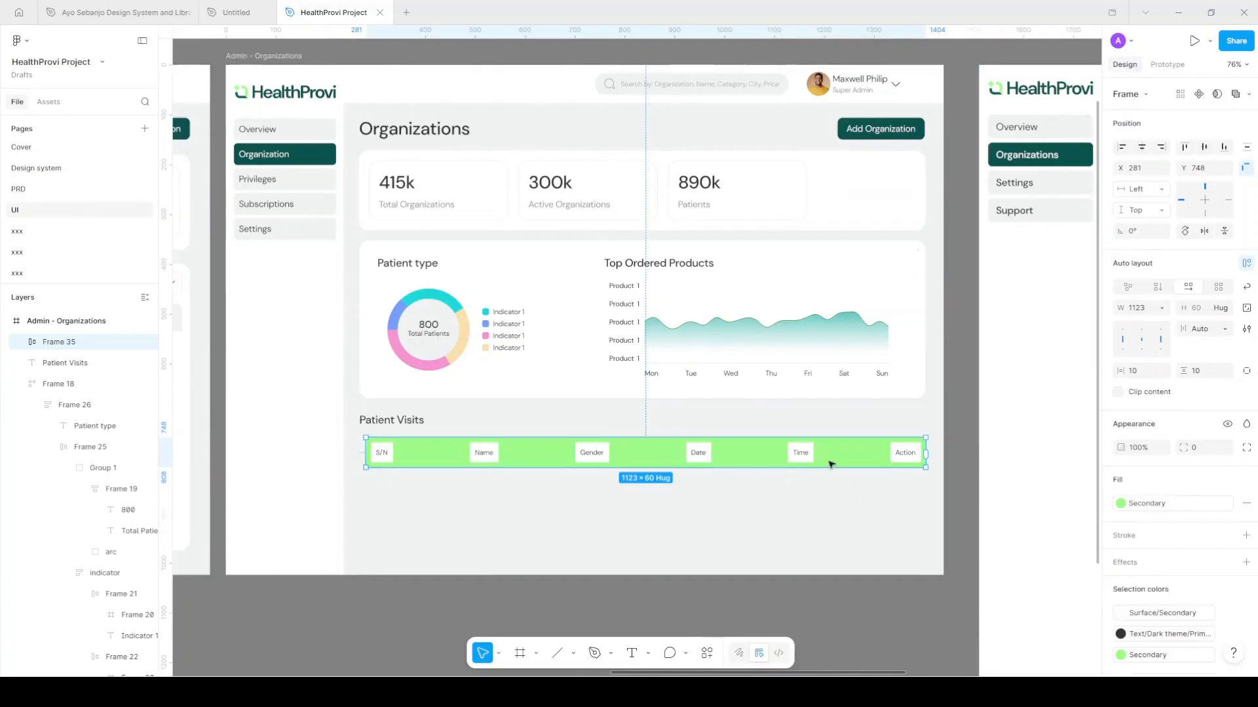
pyautogui.click(1143, 503)
pyautogui.scroll(-2, 1079, 591)
pyautogui.click(1018, 634)
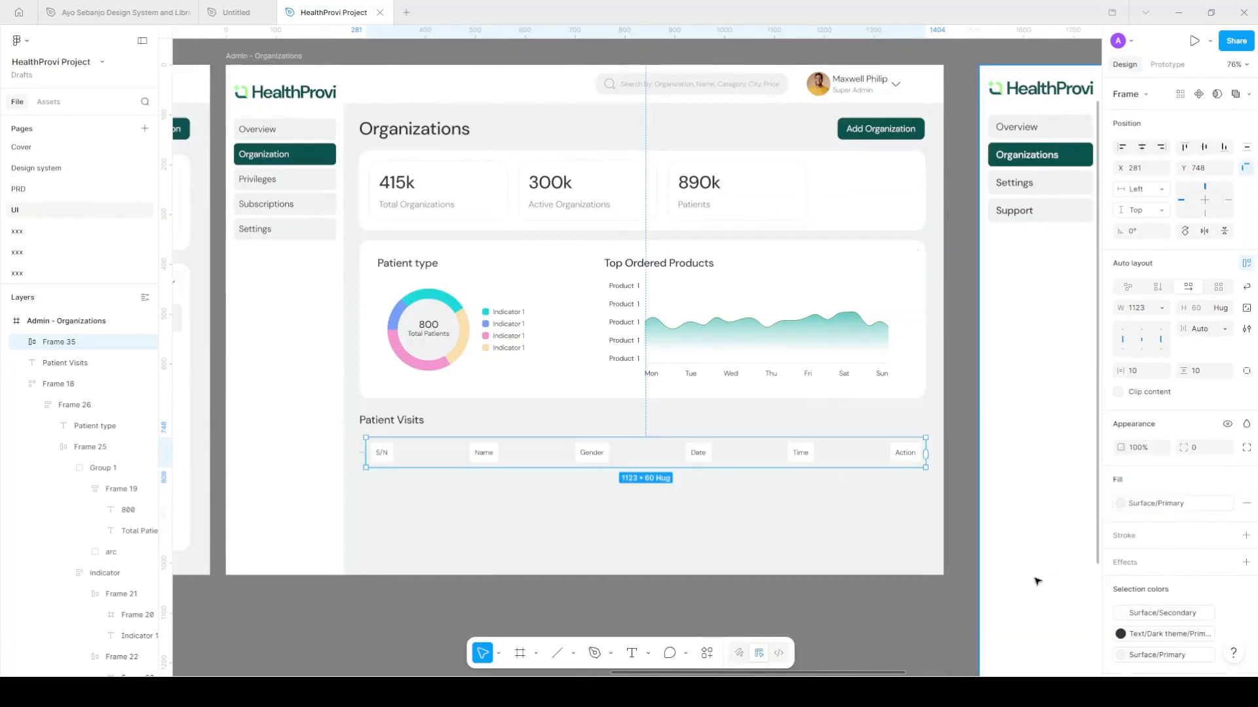
pyautogui.scroll(-1, 881, 508)
pyautogui.hscroll(2, 837, 497)
pyautogui.scroll(-1, 825, 484)
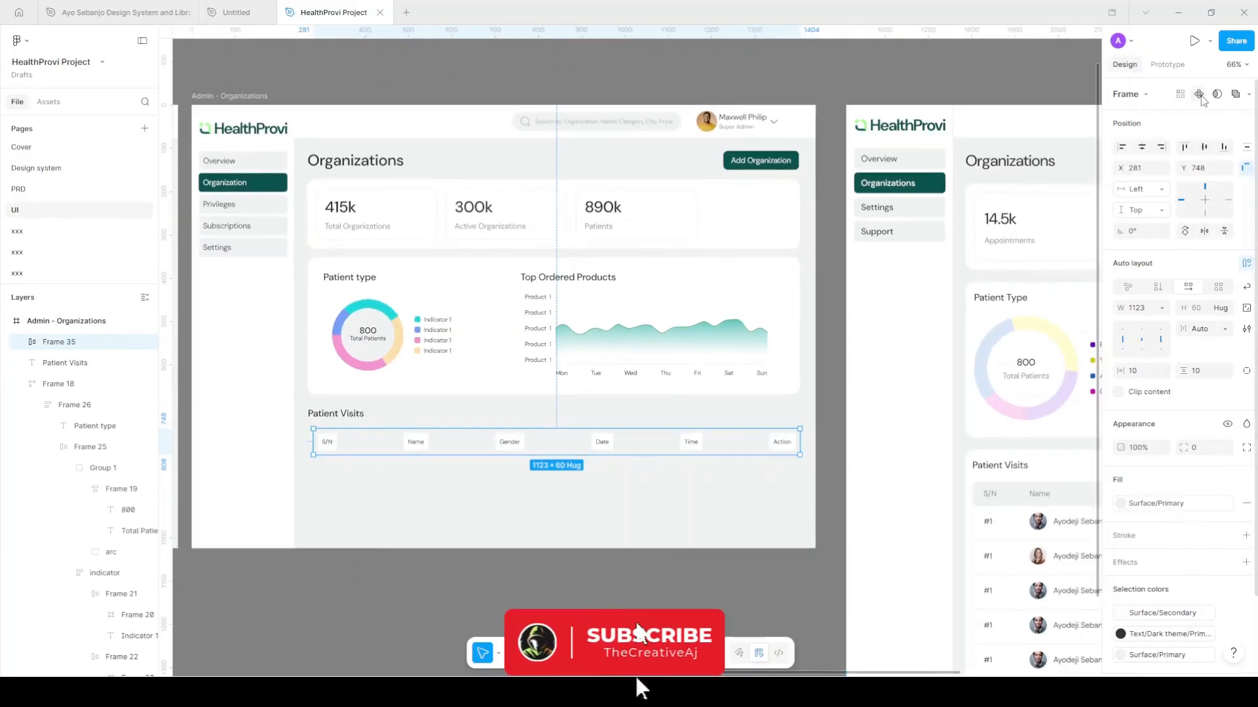
# Make header row Frame 35 a component, then place a detached copy, Frame 36, just below
pyautogui.hotkey('ctrl', 'alt', 'k')
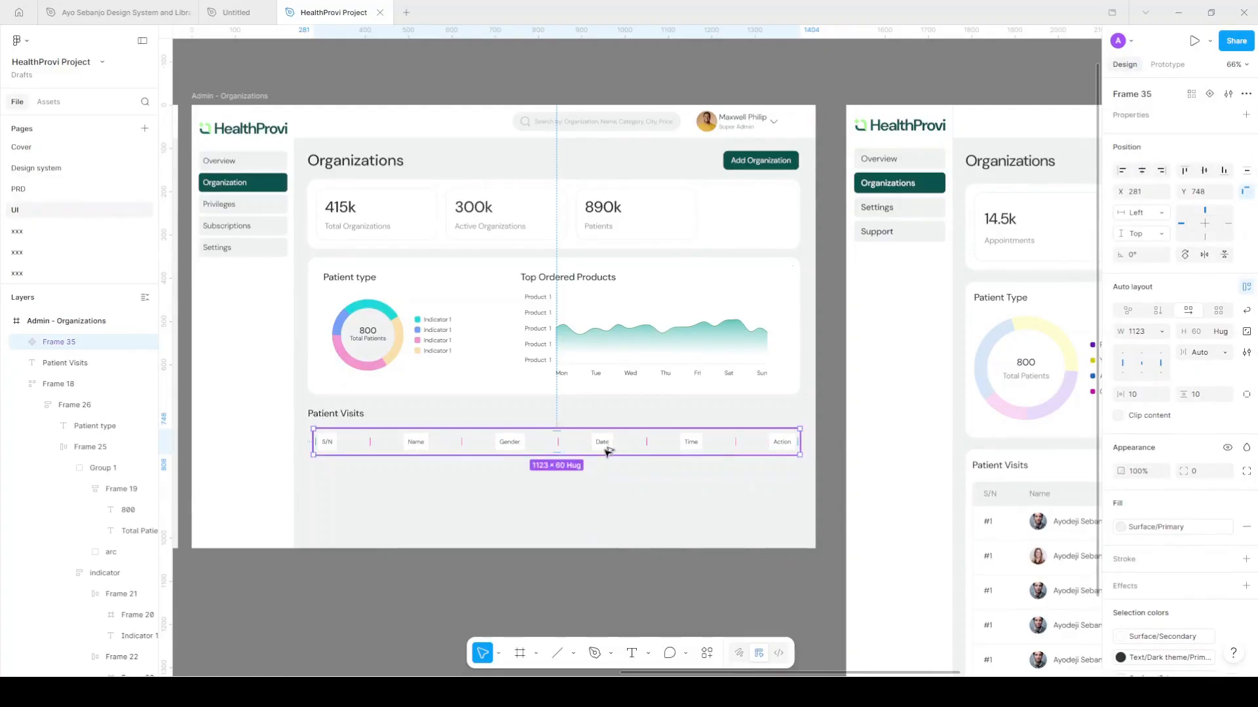
pyautogui.hotkey('ctrl', 'd')
pyautogui.moveTo(616, 471); pyautogui.dragTo(616, 479)
pyautogui.rightClick(603, 481)
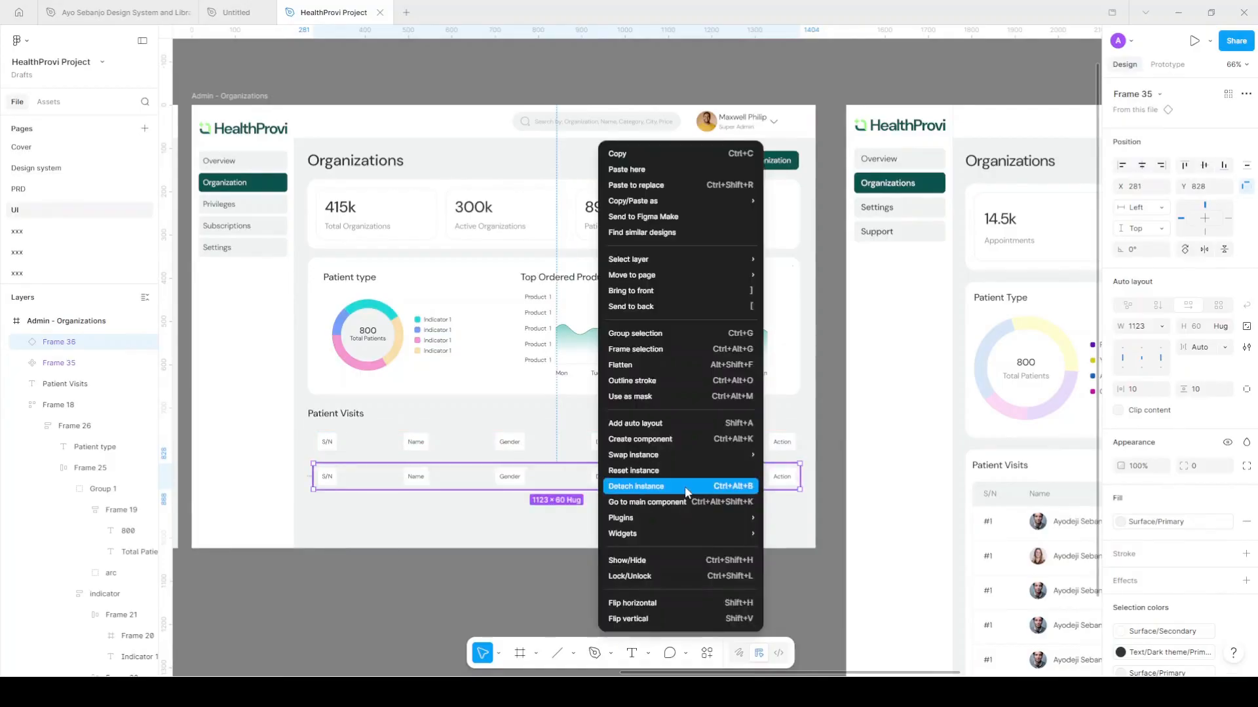
pyautogui.click(685, 486)
pyautogui.hscroll(1, 662, 423)
pyautogui.hscroll(2, 662, 423)
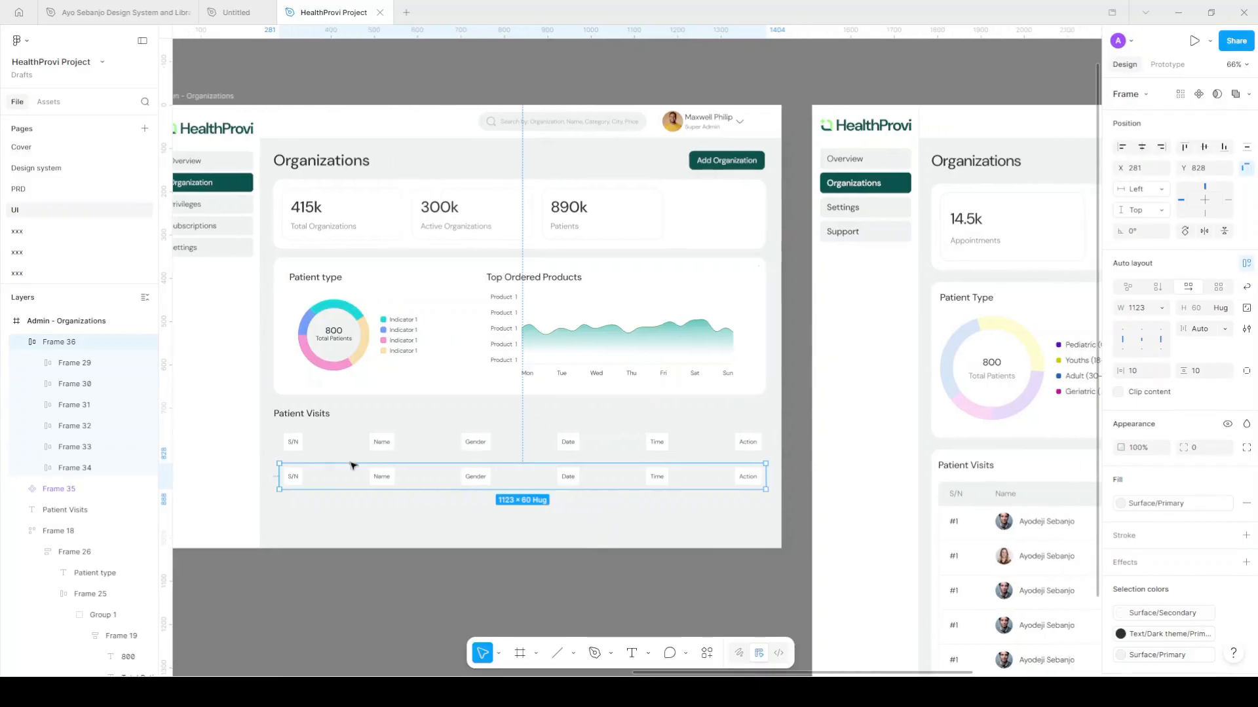
# Fill the second row's first cells with £1, a patient's full name and Male
pyautogui.doubleClick(294, 480)
pyautogui.doubleClick(294, 479)
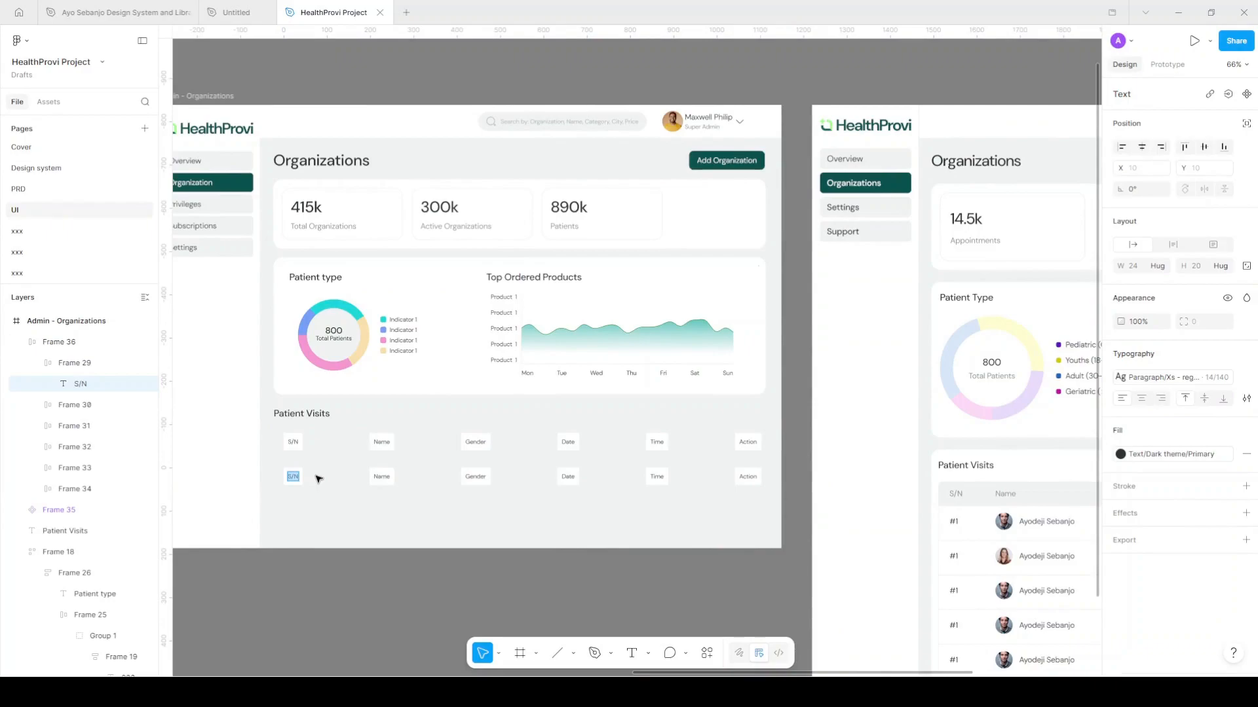
pyautogui.write('£1')
pyautogui.doubleClick(379, 477)
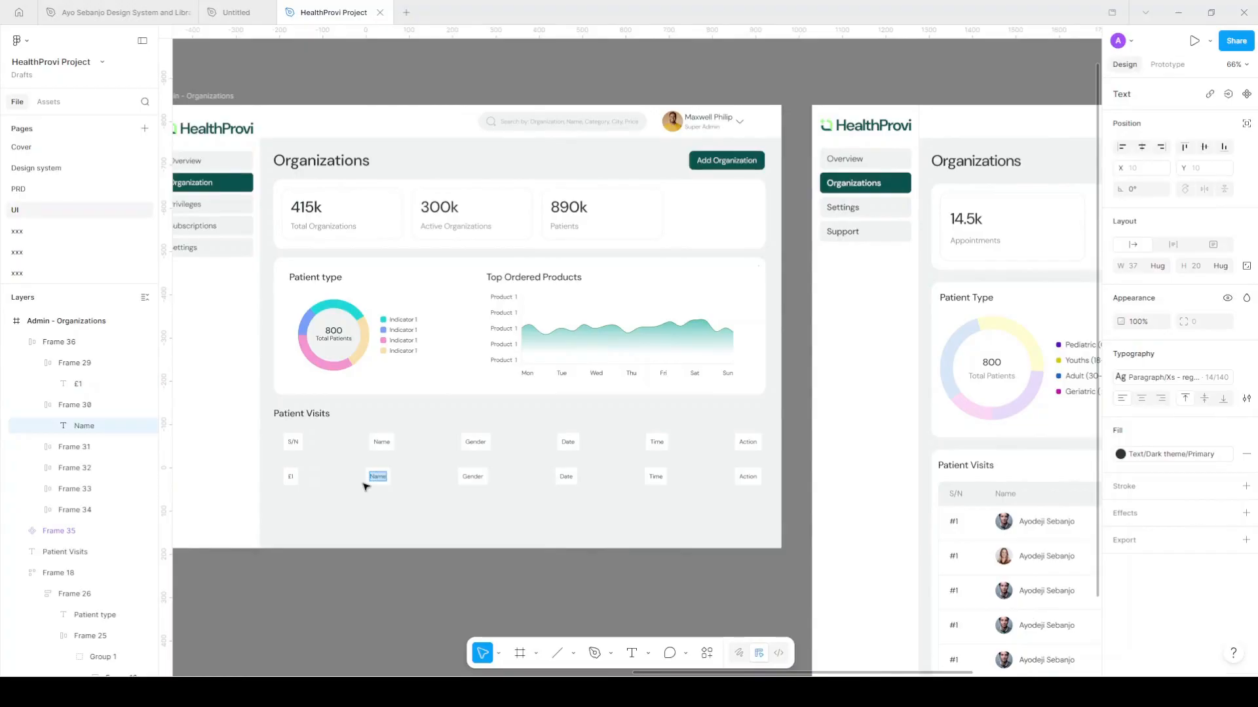
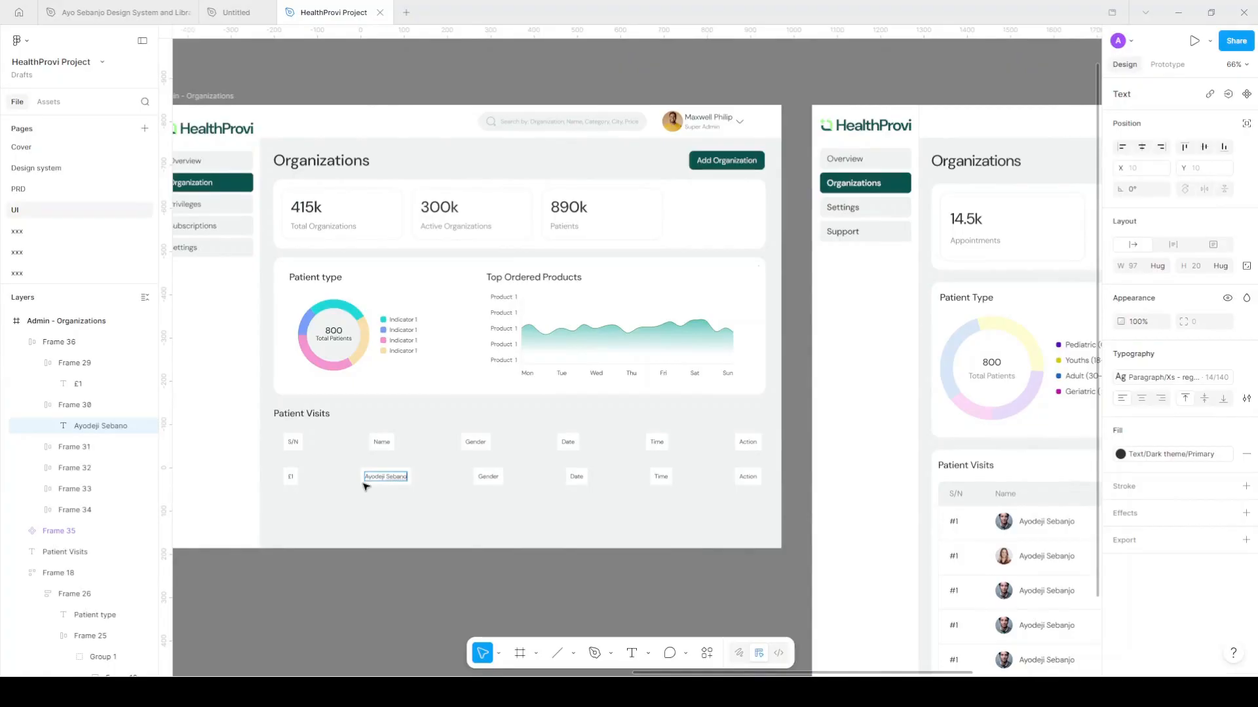
pyautogui.press('Tab')
pyautogui.write('Male')
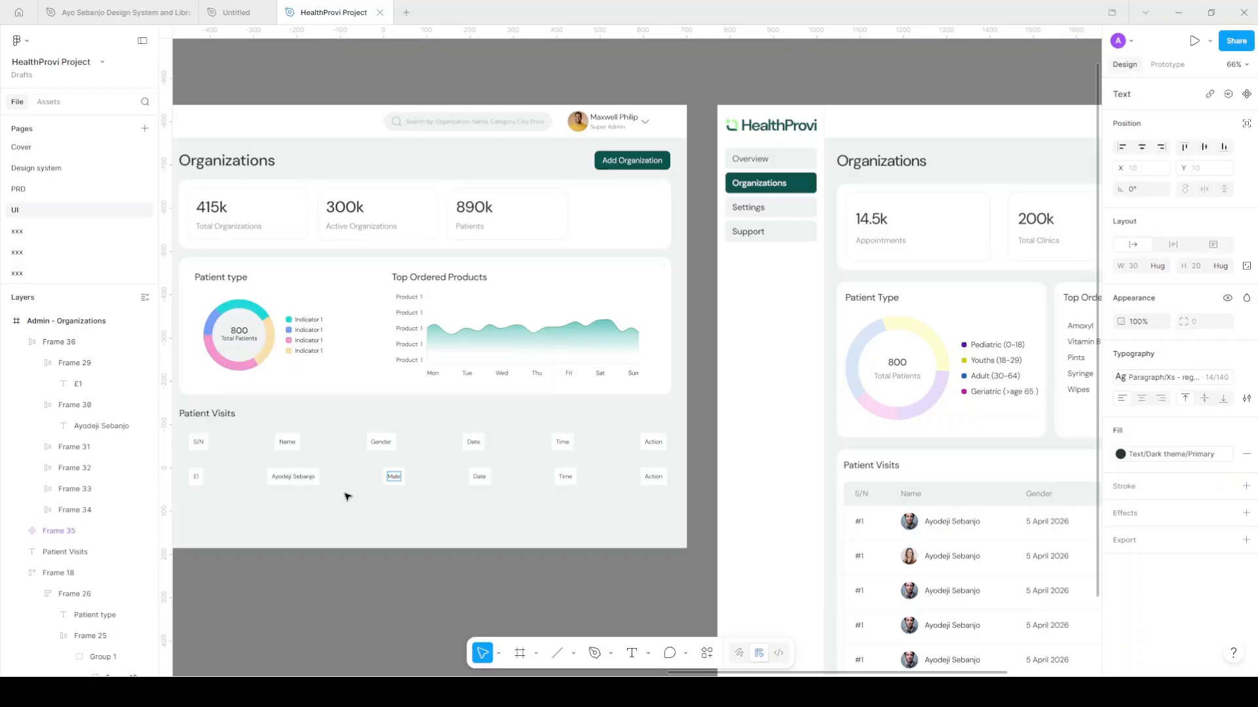
# Enter 5 April 2026 as the visit date and 09:00 AM as the time
pyautogui.press('Tab')
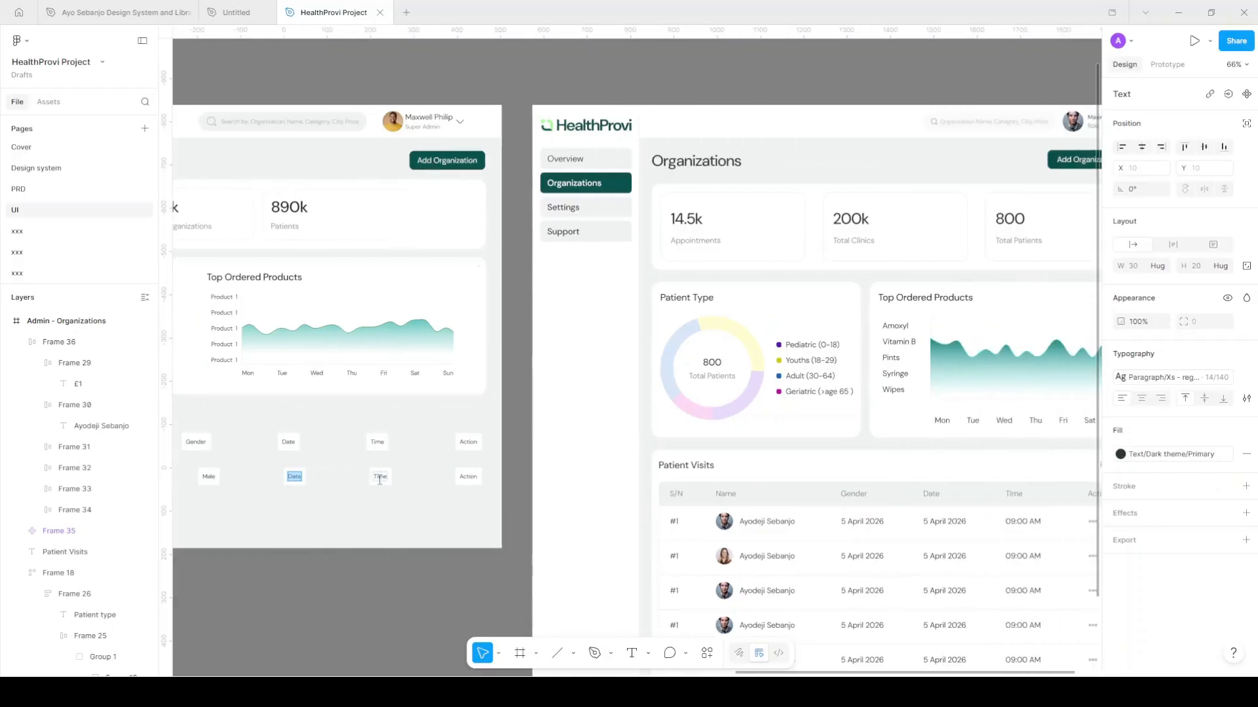
pyautogui.write('5 April 2026')
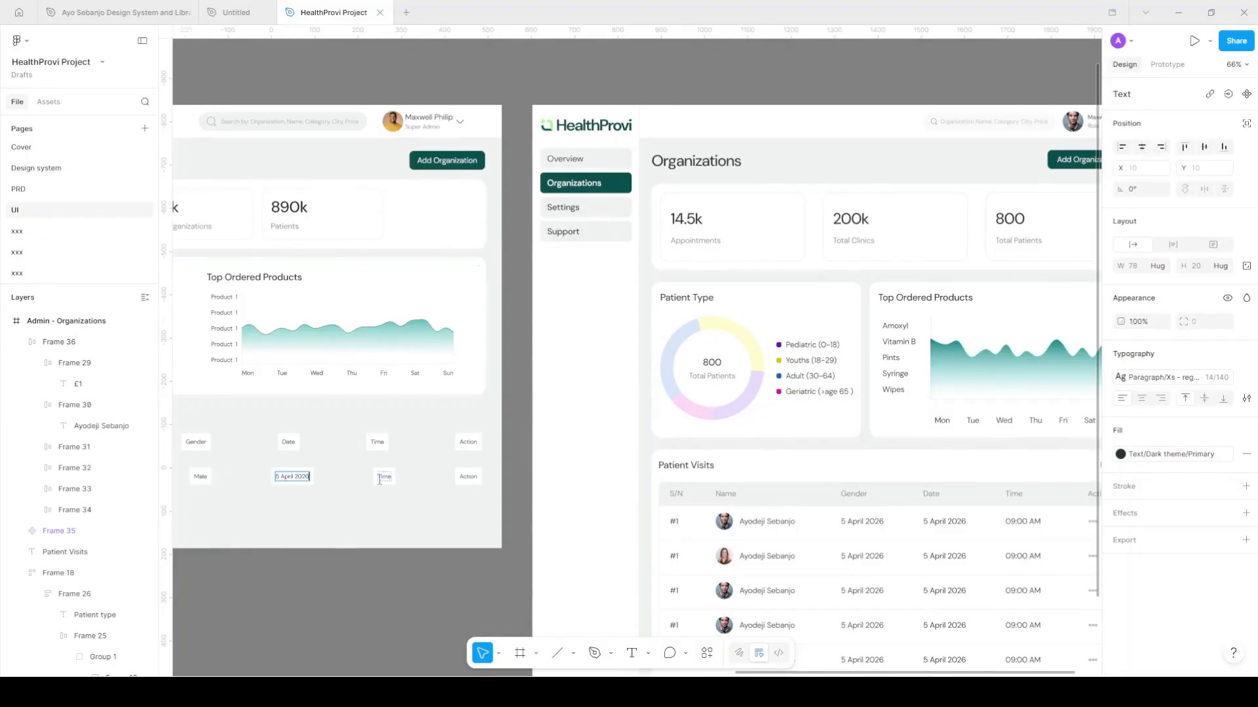
pyautogui.doubleClick(380, 474)
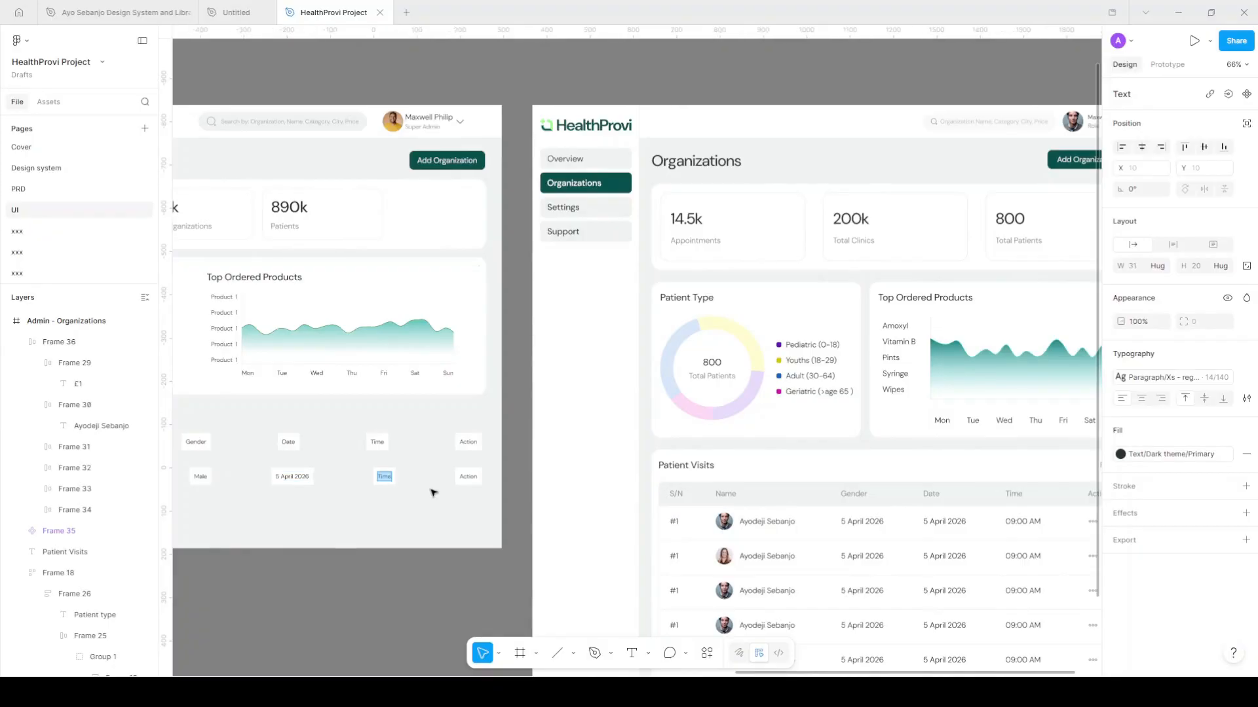
pyautogui.write('09:00')
pyautogui.press('BackSpace')
pyautogui.press('BackSpace')
pyautogui.press('BackSpace')
pyautogui.write(':00 AM')
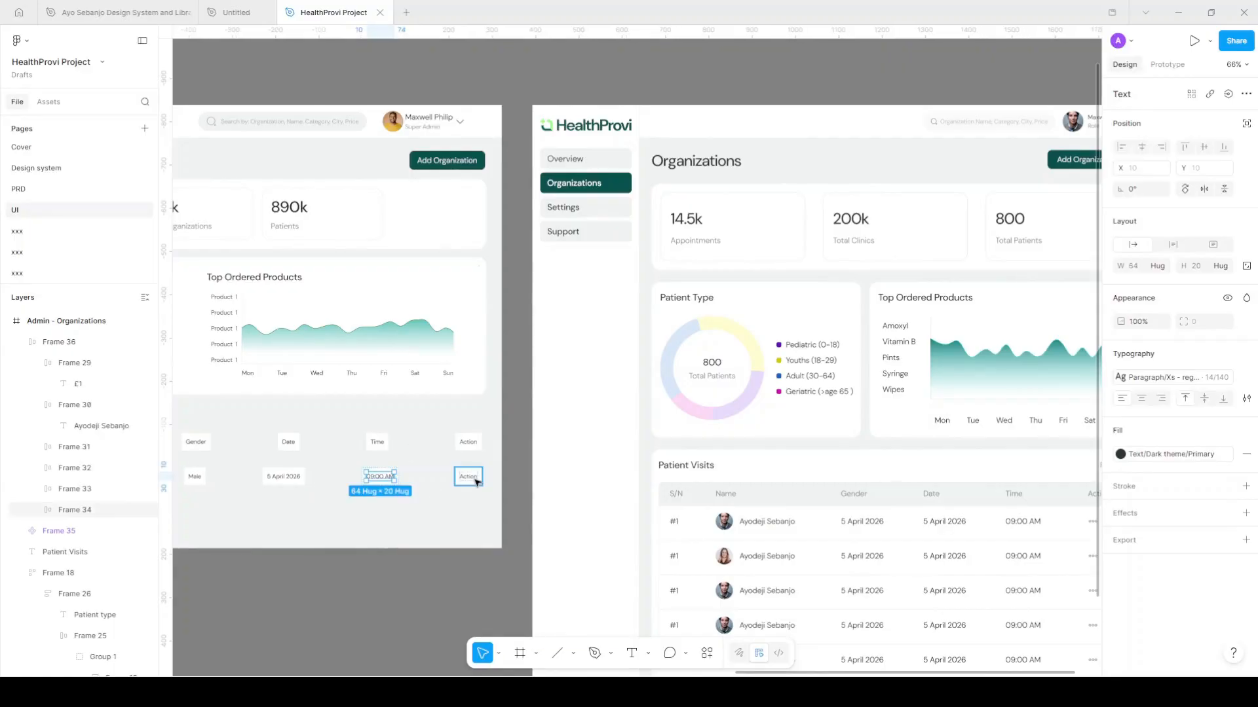
# Replace the data row's Action label with the 'more' dots icon coloured Text/Light theme/Secondary
pyautogui.click(475, 481)
pyautogui.click(49, 102)
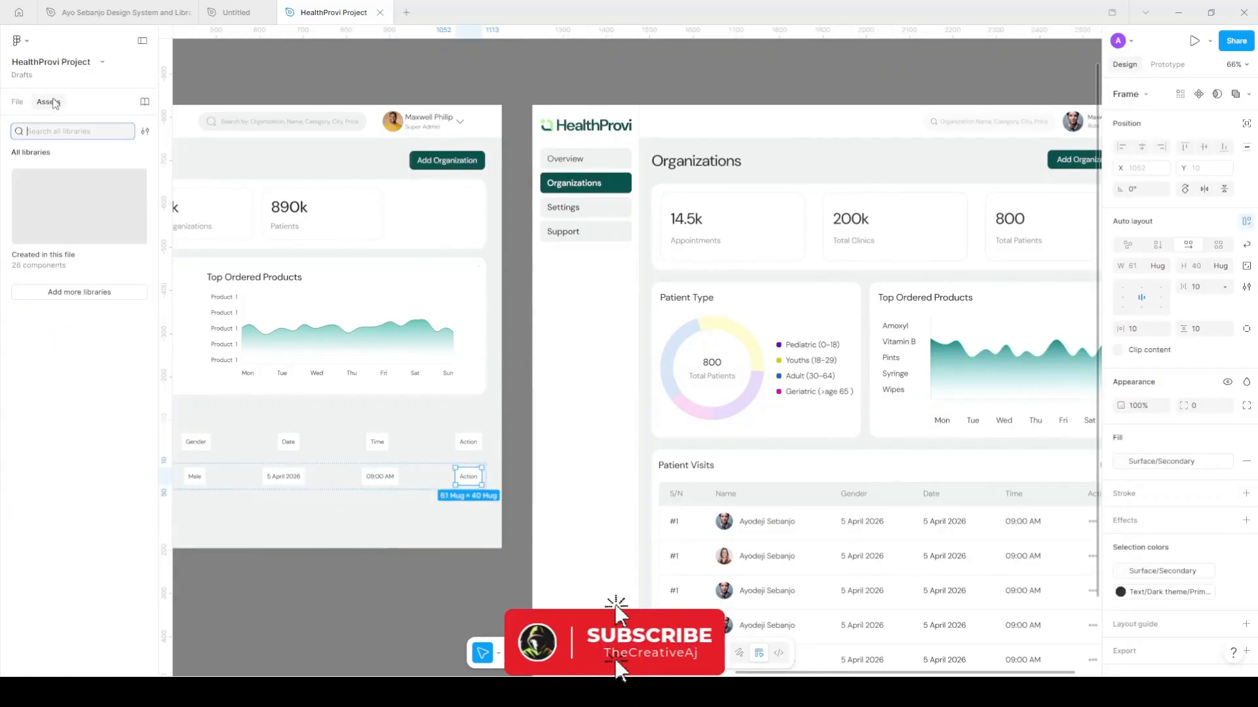
pyautogui.click(56, 243)
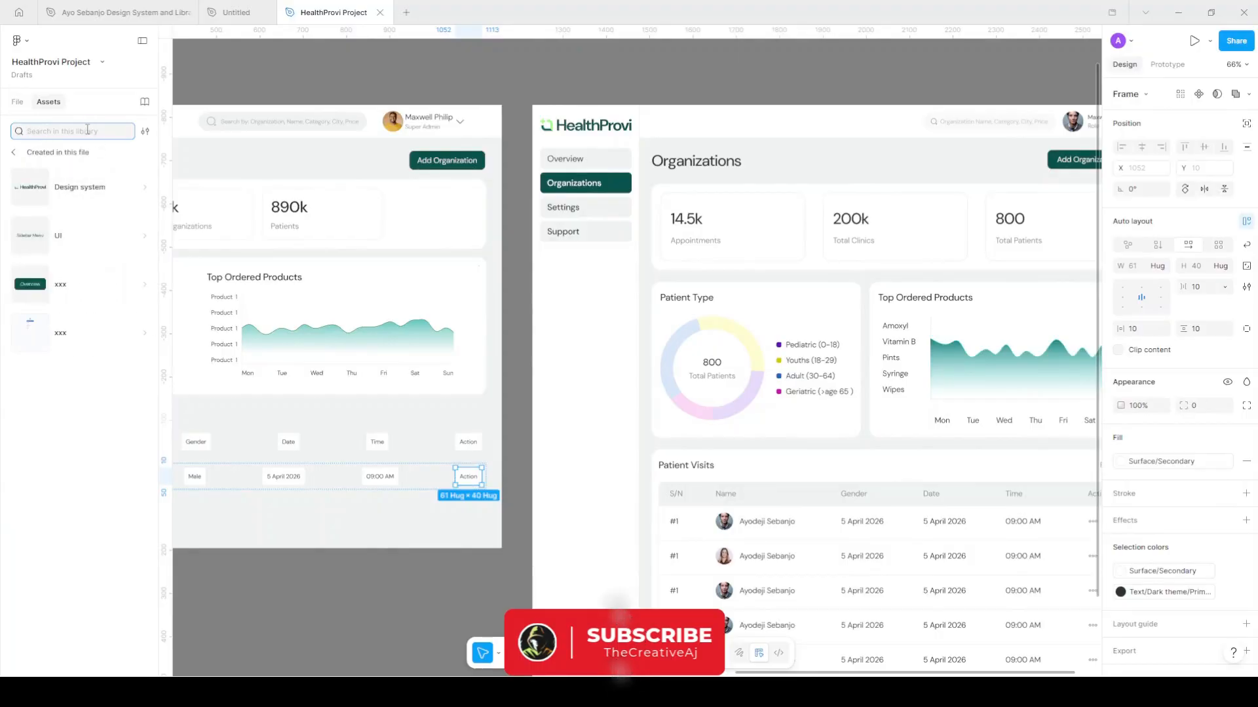
pyautogui.write('MOR')
pyautogui.moveTo(42, 194); pyautogui.dragTo(478, 483)
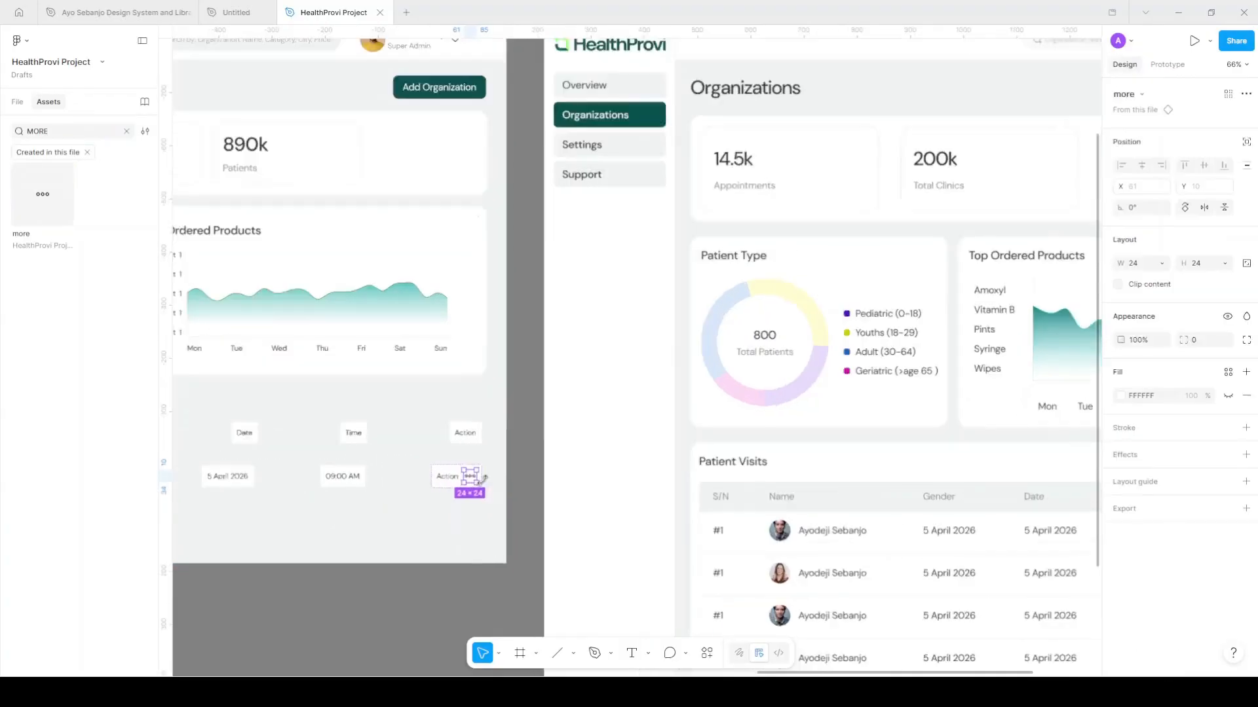
pyautogui.scroll(5, 482, 483)
pyautogui.click(1137, 508)
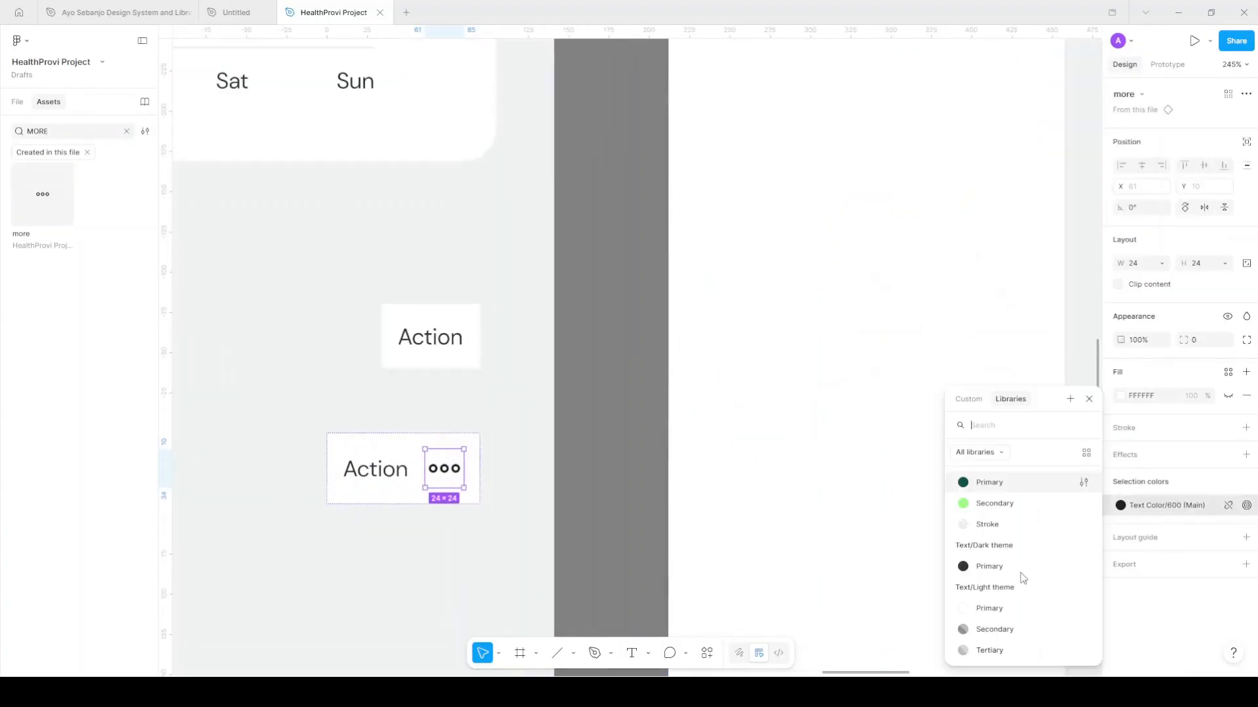
pyautogui.click(991, 629)
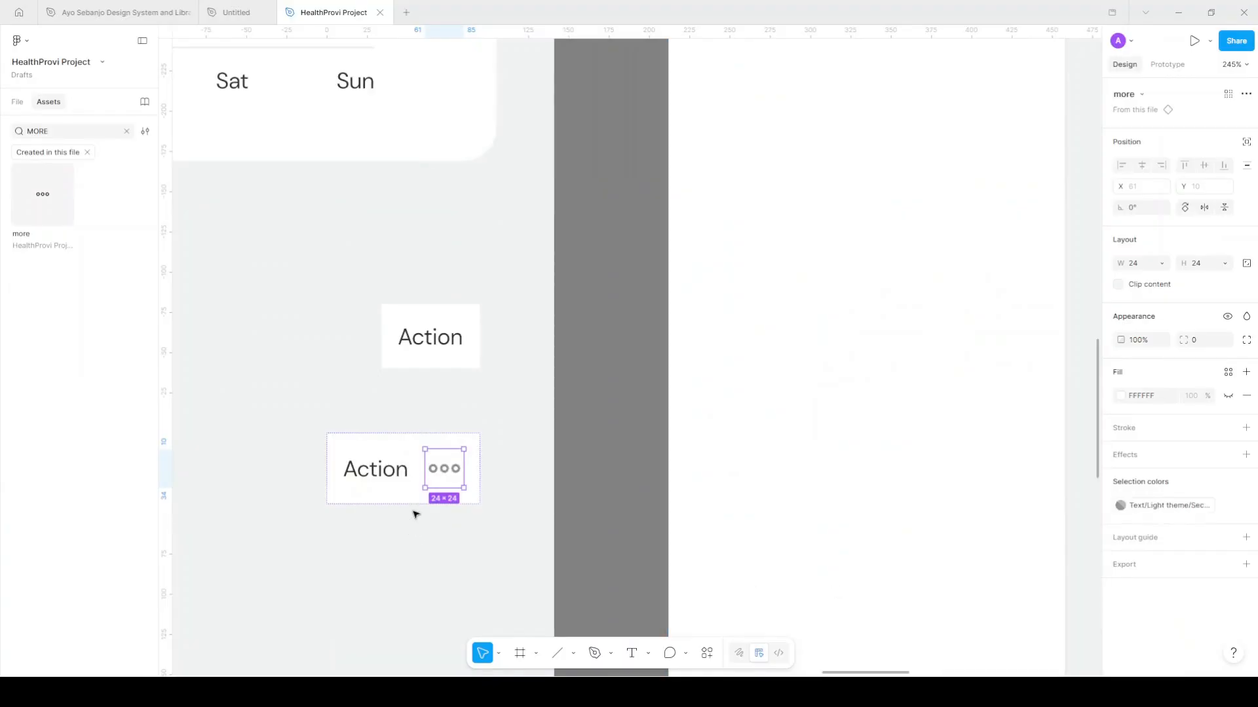
pyautogui.click(379, 469)
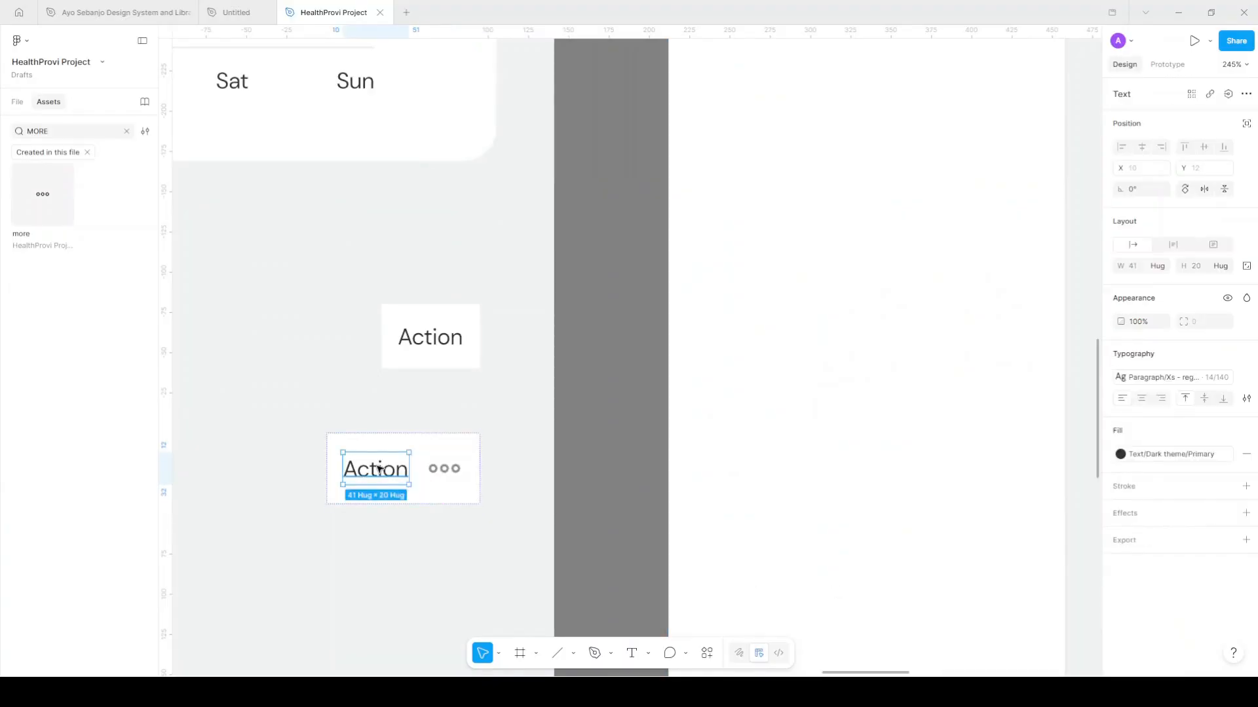
pyautogui.press('Delete')
pyautogui.scroll(-5, 398, 482)
# Select every header and data-row cell except the more icon and wrap them in auto layout
pyautogui.hscroll(-3, 403, 487)
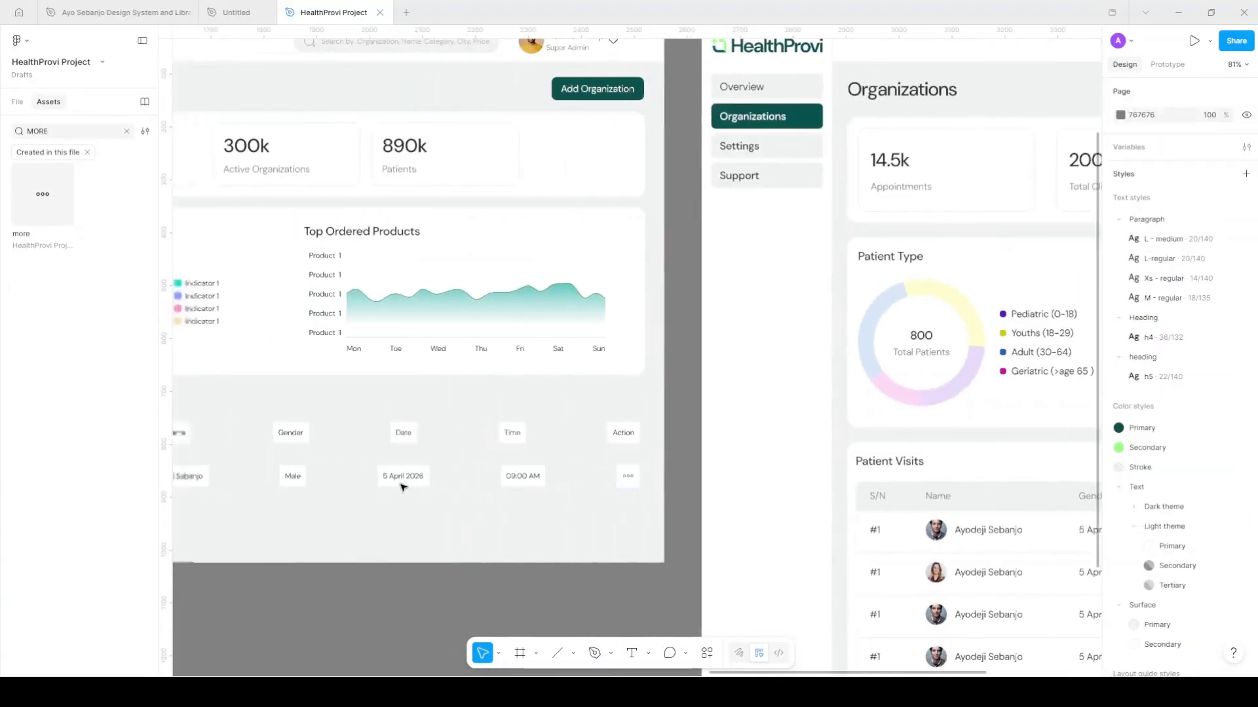
pyautogui.hscroll(-5, 403, 488)
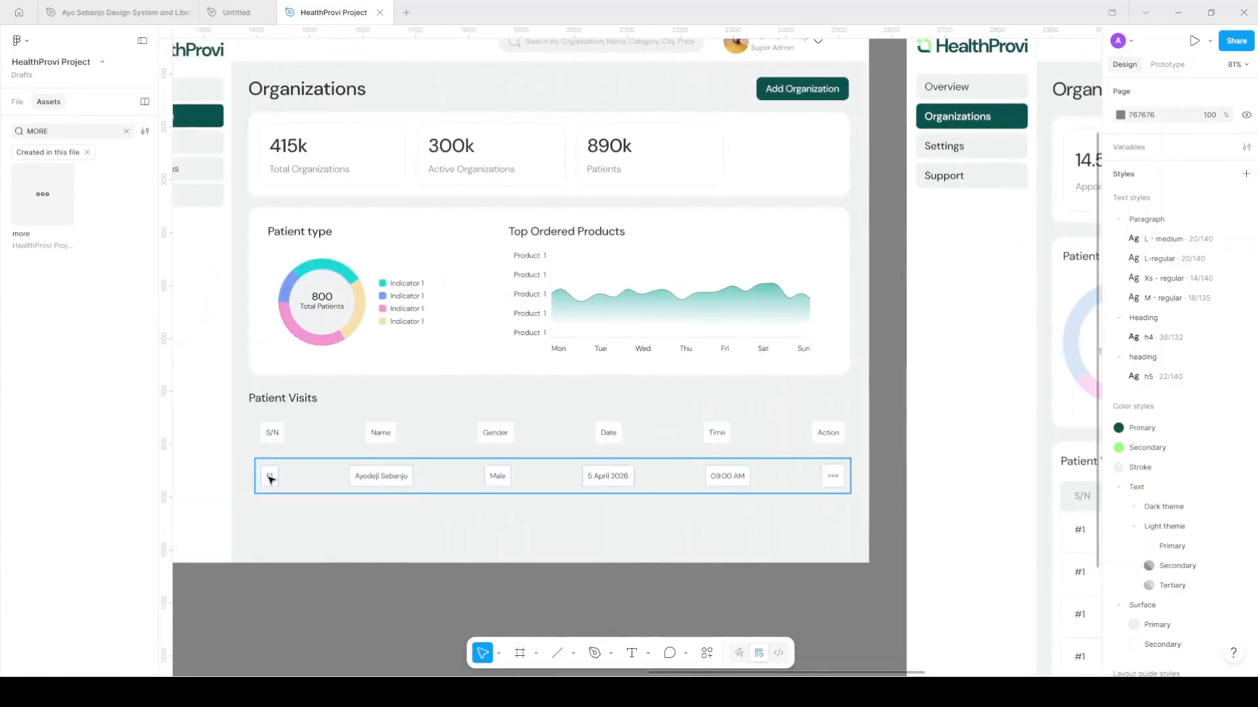
pyautogui.click(269, 475)
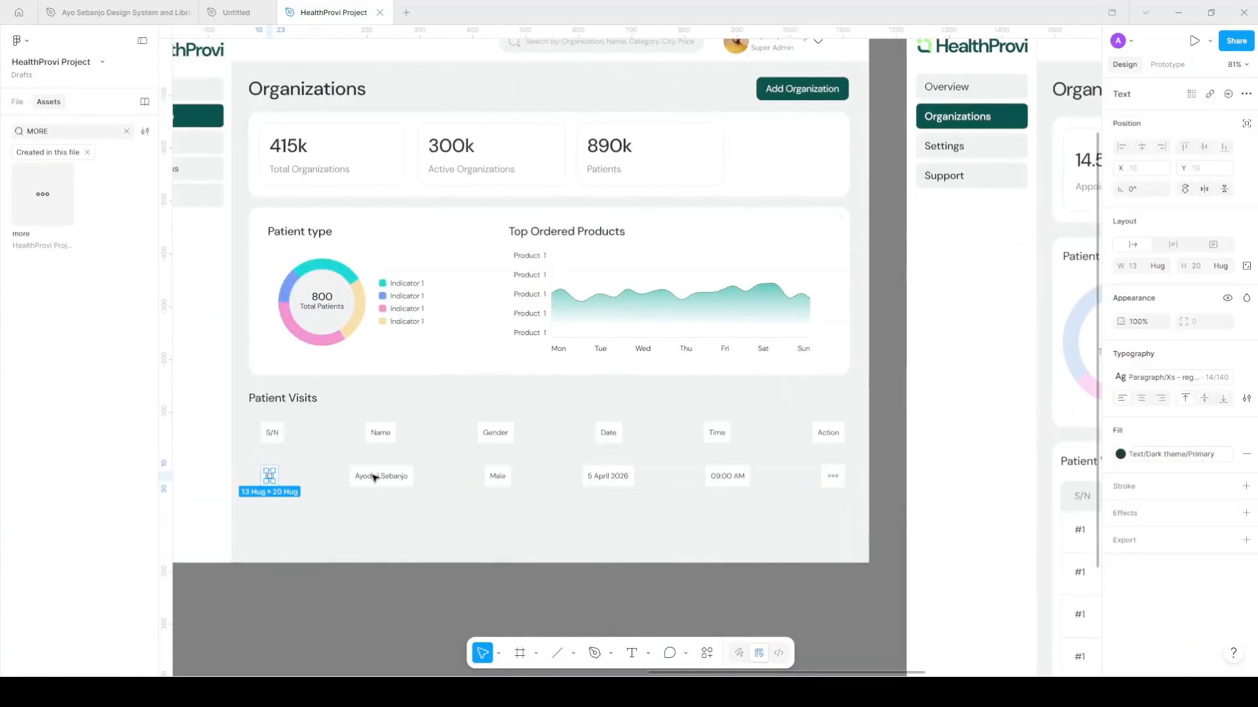
pyautogui.keyDown('shift'); pyautogui.click(272, 432); pyautogui.keyUp('shift')
pyautogui.keyDown('shift'); pyautogui.click(381, 476); pyautogui.keyUp('shift')
pyautogui.keyDown('shift'); pyautogui.click(381, 433); pyautogui.keyUp('shift')
pyautogui.keyDown('shift'); pyautogui.click(496, 432); pyautogui.keyUp('shift')
pyautogui.keyDown('shift'); pyautogui.click(503, 483); pyautogui.keyUp('shift')
pyautogui.keyDown('shift'); pyautogui.click(608, 476); pyautogui.keyUp('shift')
pyautogui.keyDown('shift'); pyautogui.click(608, 433); pyautogui.keyUp('shift')
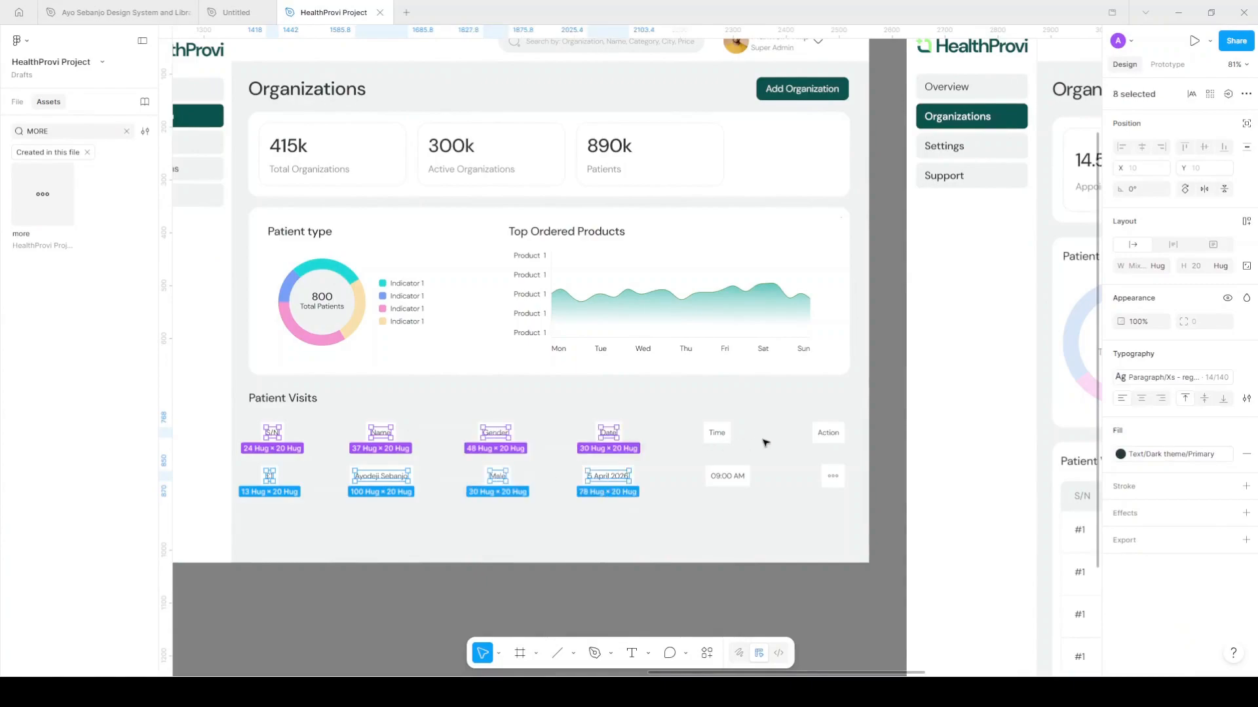
pyautogui.keyDown('shift'); pyautogui.click(717, 432); pyautogui.keyUp('shift')
pyautogui.keyDown('shift'); pyautogui.click(727, 477); pyautogui.keyUp('shift')
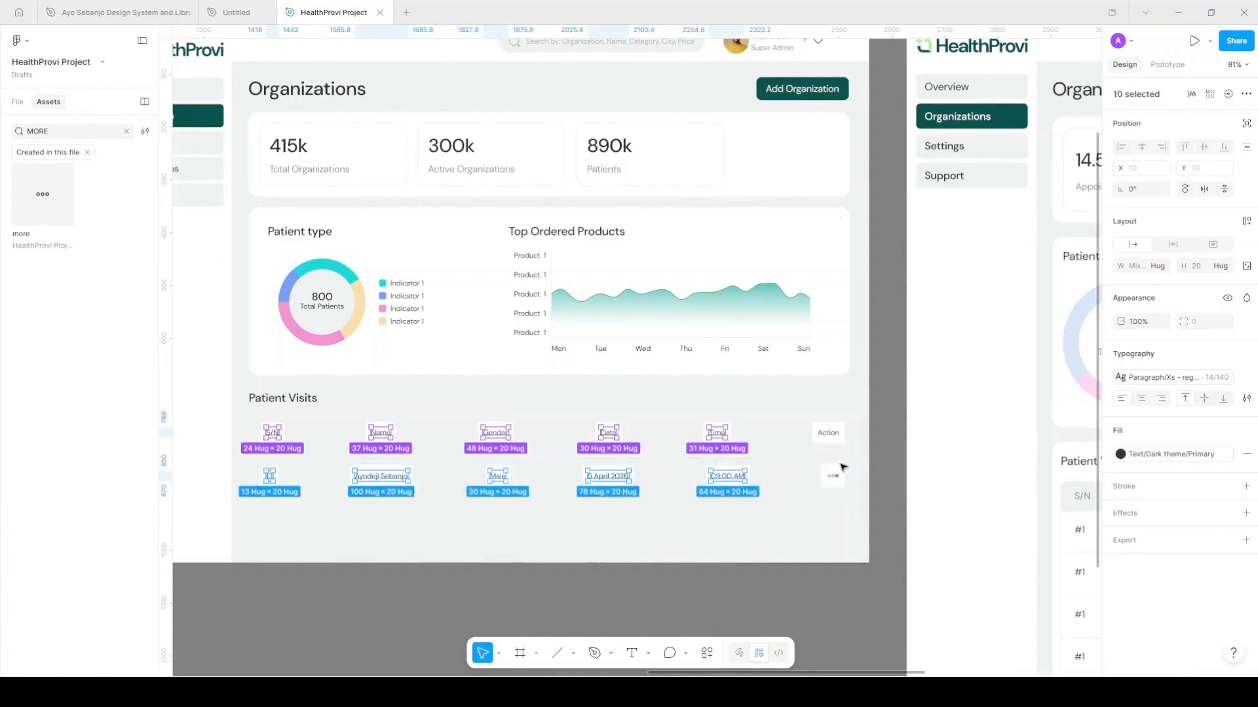
pyautogui.keyDown('shift'); pyautogui.click(841, 469); pyautogui.keyUp('shift')
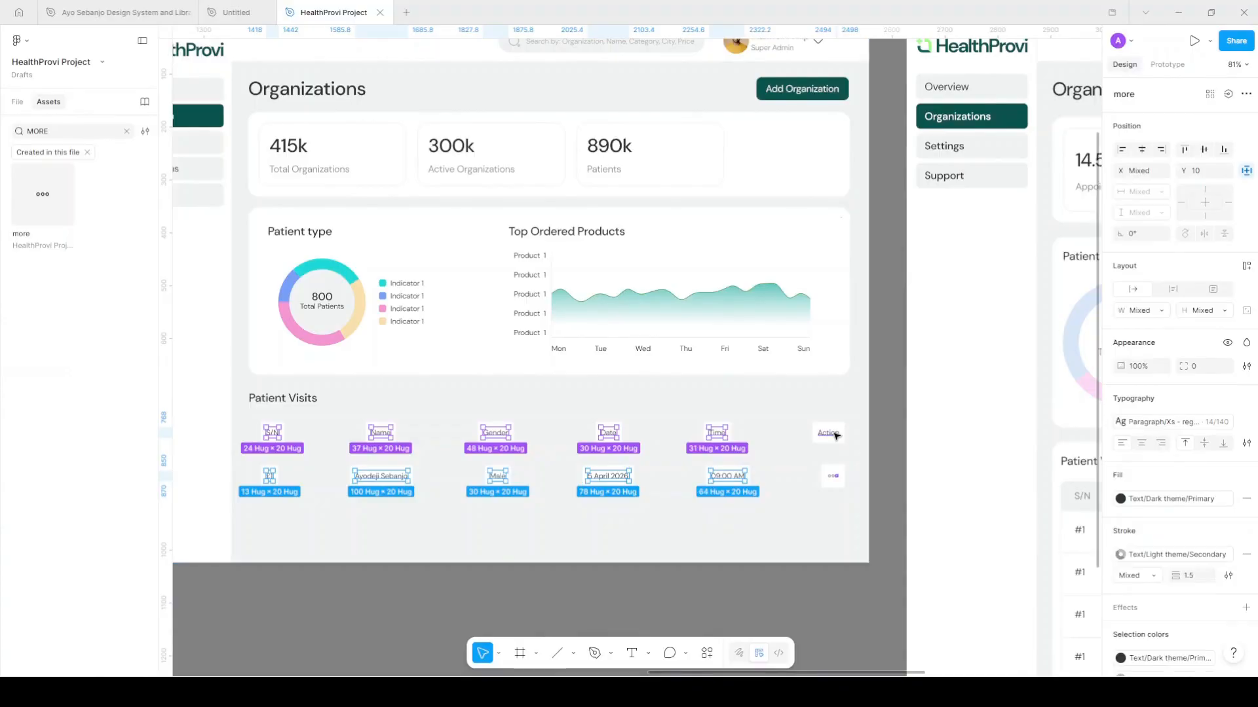
pyautogui.keyDown('shift'); pyautogui.click(832, 476); pyautogui.keyUp('shift')
pyautogui.keyDown('shift'); pyautogui.click(828, 432); pyautogui.keyUp('shift')
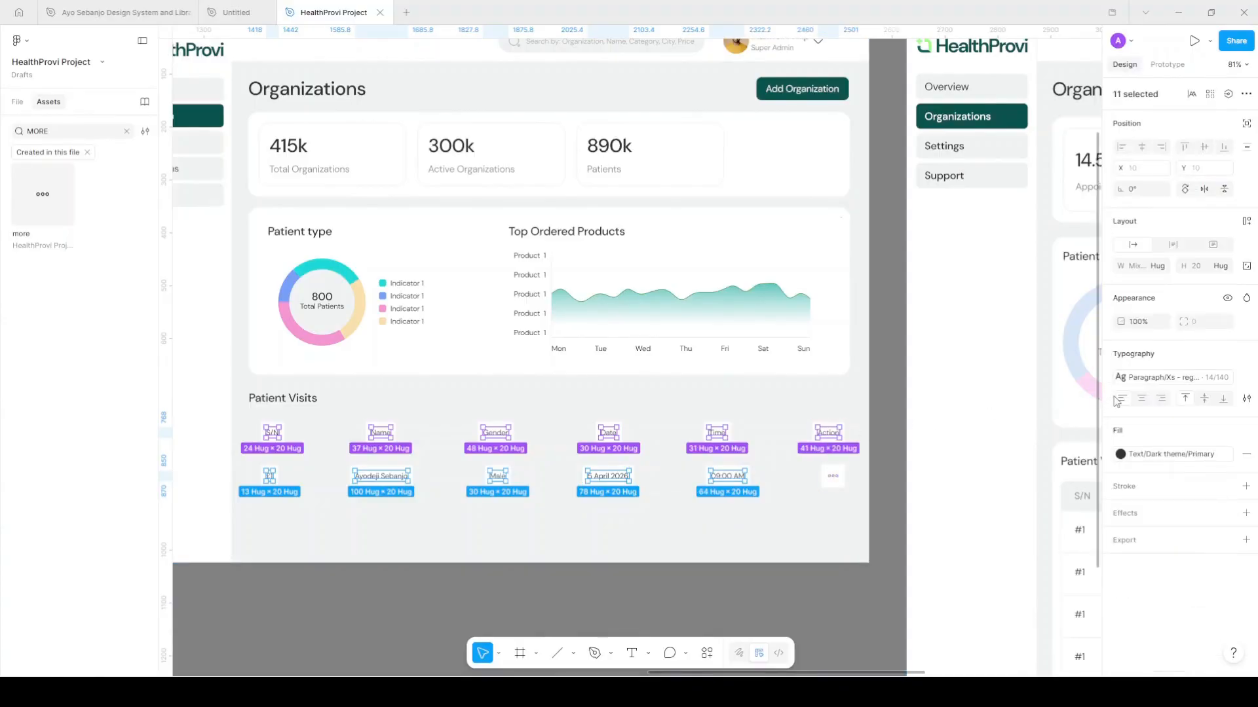
pyautogui.hotkey('shift', 'a')
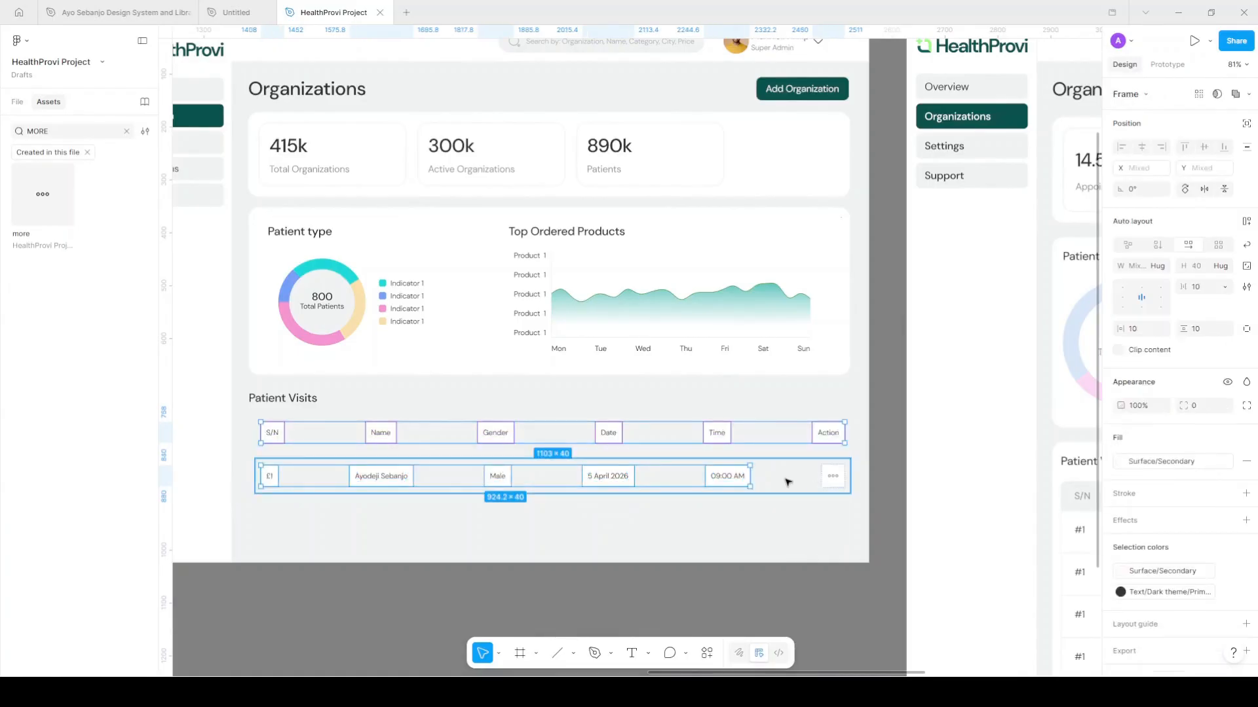
# Align the cells of both the data row and header row left and vertically centred
pyautogui.click(788, 477)
pyautogui.press('Return')
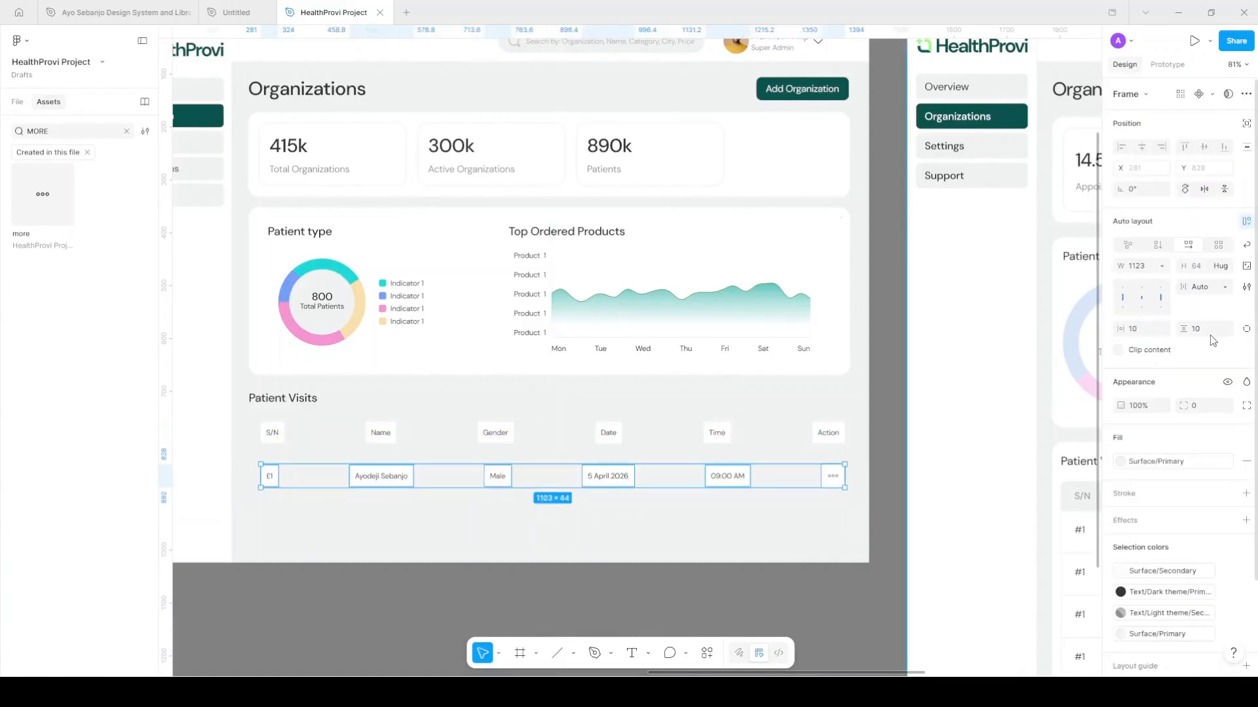
pyautogui.click(1122, 300)
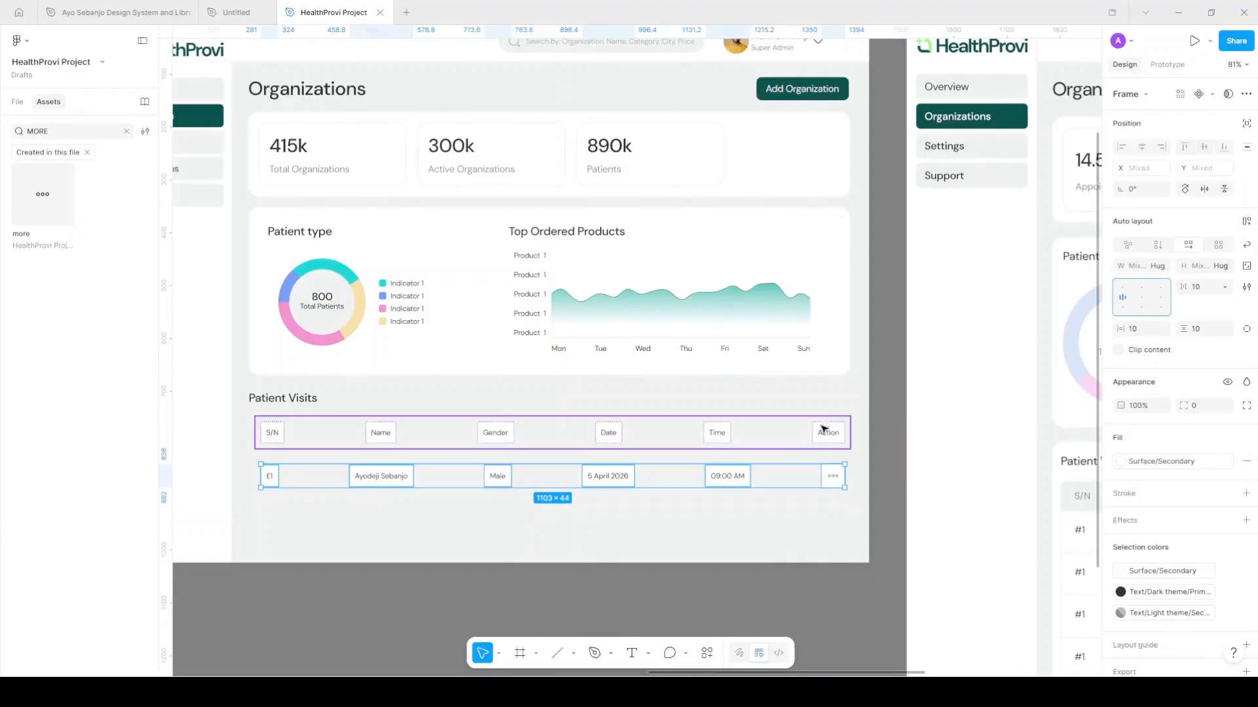
pyautogui.click(701, 441)
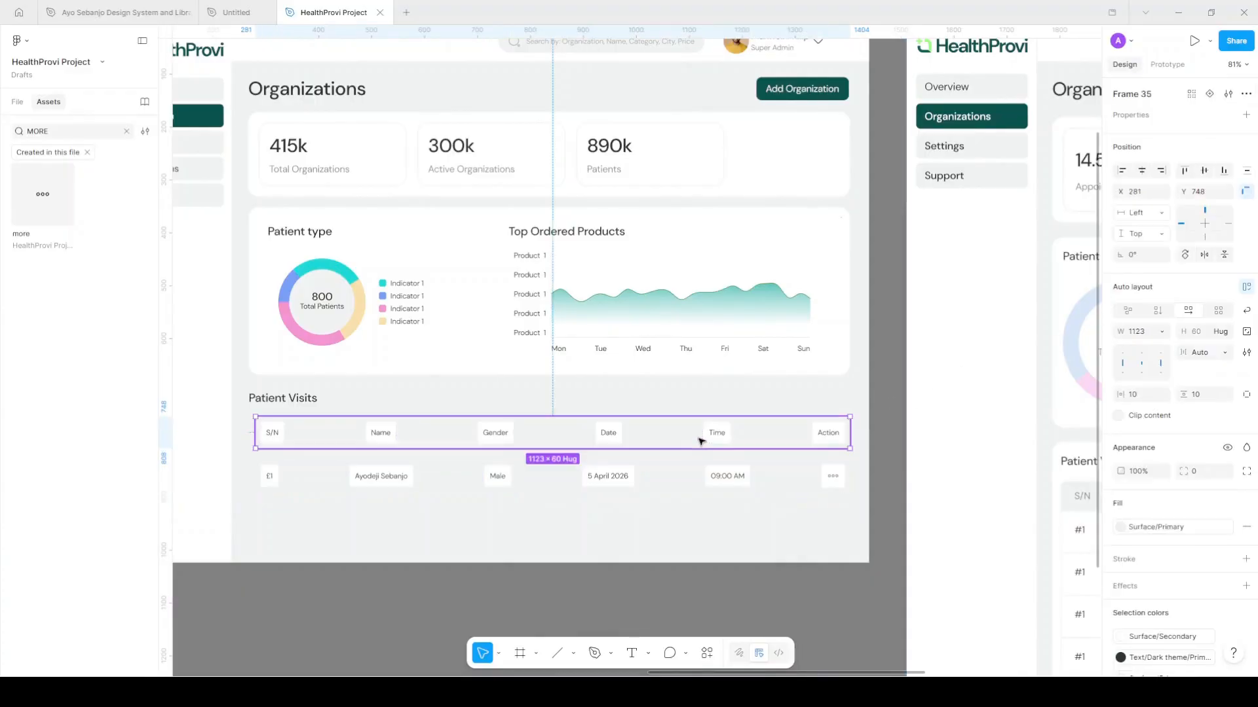
pyautogui.press('Return')
pyautogui.click(1122, 298)
pyautogui.click(758, 478)
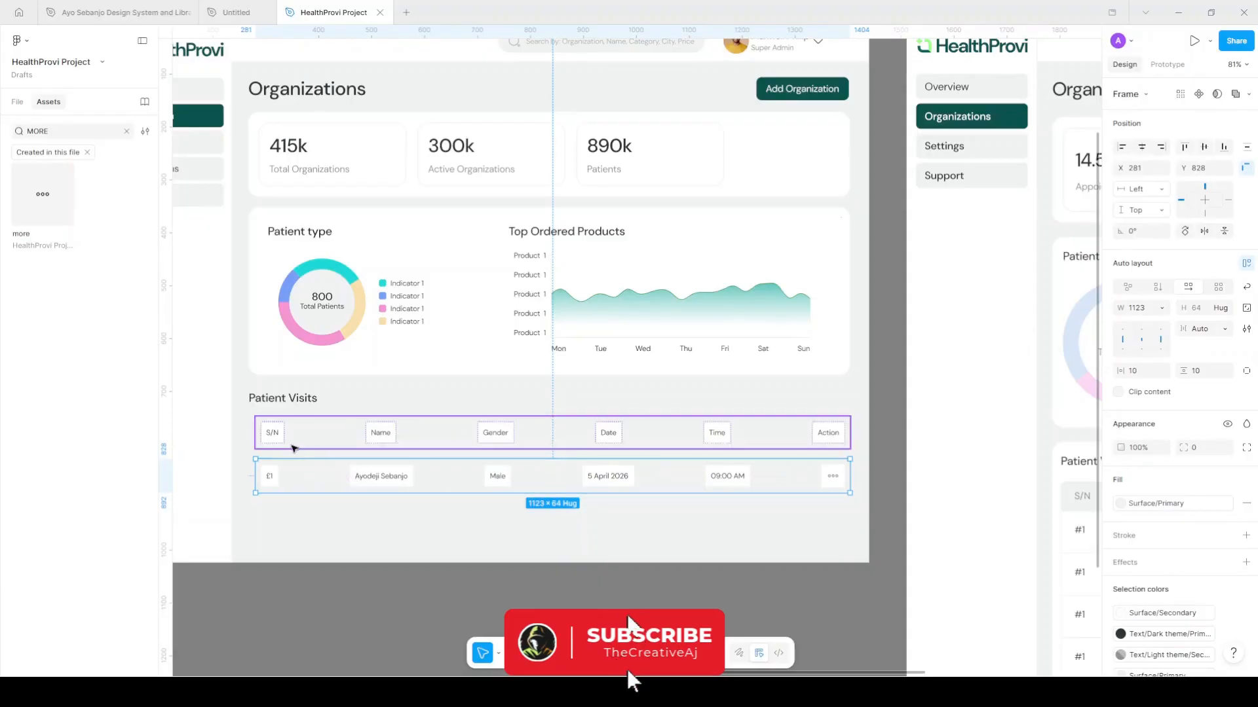
# Fill the data row with Surface/Secondary and set both S/N cells to 96 wide
pyautogui.scroll(5, 292, 446)
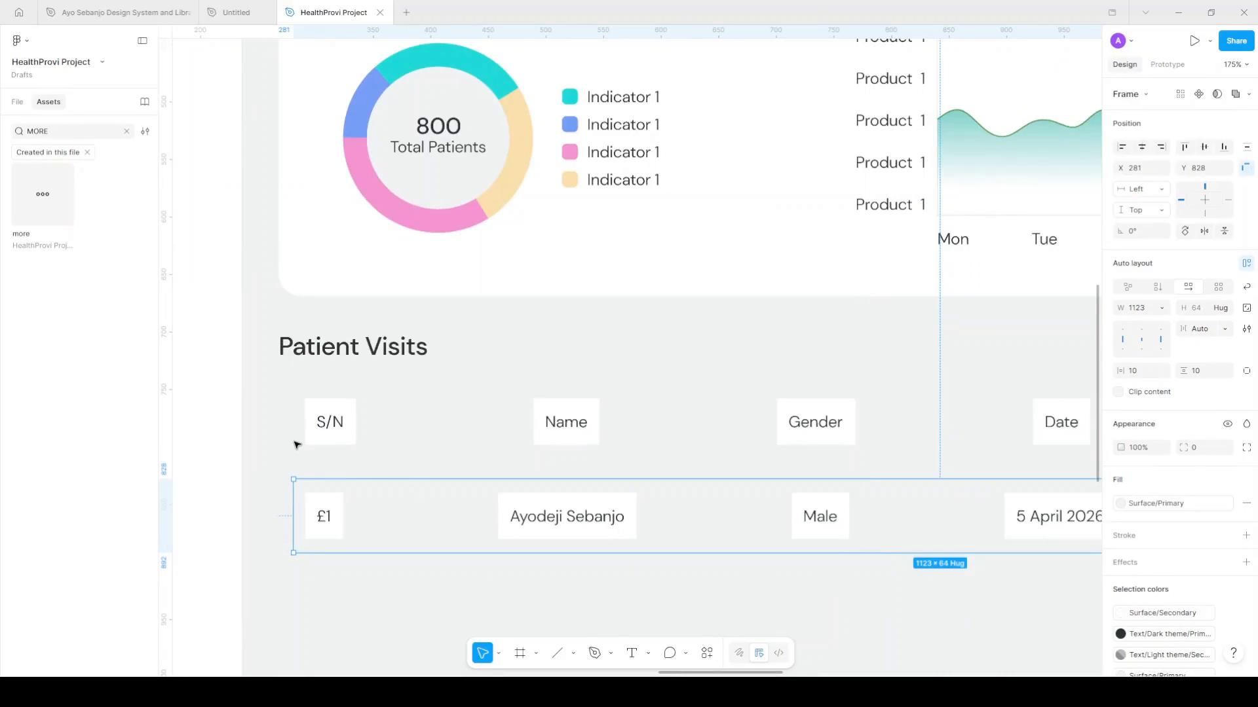
pyautogui.click(1173, 509)
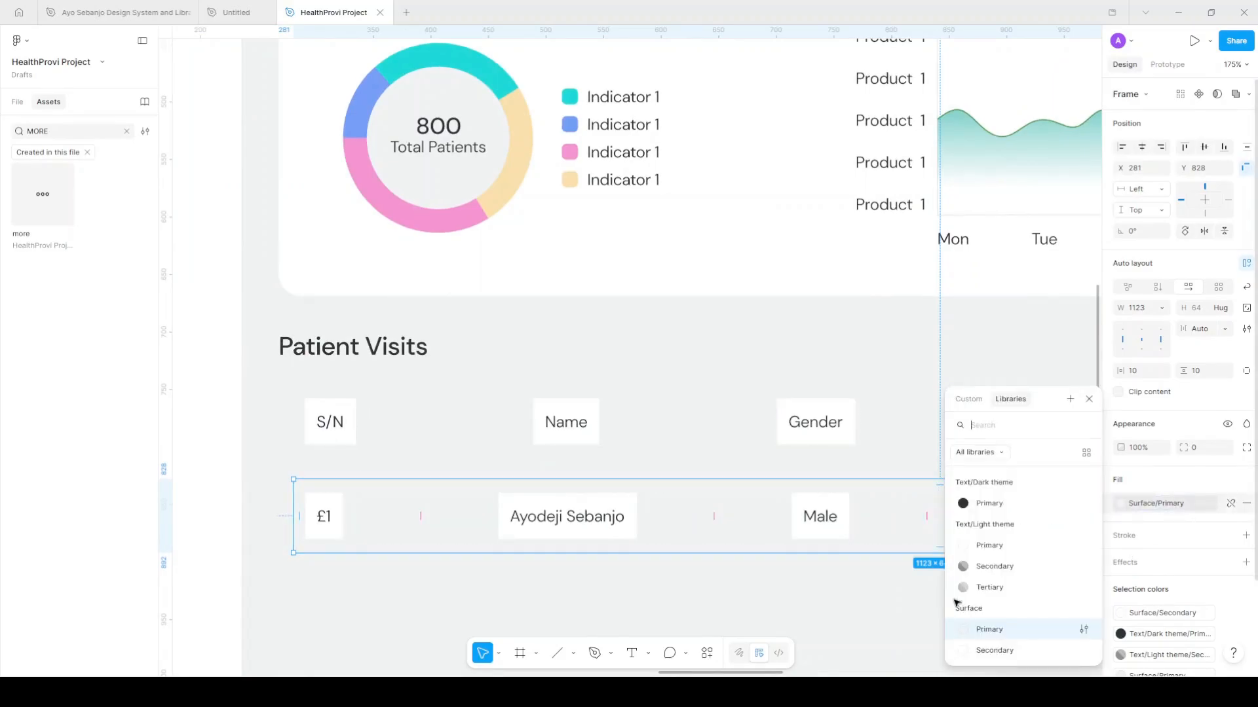
pyautogui.click(1007, 650)
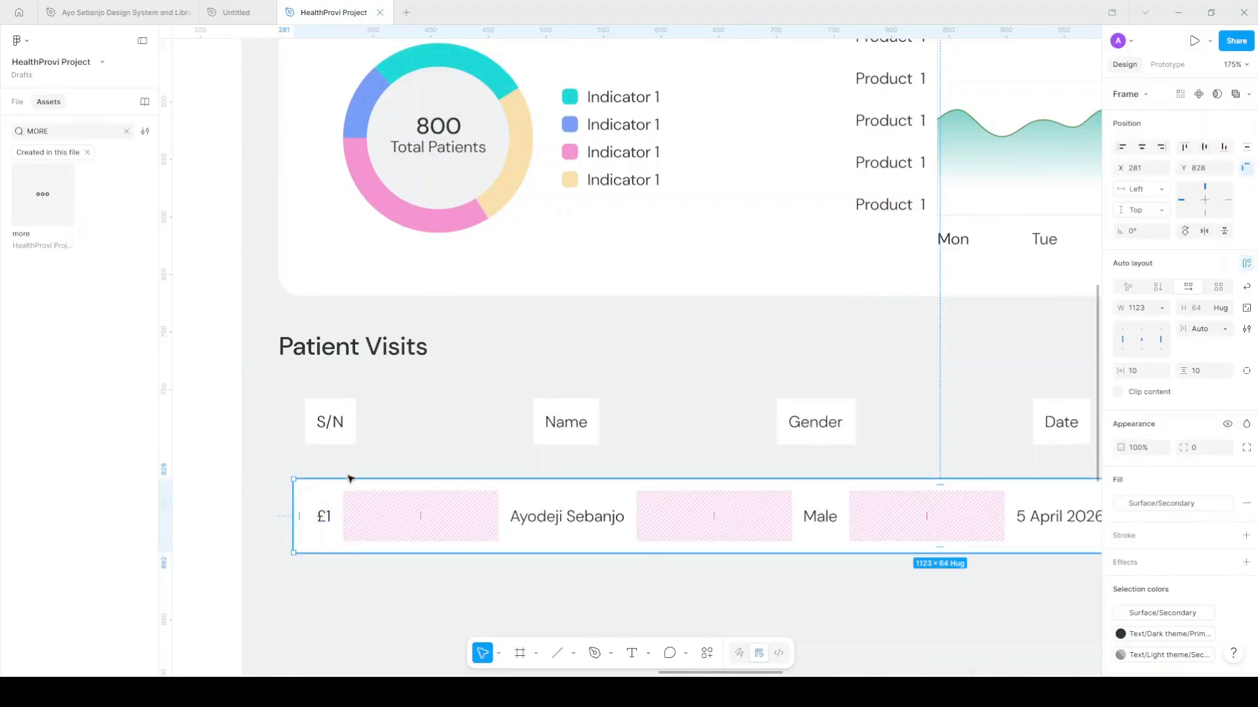
pyautogui.keyDown('ctrl'); pyautogui.click(335, 502); pyautogui.keyUp('ctrl')
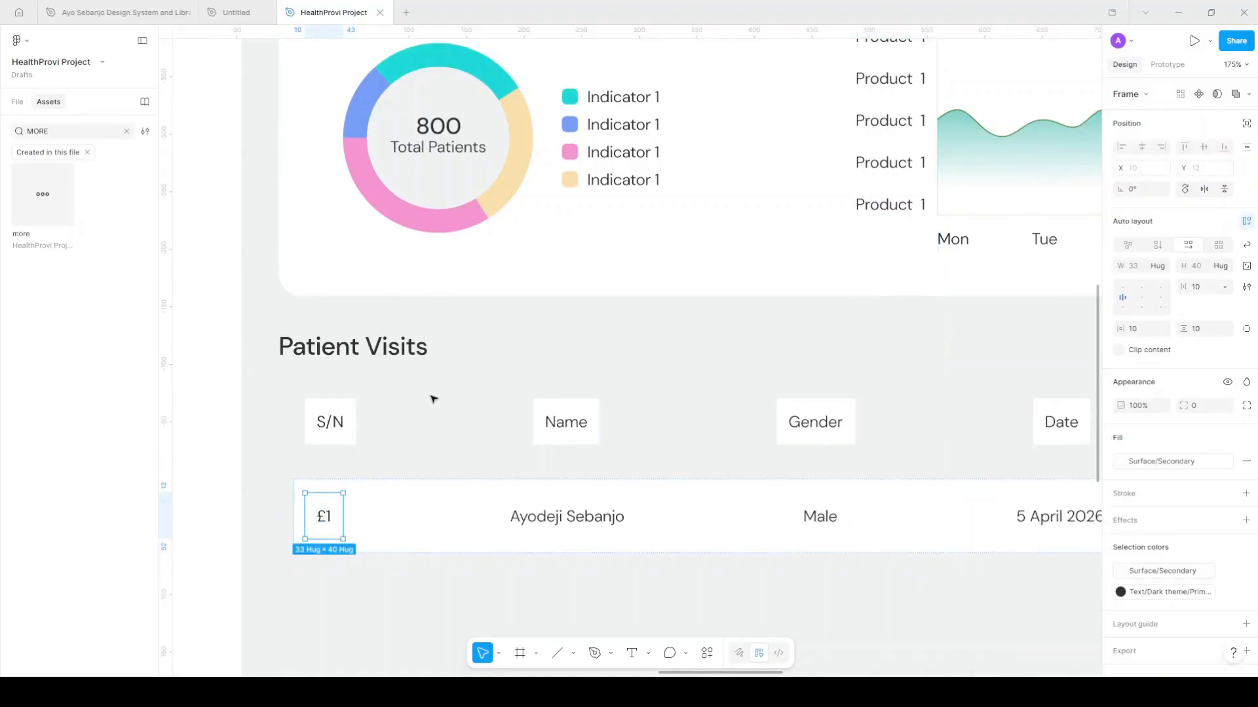
pyautogui.keyDown('ctrl'); pyautogui.keyDown('shift'); pyautogui.click(351, 405); pyautogui.keyUp('shift'); pyautogui.keyUp('ctrl')
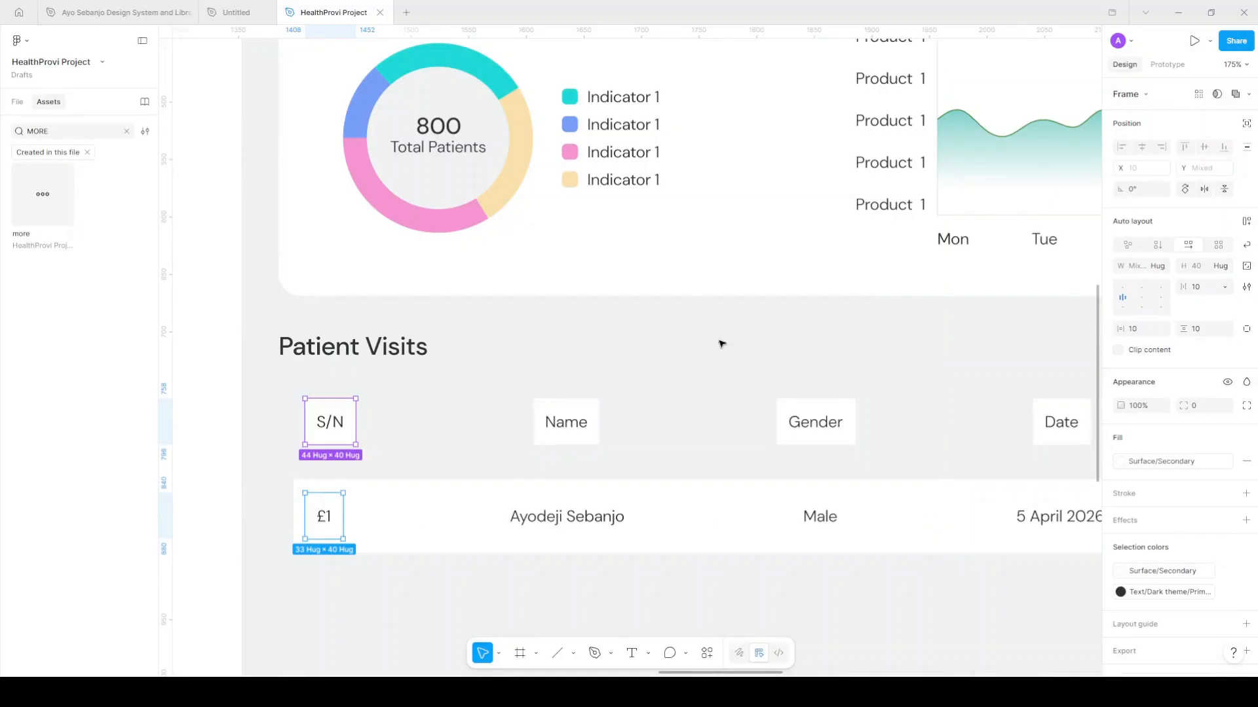
pyautogui.click(1144, 267)
pyautogui.write('96')
pyautogui.press('Return')
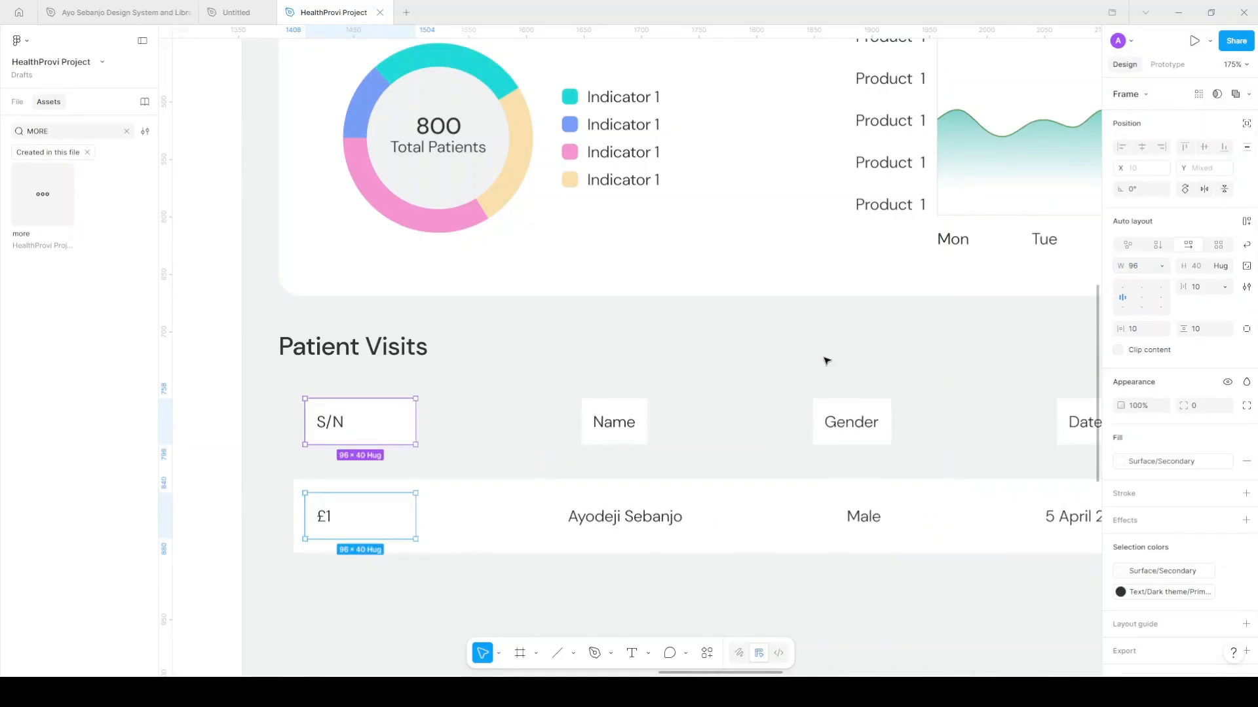
# Make the Name cells fill available width and set both Gender cells to 120 wide
pyautogui.click(681, 513)
pyautogui.keyDown('shift'); pyautogui.click(642, 418); pyautogui.keyUp('shift')
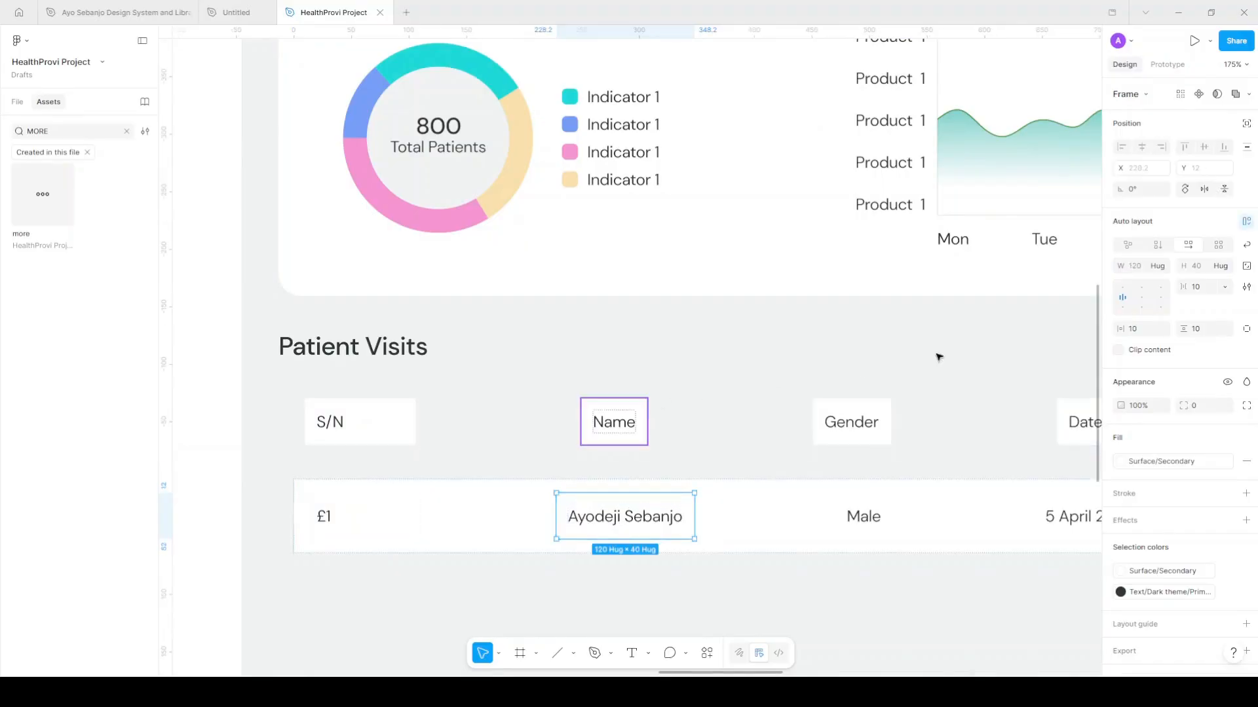
pyautogui.click(1162, 266)
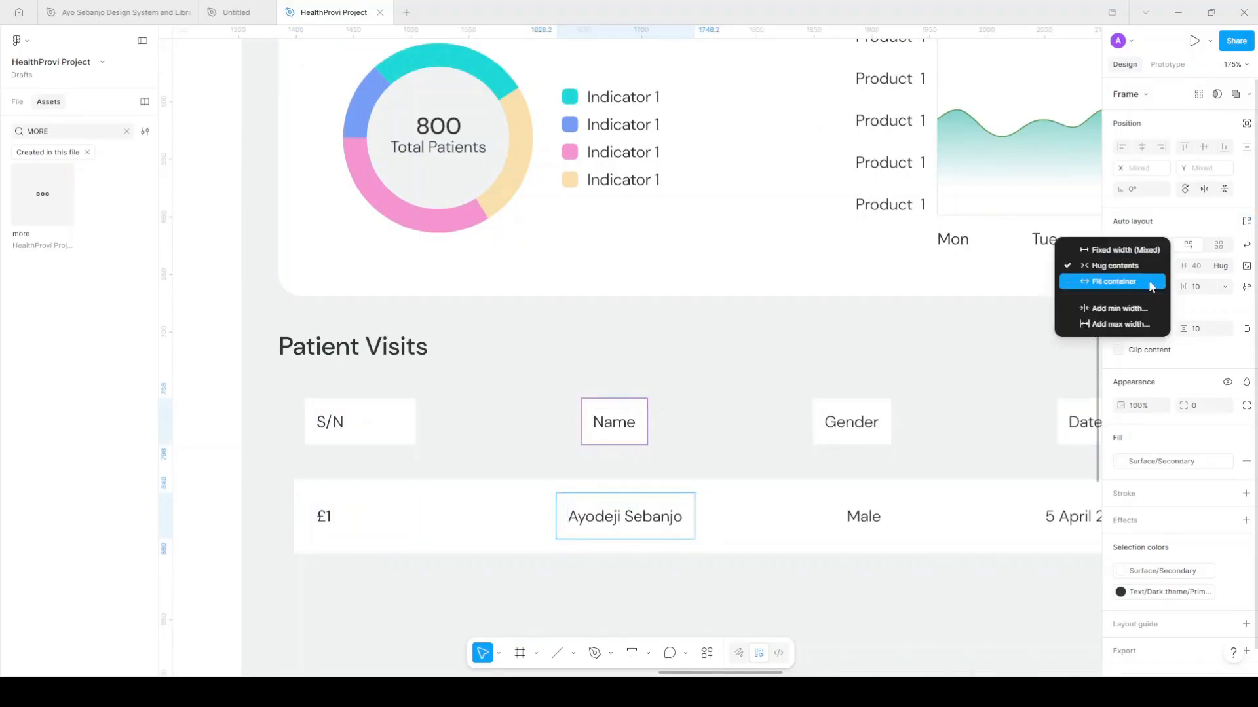
pyautogui.click(1153, 286)
pyautogui.hscroll(7, 843, 395)
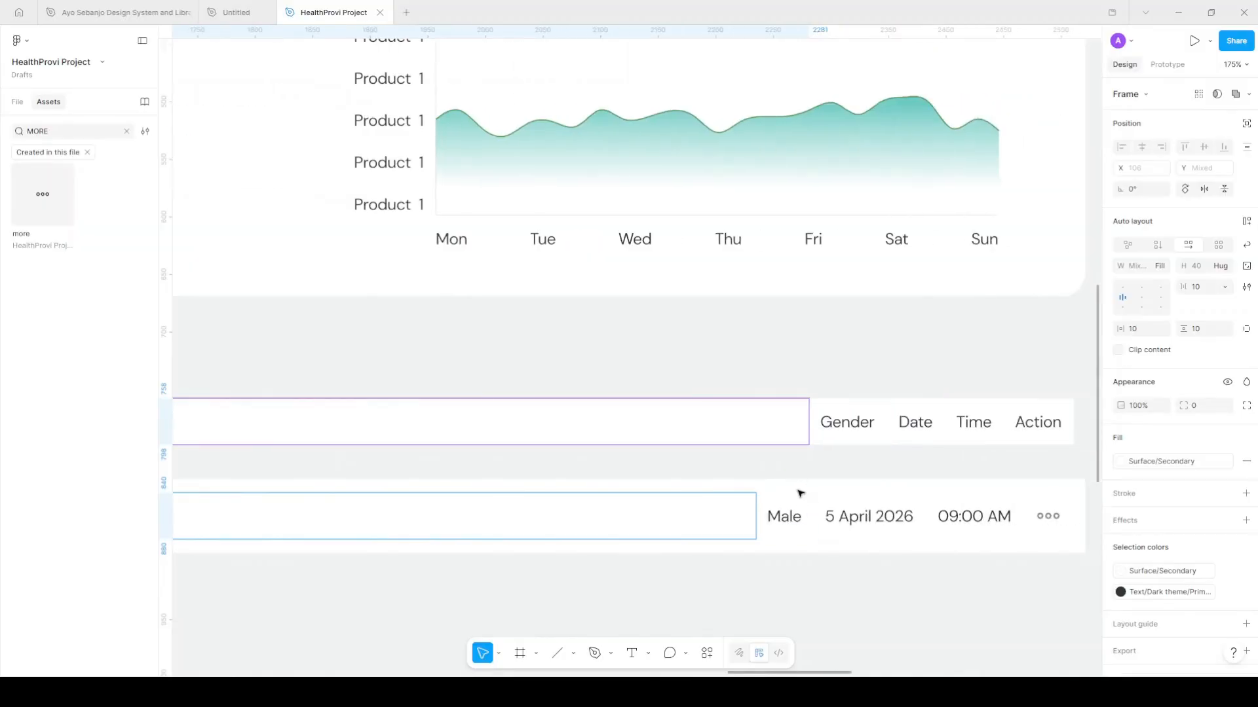
pyautogui.click(800, 496)
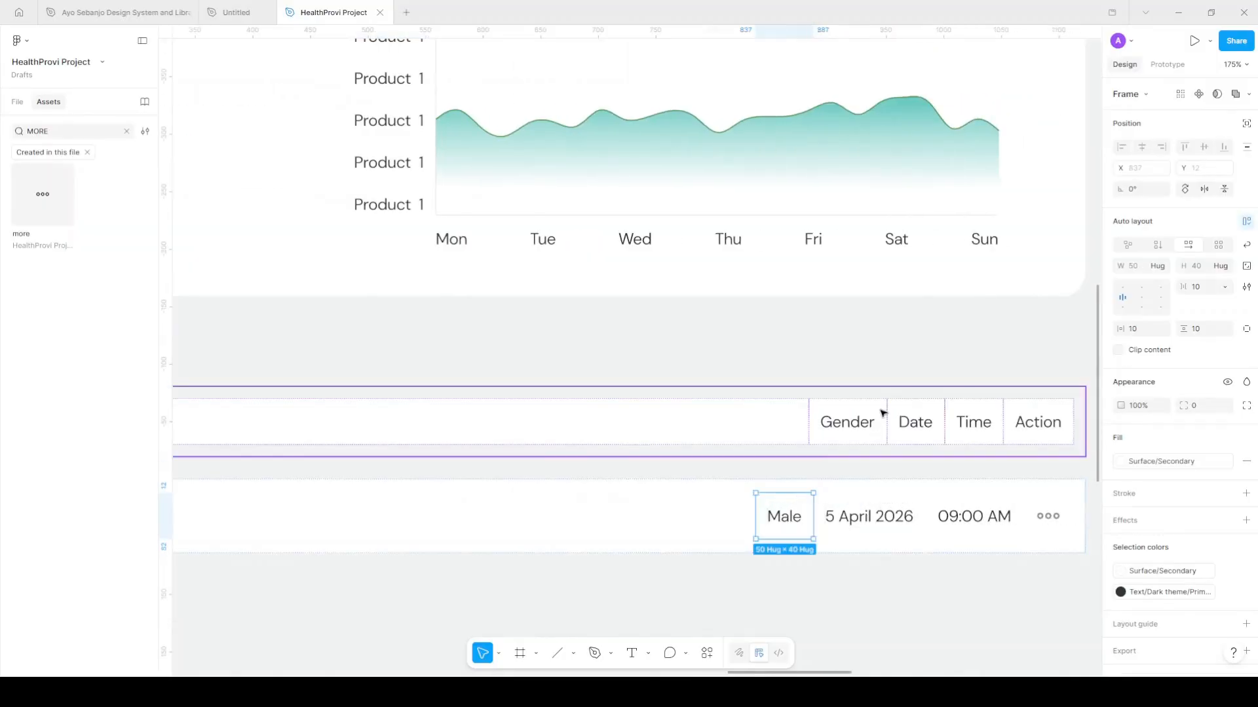
pyautogui.keyDown('shift'); pyautogui.click(878, 411); pyautogui.keyUp('shift')
pyautogui.click(1142, 267)
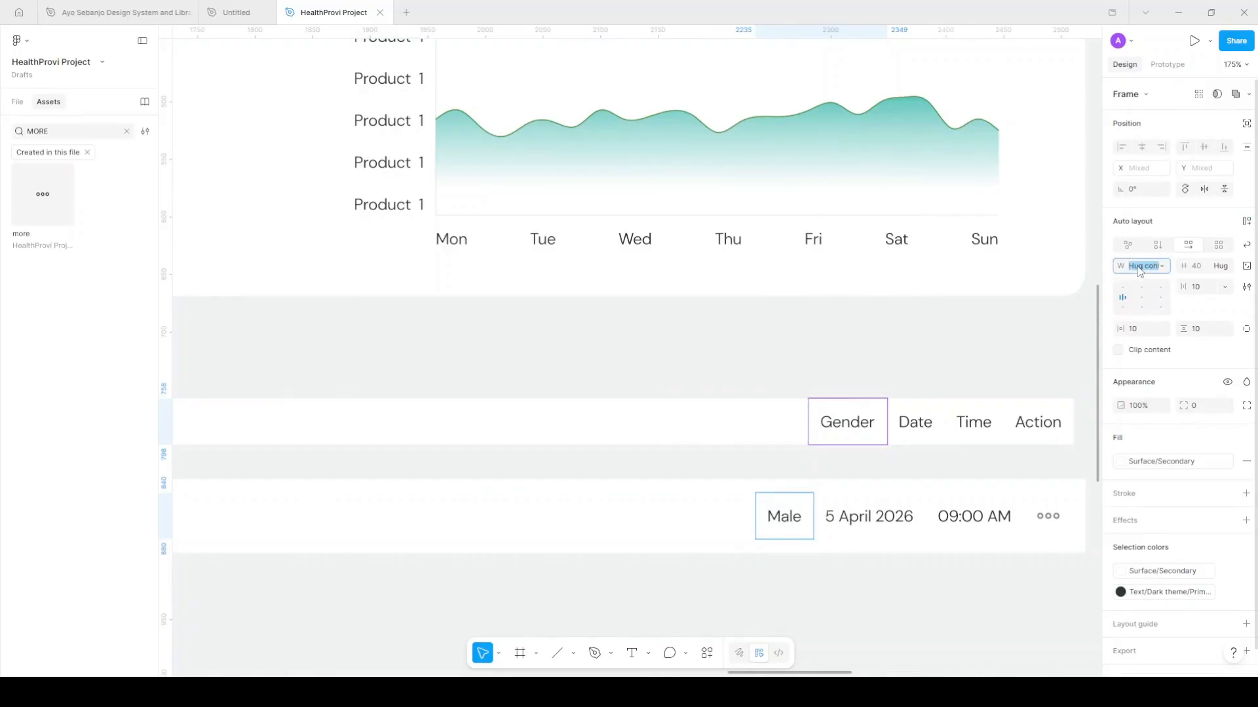
pyautogui.write('1')
pyautogui.press('Return')
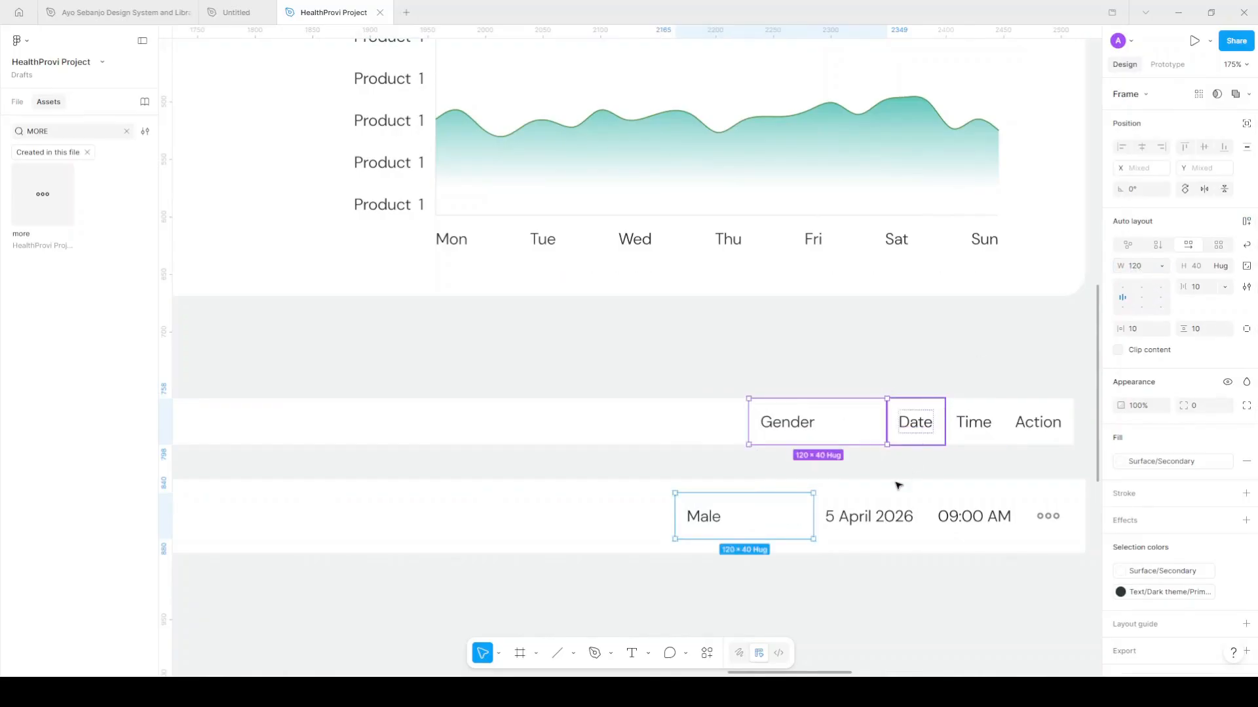
# Set the Date and Time header and data cells to 120 wide
pyautogui.click(913, 428)
pyautogui.keyDown('shift'); pyautogui.click(882, 501); pyautogui.keyUp('shift')
pyautogui.click(1140, 266)
pyautogui.write('120')
pyautogui.press('Return')
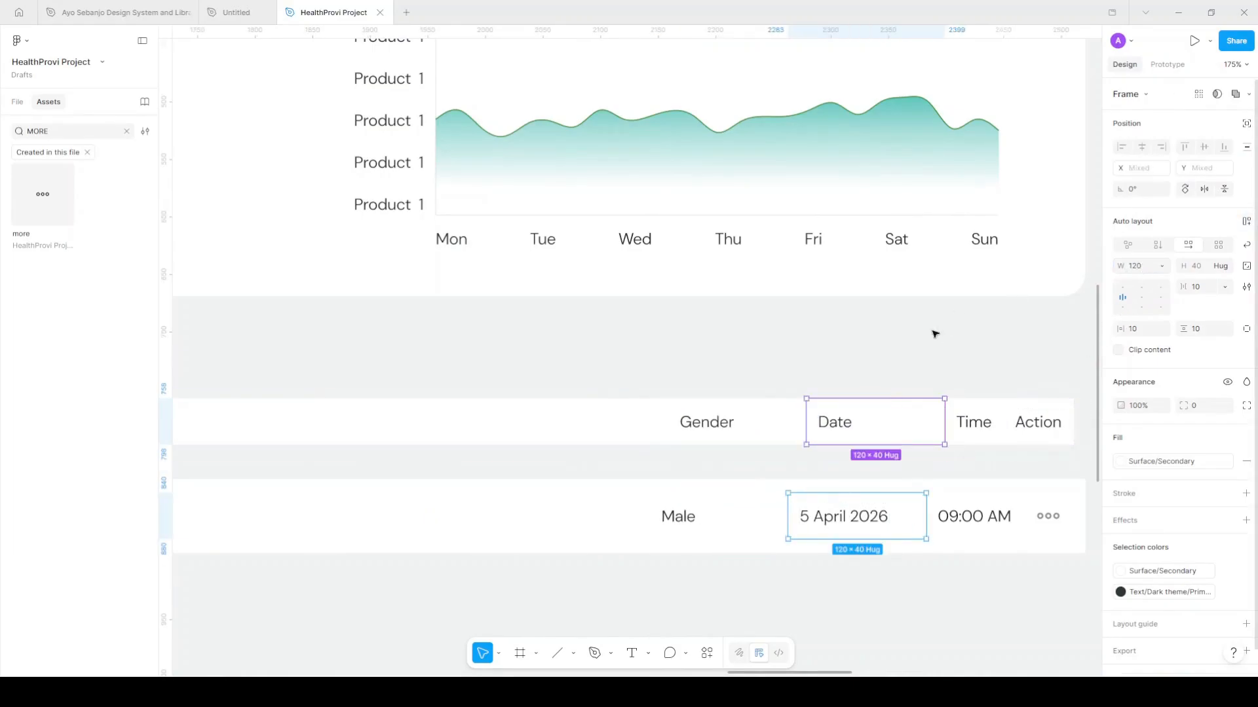
pyautogui.click(997, 502)
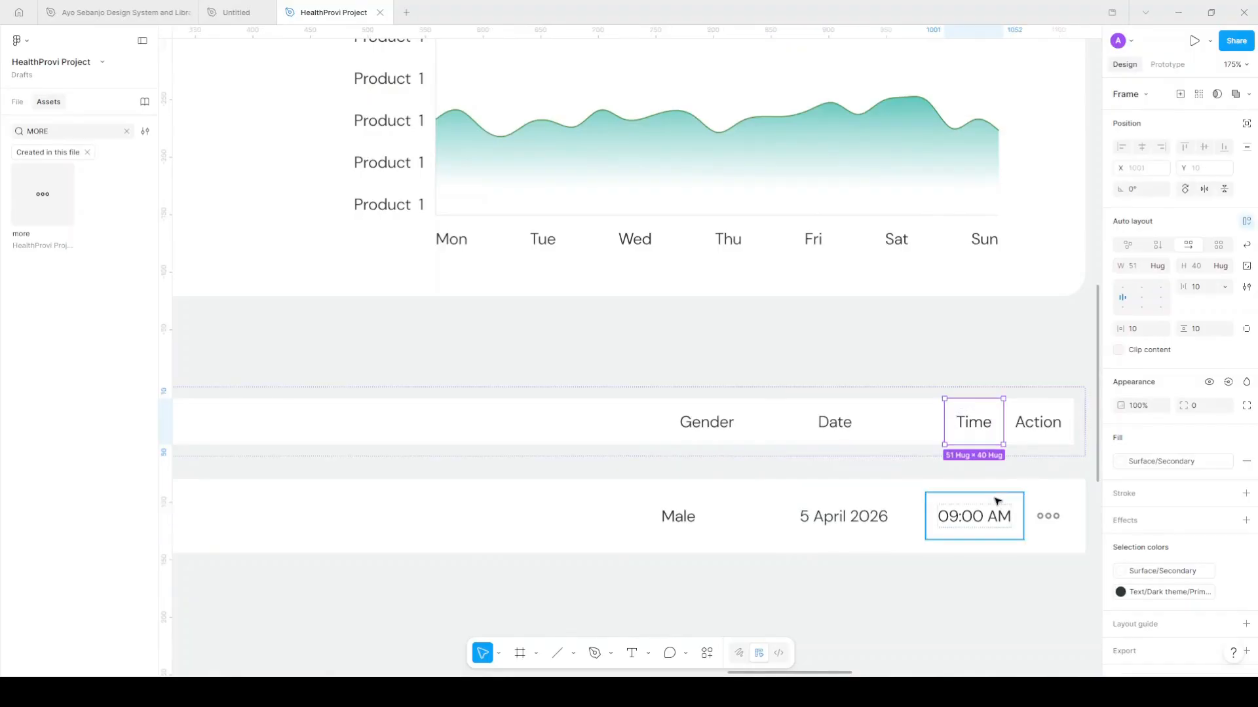
pyautogui.click(1140, 269)
pyautogui.write('1')
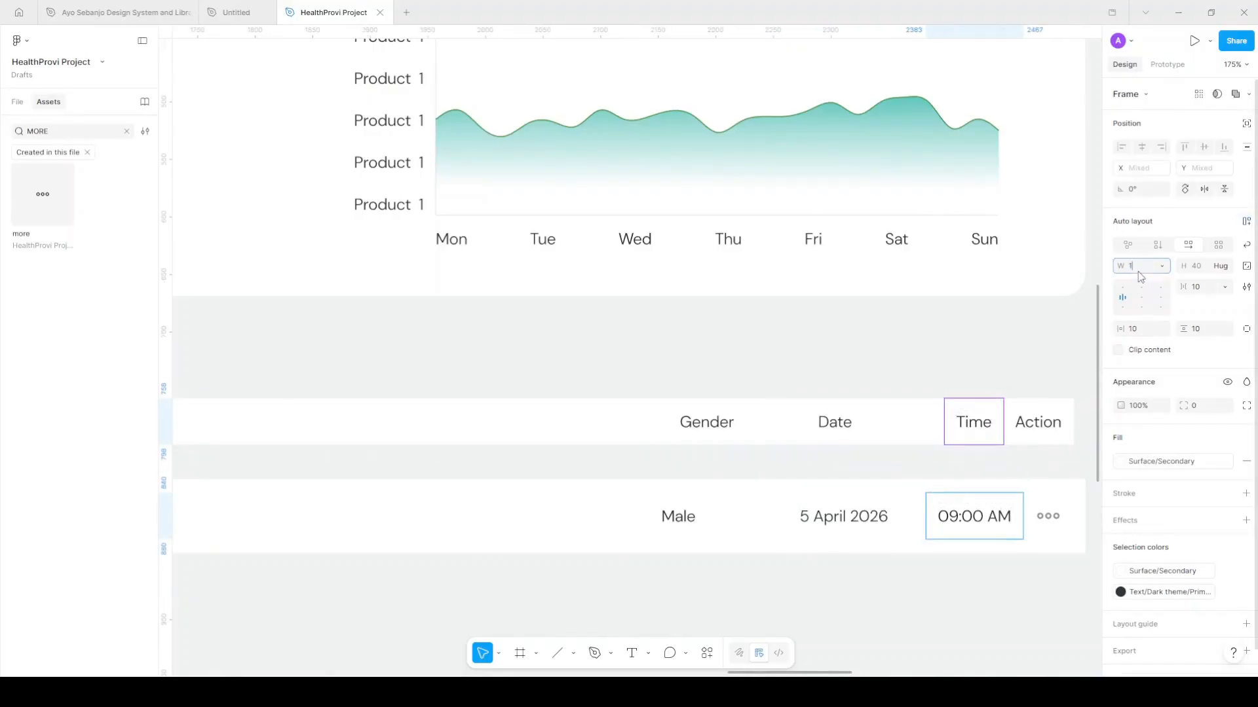
pyautogui.press('Return')
# Set the Action header cell and the dots icon cell to 96 wide
pyautogui.click(1050, 417)
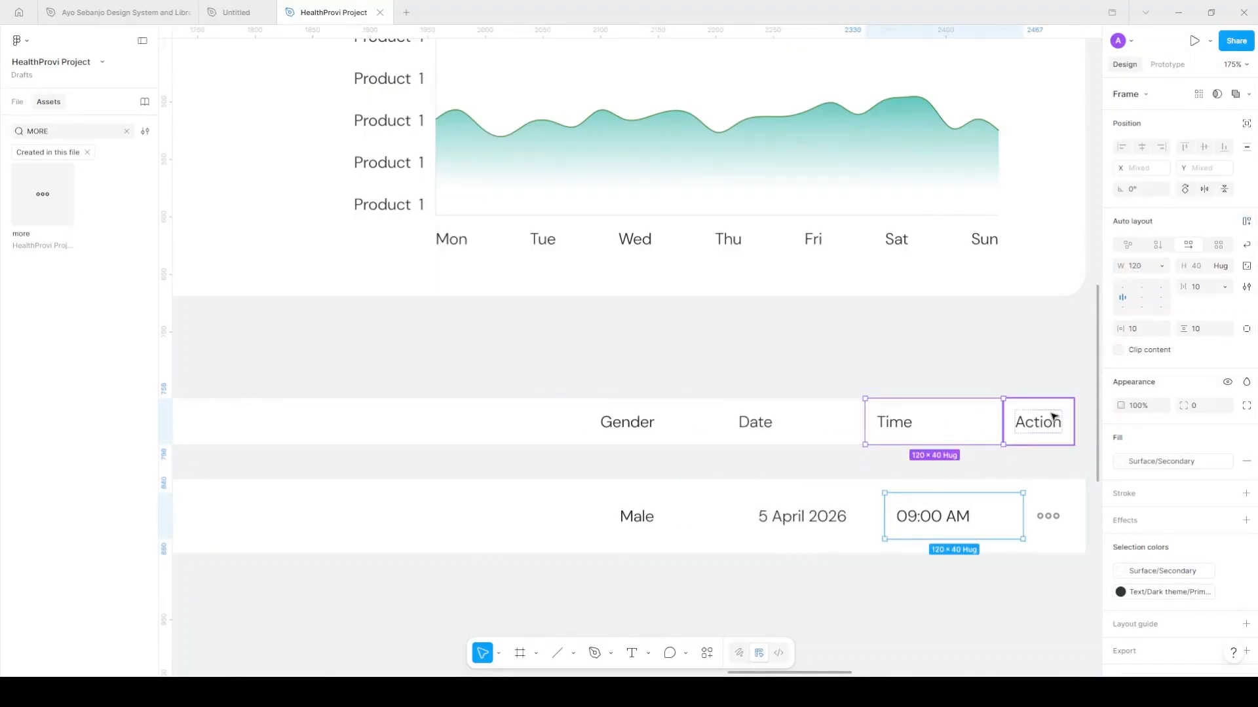
pyautogui.keyDown('shift'); pyautogui.click(1056, 508); pyautogui.keyUp('shift')
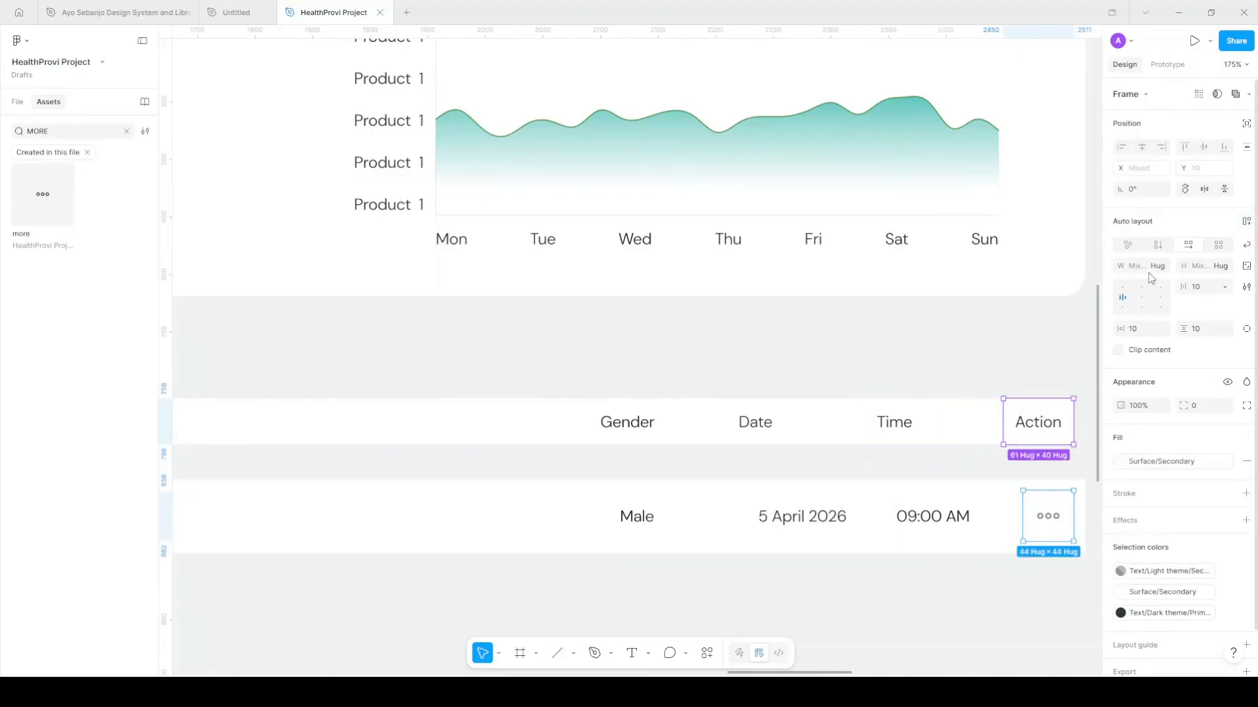
pyautogui.click(1142, 268)
pyautogui.write('96')
pyautogui.press('Return')
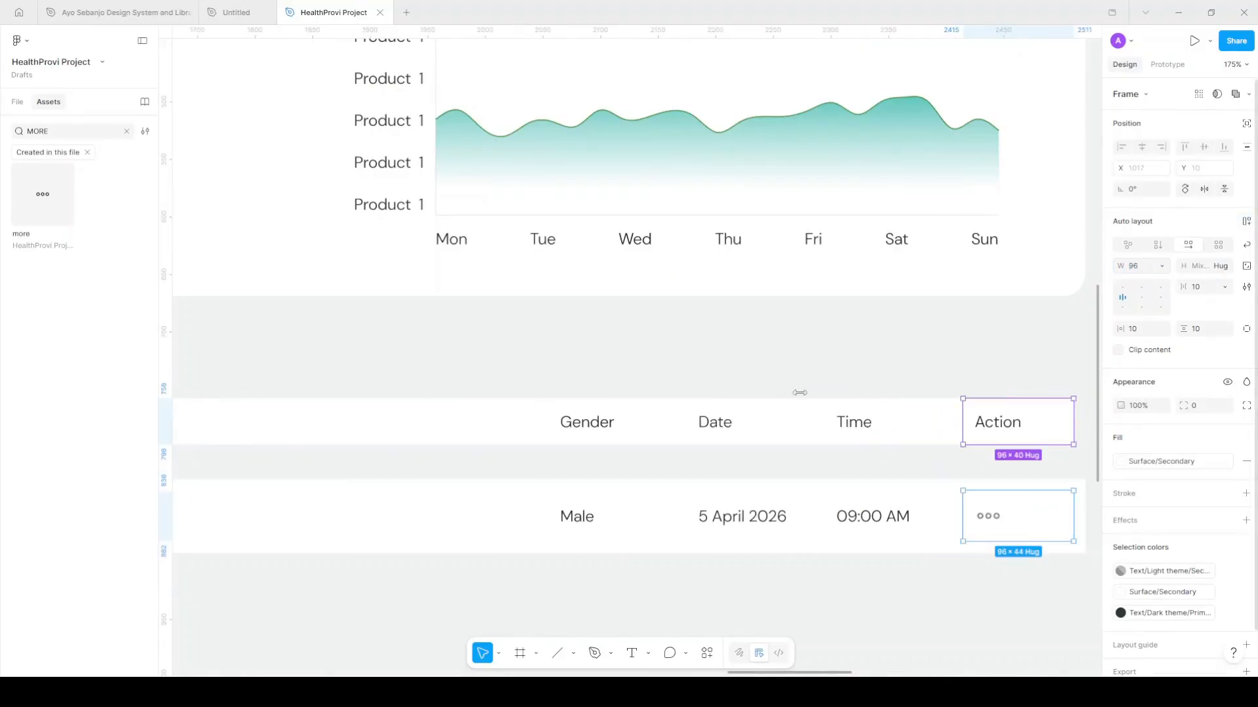
pyautogui.keyDown('ctrl'); pyautogui.scroll(-3, 740, 408); pyautogui.keyUp('ctrl')
pyautogui.keyDown('ctrl'); pyautogui.scroll(-5, 741, 408); pyautogui.keyUp('ctrl')
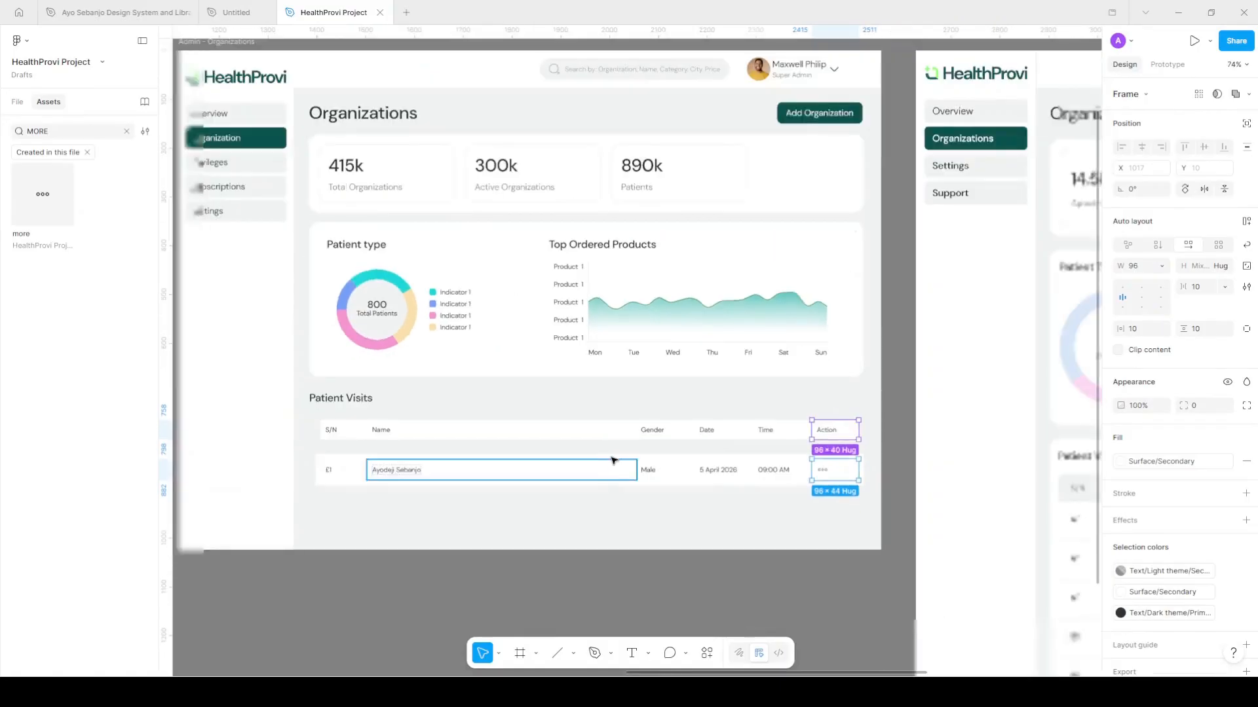
# Give both the header and patient data rows a 12 px auto-layout gap
pyautogui.click(612, 457)
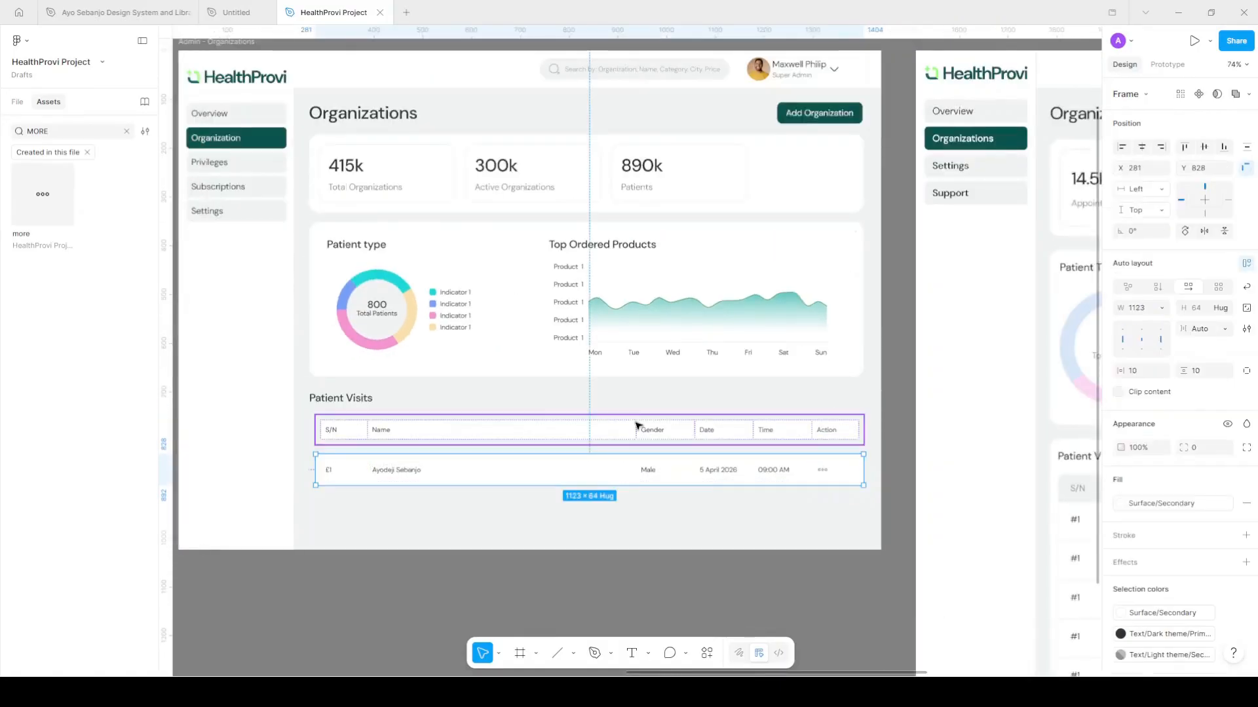
pyautogui.keyDown('shift'); pyautogui.click(613, 433); pyautogui.keyUp('shift')
pyautogui.doubleClick(1123, 395)
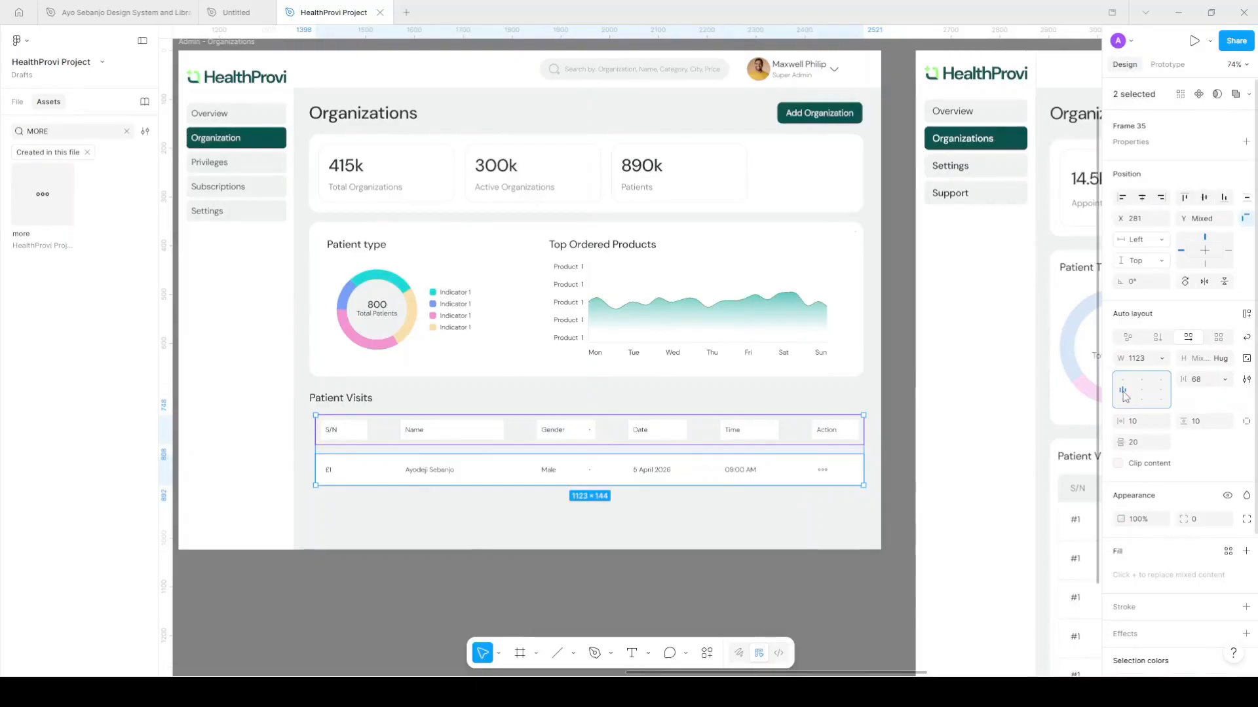
pyautogui.click(1209, 381)
pyautogui.write('12')
pyautogui.press('Return')
# Set both Name cells to 360 wide
pyautogui.scroll(5, 394, 476)
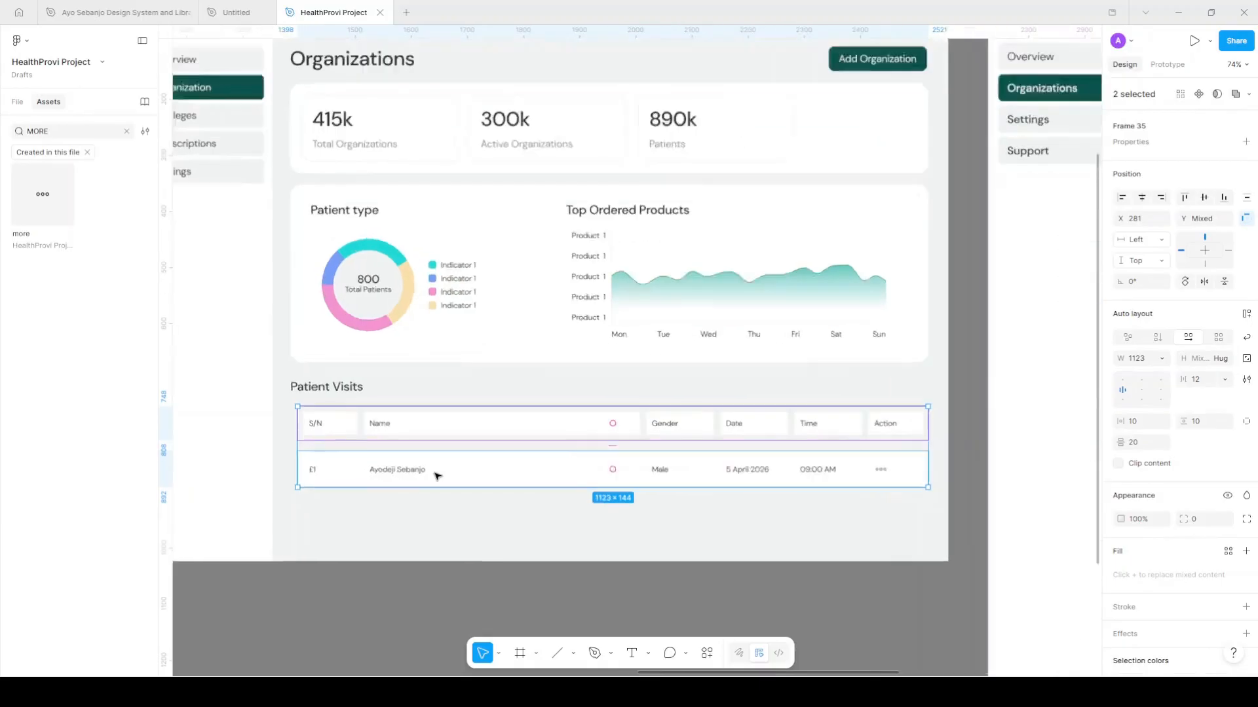
pyautogui.click(632, 407)
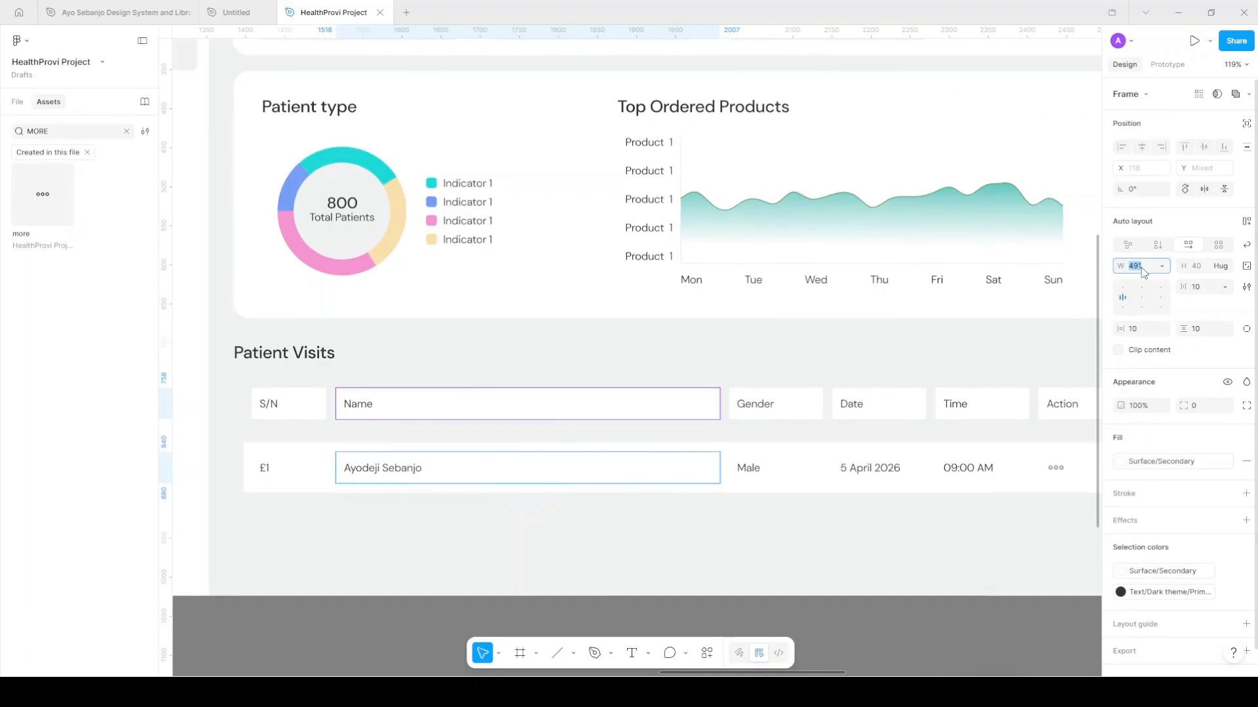
pyautogui.write('360')
pyautogui.press('Return')
# Set the Gender, Date and Time cells in both rows to 180 wide
pyautogui.scroll(-3, 699, 406)
pyautogui.hscroll(2, 699, 410)
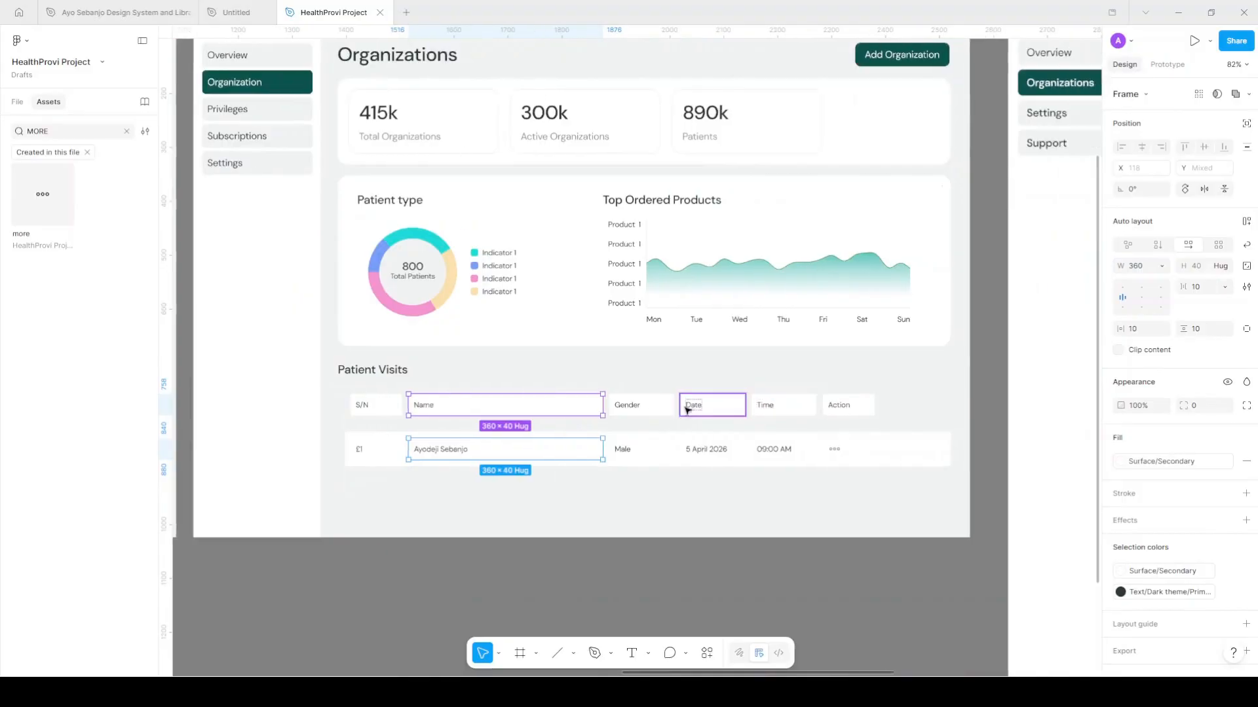
pyautogui.press('Tab')
pyautogui.keyDown('shift'); pyautogui.click(738, 448); pyautogui.keyUp('shift')
pyautogui.keyDown('shift'); pyautogui.click(738, 412); pyautogui.keyUp('shift')
pyautogui.keyDown('shift'); pyautogui.click(783, 405); pyautogui.keyUp('shift')
pyautogui.keyDown('shift'); pyautogui.click(811, 450); pyautogui.keyUp('shift')
pyautogui.click(1134, 268)
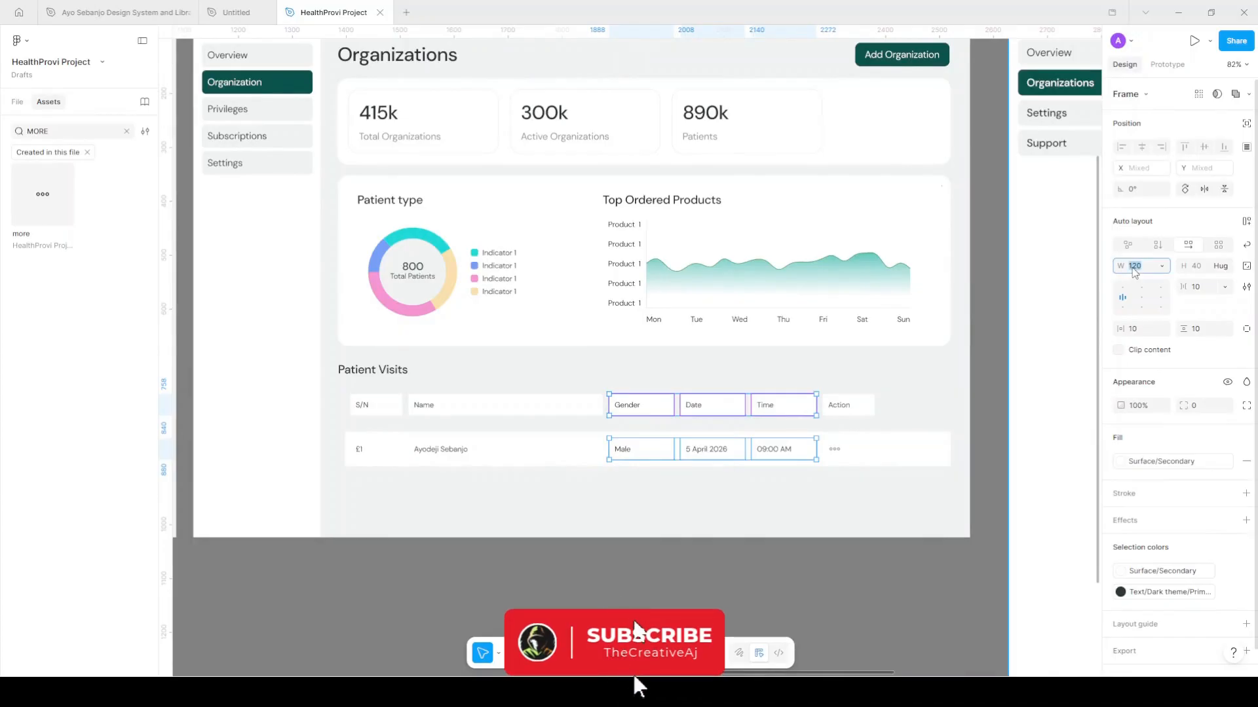
pyautogui.write('280')
pyautogui.press('Return')
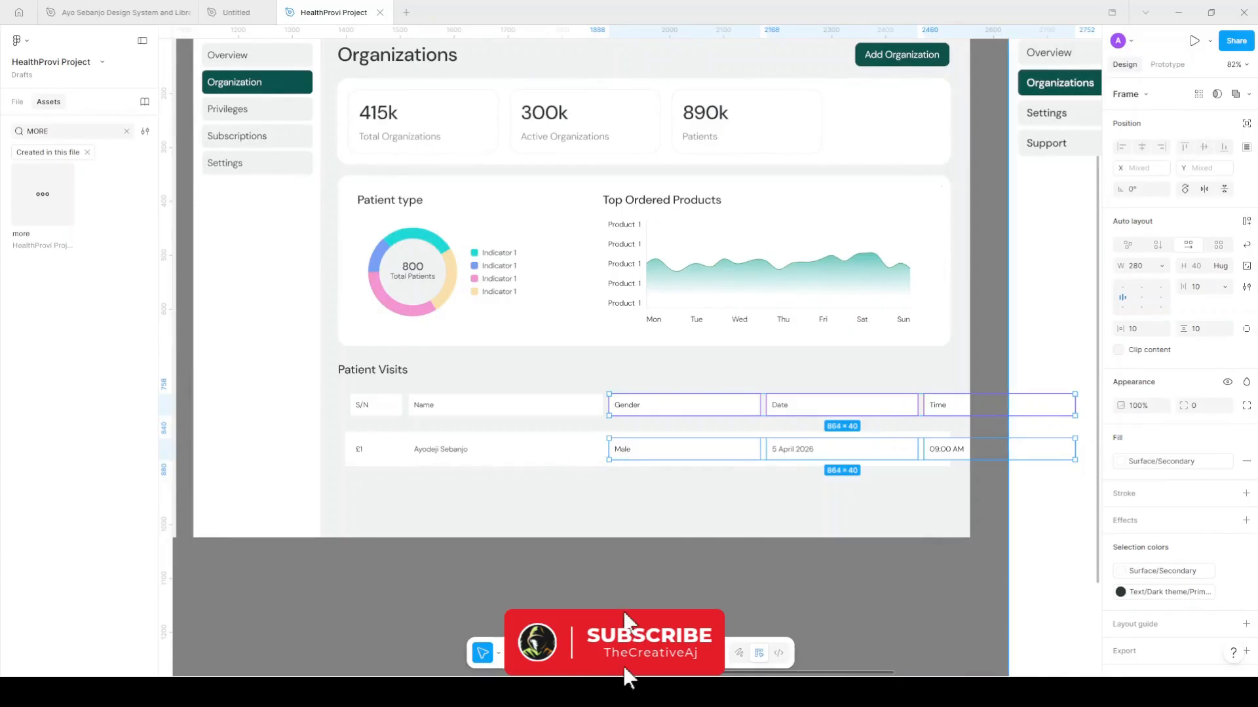
pyautogui.hotkey('ctrl', 'z')
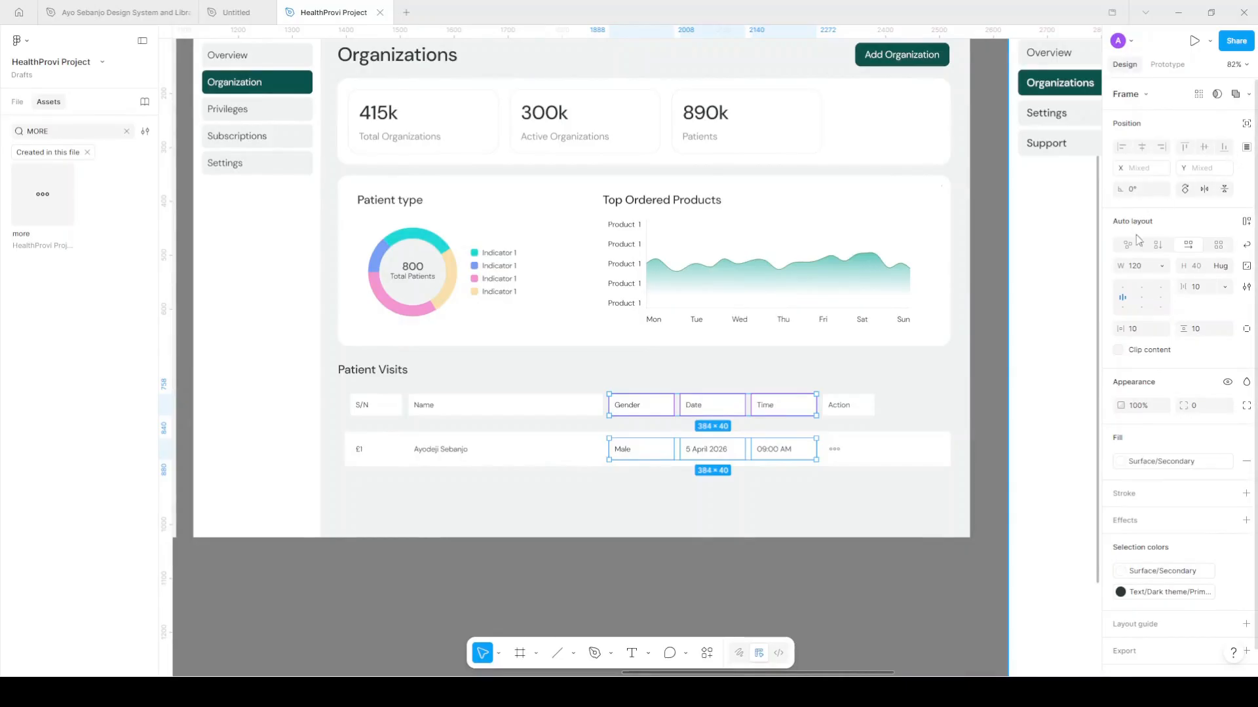
pyautogui.click(1148, 270)
pyautogui.write('180')
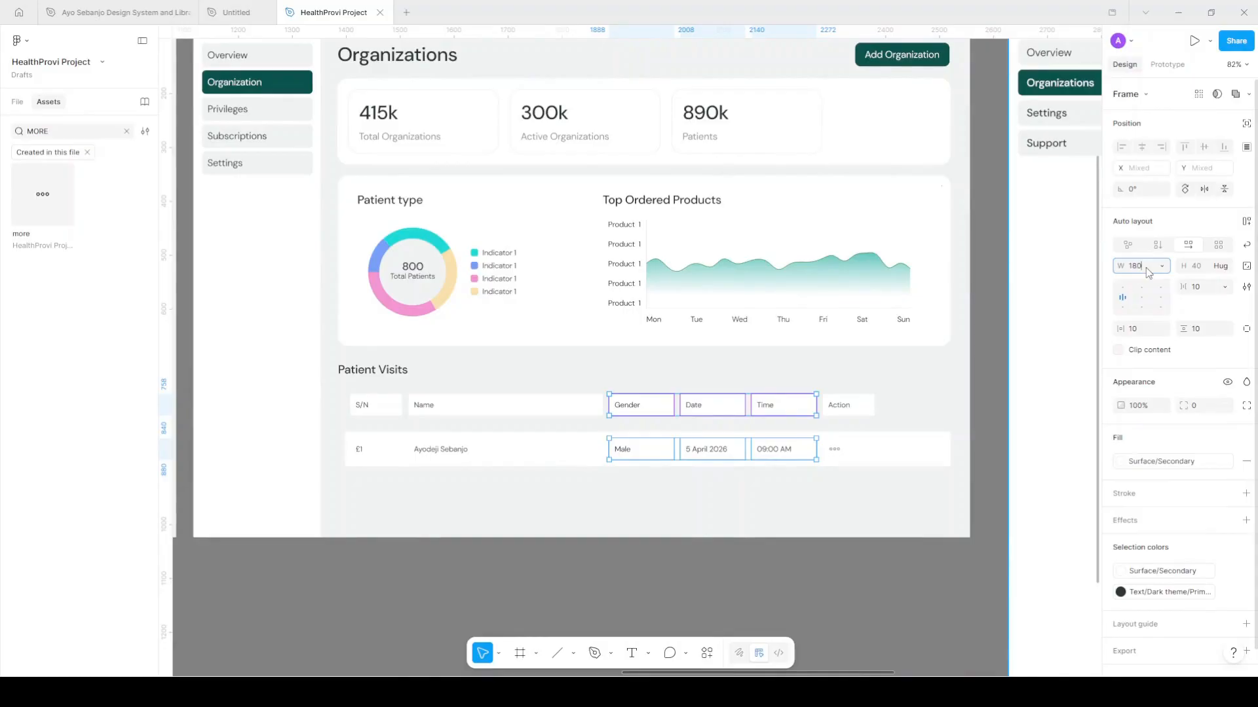
pyautogui.press('Return')
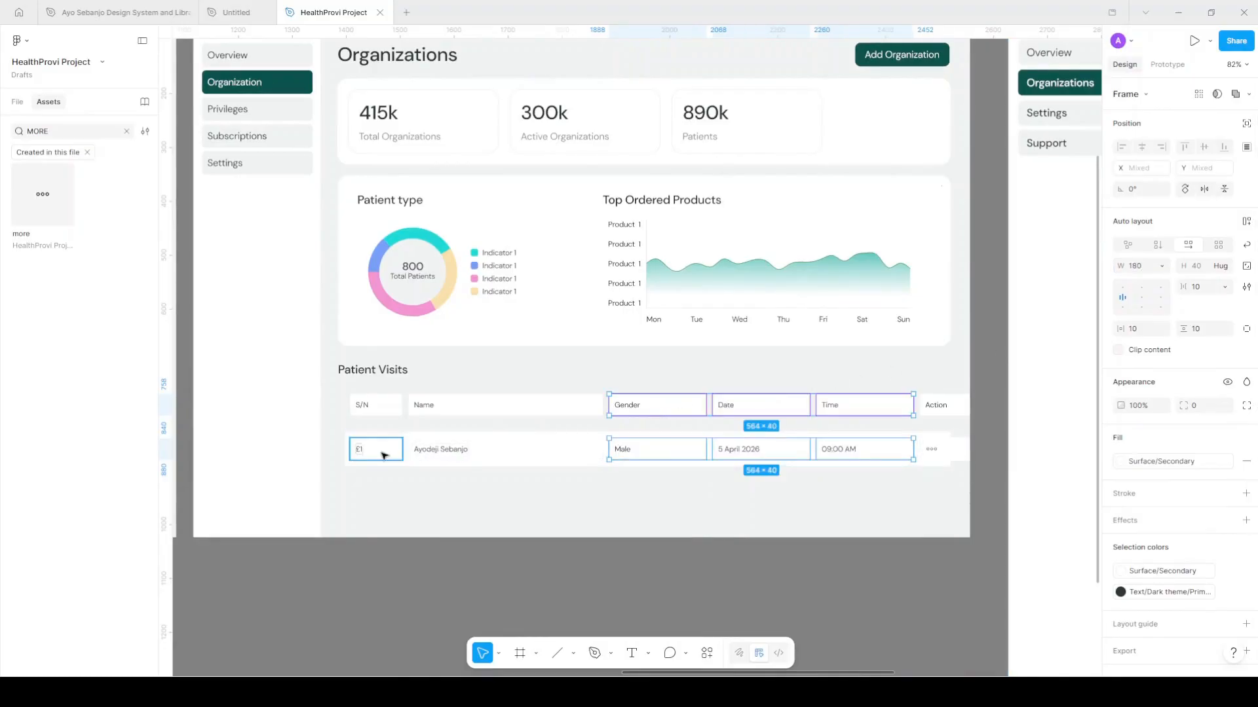
# Narrow the Time header and 09:00 AM cell to 100 wide
pyautogui.click(861, 448)
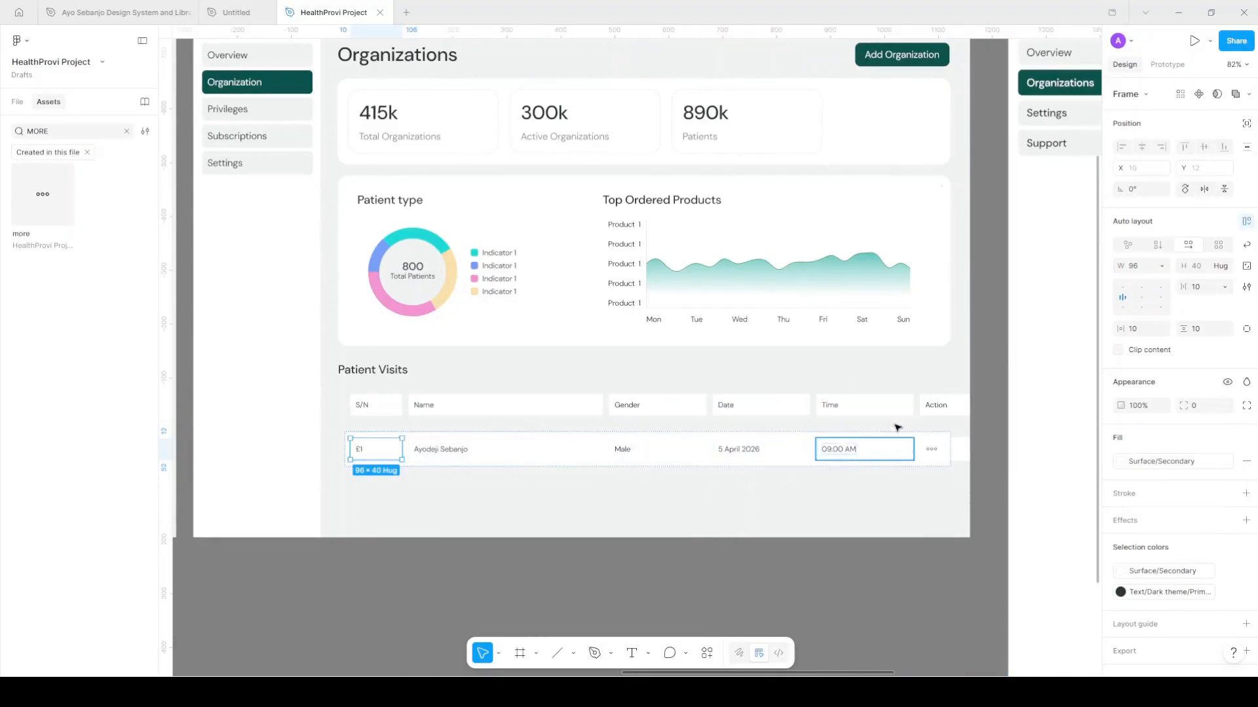
pyautogui.keyDown('shift'); pyautogui.click(892, 406); pyautogui.keyUp('shift')
pyautogui.click(1147, 267)
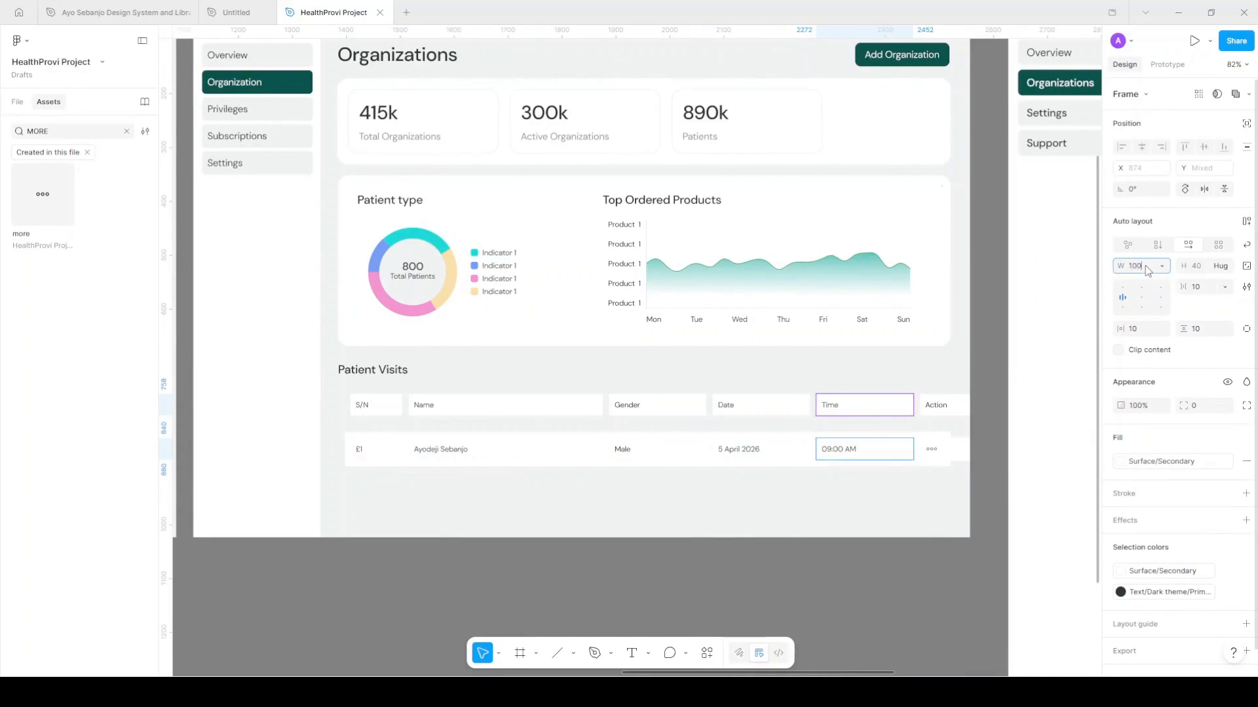
pyautogui.press('Return')
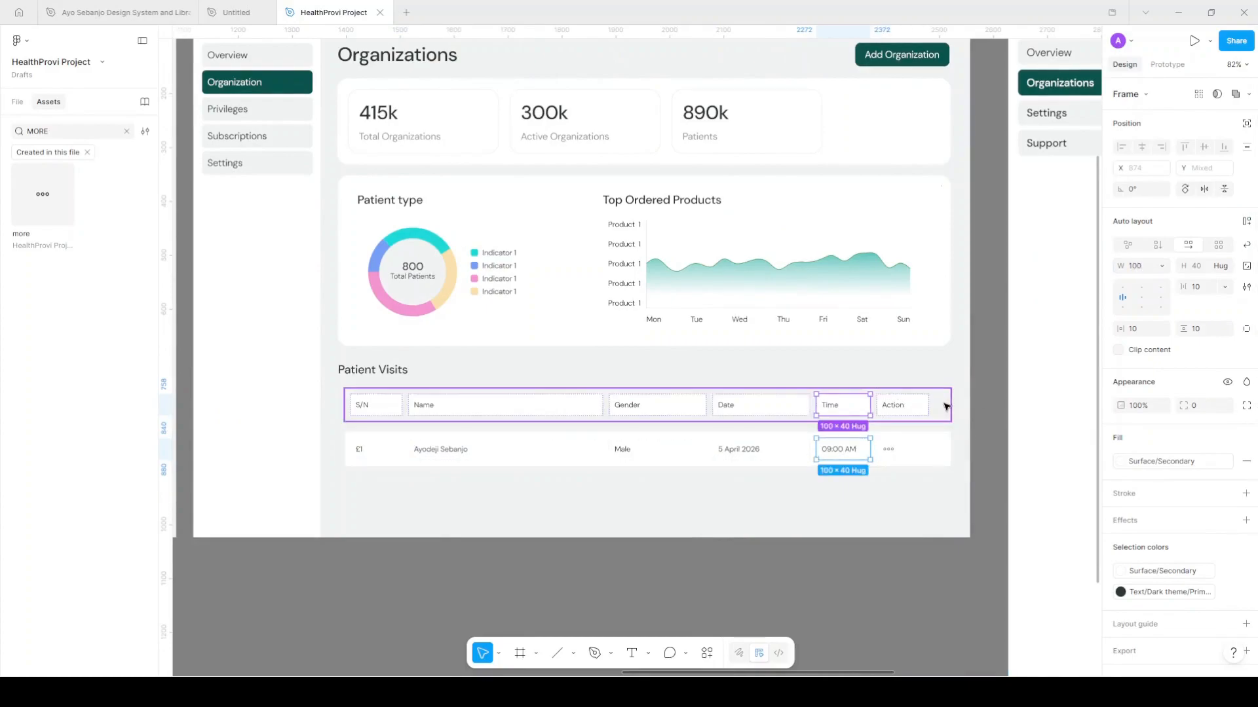
# Make both Action cells Fill container so they take the remaining 127 px
pyautogui.click(927, 407)
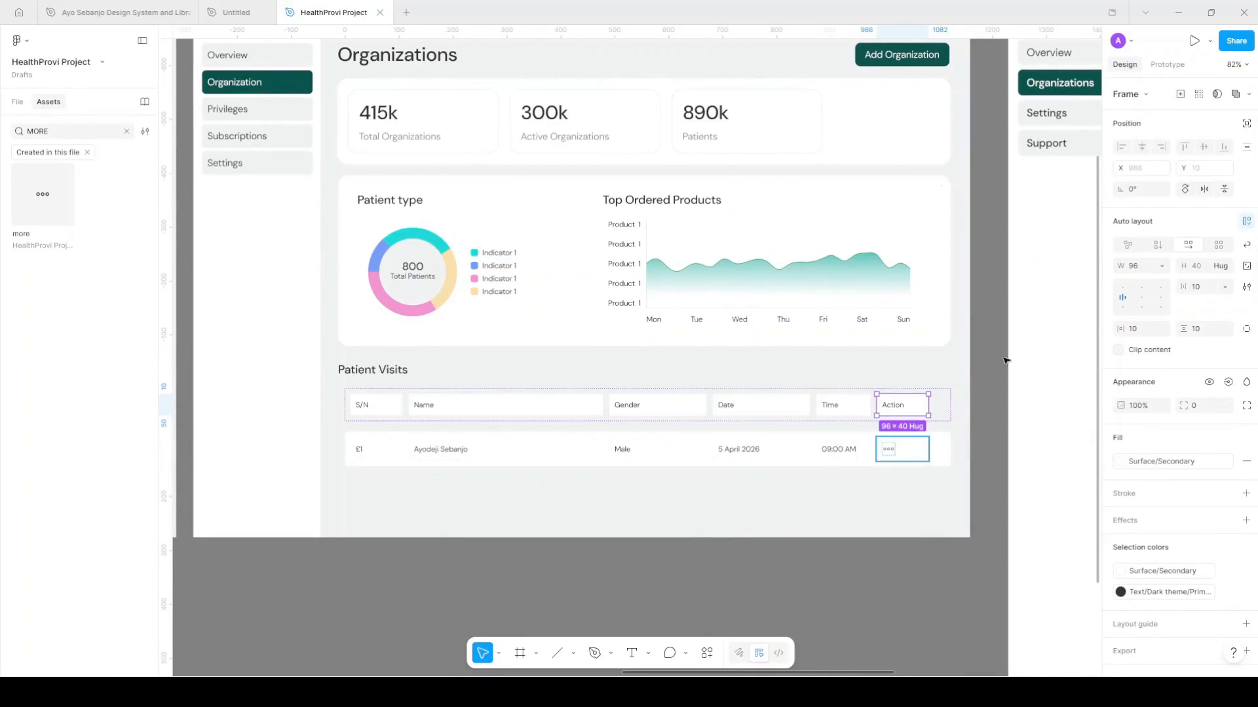
pyautogui.keyDown('shift'); pyautogui.click(907, 451); pyautogui.keyUp('shift')
pyautogui.click(1163, 267)
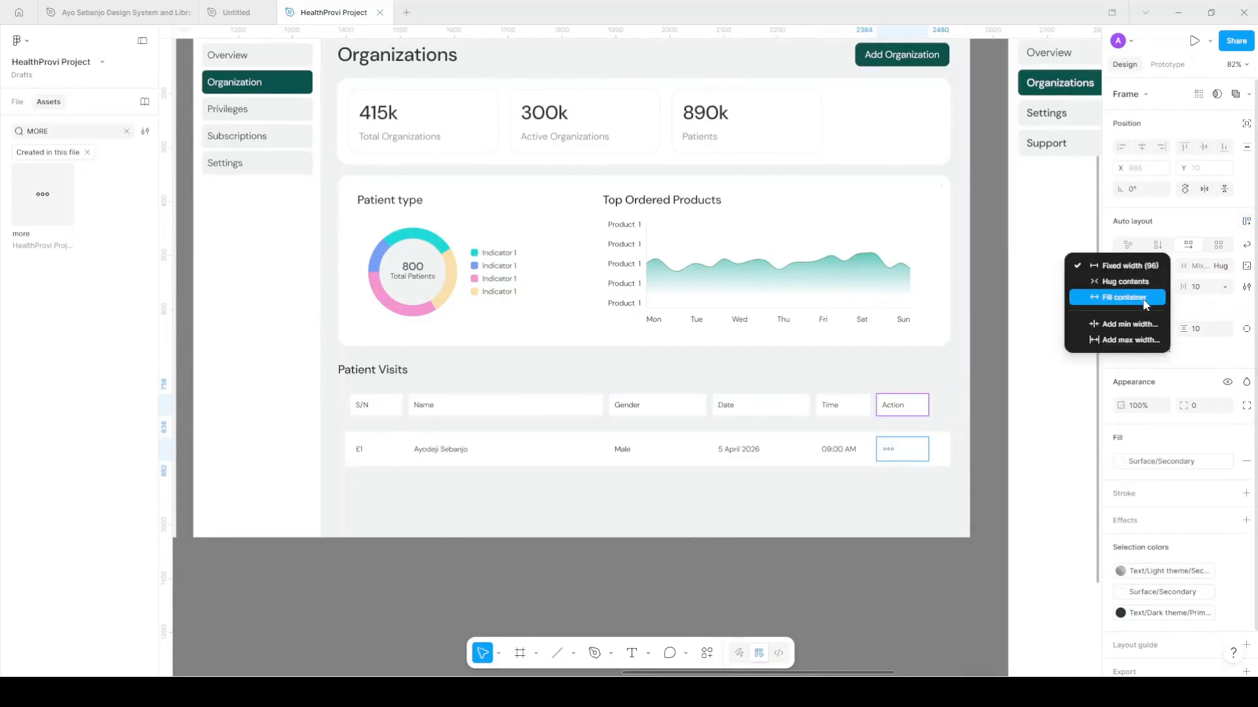
pyautogui.click(1143, 300)
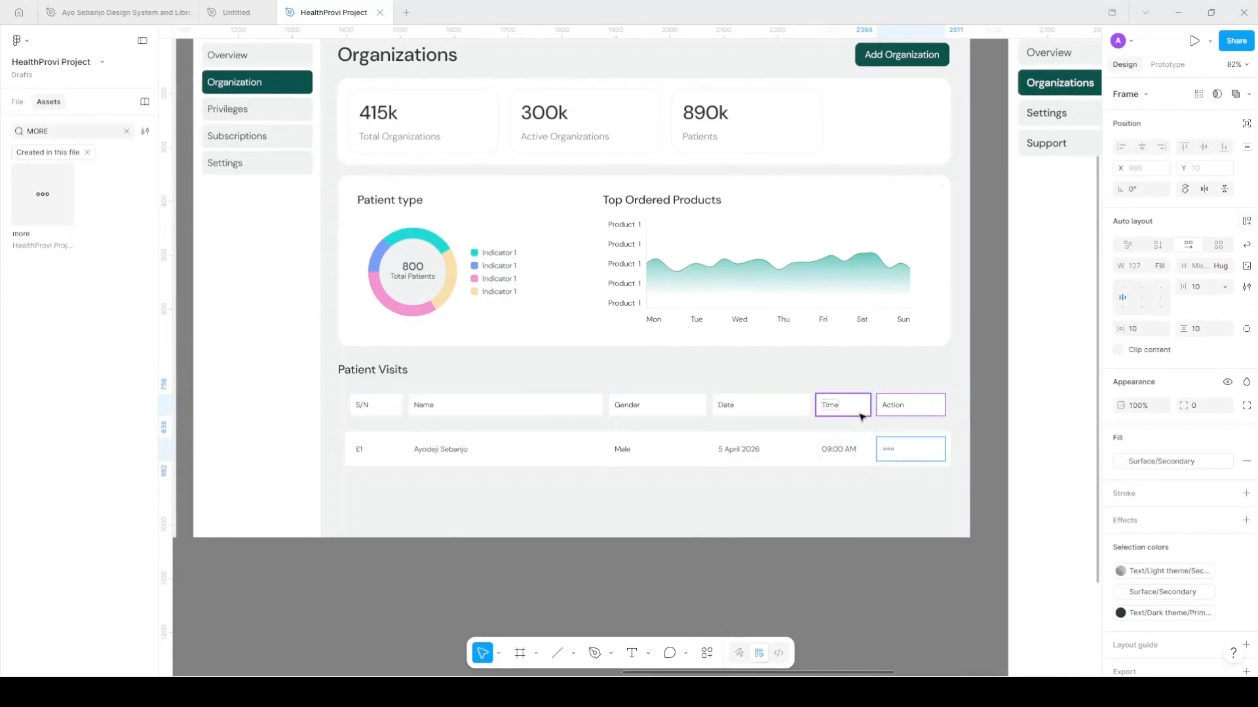
pyautogui.scroll(3, 863, 412)
pyautogui.scroll(2, 878, 407)
pyautogui.click(881, 406)
pyautogui.scroll(-3, 903, 407)
pyautogui.scroll(-3, 902, 407)
pyautogui.click(775, 448)
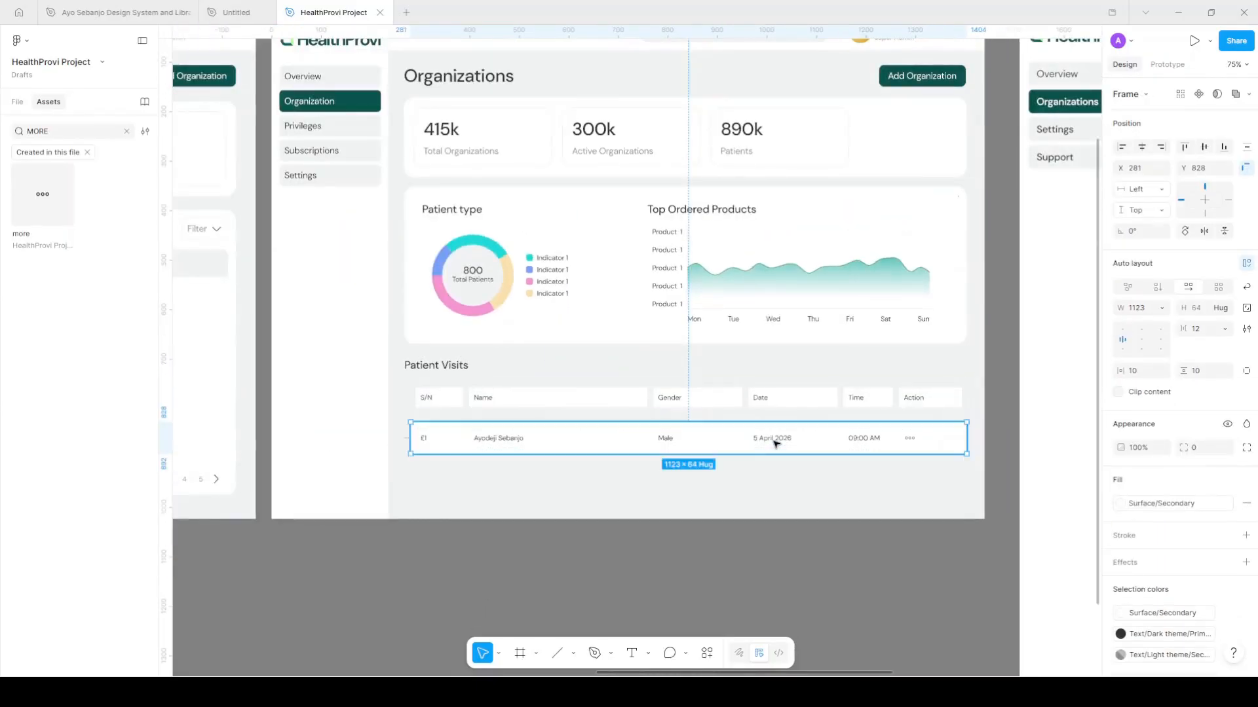
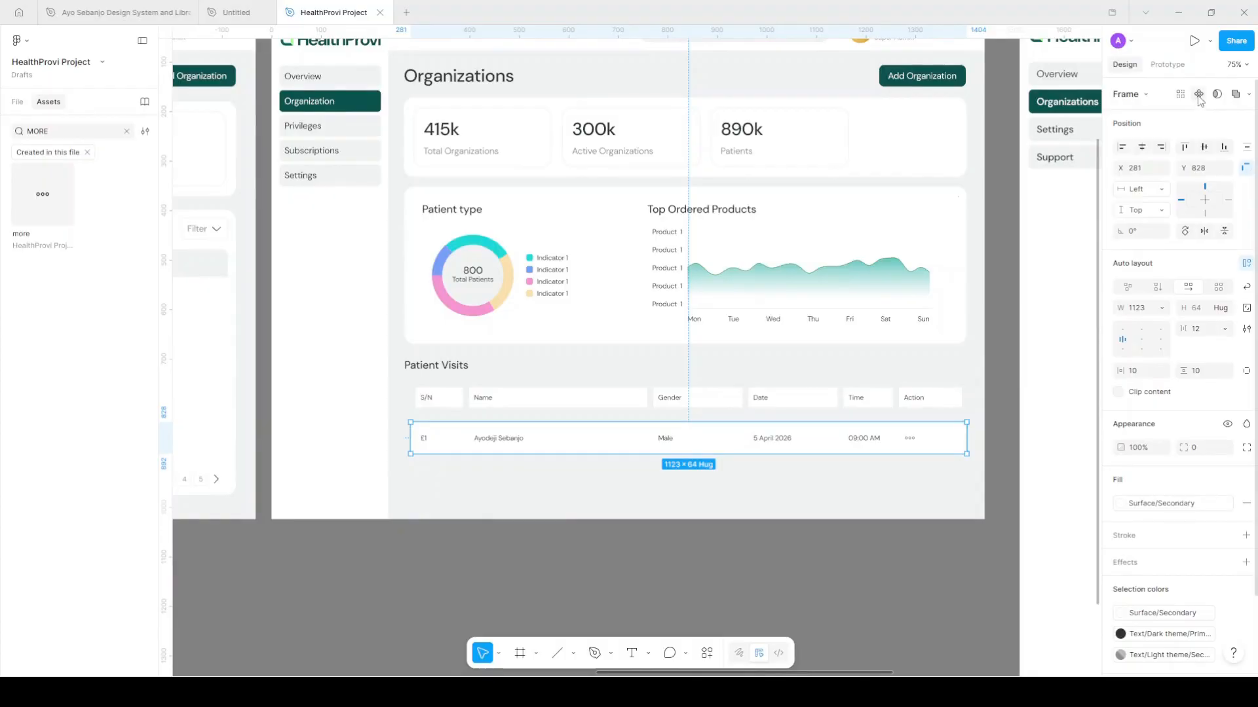
# Turn the data row into a component and duplicate it into three stacked rows
pyautogui.hotkey('ctrl', 'alt', 'k')
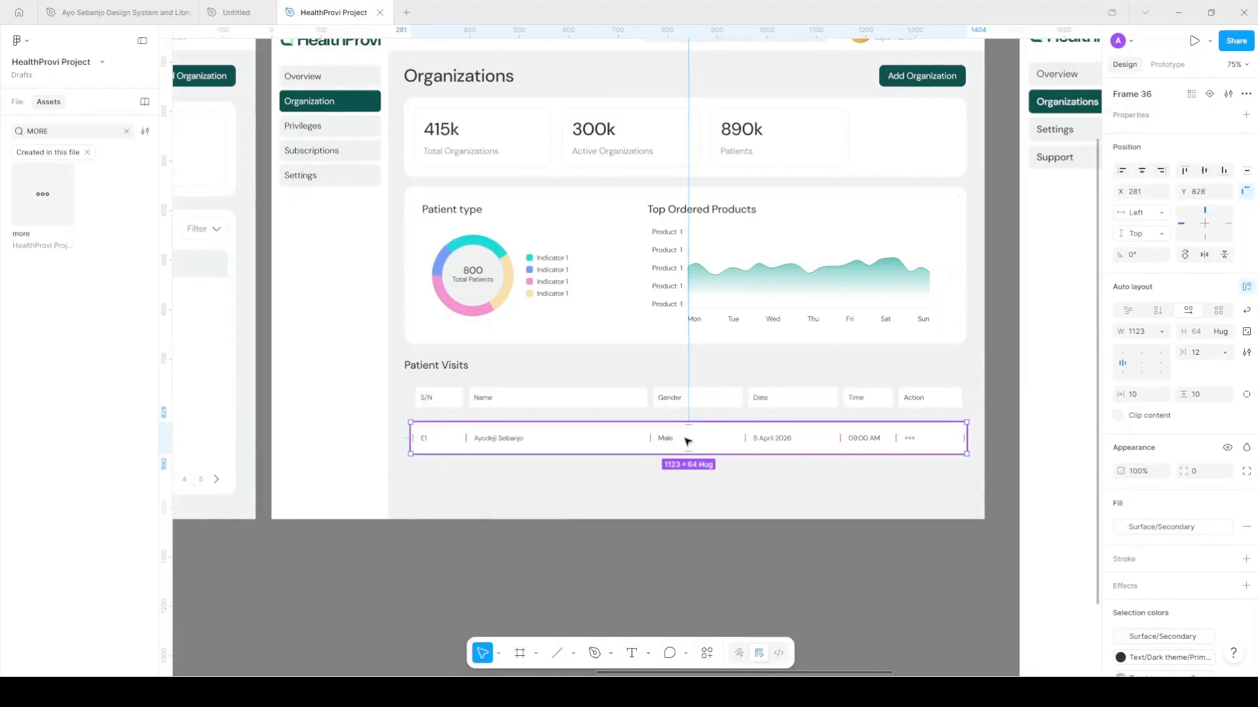
pyautogui.moveTo(701, 435); pyautogui.dragTo(713, 474)
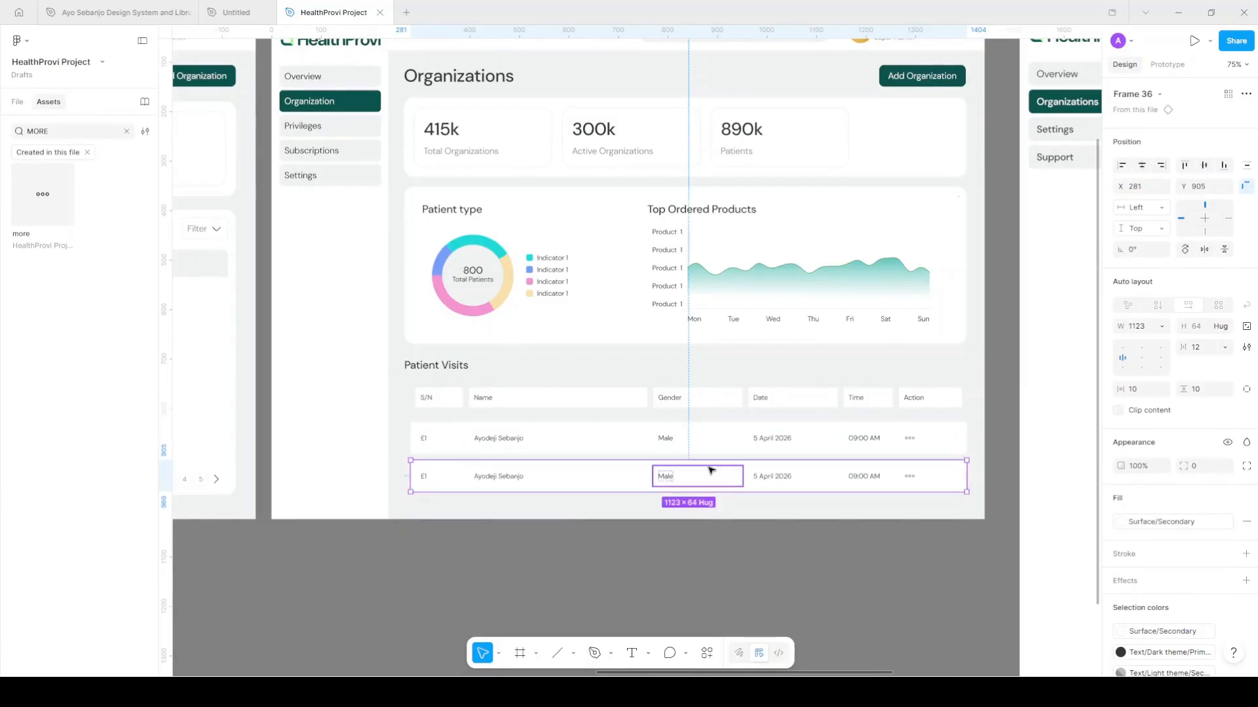
pyautogui.hotkey('ctrl', 'd')
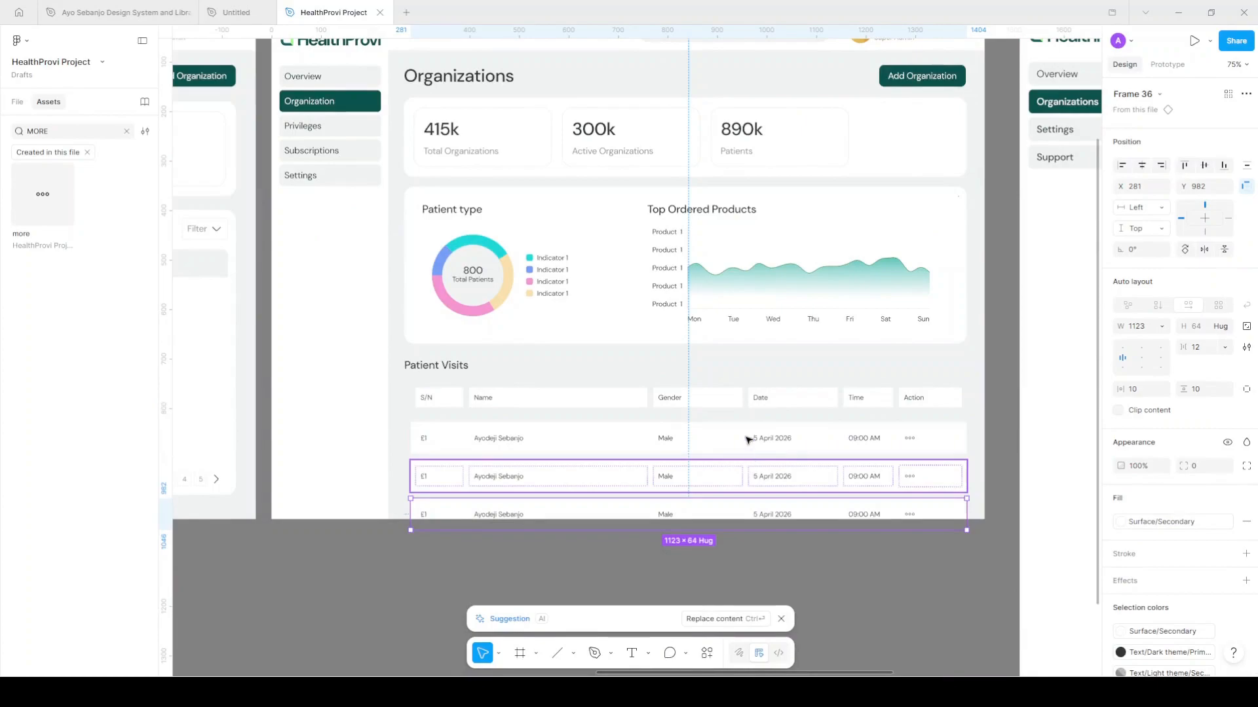
# Wrap the three data rows in a vertical auto layout with a 4 px gap
pyautogui.hotkey('ctrl', 'a')
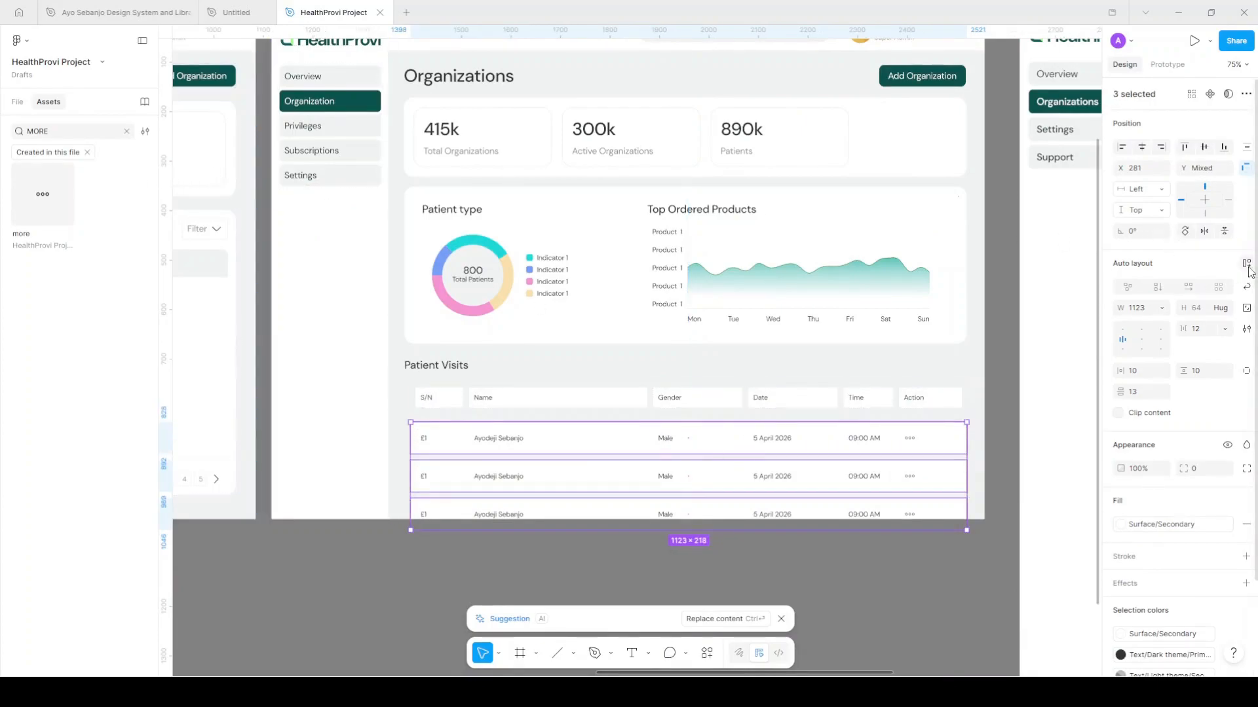
pyautogui.hotkey('shift', 'a')
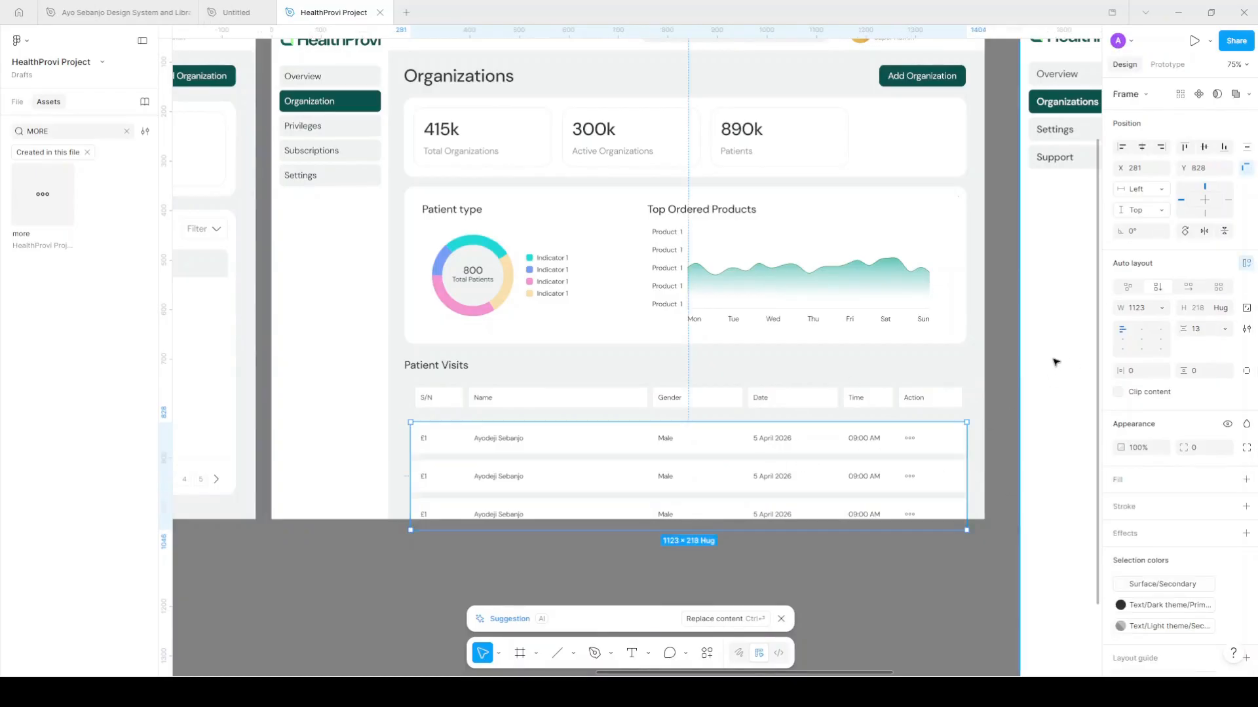
pyautogui.click(1200, 335)
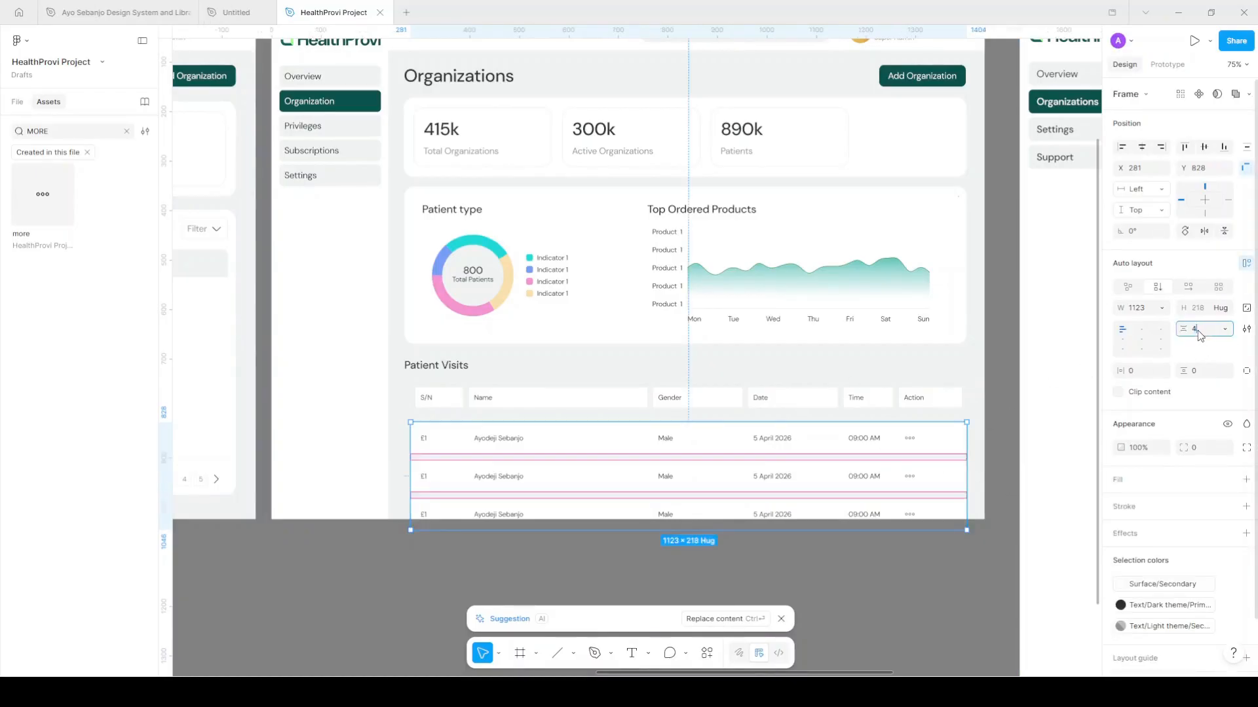
pyautogui.write('4')
pyautogui.press('Return')
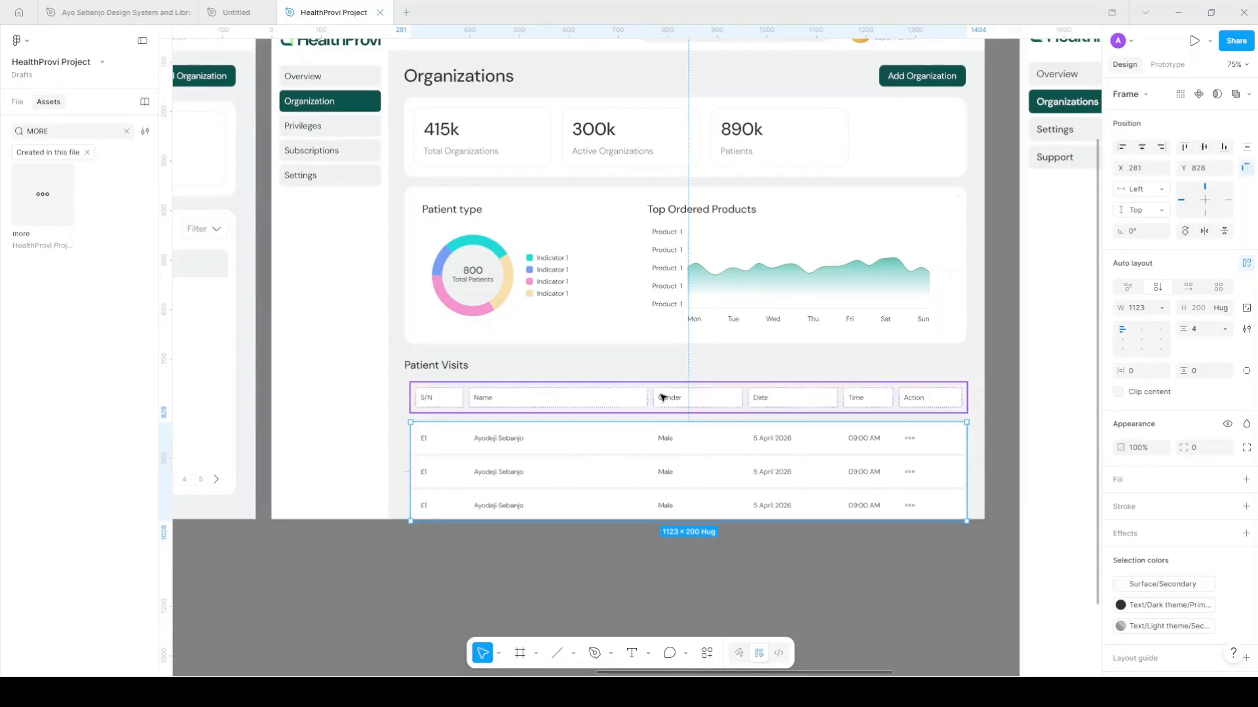
# Move the header row into the table, above the first data row
pyautogui.click(691, 404)
pyautogui.scroll(5, 692, 459)
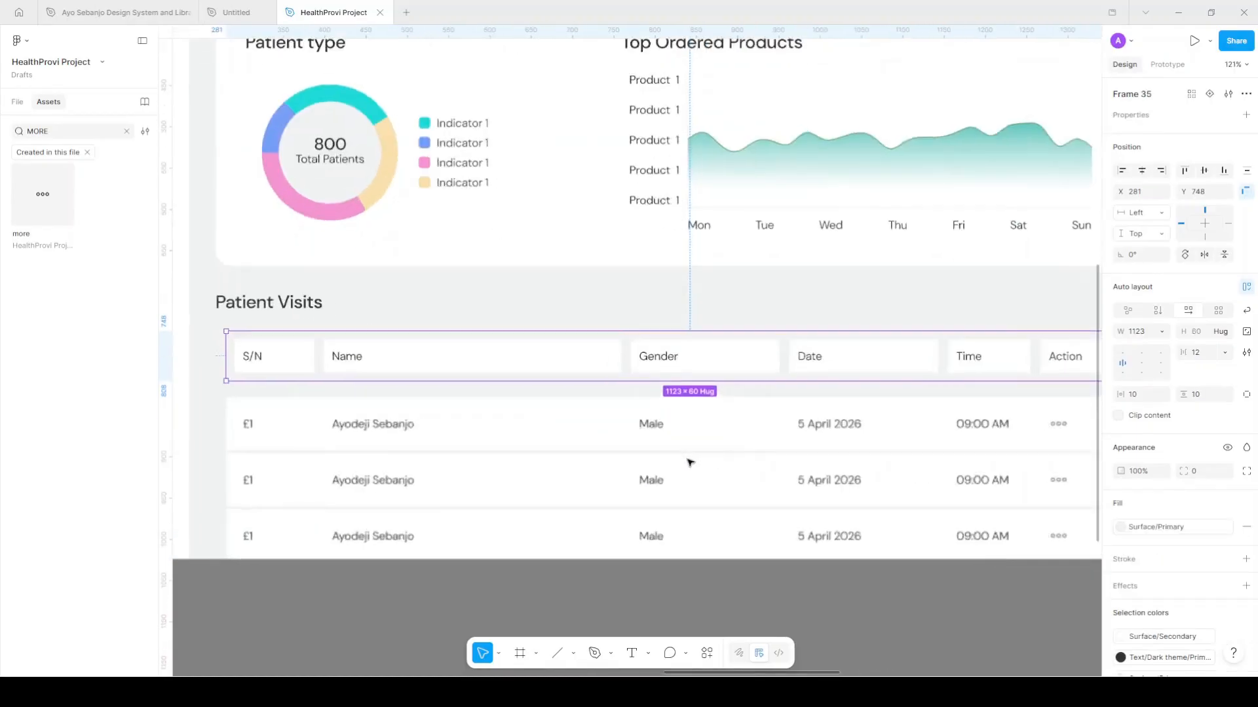
pyautogui.moveTo(747, 283); pyautogui.dragTo(758, 480)
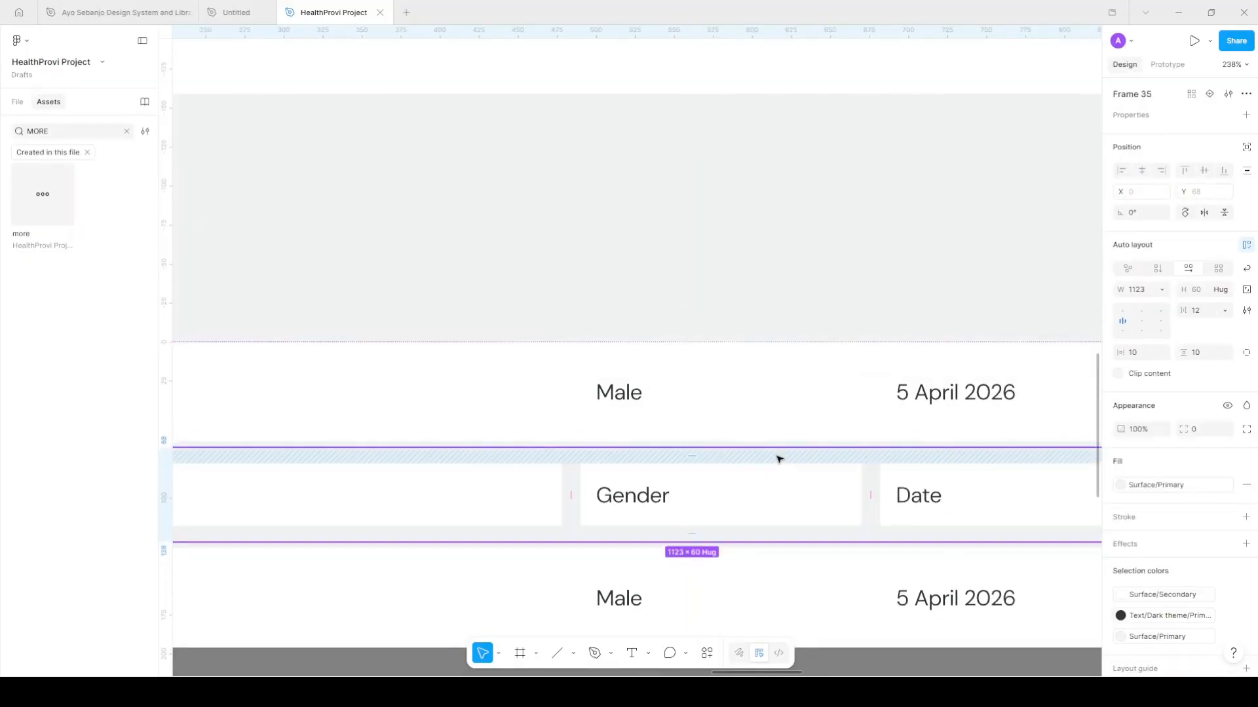
pyautogui.press('Up')
pyautogui.scroll(-2, 763, 359)
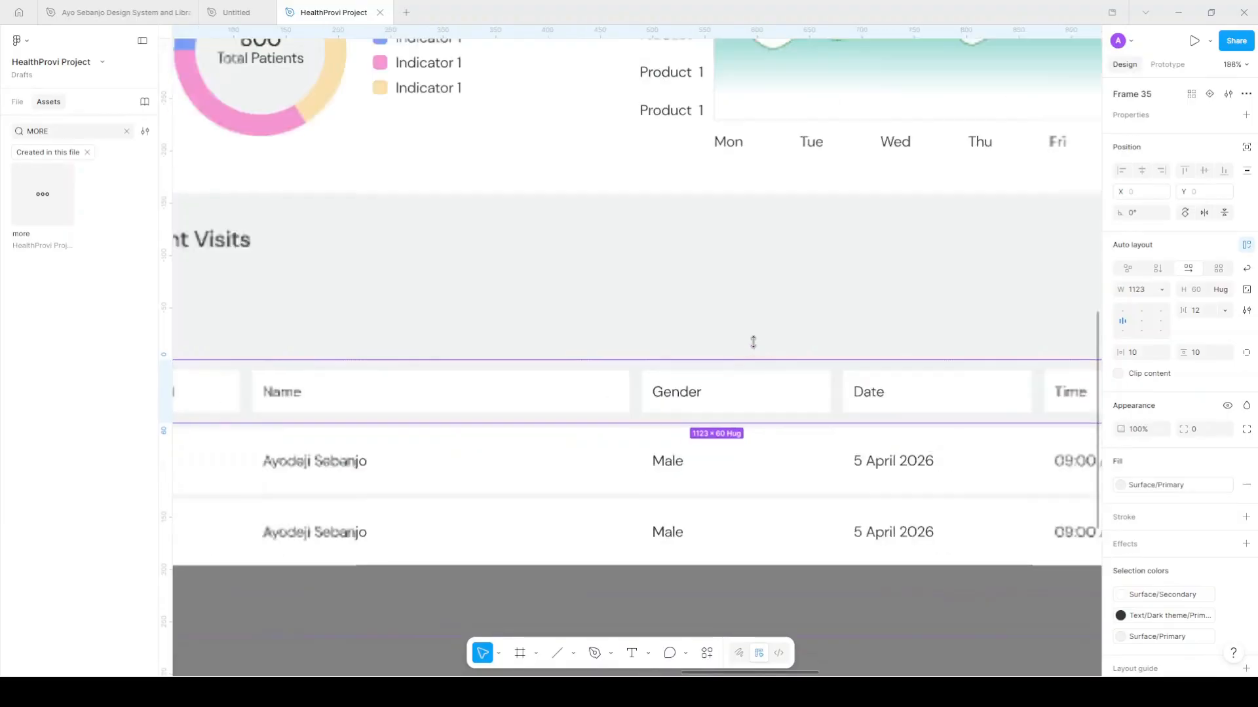
pyautogui.scroll(-3, 754, 345)
# Move the table up directly beneath the Patient Visits heading
pyautogui.press('Escape')
pyautogui.click(576, 446)
pyautogui.moveTo(575, 446); pyautogui.dragTo(561, 365)
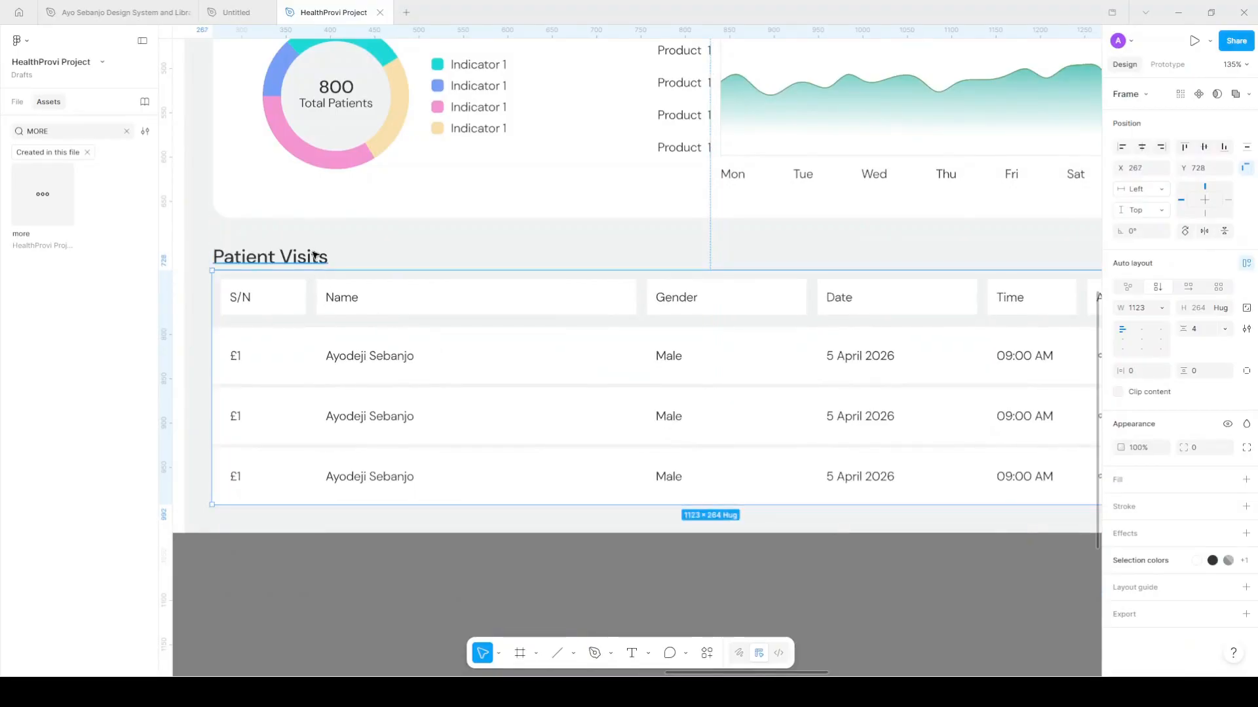
pyautogui.hotkey('shift', '0')
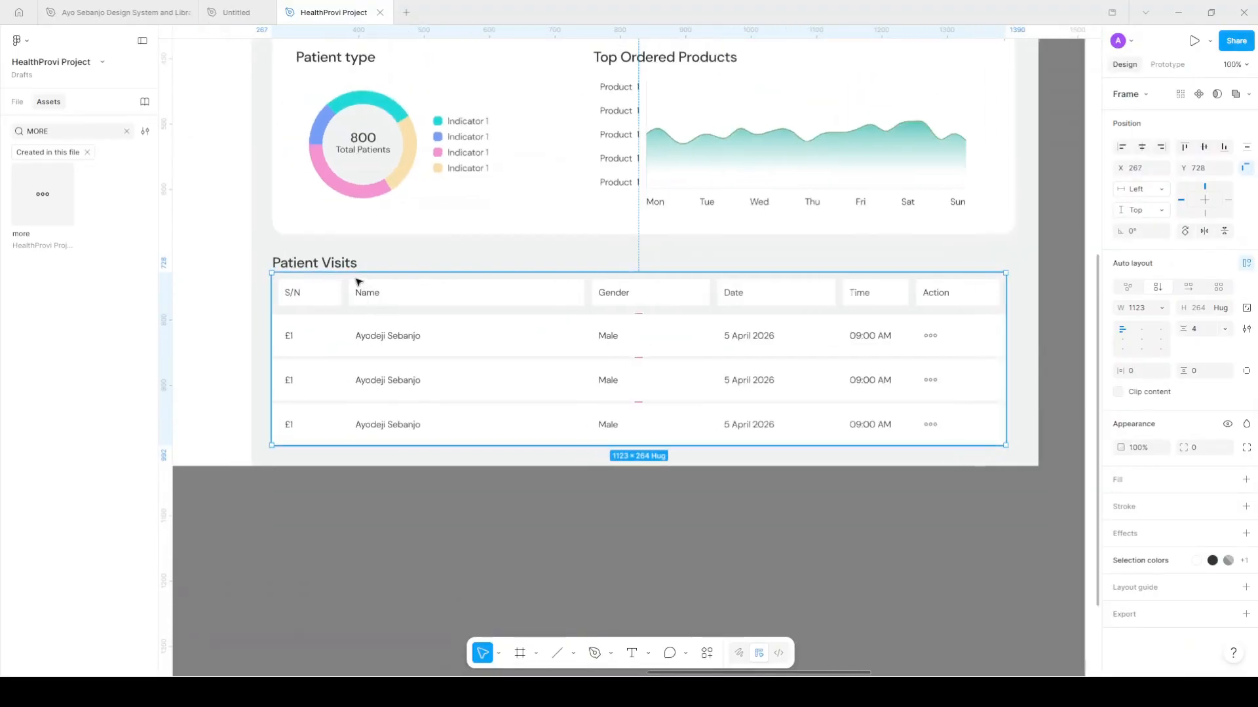
# Wrap the Patient Visits heading and table in auto layout with a 16 px gap
pyautogui.keyDown('shift'); pyautogui.click(378, 270); pyautogui.keyUp('shift')
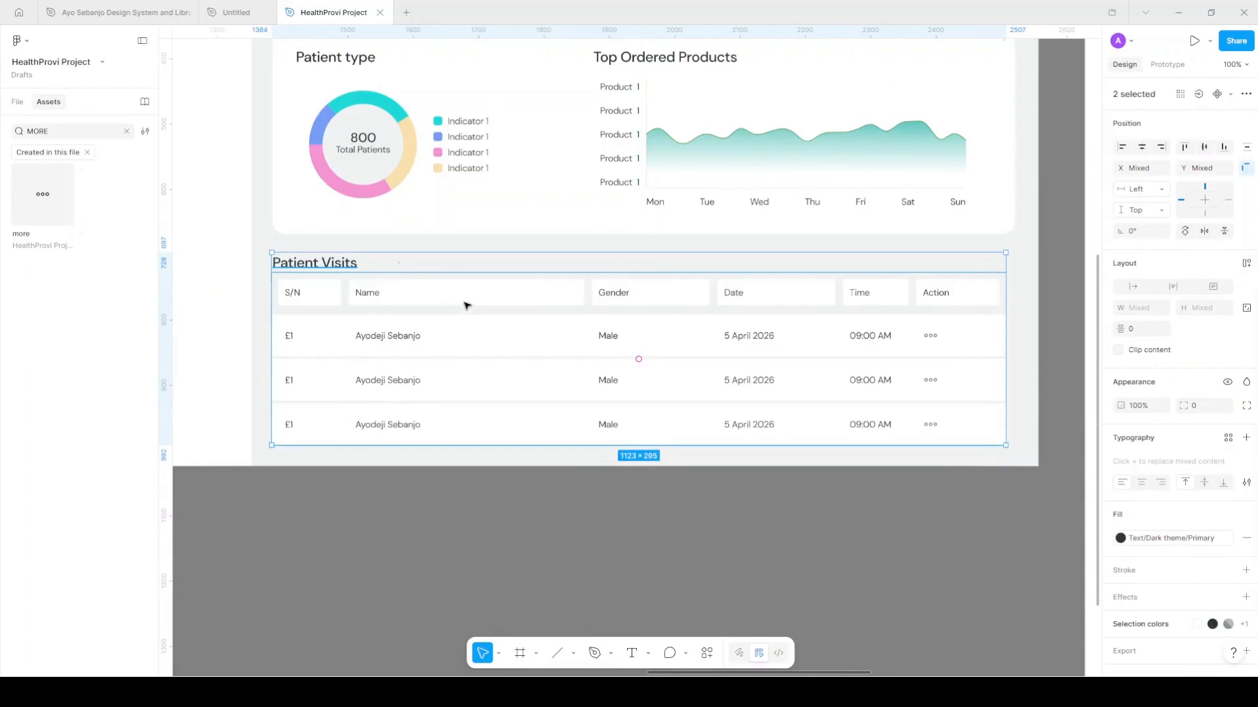
pyautogui.hotkey('shift', 'a')
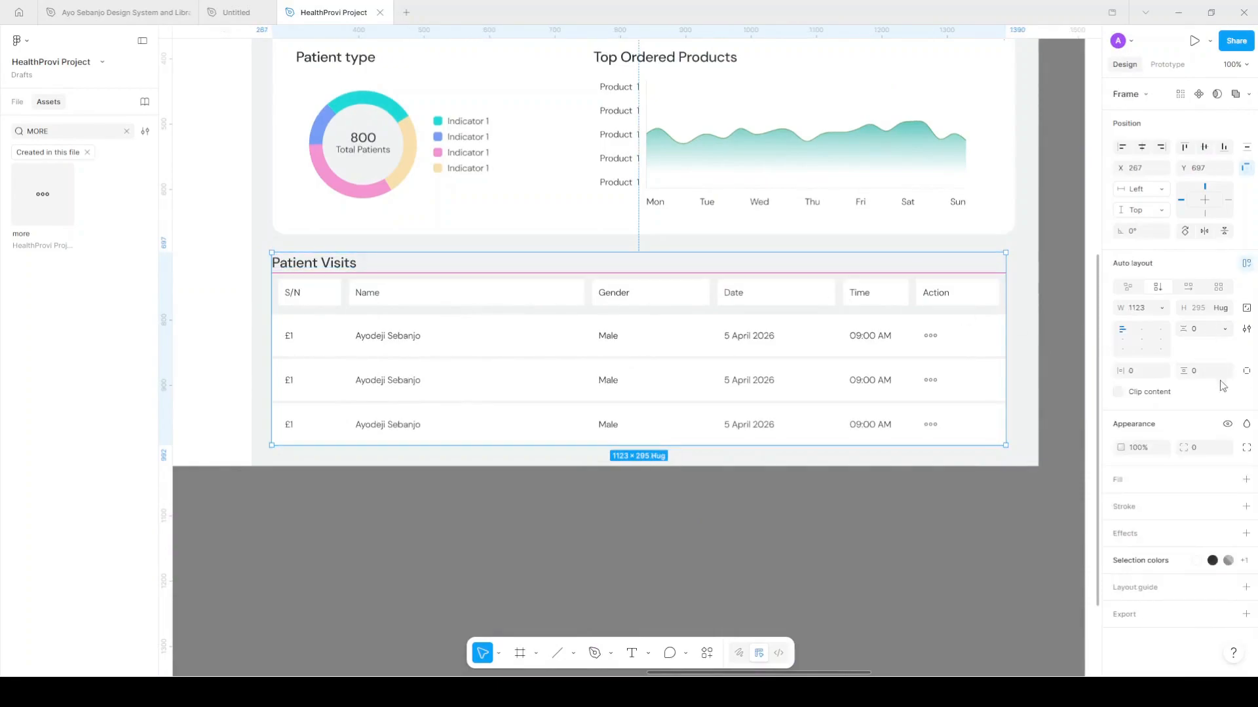
pyautogui.click(1211, 333)
pyautogui.write('16')
pyautogui.press('Return')
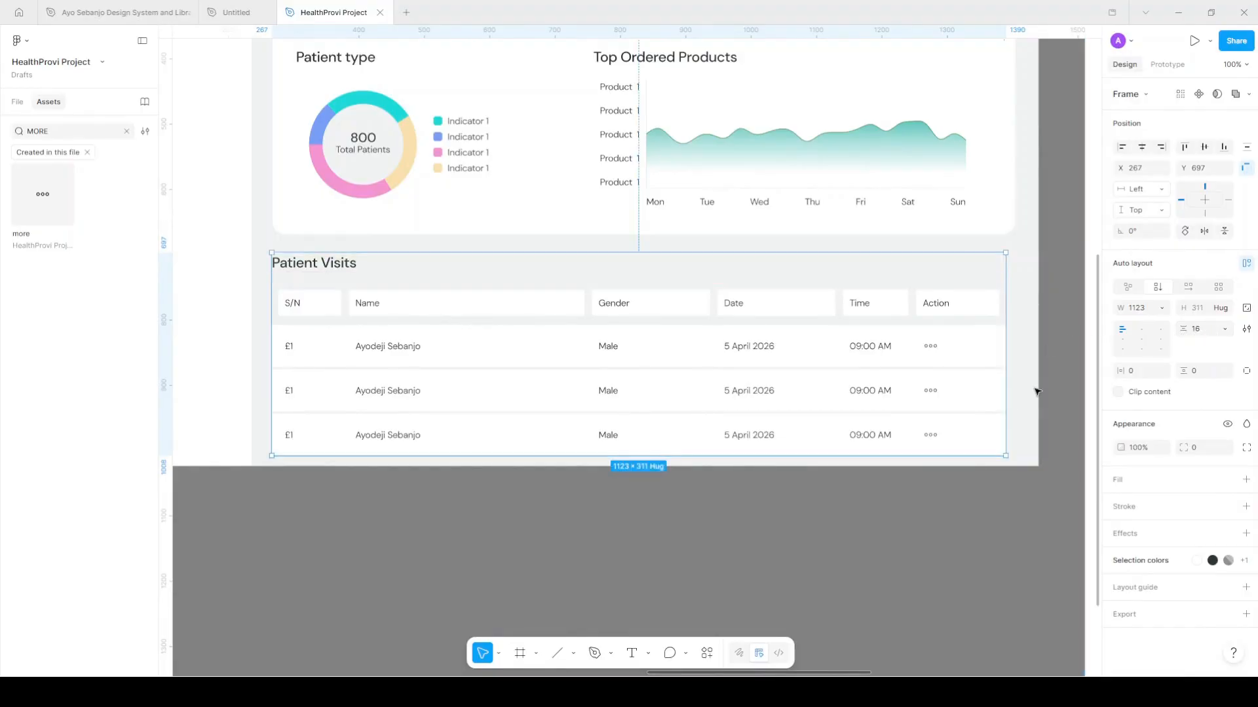
pyautogui.scroll(-5, 913, 385)
pyautogui.hscroll(5, 677, 356)
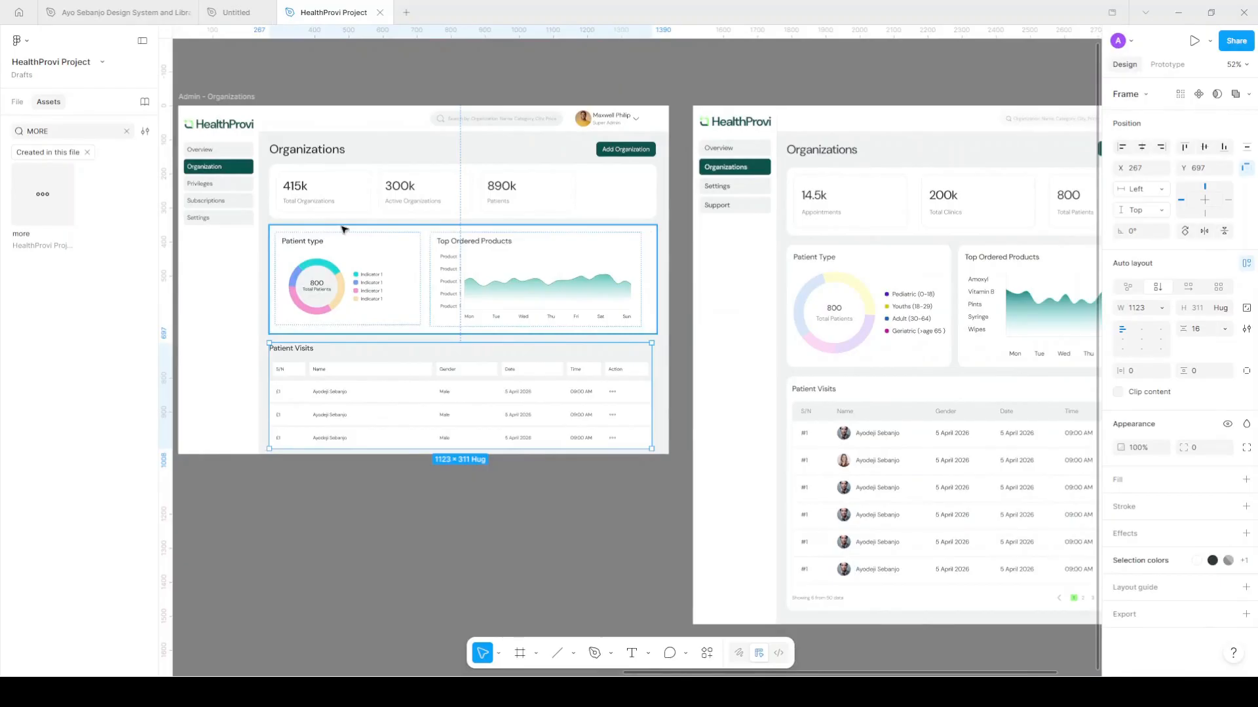
# Set the Patient type donut section's vertical padding to 10
pyautogui.scroll(5, 341, 229)
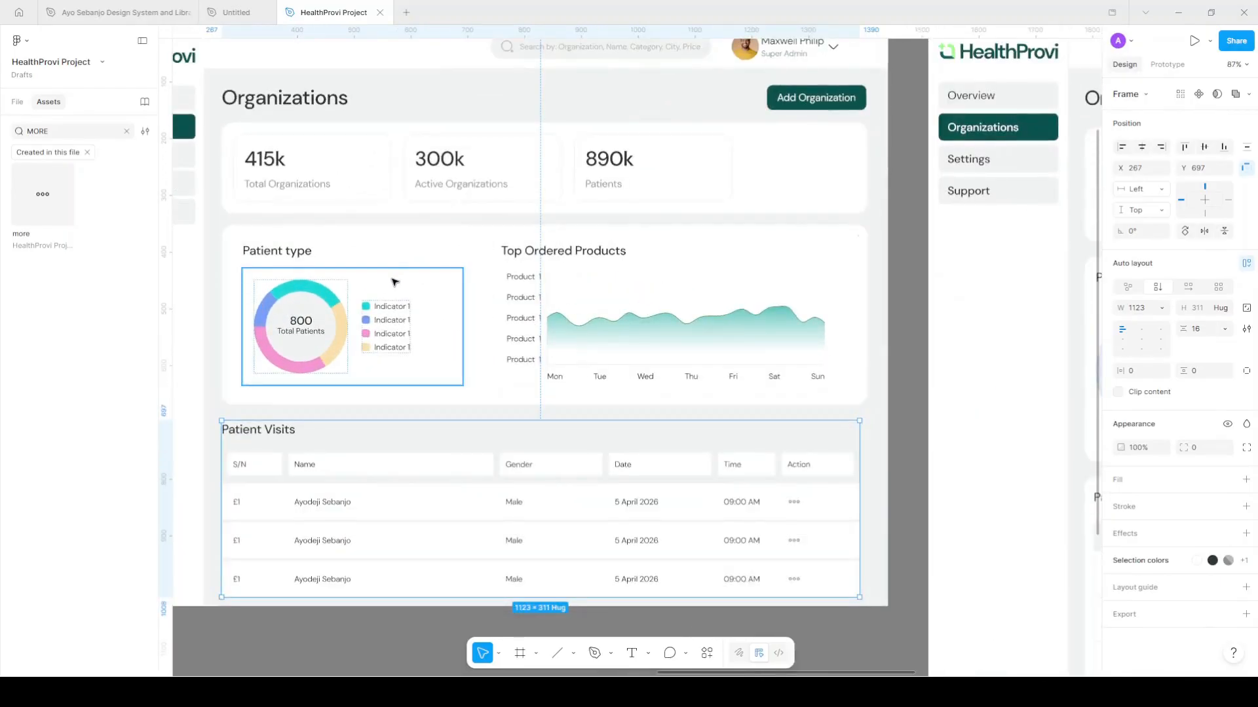
pyautogui.keyDown('ctrl'); pyautogui.click(440, 292); pyautogui.keyUp('ctrl')
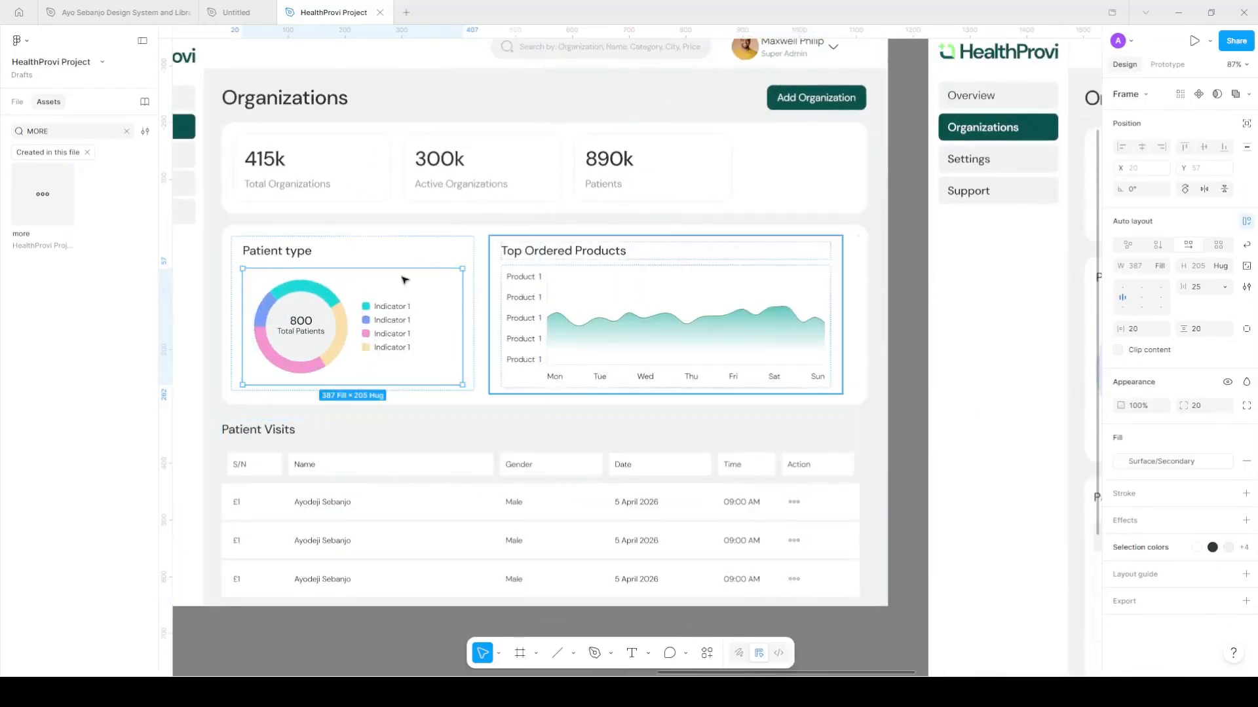
pyautogui.click(1208, 329)
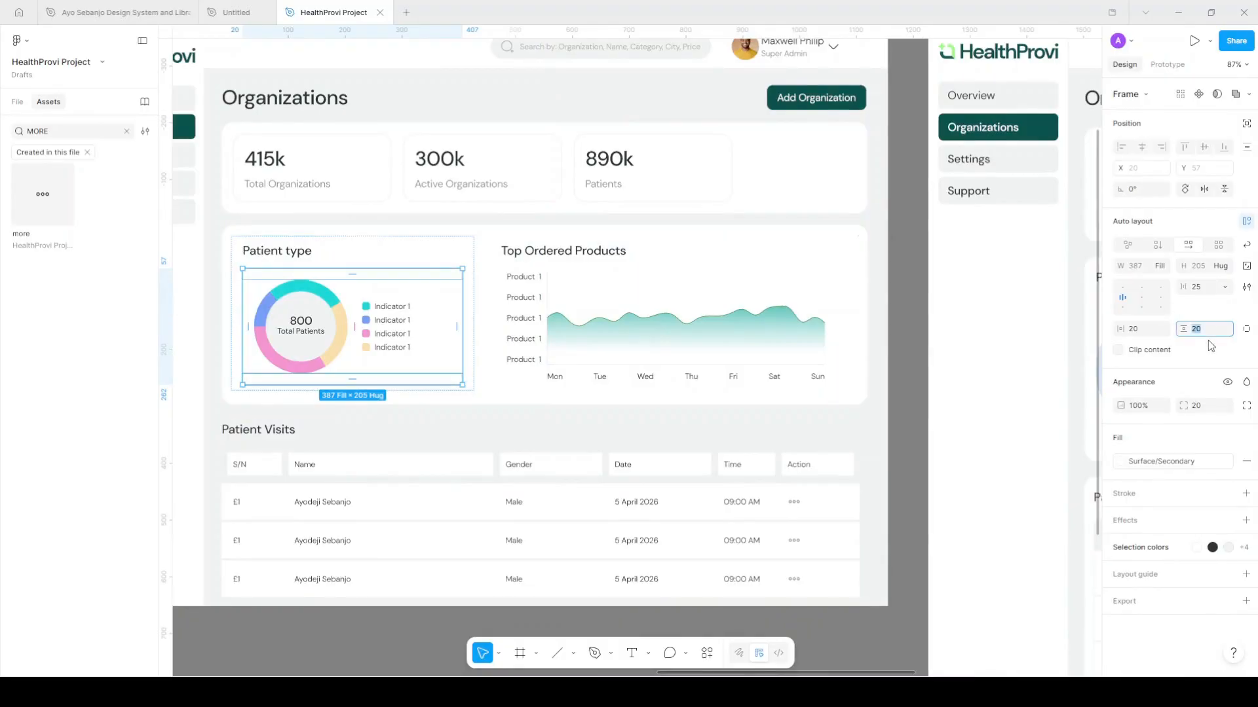
pyautogui.press('Return')
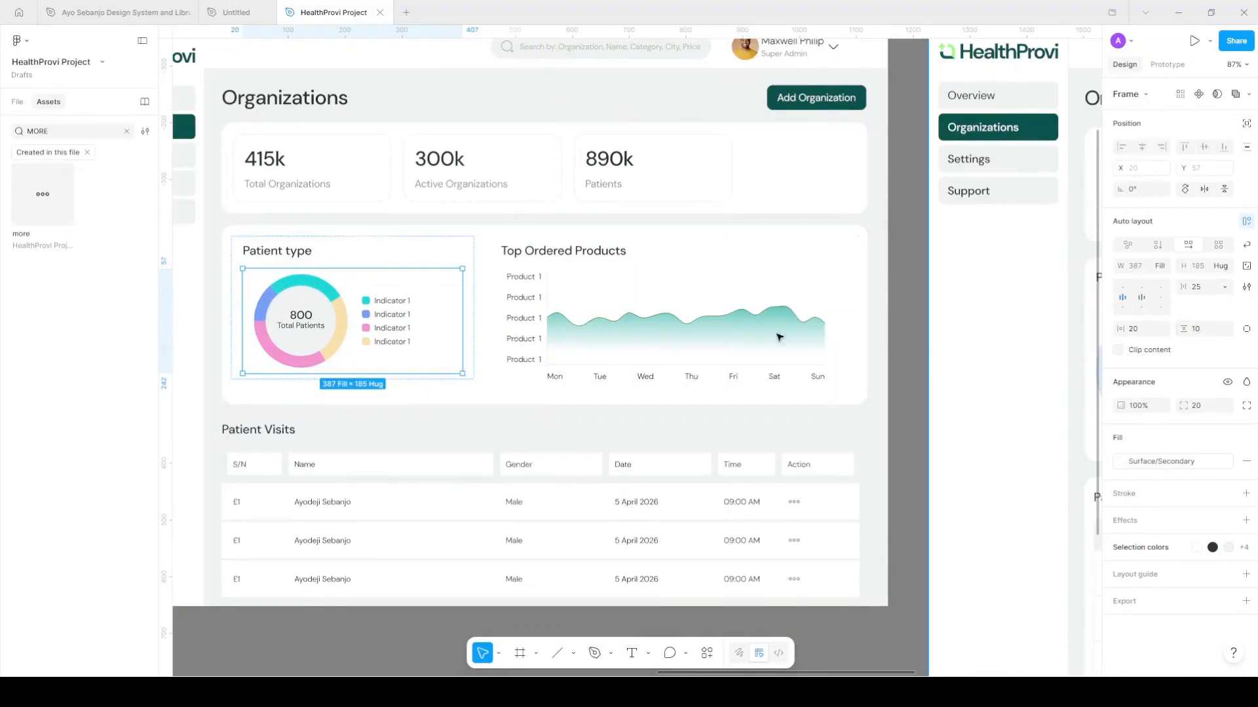
# Set the Top Ordered Products line chart frame's vertical padding to 0
pyautogui.click(589, 280)
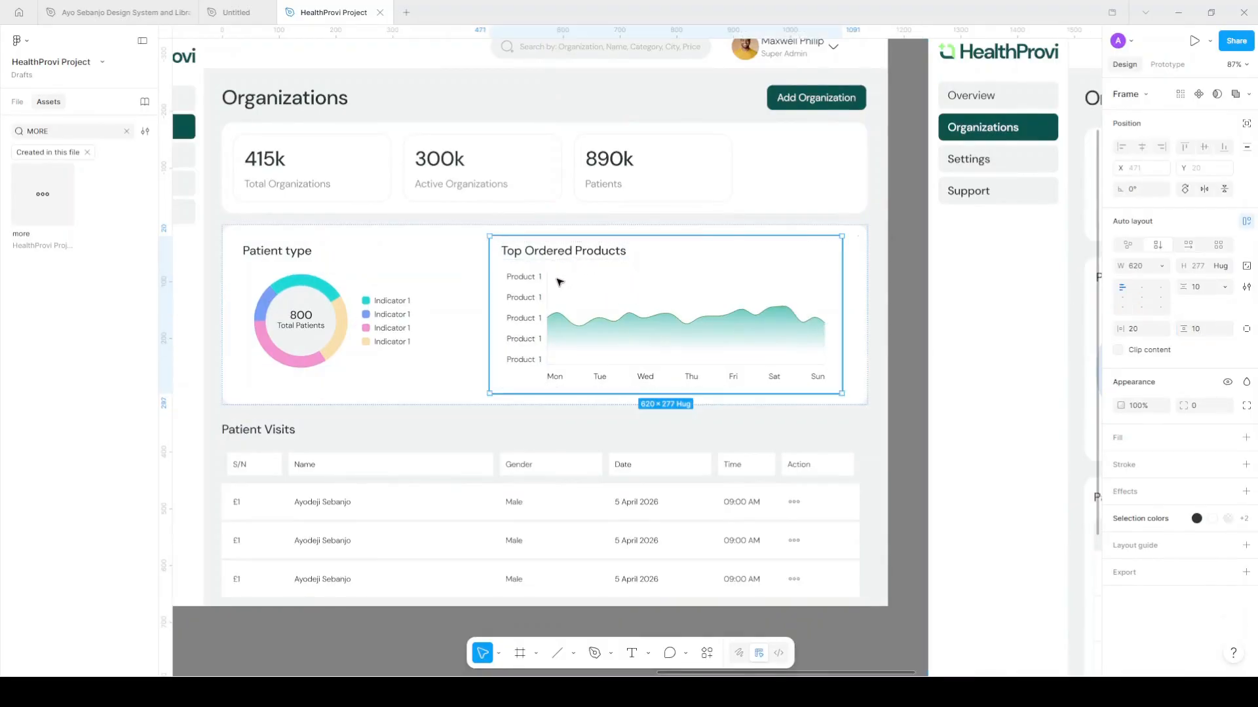
pyautogui.doubleClick(571, 315)
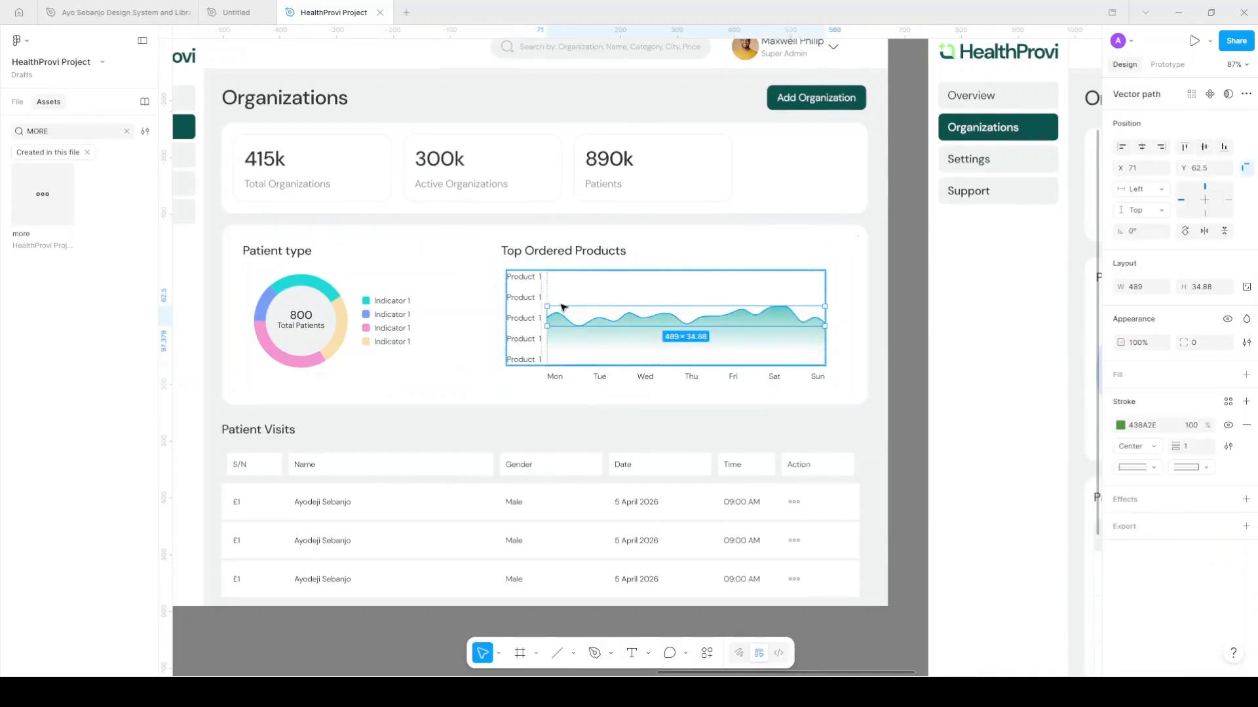
pyautogui.click(532, 378)
pyautogui.click(1205, 335)
pyautogui.write('0')
pyautogui.press('Return')
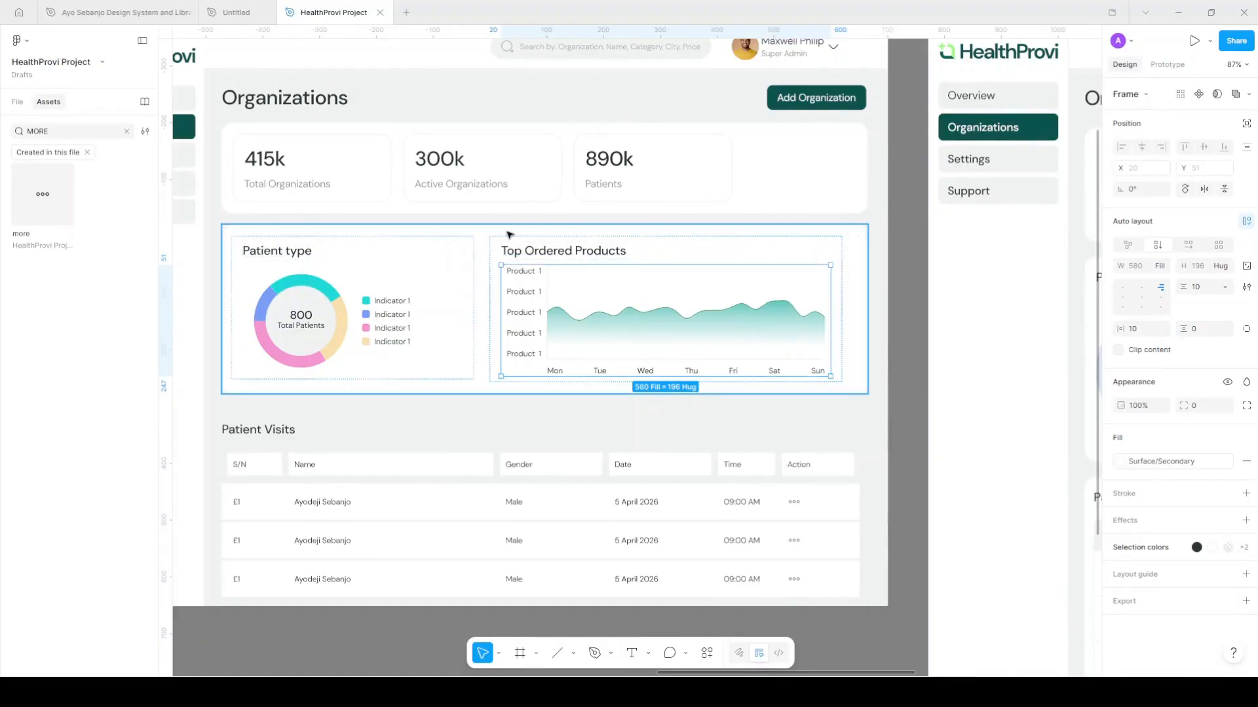
# Give the whole chart card 16 px vertical padding and toggle wrapping of its sections
pyautogui.press('Escape')
pyautogui.click(1201, 371)
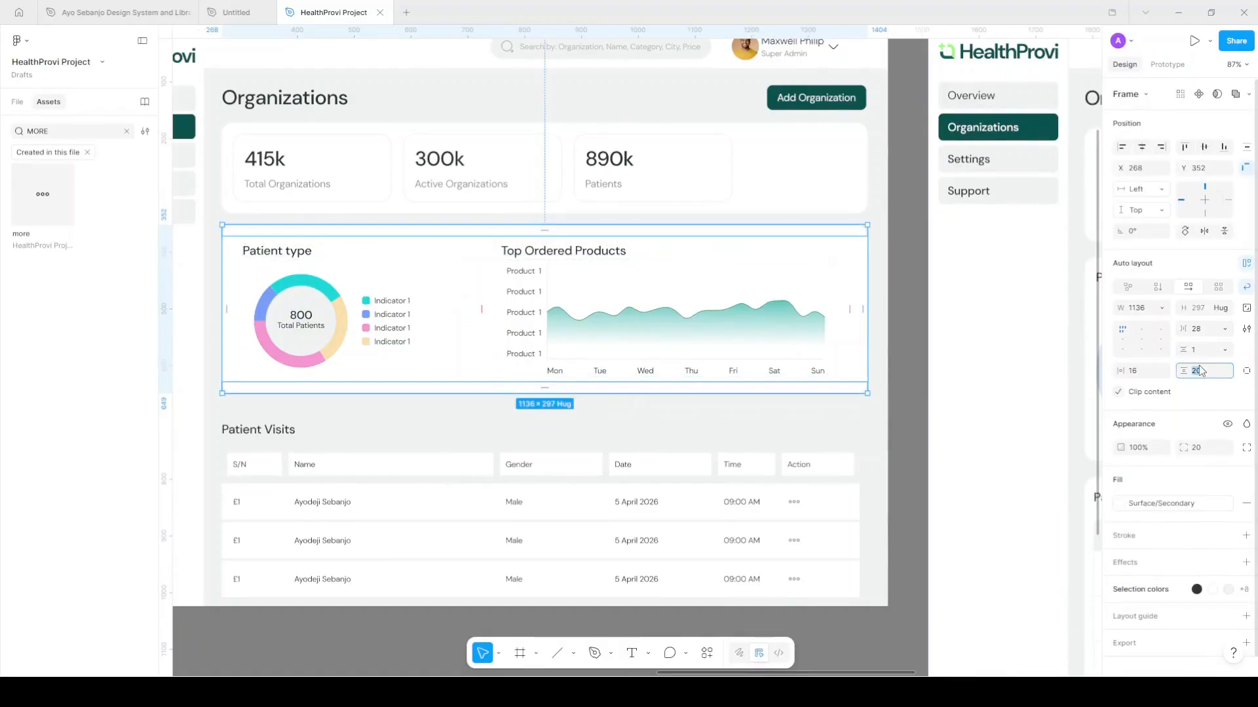
pyautogui.write('16')
pyautogui.press('Return')
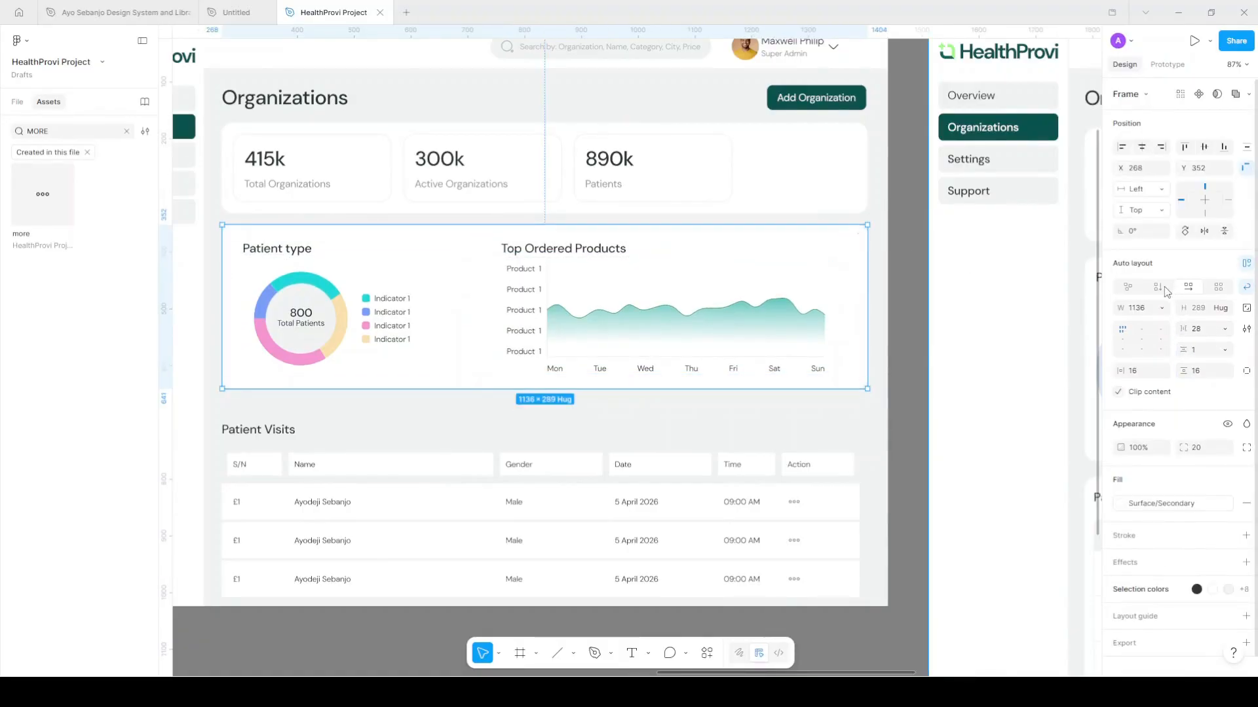
pyautogui.click(1185, 293)
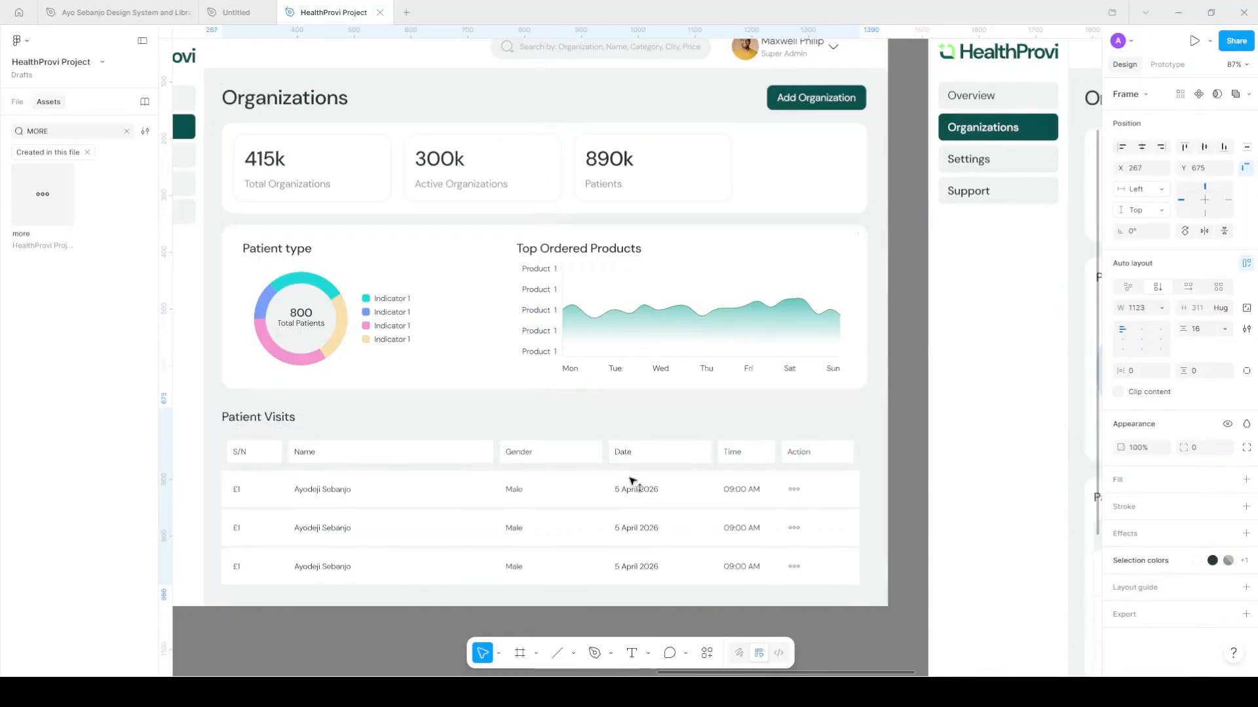
# Fill the Patient Visits section with the Surface/Primary colour style
pyautogui.click(631, 486)
pyautogui.scroll(-3, 632, 481)
pyautogui.scroll(-4, 635, 470)
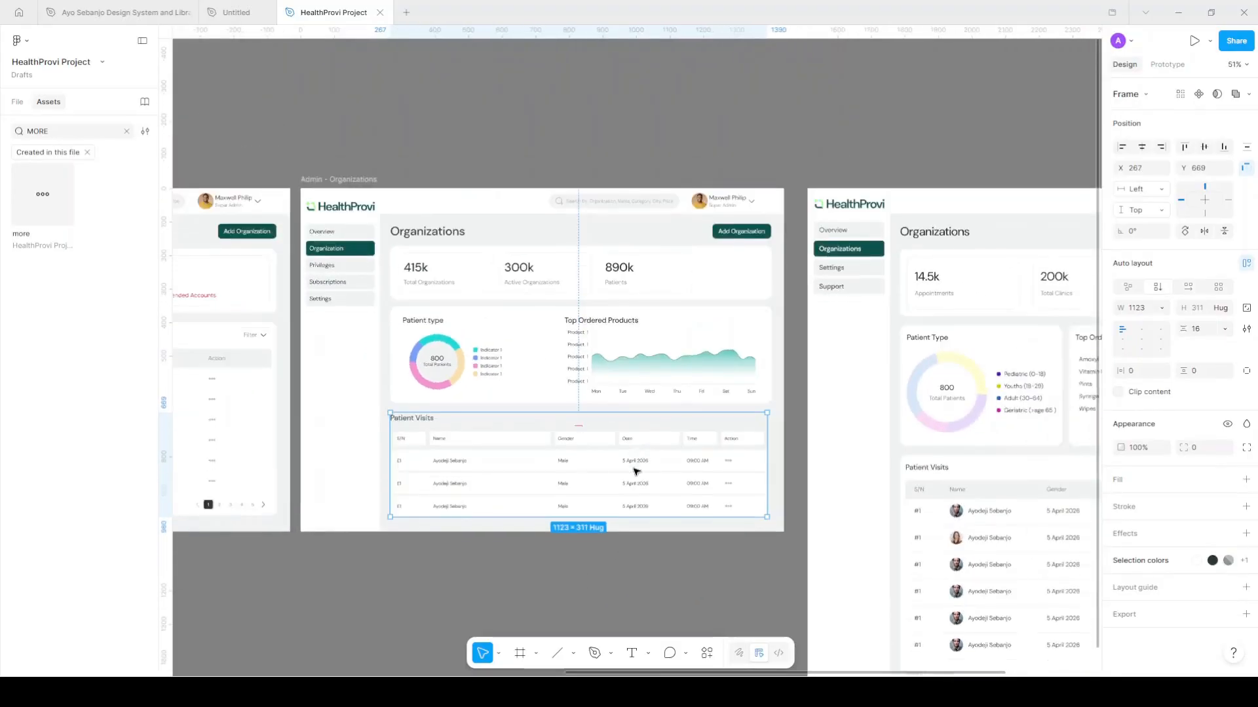
pyautogui.scroll(1, 542, 286)
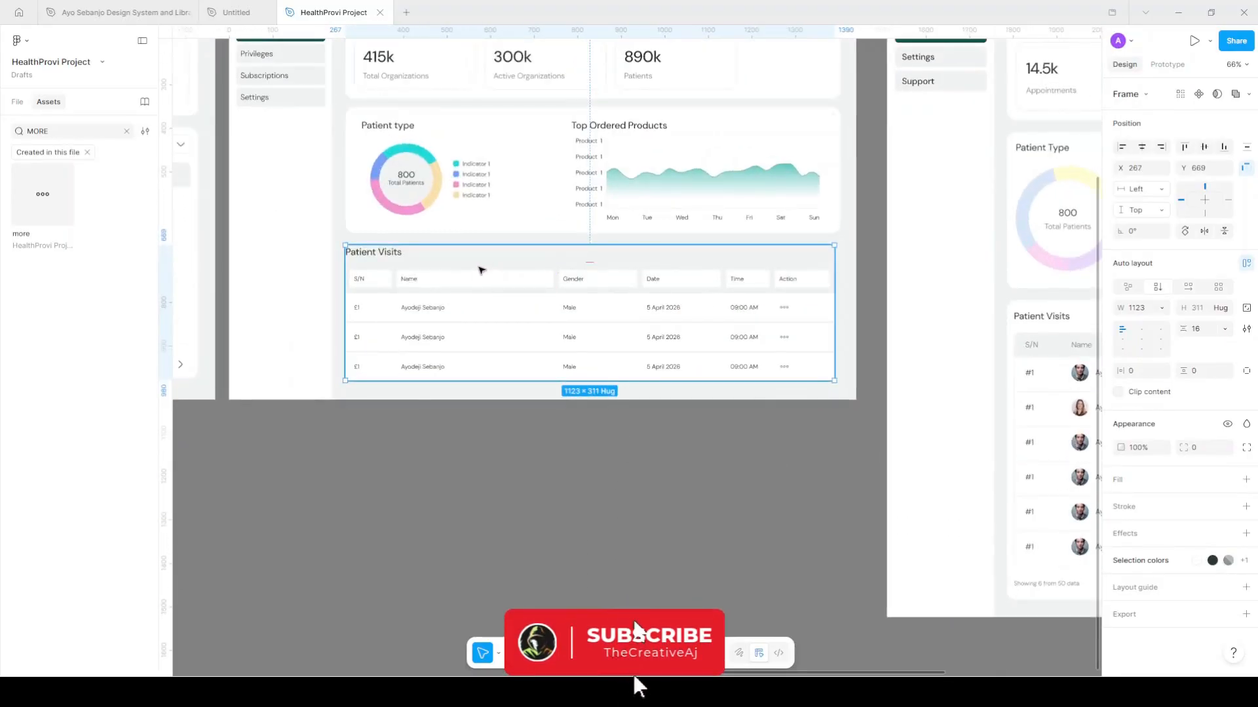
pyautogui.scroll(3, 480, 282)
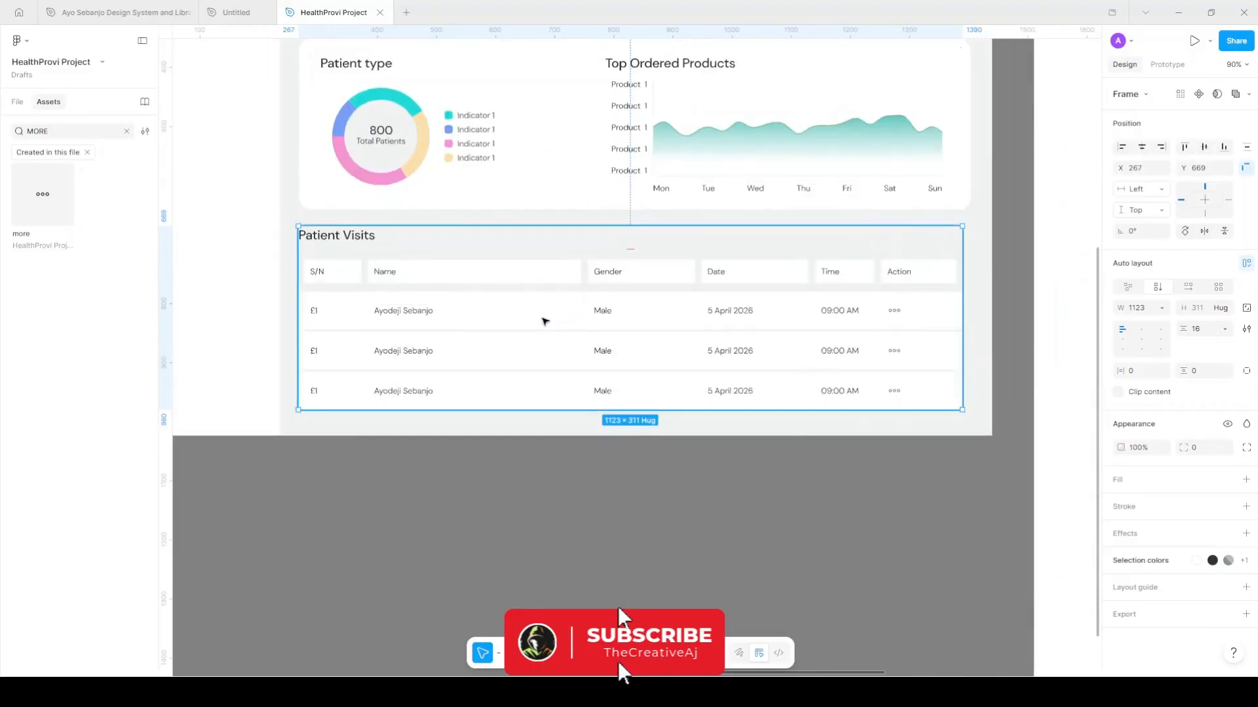
pyautogui.scroll(-2, 1024, 595)
pyautogui.click(989, 629)
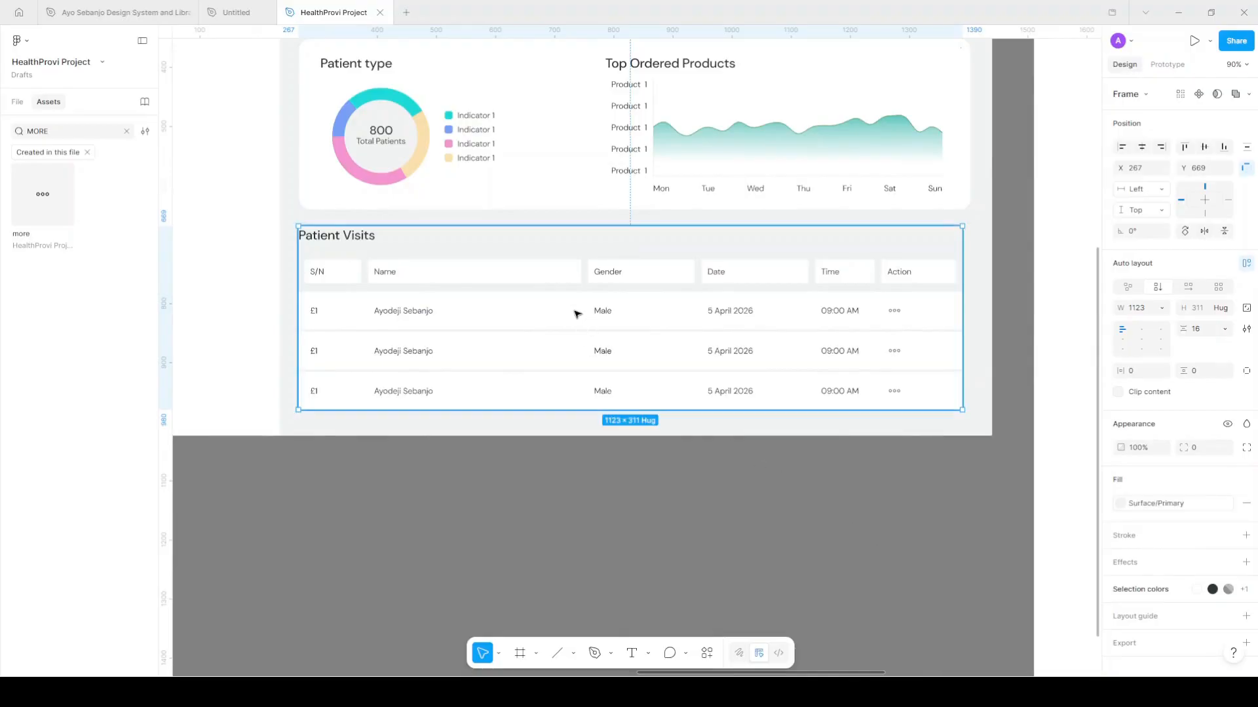
# Give the table 10 px horizontal and vertical padding and a Surface/Secondary fill
pyautogui.press('Return')
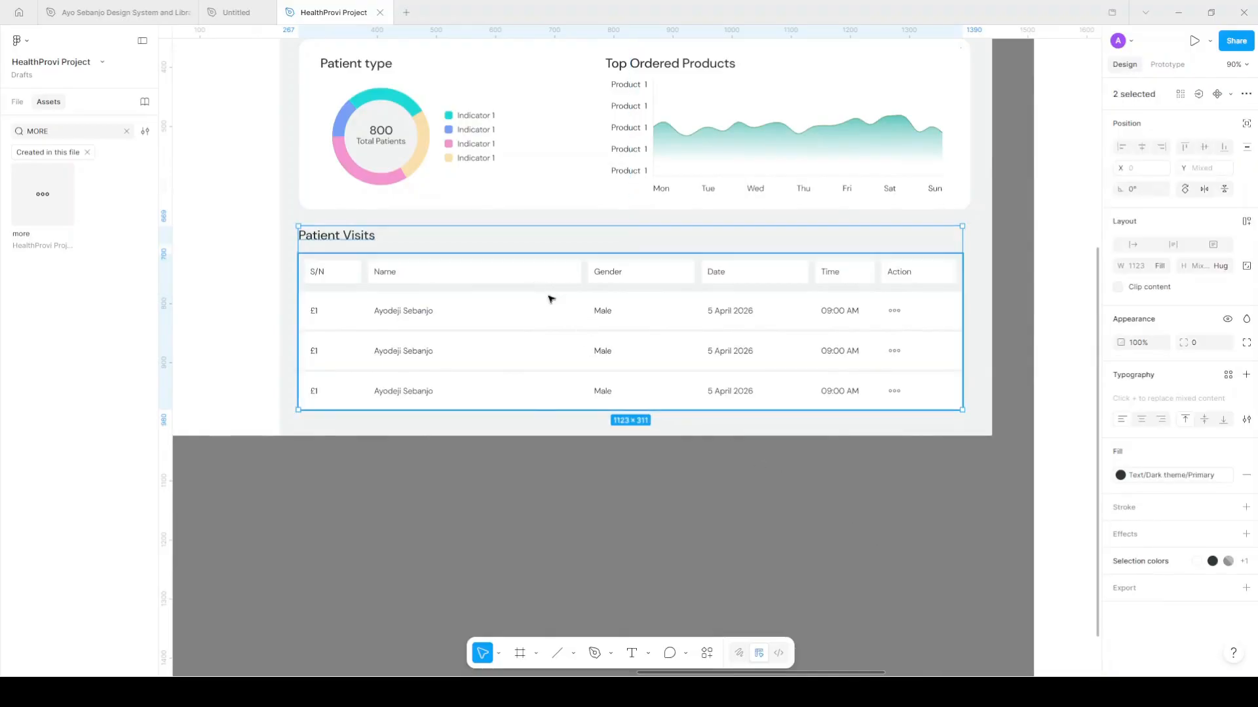
pyautogui.click(670, 293)
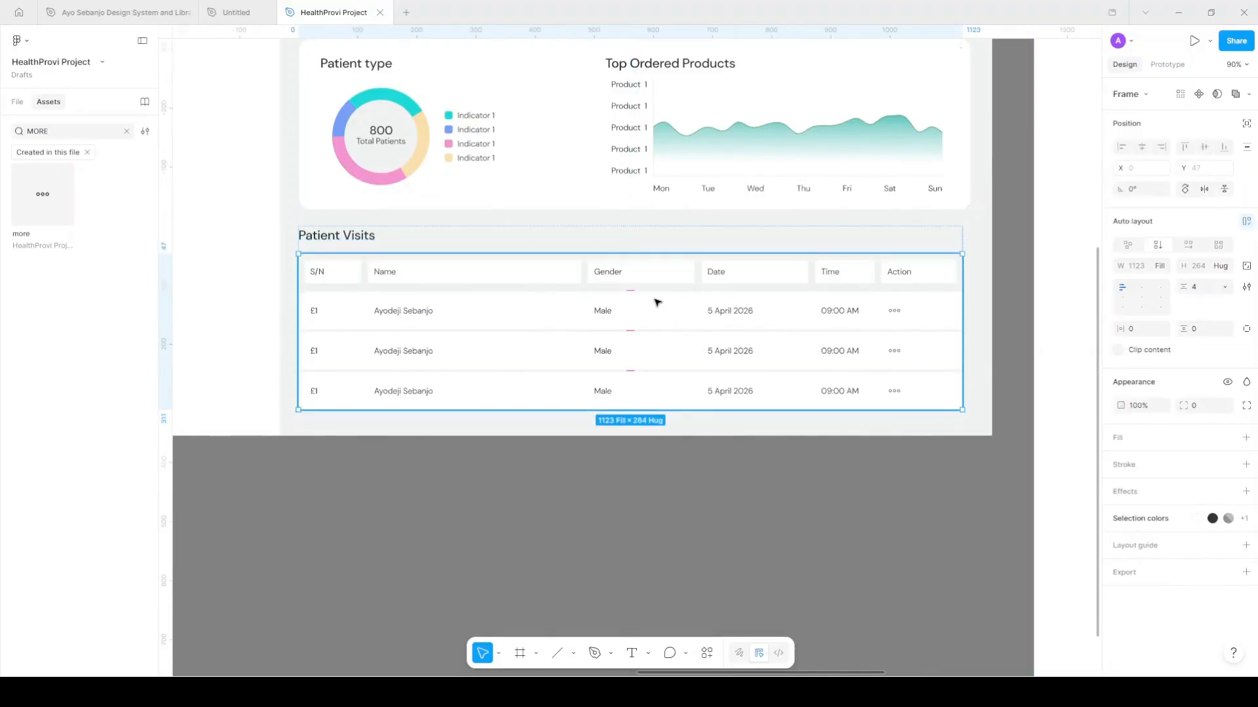
pyautogui.click(1140, 330)
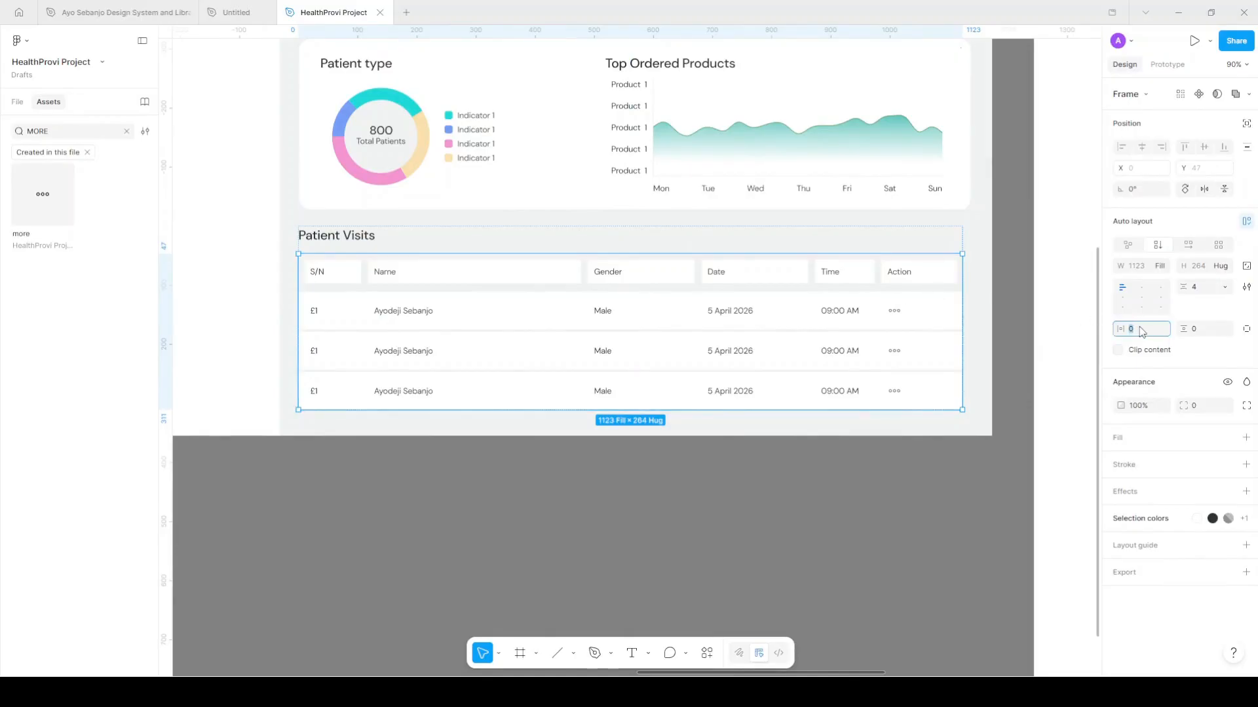
pyautogui.press('Return')
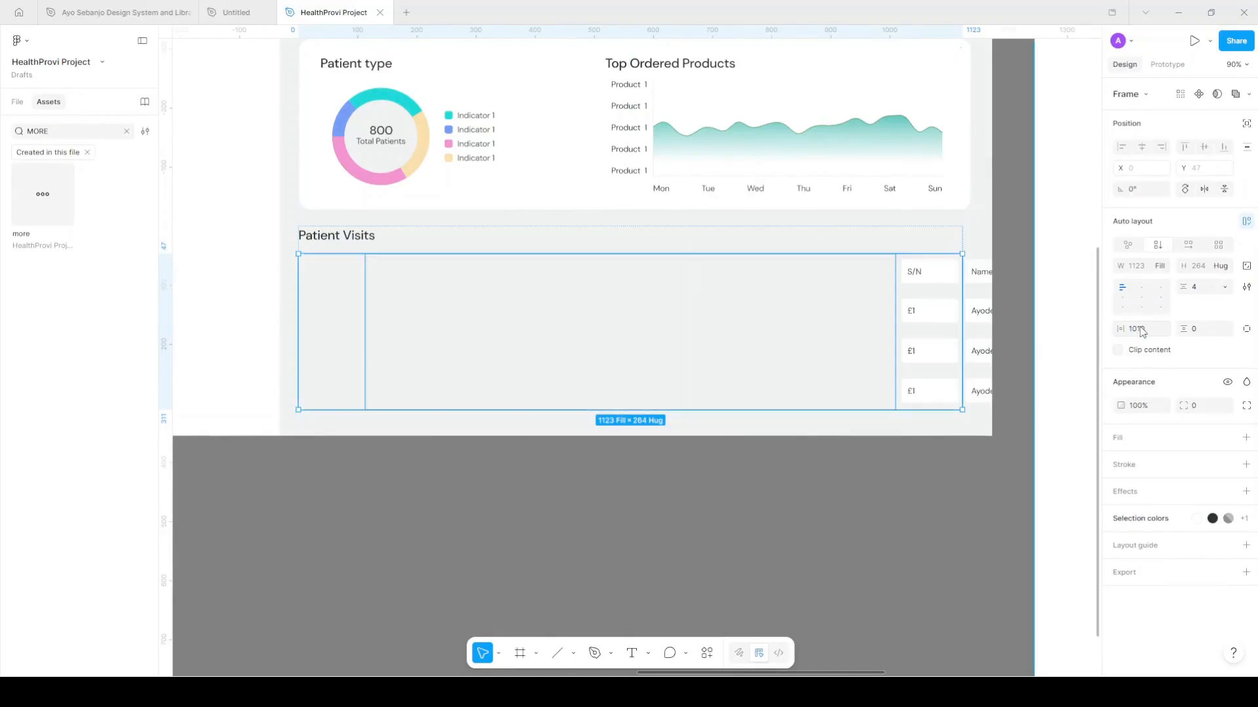
pyautogui.hotkey('ctrl', 'z')
pyautogui.click(1141, 331)
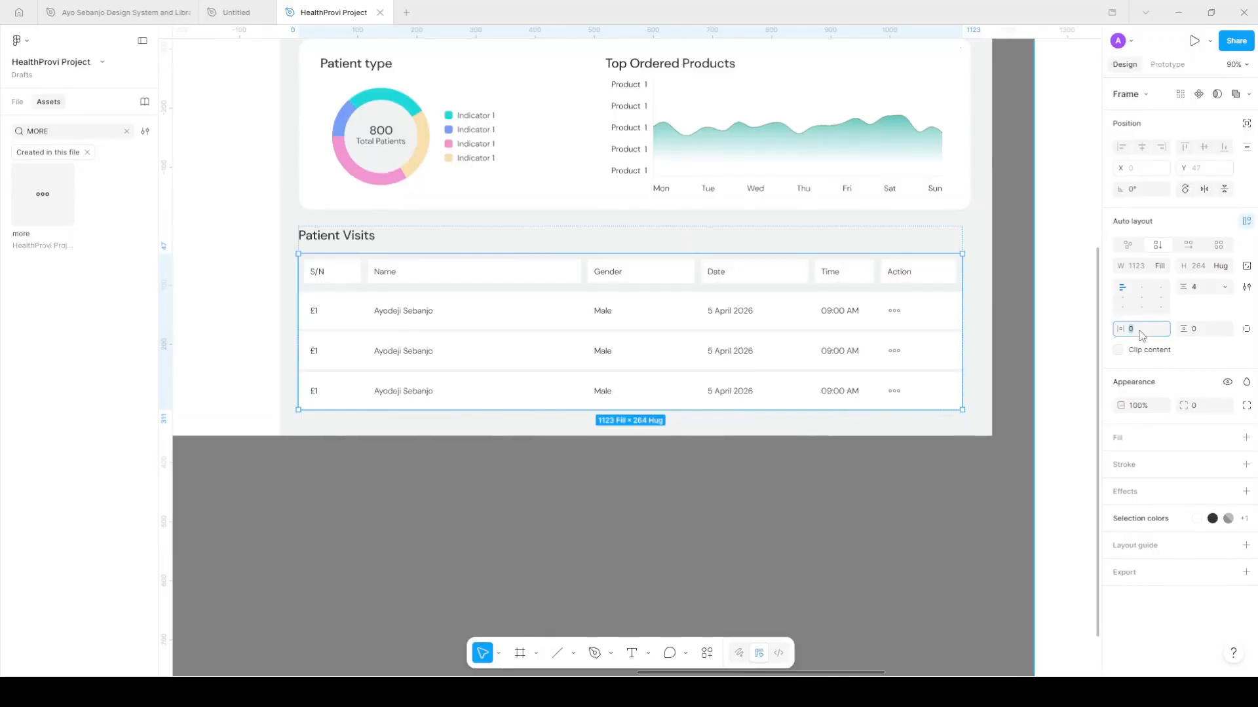
pyautogui.press('Tab')
pyautogui.write('10')
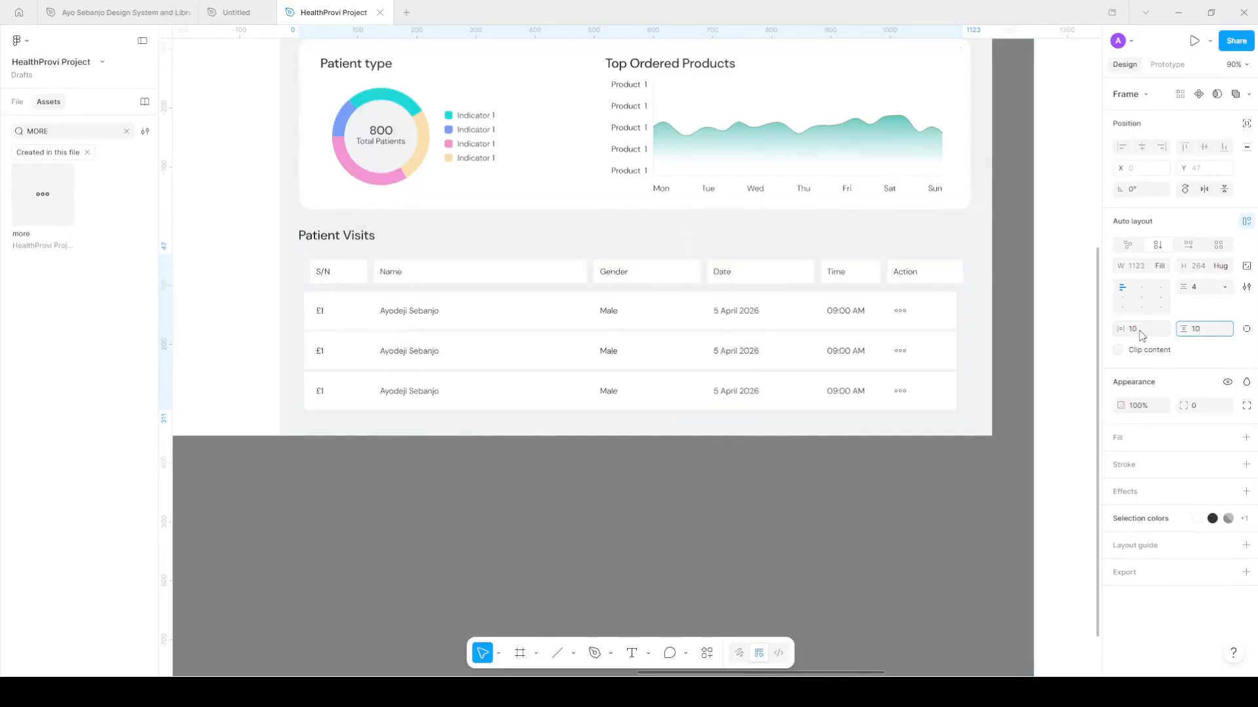
pyautogui.press('Return')
pyautogui.click(1228, 438)
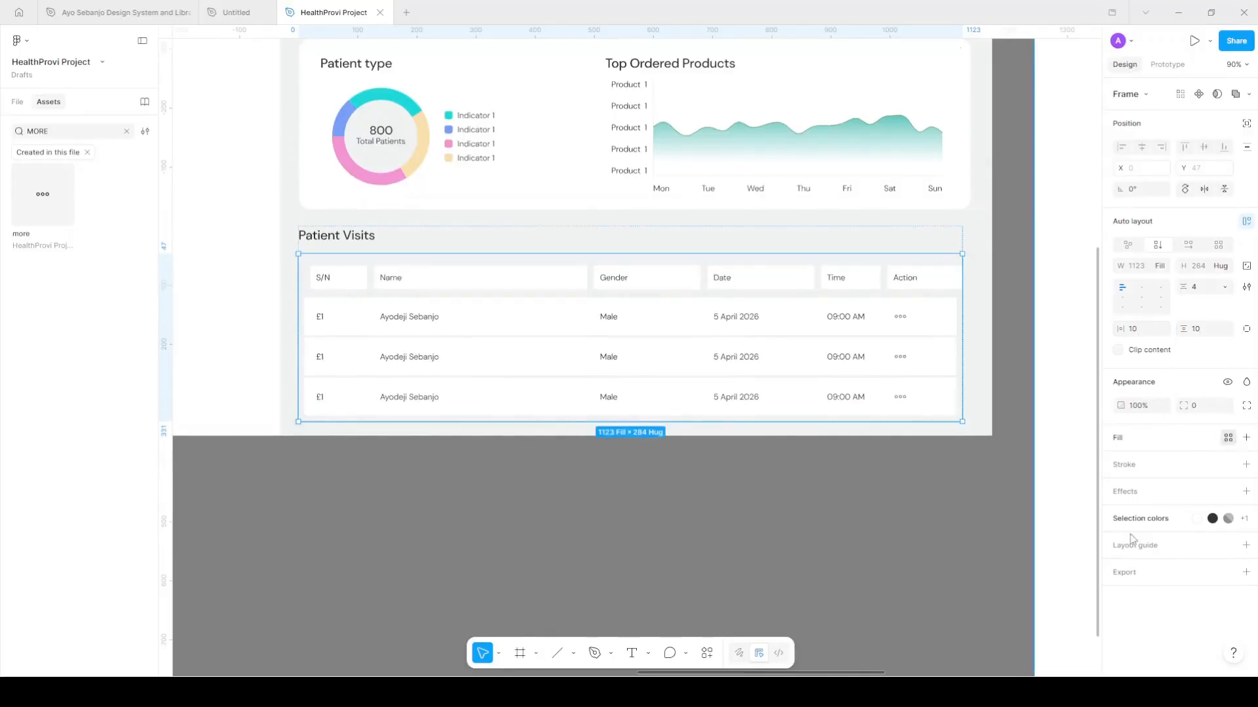
pyautogui.scroll(-2, 1066, 622)
pyautogui.click(1019, 658)
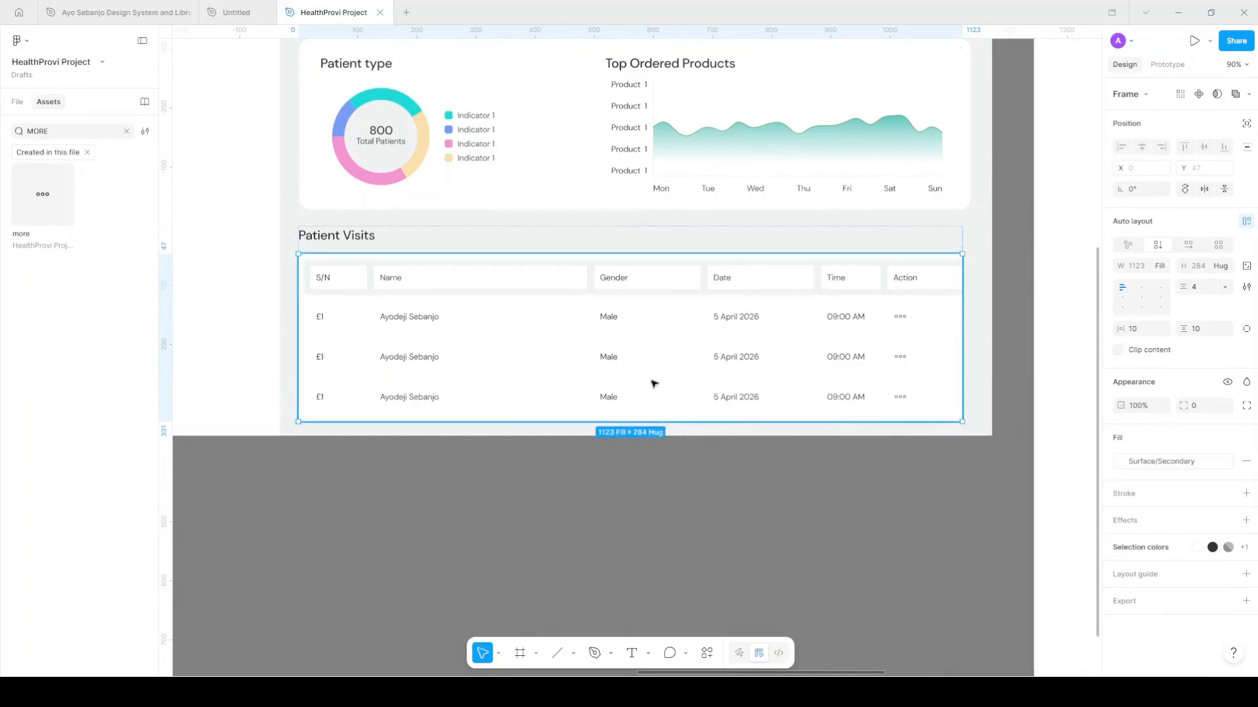
# Set the header row's width to Fill container across the table
pyautogui.press('Return')
pyautogui.click(932, 285)
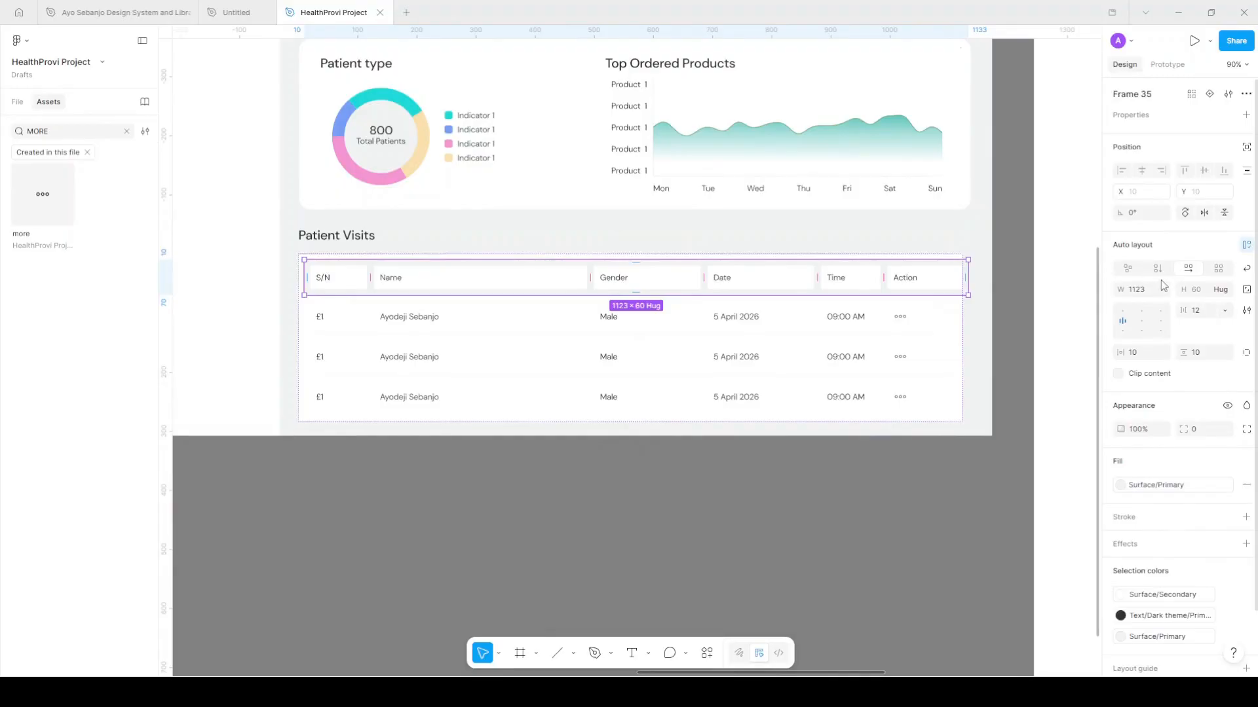
pyautogui.click(1162, 289)
pyautogui.click(1151, 321)
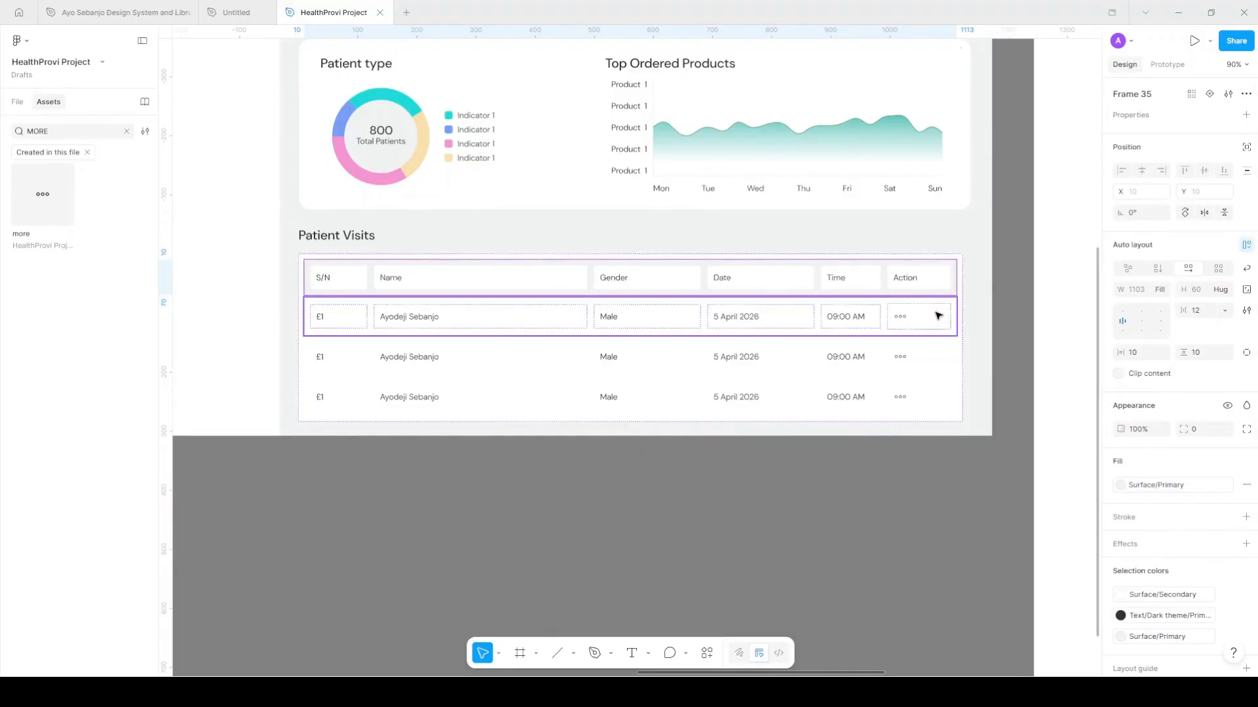
pyautogui.press('Tab')
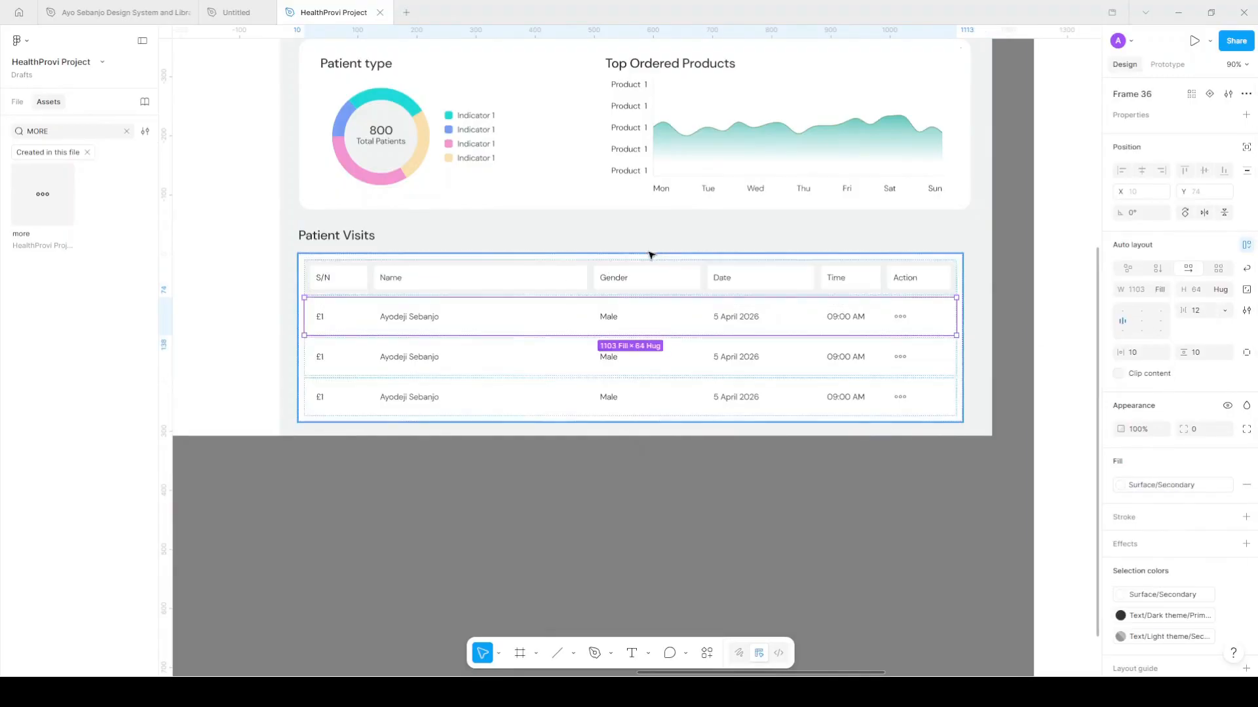
# Round the header row's top-left and top-right corners to 12
pyautogui.click(718, 265)
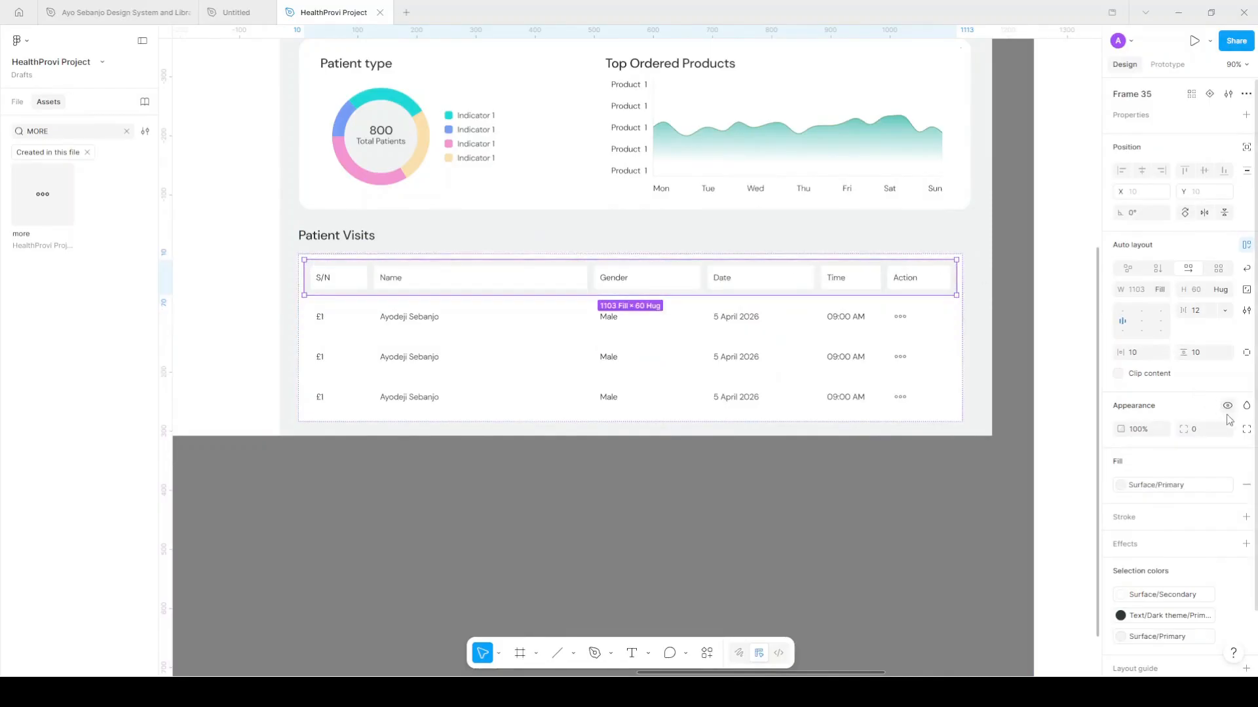
pyautogui.click(1247, 430)
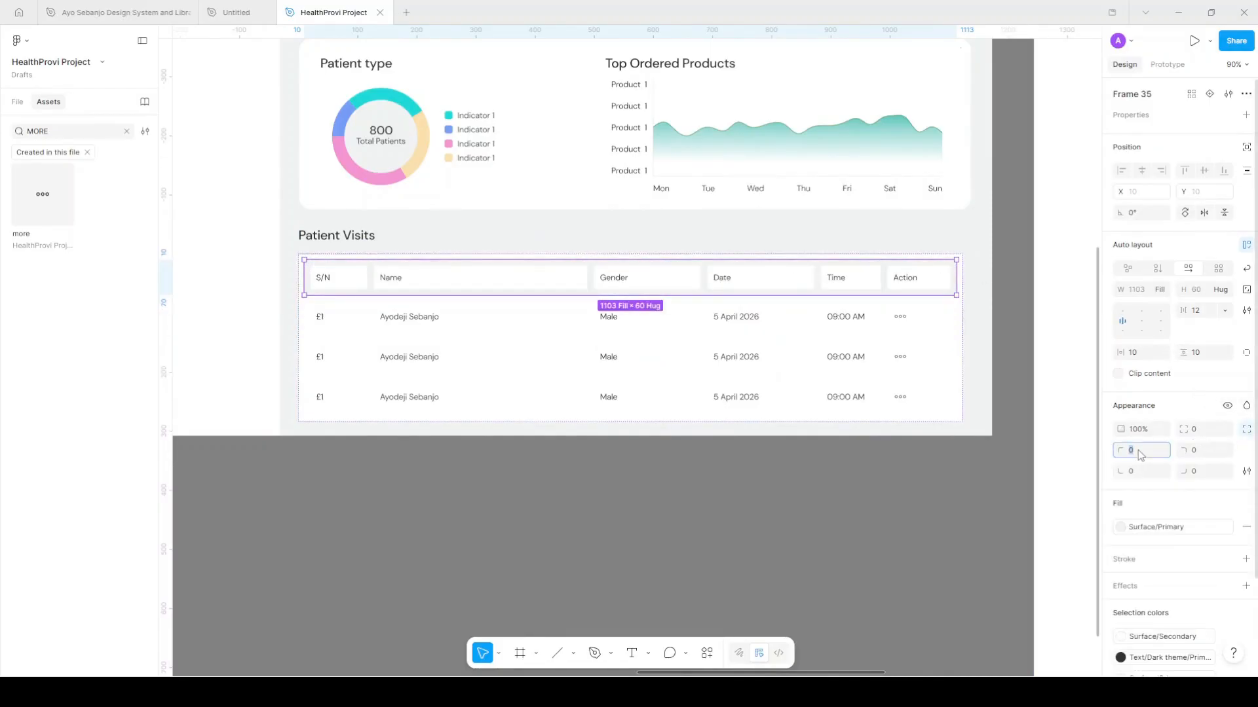
pyautogui.write('12')
pyautogui.click(1203, 451)
pyautogui.write('12')
pyautogui.press('Return')
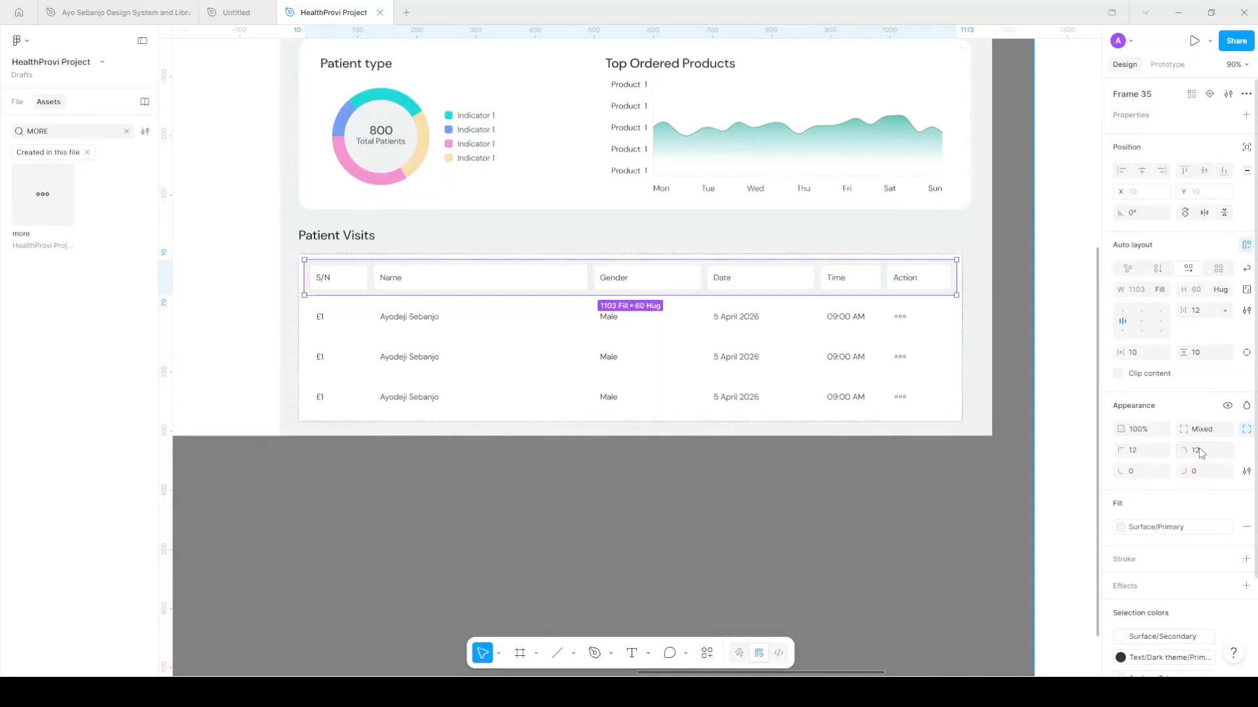
pyautogui.click(1009, 274)
# Reselect the Patient Visits table and switch it back to a single corner radius
pyautogui.scroll(5, 982, 272)
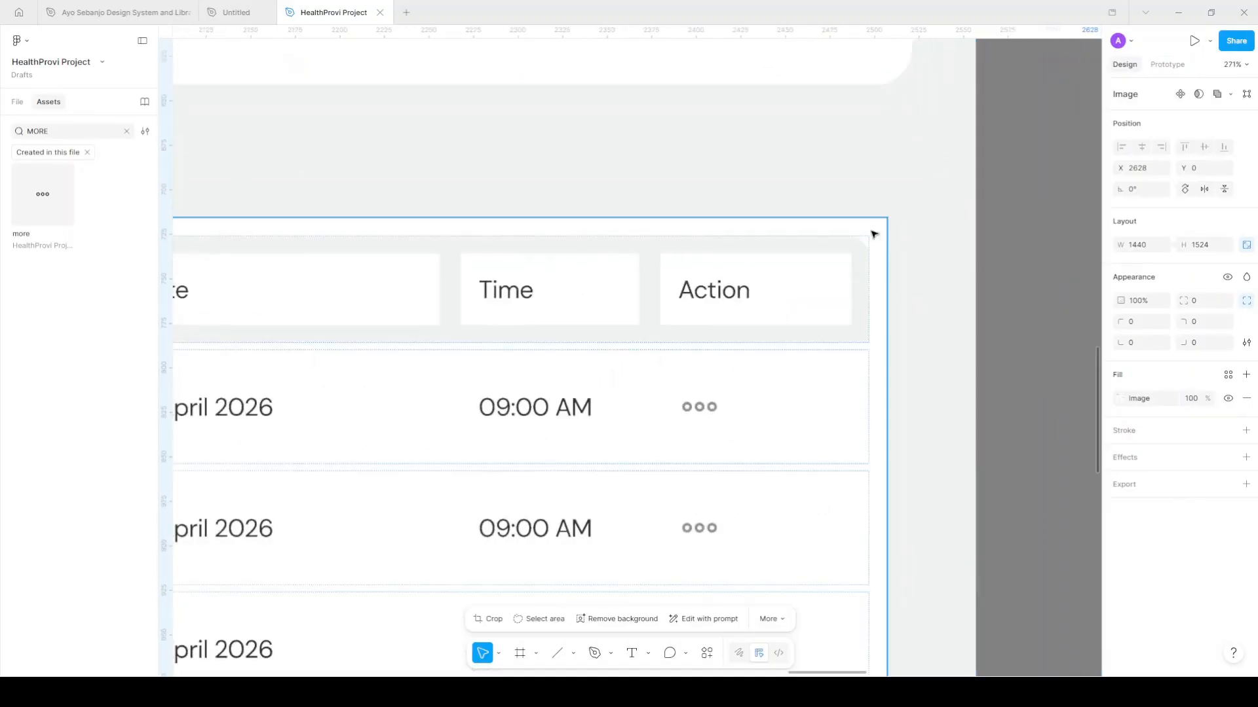
pyautogui.click(876, 234)
pyautogui.scroll(-5, 877, 236)
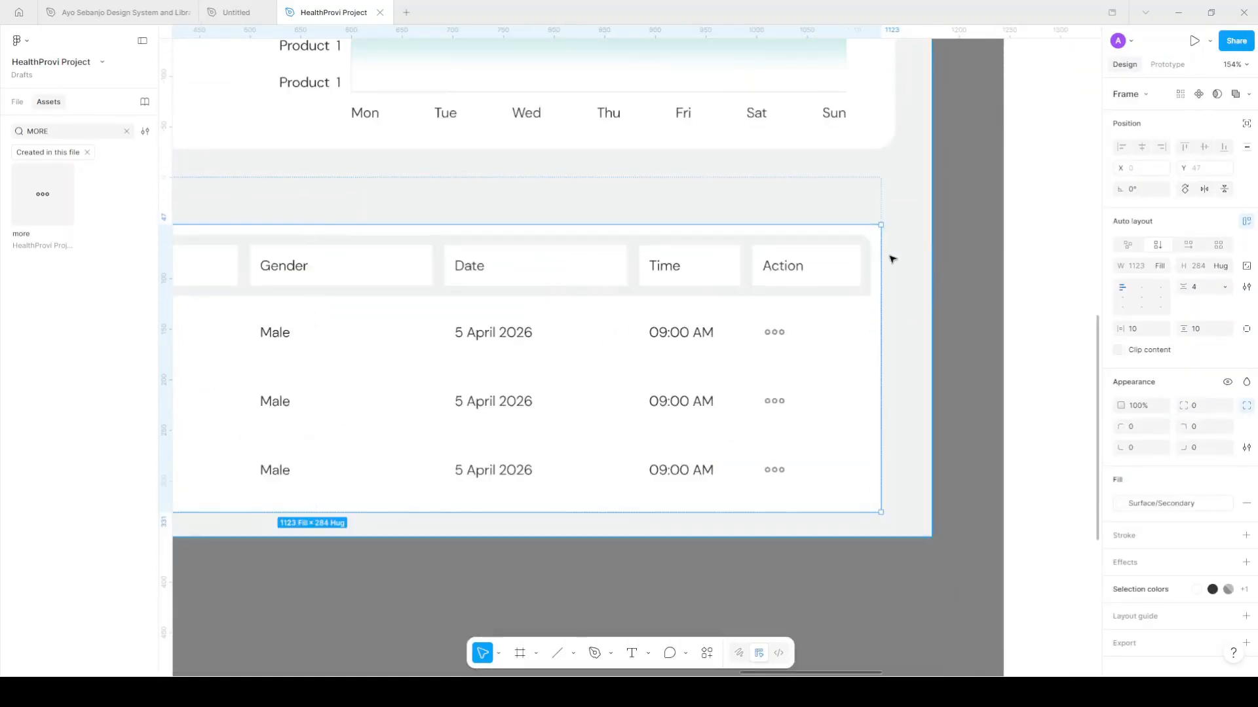
pyautogui.scroll(-2, 892, 262)
pyautogui.click(1247, 405)
pyautogui.click(1204, 408)
# Set the Patient Visits table's corner radius to 16
pyautogui.write('16')
pyautogui.press('Return')
pyautogui.click(513, 223)
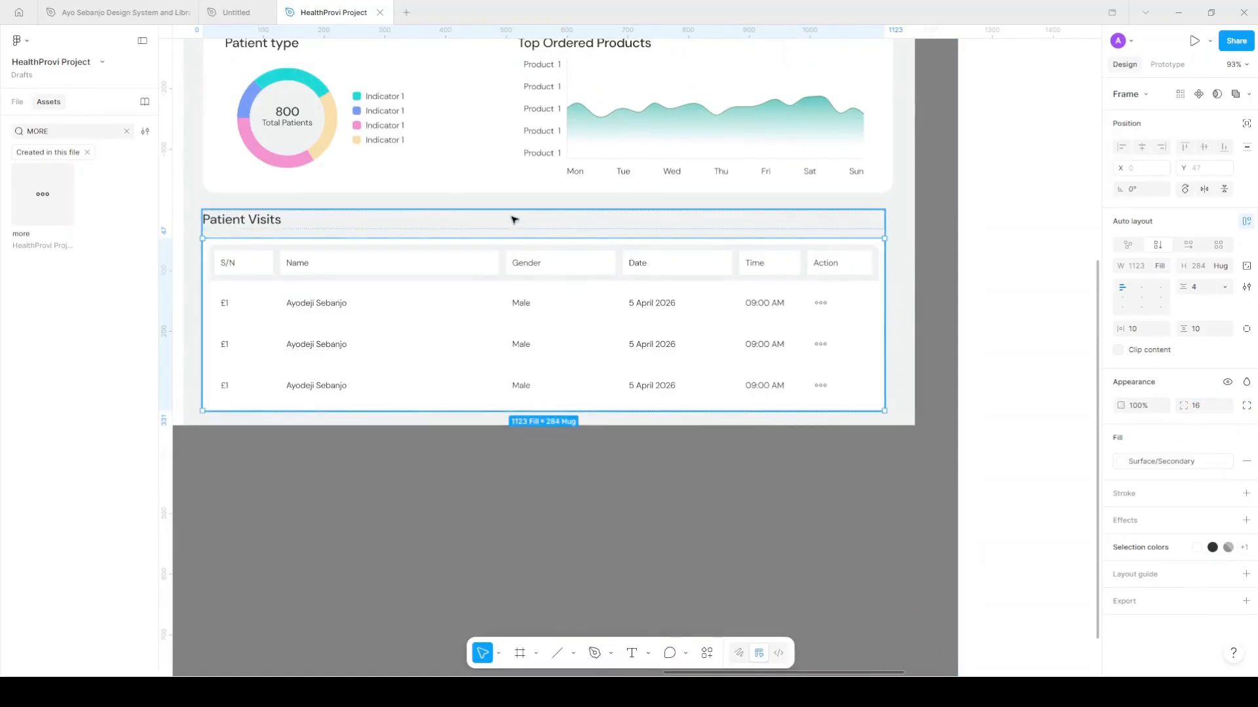
pyautogui.scroll(-5, 543, 257)
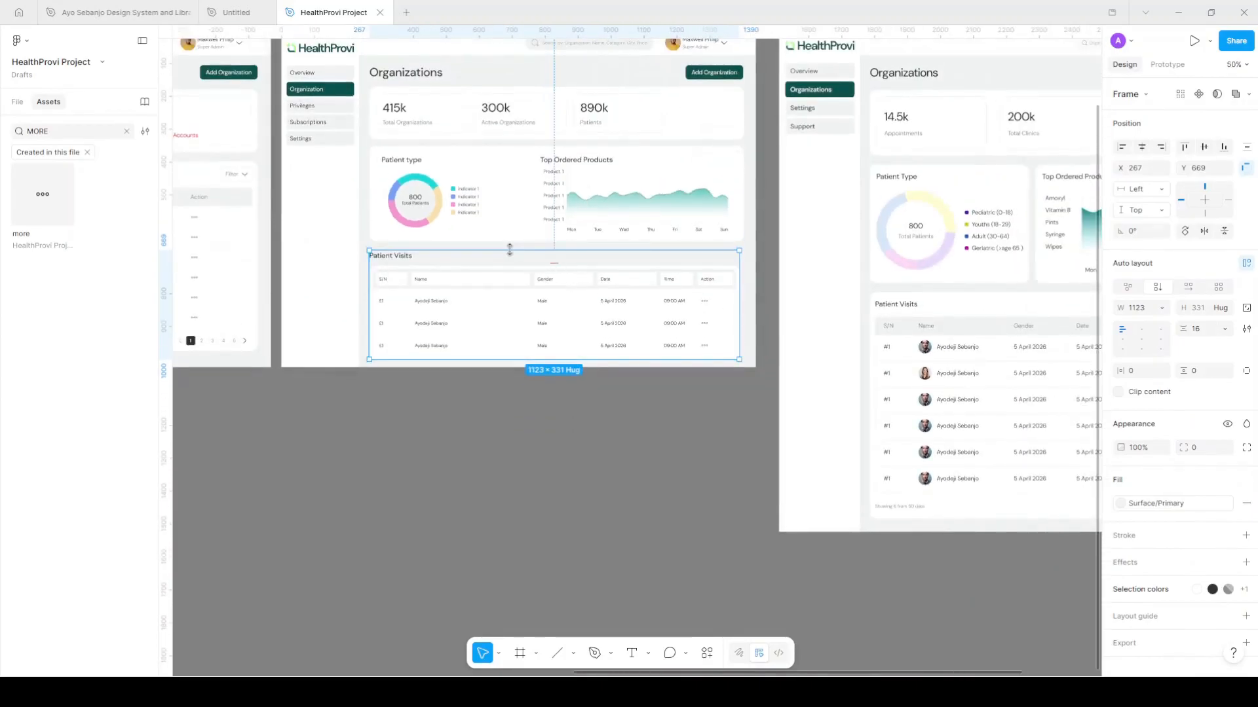
pyautogui.scroll(3, 509, 250)
pyautogui.scroll(-1, 513, 253)
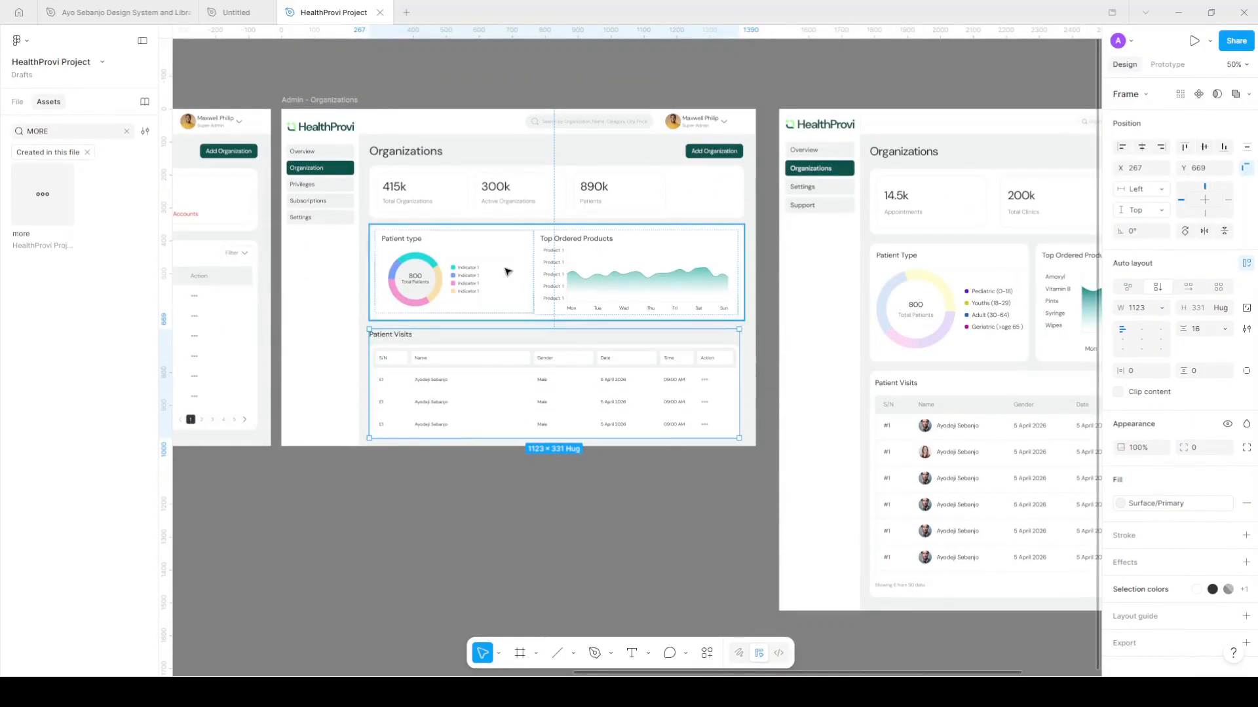
# Stretch the Organizations page frame to 1524 px tall
pyautogui.press('Escape')
pyautogui.moveTo(478, 446); pyautogui.dragTo(515, 611)
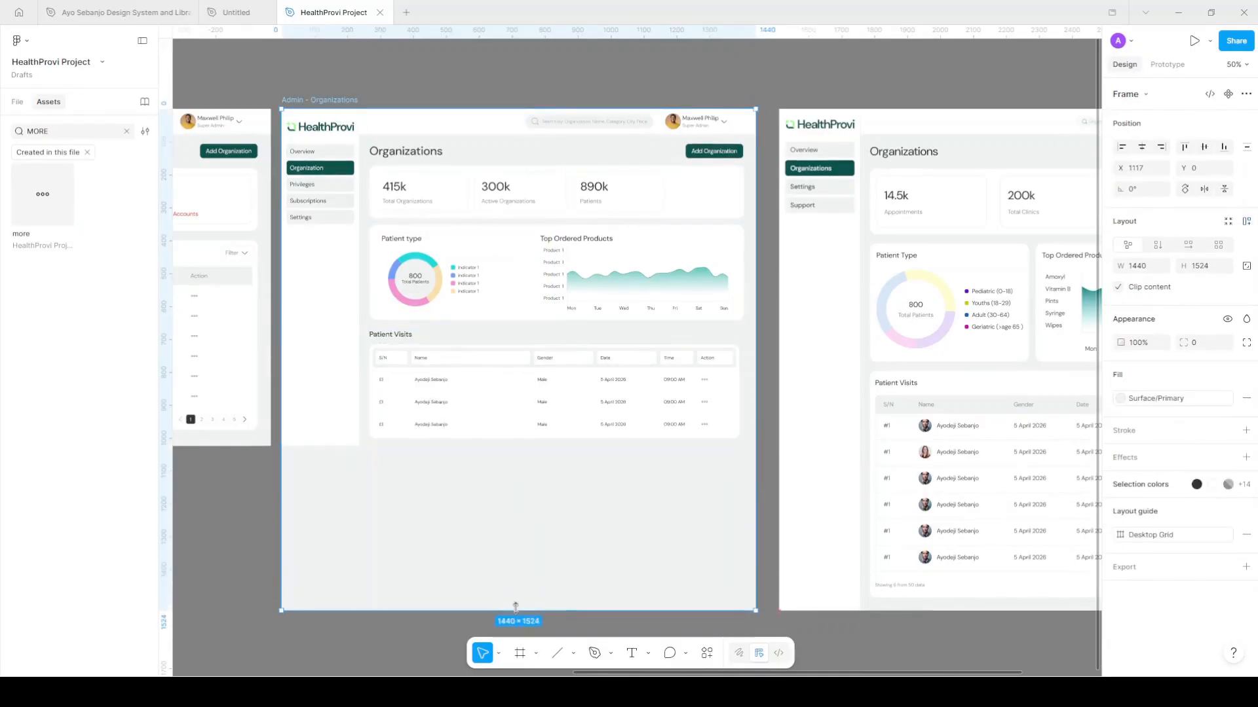
pyautogui.scroll(2, 456, 458)
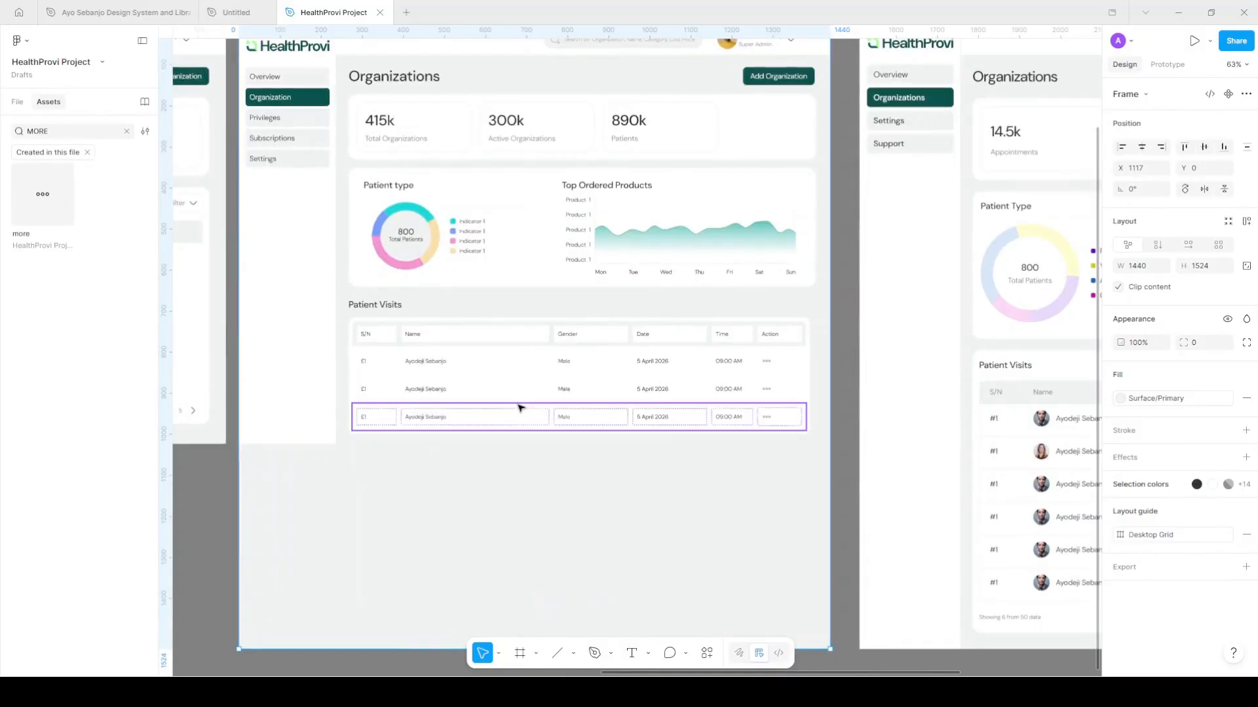
# Duplicate a data row until the table has eight rows
pyautogui.click(518, 408)
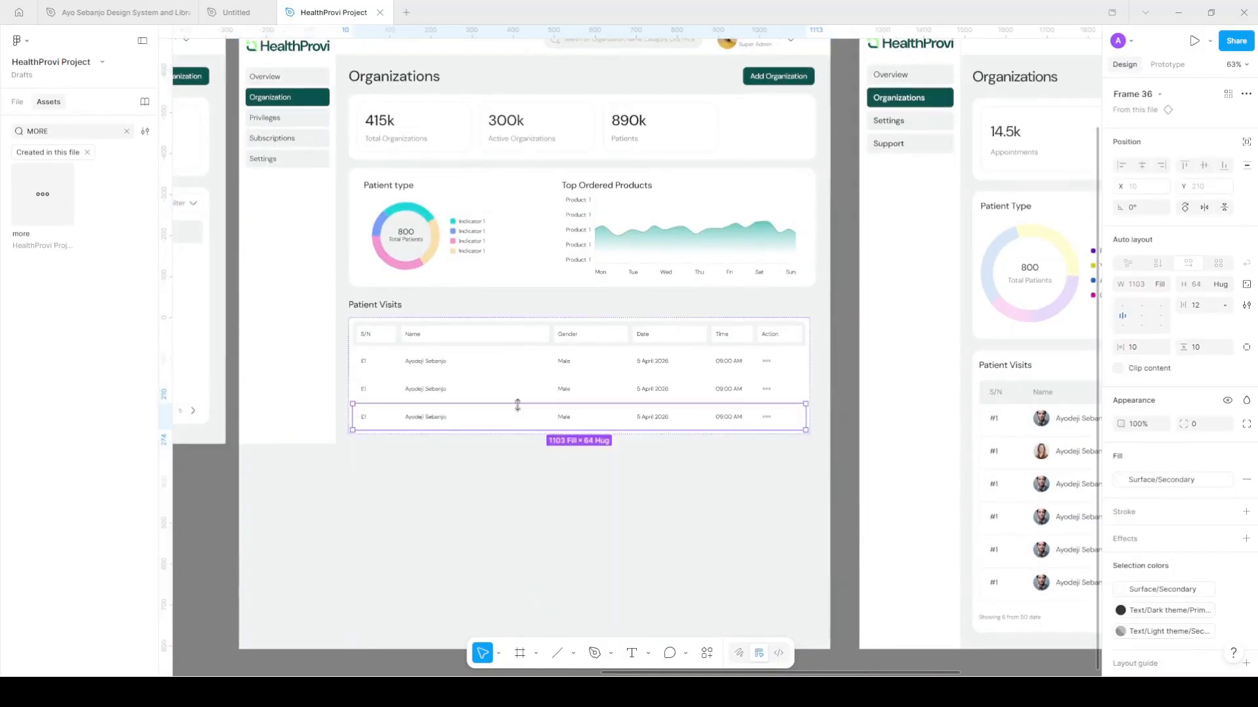
pyautogui.hotkey('ctrl', 'd')
pyautogui.hotkey('ctrl', 'd')
pyautogui.hotkey('ctrl', 'd')
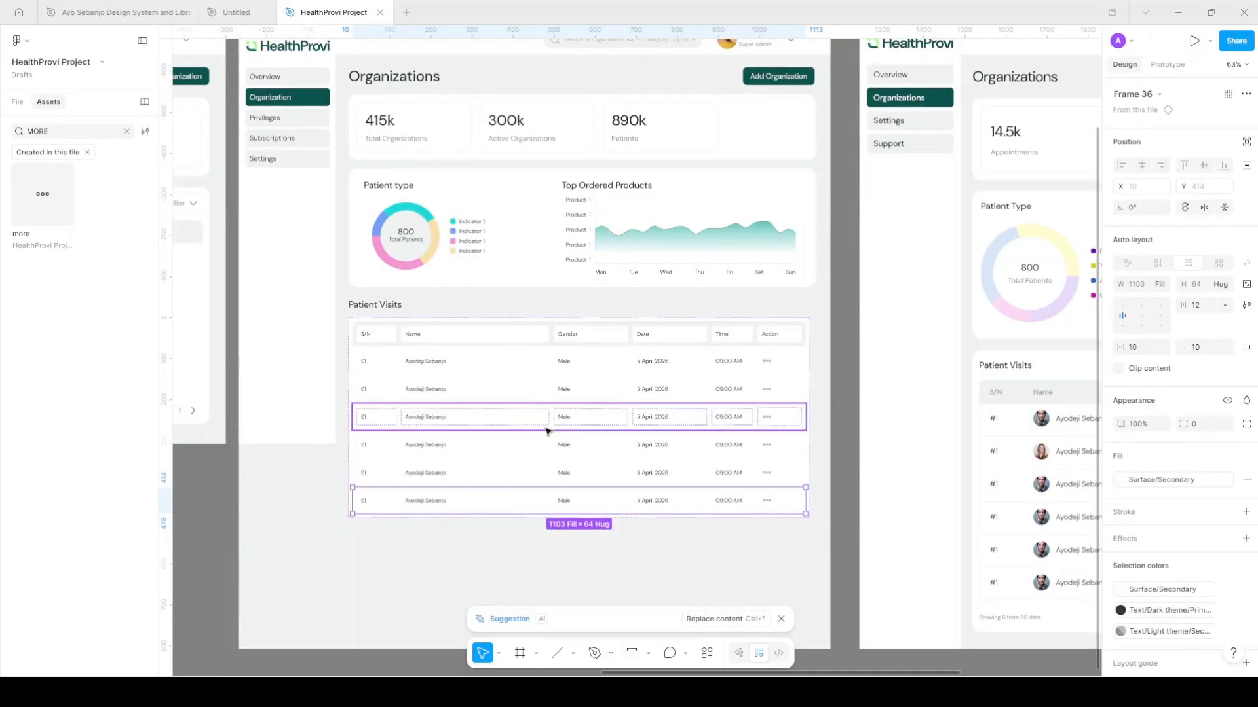
pyautogui.hotkey('ctrl', 'd')
pyautogui.hotkey('ctrl', 'd')
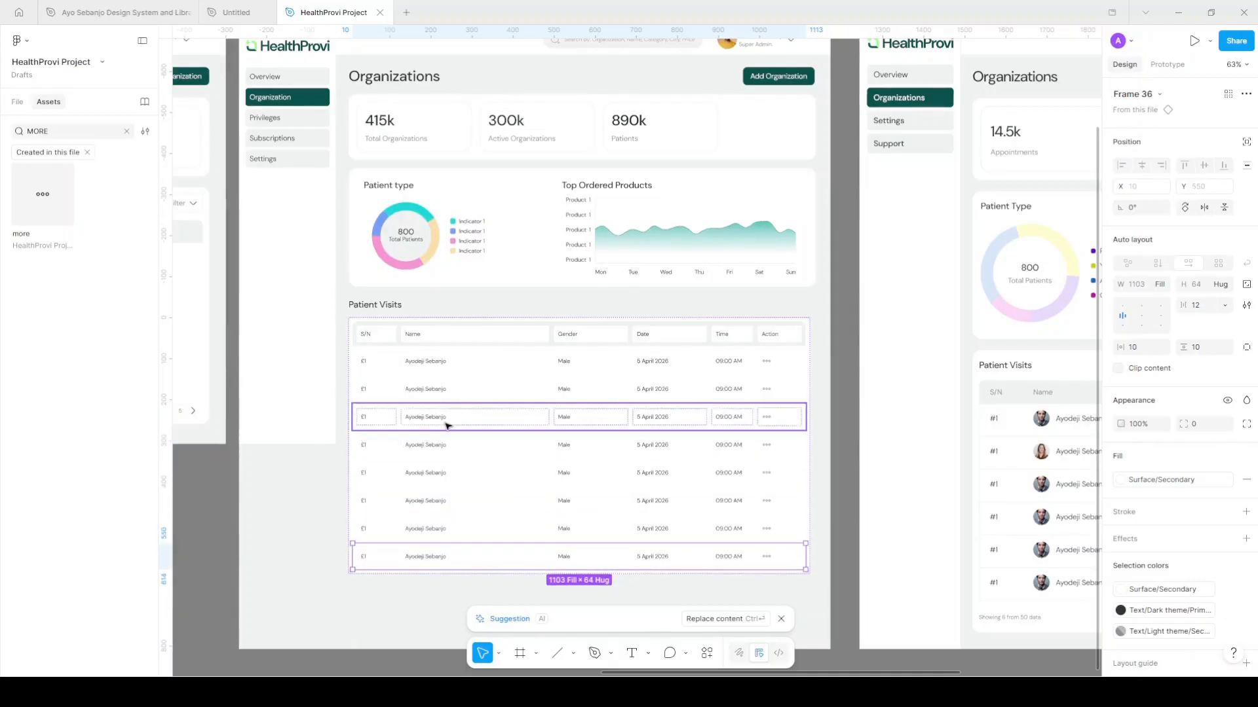
# Stretch the sidebar to 1524 px so it runs the full page height
pyautogui.click(312, 418)
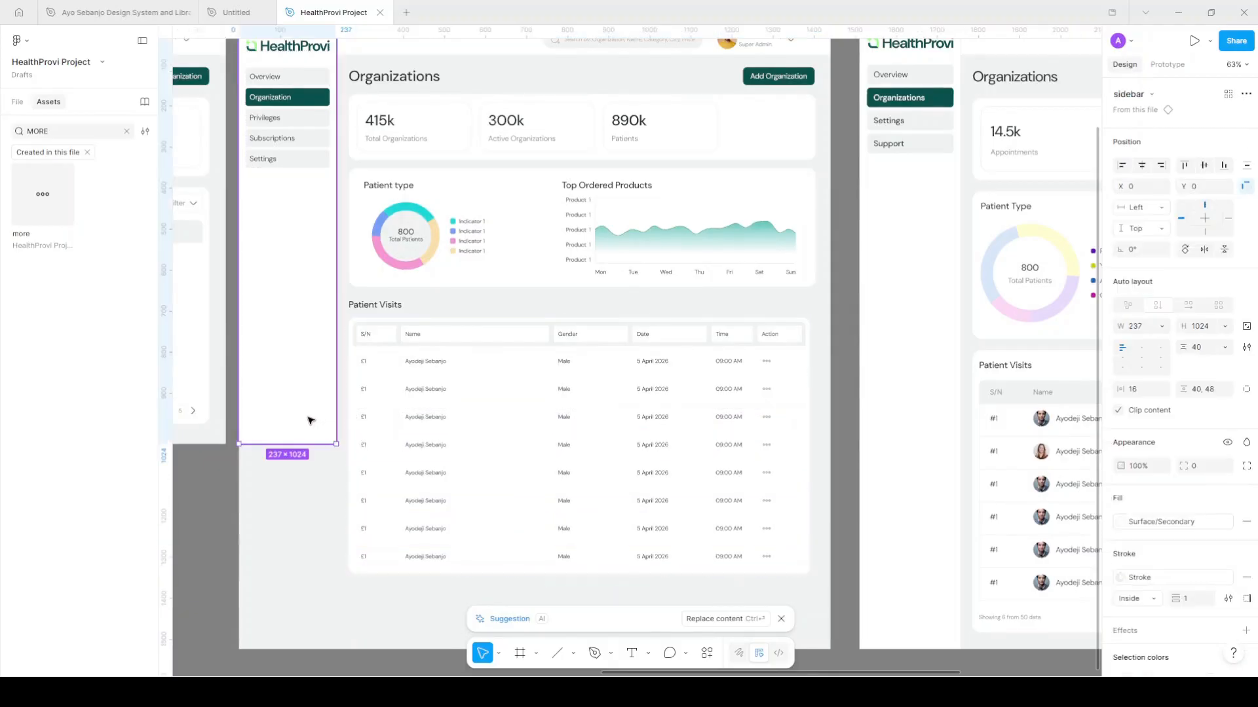
pyautogui.scroll(-1, 308, 423)
pyautogui.moveTo(312, 524); pyautogui.dragTo(312, 634)
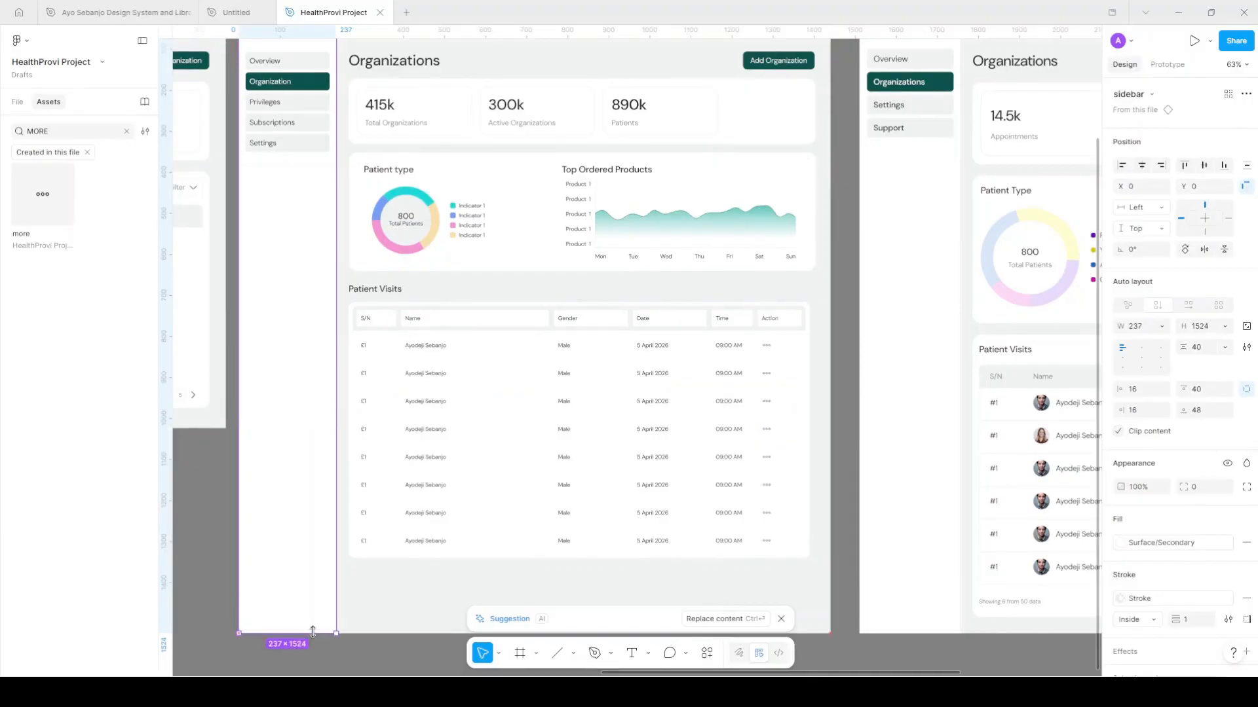
pyautogui.click(517, 358)
pyautogui.hscroll(1, 520, 355)
pyautogui.scroll(-3, 518, 355)
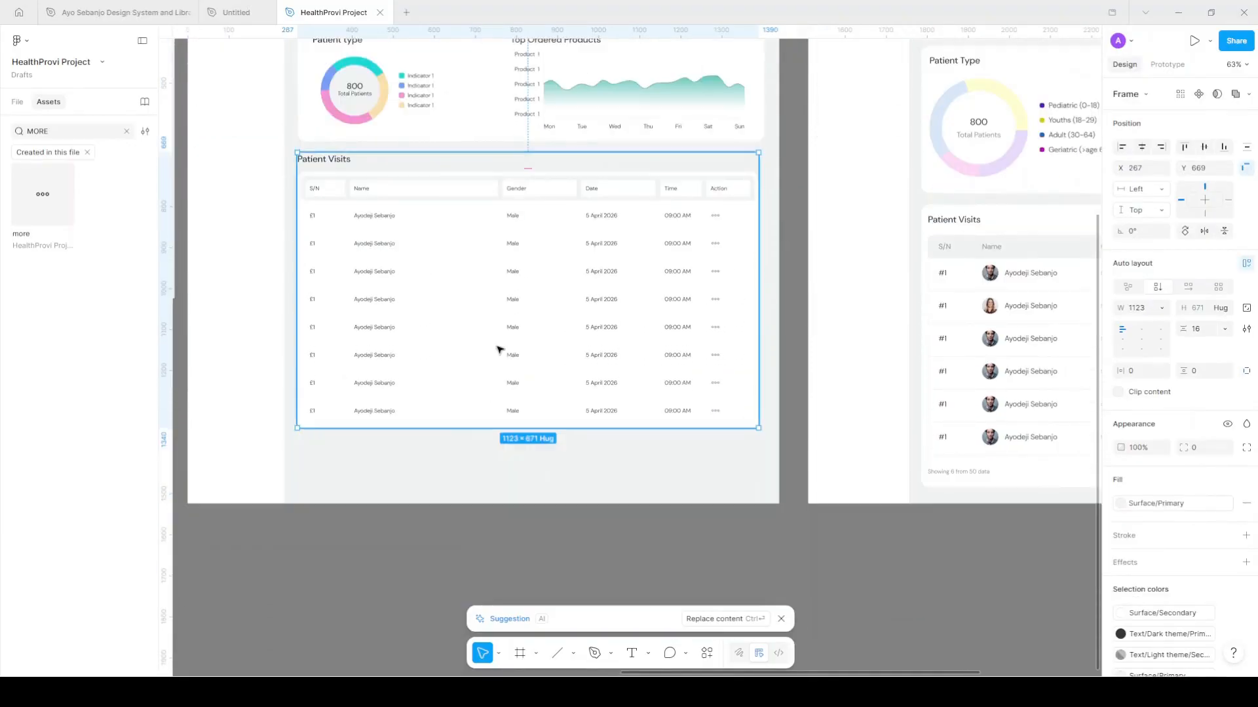
pyautogui.scroll(5, 414, 299)
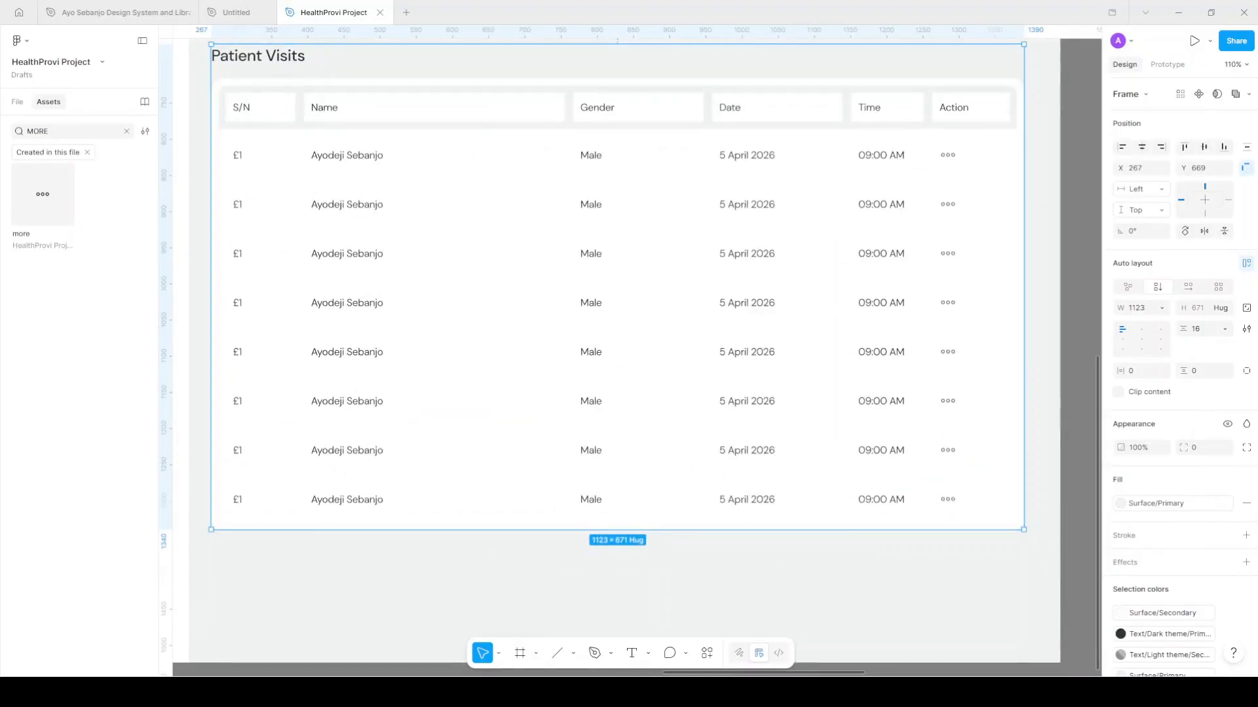
# Change the S/N cell's '£1' serial text to '#'
pyautogui.doubleClick(238, 155)
pyautogui.click(237, 155)
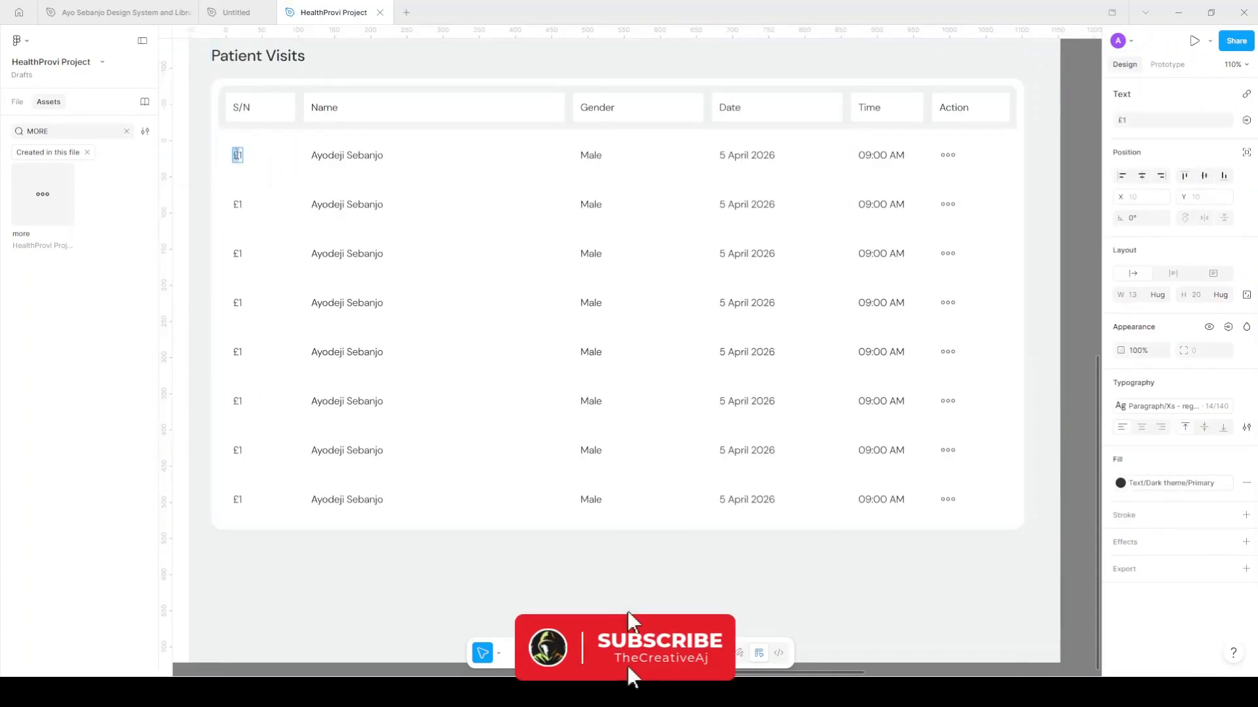
pyautogui.write('#')
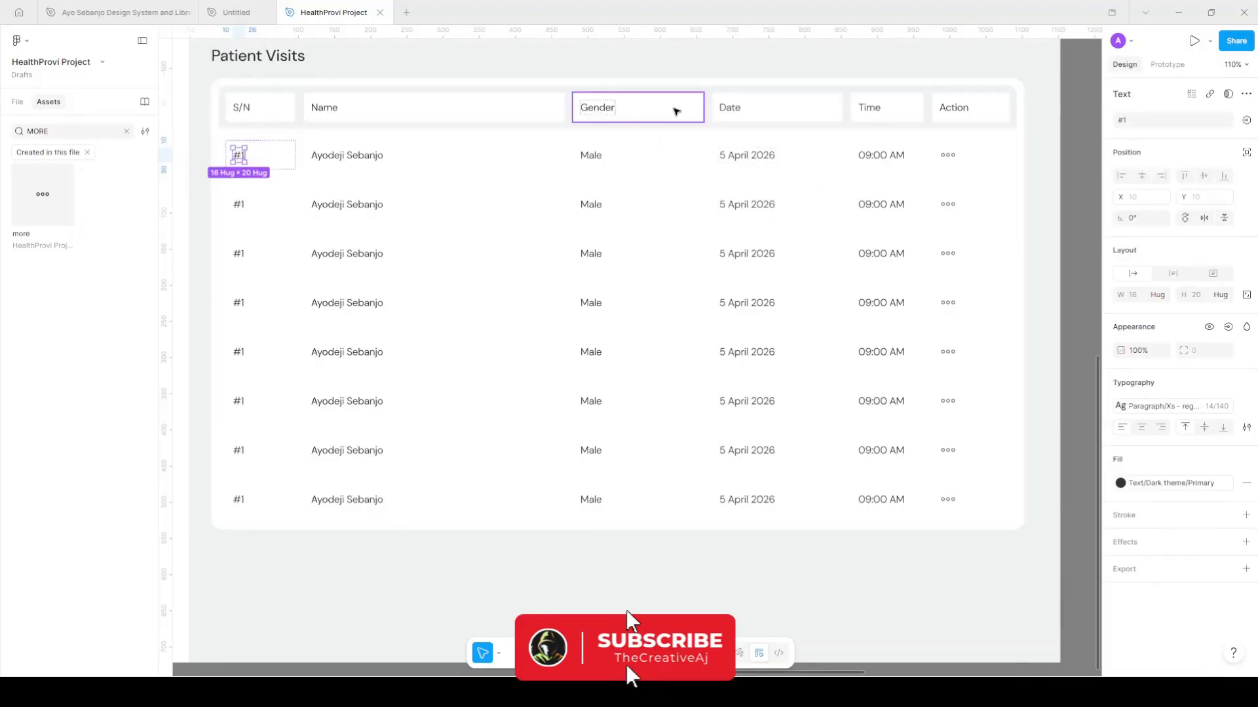
# Fill all six header cells, S/N through Action, with Surface/Primary
pyautogui.click(671, 112)
pyautogui.click(267, 107)
pyautogui.keyDown('shift'); pyautogui.click(495, 112); pyautogui.keyUp('shift')
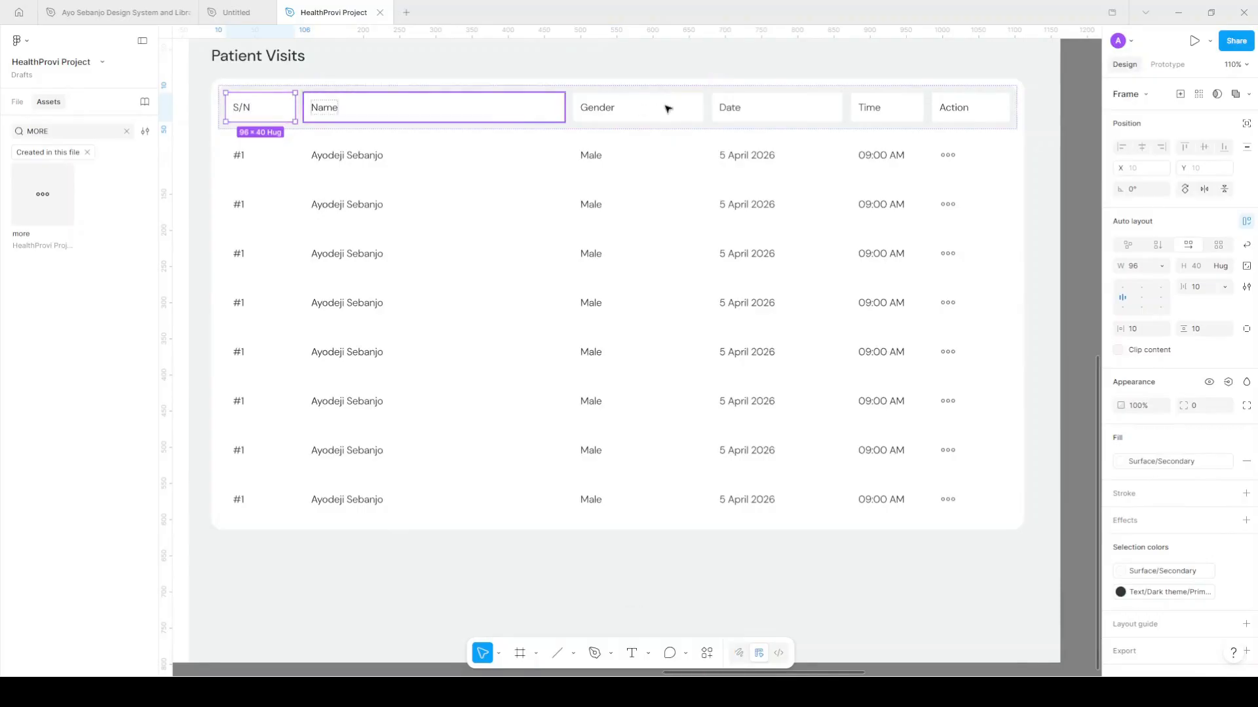
pyautogui.keyDown('shift'); pyautogui.click(665, 110); pyautogui.keyUp('shift')
pyautogui.keyDown('shift'); pyautogui.click(792, 115); pyautogui.keyUp('shift')
pyautogui.keyDown('shift'); pyautogui.click(895, 115); pyautogui.keyUp('shift')
pyautogui.keyDown('shift'); pyautogui.click(980, 120); pyautogui.keyUp('shift')
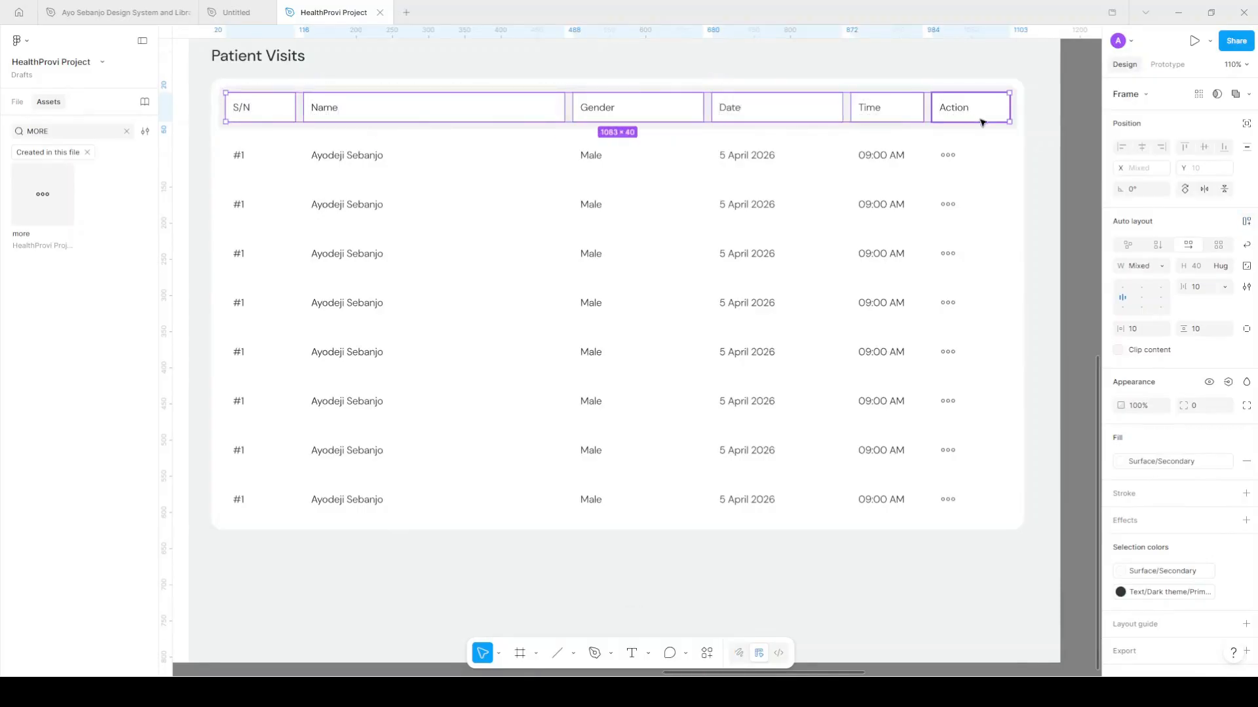
pyautogui.click(1120, 461)
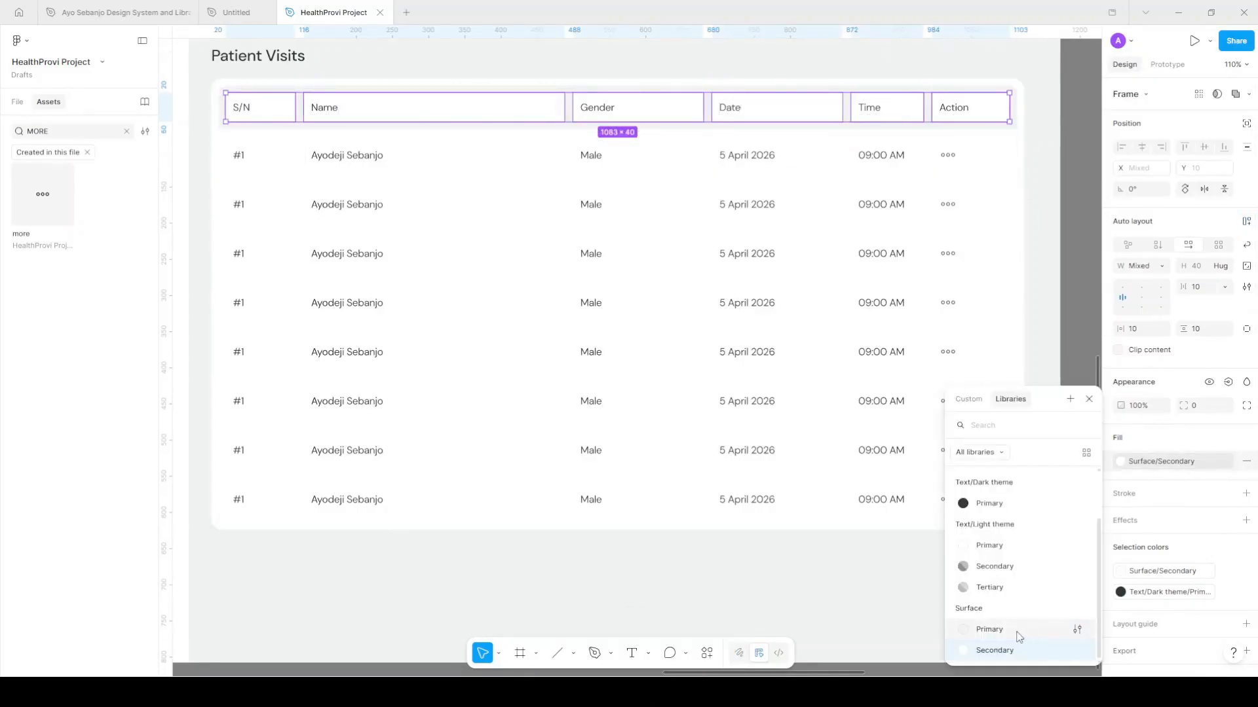
pyautogui.click(1017, 630)
# Change the header label colour from Text/Dark to Text/Light theme/Secondary
pyautogui.scroll(-3, 888, 500)
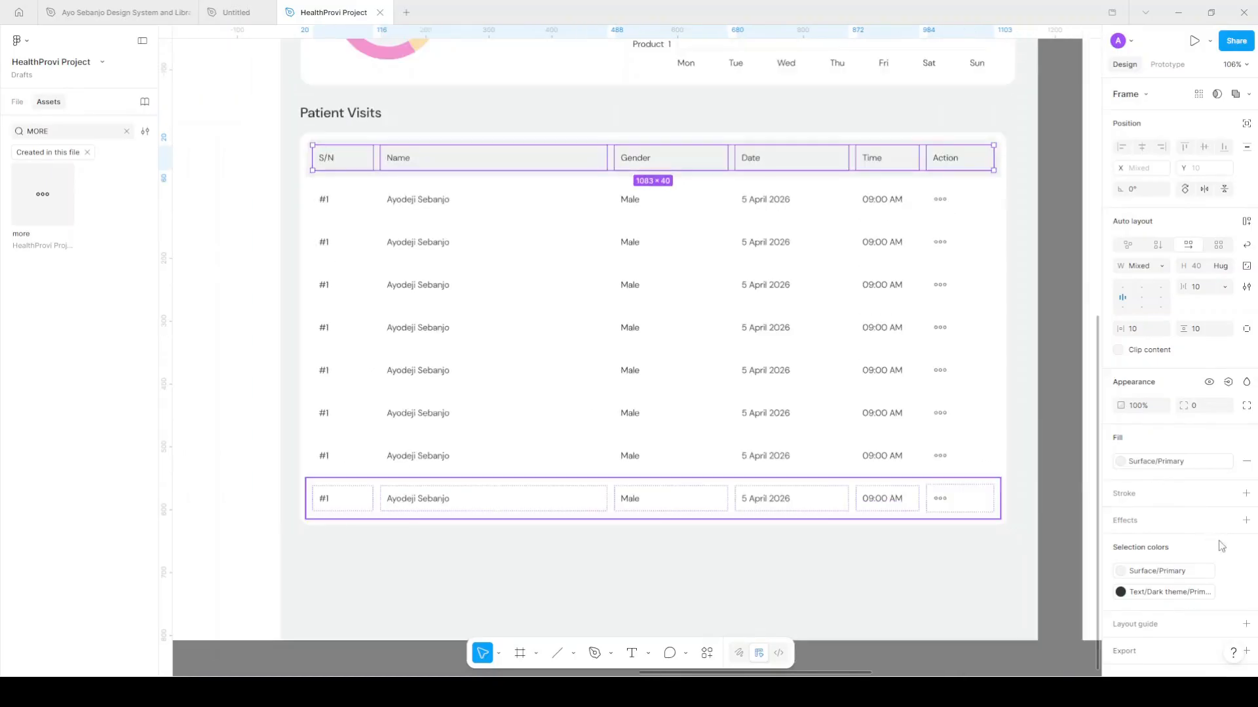
pyautogui.click(1152, 598)
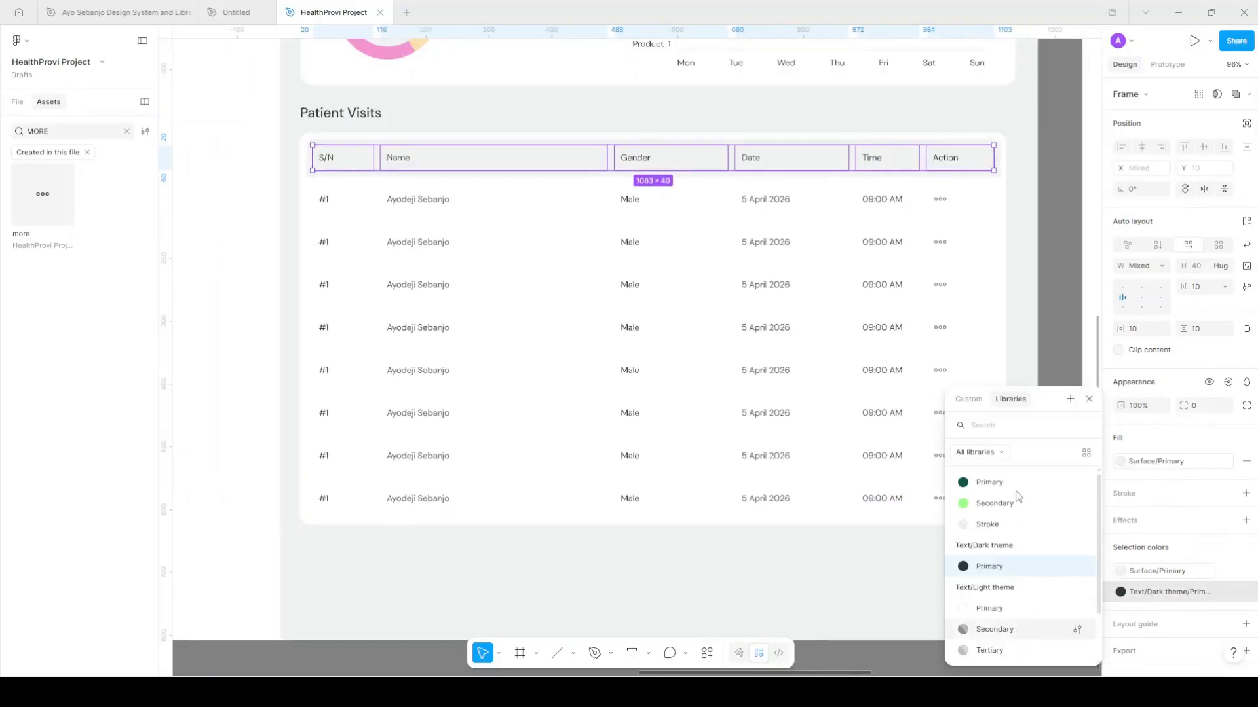
pyautogui.click(1016, 632)
pyautogui.click(1048, 301)
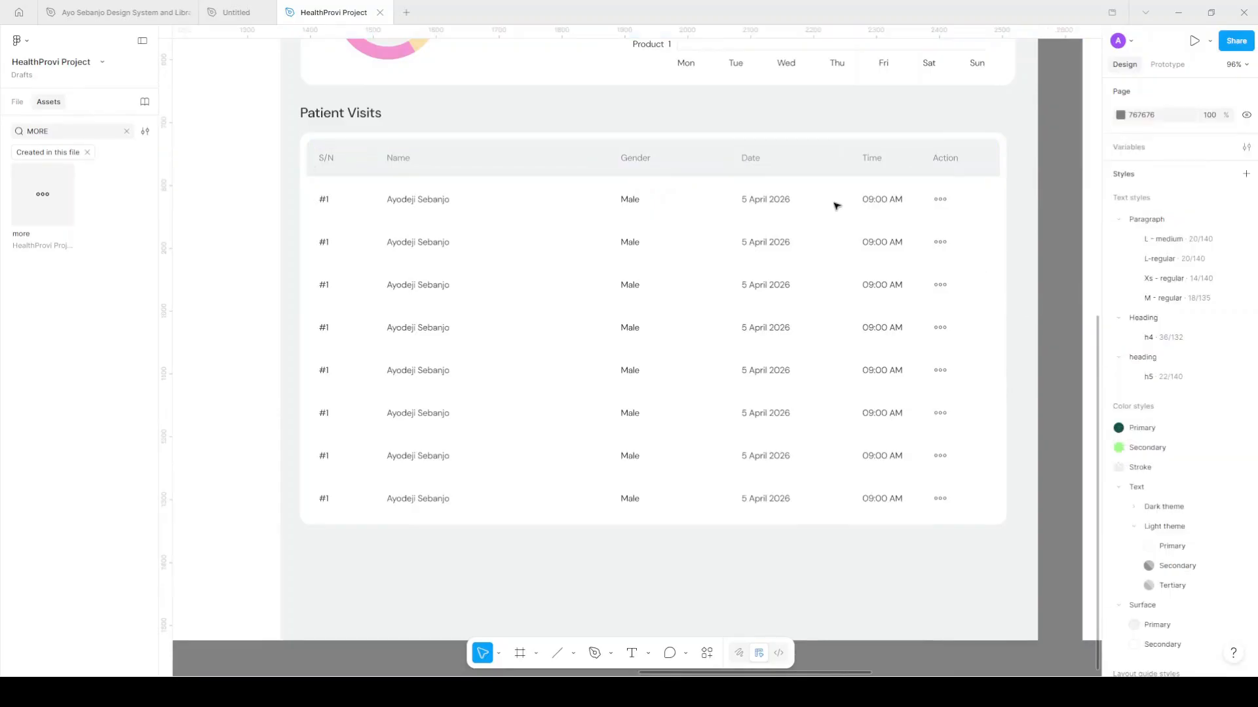
pyautogui.click(773, 197)
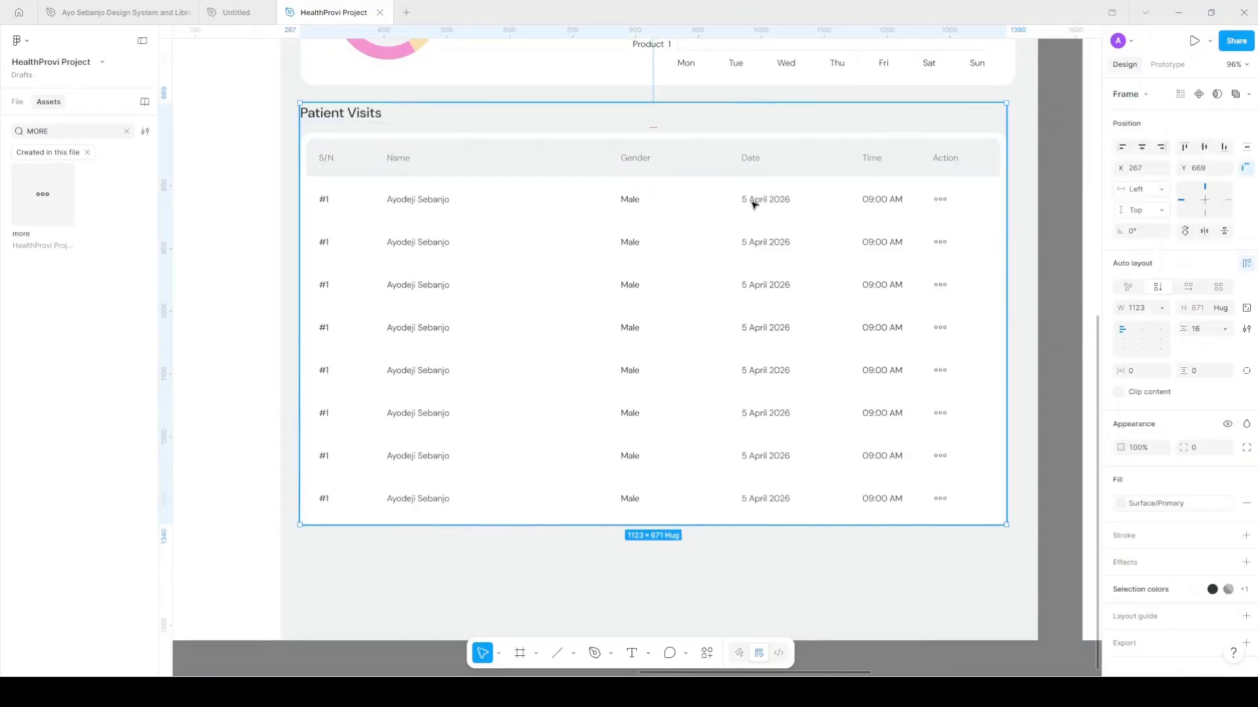
# Set the Patient Visits card's horizontal and vertical padding to 10
pyautogui.keyDown('ctrl'); pyautogui.scroll(-2, 776, 201); pyautogui.keyUp('ctrl')
pyautogui.keyDown('ctrl'); pyautogui.scroll(-2, 753, 204); pyautogui.keyUp('ctrl')
pyautogui.hscroll(2, 753, 202)
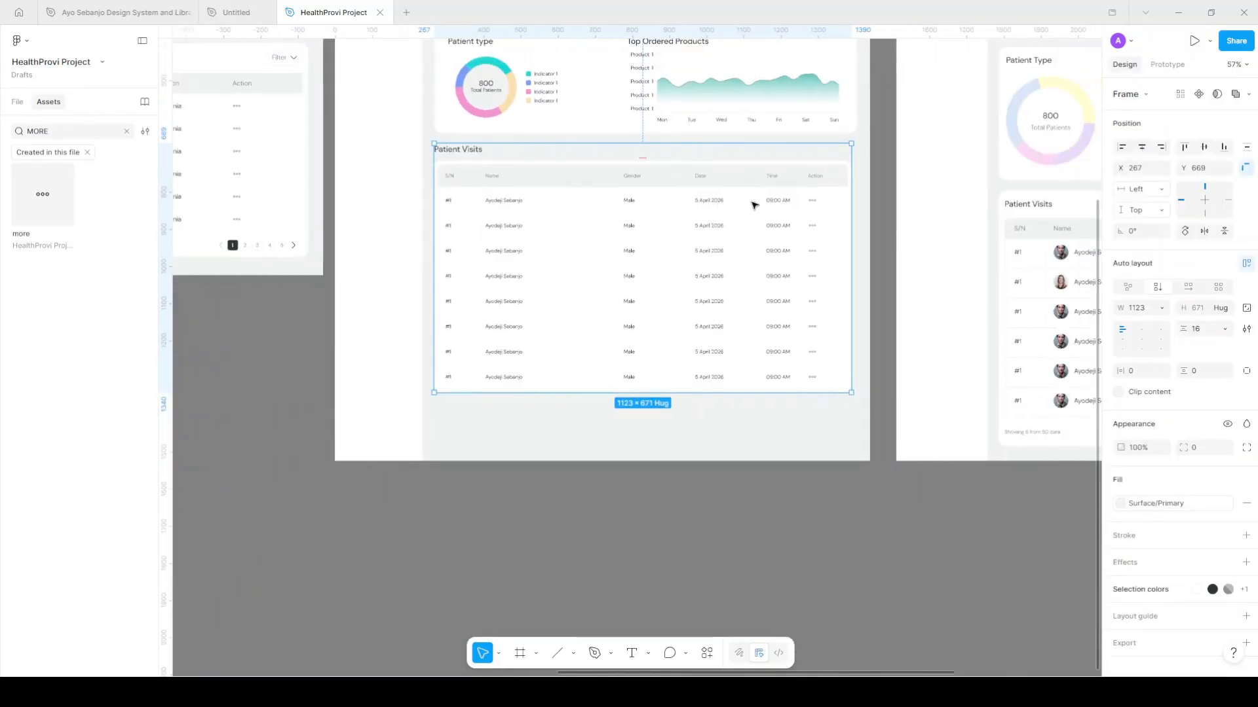
pyautogui.click(1137, 374)
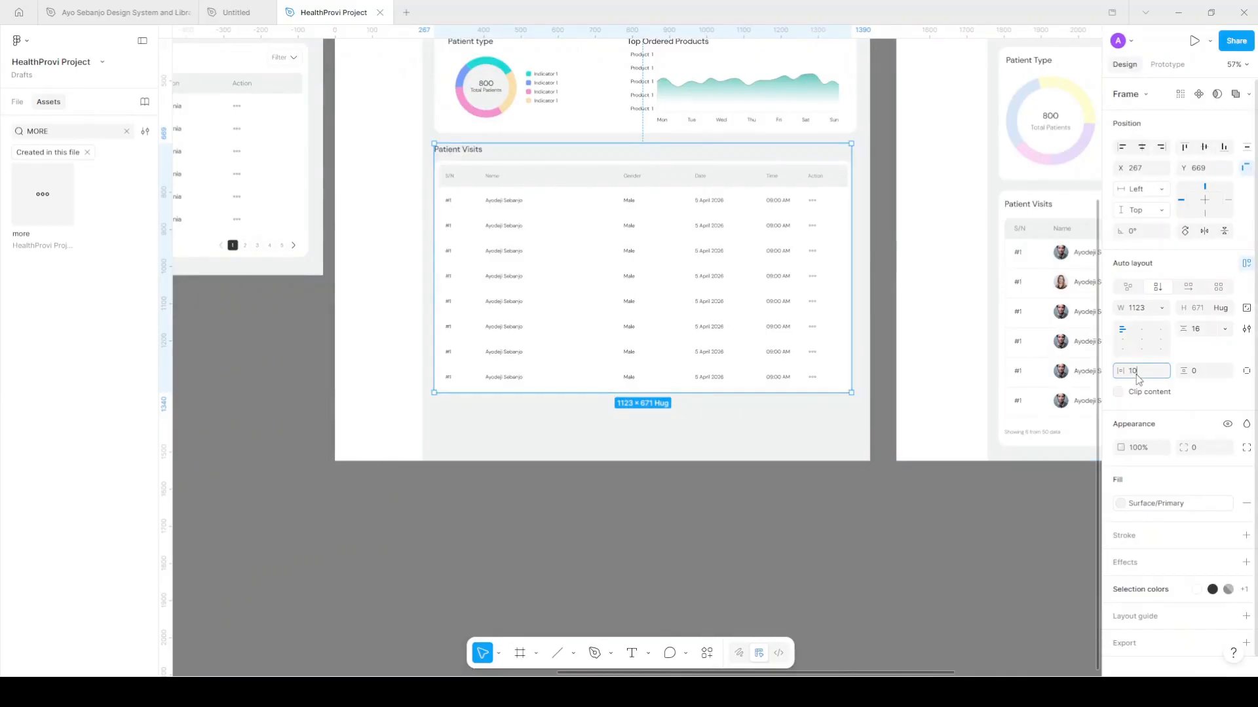
pyautogui.write('10')
pyautogui.press('Return')
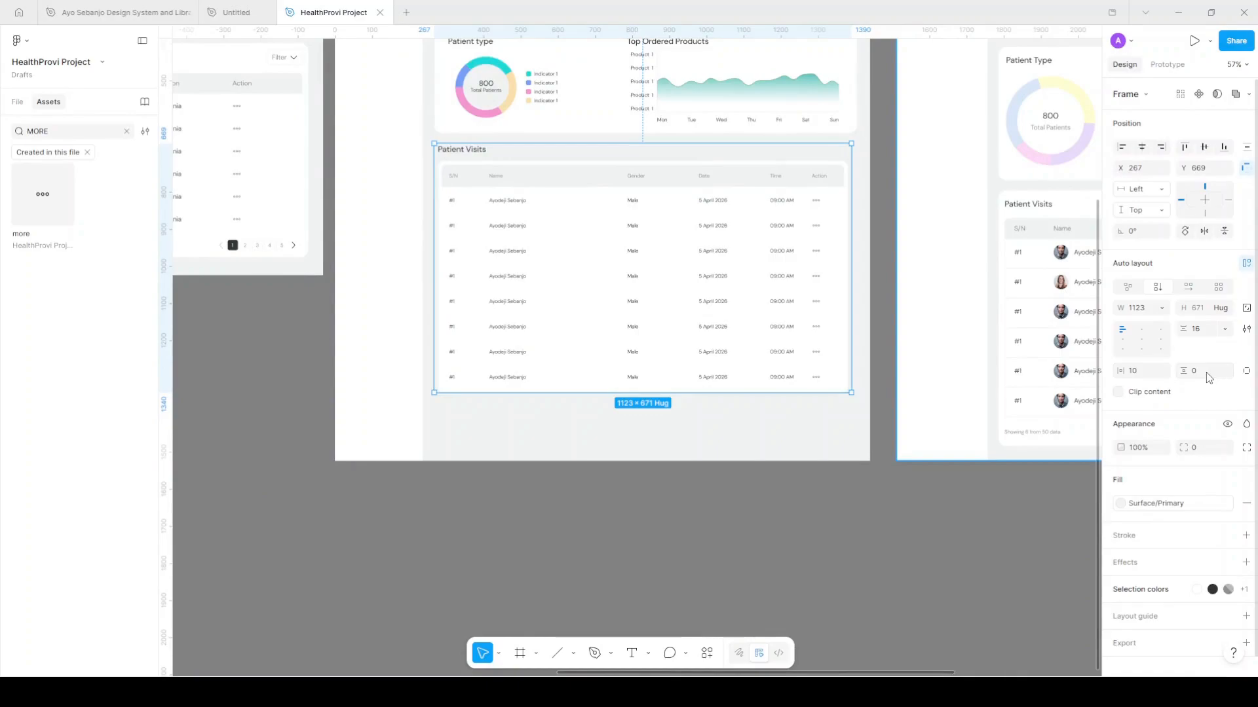
pyautogui.write('10')
pyautogui.press('Return')
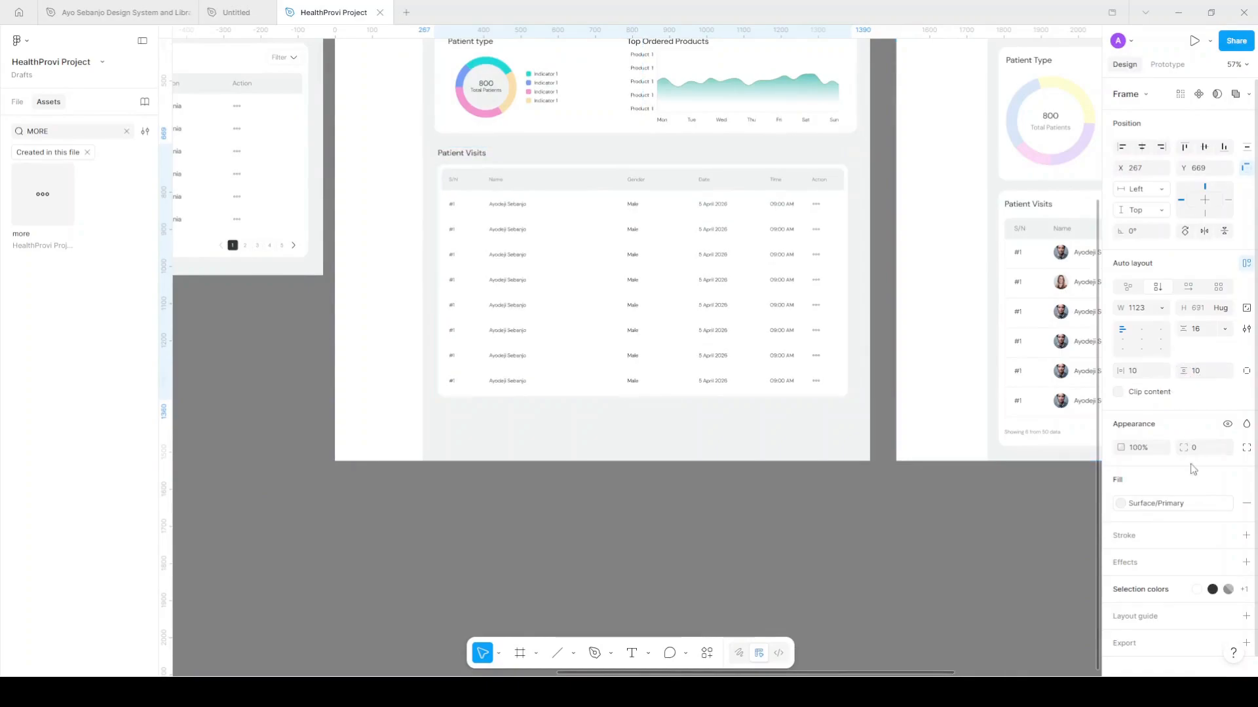
# Fill the card with Surface/Secondary and round its corners to 20
pyautogui.click(1147, 510)
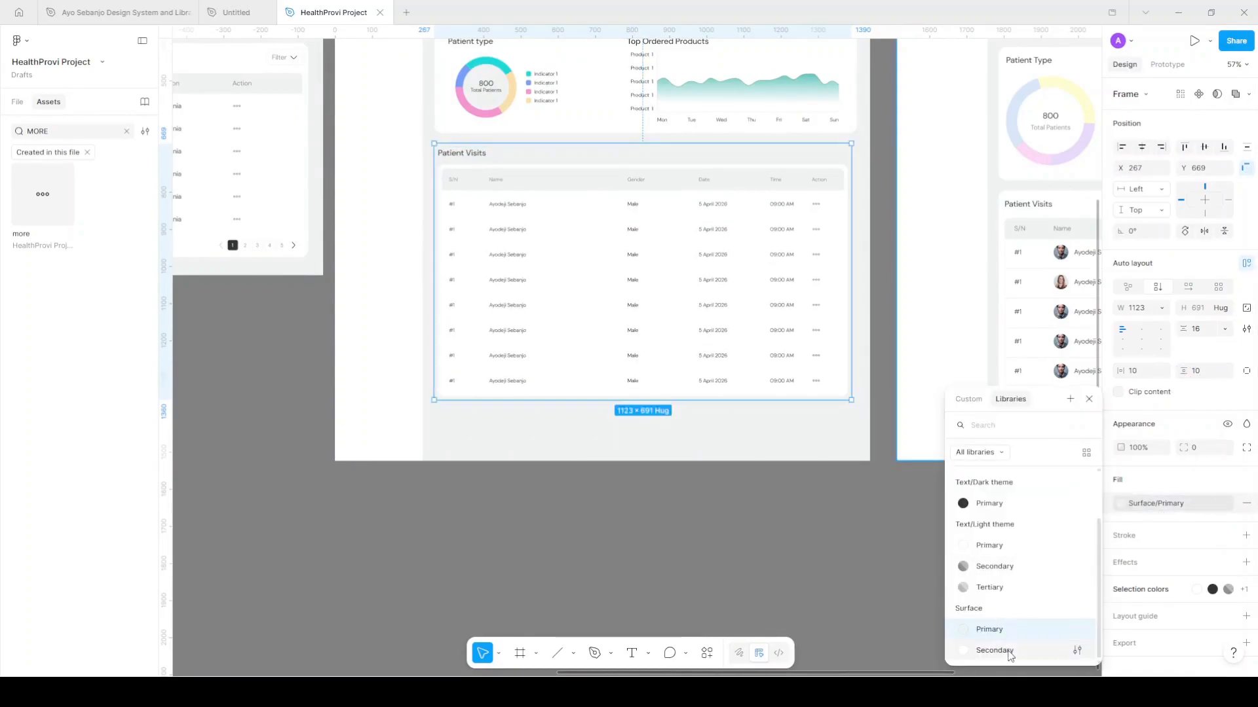
pyautogui.click(1035, 651)
pyautogui.click(1196, 448)
pyautogui.write('20')
pyautogui.press('Return')
pyautogui.click(795, 564)
pyautogui.scroll(5, 793, 563)
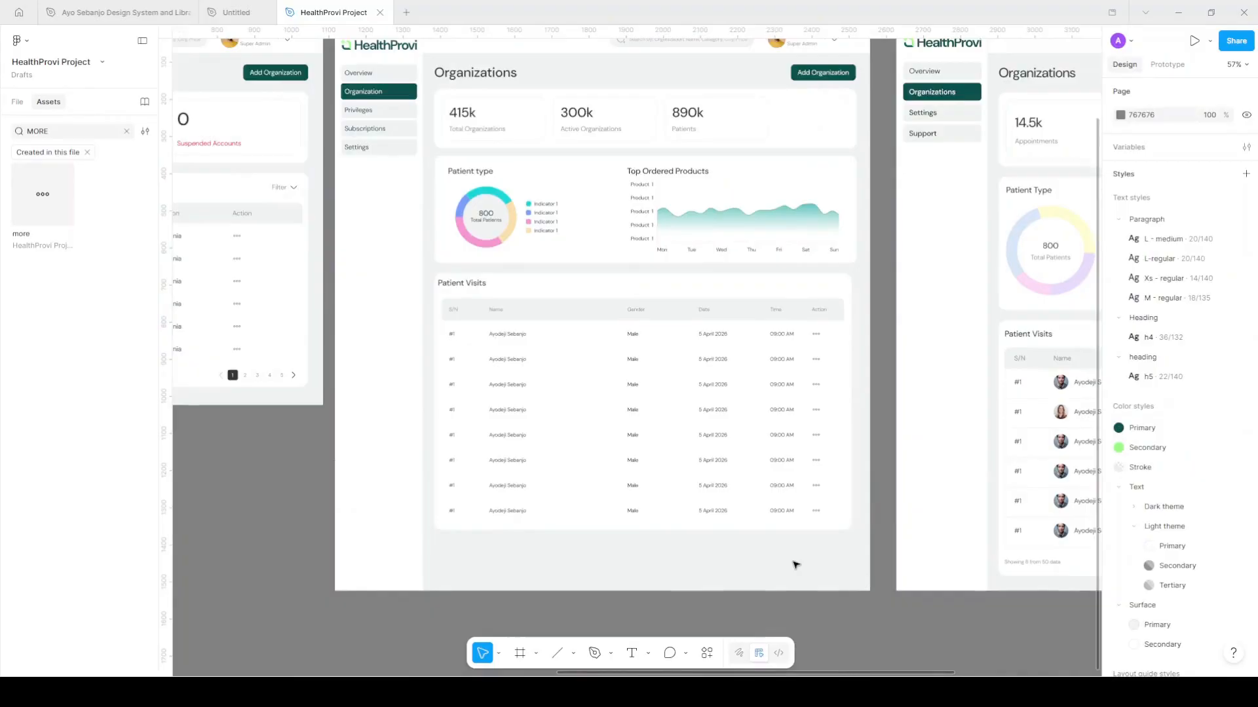
pyautogui.keyDown('ctrl'); pyautogui.scroll(2, 792, 562); pyautogui.keyUp('ctrl')
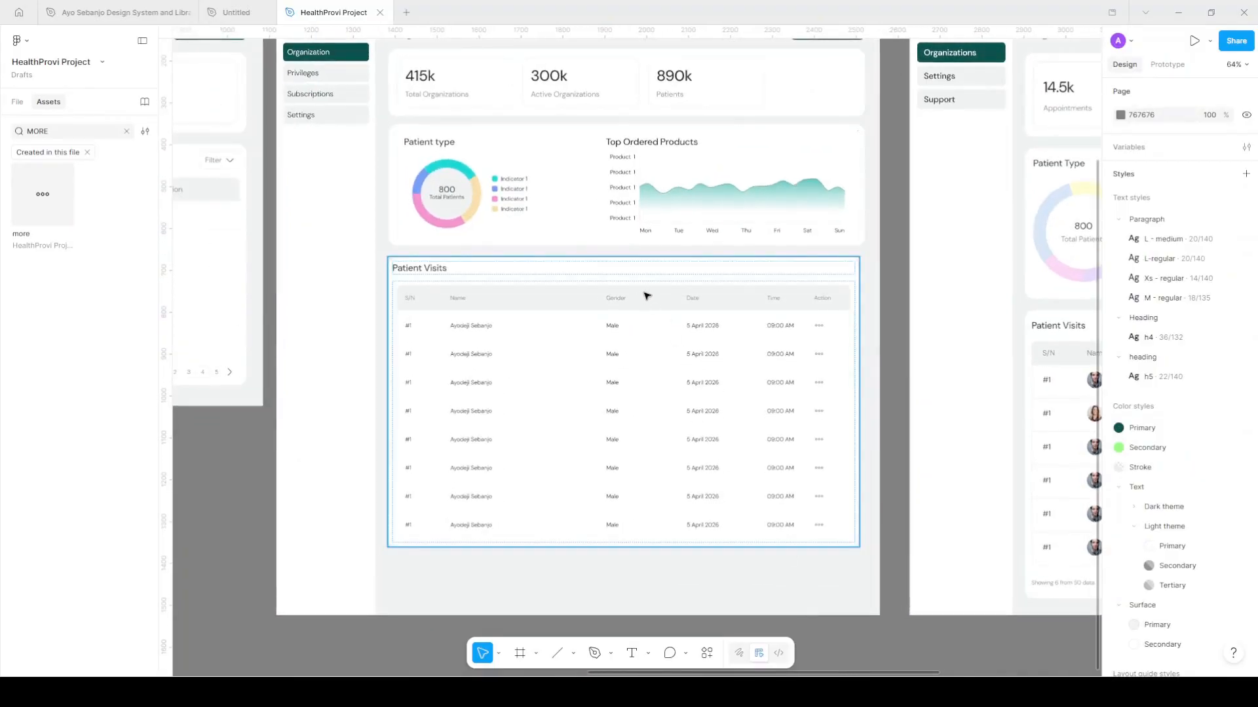
# Raise the card's horizontal and vertical padding to 16
pyautogui.click(646, 296)
pyautogui.click(1146, 375)
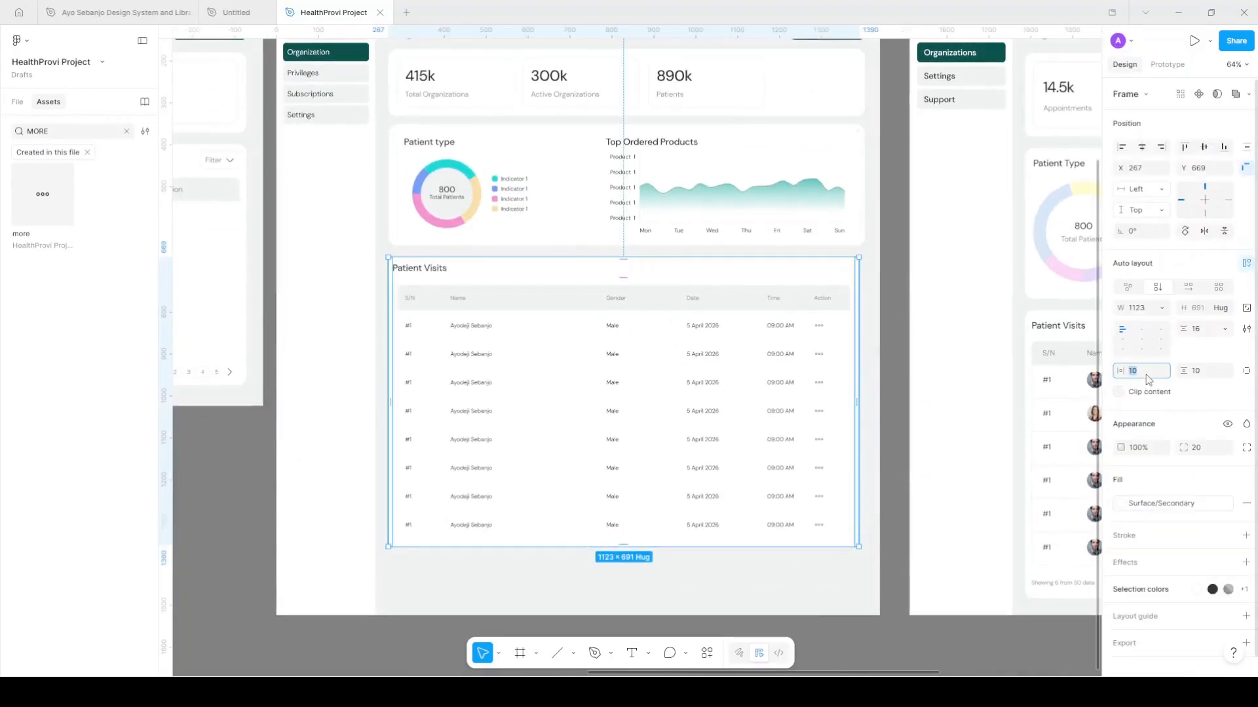
pyautogui.press('Return')
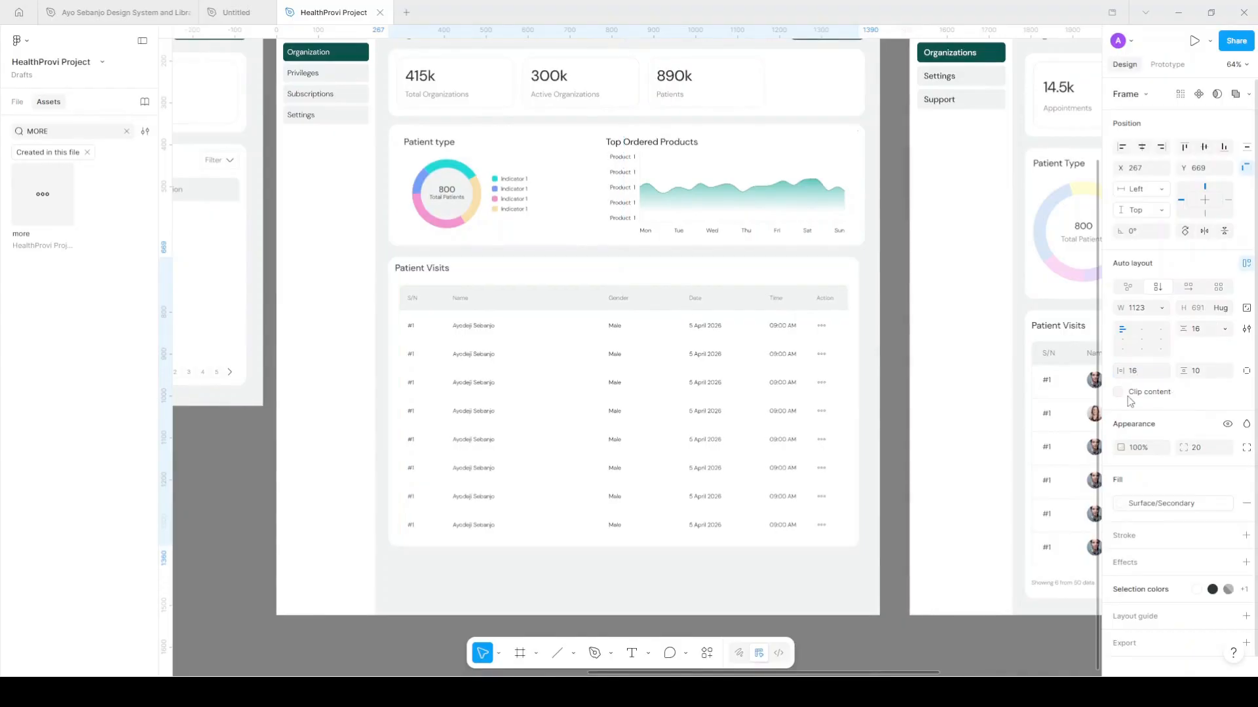
pyautogui.click(1204, 379)
pyautogui.write('16')
pyautogui.press('Return')
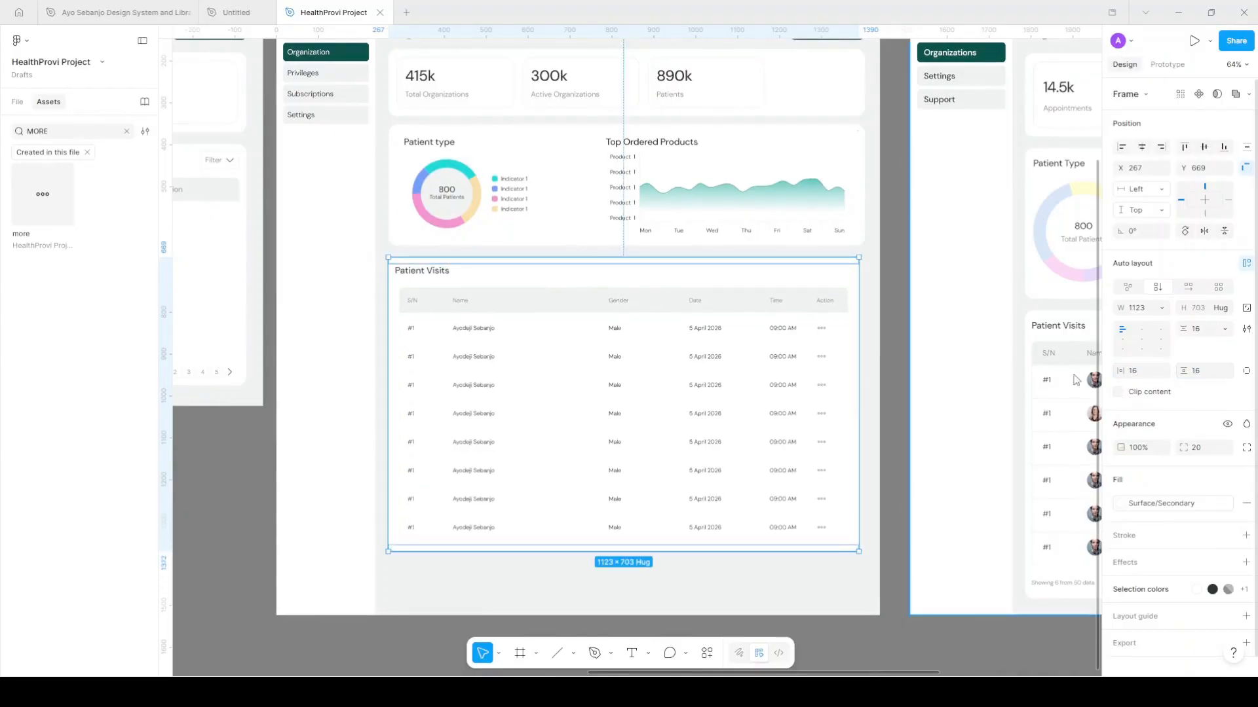
pyautogui.click(895, 300)
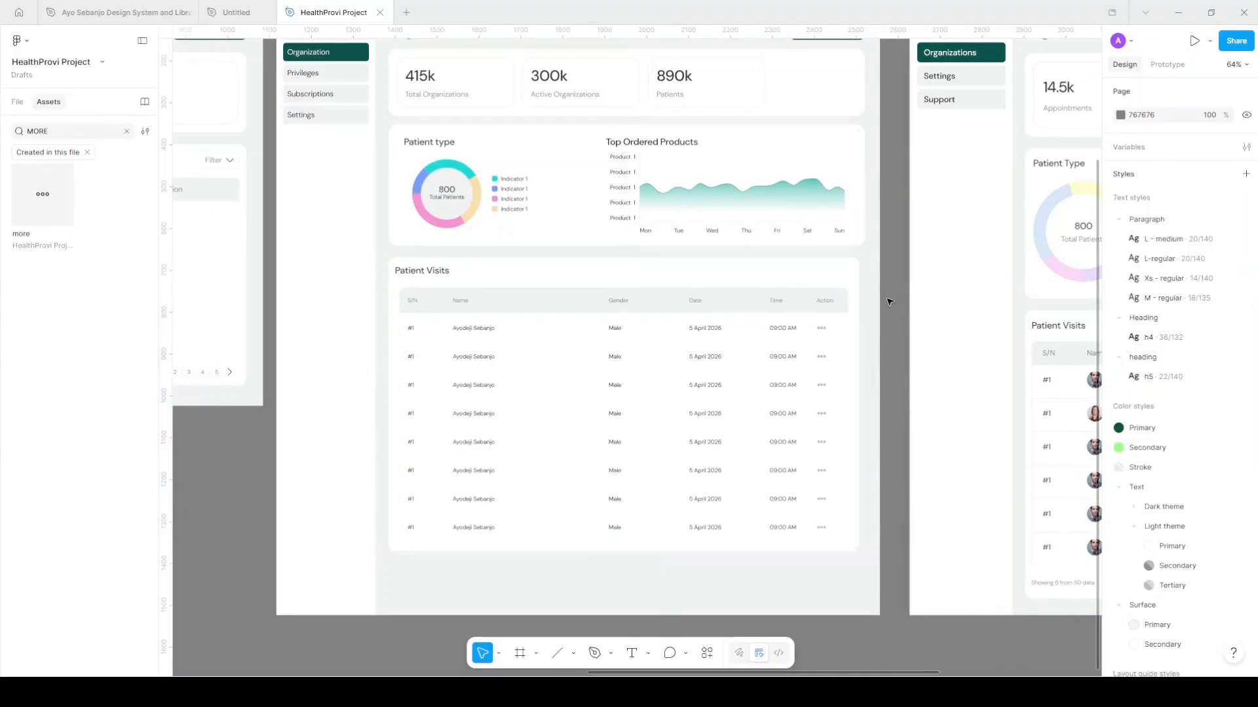
pyautogui.hscroll(2, 889, 301)
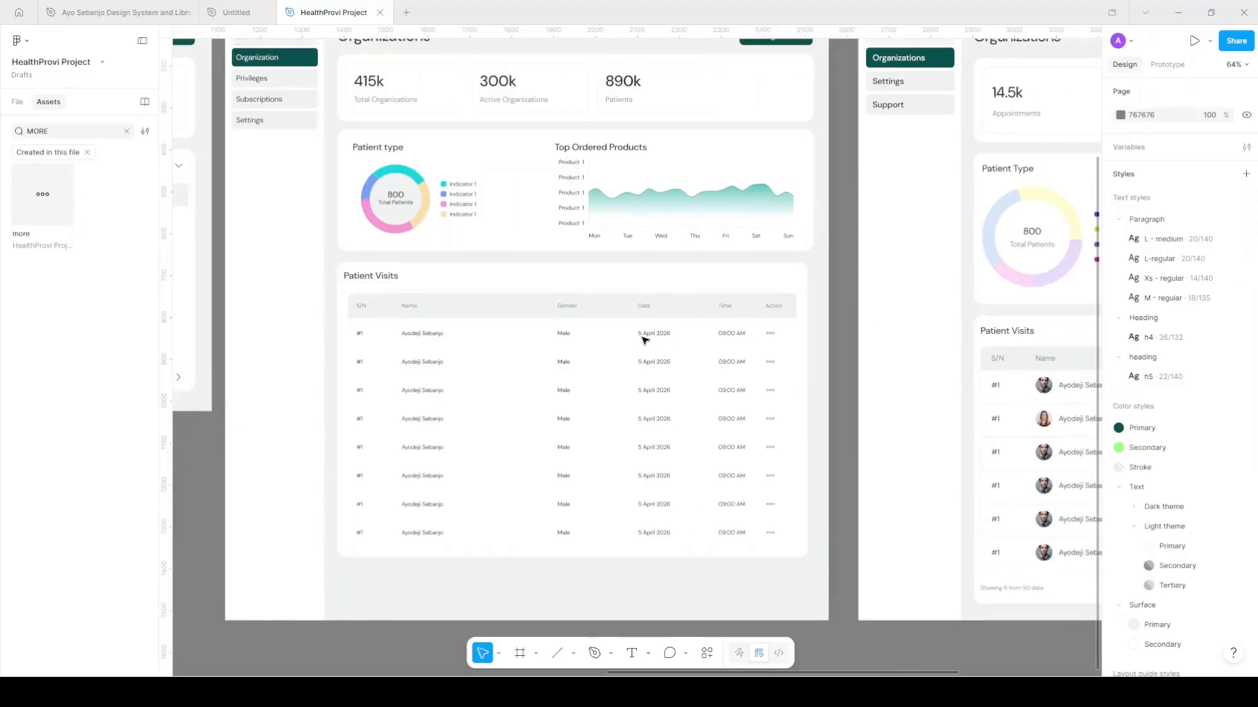
pyautogui.scroll(1, 406, 340)
pyautogui.scroll(3, 406, 341)
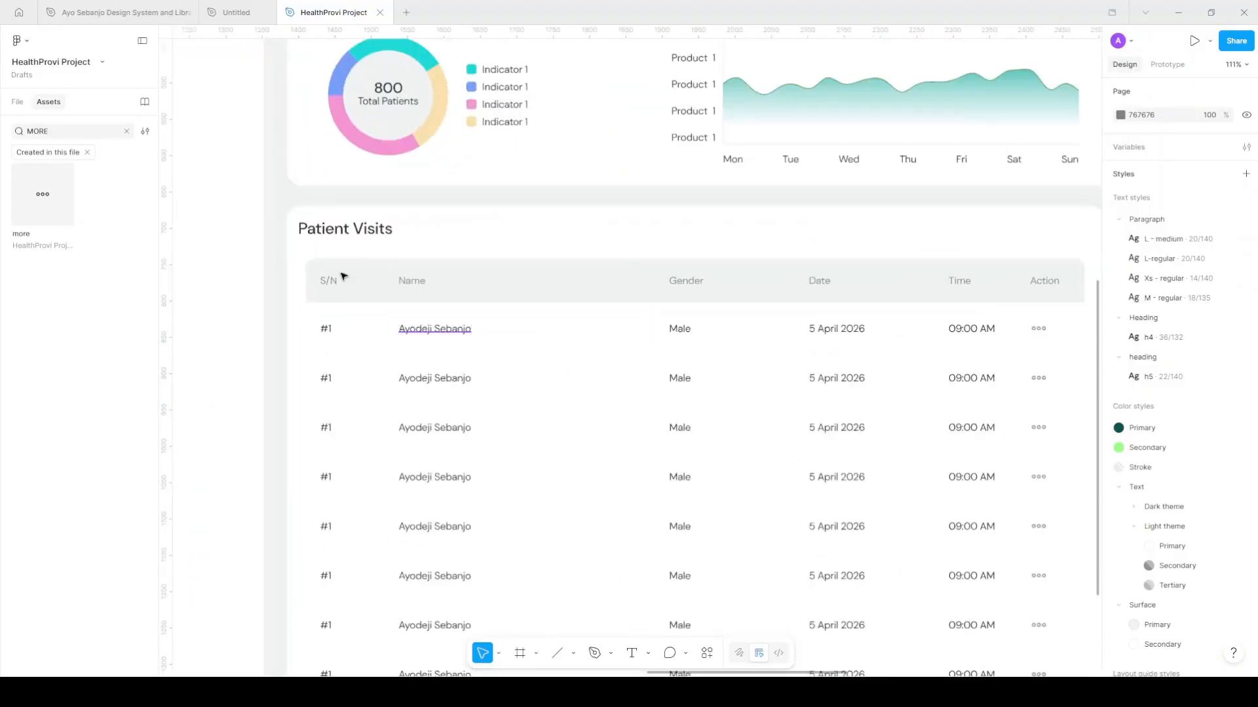
pyautogui.scroll(1, 410, 337)
pyautogui.scroll(1, 403, 338)
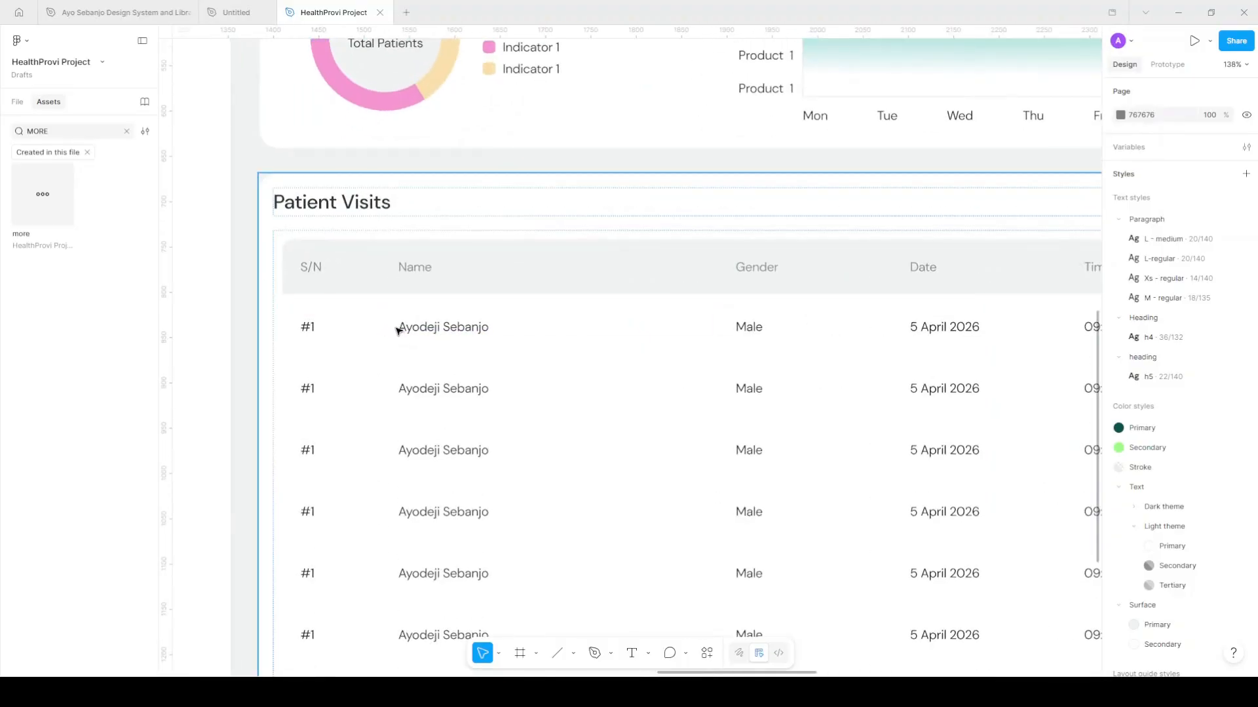
# Draw a small grey (C9C9C9) square frame before the first row's name
pyautogui.press('f')
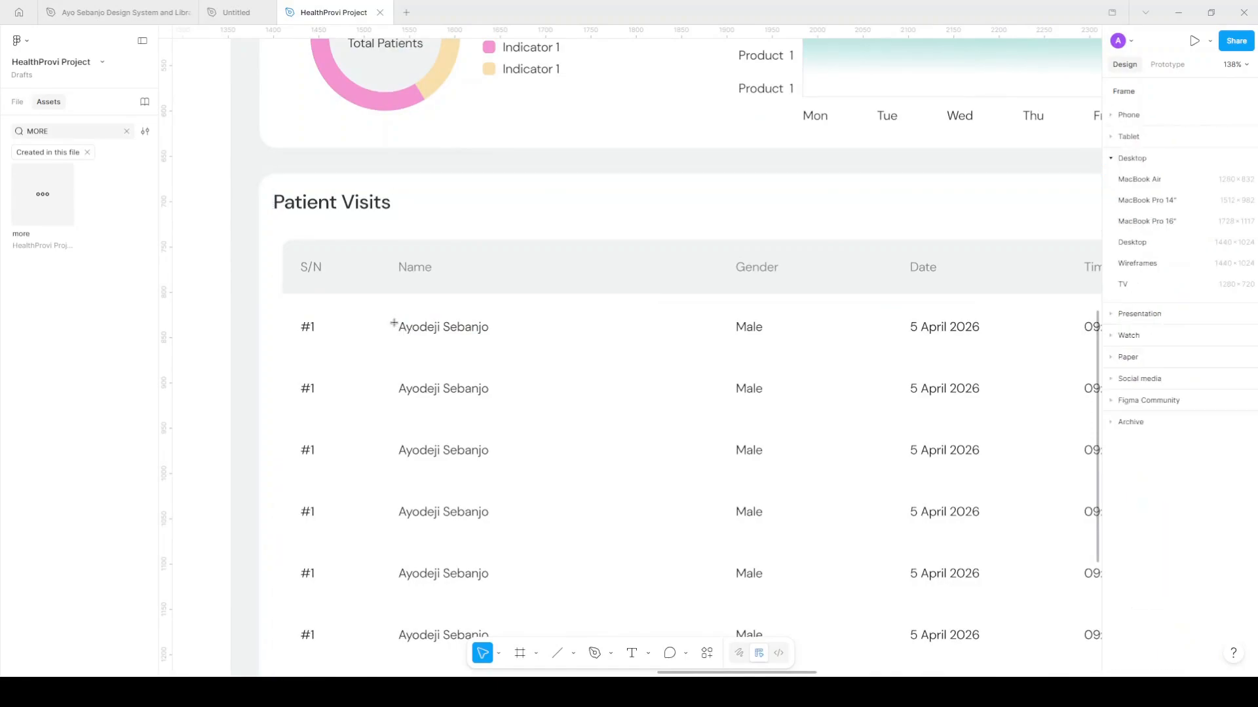
pyautogui.moveTo(410, 341)
pyautogui.mouseDown()
pyautogui.moveTo(433, 365)
pyautogui.moveTo(421, 339)
pyautogui.mouseUp()
pyautogui.click(1246, 374)
pyautogui.click(1173, 400)
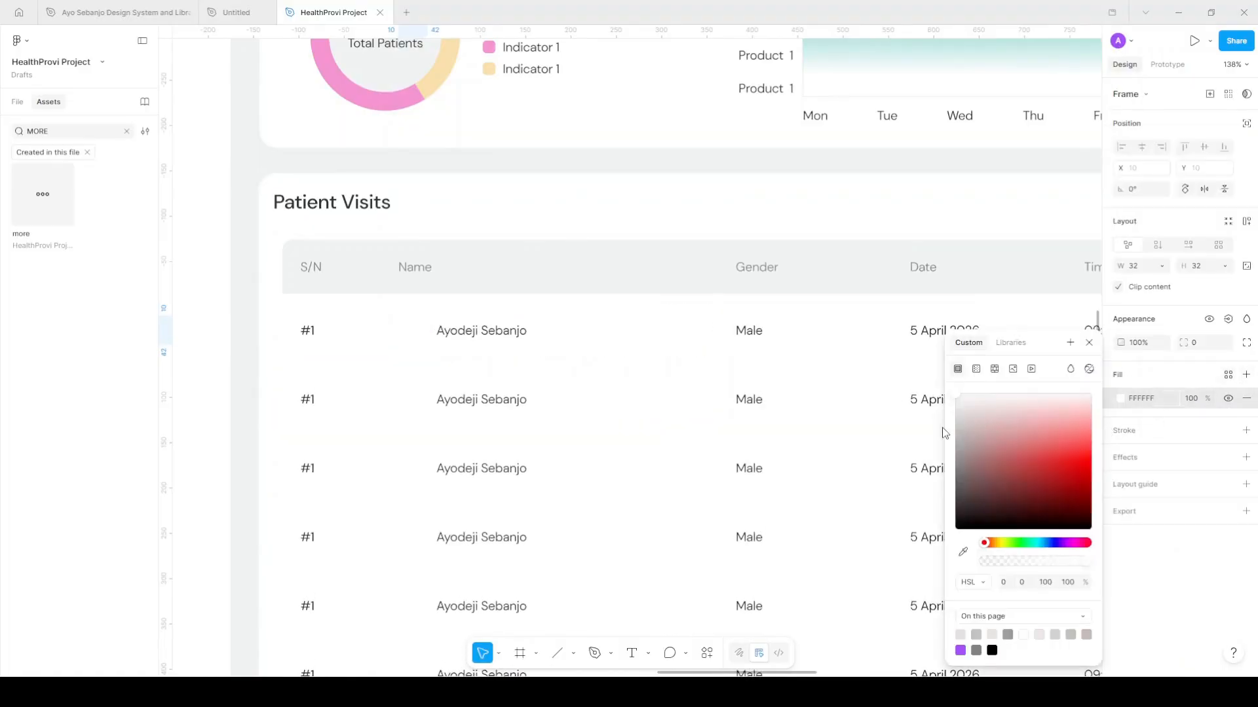
pyautogui.moveTo(941, 427); pyautogui.dragTo(927, 425)
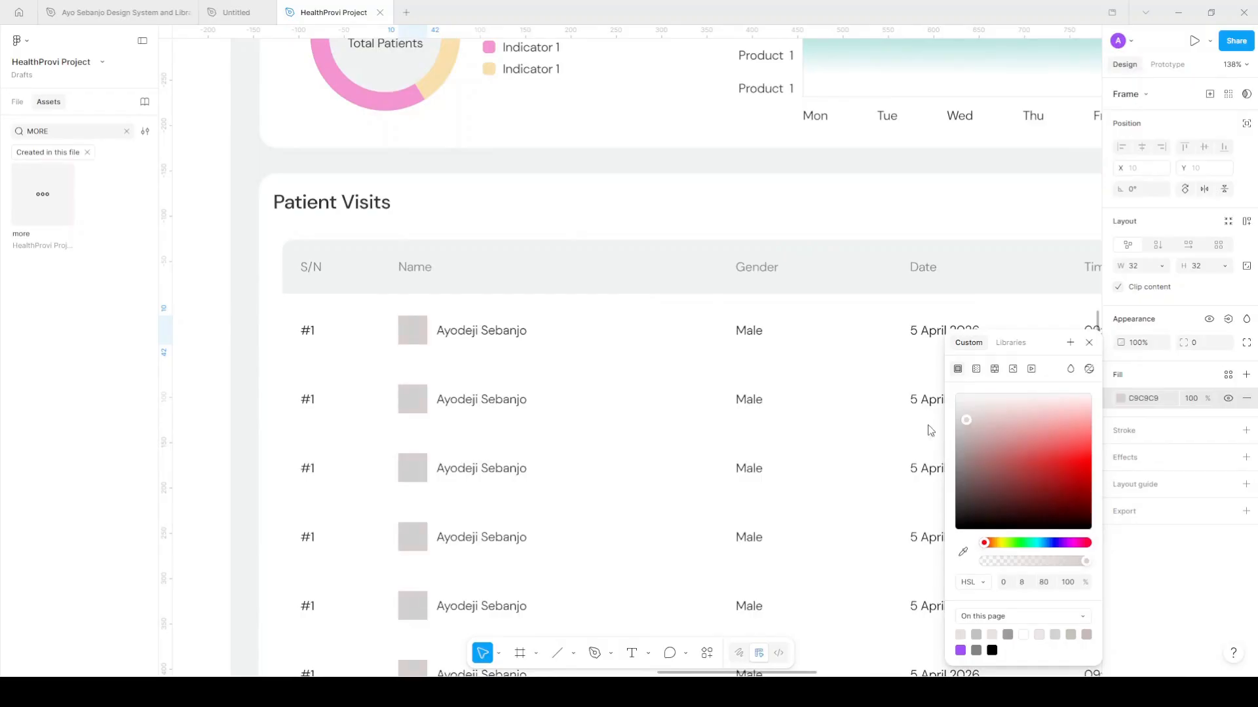
# Launch the Avatars plugin for the square, searching 'ava', and move its window aside
pyautogui.rightClick(417, 330)
pyautogui.moveTo(476, 517)
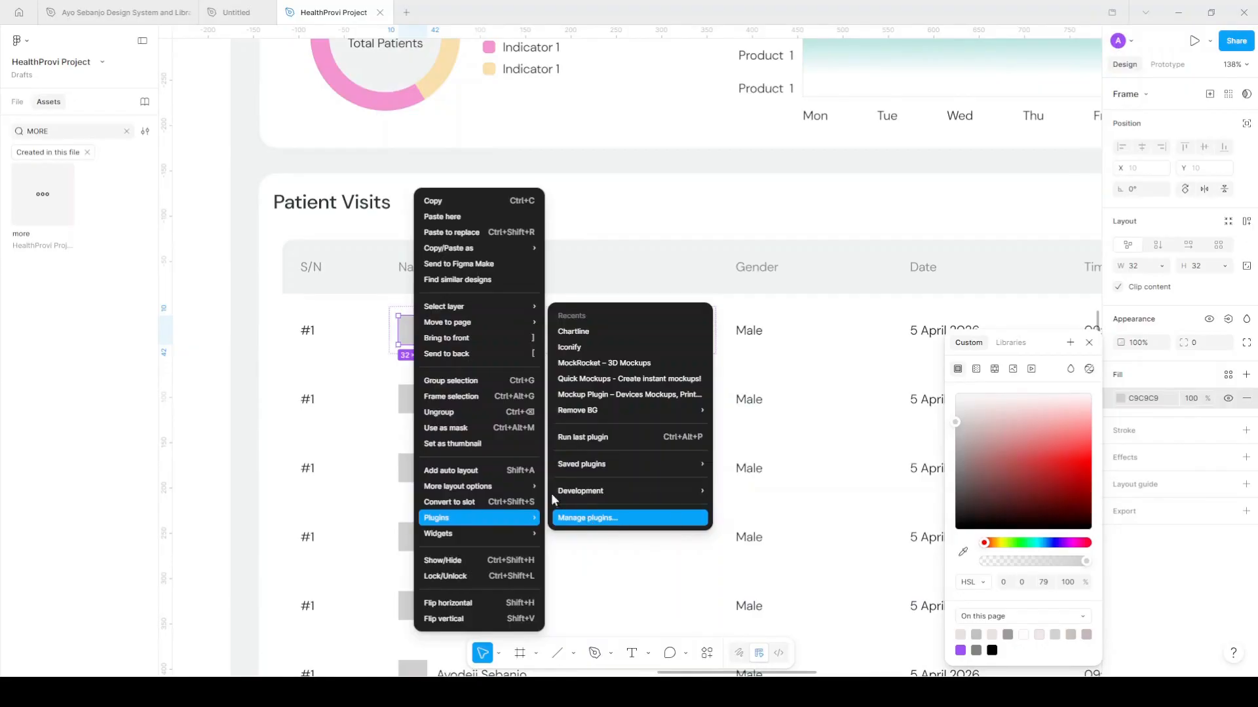
pyautogui.click(565, 517)
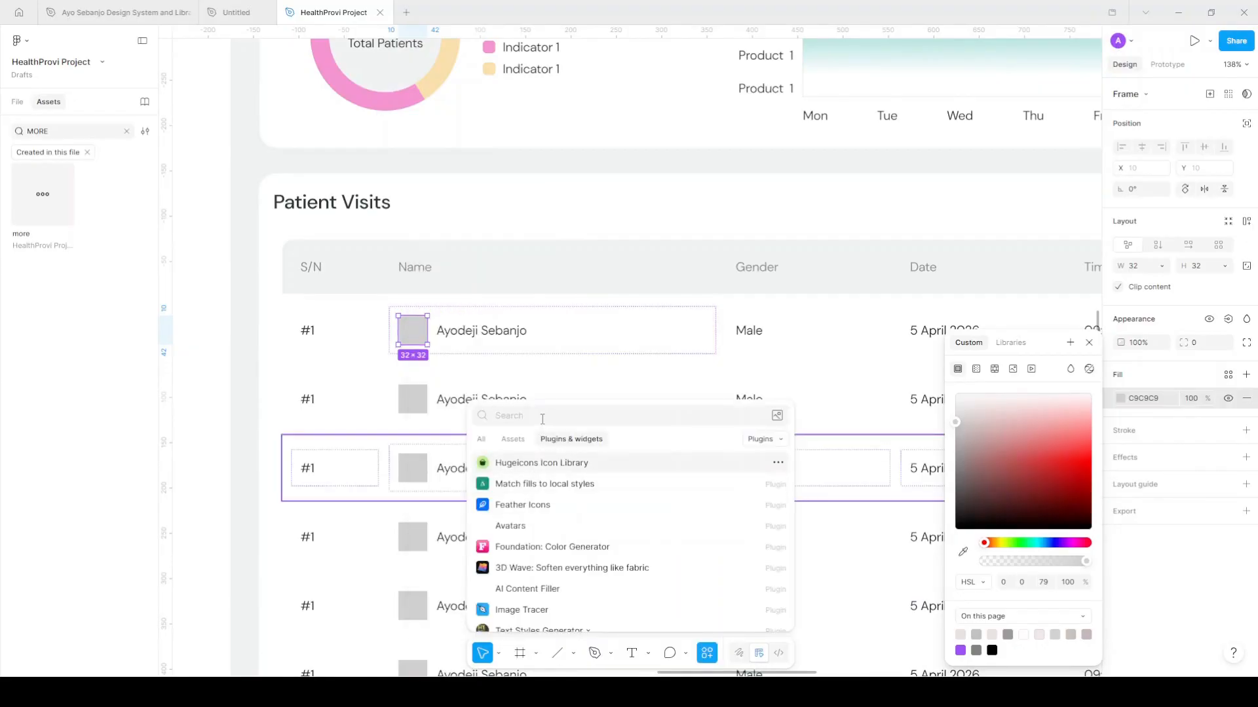
pyautogui.write('ava')
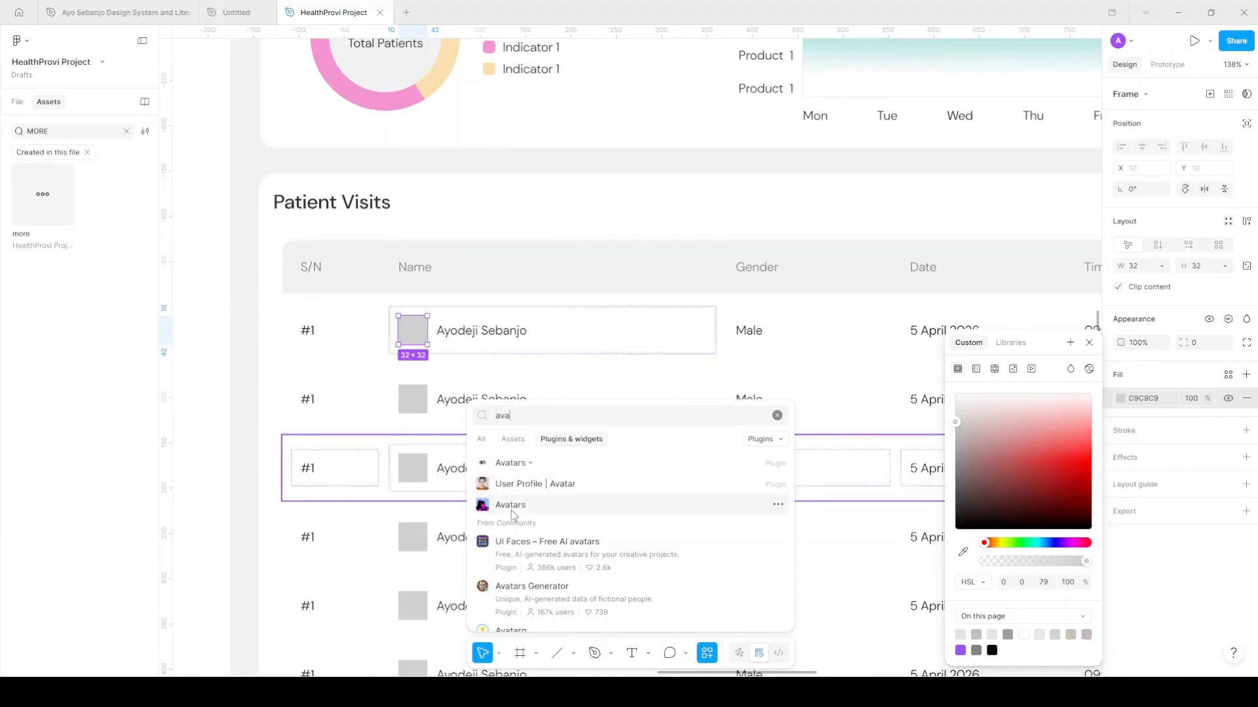
pyautogui.click(511, 506)
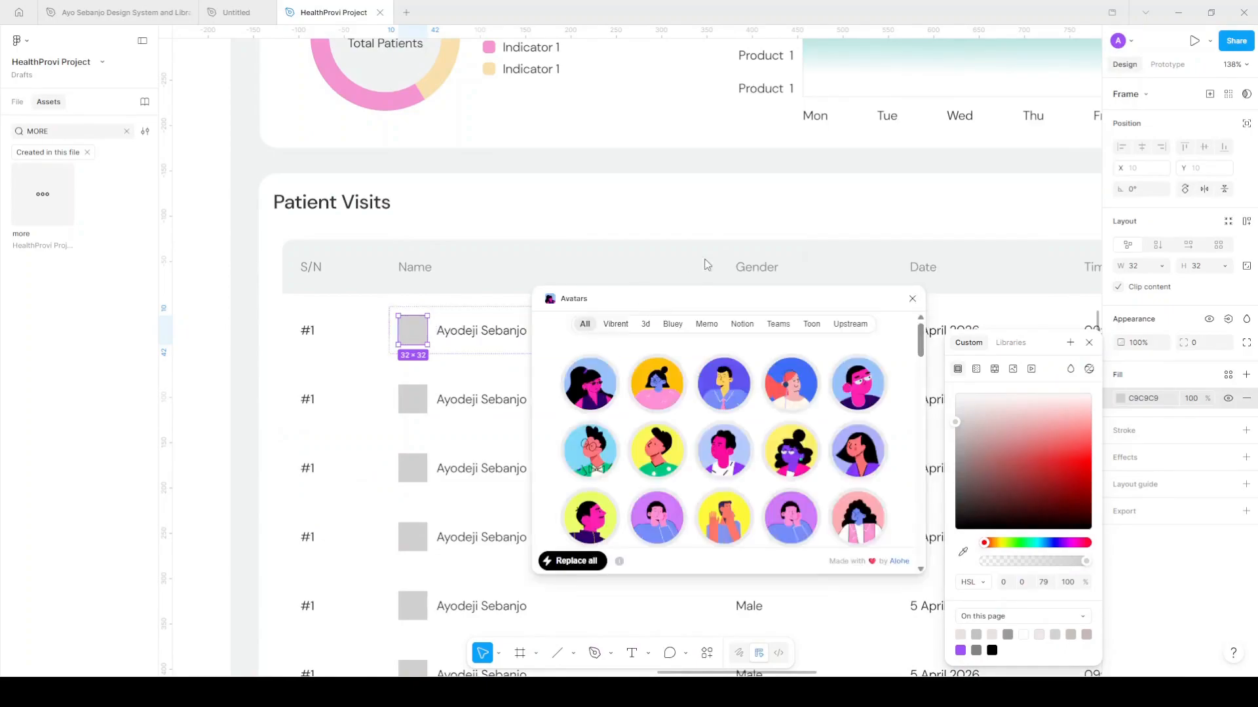
pyautogui.moveTo(622, 309); pyautogui.dragTo(769, 170)
pyautogui.hscroll(3, 482, 290)
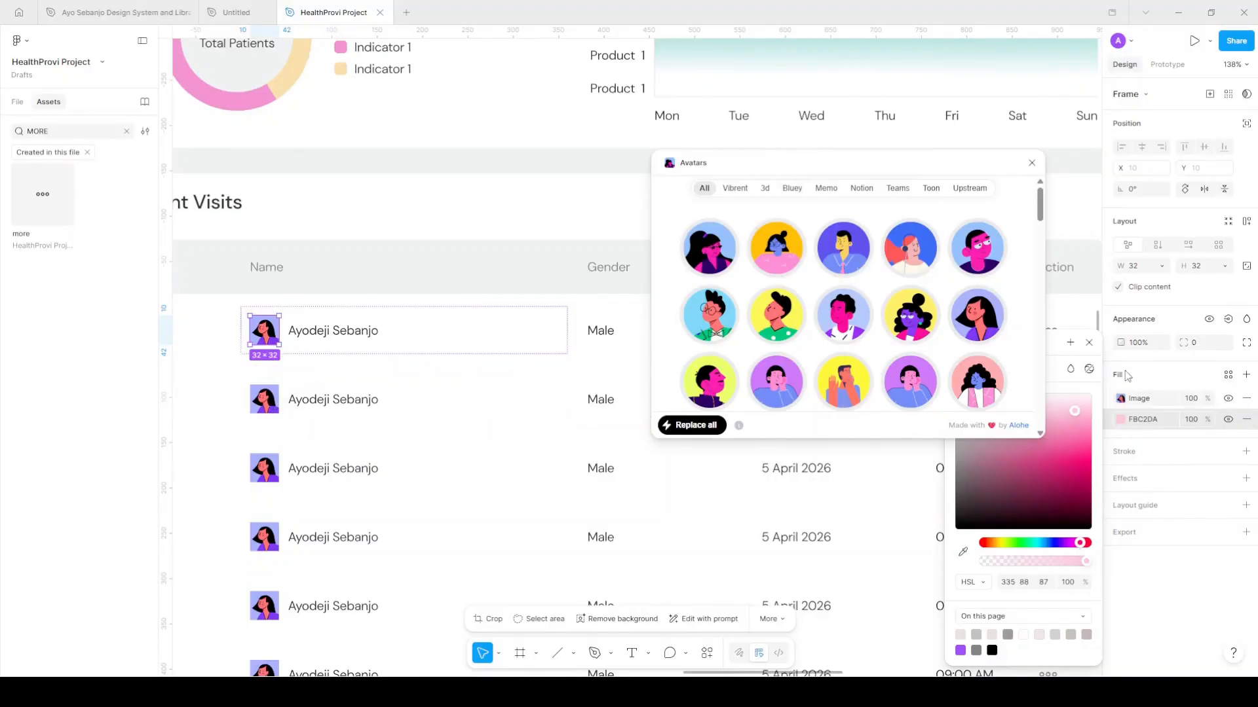
# Make the avatar round with radius 50 and size it 40×40
pyautogui.click(1207, 346)
pyautogui.write('1')
pyautogui.press('Return')
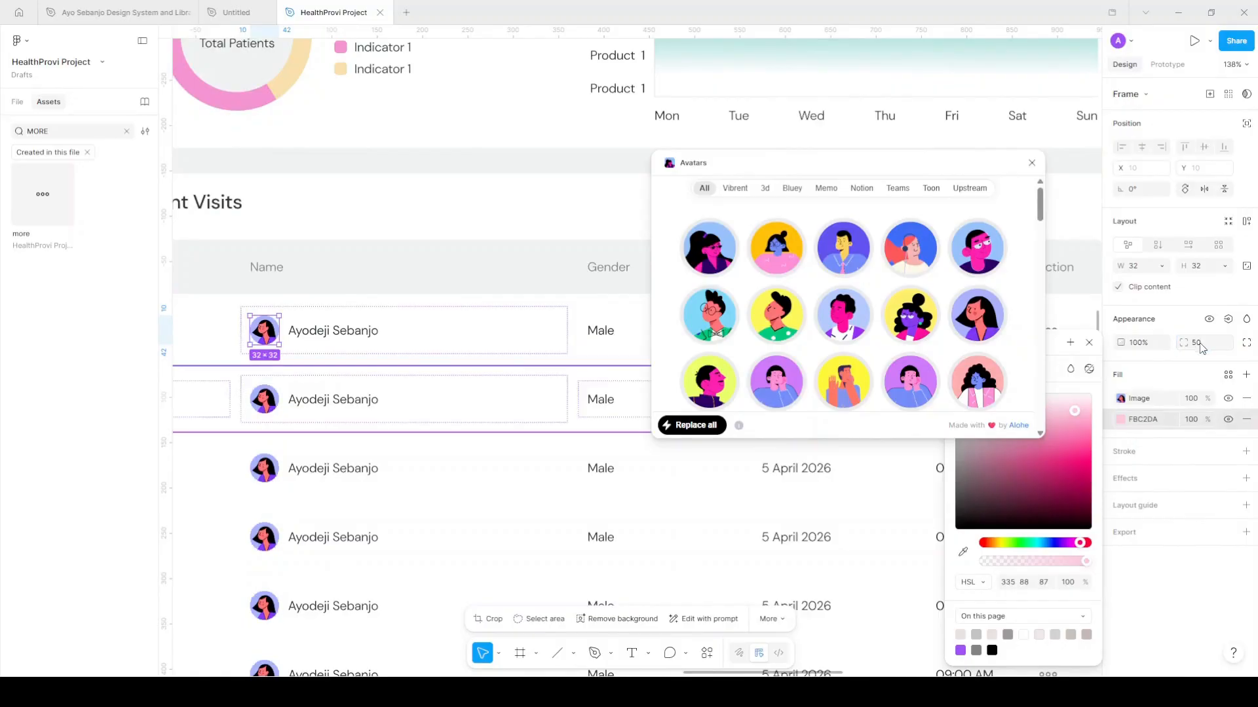
pyautogui.click(1202, 266)
pyautogui.write('40')
pyautogui.press('Return')
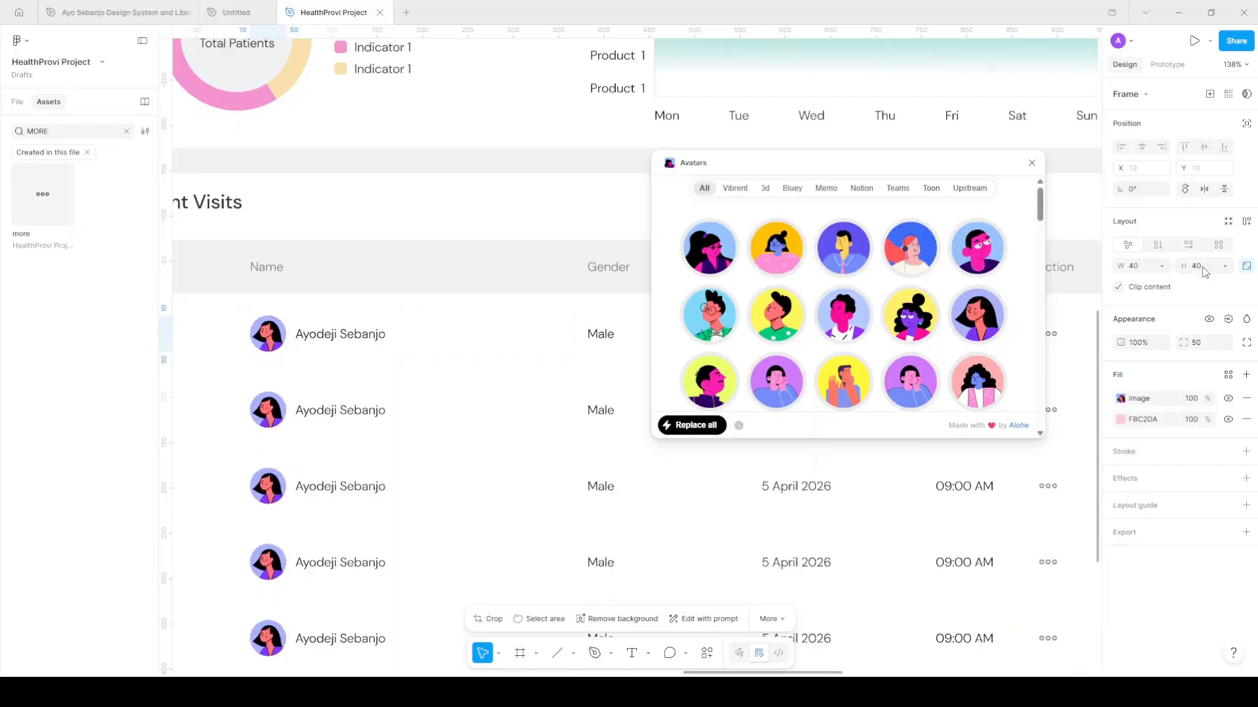
pyautogui.scroll(-5, 539, 308)
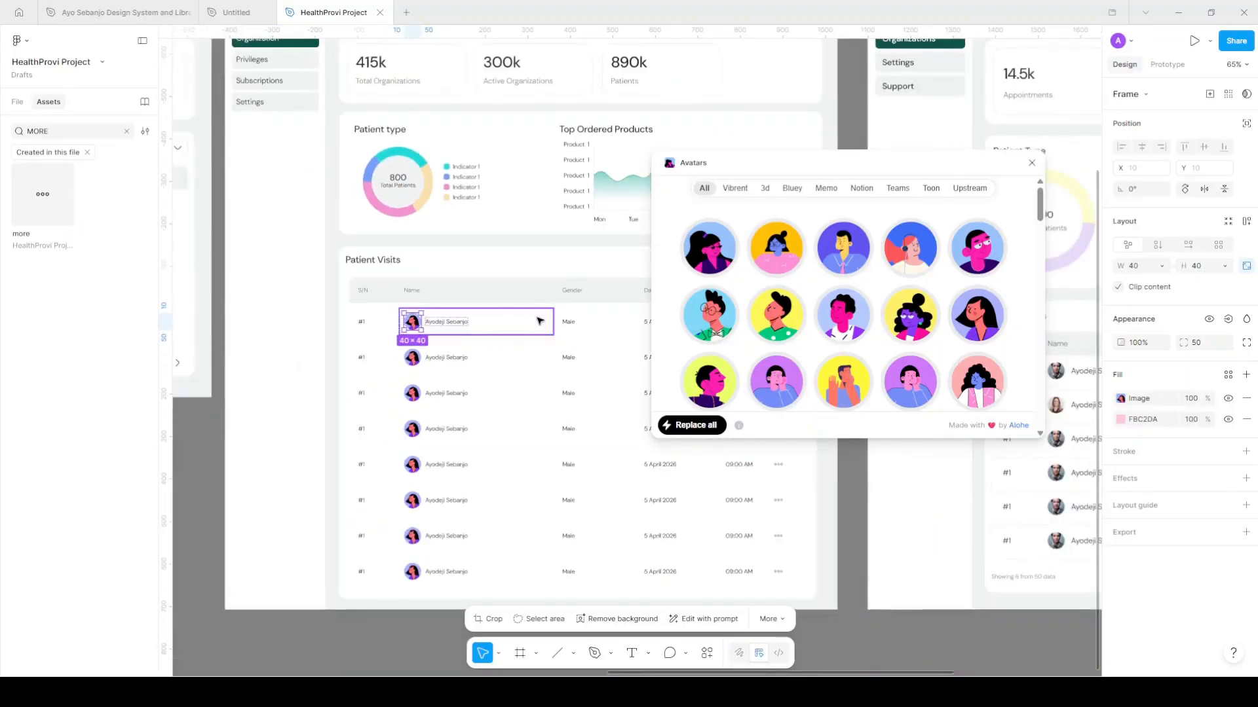
pyautogui.scroll(5, 541, 316)
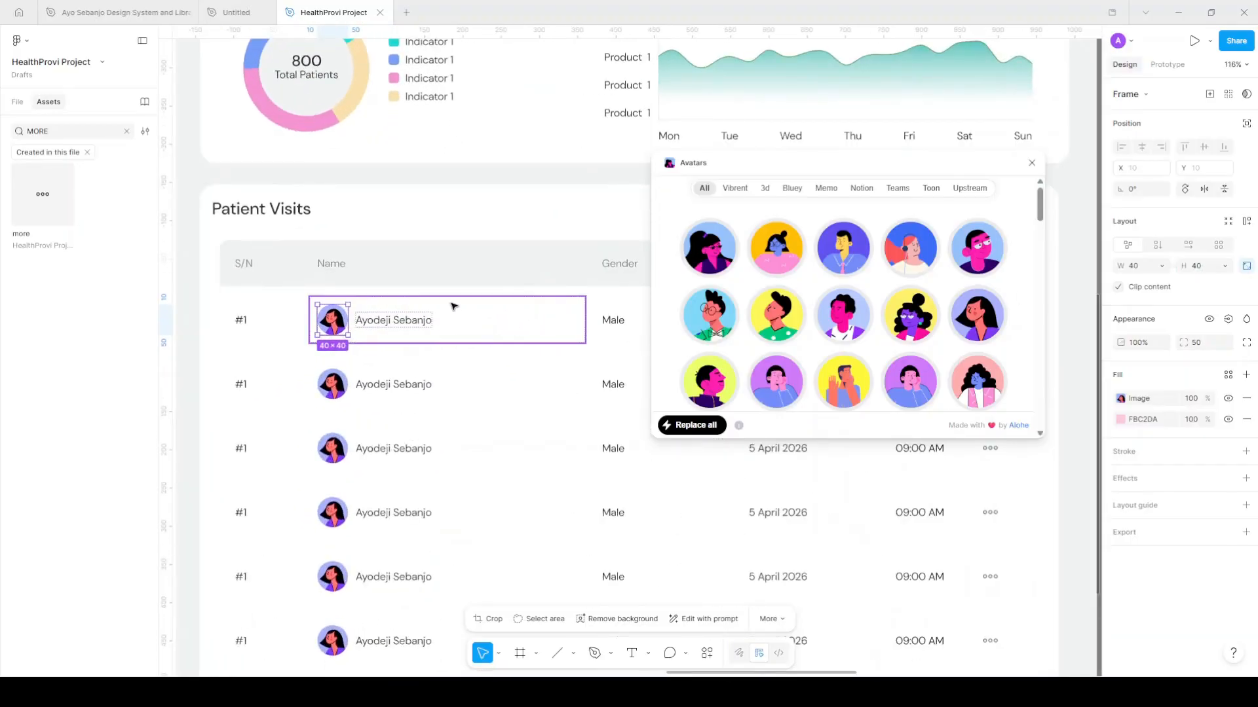
# Give rows 2, 3 and 5 different illustrated avatars, row 5 a yellow one
pyautogui.keyDown('ctrl'); pyautogui.click(335, 391); pyautogui.keyUp('ctrl')
pyautogui.click(786, 260)
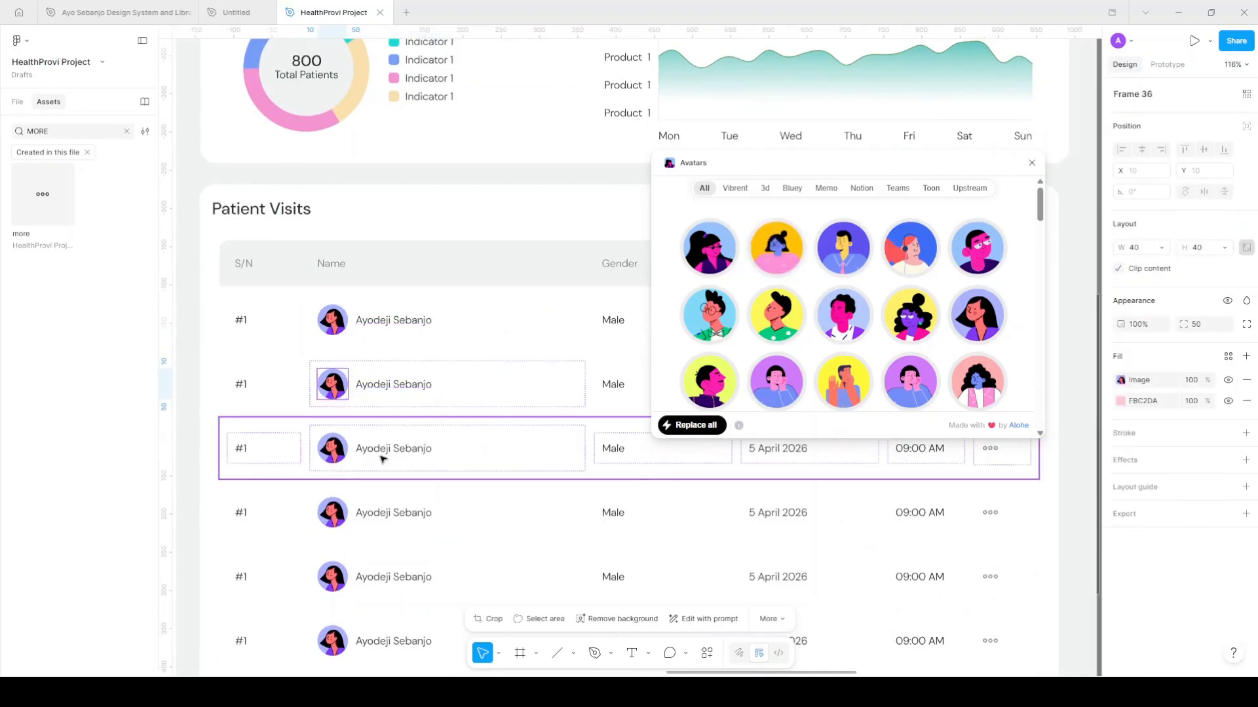
pyautogui.keyDown('ctrl'); pyautogui.click(332, 450); pyautogui.keyUp('ctrl')
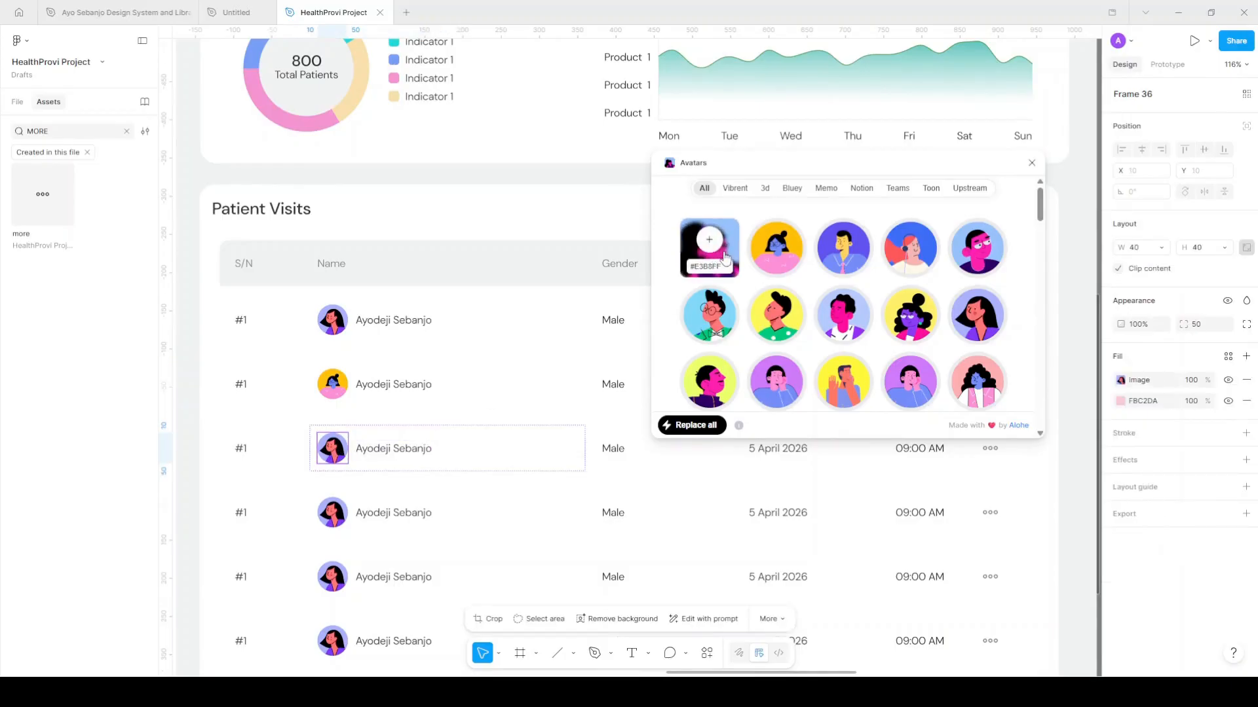
pyautogui.click(843, 249)
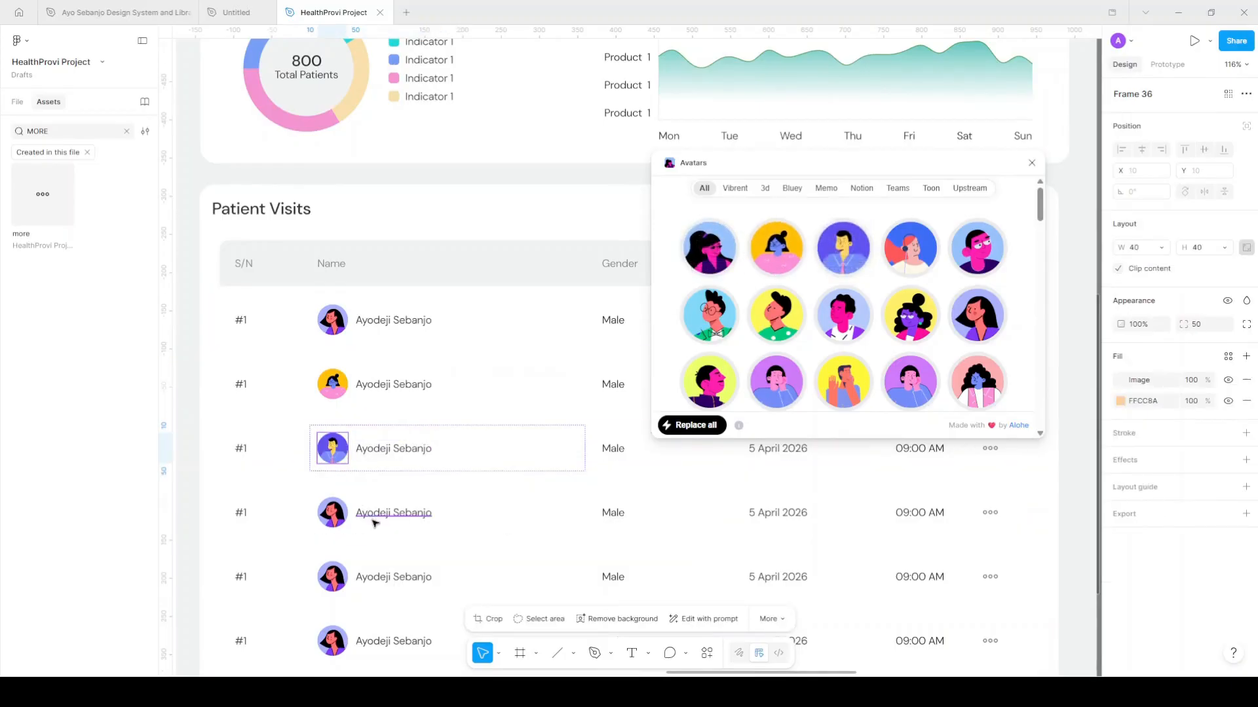
pyautogui.keyDown('ctrl'); pyautogui.click(333, 517); pyautogui.keyUp('ctrl')
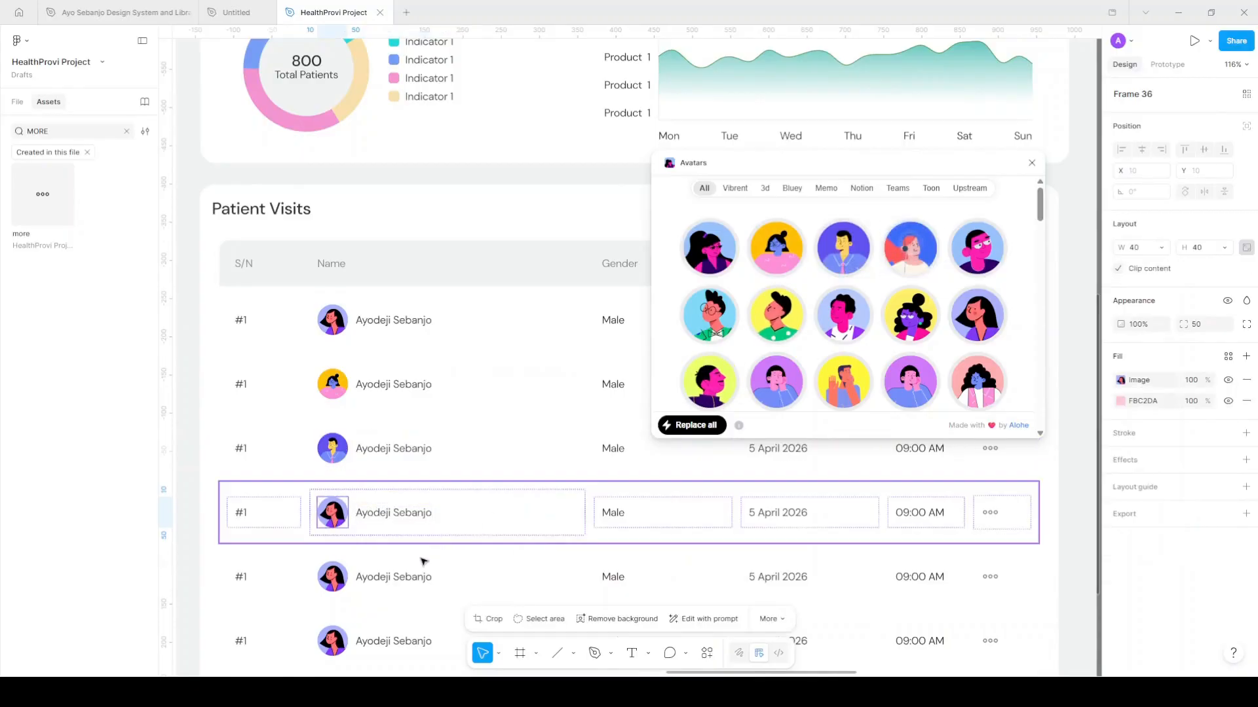
pyautogui.keyDown('ctrl'); pyautogui.click(403, 574); pyautogui.keyUp('ctrl')
pyautogui.scroll(-1, 458, 514)
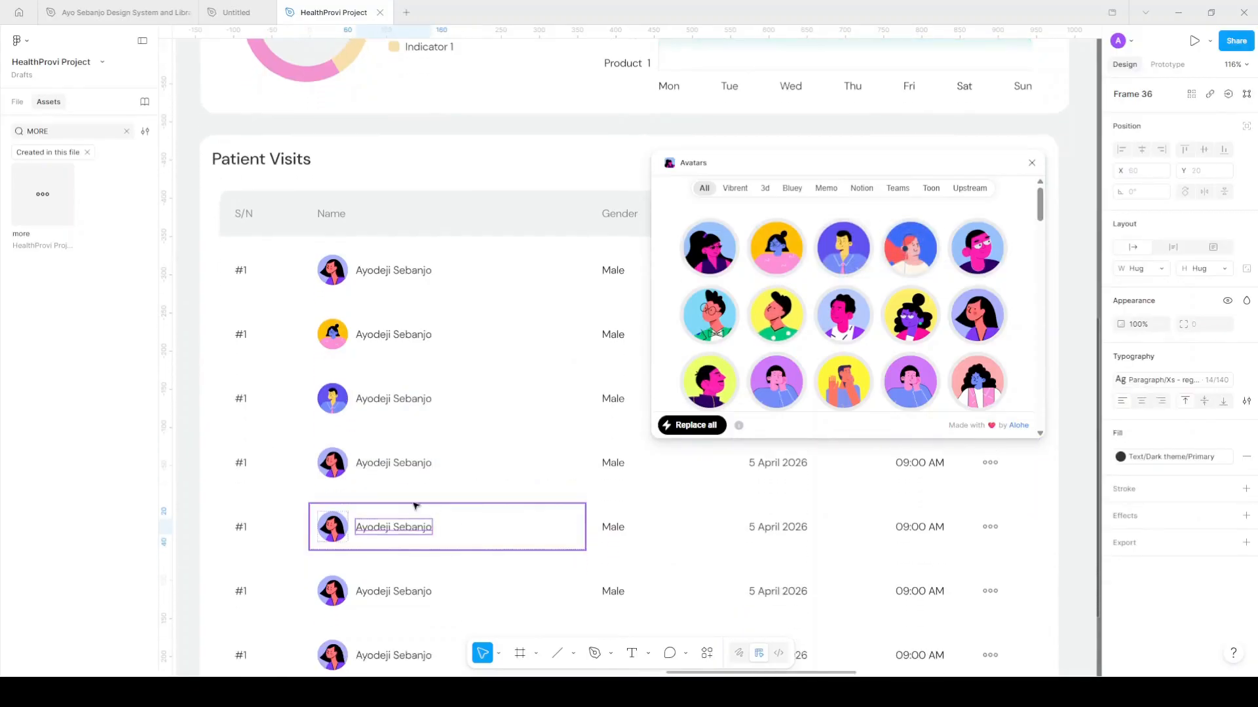
pyautogui.click(923, 251)
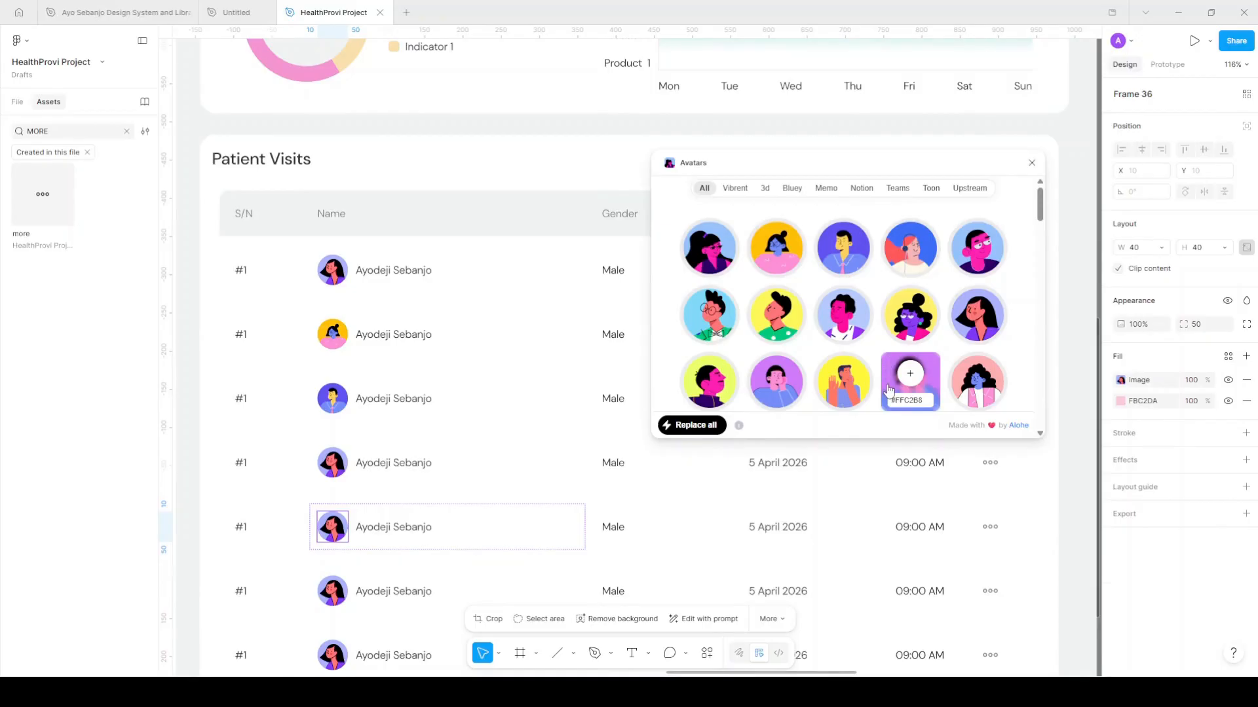
pyautogui.click(847, 372)
# Replace the remaining rows' avatars, giving row 6 a purple and the bottom row a yellow one
pyautogui.click(341, 471)
pyautogui.click(341, 471)
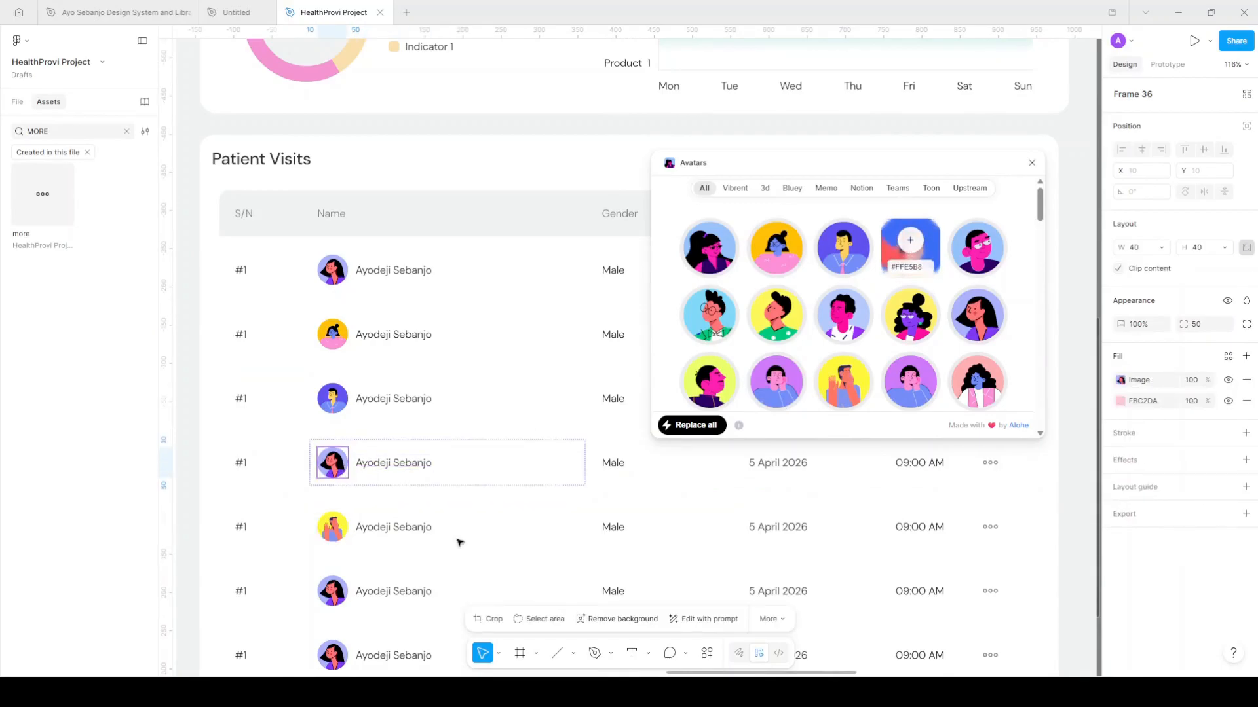
pyautogui.scroll(-3, 468, 528)
pyautogui.click(333, 469)
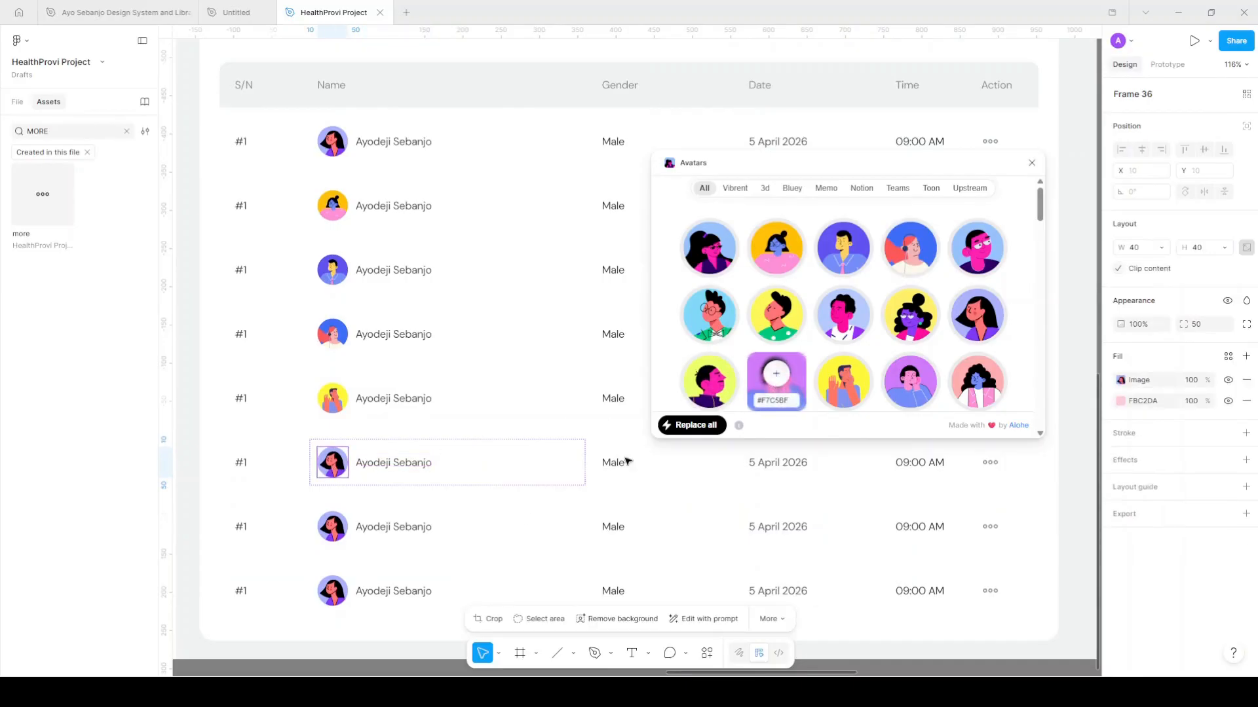
pyautogui.click(380, 594)
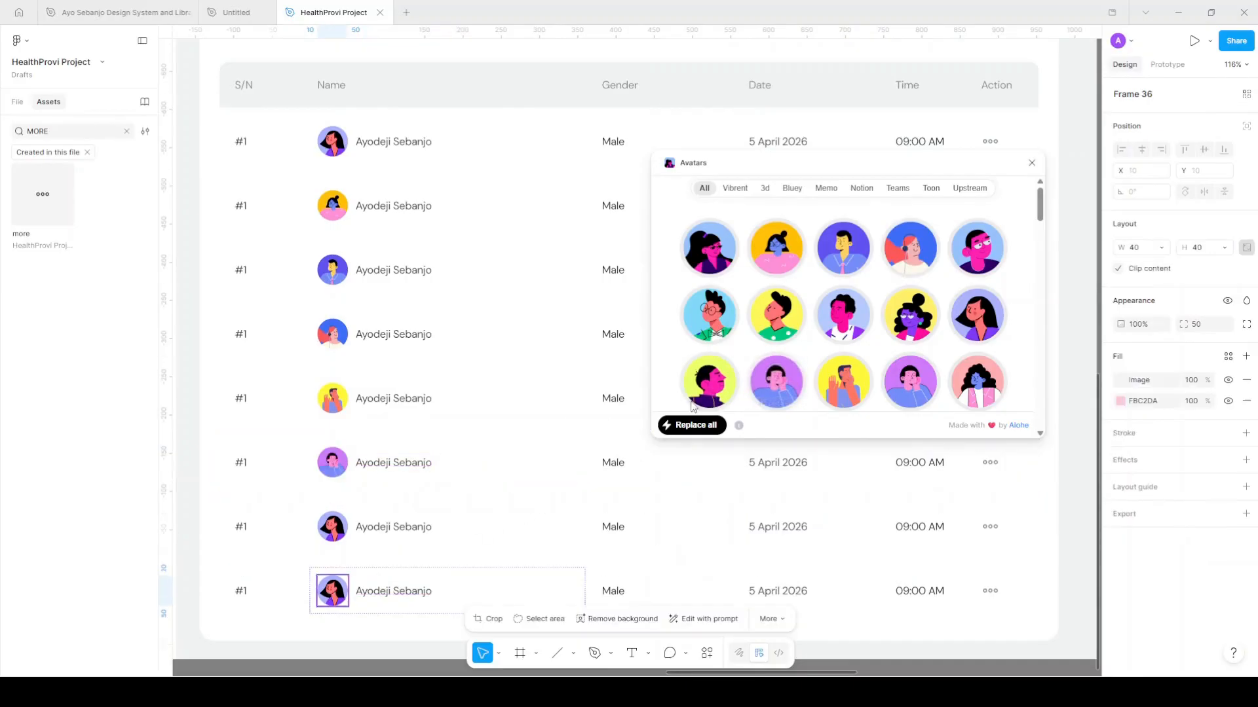
pyautogui.click(715, 379)
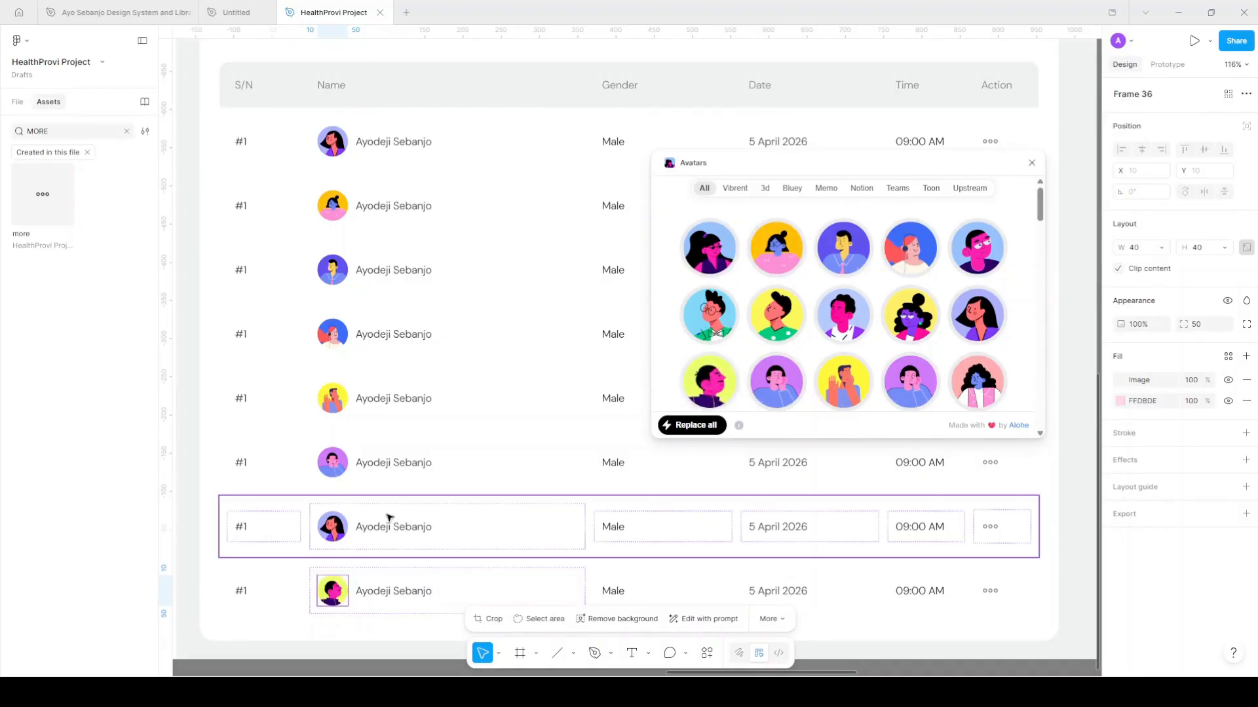
pyautogui.click(355, 523)
pyautogui.click(337, 526)
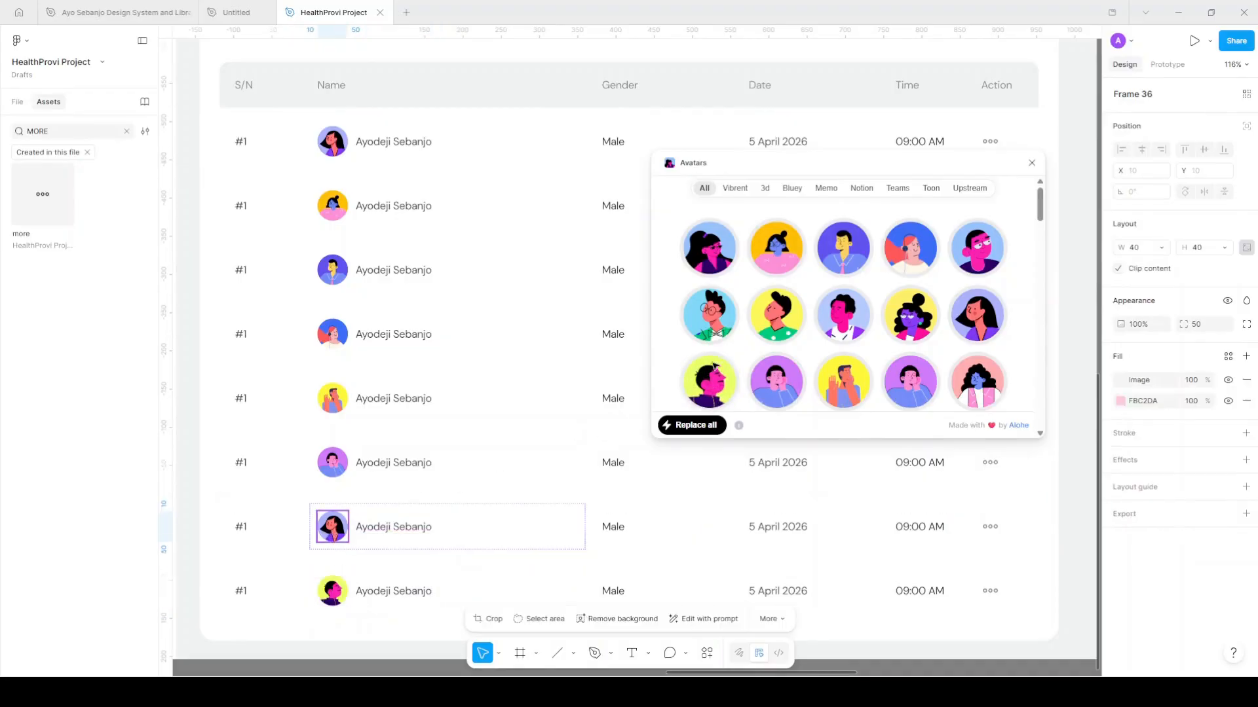
pyautogui.moveTo(912, 310)
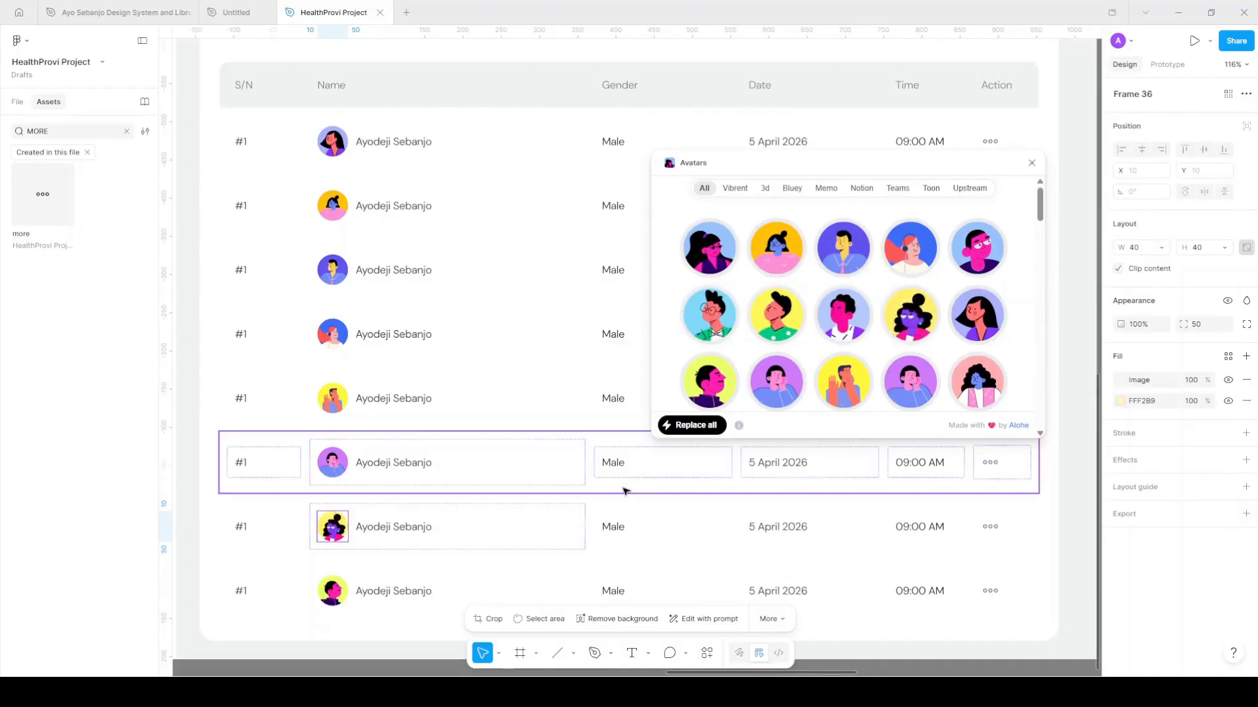
pyautogui.scroll(-3, 626, 490)
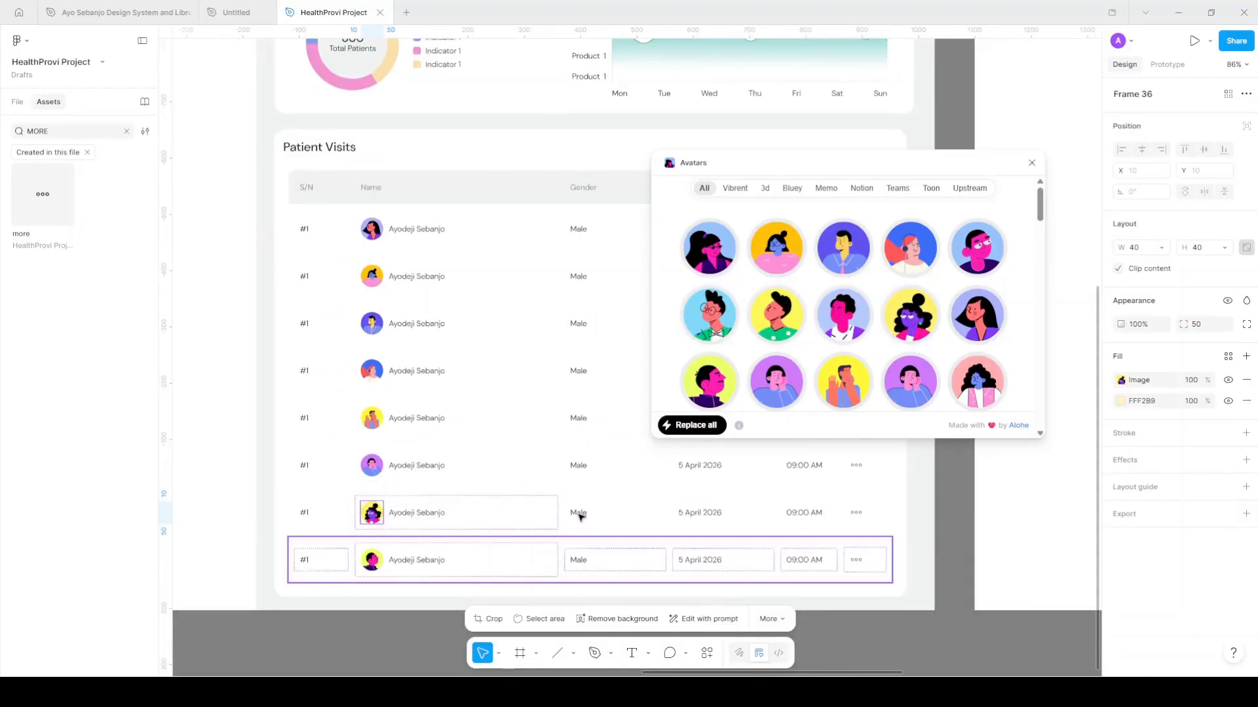
# Remove the last Patient Visits row, leaving seven rows
pyautogui.click(581, 547)
pyautogui.keyDown('shift'); pyautogui.click(594, 514); pyautogui.keyUp('shift')
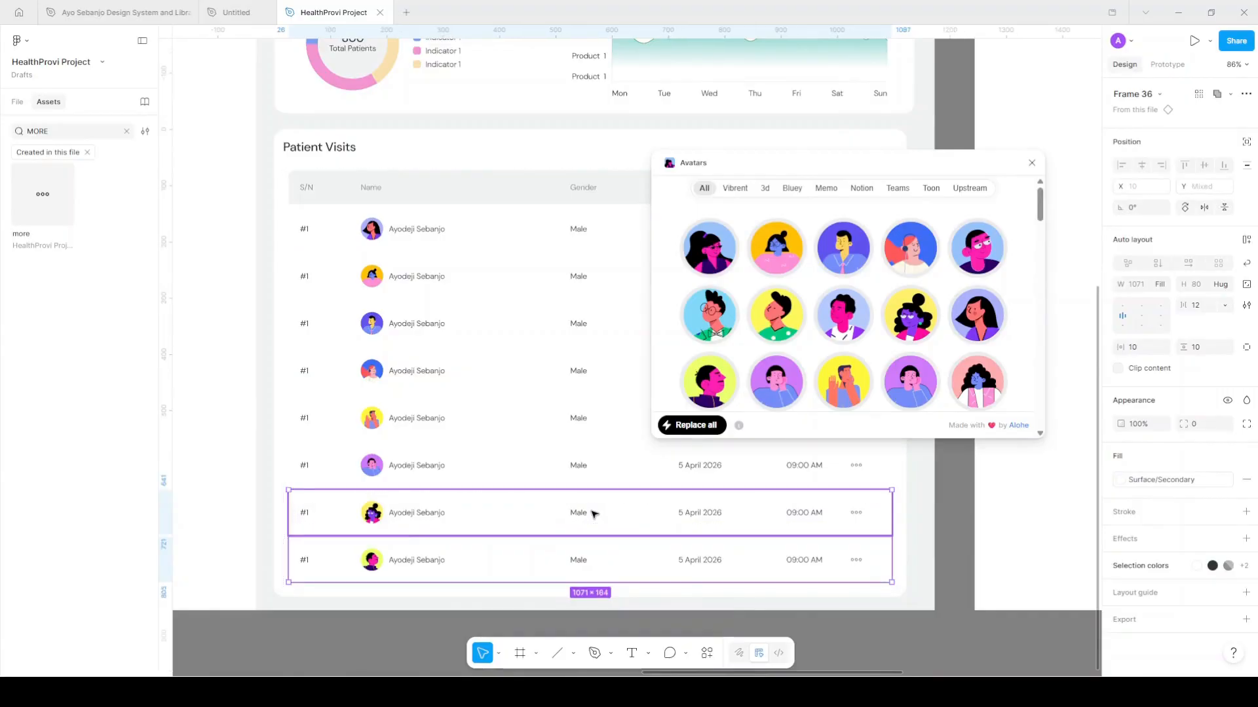
pyautogui.press('Delete')
pyautogui.scroll(-2, 534, 525)
pyautogui.hscroll(3, 534, 527)
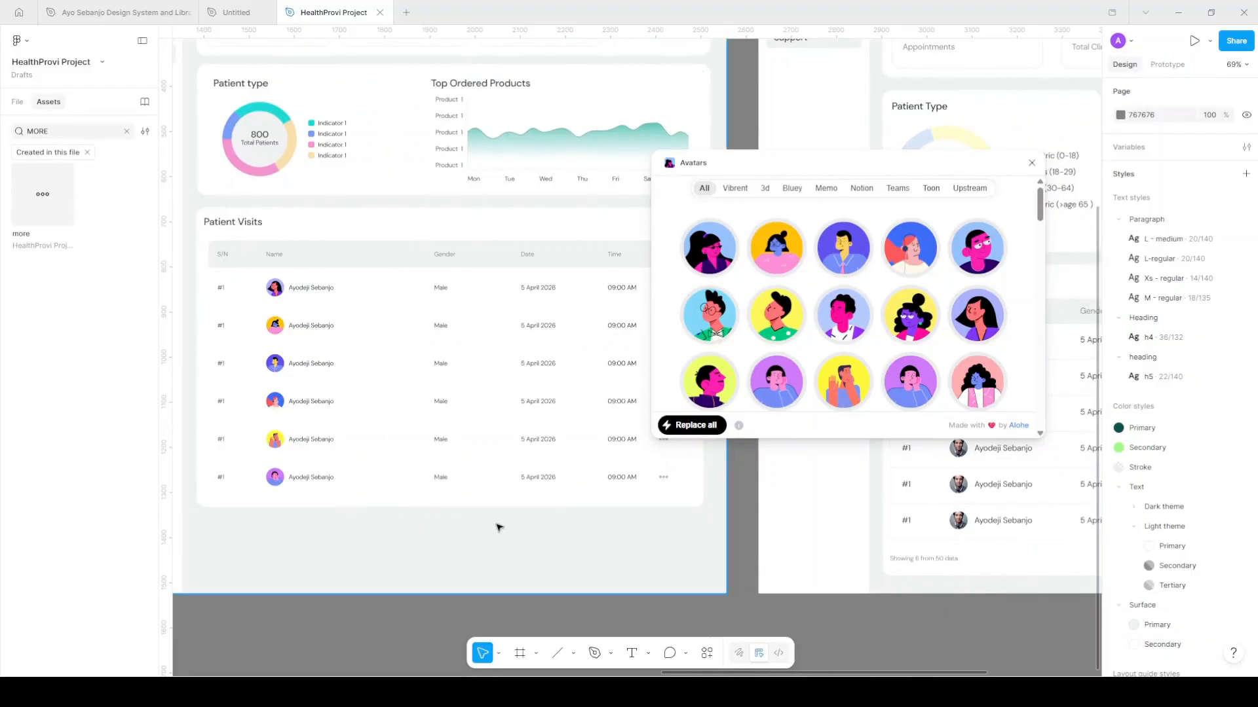
pyautogui.hotkey('ctrl', 'z')
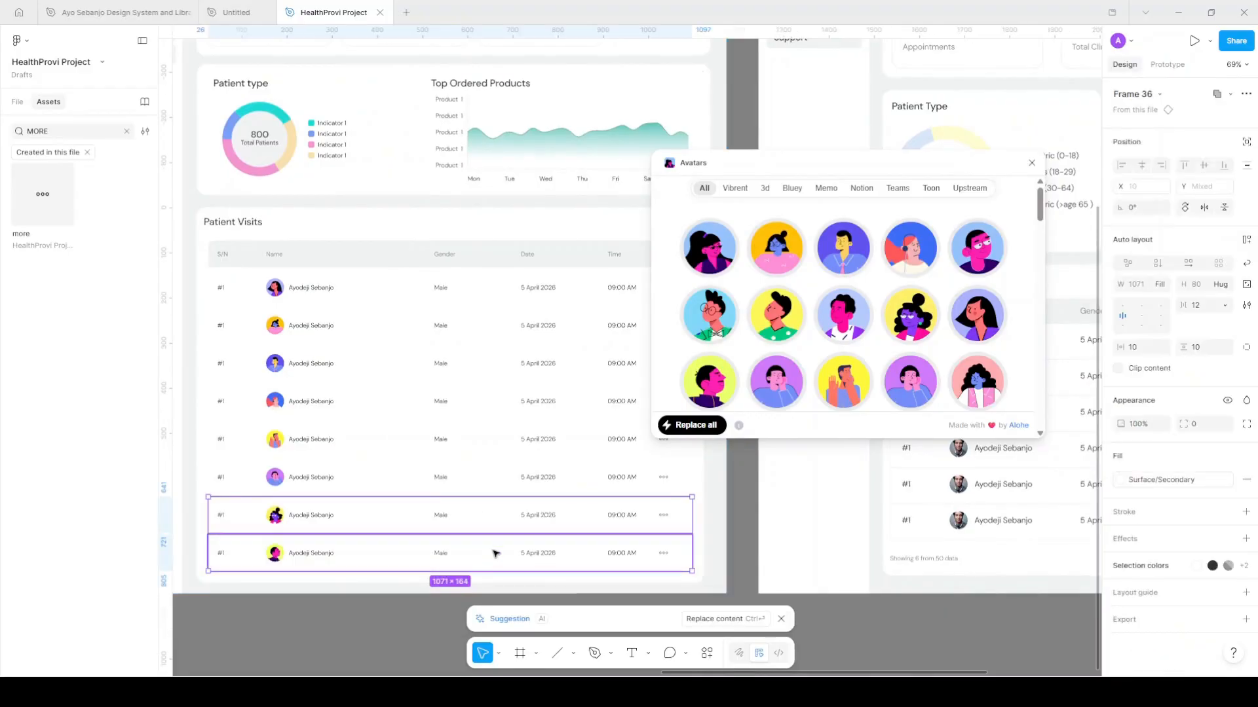
pyautogui.click(495, 553)
pyautogui.press('Escape')
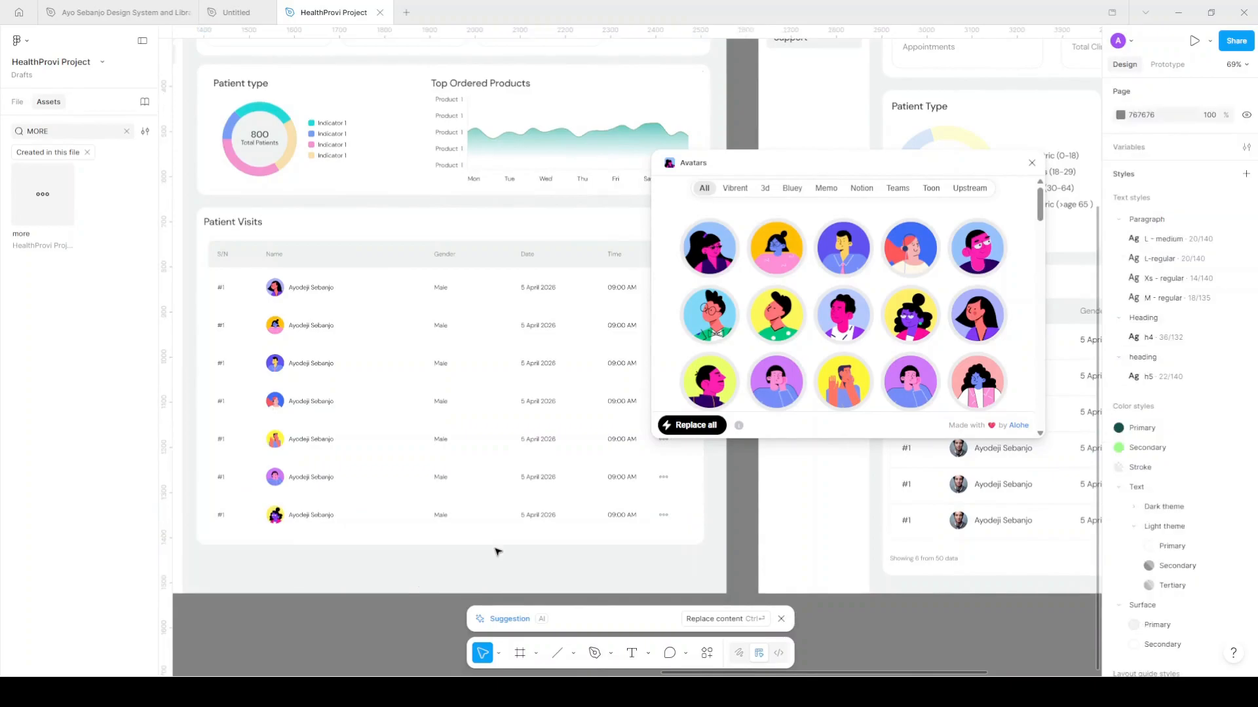
pyautogui.scroll(-4, 498, 552)
pyautogui.hscroll(-5, 498, 552)
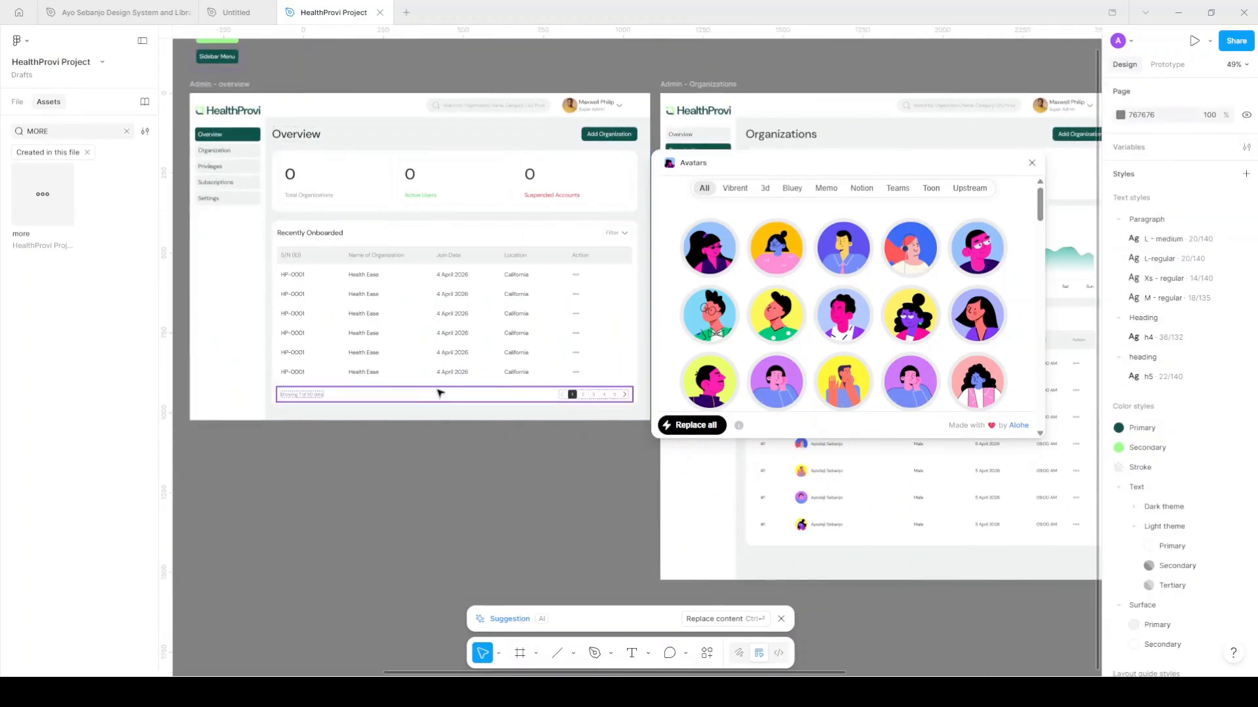
# Copy the pagination bar from the overview table beneath the Patient Visits rows
pyautogui.click(438, 393)
pyautogui.hscroll(3, 393, 397)
pyautogui.moveTo(475, 437); pyautogui.dragTo(736, 541)
pyautogui.hscroll(4, 313, 424)
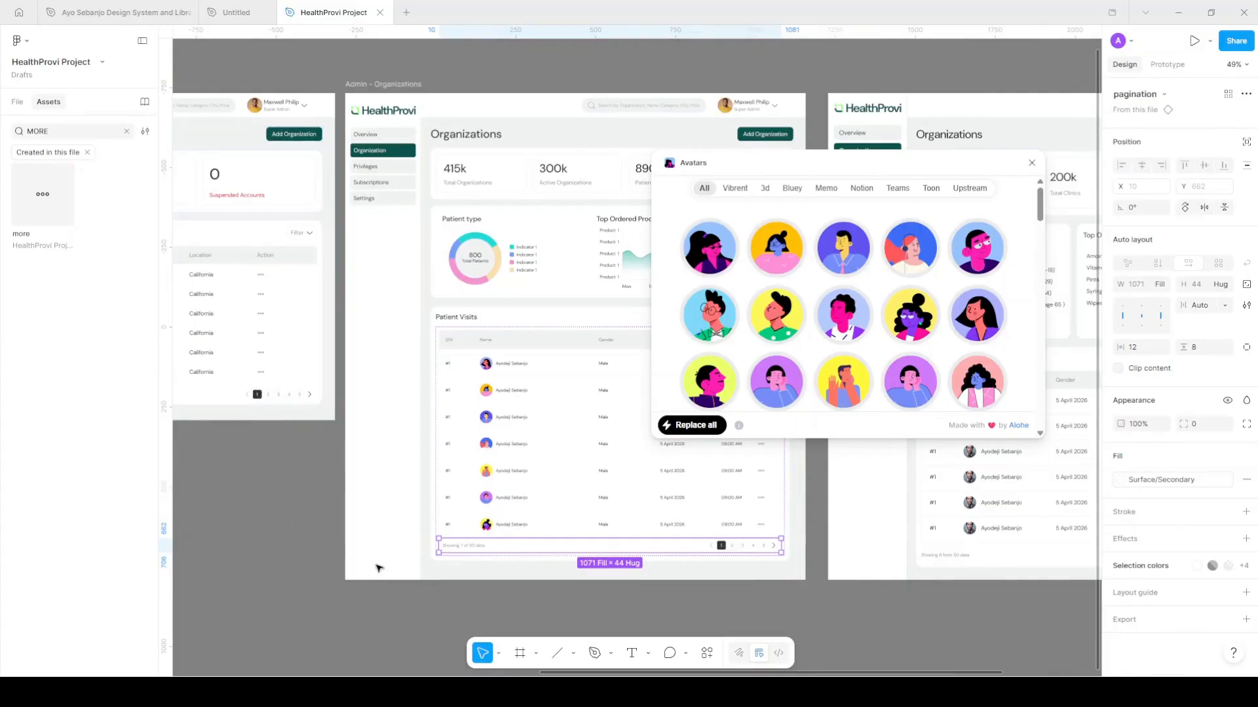
# Close the Avatars plugin window and deselect the pagination bar
pyautogui.click(1033, 164)
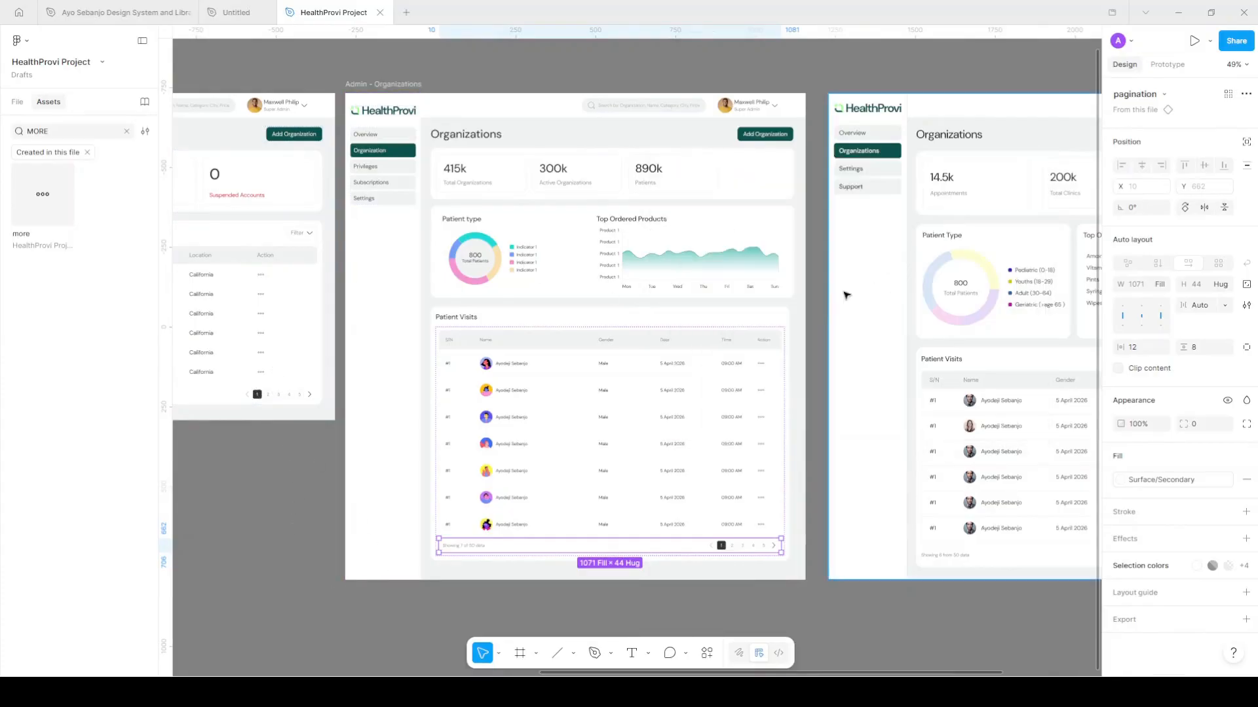
pyautogui.hscroll(1, 744, 585)
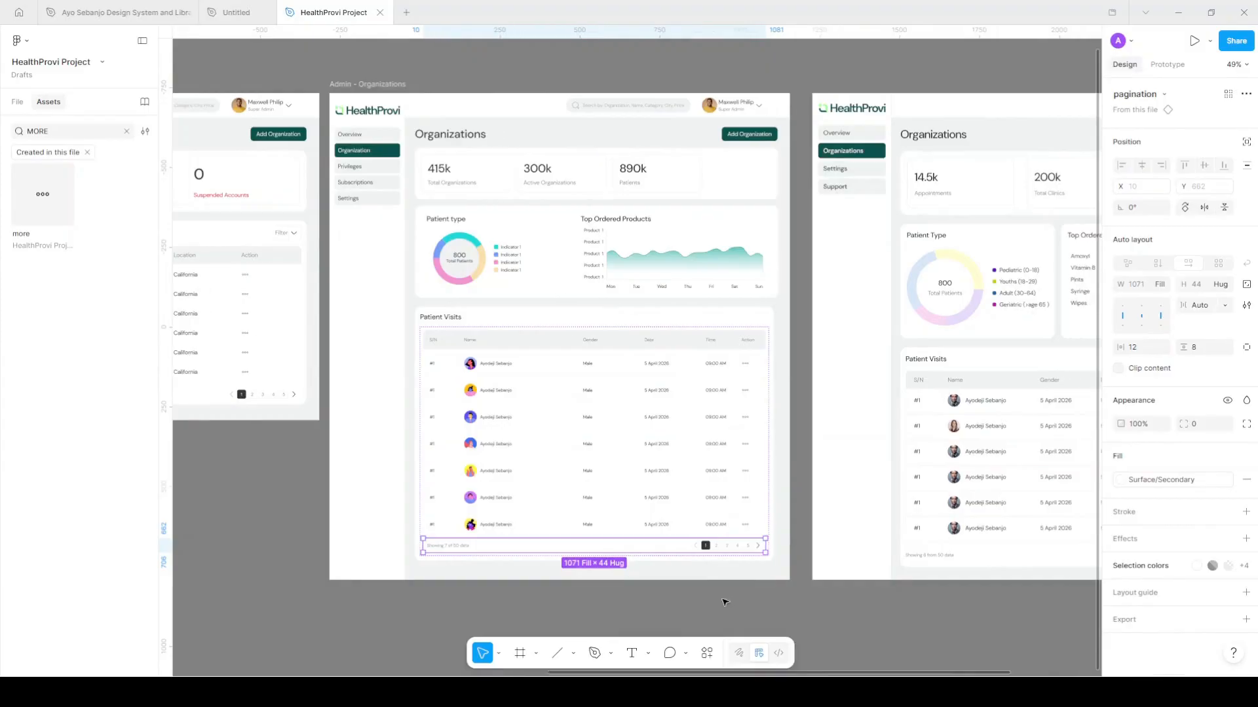
pyautogui.click(718, 588)
pyautogui.hscroll(6, 718, 589)
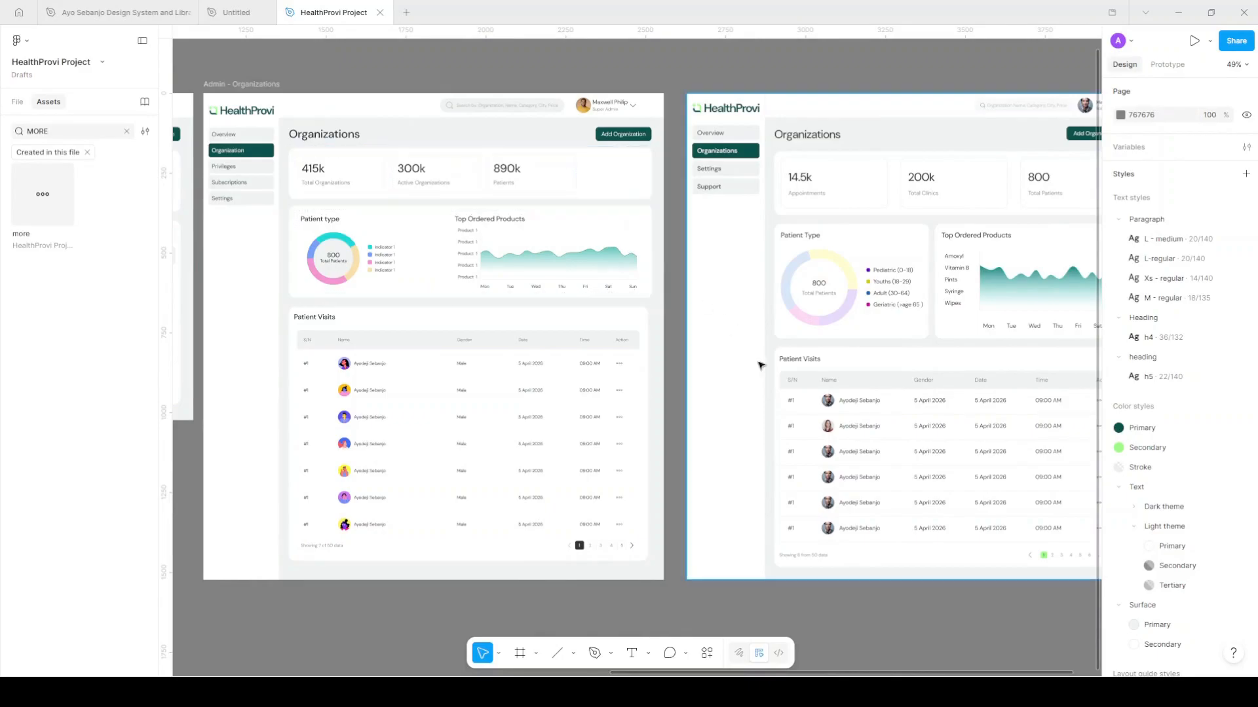
pyautogui.scroll(5, 836, 420)
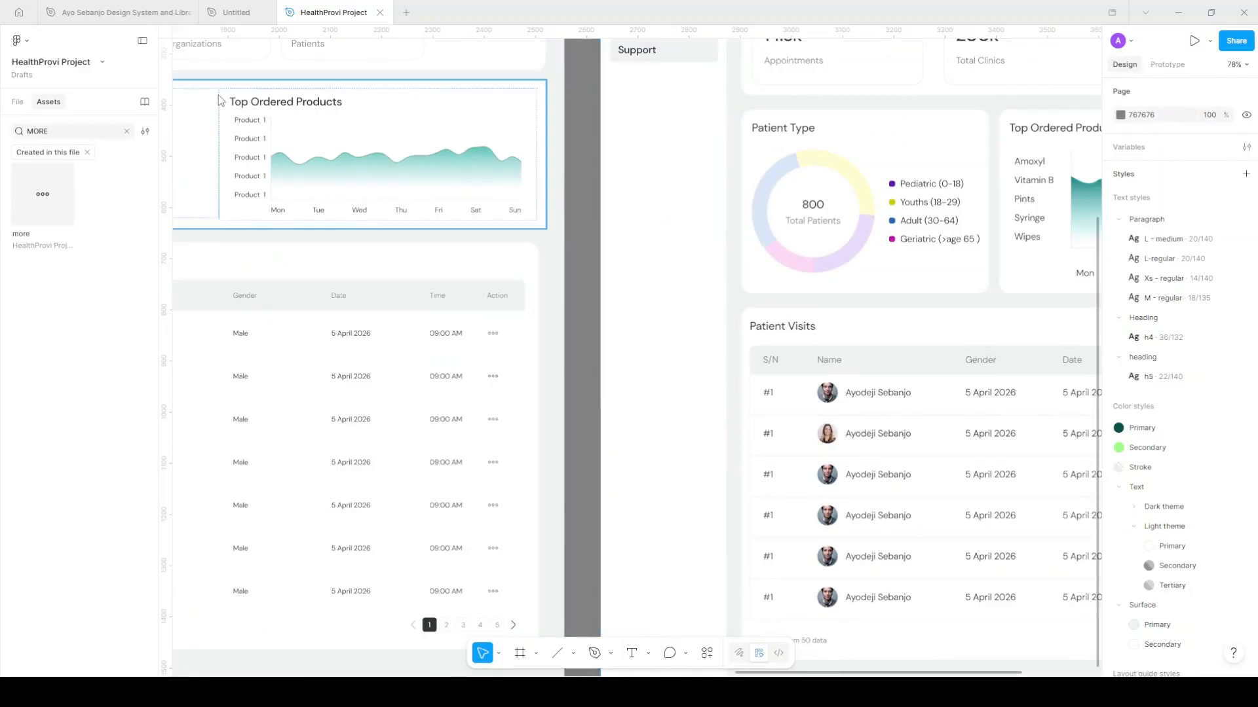
# Check the Avatar page in the design system file, then return to the HealthProvi Project file
pyautogui.click(102, 16)
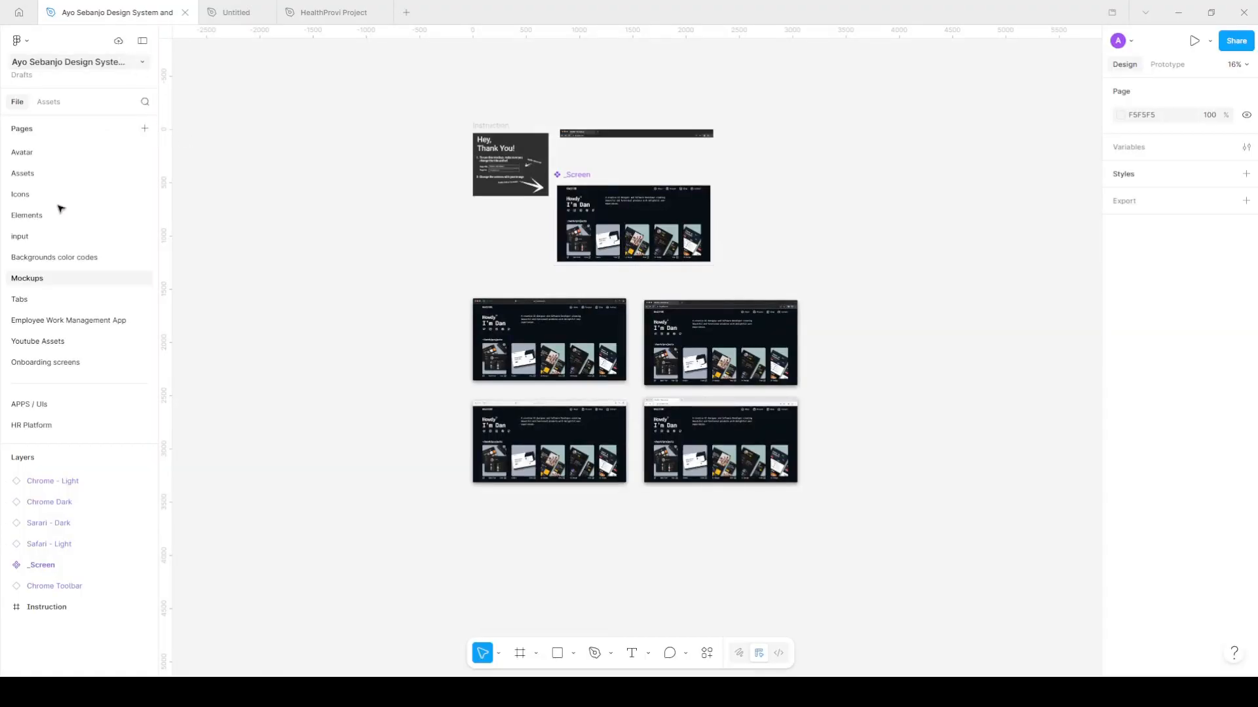
pyautogui.click(54, 158)
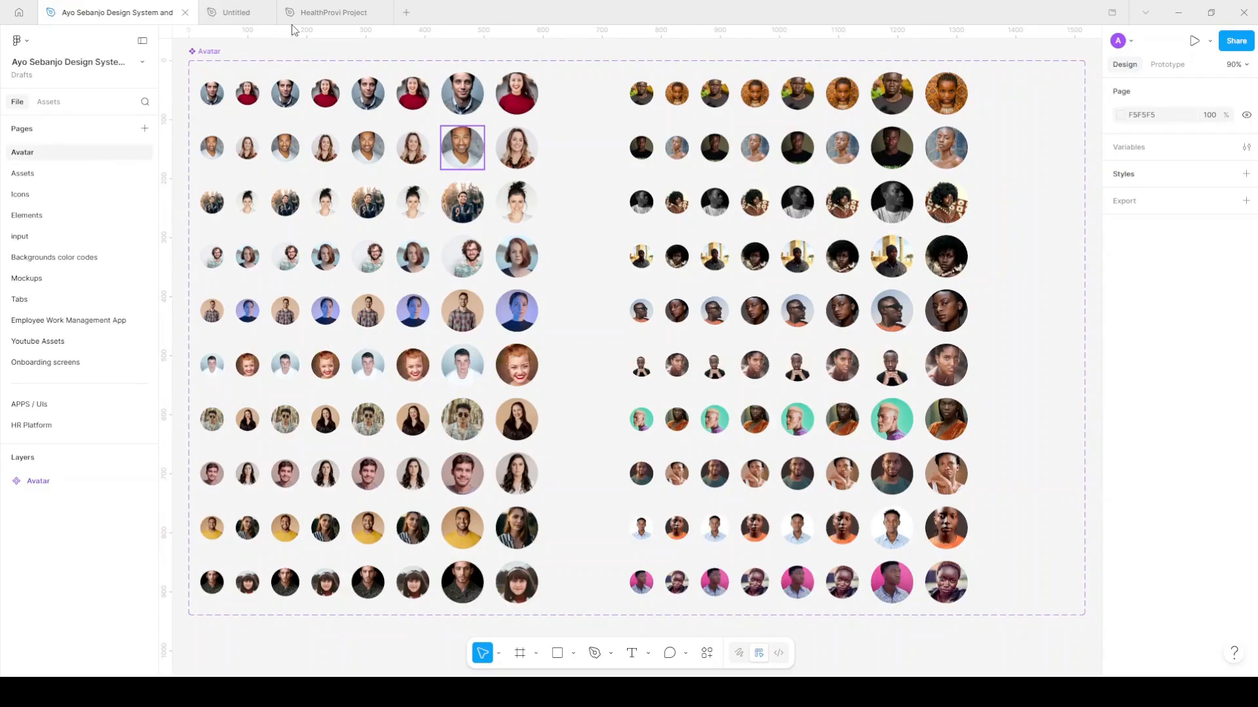
pyautogui.click(331, 12)
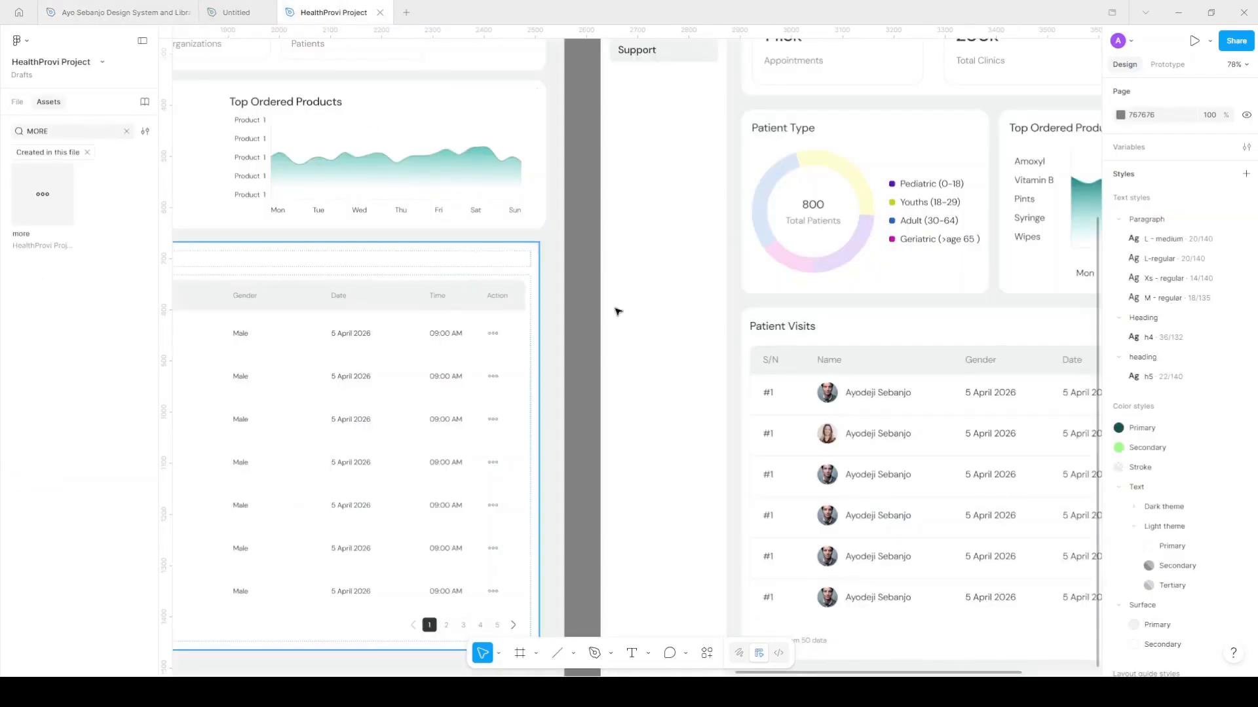
pyautogui.hscroll(-6, 713, 365)
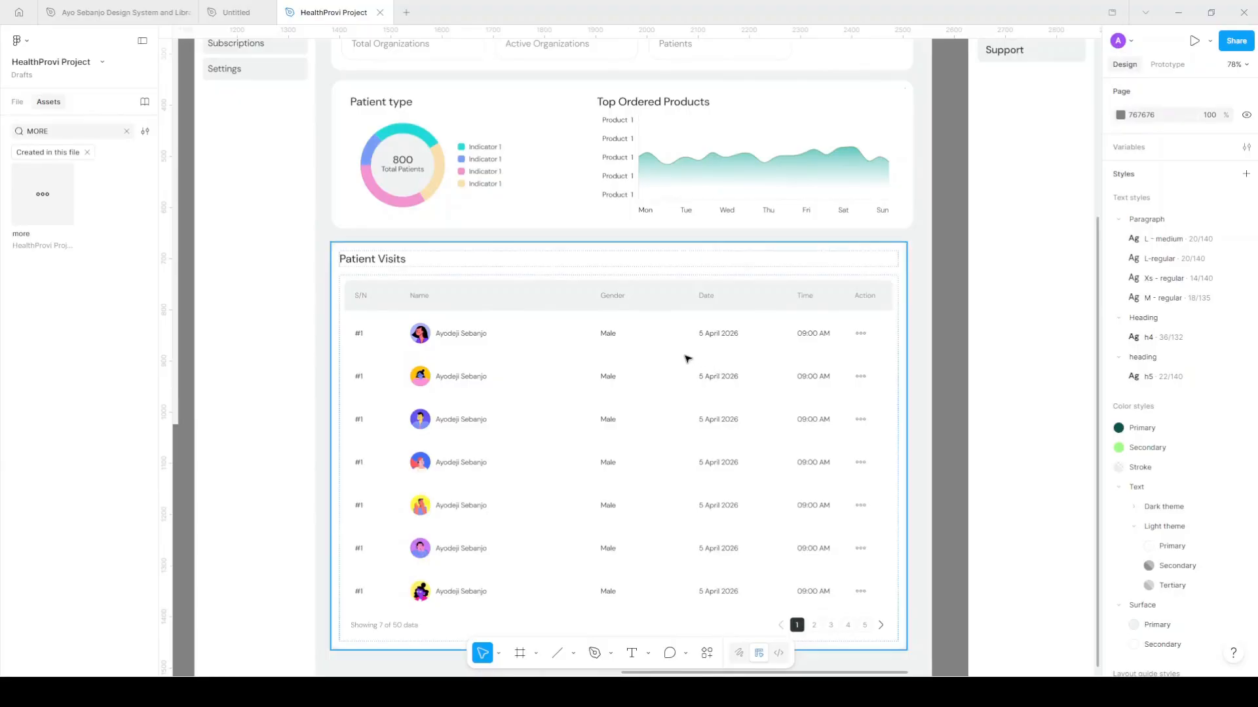
# Set the first table row's vertical padding to 4
pyautogui.click(611, 319)
pyautogui.click(742, 322)
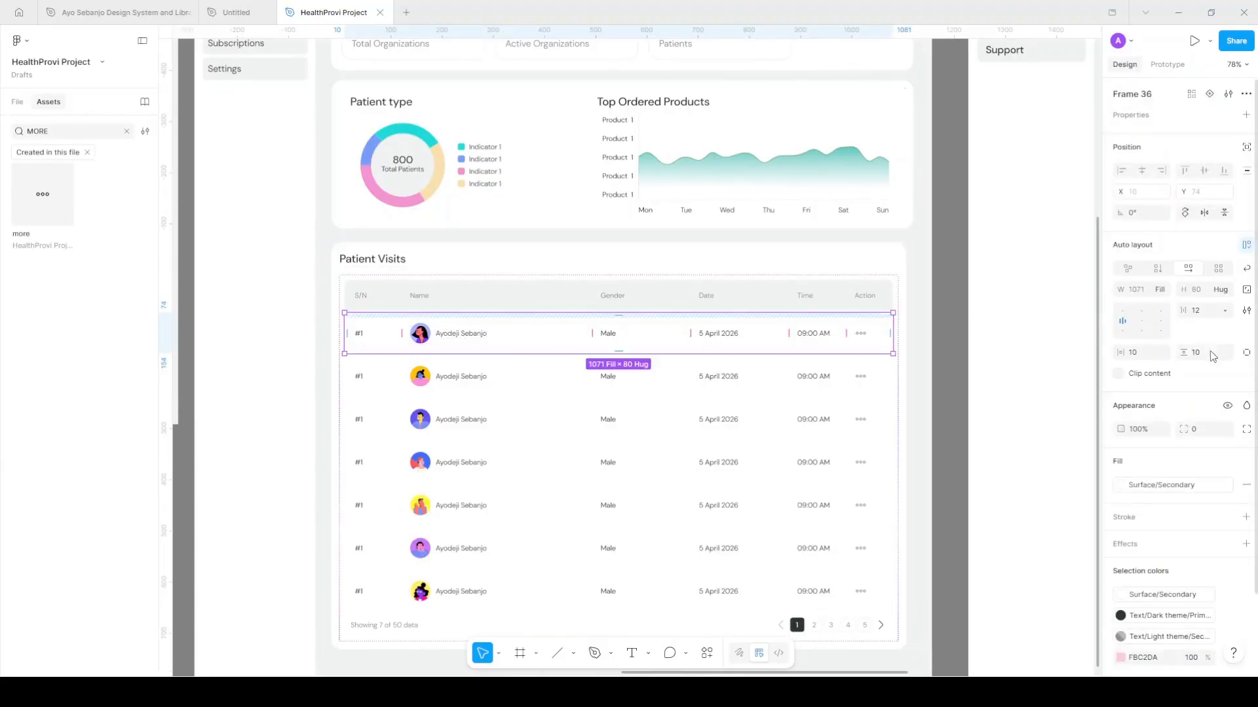
pyautogui.click(1208, 357)
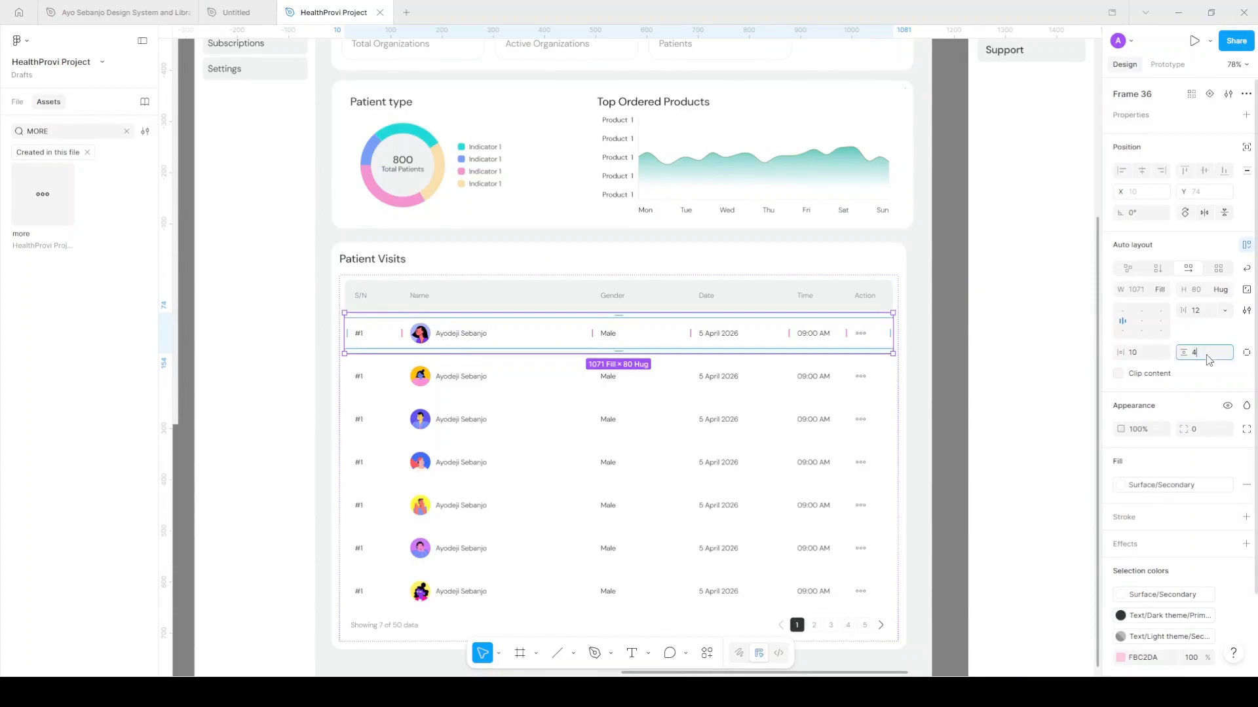
pyautogui.press('Return')
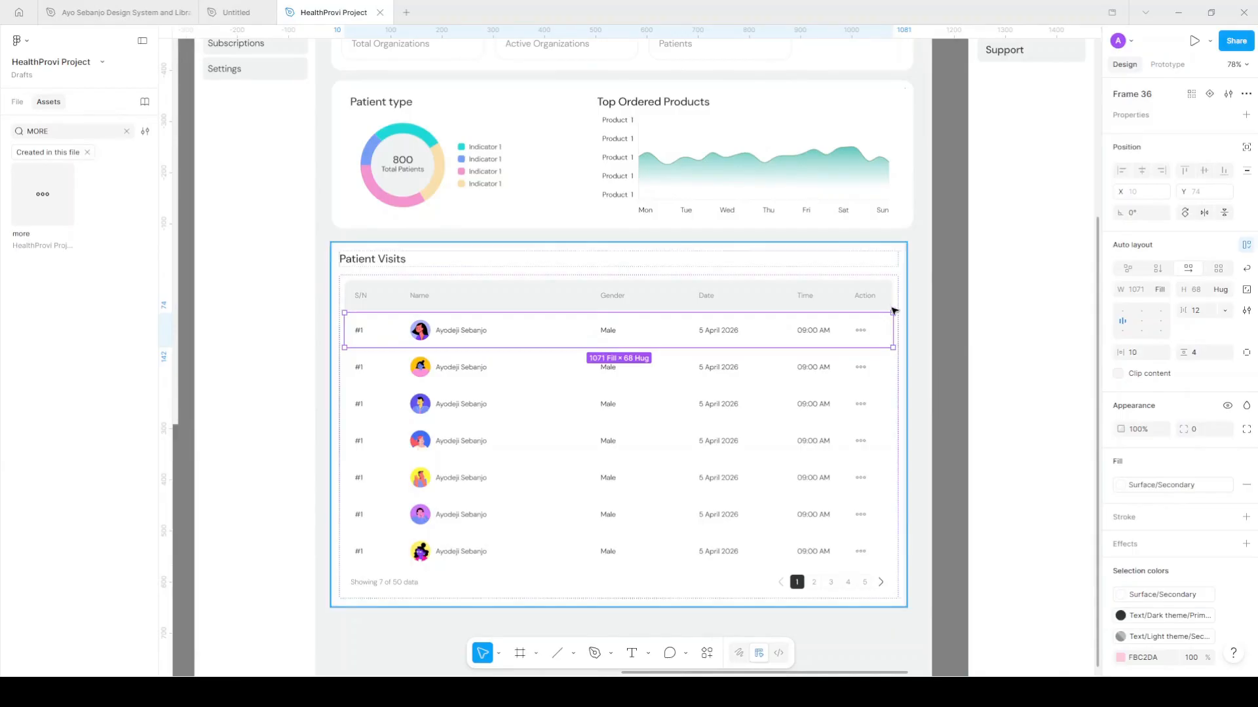
# Select the parent table frame and set its fill to Surface/Primary
pyautogui.click(885, 384)
pyautogui.hotkey('shift', 'Return')
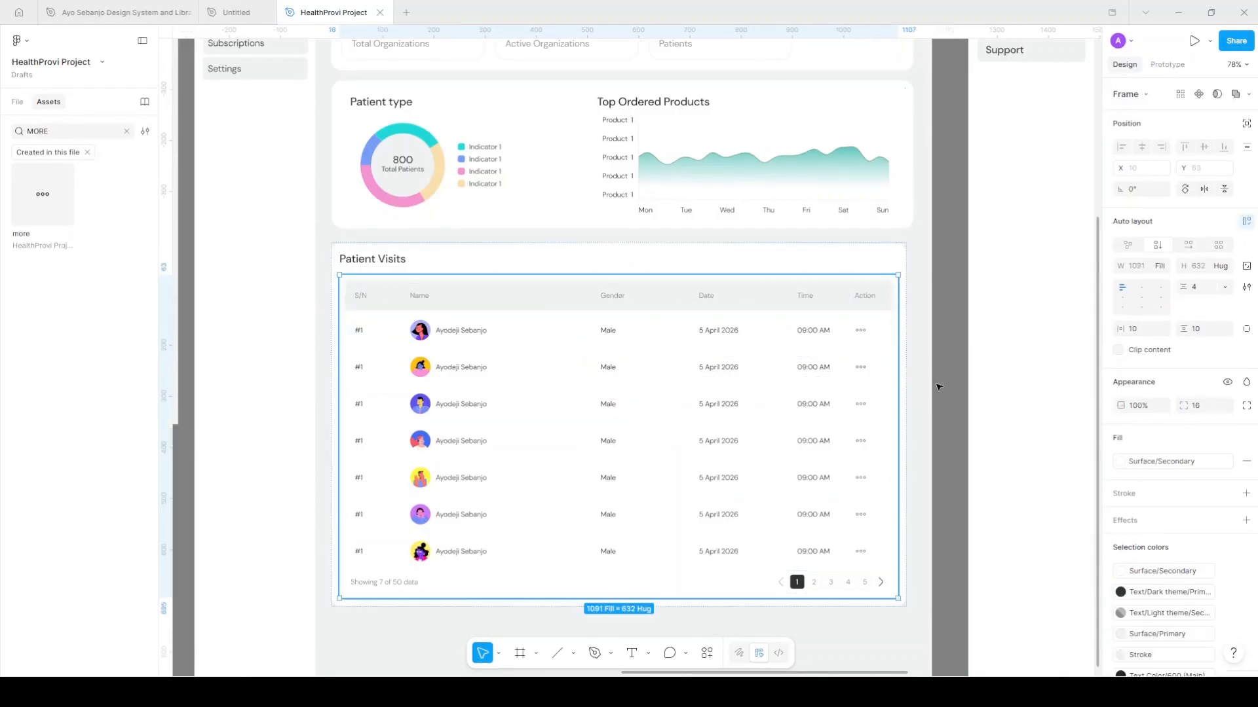
pyautogui.click(888, 371)
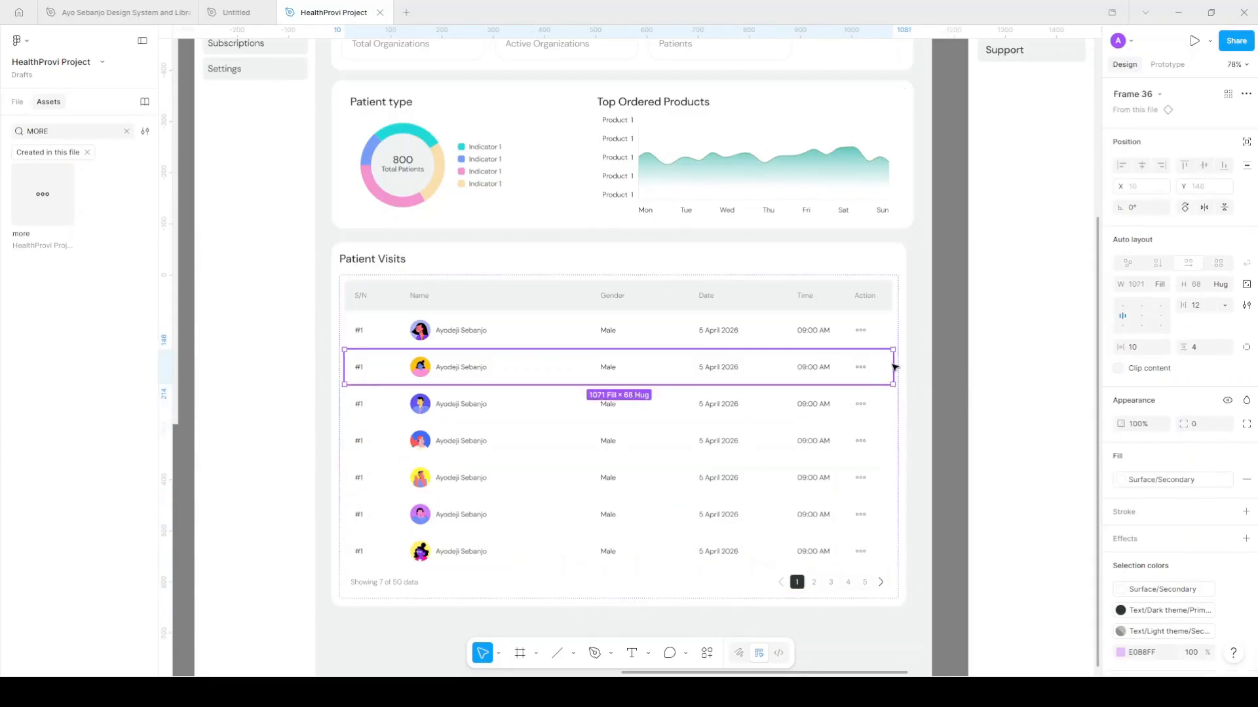
pyautogui.hotkey('shift', 'Return')
pyautogui.click(1176, 465)
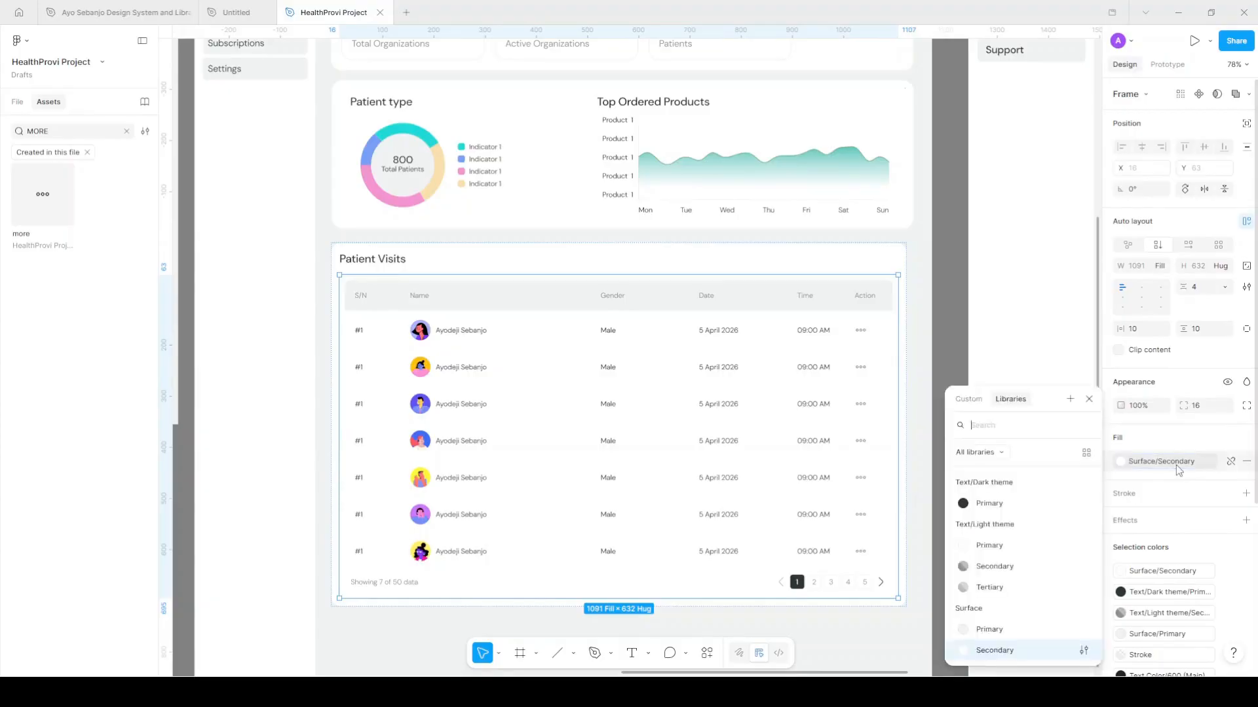
pyautogui.doubleClick(1178, 465)
pyautogui.click(1179, 463)
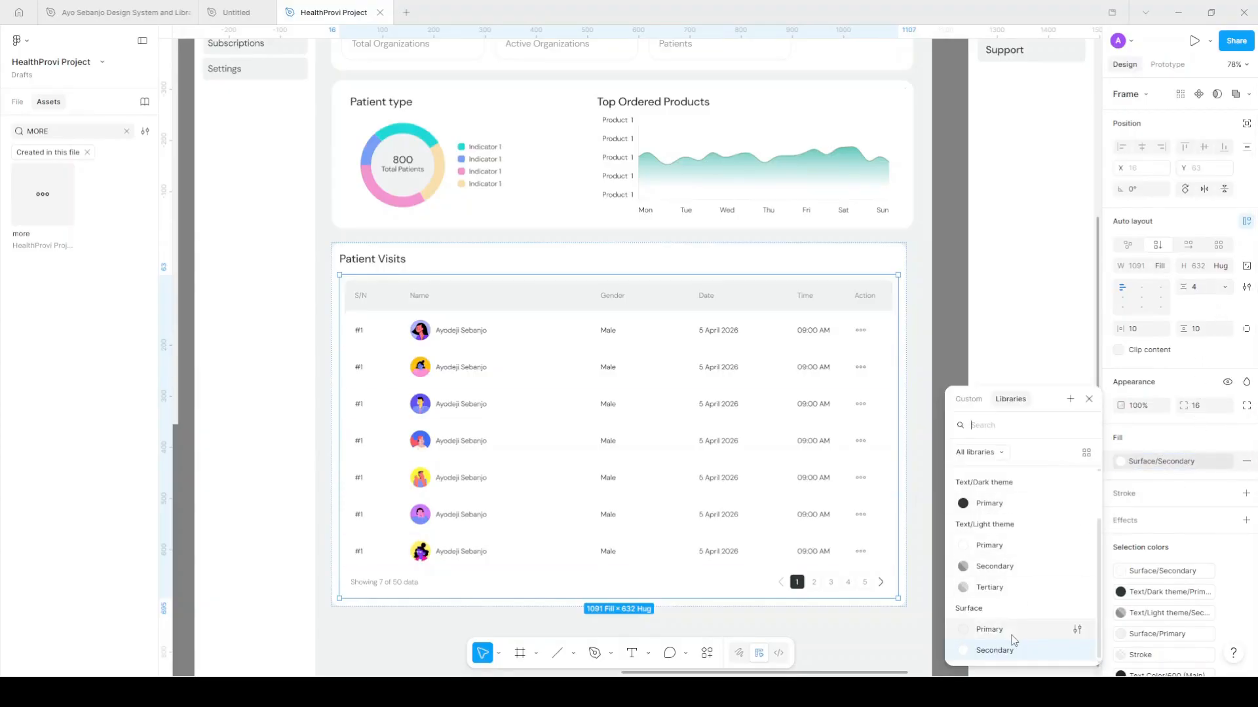
pyautogui.click(1022, 623)
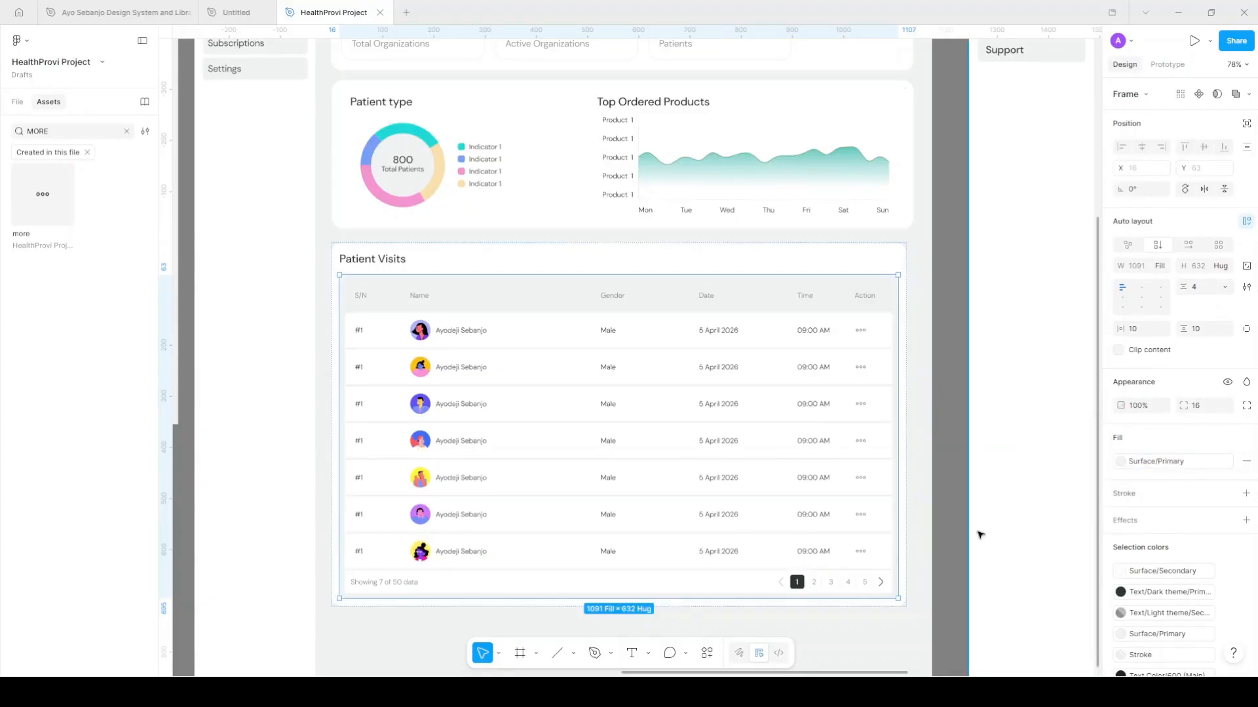
pyautogui.click(946, 405)
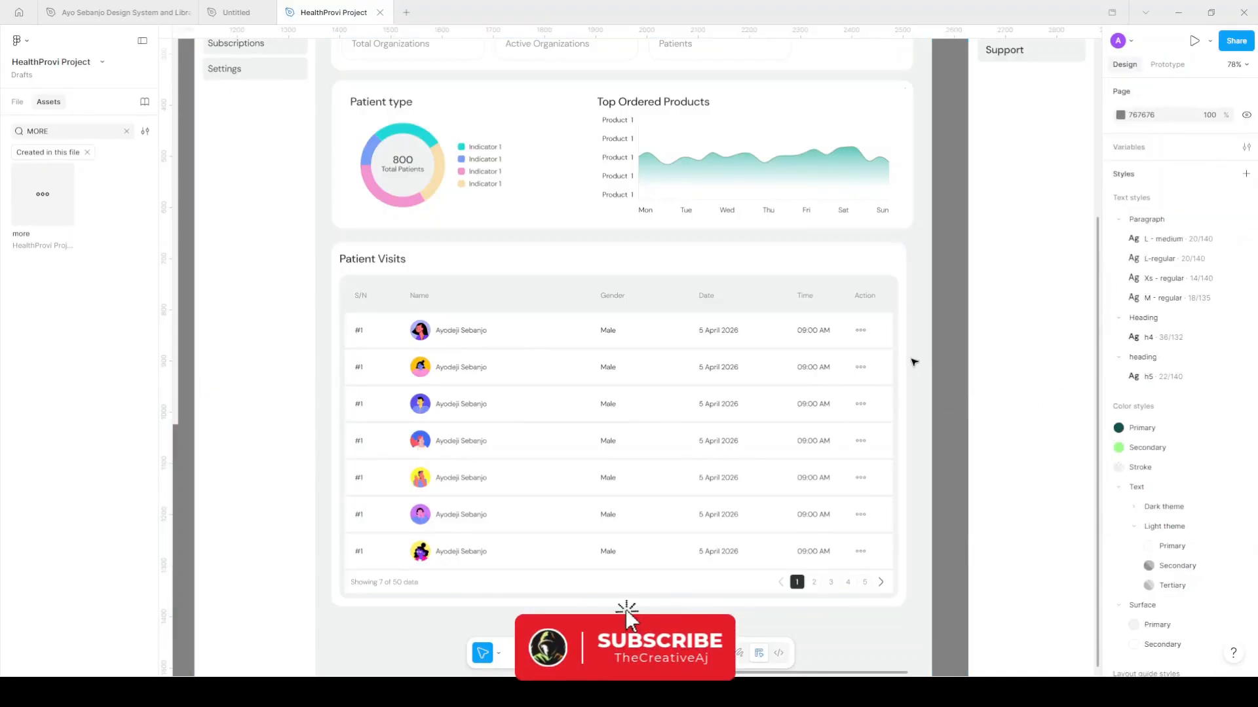
# Set the Patient Visits table frame's horizontal and vertical padding to 0
pyautogui.scroll(5, 898, 353)
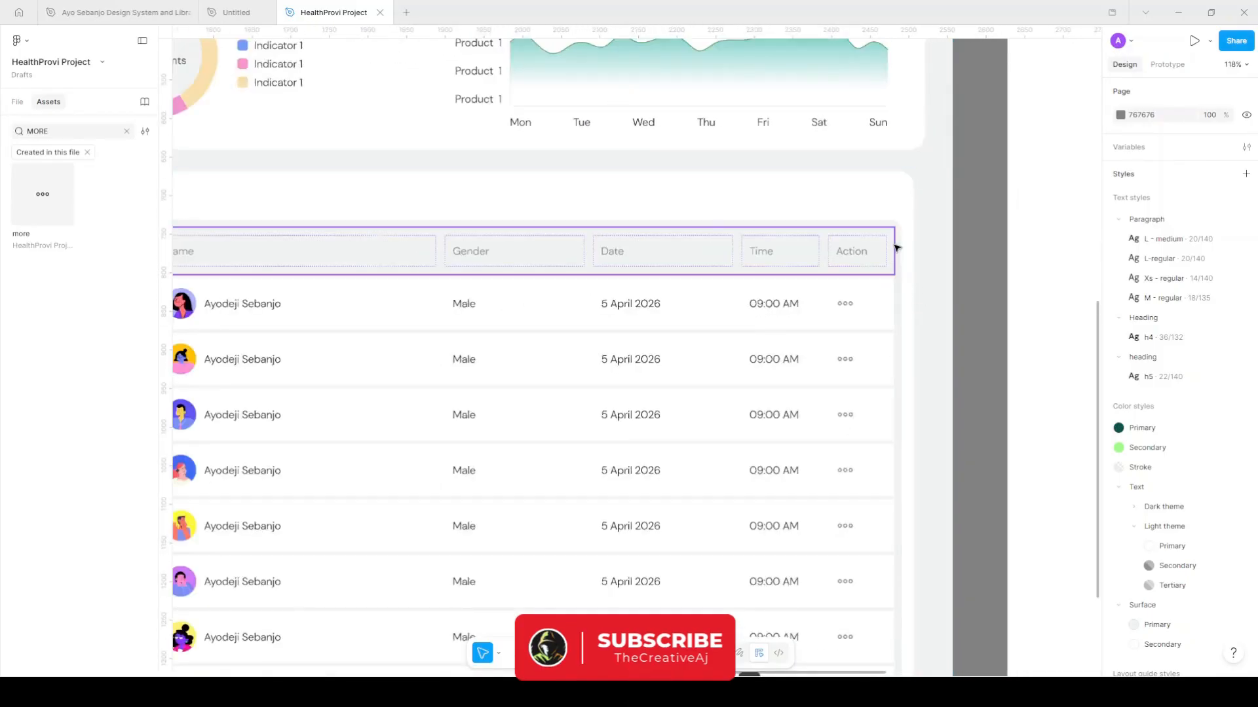
pyautogui.click(897, 278)
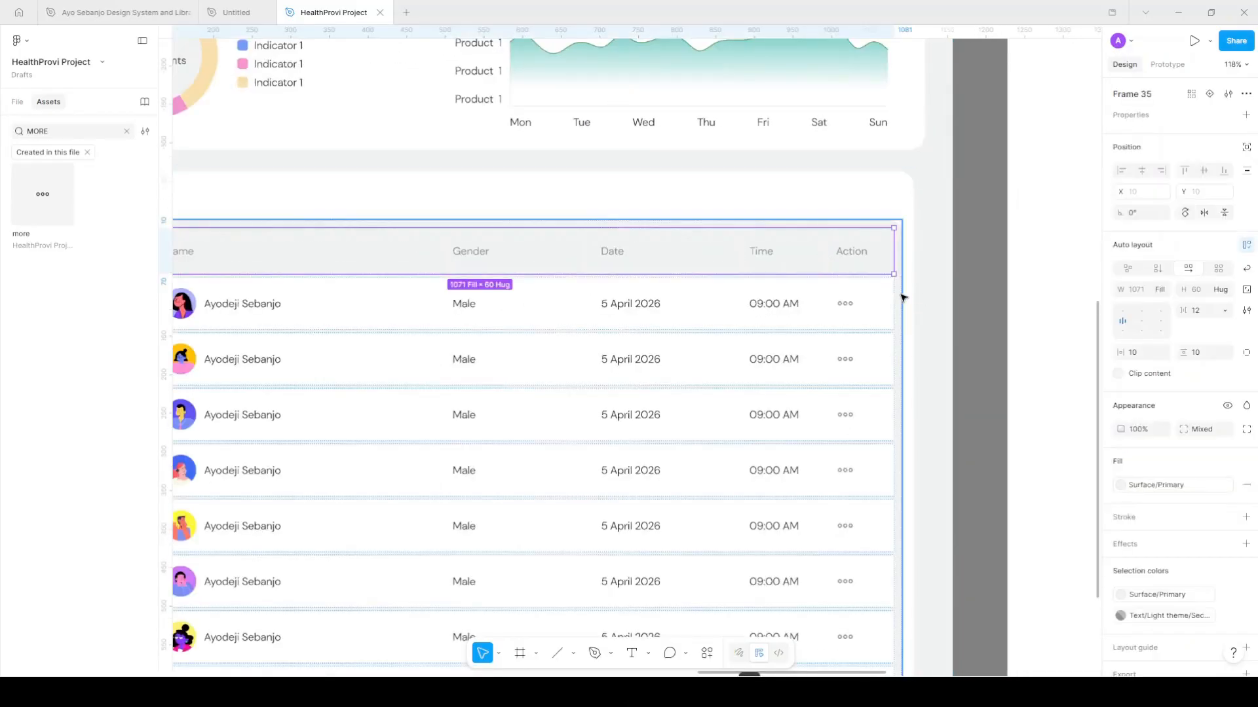
pyautogui.scroll(-2, 944, 347)
pyautogui.press('Escape')
pyautogui.click(1137, 329)
pyautogui.write('0')
pyautogui.press('Return')
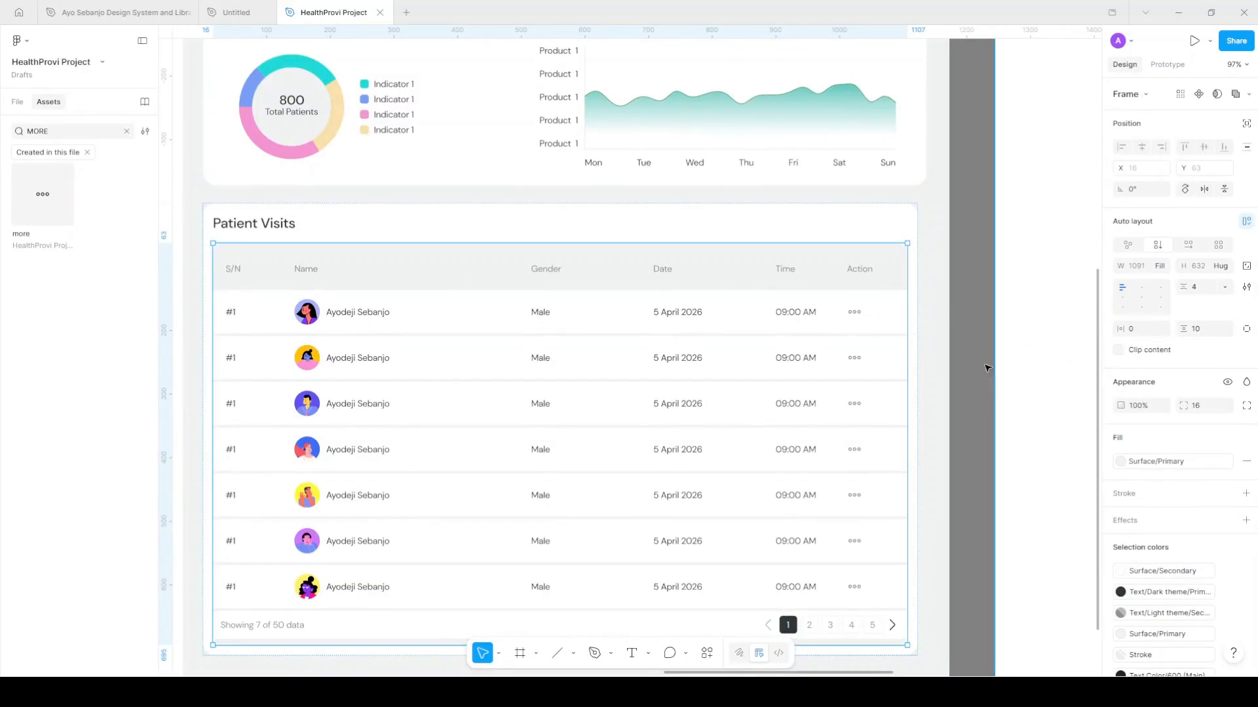
pyautogui.click(1208, 331)
pyautogui.write('0')
pyautogui.press('Return')
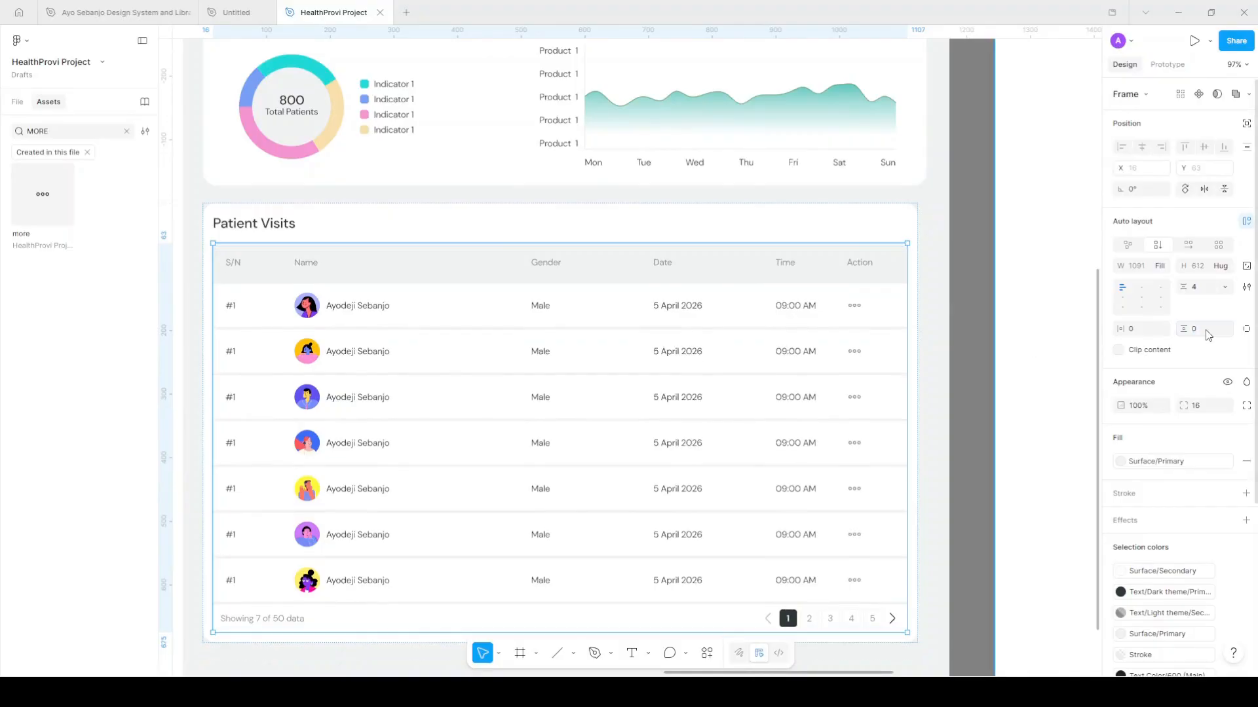
pyautogui.click(972, 300)
# Set the spacing between the Patient Visits card's items to 20
pyautogui.scroll(-3, 975, 300)
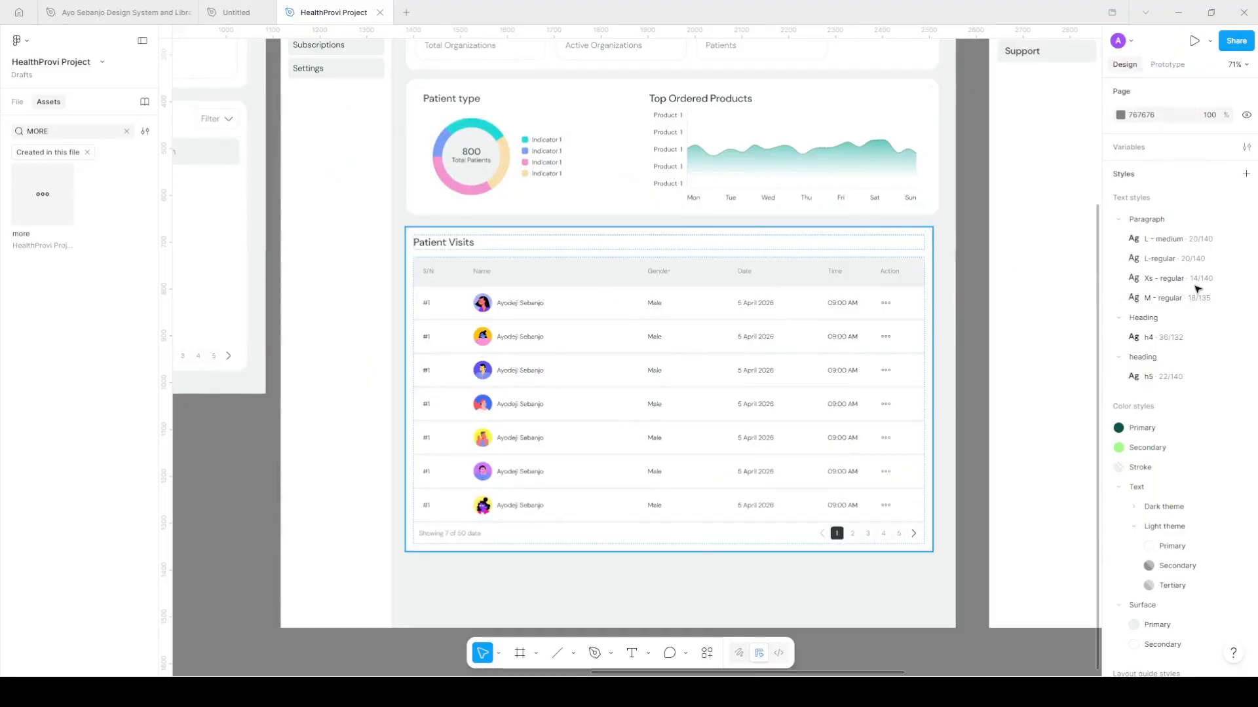
pyautogui.click(1205, 332)
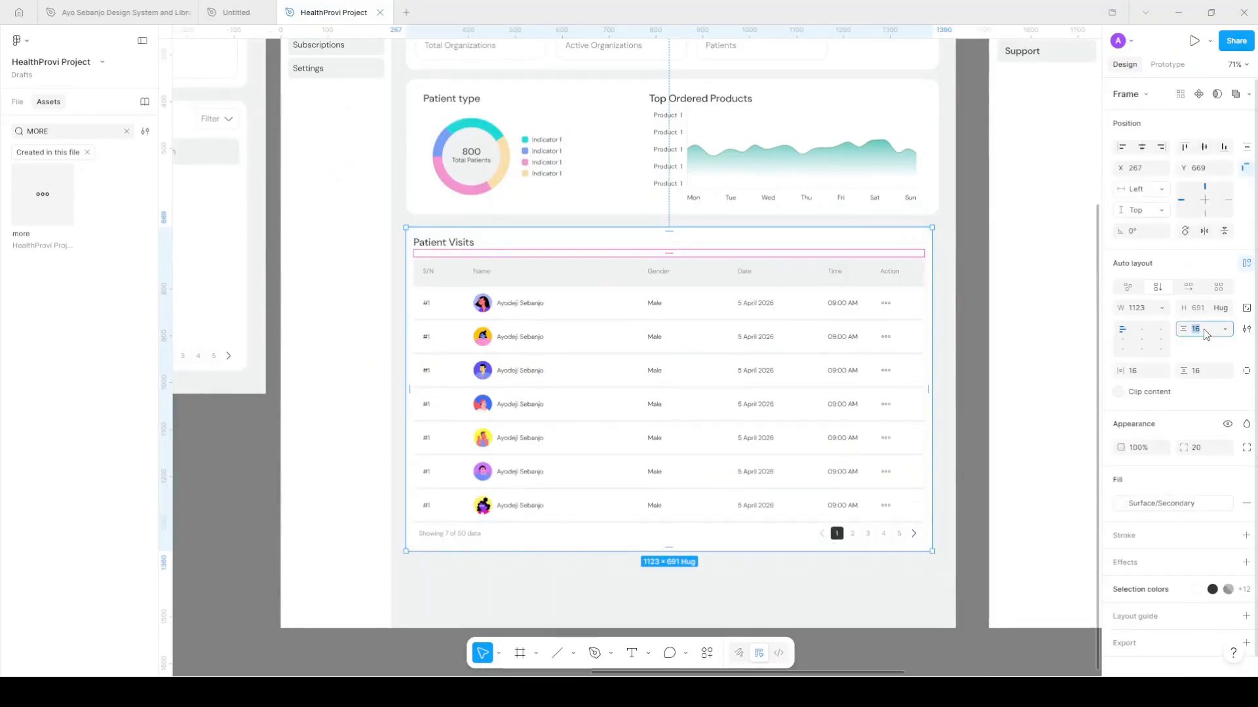
pyautogui.press('Return')
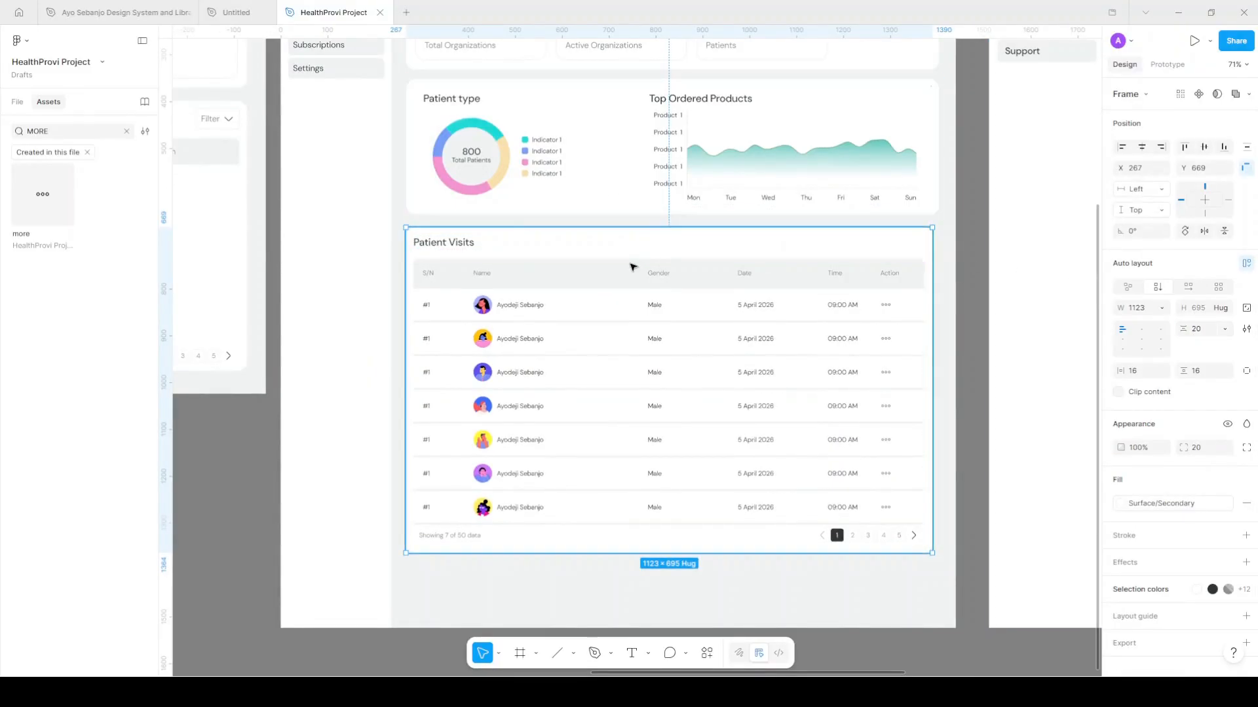
pyautogui.hscroll(5, 629, 268)
pyautogui.hscroll(6, 631, 268)
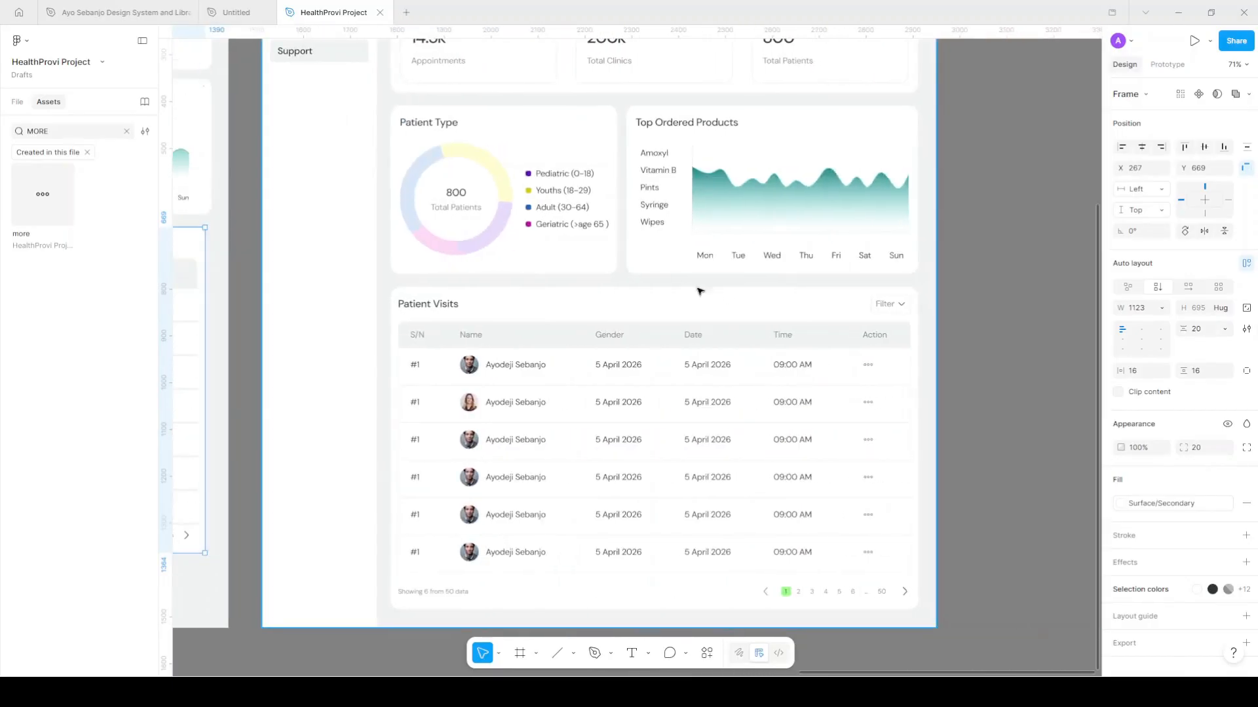
pyautogui.hscroll(-2, 778, 292)
pyautogui.hscroll(-15, 770, 292)
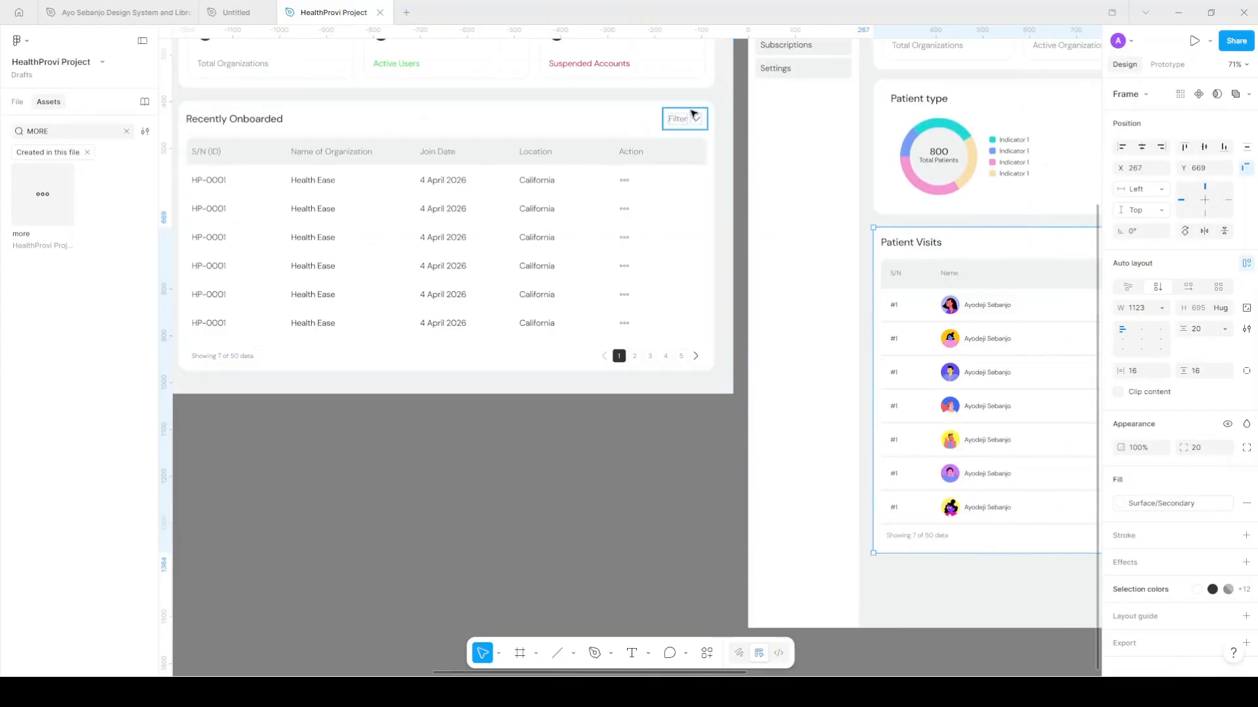
# Copy the Recently Onboarded title row with its Filter dropdown into Patient Visits, filled Surface/Secondary
pyautogui.click(693, 114)
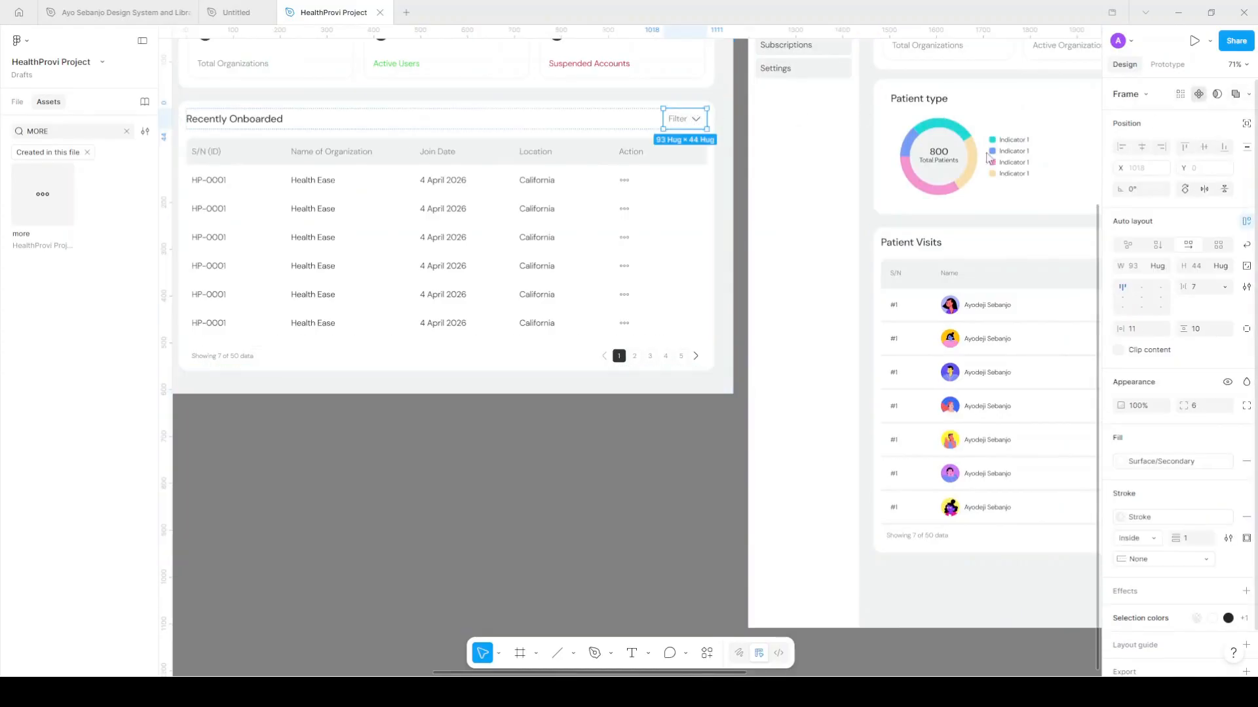
pyautogui.hscroll(6, 713, 247)
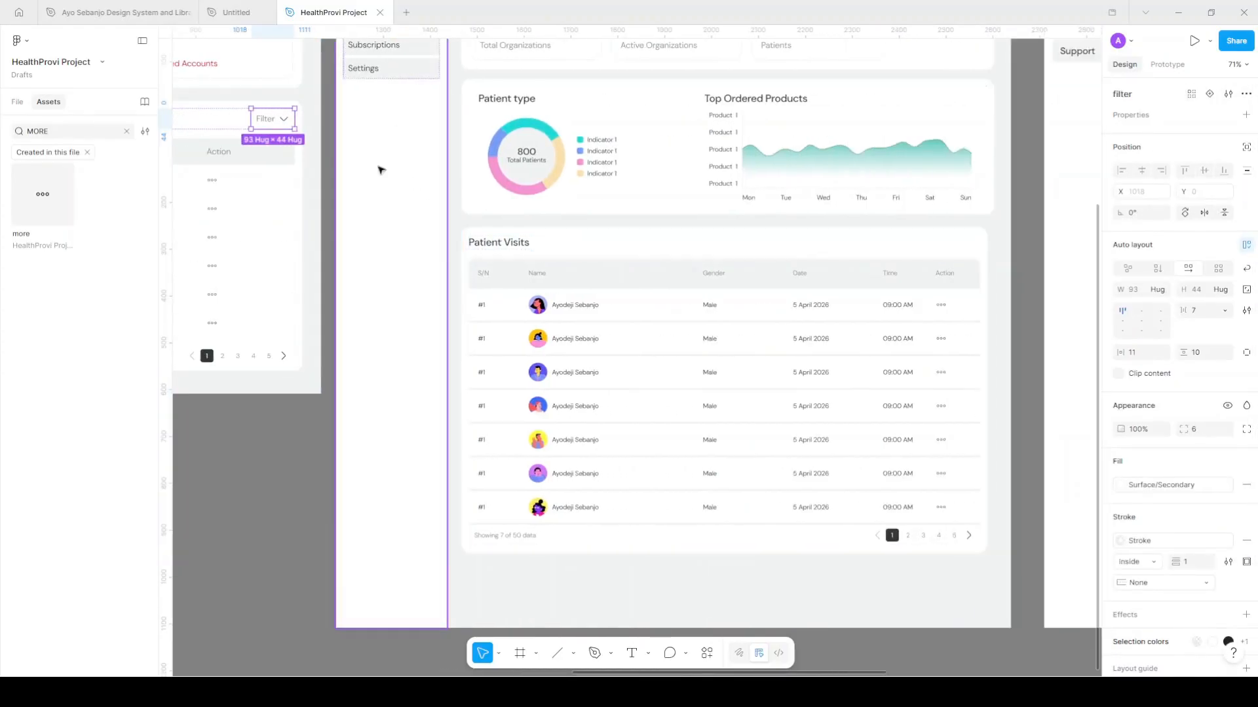
pyautogui.click(226, 123)
pyautogui.scroll(-3, 469, 175)
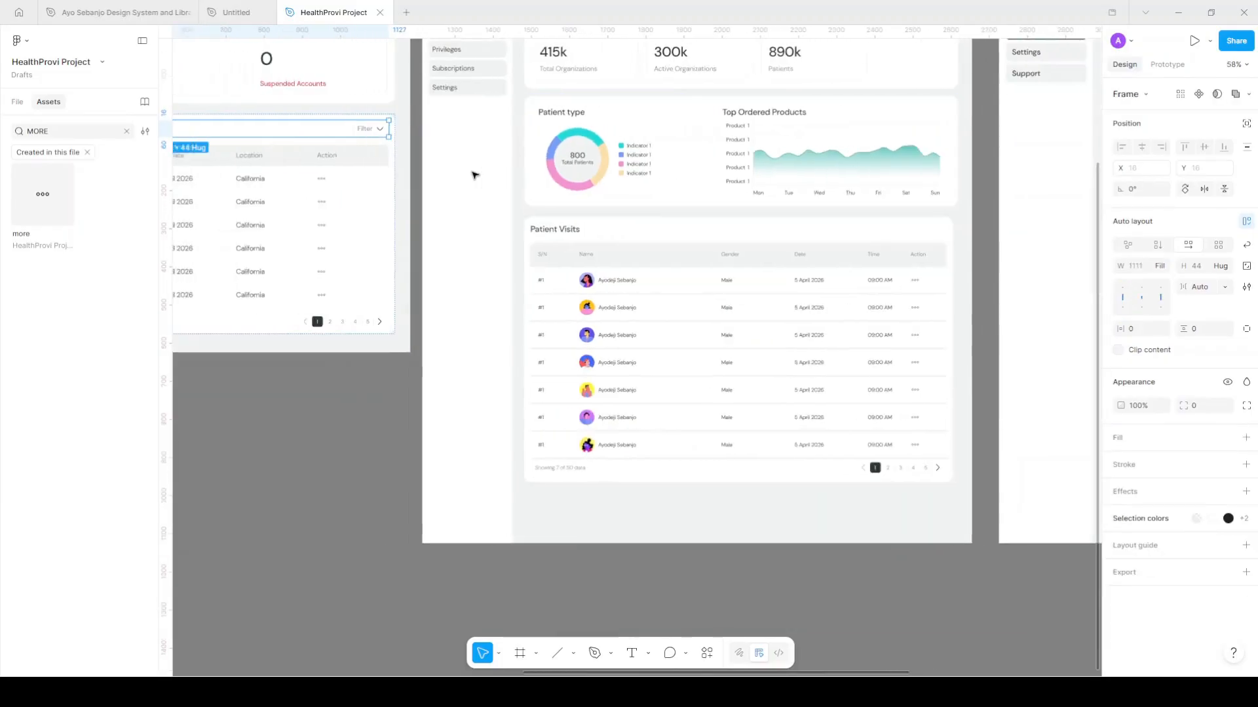
pyautogui.hscroll(-5, 475, 175)
pyautogui.moveTo(469, 129); pyautogui.dragTo(969, 249)
pyautogui.hscroll(5, 949, 250)
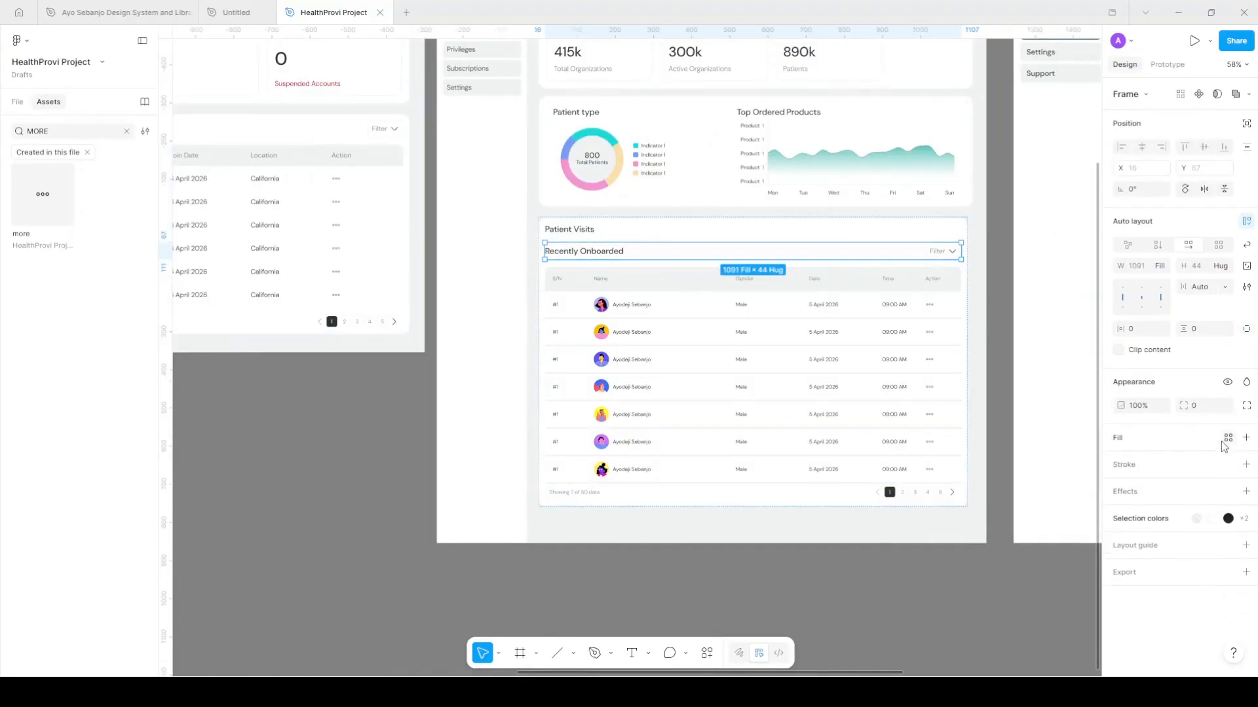
pyautogui.click(1228, 438)
pyautogui.click(1017, 652)
pyautogui.scroll(5, 583, 242)
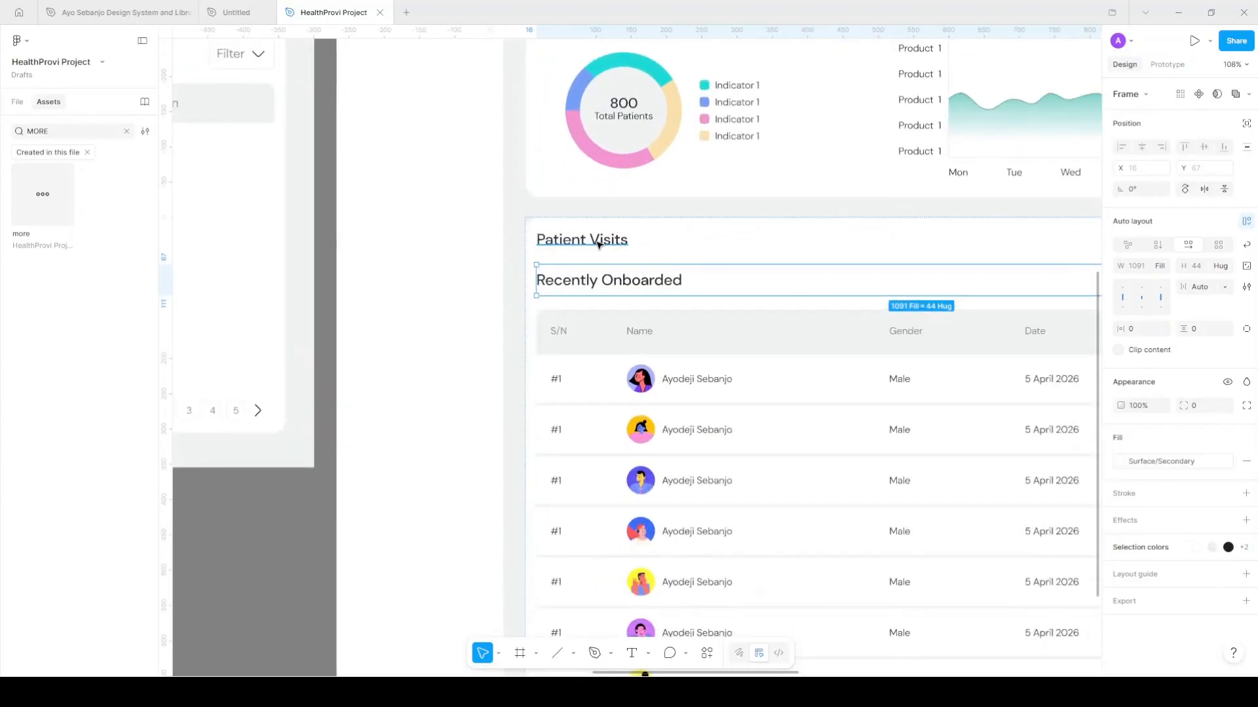
# Remove the old title, retitle the copied row 'Patient Visits', then select the header and stat cards
pyautogui.doubleClick(598, 244)
pyautogui.hotkey('ctrl', 'c')
pyautogui.press('BackSpace')
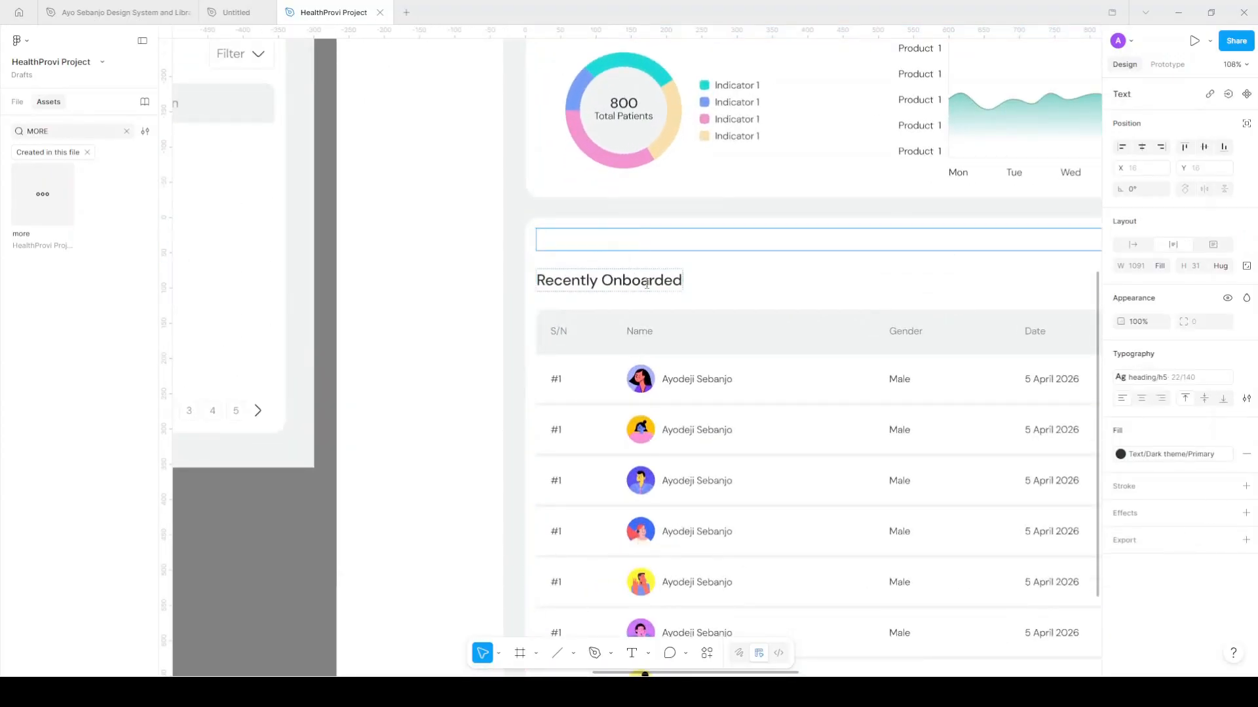
pyautogui.doubleClick(651, 282)
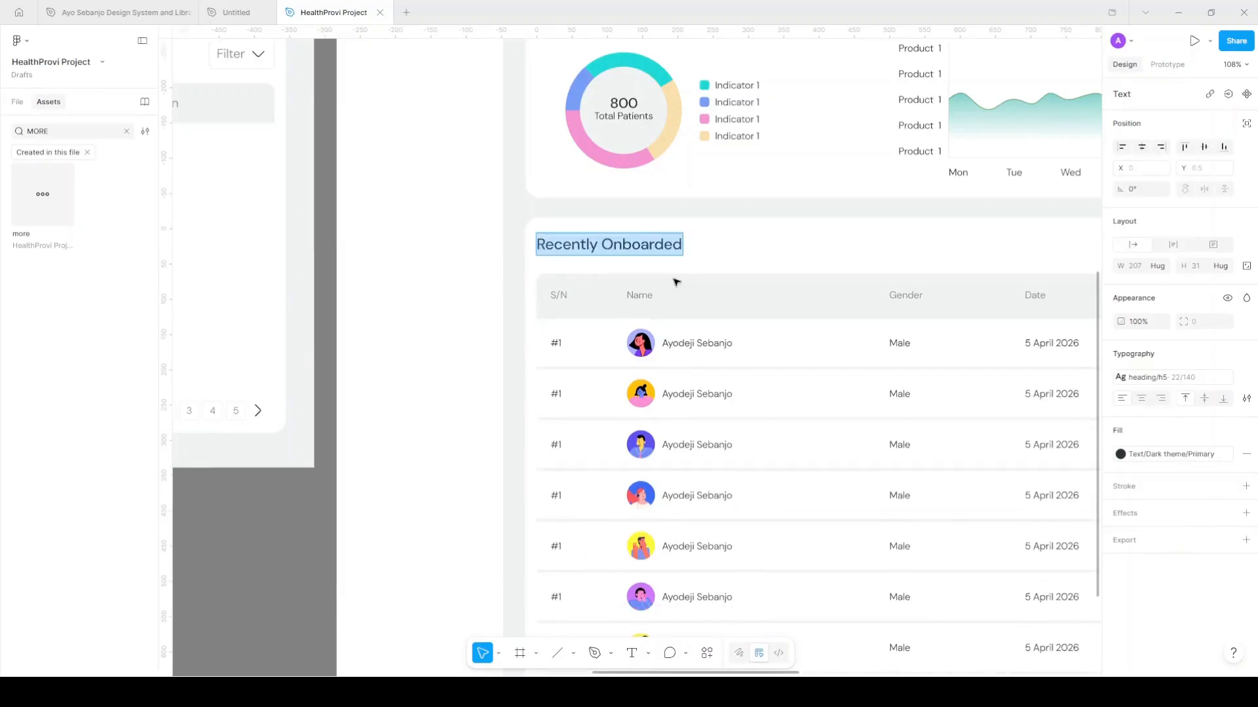
pyautogui.hotkey('ctrl', 'v')
pyautogui.hscroll(4, 676, 282)
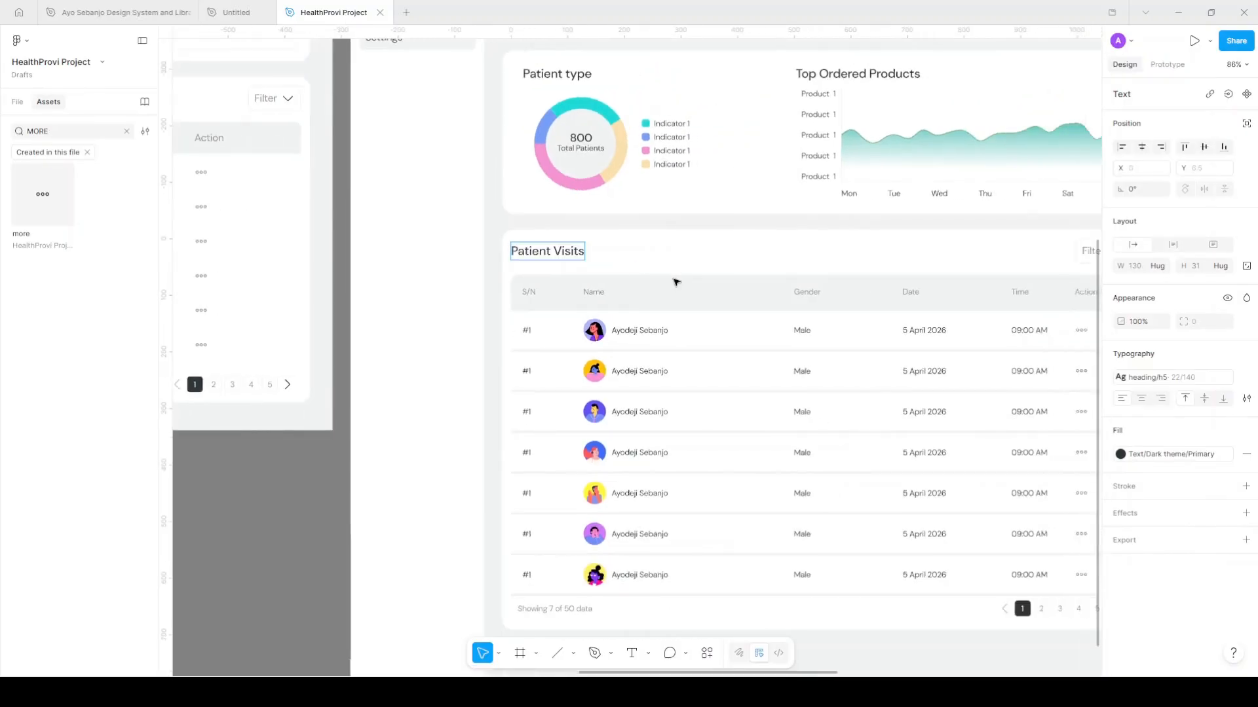
pyautogui.scroll(-4, 676, 282)
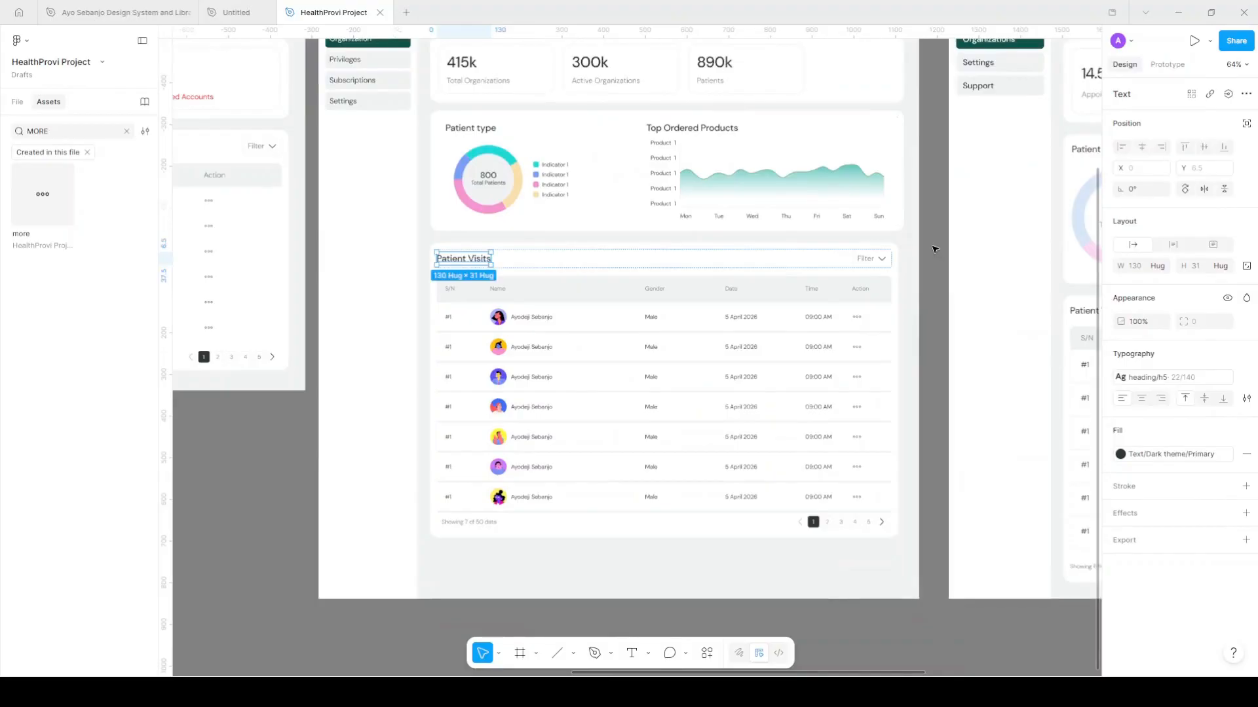
pyautogui.scroll(4, 936, 249)
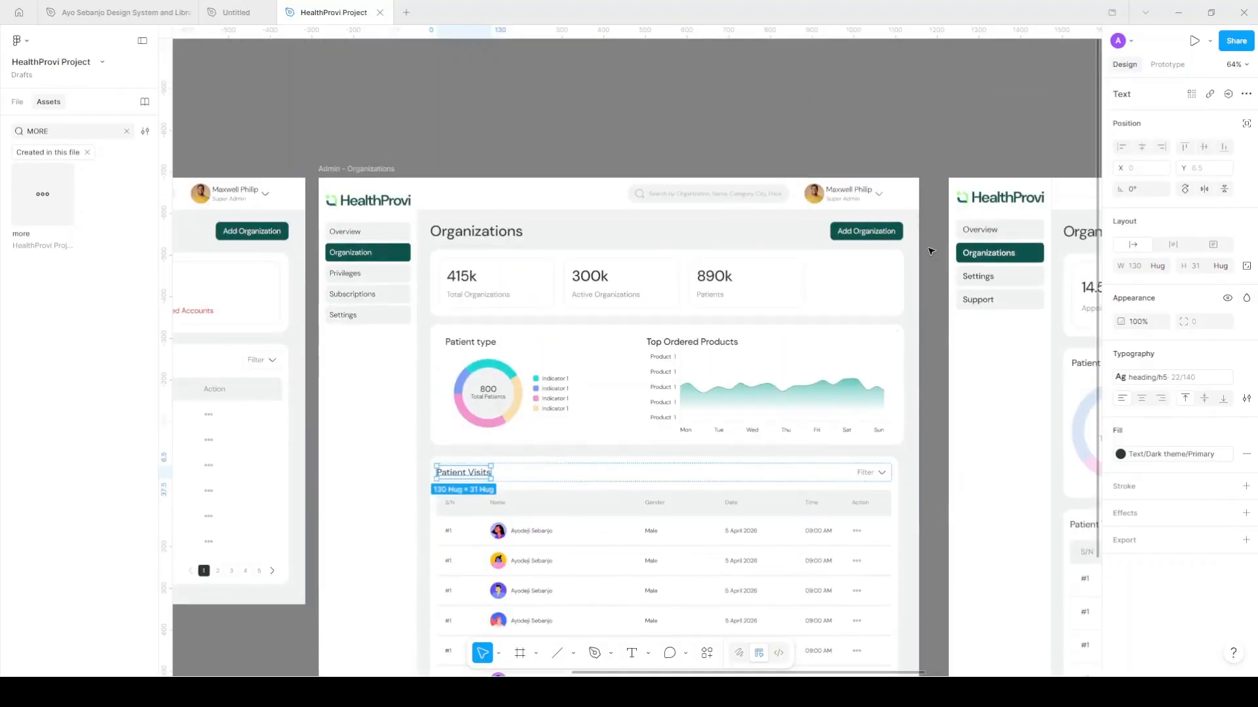
pyautogui.scroll(-2, 904, 249)
pyautogui.hscroll(3, 655, 239)
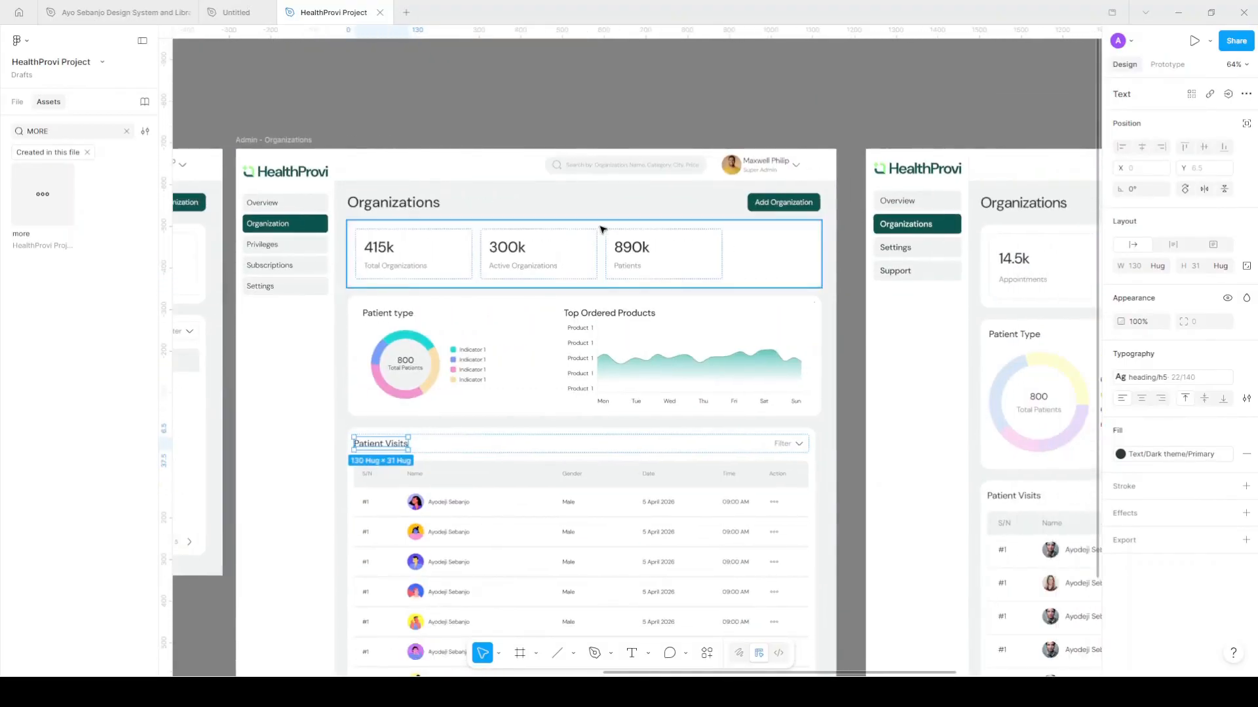
pyautogui.scroll(-3, 601, 228)
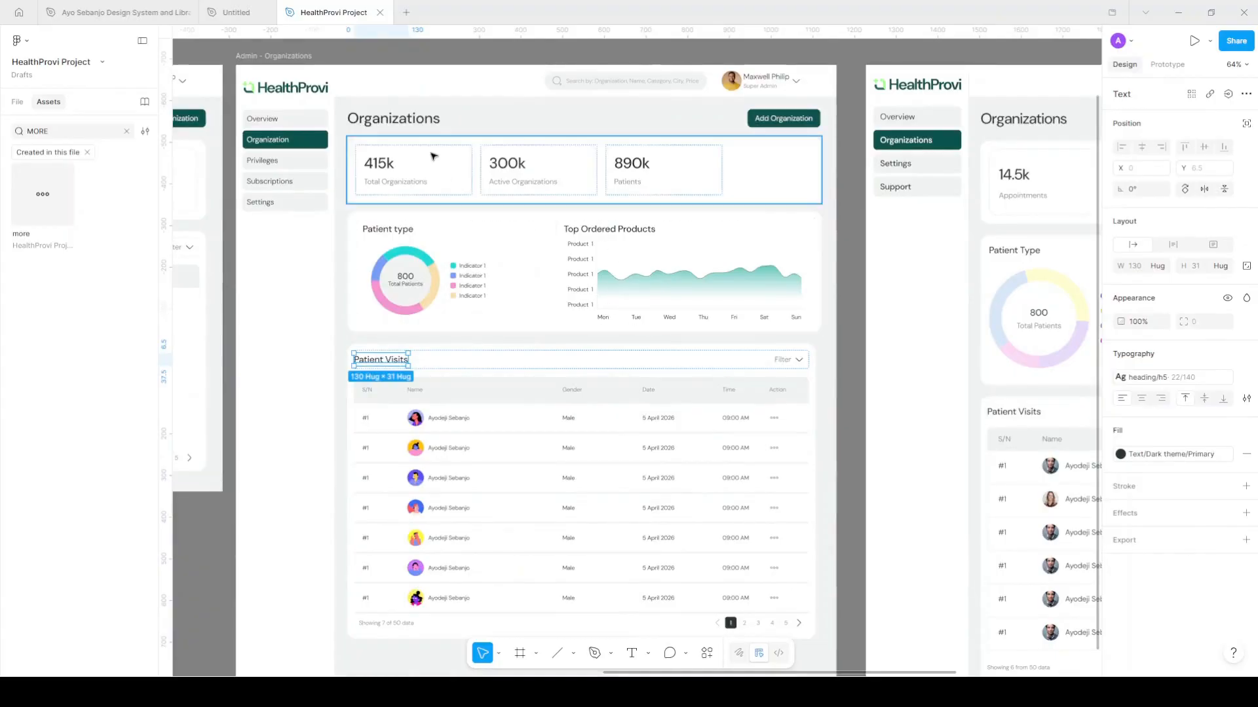
pyautogui.click(431, 120)
pyautogui.keyDown('shift'); pyautogui.click(430, 157); pyautogui.keyUp('shift')
# Wrap the header, stat cards, chart card and Patient Visits card in a vertical auto-layout stack
pyautogui.keyDown('shift'); pyautogui.click(475, 294); pyautogui.keyUp('shift')
pyautogui.keyDown('shift'); pyautogui.click(511, 414); pyautogui.keyUp('shift')
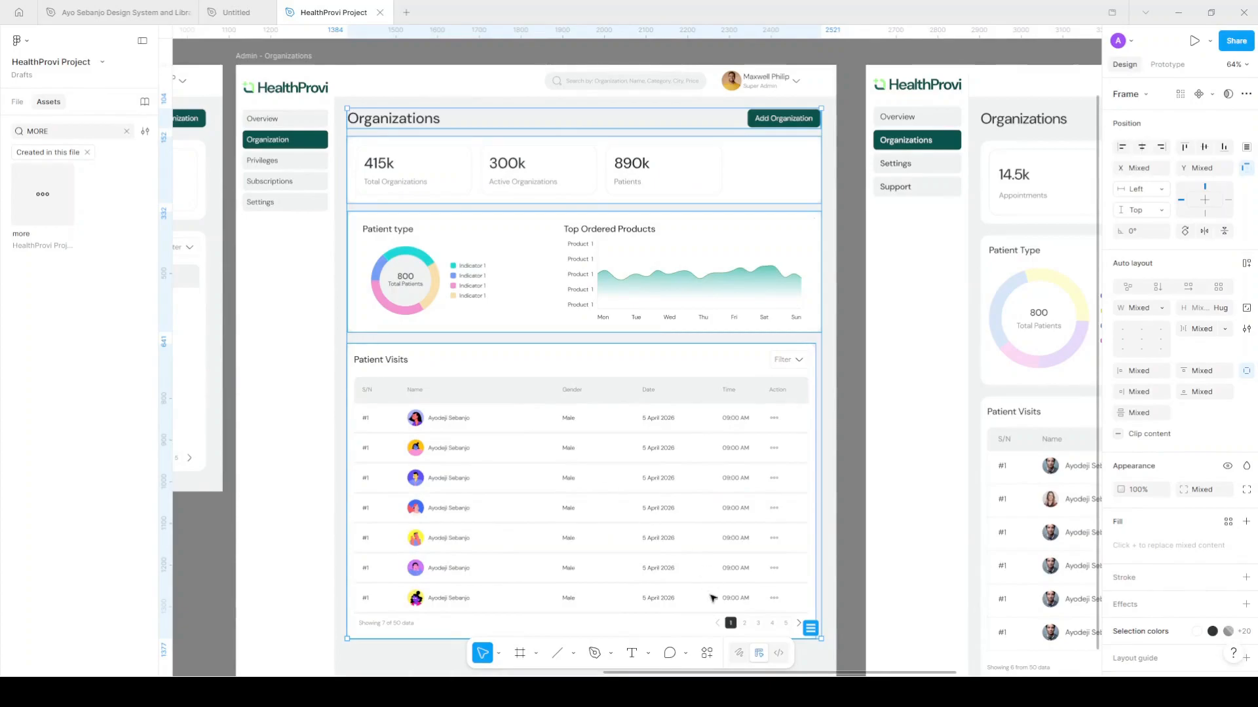
pyautogui.click(810, 628)
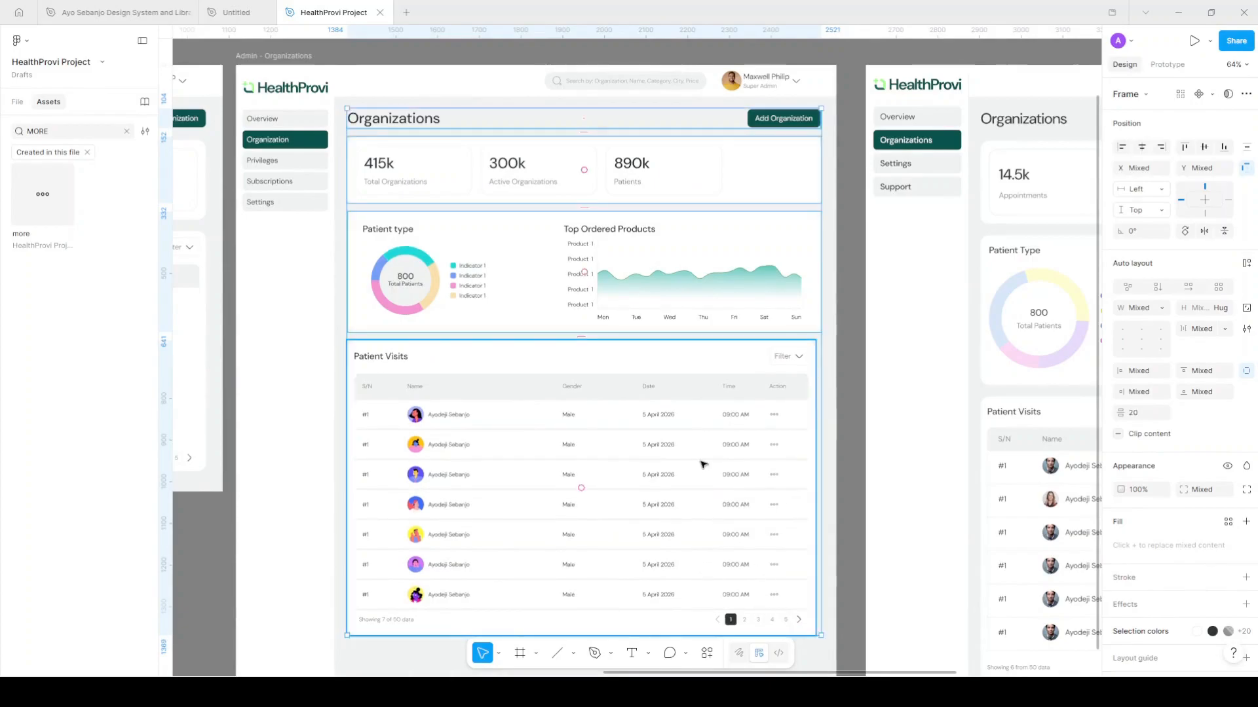
pyautogui.hotkey('shift', 'a')
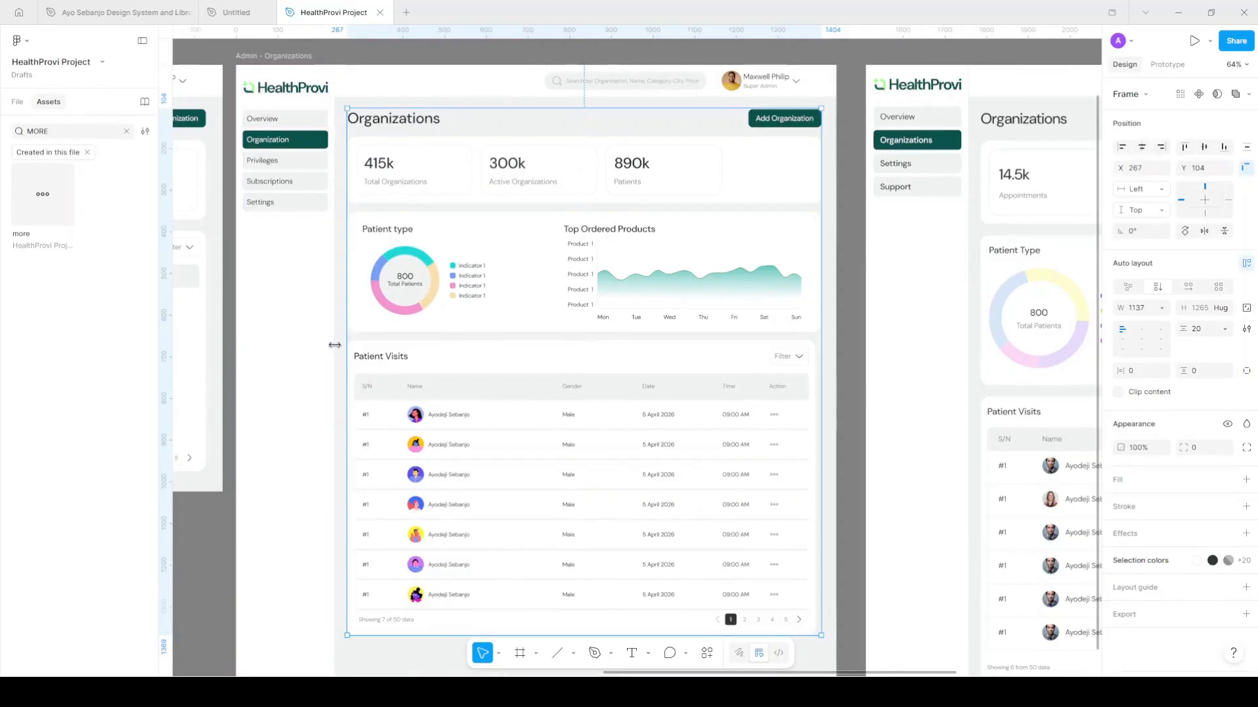
pyautogui.moveTo(334, 345); pyautogui.dragTo(333, 346)
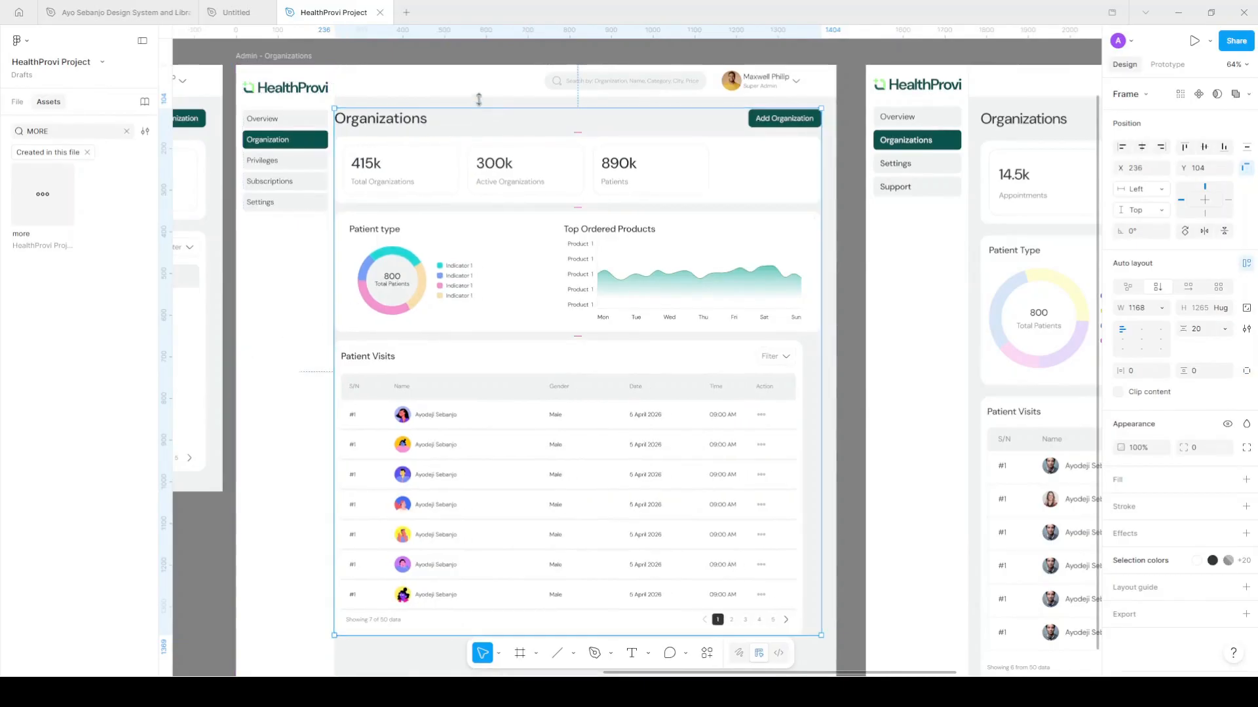
pyautogui.moveTo(480, 96); pyautogui.dragTo(481, 93)
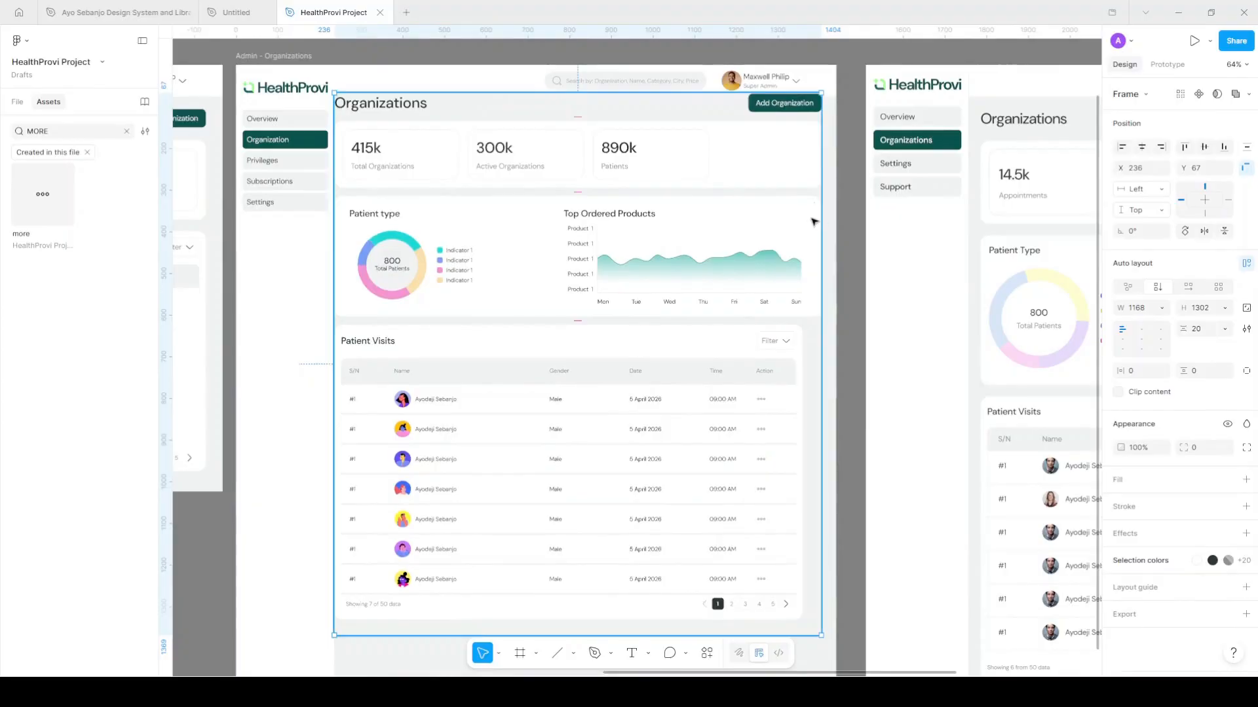
pyautogui.moveTo(822, 217); pyautogui.dragTo(835, 215)
pyautogui.moveTo(701, 95); pyautogui.dragTo(698, 95)
# Give the stack padding of 20 left, 40 right, 28 top and 40 bottom
pyautogui.click(1143, 371)
pyautogui.click(1246, 370)
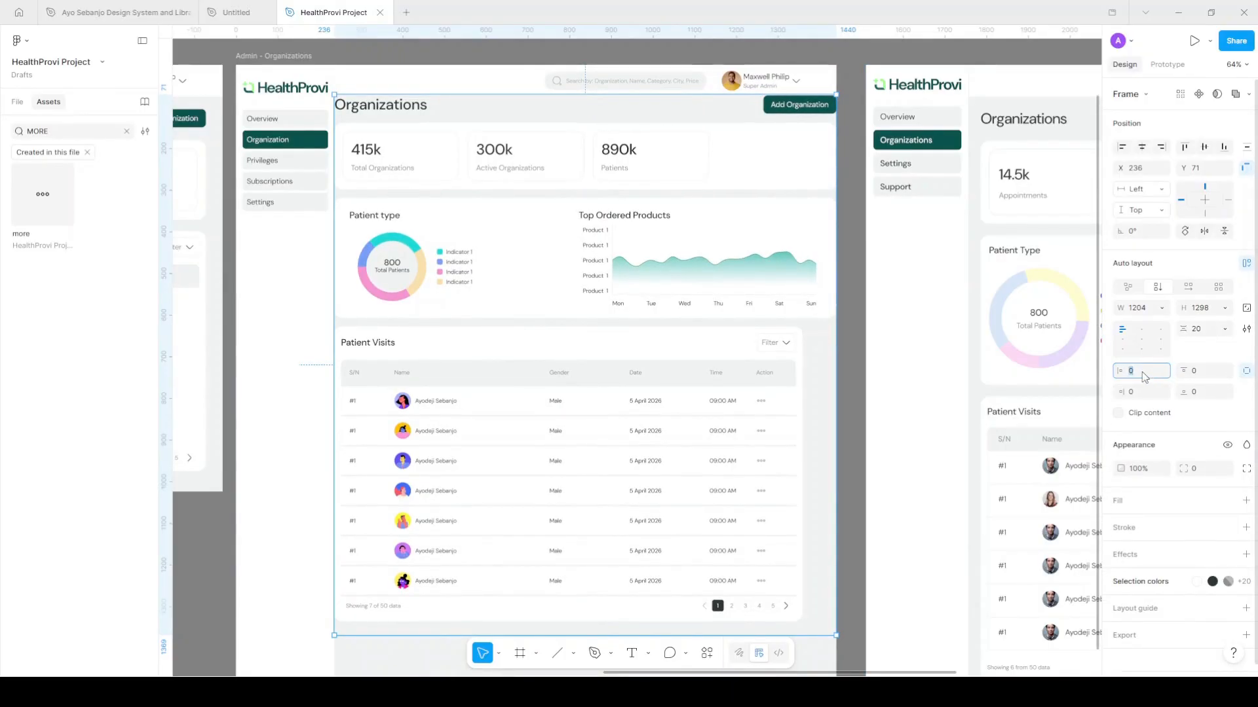
pyautogui.write('20')
pyautogui.press('Return')
pyautogui.click(1141, 393)
pyautogui.press('Return')
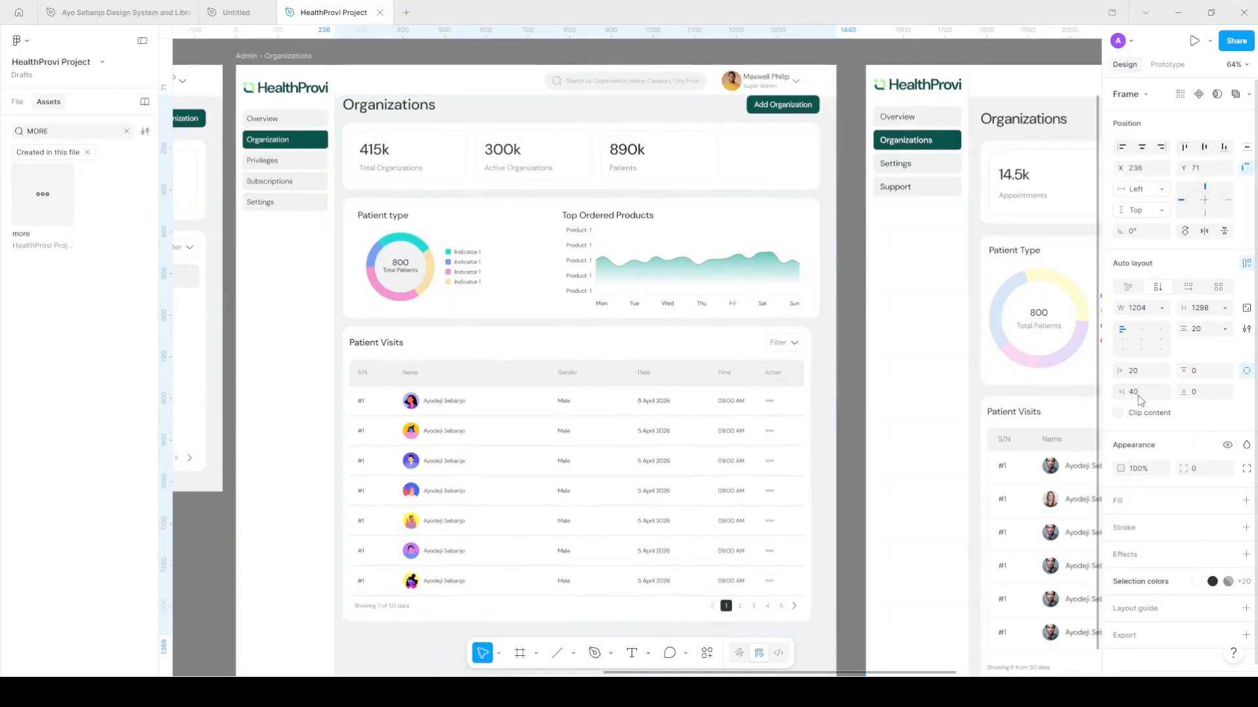
pyautogui.write('28')
pyautogui.press('Return')
pyautogui.click(1205, 391)
pyautogui.write('40')
pyautogui.press('Return')
# Shorten the Admin – Organizations artboard to 1435 px tall to fit its content
pyautogui.scroll(-3, 804, 435)
pyautogui.hscroll(1, 671, 539)
pyautogui.scroll(2, 580, 599)
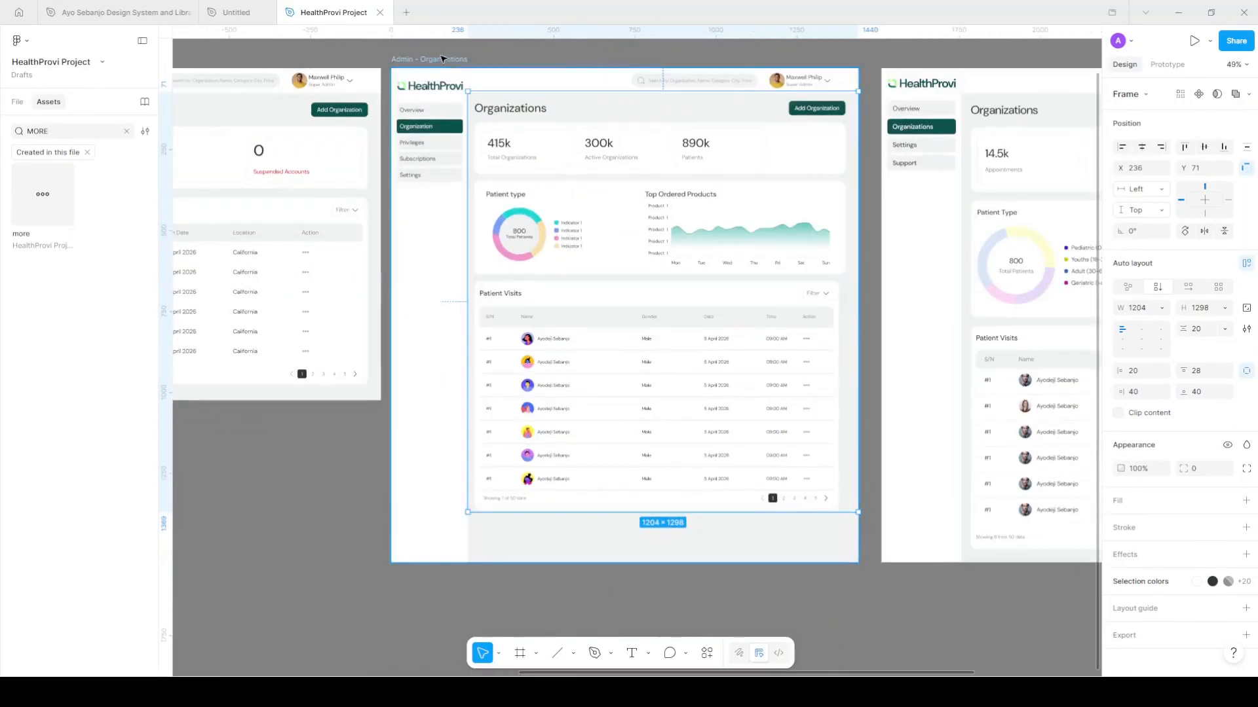
pyautogui.click(700, 562)
pyautogui.moveTo(714, 560); pyautogui.dragTo(697, 531)
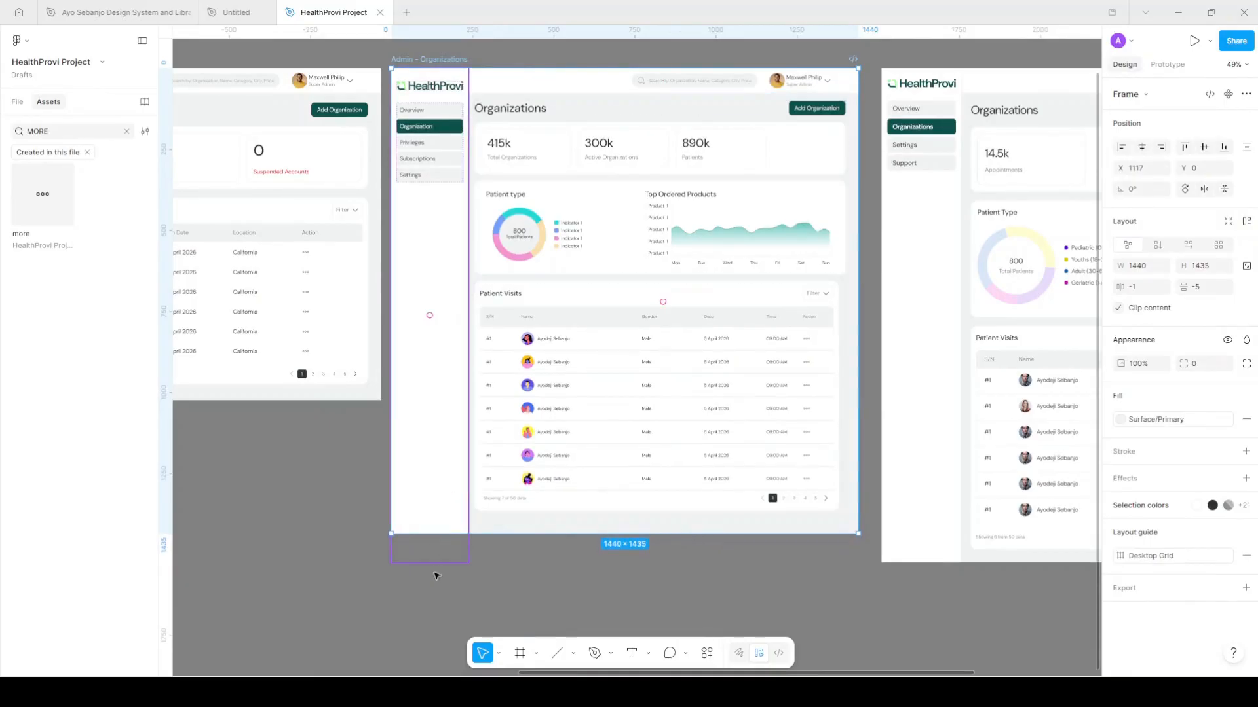
# Set the three metric cards' width to Fill container so they span the row
pyautogui.click(434, 562)
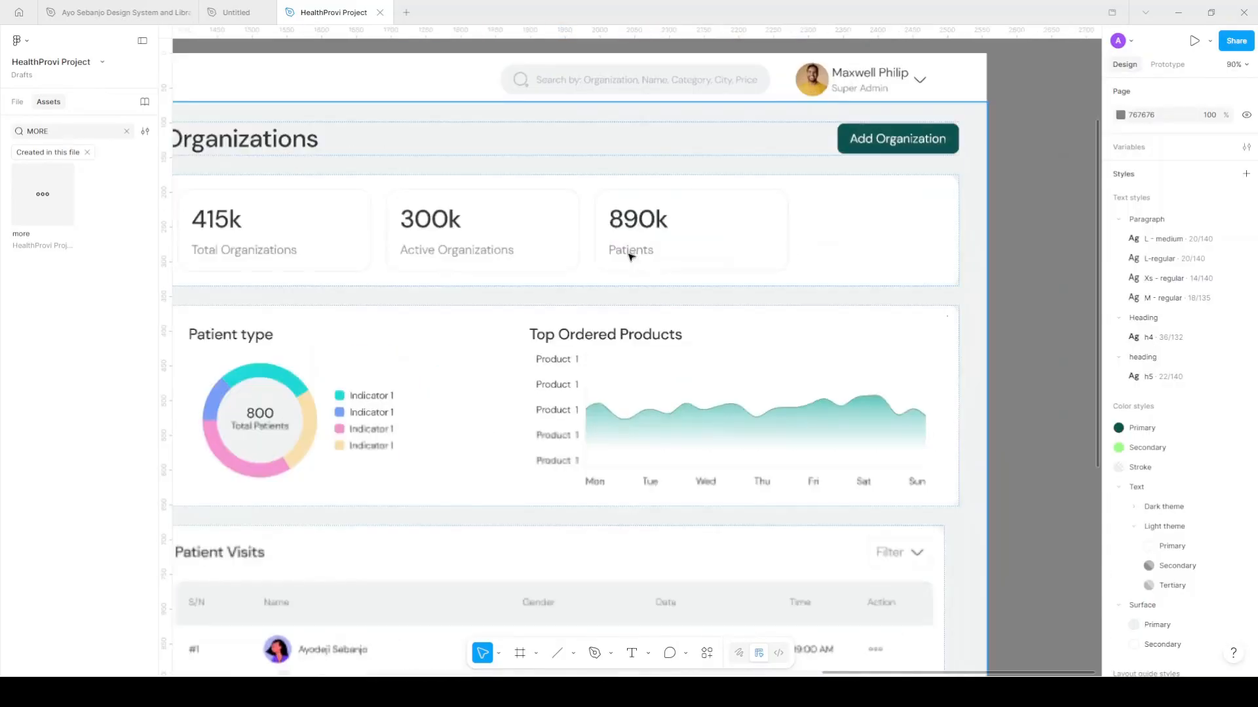
pyautogui.keyDown('ctrl'); pyautogui.click(321, 226); pyautogui.keyUp('ctrl')
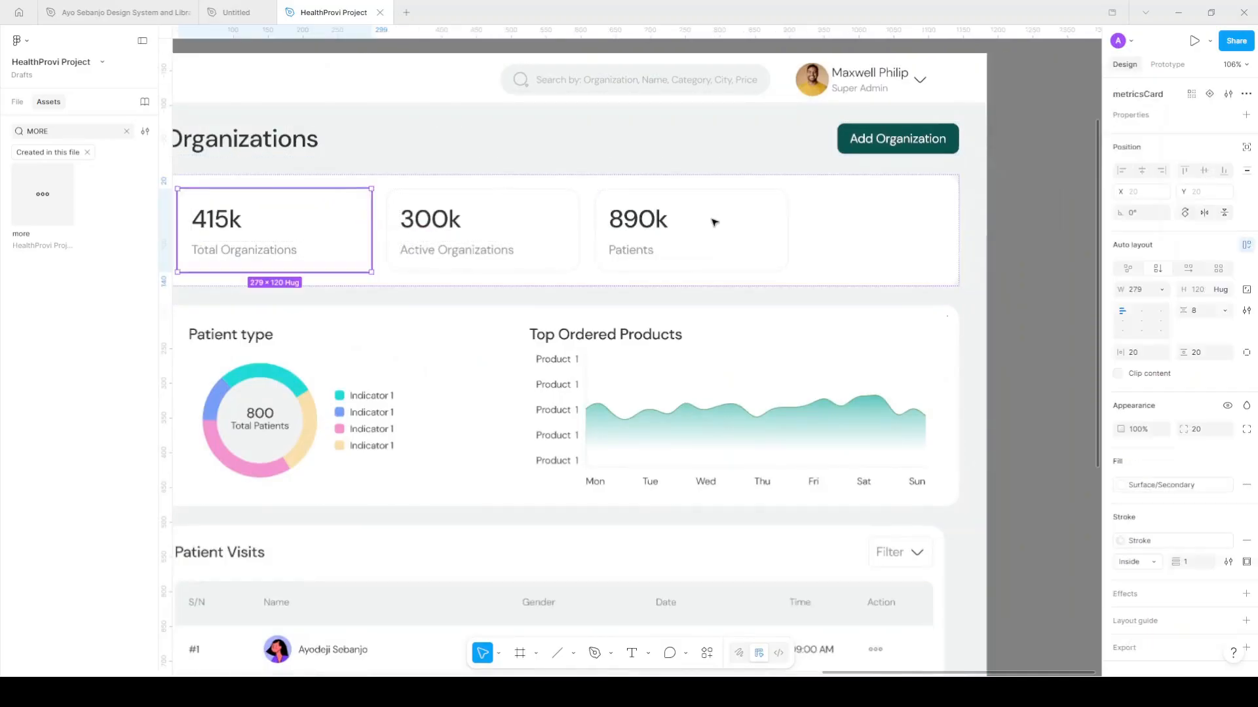
pyautogui.hotkey('ctrl', 'a')
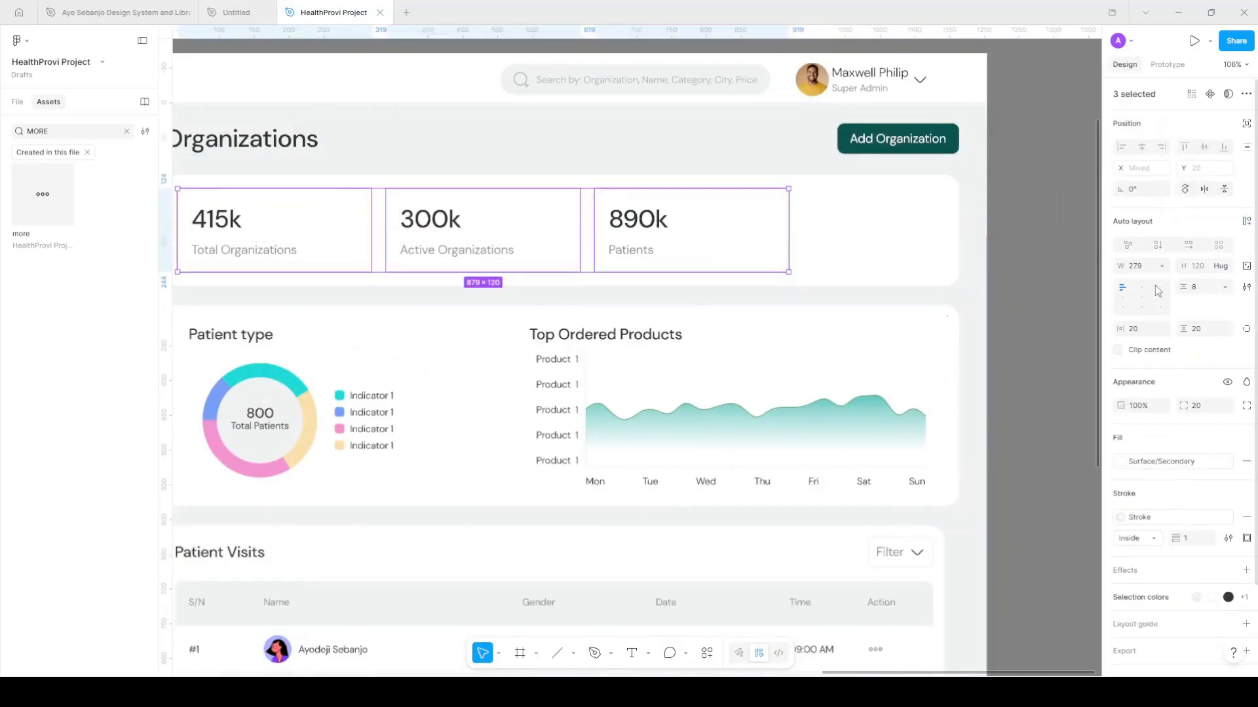
pyautogui.click(1161, 266)
pyautogui.click(1072, 291)
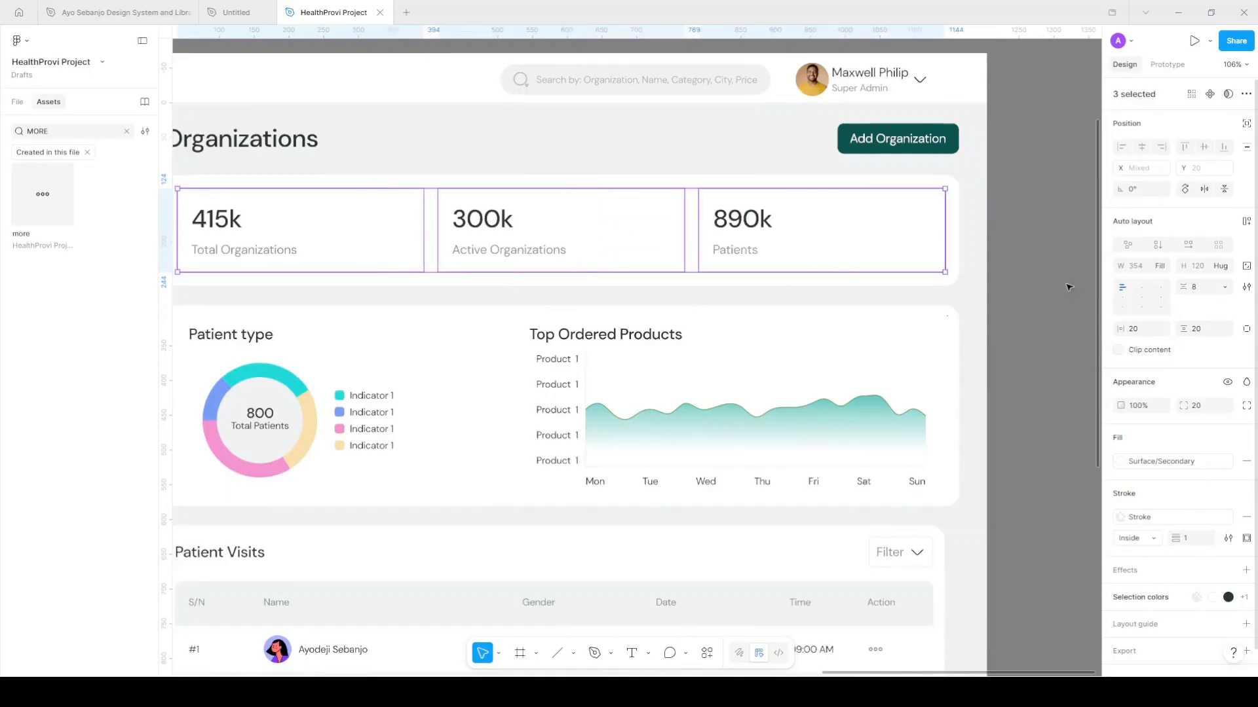
pyautogui.click(1010, 273)
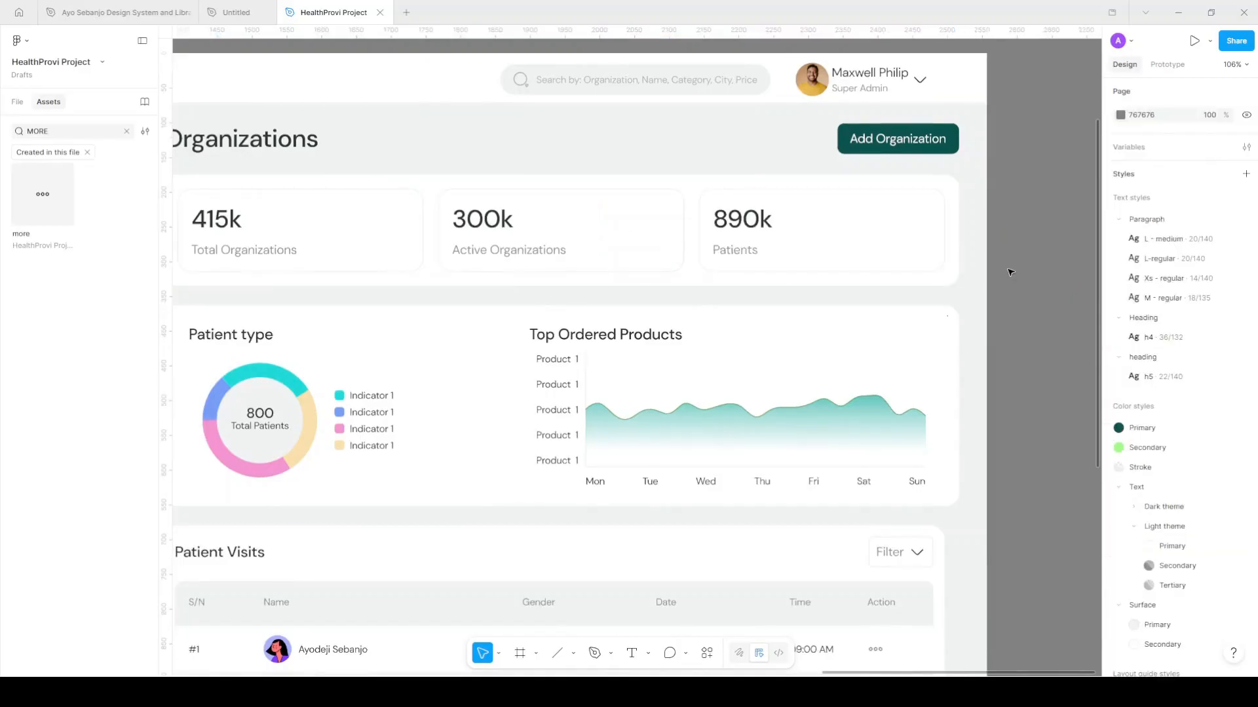
# Set a 20 auto-layout gap on the Patient type and Top Ordered Products cards
pyautogui.scroll(-5, 1010, 273)
pyautogui.hscroll(3, 1011, 272)
pyautogui.scroll(-1, 1011, 273)
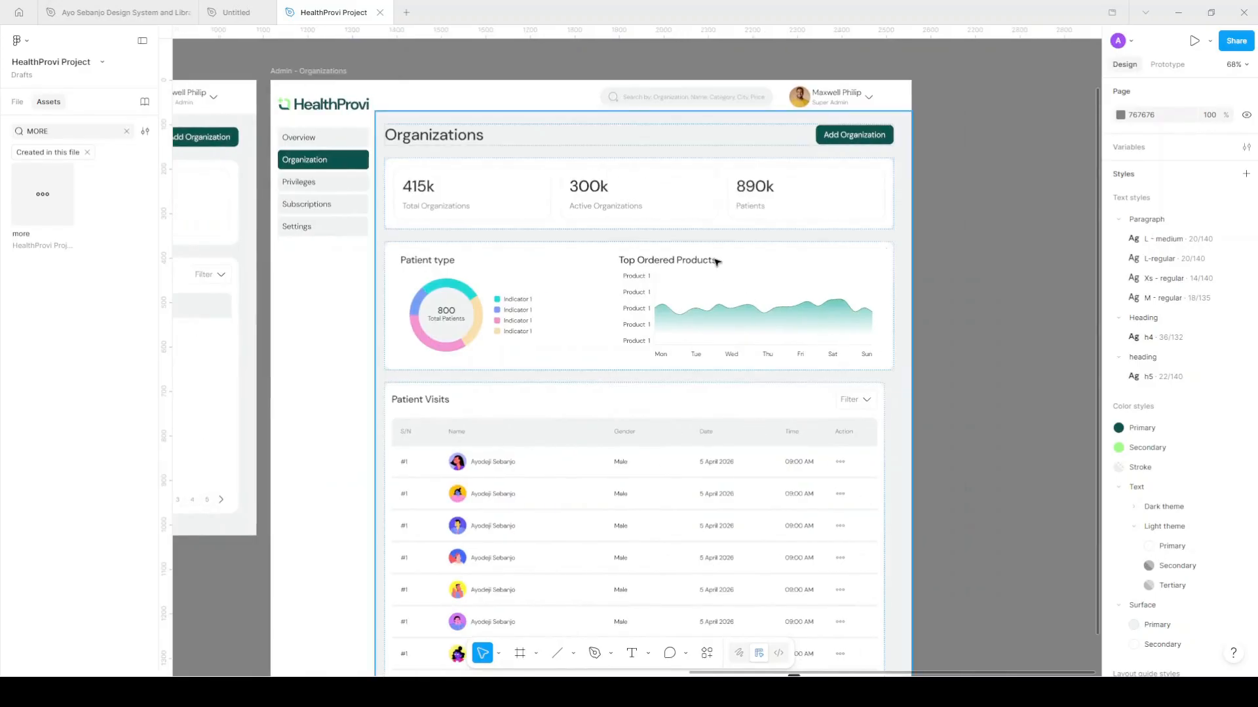
pyautogui.keyDown('ctrl'); pyautogui.click(735, 255); pyautogui.keyUp('ctrl')
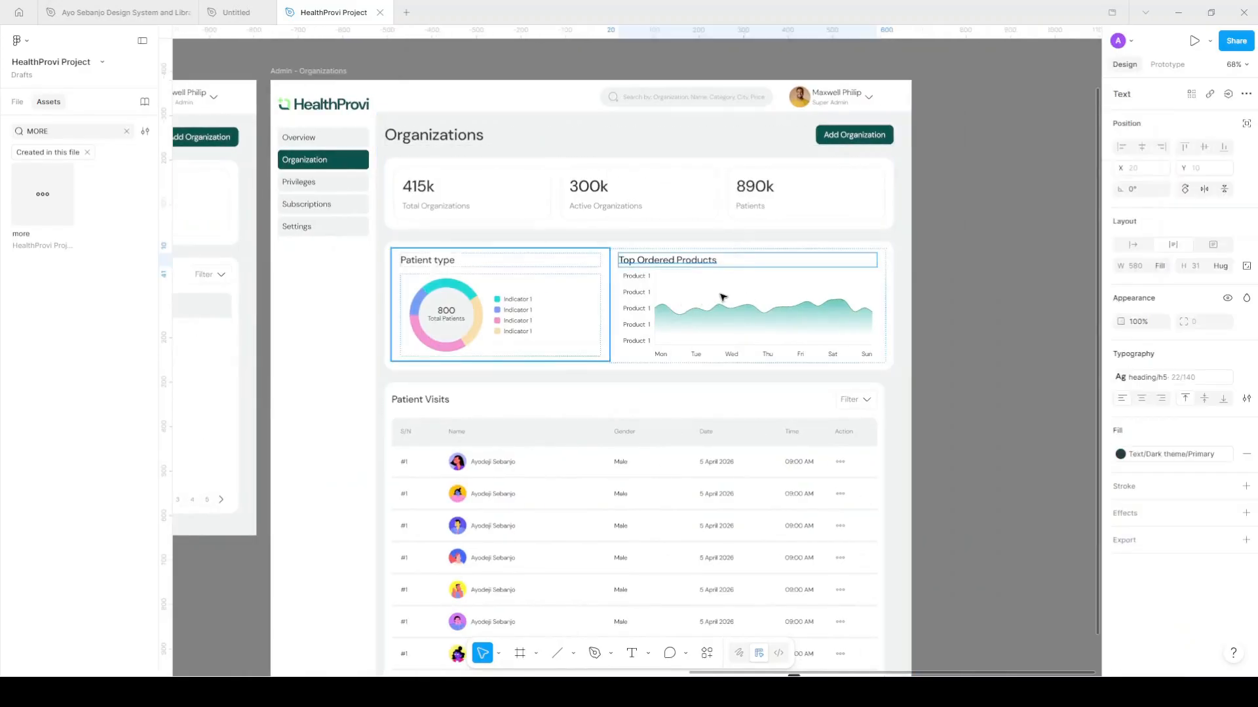
pyautogui.click(579, 287)
pyautogui.click(1211, 293)
pyautogui.write('20')
pyautogui.press('Return')
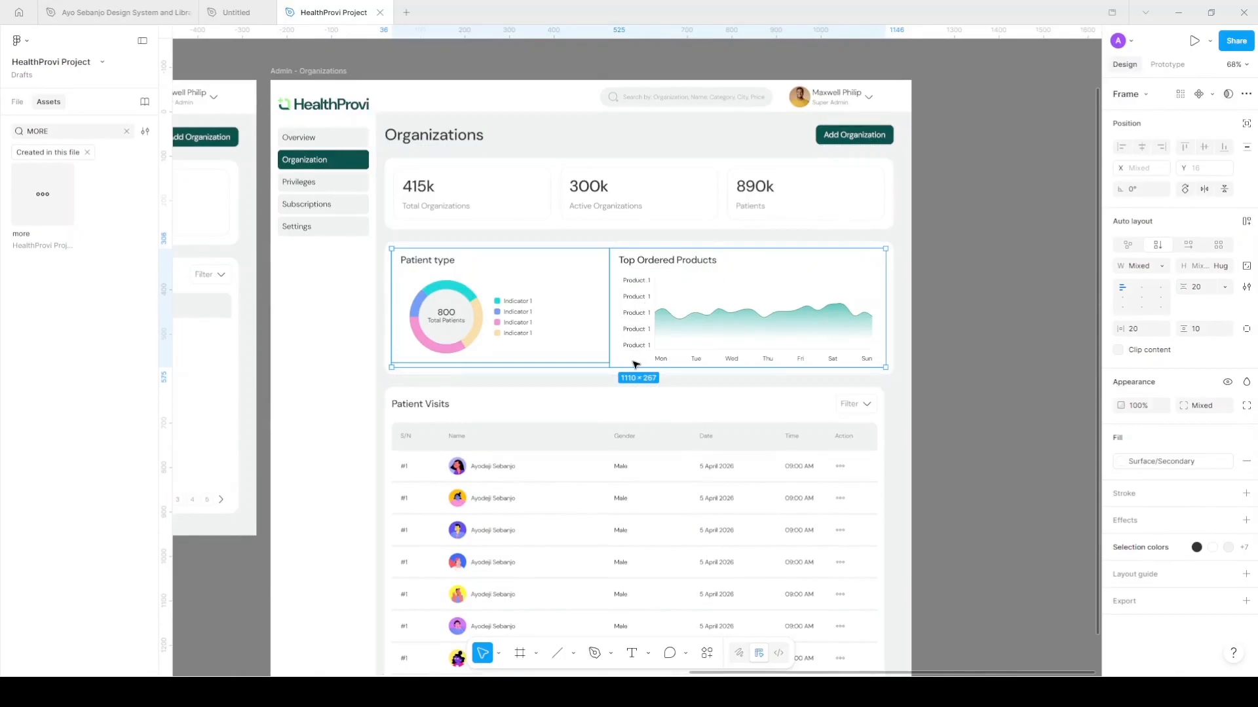
# Apply 20 vertical padding to the chart's enclosing frame
pyautogui.scroll(5, 635, 365)
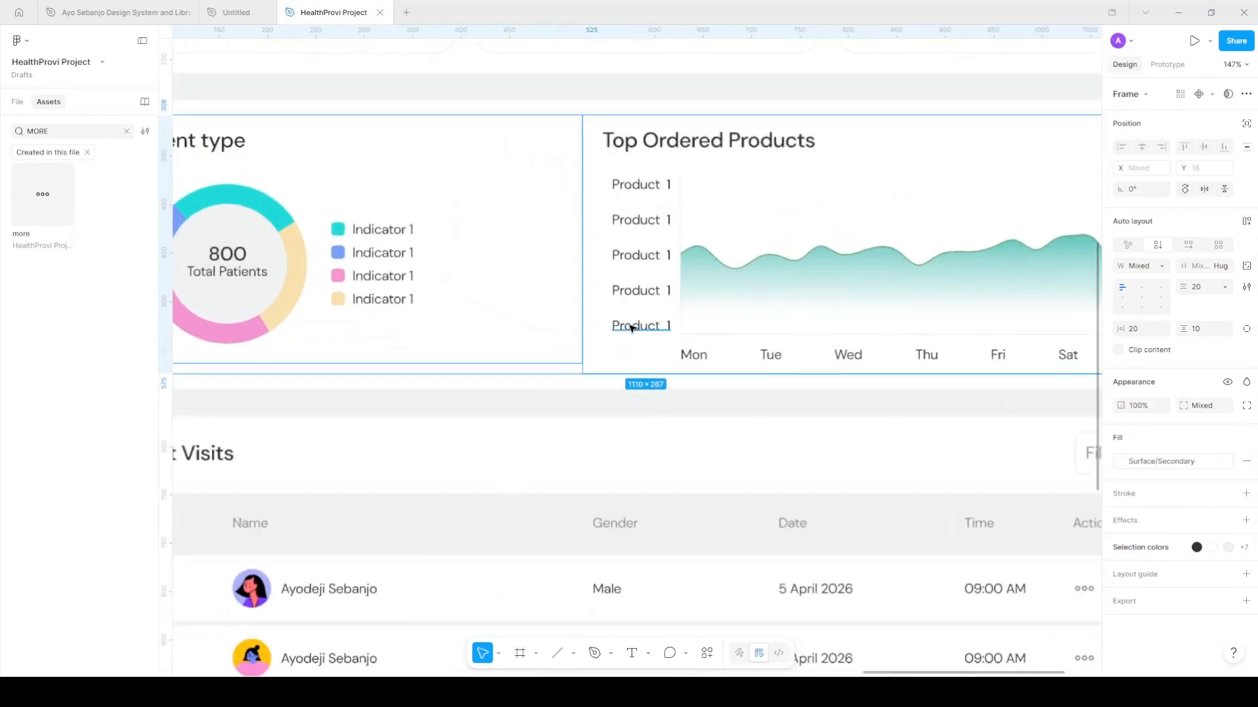
pyautogui.keyDown('ctrl'); pyautogui.click(635, 328); pyautogui.keyUp('ctrl')
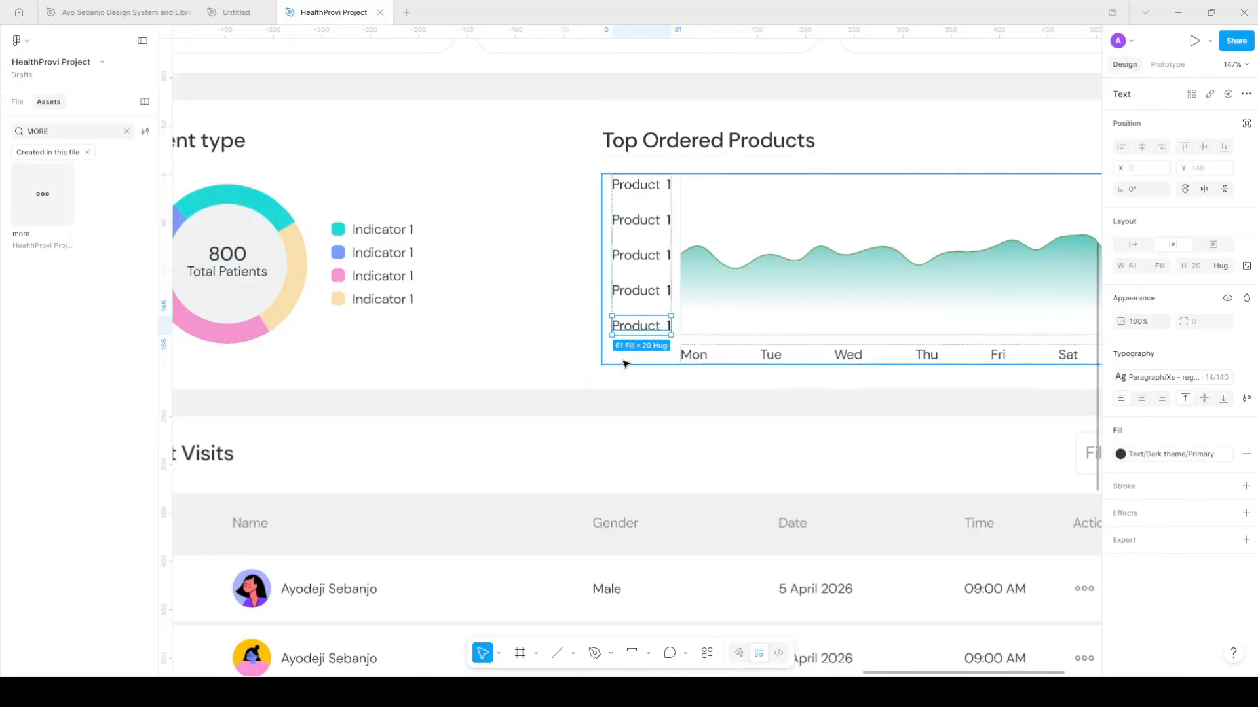
pyautogui.press('Escape')
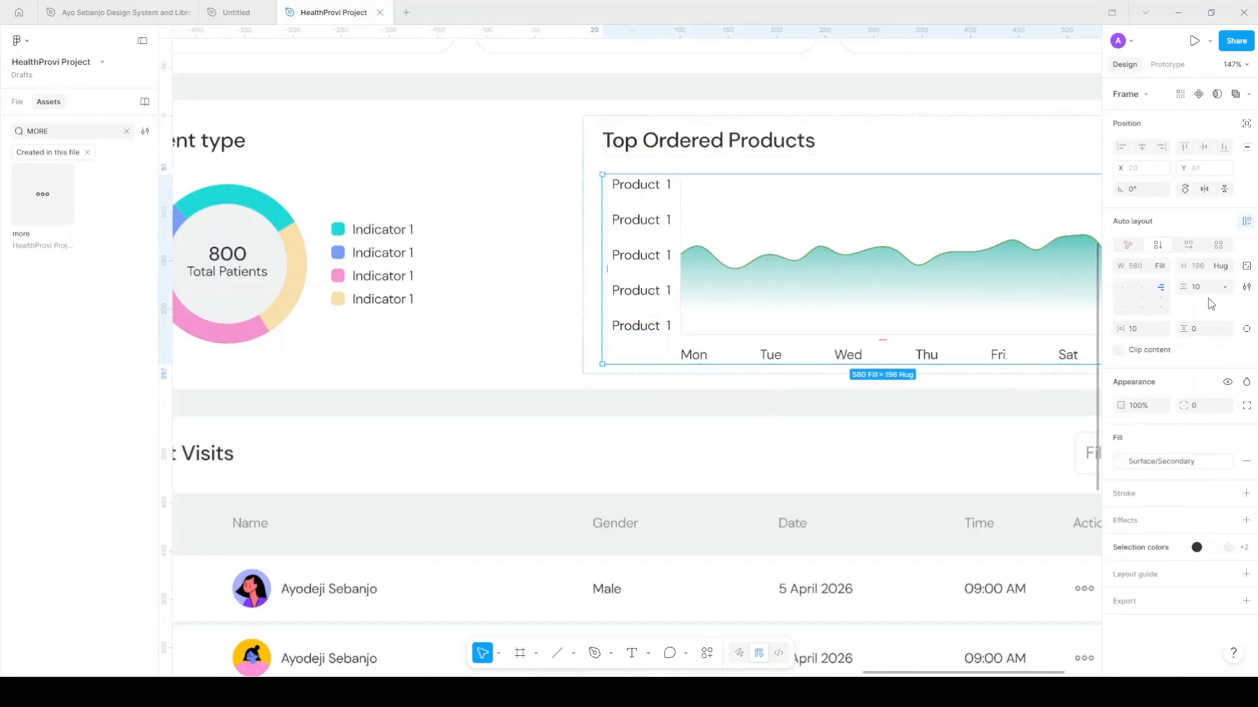
pyautogui.click(1197, 329)
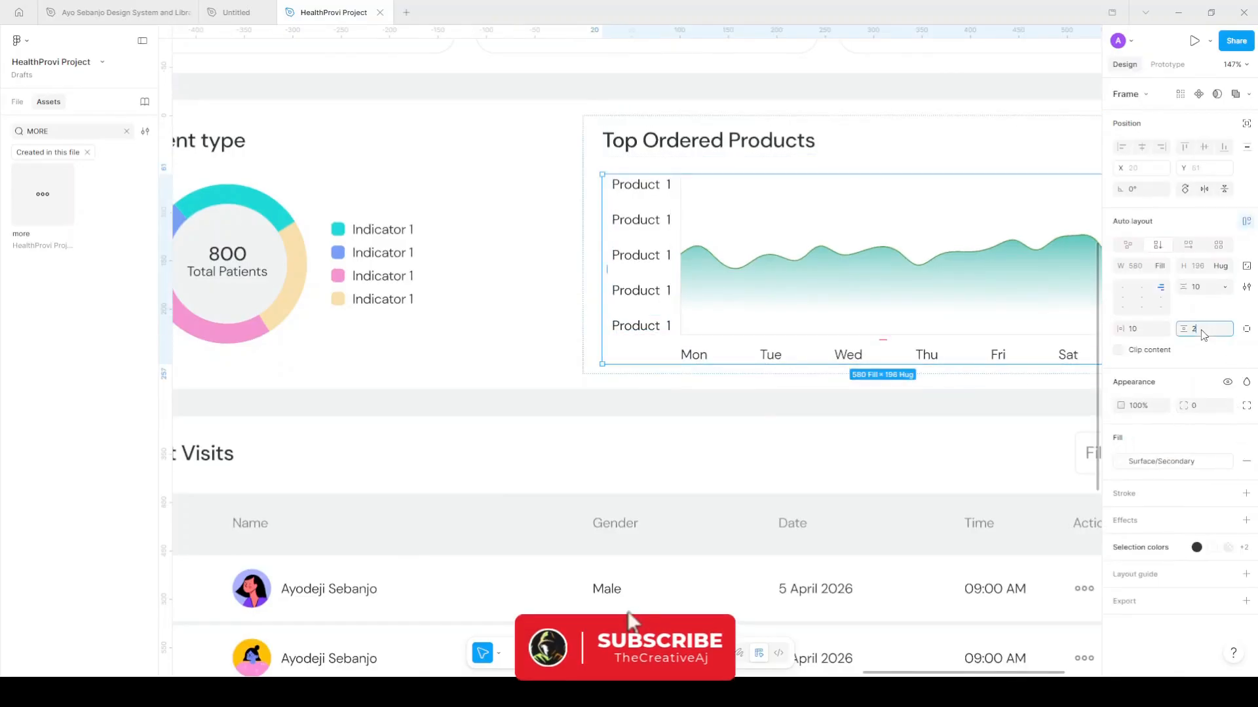
pyautogui.write('20')
pyautogui.press('Return')
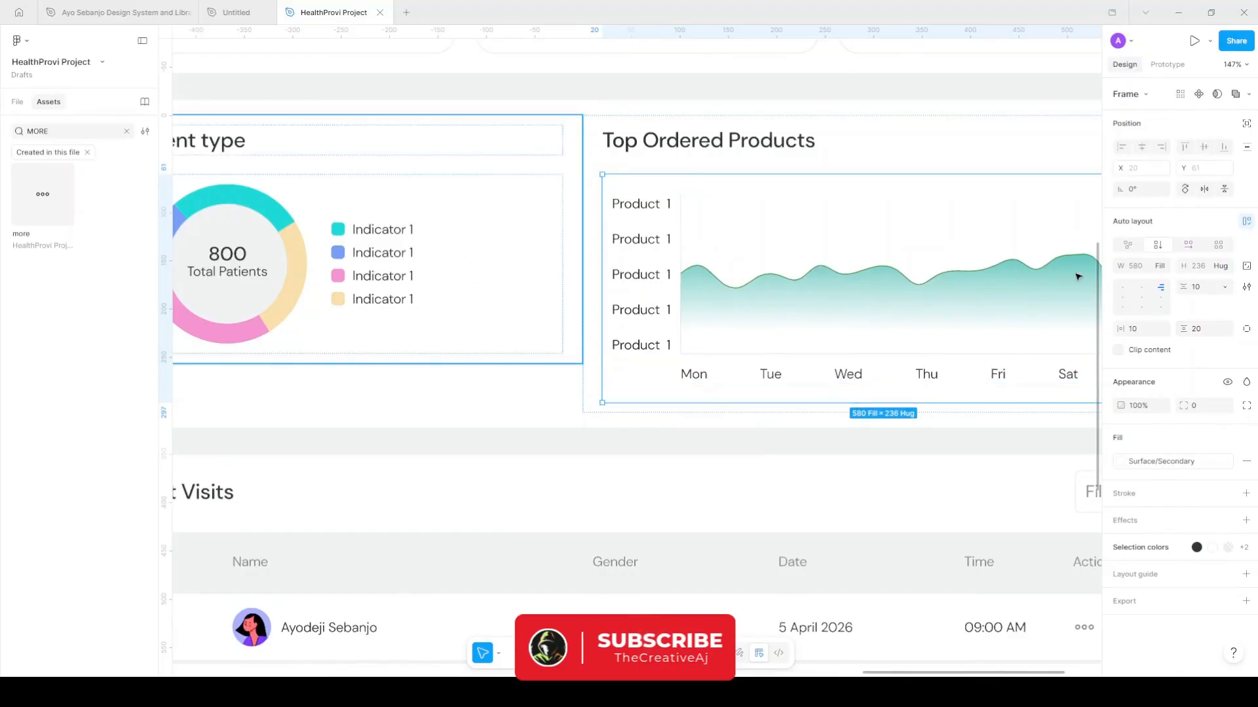
# Give Patient type 20 vertical padding and Top Ordered Products 20 top padding
pyautogui.click(731, 299)
pyautogui.hscroll(-1, 729, 297)
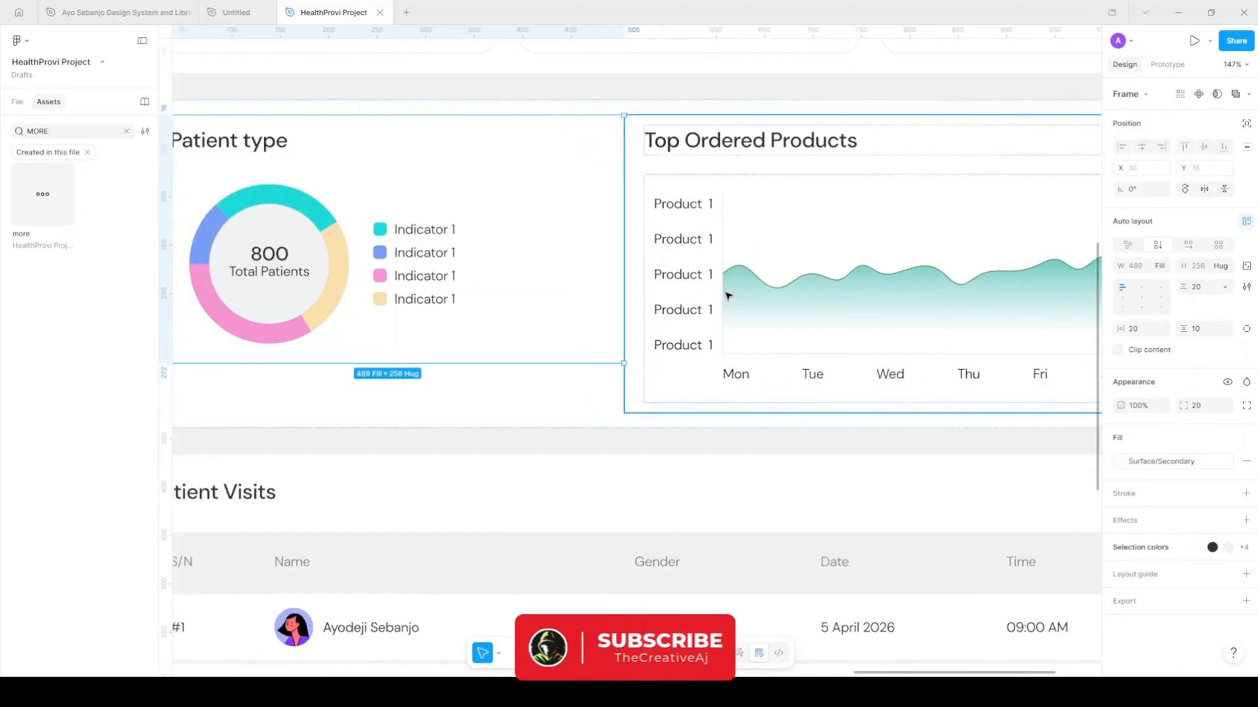
pyautogui.scroll(-2, 727, 294)
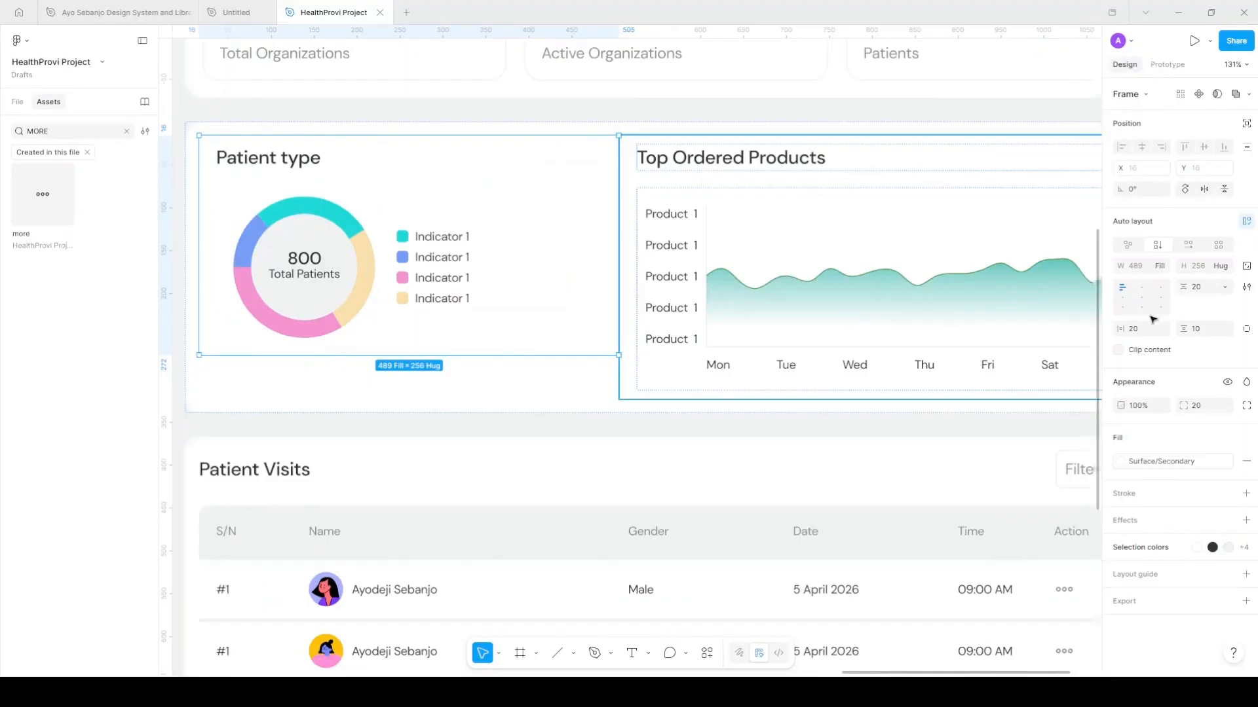
pyautogui.click(1203, 332)
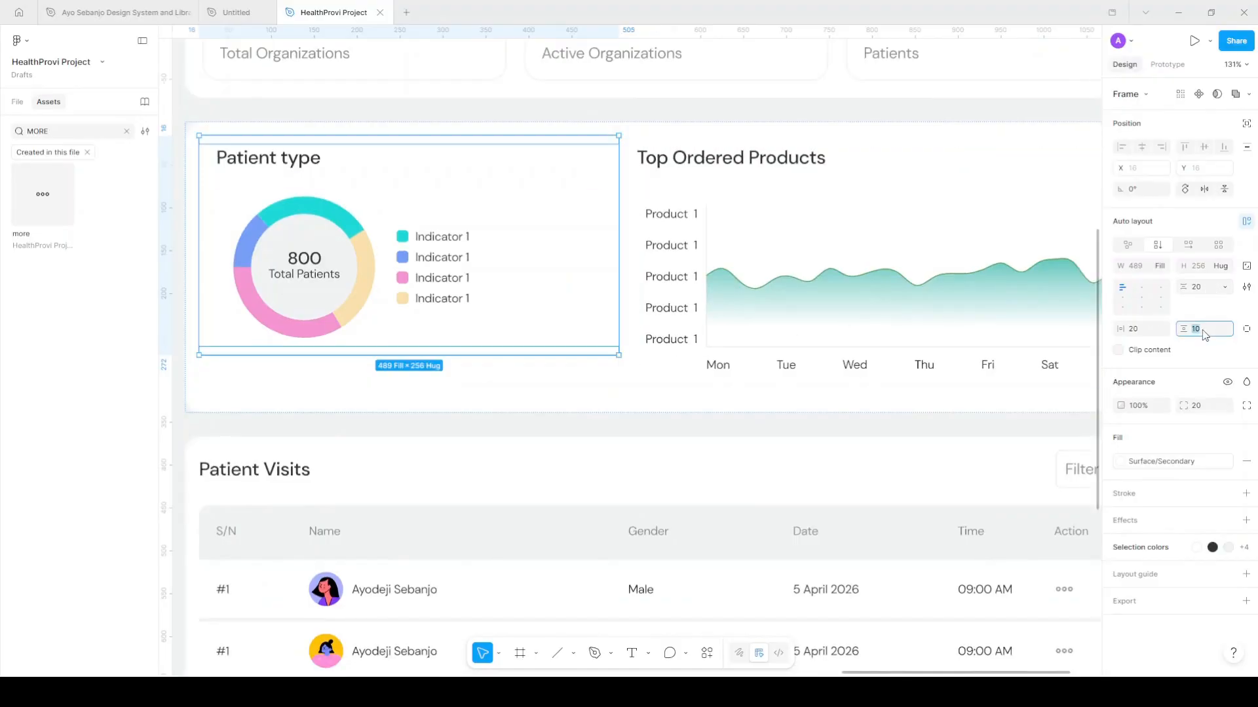
pyautogui.write('20')
pyautogui.press('Return')
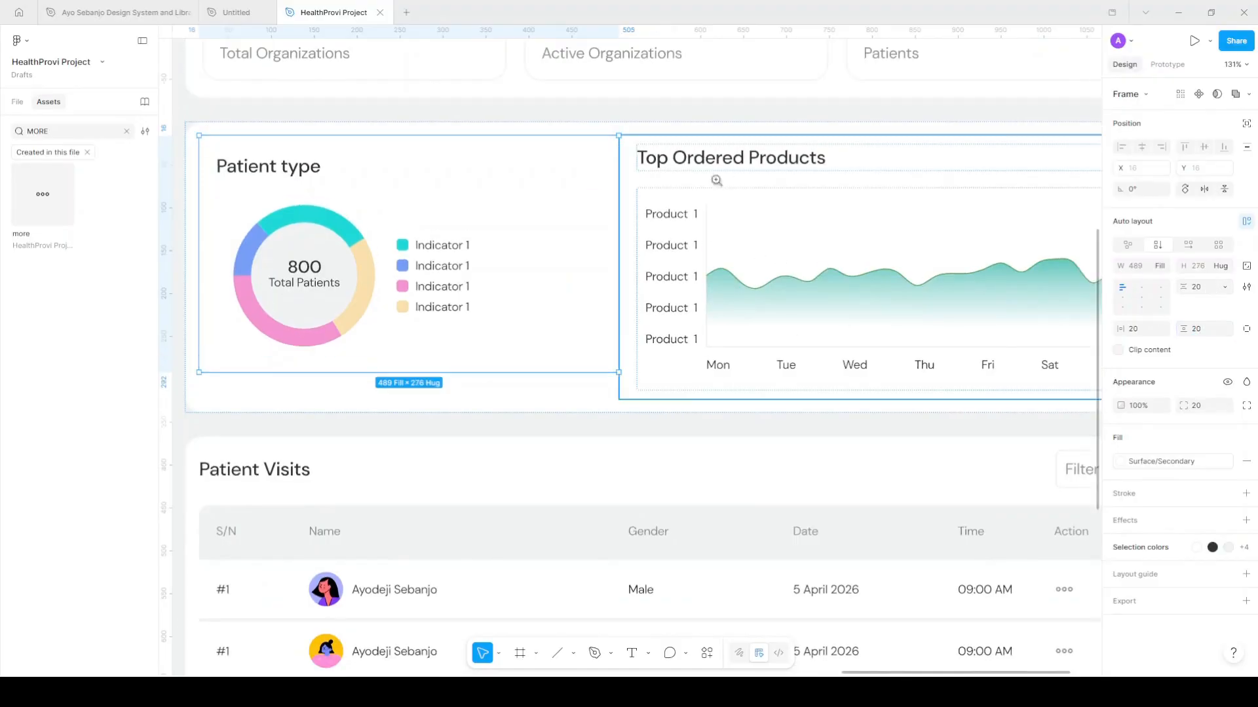
pyautogui.click(1242, 333)
pyautogui.click(1208, 334)
pyautogui.write('20')
pyautogui.press('Return')
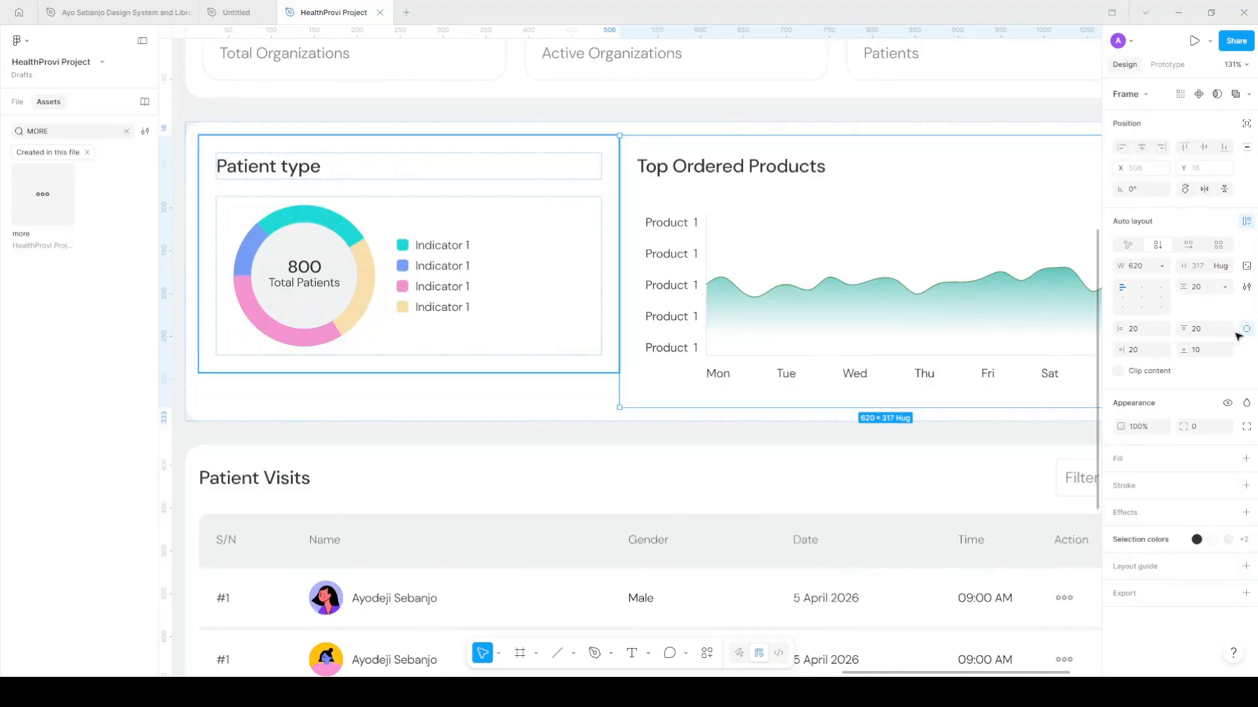
# Set the gap between the two chart cards in their row to 28
pyautogui.hotkey('shift', 'Tab')
pyautogui.hscroll(-1, 676, 247)
pyautogui.scroll(-3, 676, 247)
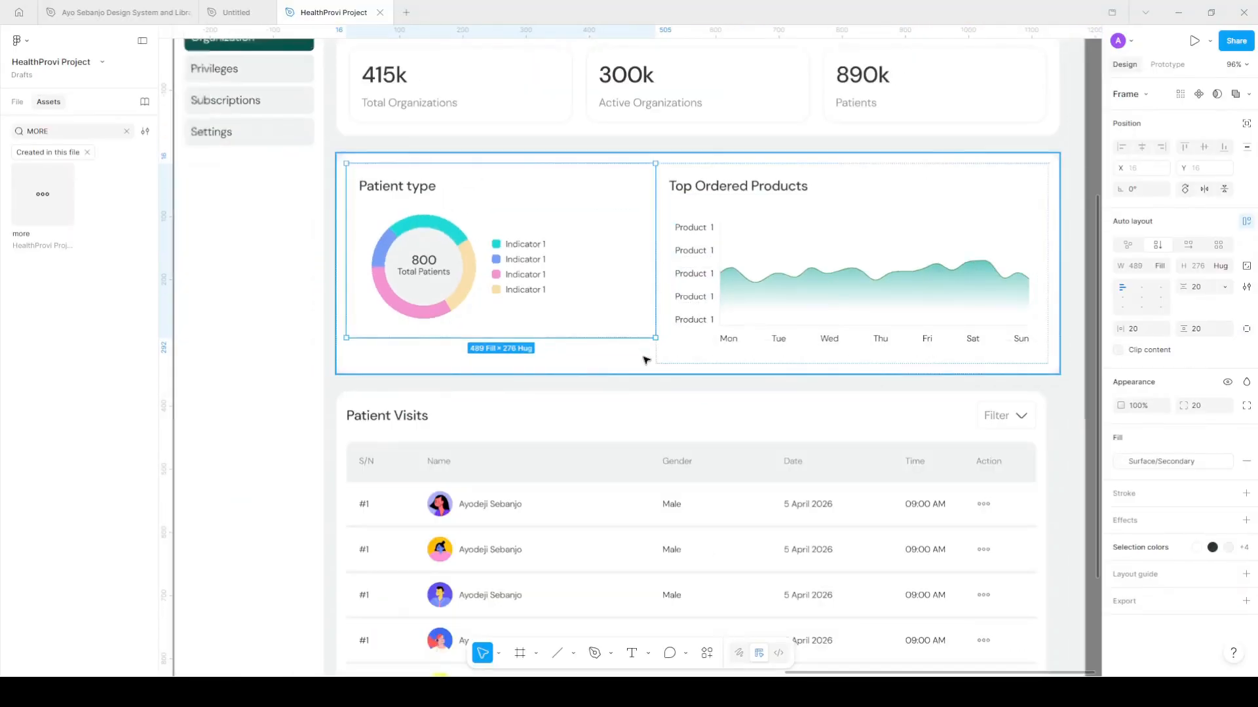
pyautogui.hotkey('shift', 'Return')
pyautogui.click(1205, 288)
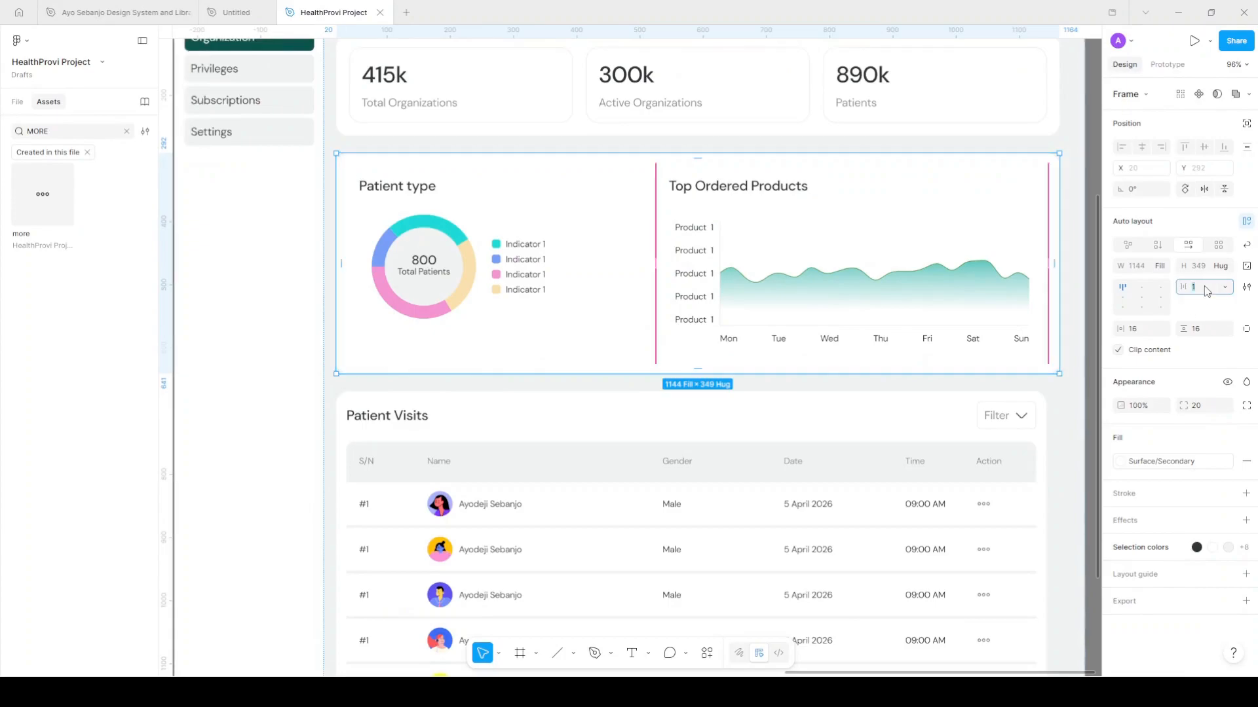
pyautogui.write('28')
pyautogui.press('Return')
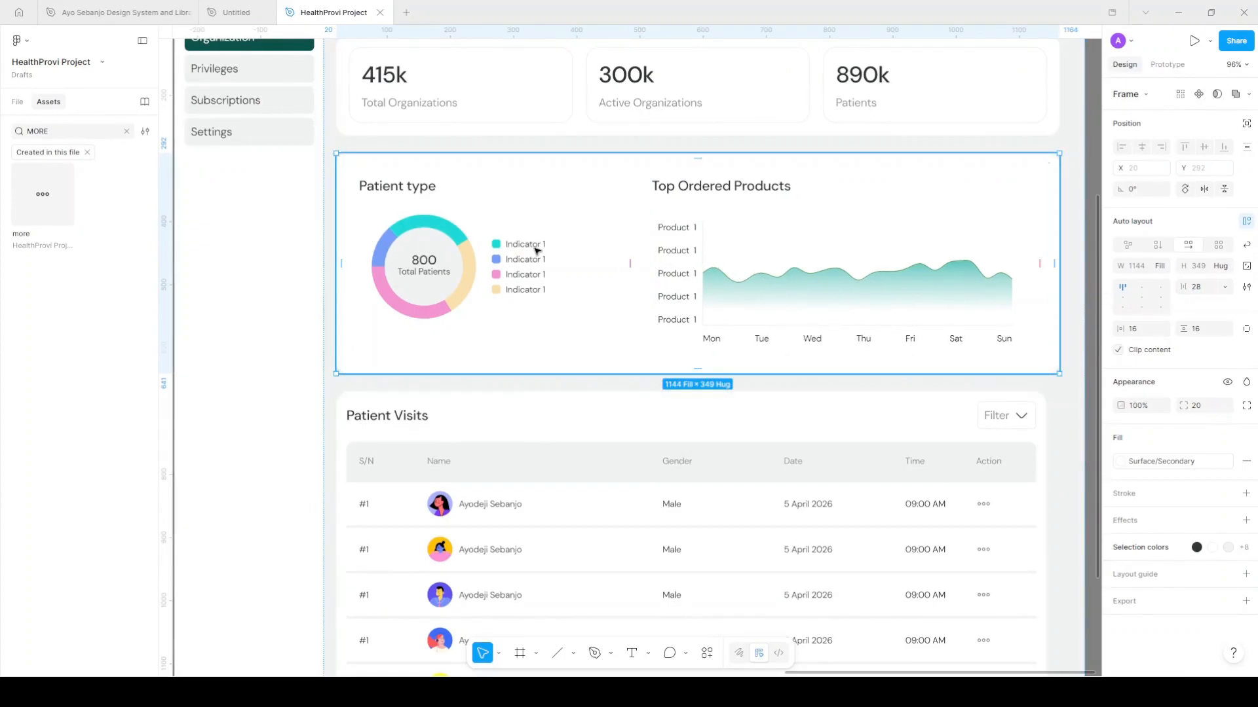
# Inspect the line chart's wave line, plot frame, Mon–Sun axis labels and overall frame
pyautogui.hscroll(1, 536, 249)
pyautogui.keyDown('ctrl'); pyautogui.scroll(-2, 538, 249); pyautogui.keyUp('ctrl')
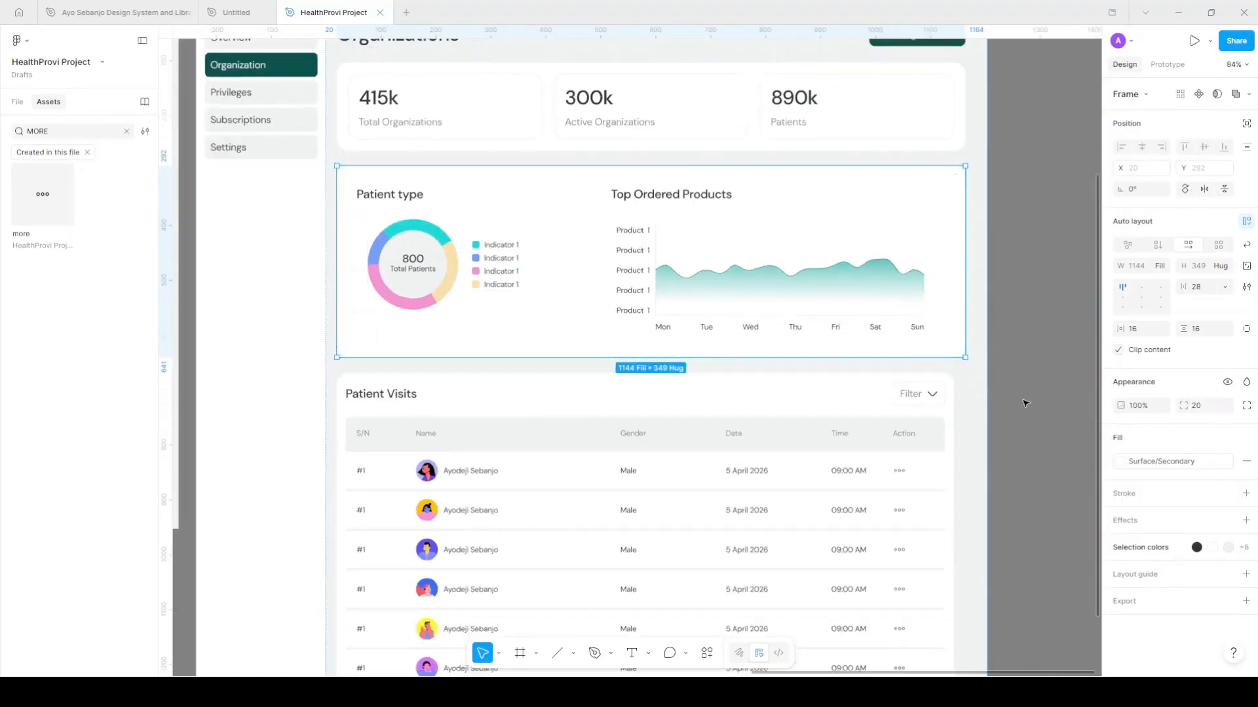
pyautogui.press('Escape')
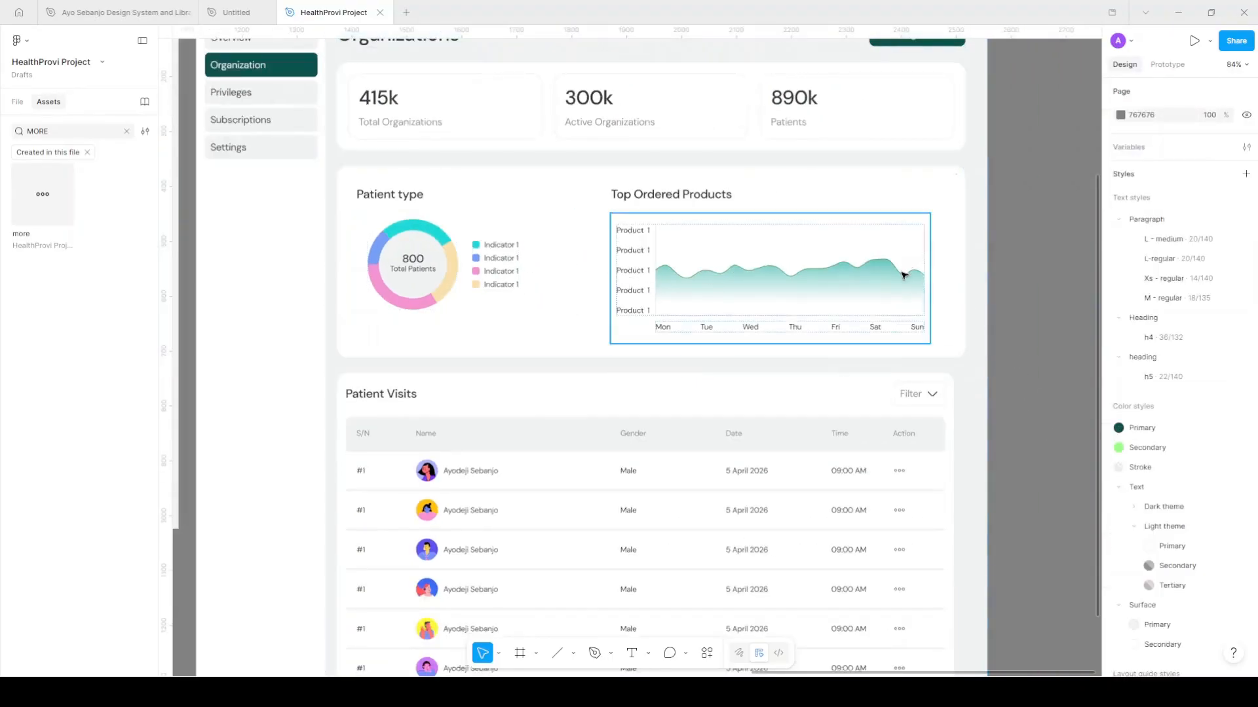
pyautogui.click(894, 263)
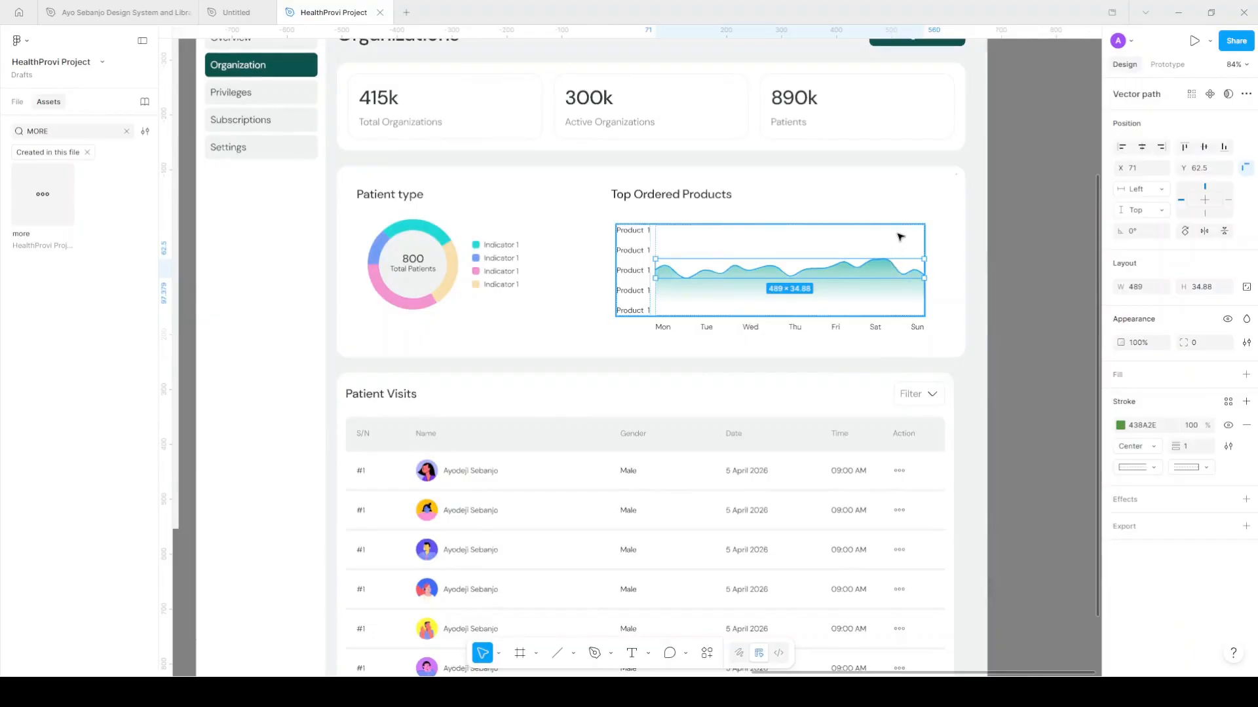
pyautogui.click(863, 225)
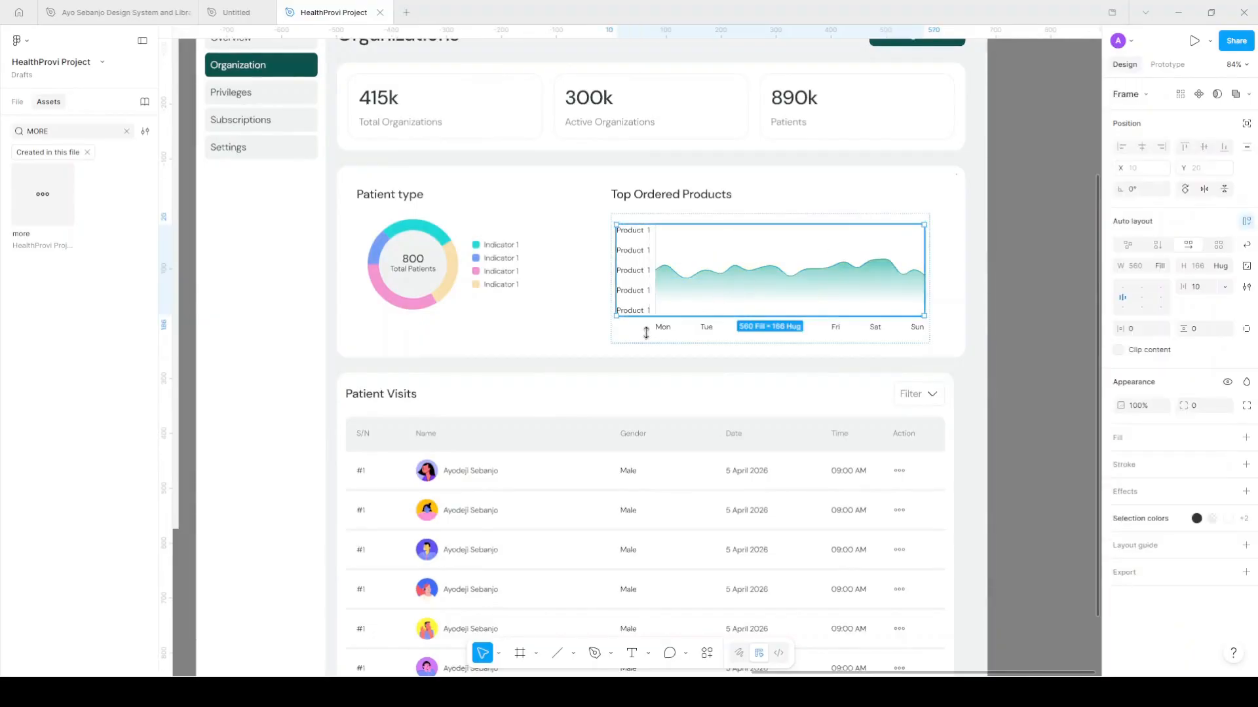
pyautogui.click(694, 331)
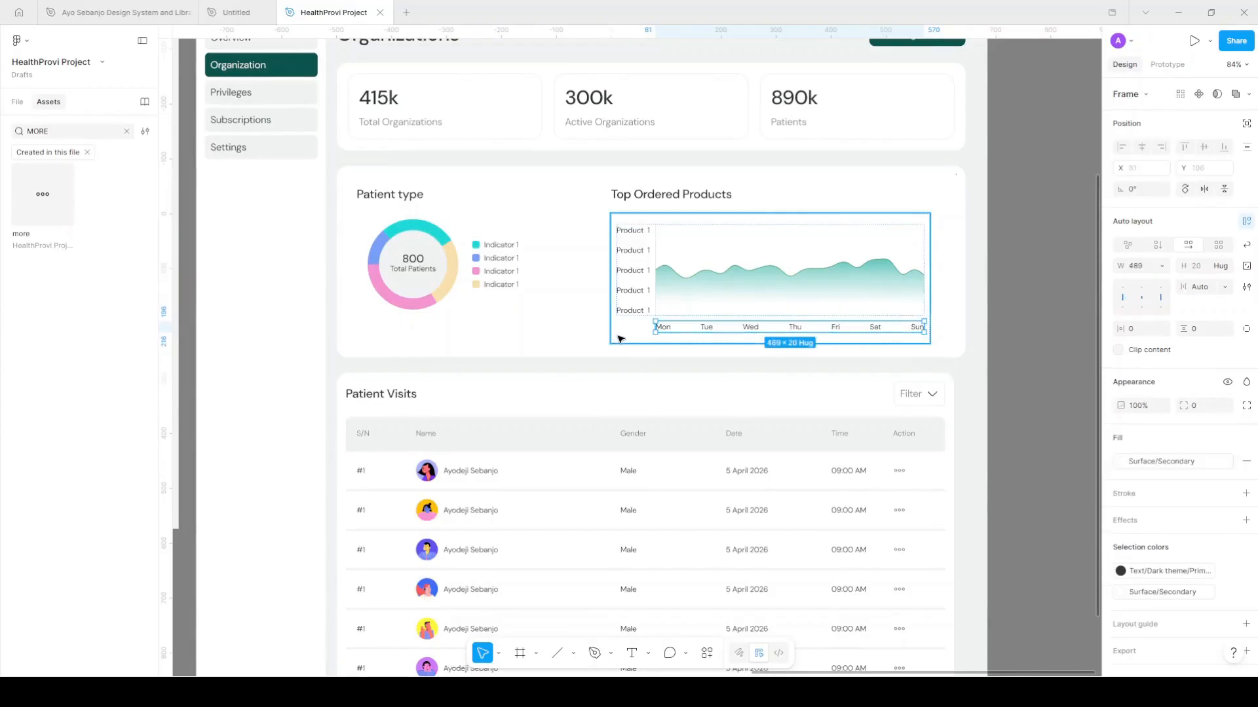
pyautogui.click(618, 338)
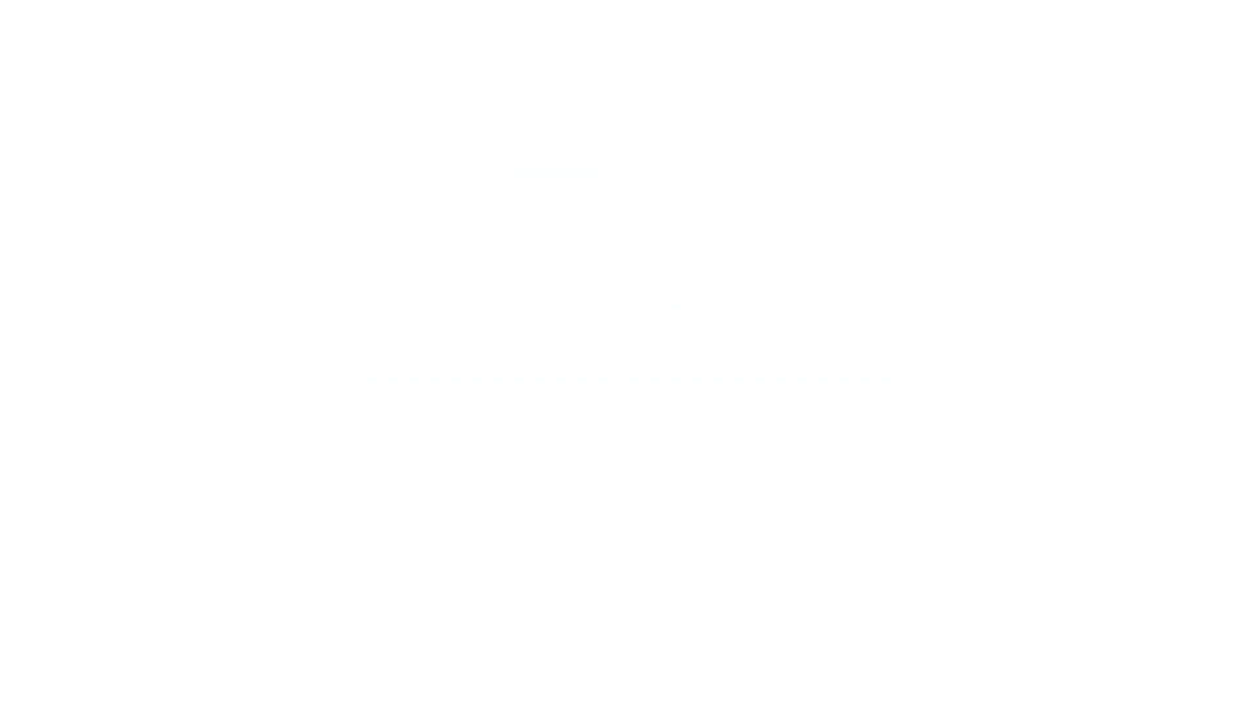